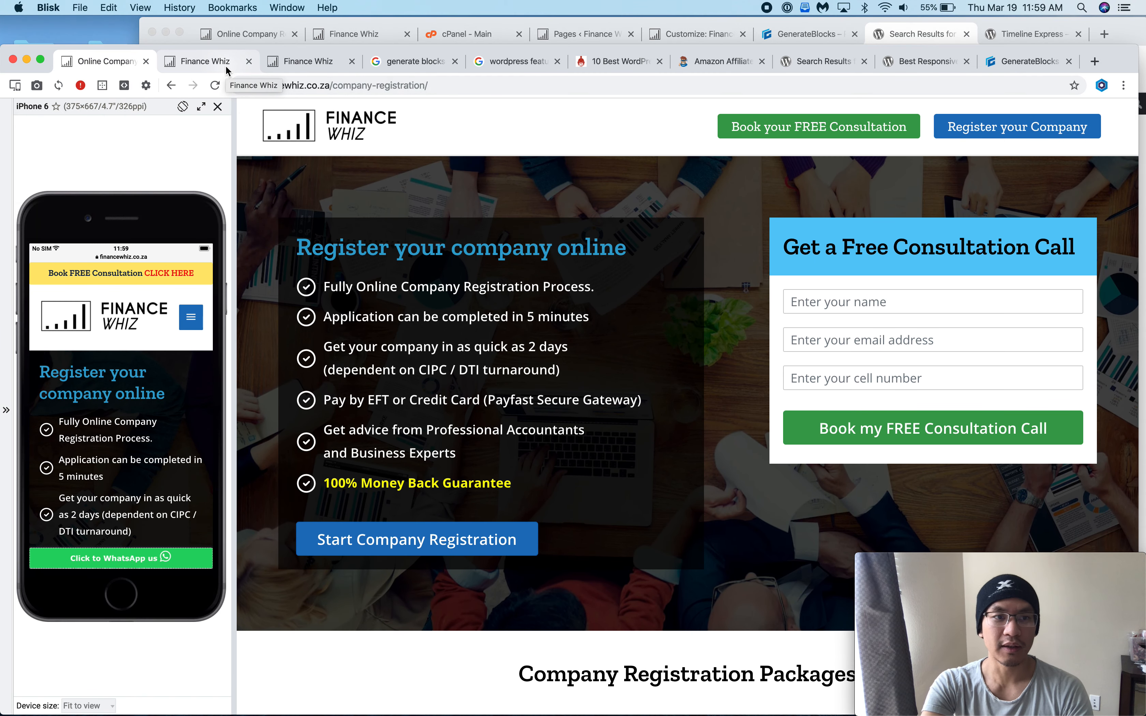
- Examine the Finance Whiz company registration page, from the package comparison table through the process steps and package explanations to the footer
scroll(358, 317, down, 15)
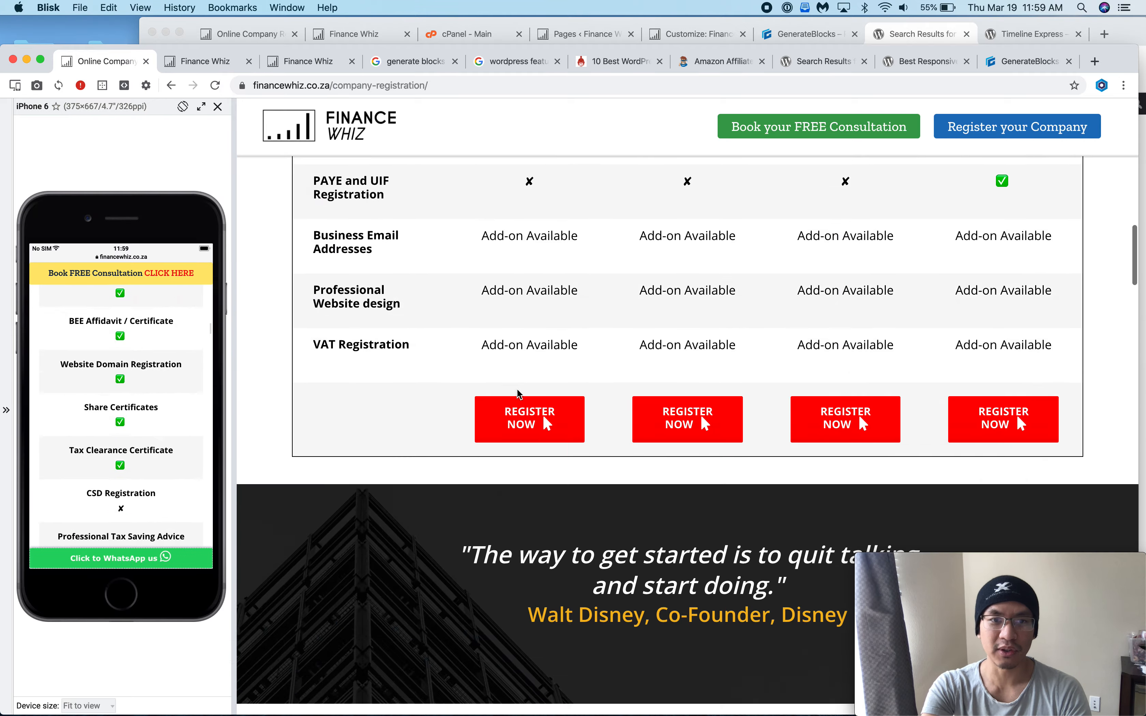
scroll(517, 390, down, 15)
scroll(517, 390, up, 5)
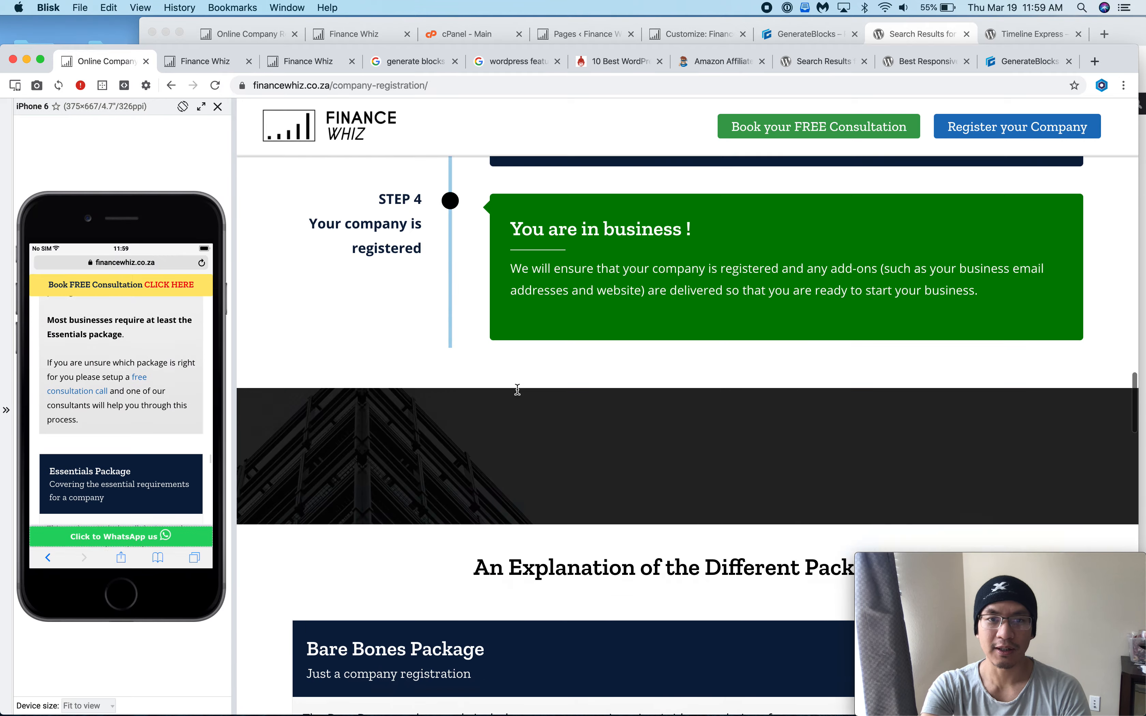
scroll(517, 389, down, 5)
scroll(519, 390, up, 15)
scroll(521, 393, down, 15)
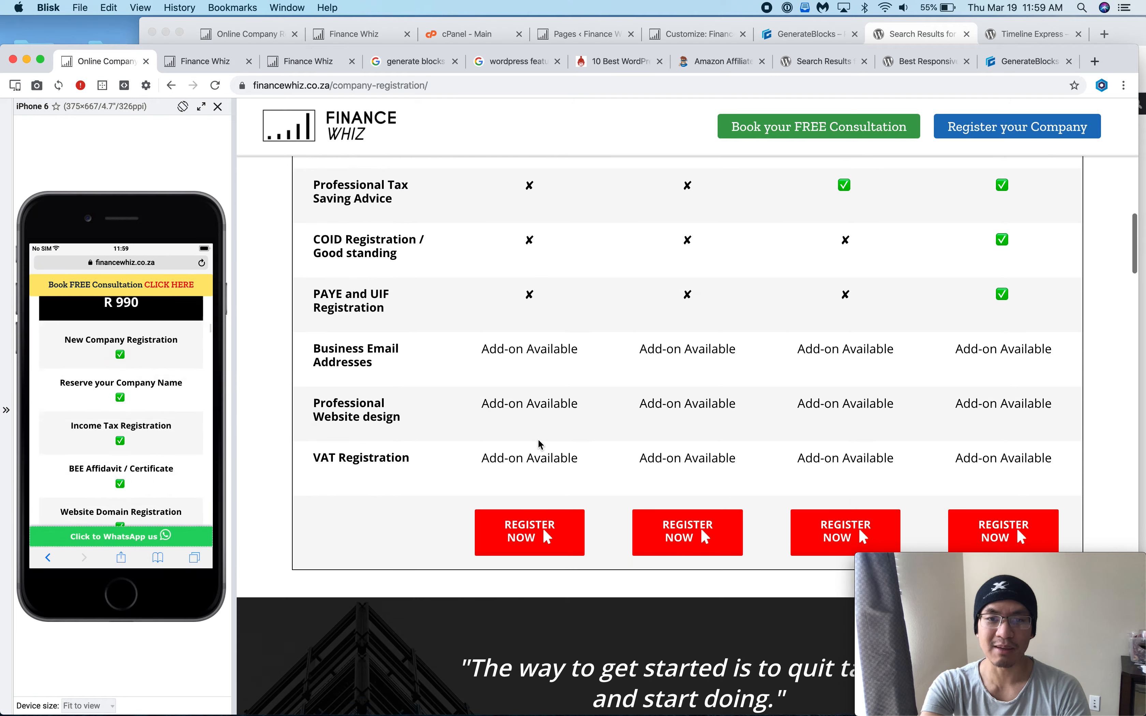
scroll(540, 444, down, 10)
scroll(499, 405, up, 5)
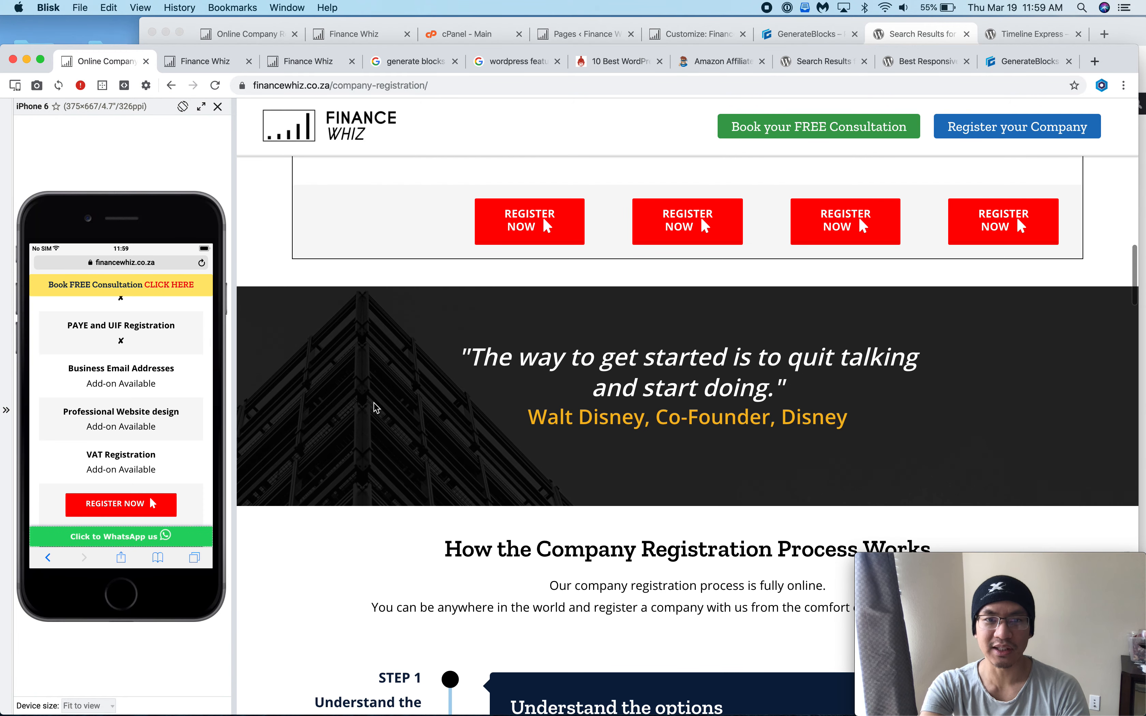
scroll(676, 506, down, 10)
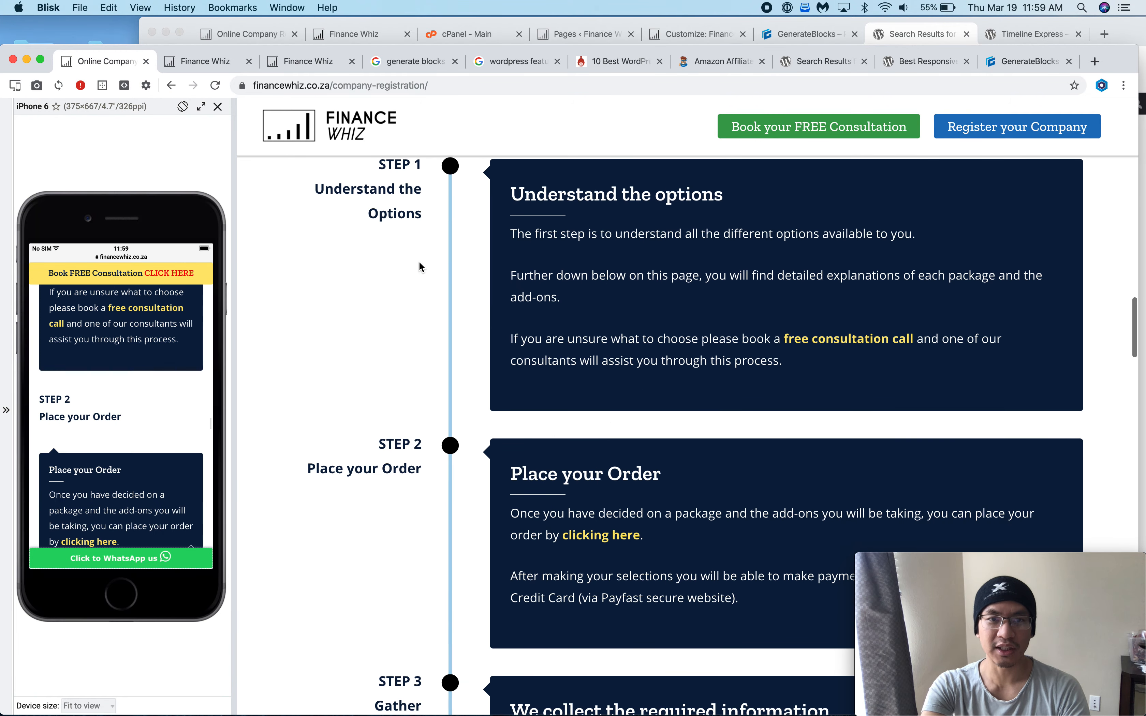
scroll(509, 423, down, 10)
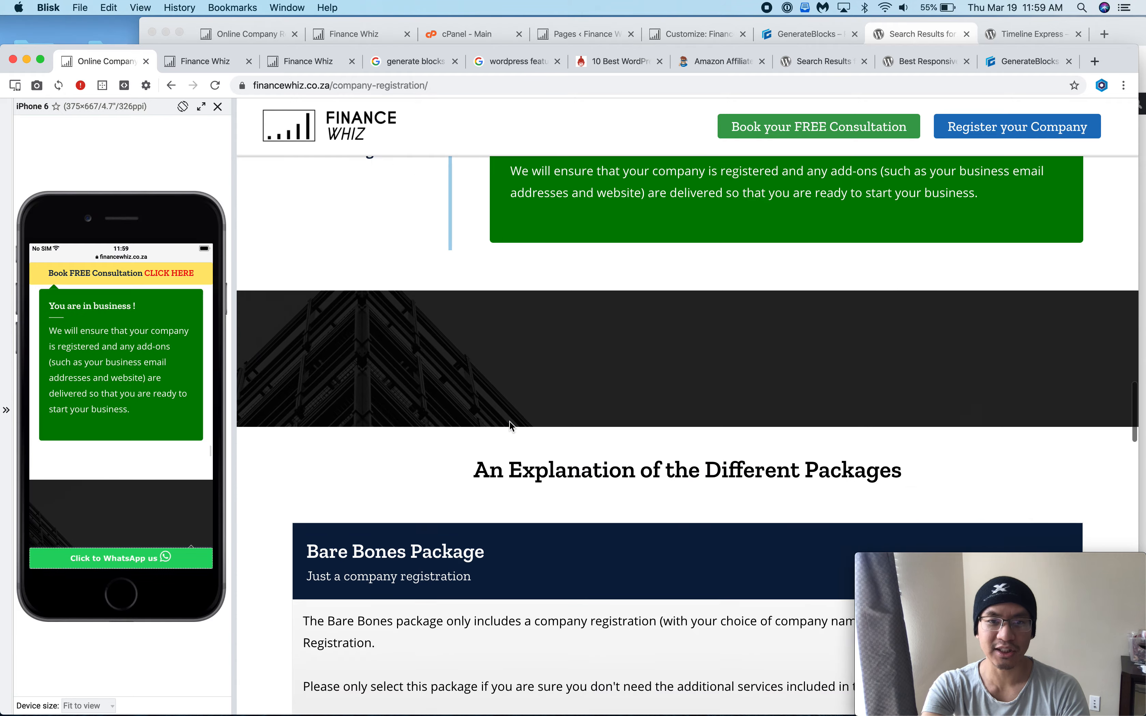
scroll(598, 565, down, 5)
scroll(597, 563, down, 20)
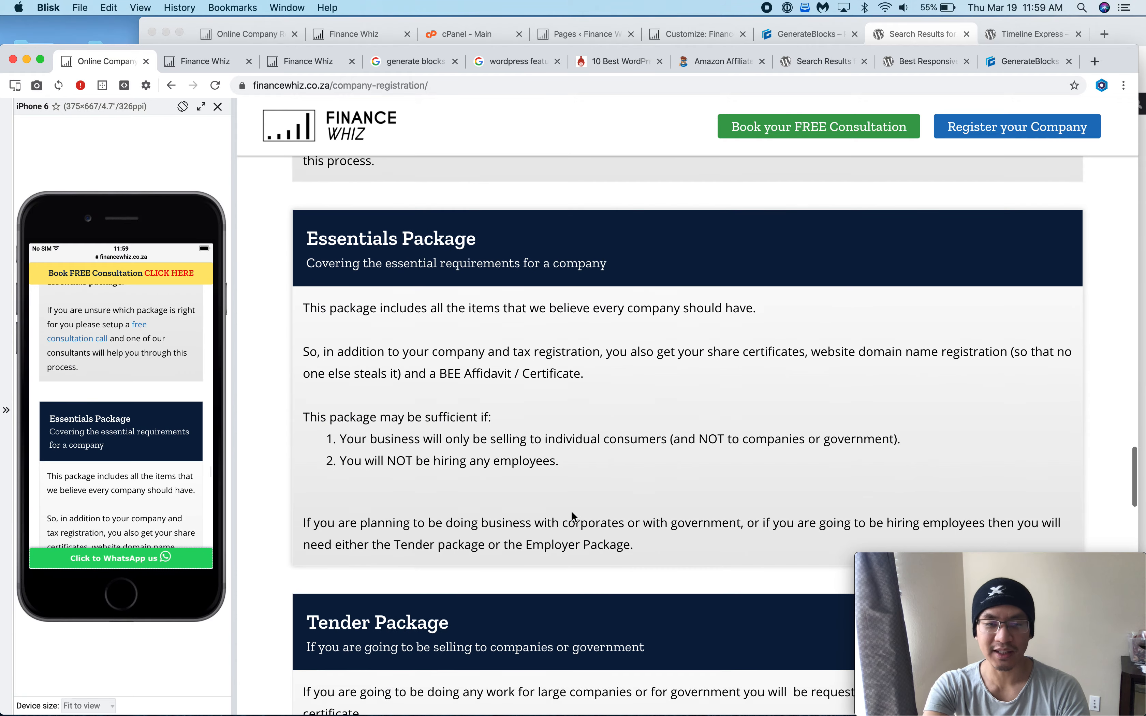
scroll(432, 255, down, 5)
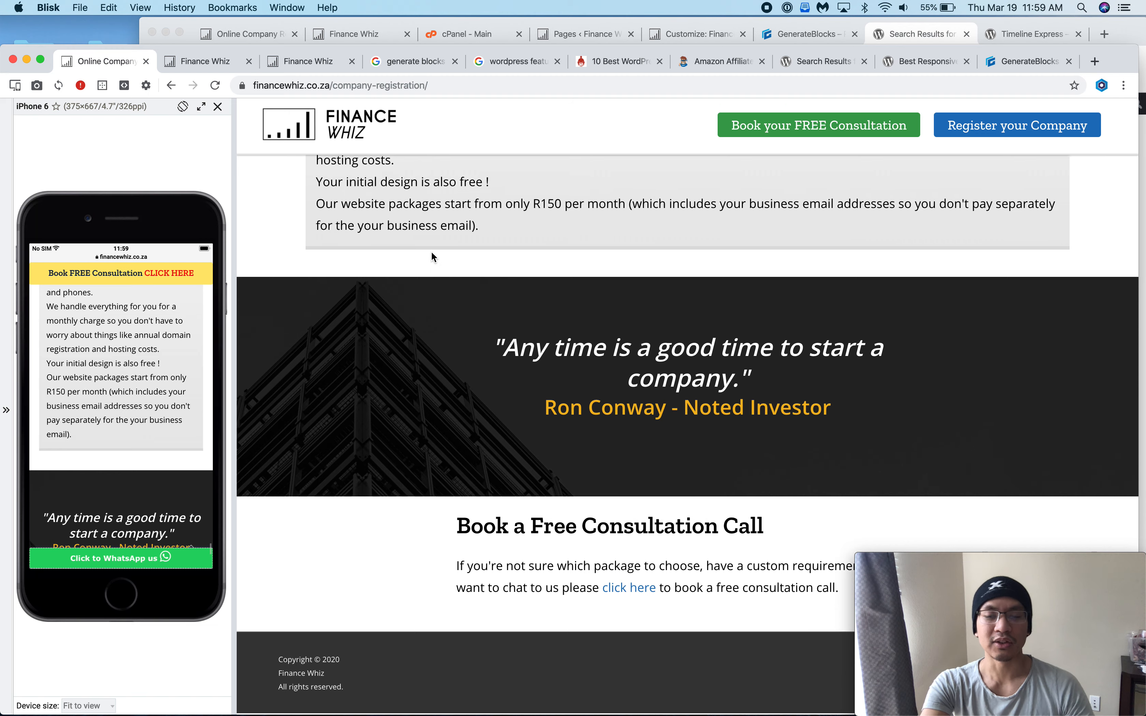
- Compare the Finance Whiz homepage with the hero section of the company registration page
click(194, 63)
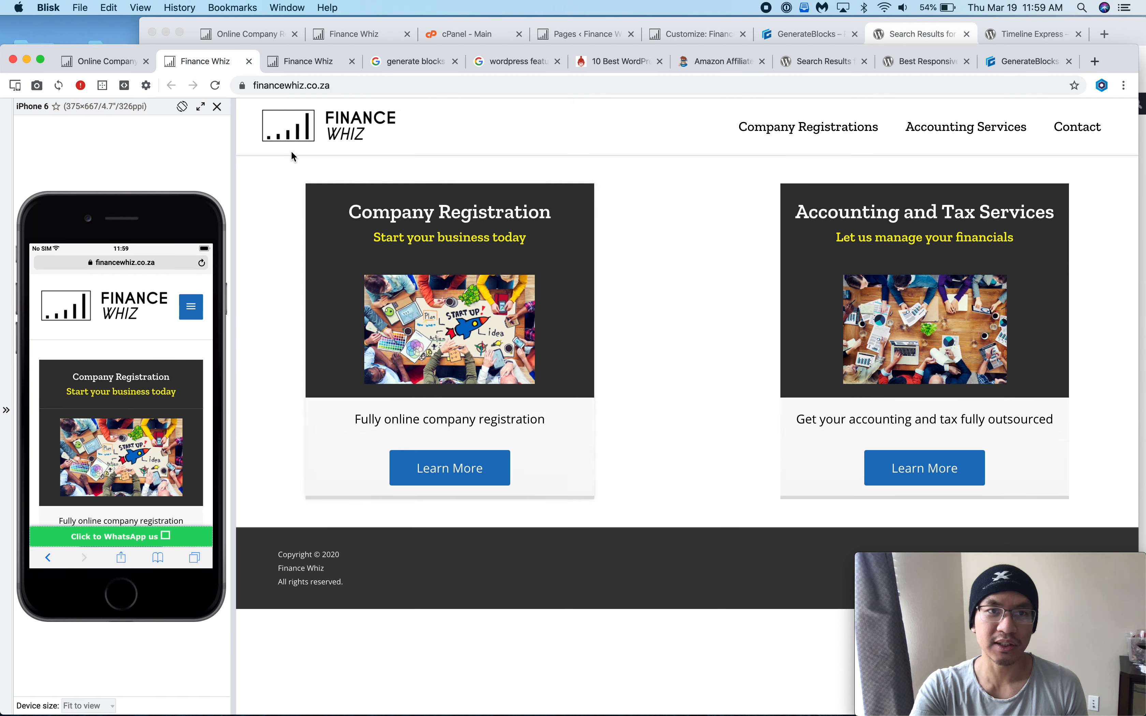
click(121, 69)
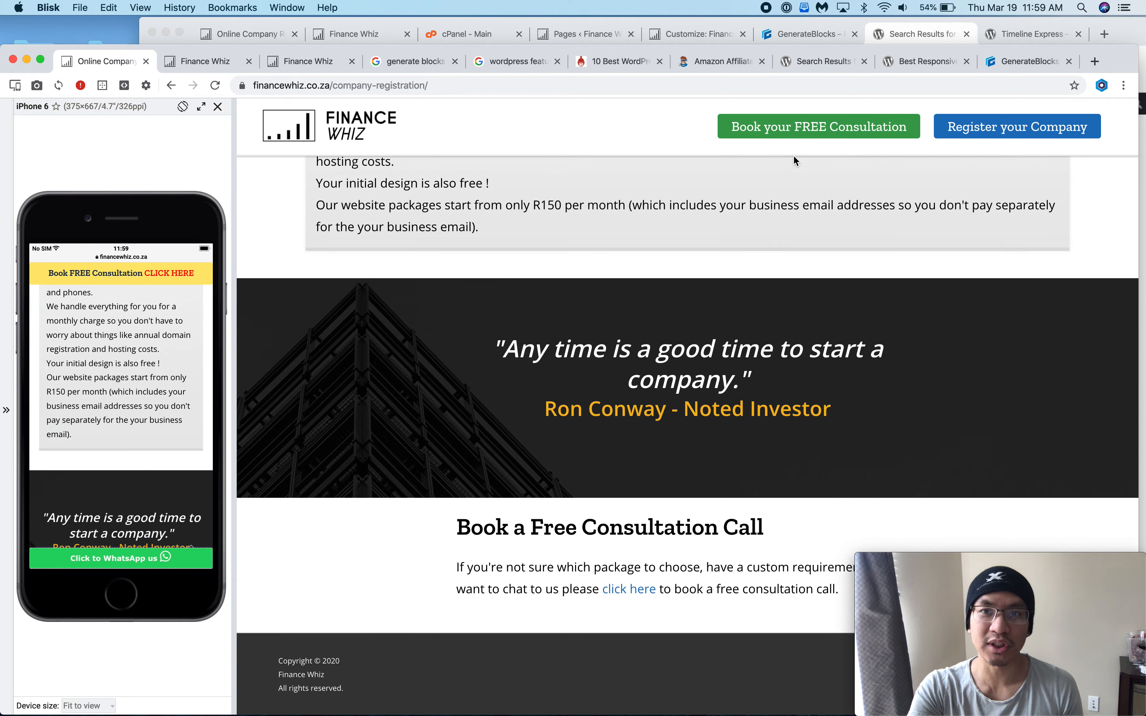
scroll(673, 204, up, 10)
scroll(673, 206, up, 20)
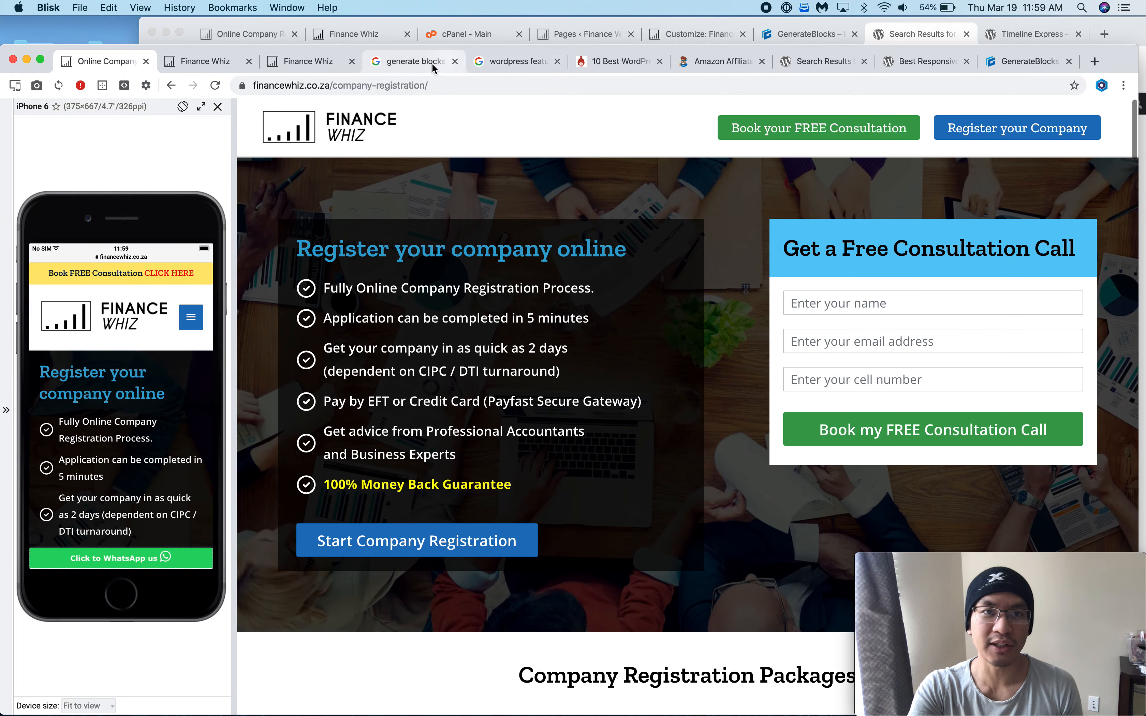
click(215, 85)
click(217, 67)
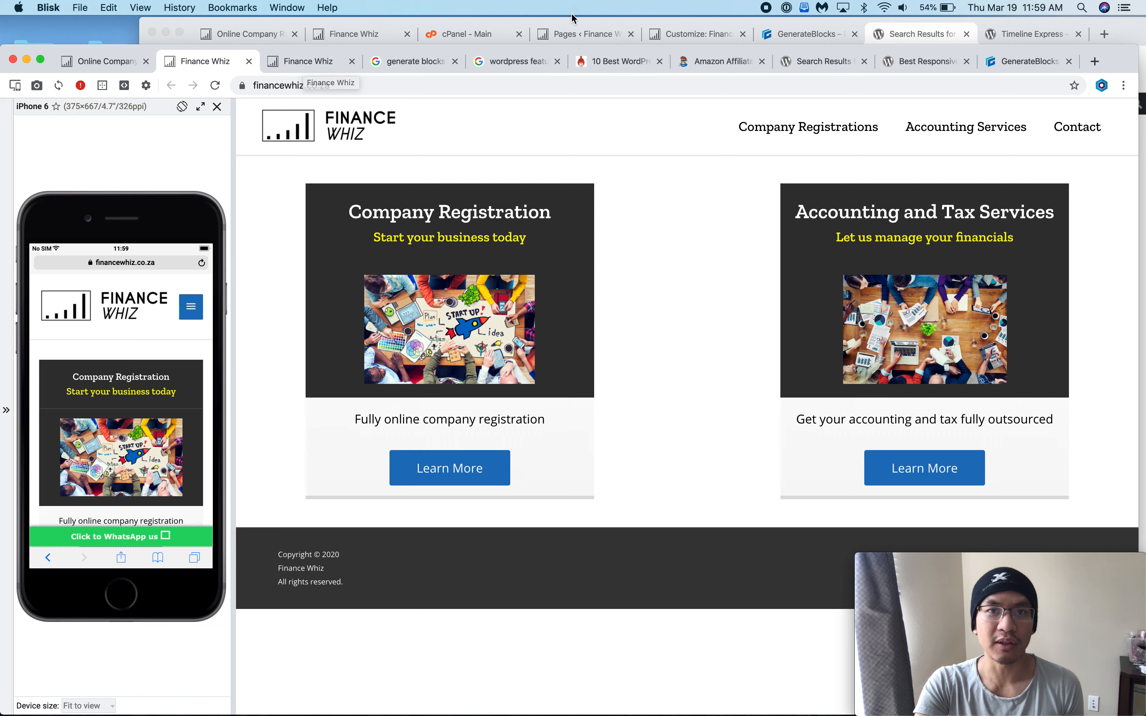
- Switch to Chrome and look over the GenerateBlocks homepage, including its Grid block section
click(584, 35)
click(716, 42)
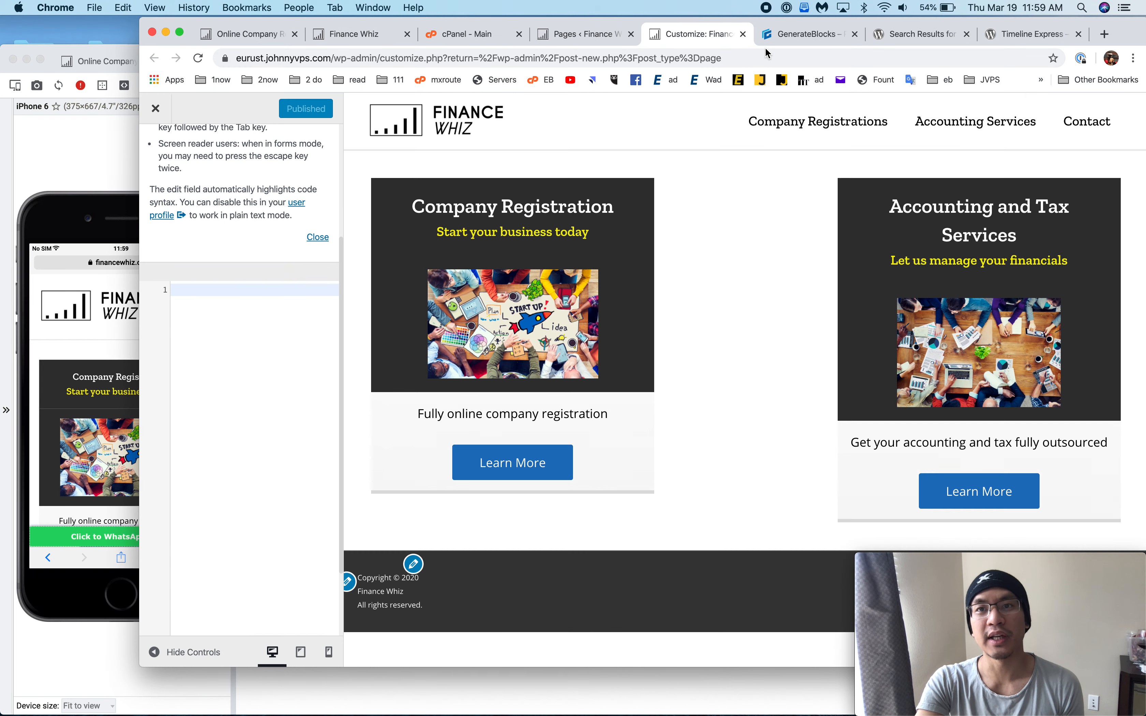
click(798, 40)
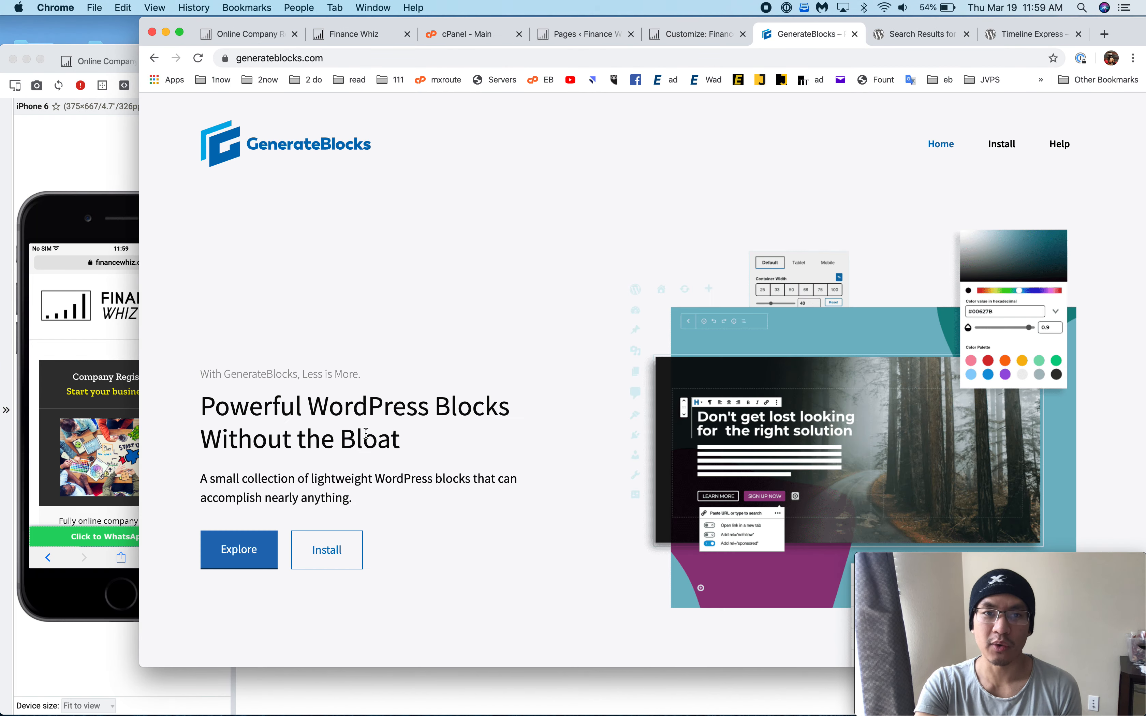
scroll(553, 532, down, 10)
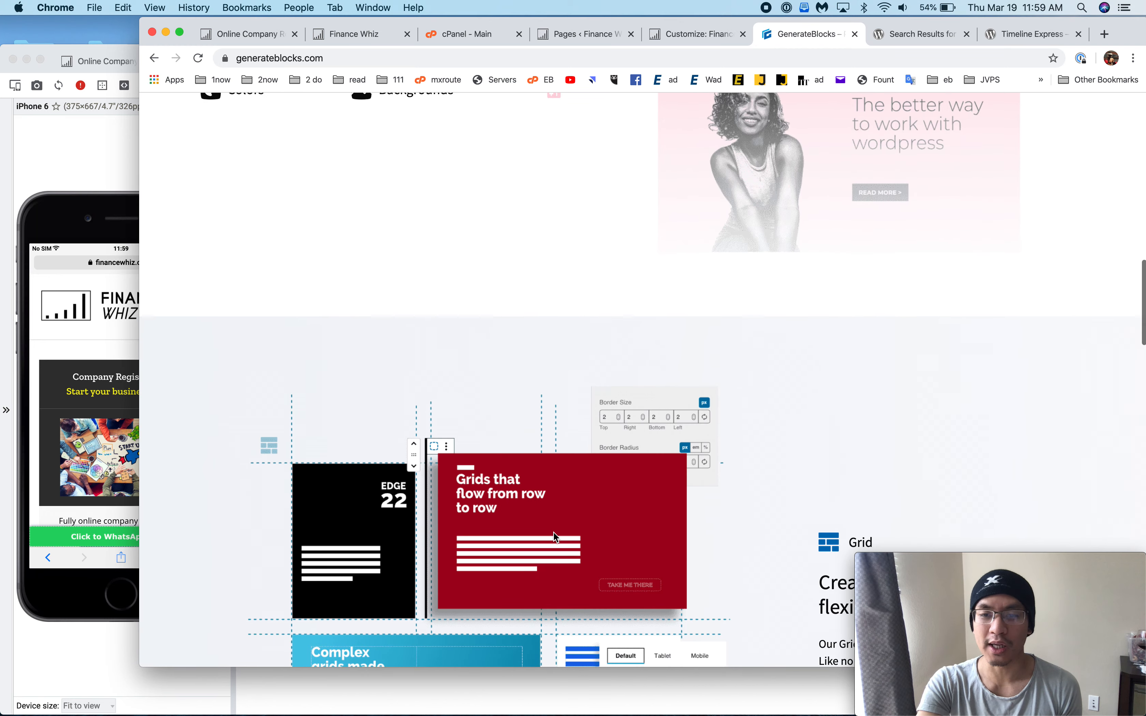
scroll(554, 534, up, 10)
scroll(554, 532, up, 1)
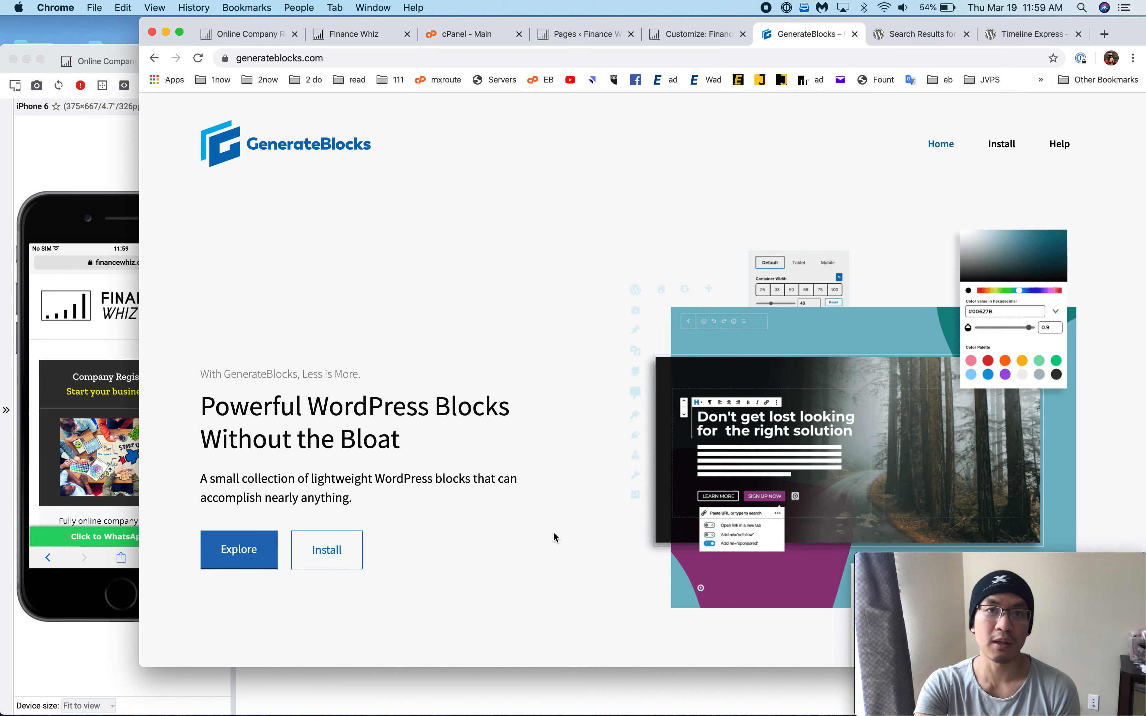
- Close the WordPress Customizer and start a new page from the Pages list
click(686, 44)
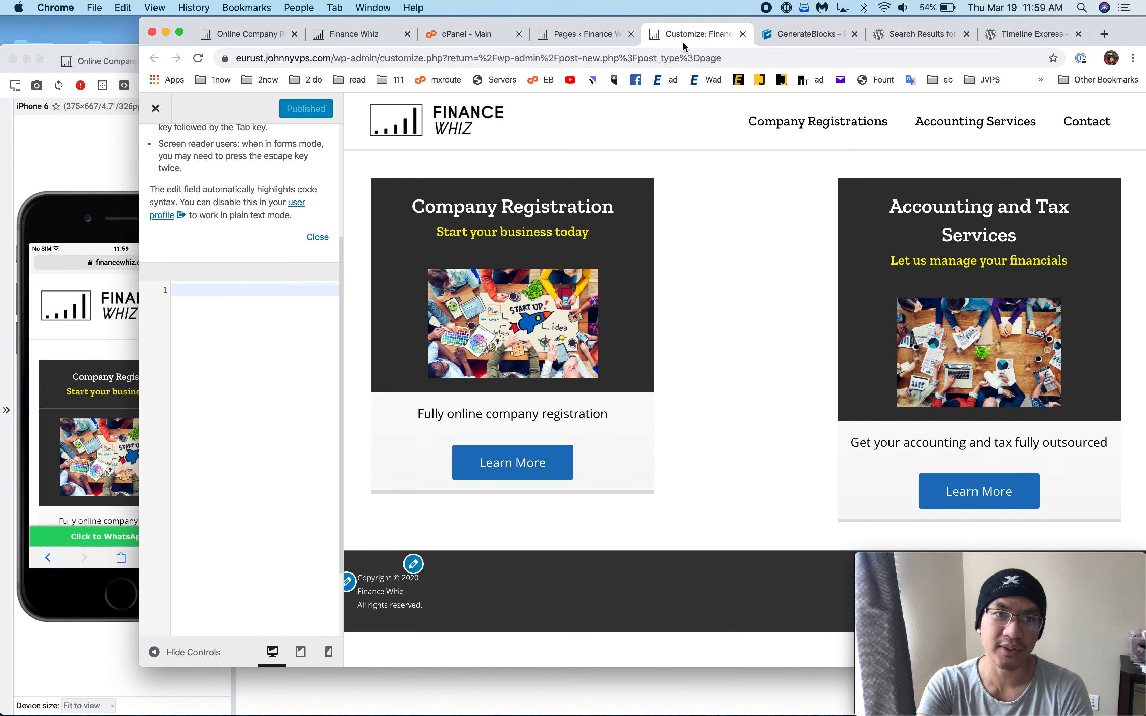
click(744, 34)
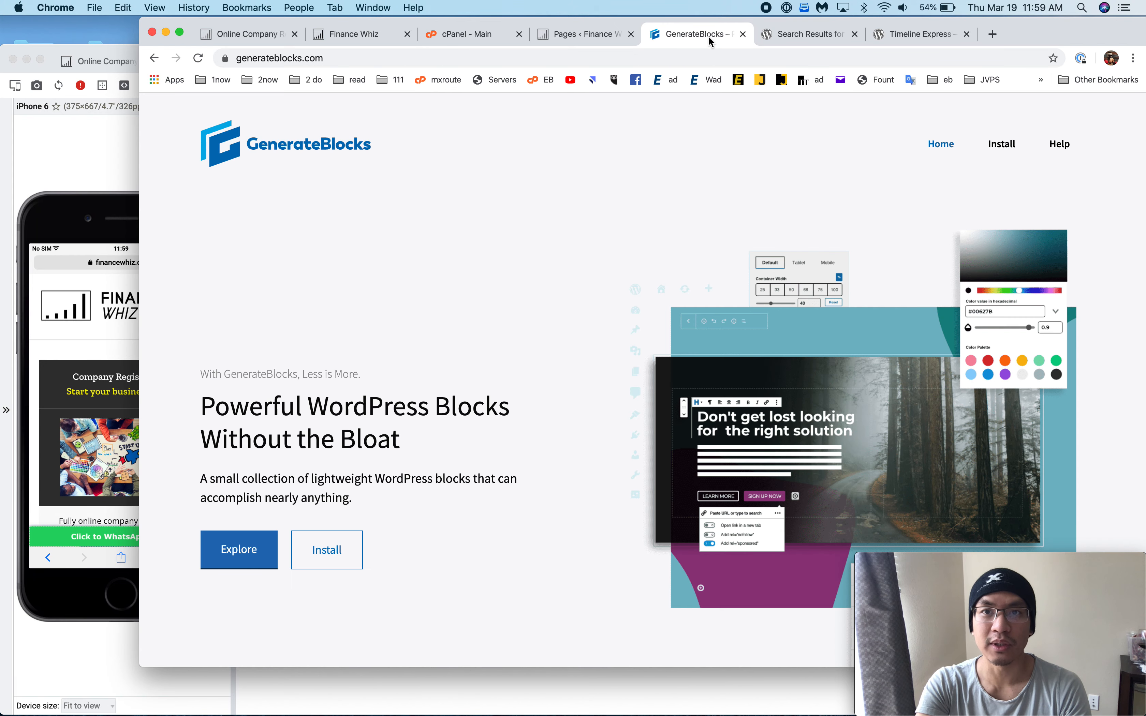
click(592, 36)
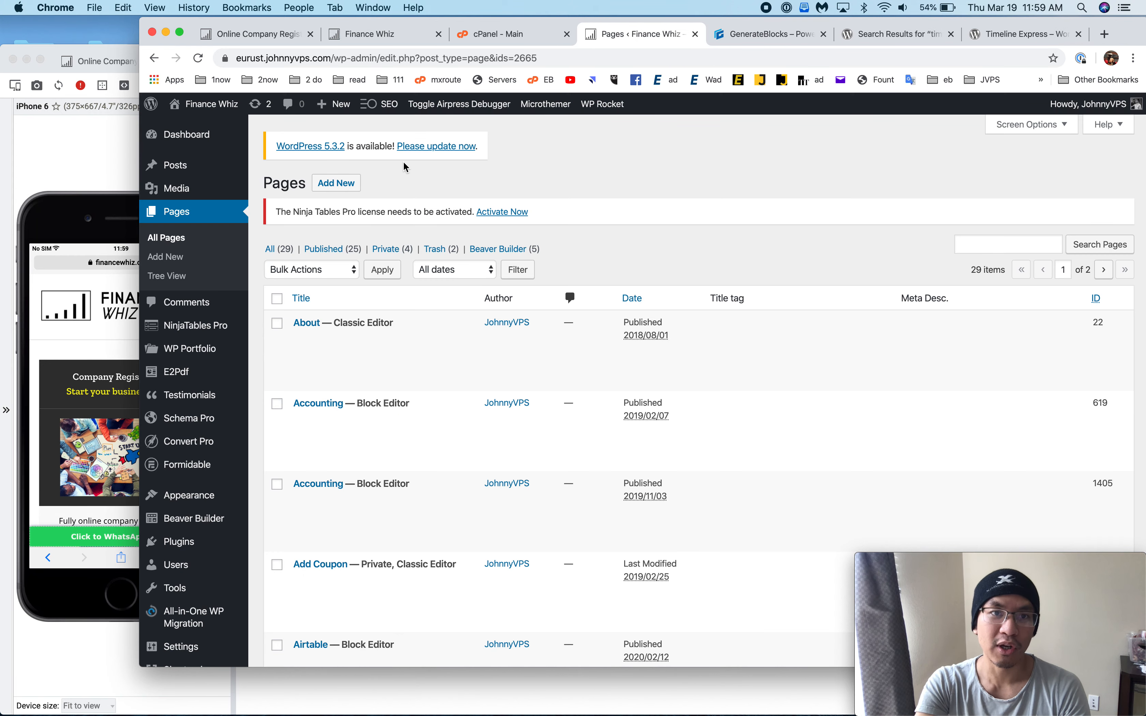
click(336, 183)
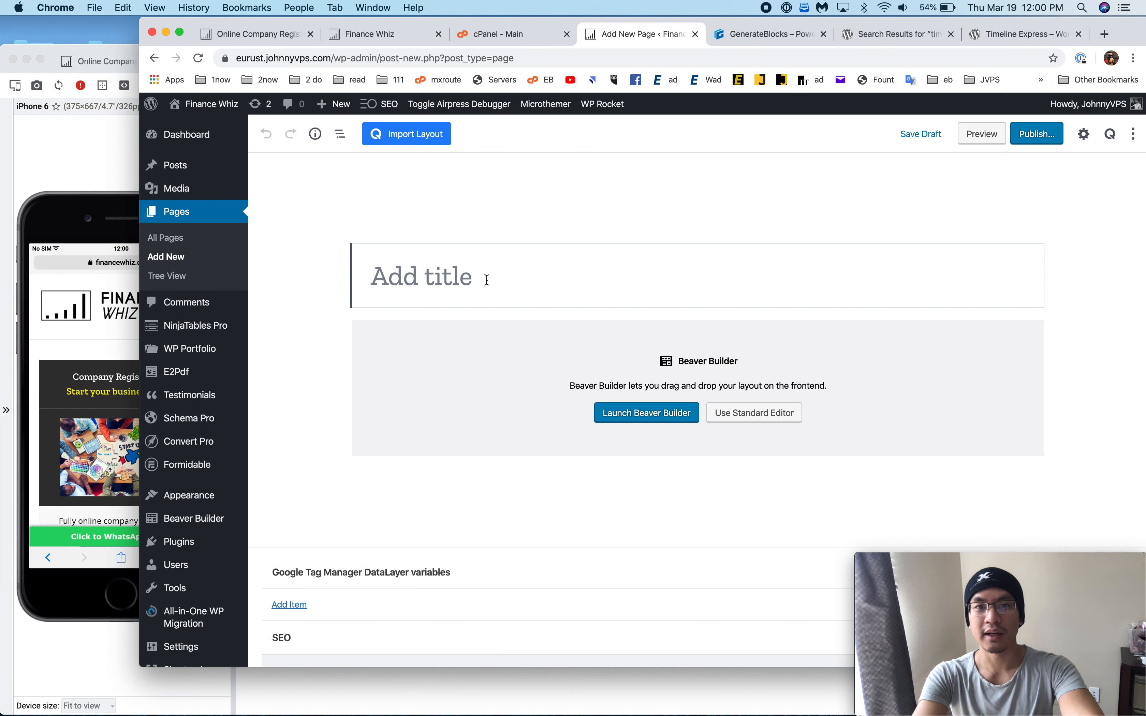
- Title the new page "1 -- home" followed by the author's first name and choose the standard editor instead of Beaver Builder
click(487, 279)
text(1 -- home j)
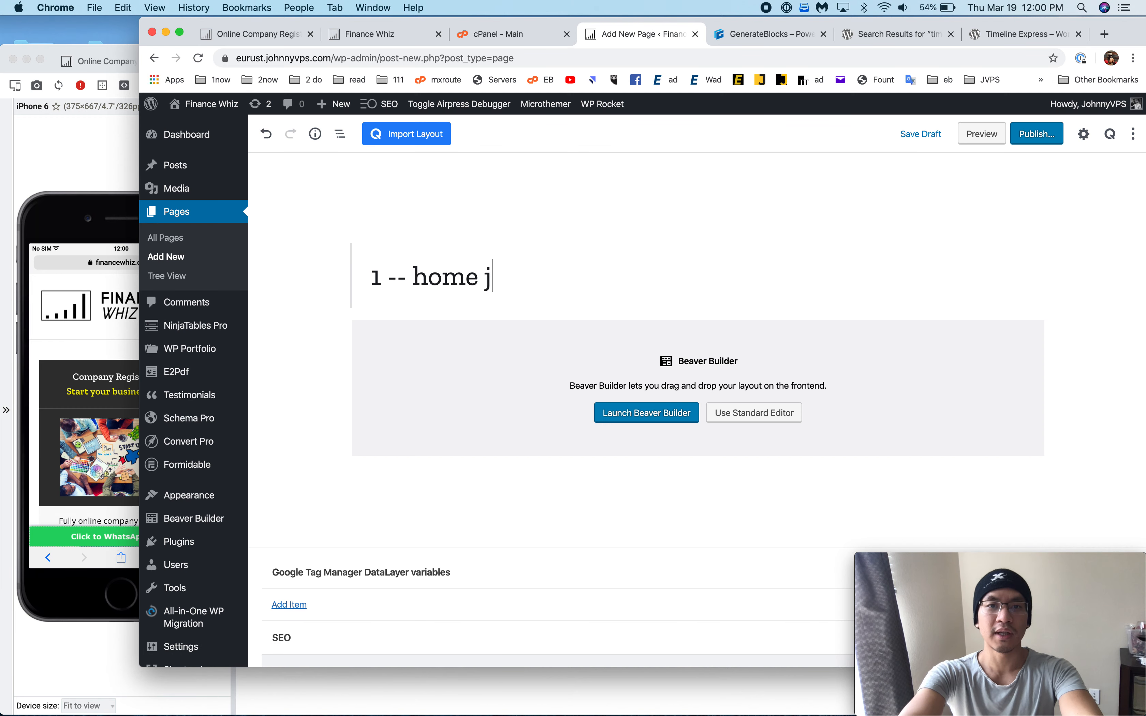
text(ohnny)
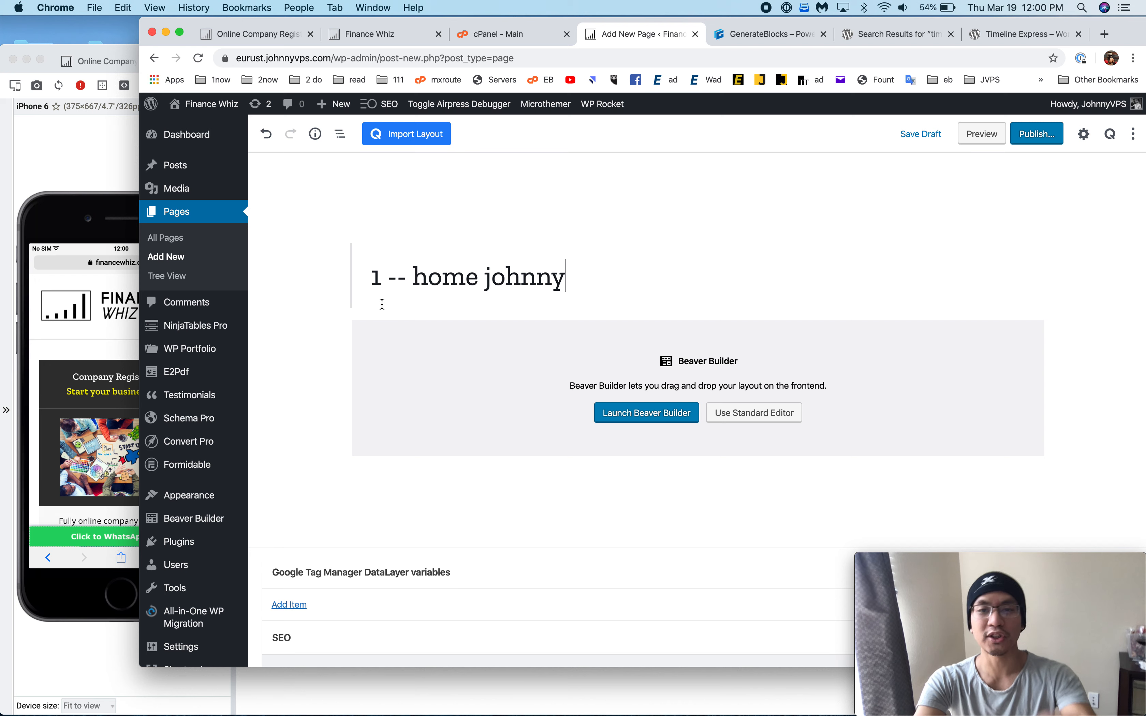
click(771, 419)
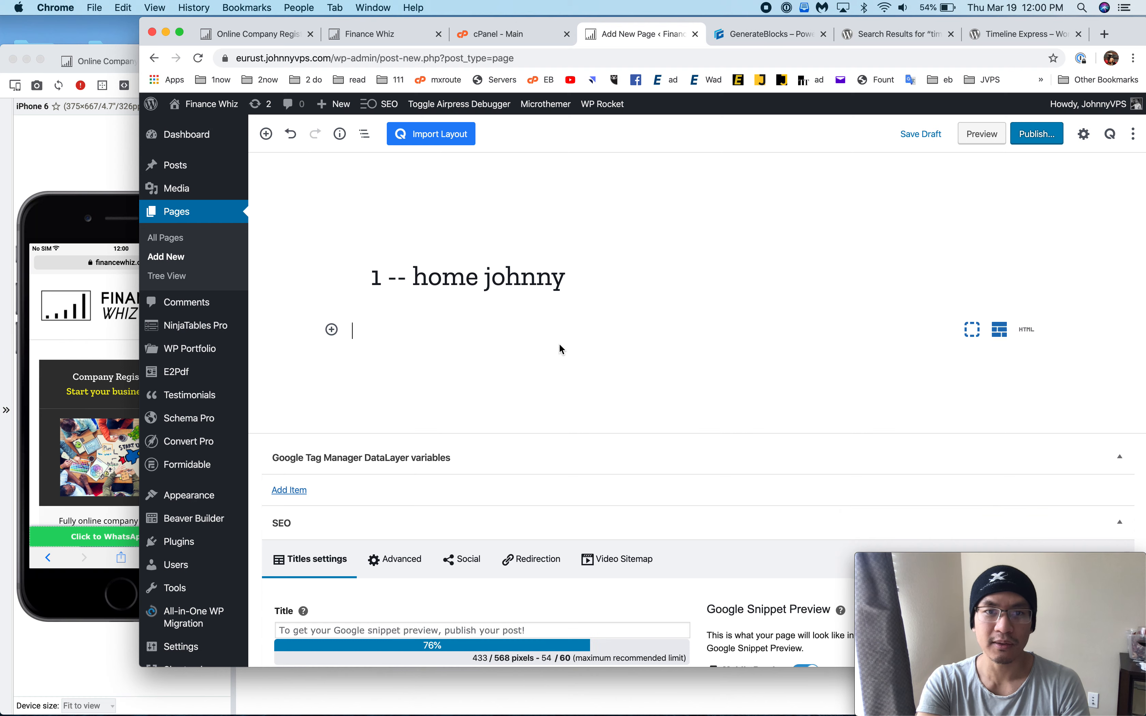
- Switch to Blisk and compare the live financewhiz.co.za homepage with its staging copy on eurust.johnnyvps.com
click(92, 165)
click(303, 60)
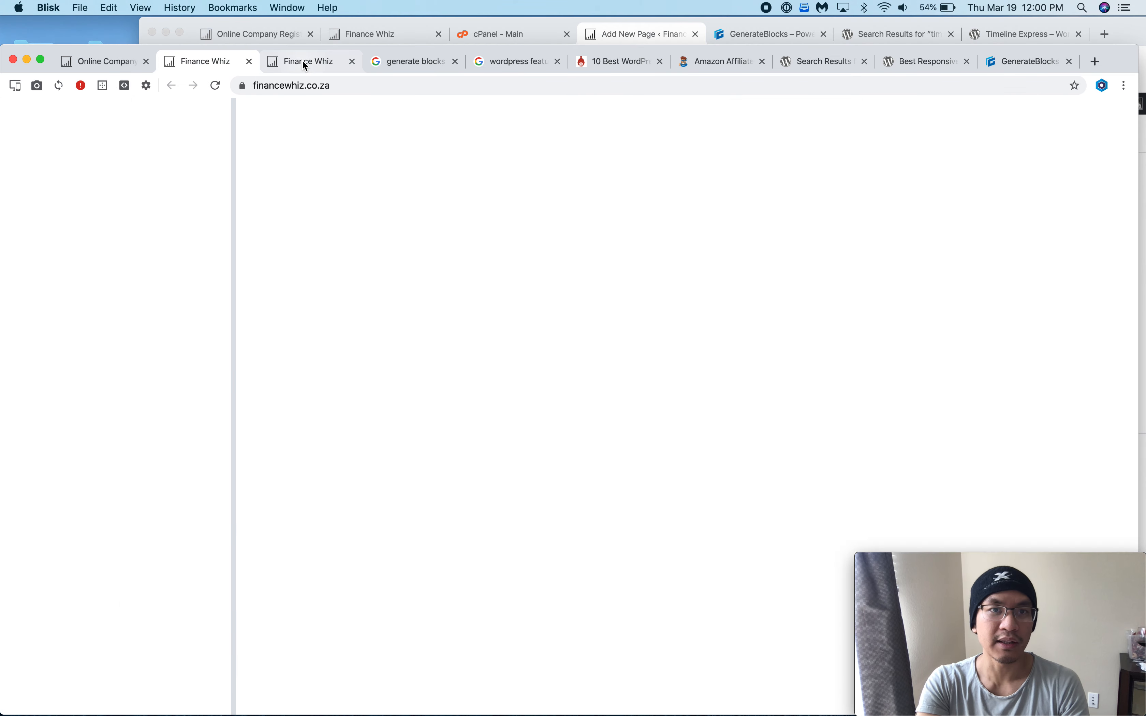
click(201, 58)
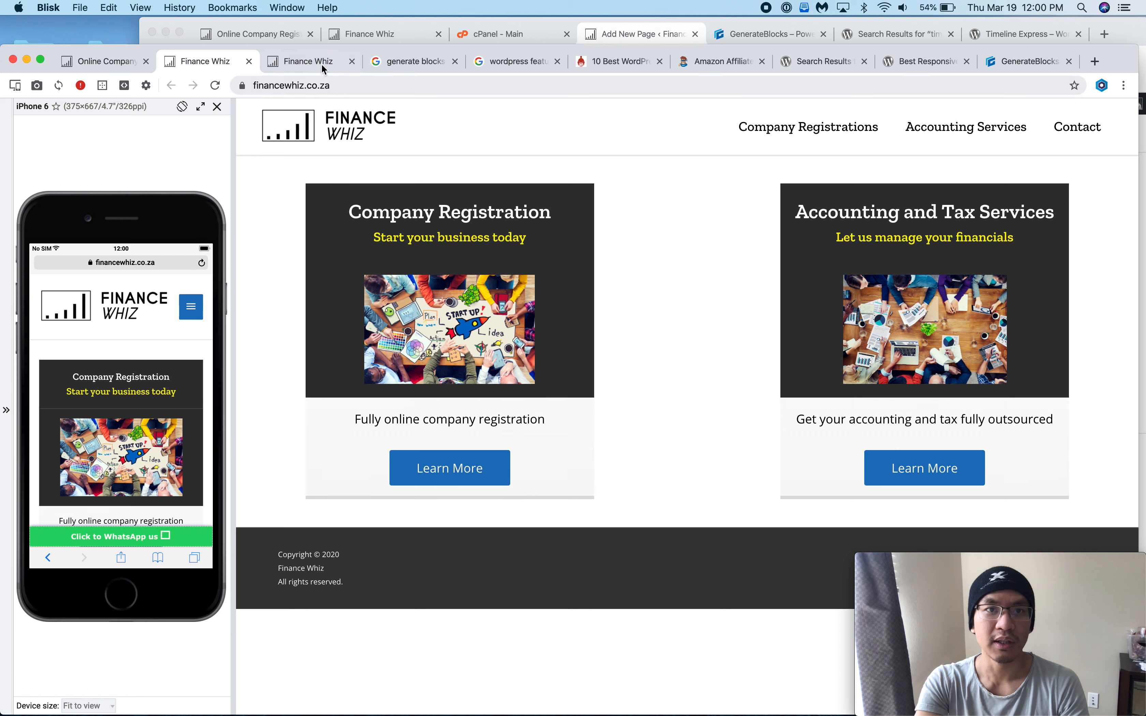
key(ctrl+Tab)
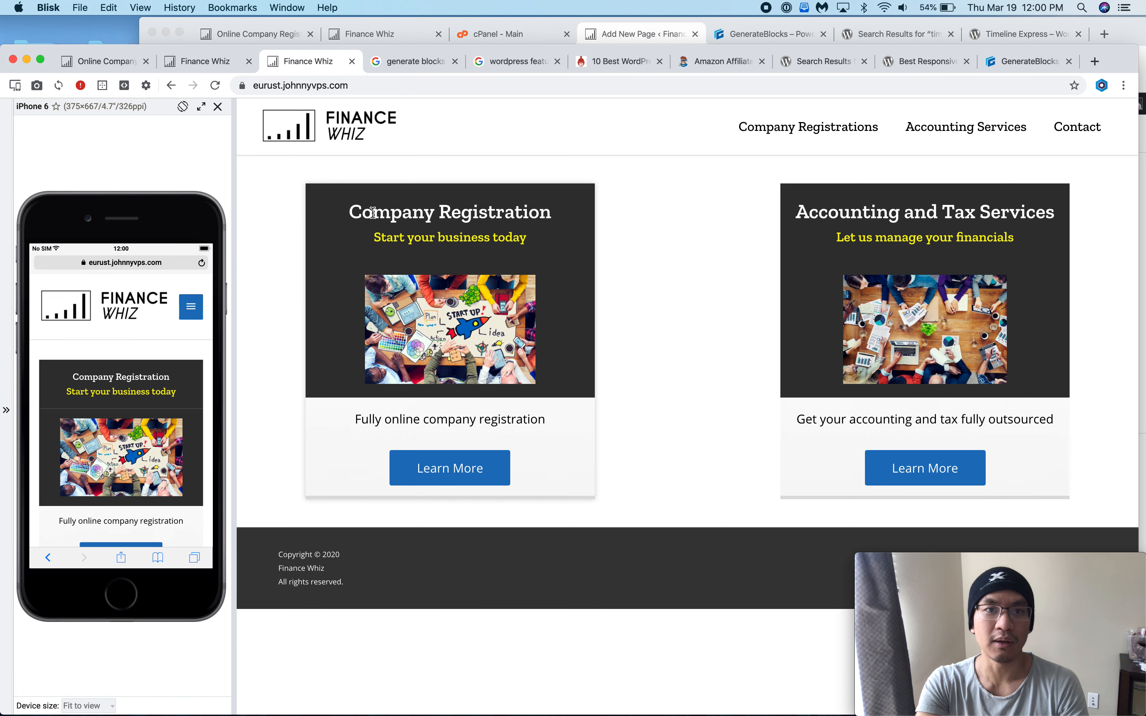
click(212, 64)
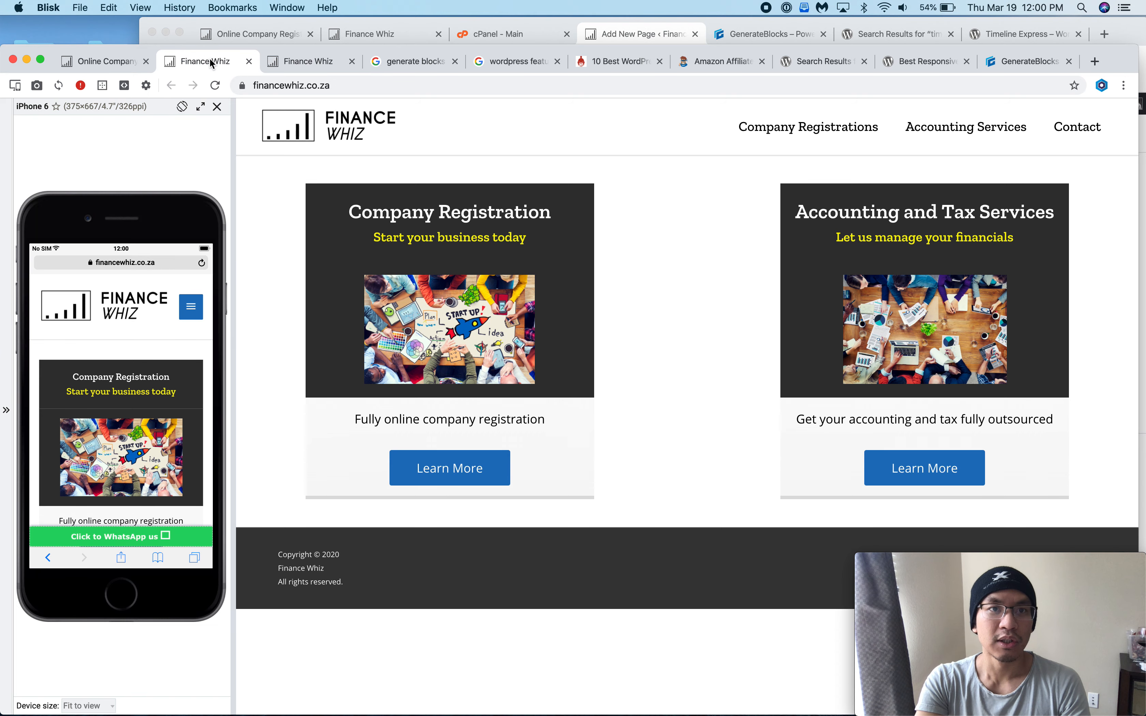
click(312, 60)
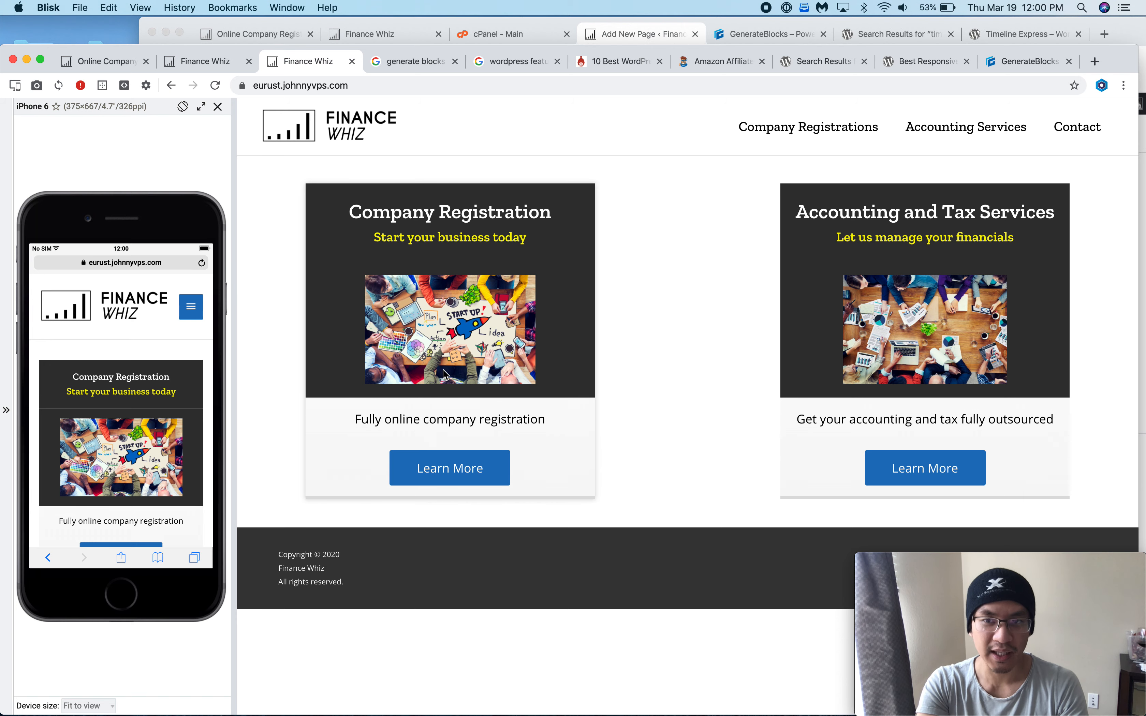
click(425, 65)
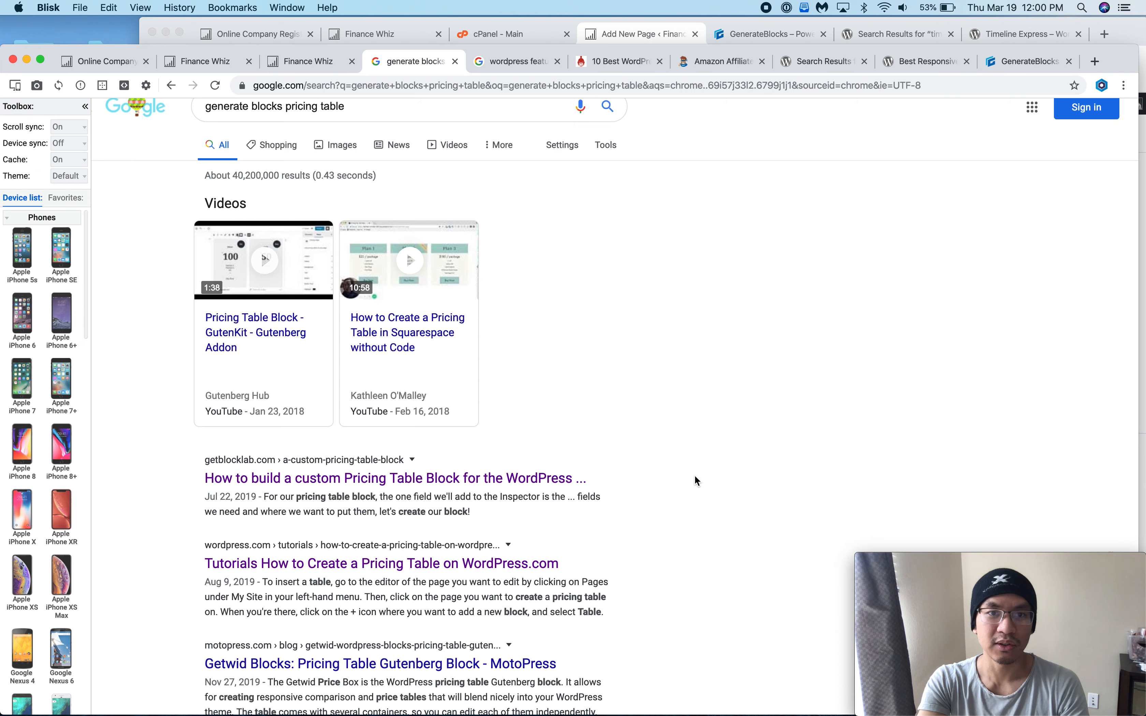
click(308, 61)
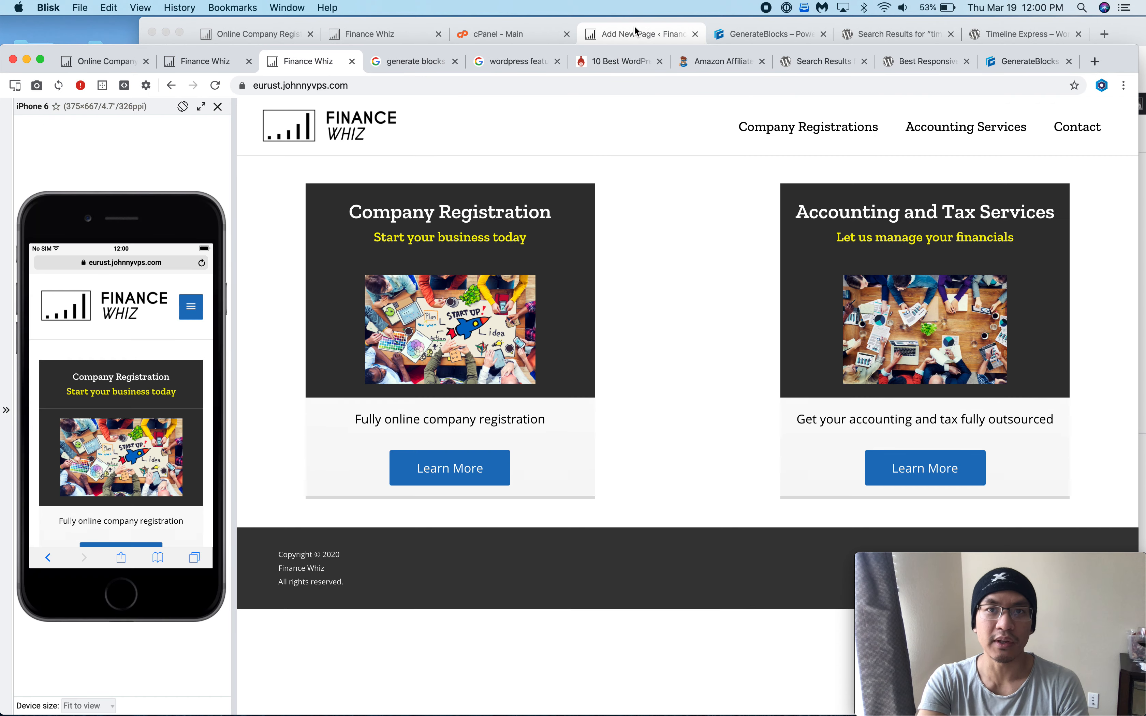
click(205, 60)
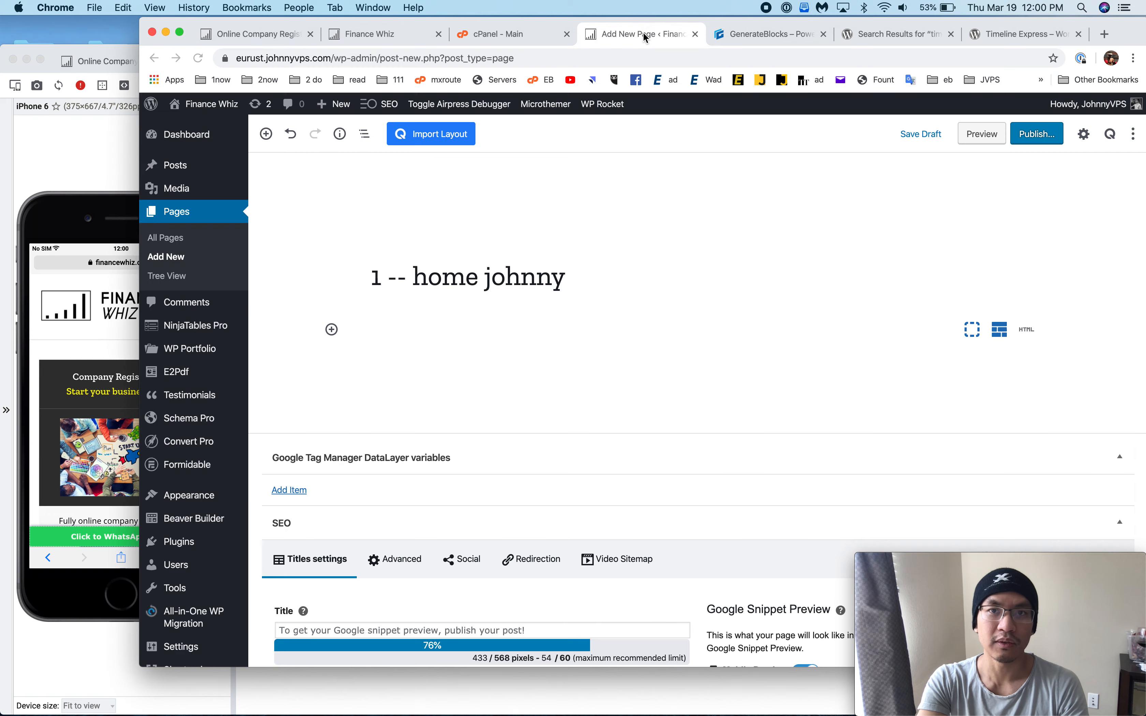
- Return to the new page in Chrome and insert a GenerateBlocks Grid with two equal columns
click(634, 30)
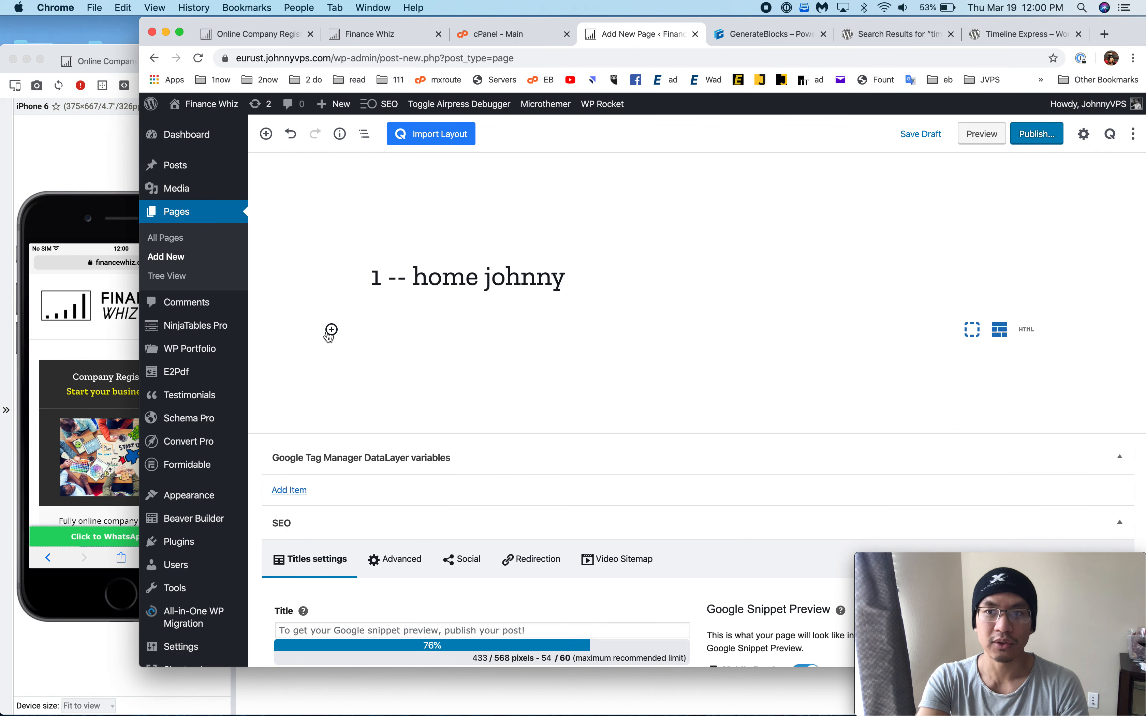
click(1000, 330)
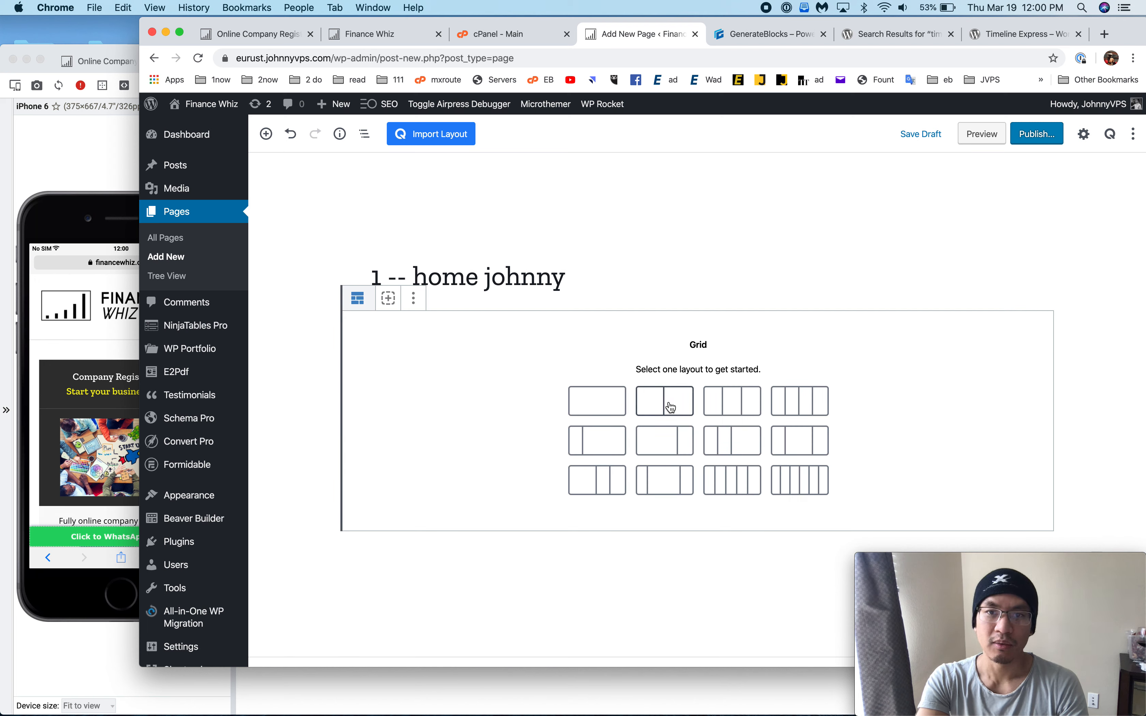
click(671, 407)
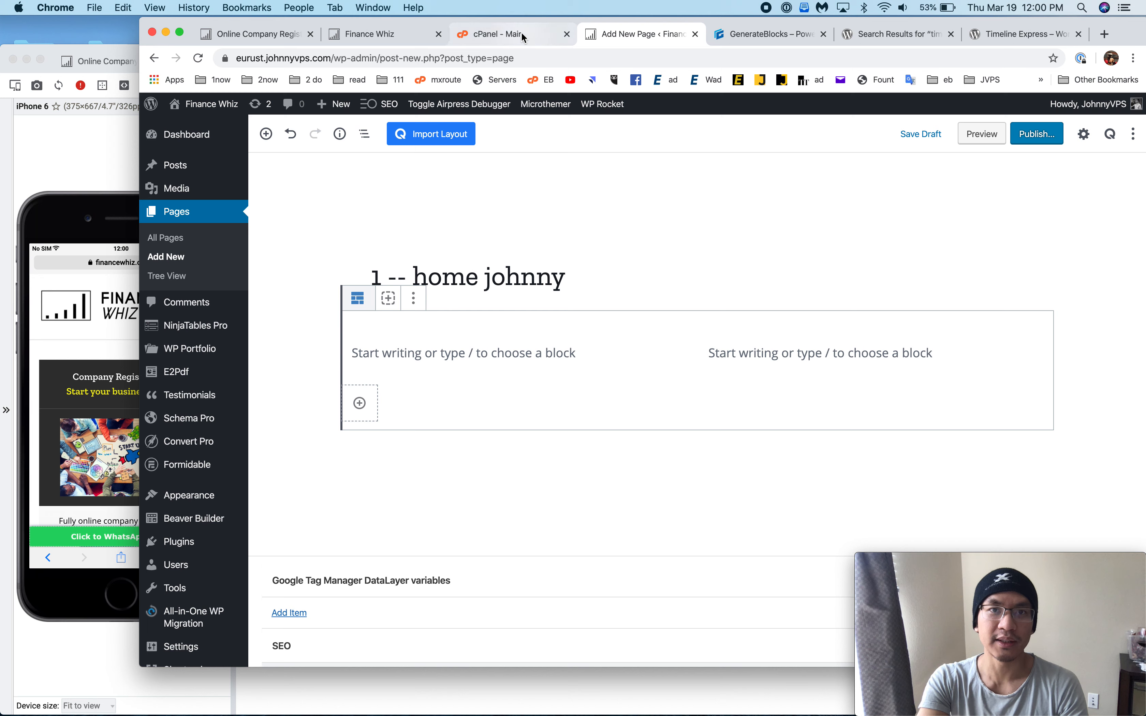
- Examine the layout of the two service boxes on the live financewhiz.co.za homepage in Chrome
click(391, 38)
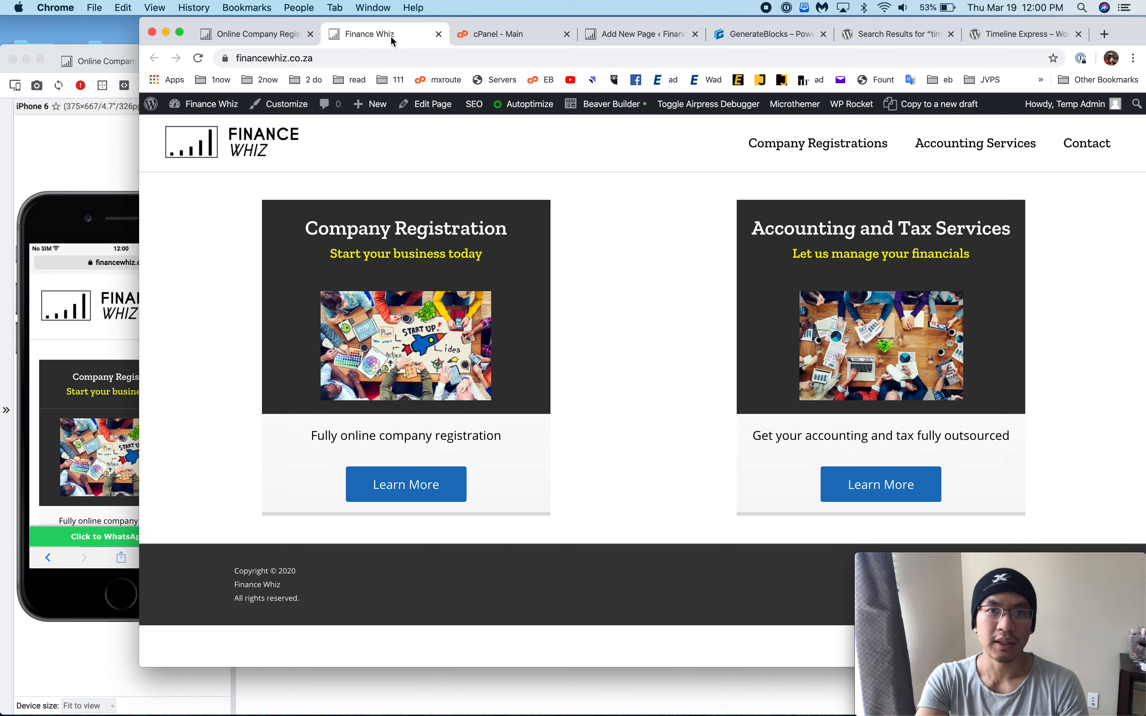
click(630, 42)
click(422, 40)
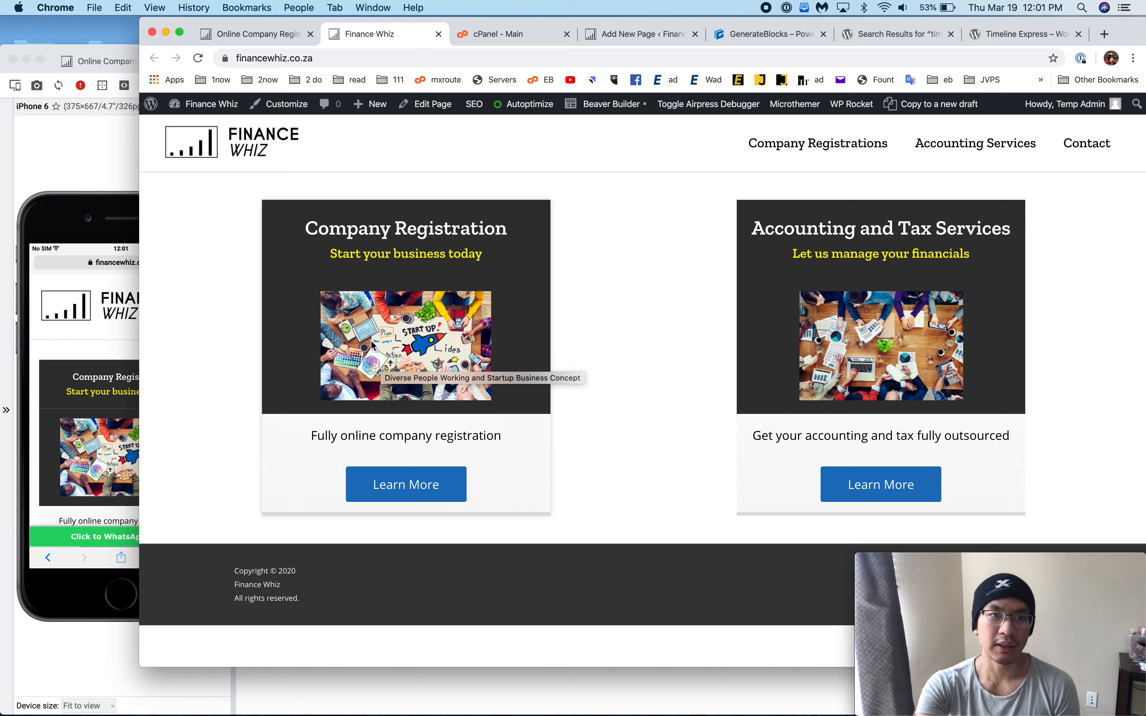
- Switch to Blisk and examine how the homepage's service boxes stack in the iPhone 6 mobile preview
click(136, 180)
scroll(177, 420, down, 3)
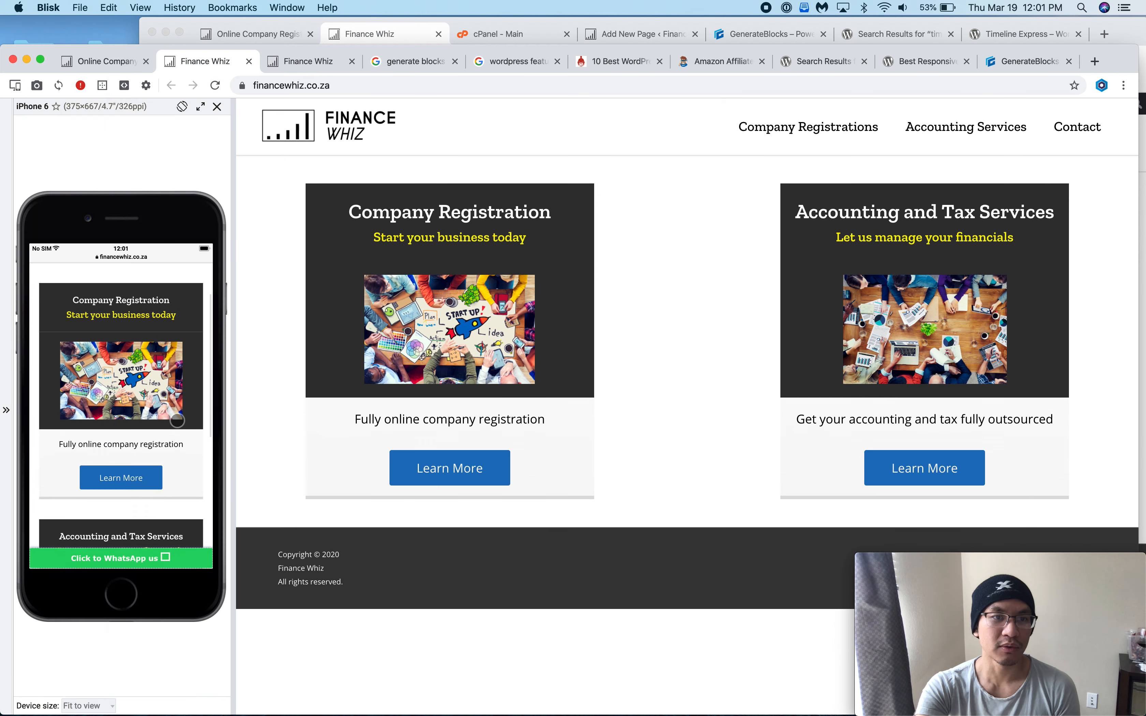
scroll(177, 420, up, 1)
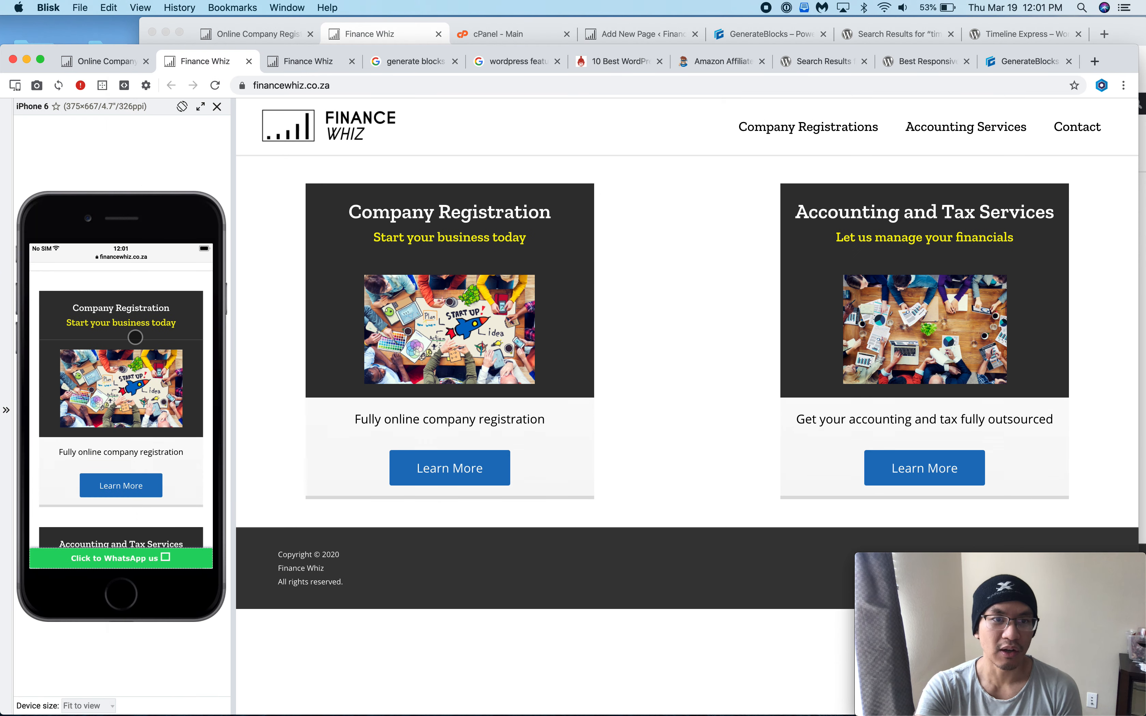
scroll(125, 372, down, 5)
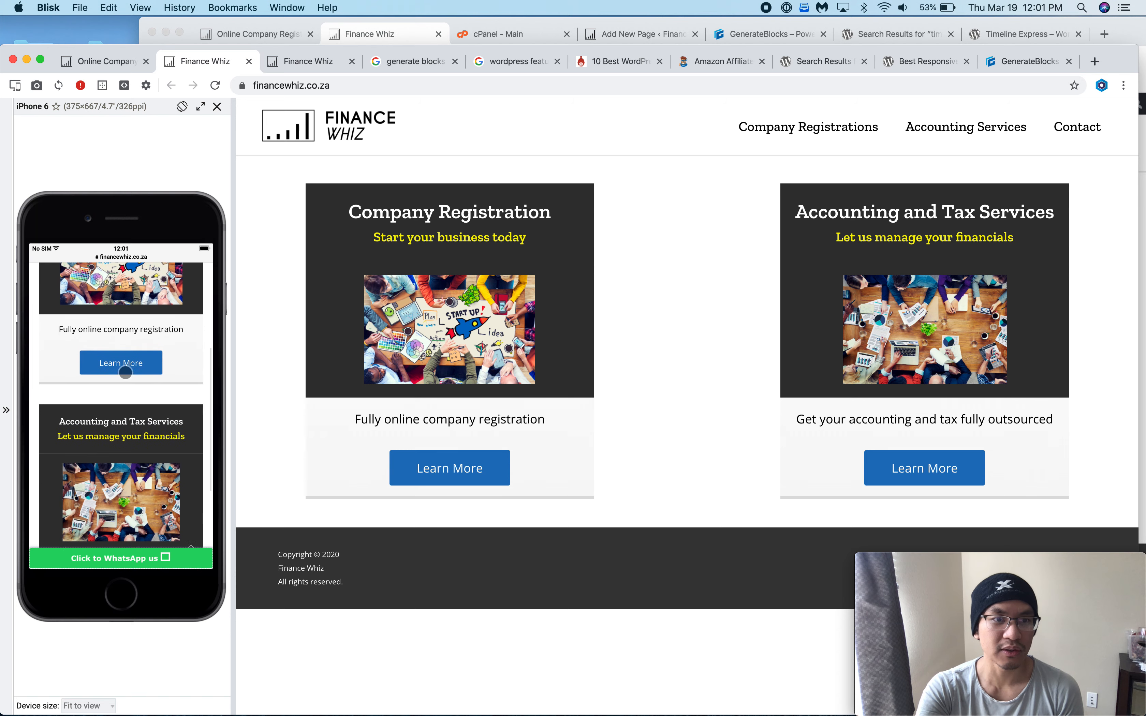
scroll(122, 463, up, 8)
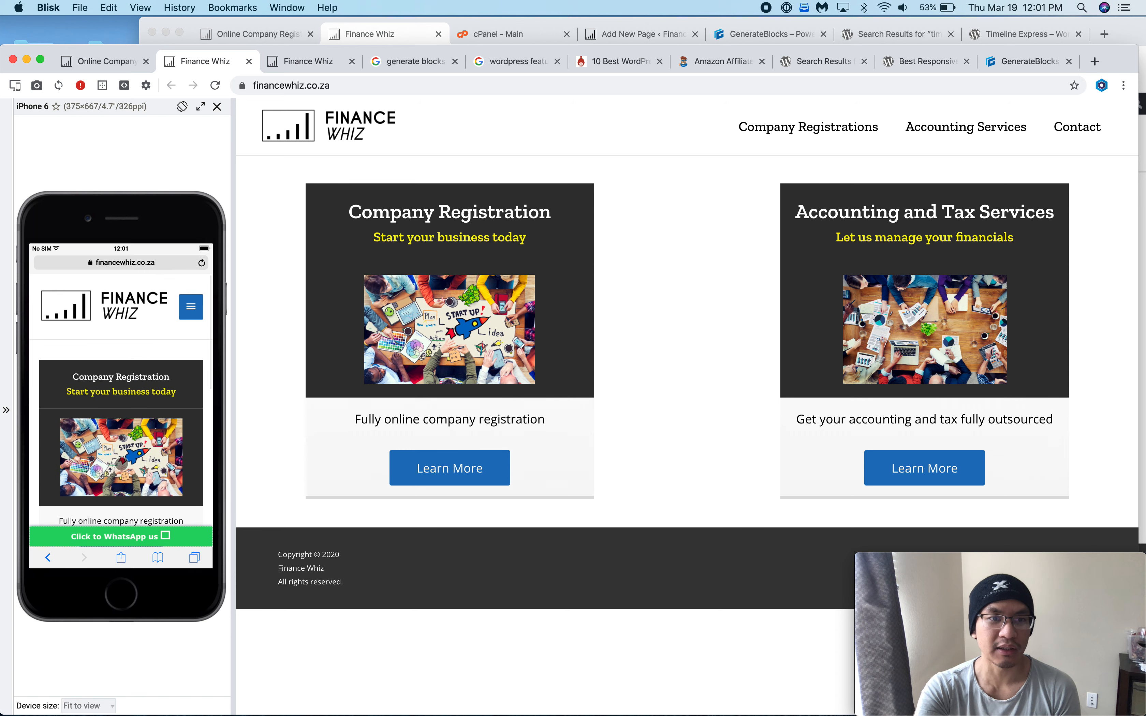
scroll(170, 426, down, 2)
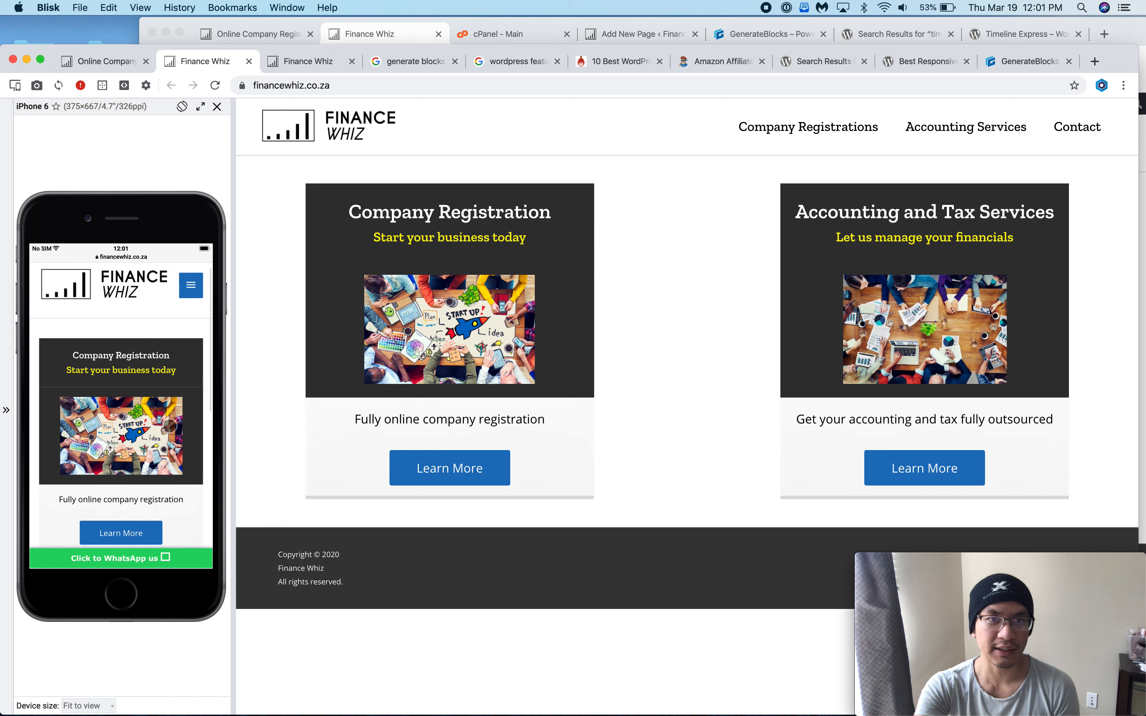
scroll(170, 425, up, 1)
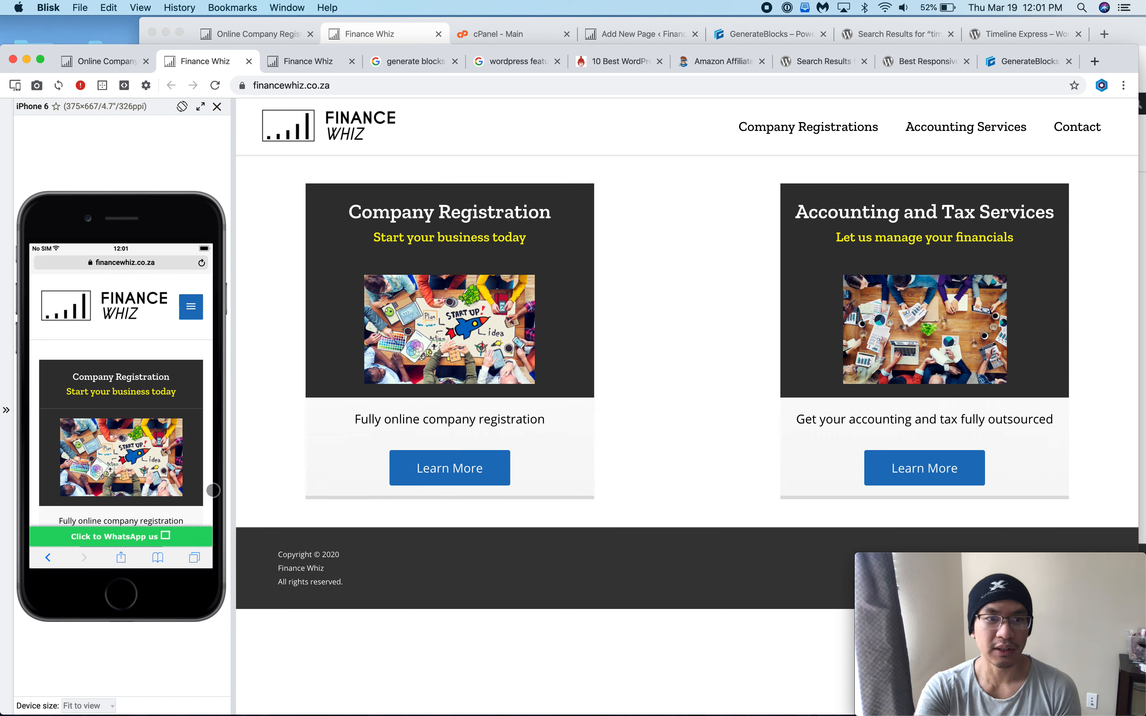
scroll(161, 467, down, 2)
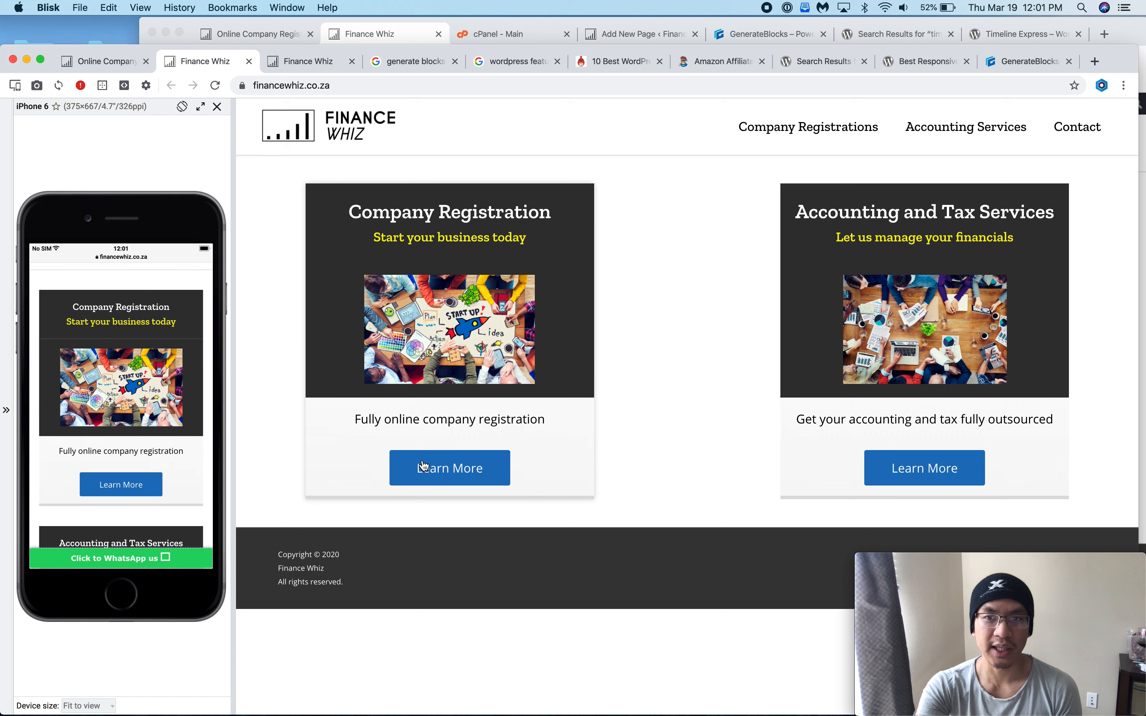
- Return to the new page in Chrome and add a GenerateBlocks Container inside the grid's first column
click(409, 35)
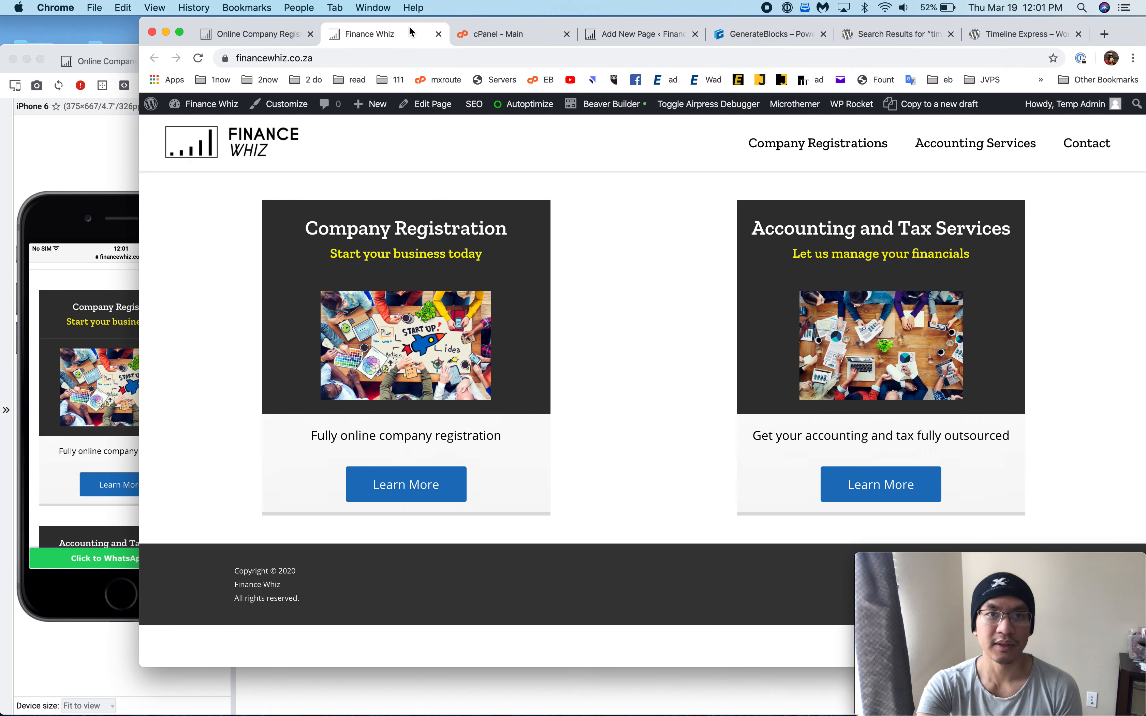
click(659, 37)
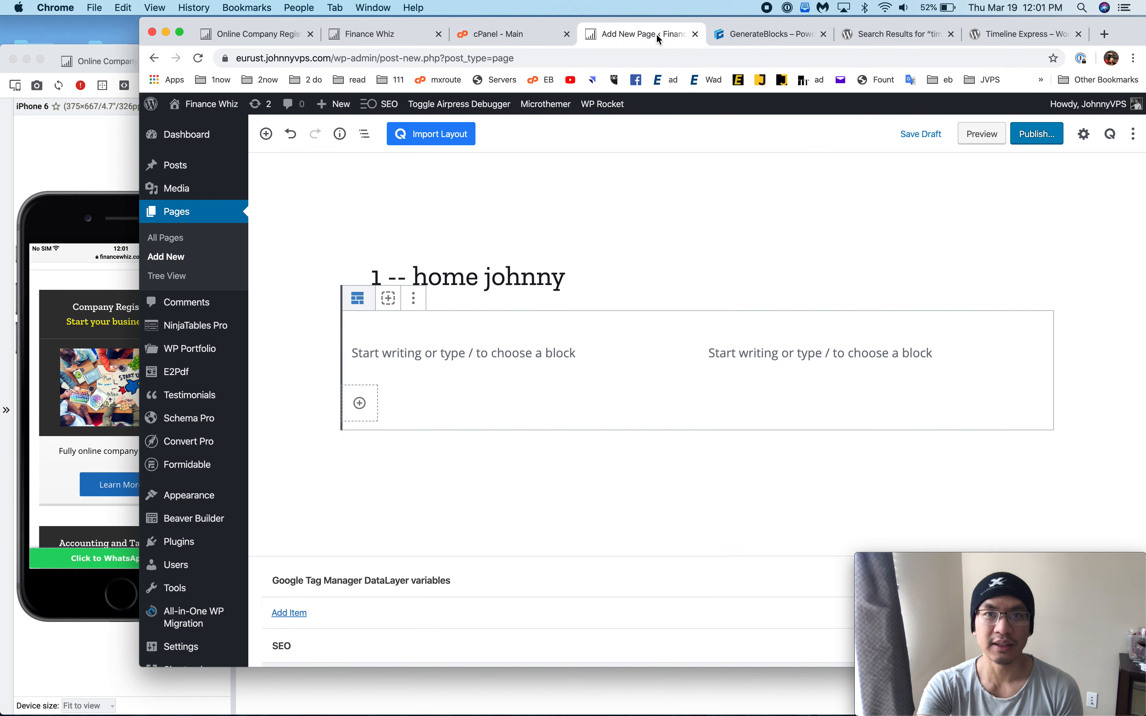
click(462, 348)
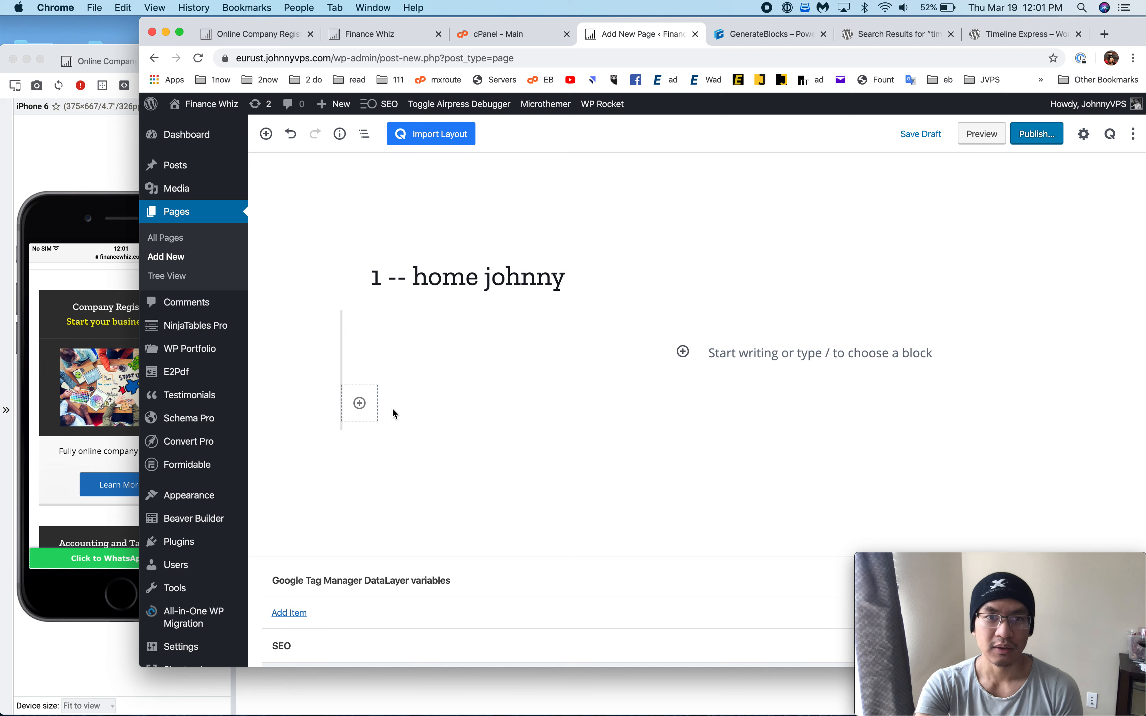
click(360, 404)
click(285, 202)
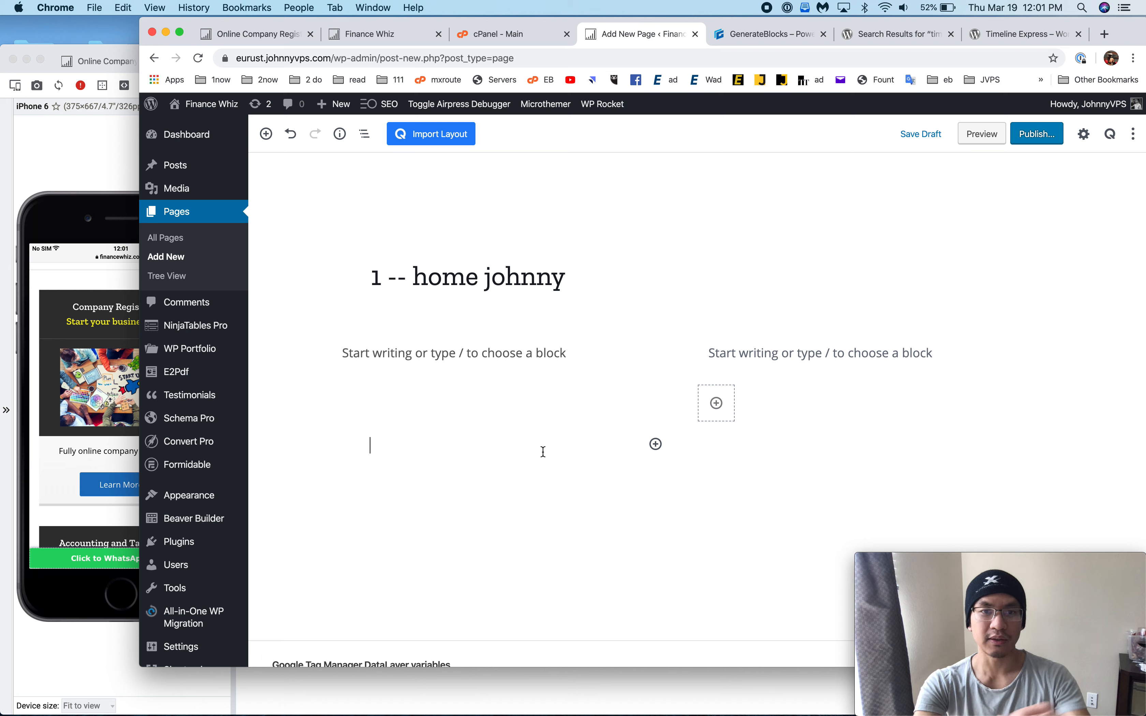
- Enter "Company Registration" and "Start your business" as two separate paragraphs inside the first column's container
text(Comp)
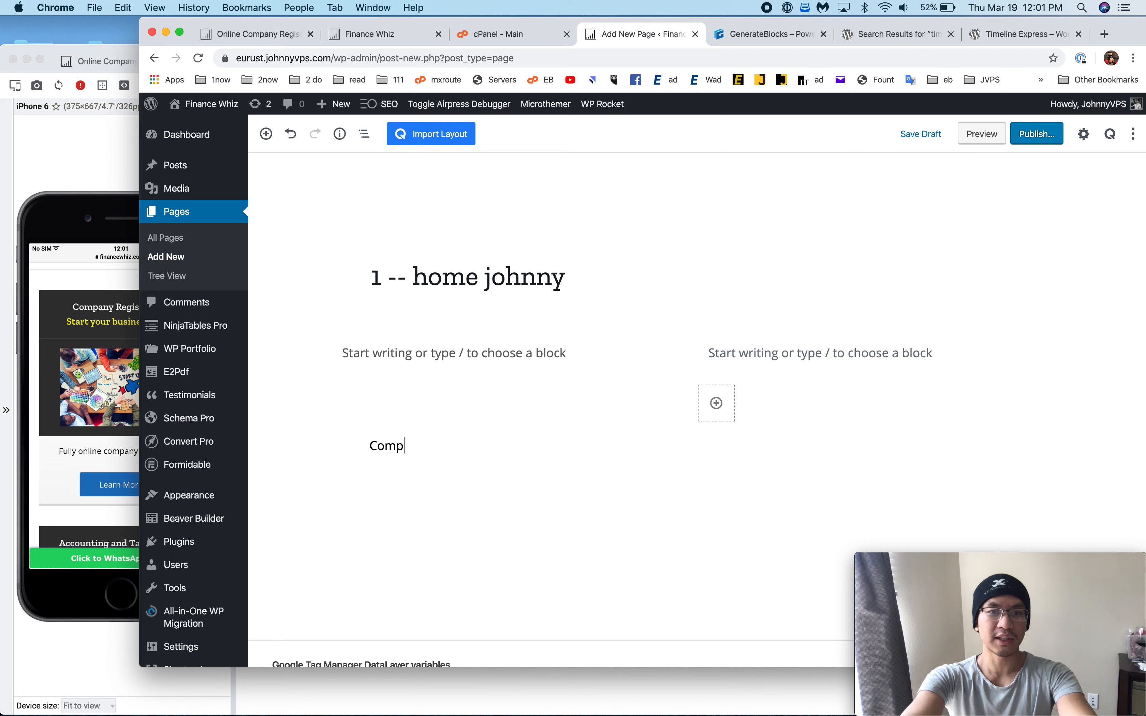
text(any Registration)
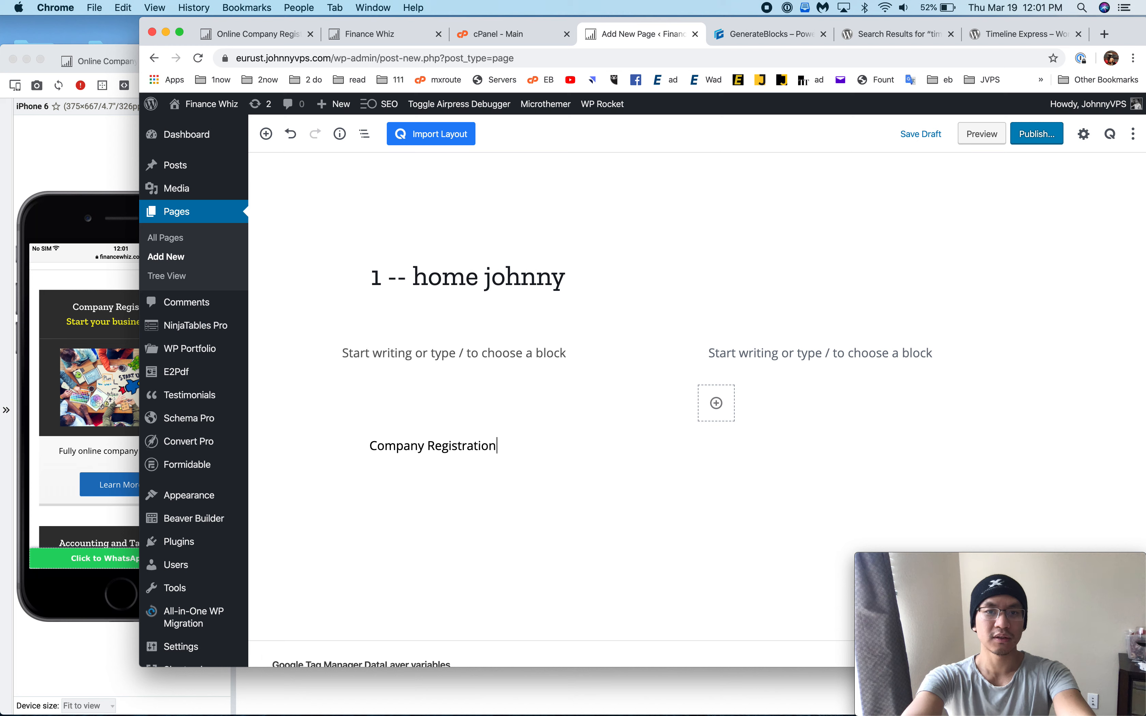
key(Return)
text(Start your business)
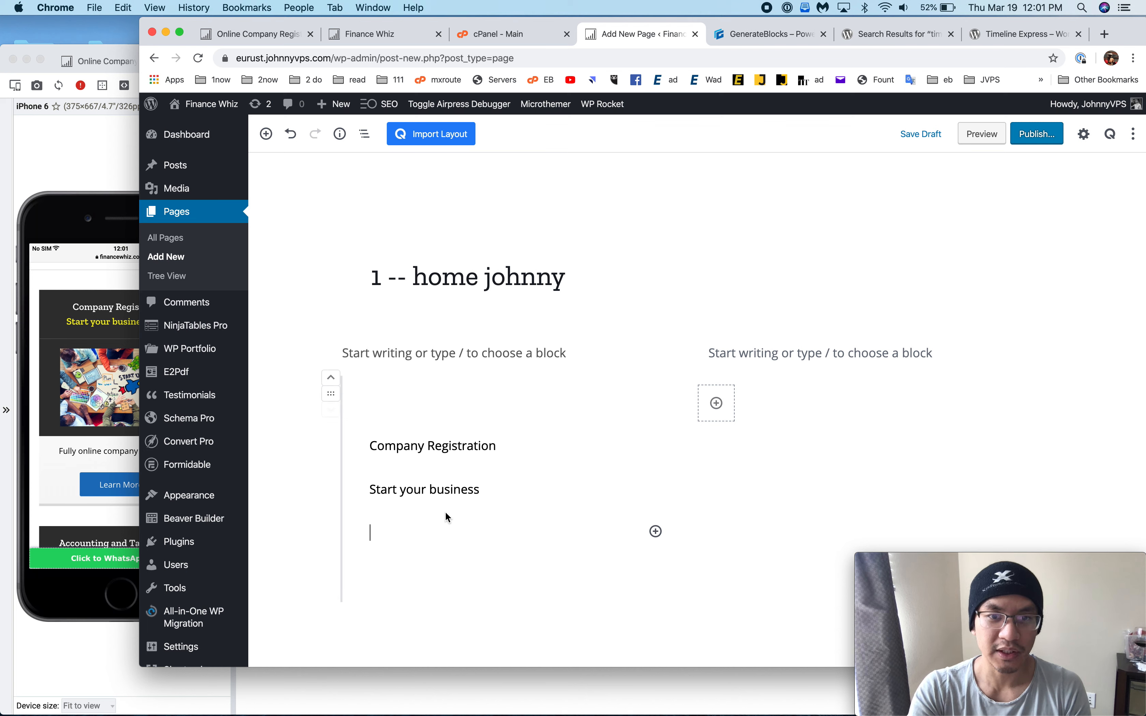
- Add an Image block below the "Start your business" paragraph and open the media library for it
click(656, 531)
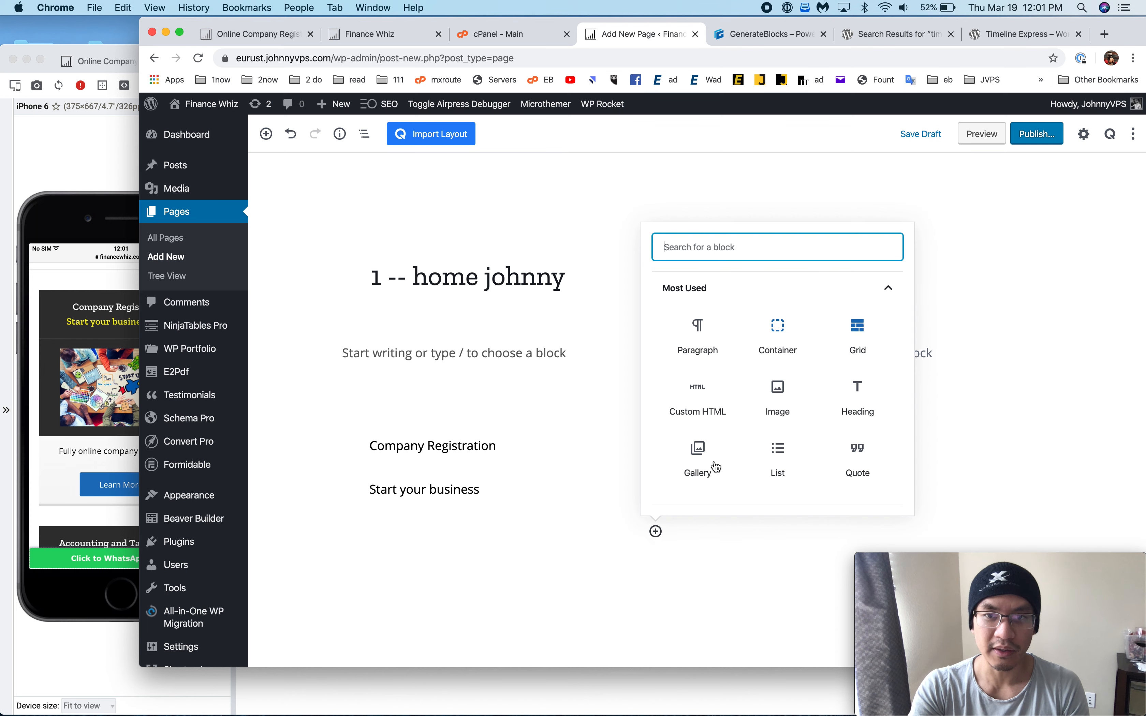
click(775, 409)
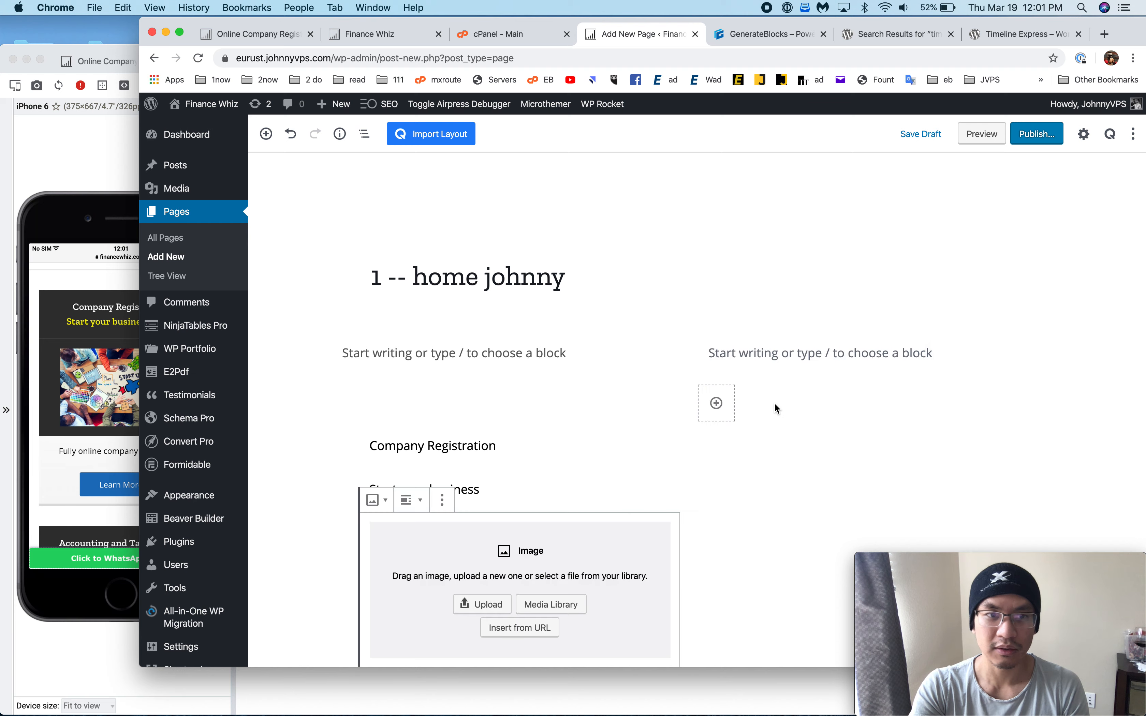
click(544, 608)
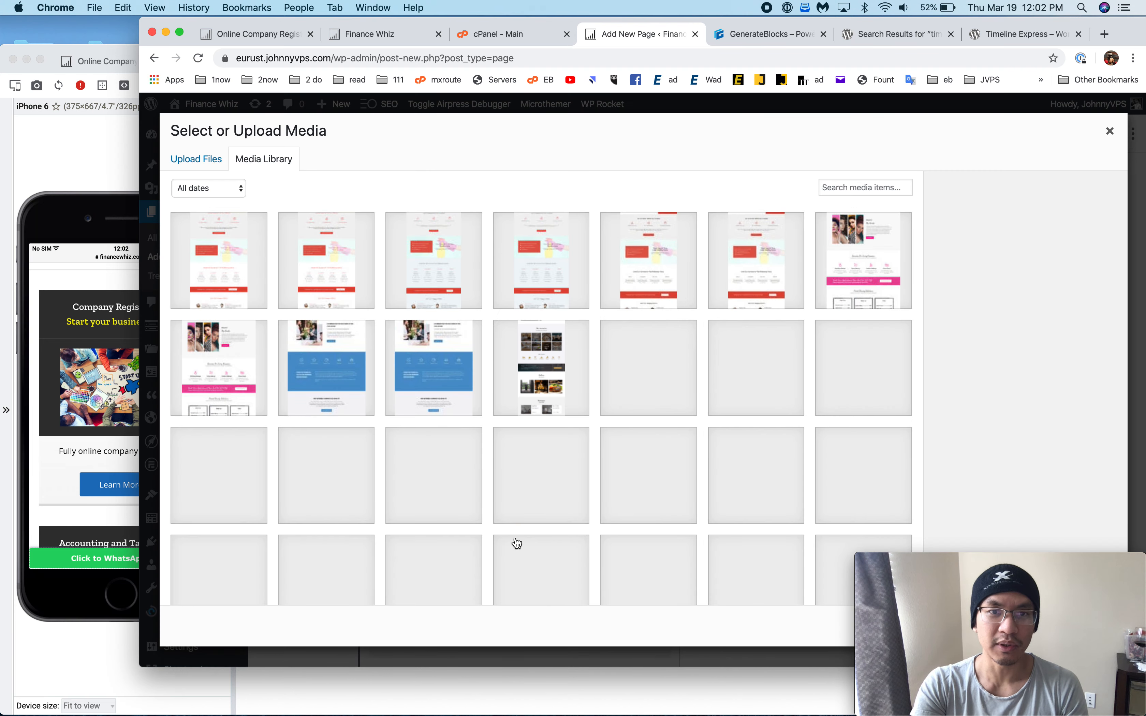
- Find the colour Startup-ideas.jpg picture in the media library and insert it into the Image block
scroll(516, 543, down, 5)
scroll(516, 543, down, 10)
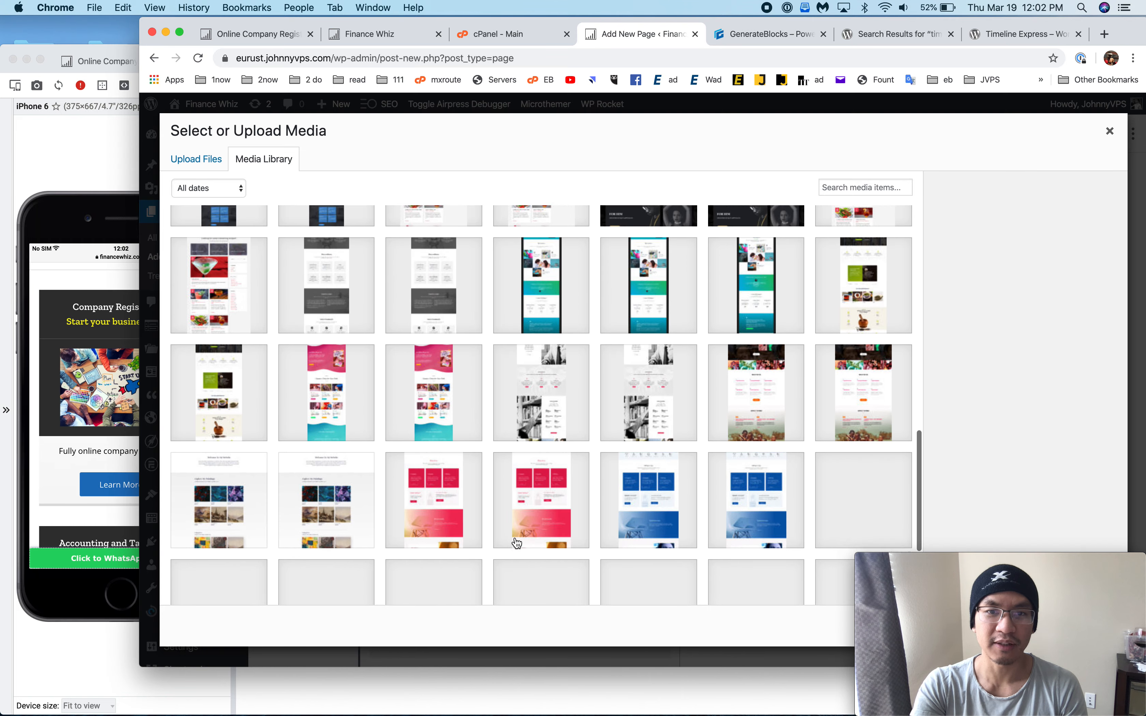
scroll(516, 543, down, 15)
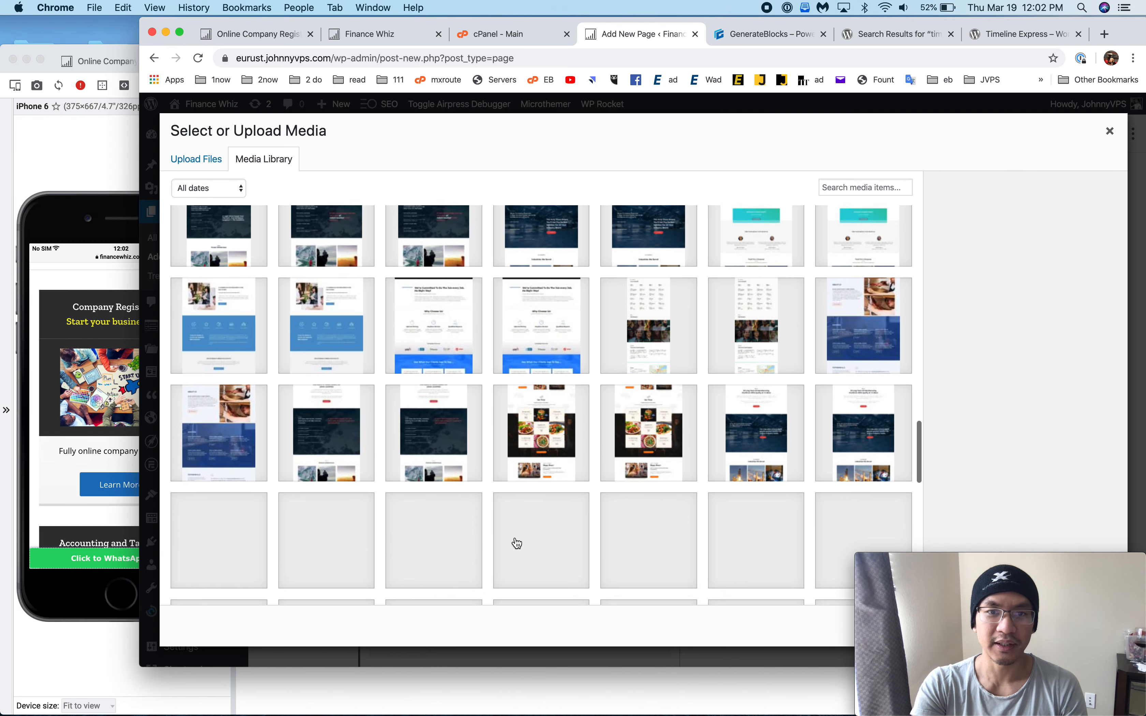
scroll(516, 544, down, 10)
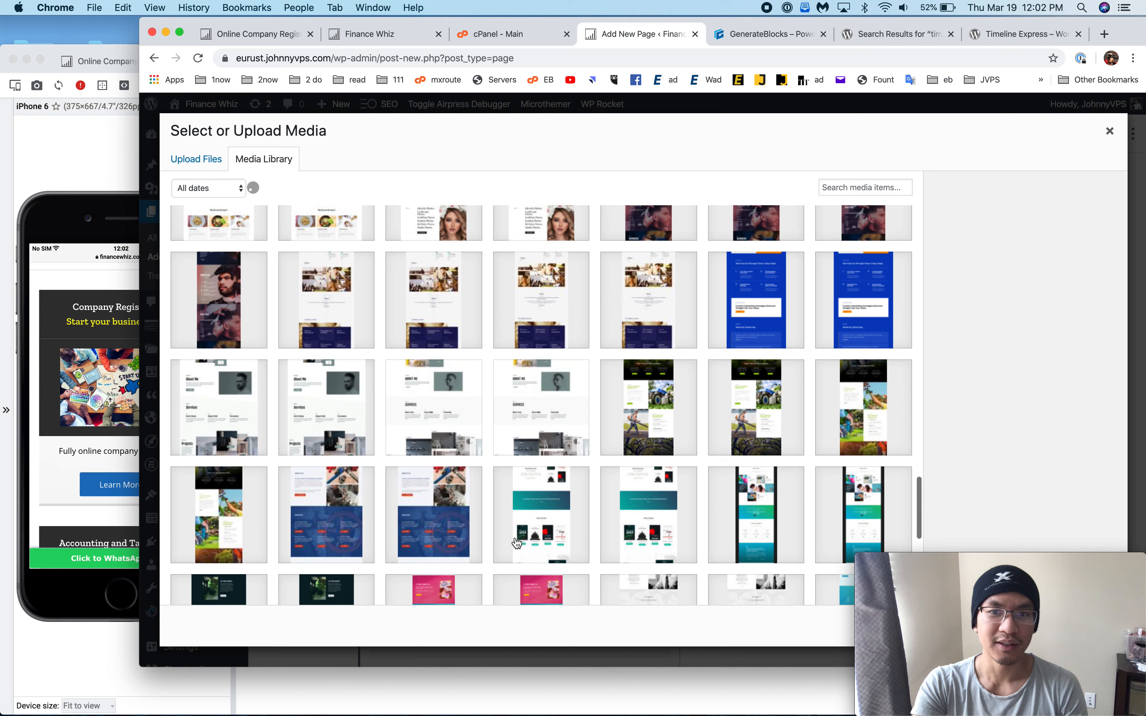
scroll(516, 543, down, 10)
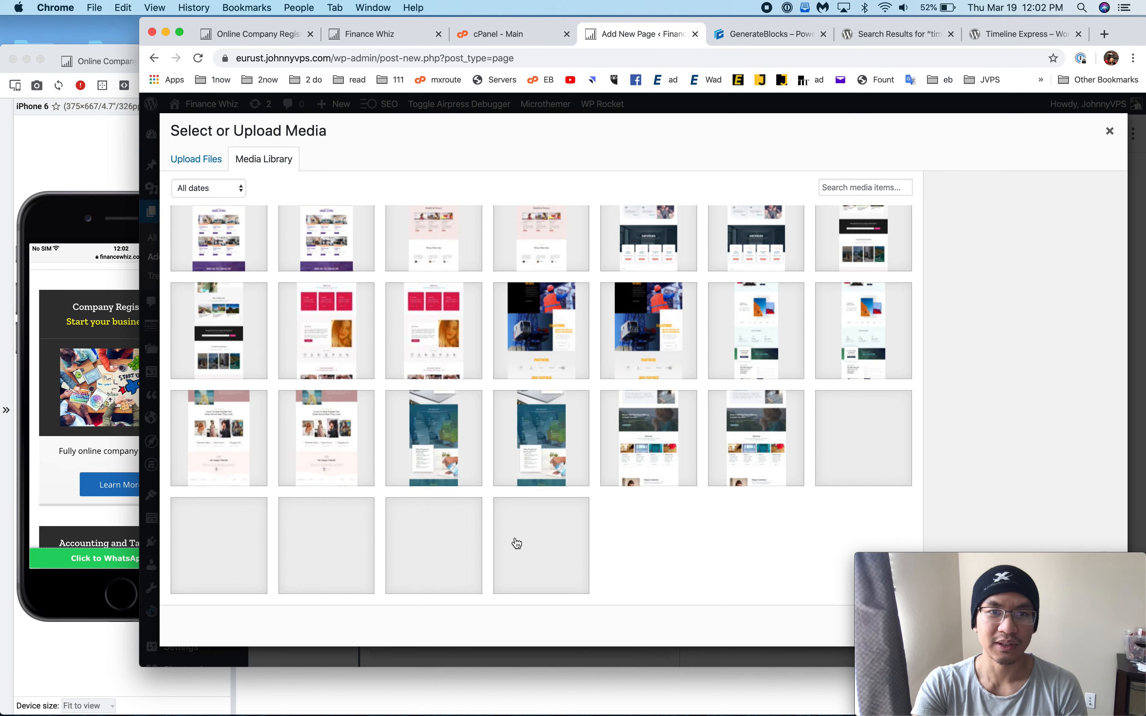
scroll(517, 544, down, 10)
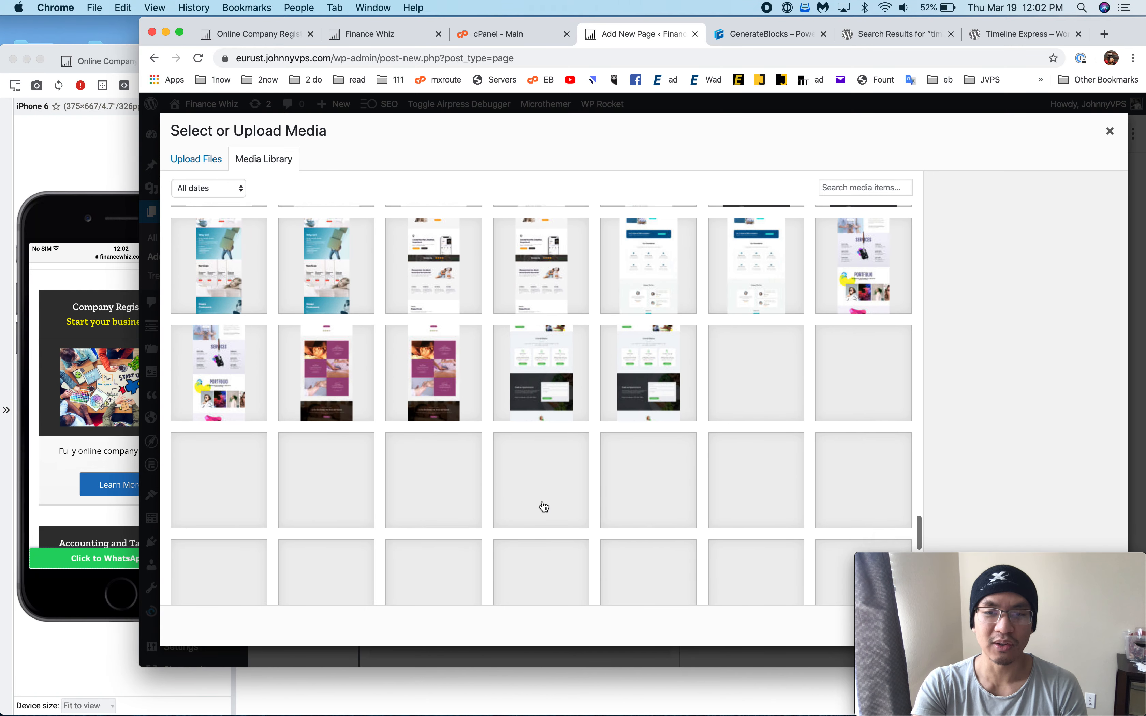
scroll(543, 507, down, 10)
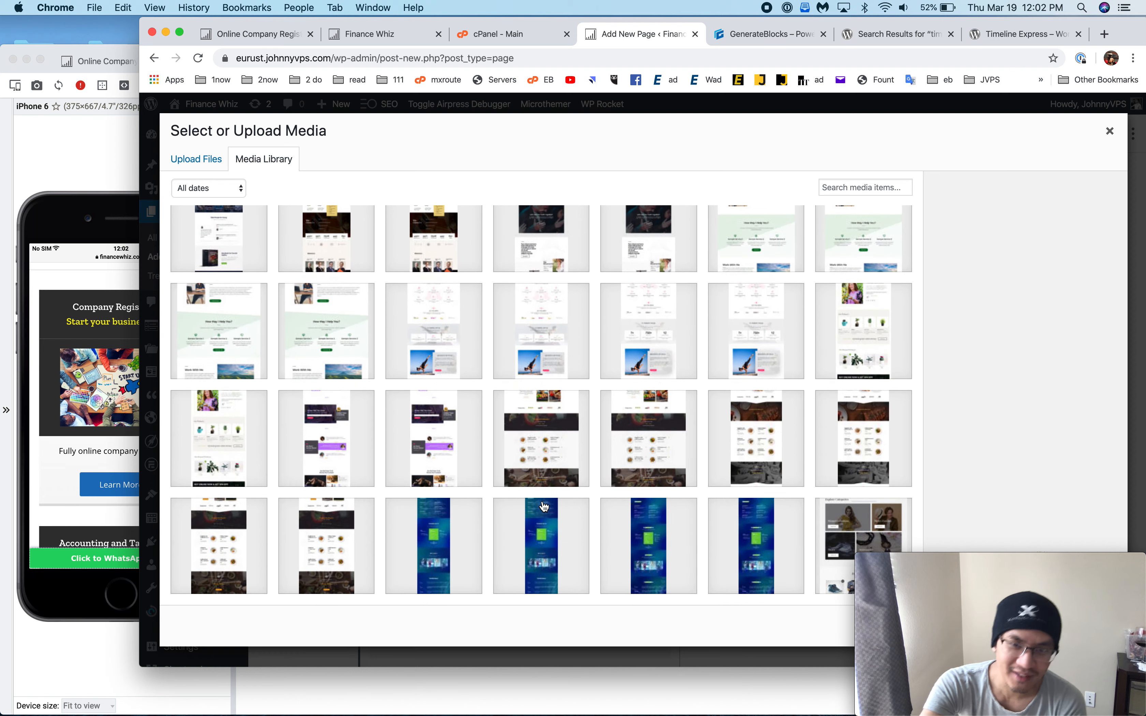
scroll(544, 507, down, 10)
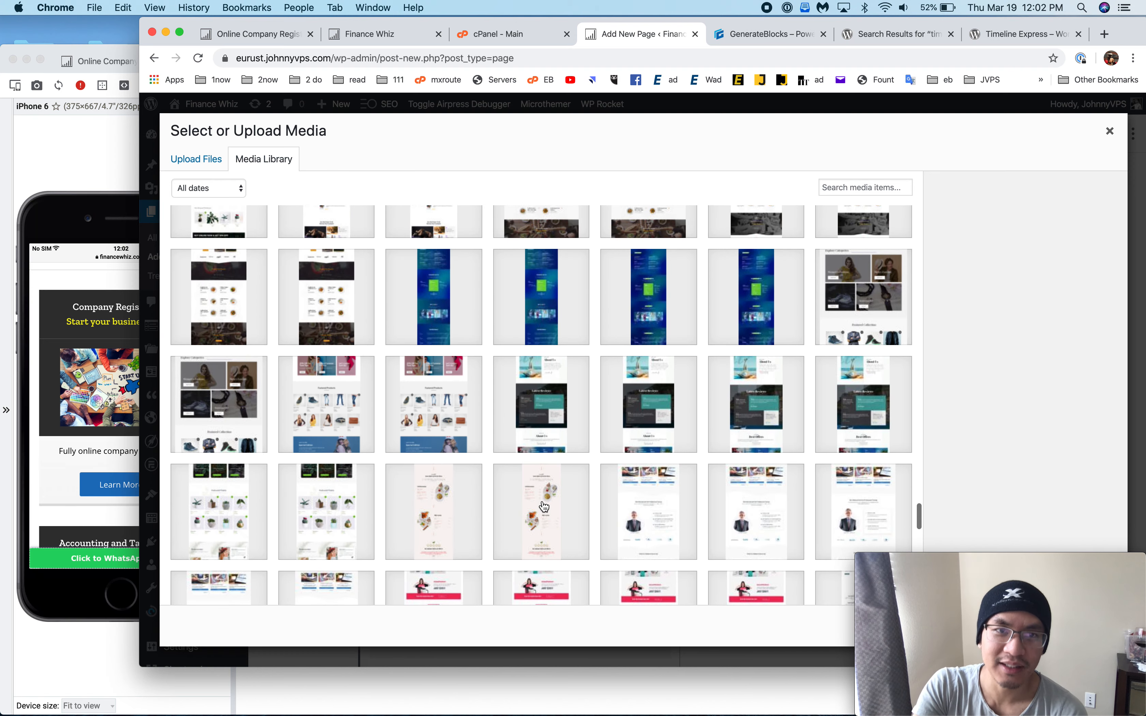
scroll(543, 507, down, 5)
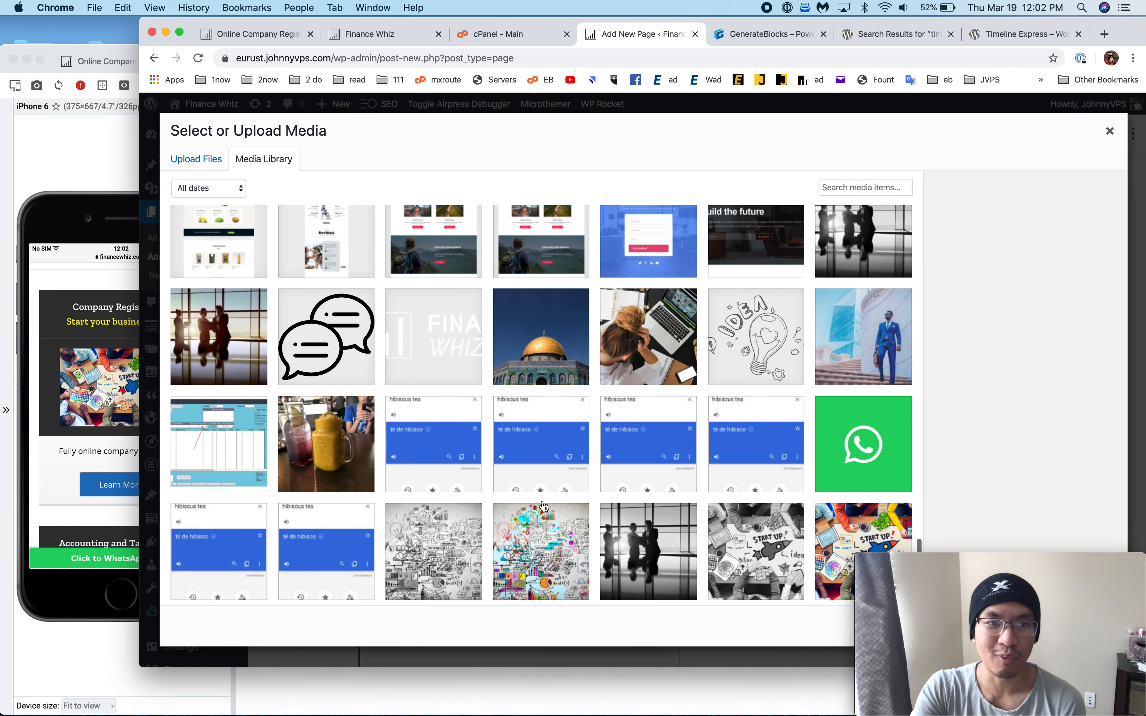
scroll(543, 506, down, 6)
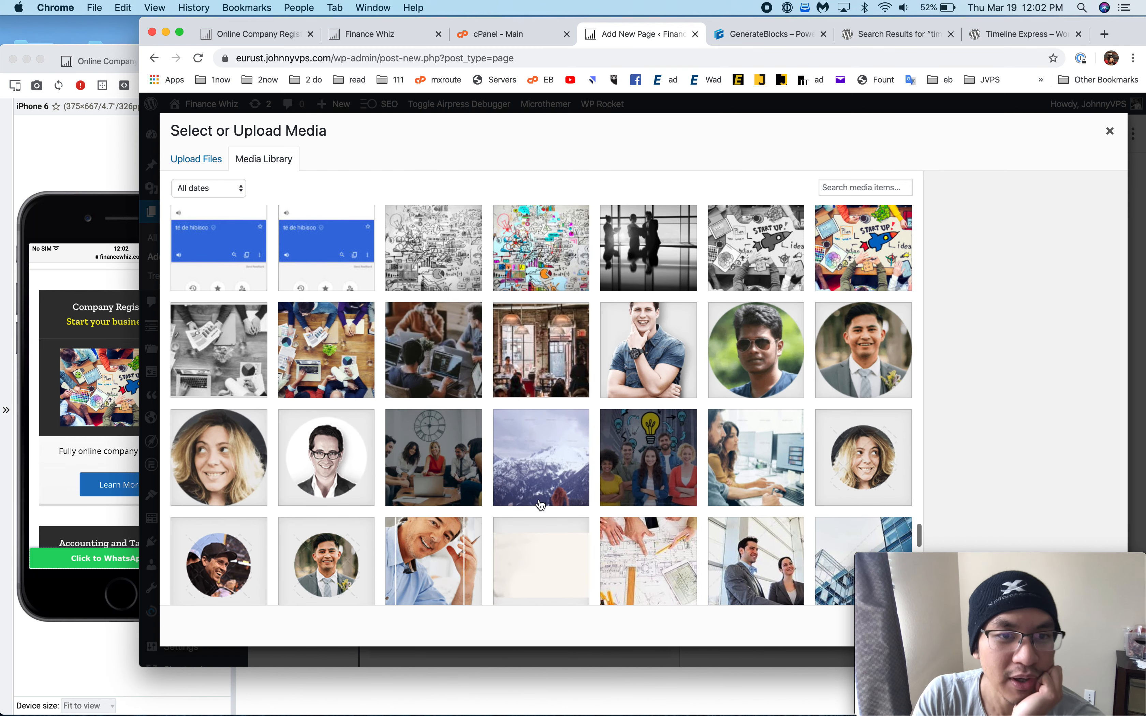
click(347, 330)
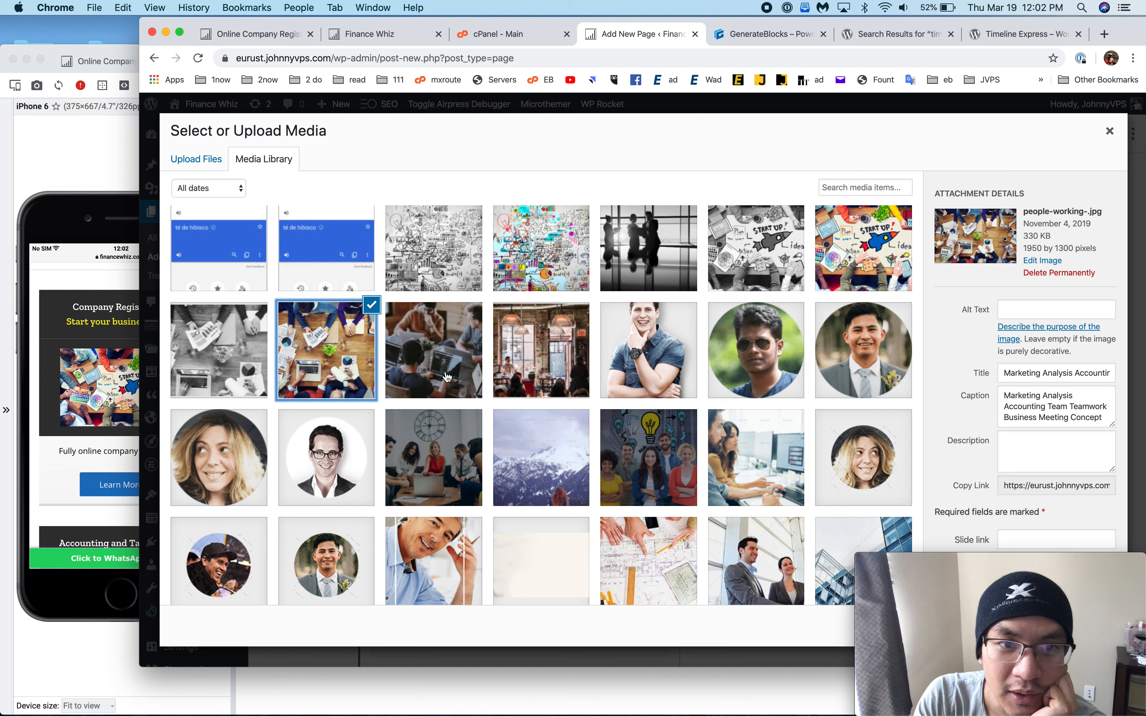
click(858, 245)
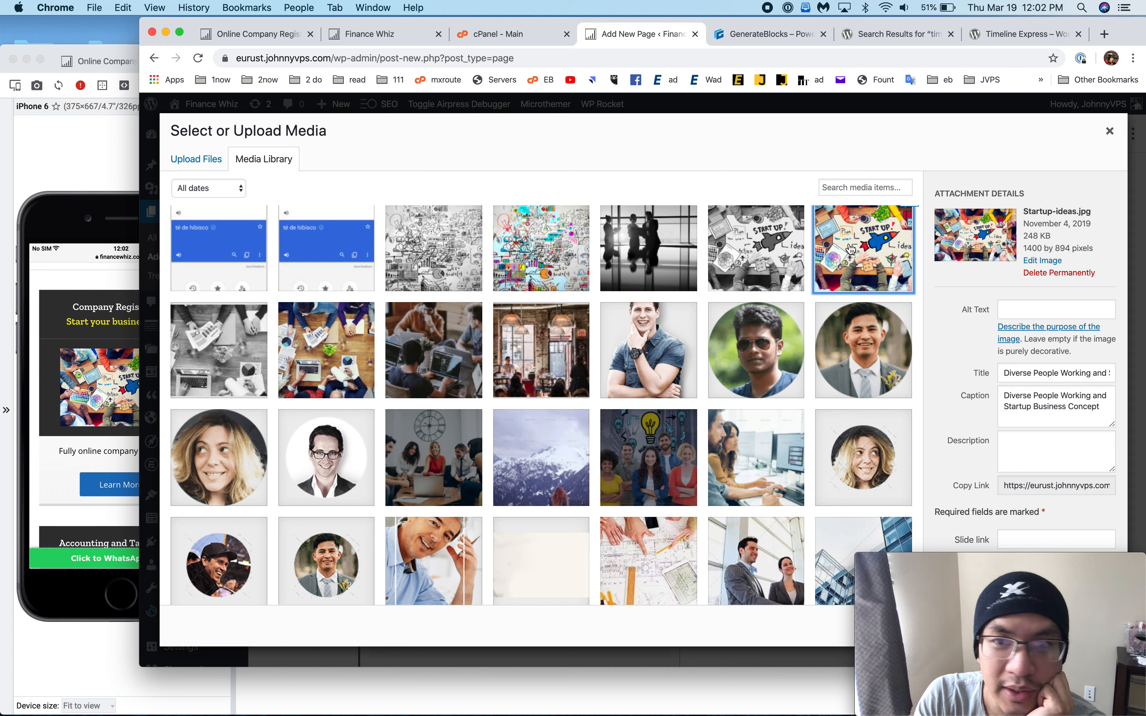
scroll(1063, 412, down, 3)
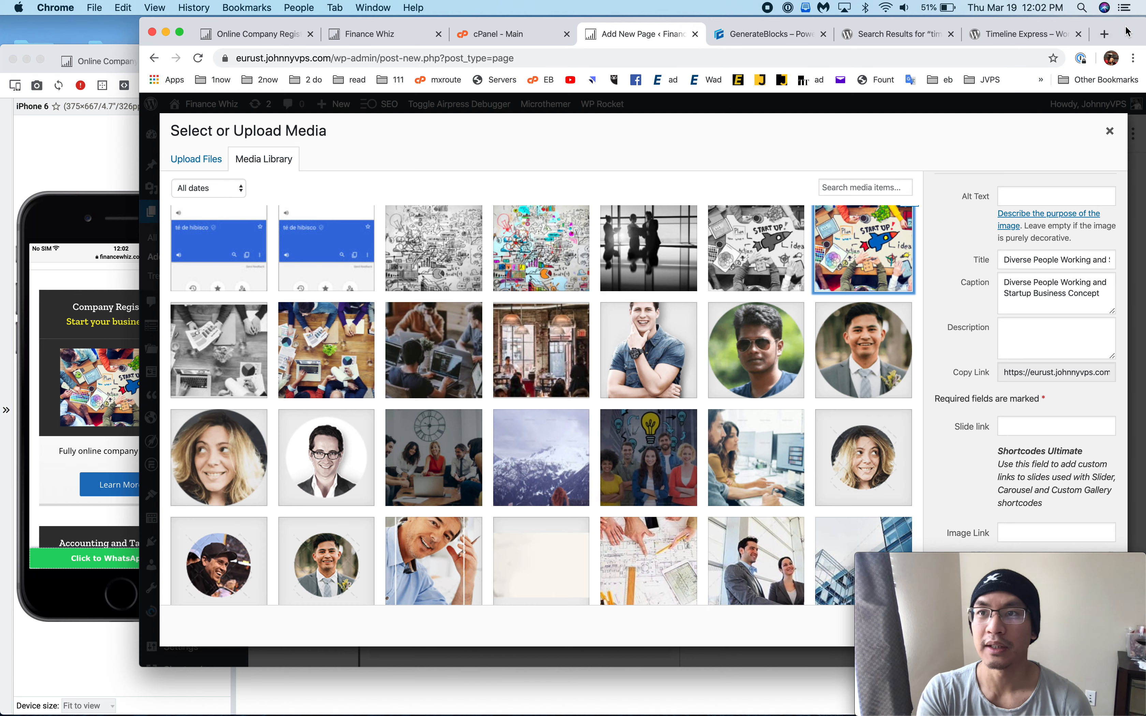
drag(1115, 33, 1103, 56)
click(796, 632)
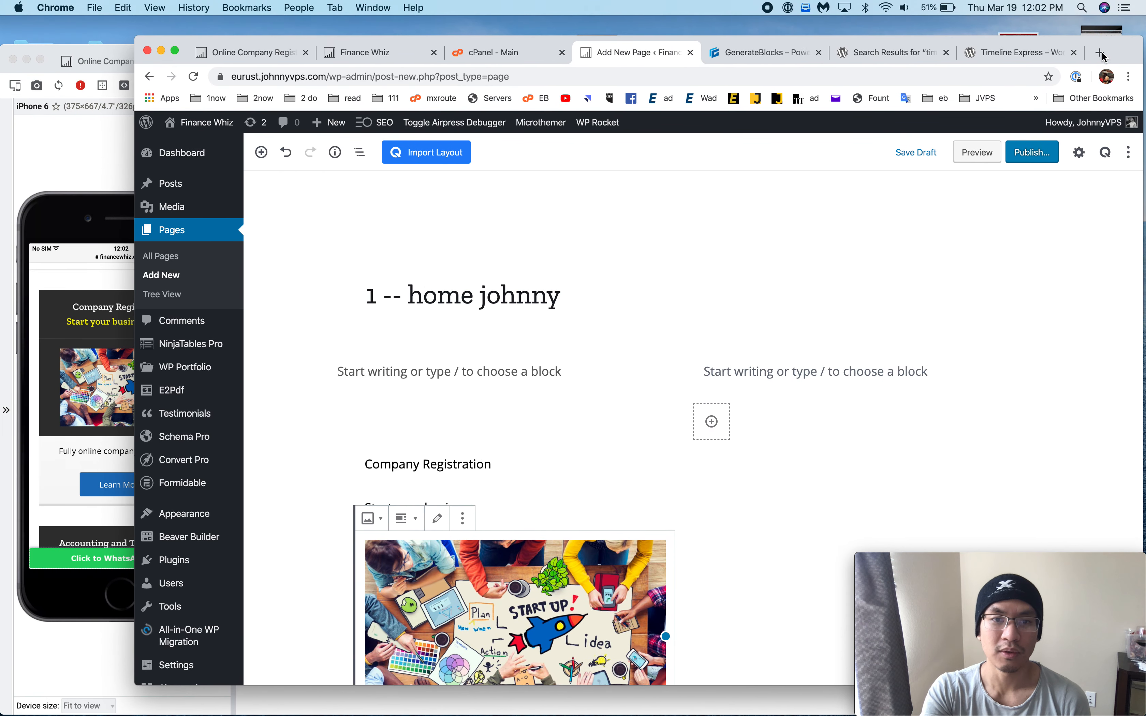
- Select the container holding the text and image in the first column and open its Colors settings
click(554, 466)
click(550, 504)
click(586, 442)
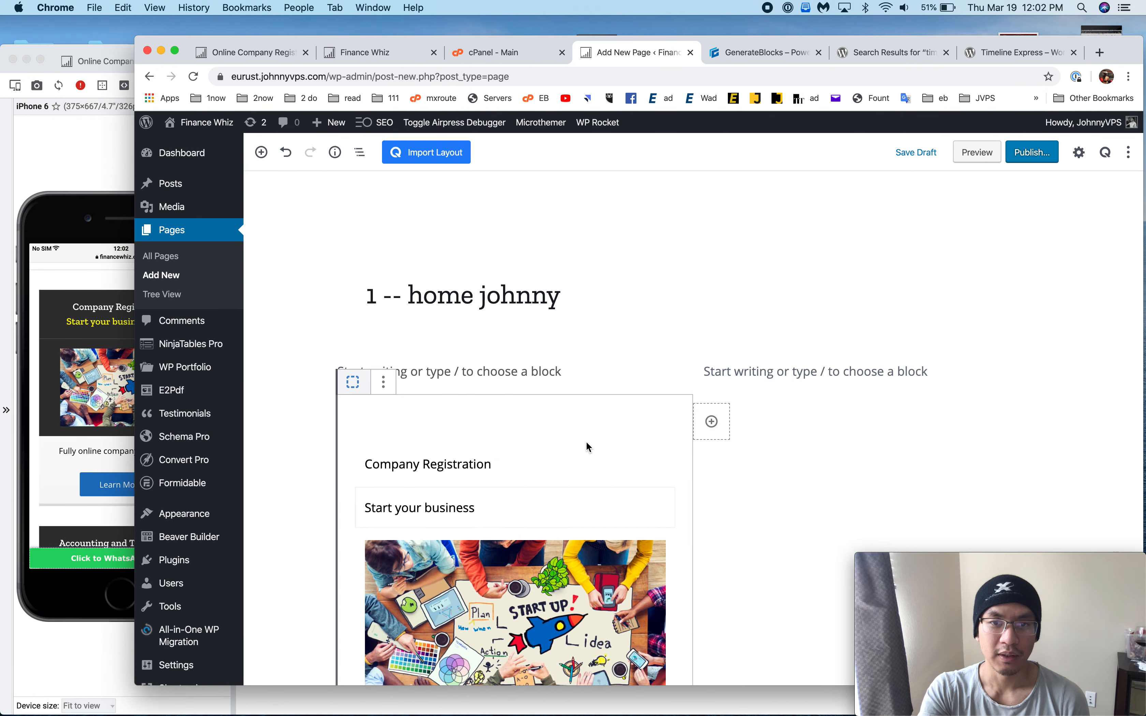
click(384, 382)
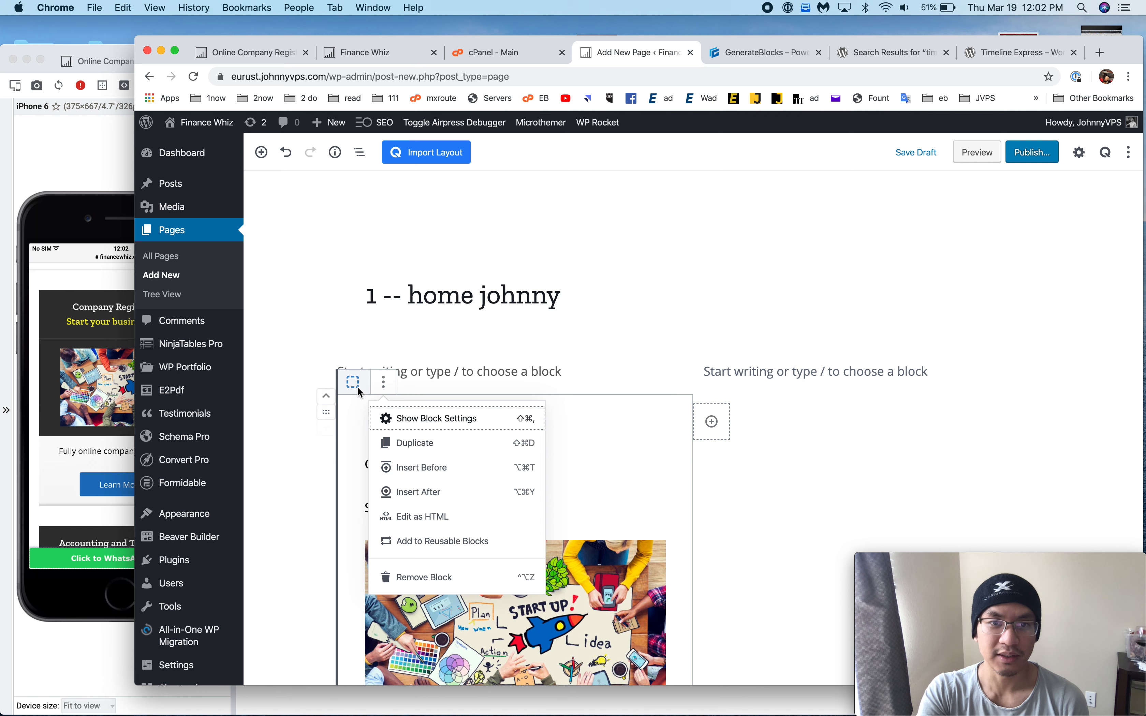
click(349, 423)
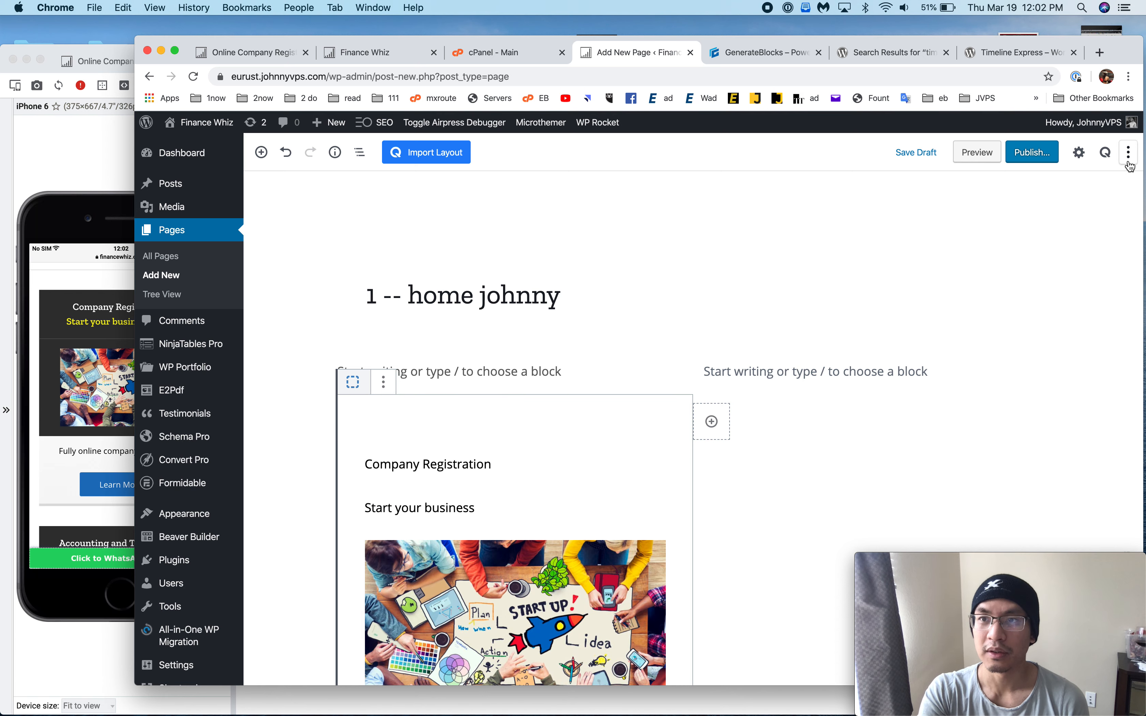
click(1079, 152)
scroll(1006, 476, down, 1)
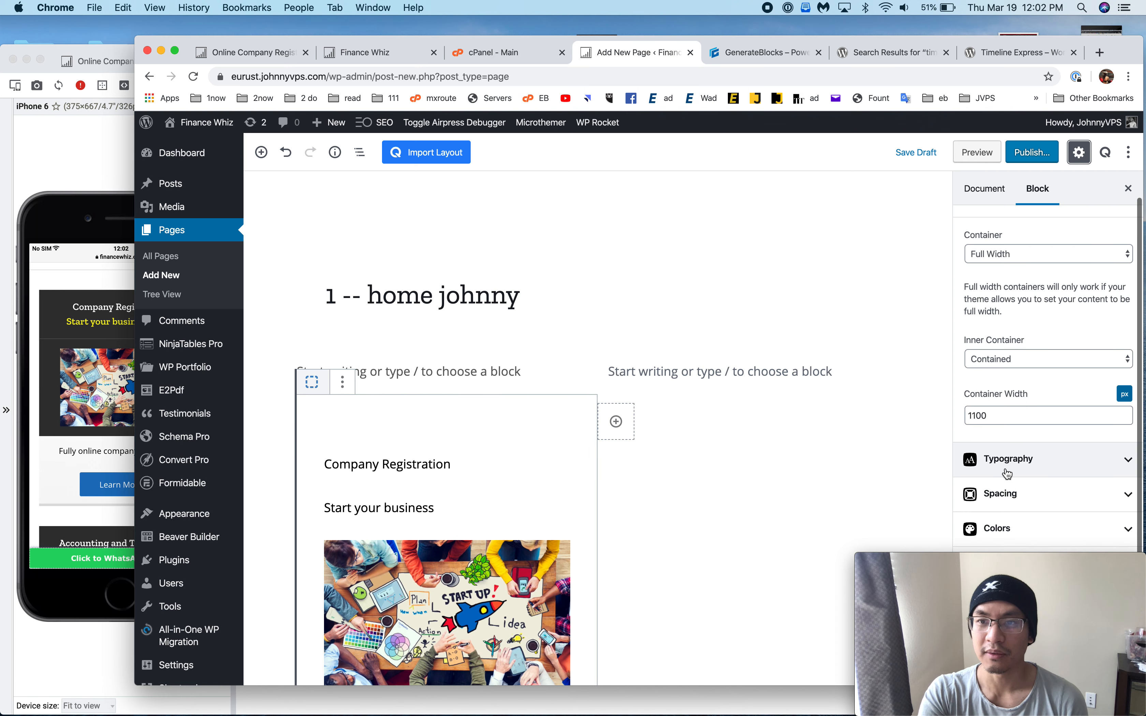
click(1004, 527)
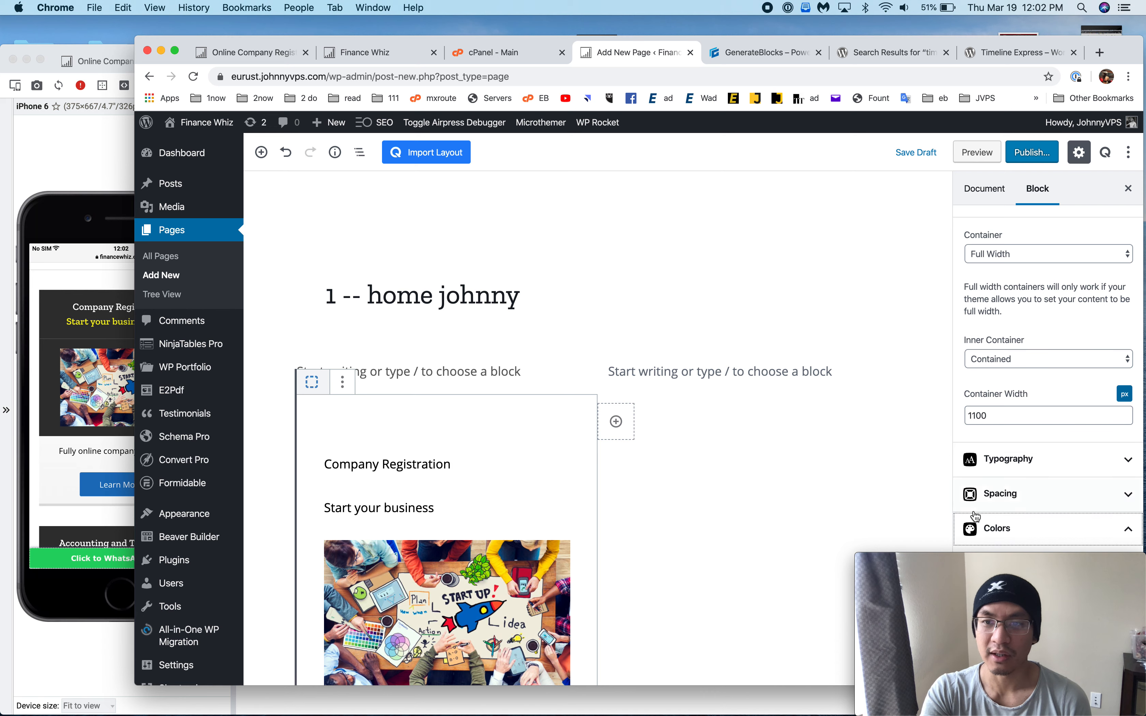
- Rearrange the browser and webcam windows to uncover the container's colour settings and open its Background Color picker
mouse_move(1125, 43)
mouse_down()
mouse_move(1125, 113)
mouse_move(1123, 24)
mouse_up()
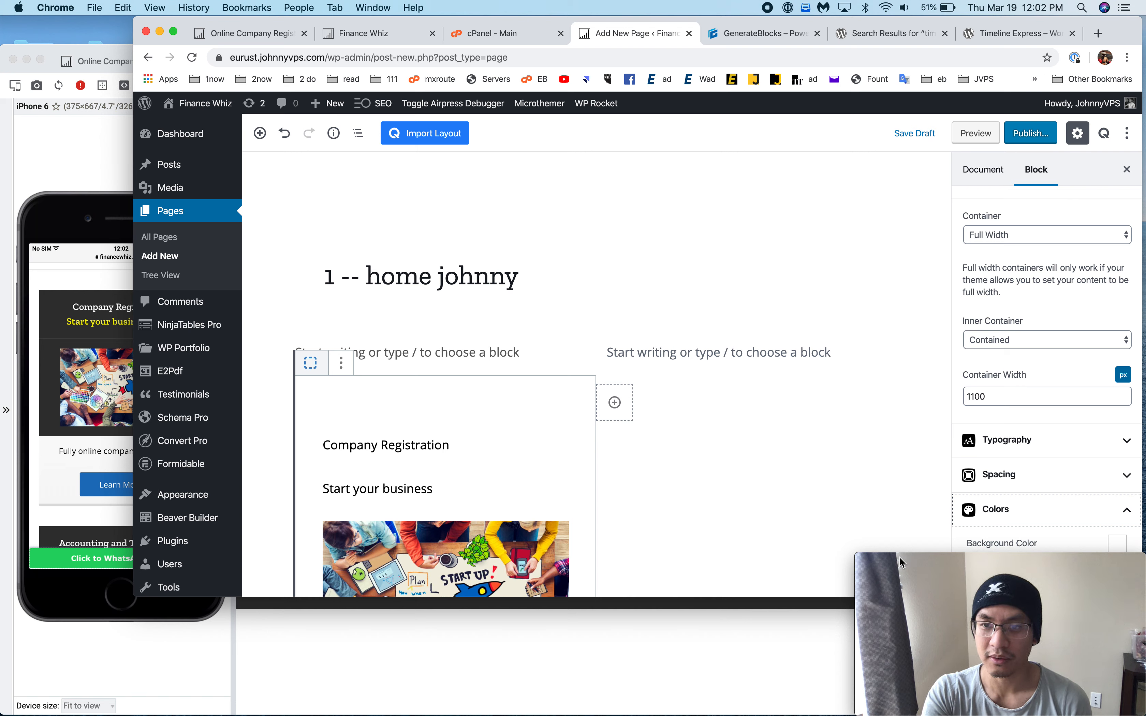
click(1031, 557)
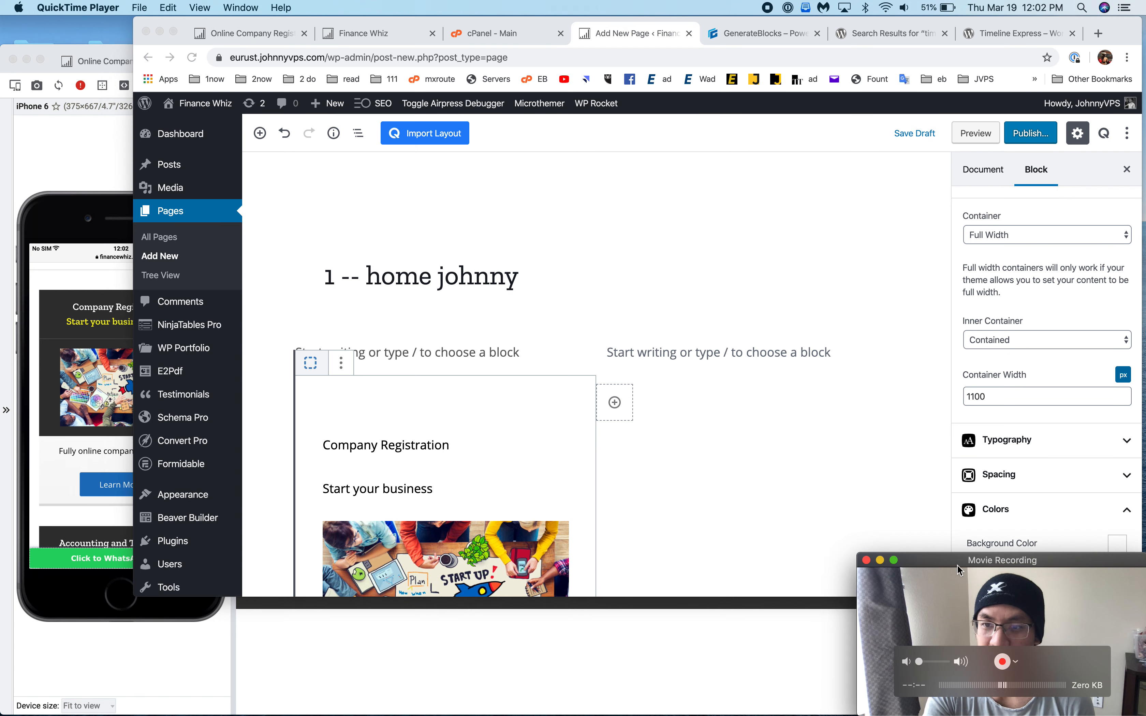
drag(957, 565, 1004, 593)
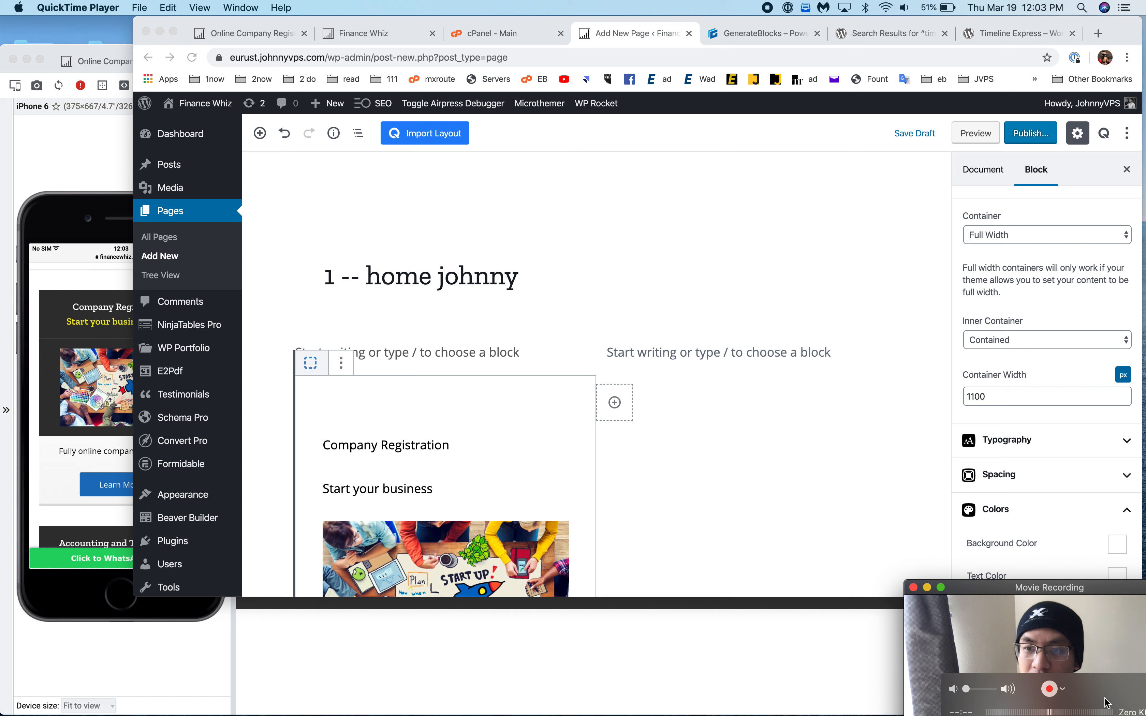
click(1089, 548)
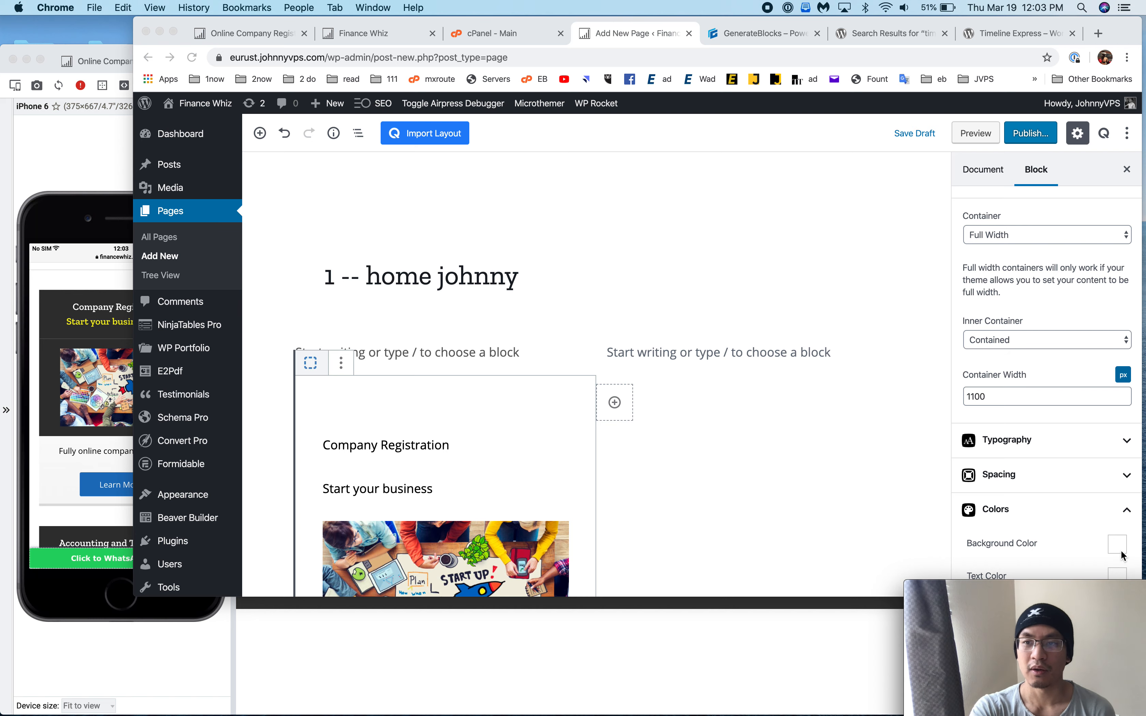
scroll(1018, 489, down, 3)
scroll(964, 441, down, 3)
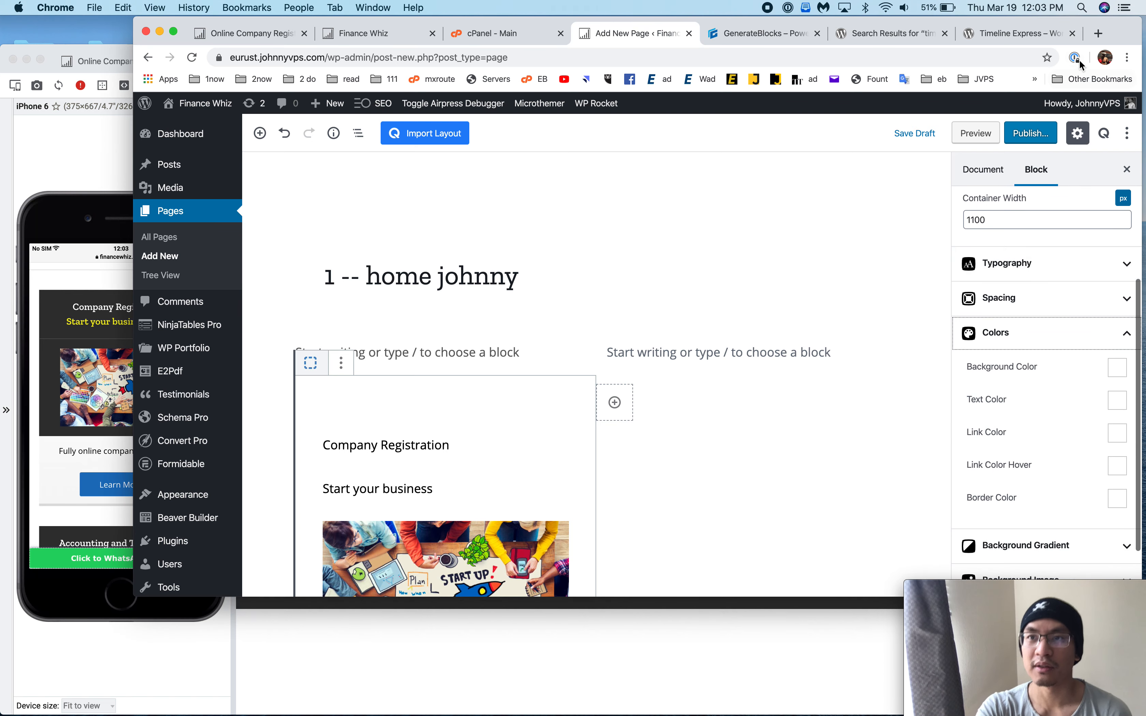
drag(1130, 38, 1122, 37)
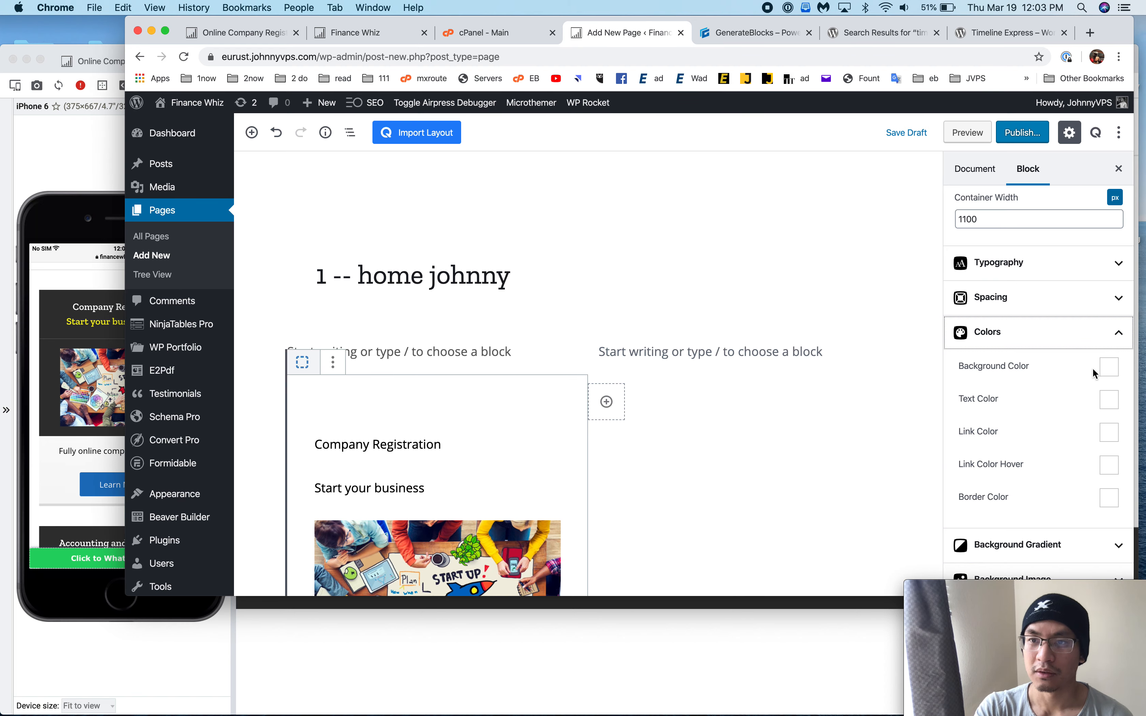
click(1109, 366)
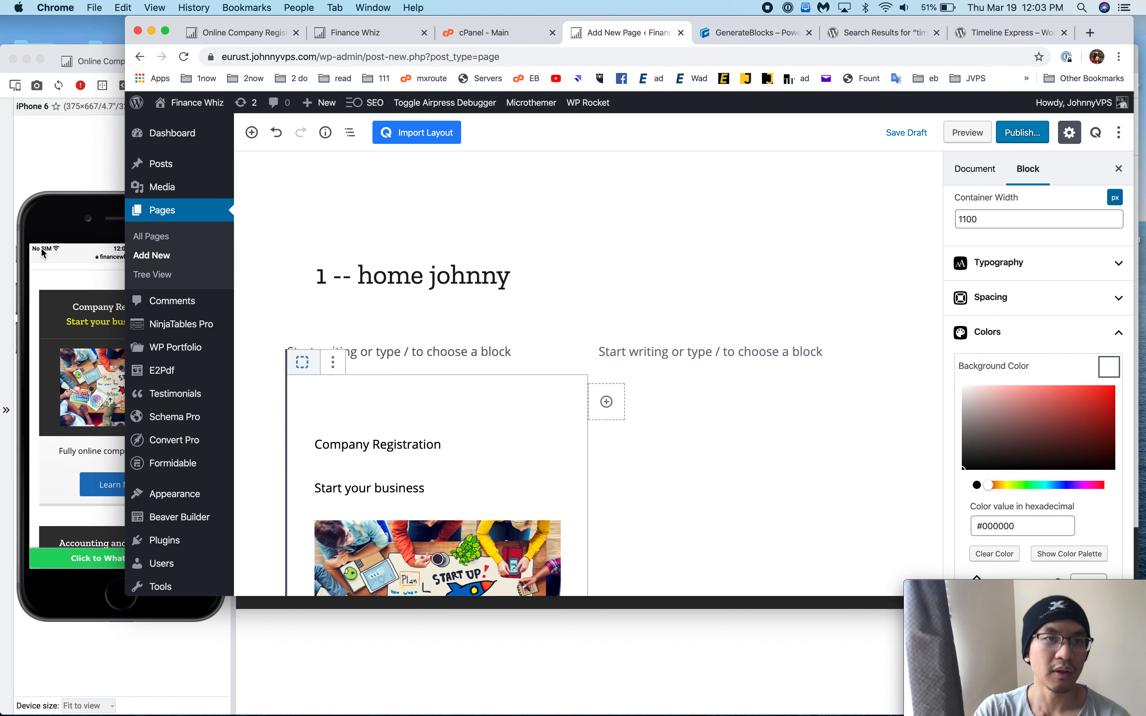
- Switch to Blisk, inspect the Company Registration box on the live homepage and examine the CSS rules of its info-table-wrap element
click(52, 171)
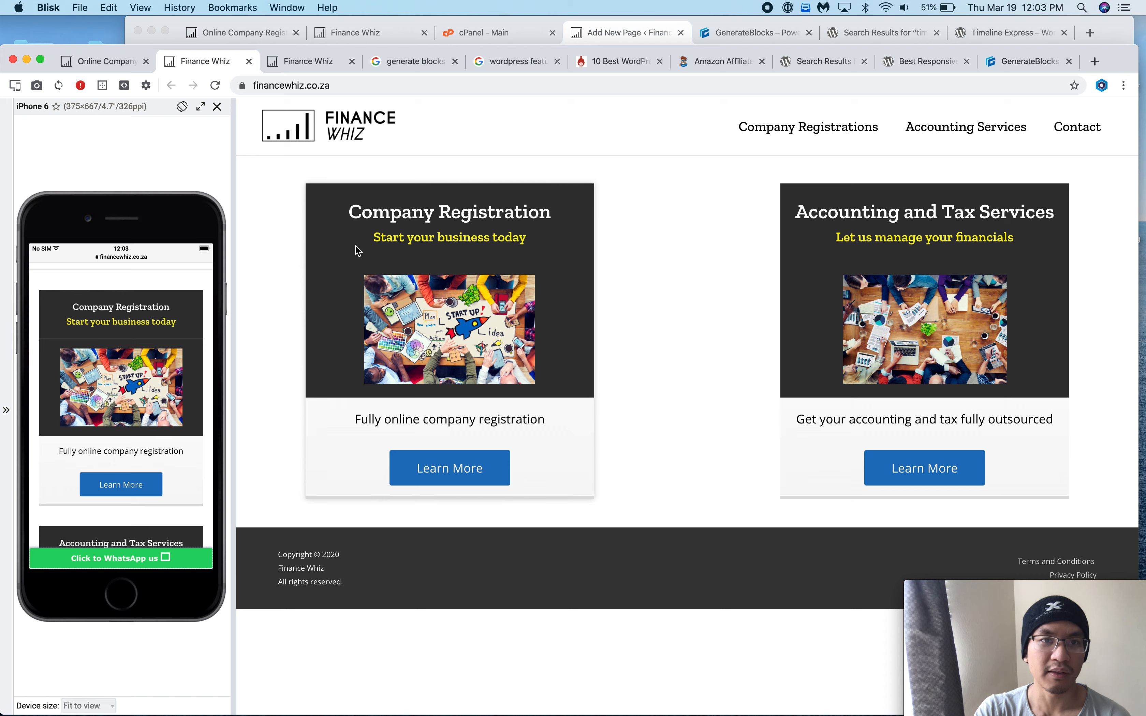
right_click(328, 246)
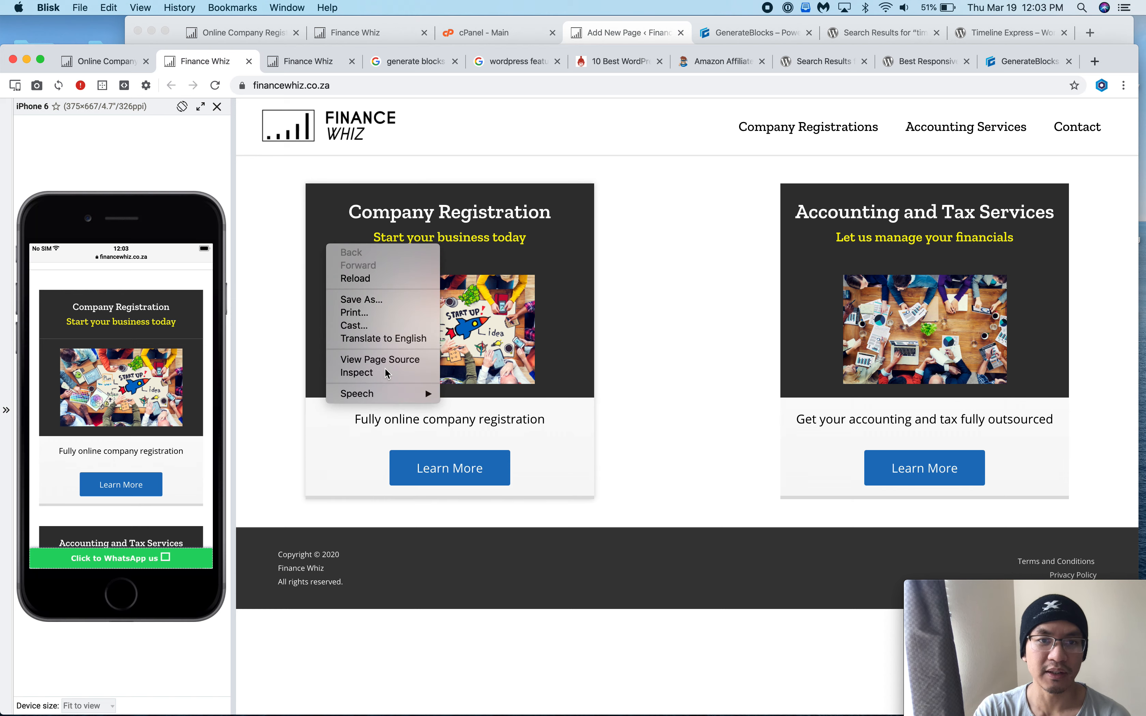
click(359, 373)
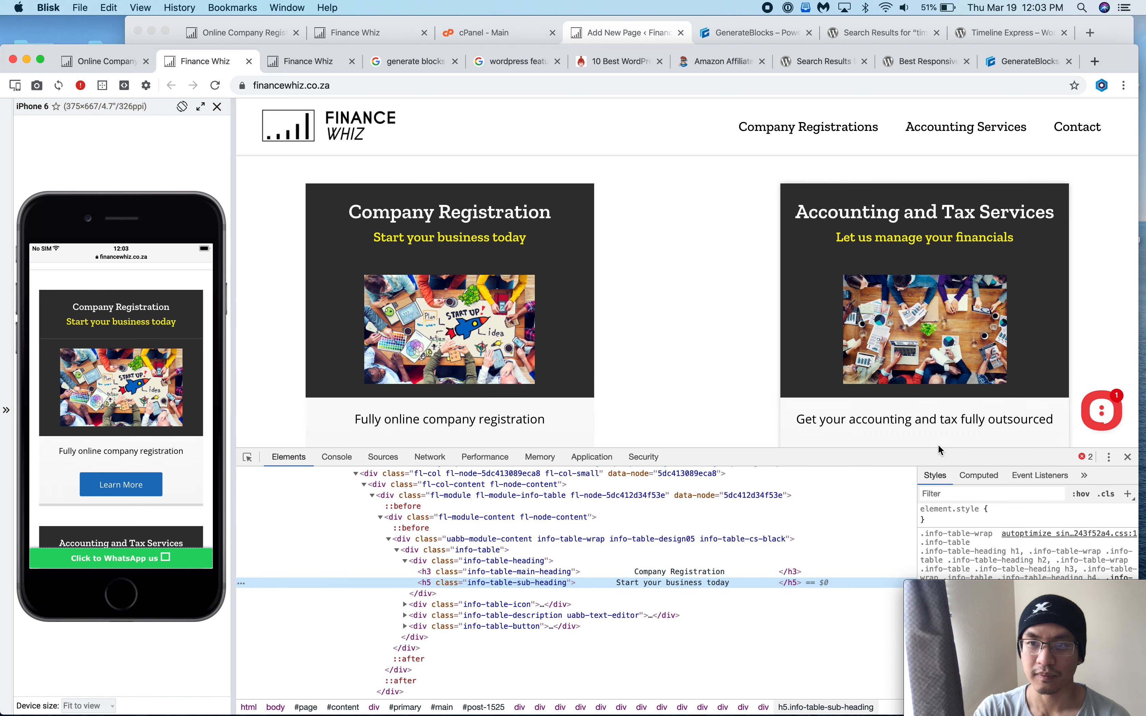
drag(940, 449, 942, 321)
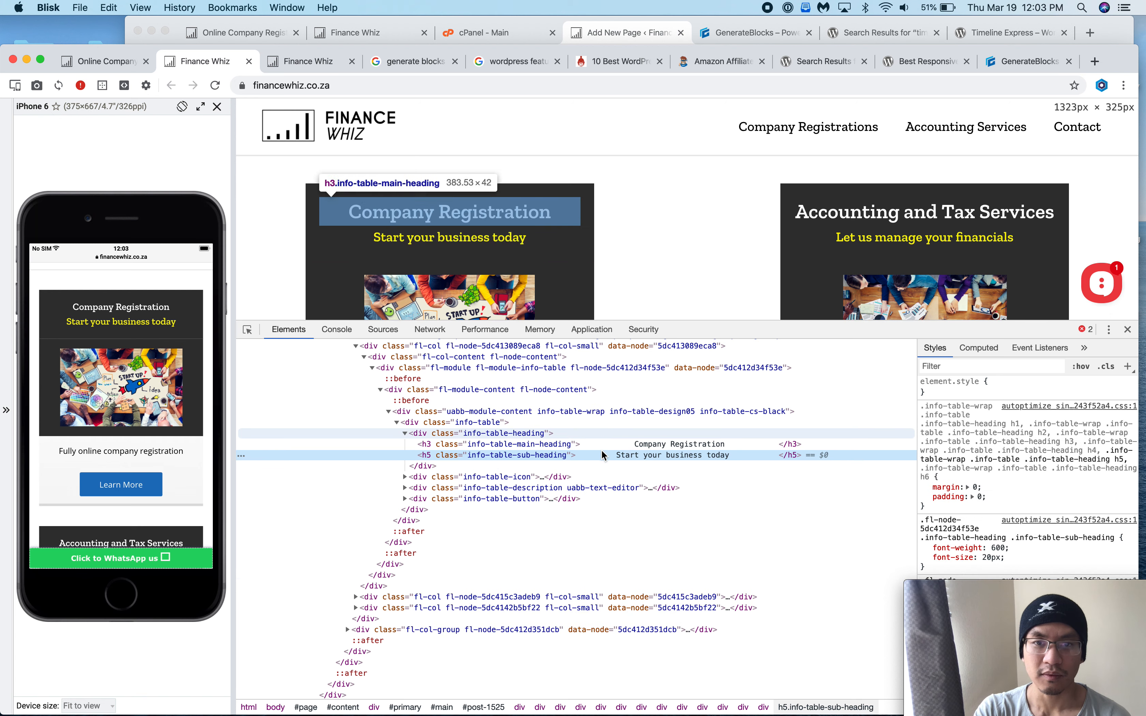
click(599, 412)
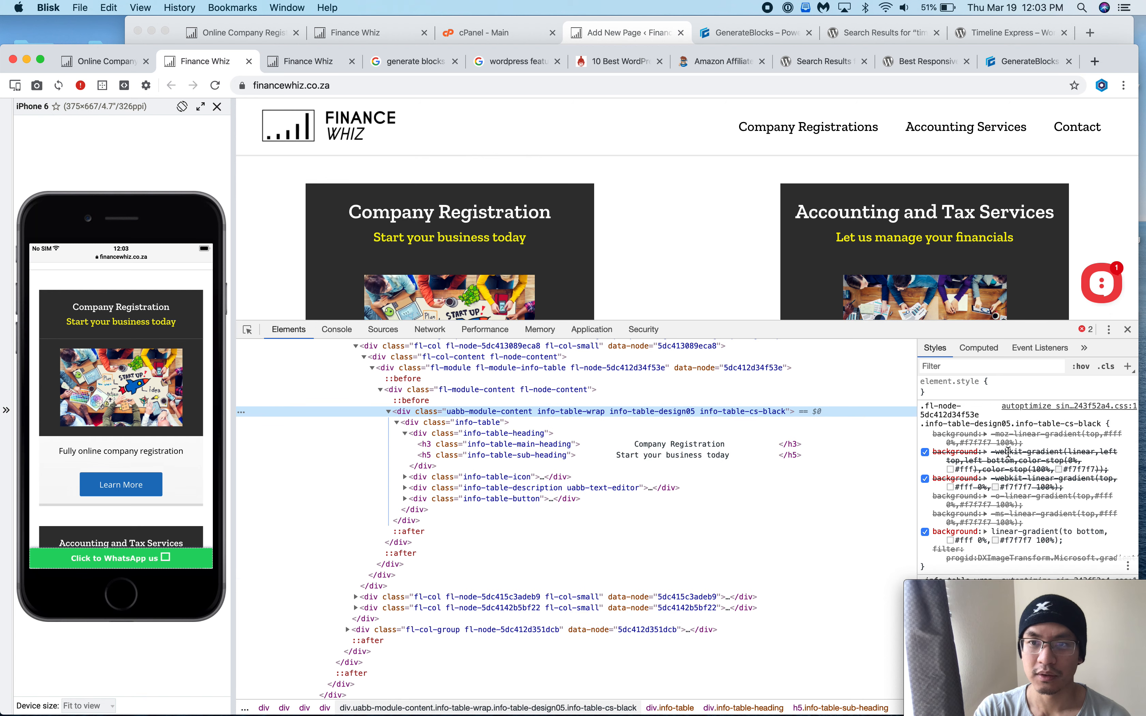
scroll(1008, 453, down, 10)
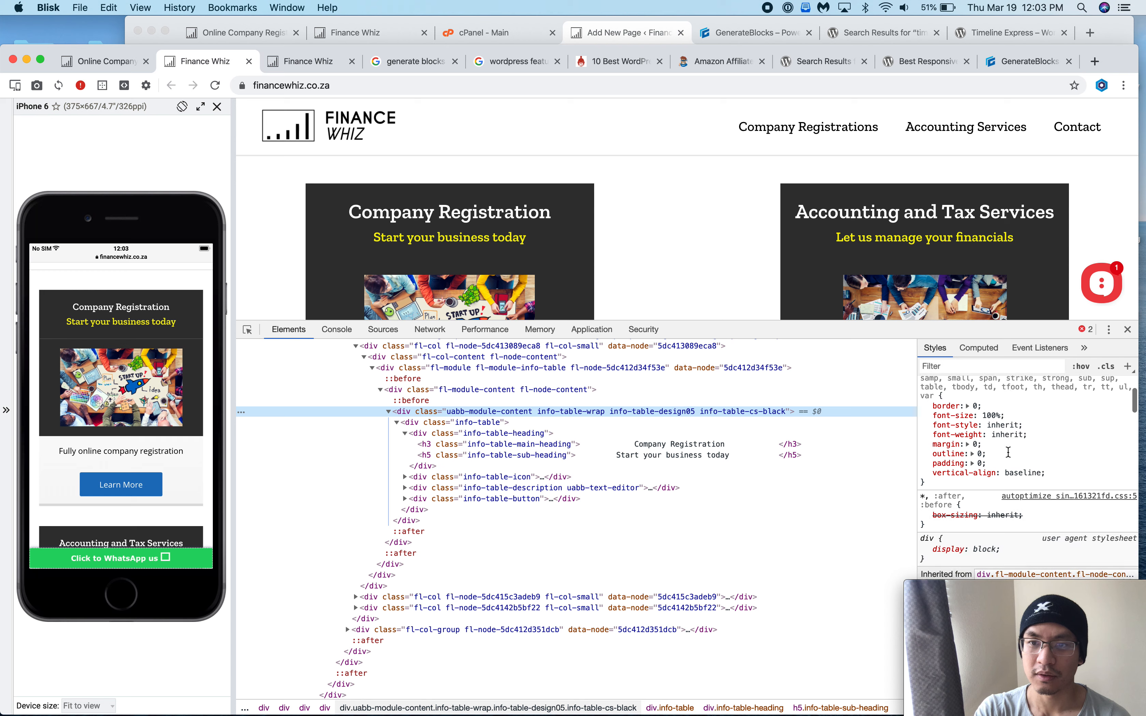
scroll(1009, 453, down, 3)
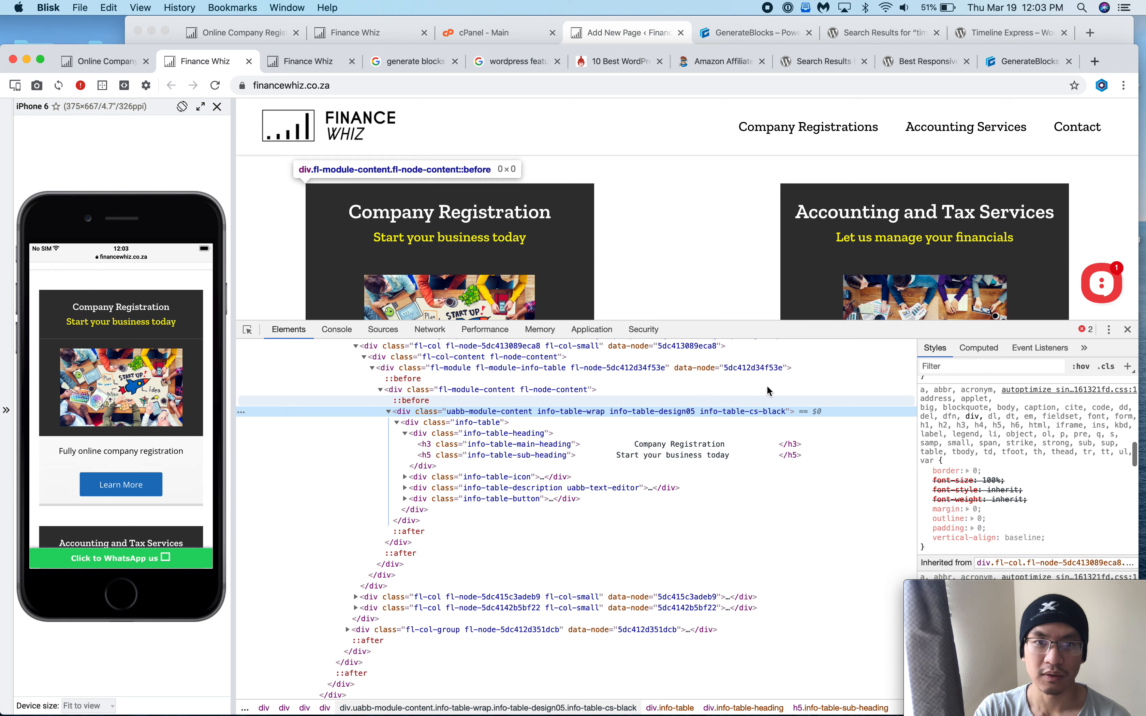
scroll(1024, 465, up, 4)
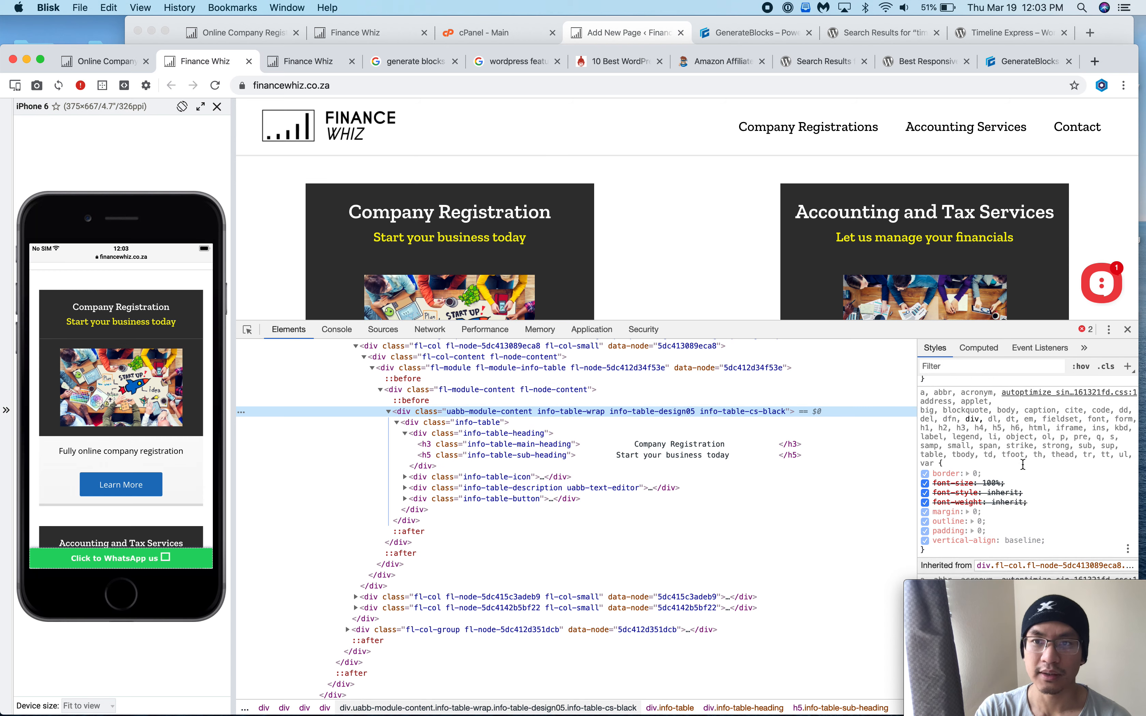
scroll(1023, 464, up, 5)
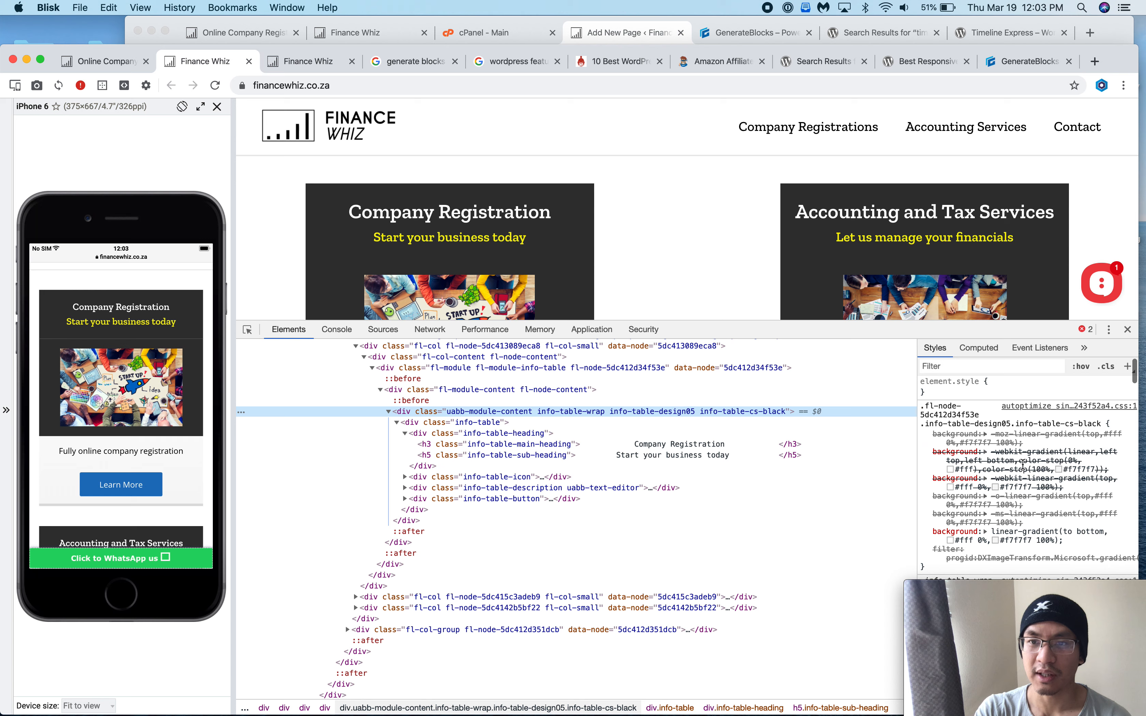
- Add a trial #fff text color to the inspected element, sample the box's dark background with the eyedropper, and close the inspector
click(1008, 390)
text(color: )
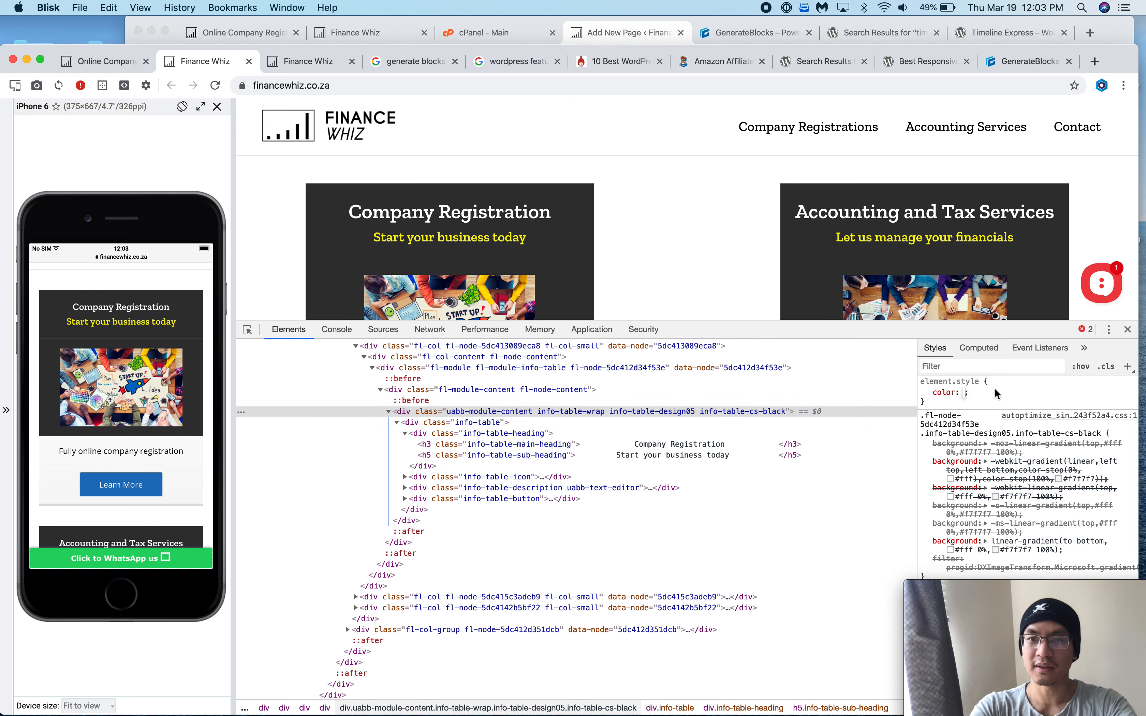
text(#fff)
key(Return)
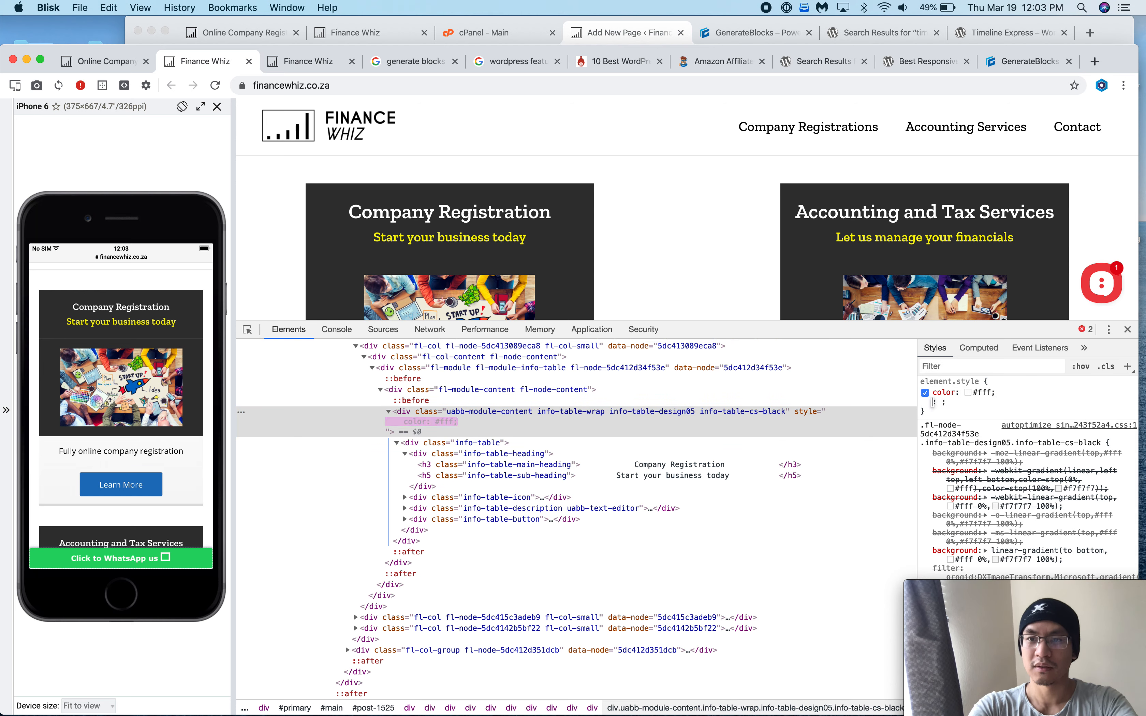
click(969, 393)
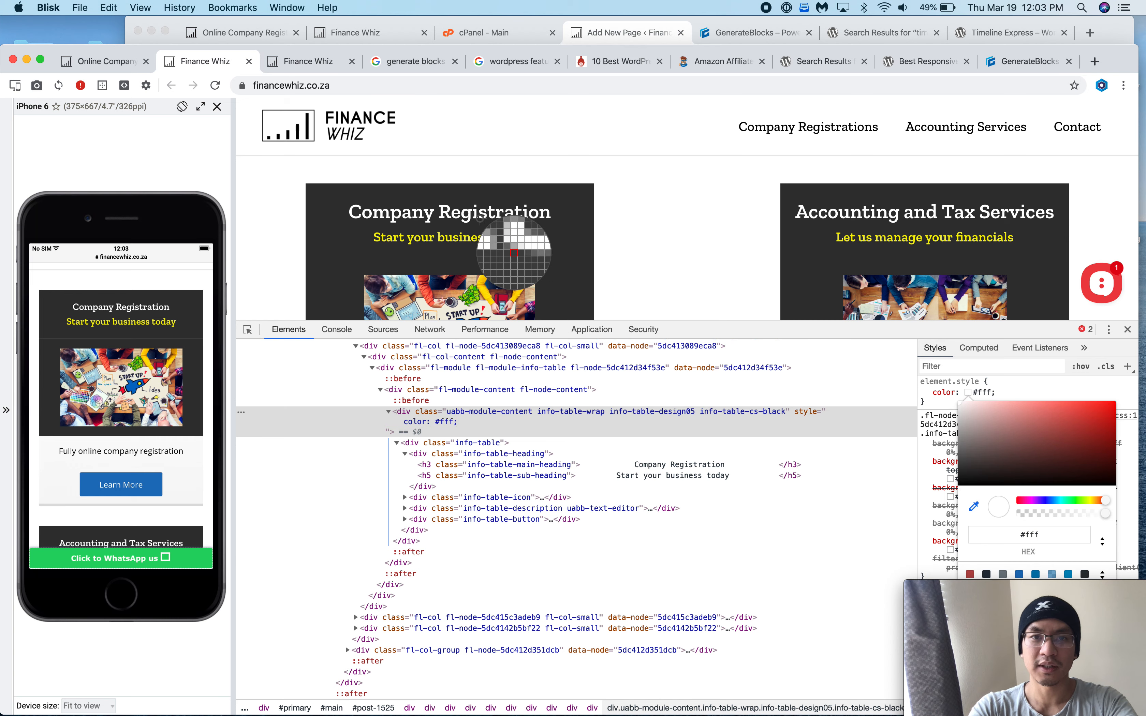
click(554, 263)
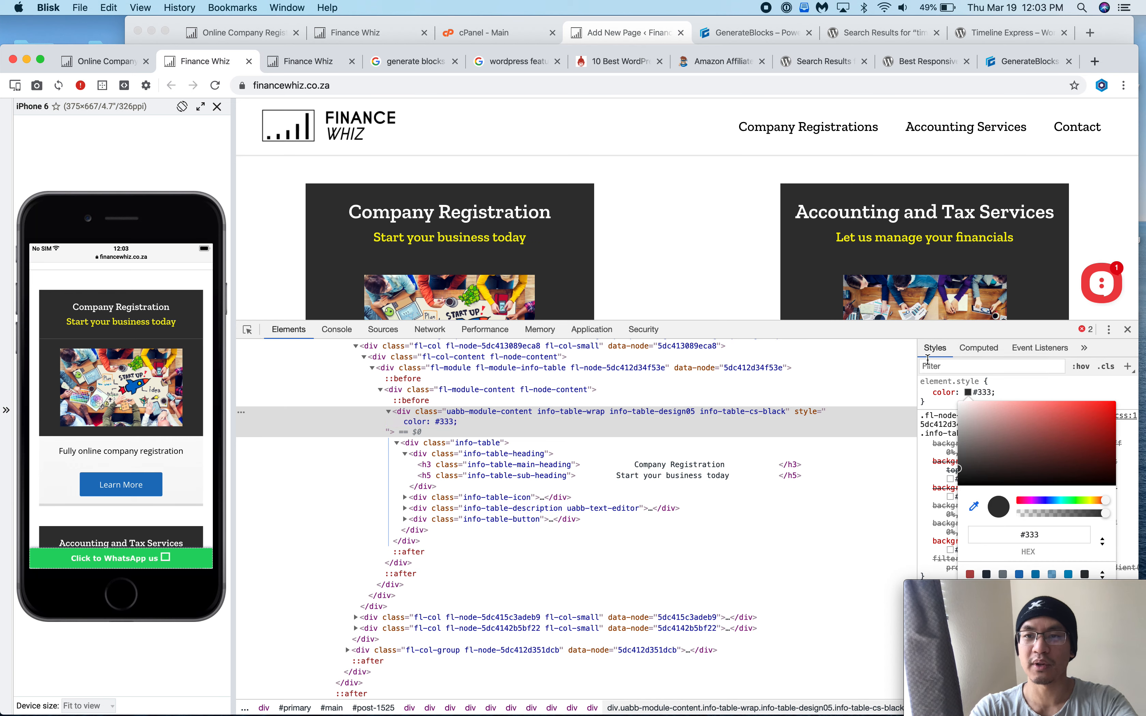
click(1128, 329)
key(super+r)
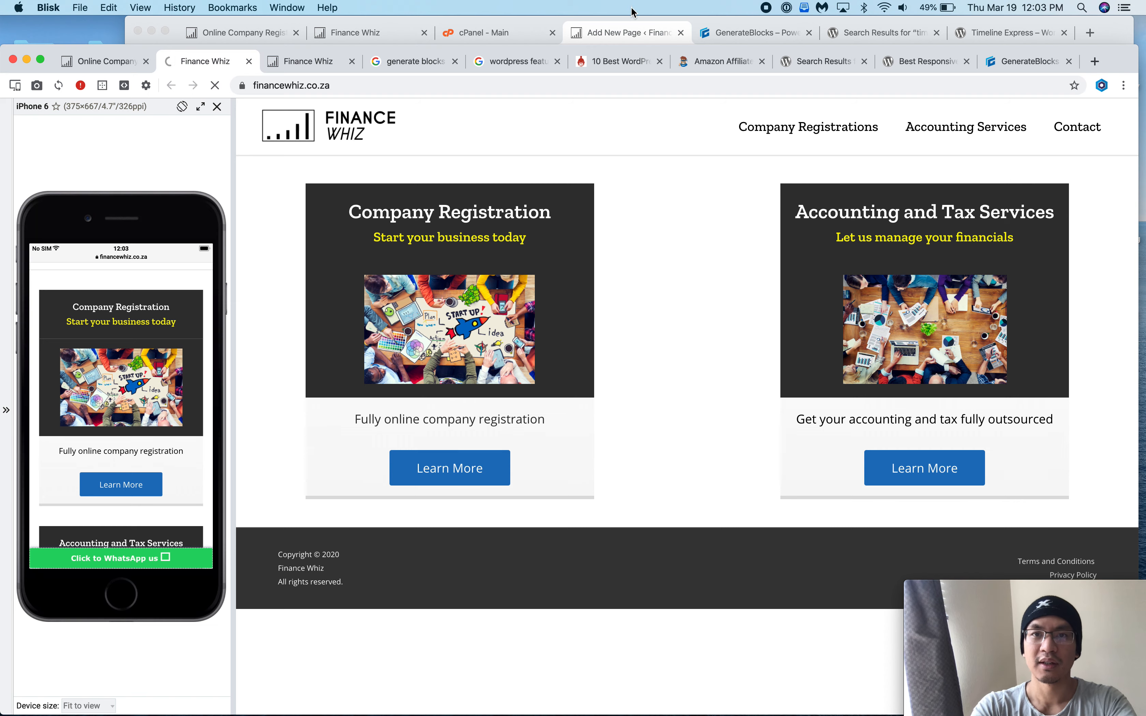
- Return to the page editor in Chrome, set the container's background color to #333 and open the pre-publish checks
click(634, 35)
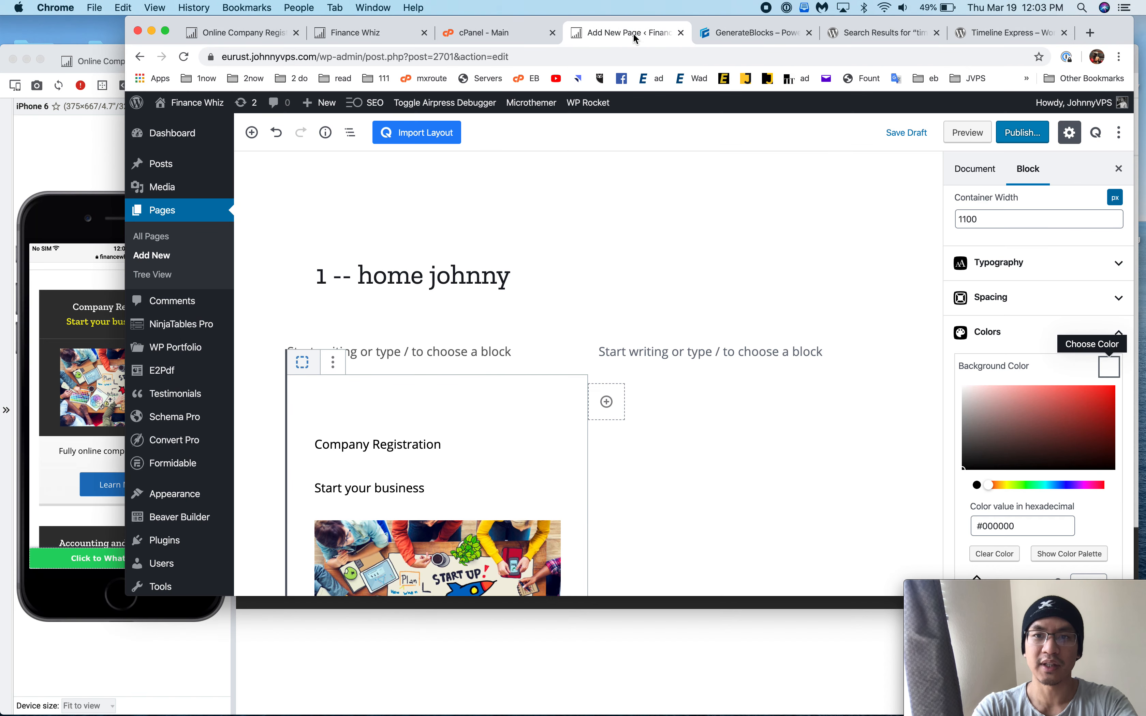
double_click(999, 526)
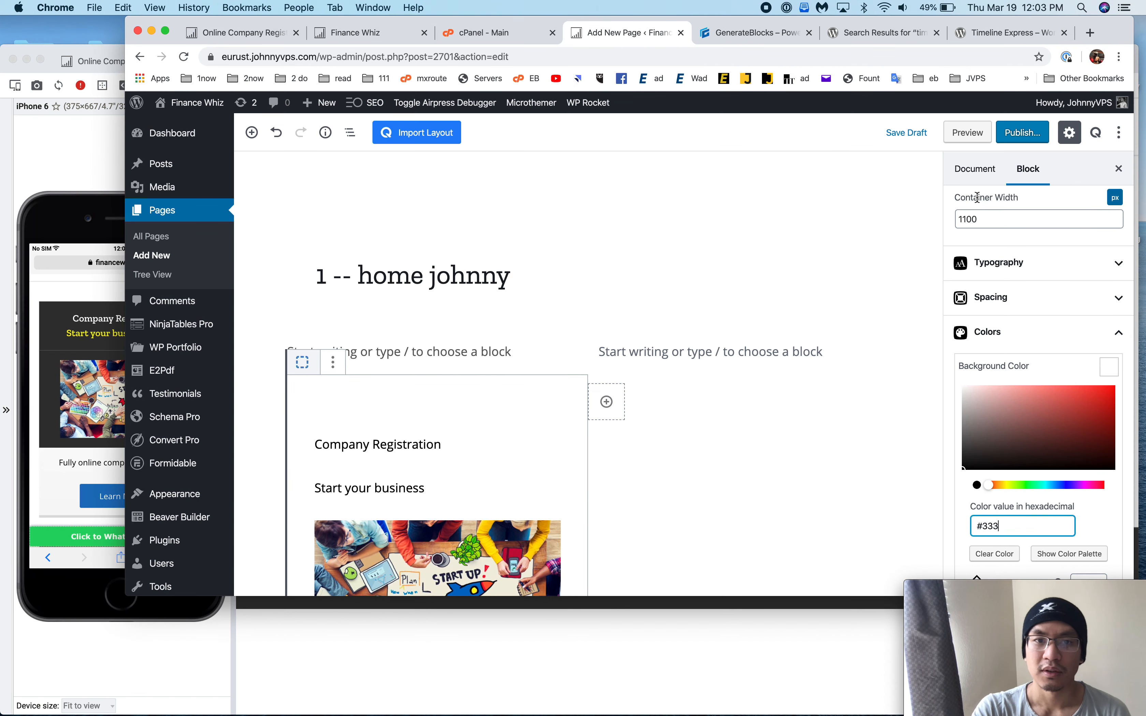
click(1023, 132)
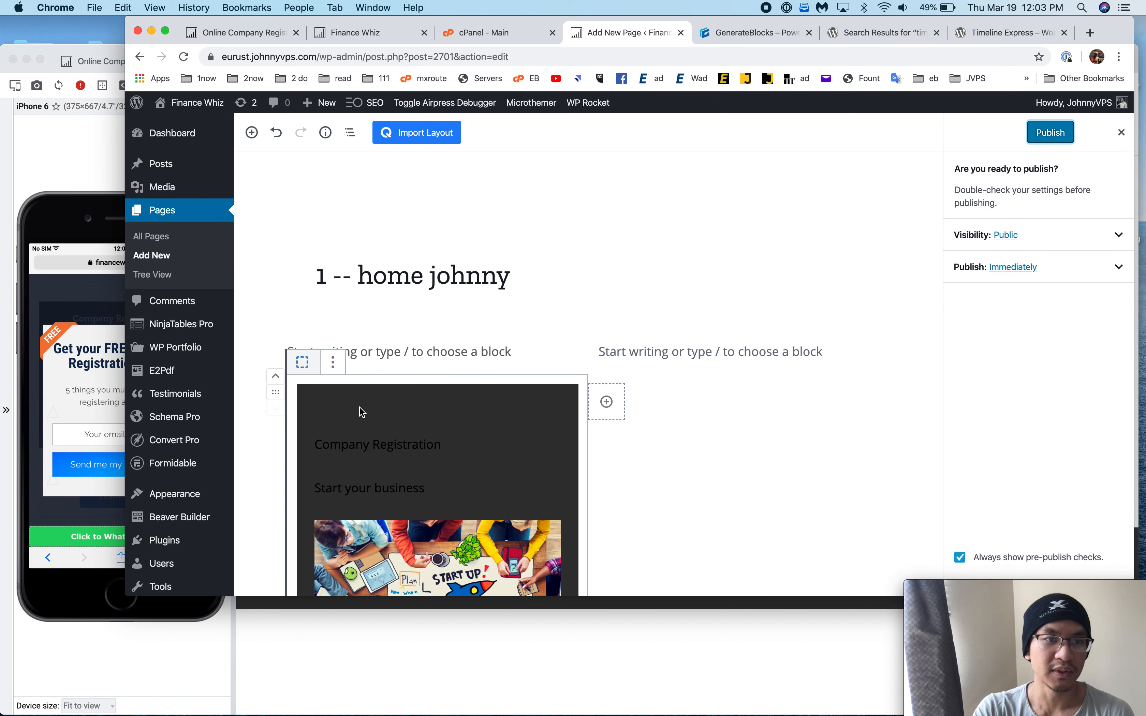
- Switch to Blisk and inspect the Company Registration heading on the live homepage to check its heading level and colour
click(102, 173)
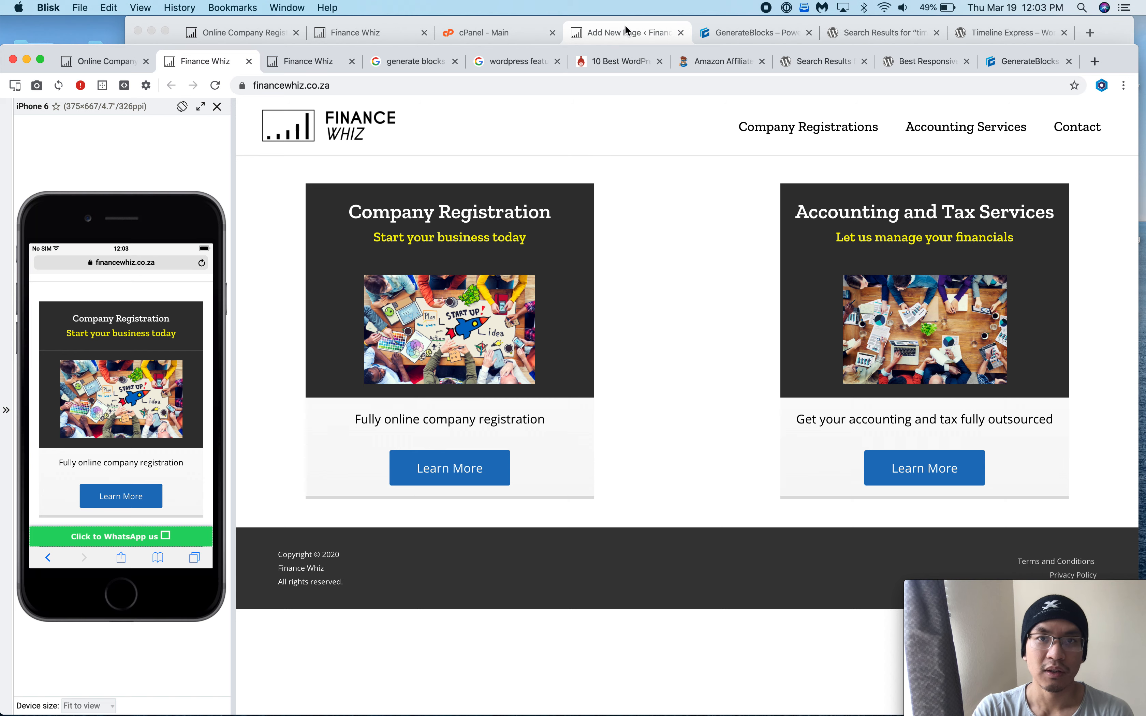
right_click(443, 219)
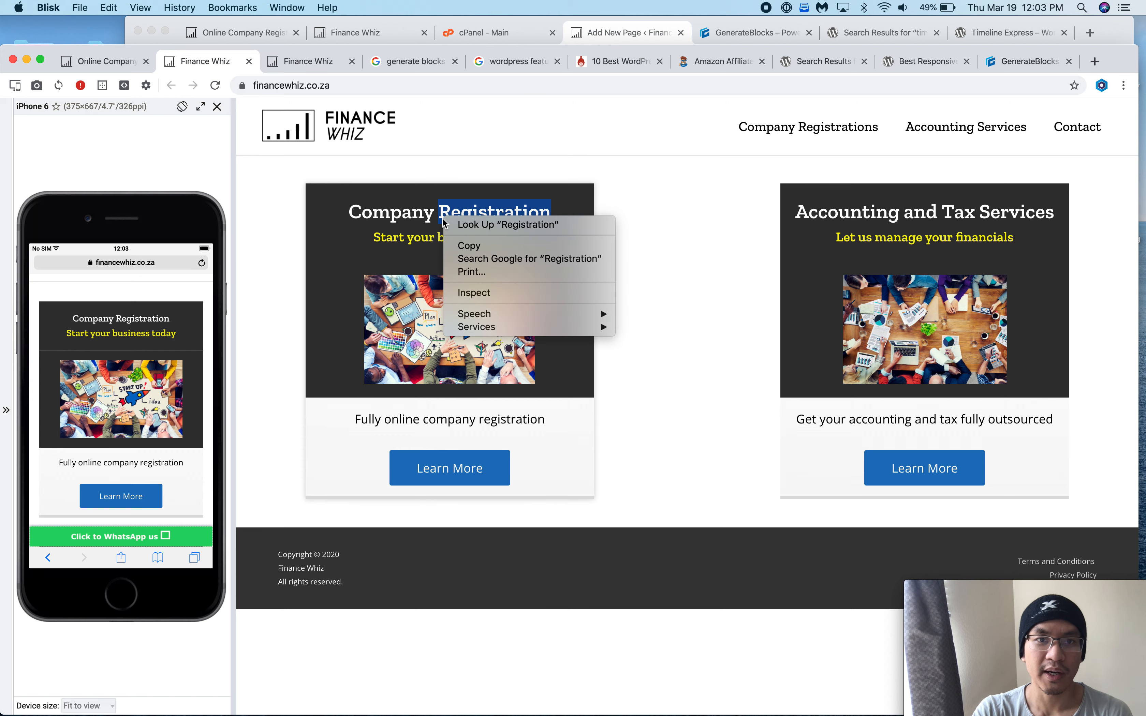
click(484, 290)
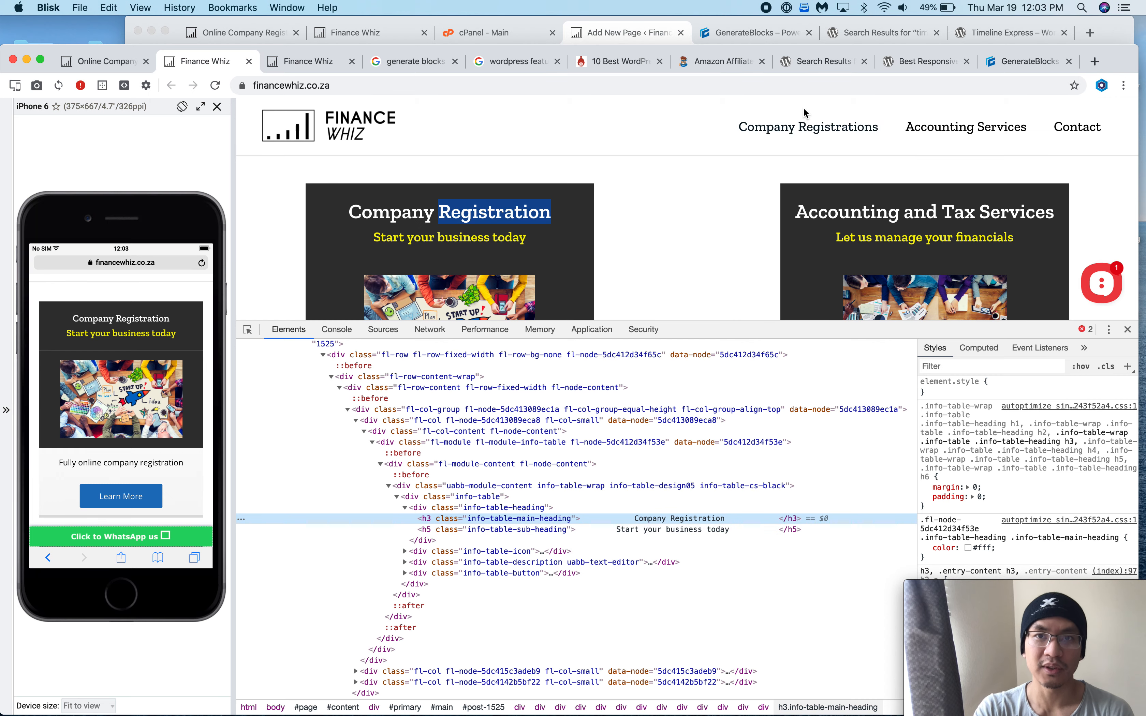
- Return to the page editor in Chrome and convert the Company Registration paragraph into an H3 heading
click(651, 38)
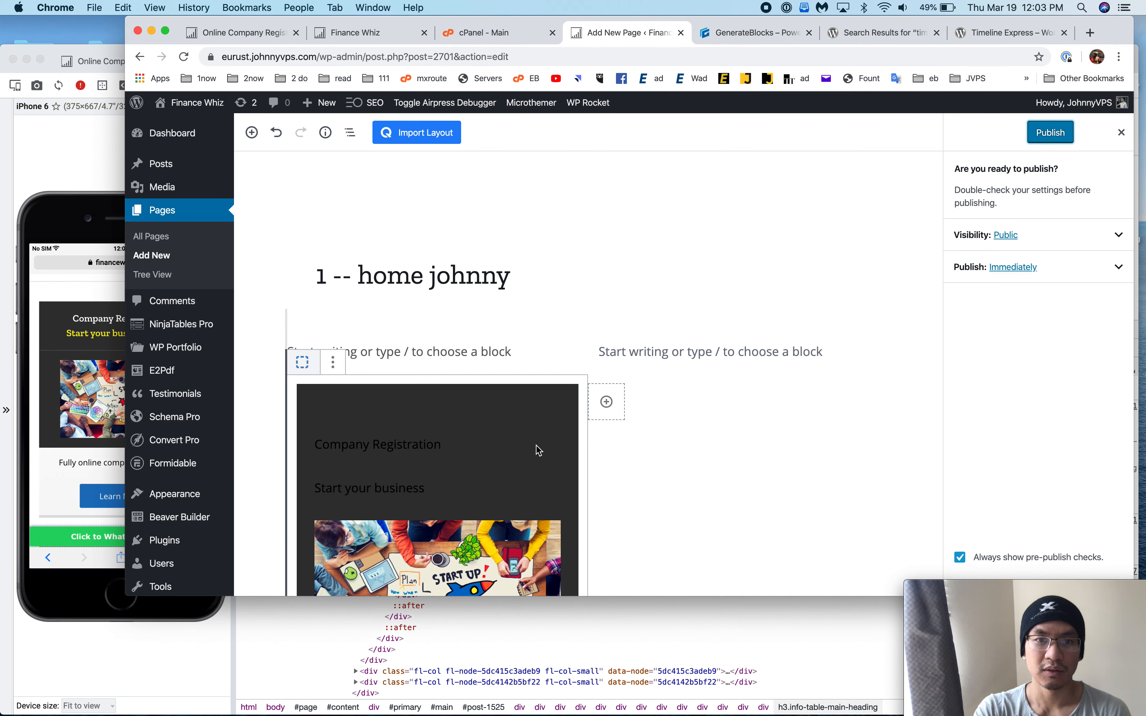
click(391, 441)
double_click(393, 444)
click(393, 444)
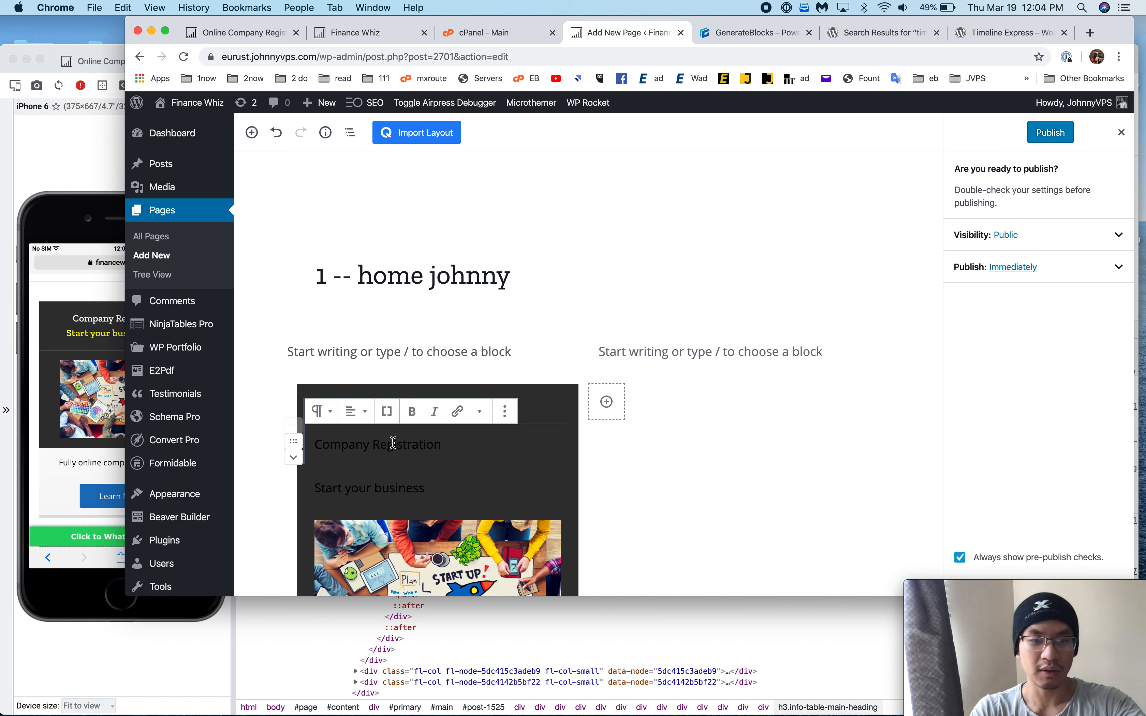
triple_click(393, 444)
click(321, 411)
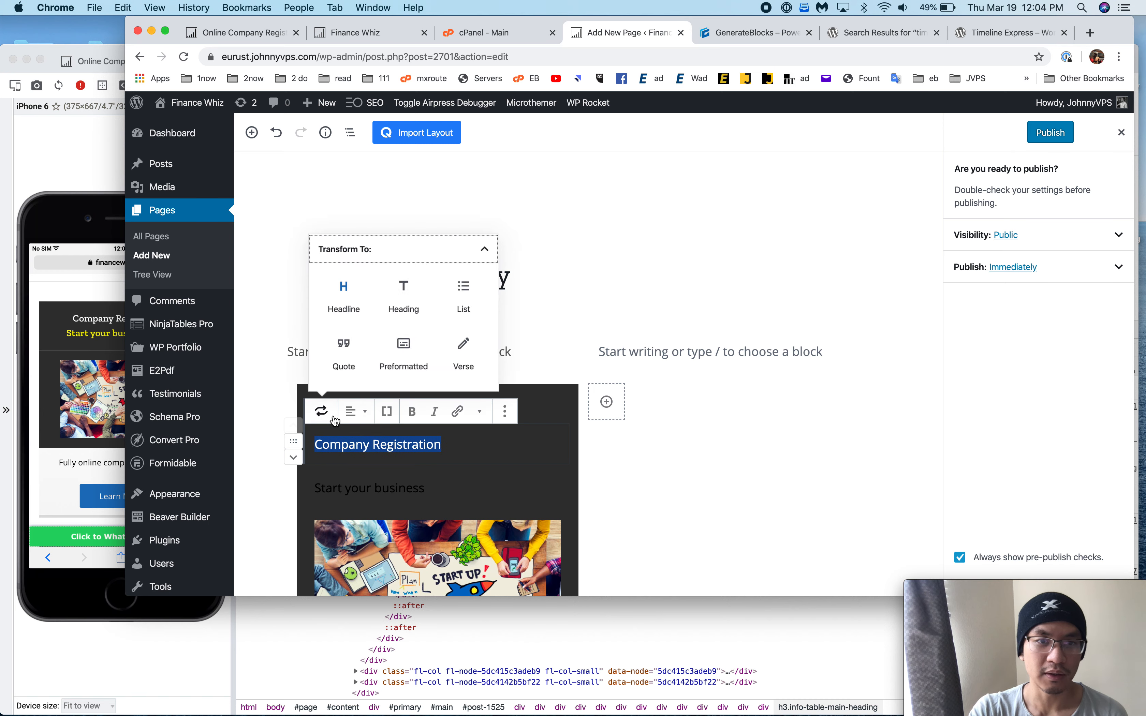
click(395, 298)
click(379, 415)
click(369, 492)
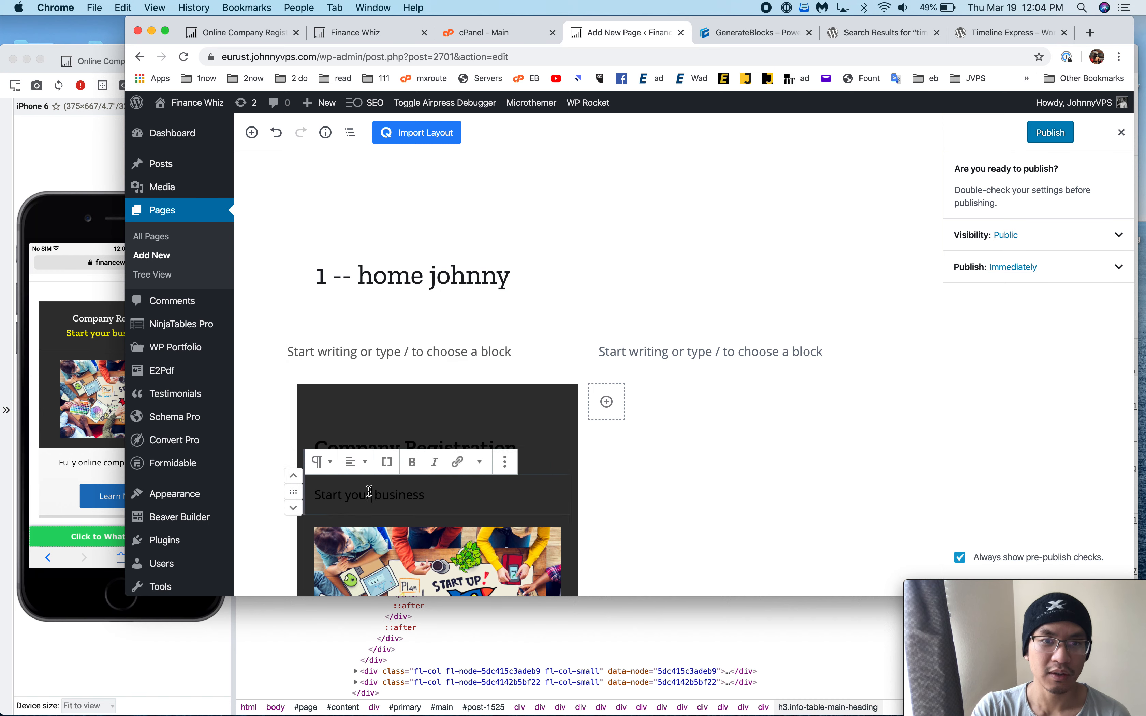
- Check the Company Registration heading's block settings and options for a text color, and publish the page
click(408, 446)
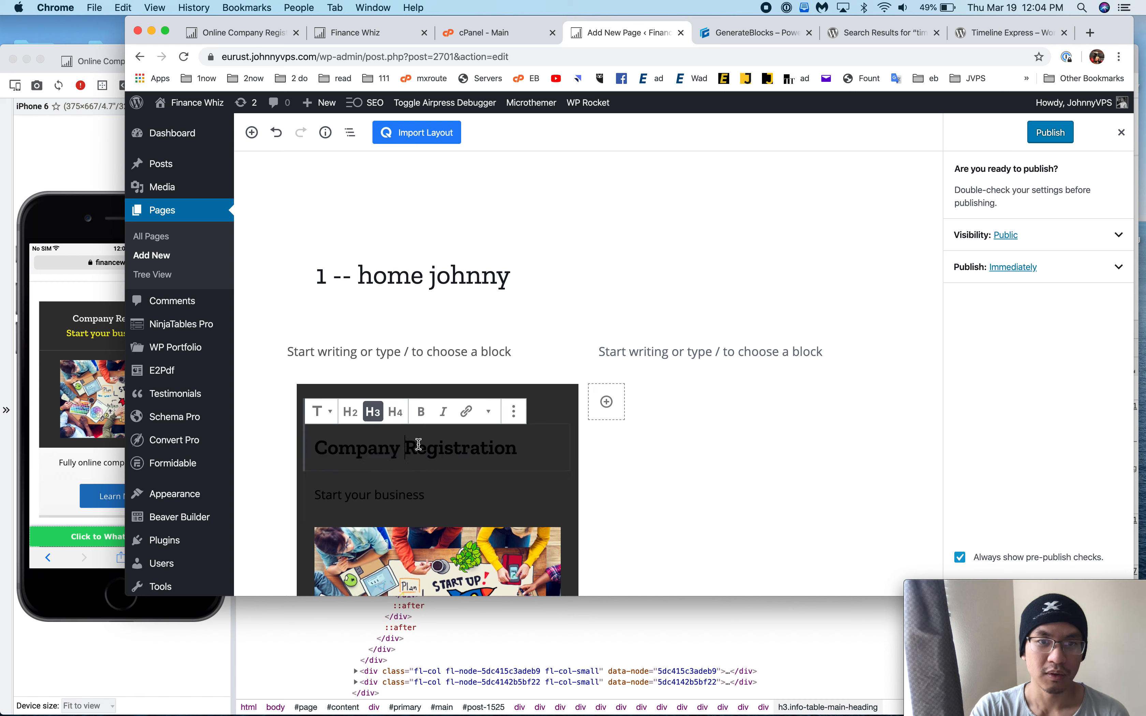
triple_click(427, 442)
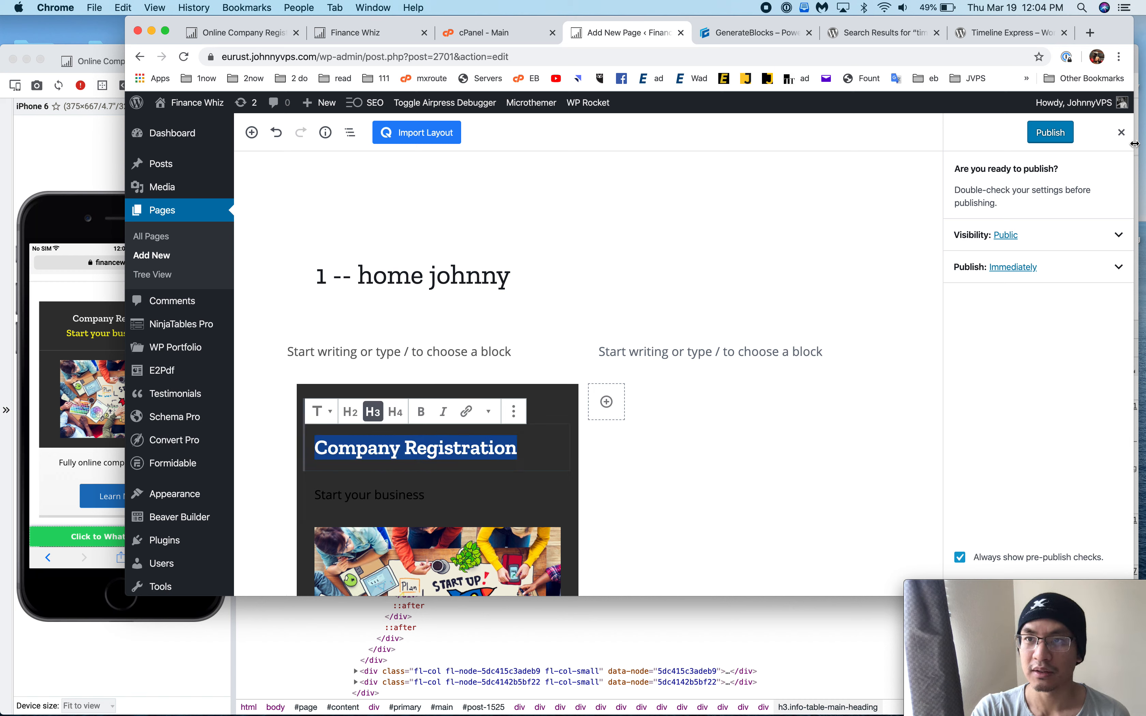
click(1122, 133)
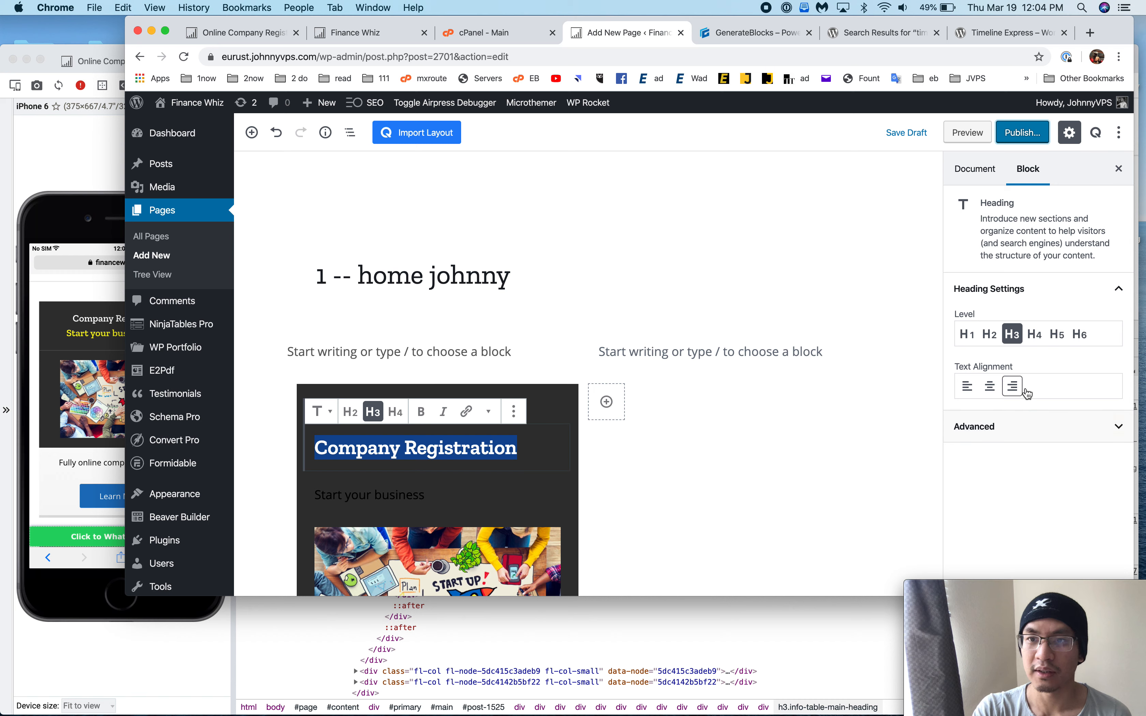
click(1020, 426)
scroll(1018, 468, down, 3)
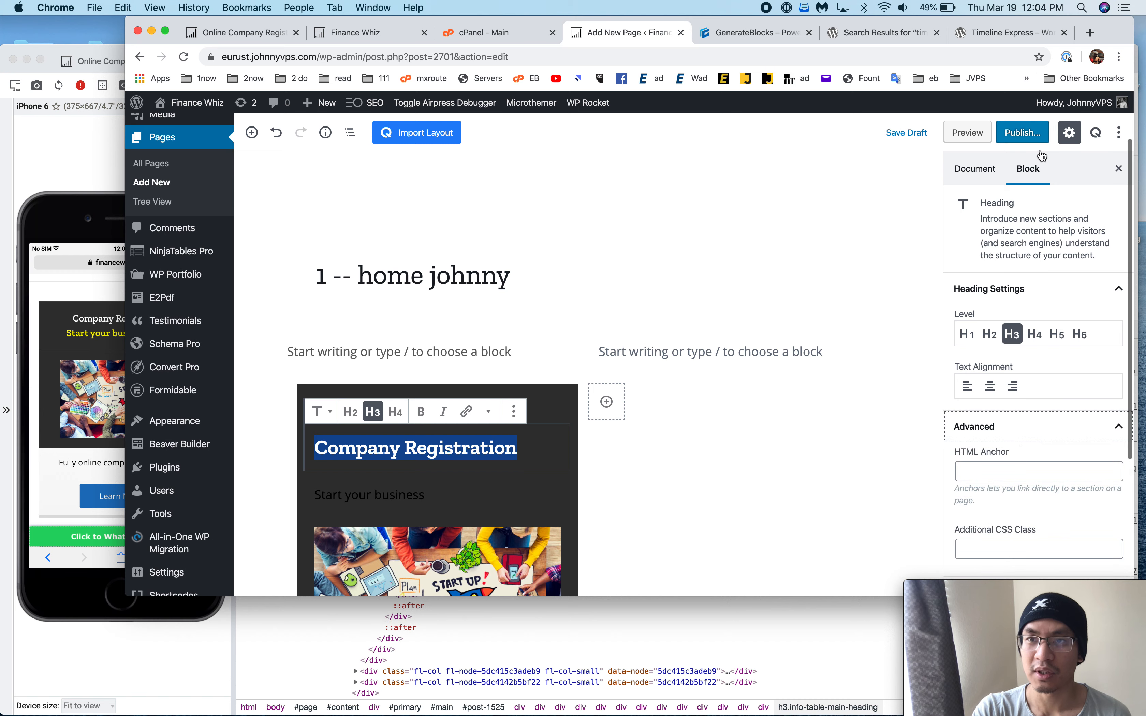
click(514, 411)
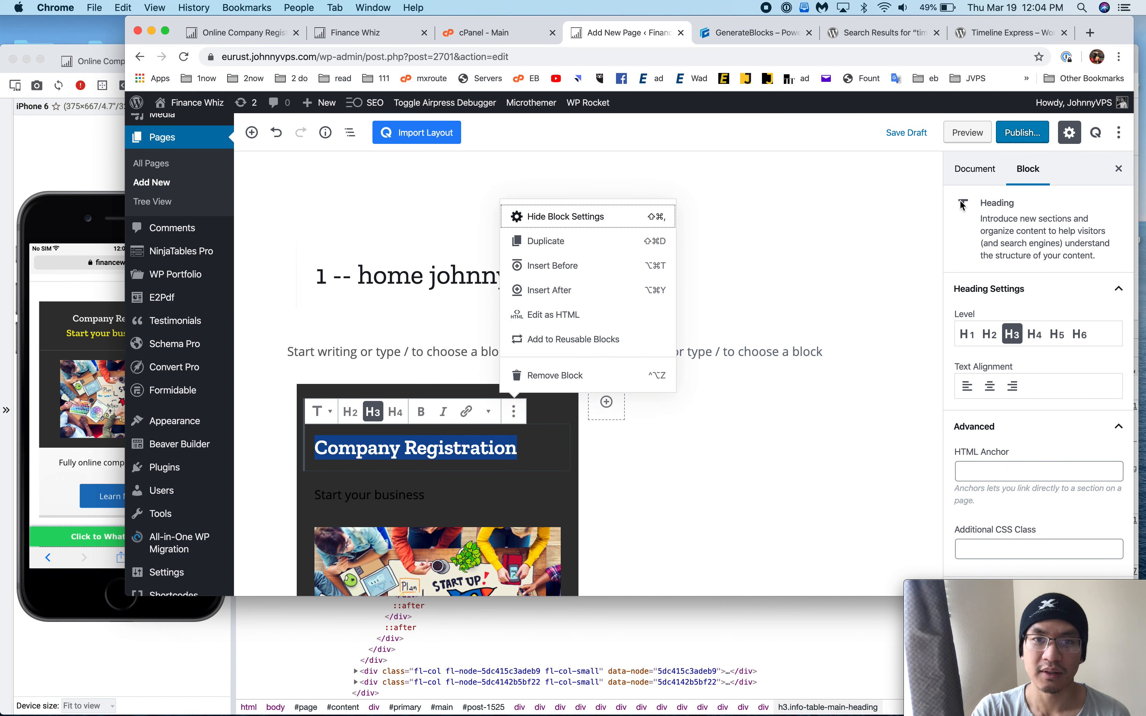
click(1022, 140)
click(1039, 136)
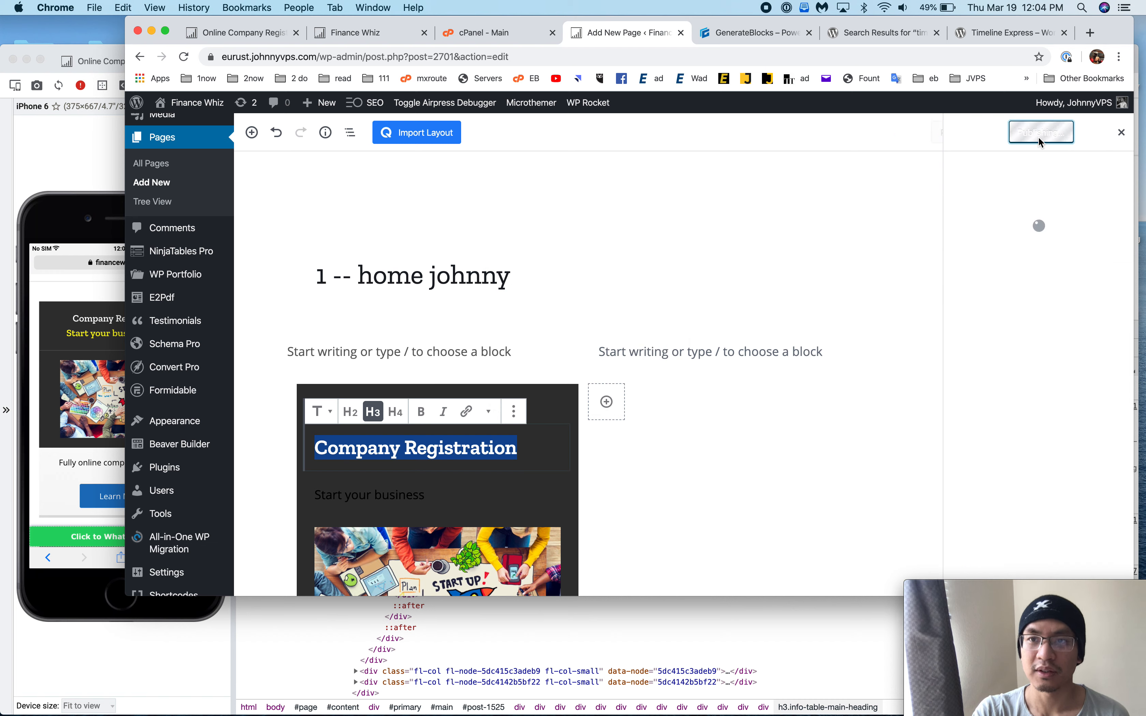
click(1123, 132)
- Look through the heading's advanced settings and the page's document settings for a text color option
click(1039, 425)
scroll(1039, 422, down, 5)
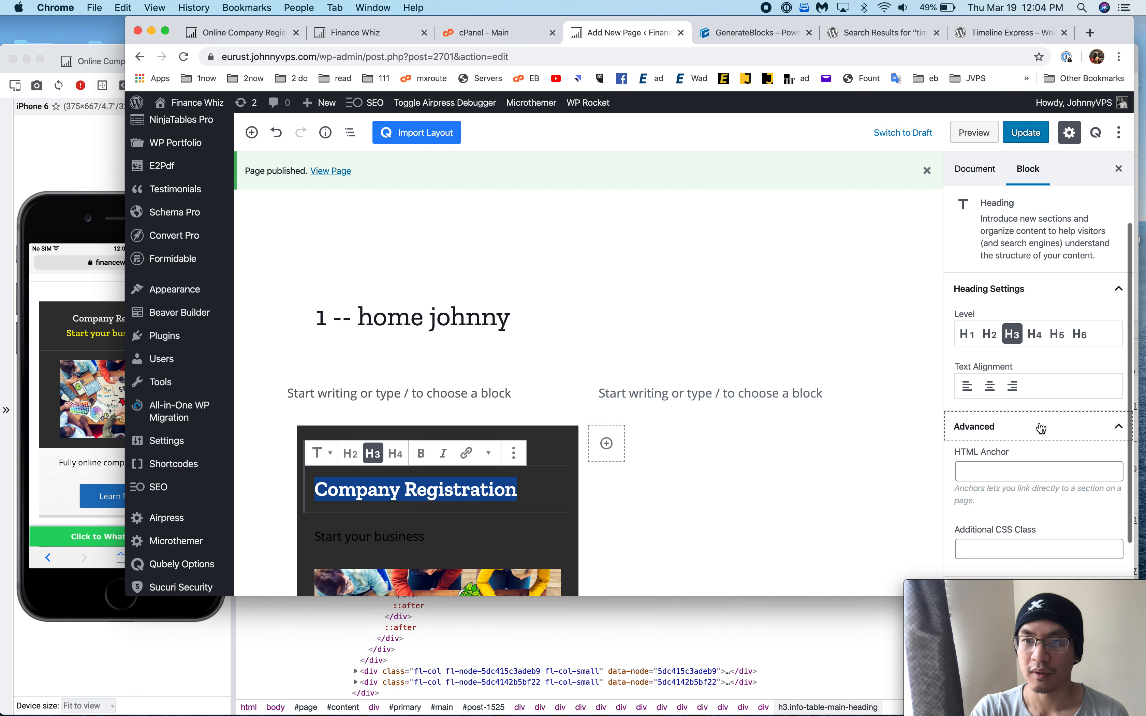
click(974, 168)
scroll(995, 360, down, 15)
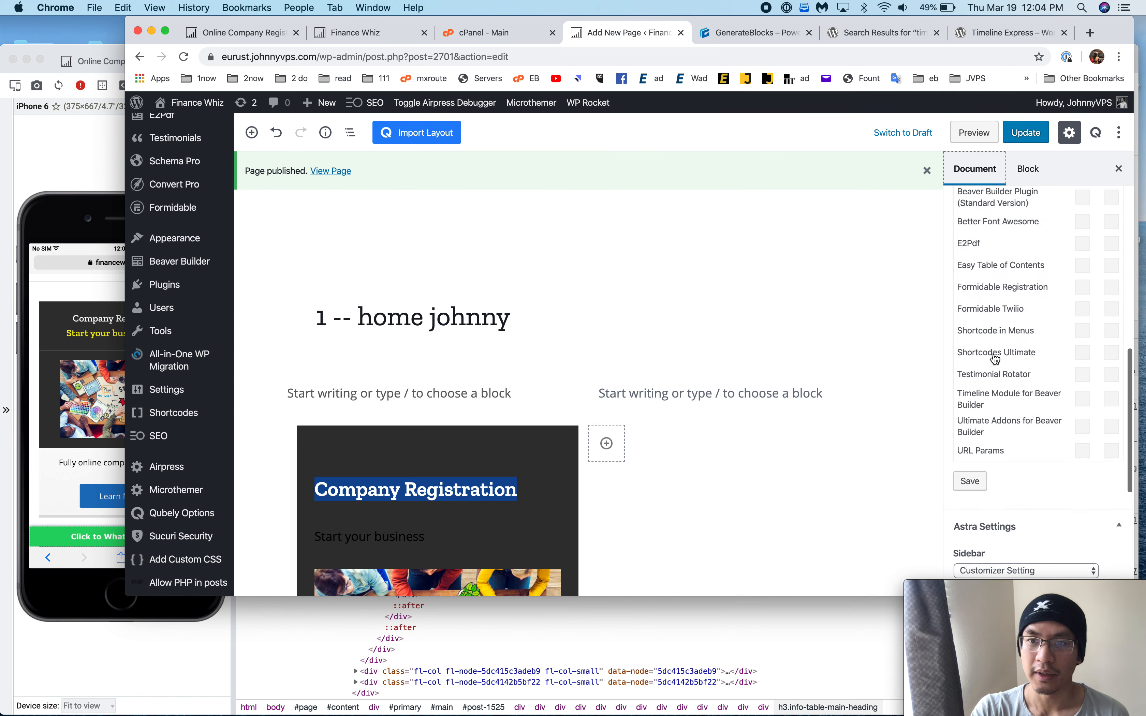
scroll(994, 360, up, 8)
scroll(995, 359, up, 5)
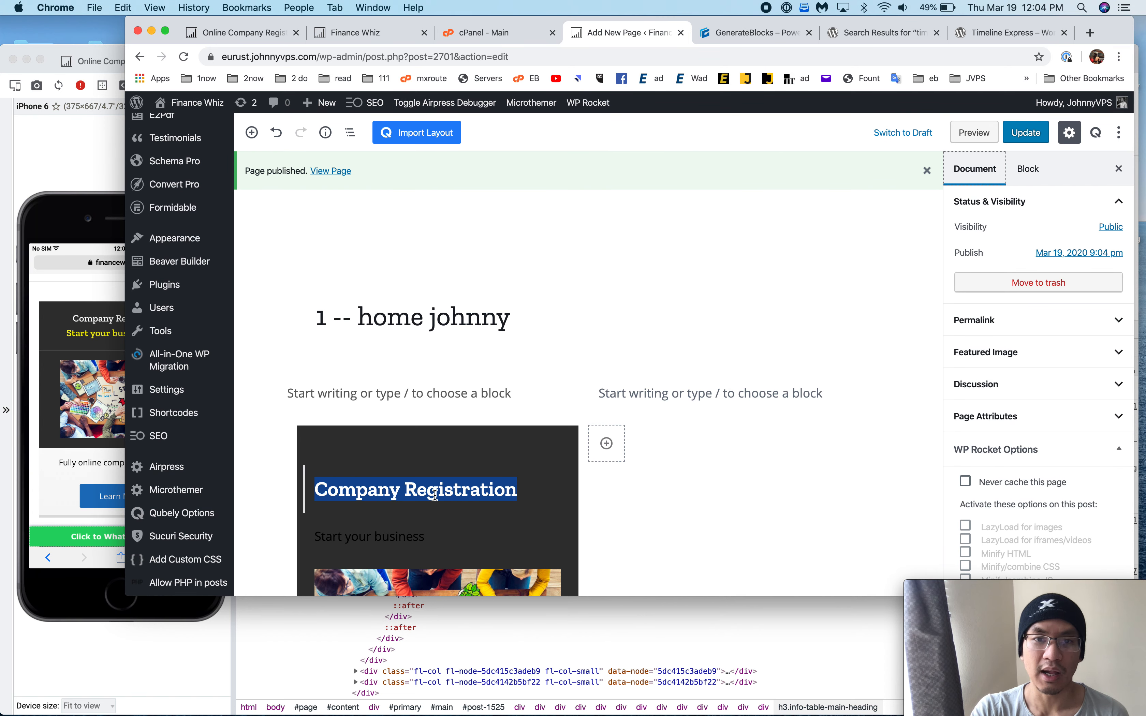
- Edit the Company Registration heading as HTML and start an inline style="color: attribute in its h3 tag
click(464, 490)
click(508, 458)
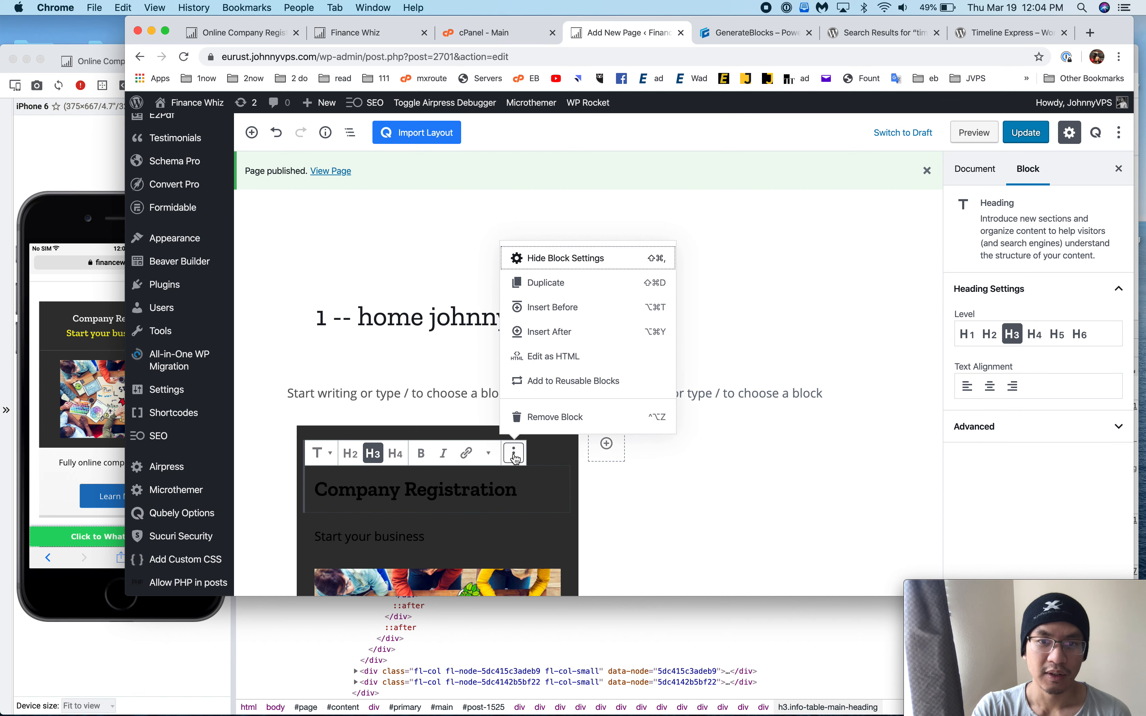
click(582, 361)
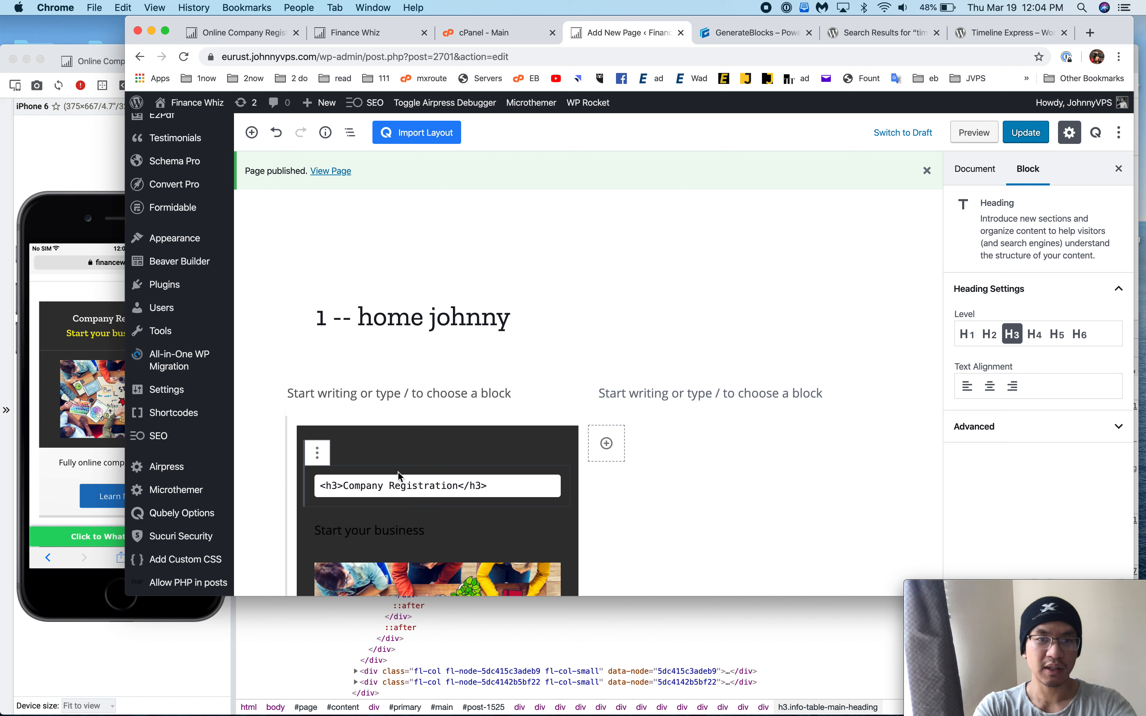
click(338, 486)
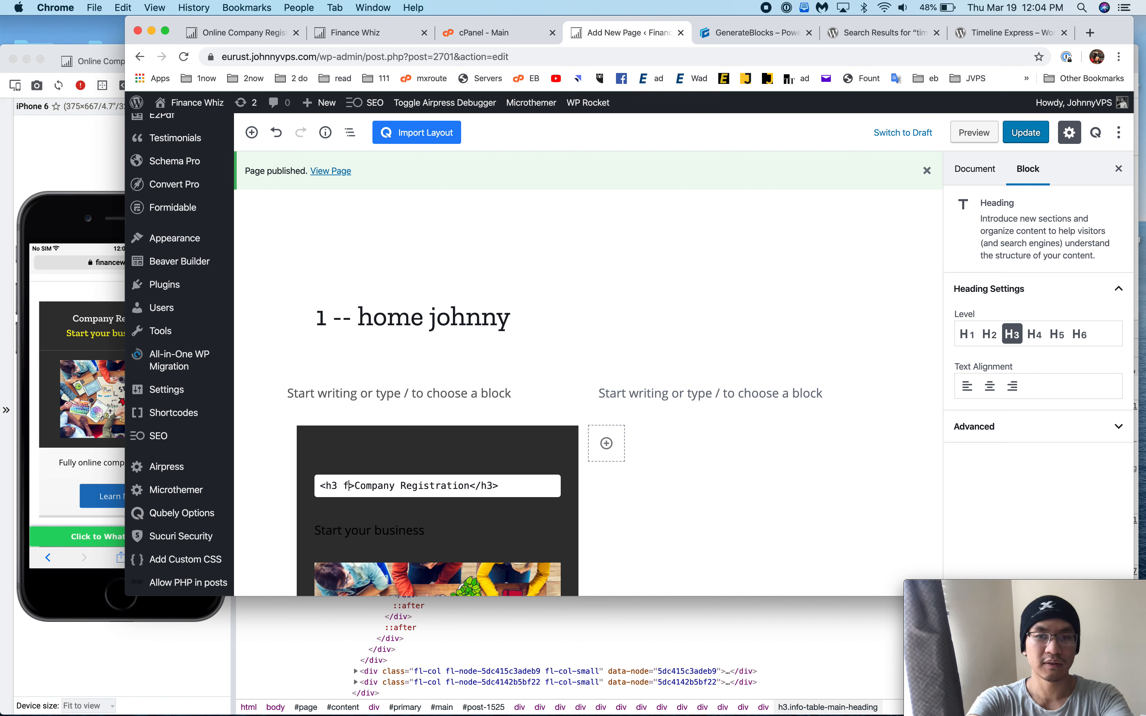
text(style)
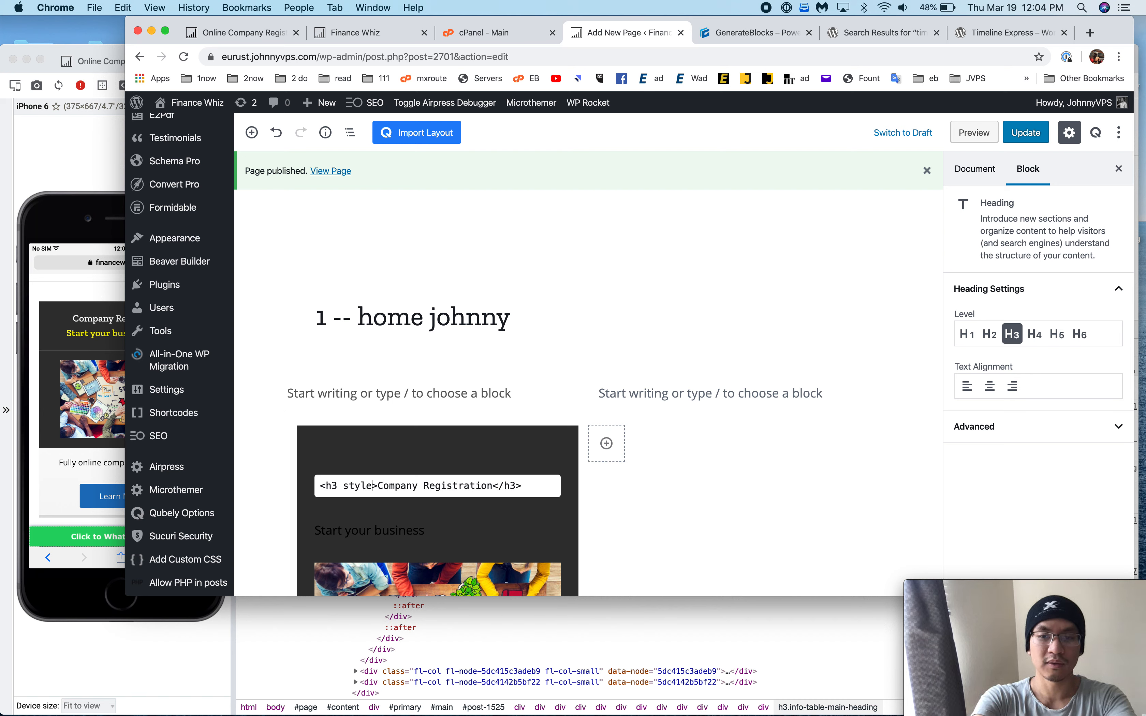
text(=J")
text(col)
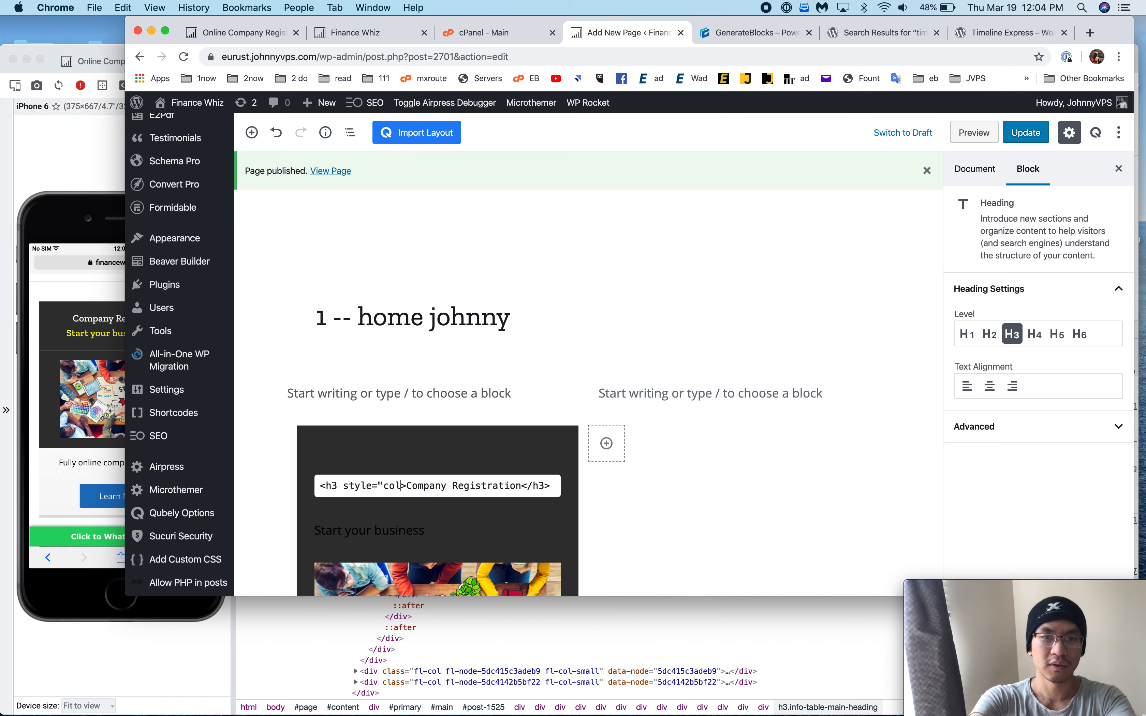
text(or:)
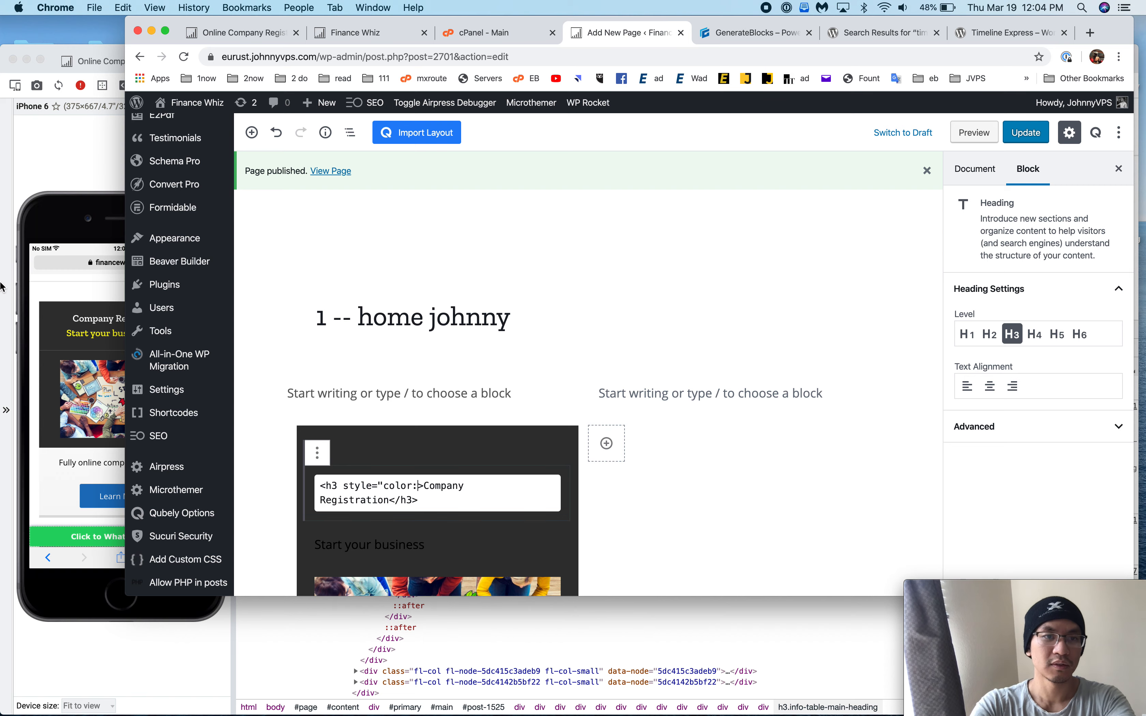
- Switch to Blisk and inspect the Company Registration heading on the live homepage again for its color code
click(82, 324)
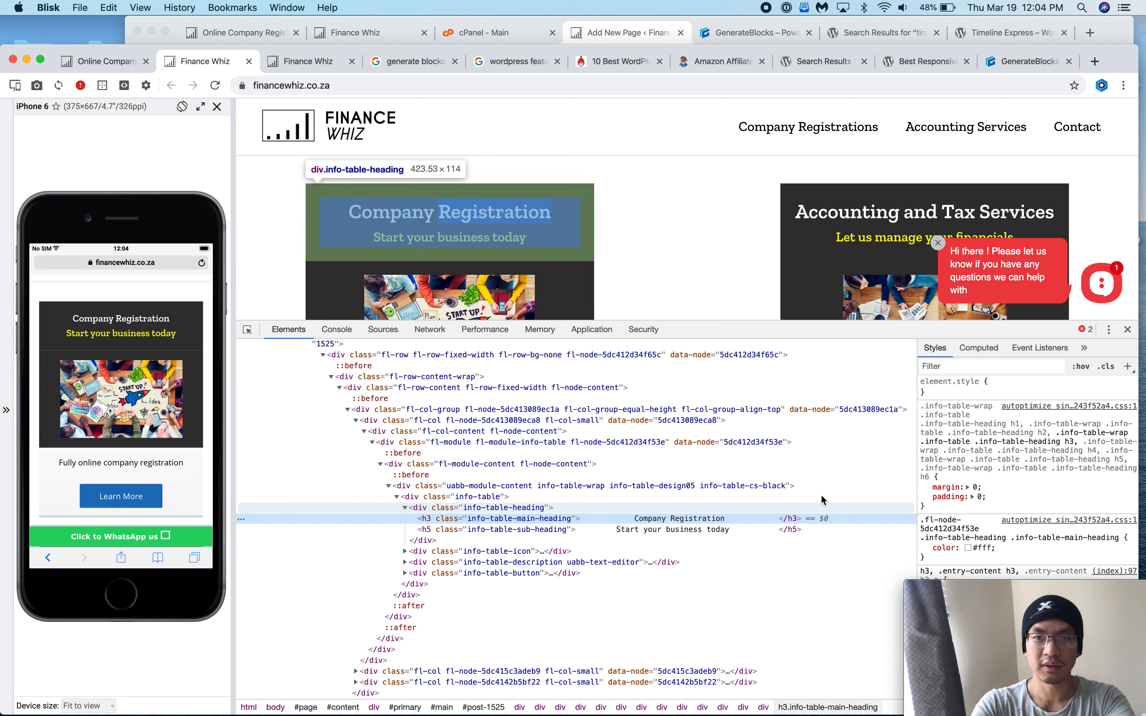
right_click(500, 219)
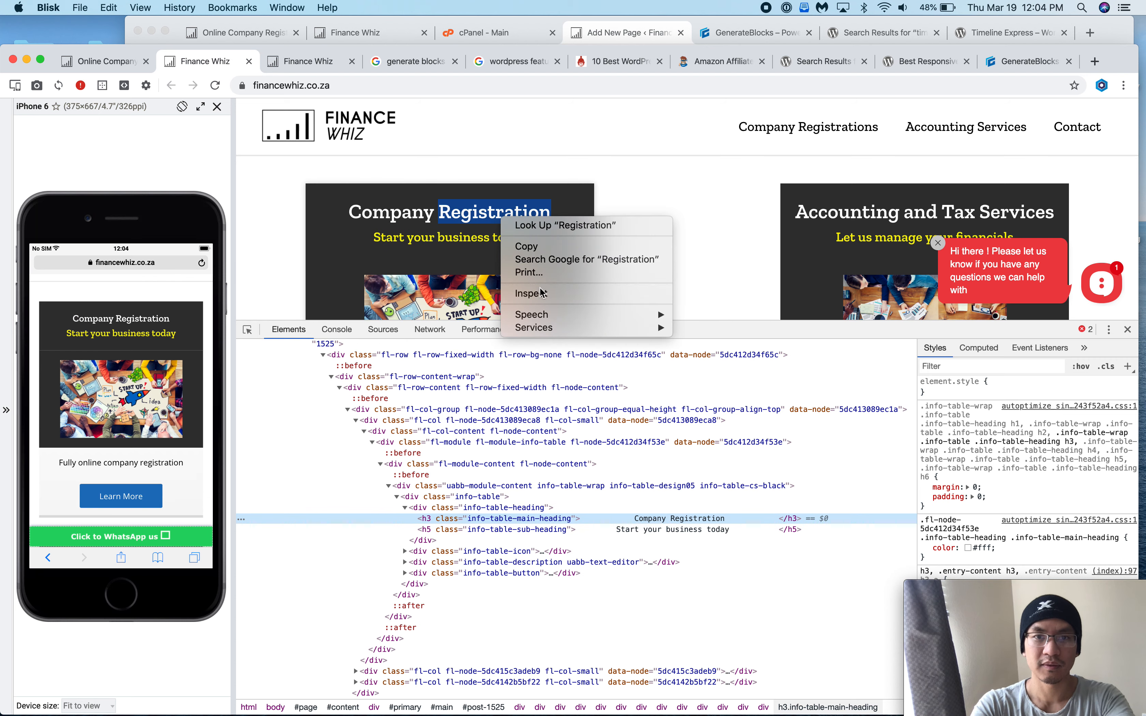
click(521, 297)
- Return to the page editor in Chrome, convert the invalid heading block to custom HTML and complete its color as #fff
click(658, 38)
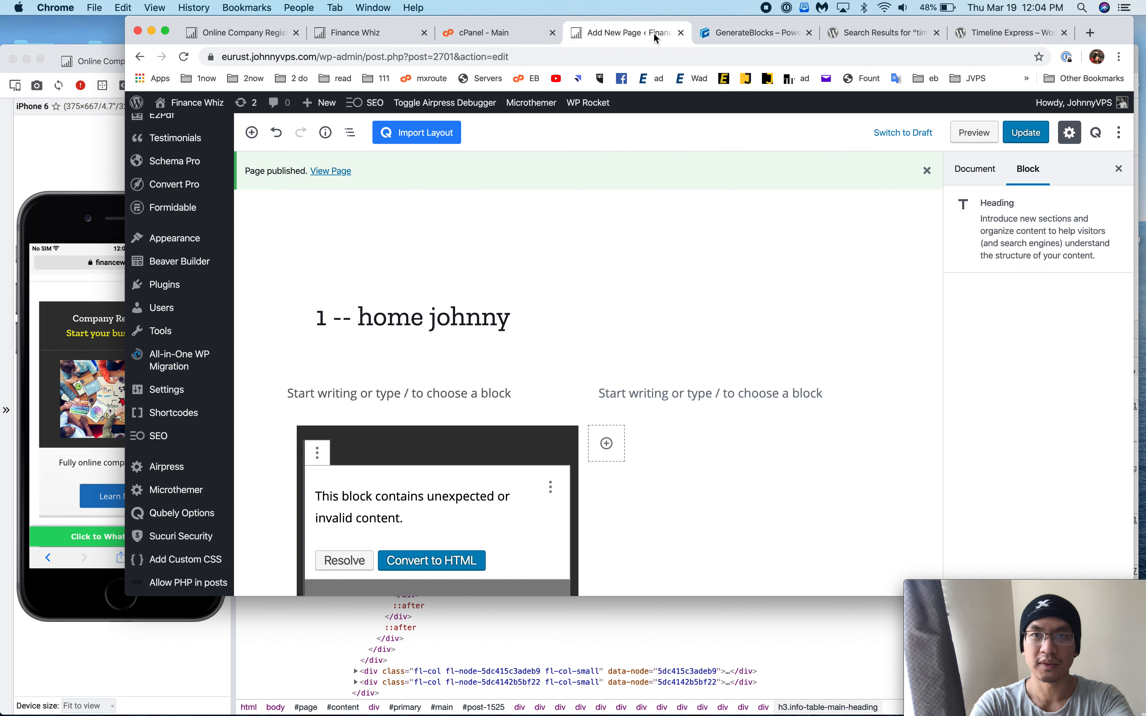
click(387, 560)
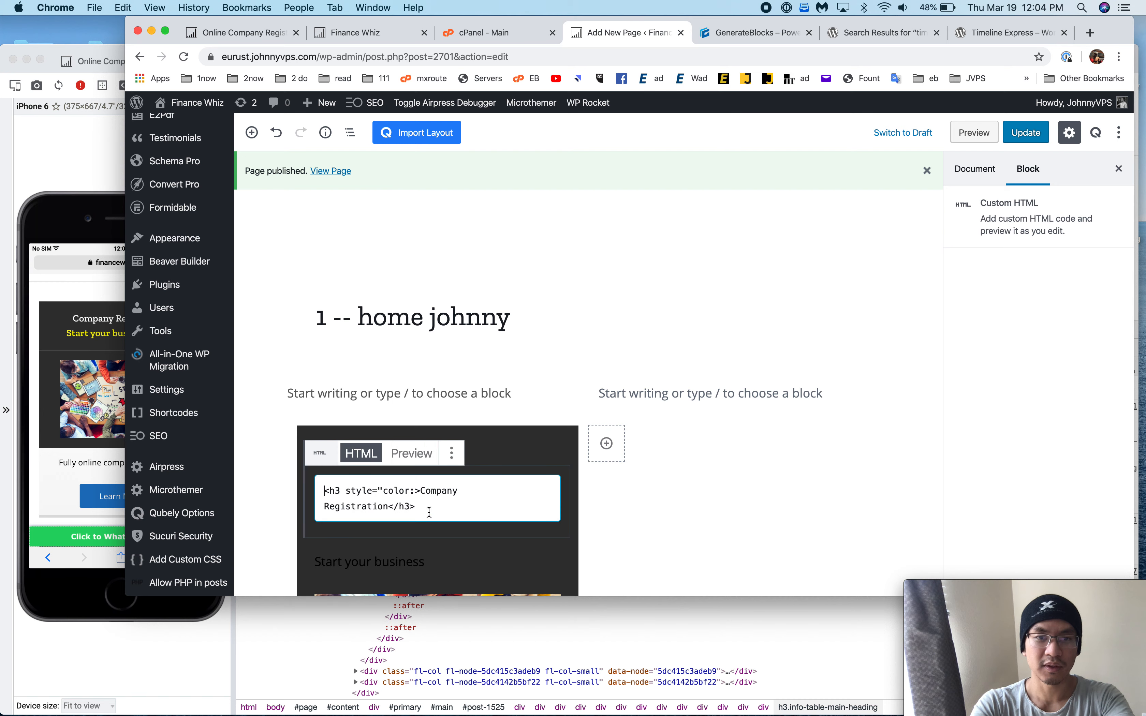
text(#fff)
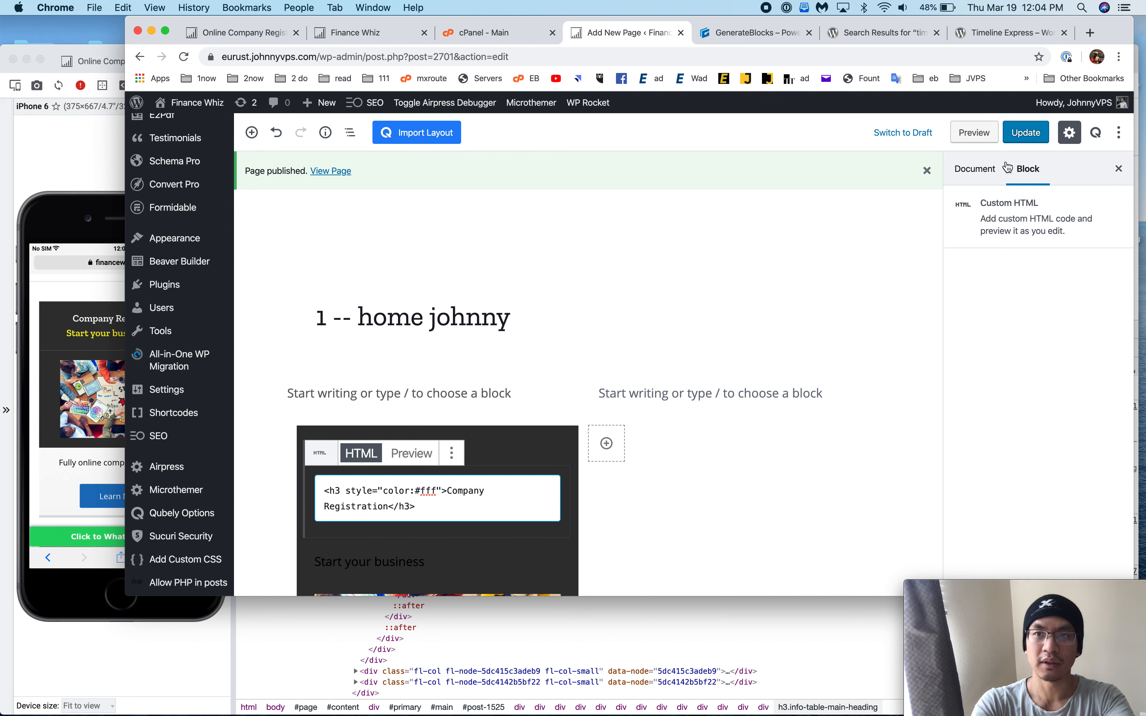
- Update the page and open its published version in a new Chrome tab
click(1023, 139)
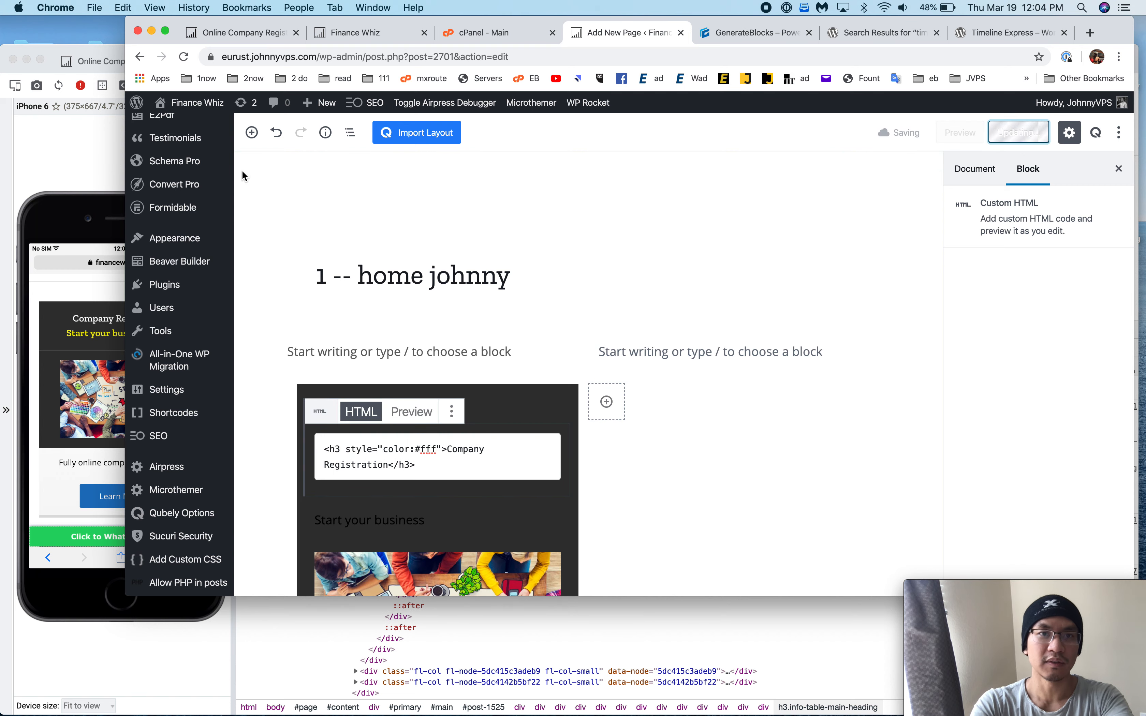
click(88, 169)
click(297, 63)
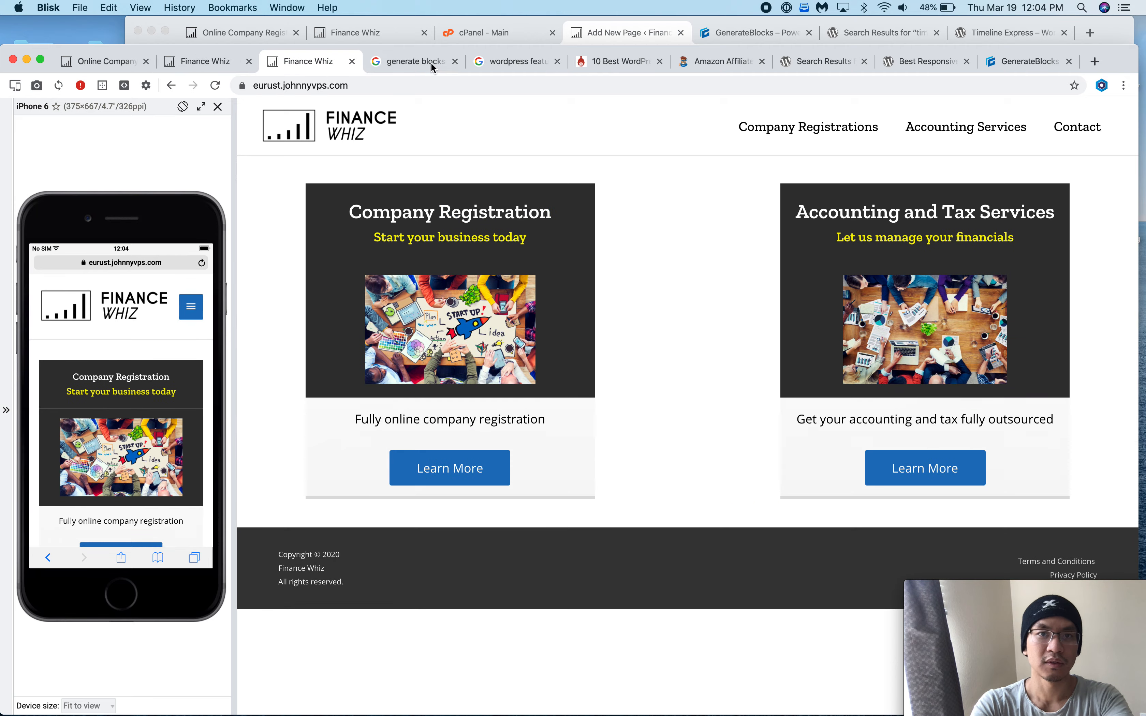
click(613, 38)
super+click(323, 174)
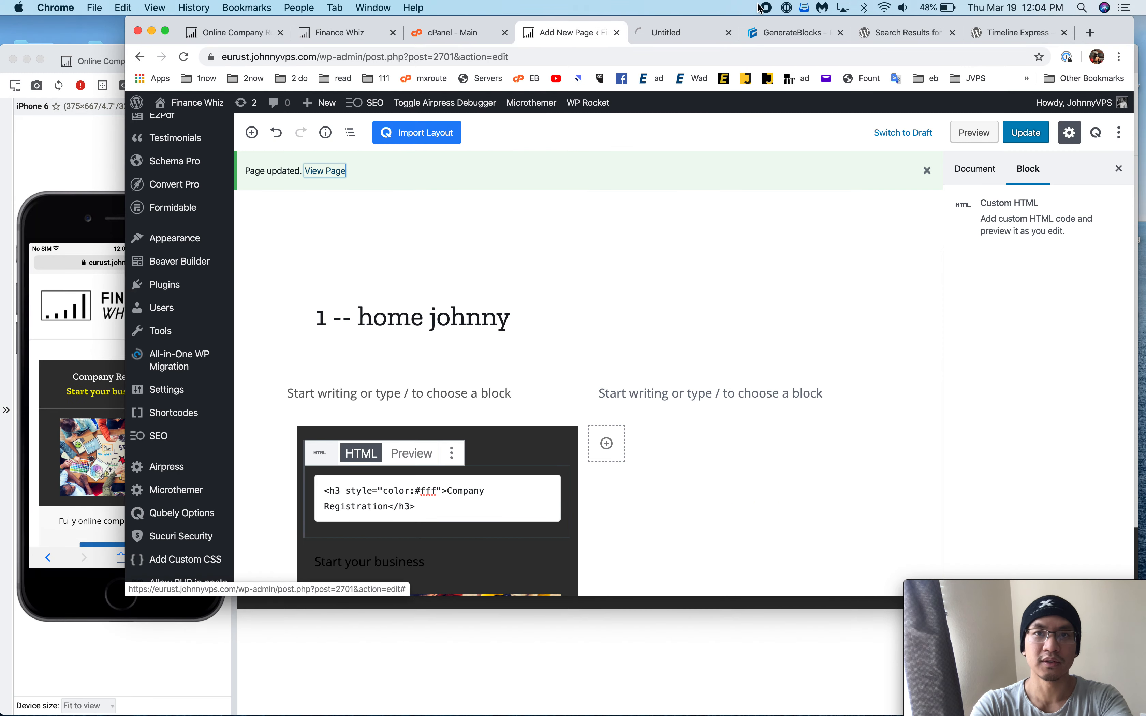
click(683, 29)
click(657, 57)
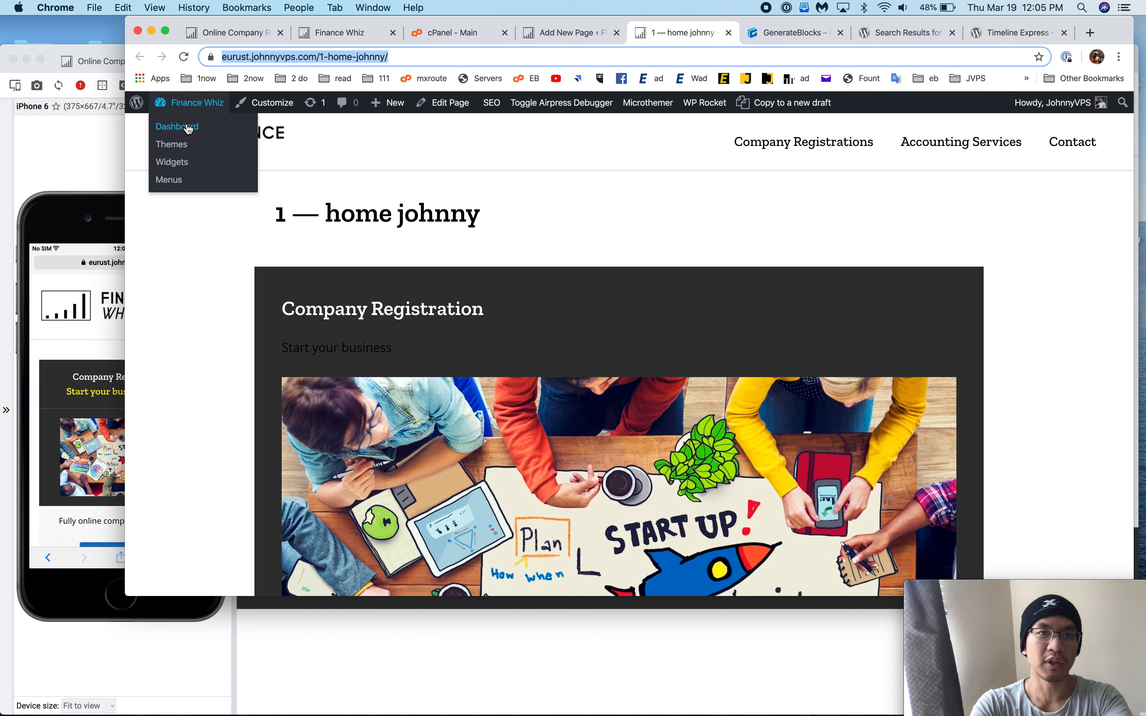
- Go to the WordPress dashboard and open the site's Reading settings
click(189, 129)
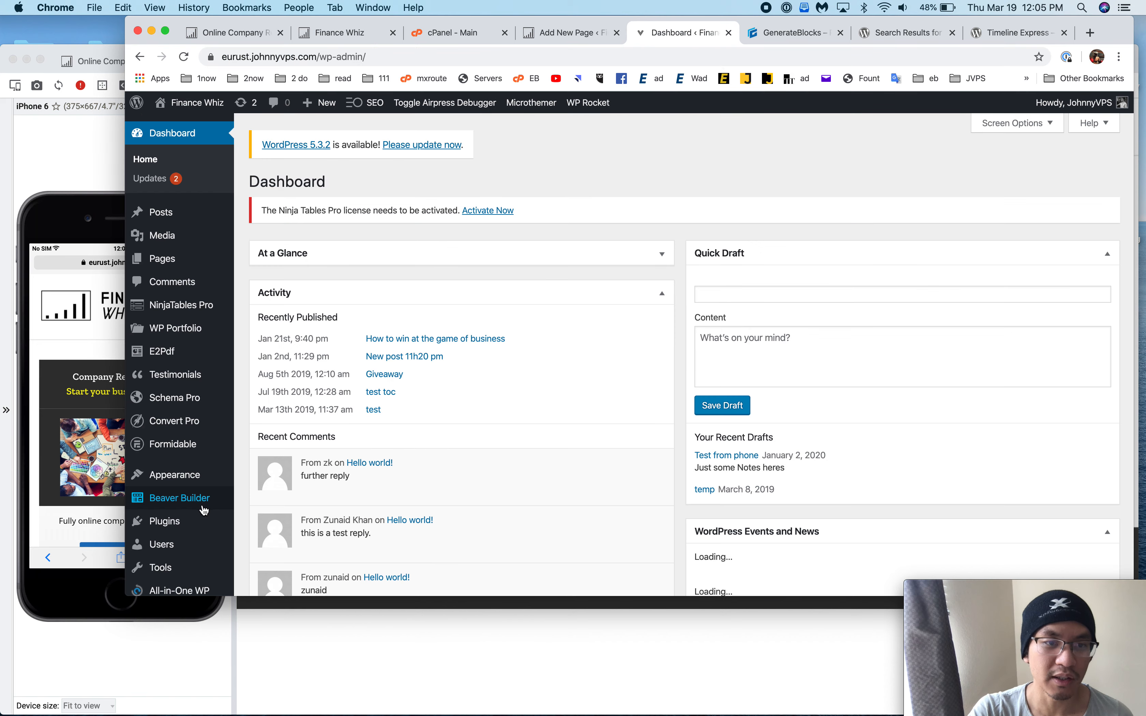
scroll(161, 517, down, 3)
click(167, 465)
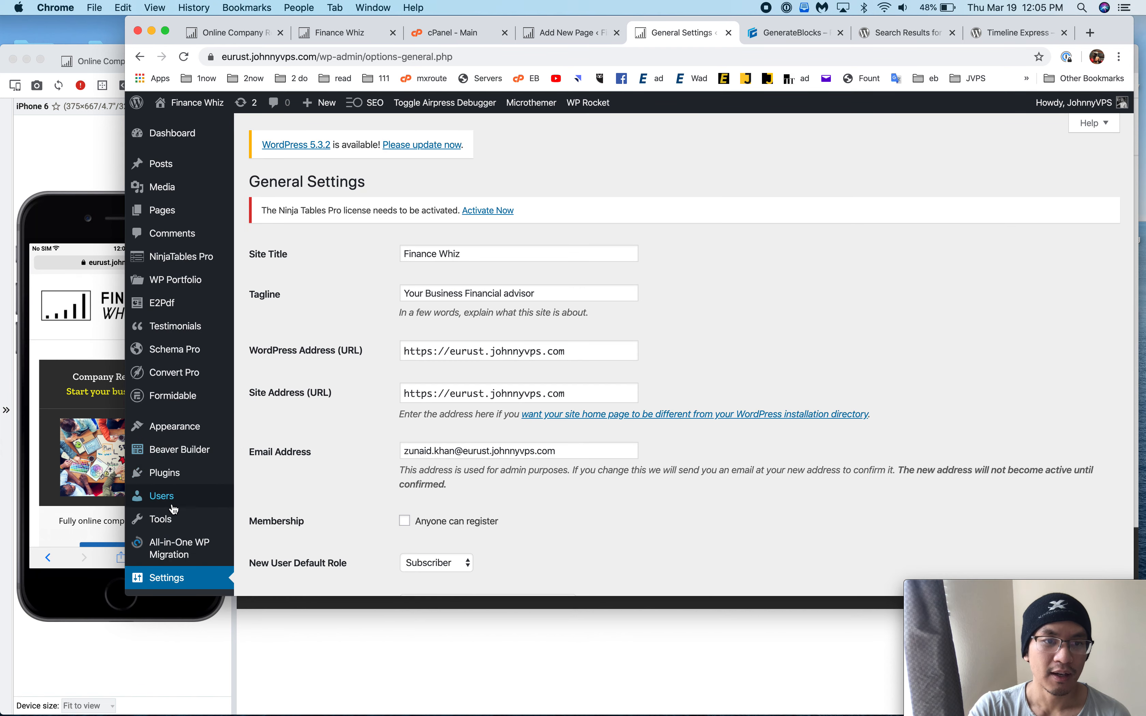
scroll(174, 508, down, 4)
click(184, 421)
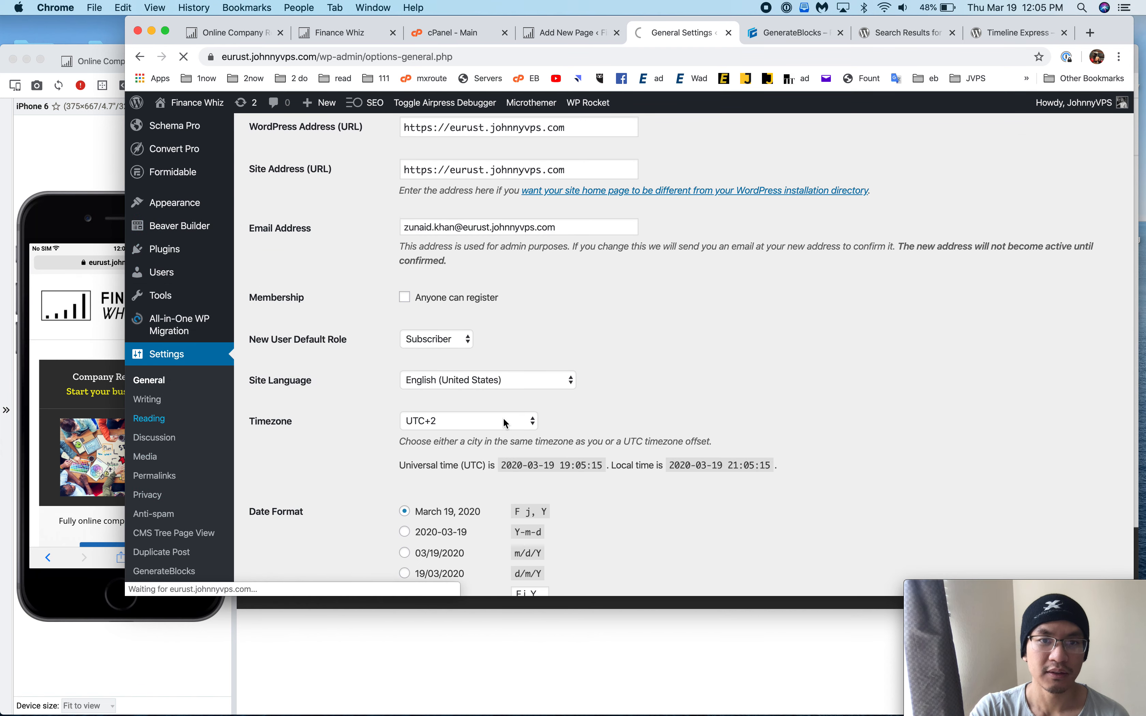
- Set the newly published page as the site's static homepage, save the changes, and switch to Blisk to view the homepage
click(511, 312)
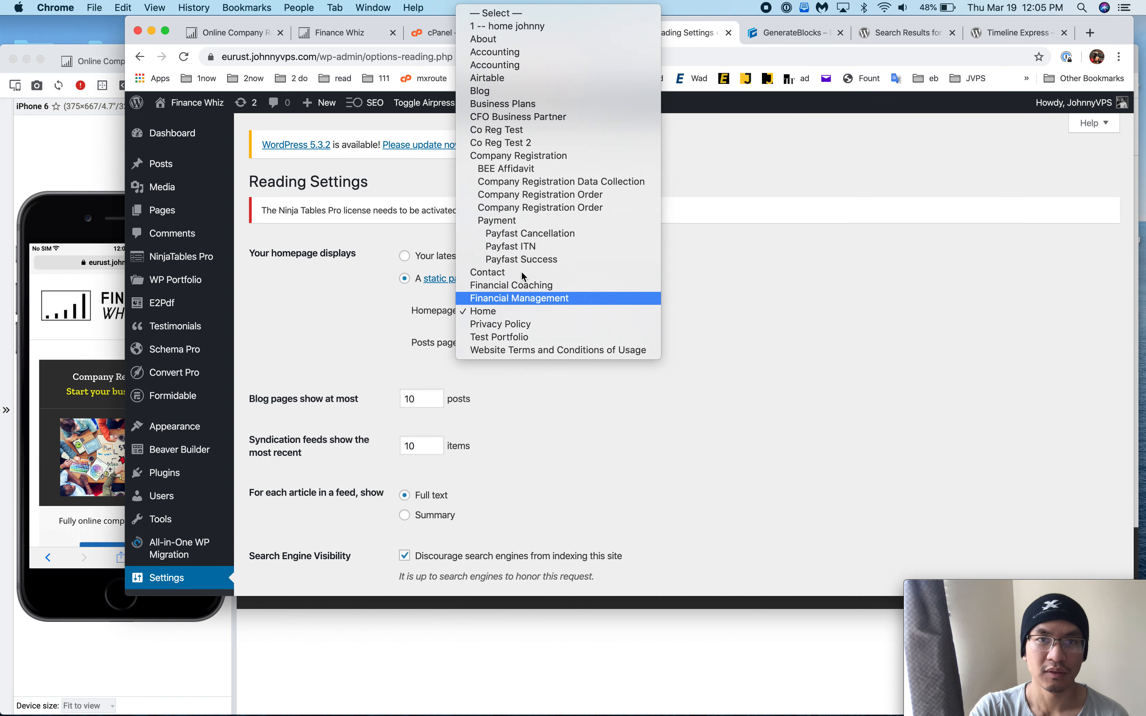
click(411, 281)
scroll(344, 432, down, 10)
scroll(333, 294, down, 3)
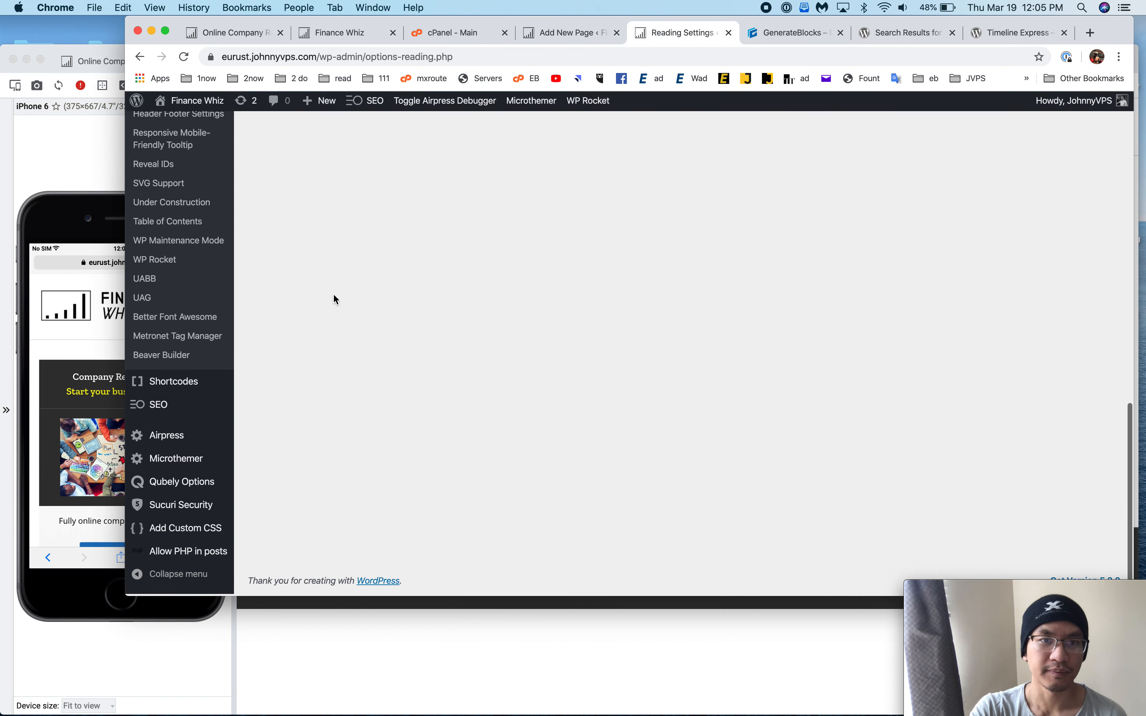
scroll(330, 241, up, 7)
click(285, 129)
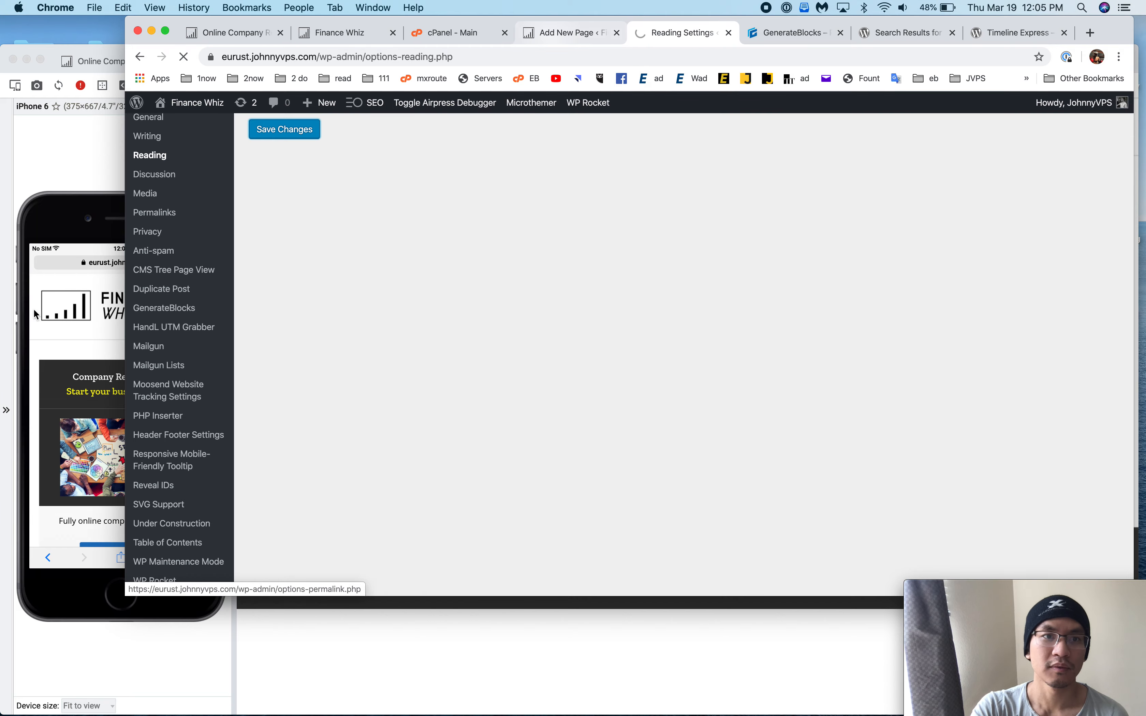
click(80, 290)
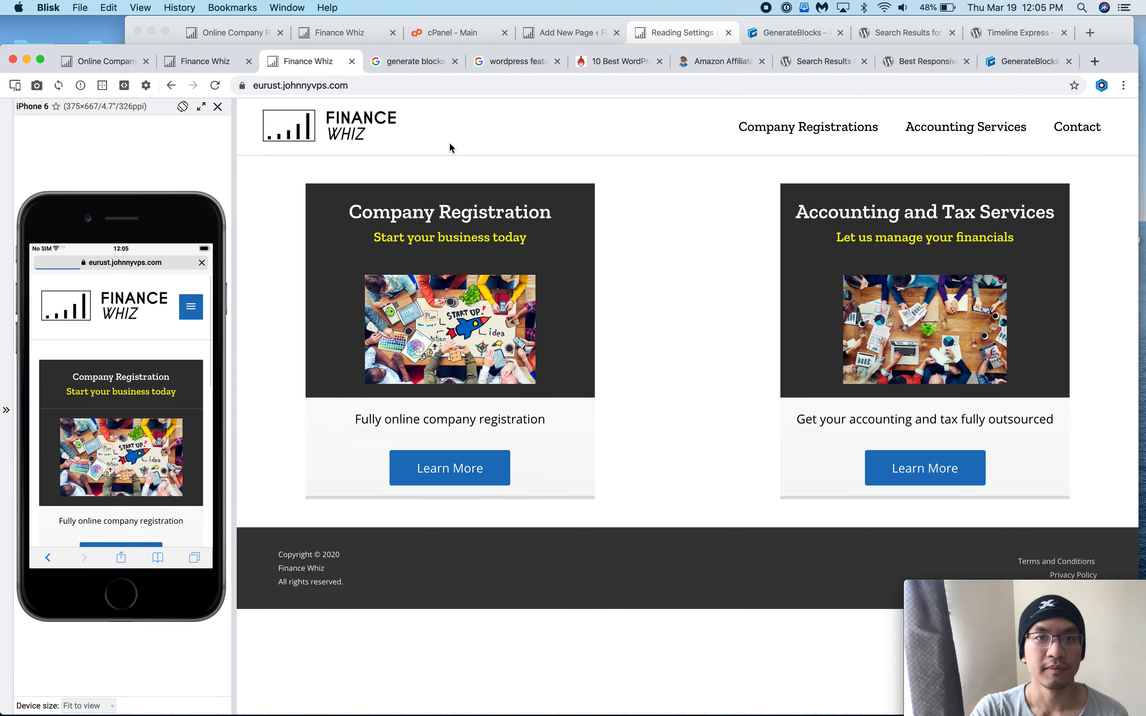
- Switch to Chrome and check the homepage selection in the site's Reading settings
click(682, 29)
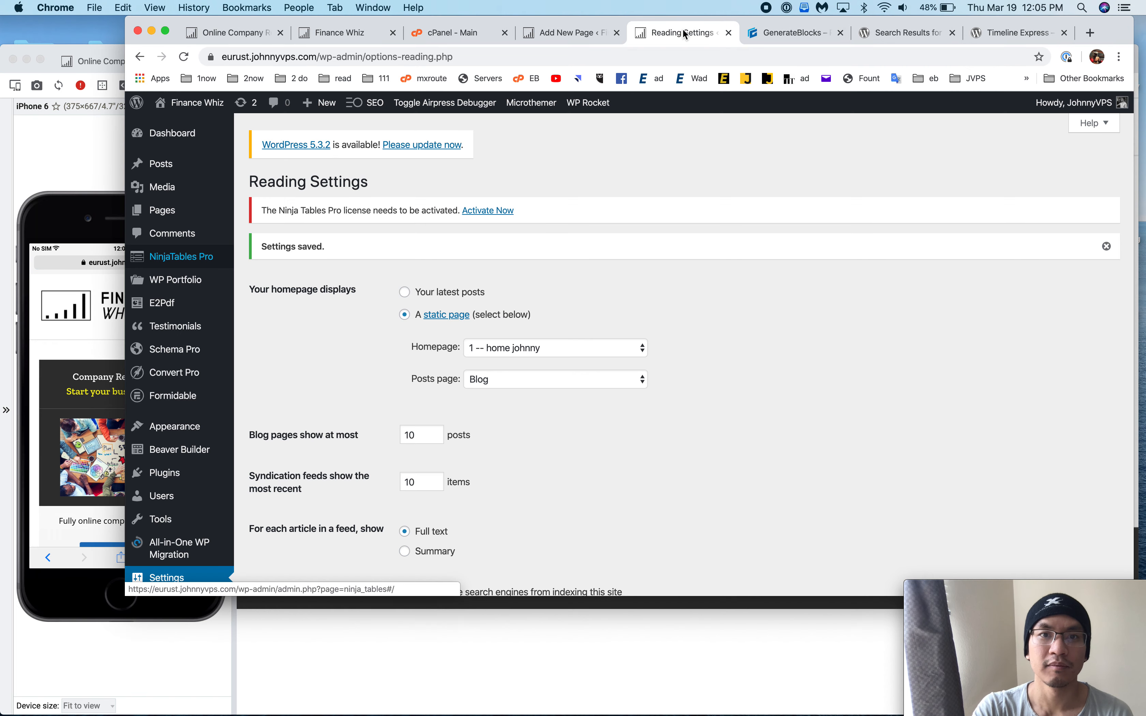
scroll(536, 314, down, 4)
scroll(536, 314, up, 5)
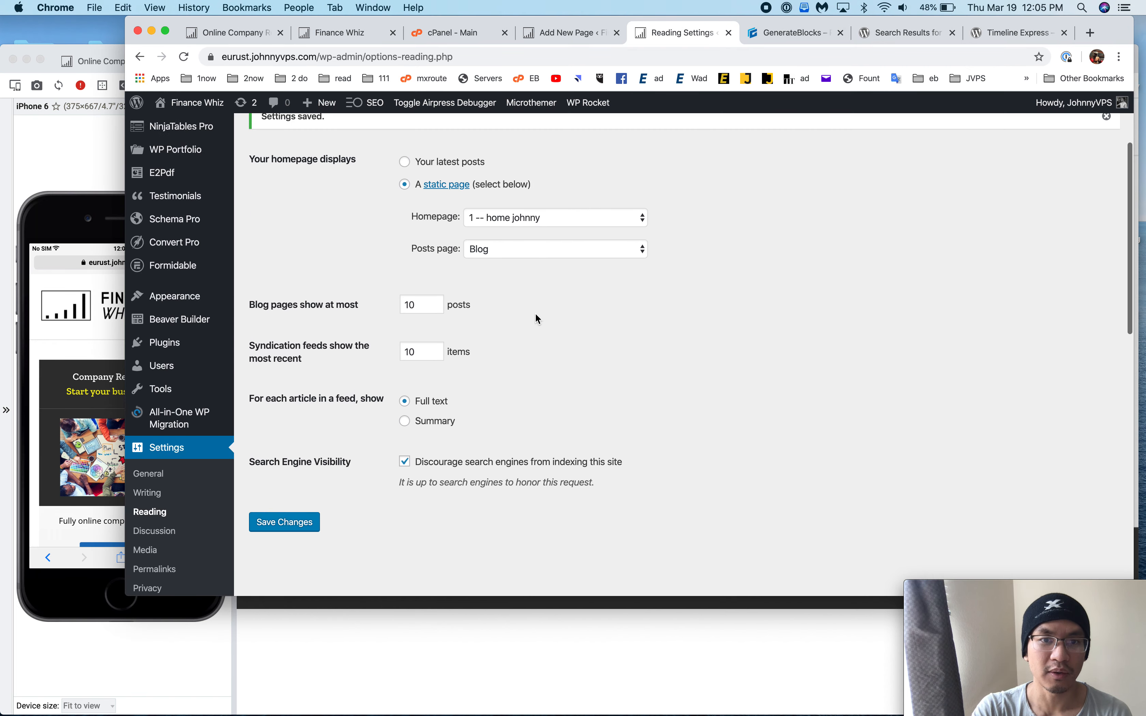
scroll(536, 319, down, 1)
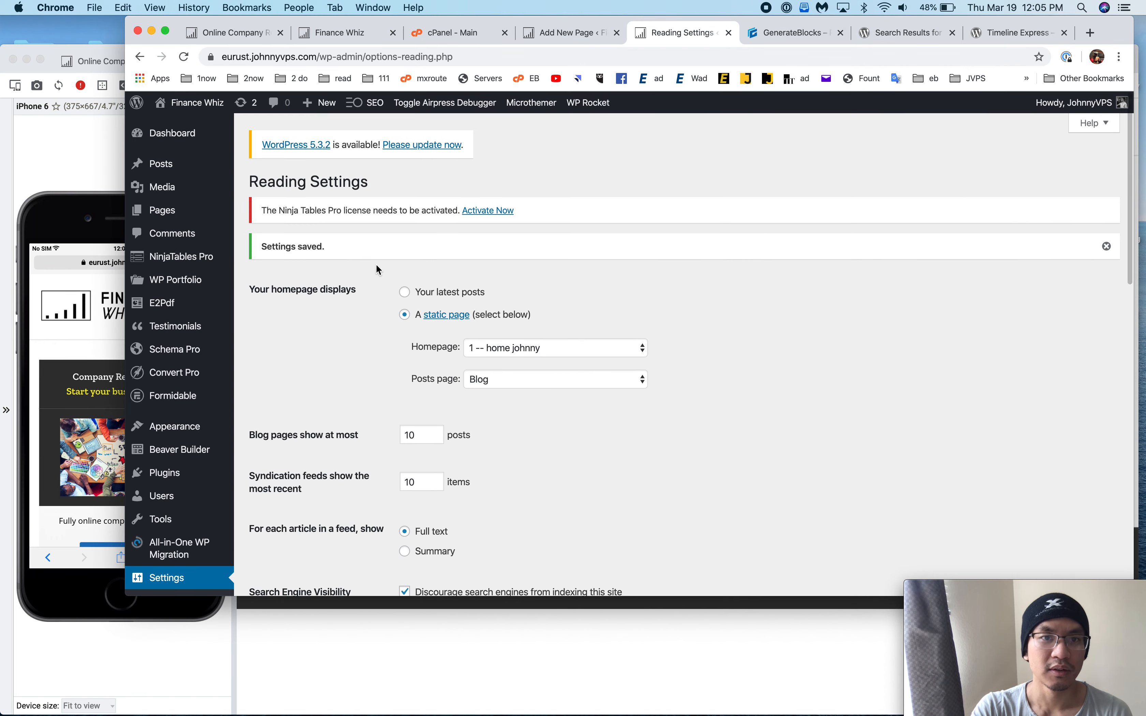
- Return to the page editor and select the "Start your business" paragraph in the Company Registration box
click(581, 38)
click(668, 28)
click(599, 38)
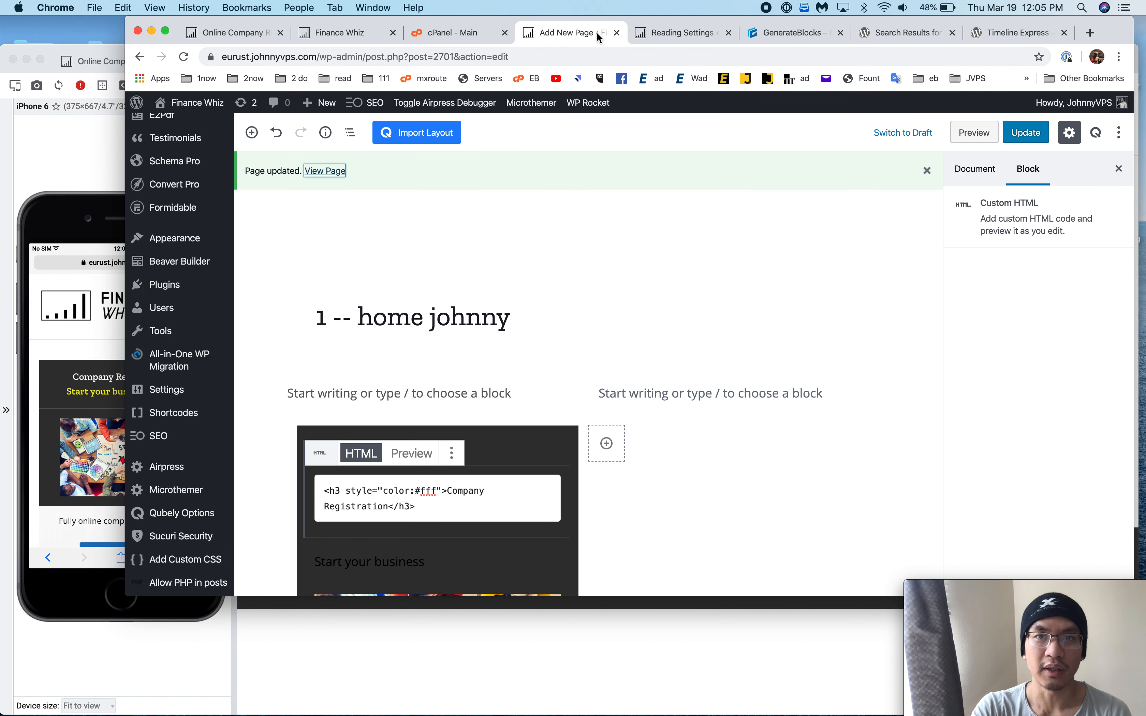
click(589, 465)
click(711, 399)
click(490, 401)
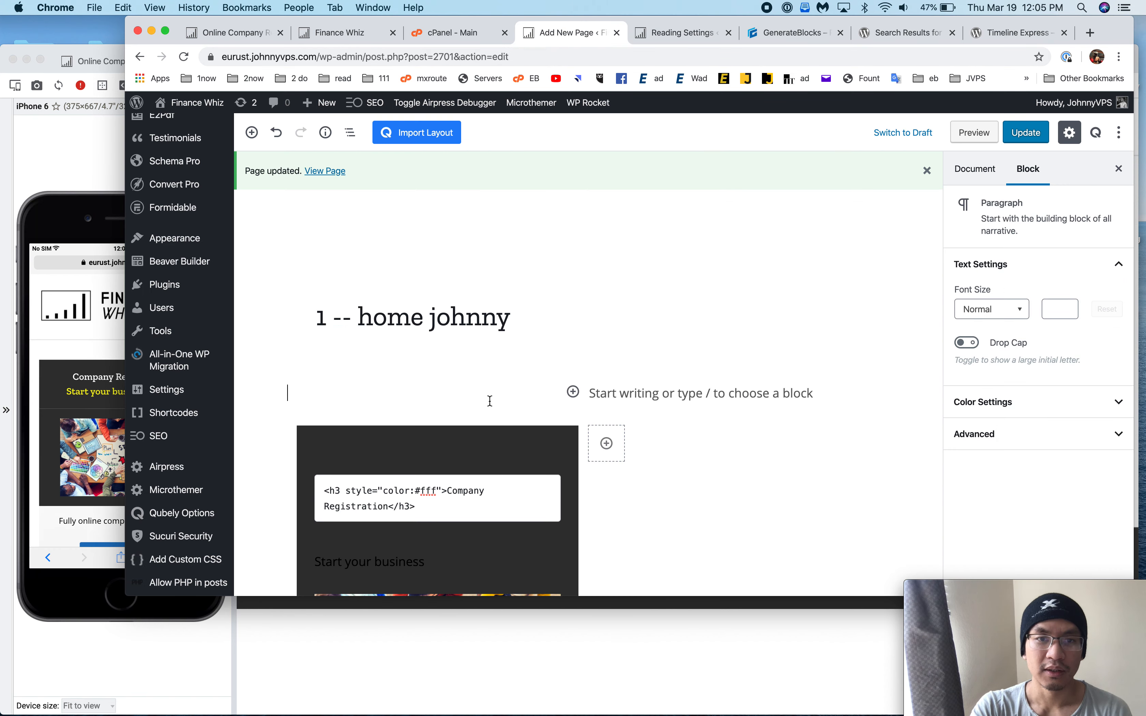
click(440, 492)
scroll(441, 474, down, 5)
click(374, 363)
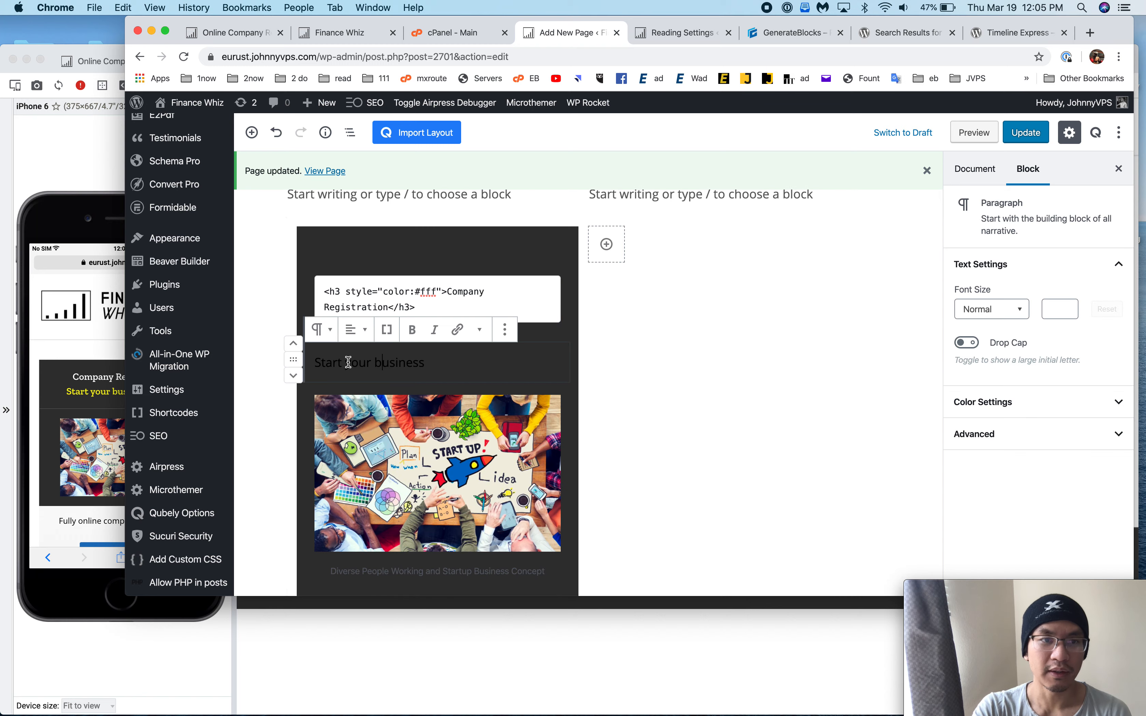
- In Blisk, inspect the "Start your business today" subheading on the original Finance Whiz site and copy its color value #f7f300
click(118, 379)
click(209, 61)
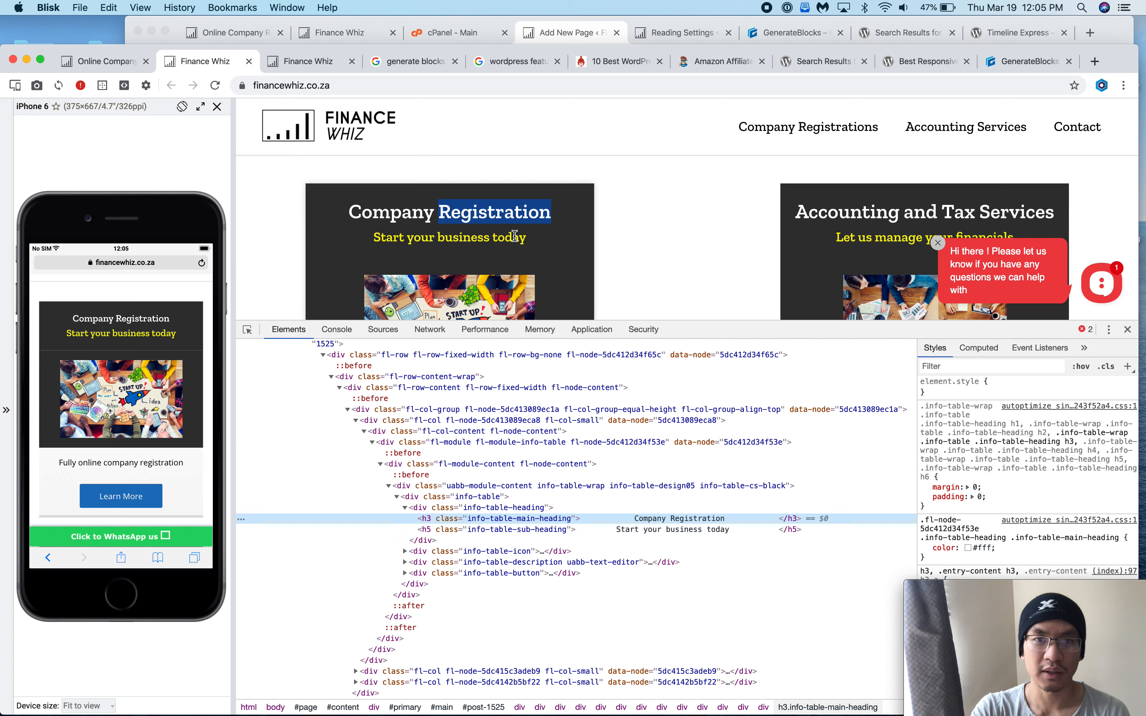
right_click(514, 233)
click(543, 311)
key(Down)
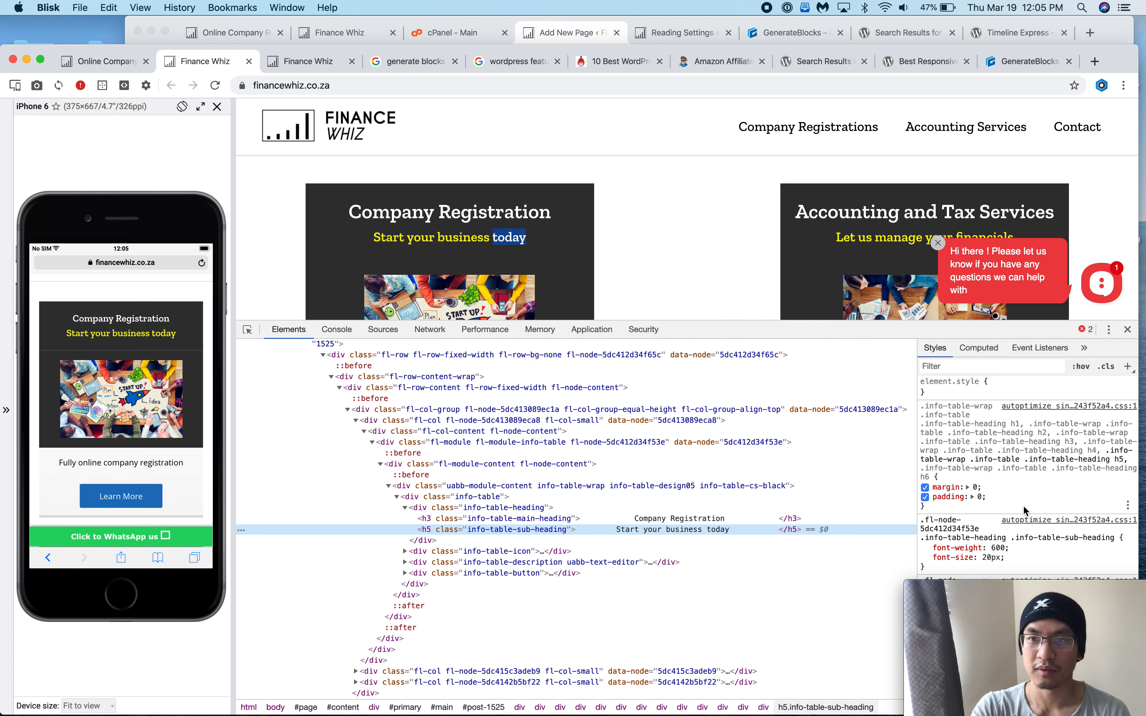
scroll(1024, 505, down, 3)
click(990, 448)
key(super+c)
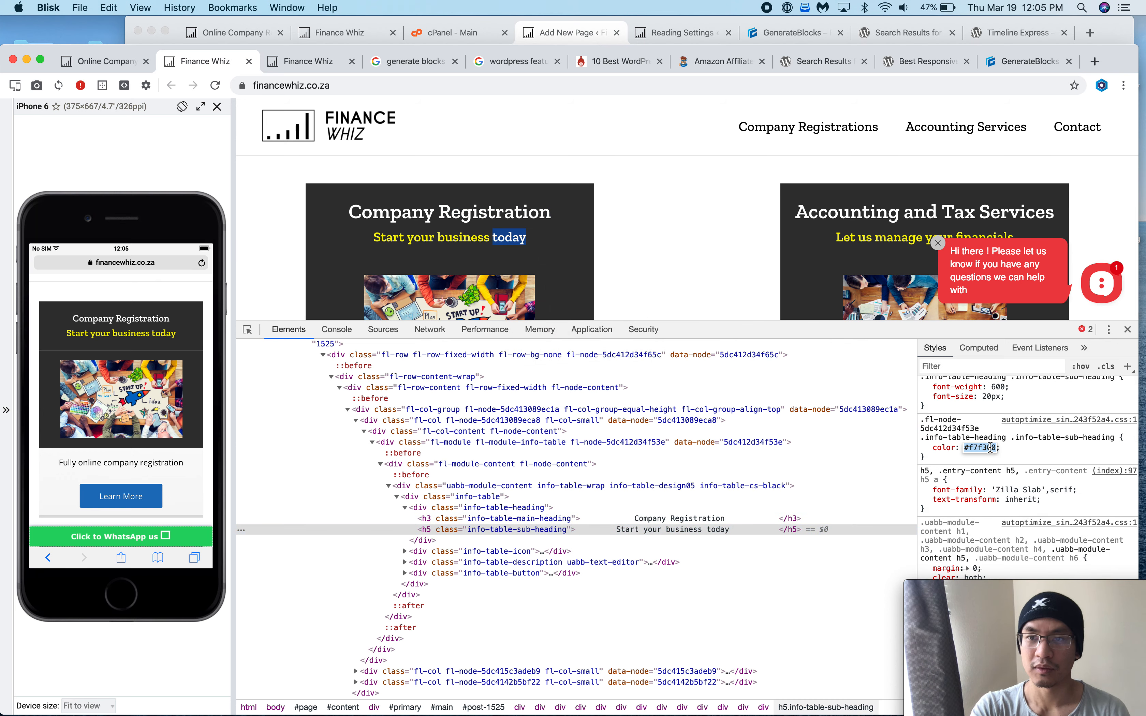
- Return to the page editor in Chrome and switch the "Start your business" paragraph to HTML editing
click(575, 36)
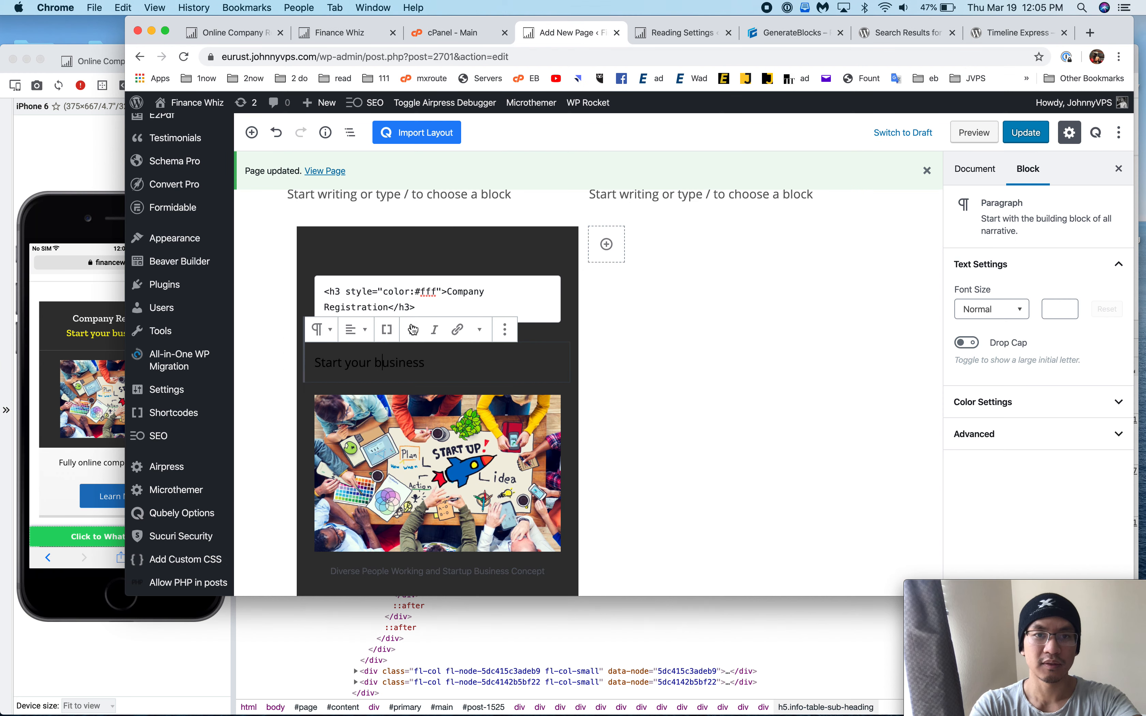
click(607, 335)
click(406, 364)
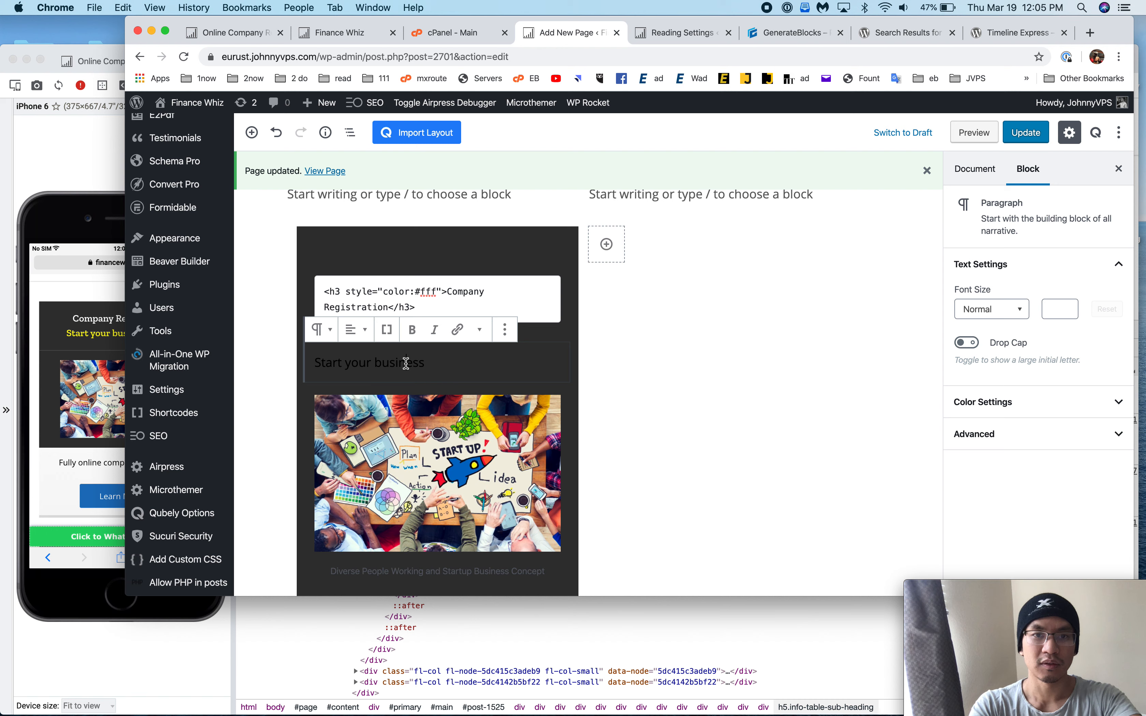
triple_click(404, 362)
click(322, 329)
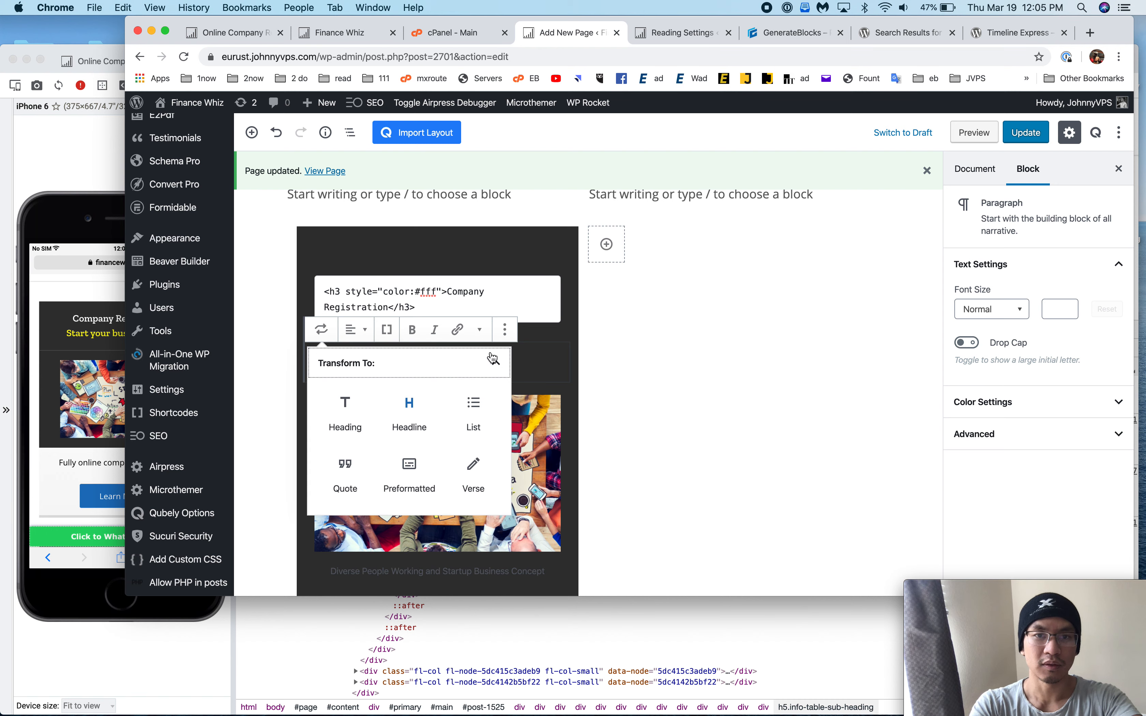
click(505, 330)
click(545, 467)
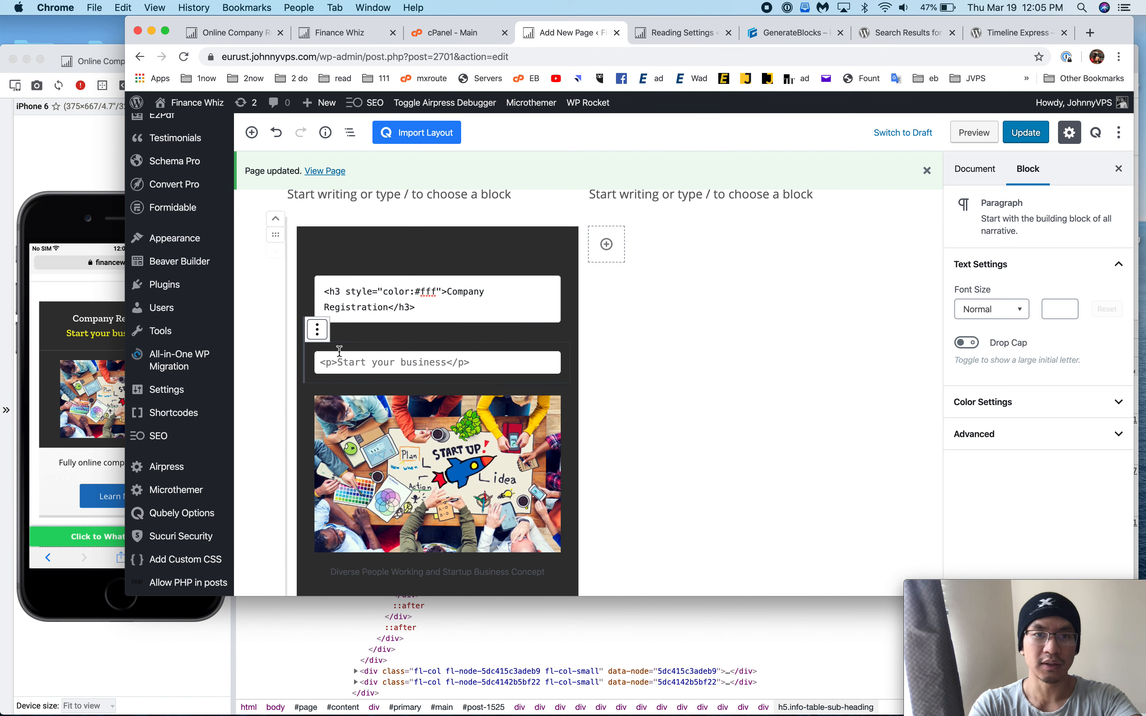
- Change the opening and closing paragraph tags around "Start your business" to h5
click(332, 362)
key(BackSpace)
text(h5)
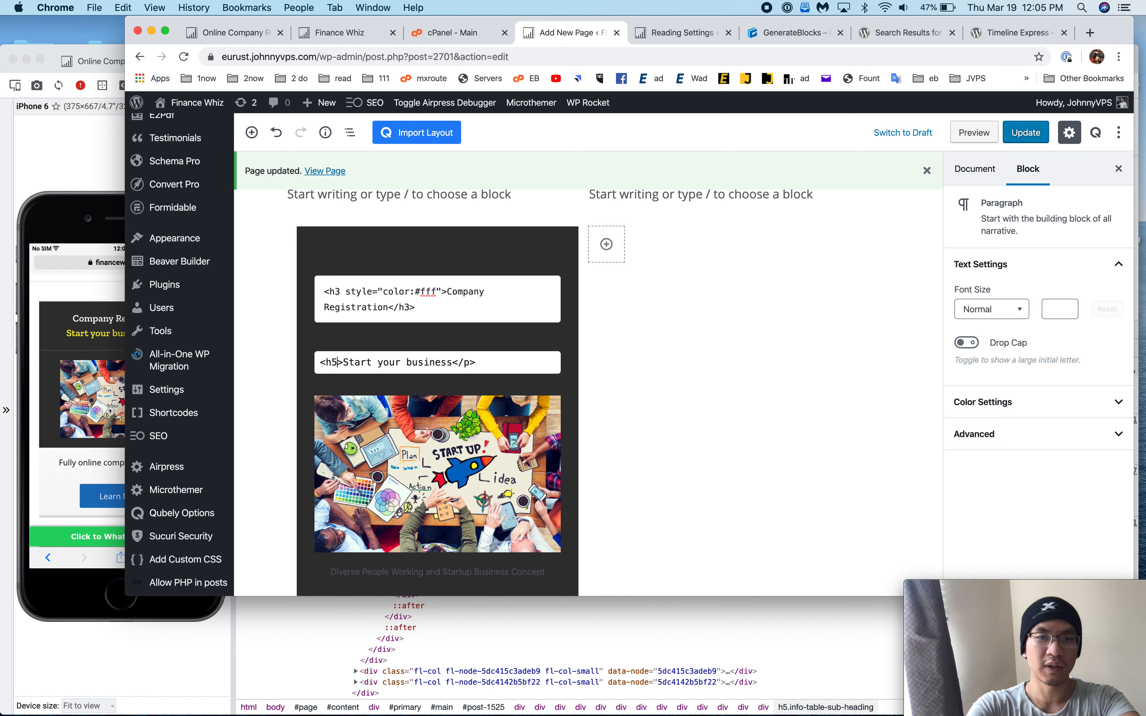
click(469, 362)
key(BackSpace)
text(h5)
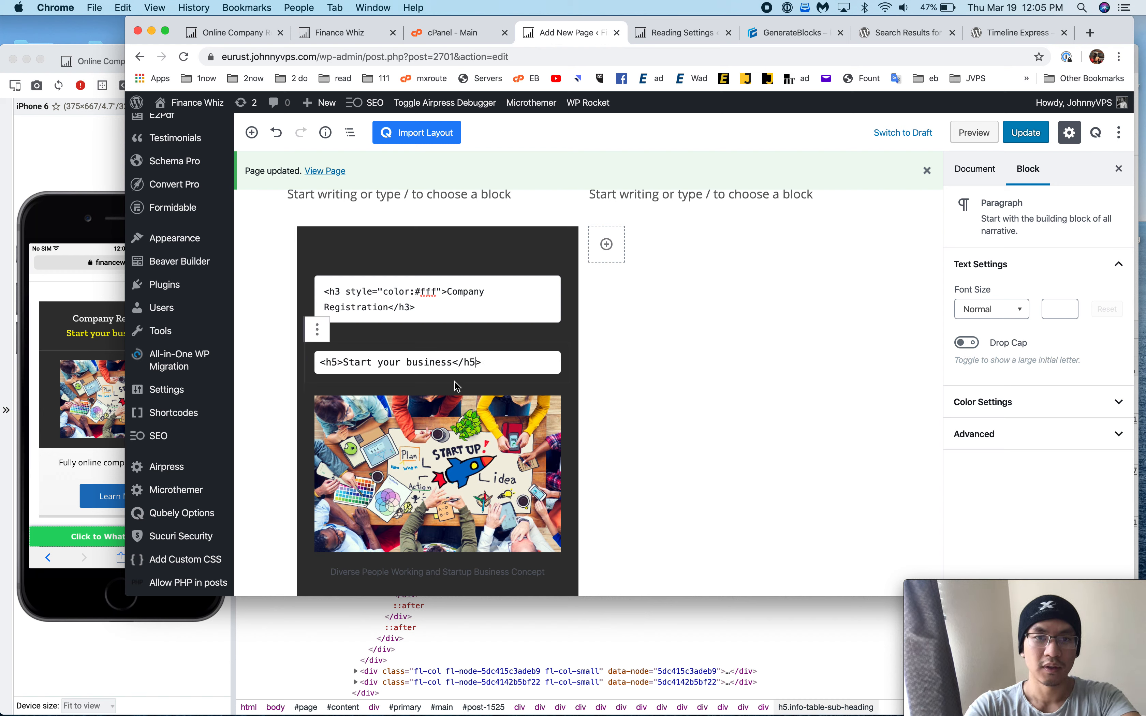
- Add a style with the copied color #f7f300 to the opening h5 tag
click(338, 362)
text(style)
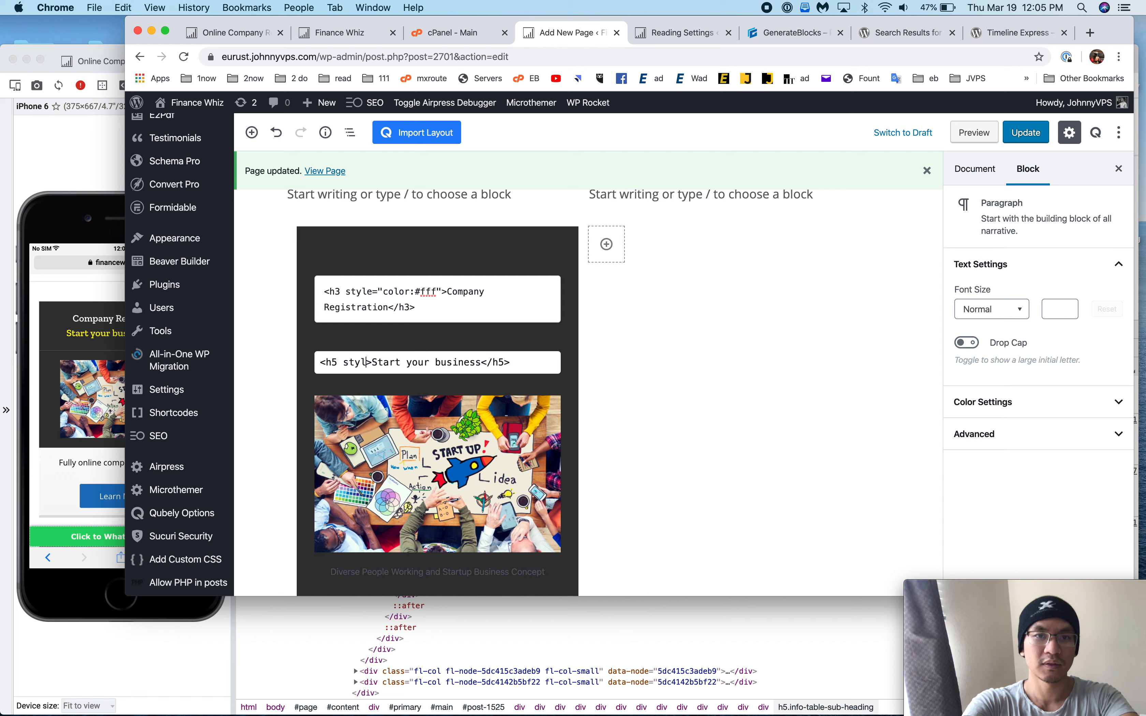
text(")
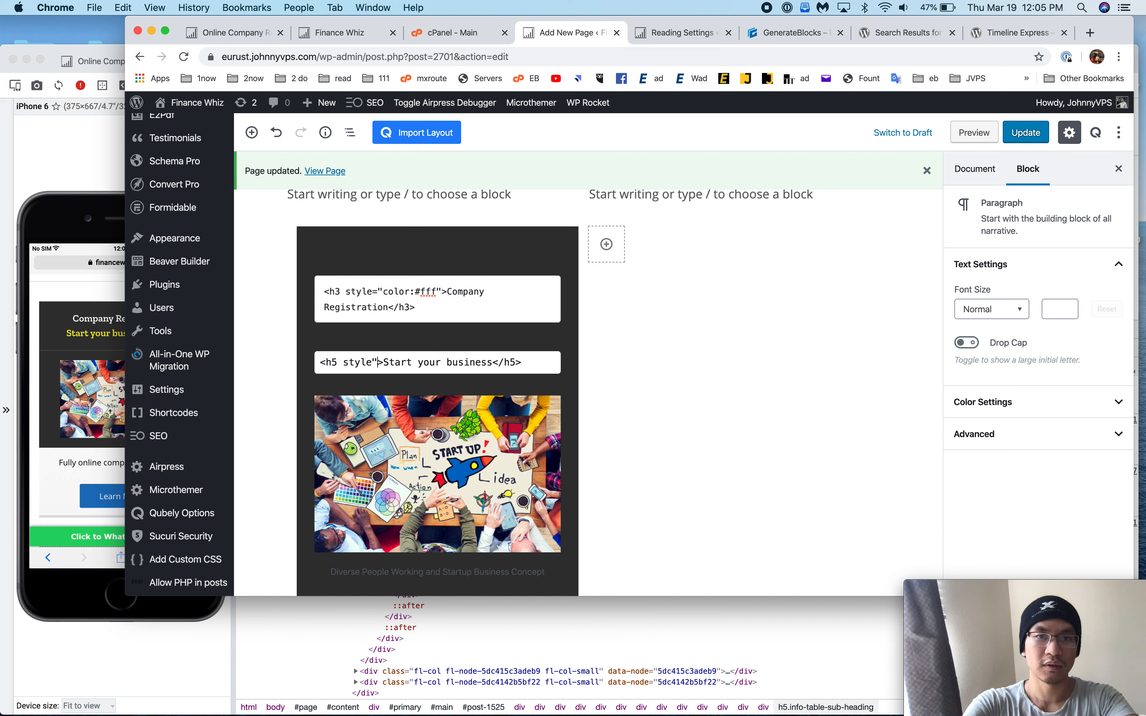
text(color:#)
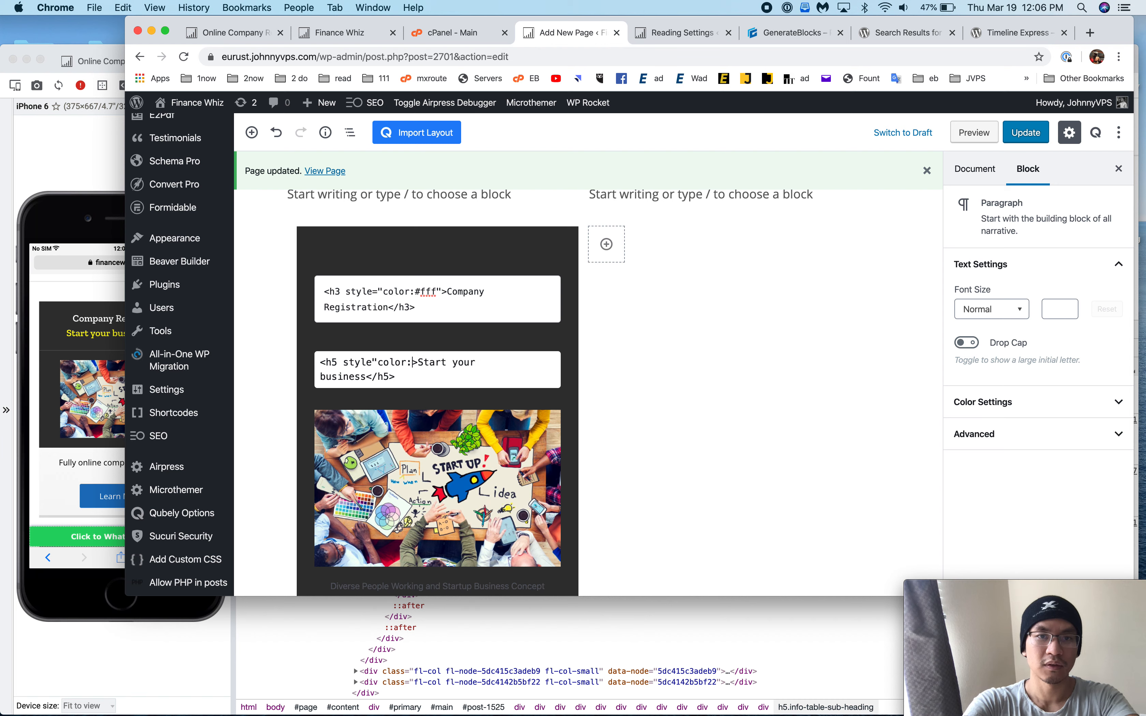
key(super+v)
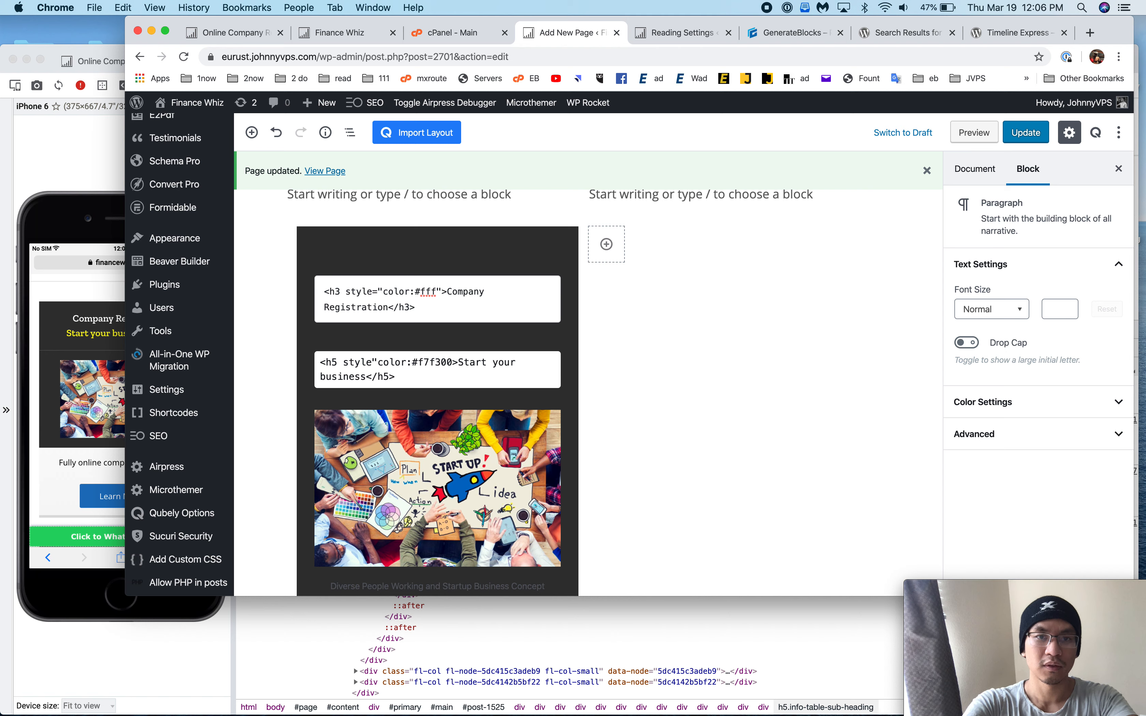
- Convert the invalid subheading block to custom HTML and correct its attribute to style="color:#f7f300;"
click(625, 353)
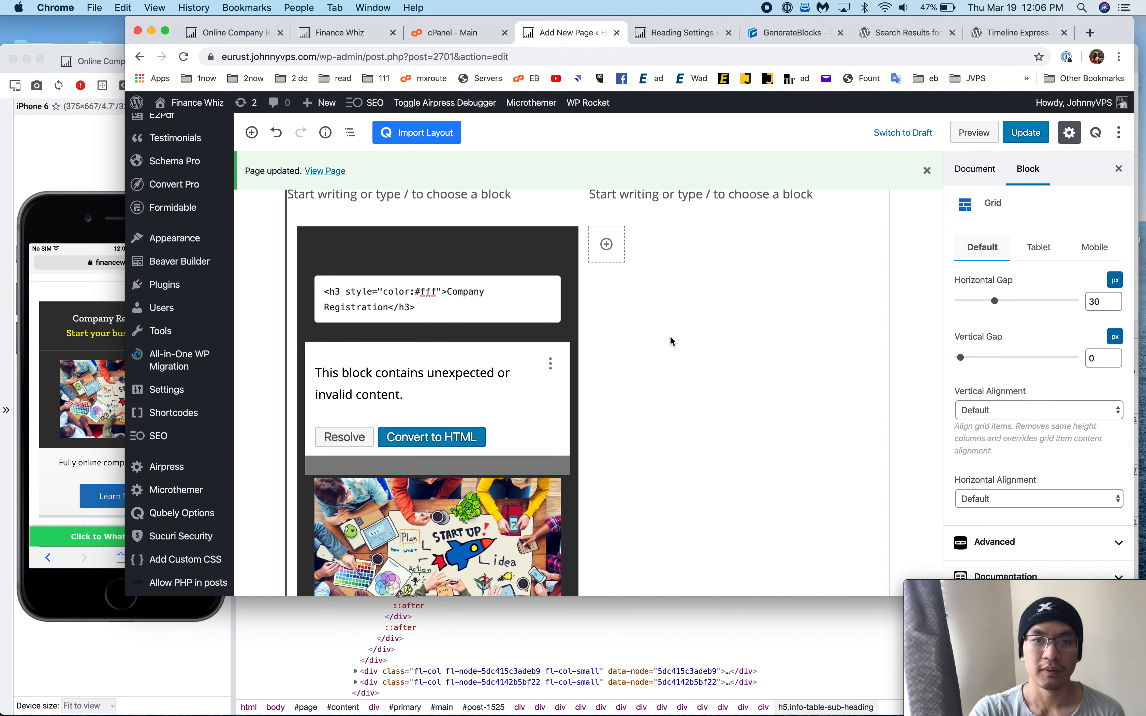
click(447, 437)
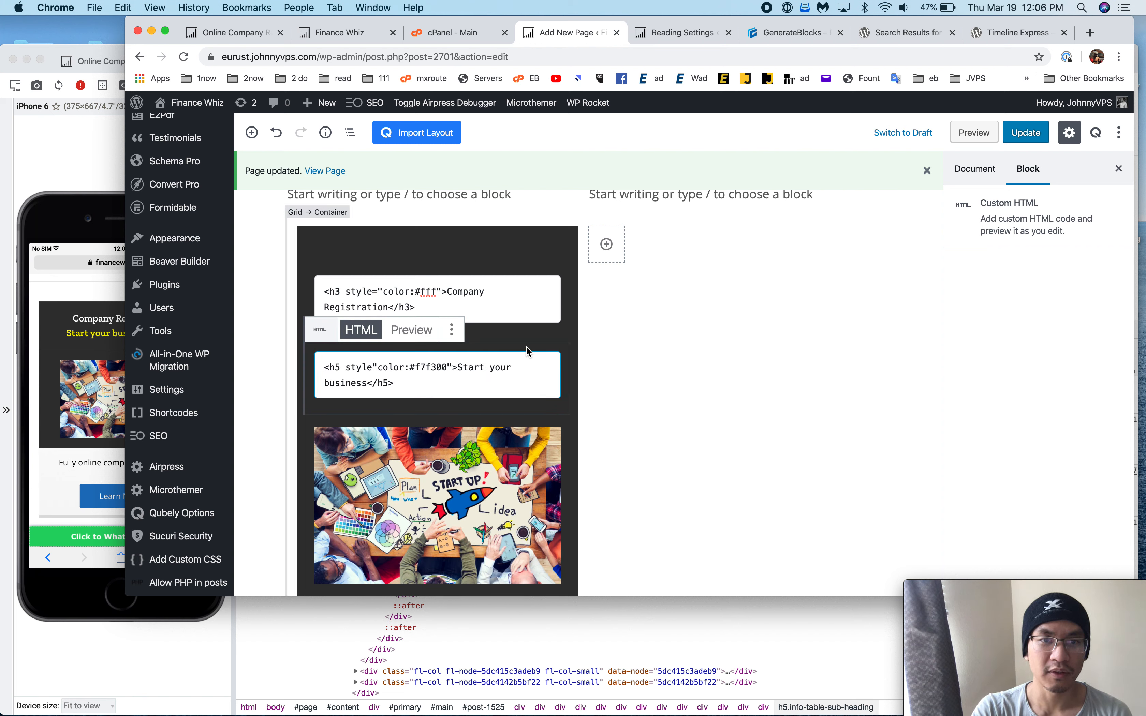
text(;)
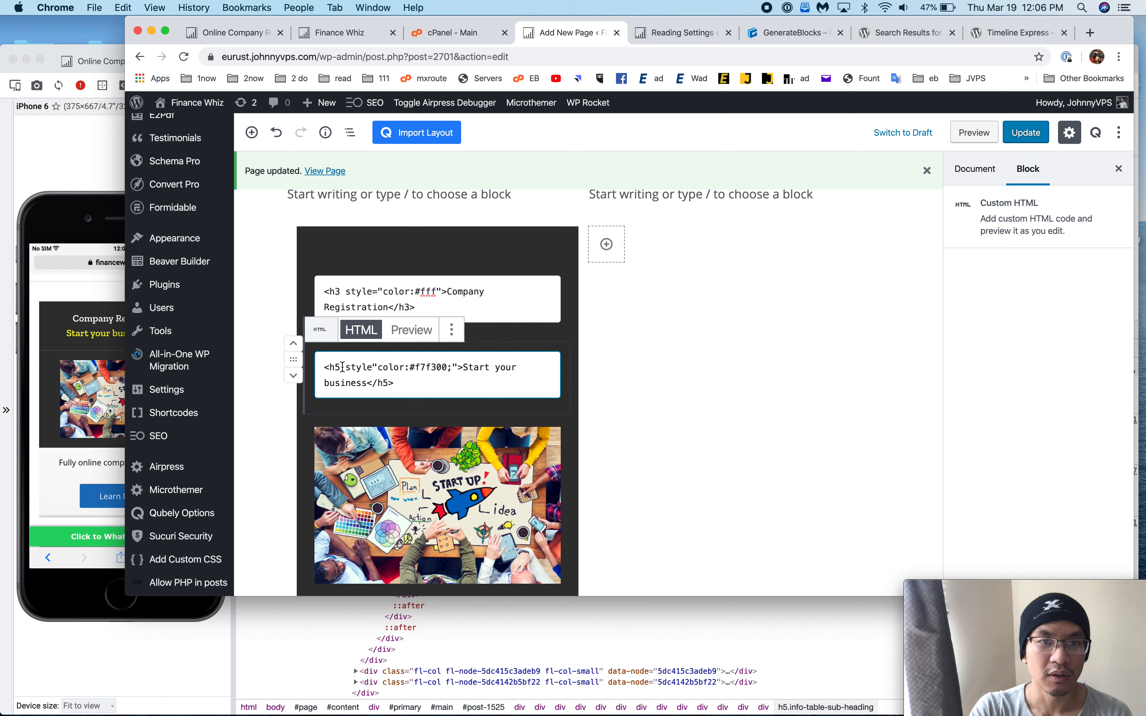
click(371, 364)
text(=)
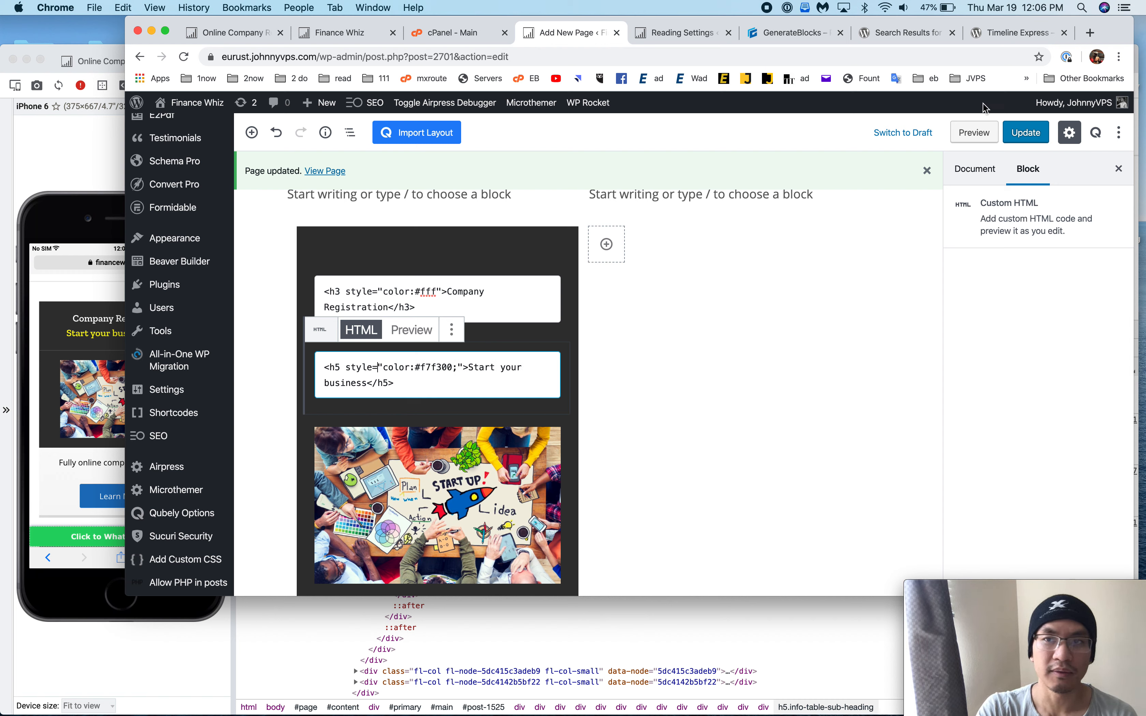
- Update the page, then switch to Blisk and reload the eurust.johnnyvps.com homepage
click(1028, 142)
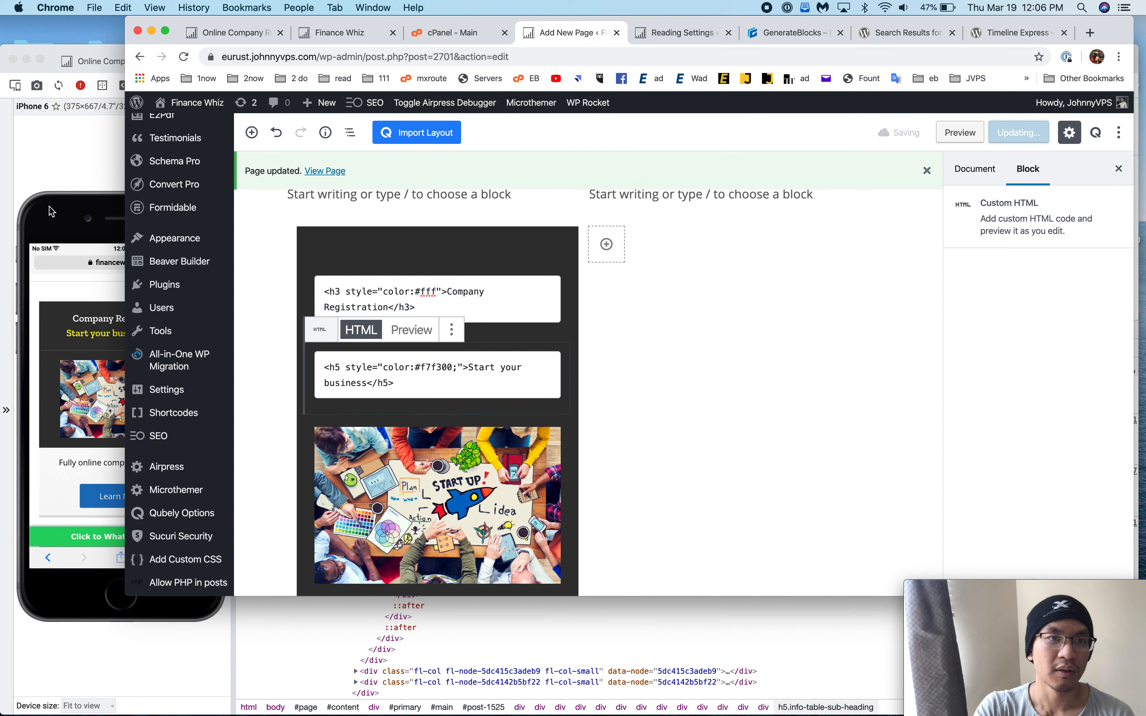
click(63, 180)
key(ctrl+Tab)
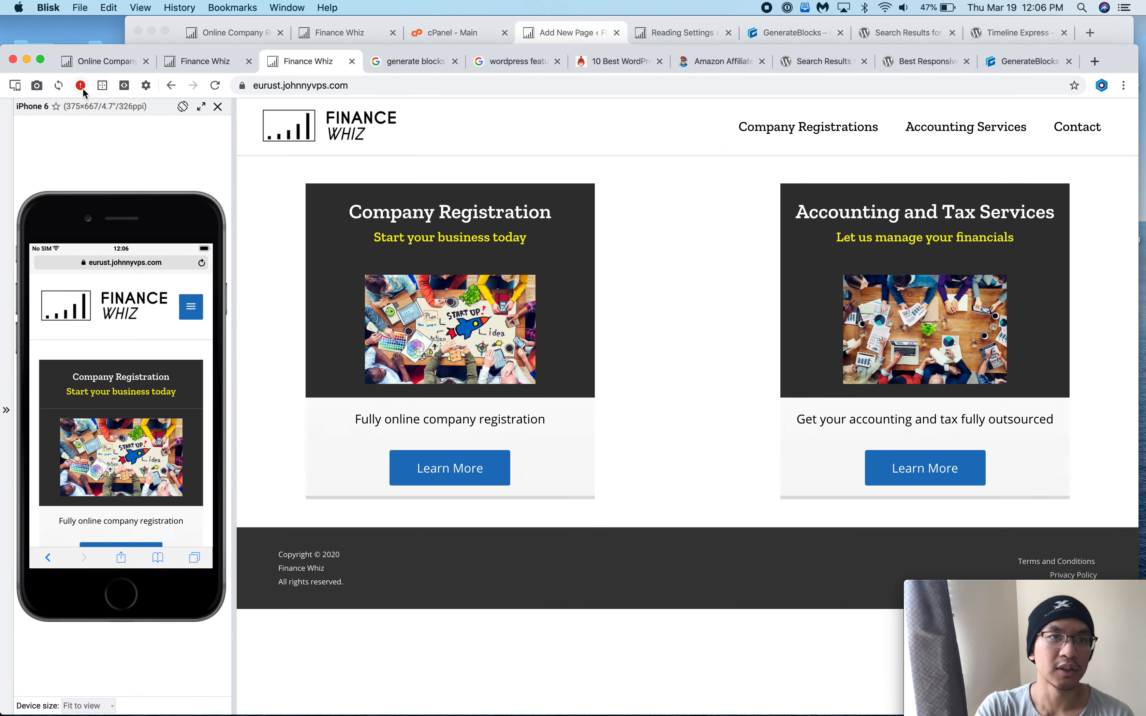
click(218, 88)
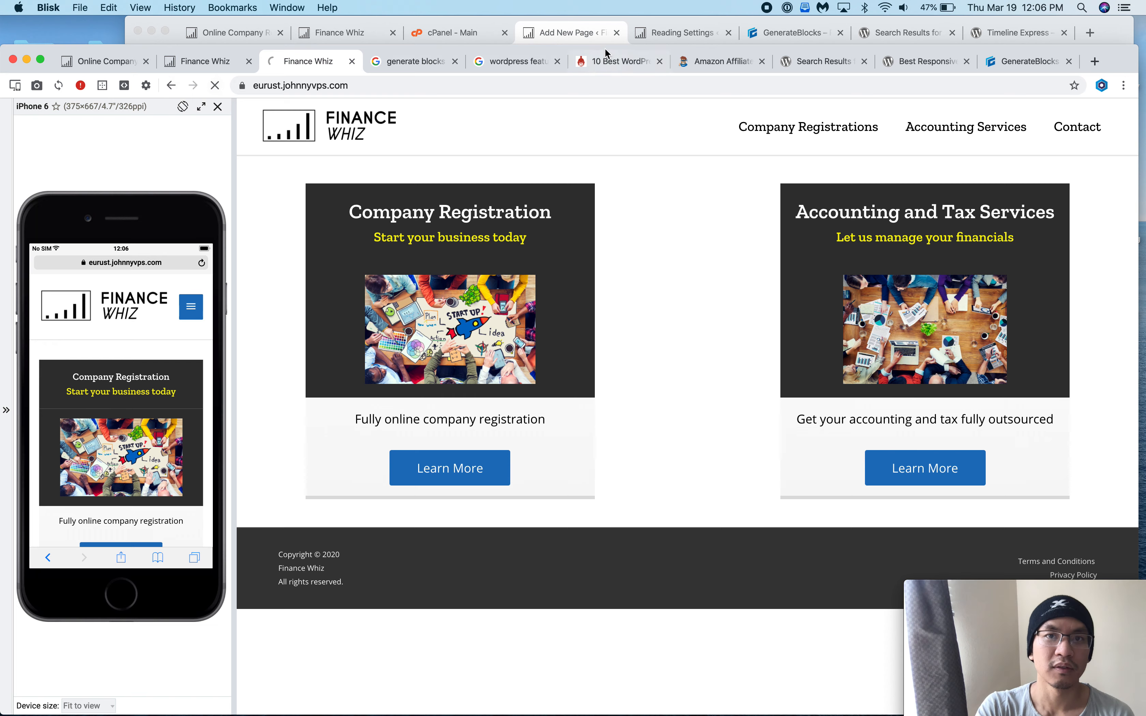
- Return to the editor in Chrome and view the published page in a new tab
click(665, 35)
click(585, 33)
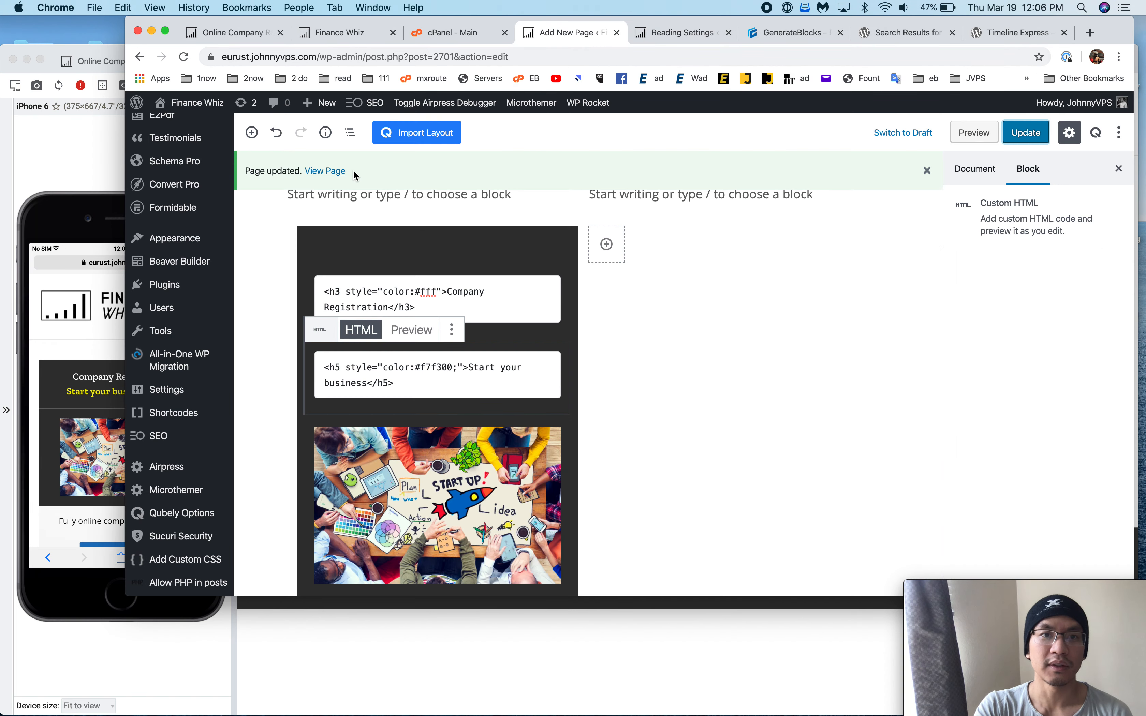
super+click(331, 172)
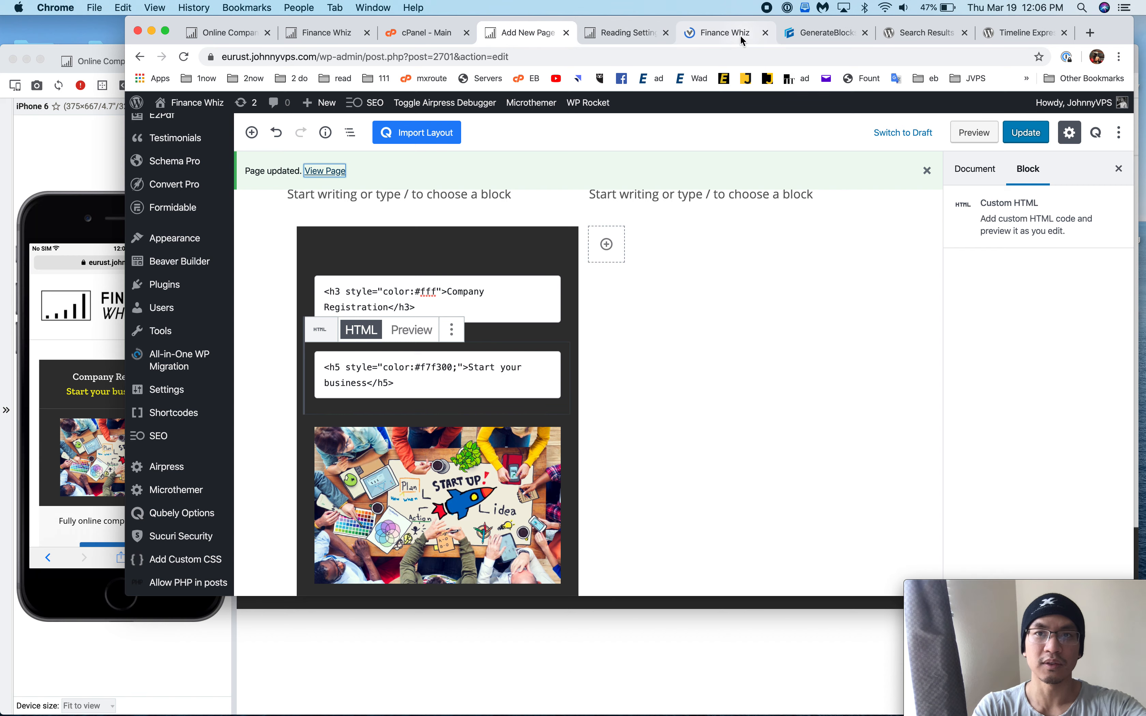
click(741, 35)
click(725, 52)
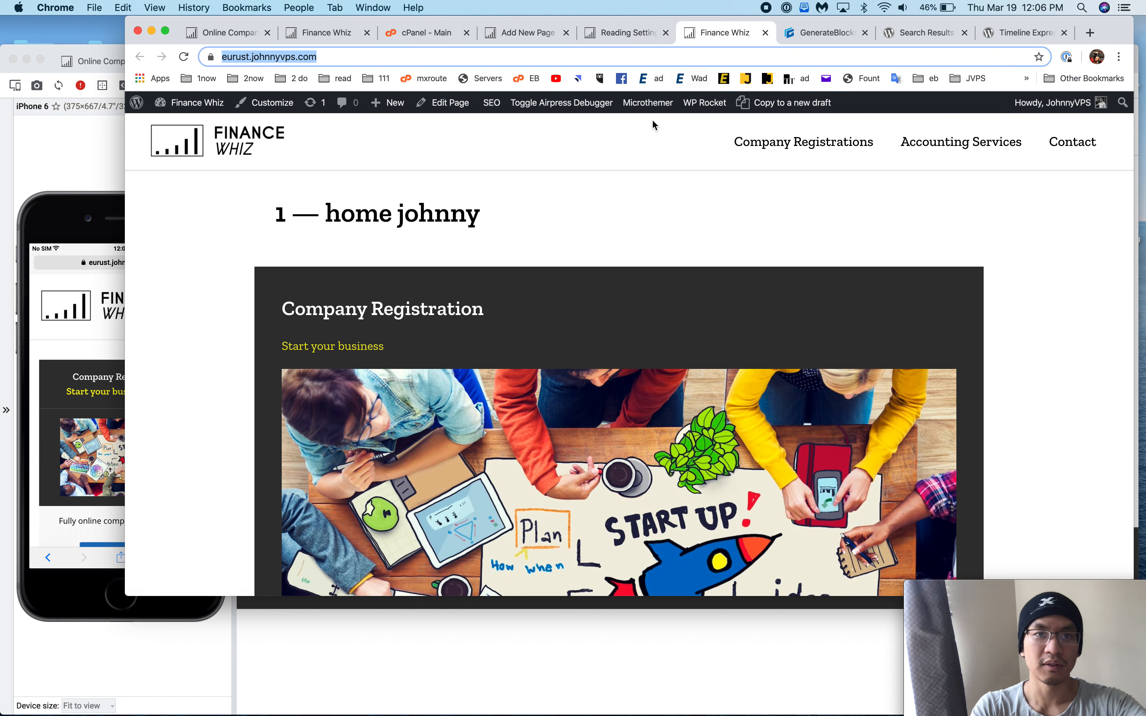
- Purge WP Rocket's OPcache from the published page and switch to Blisk to view the homepage
click(87, 166)
click(722, 33)
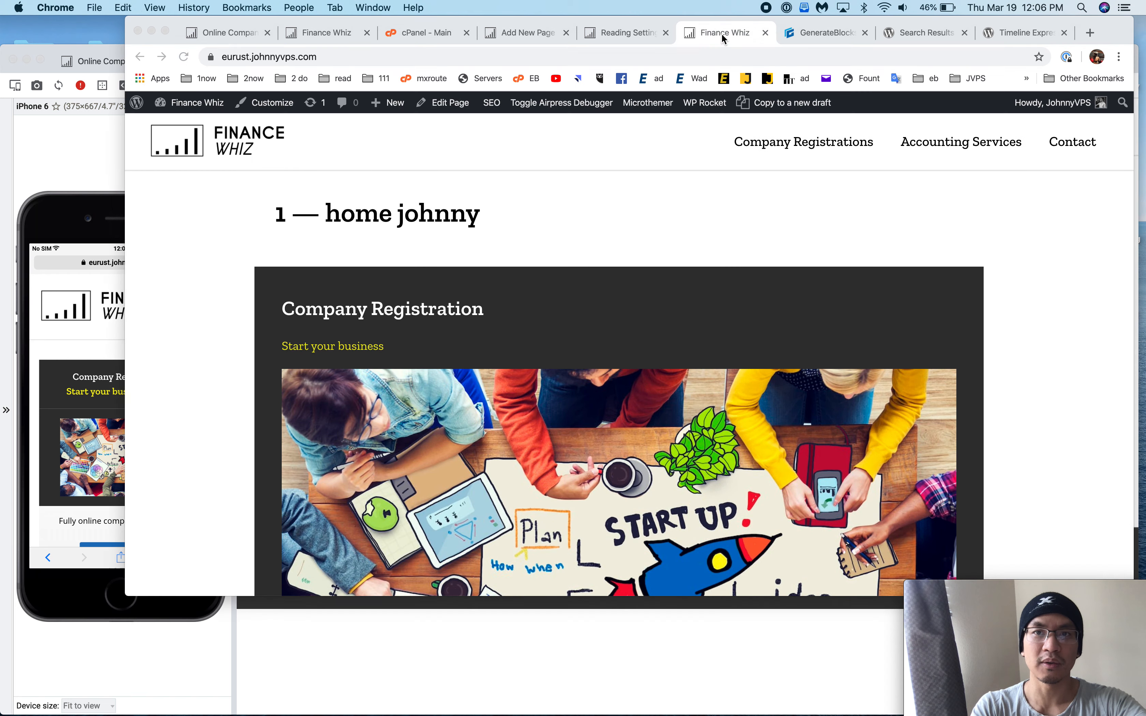
mouse_move(699, 113)
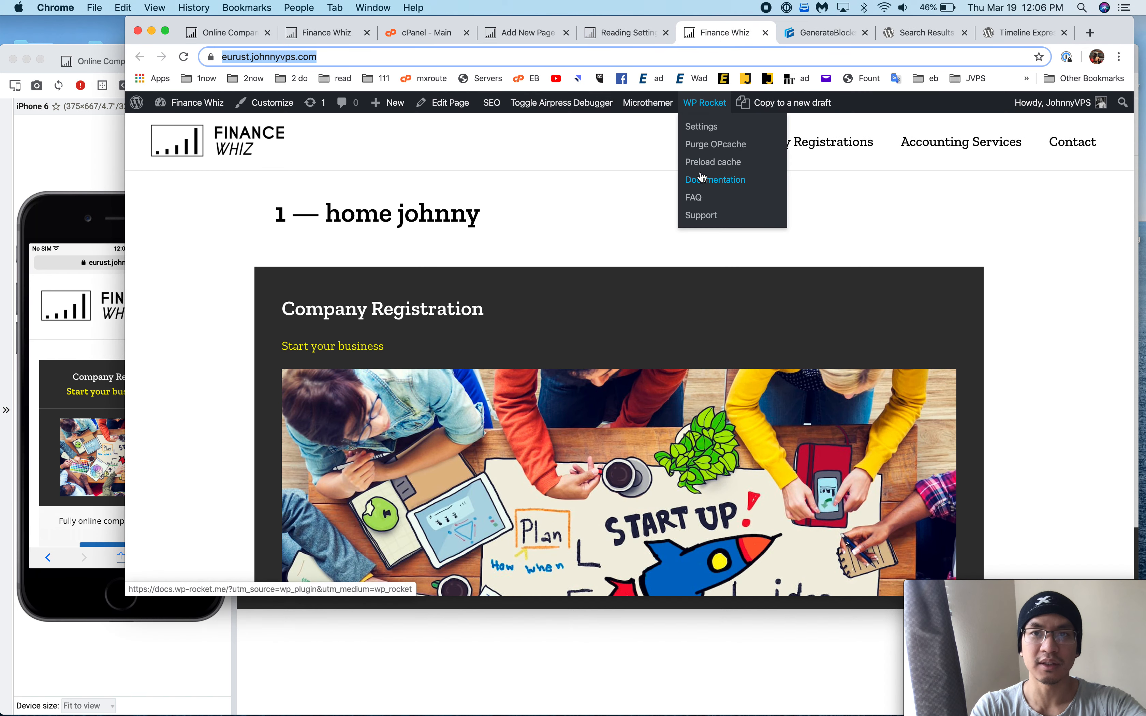
click(711, 145)
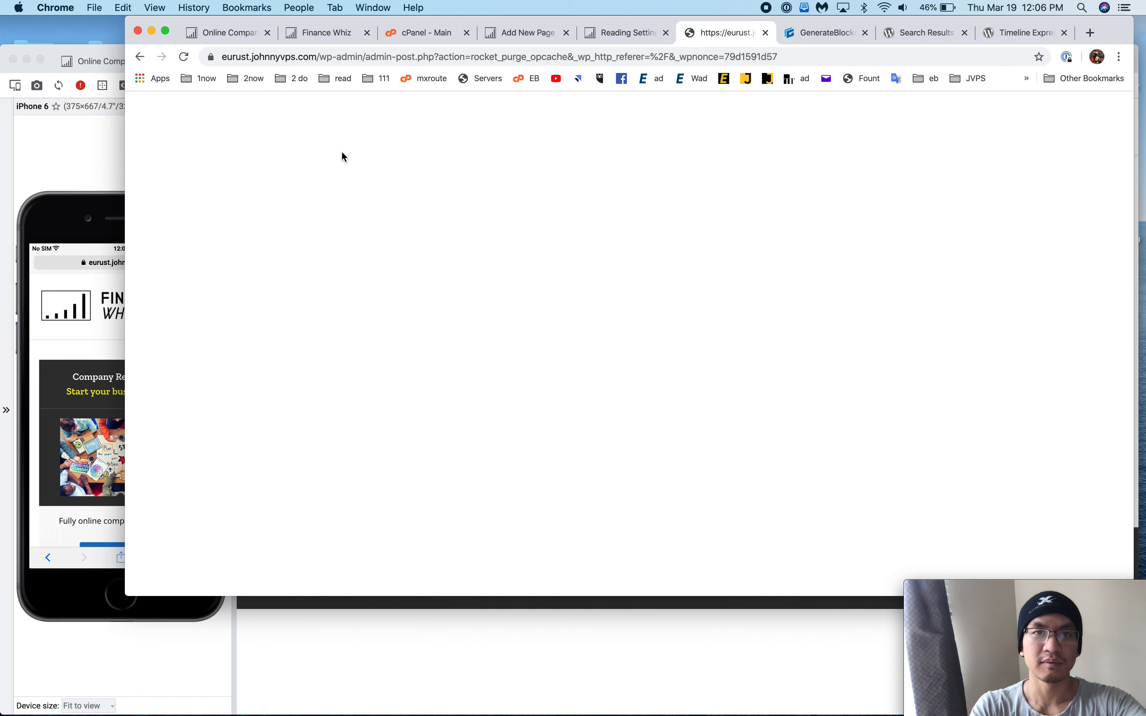
click(69, 162)
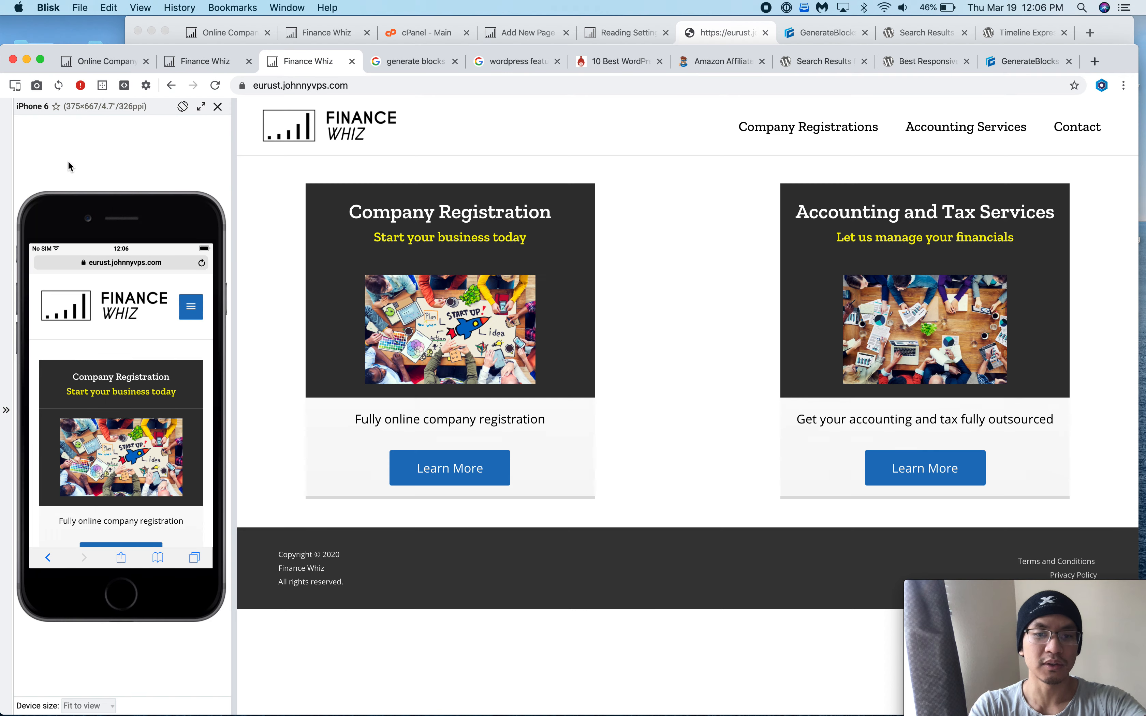
- Switch to Chrome, open the installed plugins list and deactivate WP Rocket, skipping the feedback survey
click(717, 32)
click(633, 40)
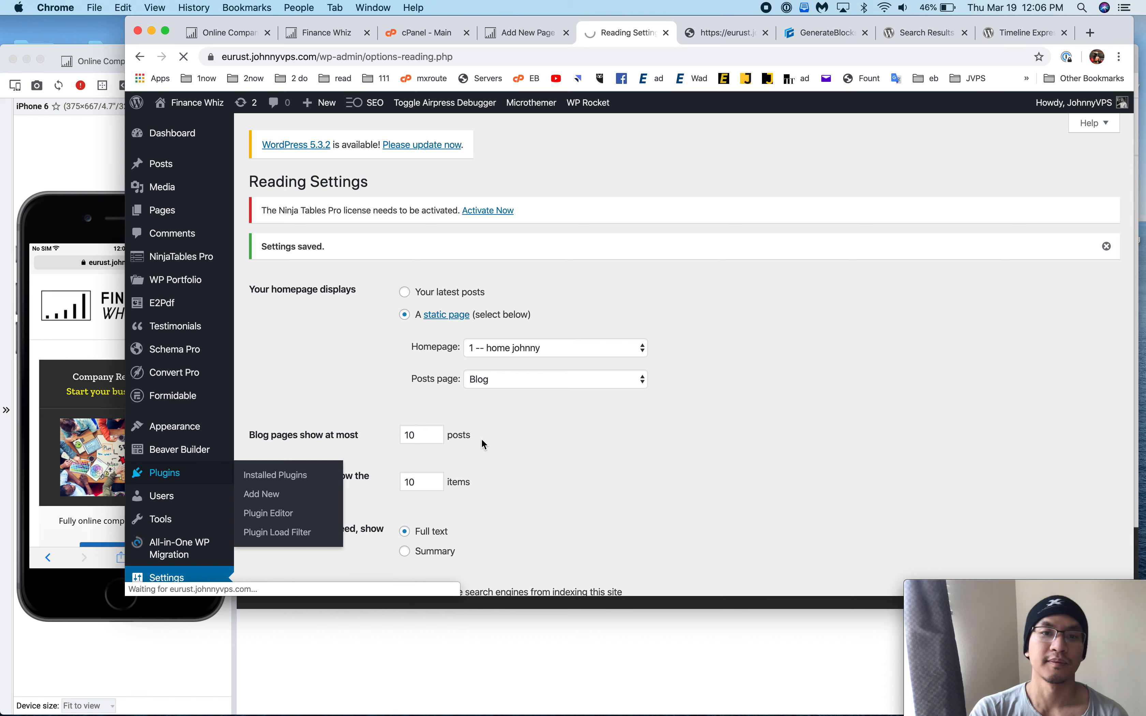
scroll(482, 439, down, 10)
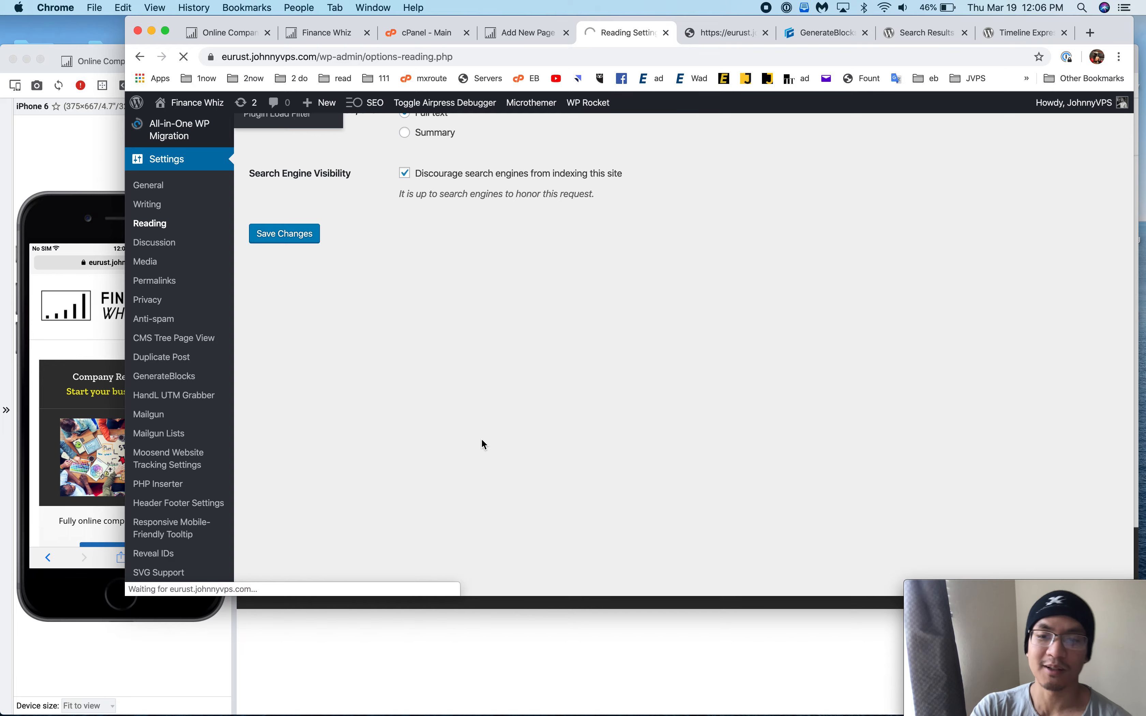
scroll(482, 439, down, 10)
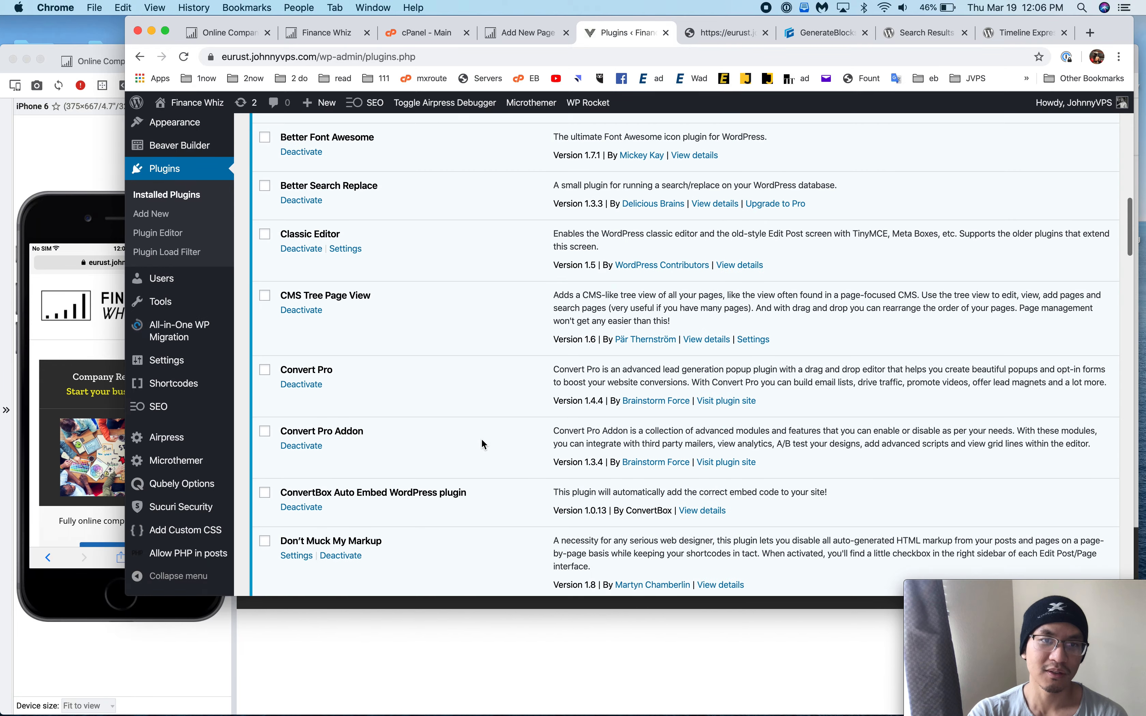
scroll(482, 440, down, 15)
scroll(482, 443, down, 15)
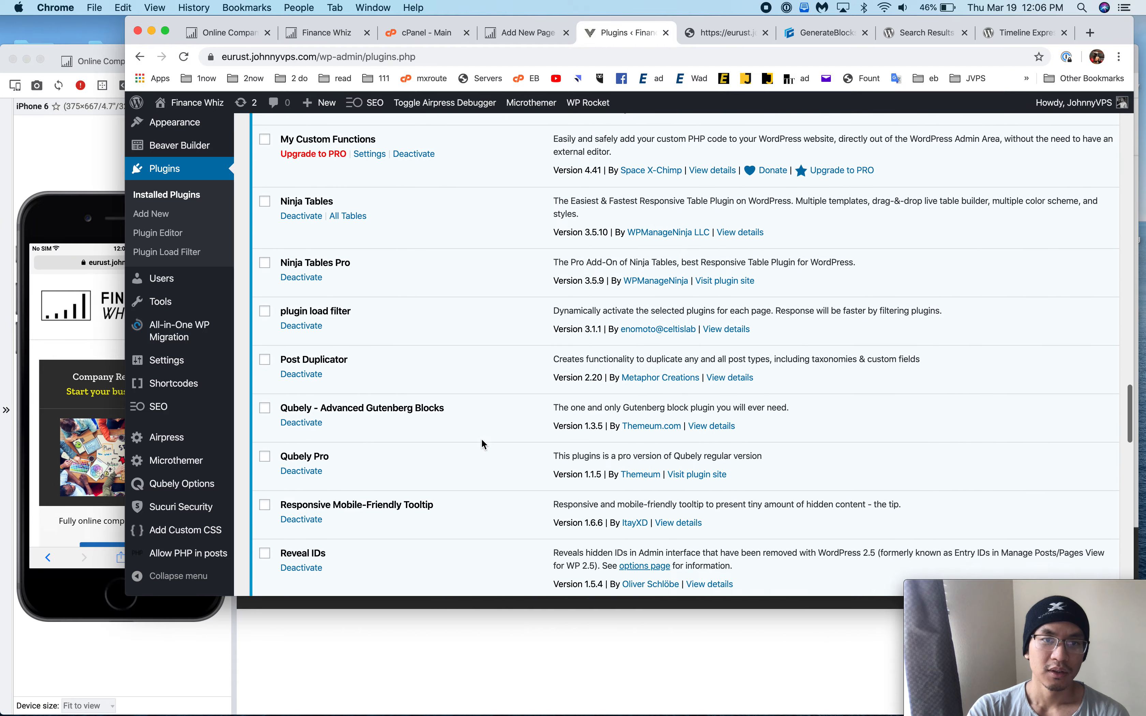
scroll(482, 444, down, 15)
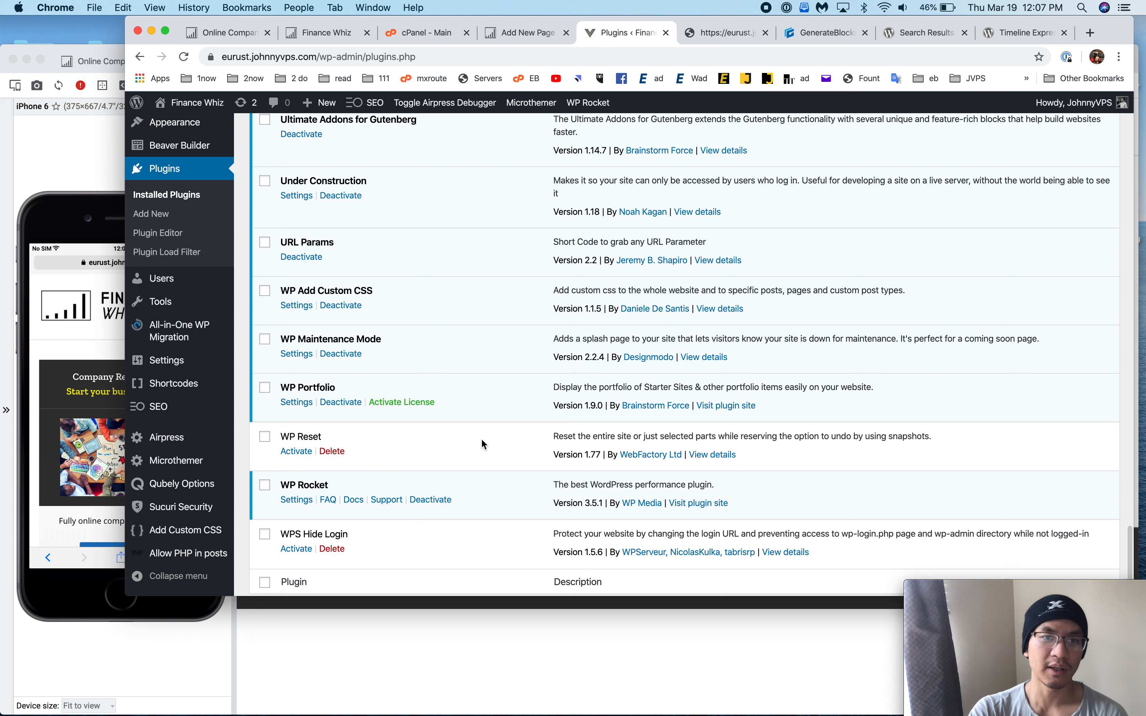
scroll(482, 439, down, 1)
click(438, 489)
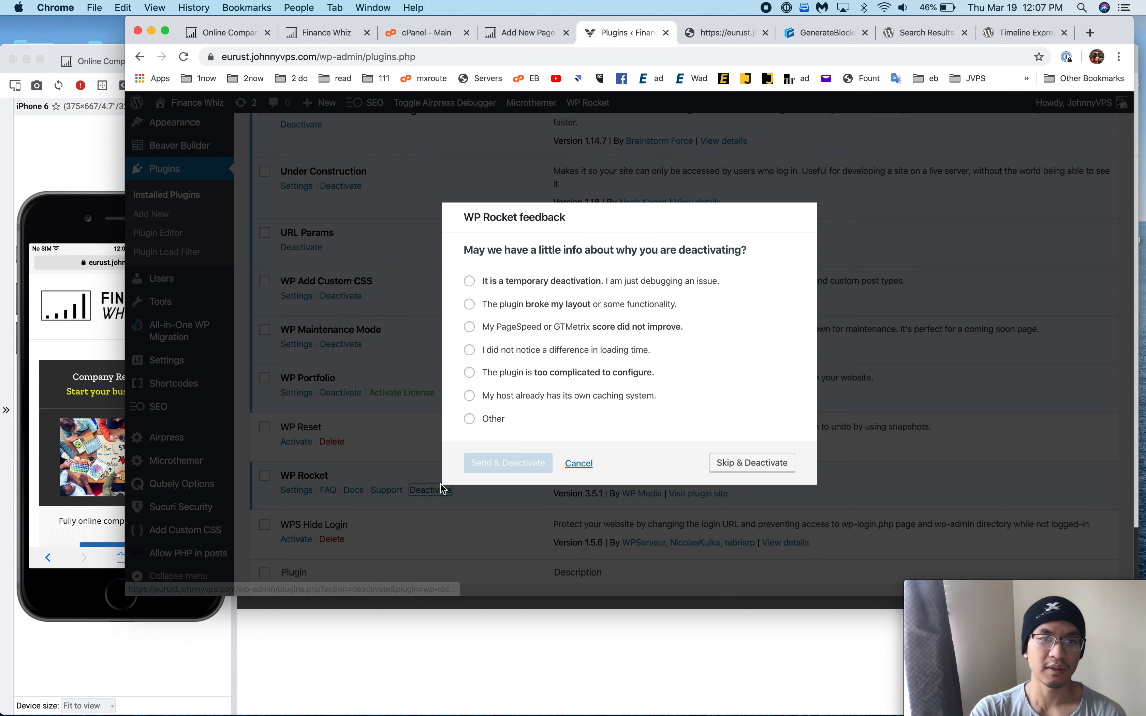
click(754, 463)
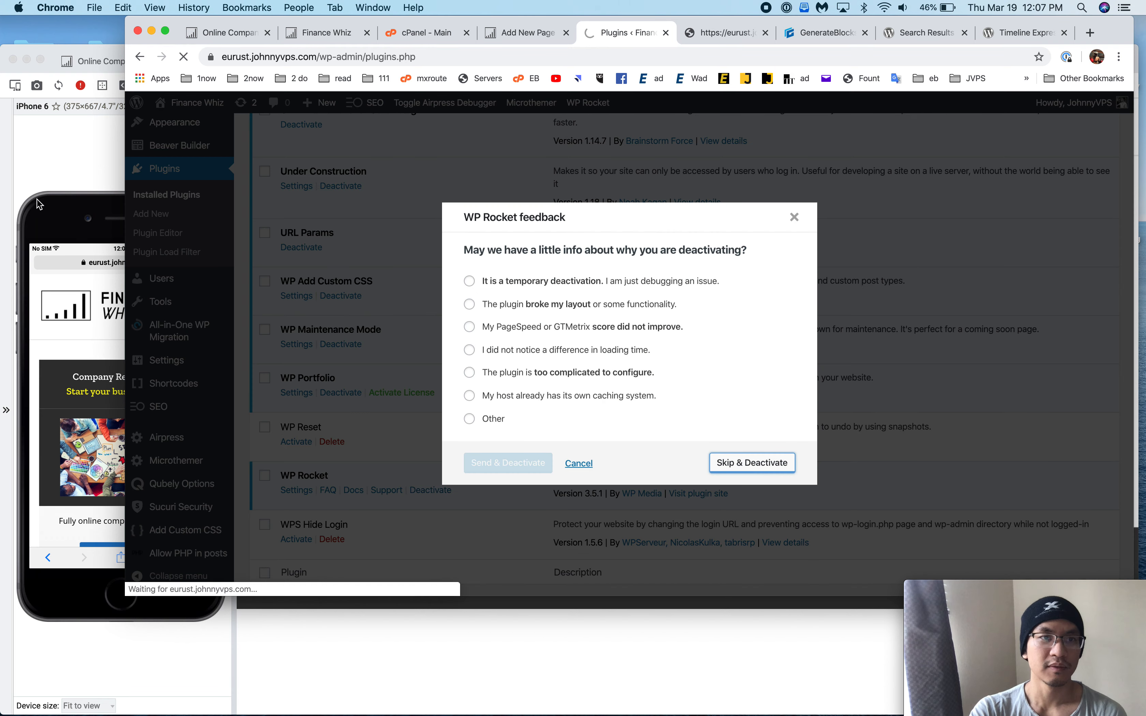
- Check the homepage in Blisk, then return to Chrome and close the tab with the published eurust.johnnyvps.com page
click(35, 178)
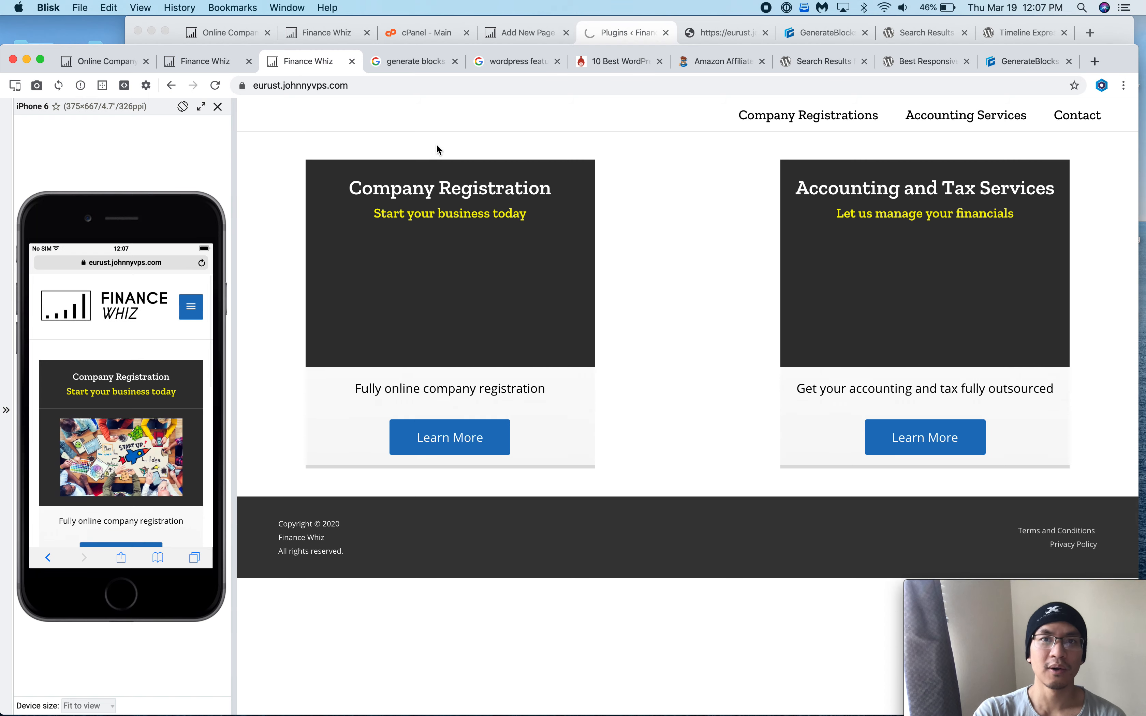
click(618, 34)
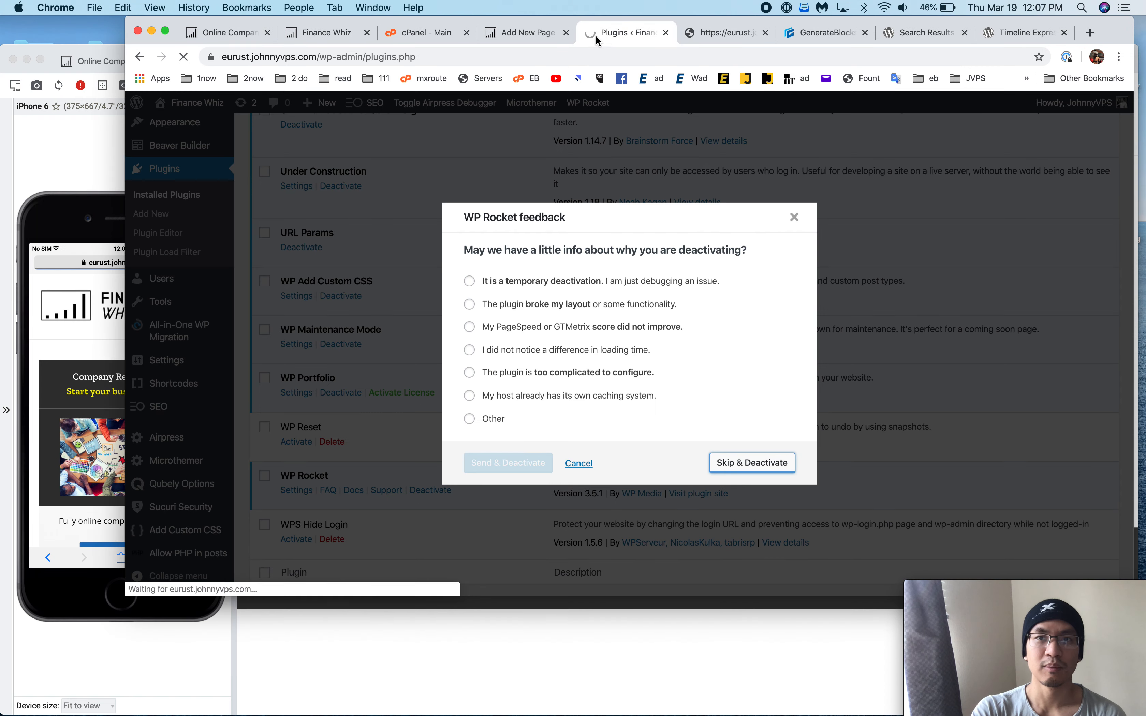
click(531, 40)
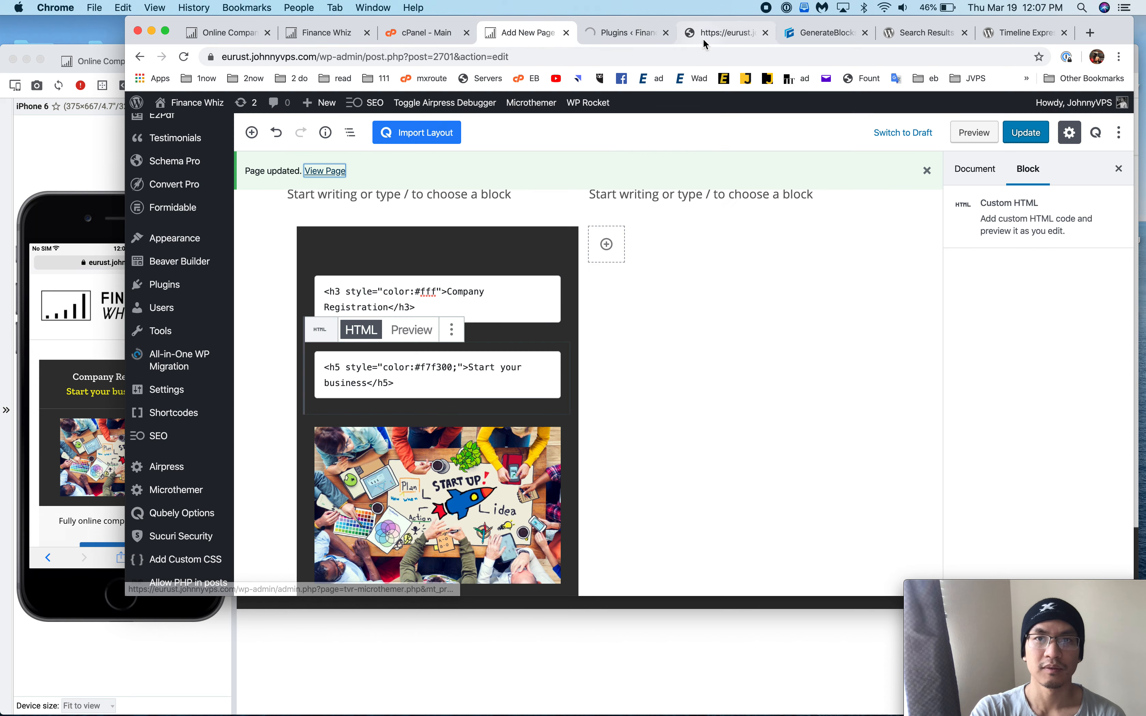
drag(704, 38, 622, 38)
click(668, 33)
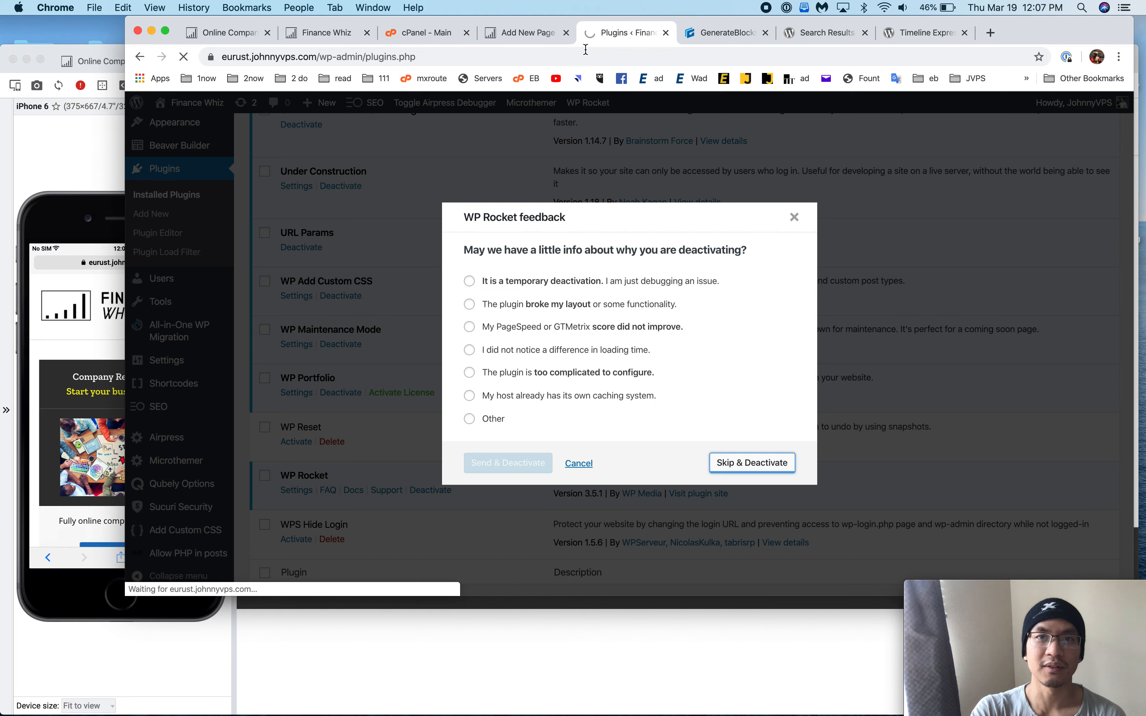
click(524, 35)
click(635, 33)
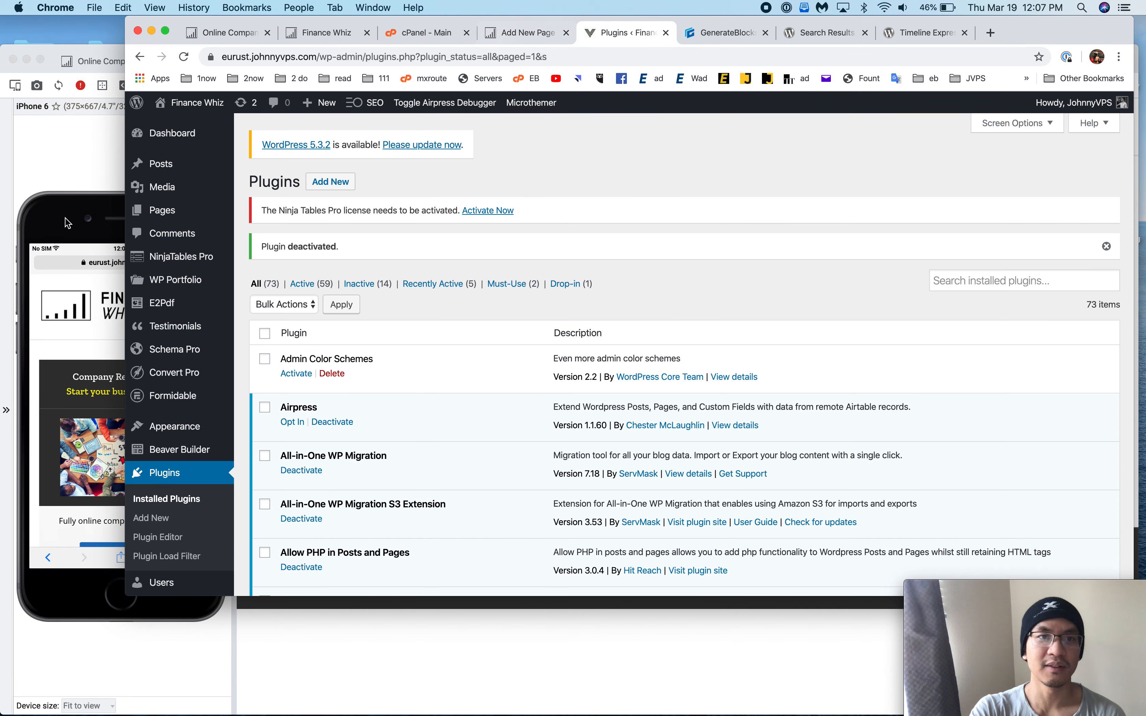
- Switch to Blisk, reload the eurust.johnnyvps.com homepage and examine its layout in the desktop and phone views
click(73, 174)
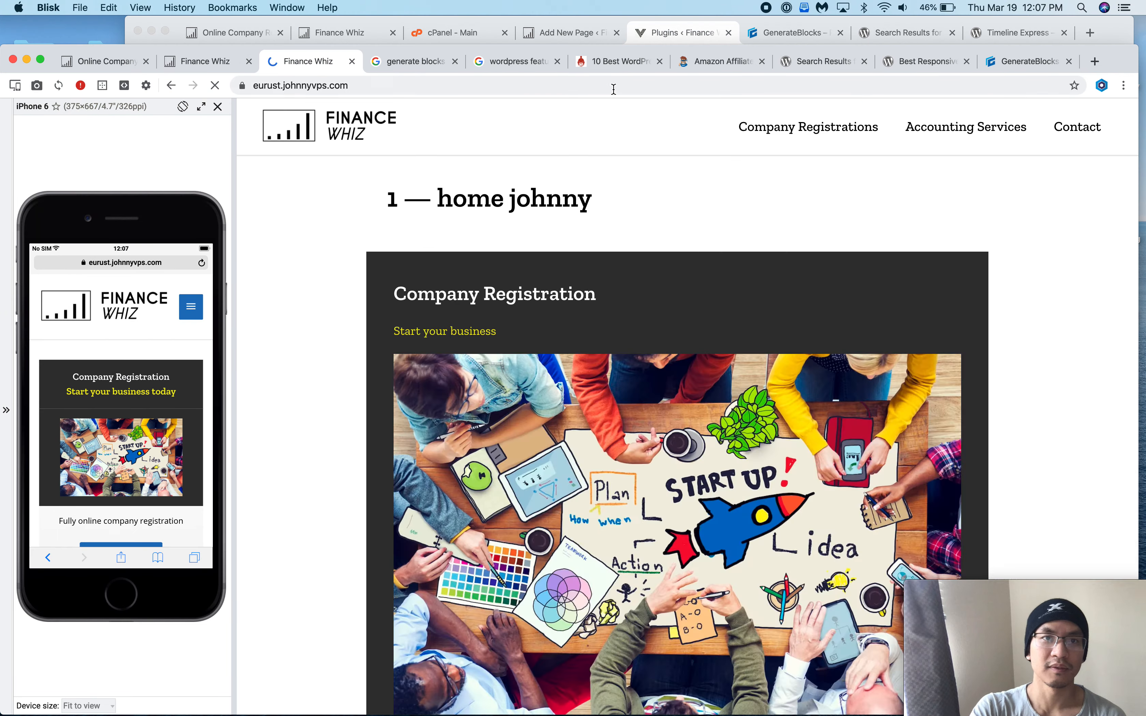
scroll(399, 442, down, 5)
scroll(398, 443, up, 4)
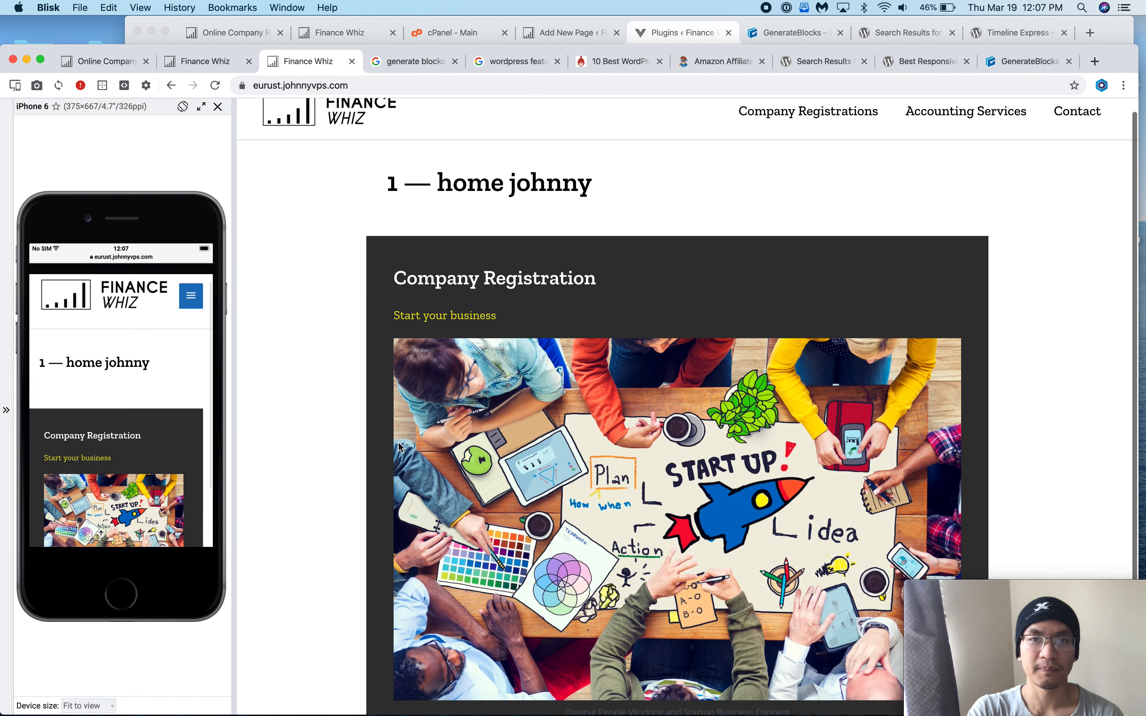
scroll(518, 342, down, 4)
scroll(518, 345, up, 2)
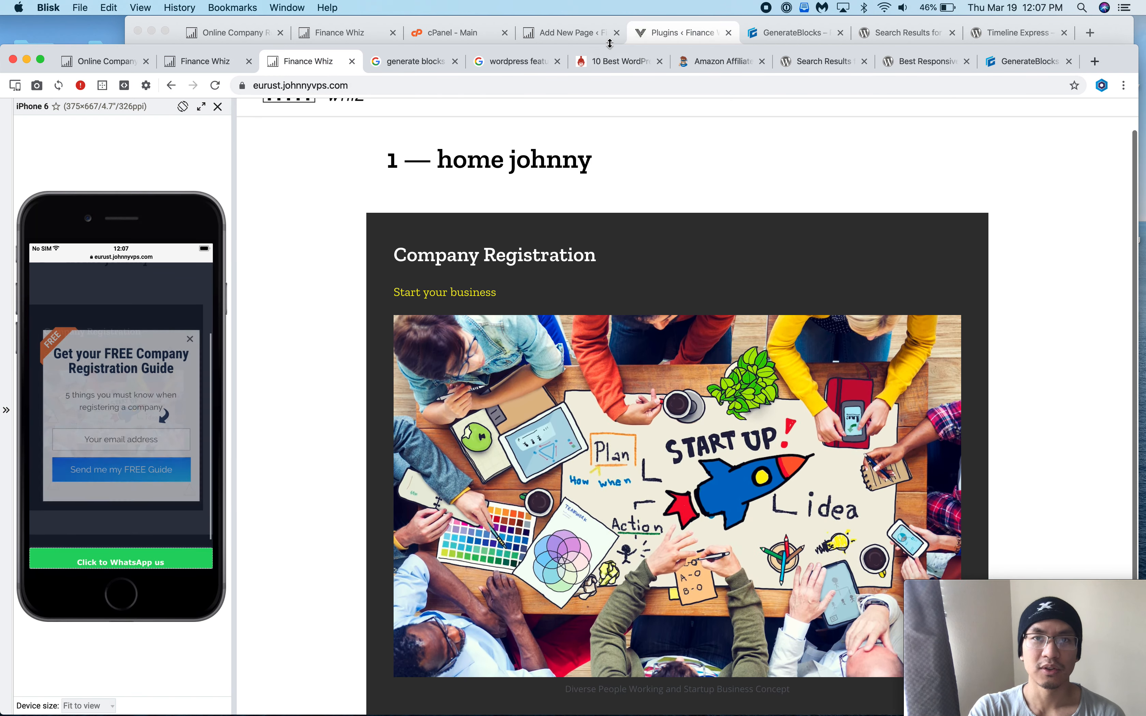
- Return to the page editor in Chrome and select the startup image block below the subheading
click(564, 34)
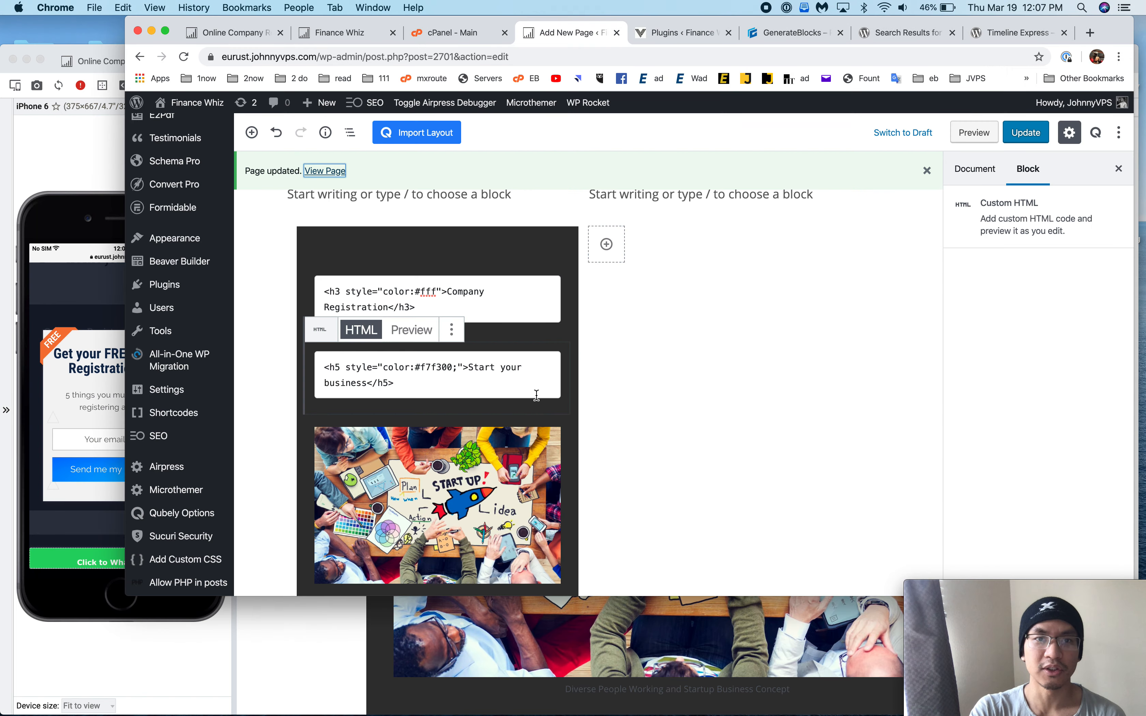
click(501, 471)
scroll(501, 472, down, 5)
scroll(844, 353, up, 2)
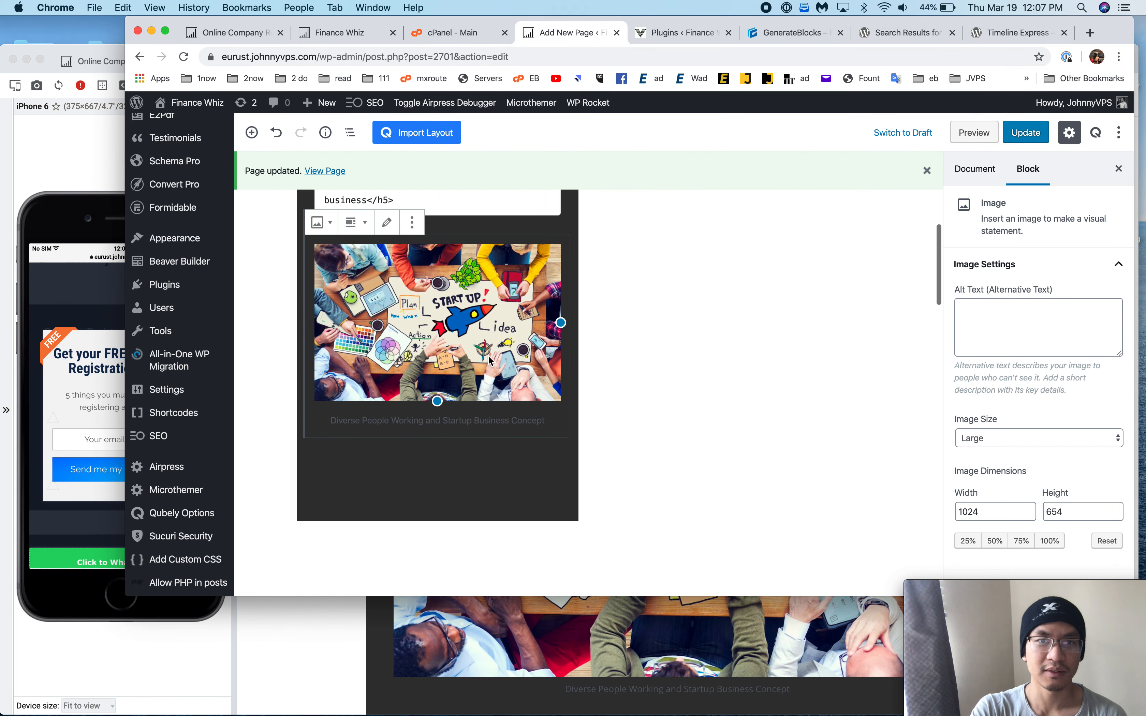
- Switch to Blisk and inspect the Company Registration image on financewhiz.co.za for its styles and dimensions
click(10, 130)
click(229, 64)
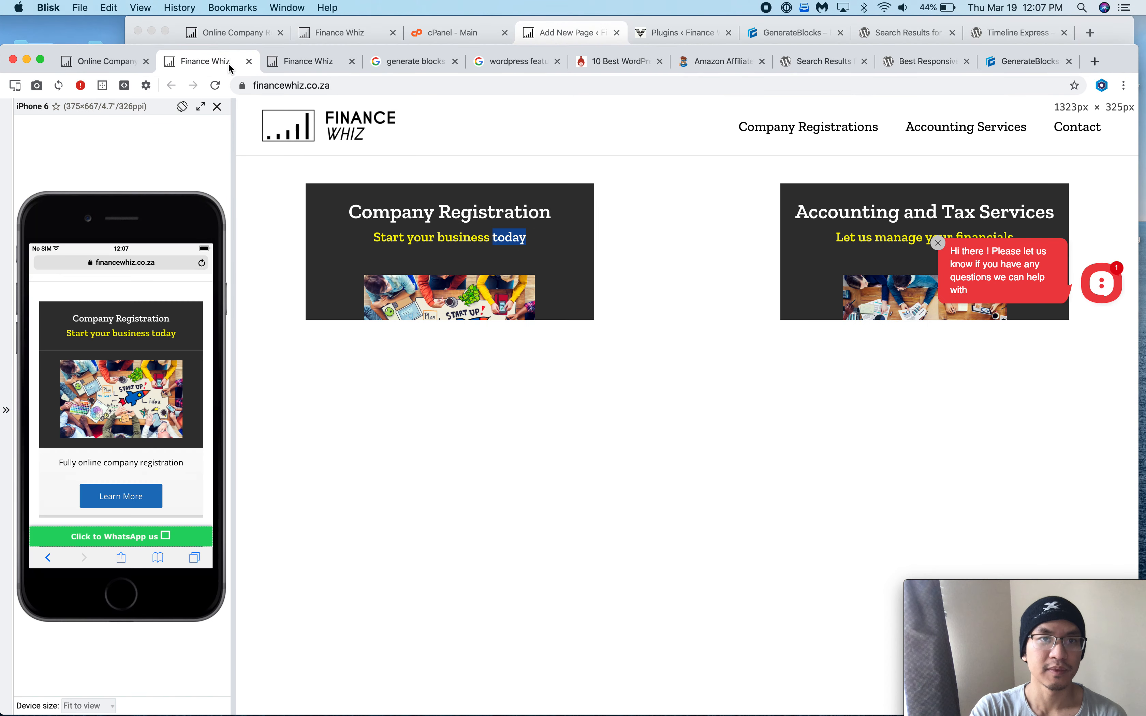
scroll(501, 235, down, 3)
right_click(501, 235)
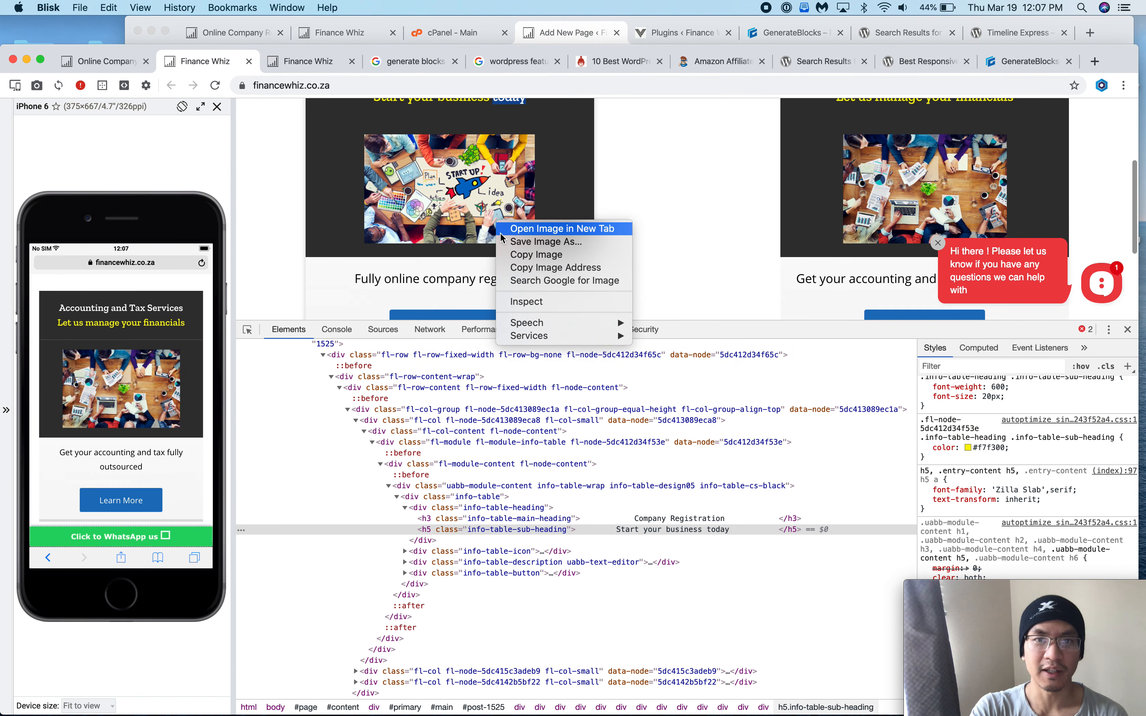
click(526, 302)
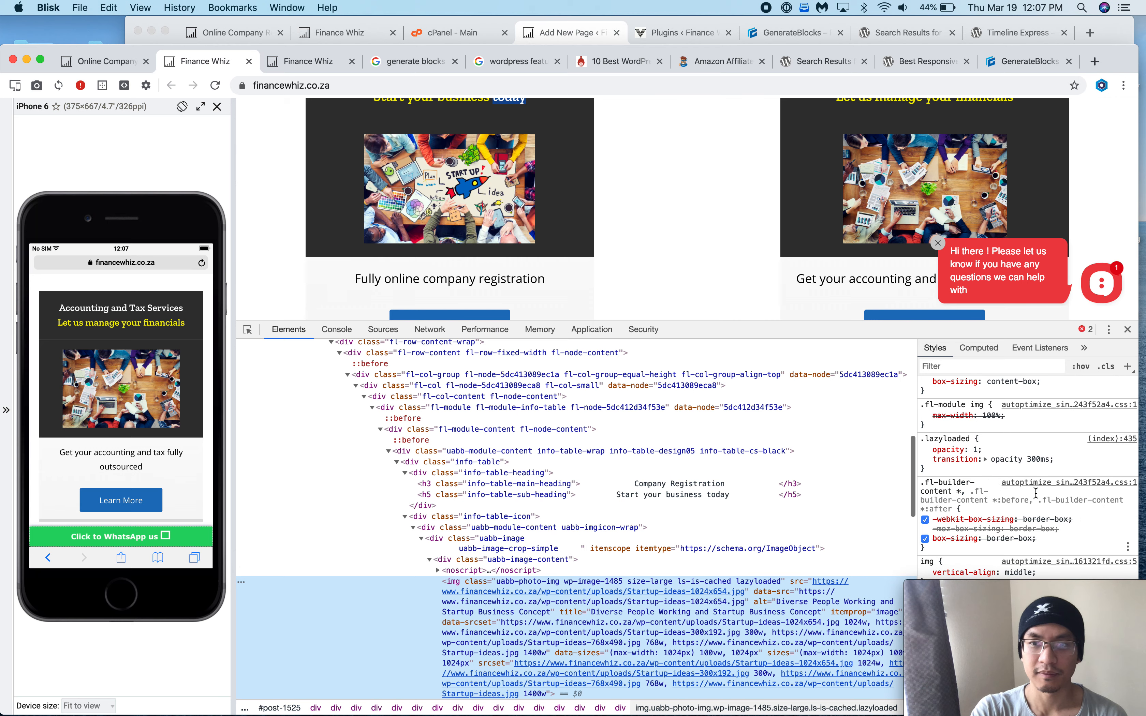
scroll(1036, 493, down, 10)
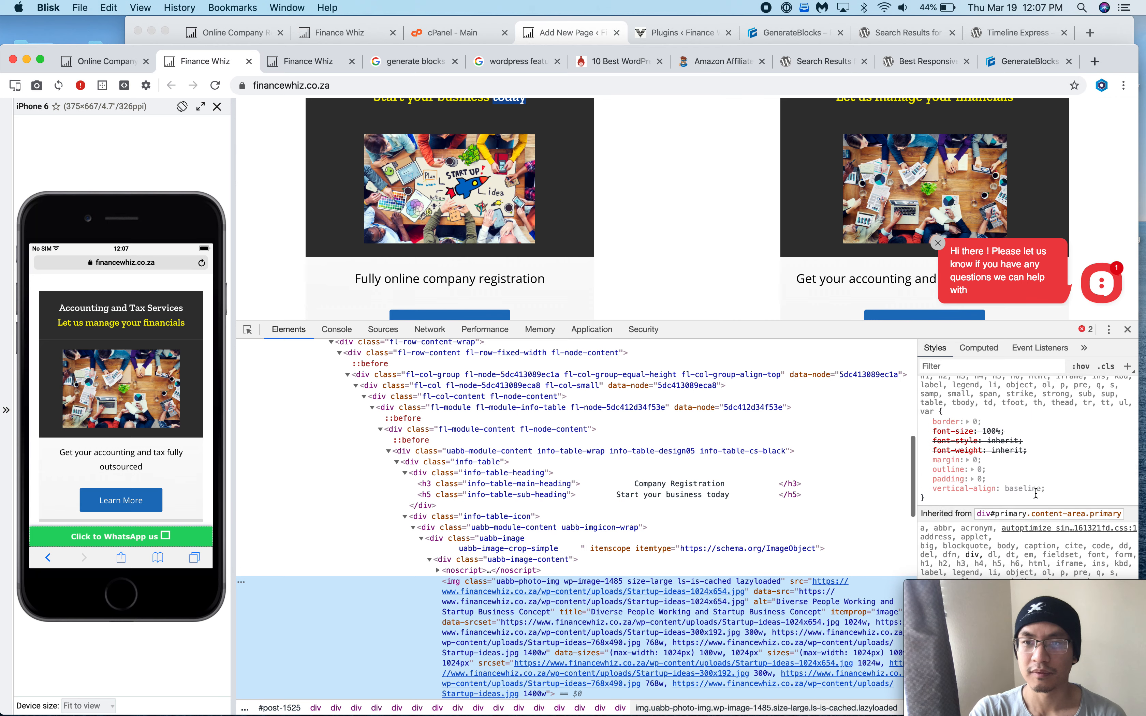
scroll(1035, 494, down, 8)
mouse_move(724, 596)
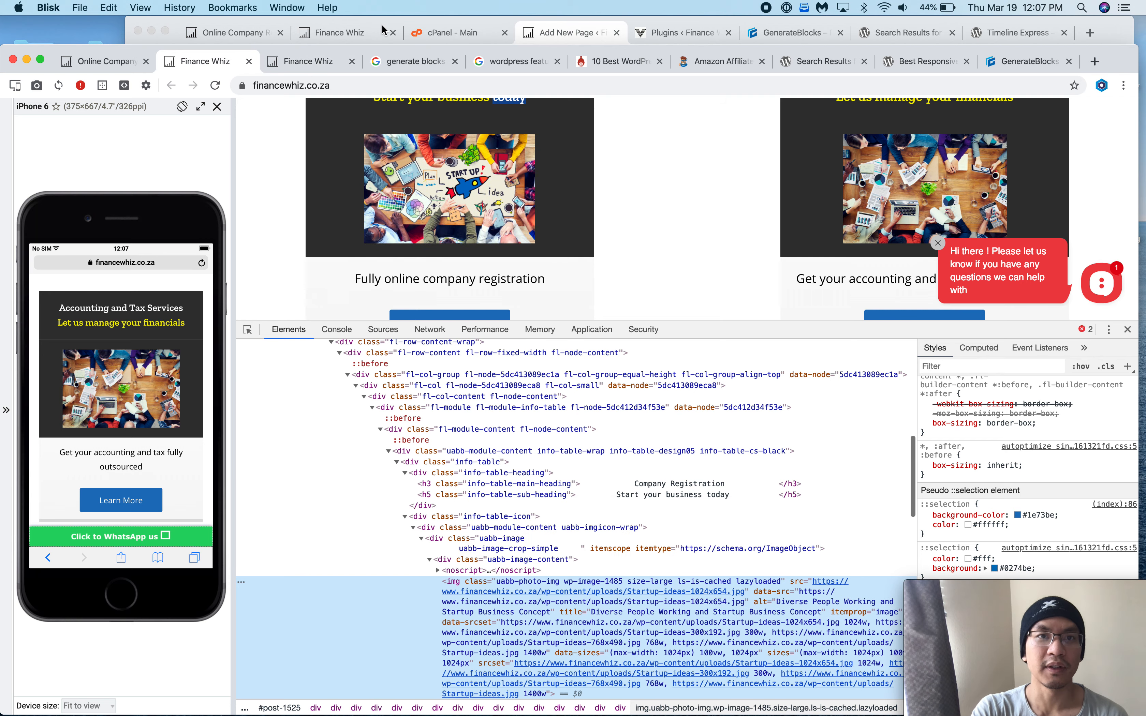
- Return to the editor in Chrome, set the startup image to 250 wide by 160 high and update the page
click(545, 40)
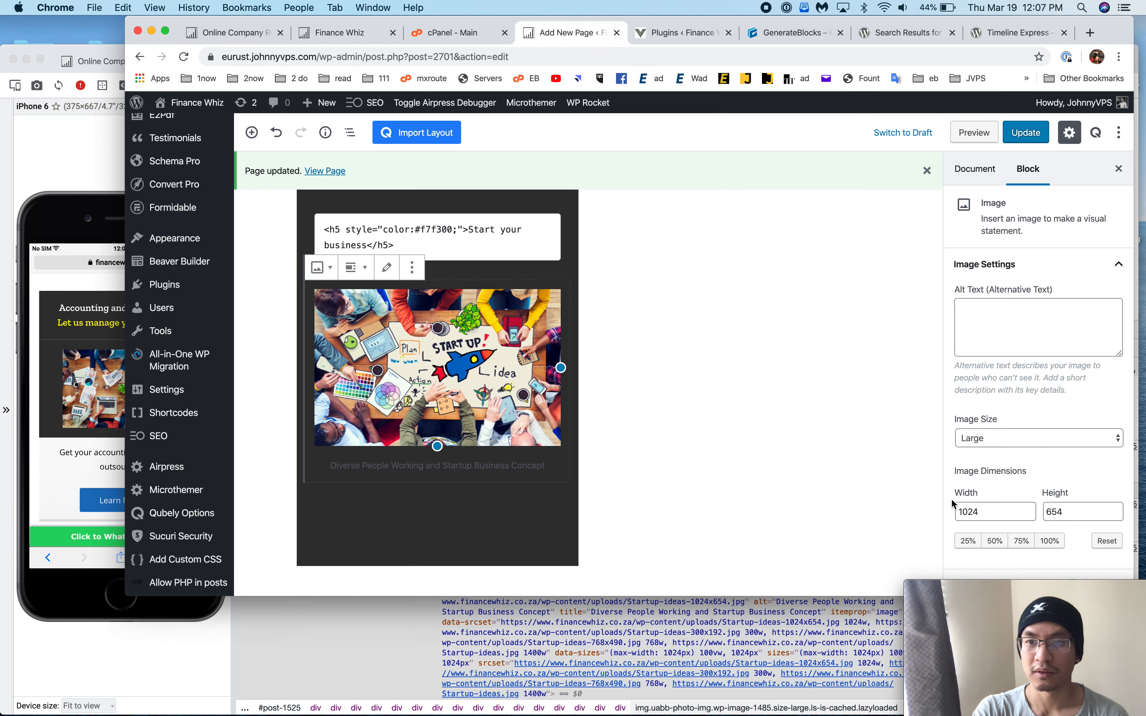
text(250)
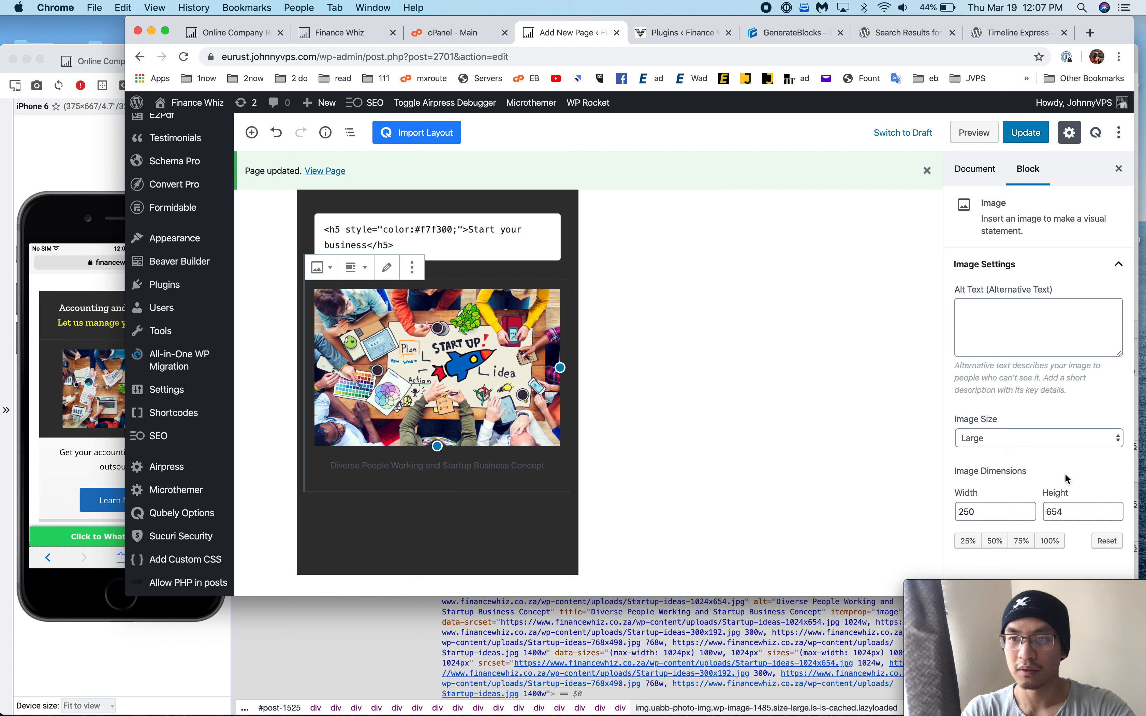
click(1061, 512)
double_click(1061, 511)
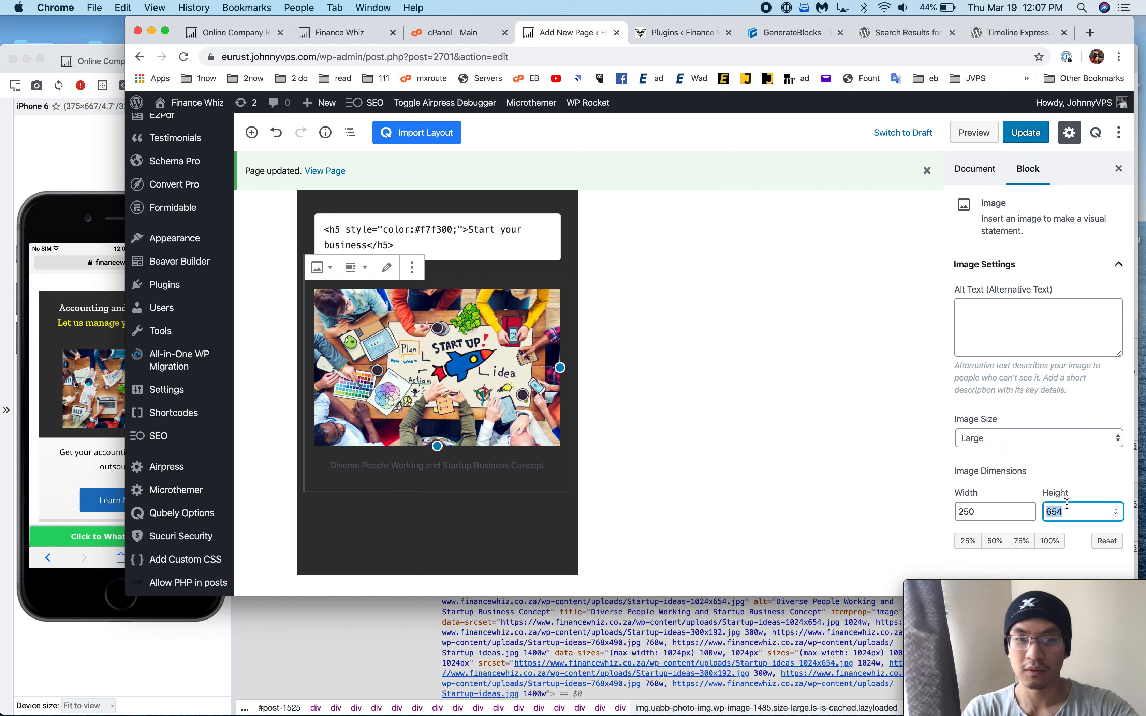
text(160)
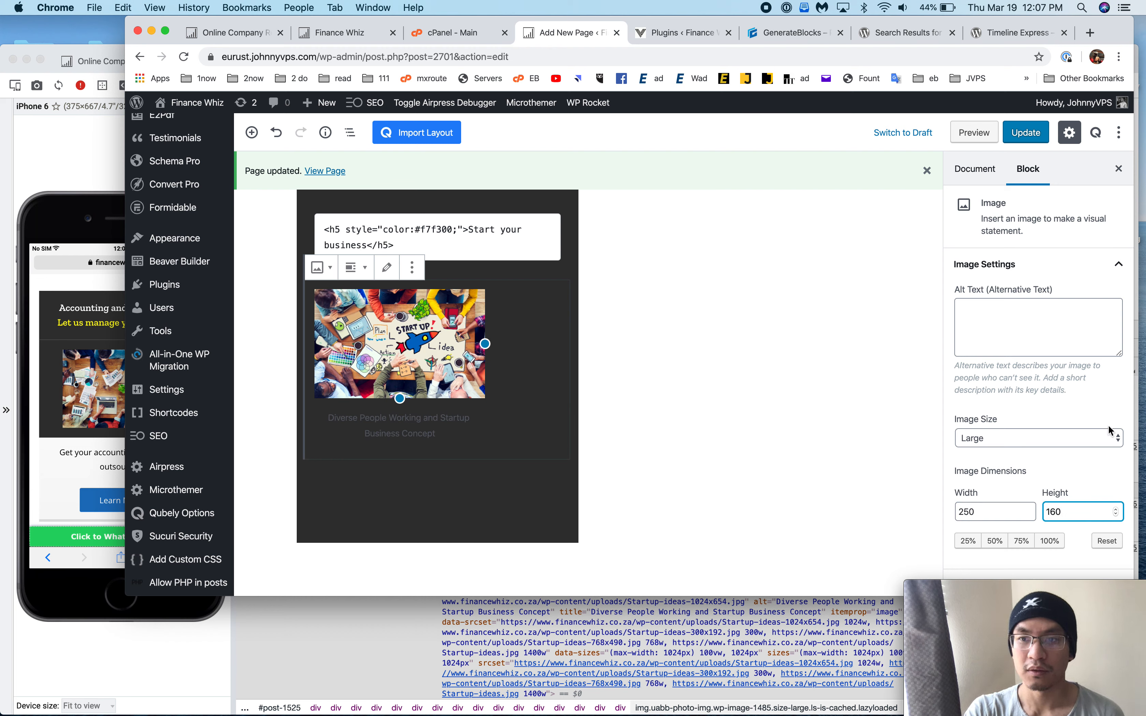
click(1042, 138)
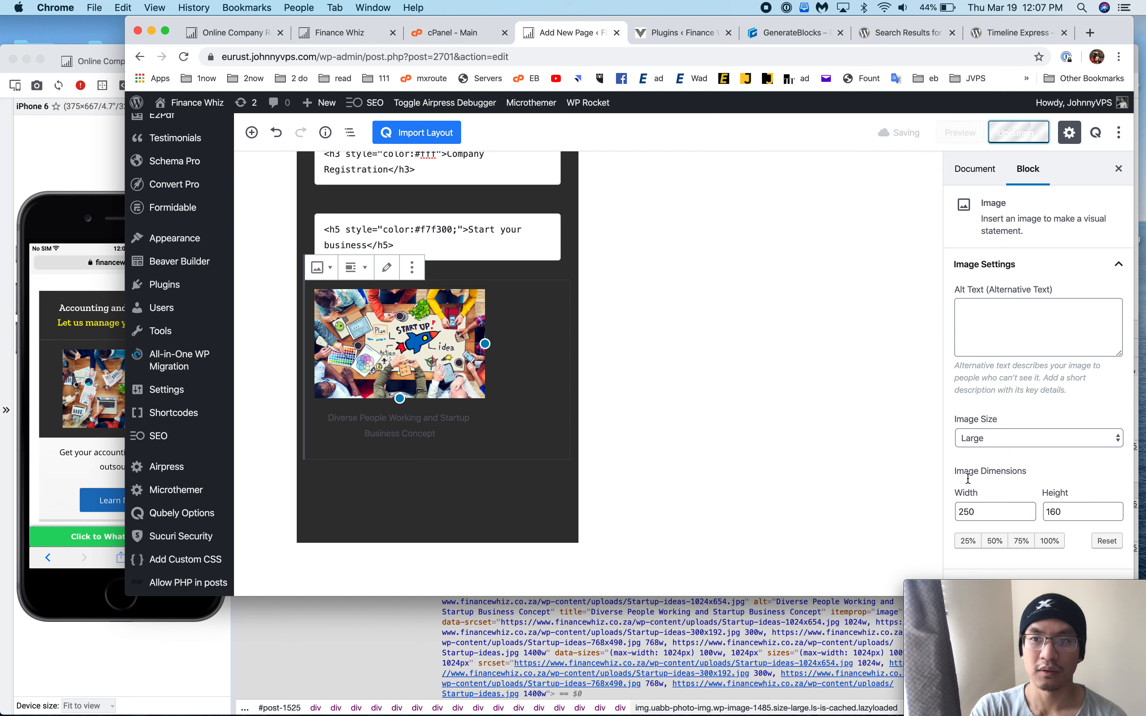
- Align the startup image to the center and update the page
scroll(988, 434, down, 2)
click(355, 268)
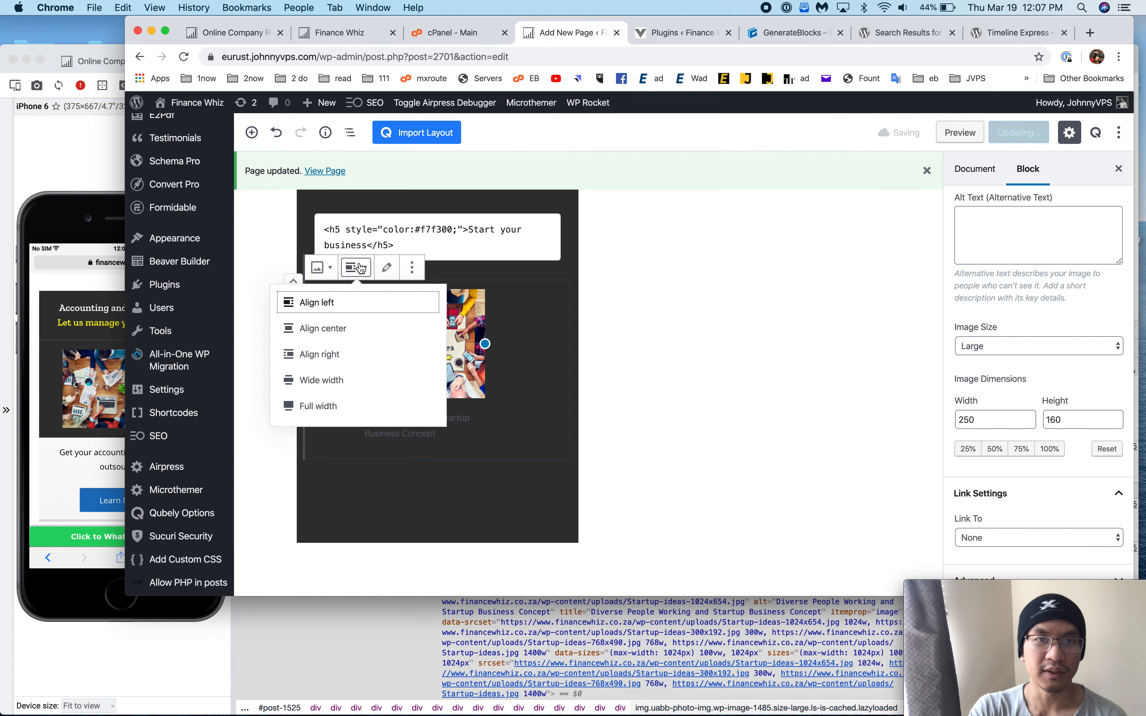
click(334, 334)
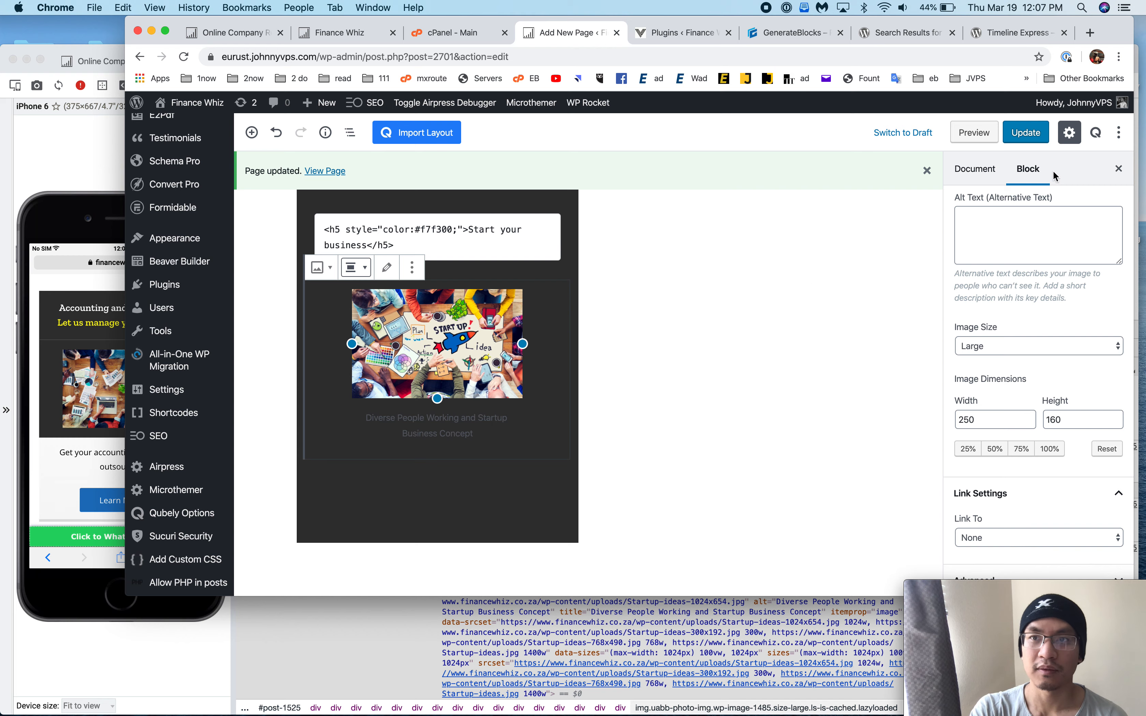
click(1018, 132)
- Switch to Blisk, reload the eurust.johnnyvps.com homepage and compare its Company Registration card with the one on financewhiz.co.za
click(111, 144)
click(313, 56)
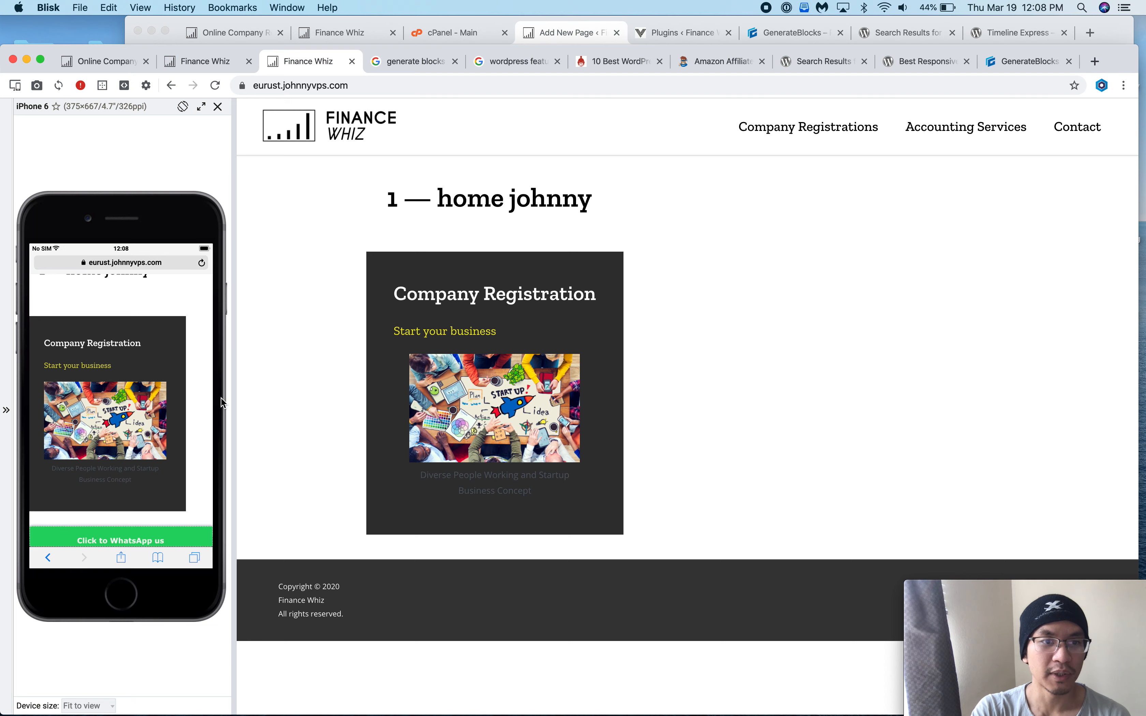
click(213, 59)
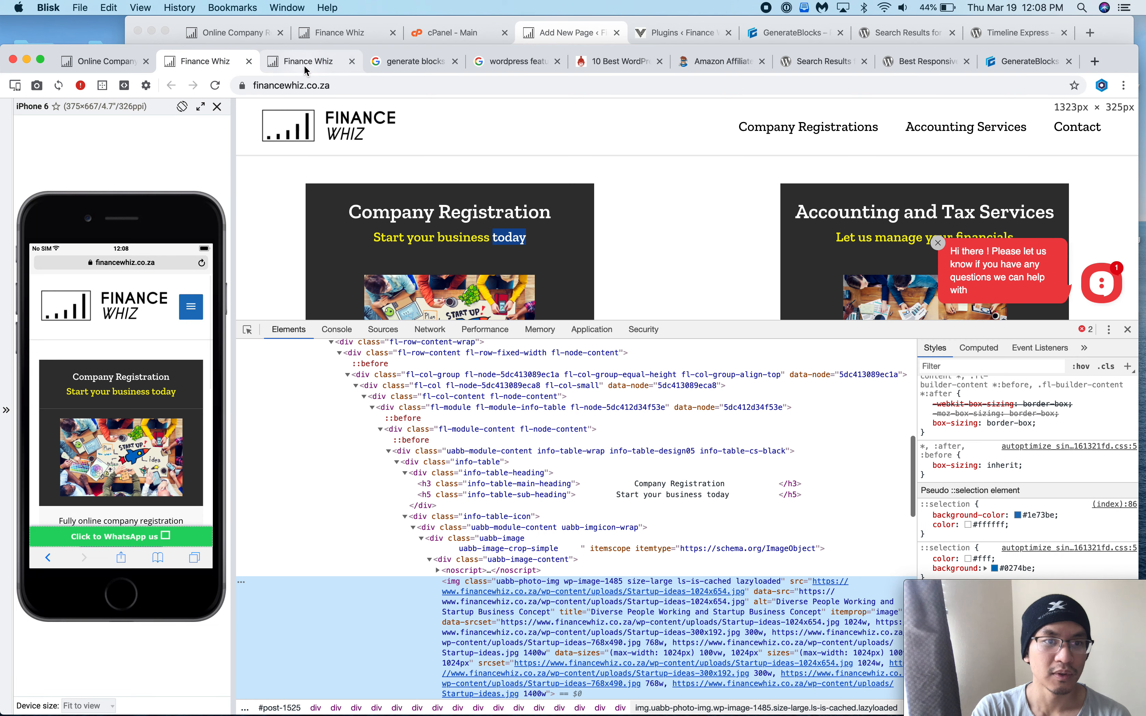
click(319, 61)
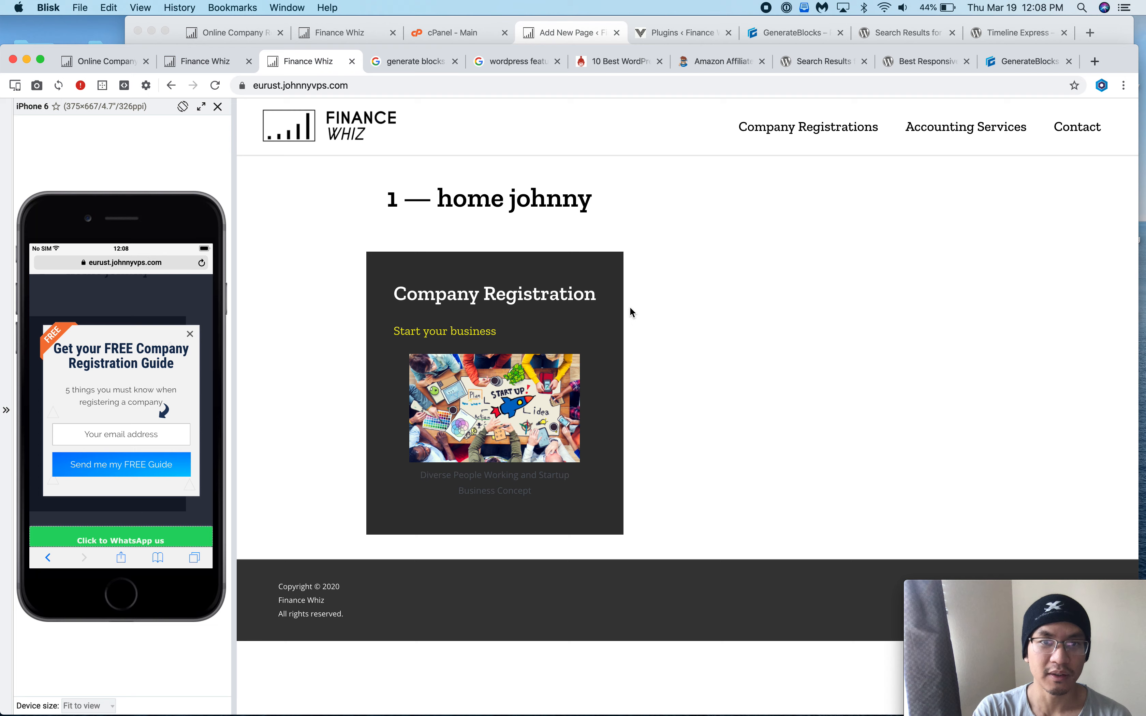
- Switch to the page editor in Chrome, delete the caption below the startup image and update the page
click(571, 43)
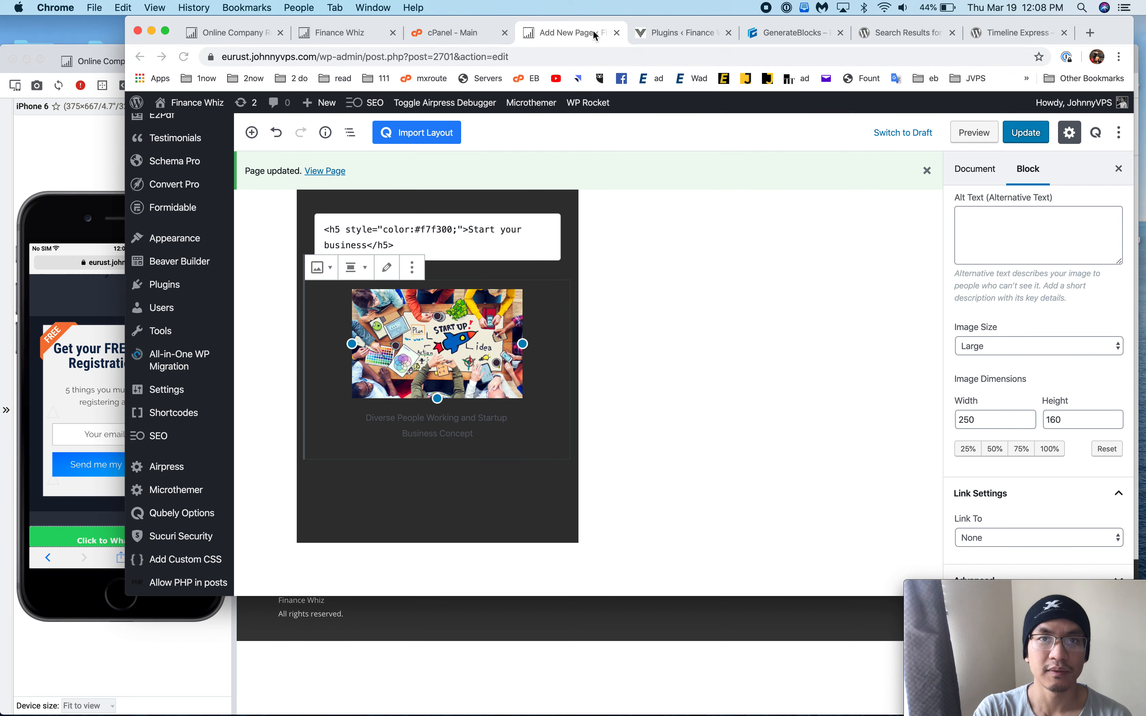
double_click(451, 417)
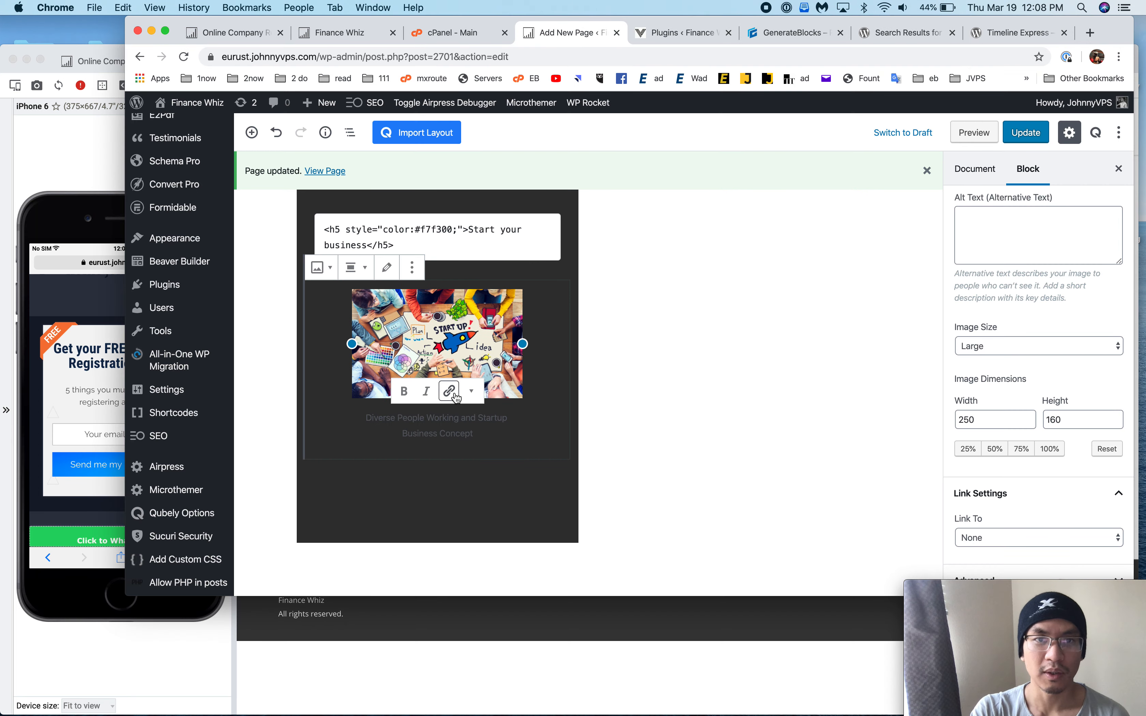
scroll(941, 451, down, 1)
scroll(1094, 383, up, 3)
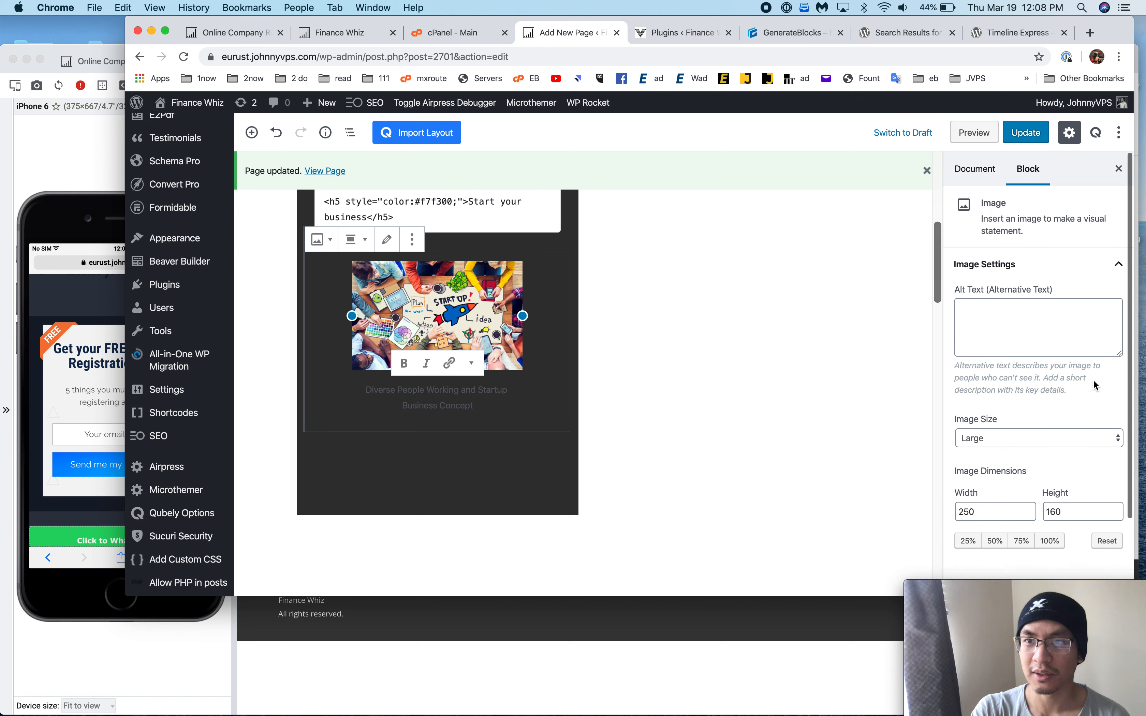
scroll(1094, 383, down, 4)
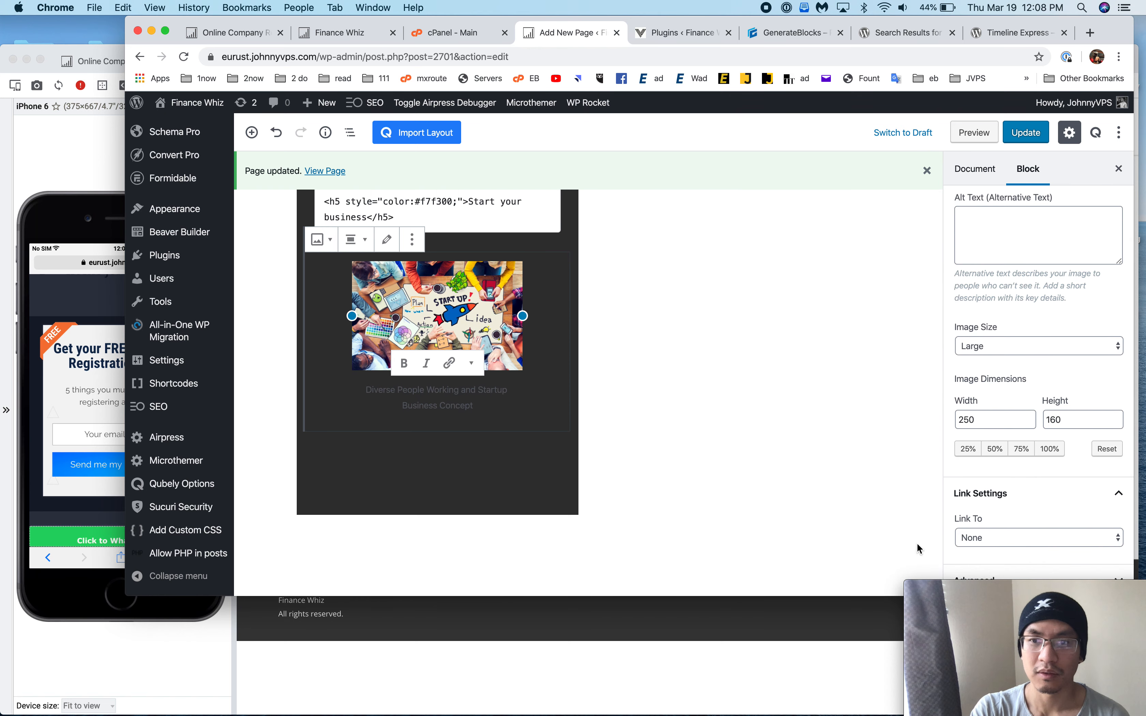
scroll(1004, 455, down, 2)
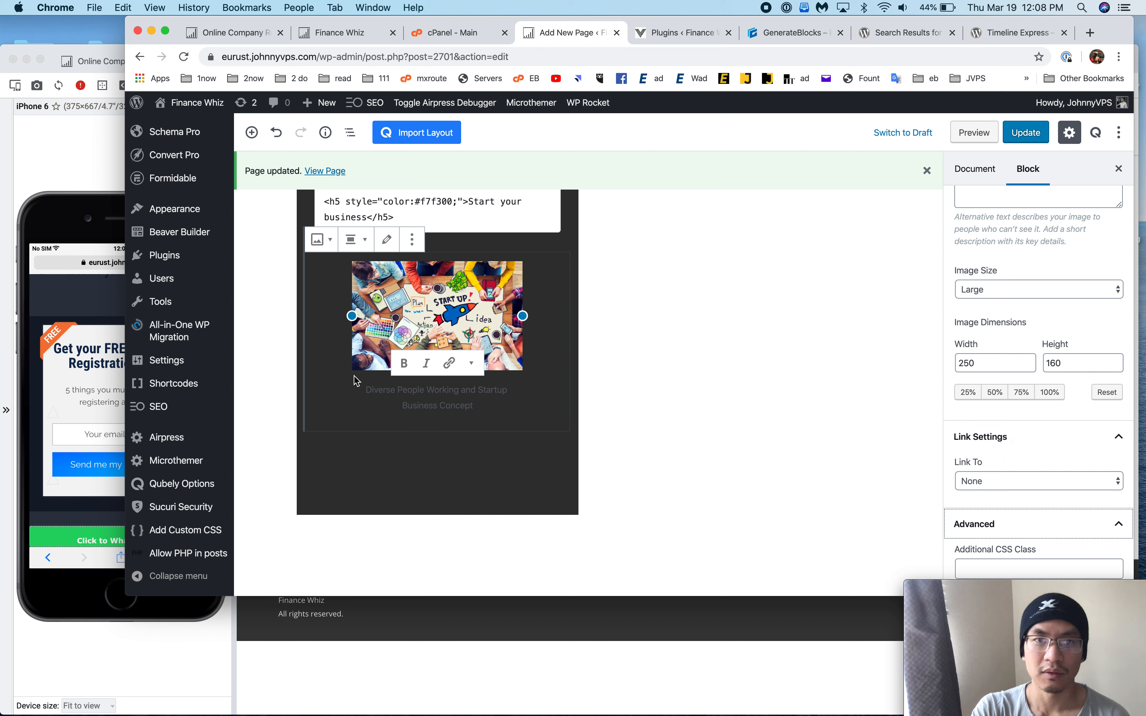
drag(396, 390, 458, 398)
click(449, 363)
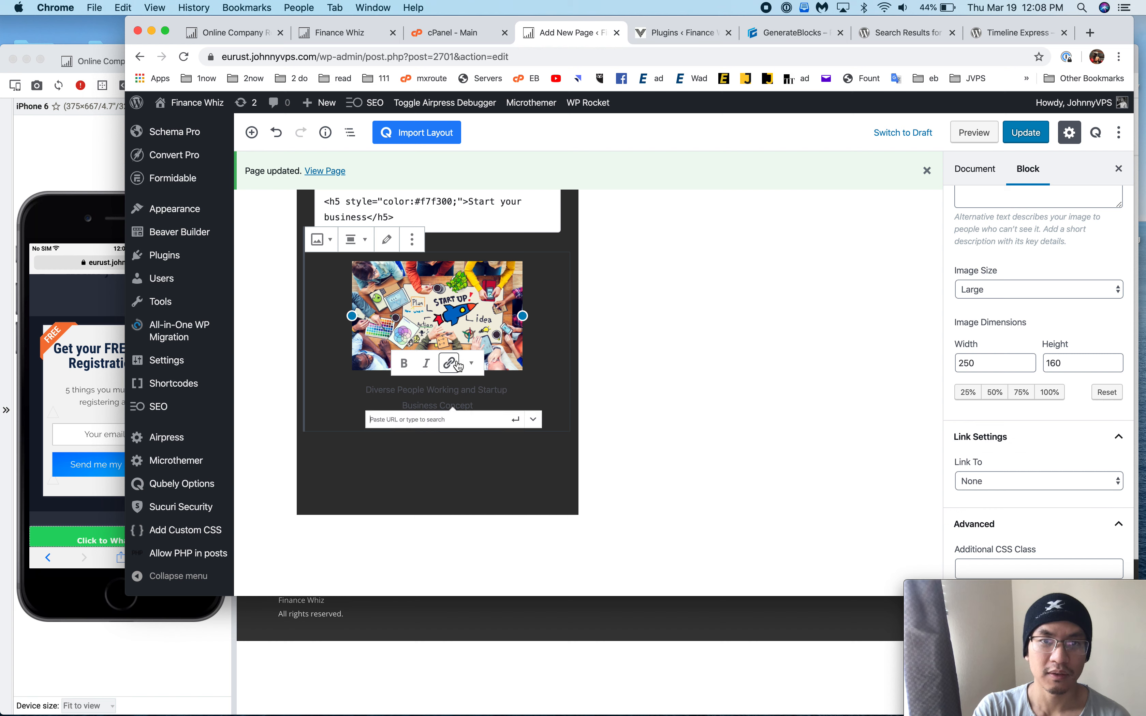
click(471, 364)
double_click(429, 398)
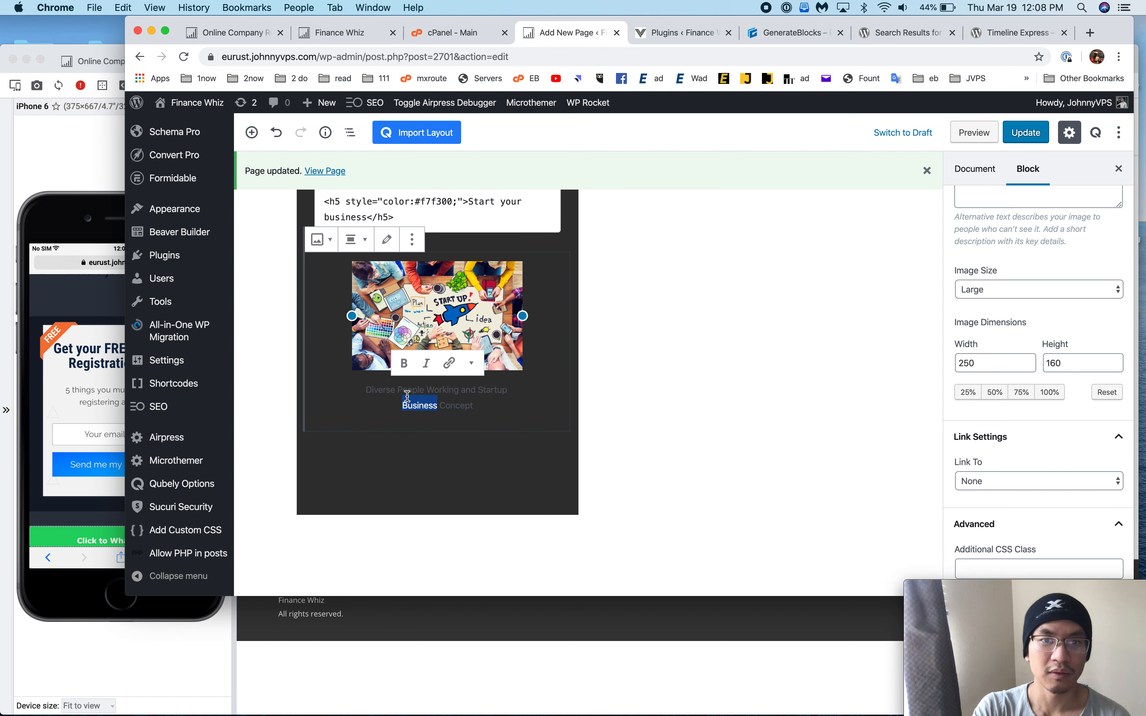
drag(371, 390, 481, 397)
text(D)
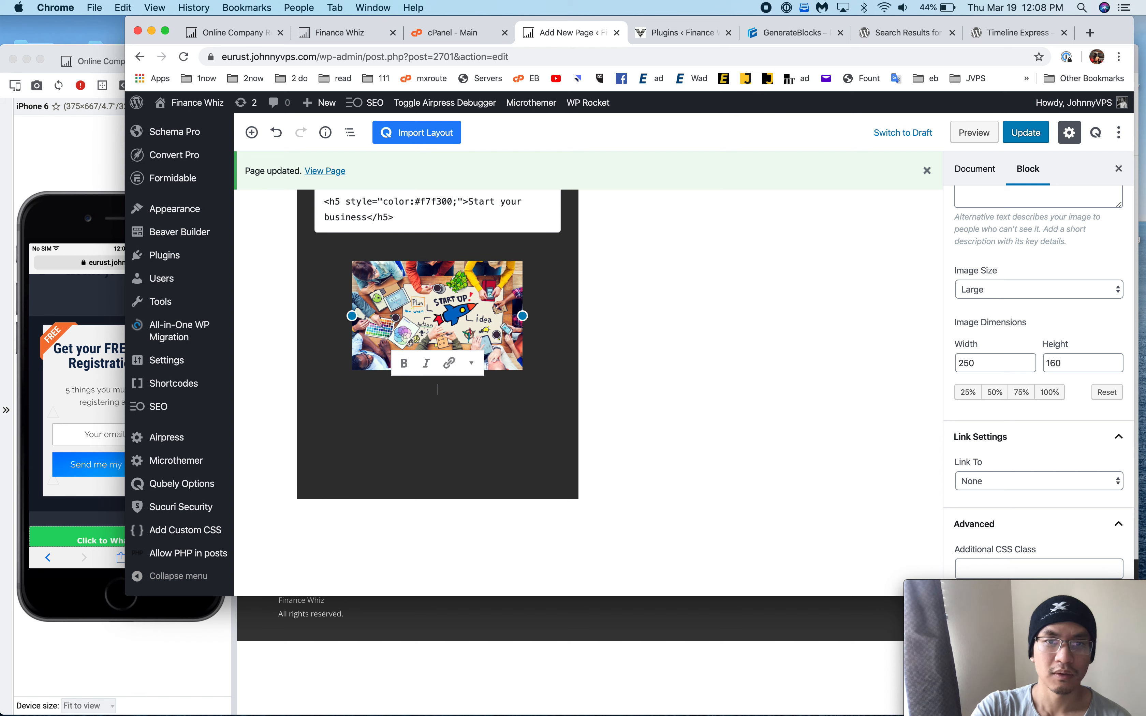
click(1026, 132)
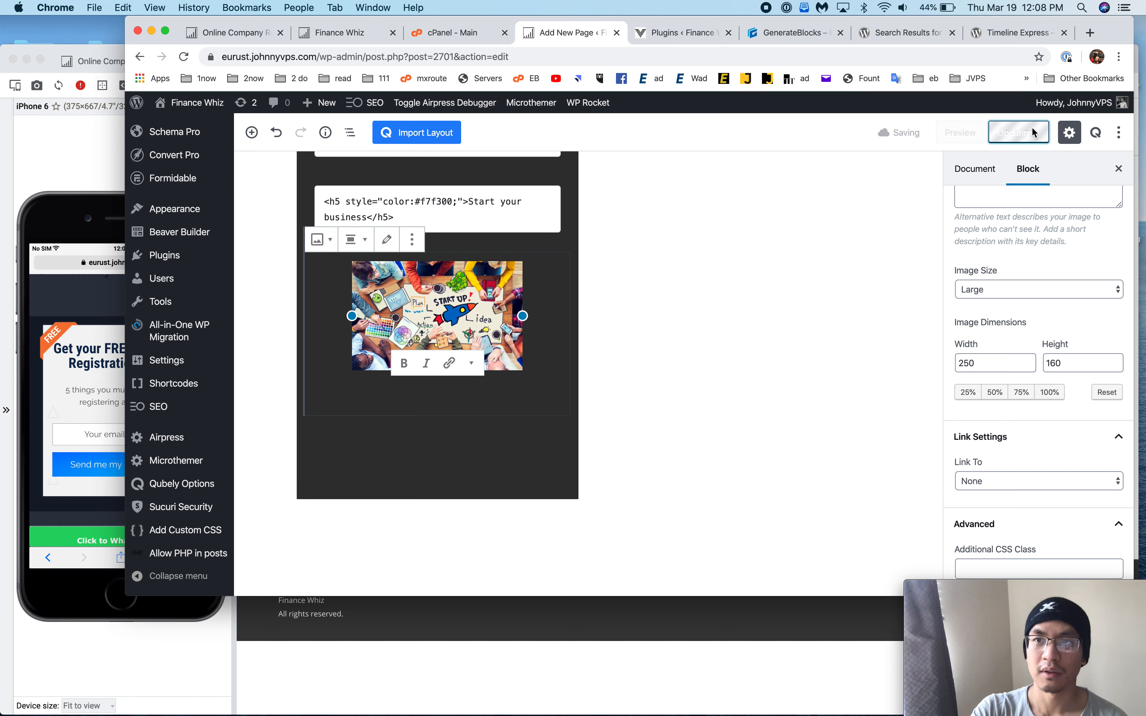
- Switch to Blisk, reload the eurust.johnnyvps.com homepage and compare the card's text alignment with financewhiz.co.za
click(98, 159)
key(super+r)
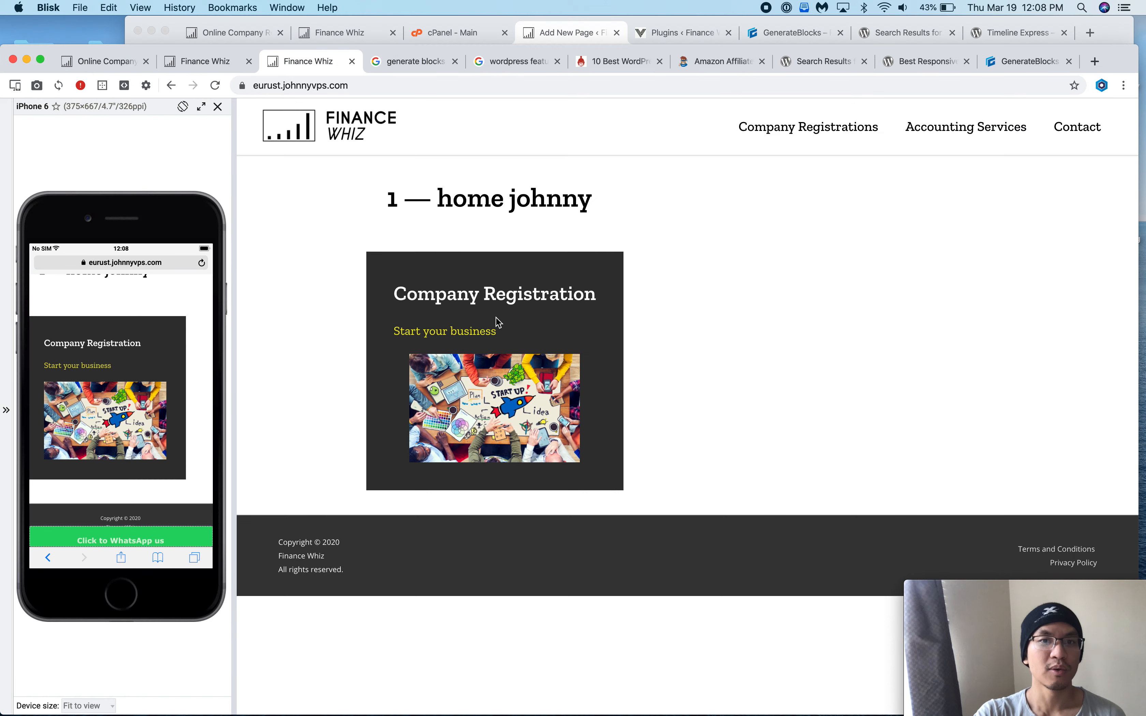
click(204, 63)
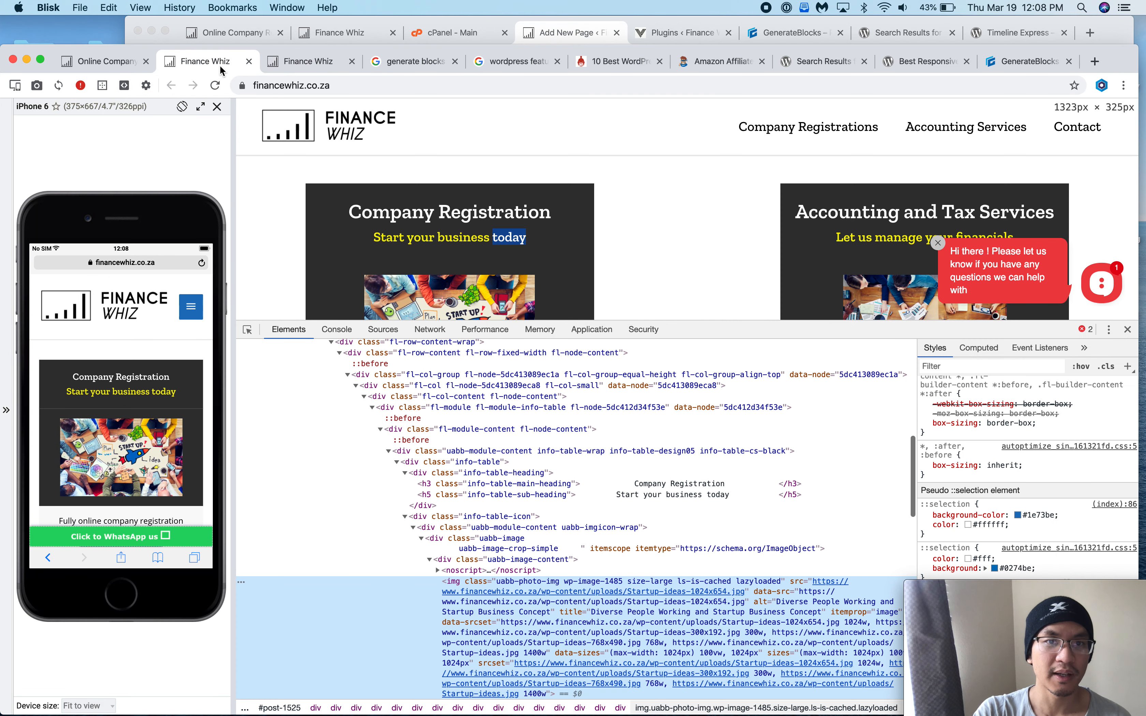
click(303, 62)
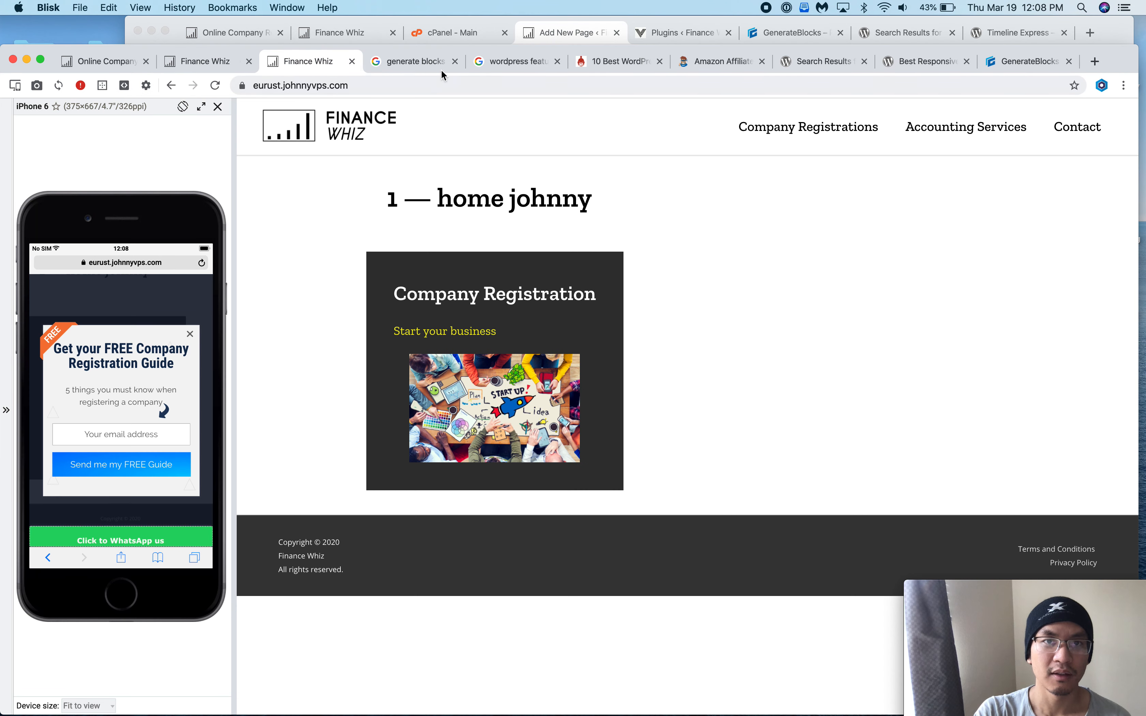
- Return to the editor in Chrome and add text-align:center; to the style of the "Start your business" h5 heading
click(567, 43)
scroll(377, 266, up, 2)
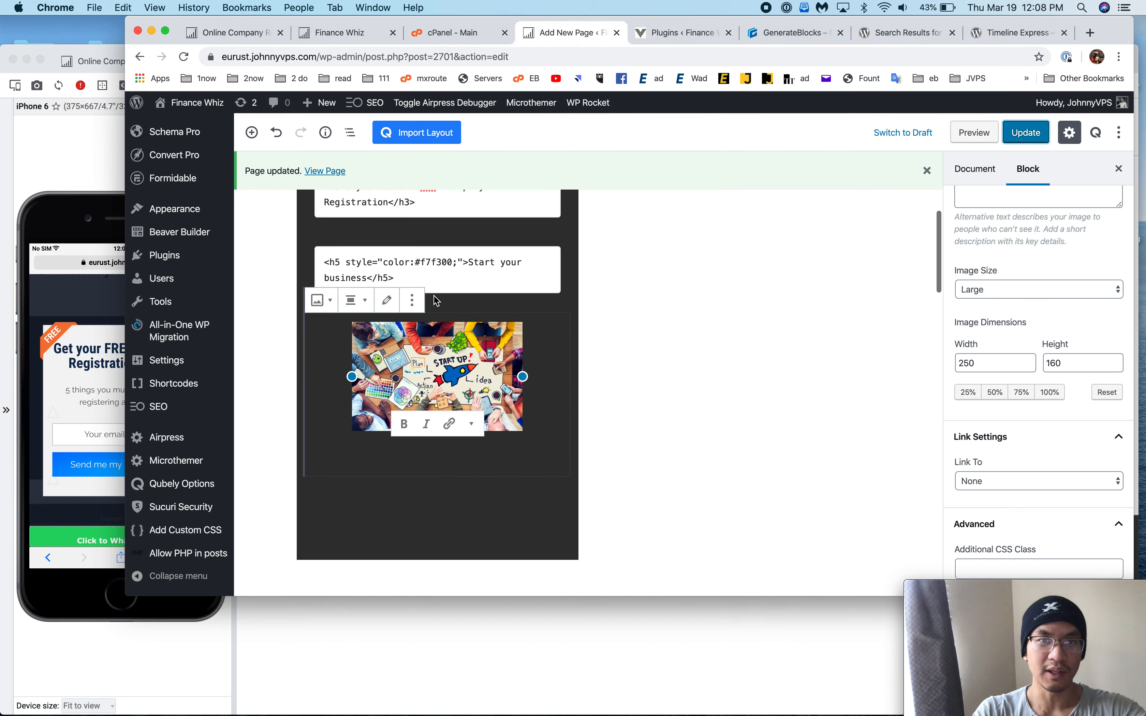
scroll(377, 266, up, 3)
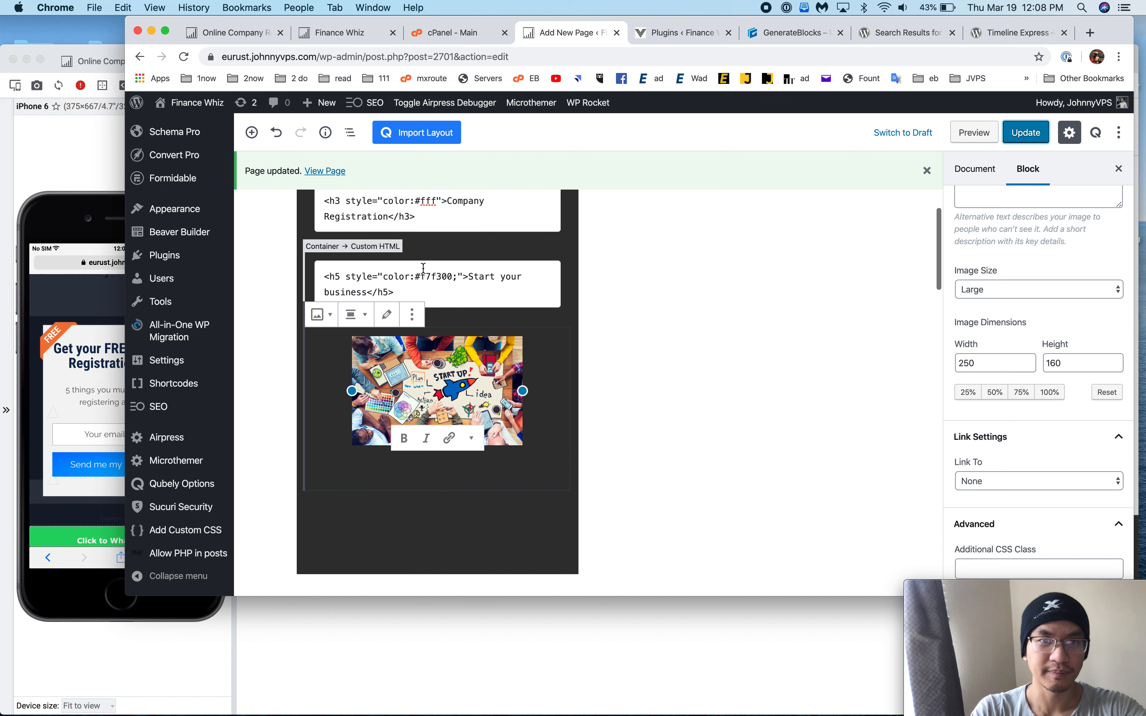
click(403, 331)
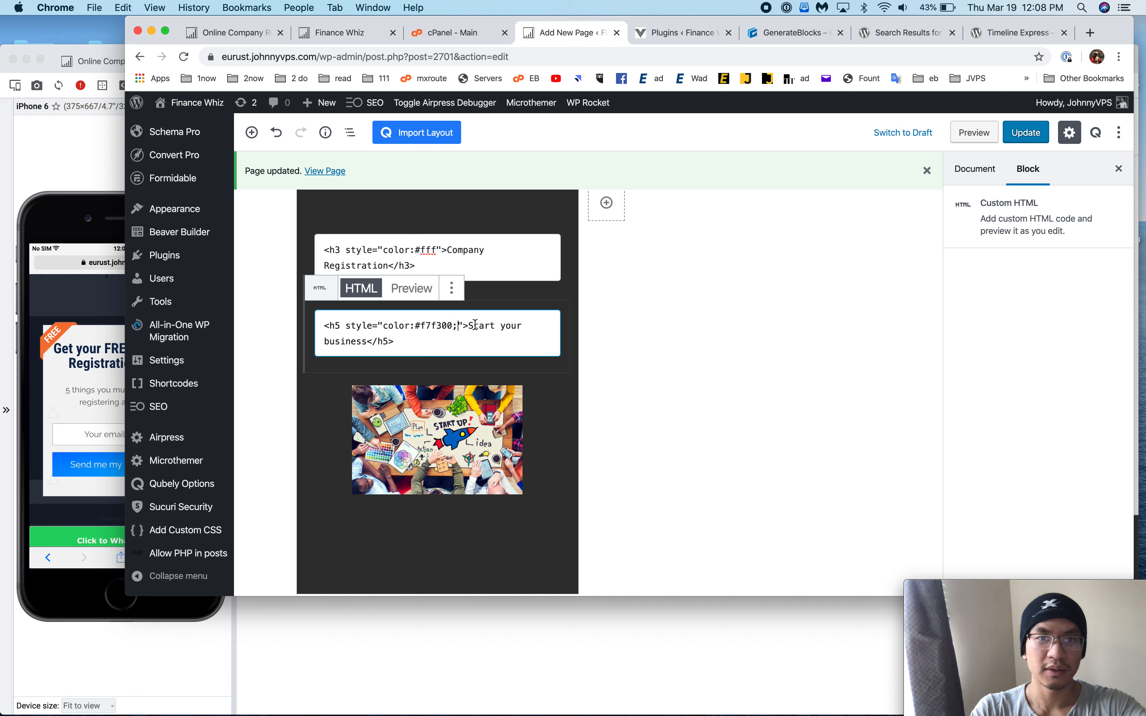
text(text-algin)
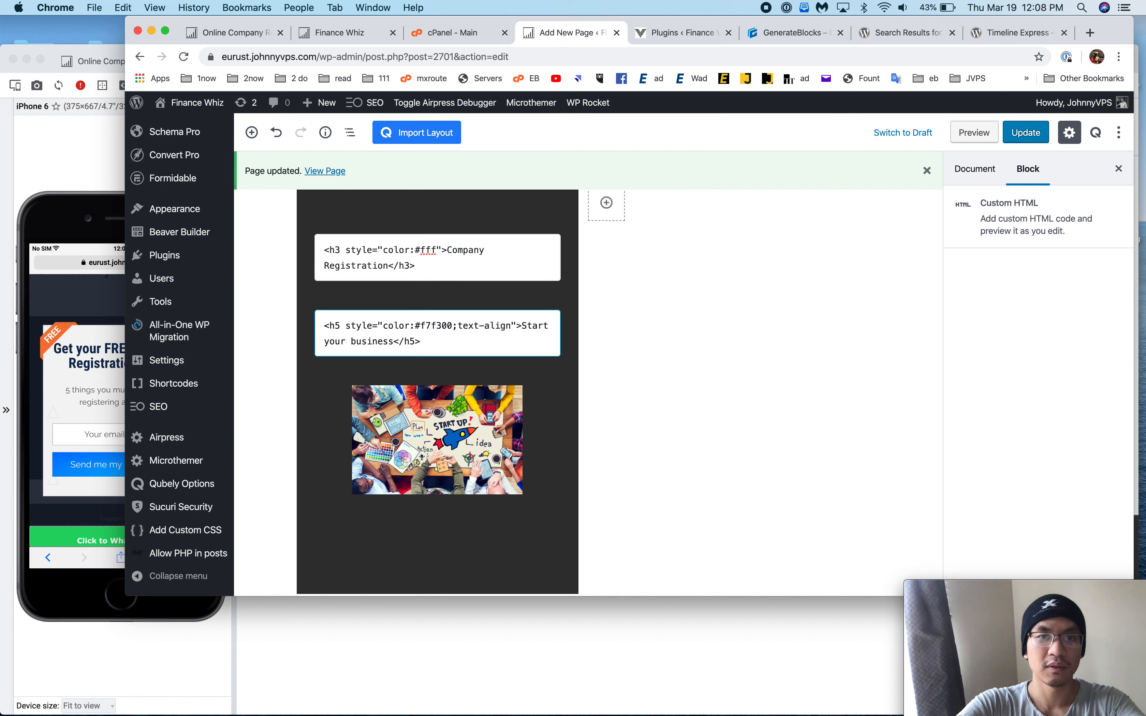
text(:center;)
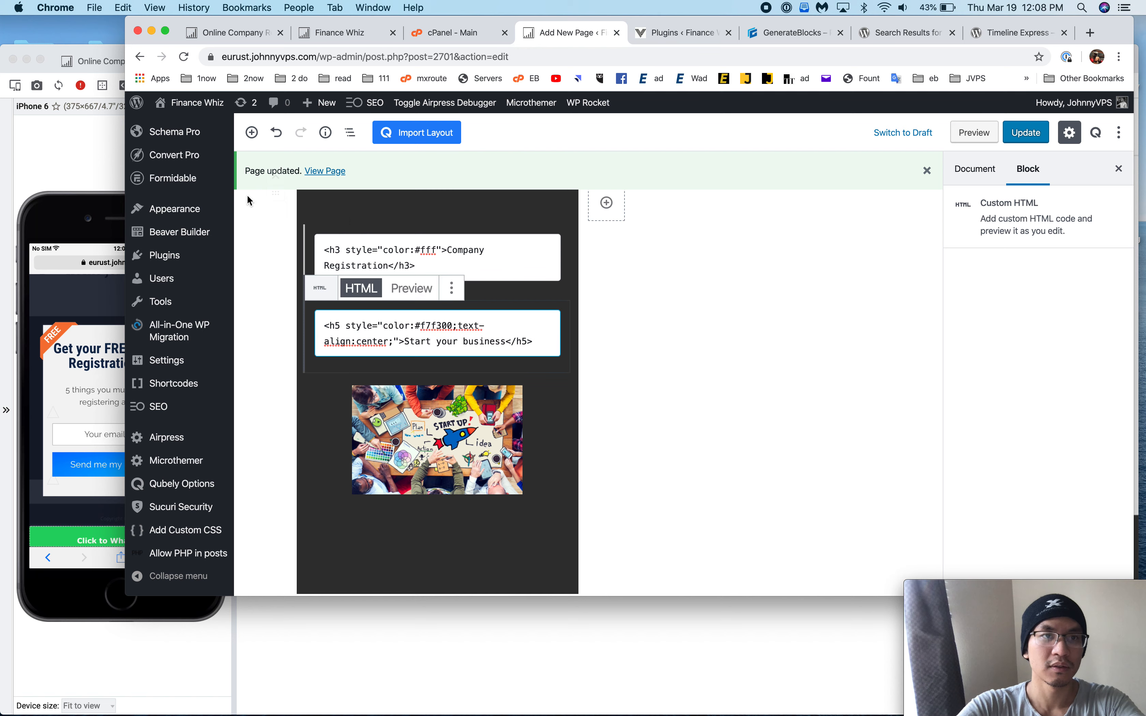
- Switch to Blisk and check how the Company Registration heading is aligned on financewhiz.co.za and on the rebuilt homepage
click(103, 151)
click(206, 62)
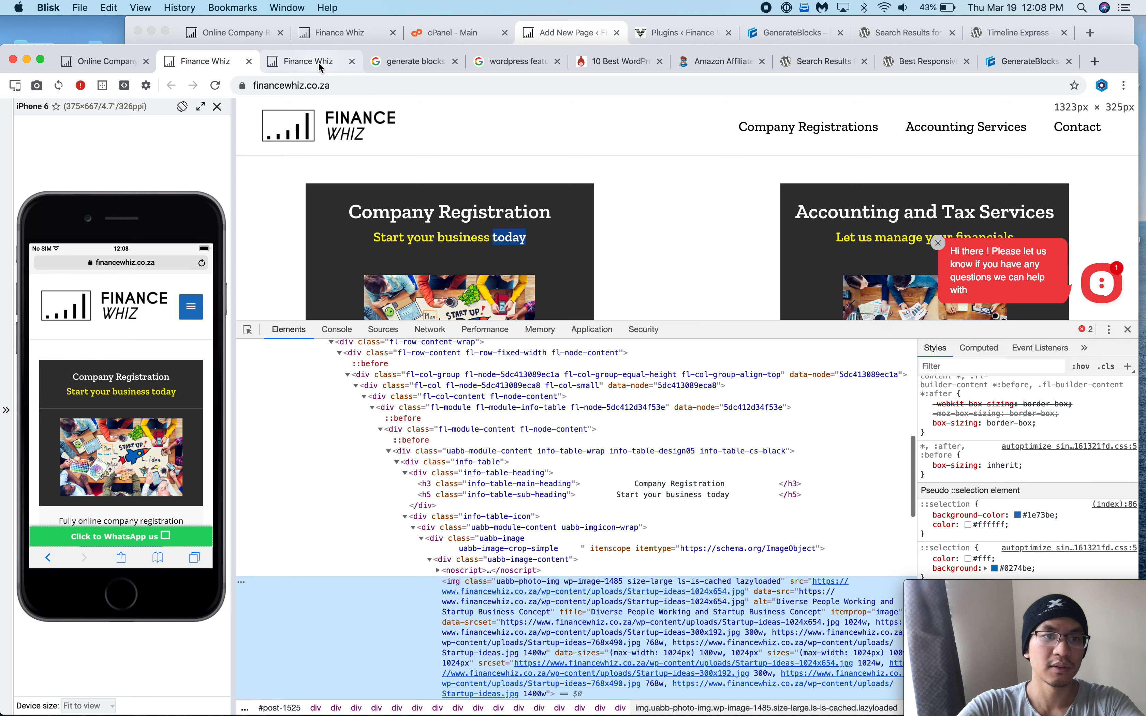
click(310, 61)
- In the Chrome editor, add text-align:center; to the Company Registration h3 style, update the page and view the homepage in Blisk
click(585, 39)
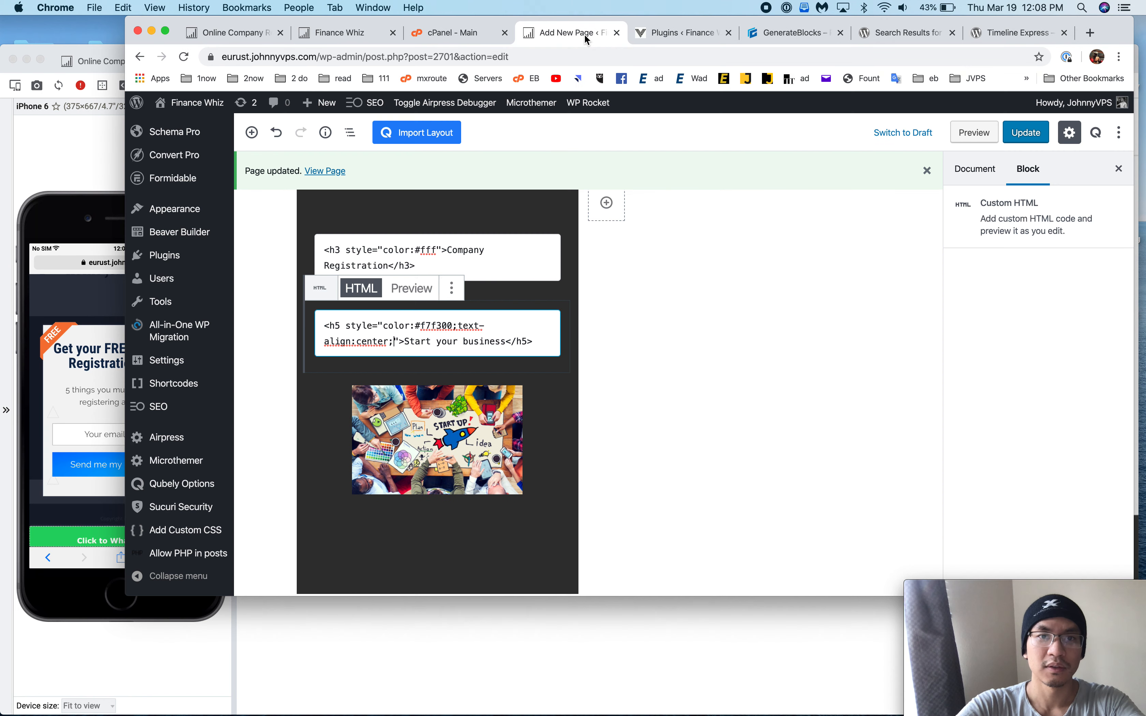
click(411, 250)
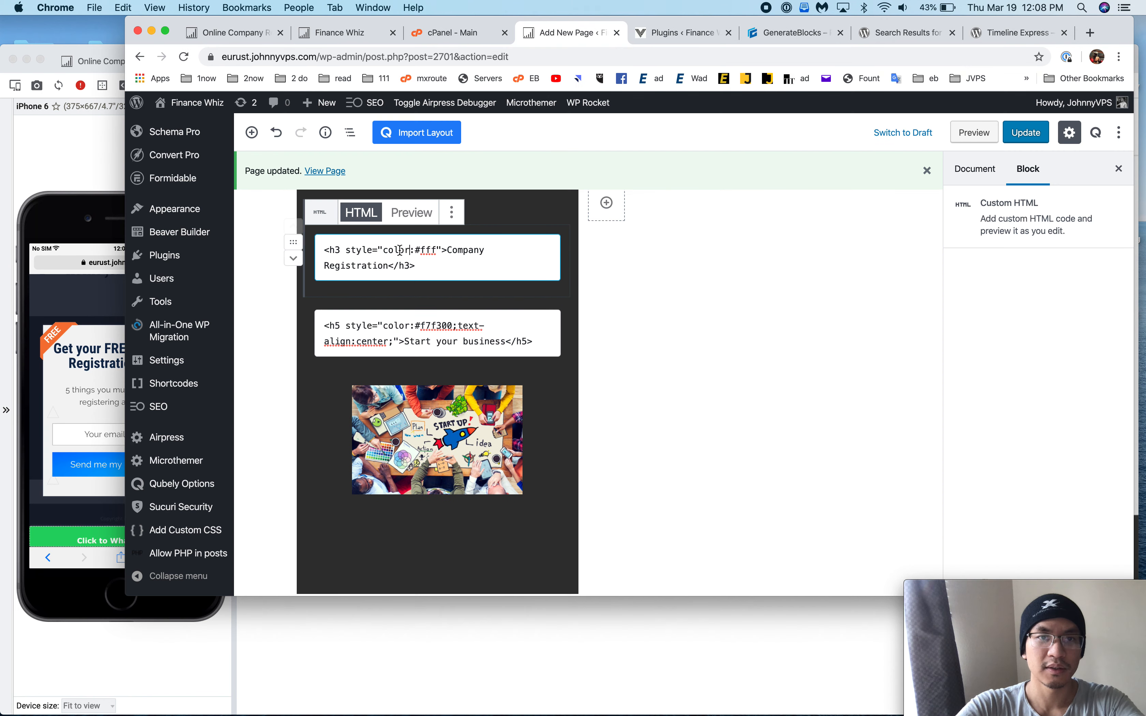
click(434, 248)
text(;text-align)
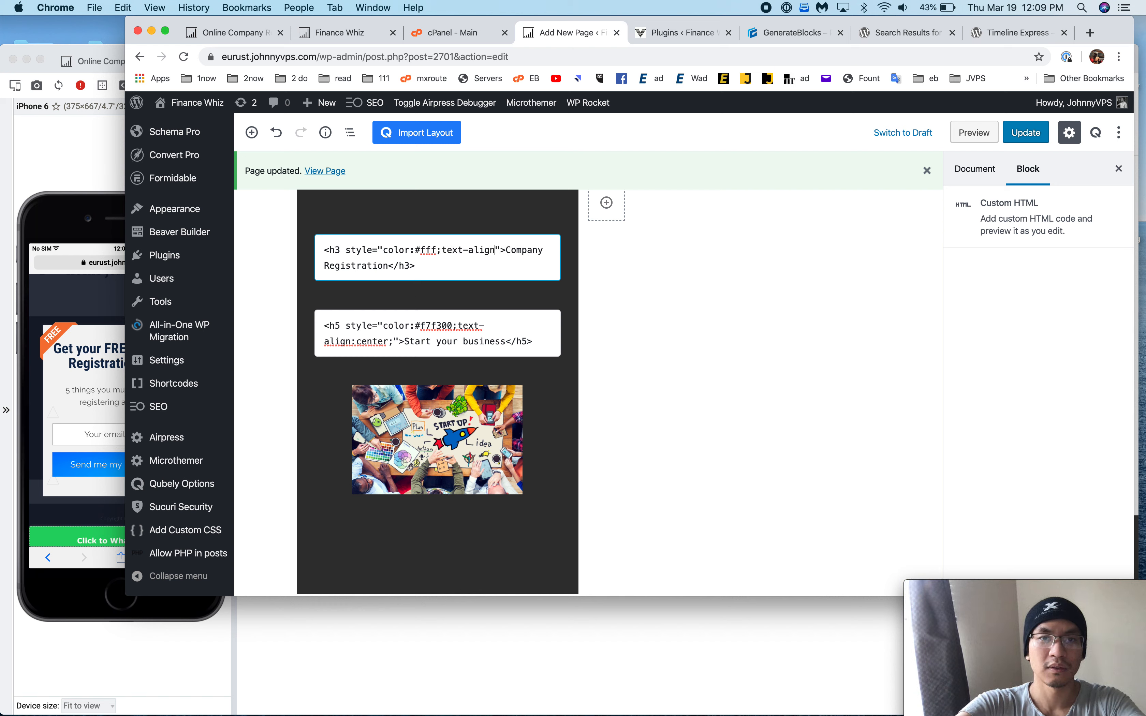
text(:center')
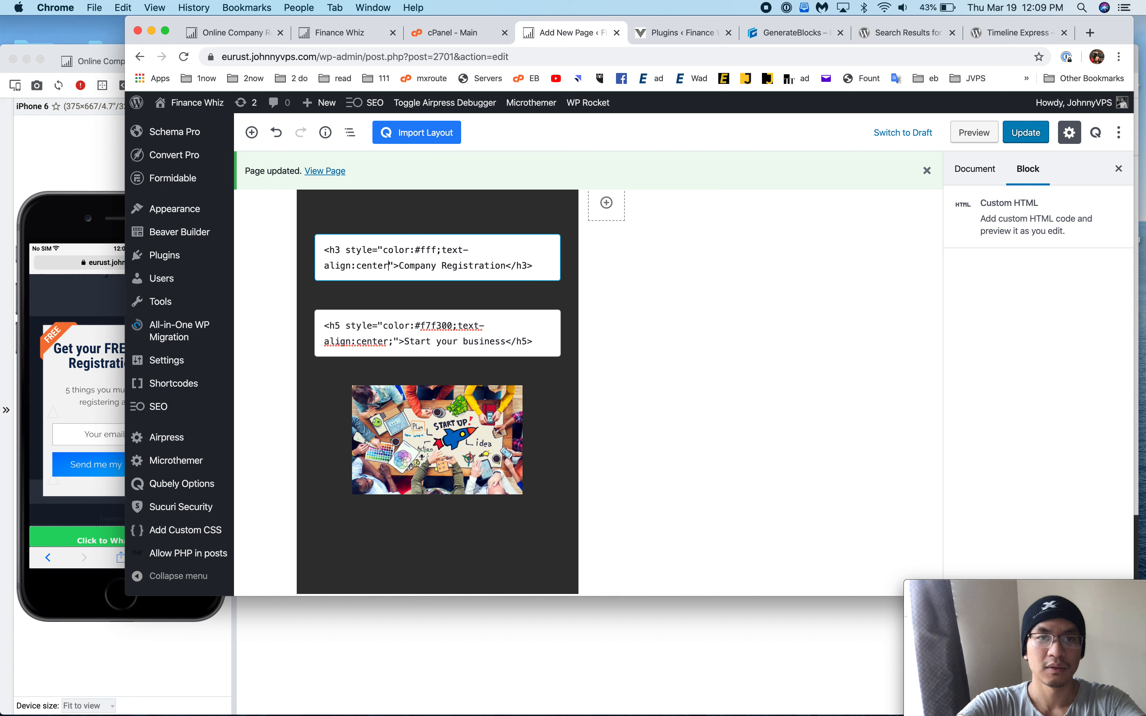
key(BackSpace)
key(BackSpace)
text(;)
click(1025, 140)
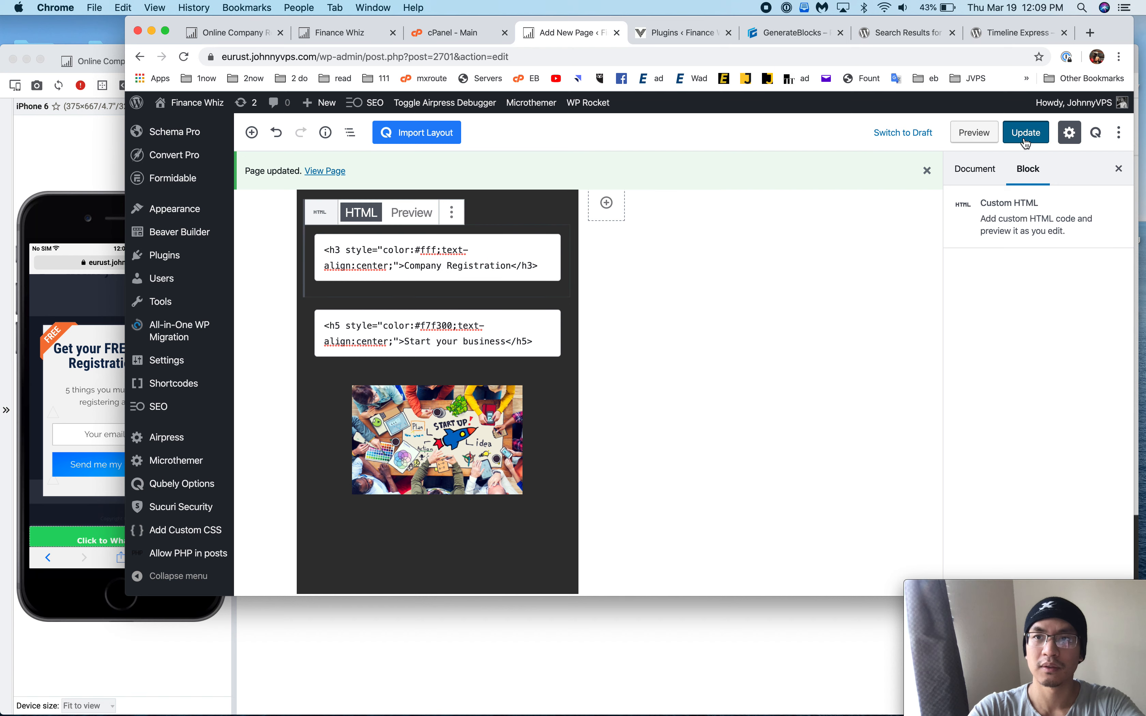
click(98, 151)
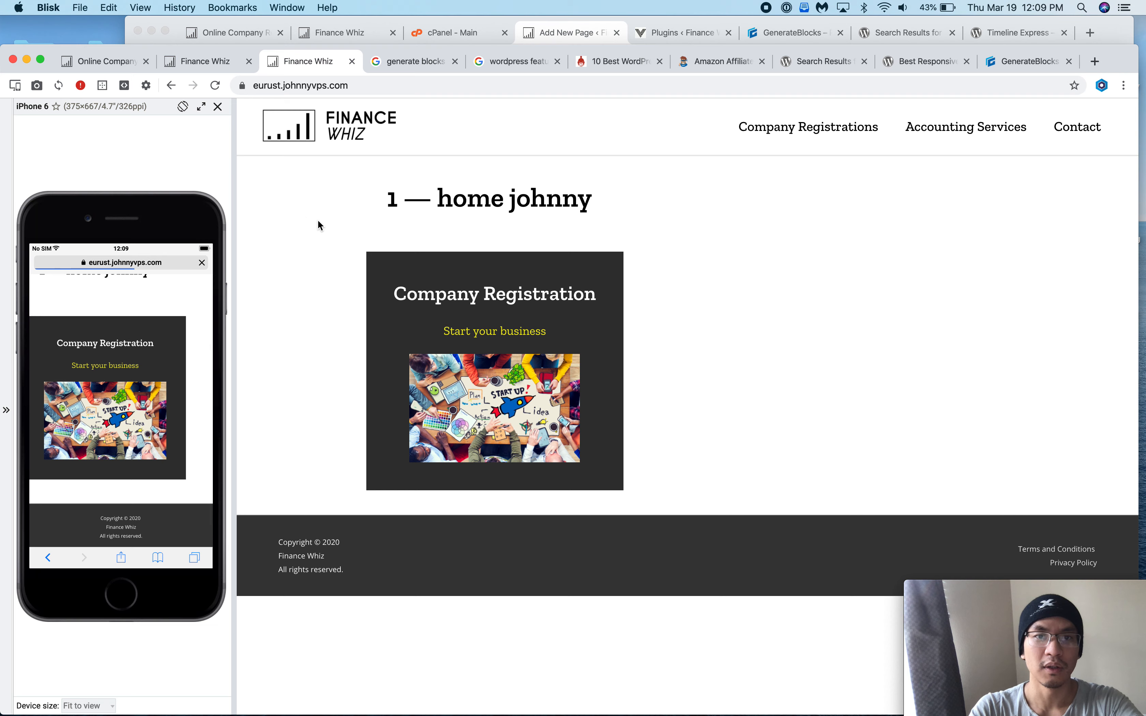
- Back in the Chrome editor, add font-weight:700 to the "Start your business" h5 style and update the page
click(582, 34)
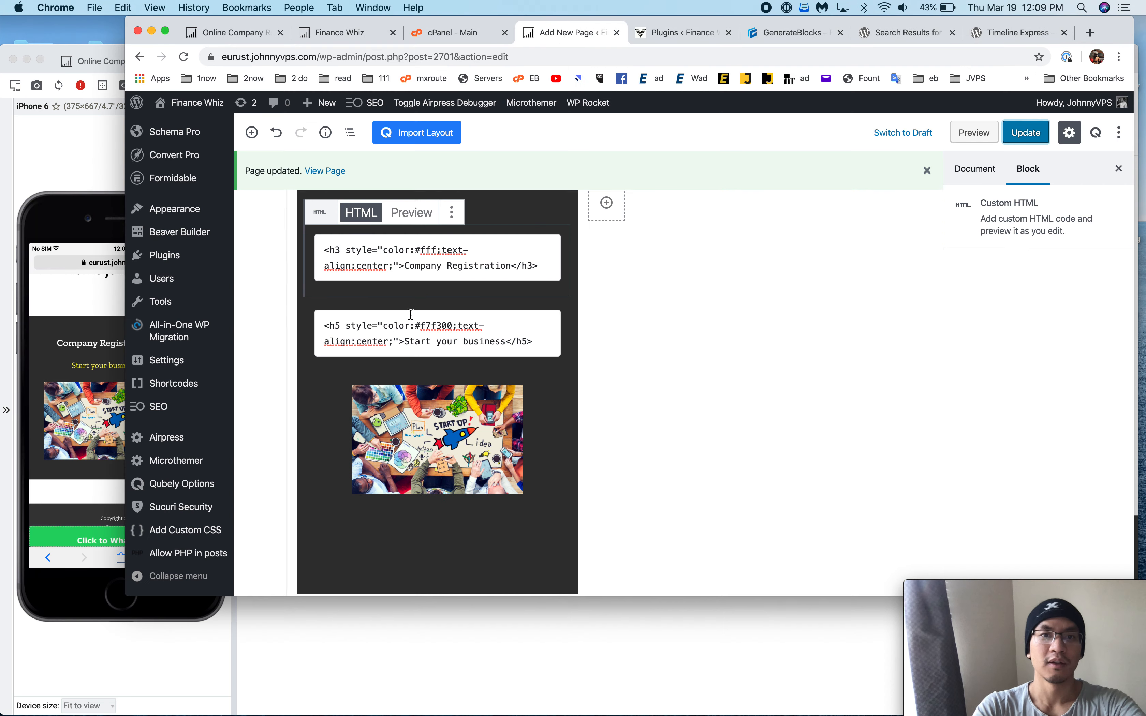
click(394, 341)
text(font)
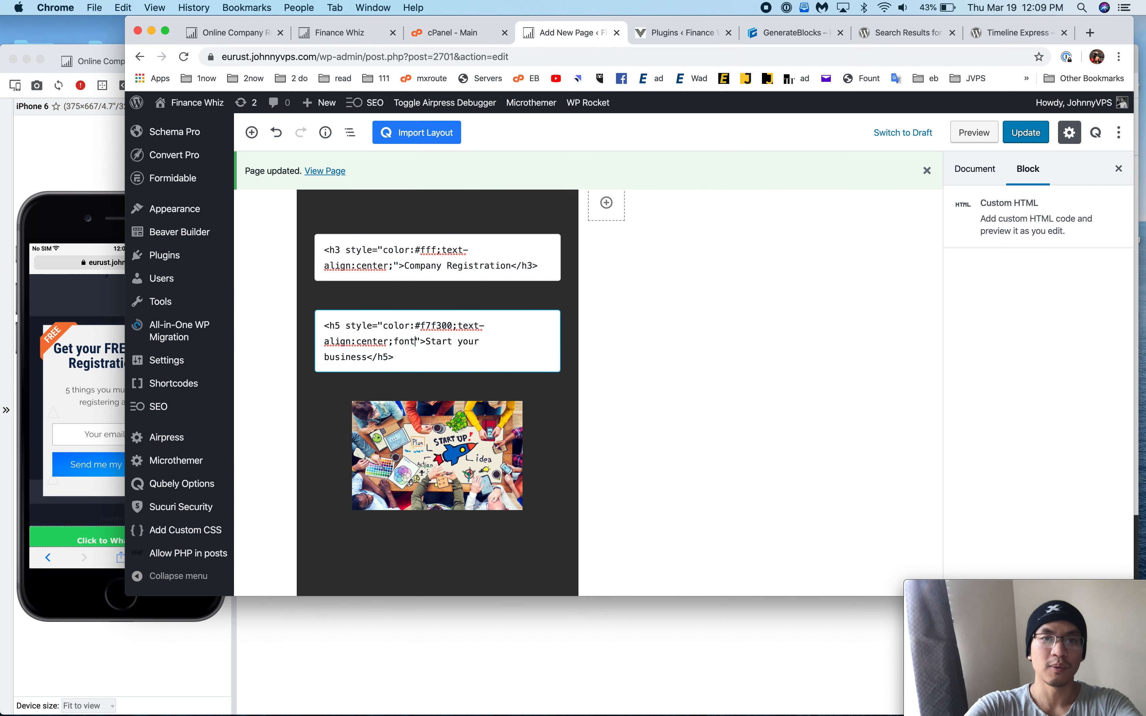
text(-weight:)
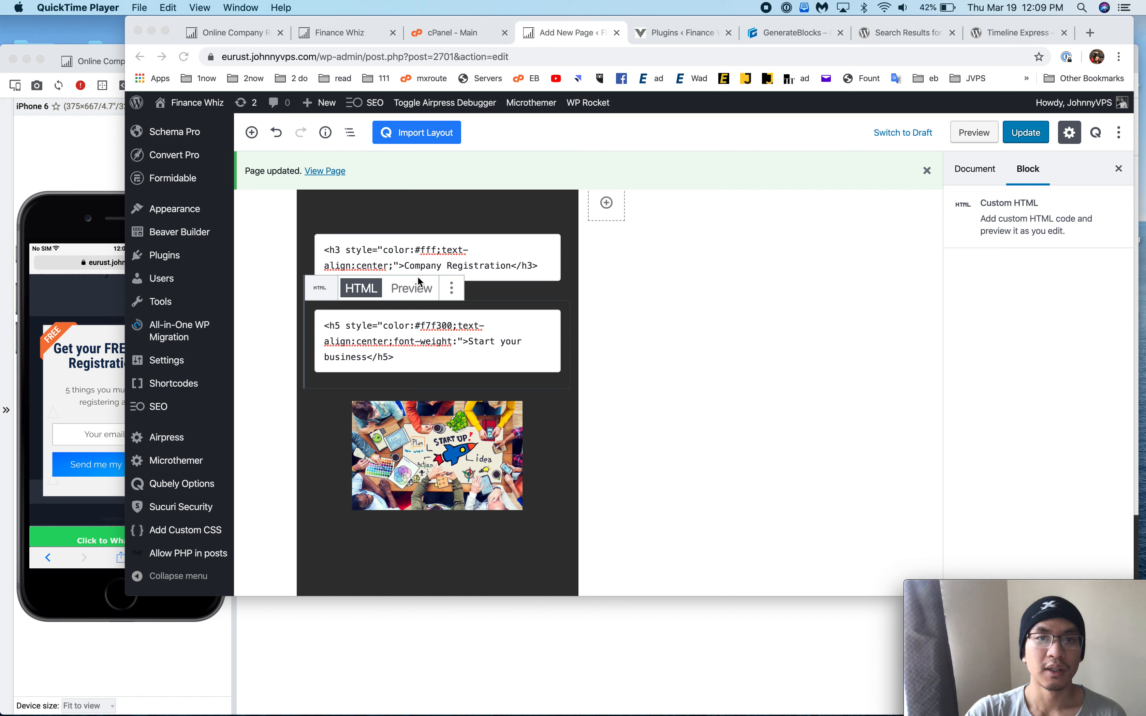
click(430, 260)
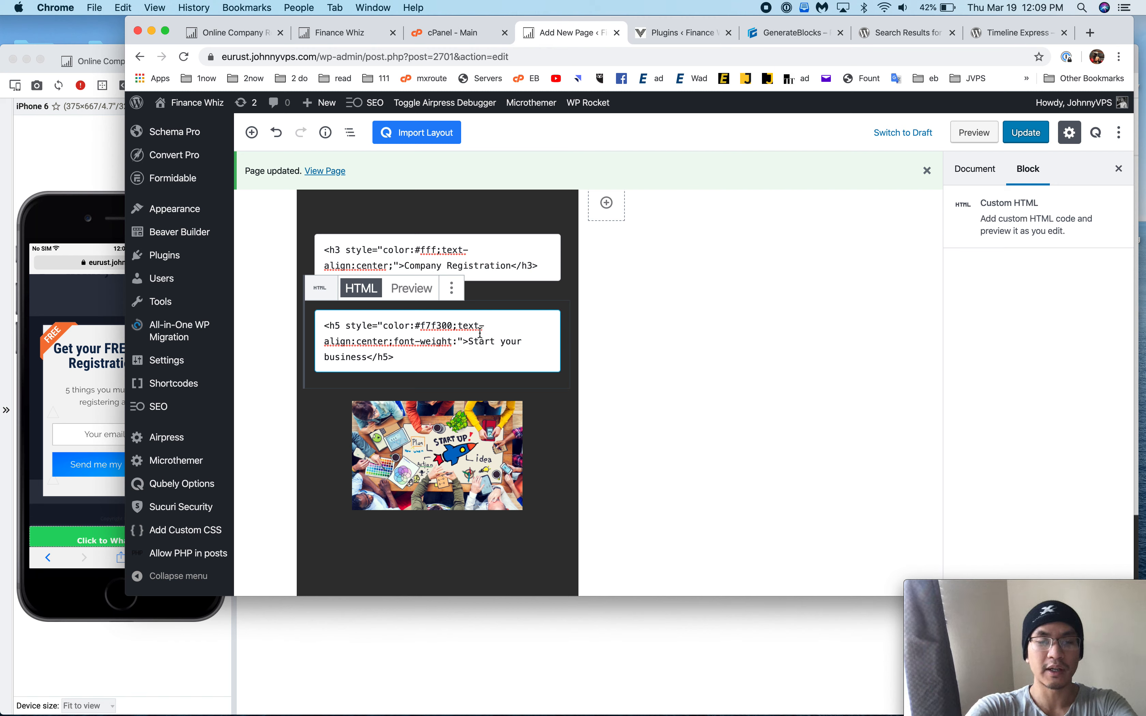
text(700)
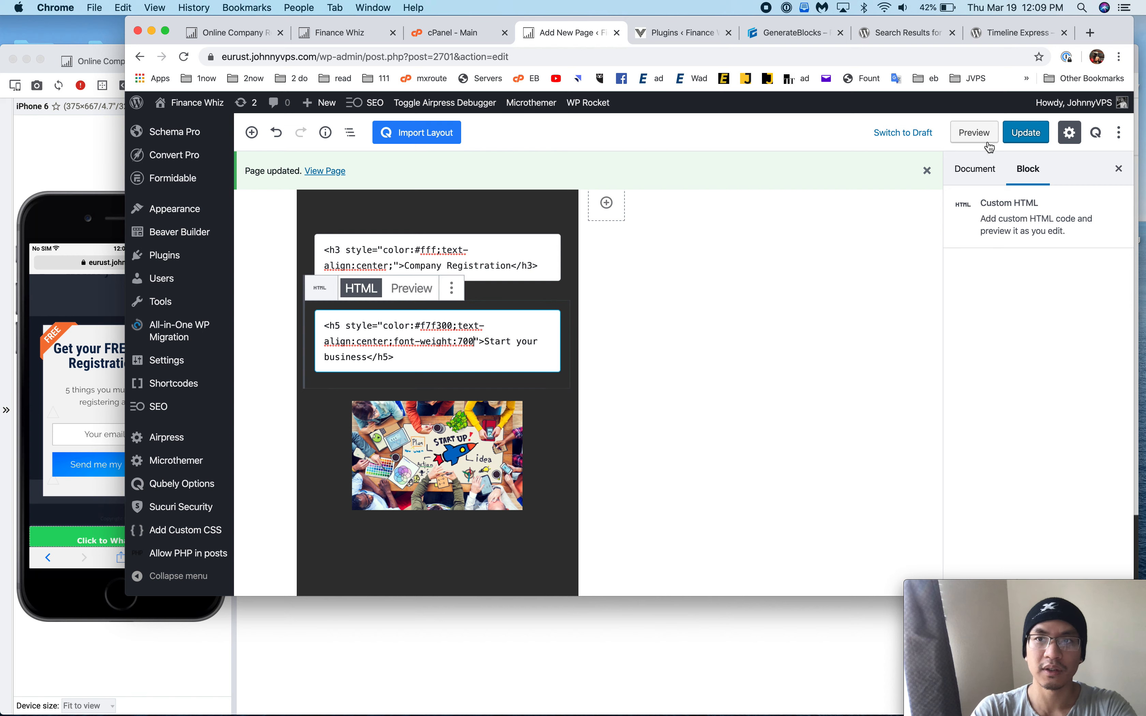
click(1023, 134)
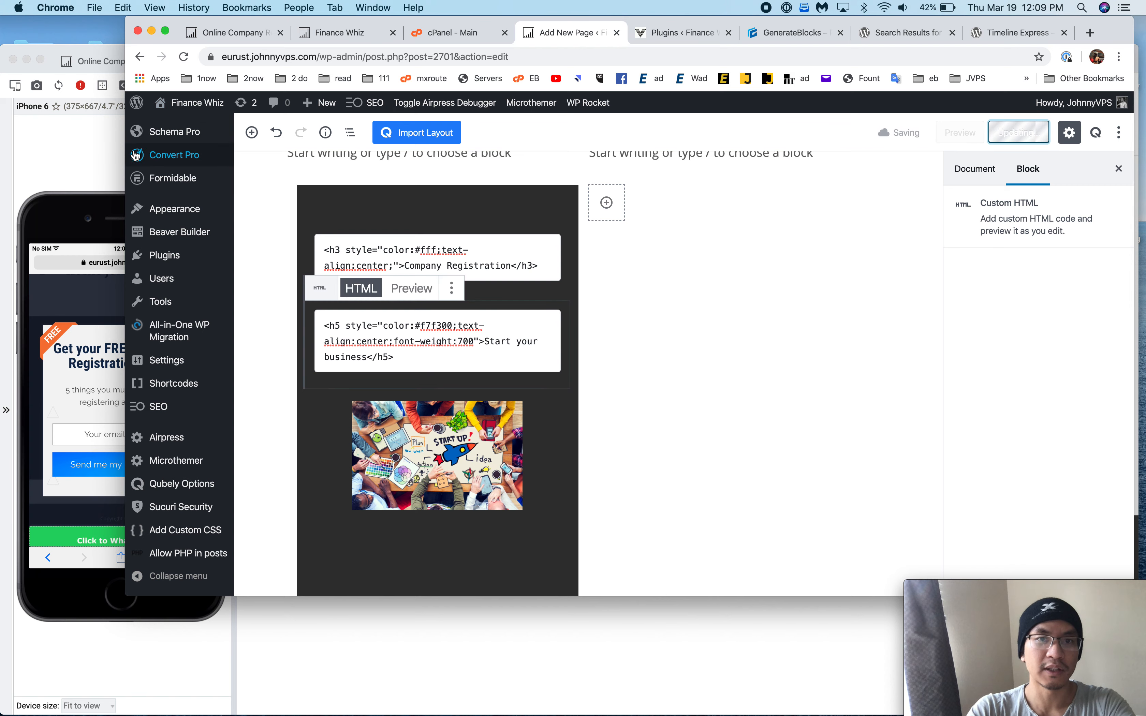
- Switch to Blisk, reload the rebuilt homepage and compare its bold subheading with the original card on financewhiz.co.za
click(78, 155)
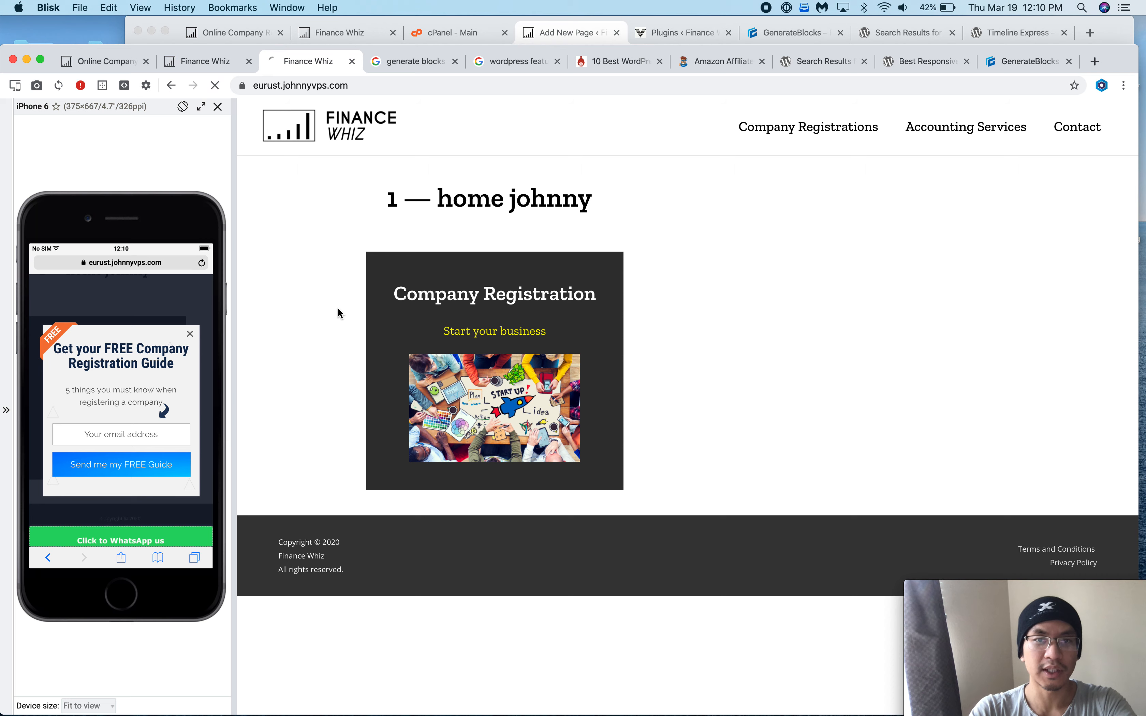
key(super+r)
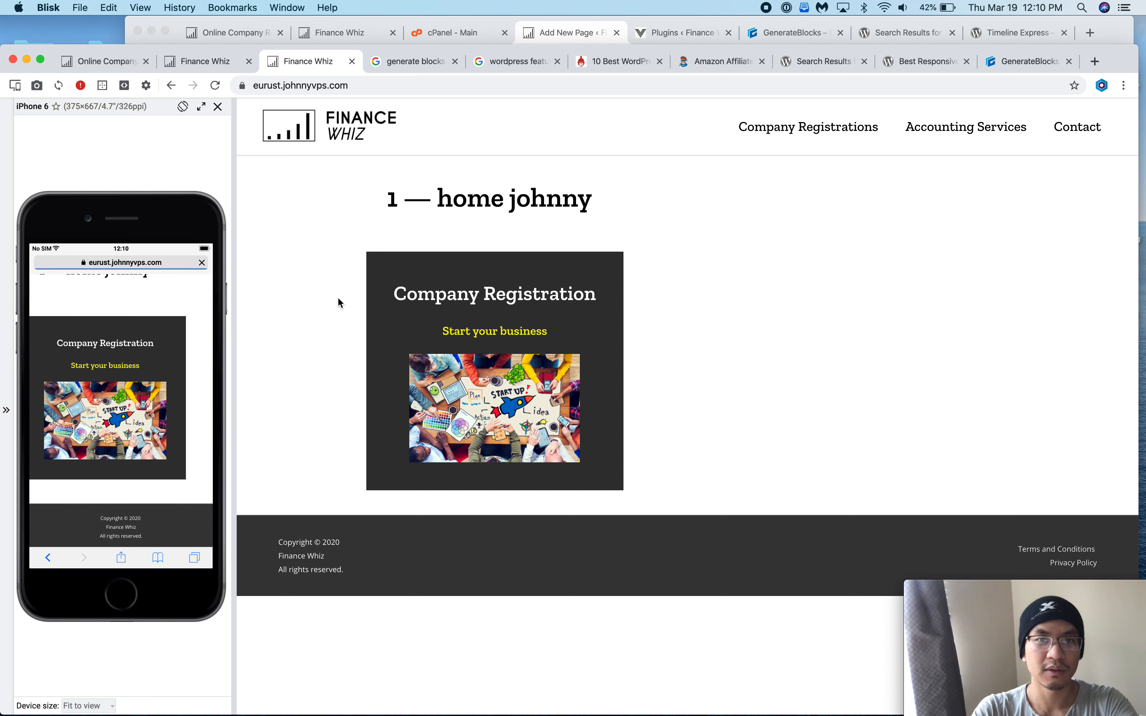
click(195, 62)
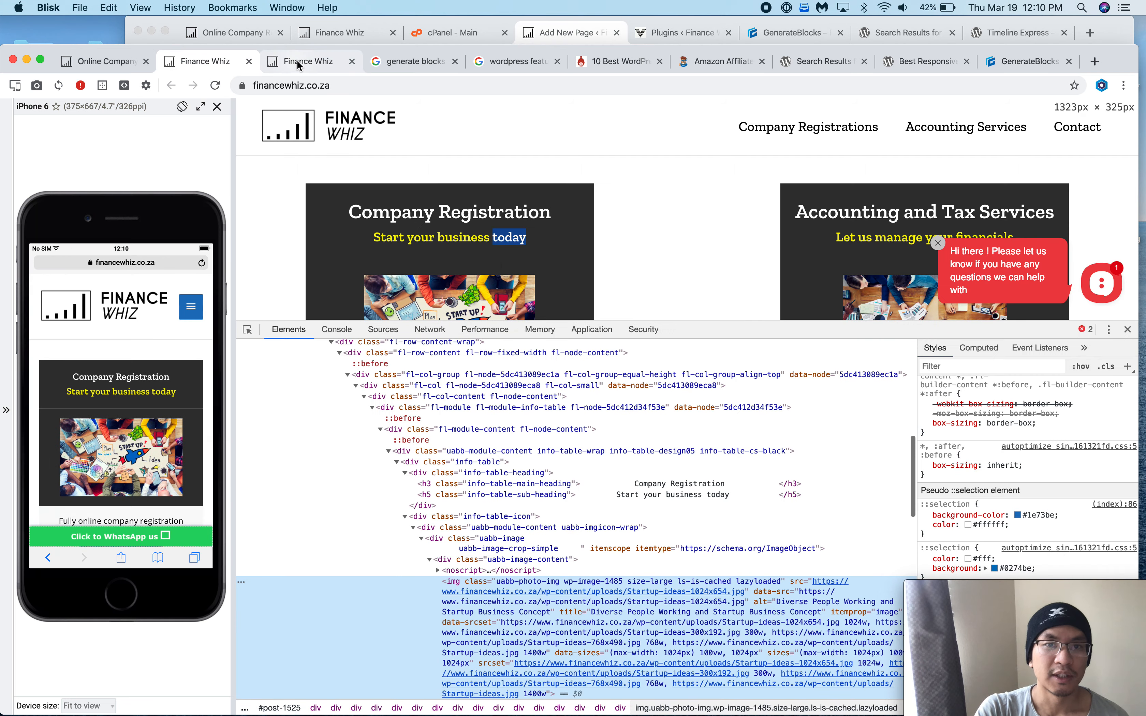
click(297, 60)
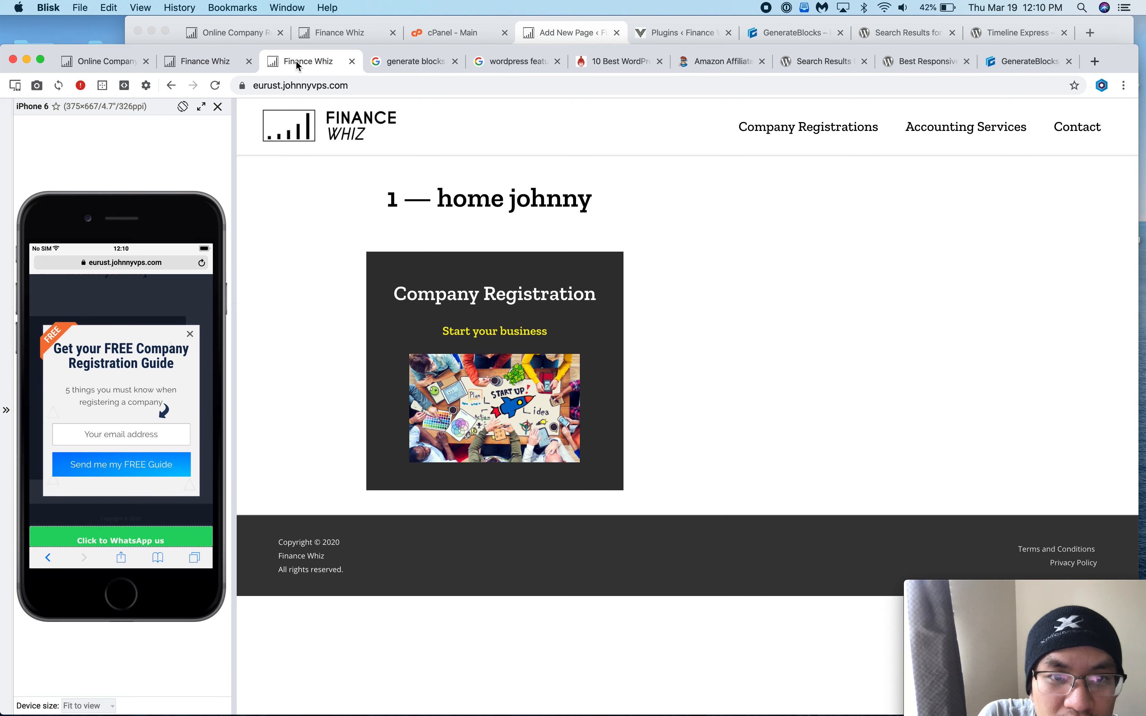
click(229, 60)
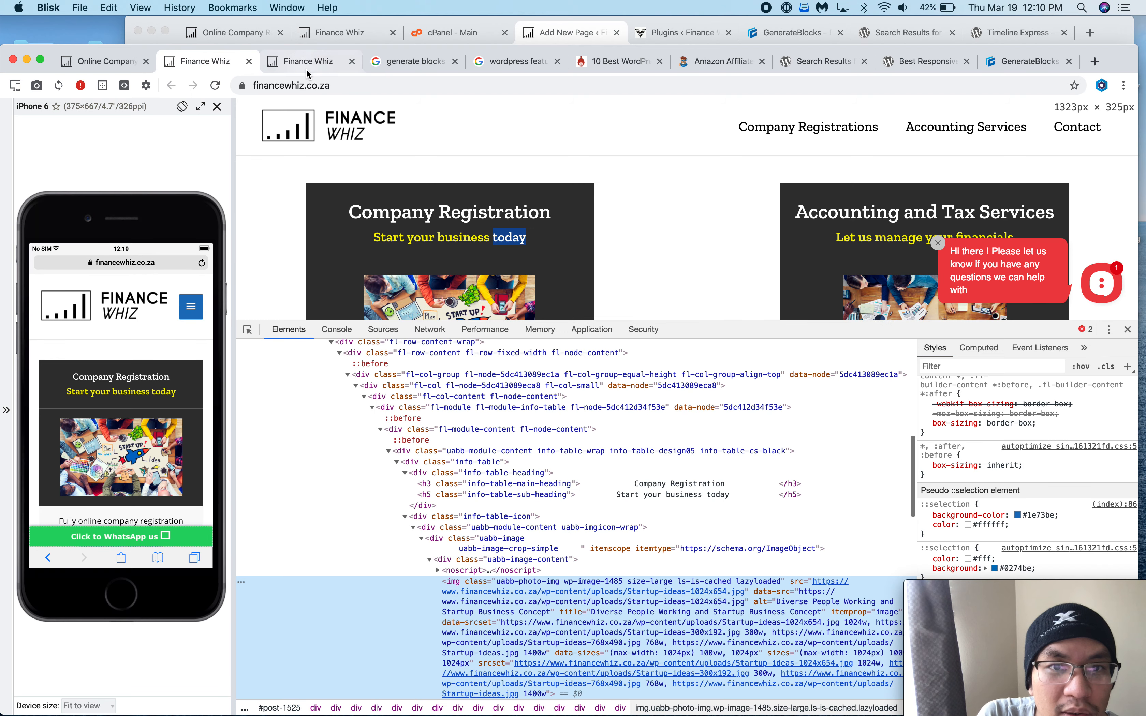
- Switch to the page editor in Chrome and check the two Custom HTML heading blocks and their settings for a spacing option
click(313, 69)
click(571, 29)
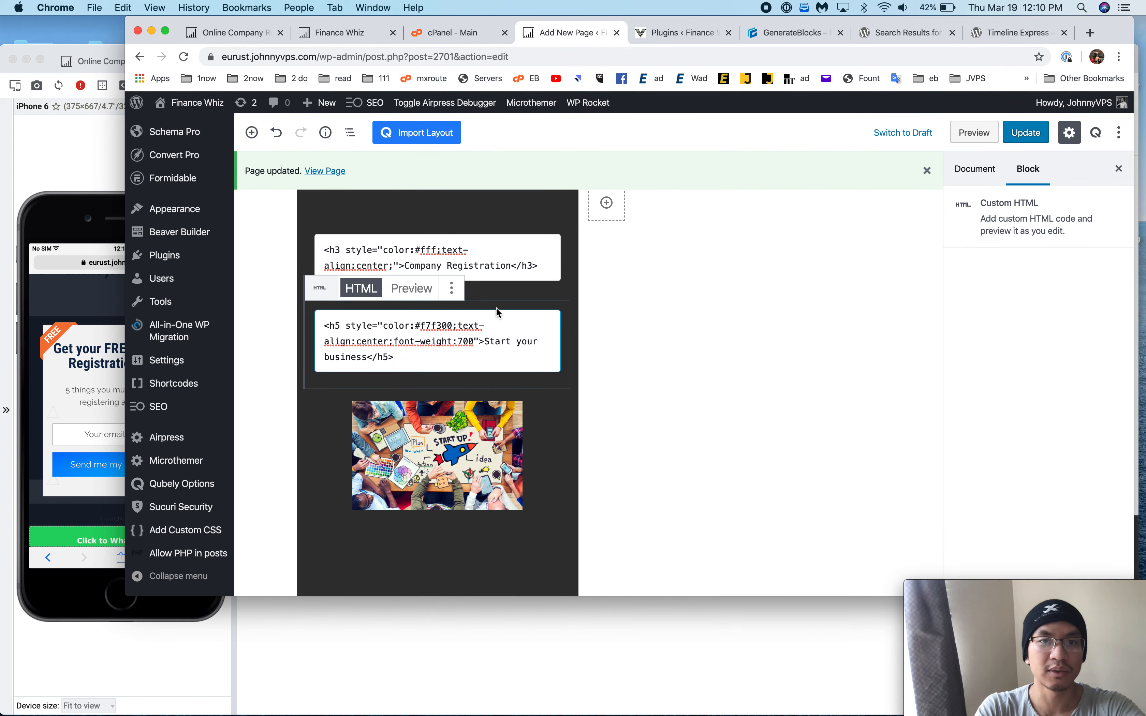
click(523, 268)
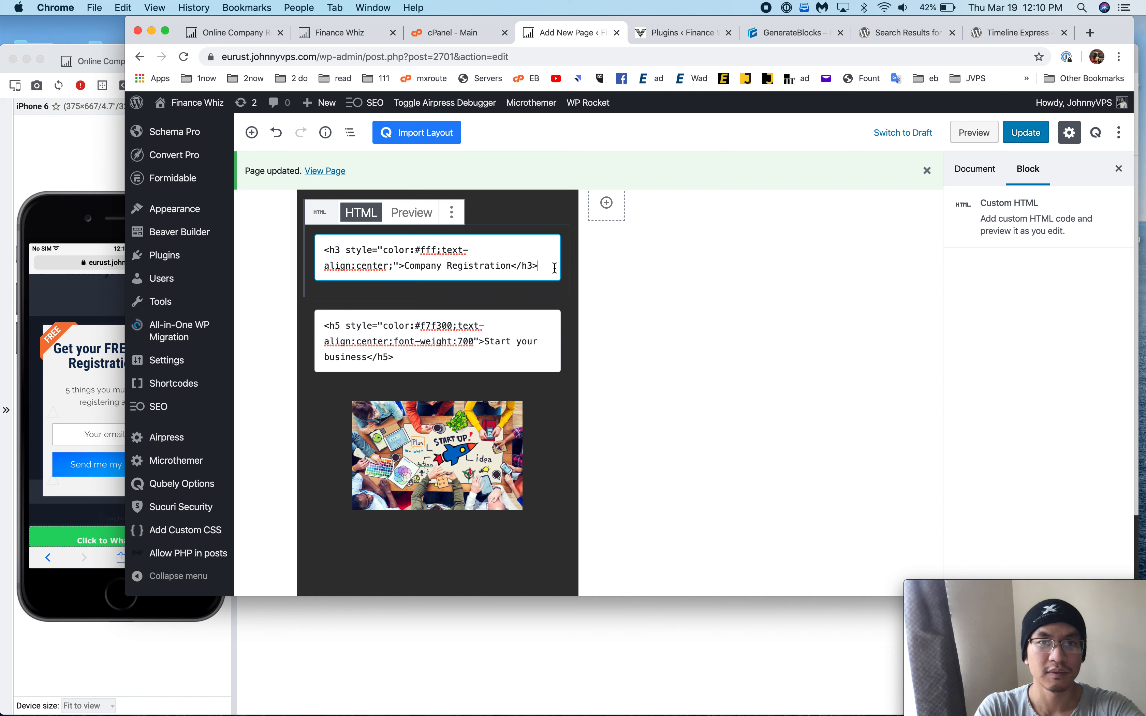
click(464, 306)
click(482, 326)
click(1000, 180)
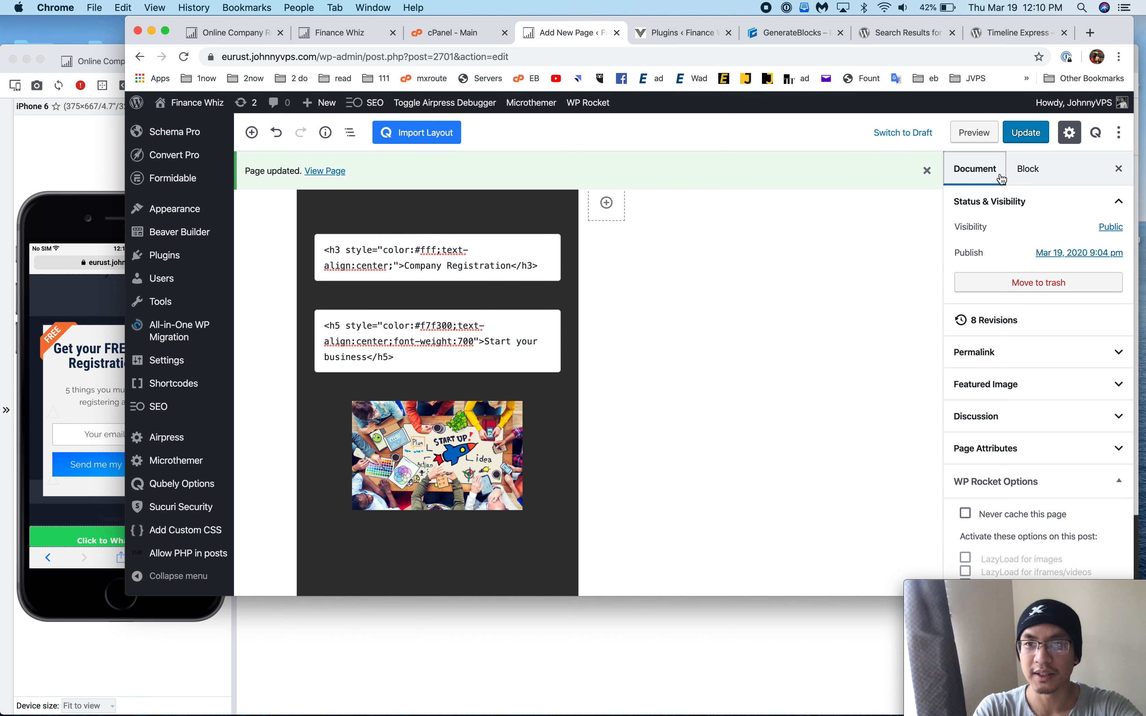
click(429, 289)
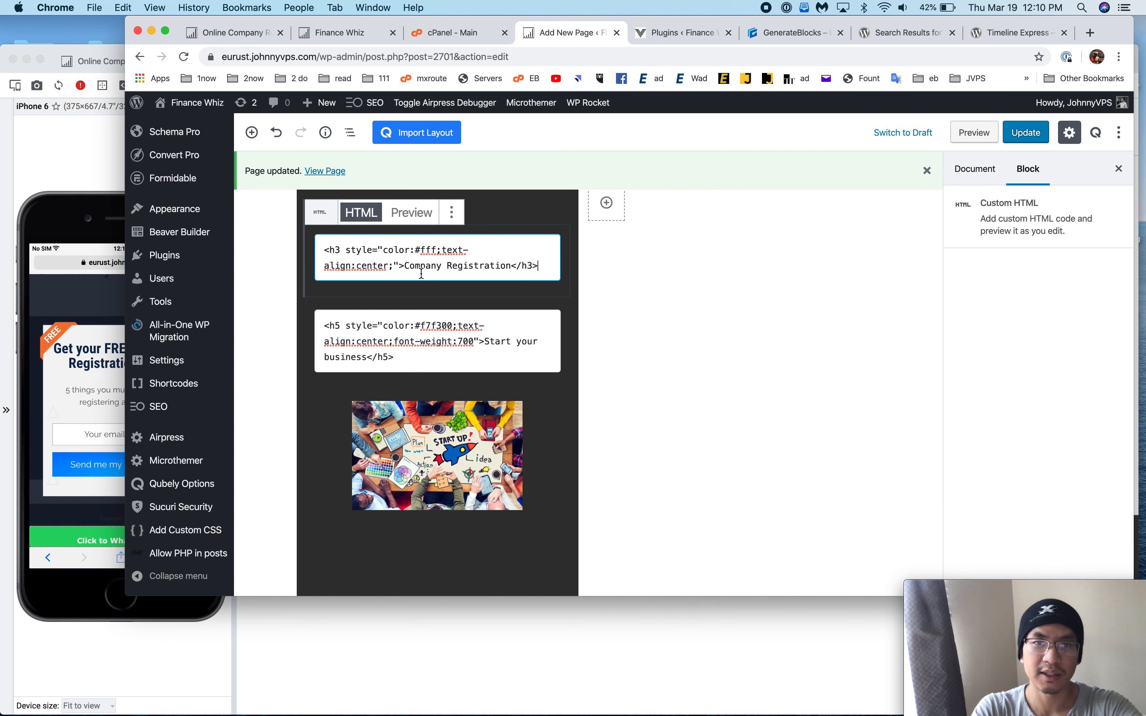
click(432, 324)
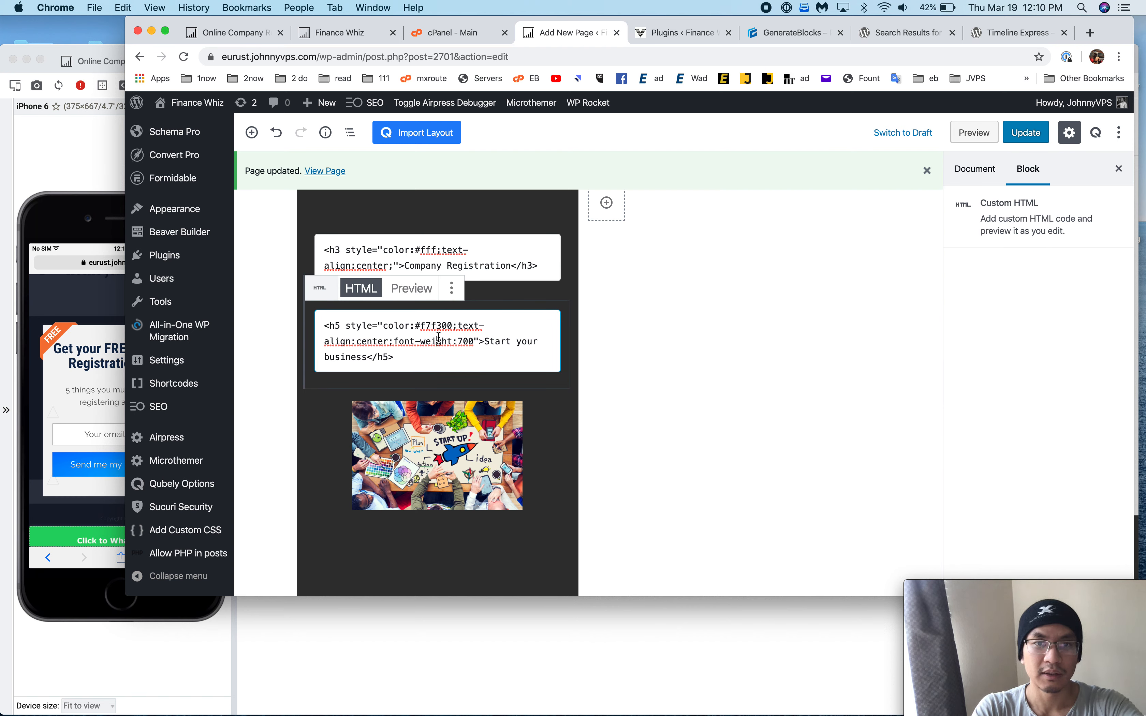
key(Left)
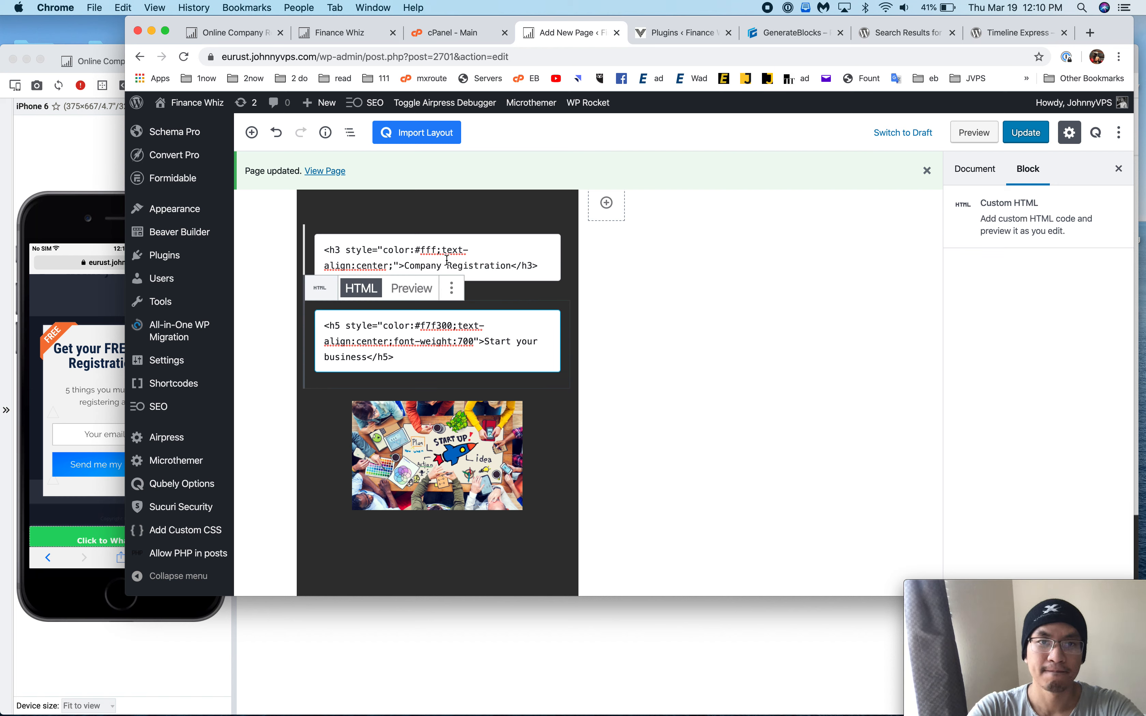
- Add margin-bottom:0px; to the Company Registration h3 style and save the page
click(394, 266)
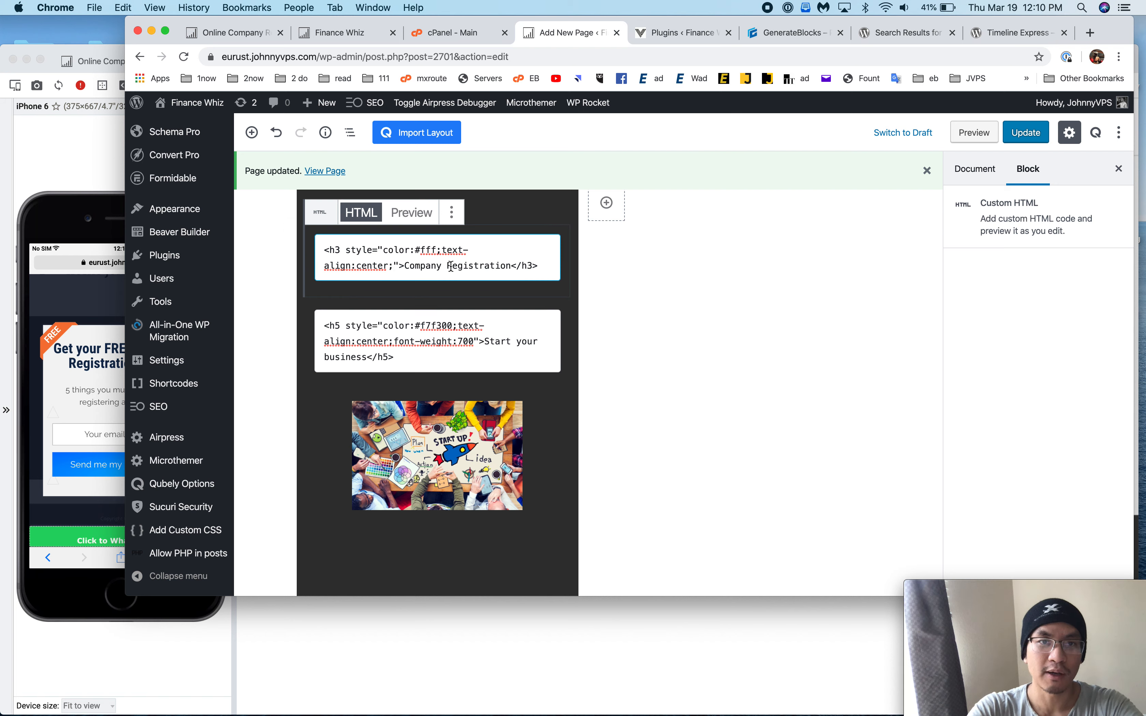
text(margin-bottom)
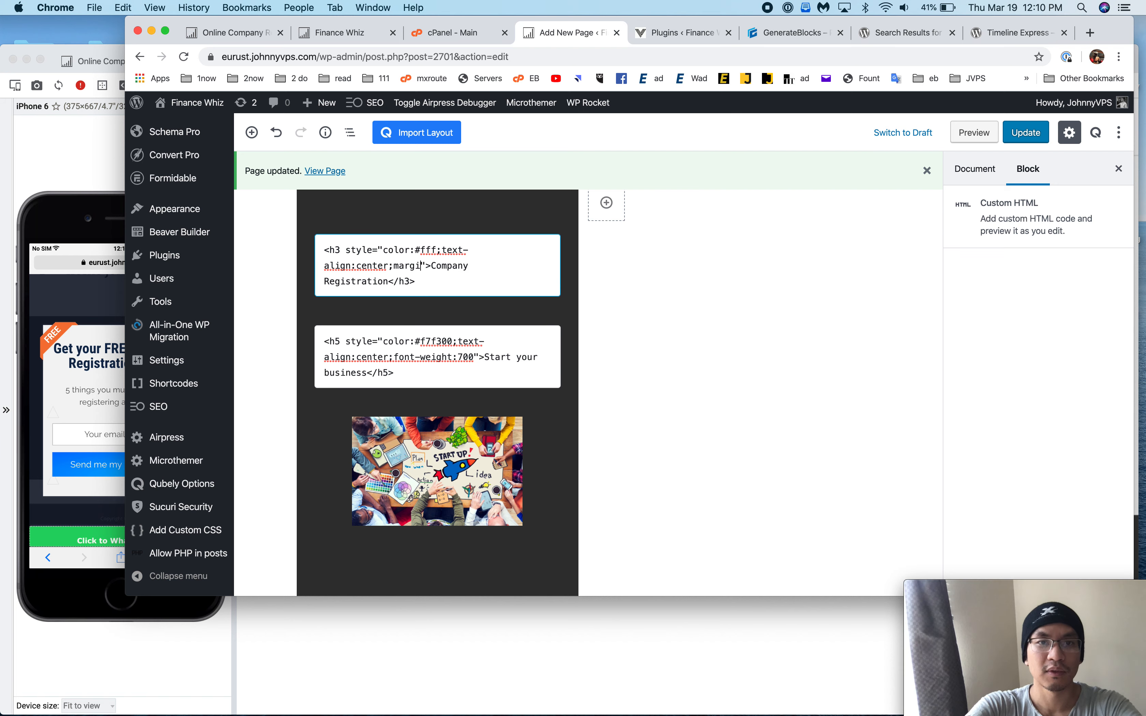
text(:)
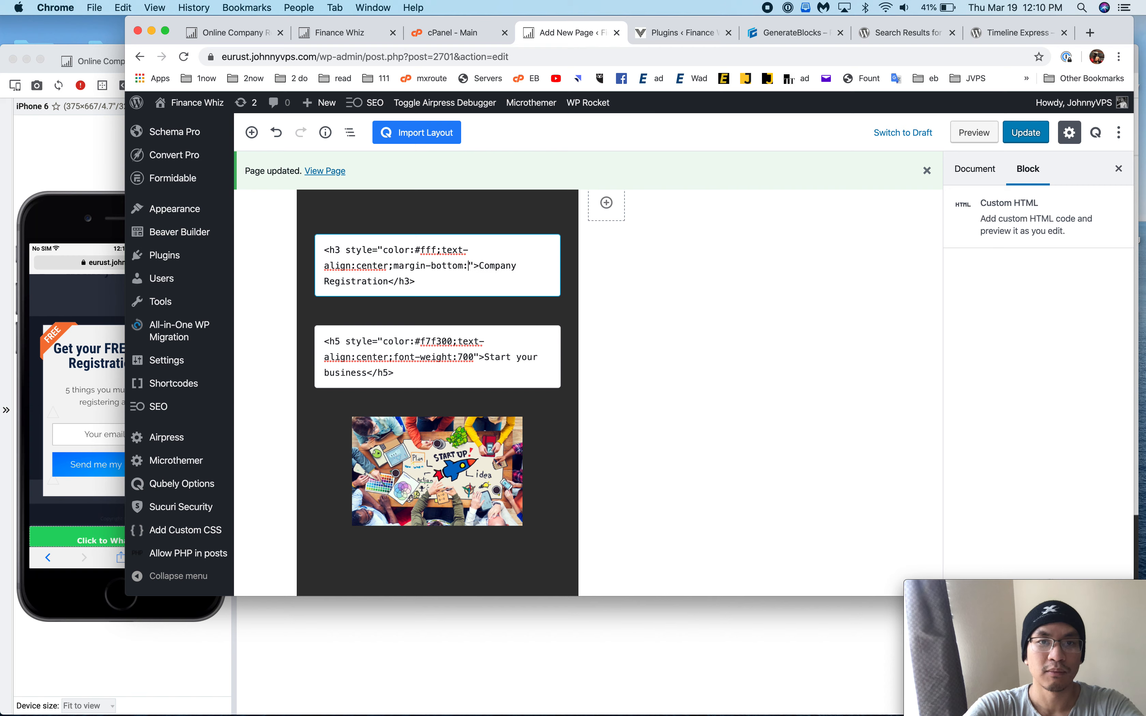
text(0px;)
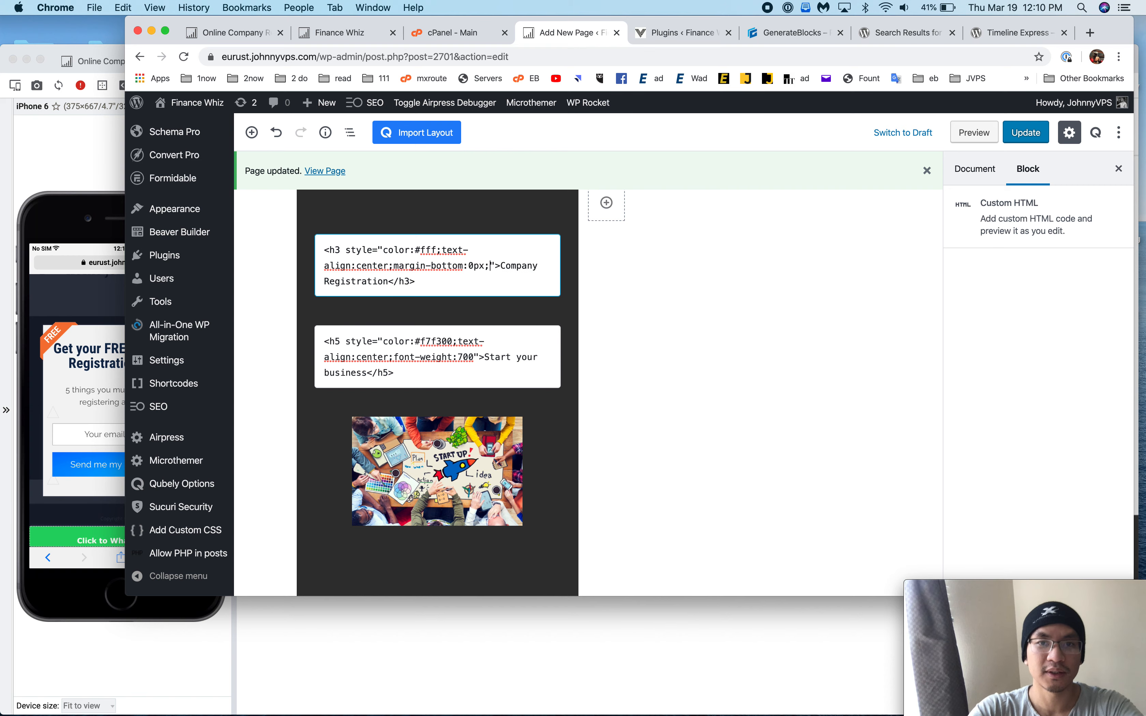
key(super+s)
- Switch to Blisk, reload the rebuilt homepage and compare its heading spacing with the original card on financewhiz.co.za
click(91, 162)
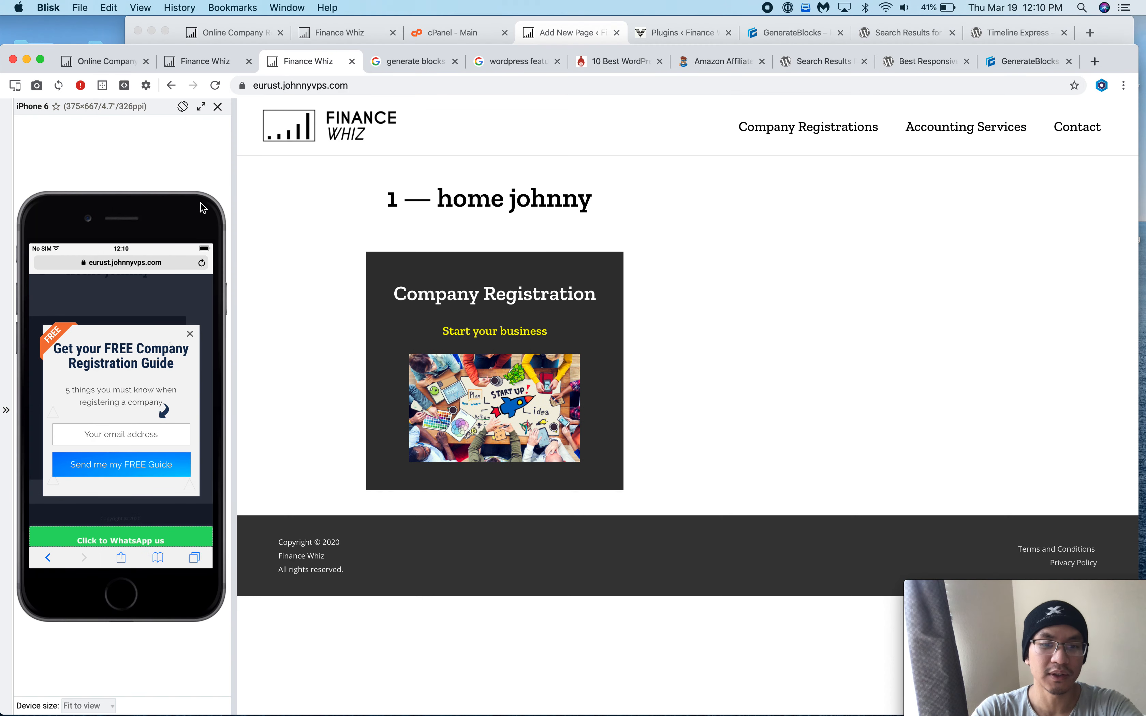
key(super+r)
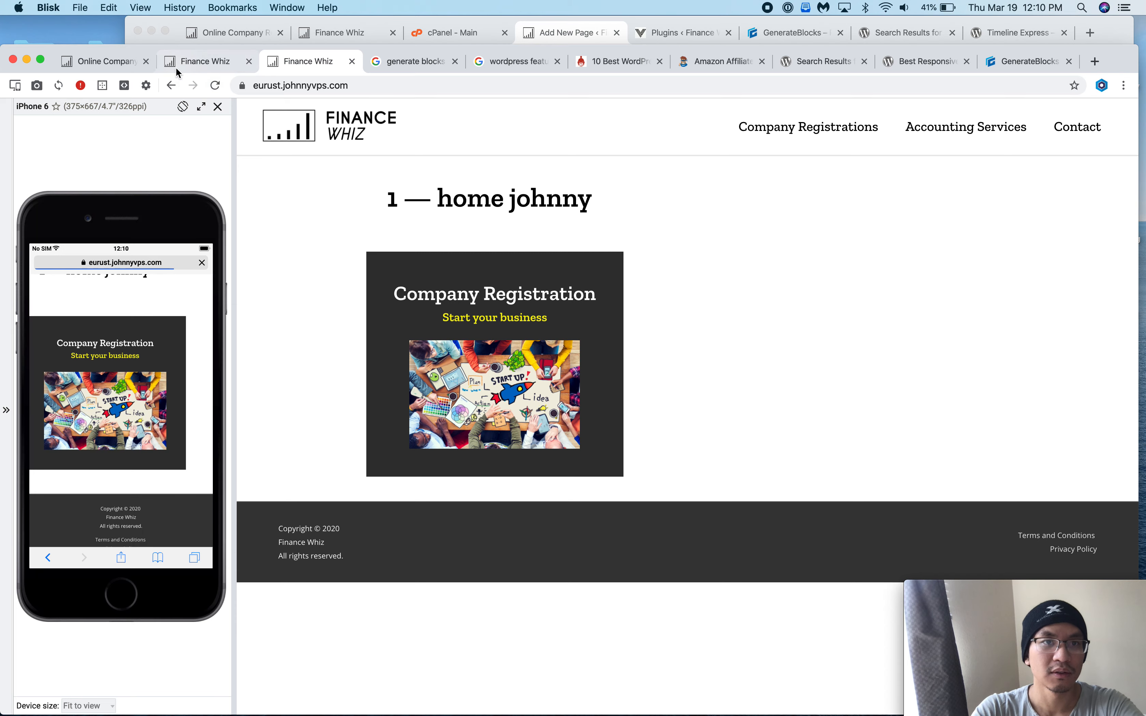
click(176, 70)
click(310, 66)
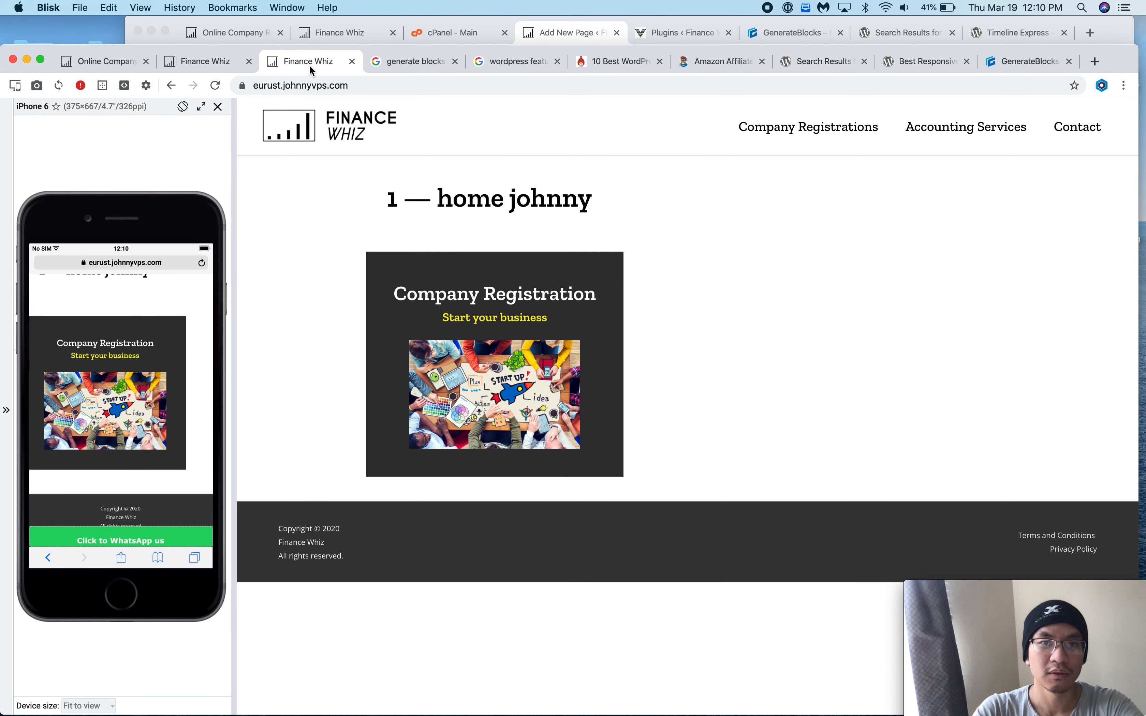
click(221, 59)
click(312, 63)
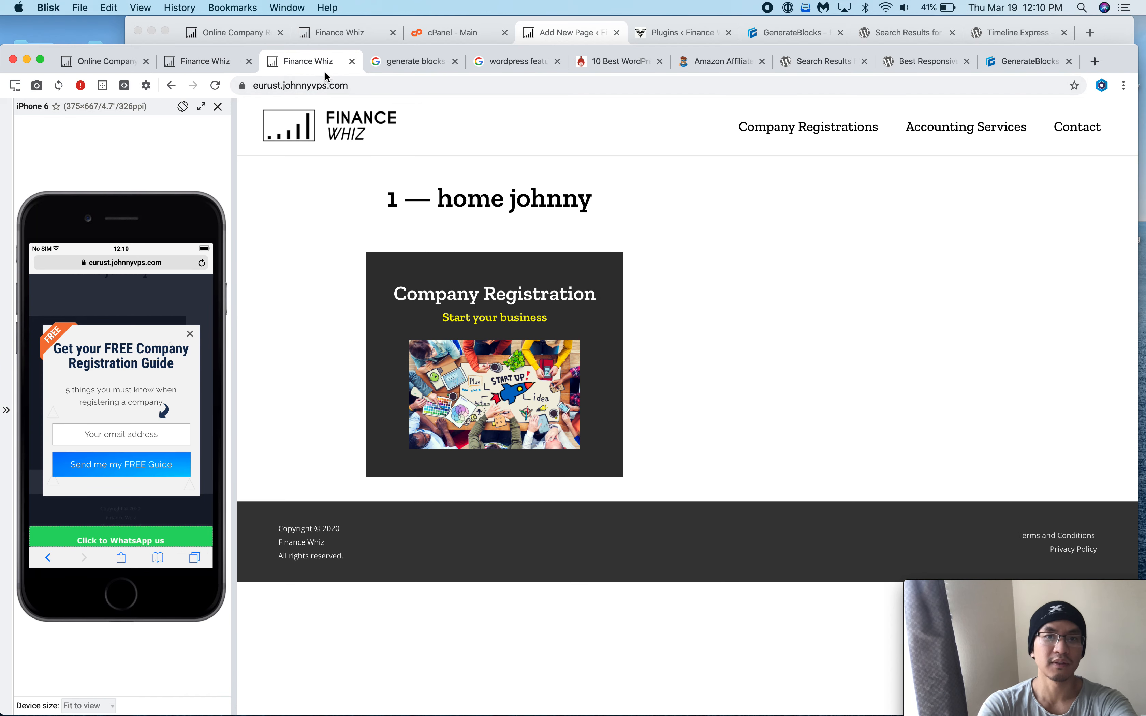
- Back in the Chrome editor, try adding margin-bottom:20px; to the "Start your business" h5 style and update the page
click(553, 38)
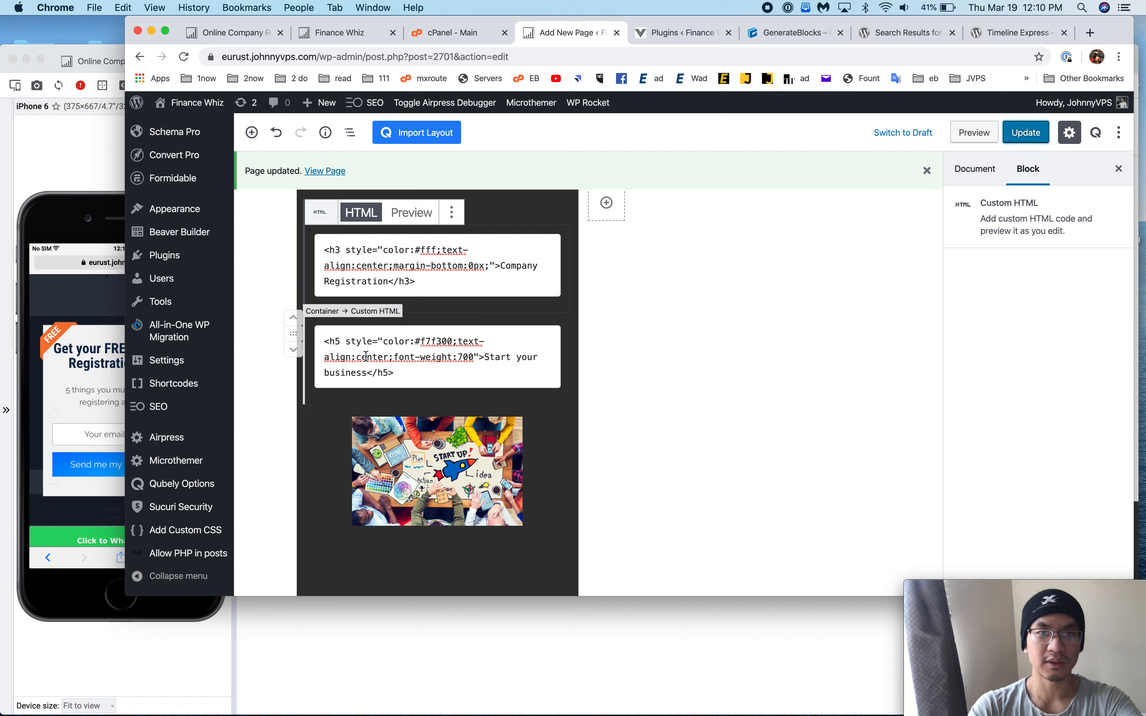
click(475, 356)
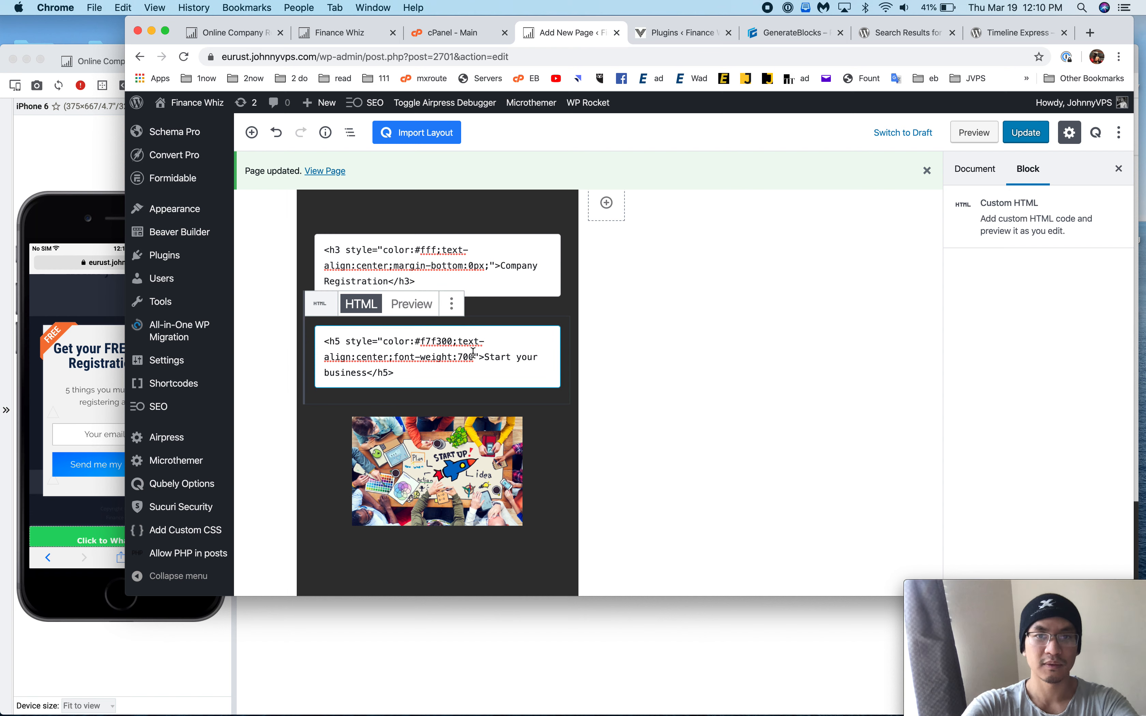
text(;mar)
text(gin-bottom:)
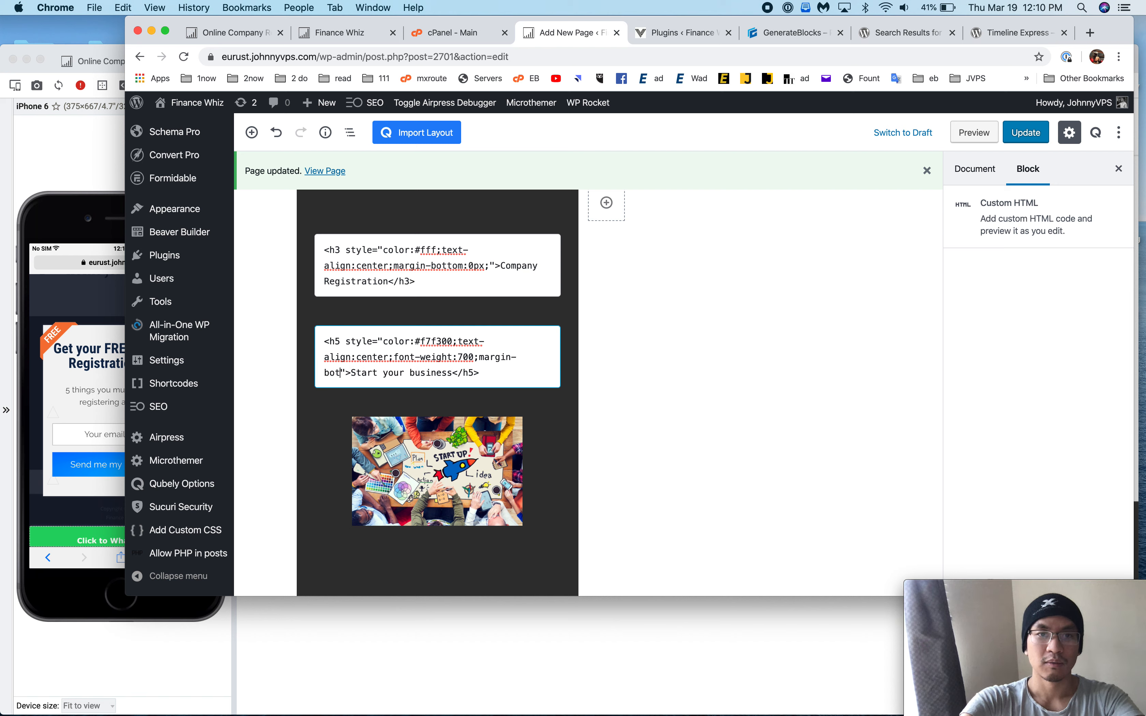
text(20px)
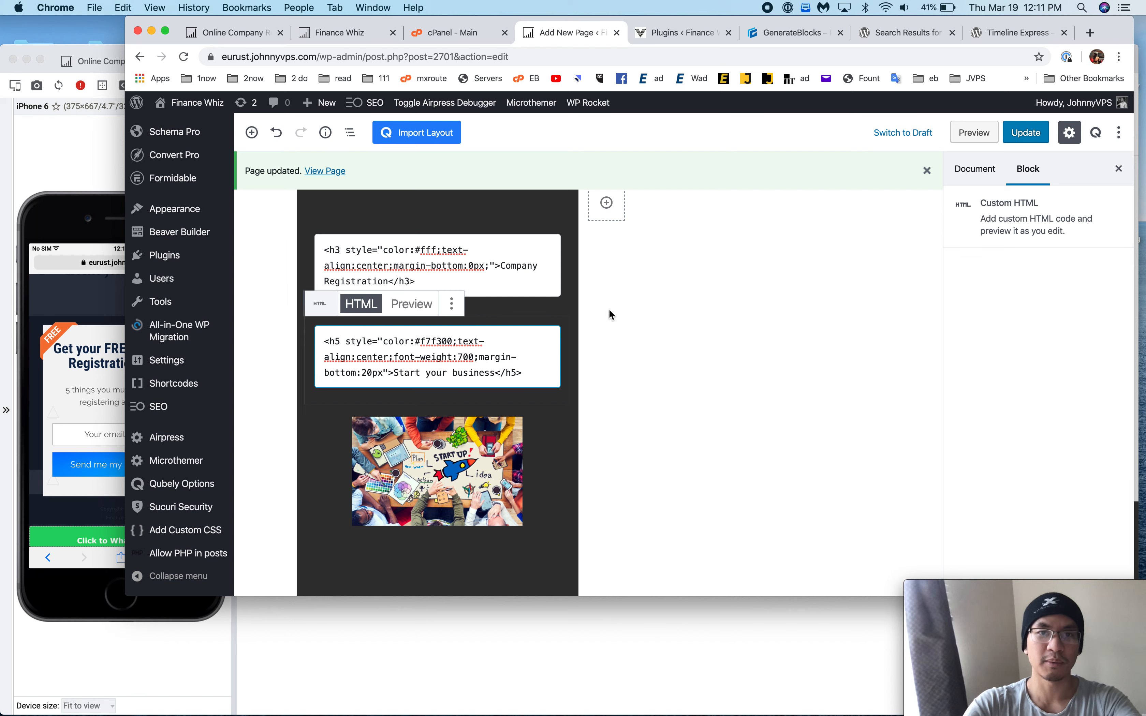
text(;)
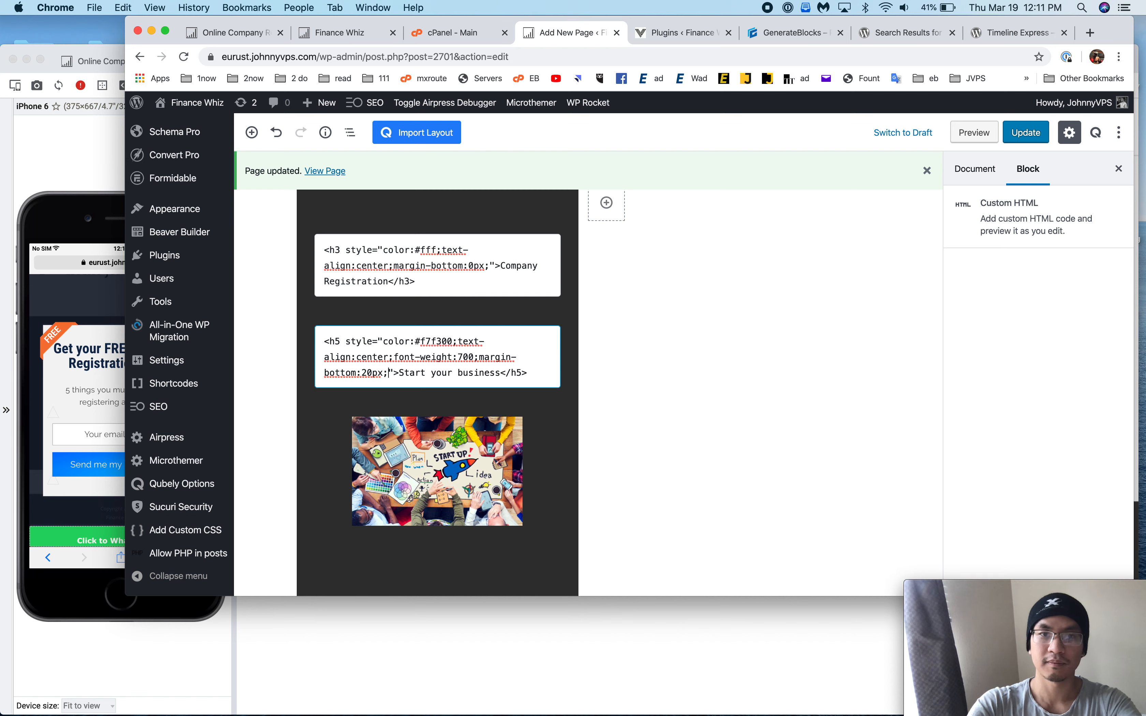
click(1019, 127)
- Reload the rebuilt homepage in Blisk, updating the page once more in Chrome, to check the gap between the subheading and image
click(107, 160)
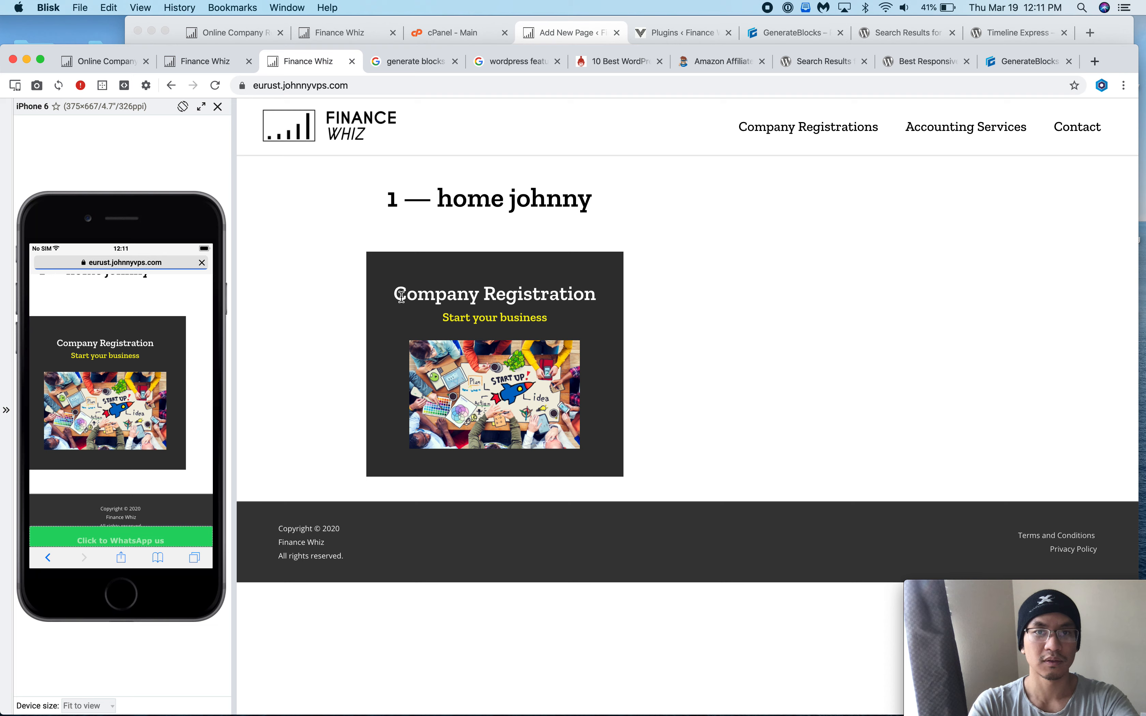
key(super+r)
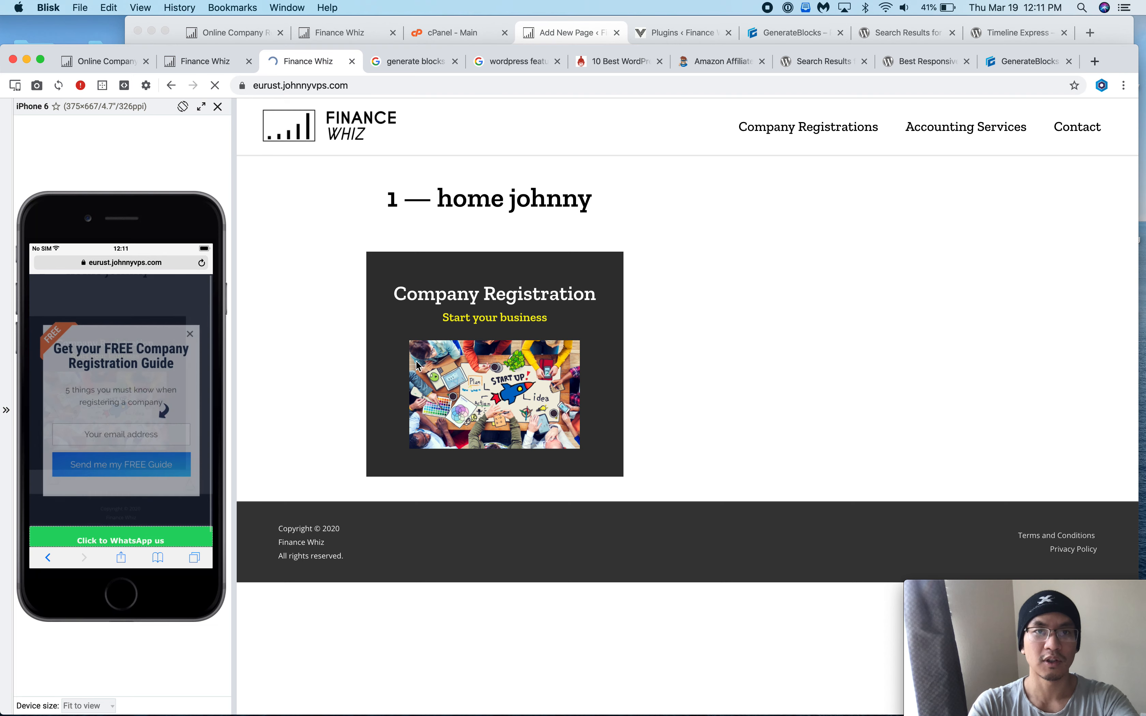
click(571, 32)
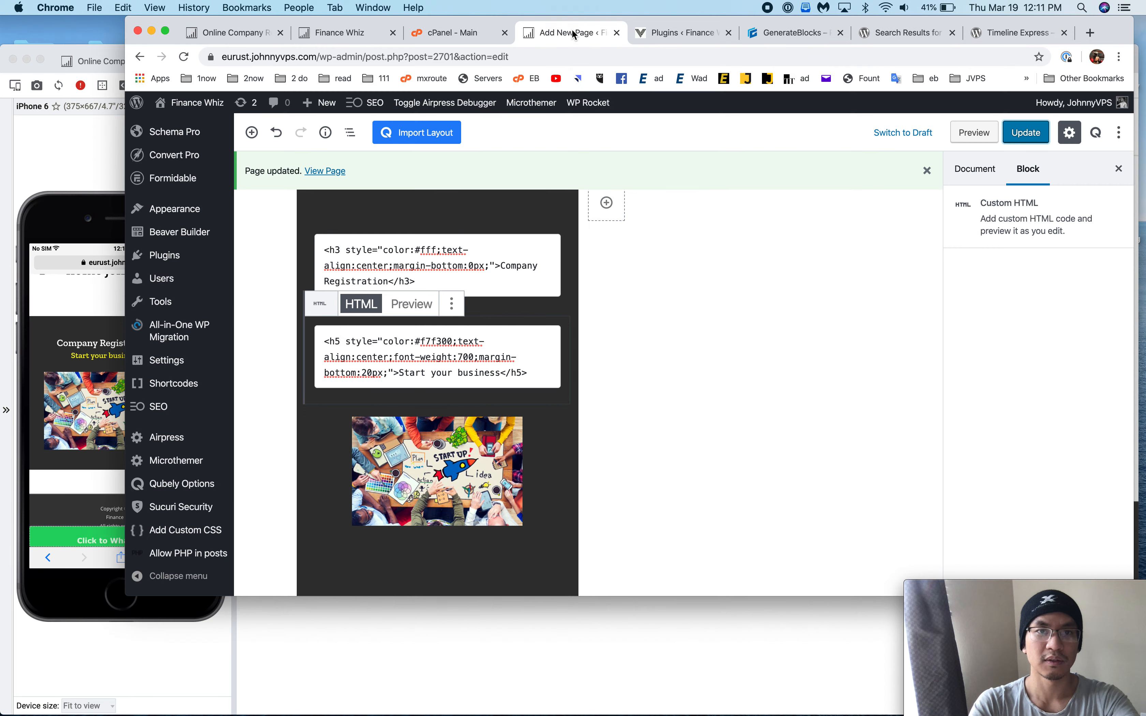
click(83, 187)
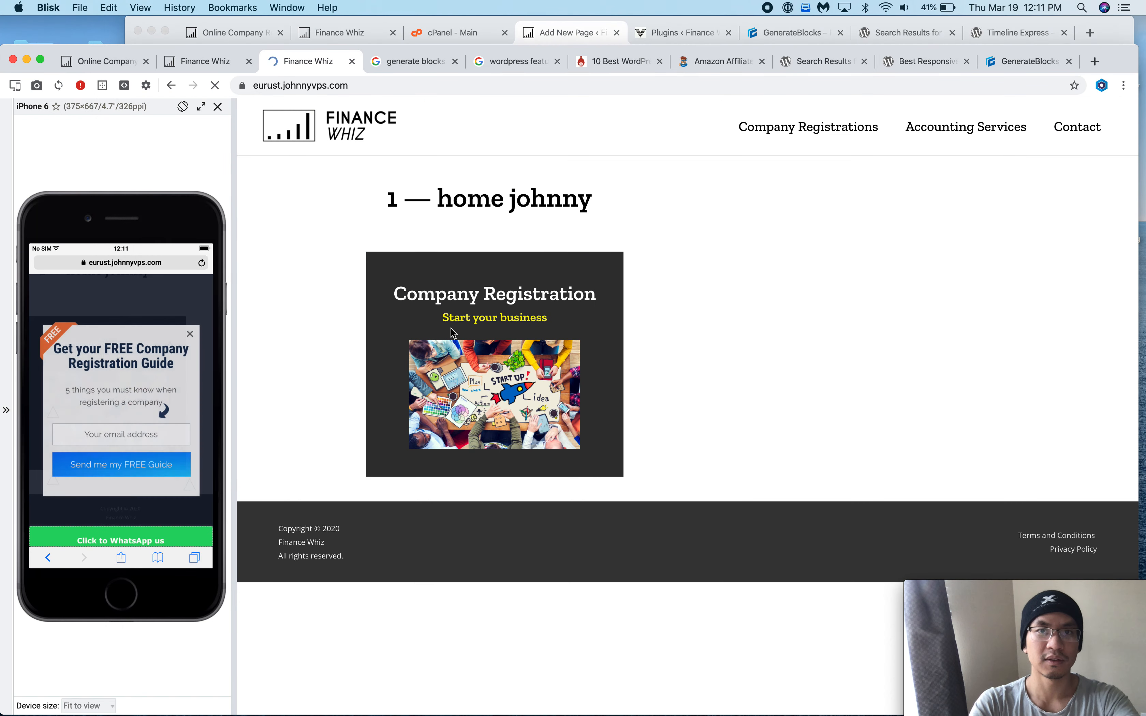
key(super+r)
click(585, 35)
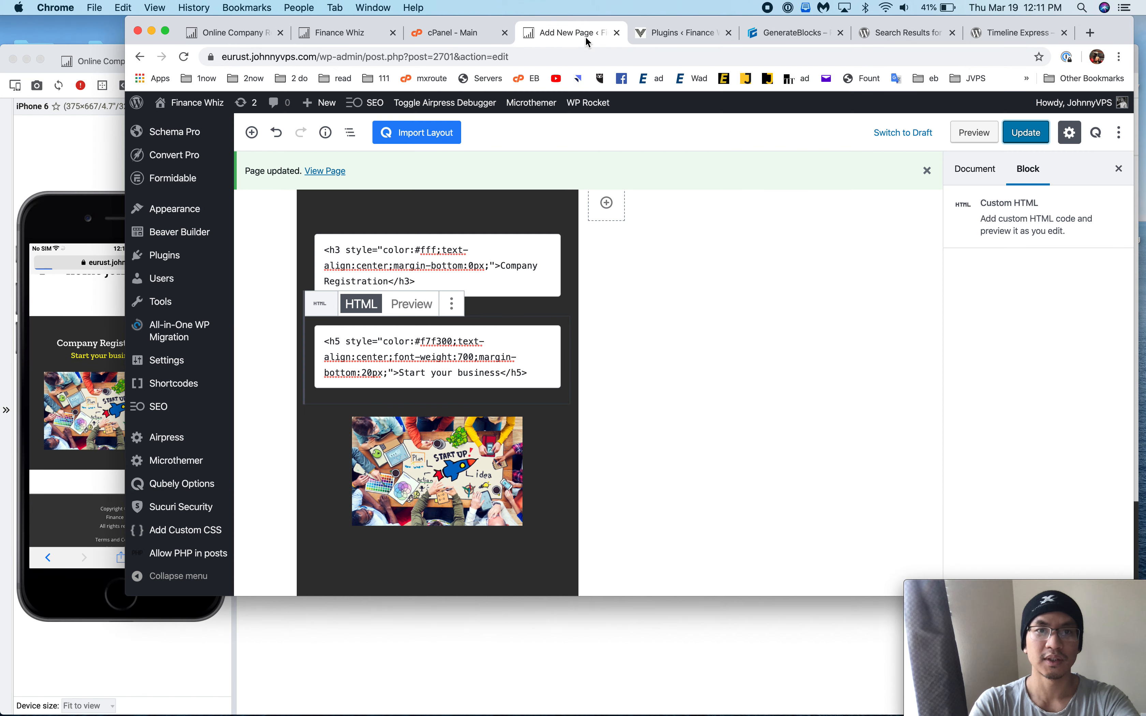
click(1017, 137)
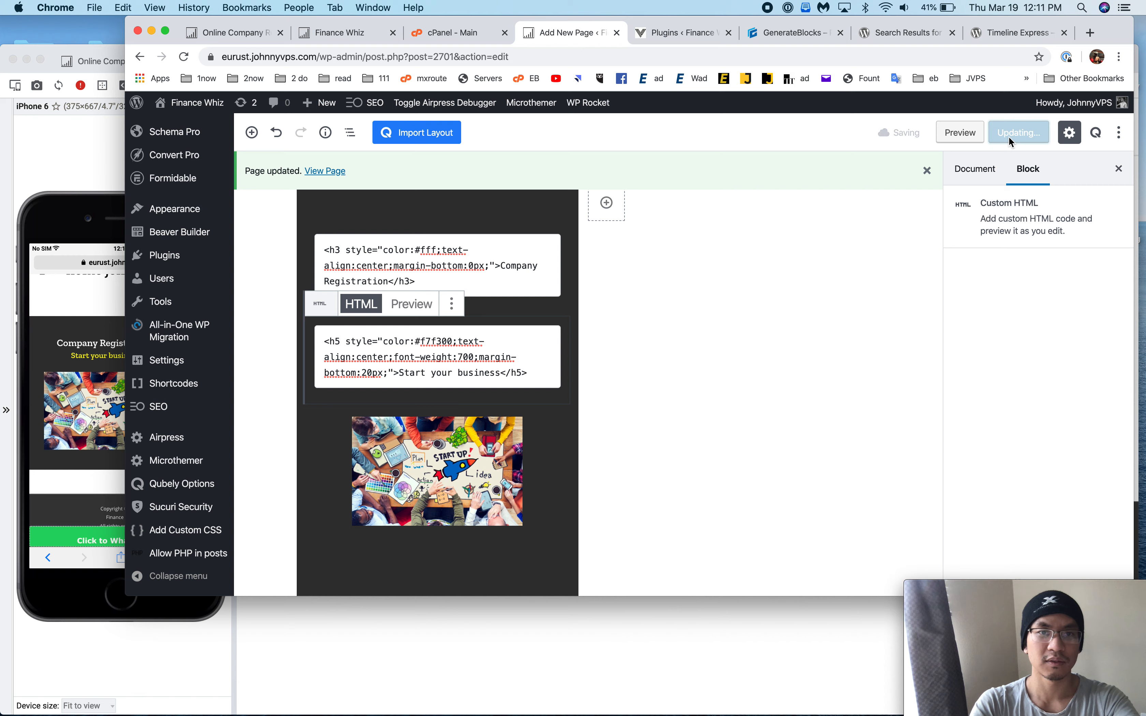
click(112, 139)
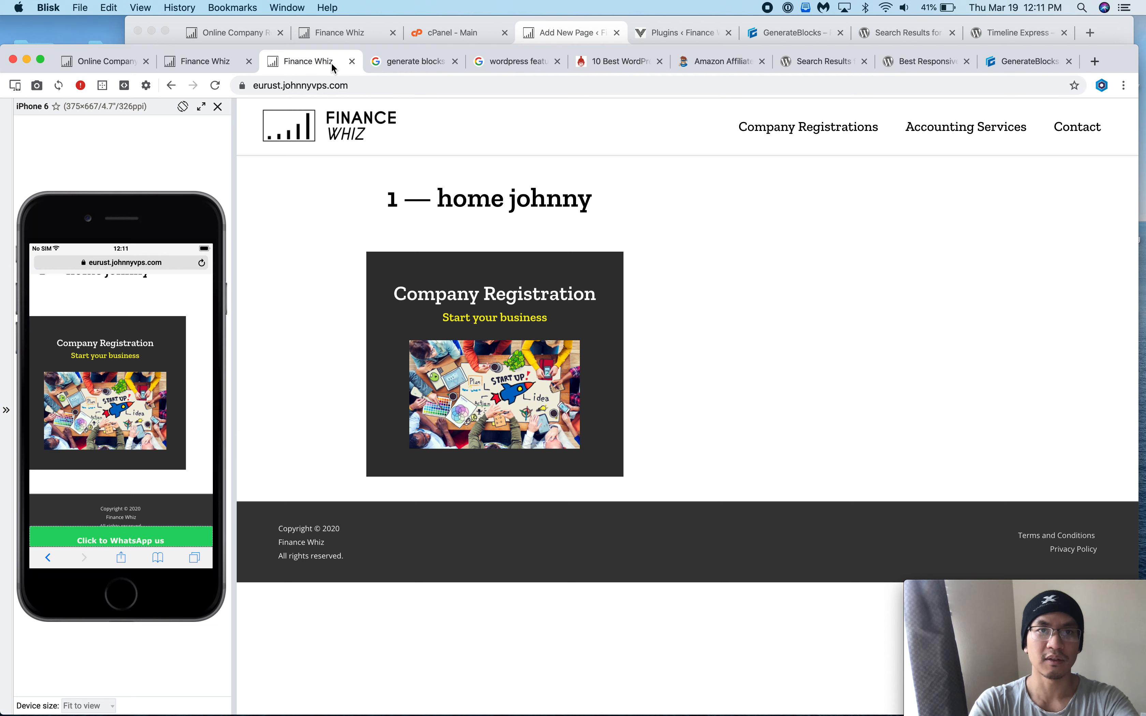
- Return to the Chrome editor and remove the margin-bottom:20px; declaration from the "Start your business" h5 style
key(super+Tab)
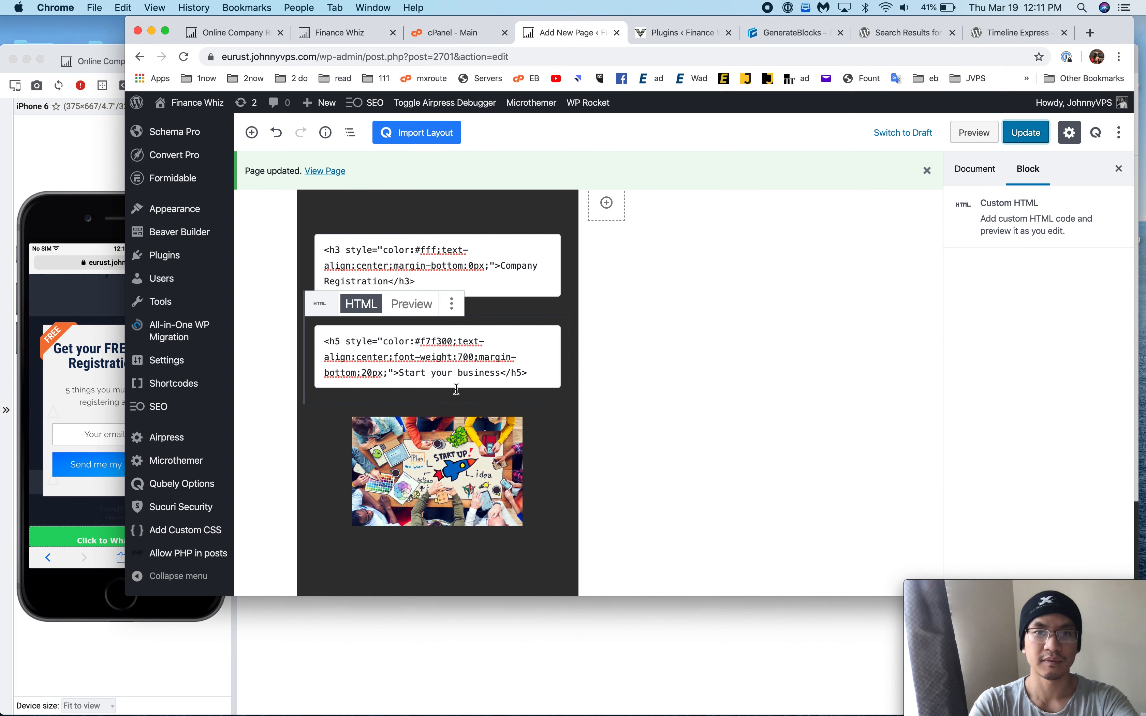
click(440, 372)
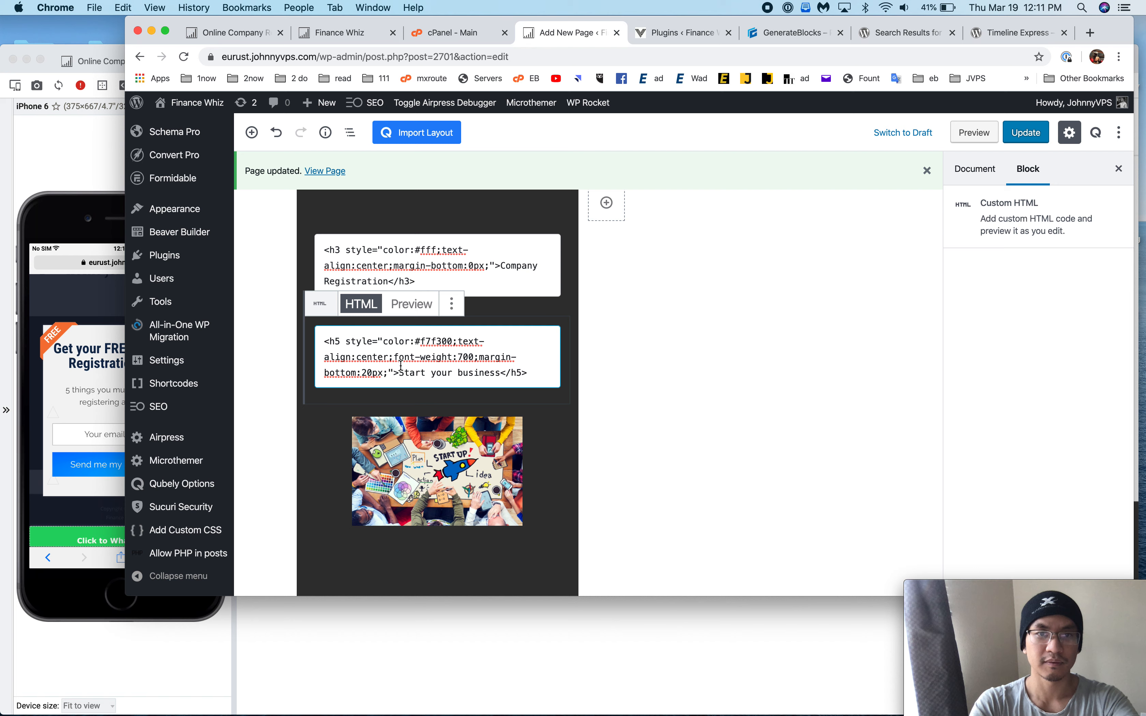
drag(390, 372, 478, 357)
key(BackSpace)
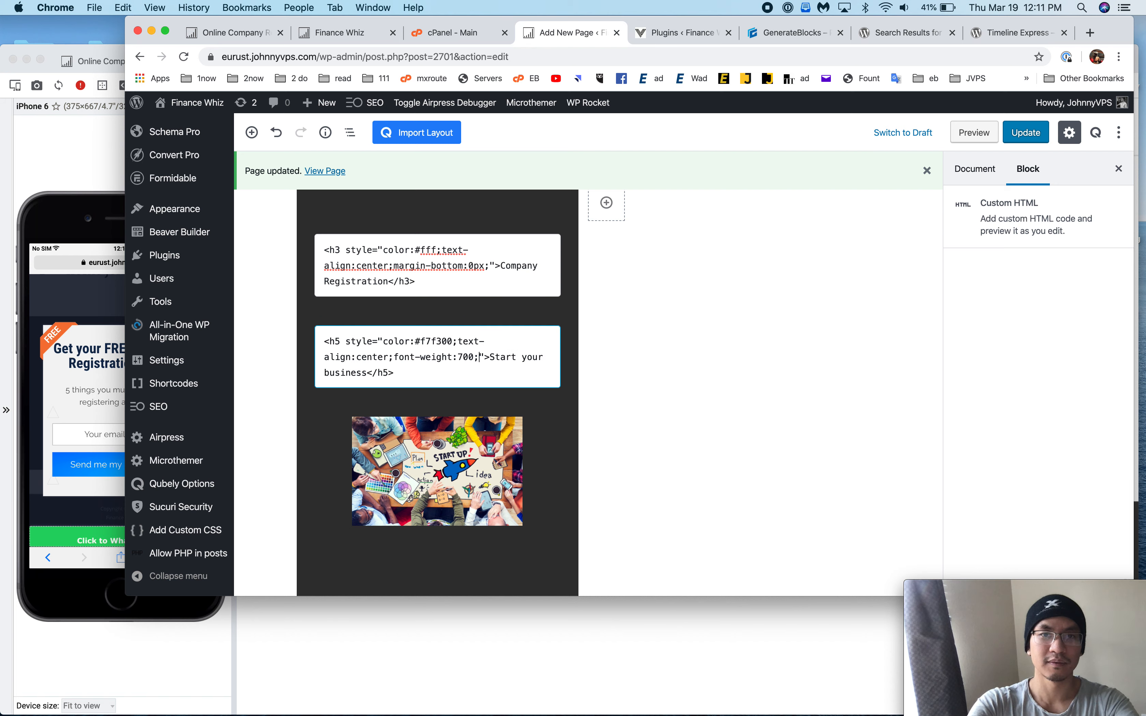
- Switch the startup image block to HTML editing and update the page
click(394, 424)
click(417, 398)
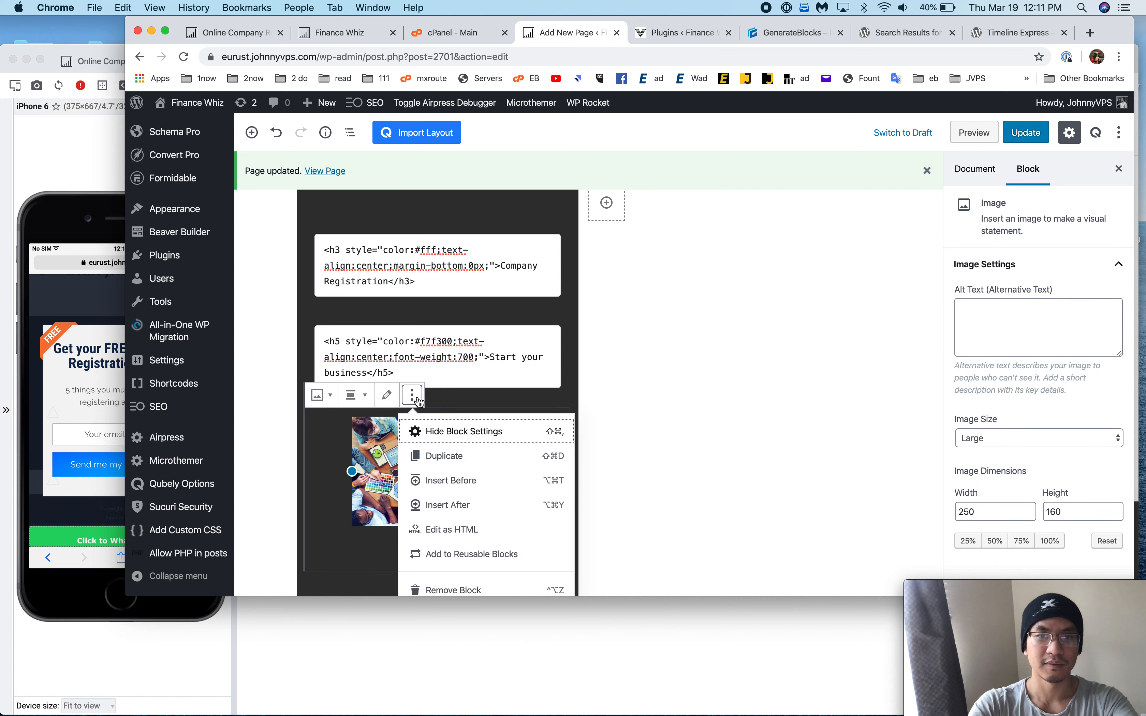
click(440, 529)
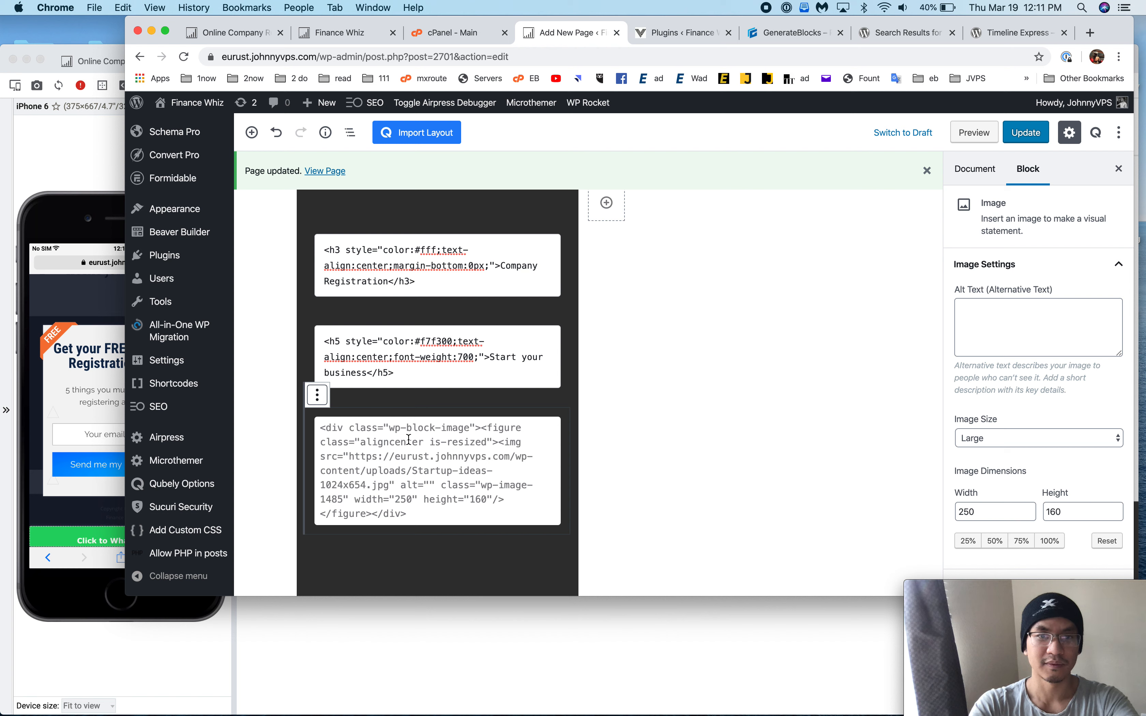
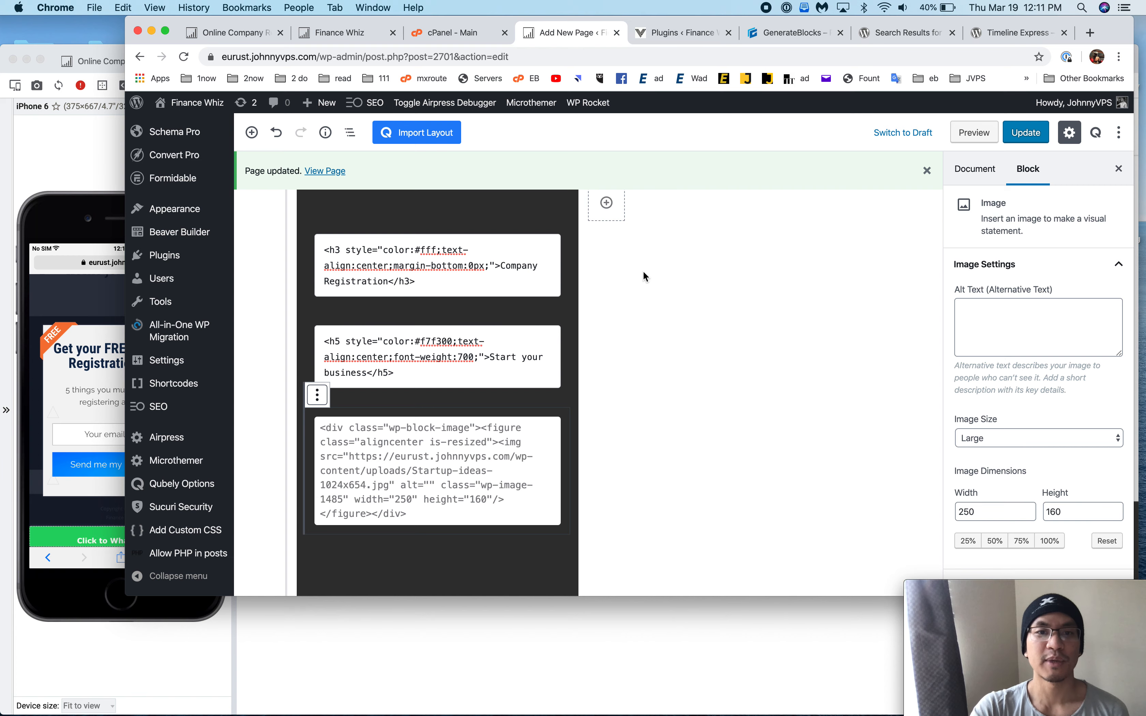
click(1026, 139)
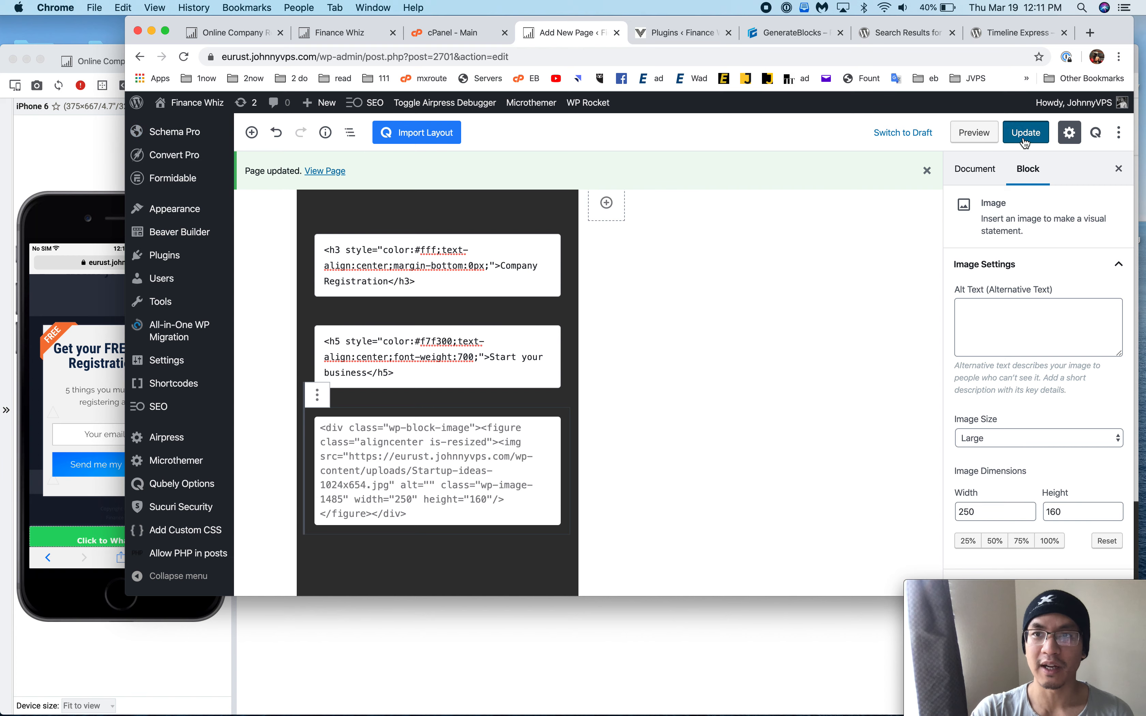
- Switch to Blisk, reload the rebuilt homepage and check the card in the desktop and iPhone 6 views
key(super+Tab)
key(super+r)
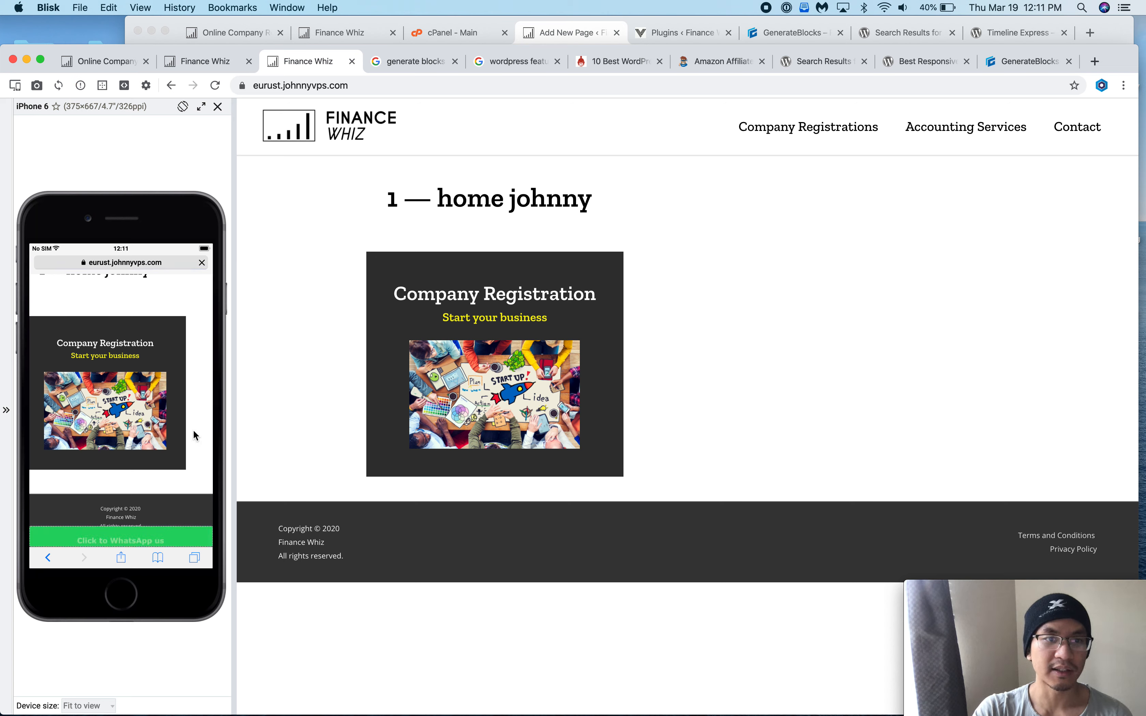
scroll(195, 436, down, 2)
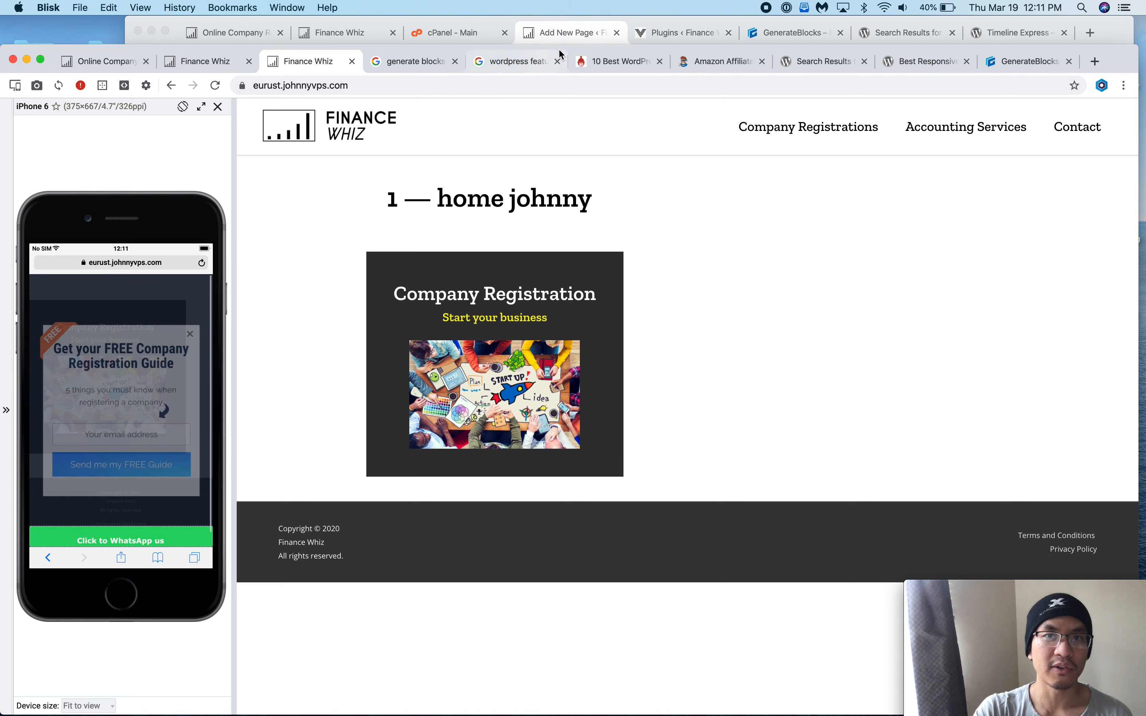
- Switch to the Chrome editor and add a Container block below the dark Company Registration card
key(super+Tab)
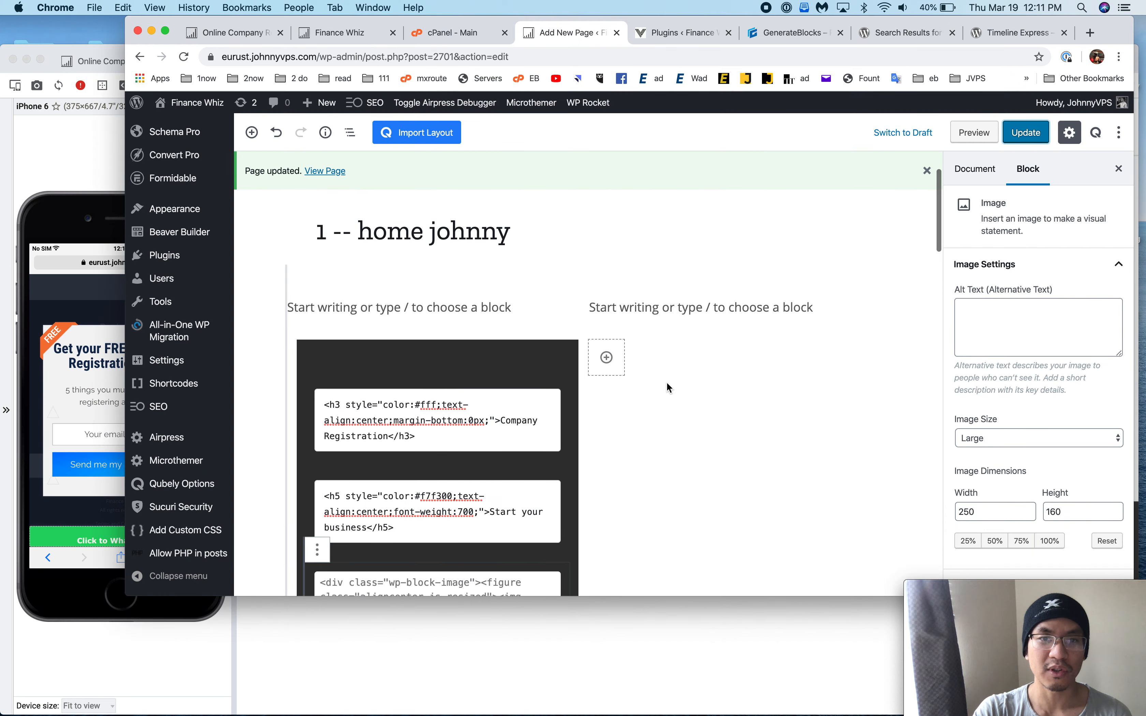
scroll(667, 381, down, 5)
click(383, 483)
click(367, 551)
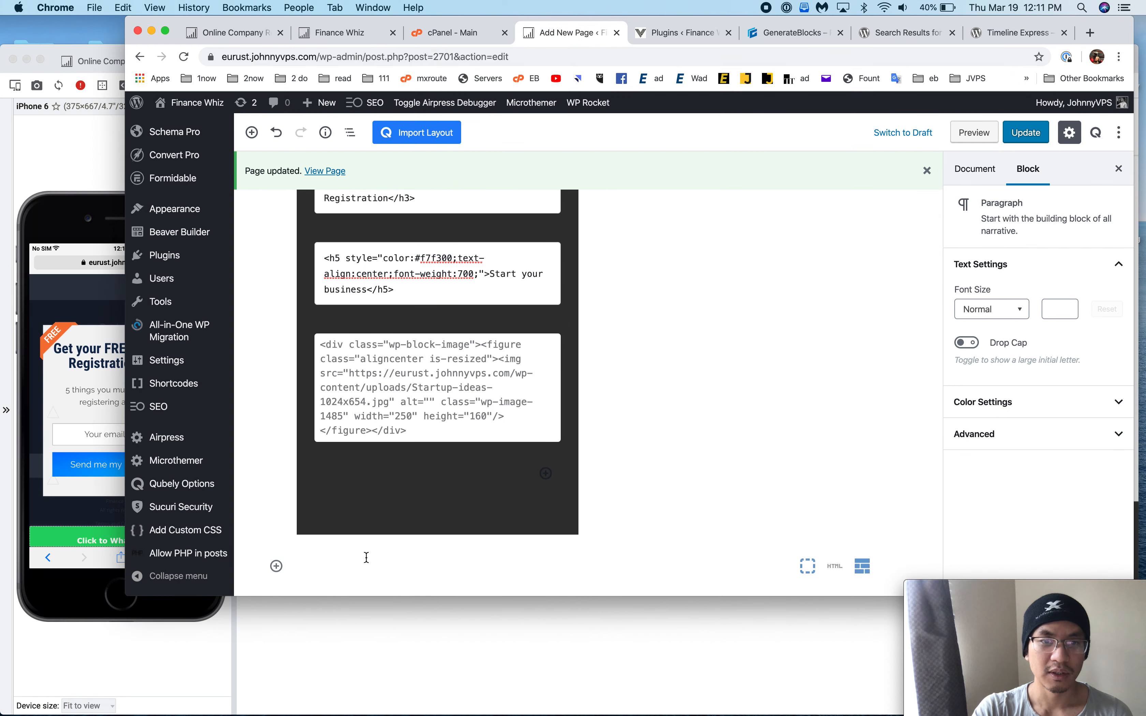
click(497, 331)
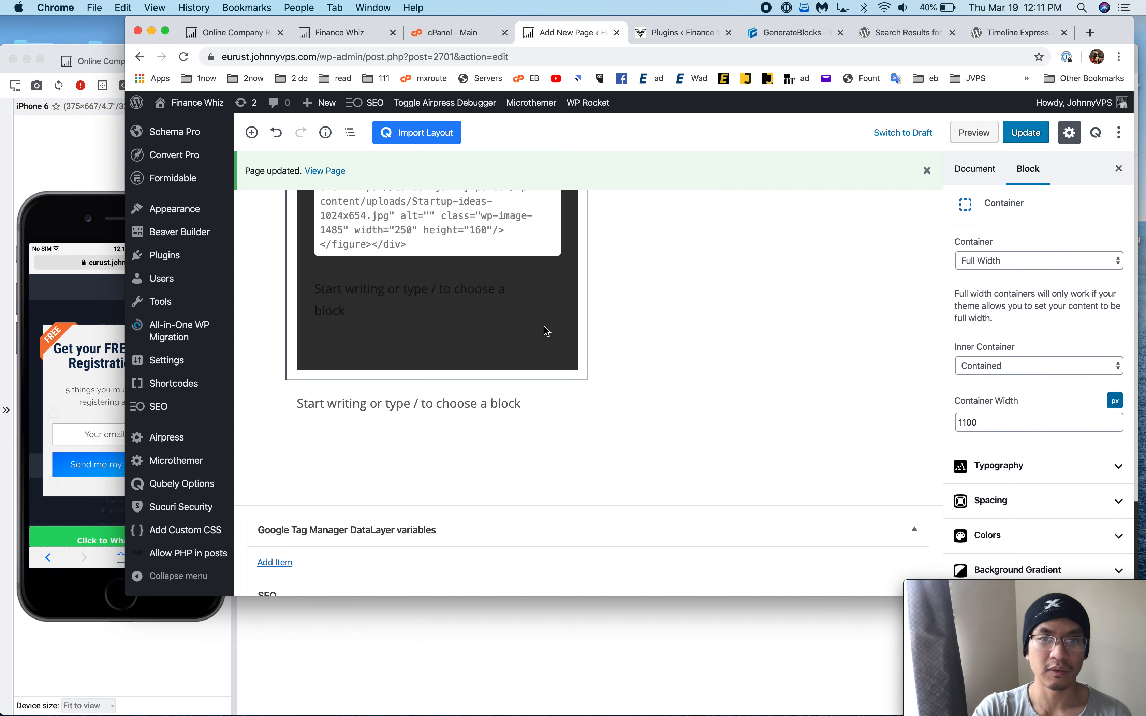
click(589, 378)
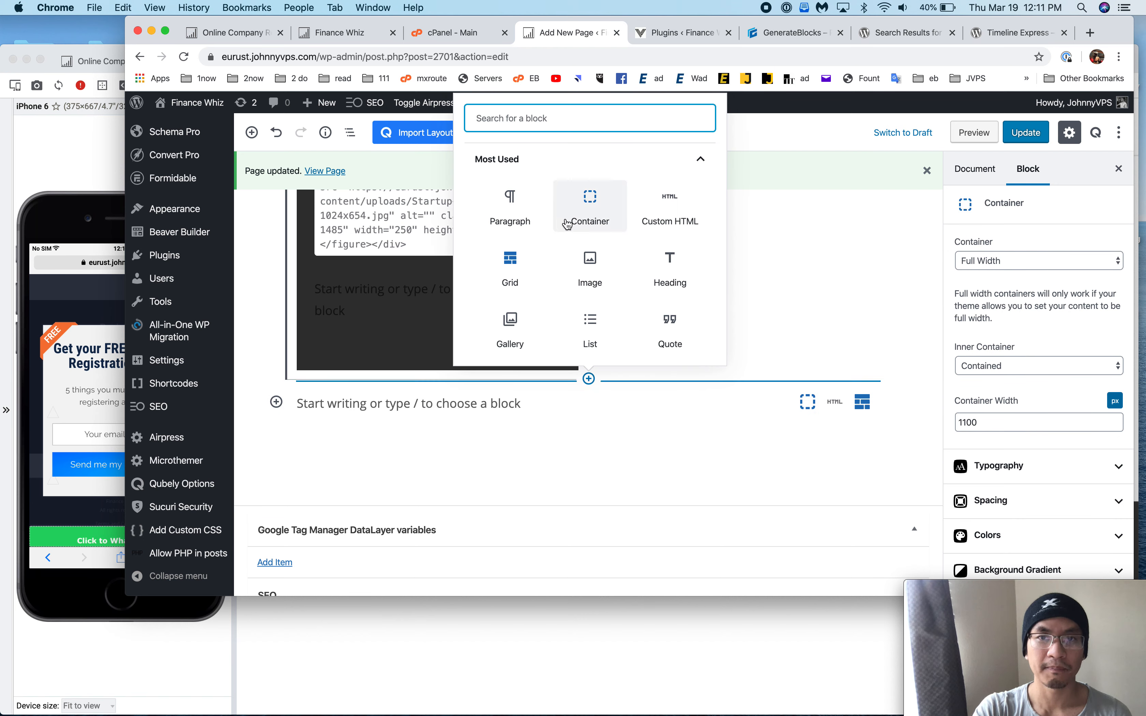
click(605, 216)
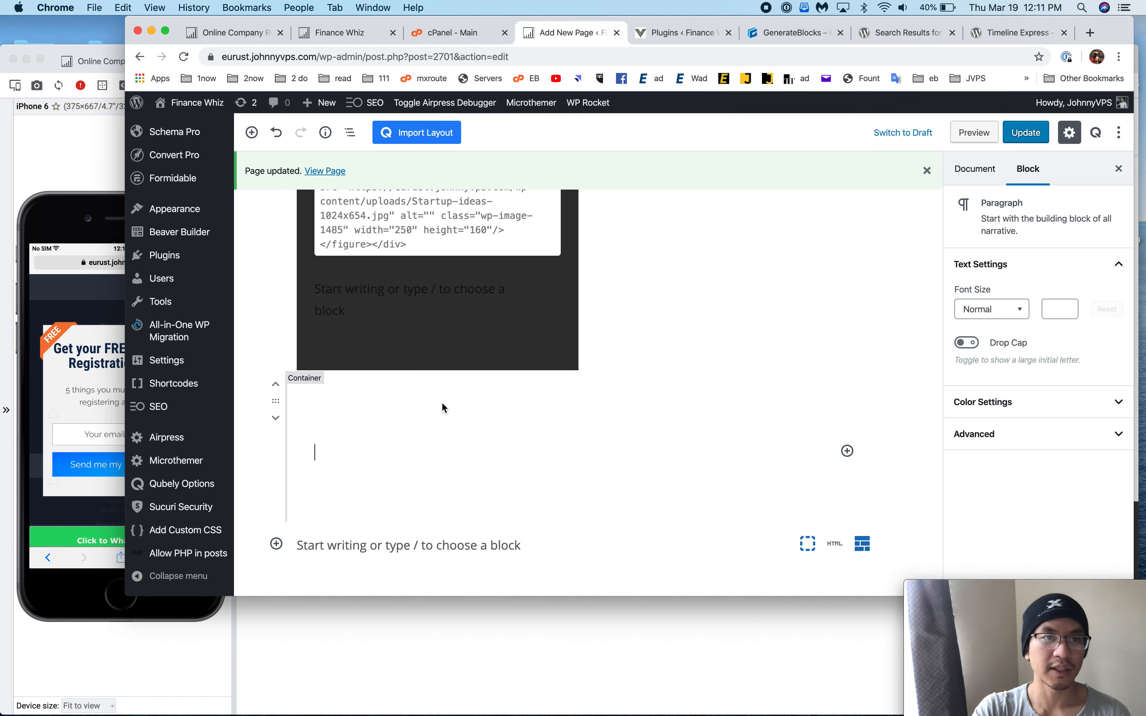
- Write the paragraph "Fully online company registration" in the new container, matching the wording on the original homepage
text(sadsb)
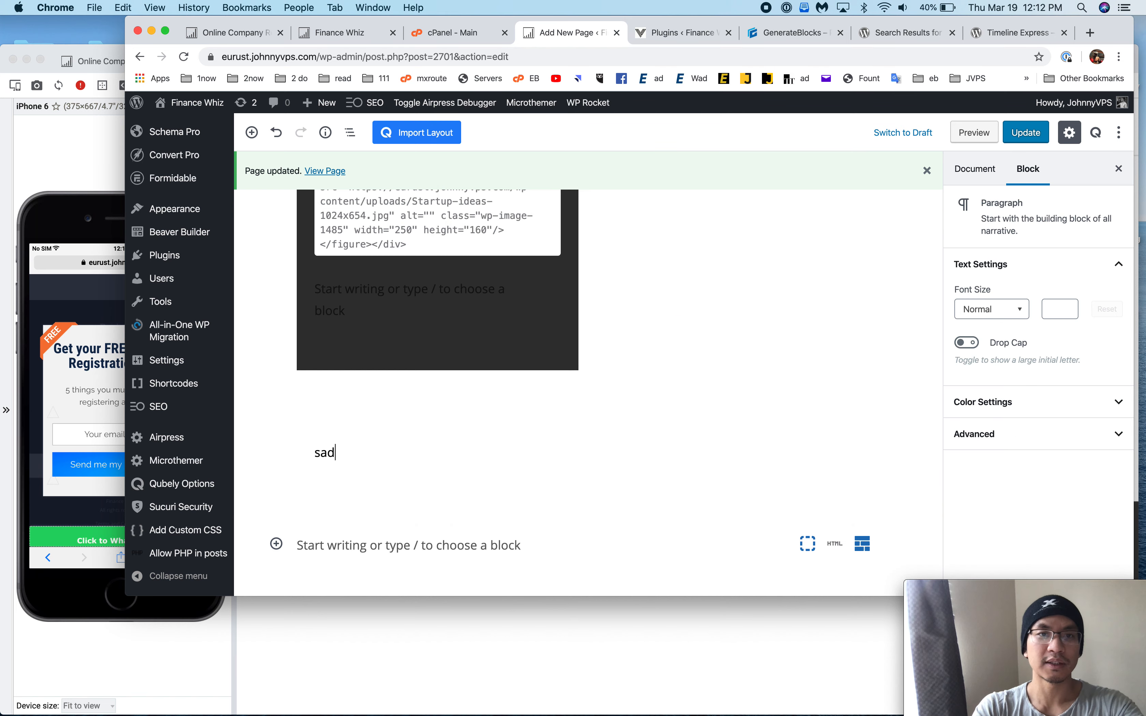
click(361, 31)
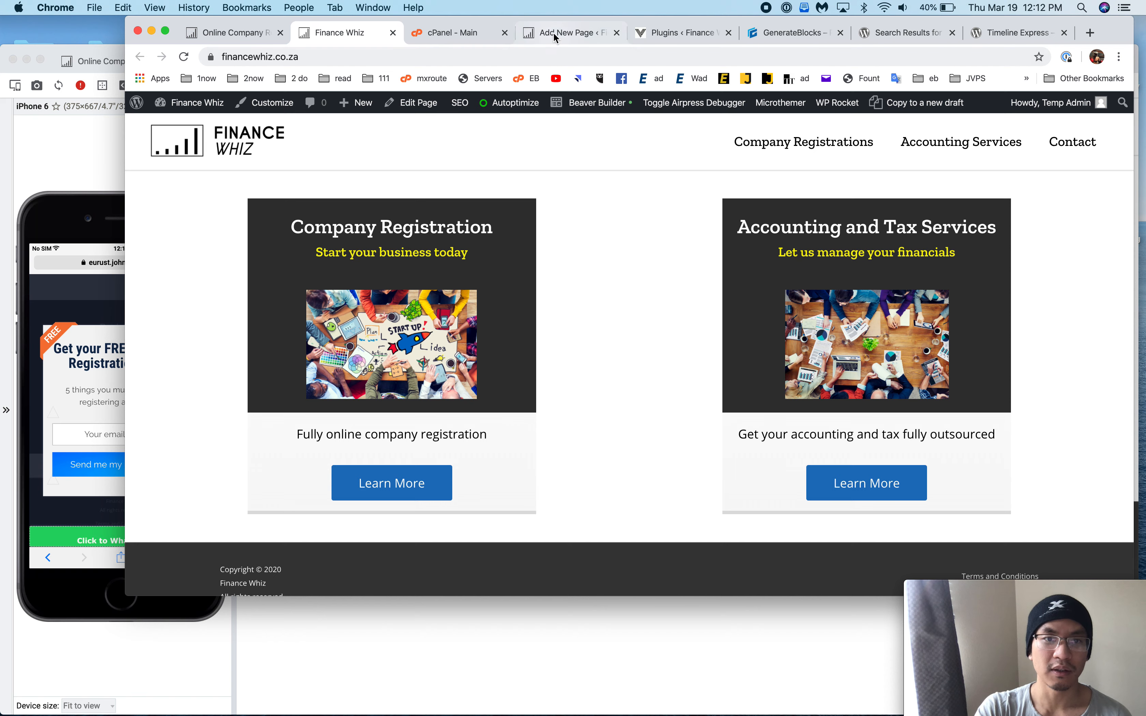
click(544, 28)
key(super+a)
text(Fu)
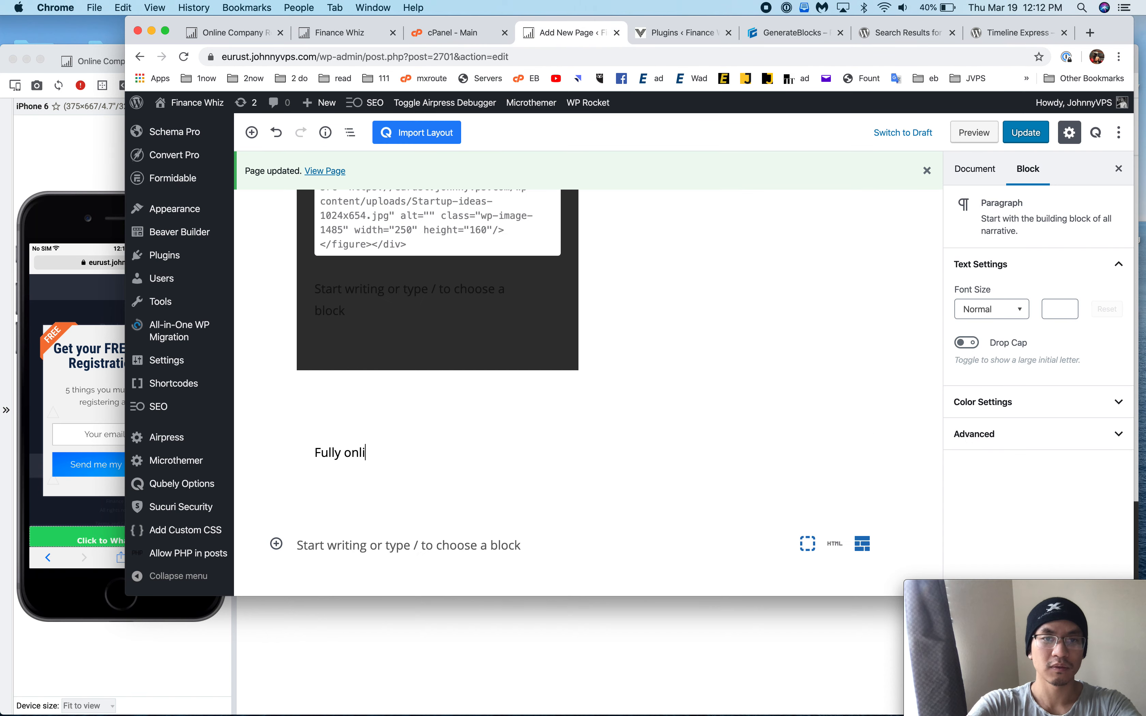
text(lly online company registration)
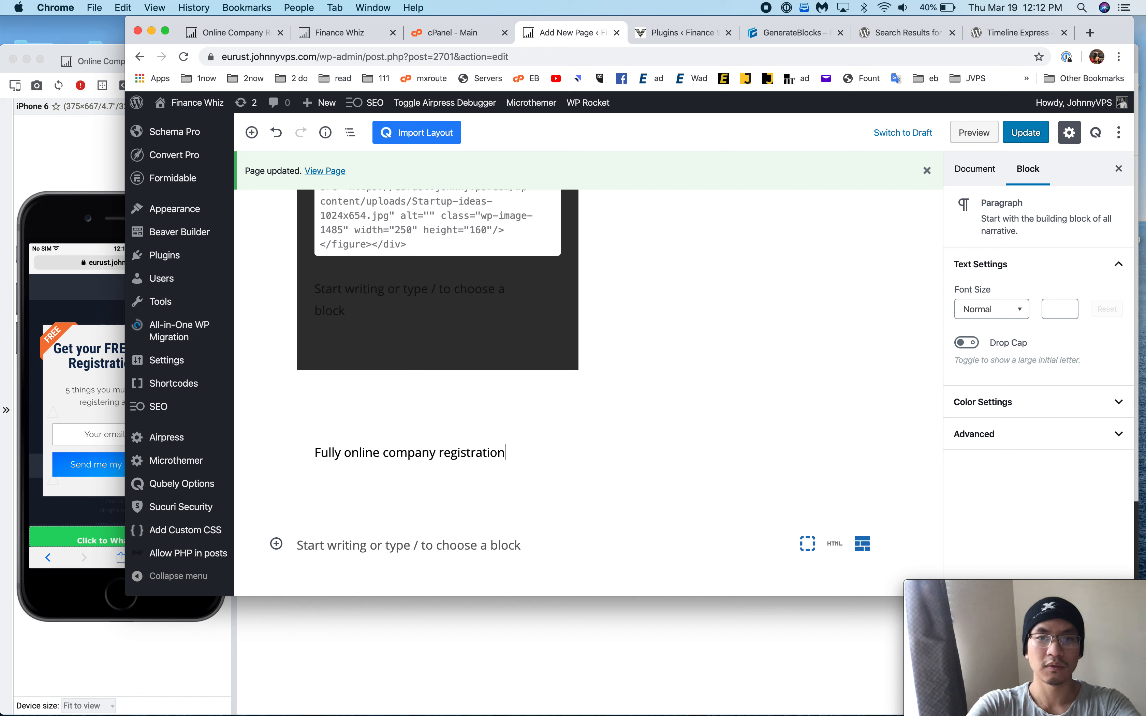
- Insert a GenerateBlocks Buttons block beneath the "Fully online company registration" paragraph
key(Return)
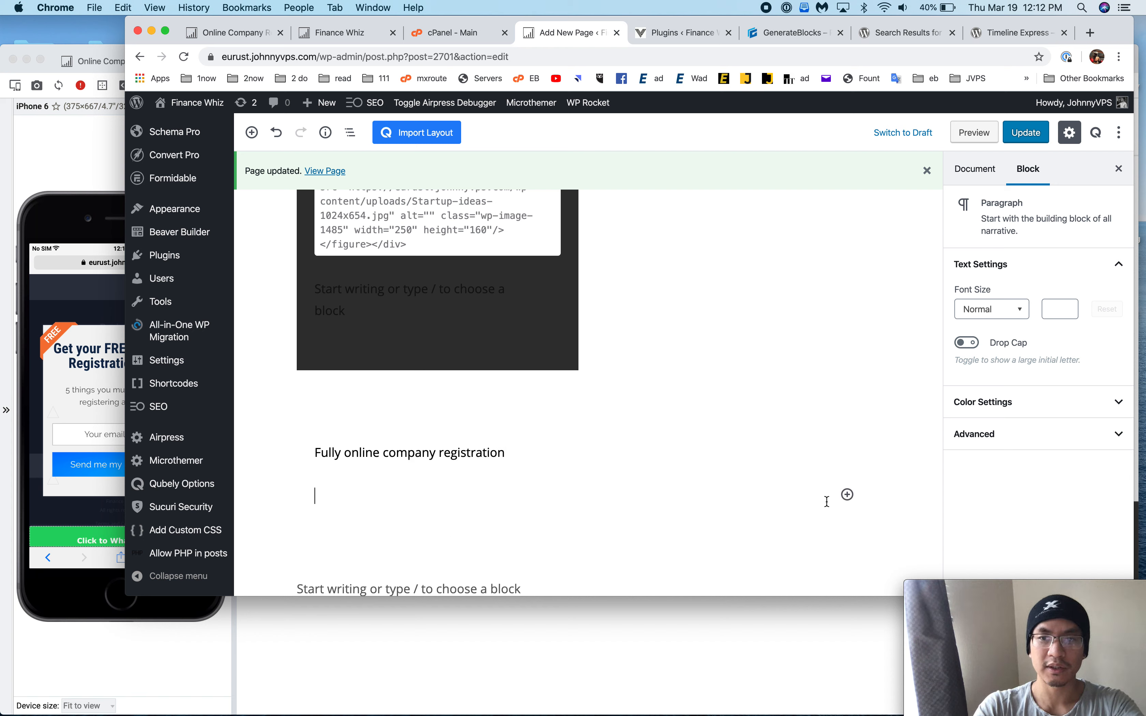
click(847, 494)
text(butto)
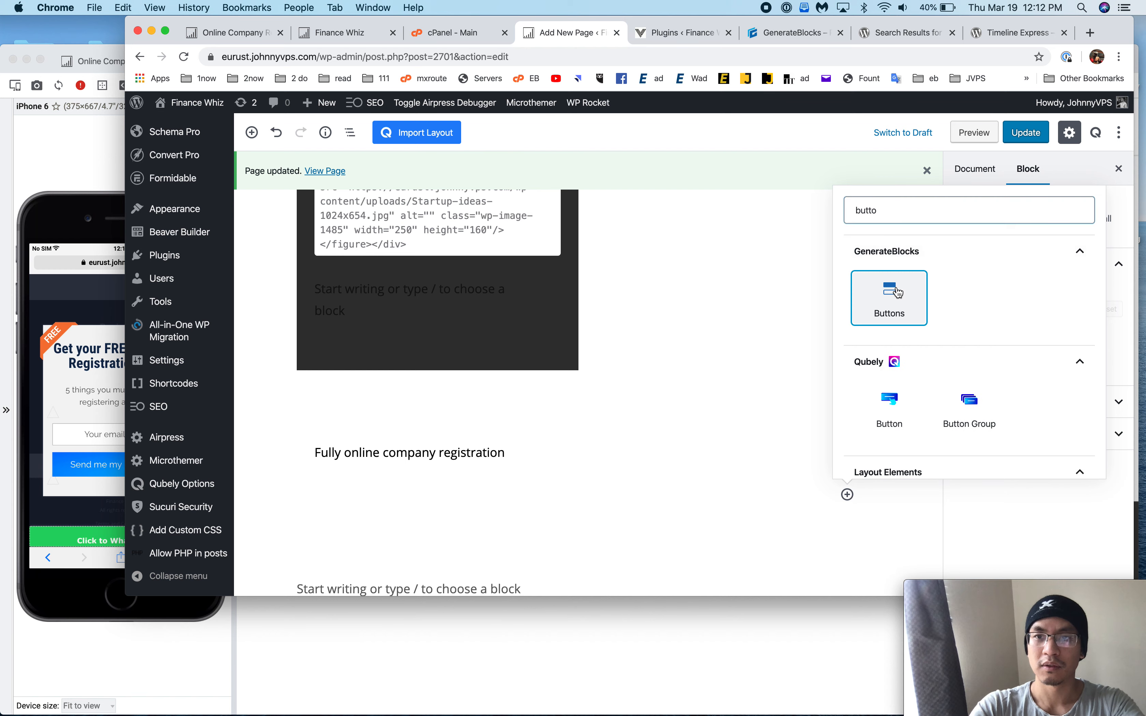
click(898, 297)
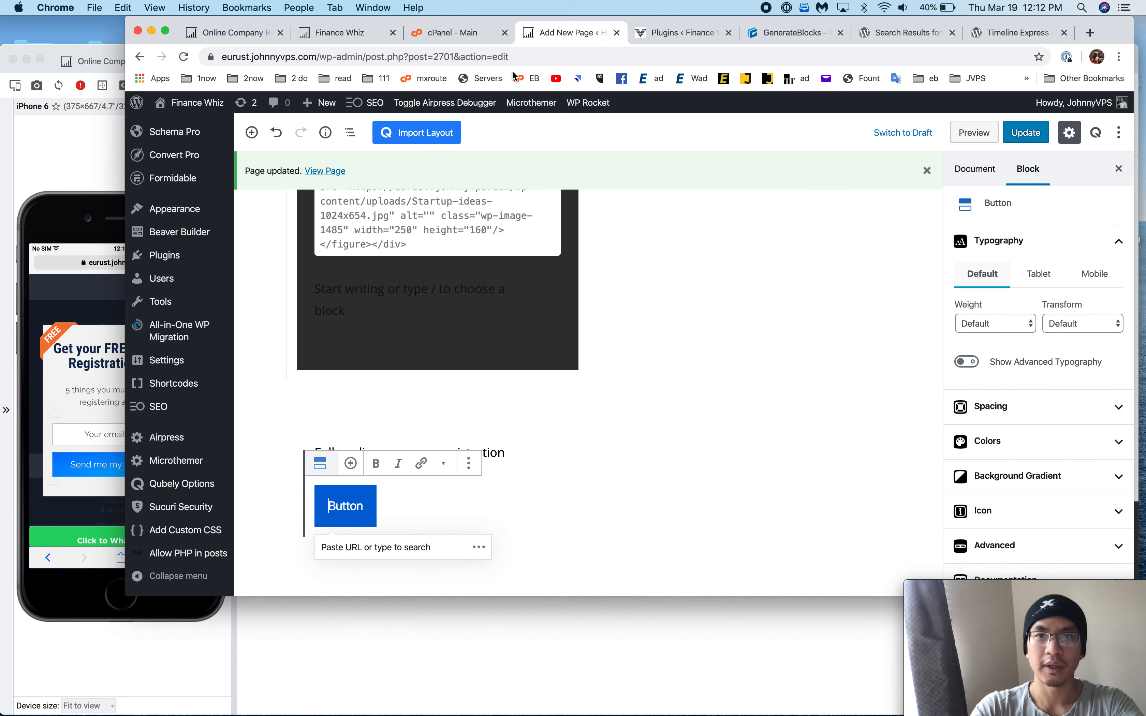
- Check the original card's button wording and label the new button "Learn More"
click(483, 42)
key(ctrl+shift+Tab)
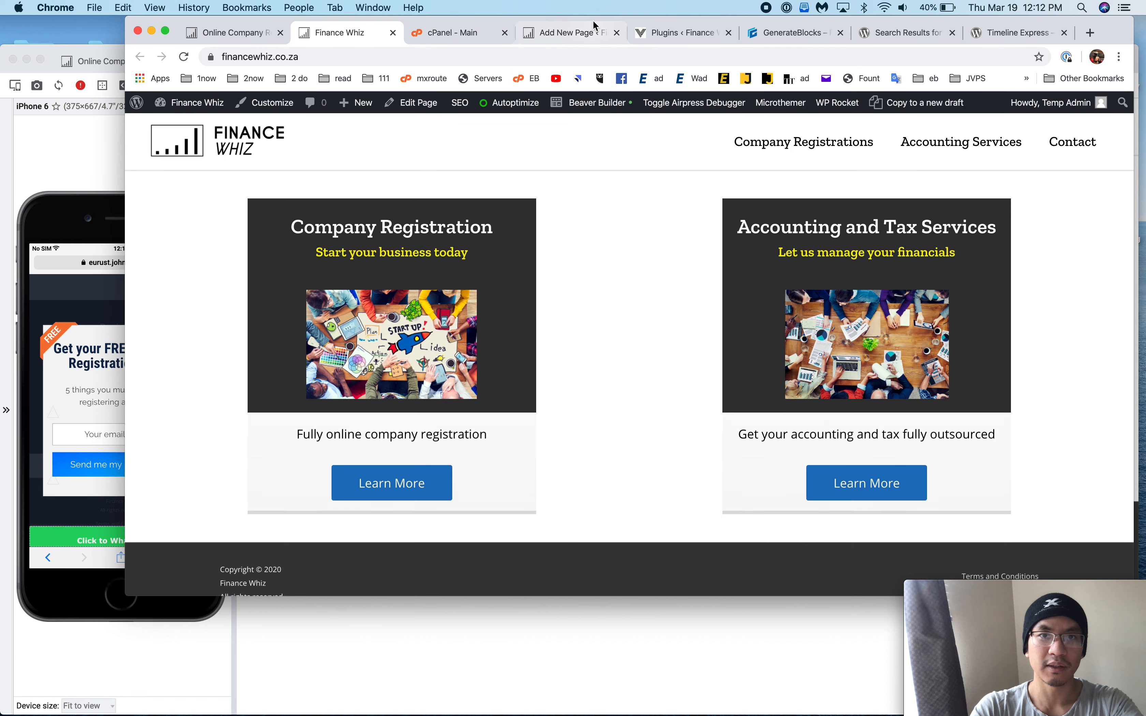
click(585, 24)
double_click(332, 506)
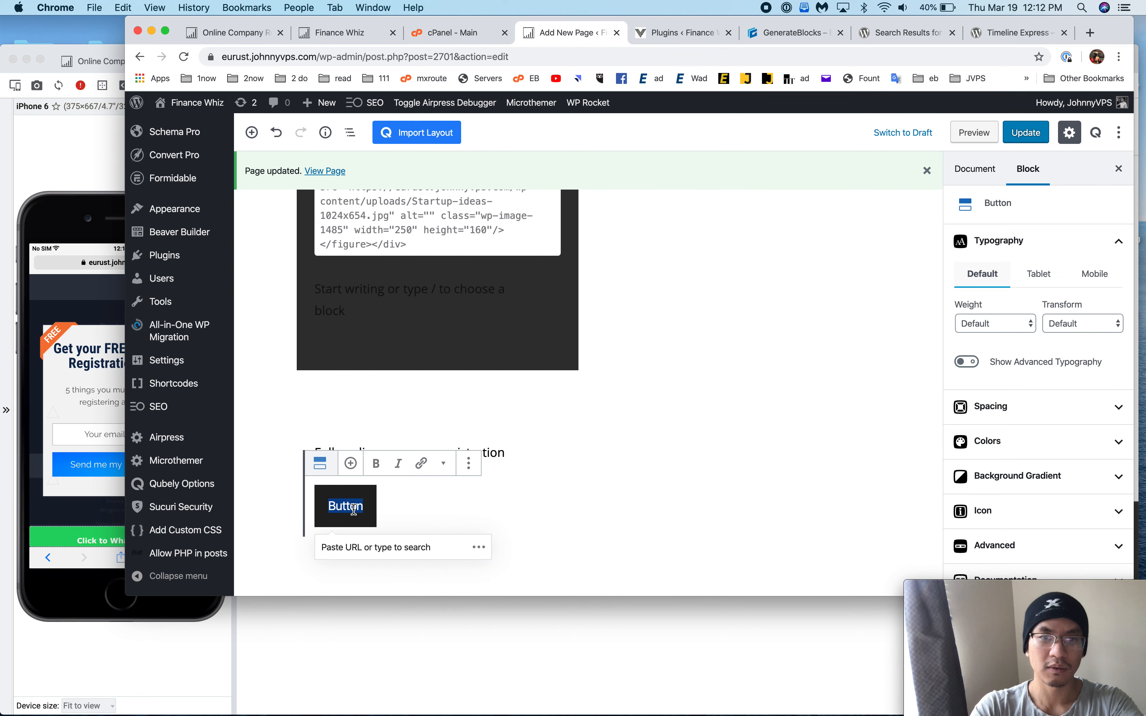
text(Learn More)
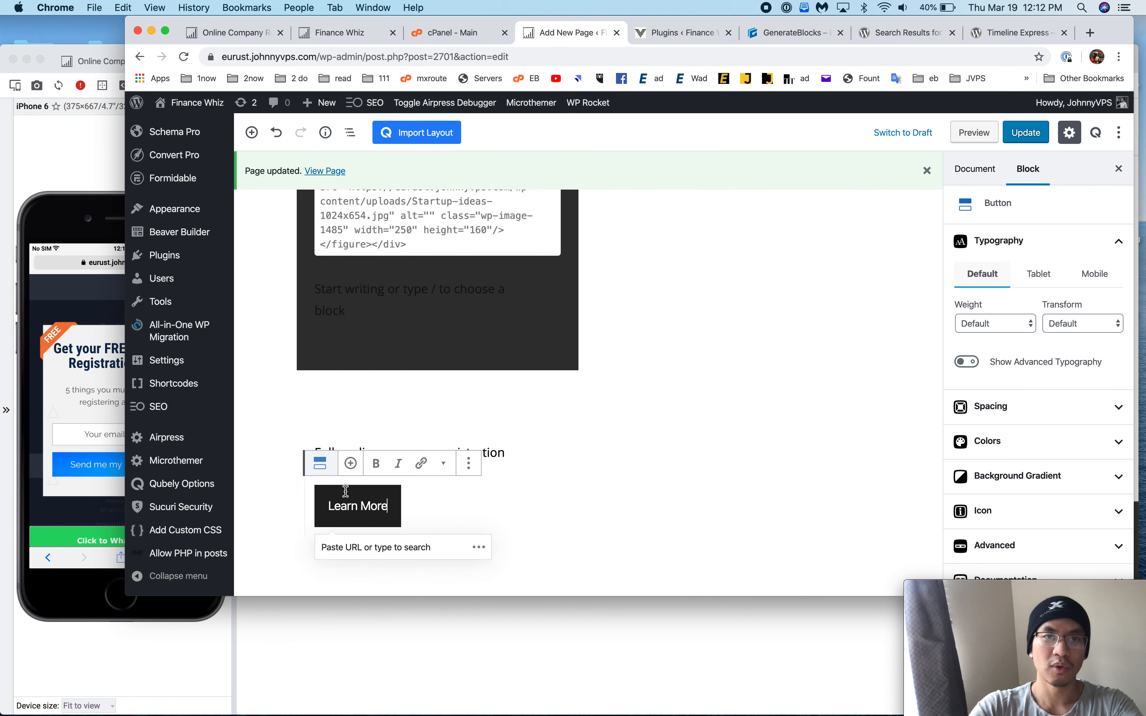
- Compare the Learn More button in the editor with the one on the original Finance Whiz homepage
click(352, 43)
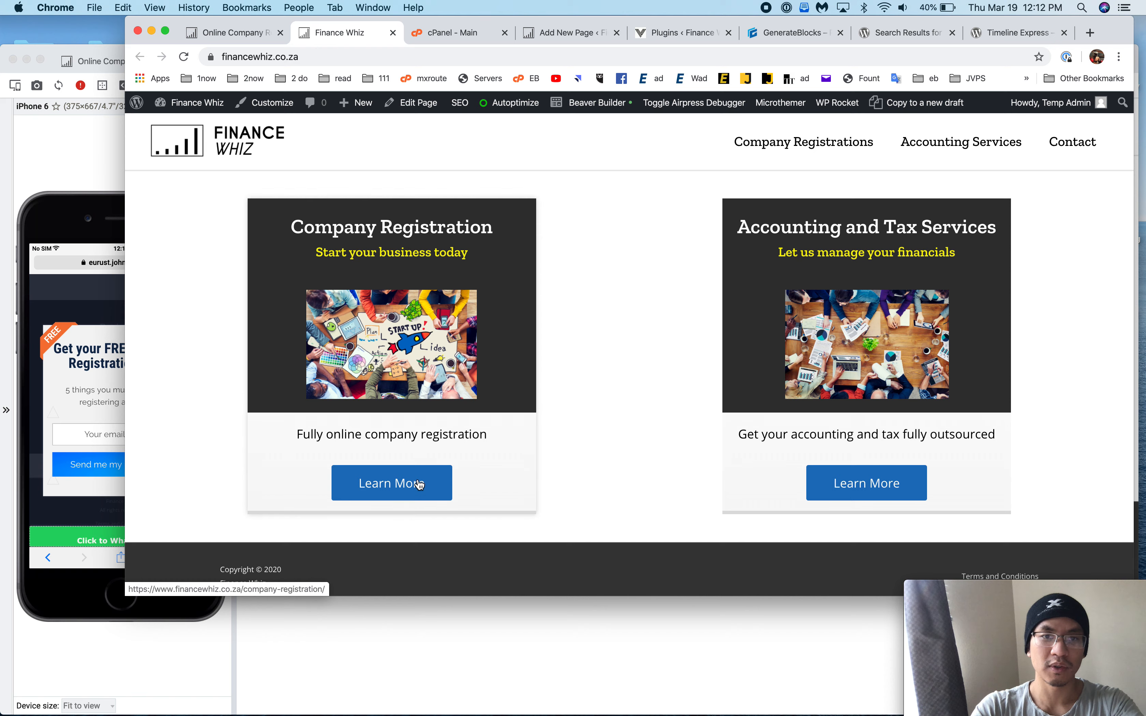
click(565, 33)
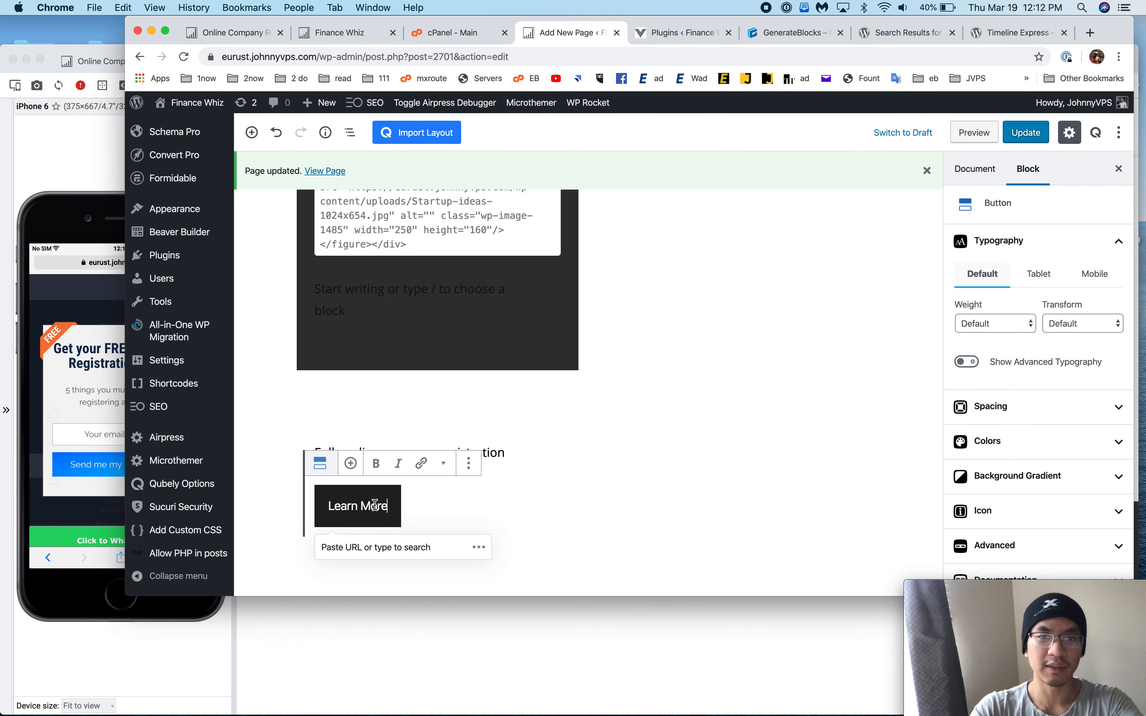
click(378, 34)
click(571, 31)
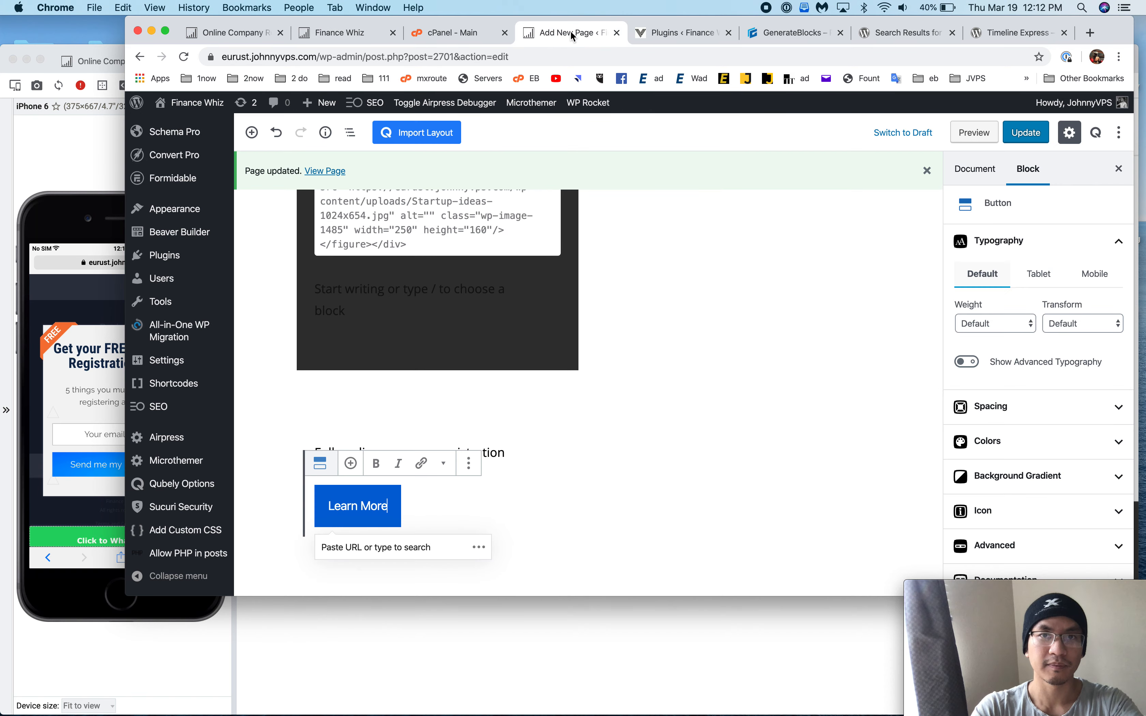
- Switch to Blisk and inspect the lower part of the original Company Registration card, examining the info-table element's styles
click(104, 164)
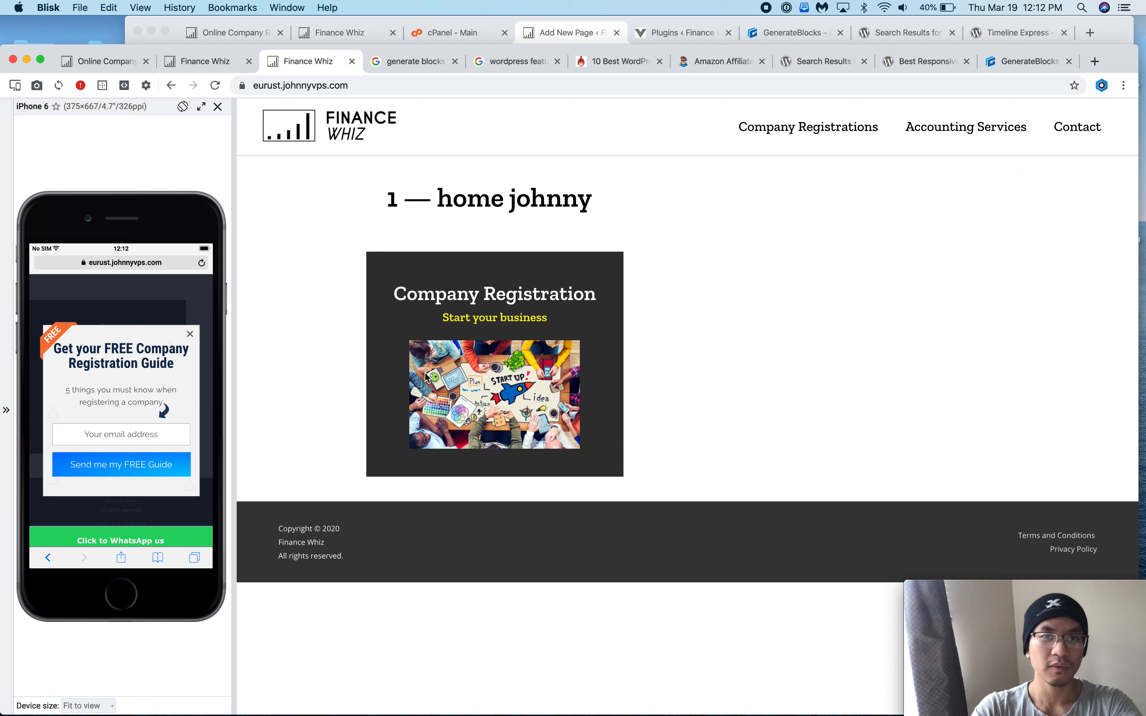
click(196, 59)
scroll(558, 256, down, 5)
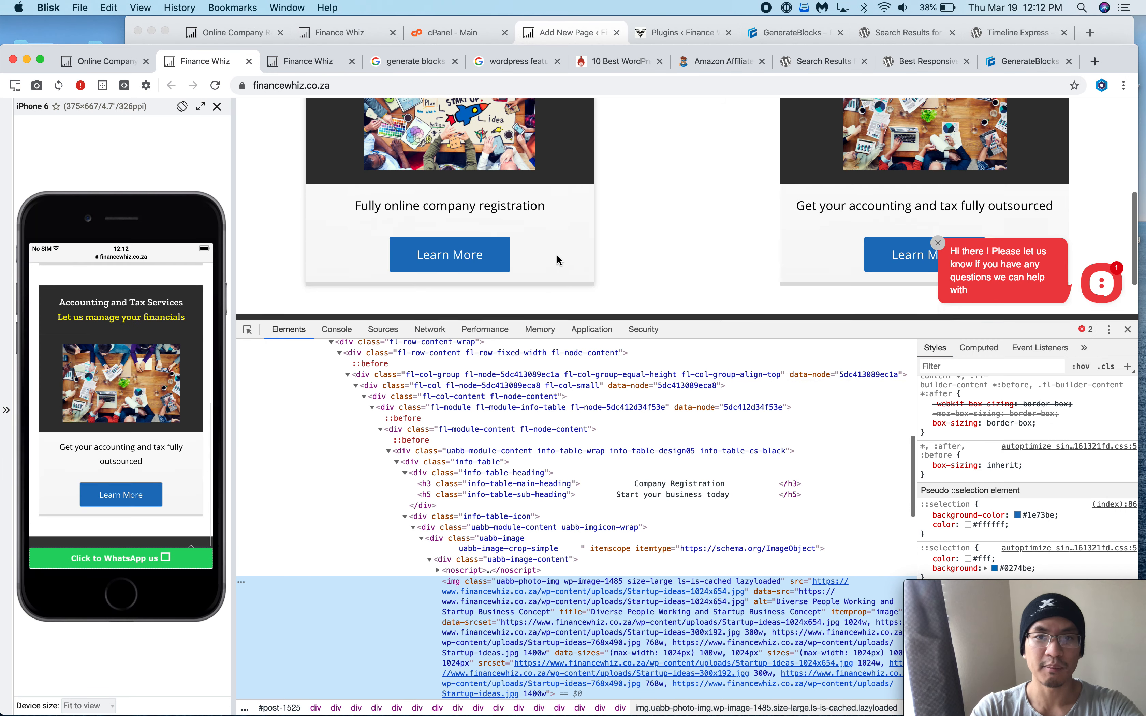
right_click(560, 223)
click(582, 348)
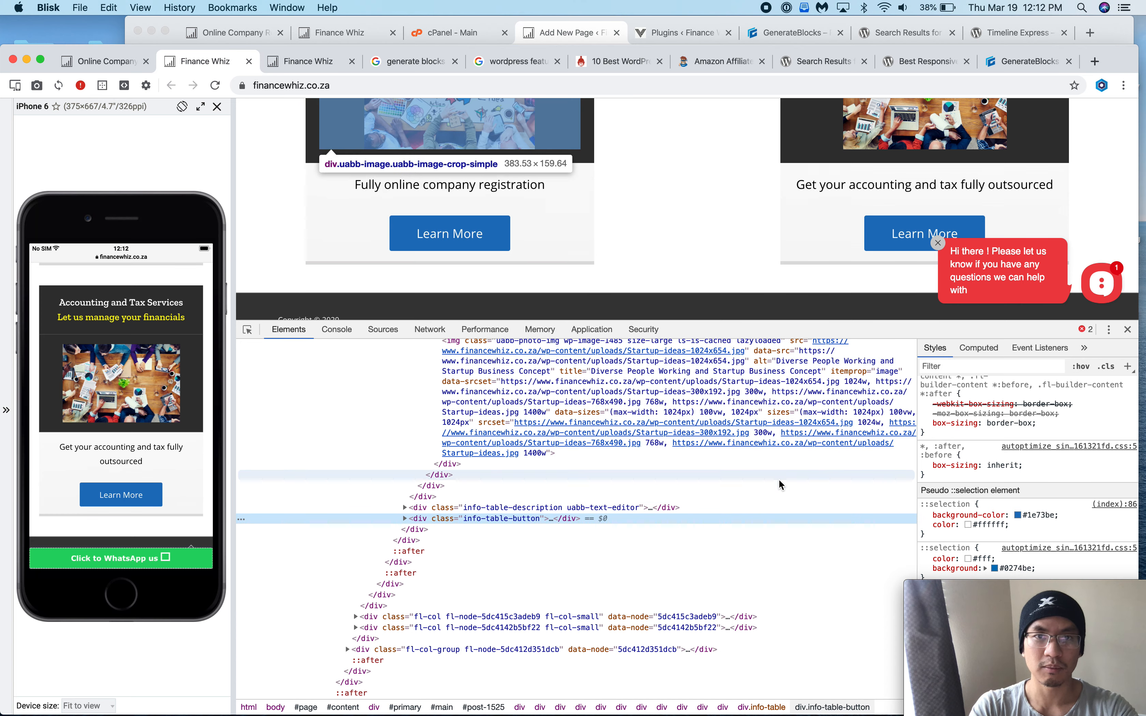
click(774, 525)
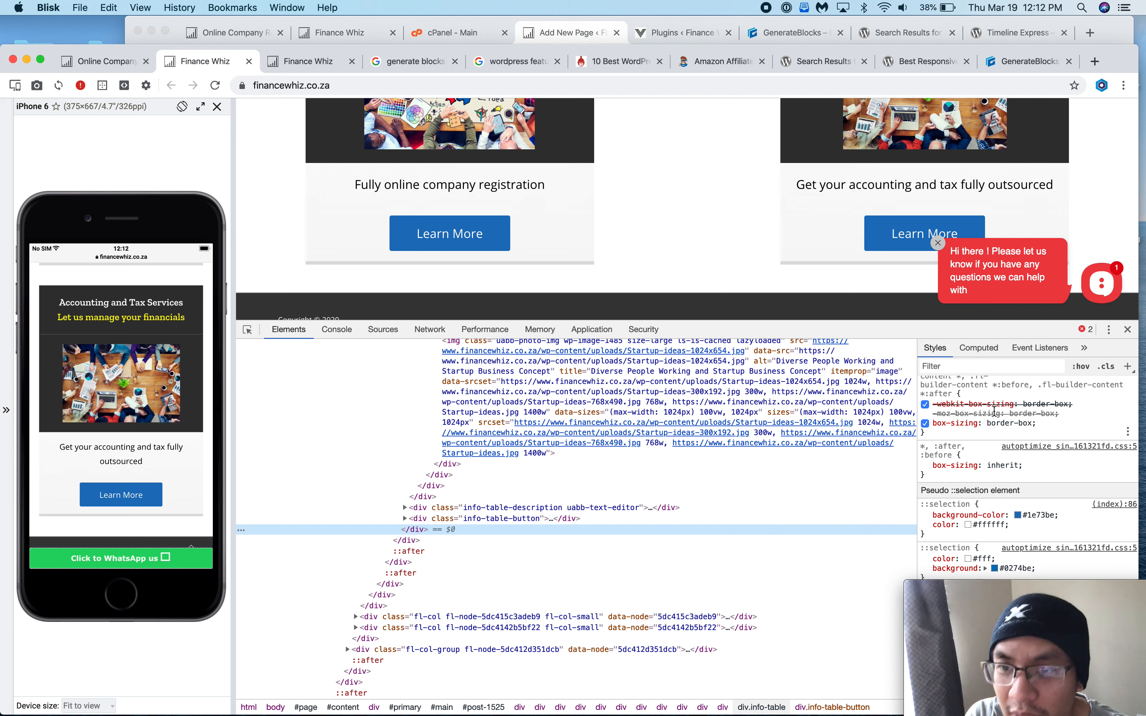
scroll(994, 411, up, 5)
scroll(994, 411, up, 5)
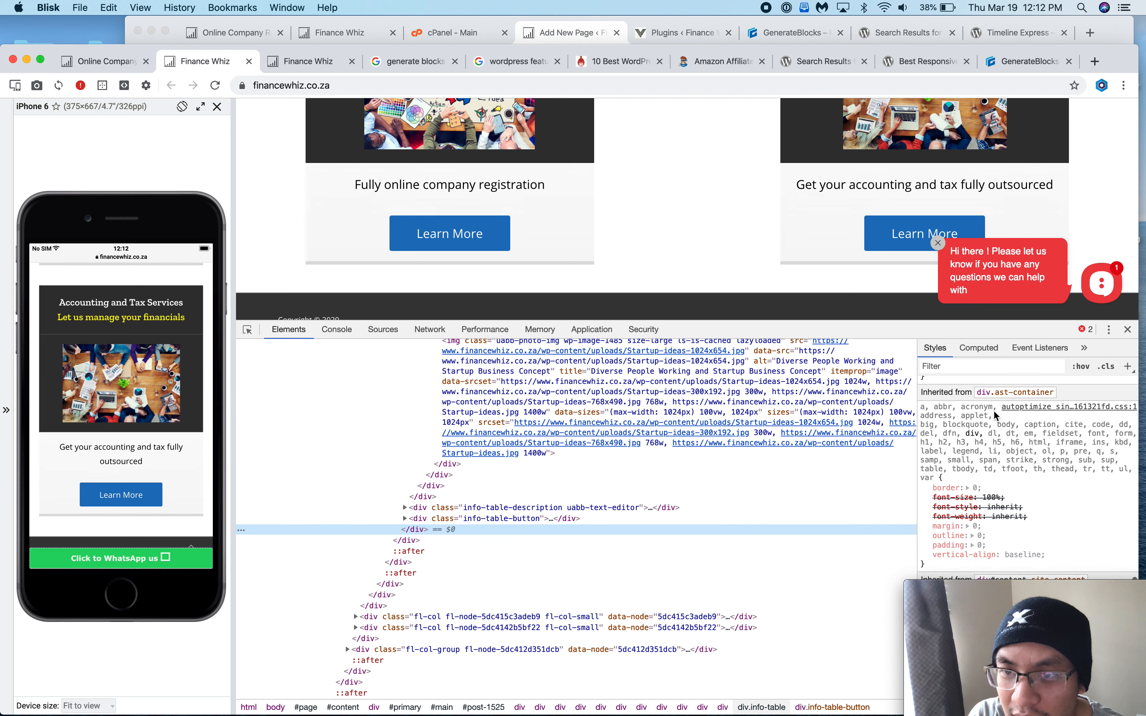
scroll(995, 416, up, 5)
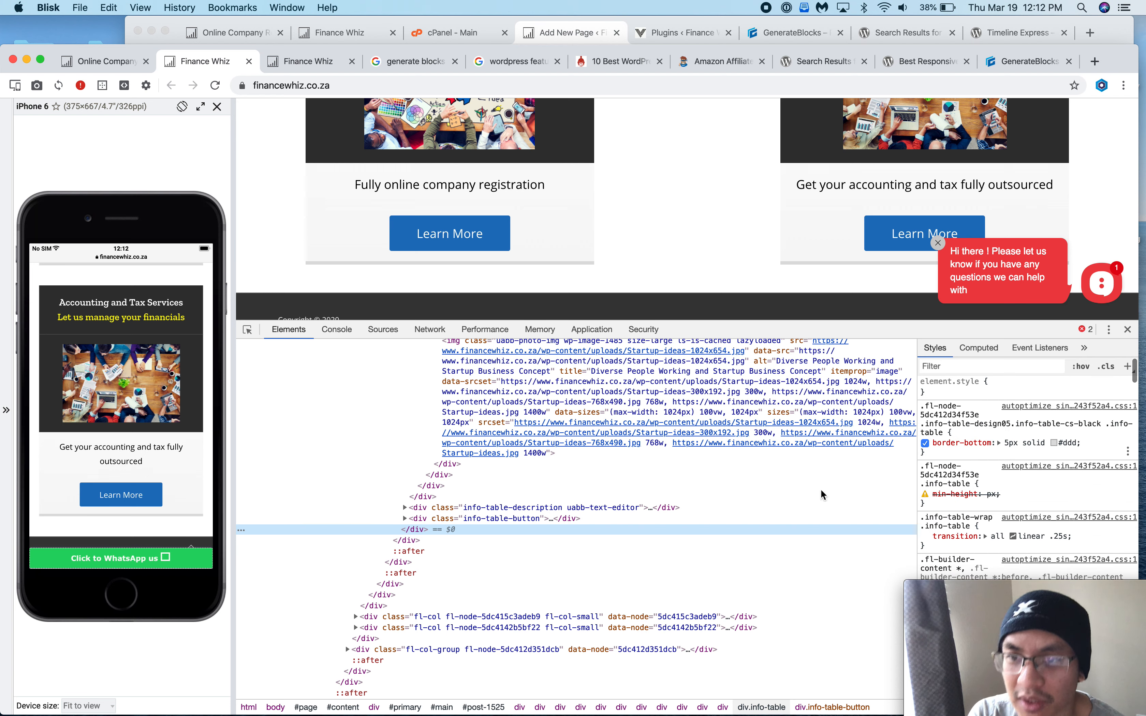
- Inspect the original Learn More button and copy its background colour value #1e73be from the styles
right_click(484, 245)
click(534, 376)
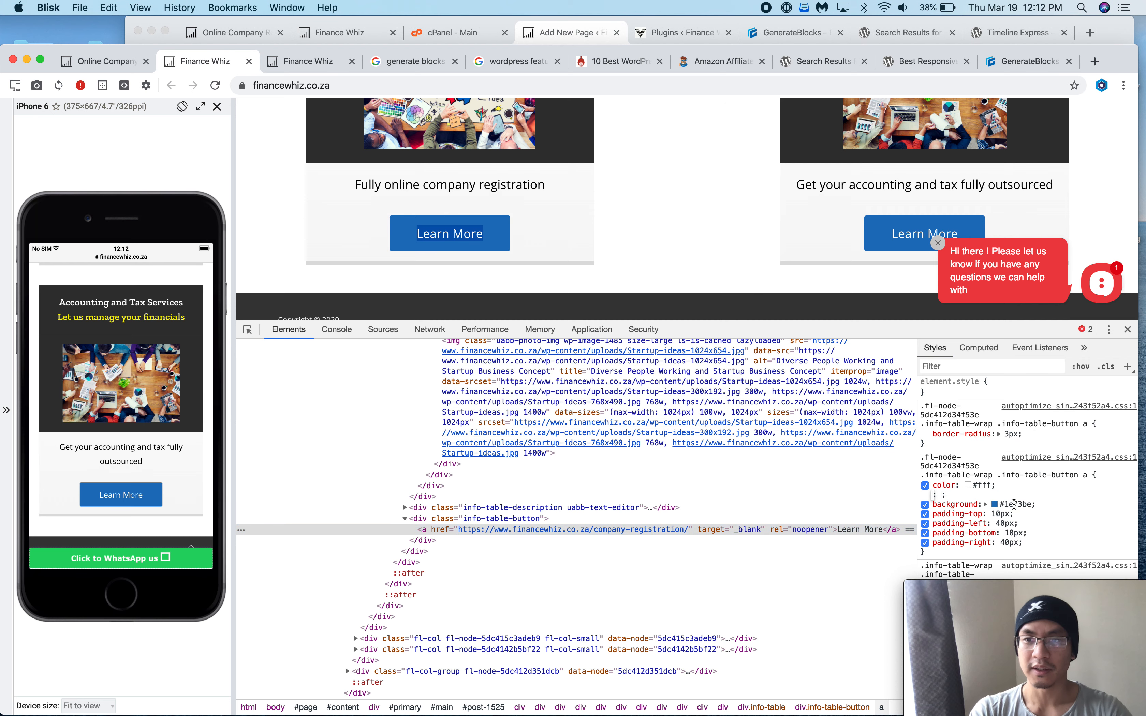
click(1016, 495)
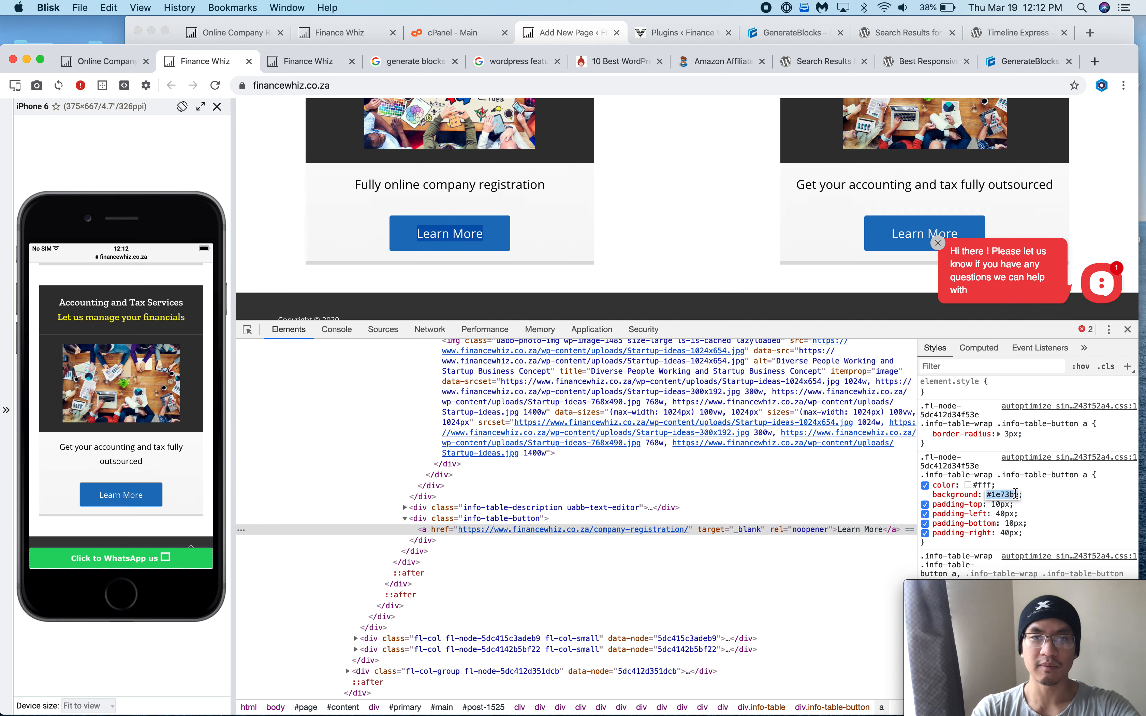
- Return to the Chrome editor and set the Learn More button's background colour to #1e73be
key(super+Tab)
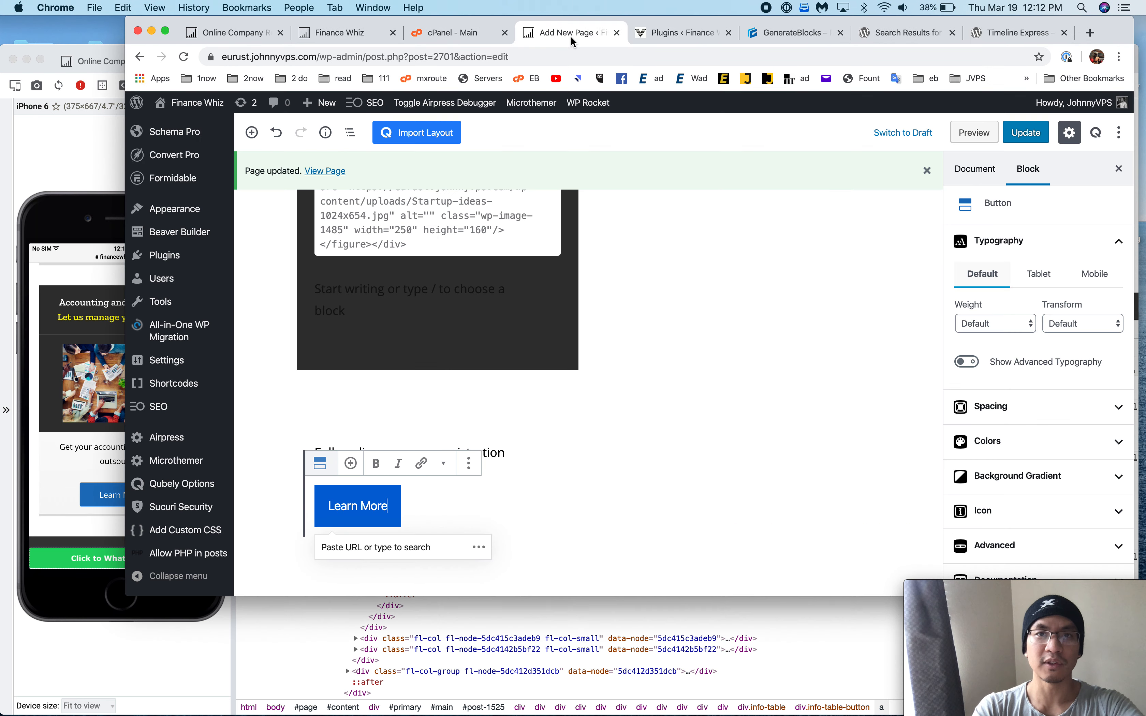
click(1005, 447)
click(1109, 518)
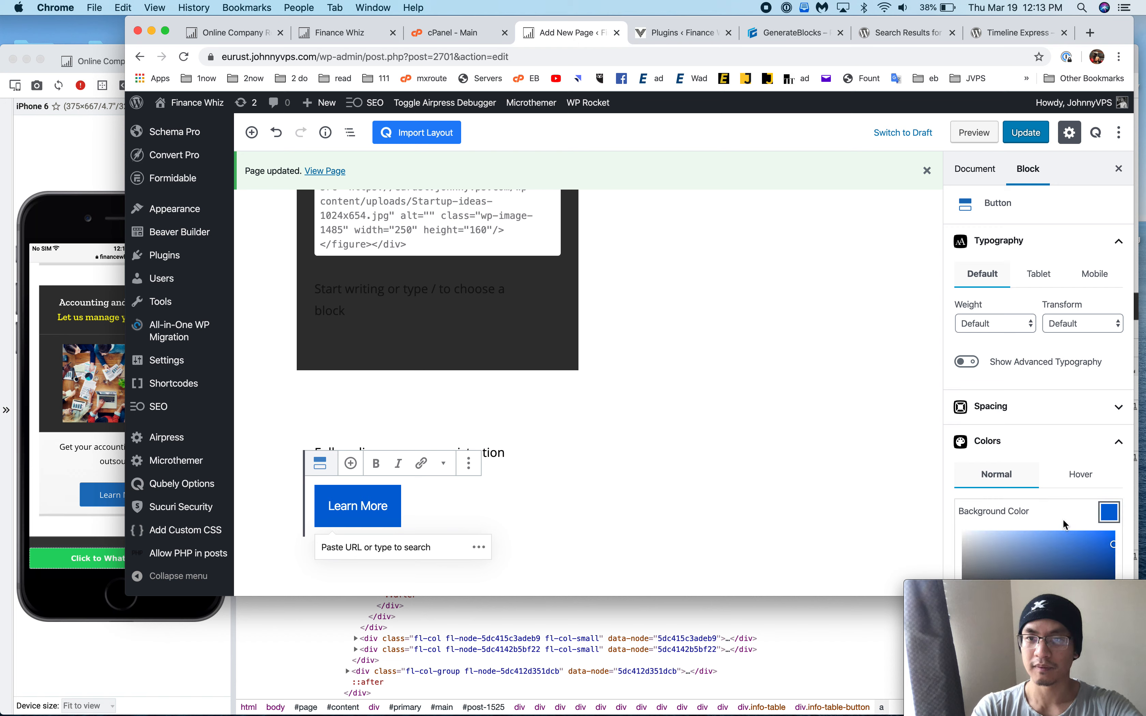
scroll(1063, 518, down, 10)
double_click(1019, 316)
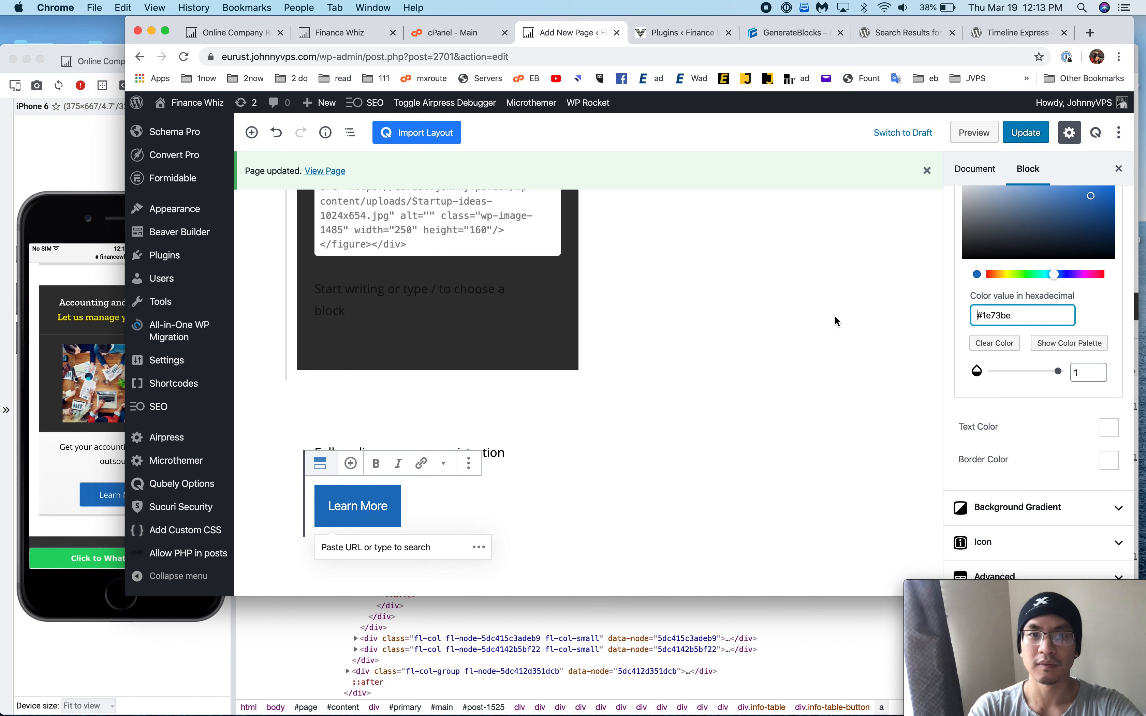
- Look over the page's blocks, reselect the Learn More button and examine its available block settings
scroll(931, 306, up, 5)
click(931, 307)
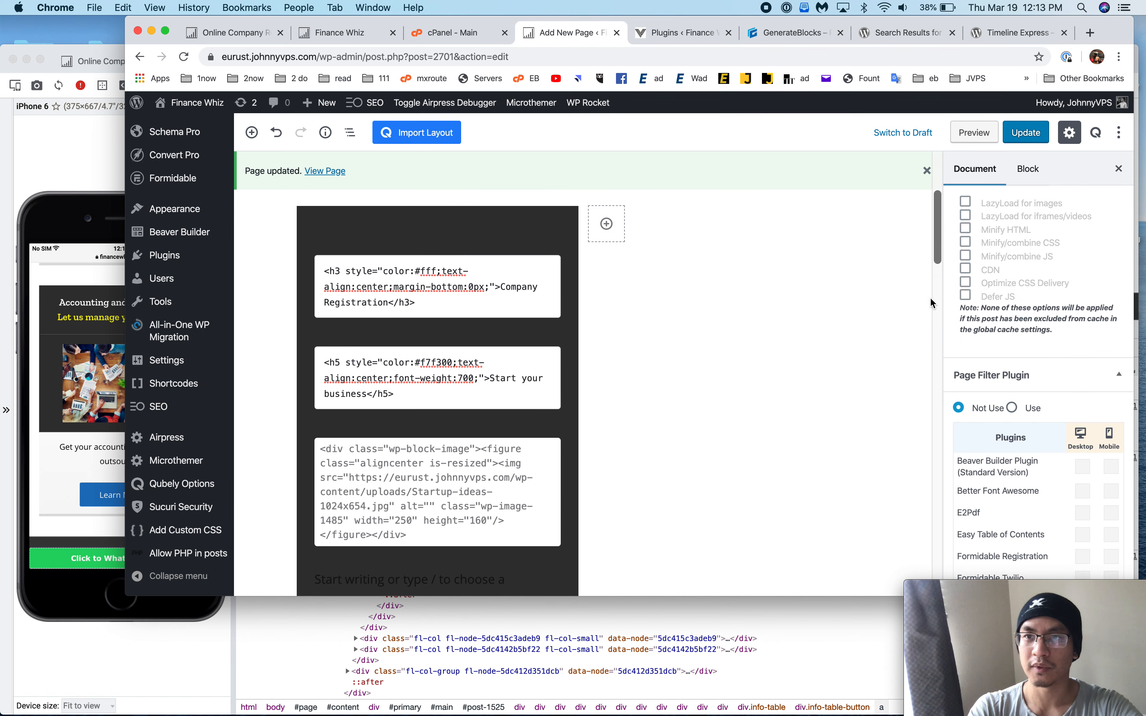
scroll(776, 414, down, 5)
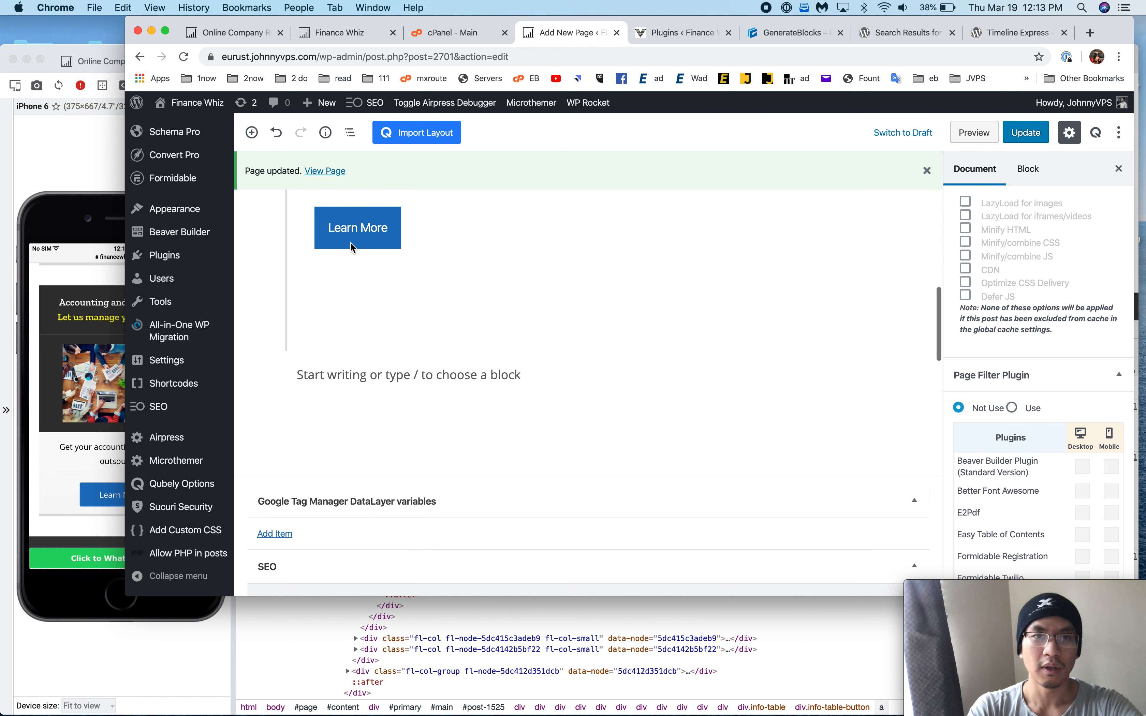
click(357, 227)
scroll(1103, 356, up, 1)
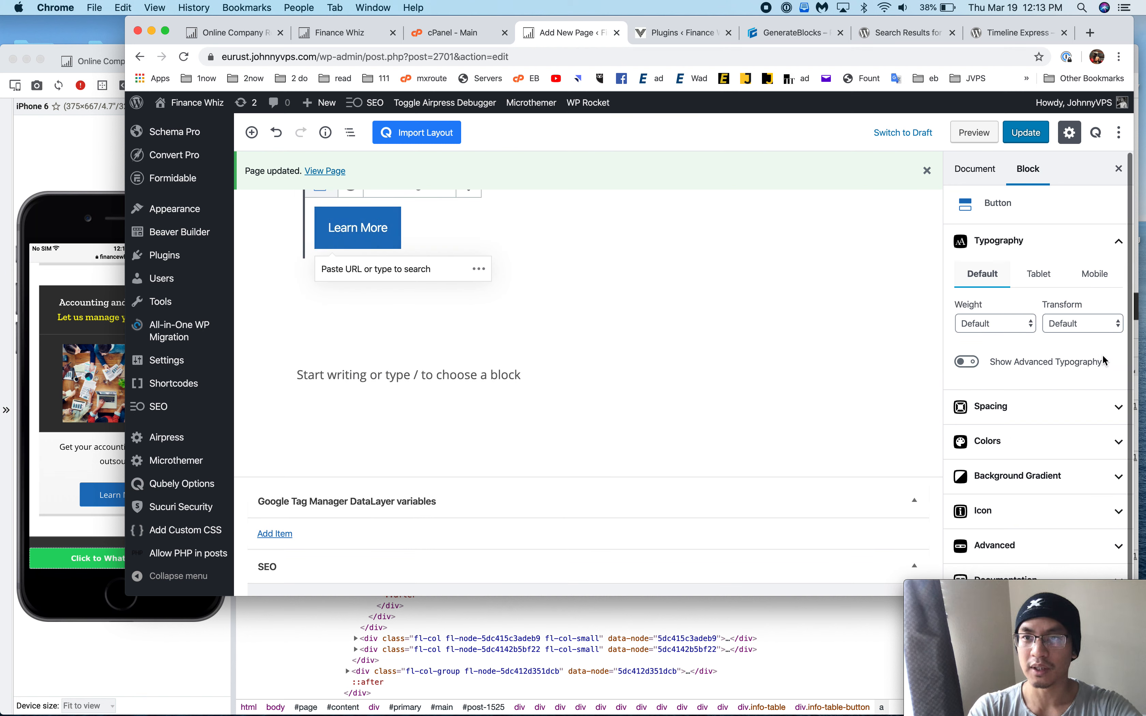
scroll(1103, 356, down, 1)
scroll(1050, 355, up, 1)
scroll(1051, 358, down, 1)
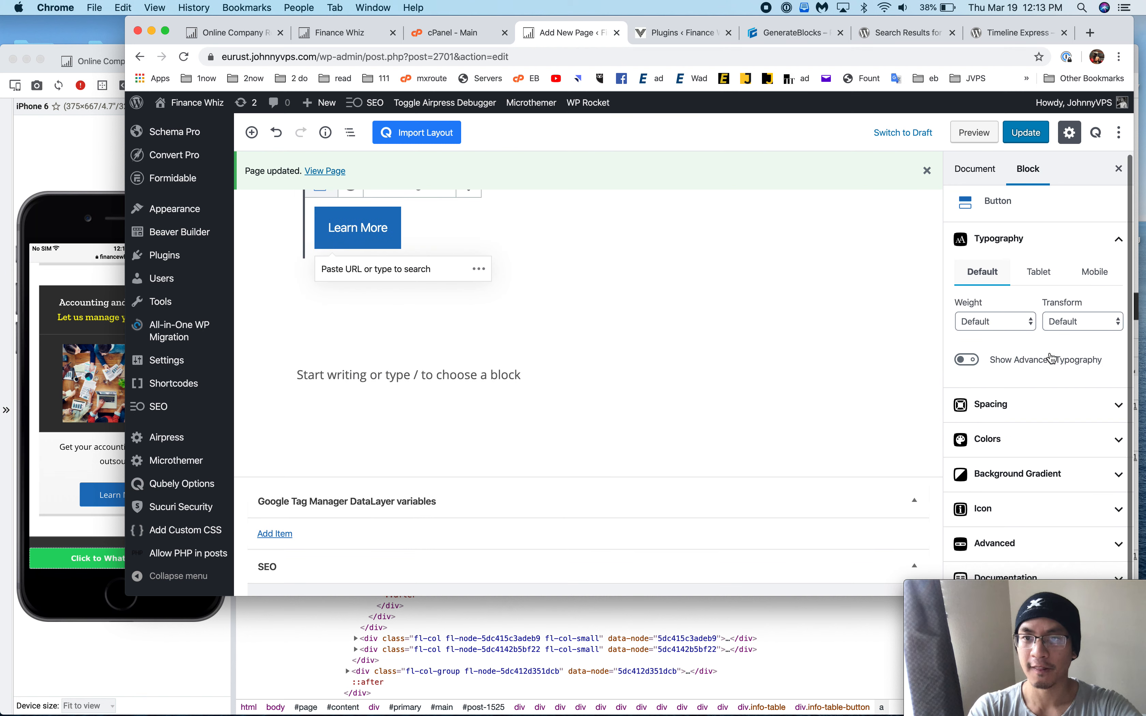
scroll(1038, 351, up, 1)
scroll(1036, 352, down, 1)
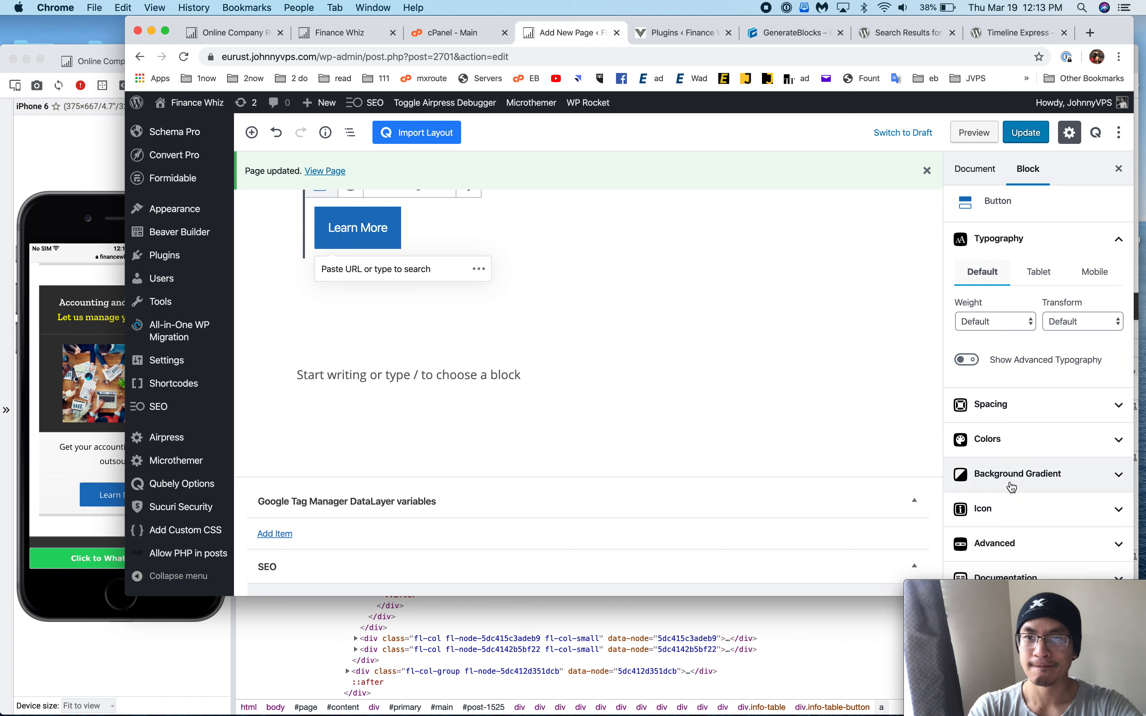
scroll(1008, 467, up, 1)
scroll(998, 266, up, 4)
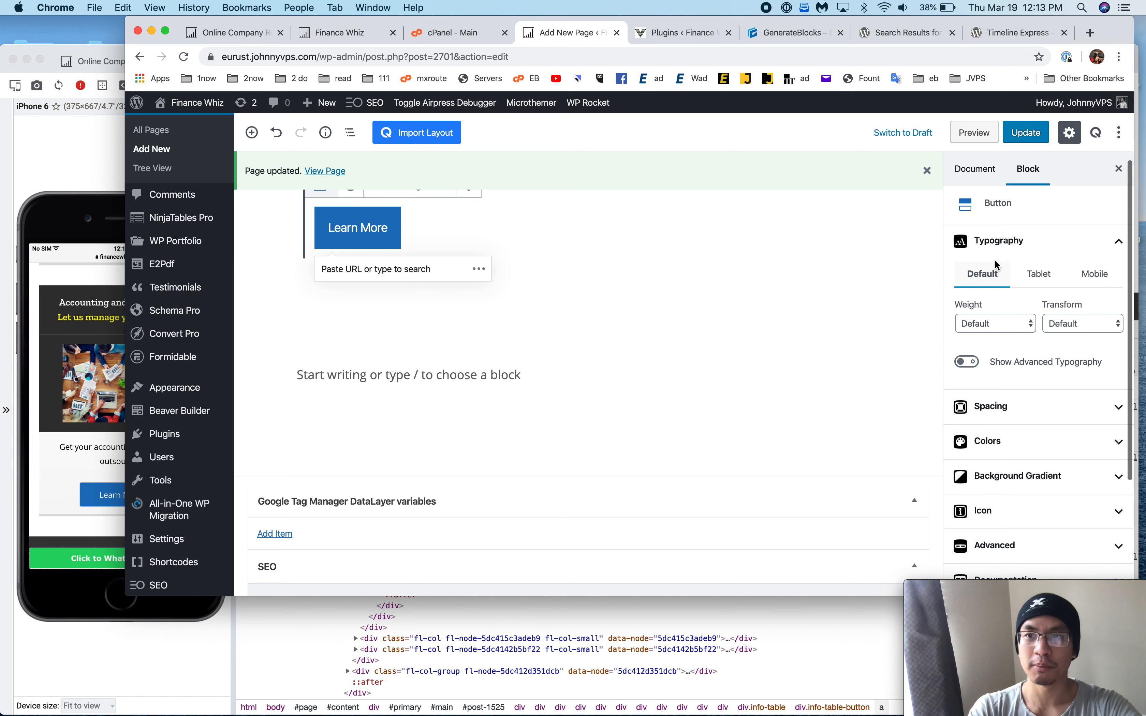
- Examine the Learn More button's spacing, colour, icon and advanced settings, and check its hover appearance on the page
scroll(651, 415, up, 1)
scroll(651, 414, down, 1)
scroll(650, 413, down, 1)
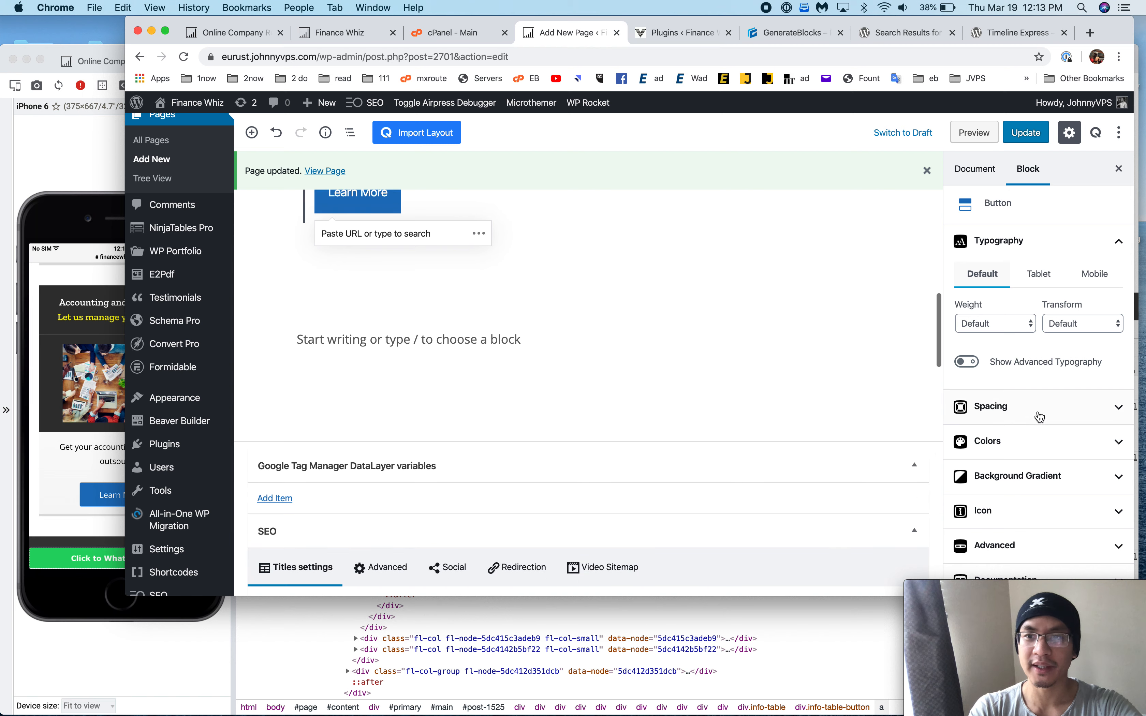
click(1047, 408)
scroll(1048, 411, down, 6)
click(1033, 440)
scroll(1035, 438, down, 3)
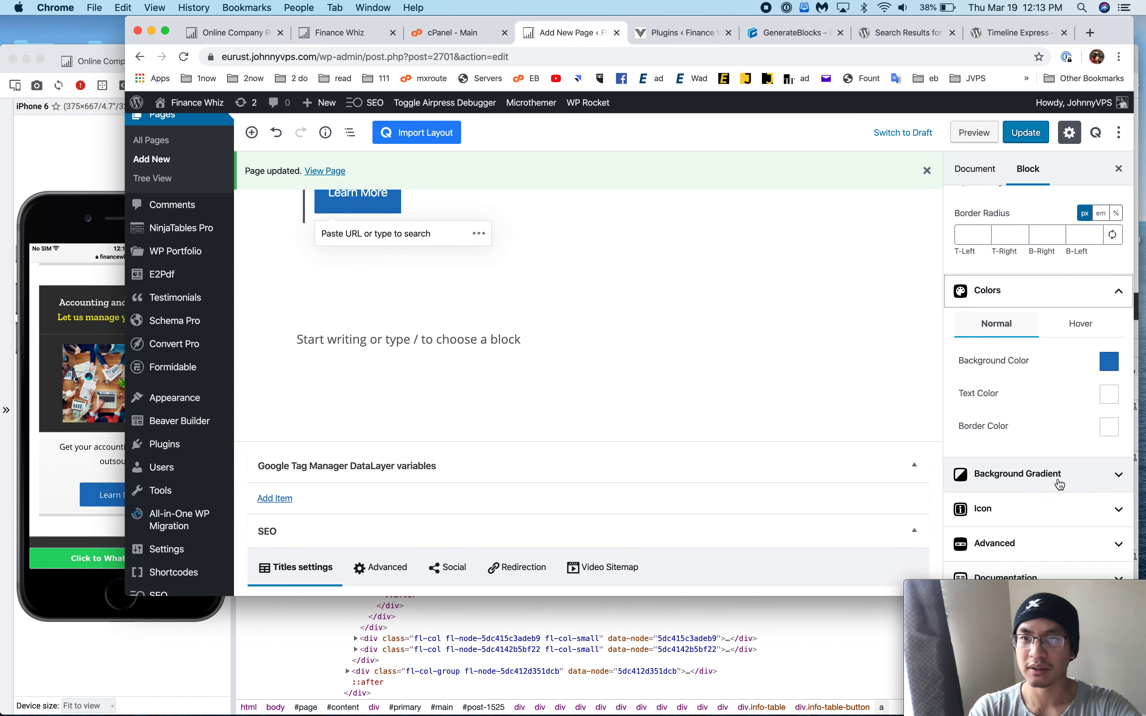
click(1042, 543)
scroll(1046, 516, up, 2)
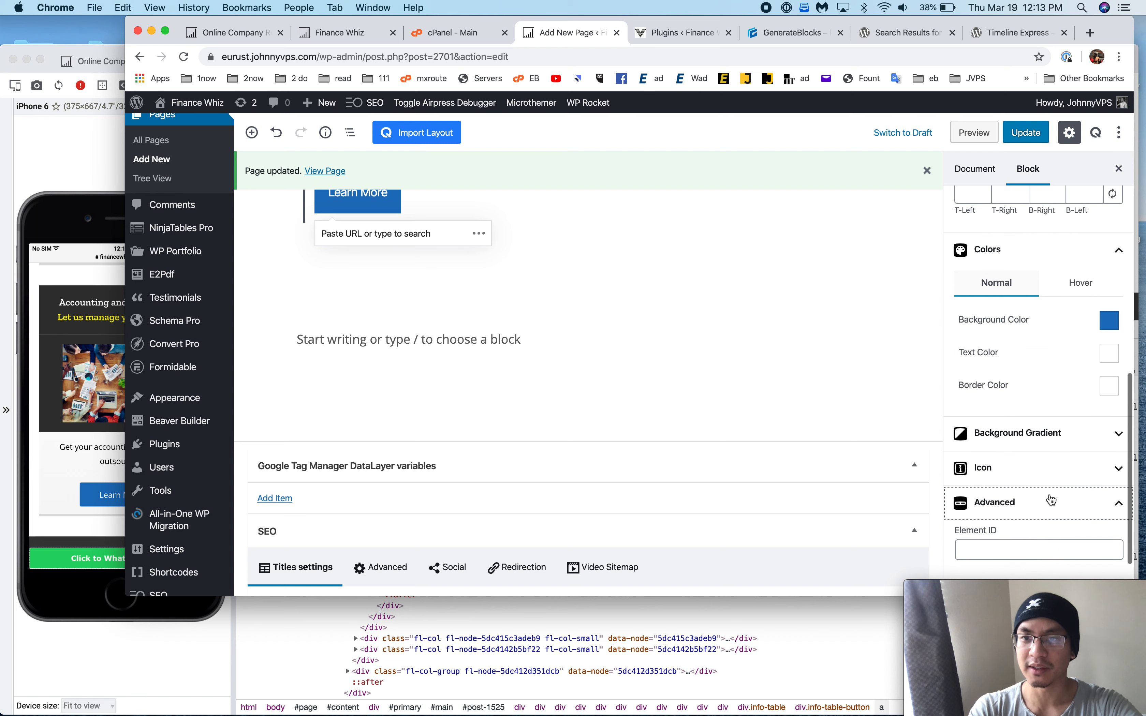
click(1045, 495)
scroll(1058, 469, down, 5)
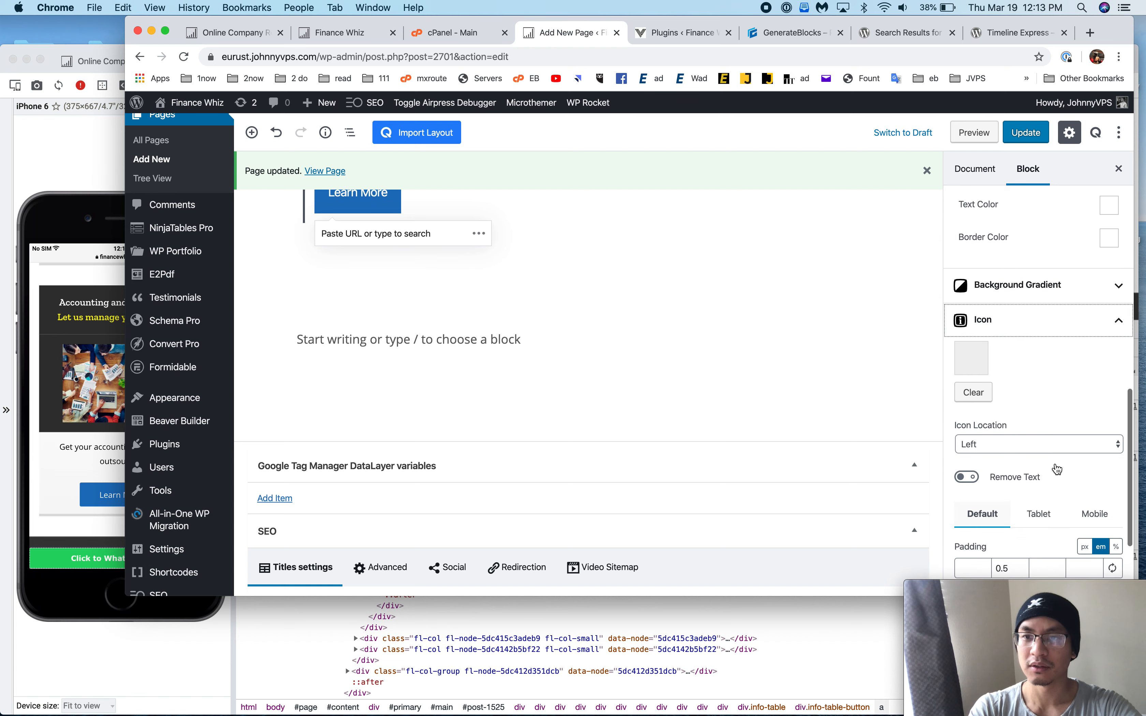
scroll(1080, 334, up, 2)
scroll(1080, 334, up, 2)
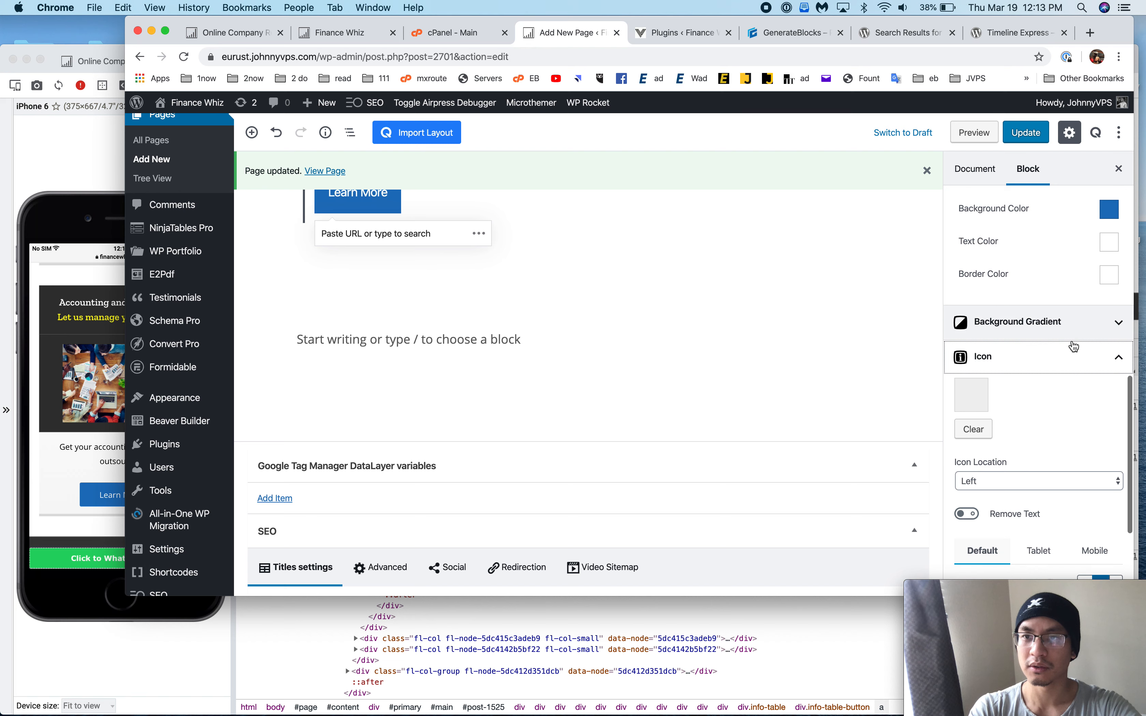
click(1071, 342)
scroll(1059, 391, up, 2)
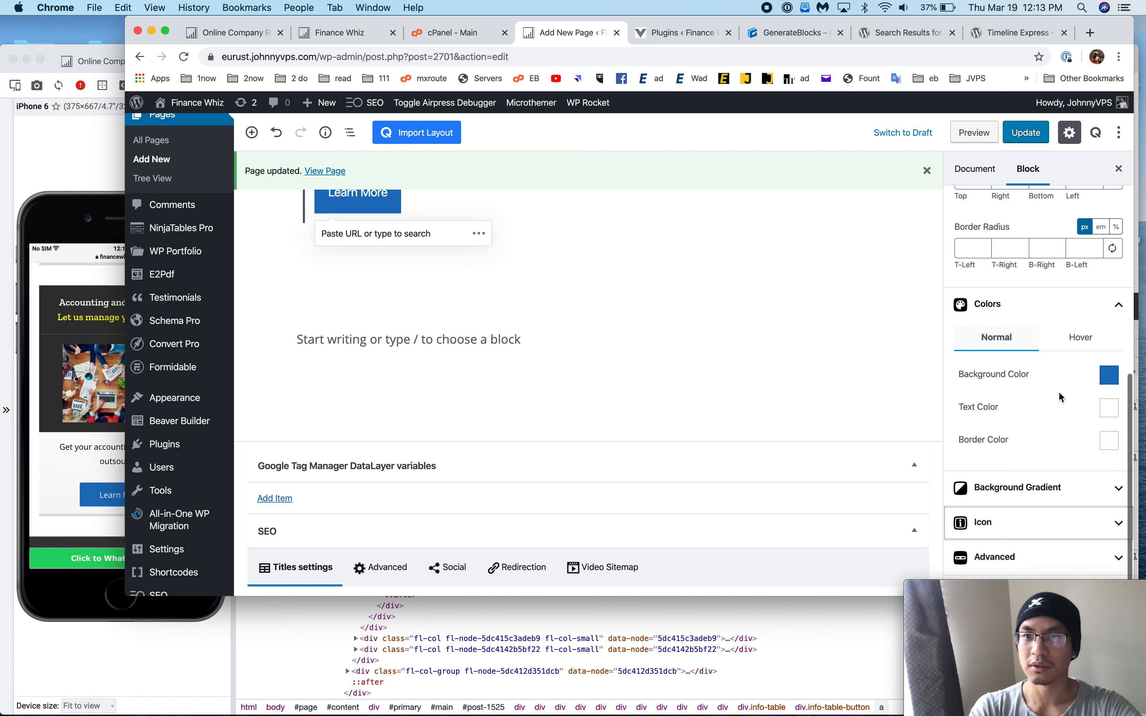
scroll(1059, 391, up, 4)
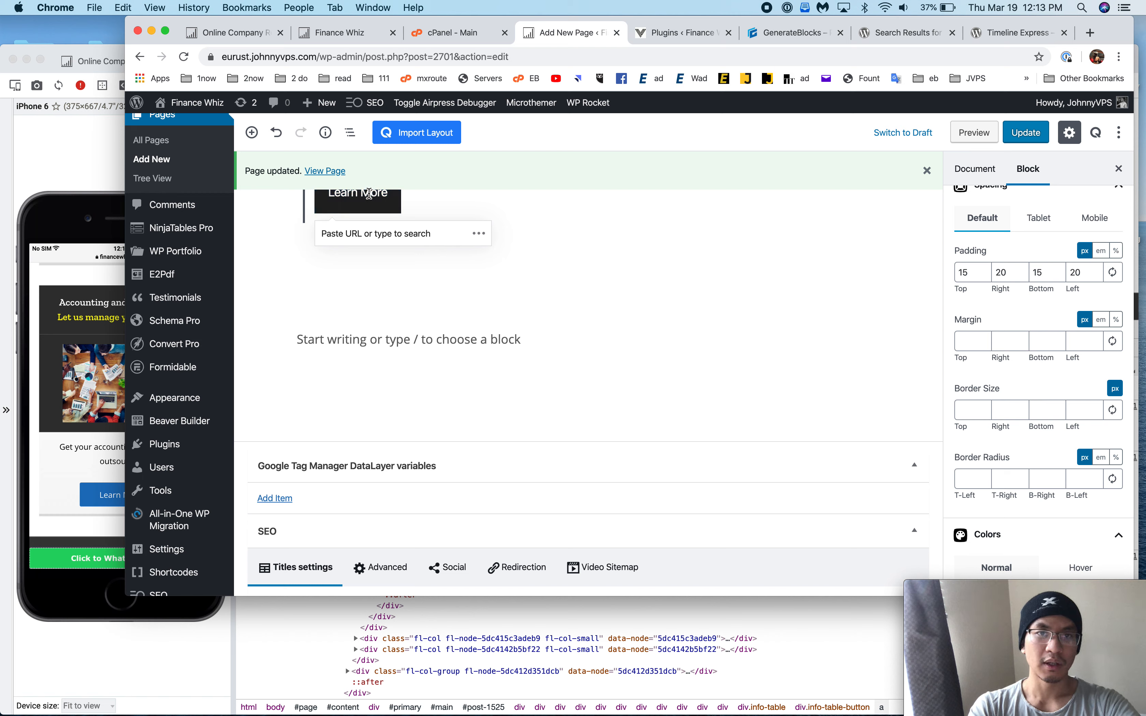
scroll(371, 211, up, 2)
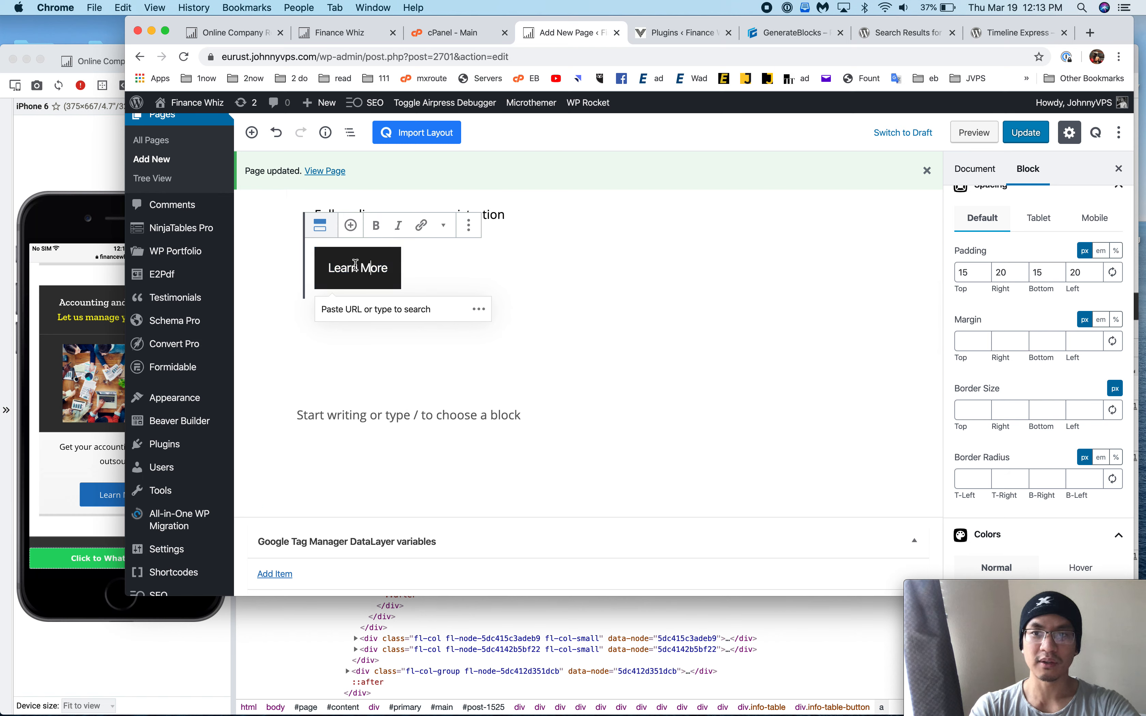
scroll(1019, 312, up, 5)
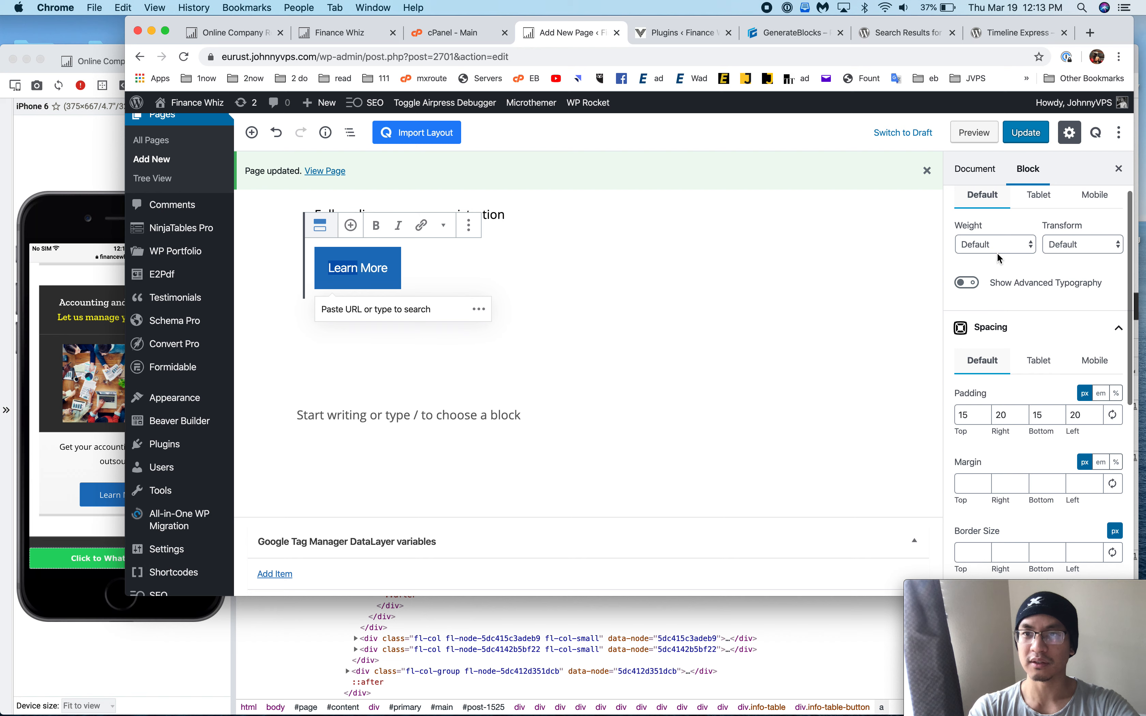
- Set the Learn More button's normal text colour to #eeeeee
click(1018, 311)
scroll(1018, 311, down, 2)
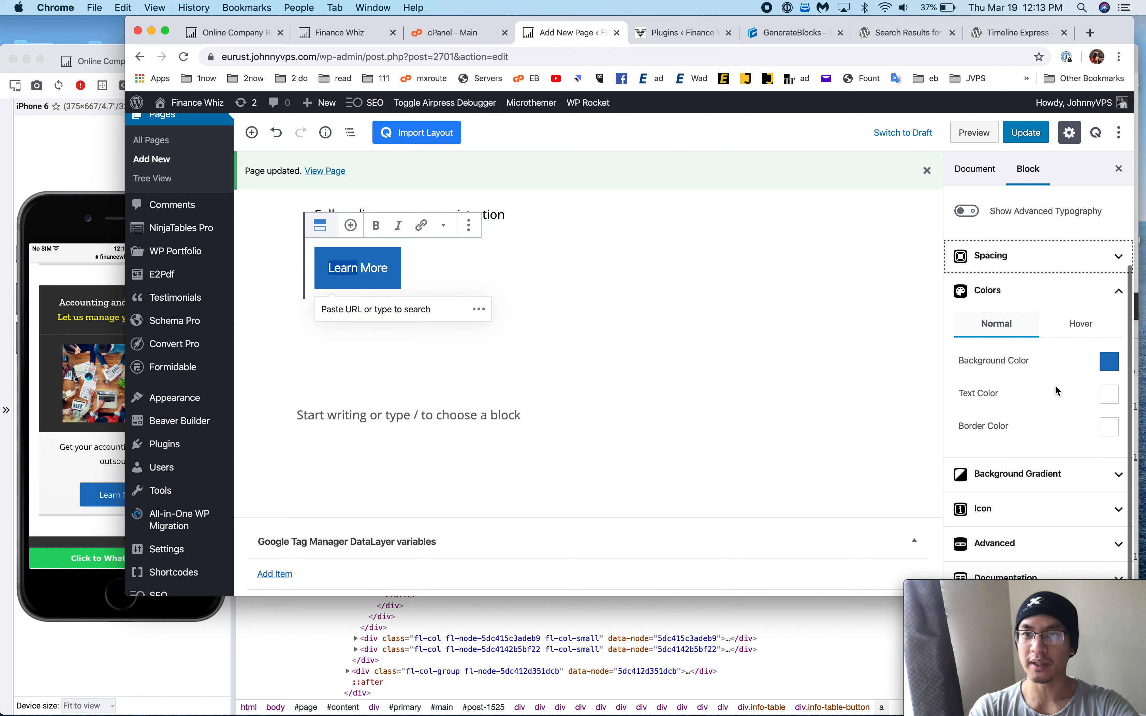
click(1104, 396)
click(993, 545)
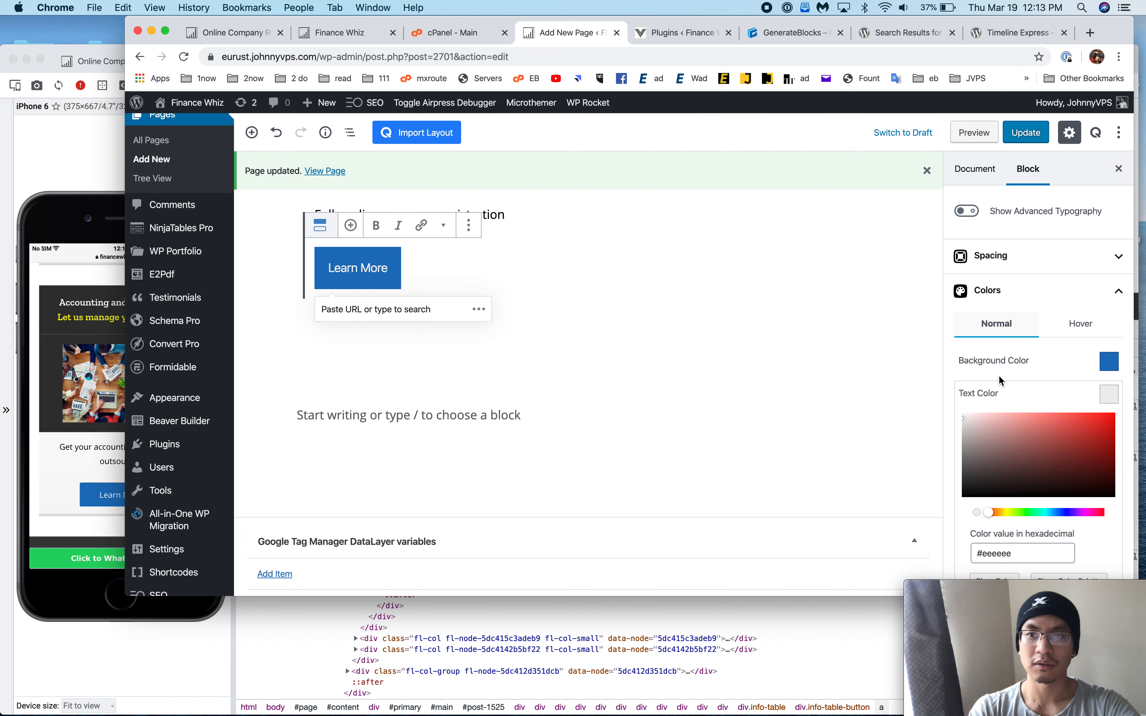
- Set the Learn More button's hover background colour to #1e73be
click(1061, 334)
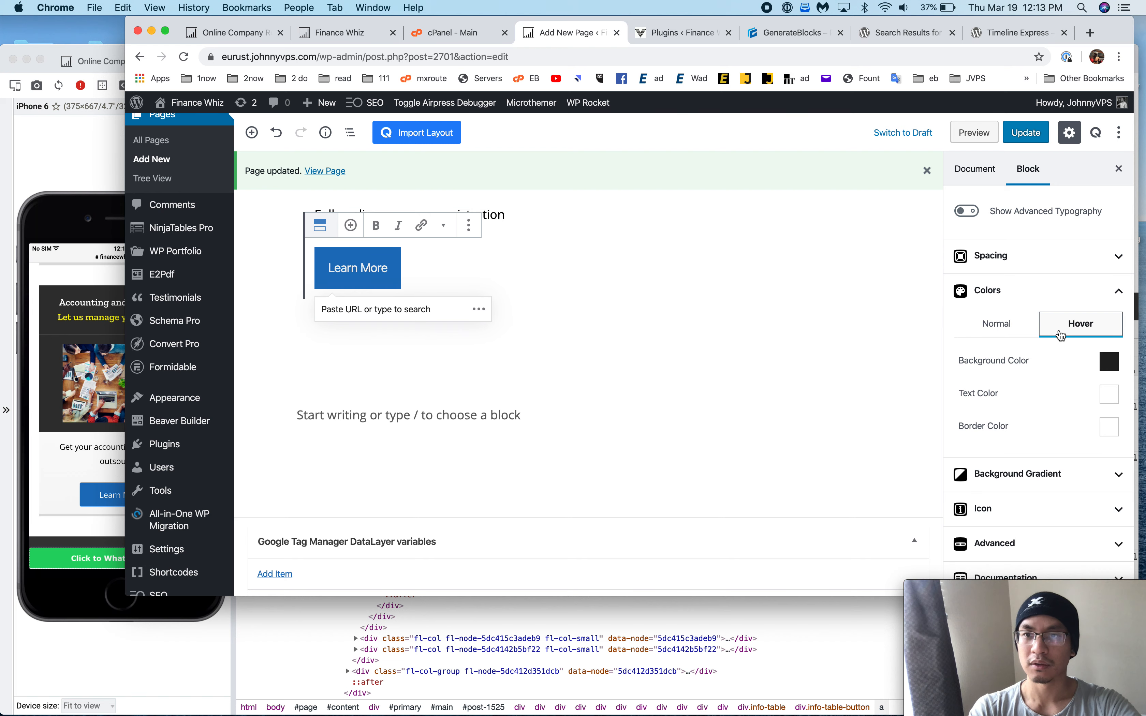
click(1110, 367)
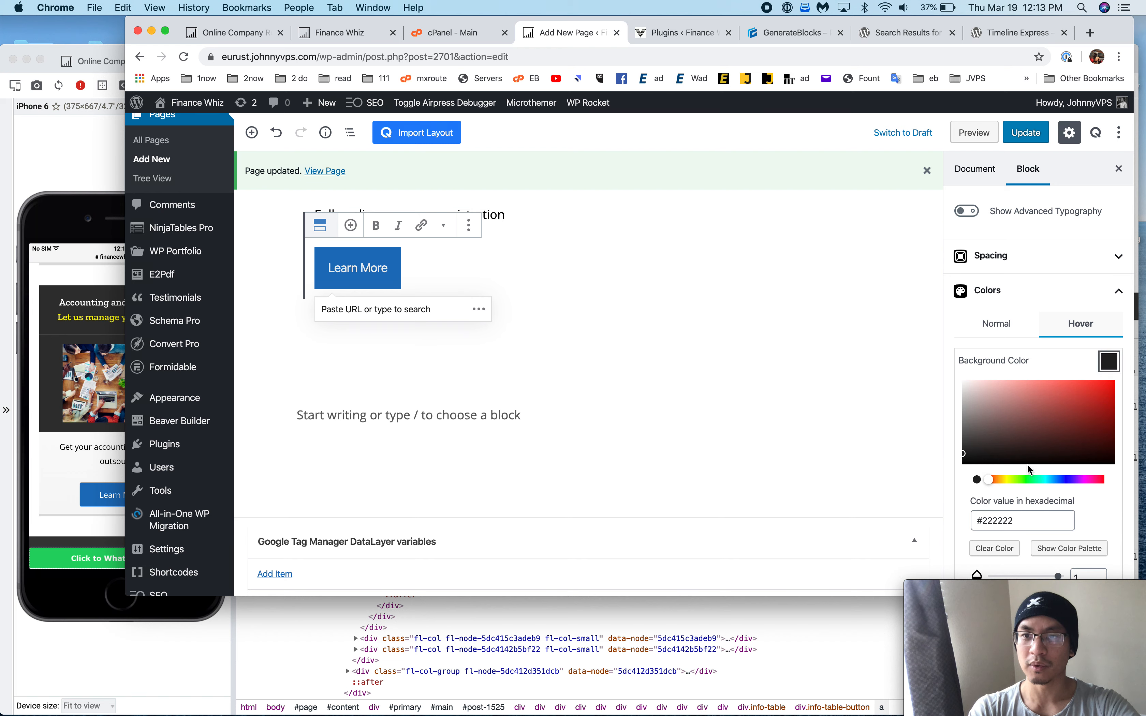
double_click(1010, 519)
text(#1e73be)
click(985, 519)
key(BackSpace)
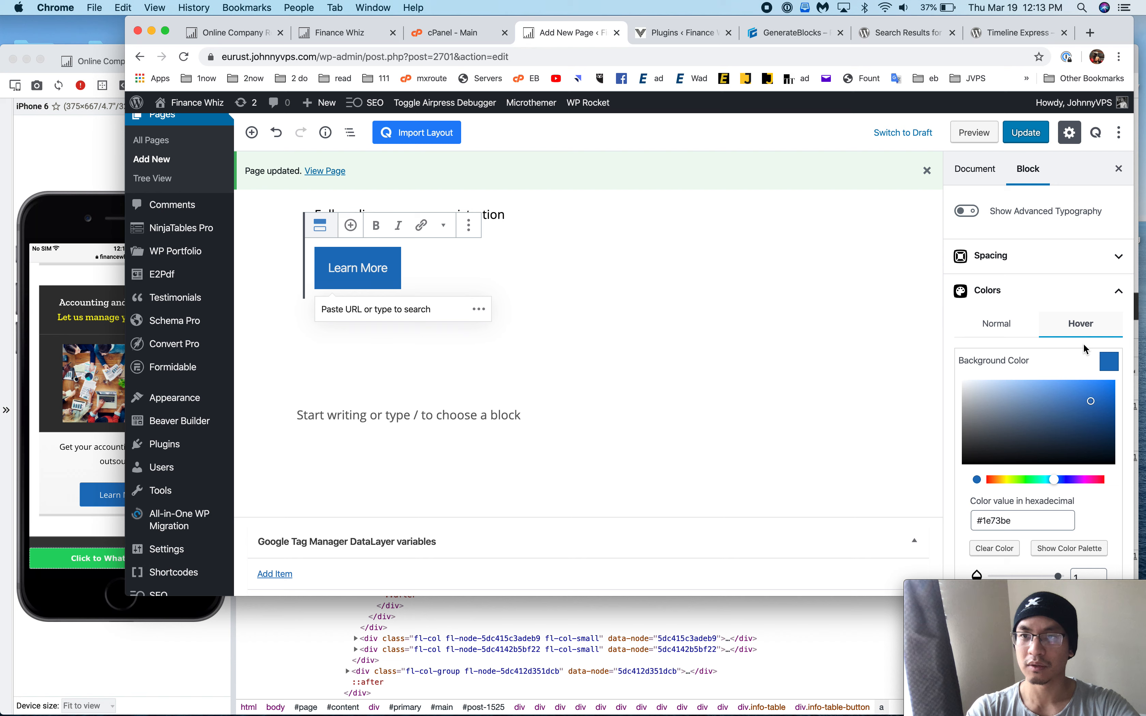
click(1108, 362)
- Set the Learn More button's hover text colour to #eeeeee and update the page
click(1109, 394)
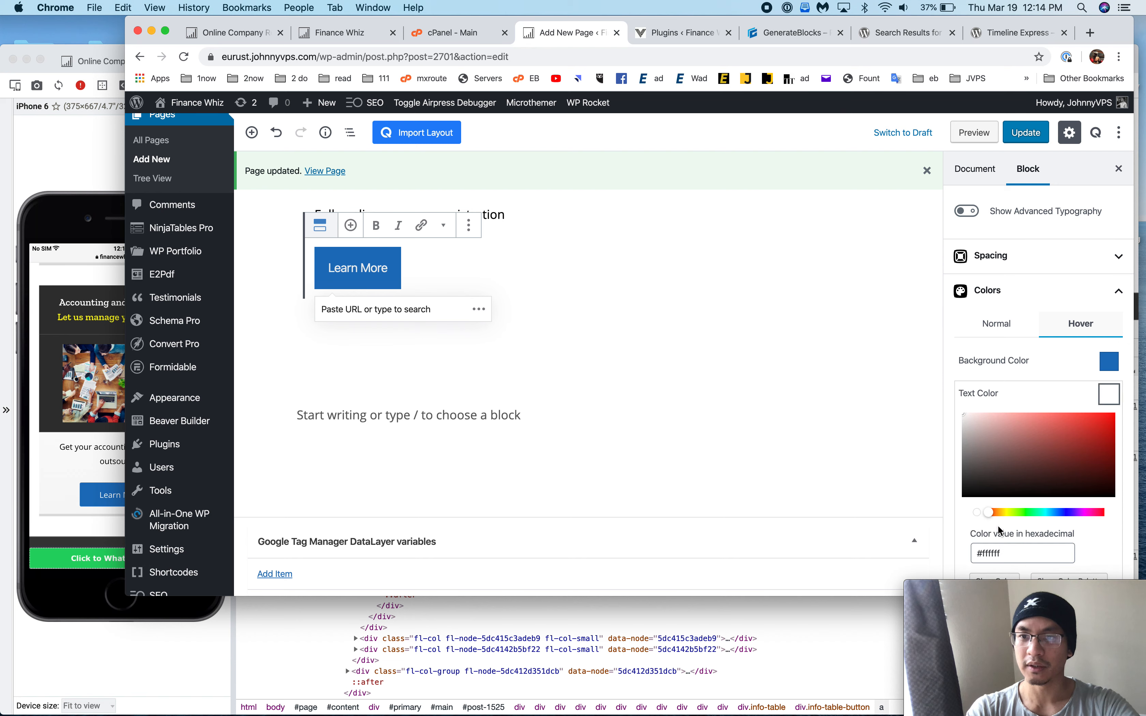
double_click(993, 552)
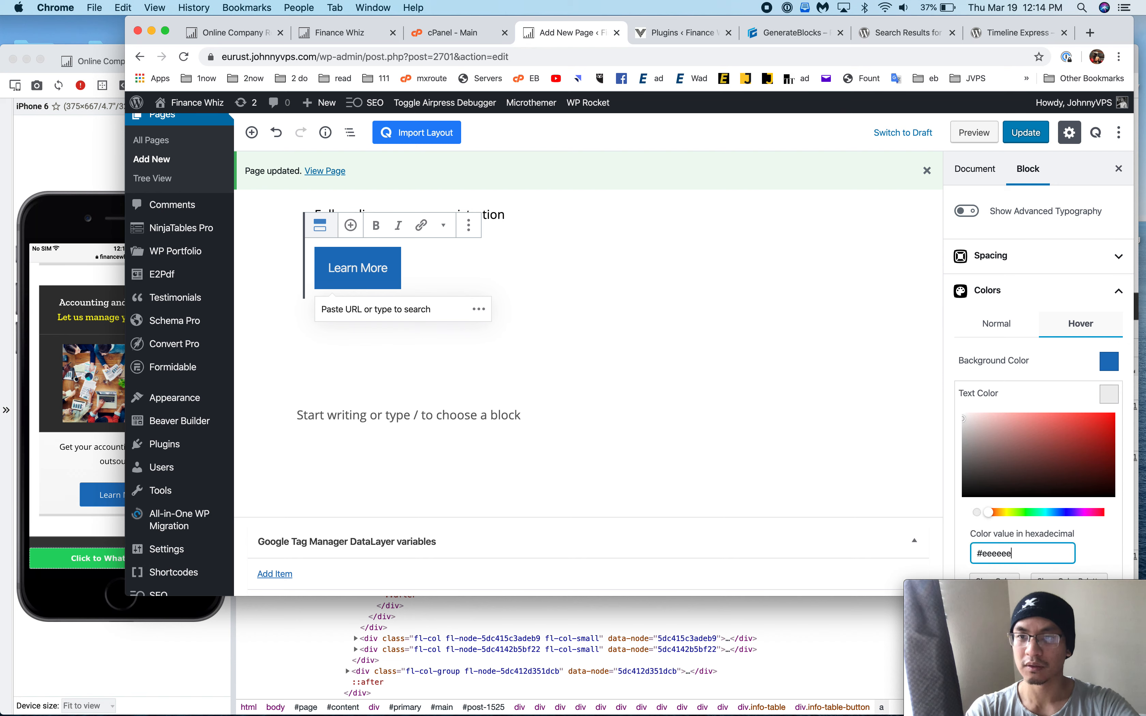
click(1108, 394)
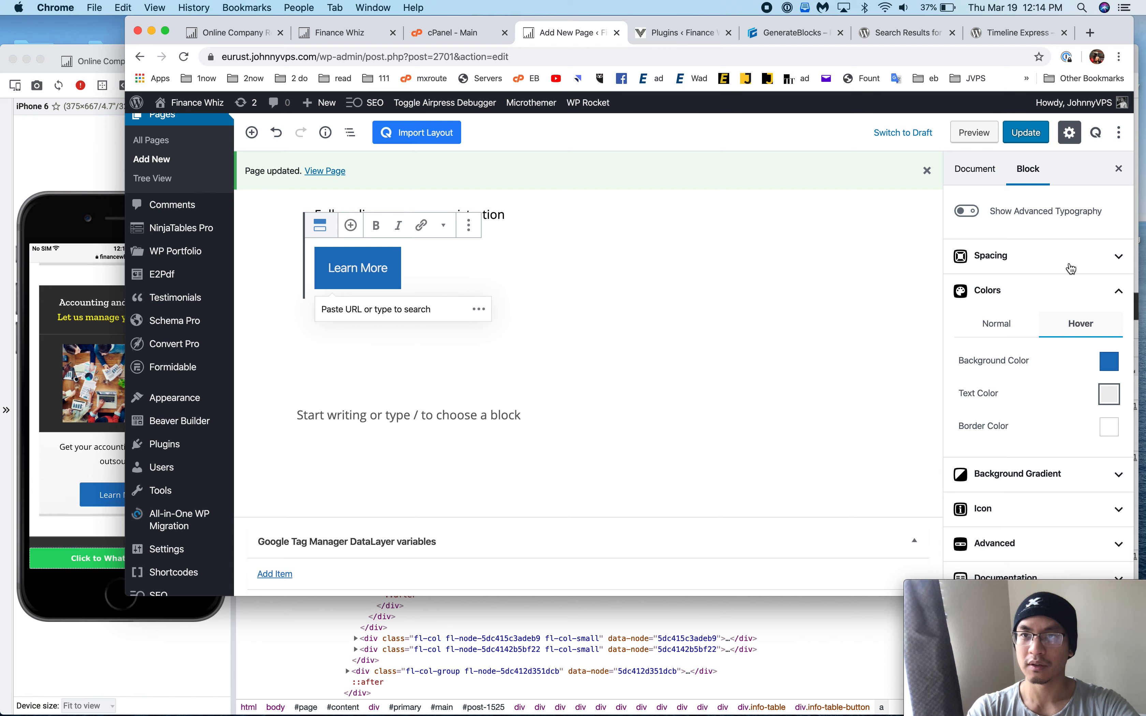
click(1025, 142)
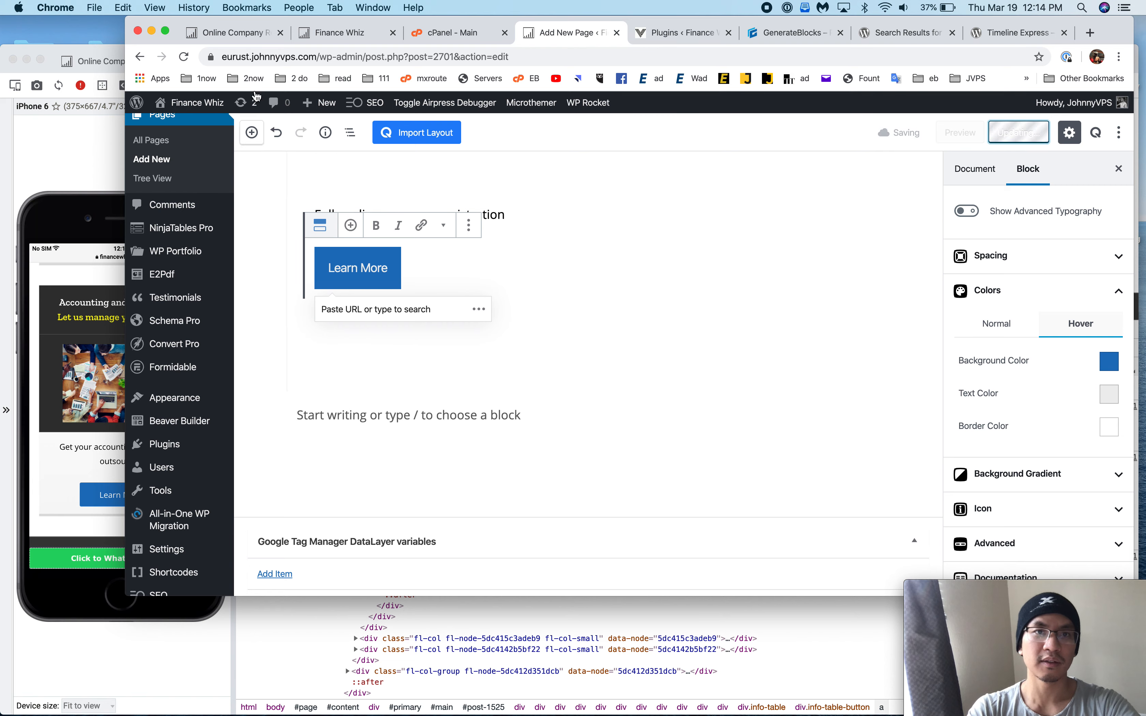
- Switch to Blisk to compare the rebuilt Company Registration card with the original homepage card, and return to the page editor in Chrome
click(347, 38)
click(114, 153)
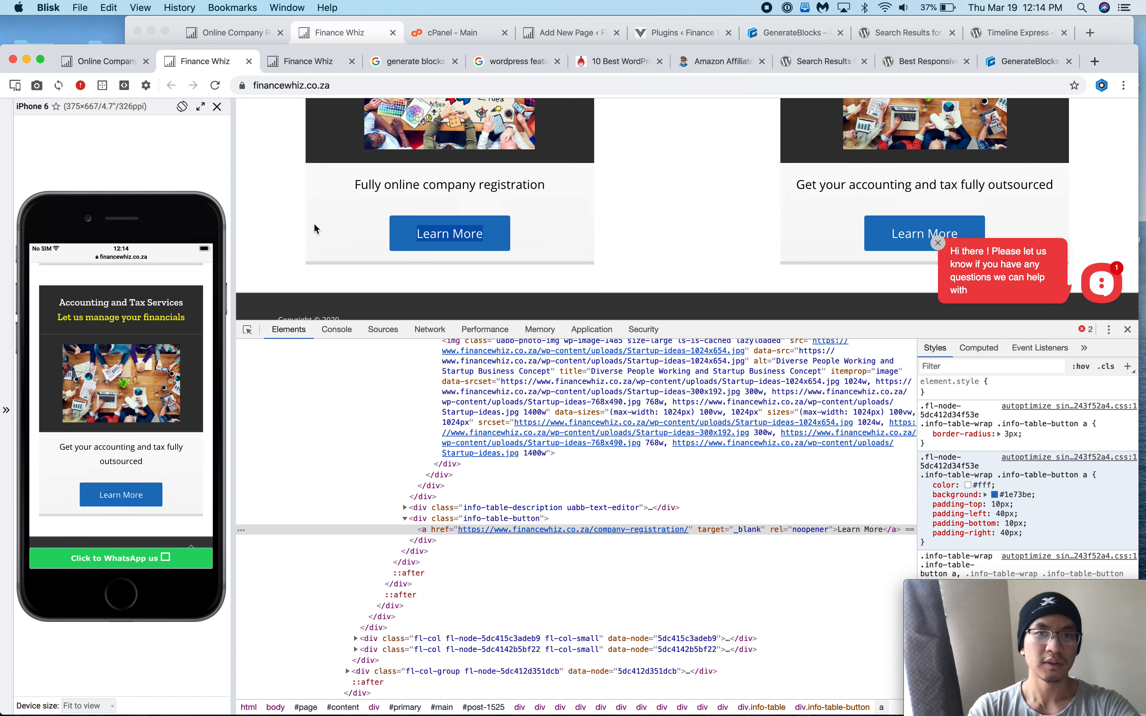
click(328, 68)
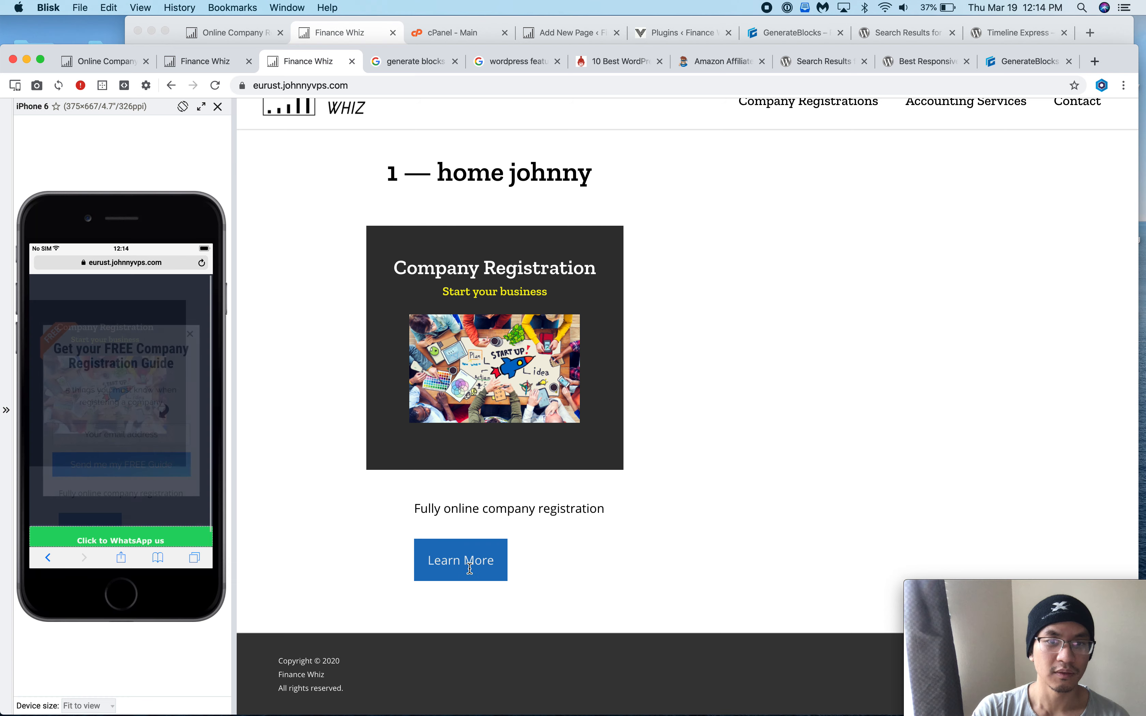
click(212, 71)
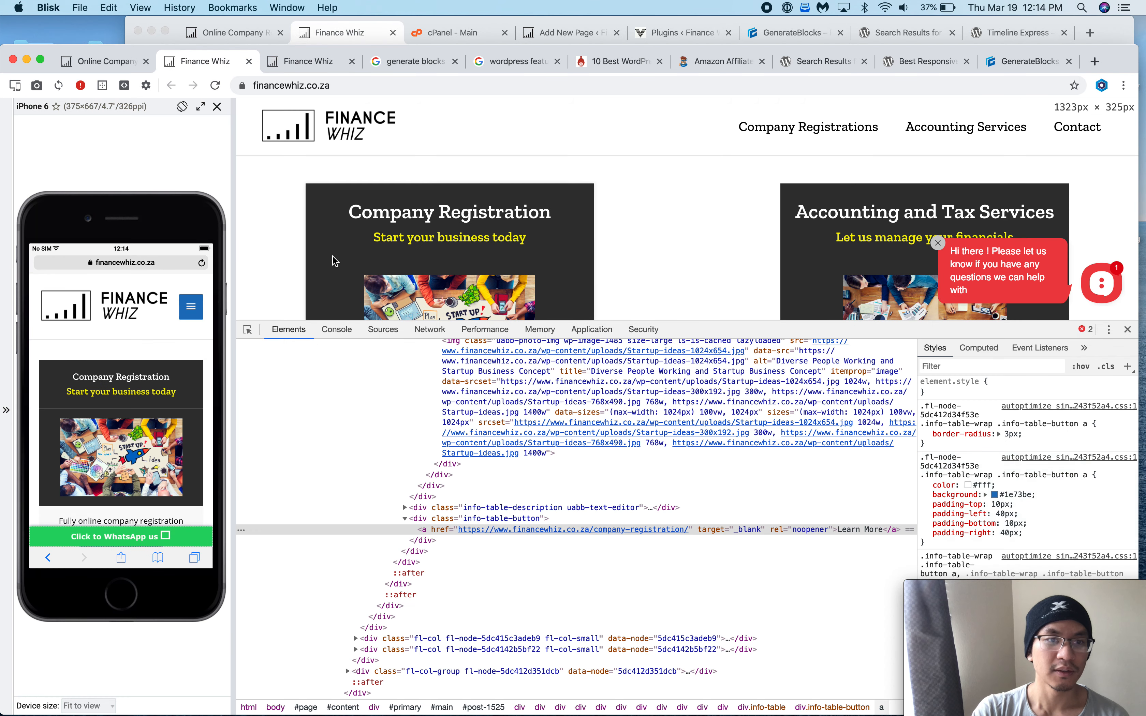
scroll(482, 234, down, 5)
scroll(482, 234, down, 4)
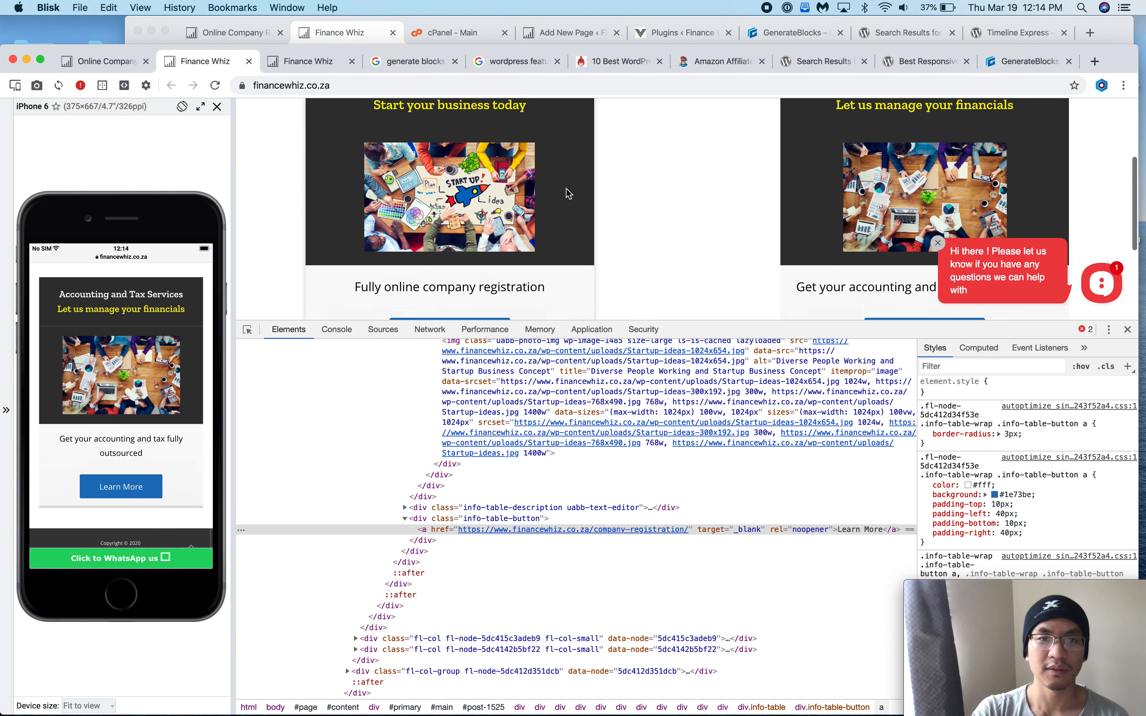
click(329, 68)
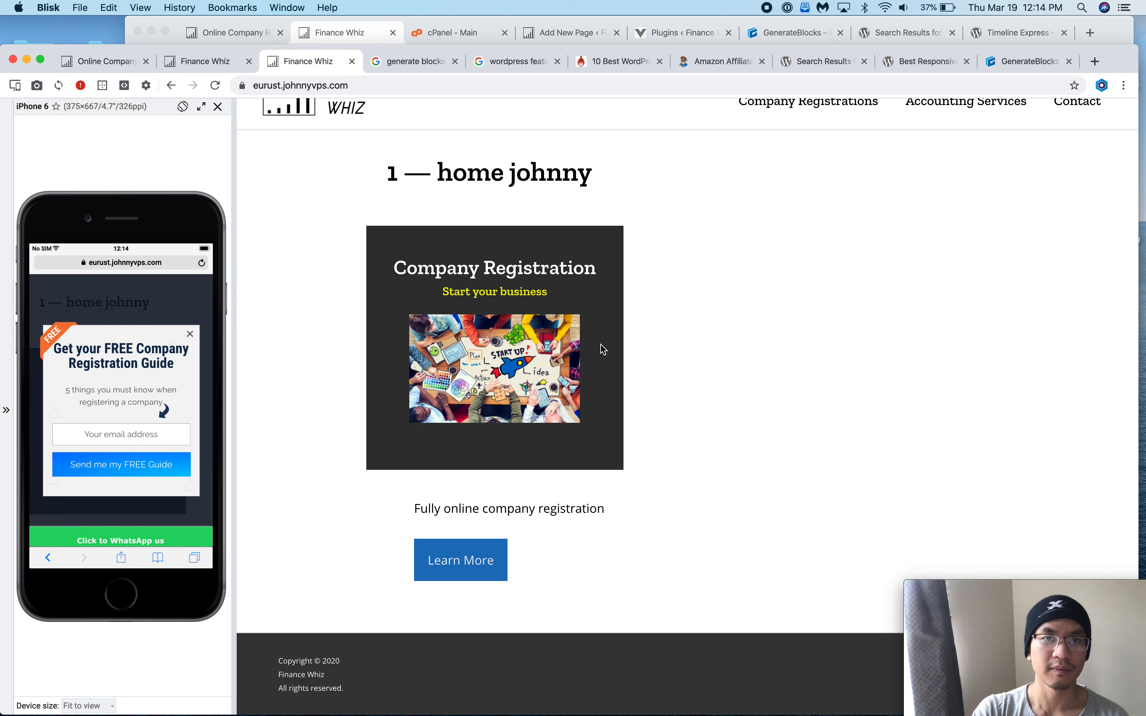
click(431, 61)
click(331, 63)
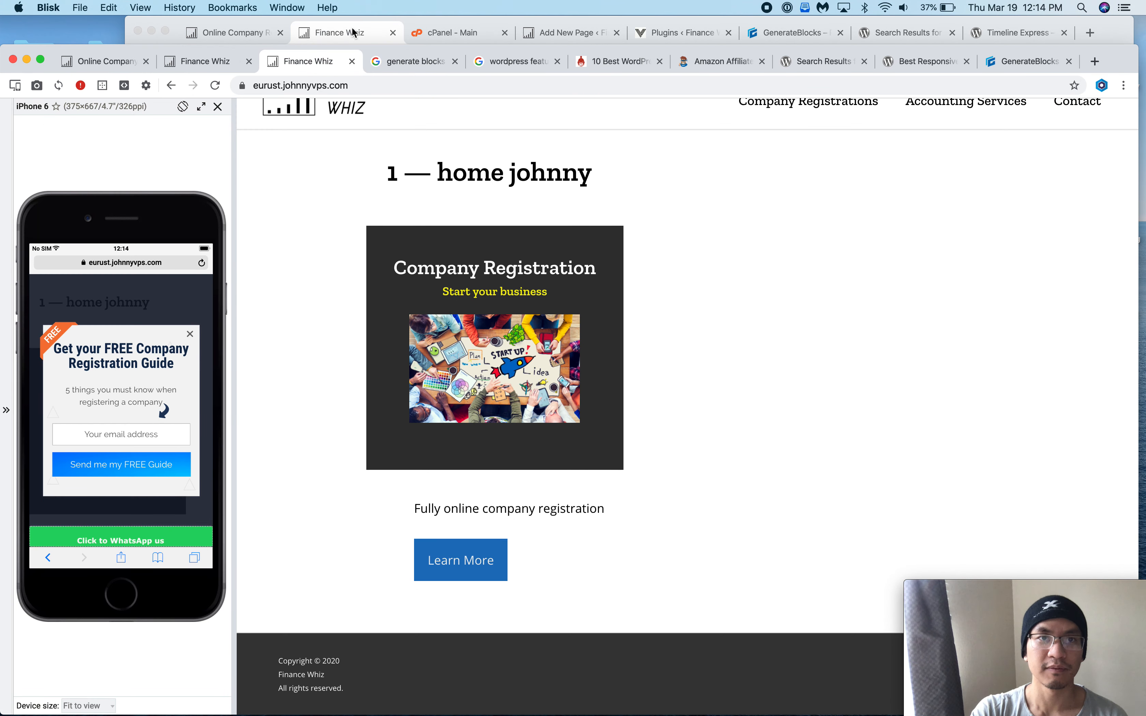
click(353, 30)
click(576, 33)
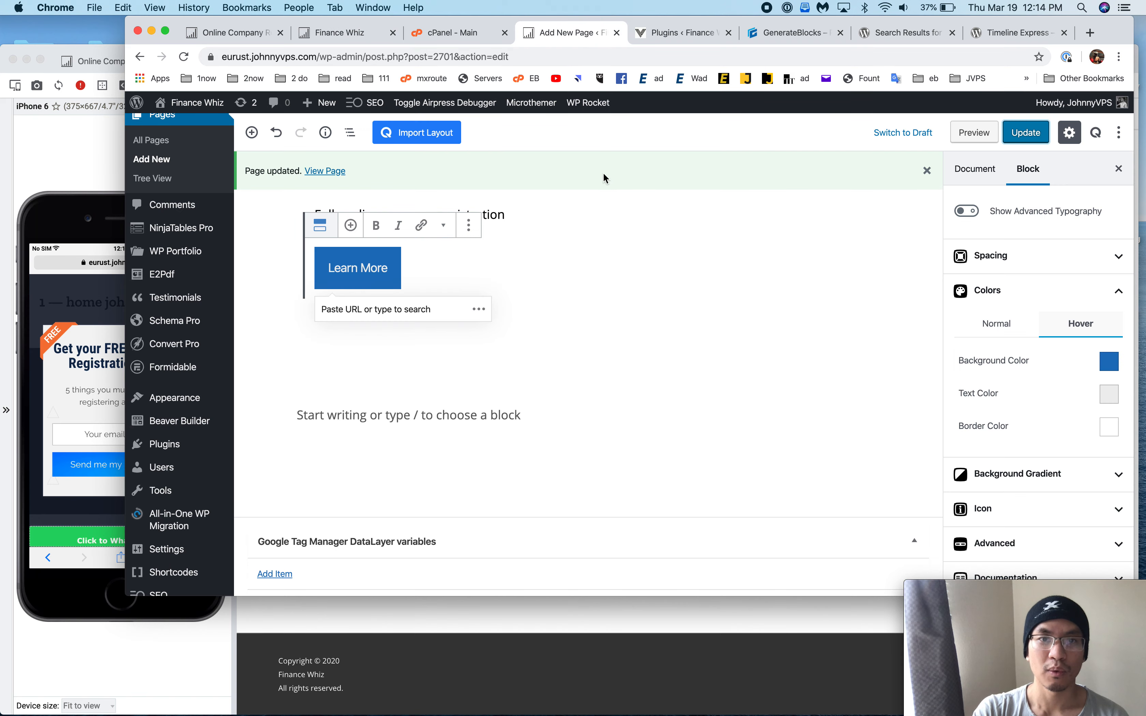
- Center-align the "Fully online company registration" paragraph above the Learn More button
scroll(350, 270, up, 5)
click(424, 455)
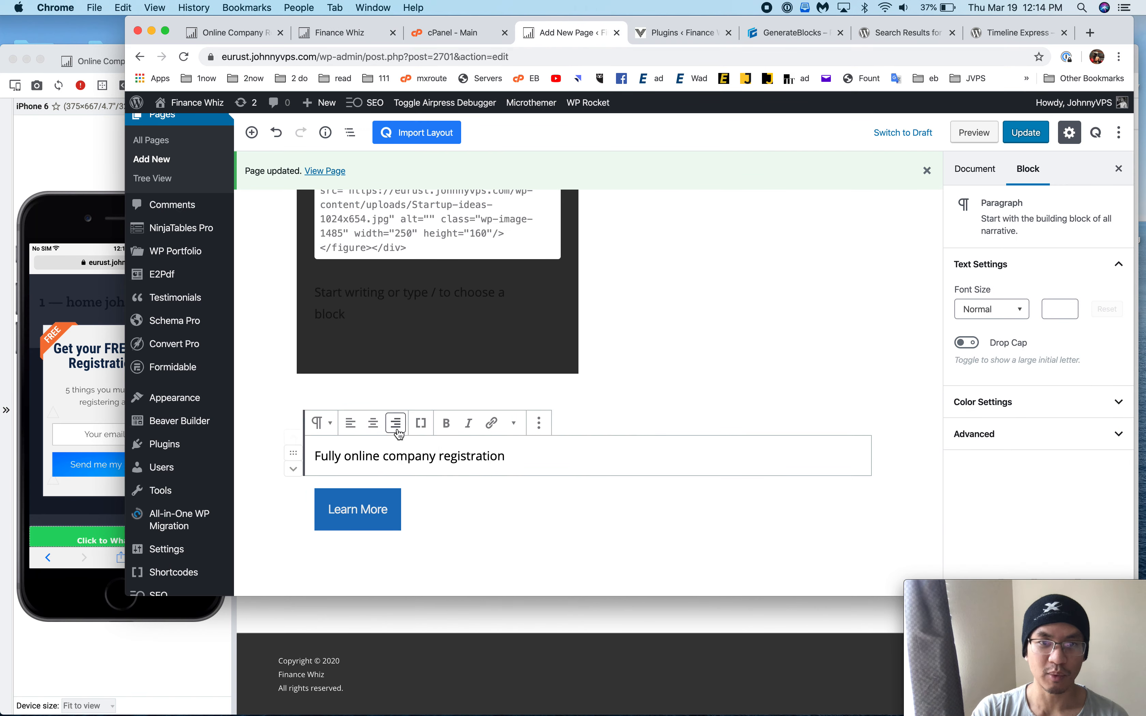
click(373, 423)
- Select the Learn More button and open its Spacing settings down to the border radius
click(382, 508)
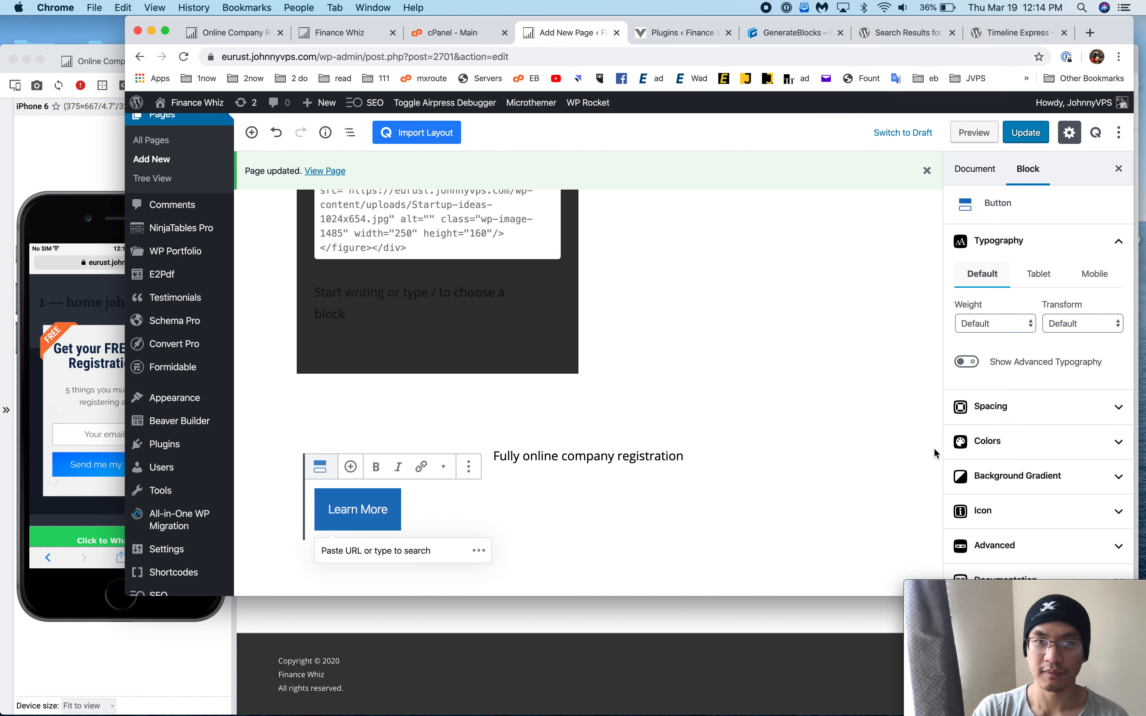
click(461, 473)
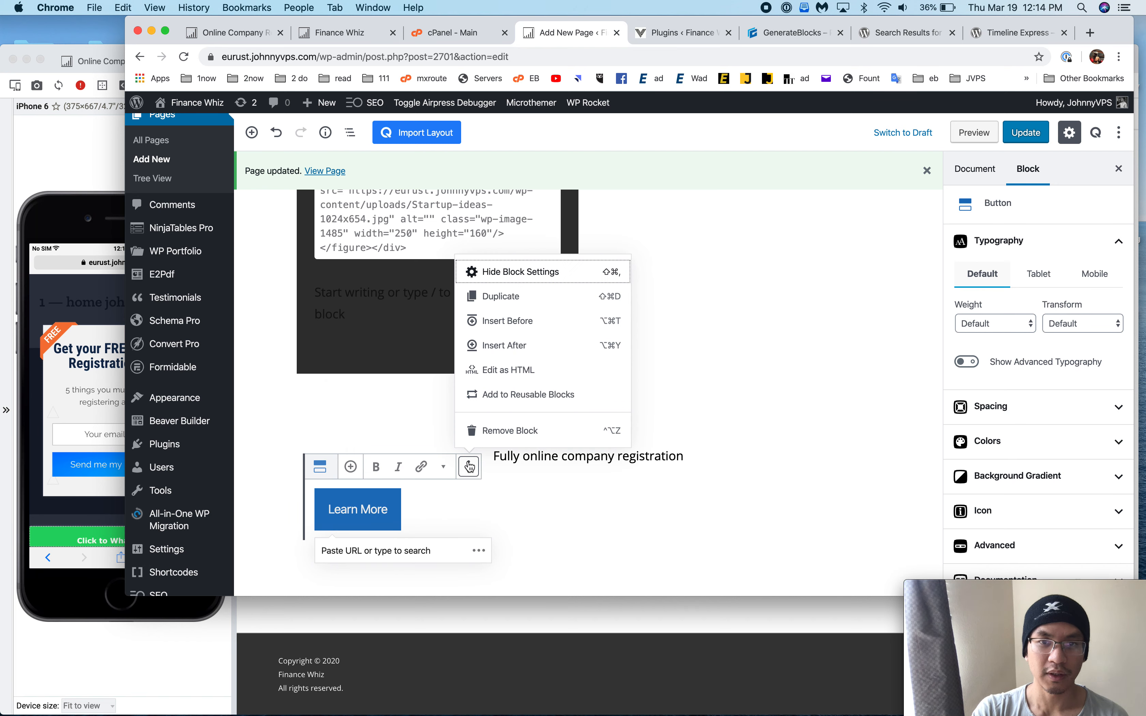
click(468, 467)
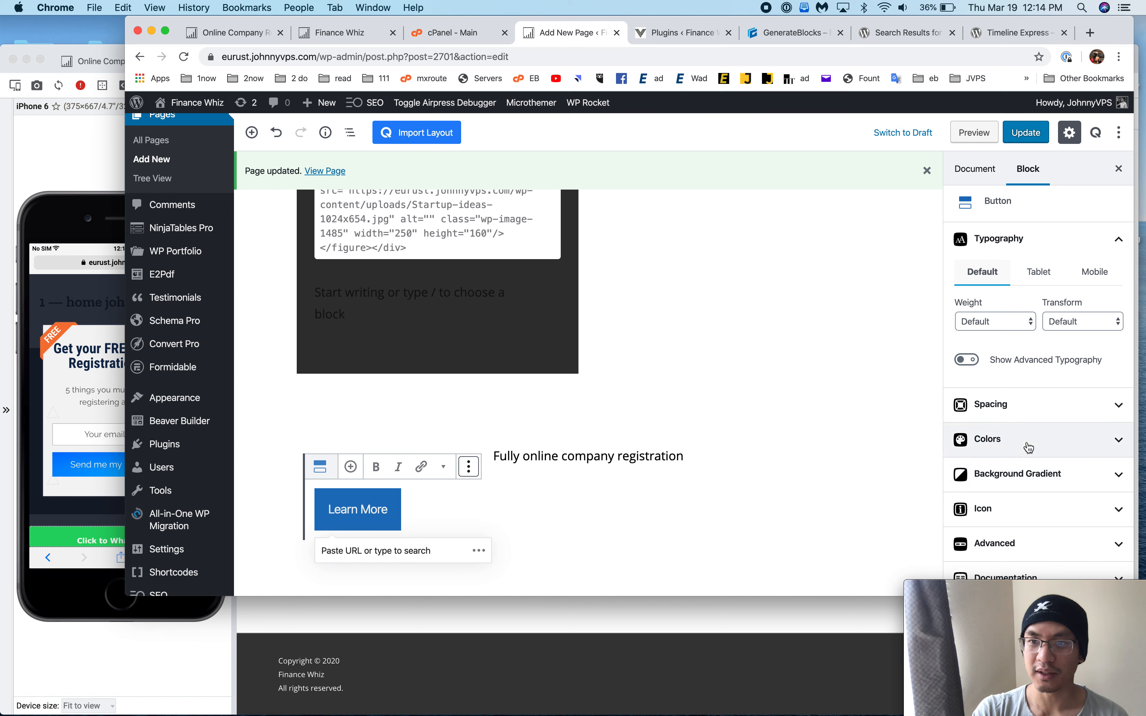
scroll(1022, 473, down, 3)
click(1018, 404)
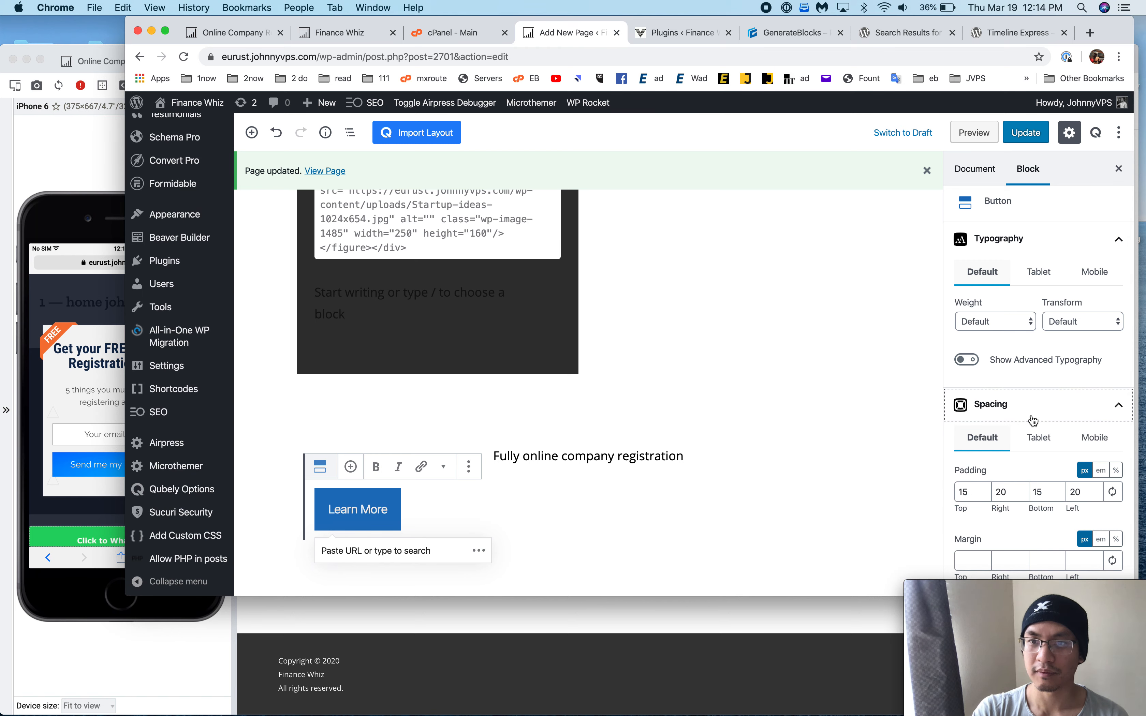
scroll(1032, 414, down, 5)
scroll(1032, 413, down, 1)
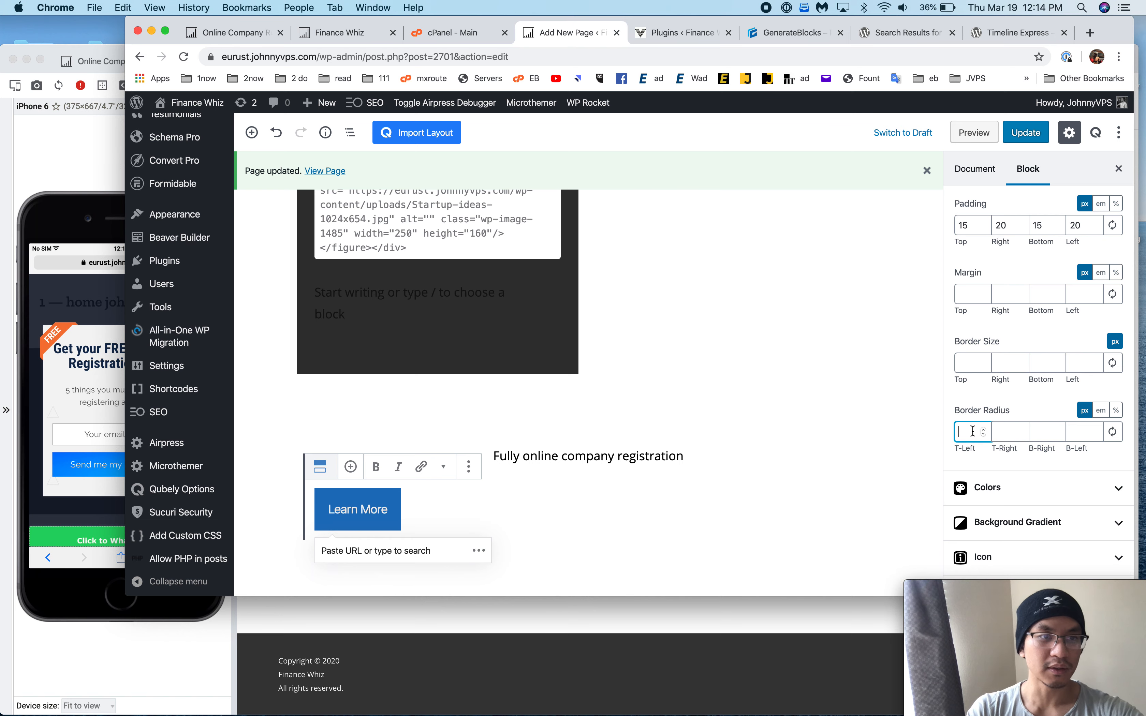
- Switch to Blisk and examine the Learn More button on the original financewhiz.co.za page for comparison
click(64, 156)
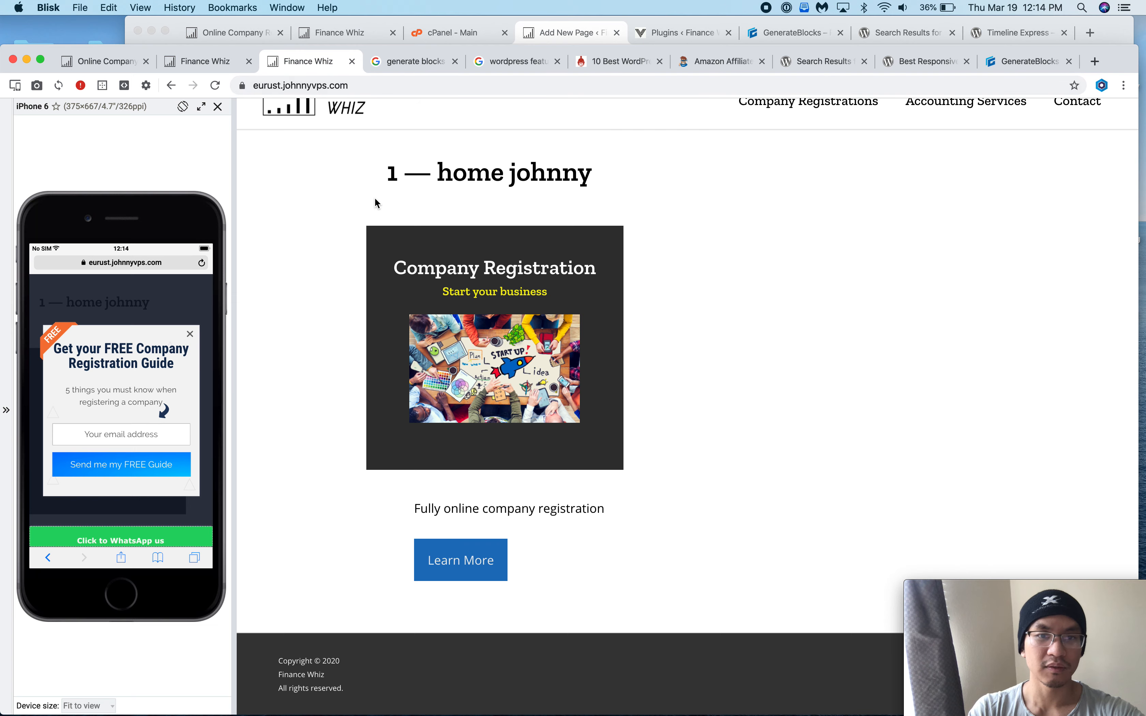
click(201, 56)
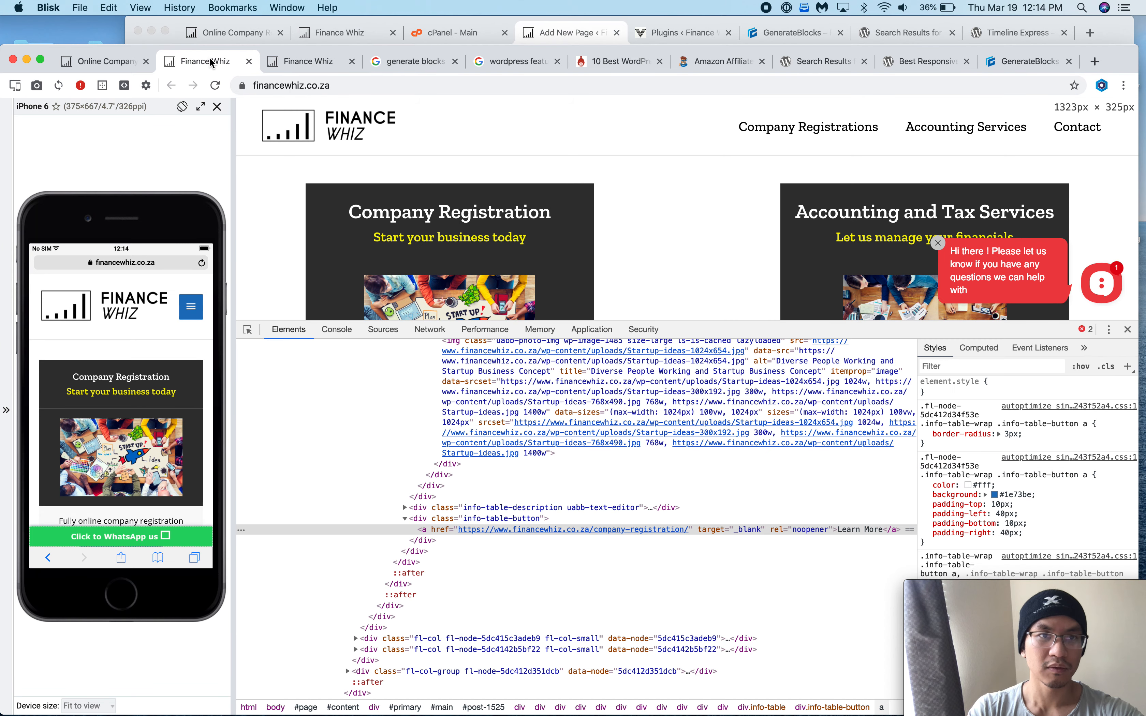
scroll(447, 258, down, 3)
scroll(448, 258, down, 3)
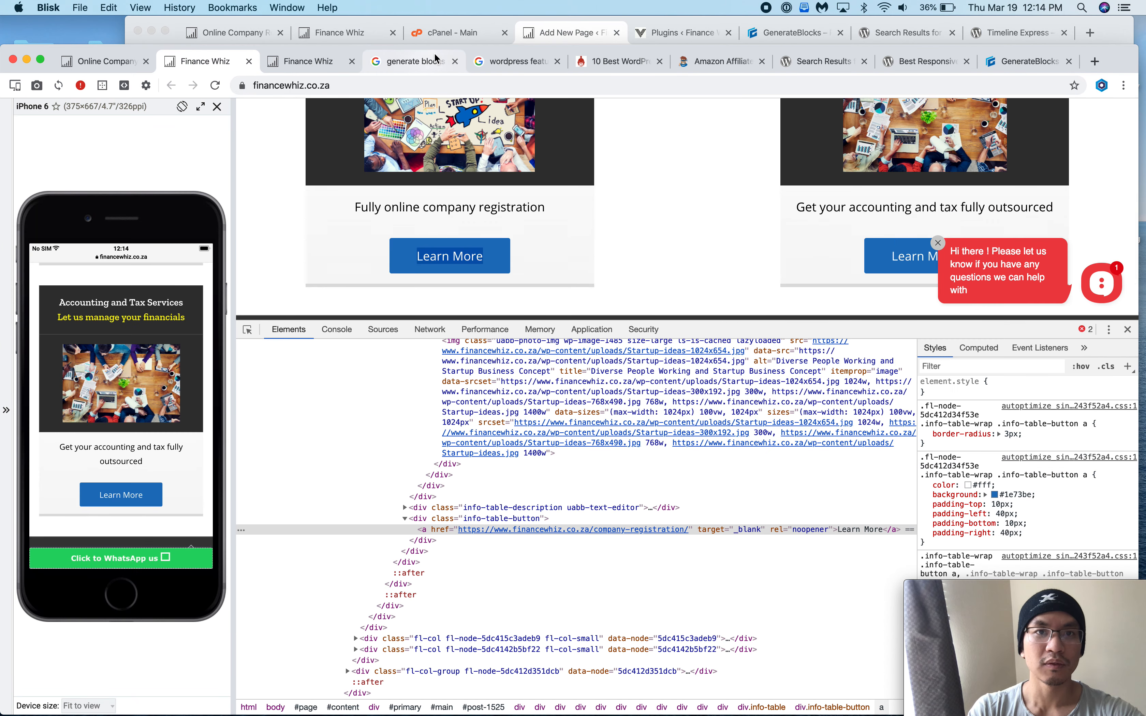
- Switch back to the page editor in Chrome and set the Learn More button's border radius to 2 px on all four corners
click(568, 38)
click(1010, 432)
text(2)
click(1053, 432)
text(2)
click(1092, 441)
text(2)
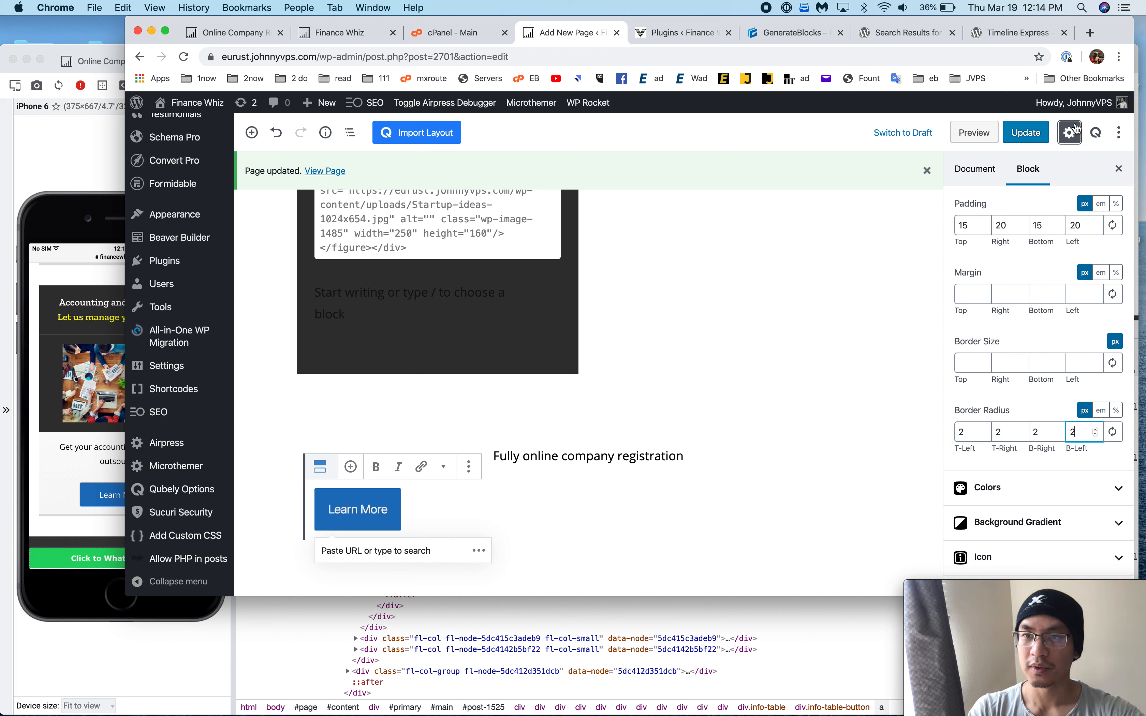
- Update the page and reload its eurust.johnnyvps.com preview in Blisk
click(1038, 134)
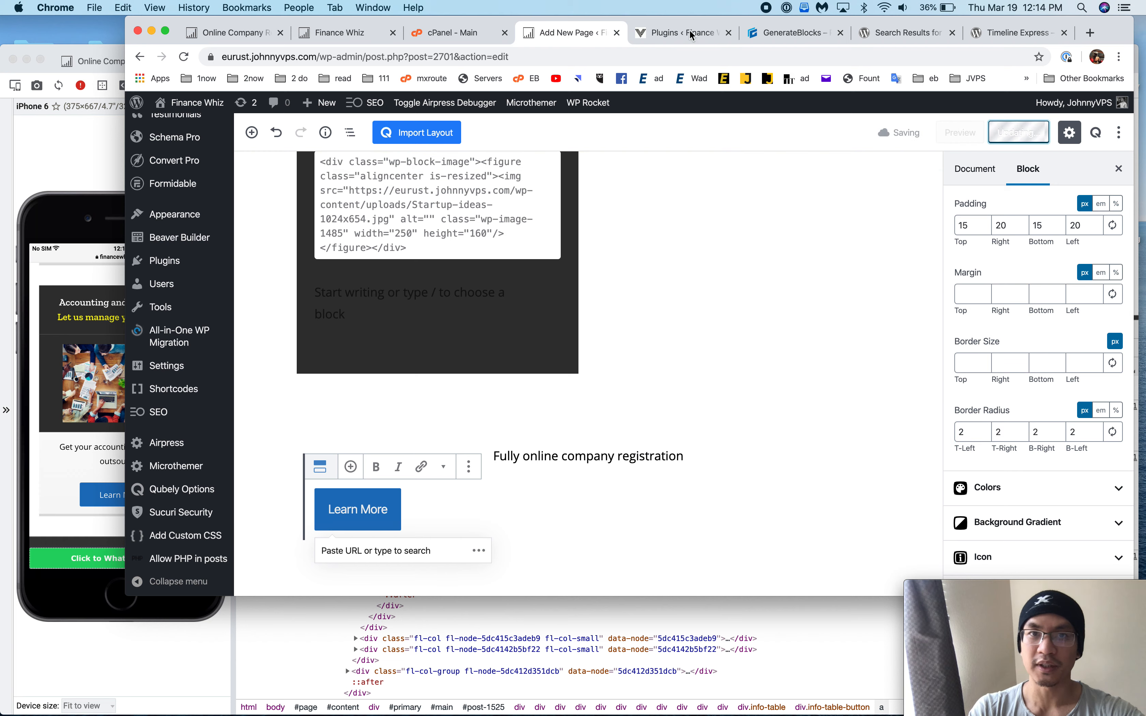
click(60, 165)
click(321, 69)
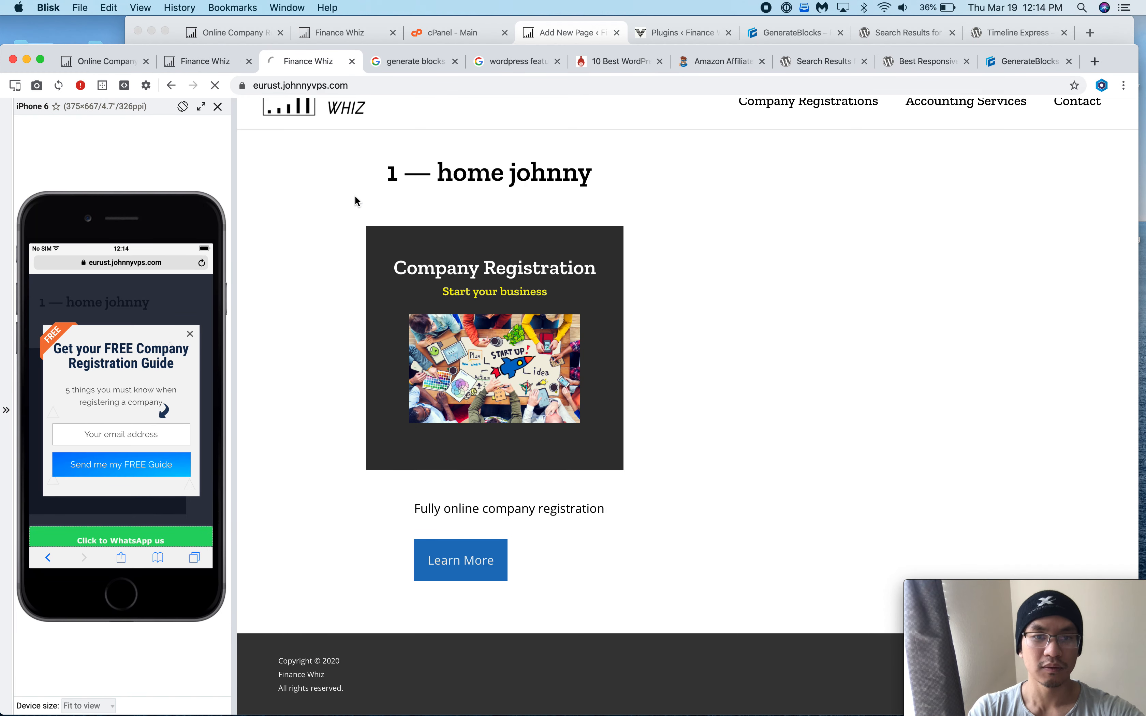
key(super+r)
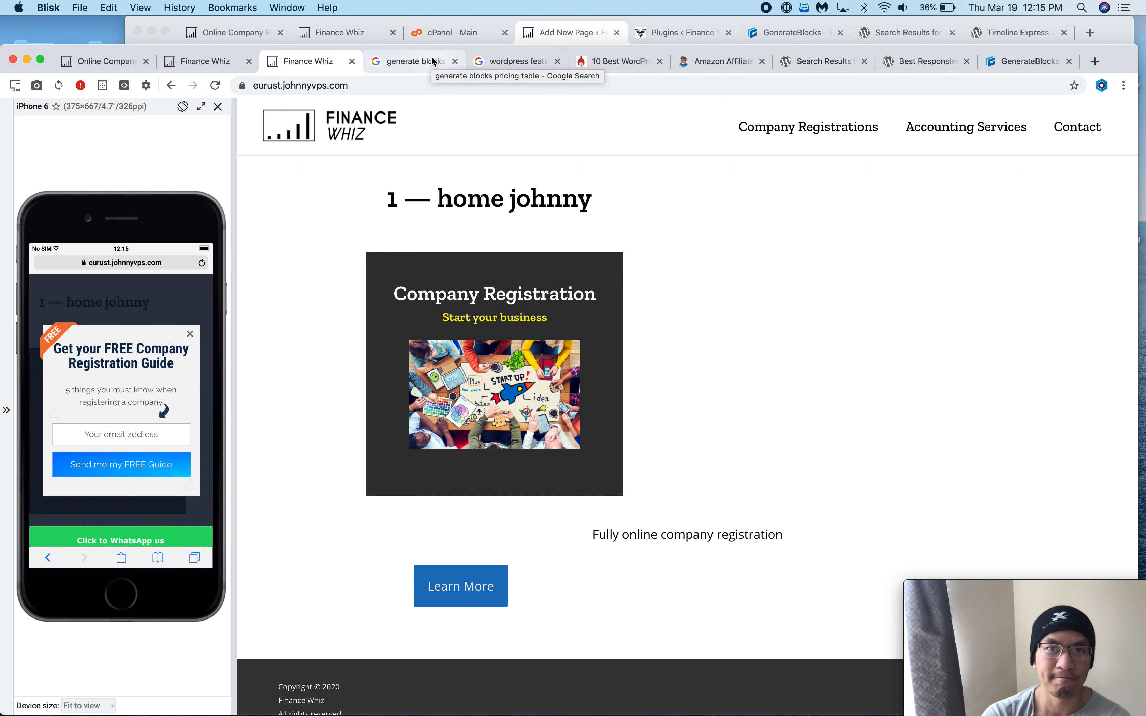
- Switch back to the page editor in Chrome and review the blocks in the Company Registration card
click(590, 34)
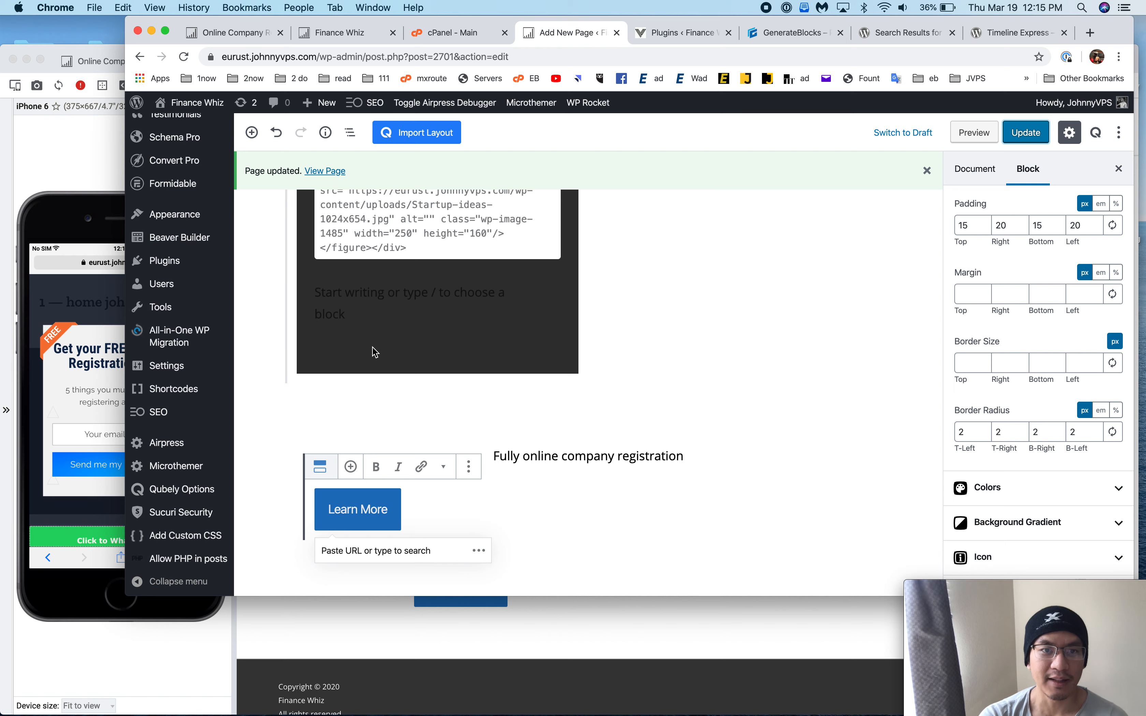
click(347, 349)
key(Down)
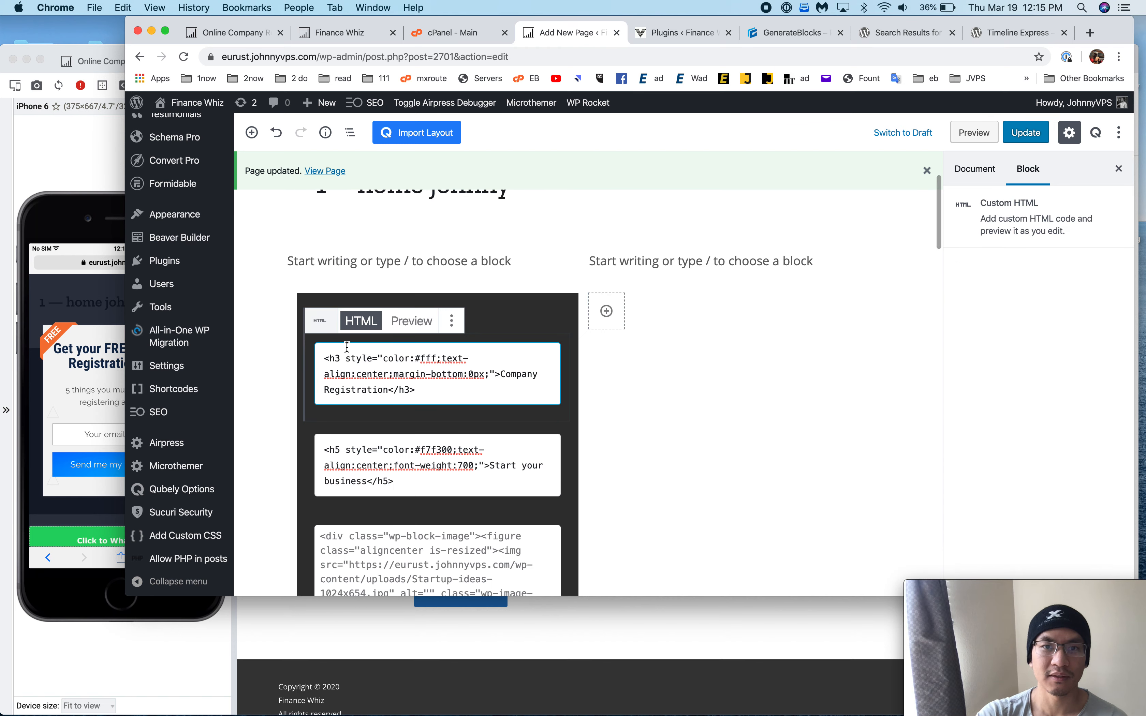
scroll(455, 424, down, 6)
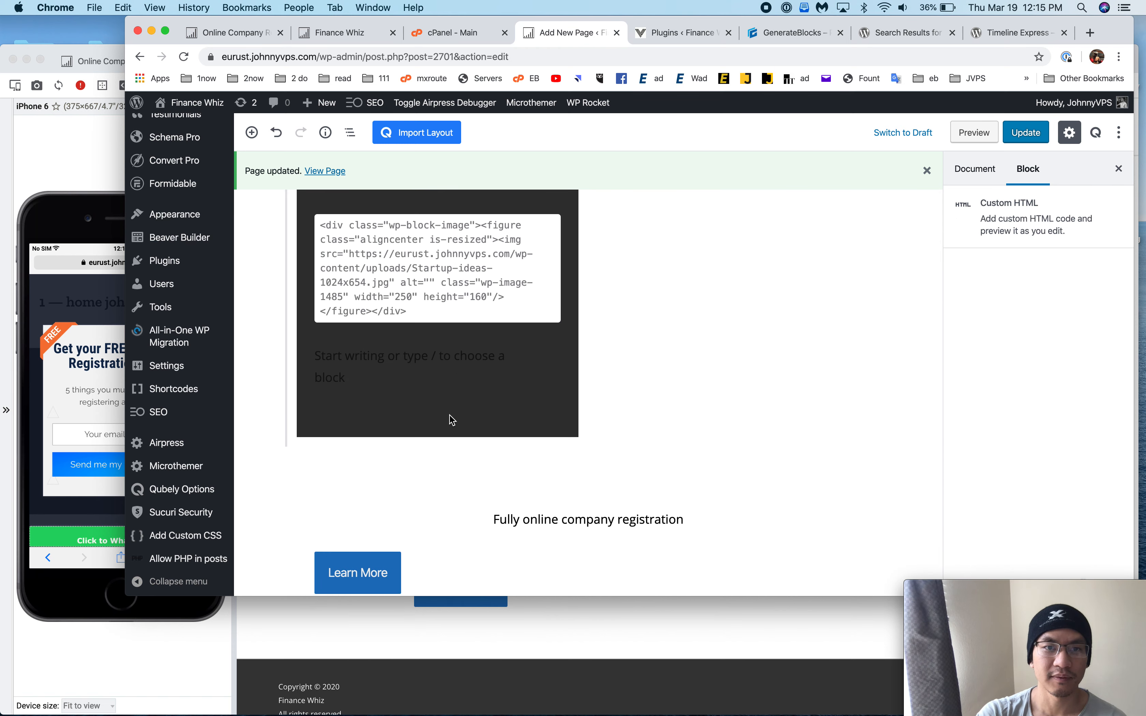
scroll(453, 420, up, 7)
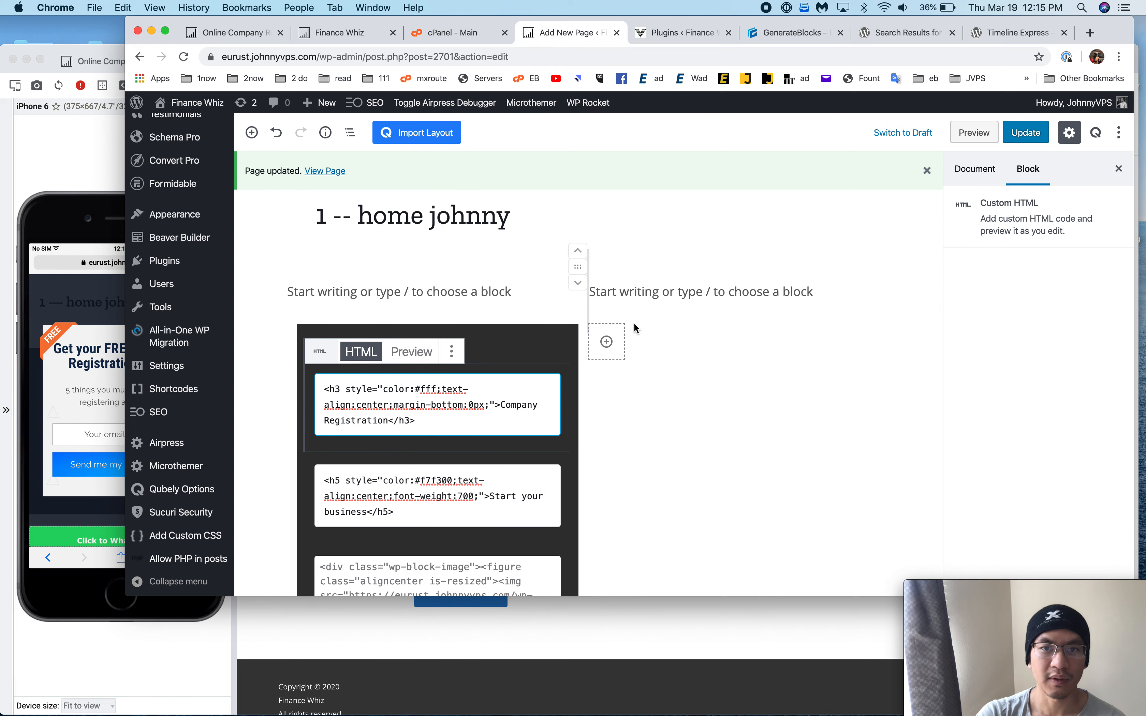
scroll(660, 395, down, 7)
click(460, 364)
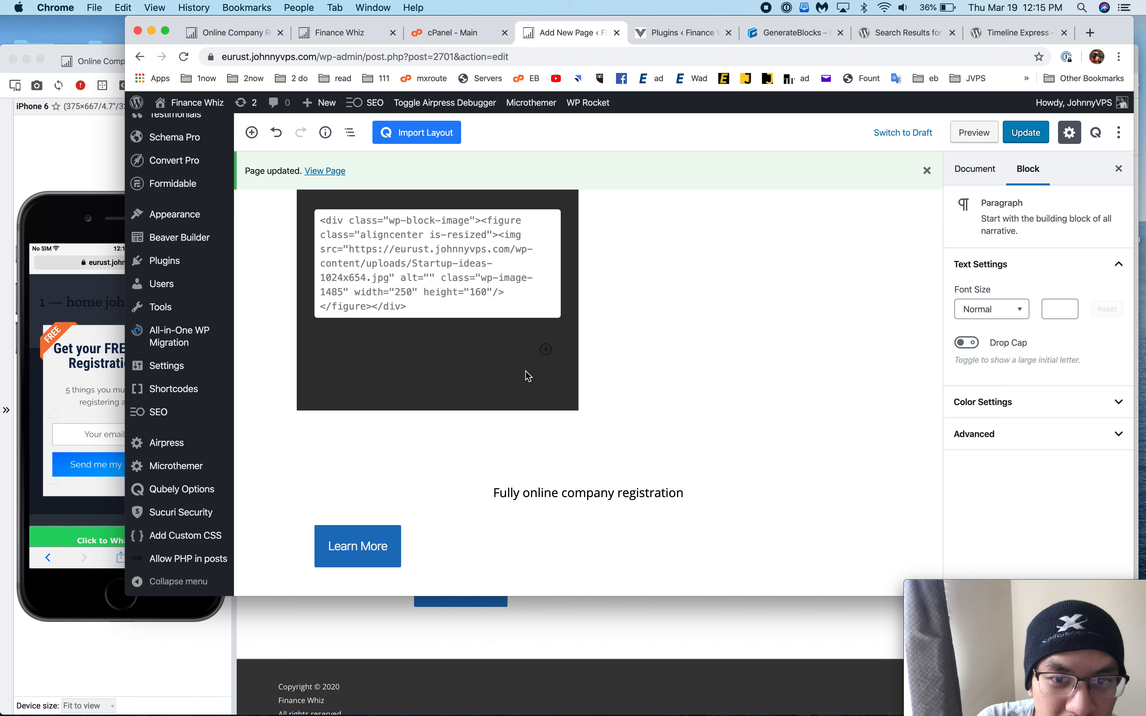
click(460, 421)
click(460, 416)
click(443, 433)
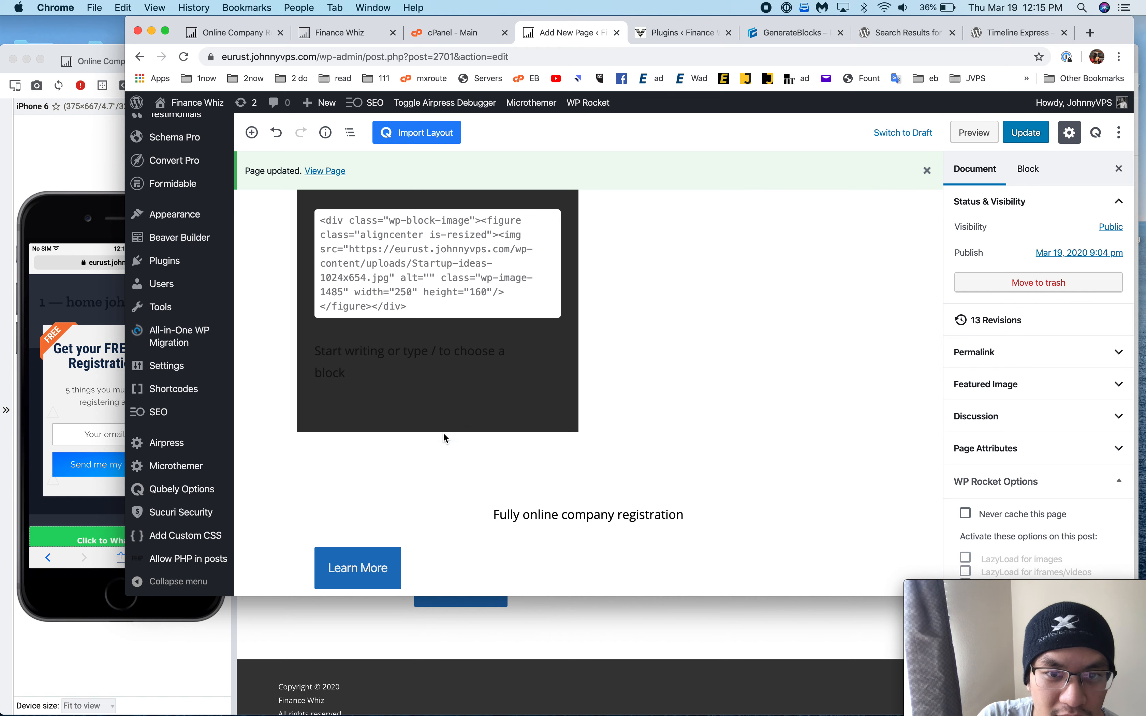
click(546, 351)
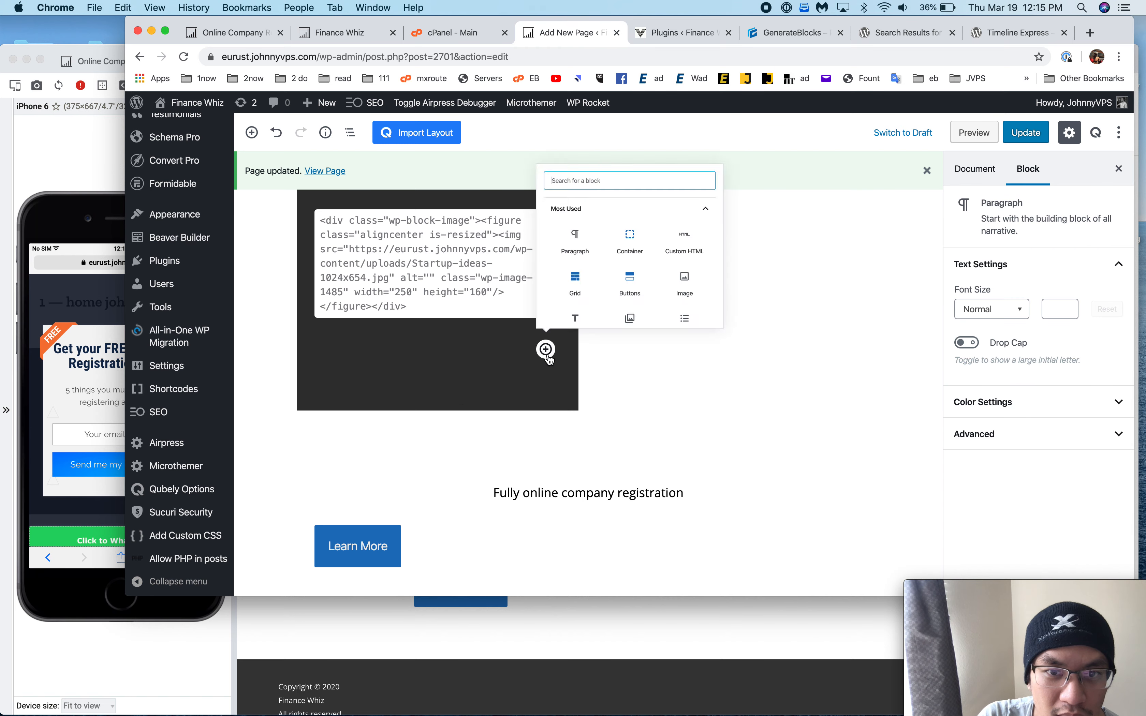
click(513, 403)
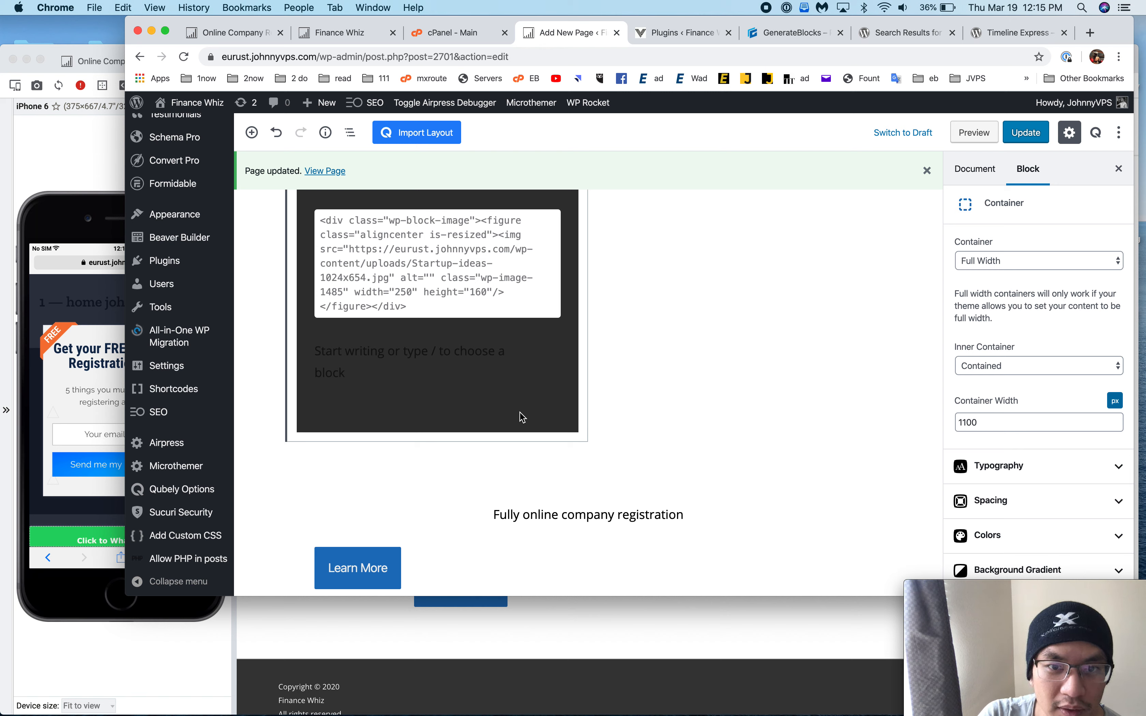
click(465, 367)
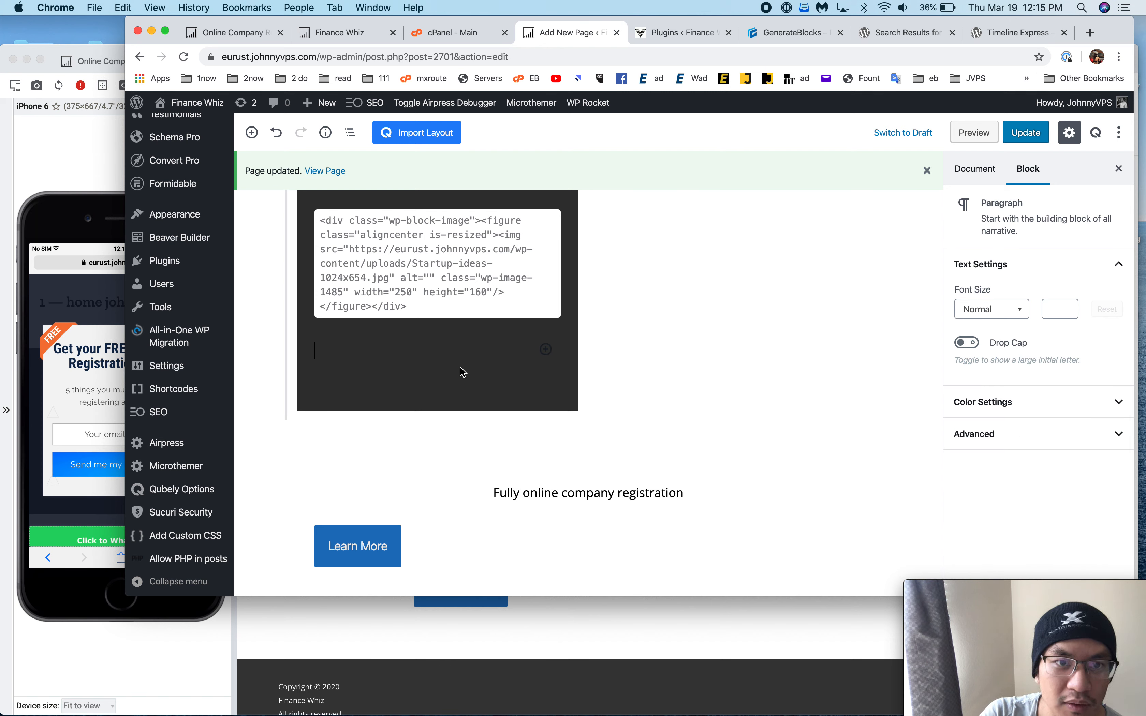
click(479, 448)
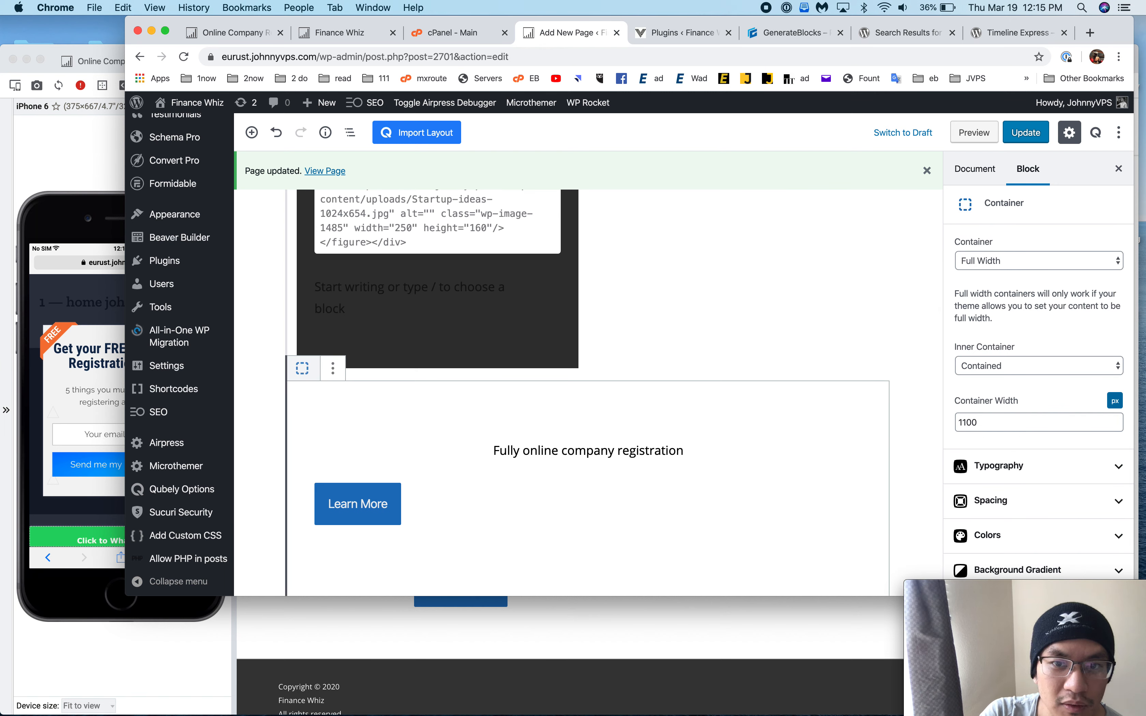
- Examine the dark Company Registration container with its nested blocks and view its available block options
scroll(587, 394, up, 10)
click(490, 304)
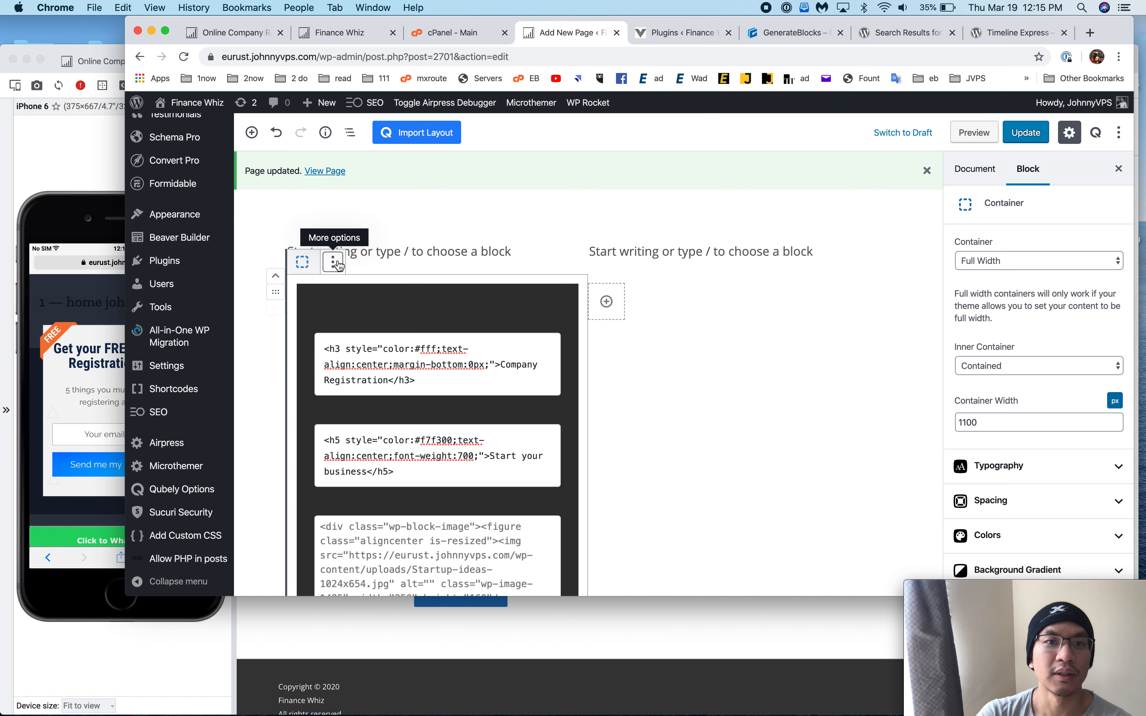
scroll(431, 369, down, 2)
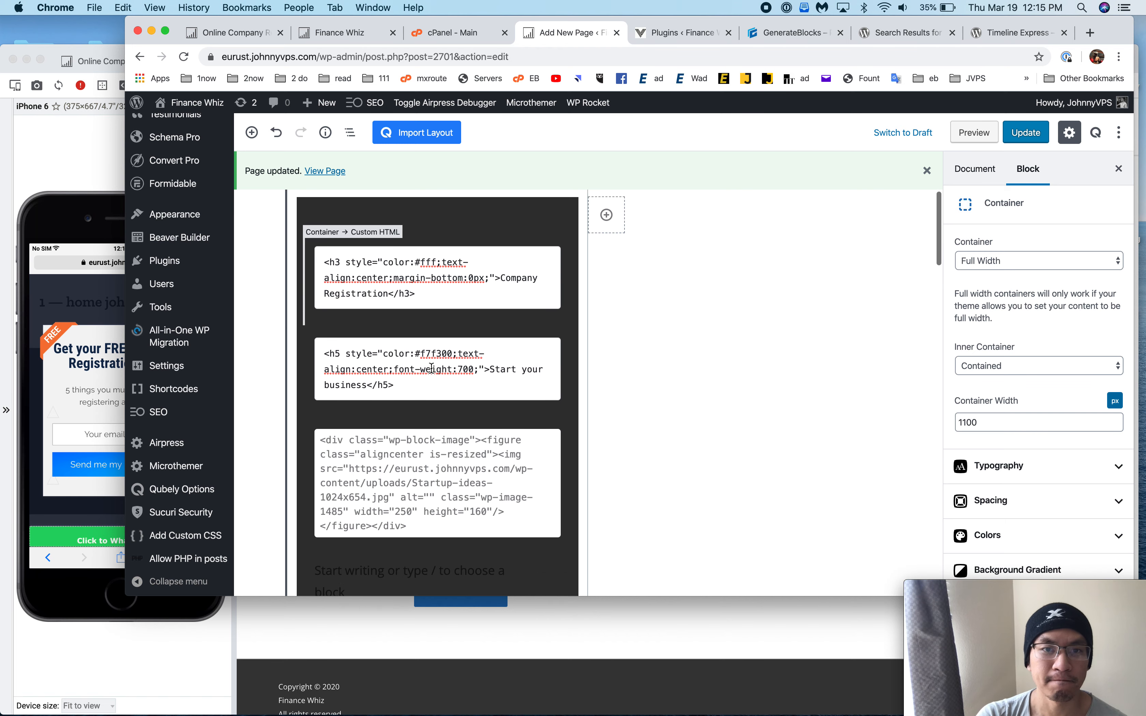
scroll(430, 369, down, 6)
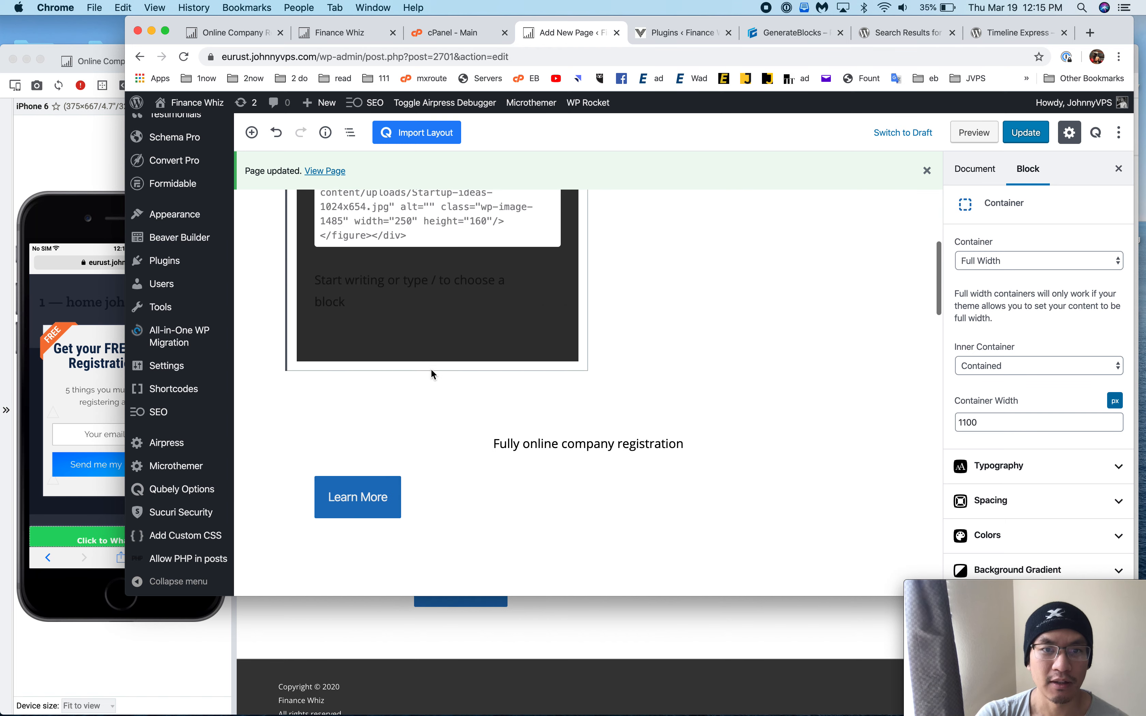
click(421, 301)
scroll(421, 301, up, 10)
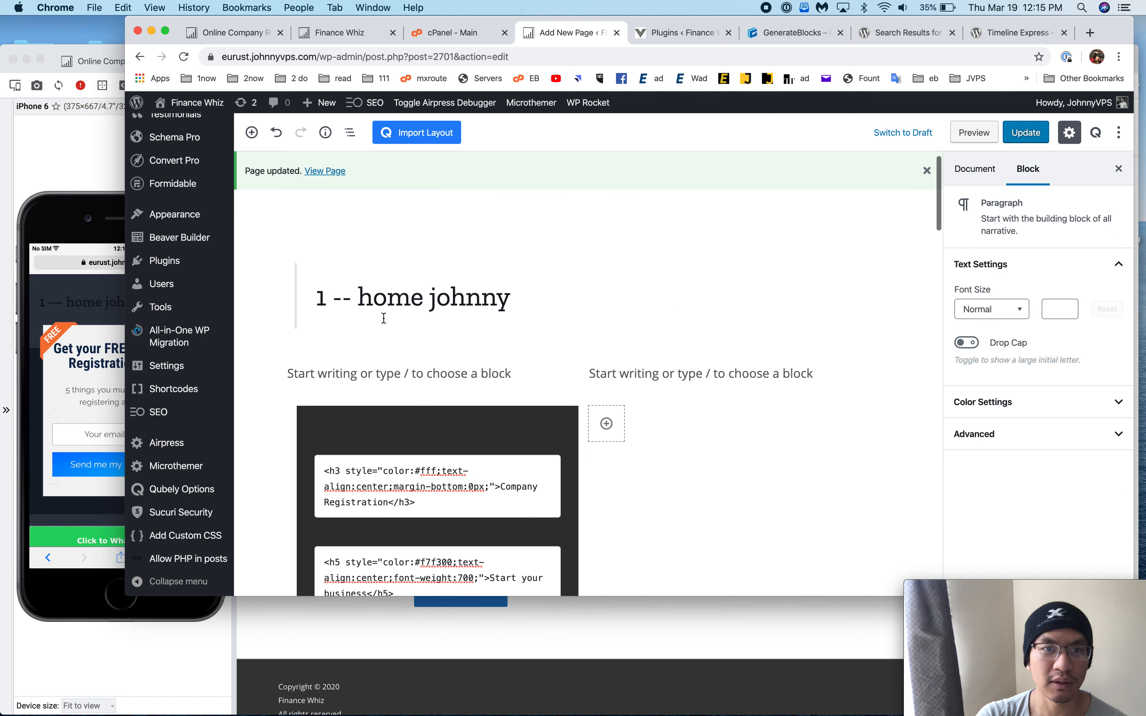
scroll(360, 435, down, 2)
click(329, 324)
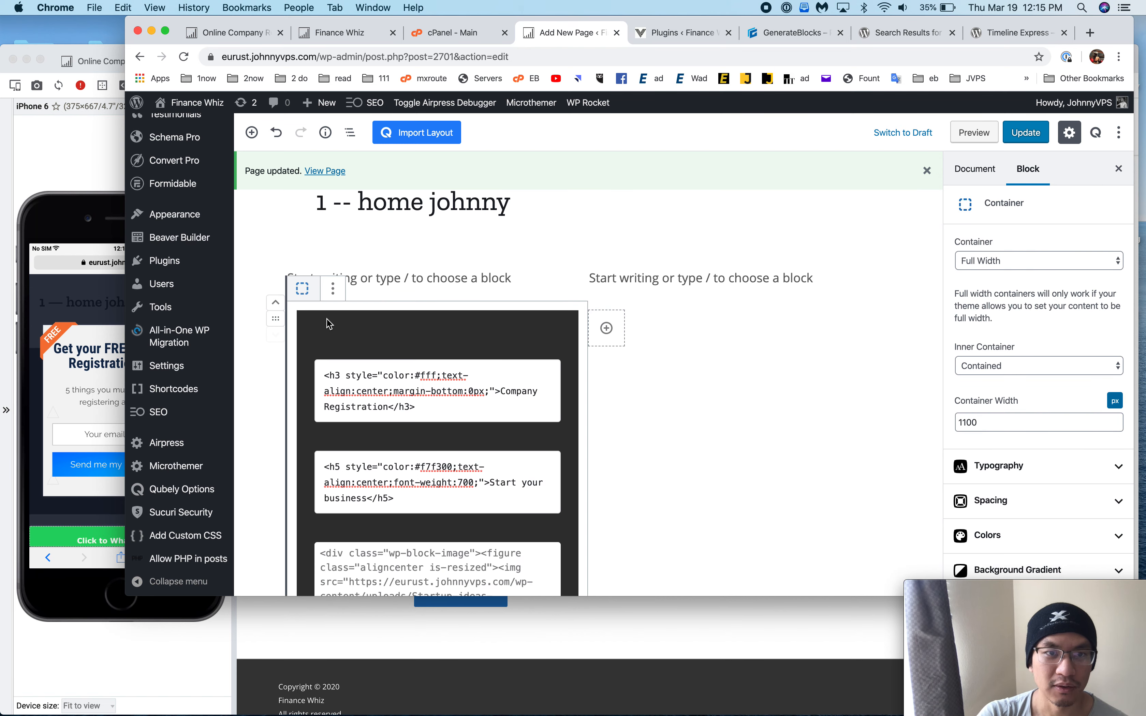
click(334, 289)
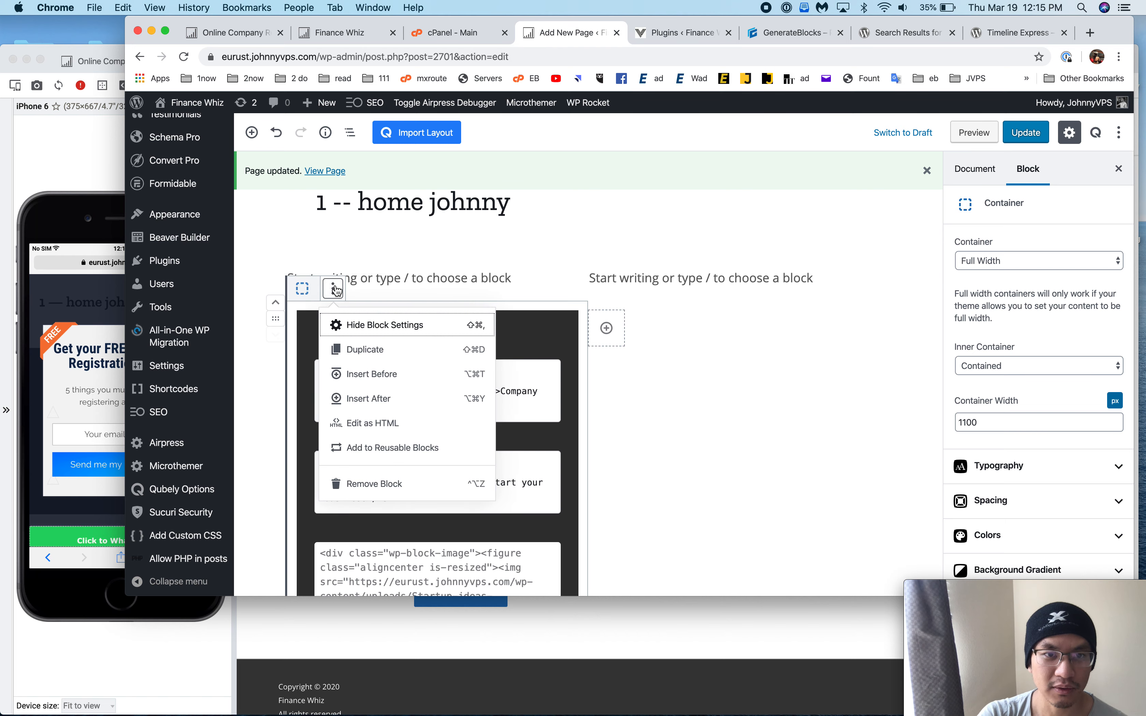
key(Escape)
scroll(525, 353, down, 5)
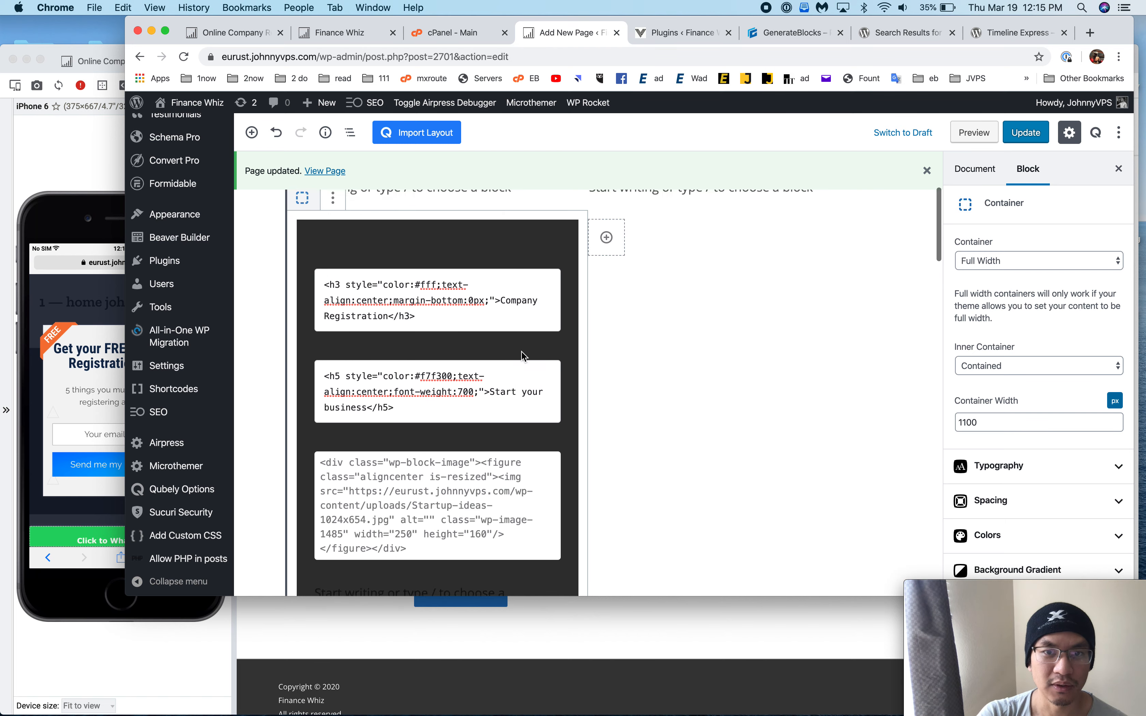
scroll(522, 352, up, 5)
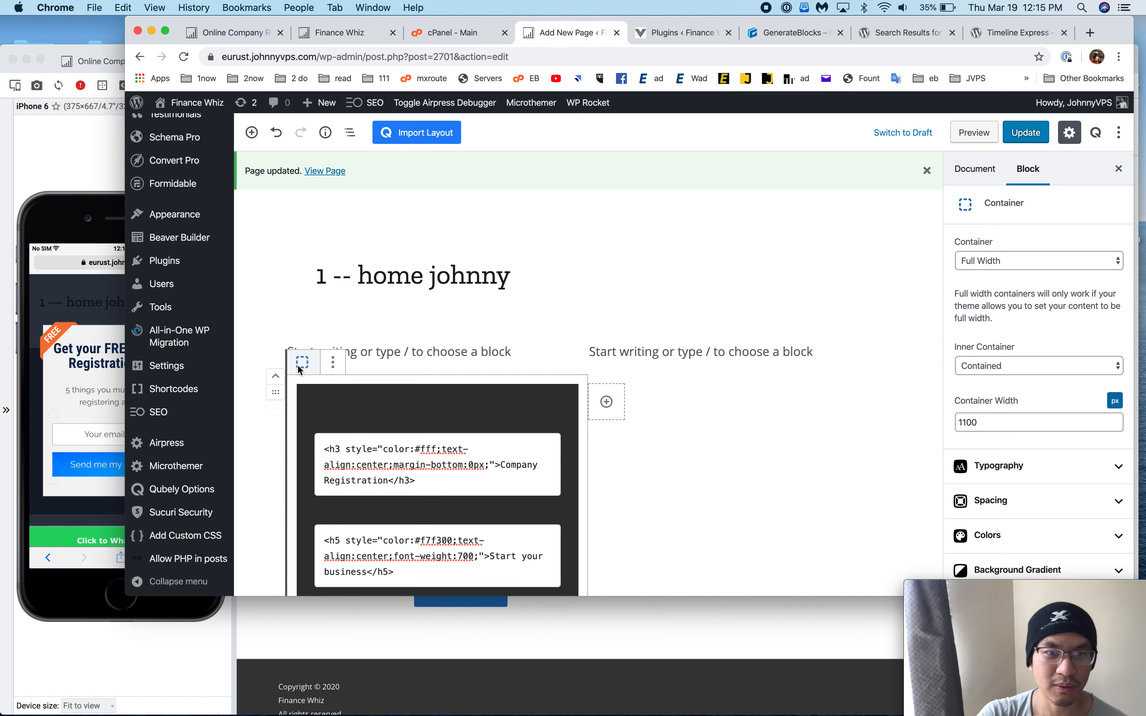
click(333, 364)
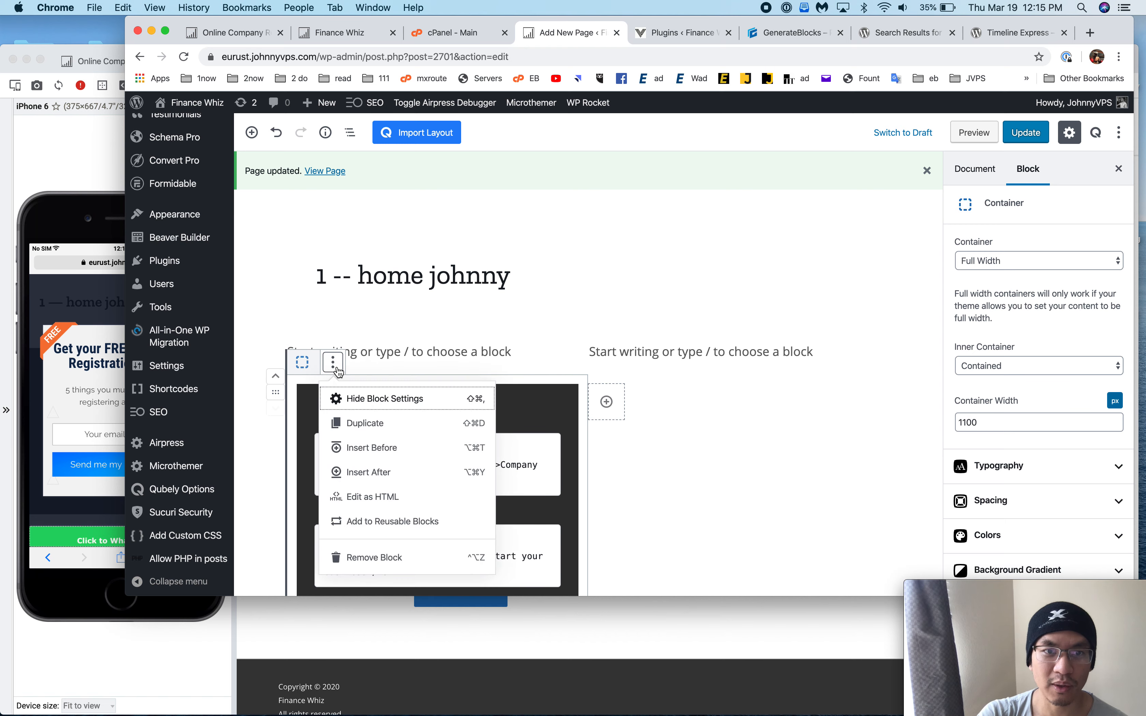
click(479, 372)
click(479, 439)
scroll(479, 438, down, 6)
scroll(478, 439, up, 3)
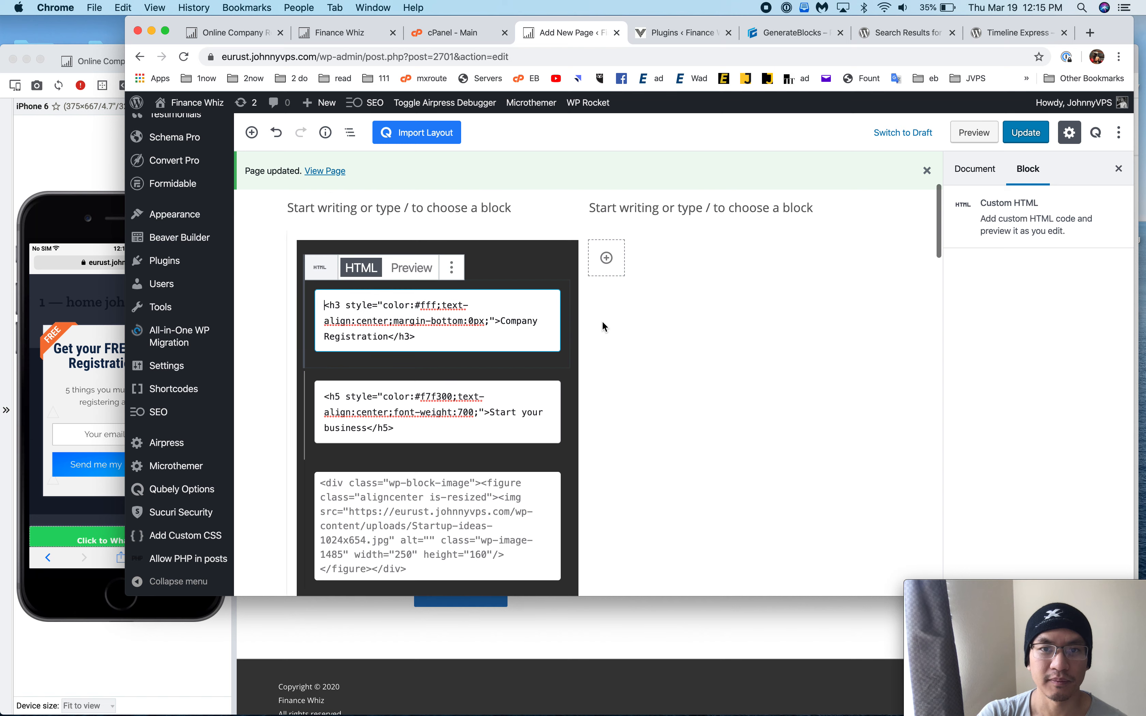
- Add the dark Company Registration container to the reusable blocks
click(540, 260)
click(527, 294)
click(537, 252)
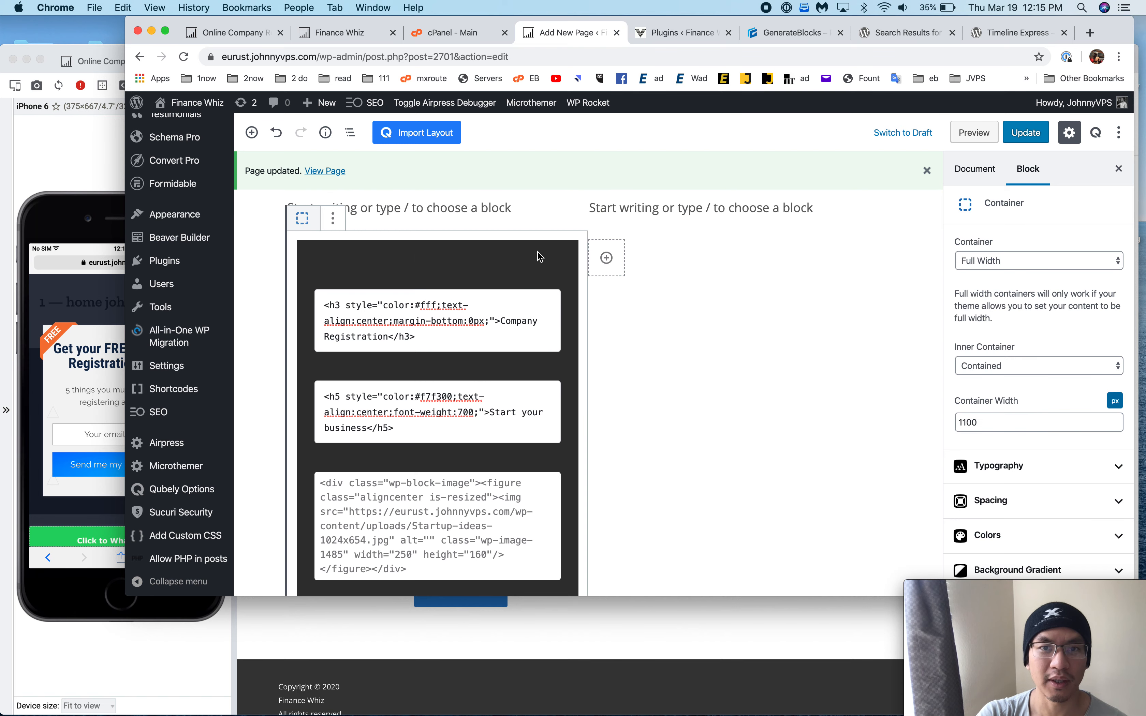
click(333, 218)
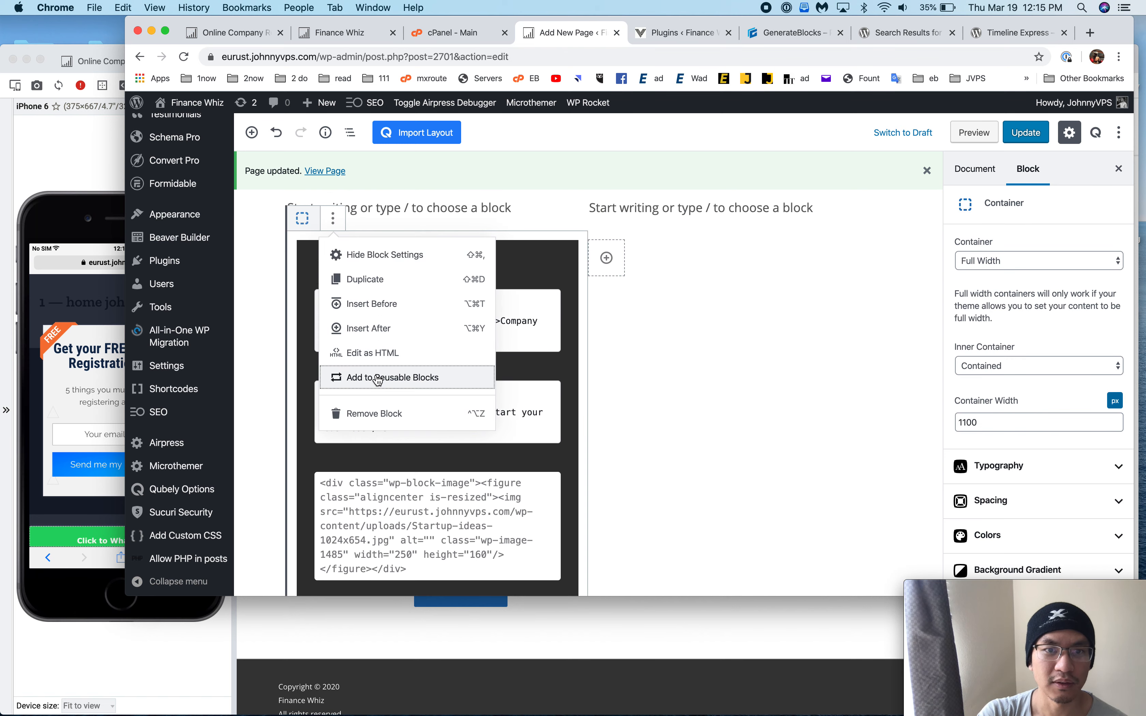
key(Escape)
- Insert a Container beside the Company Registration card and enter "dfdfdf" as its paragraph text
click(607, 258)
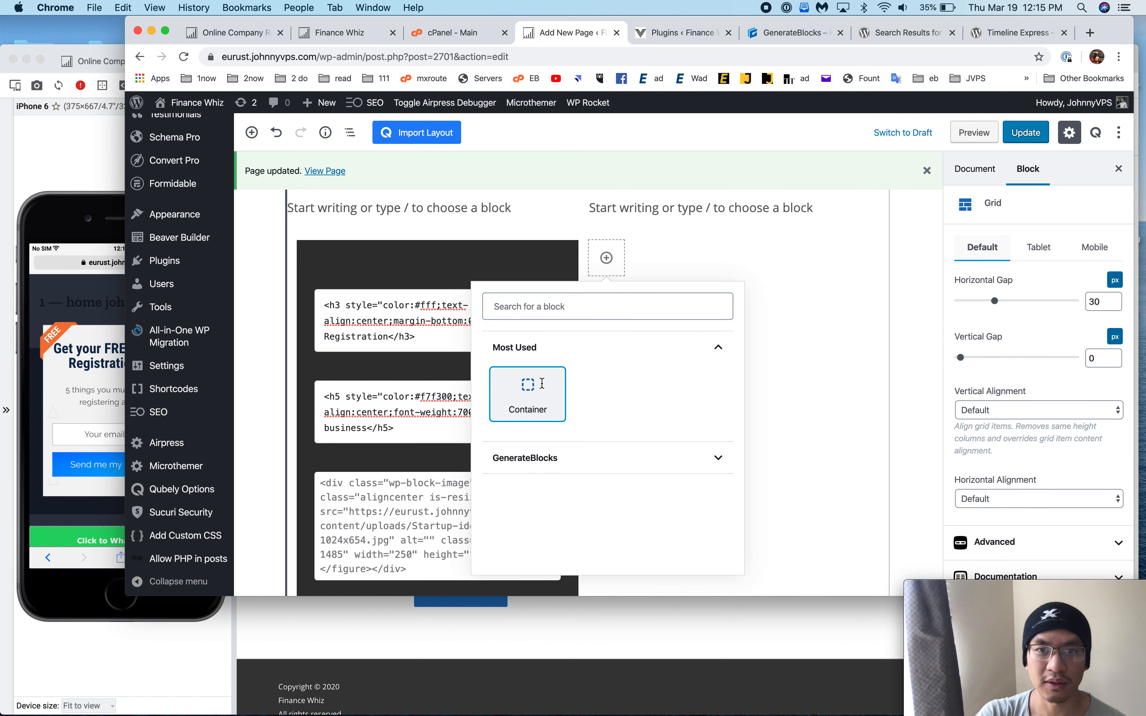
click(530, 386)
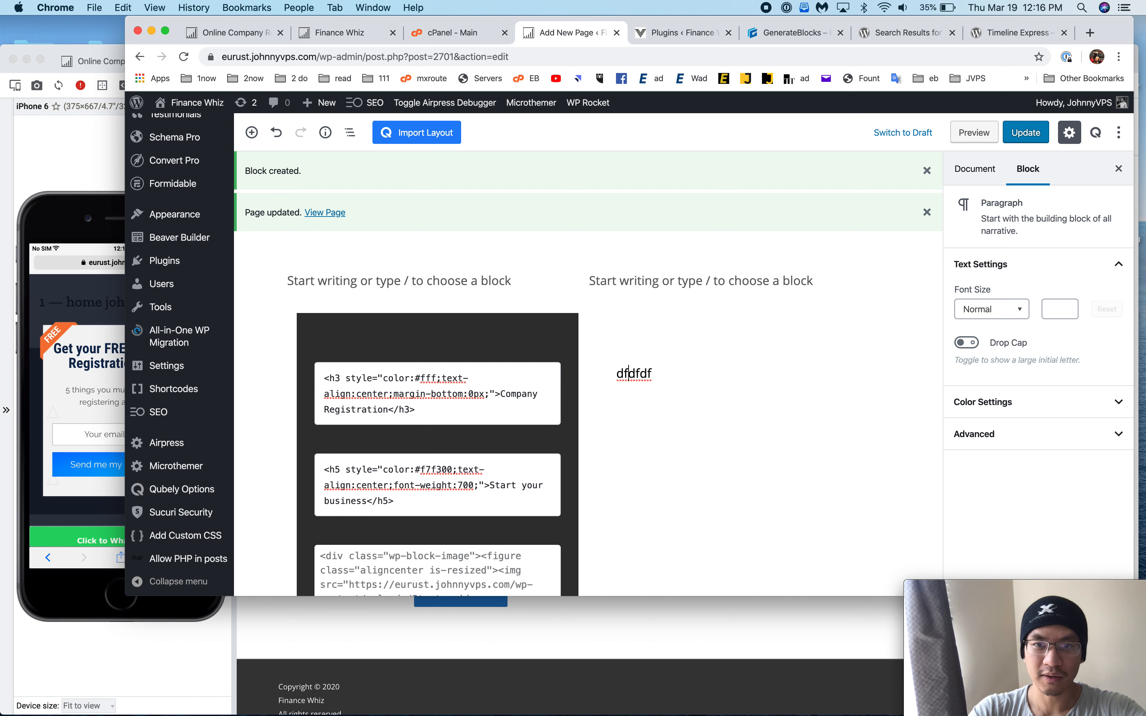
key(Up)
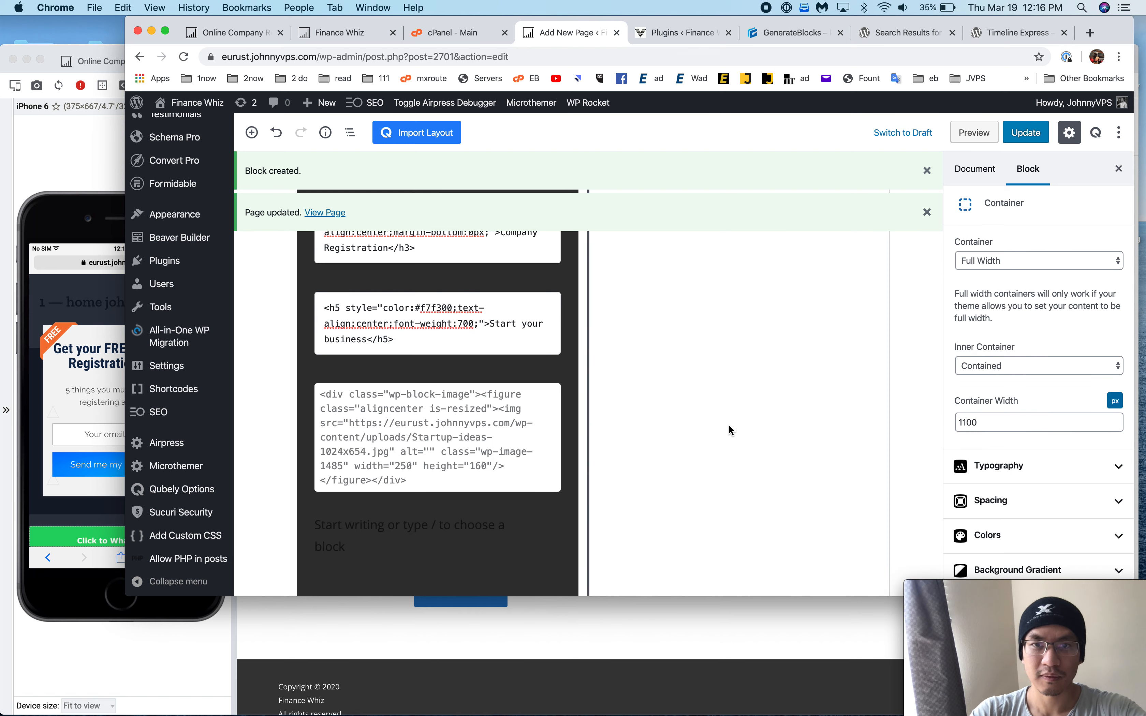
- Search the blocks for "reus" and insert the Untitled Reusable Block above the "dfdfdf" paragraph
scroll(634, 442, up, 5)
click(631, 441)
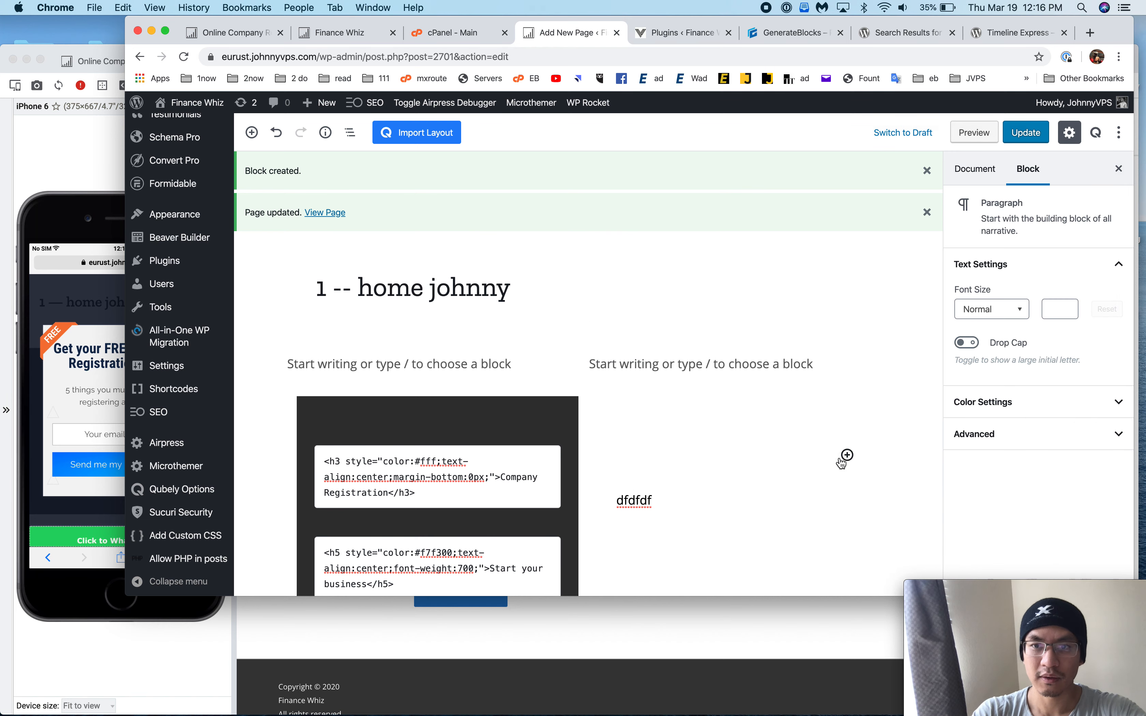
click(846, 457)
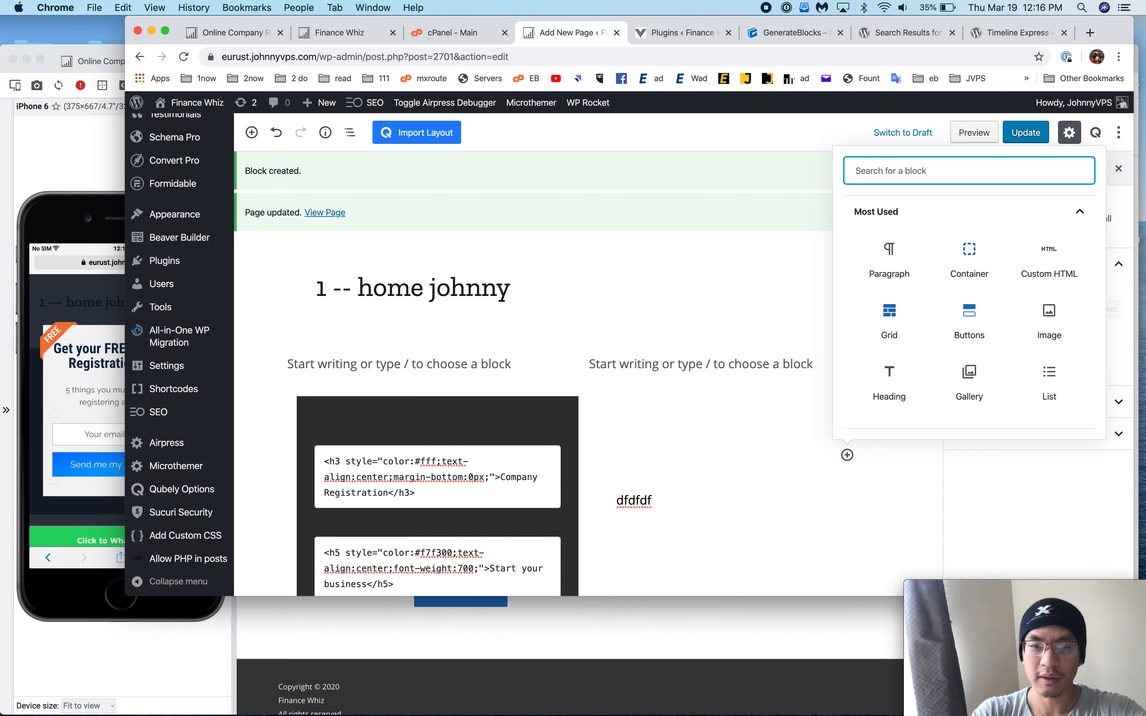
text(reus)
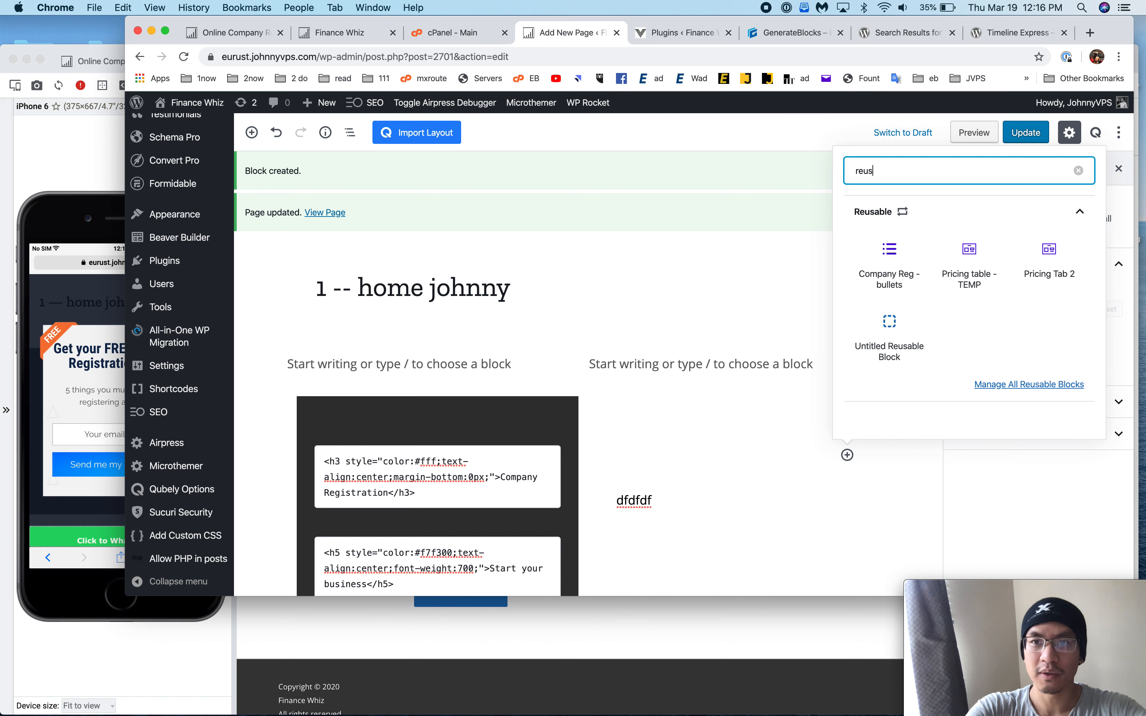
click(890, 329)
- Set the background colour of the "dfdfdf" paragraph to the light grey swatch
scroll(762, 427, down, 3)
scroll(765, 420, up, 1)
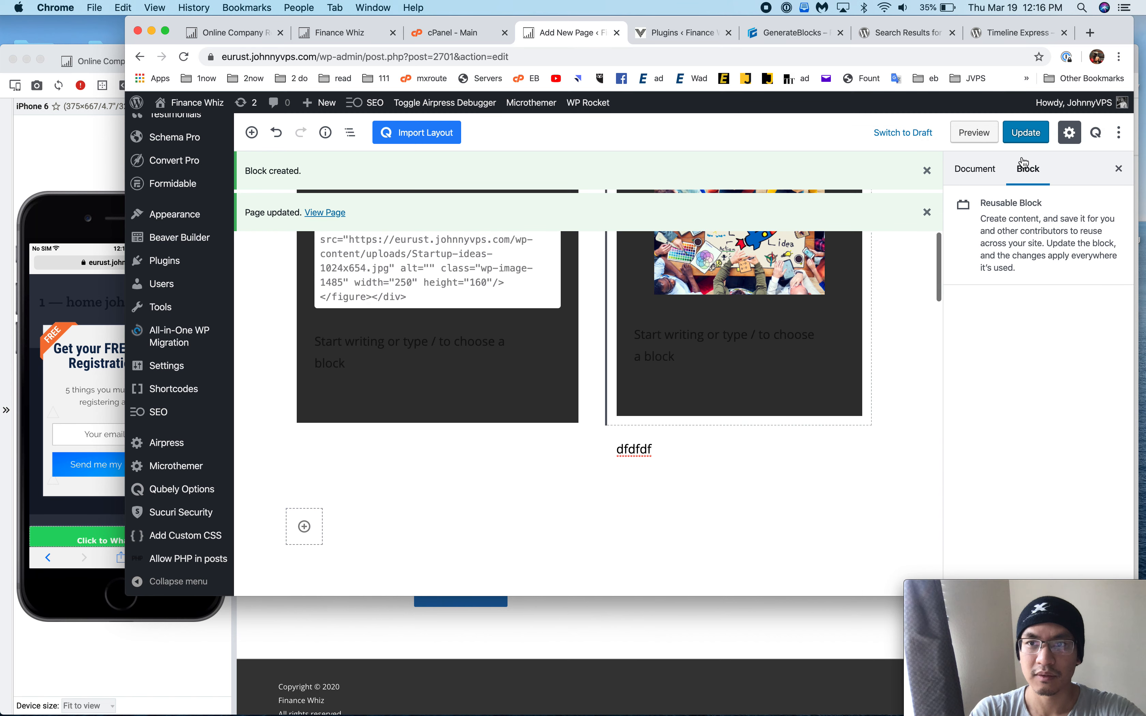
click(678, 445)
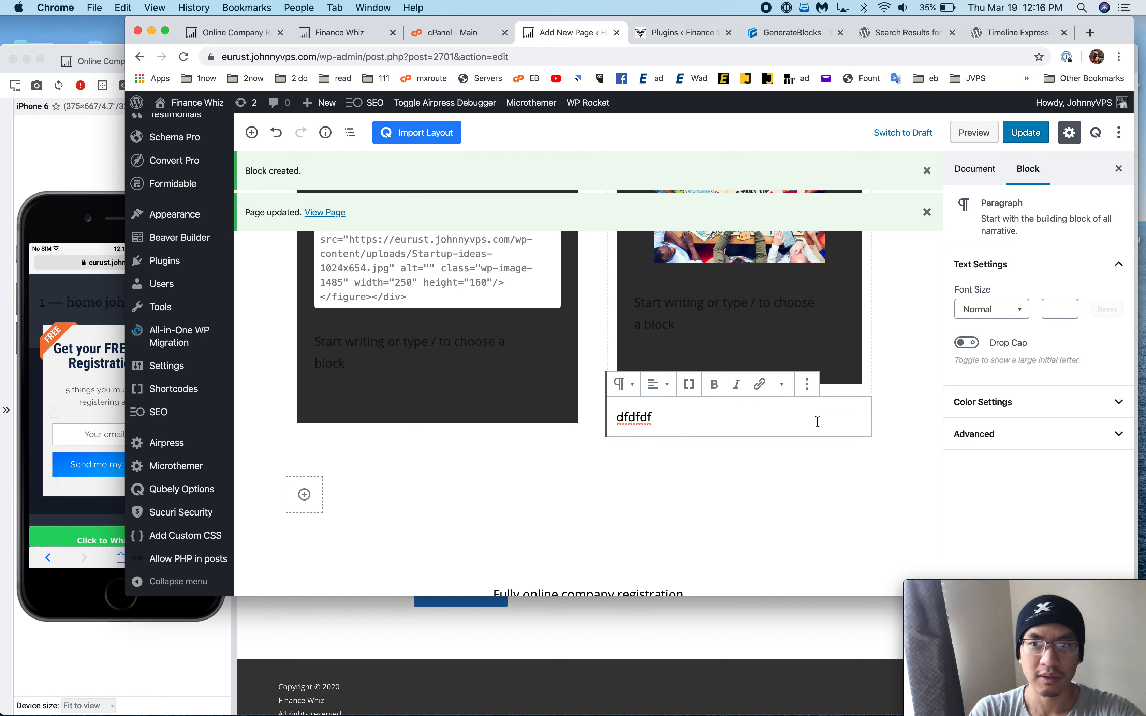
click(1010, 407)
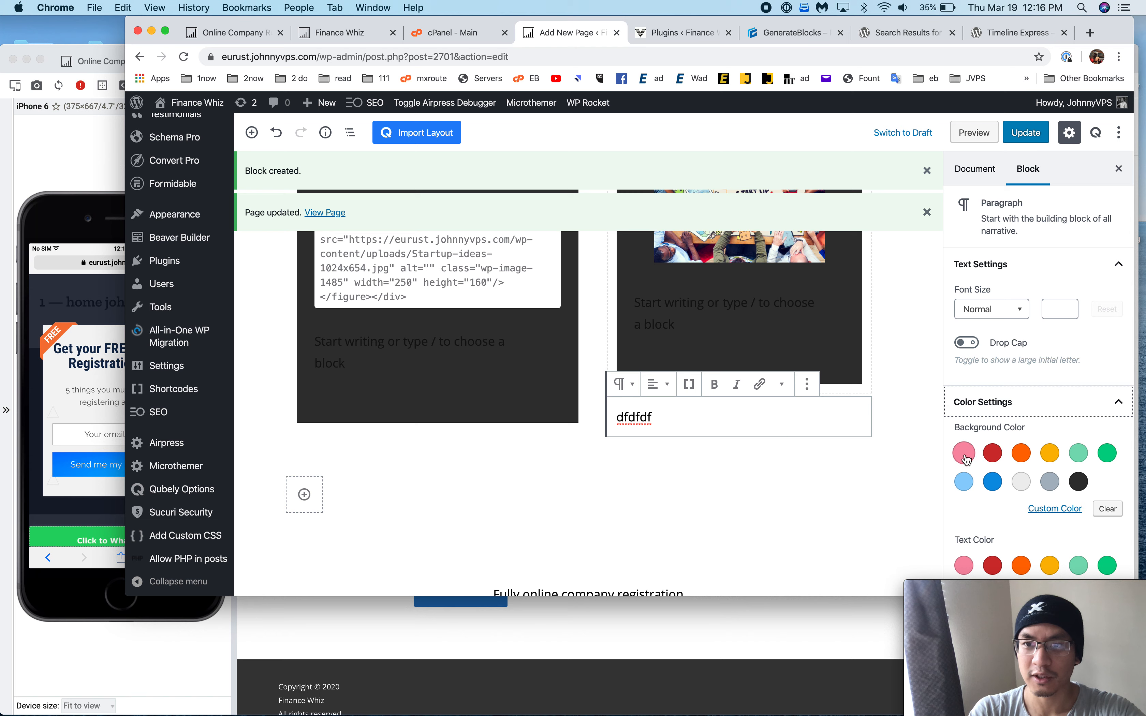
click(1022, 483)
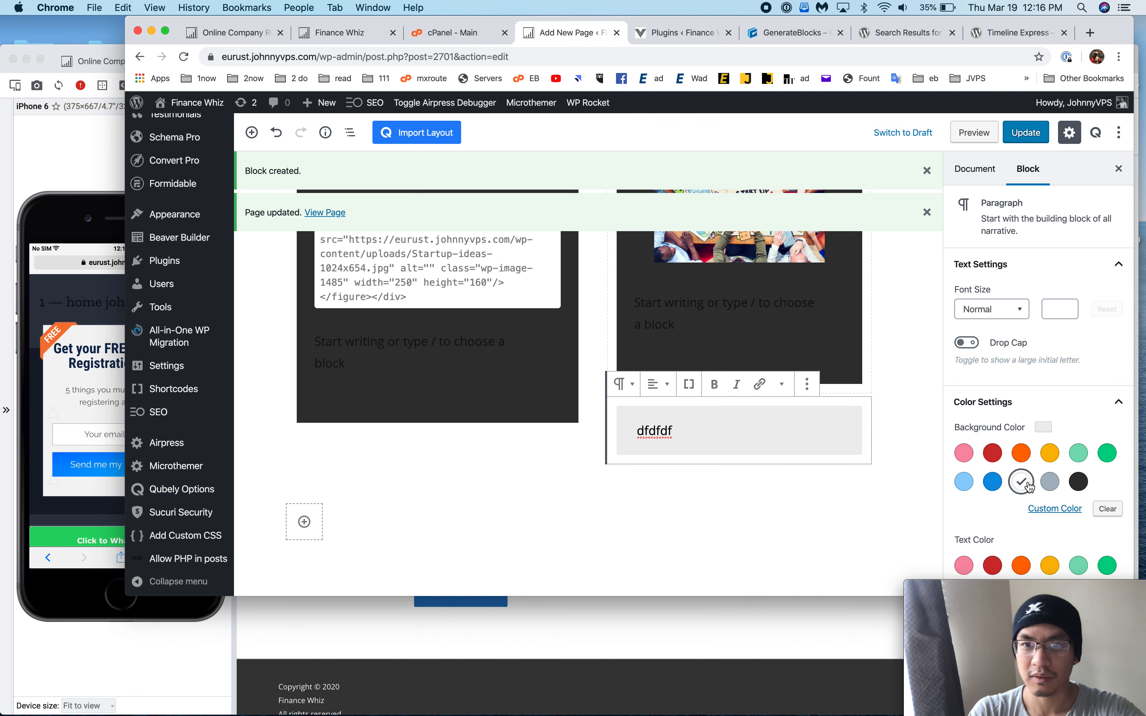
- Update the page and compare its reloaded eurust.johnnyvps.com preview in Blisk with the original financewhiz.co.za site
click(1016, 140)
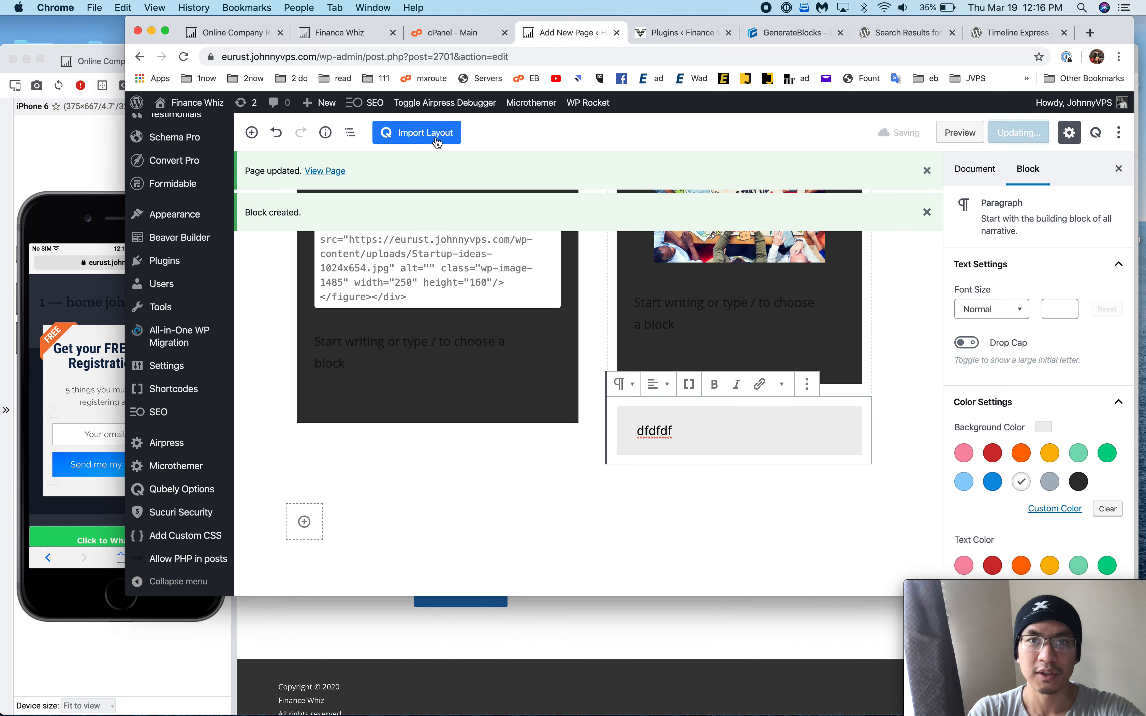
click(106, 176)
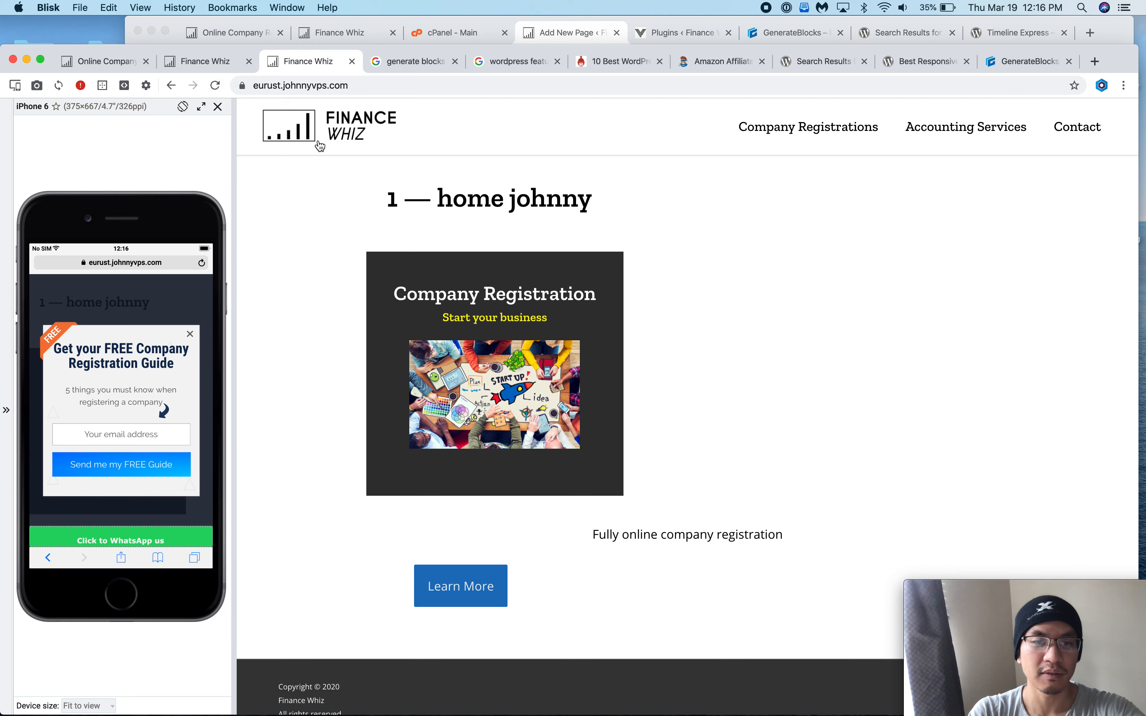
key(super+r)
scroll(381, 167, down, 2)
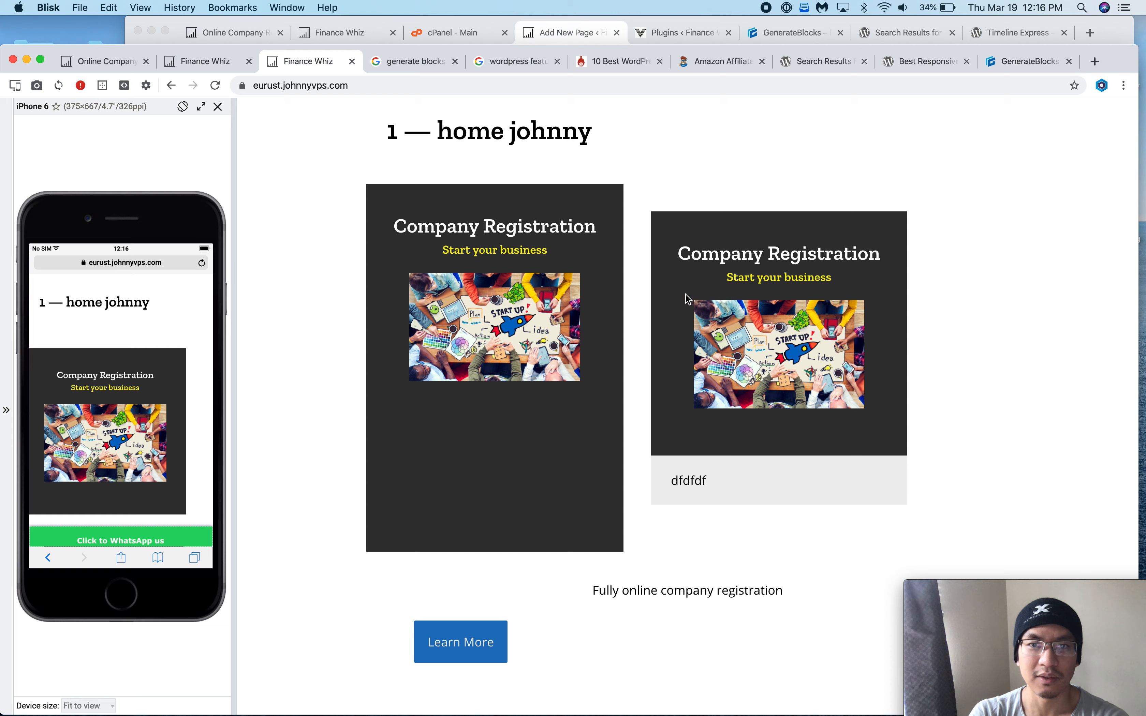
click(202, 66)
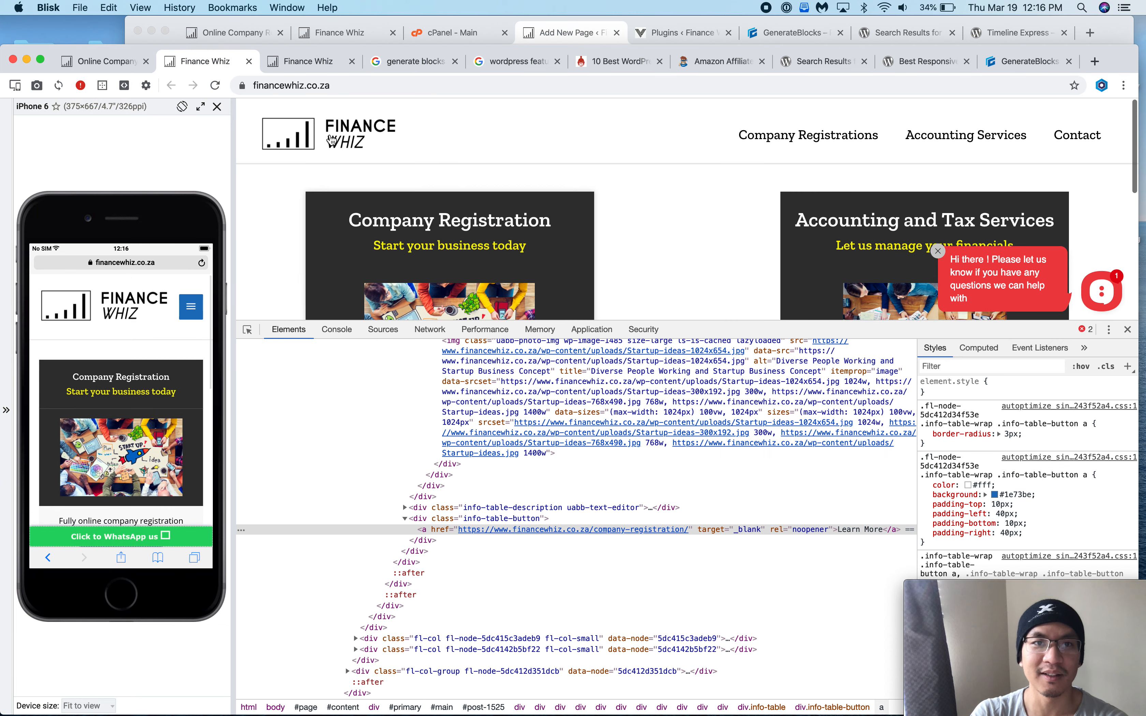
click(335, 63)
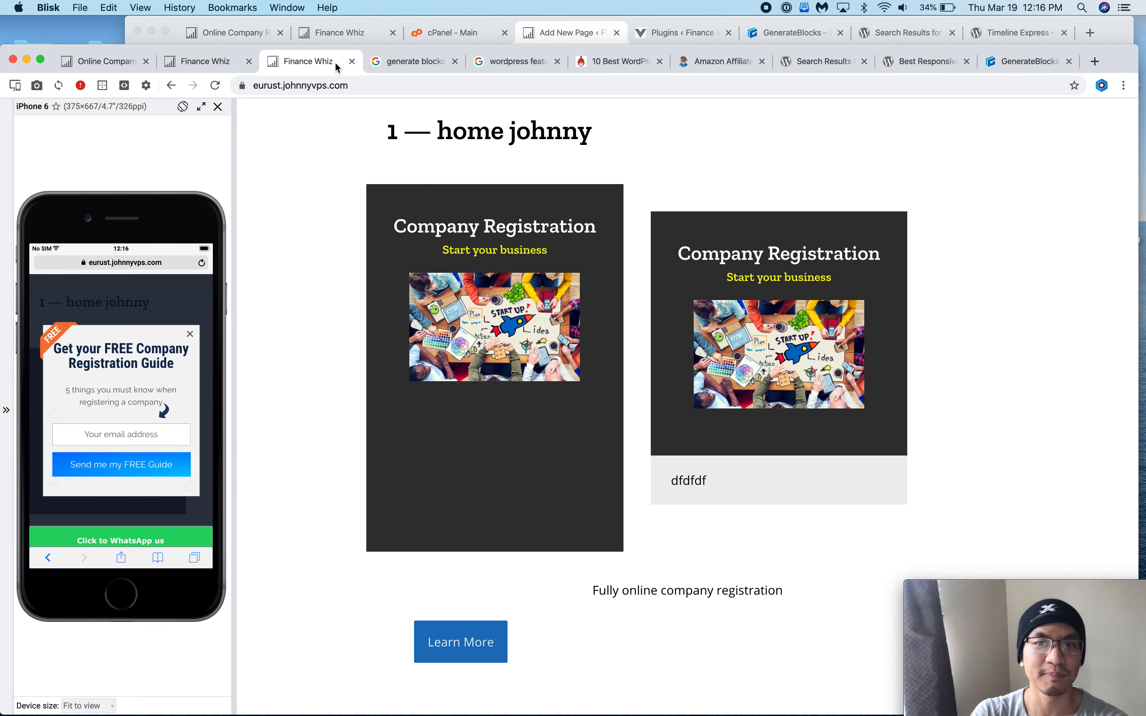
- Switch back to the page editor in Chrome and remove the original Company Registration container with the Custom HTML blocks
click(589, 36)
click(706, 337)
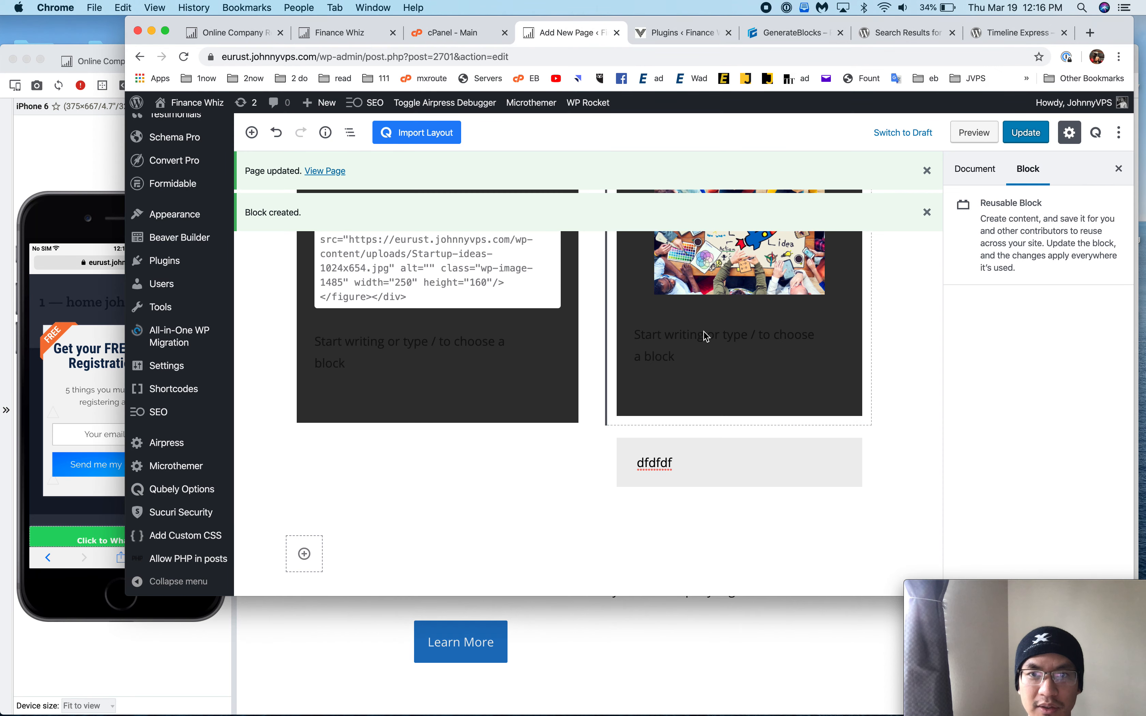
scroll(538, 367, up, 5)
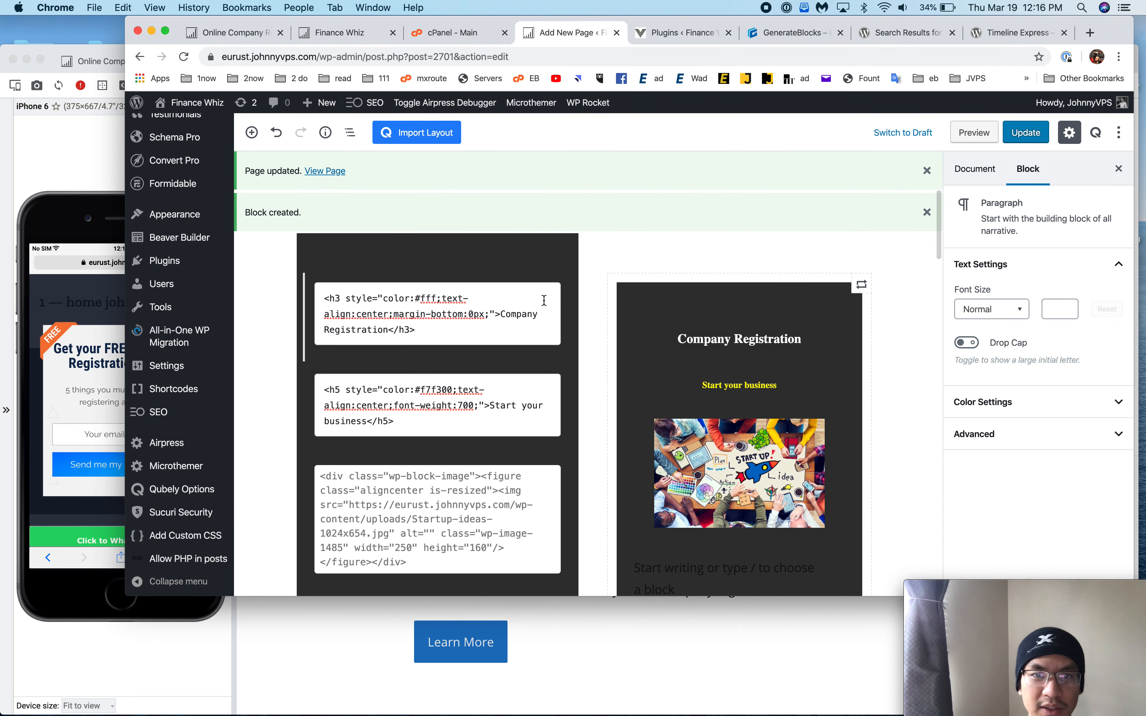
scroll(463, 426, up, 3)
click(463, 426)
click(341, 379)
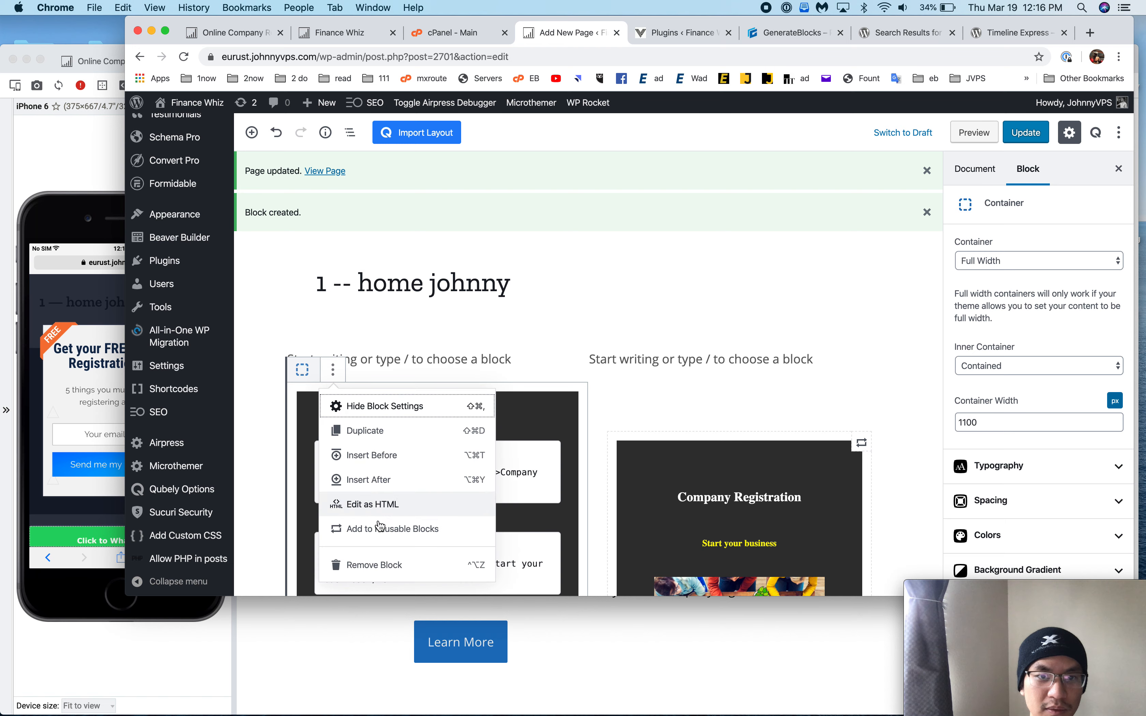
click(362, 503)
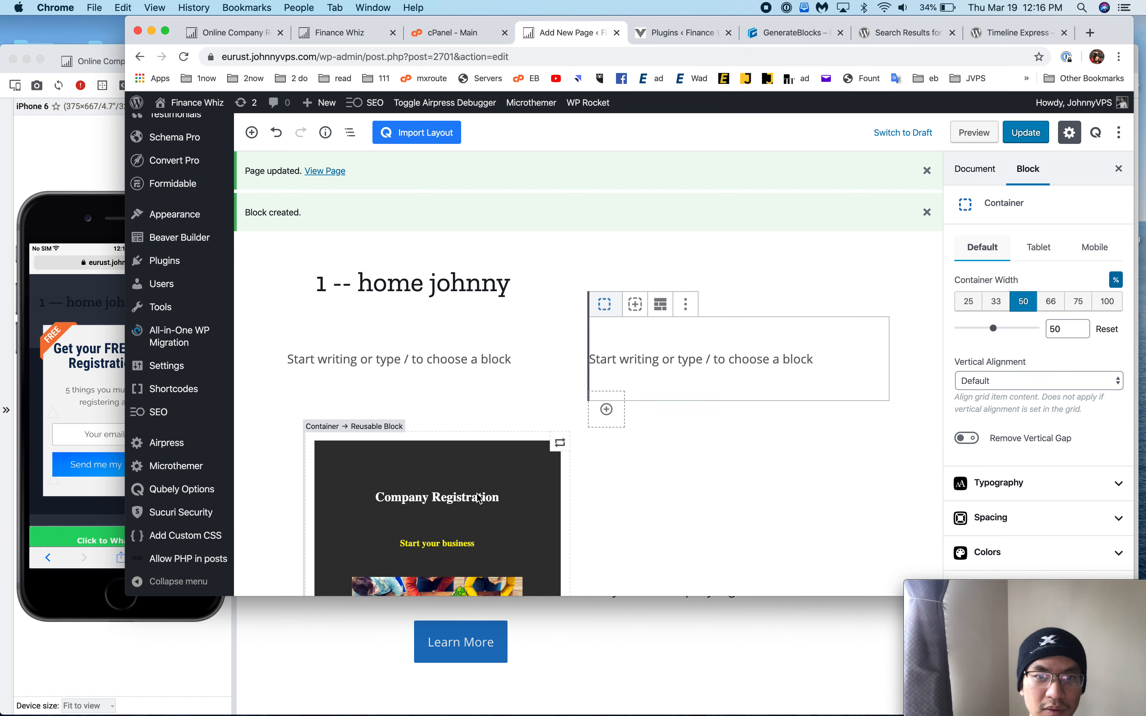
- Examine the rearranged grid and view the block options of the empty second grid container
scroll(624, 363, down, 10)
scroll(626, 365, up, 5)
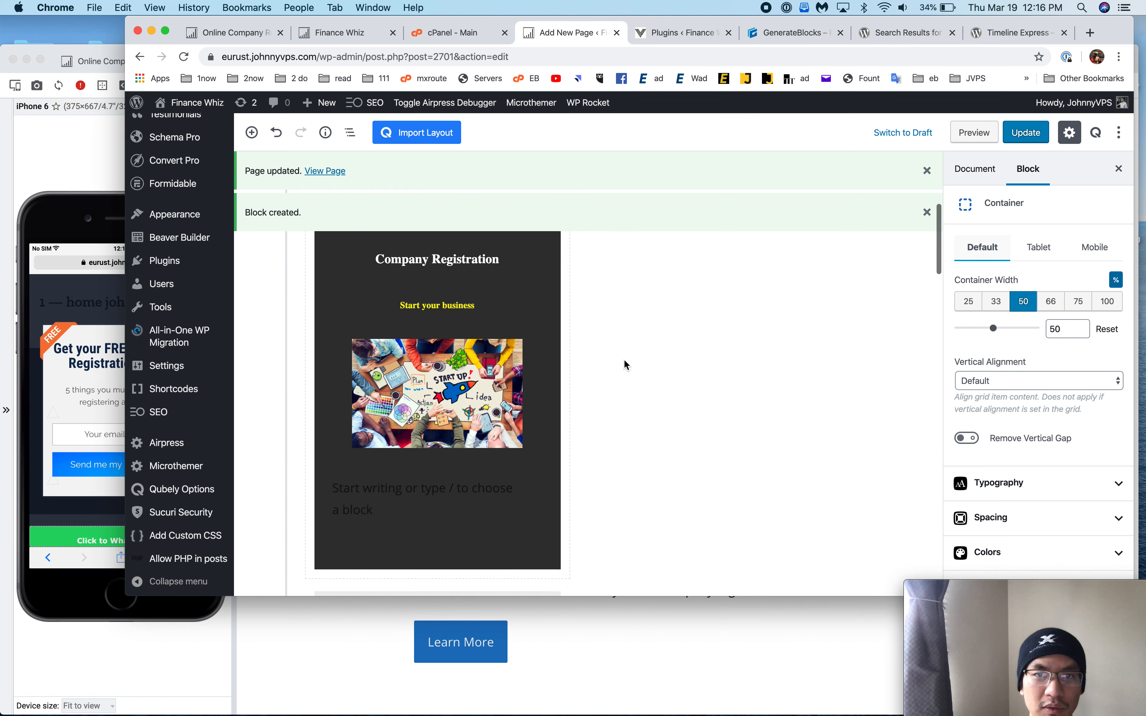
scroll(624, 364, up, 5)
click(625, 356)
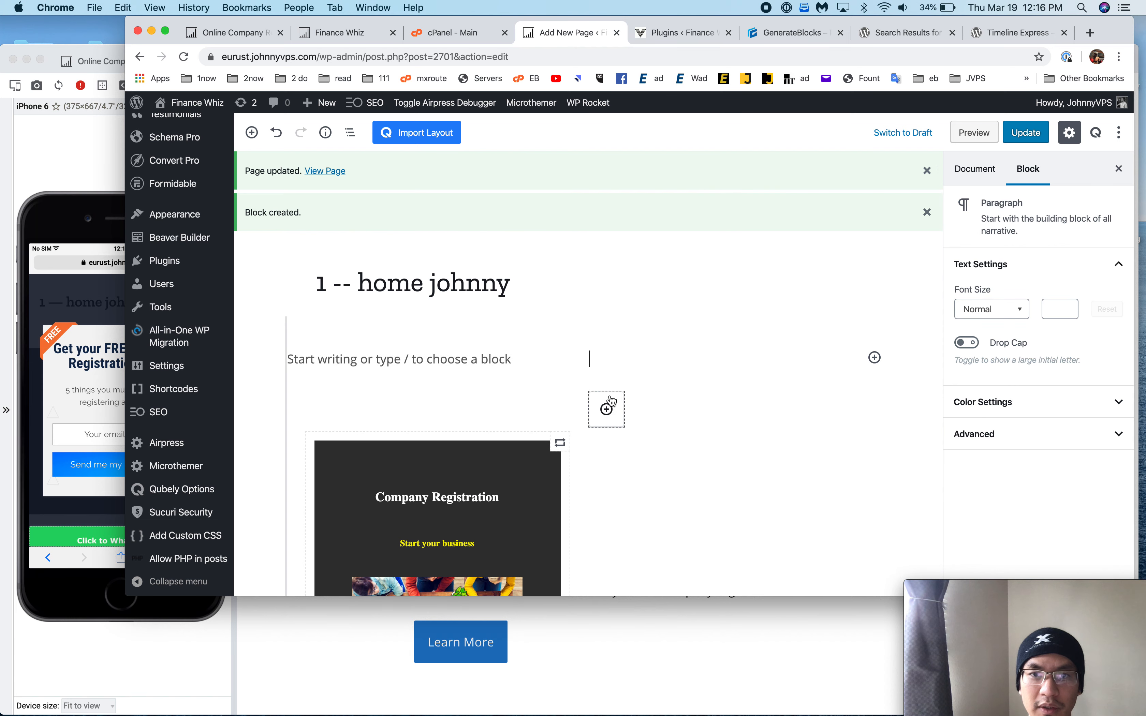
click(613, 351)
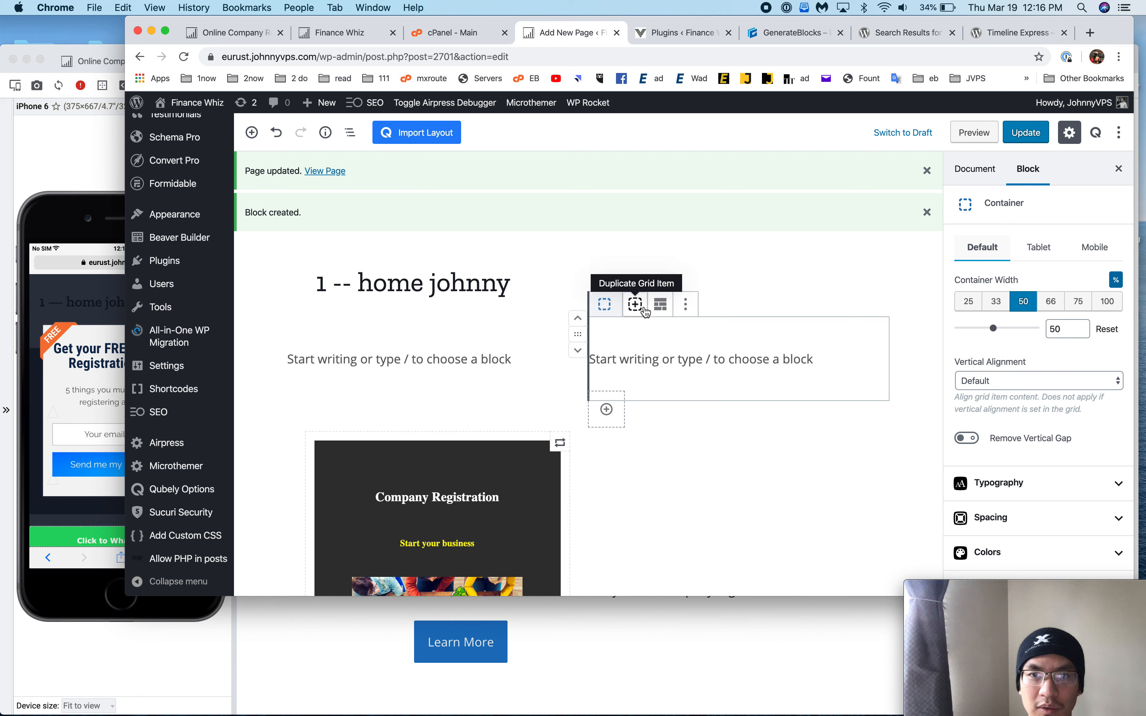
click(685, 305)
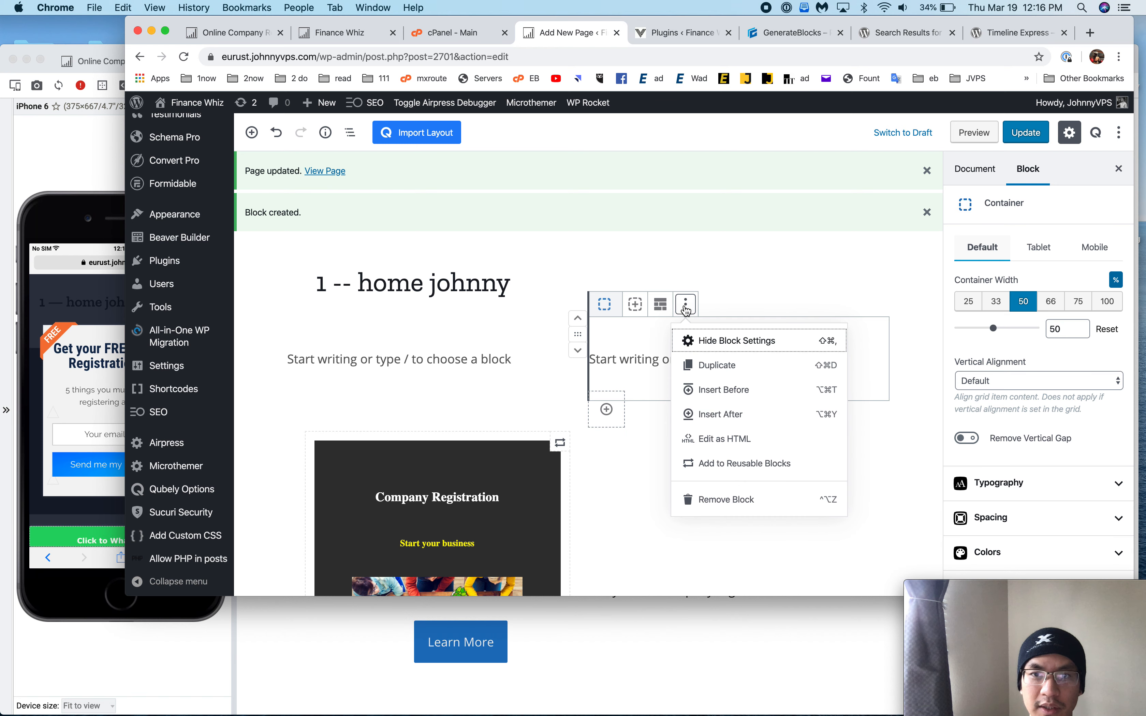
- Insert a Container into the empty second grid item and enter "sfdsf" as its paragraph text
click(641, 354)
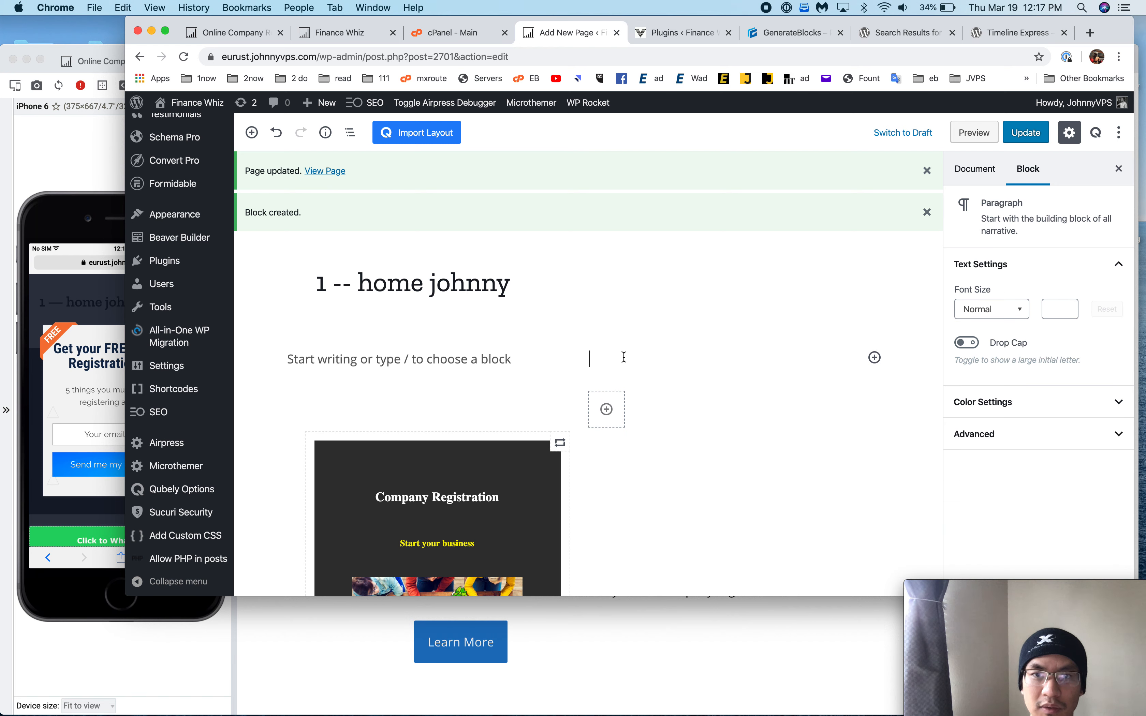
click(874, 358)
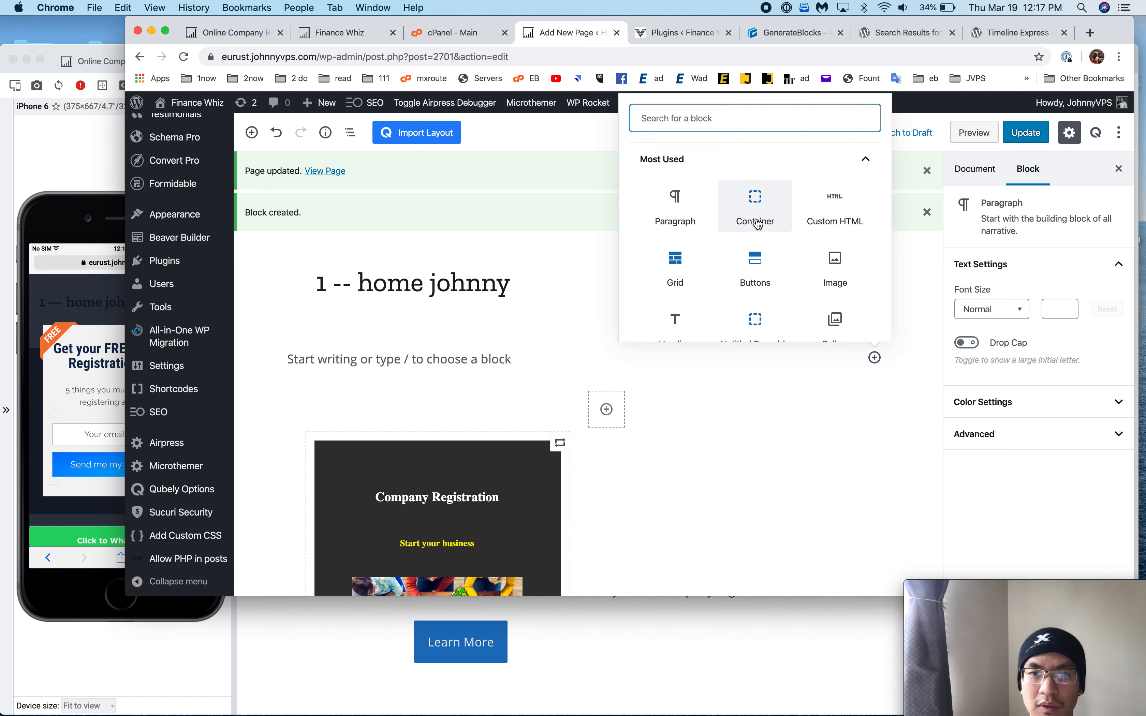
click(755, 205)
text(sfdsf)
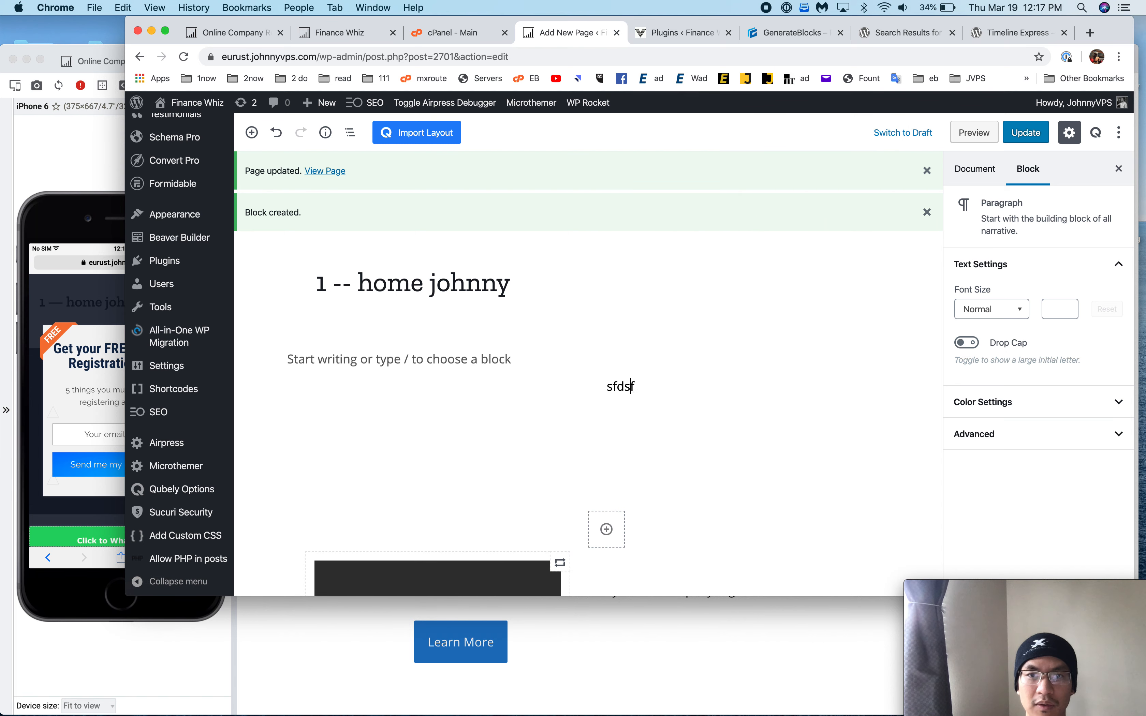
- Add an empty paragraph above "sfdsf" and insert the Untitled Reusable Block there, searching for "reus"
key(Return)
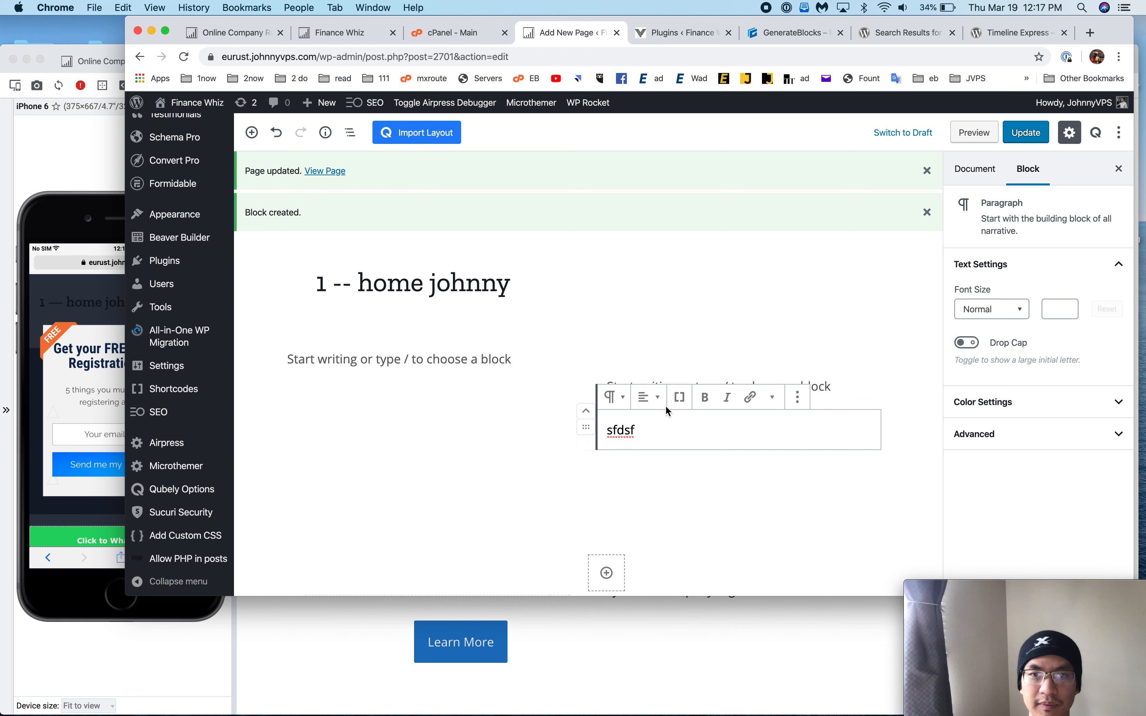
key(Up)
click(857, 386)
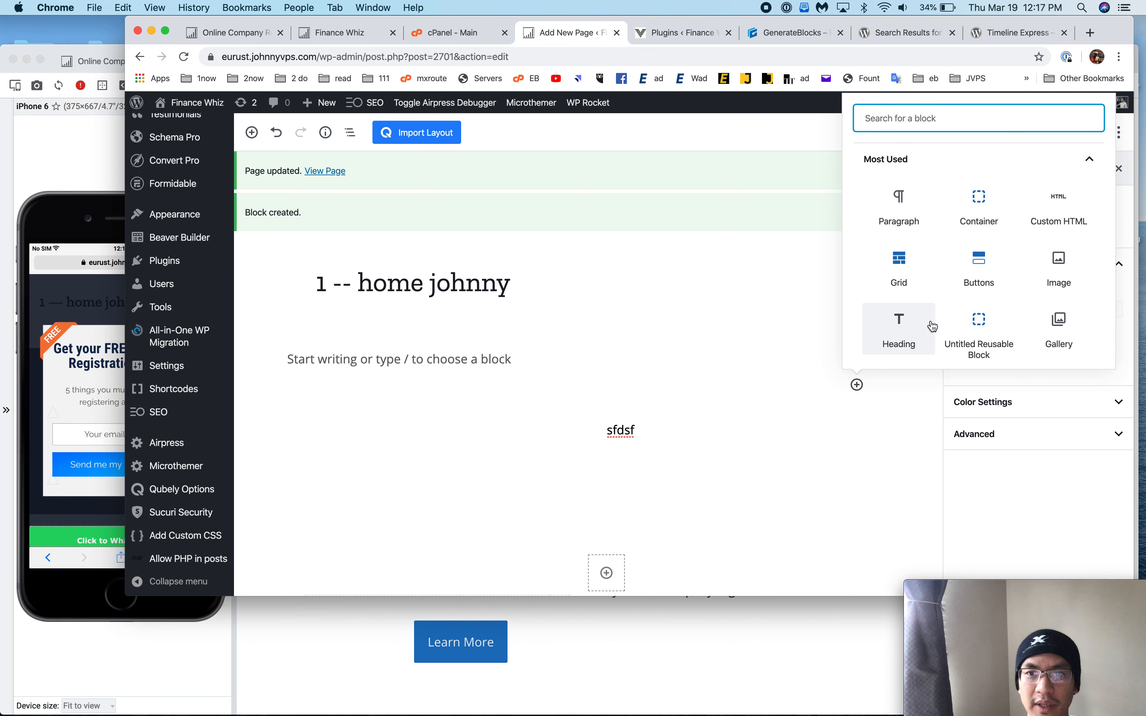
text(re)
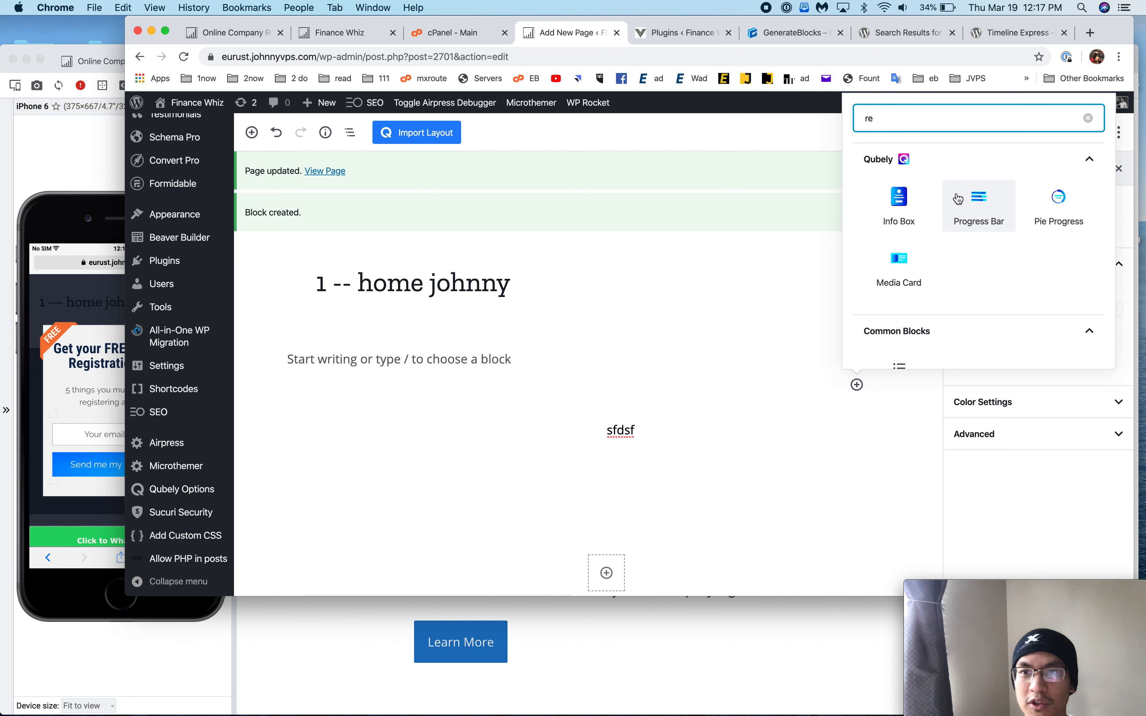
text(us)
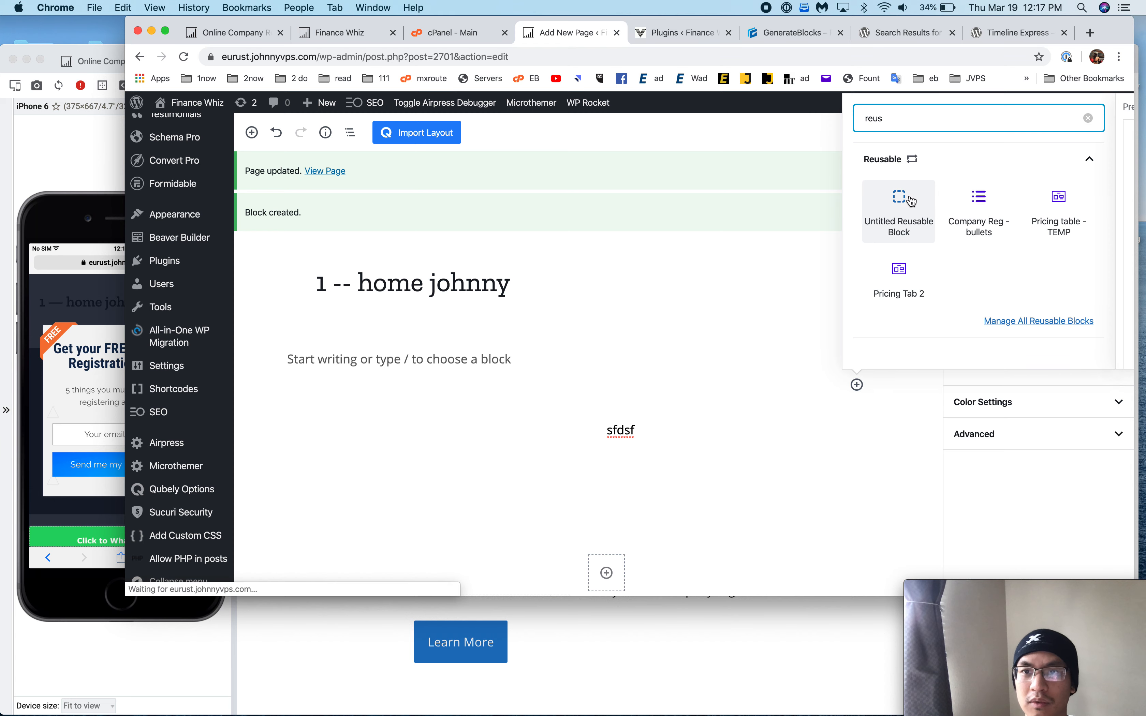
click(902, 201)
- Update the page and reload its eurust.johnnyvps.com preview in Blisk
scroll(583, 383, down, 7)
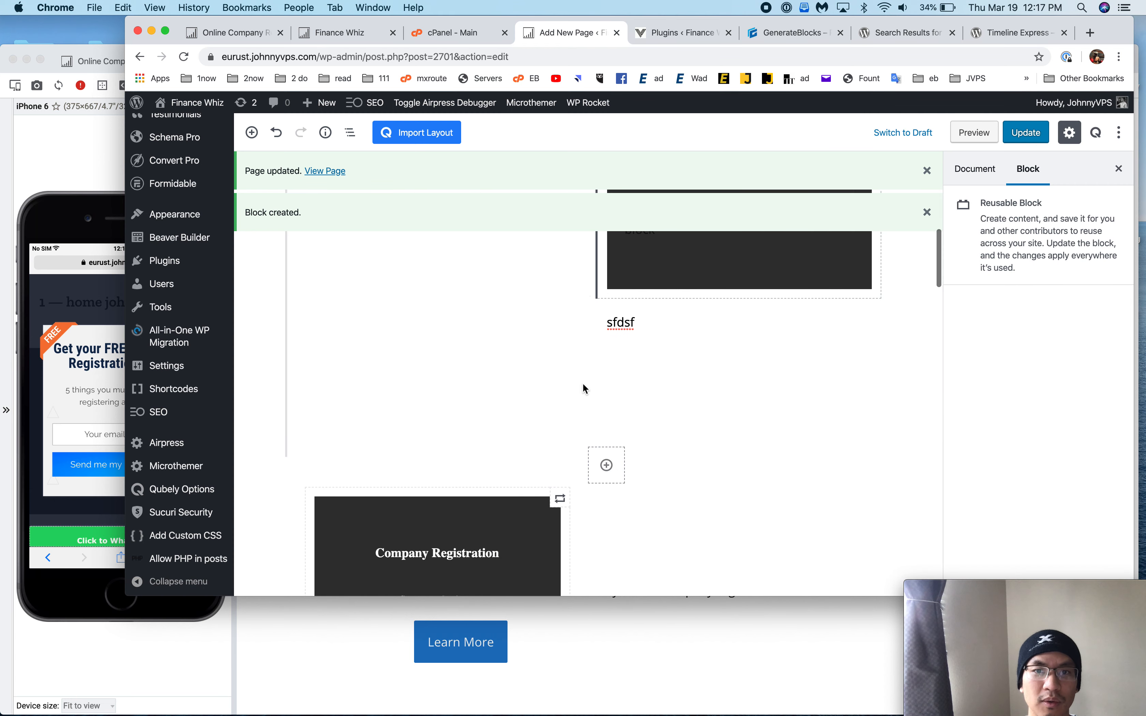
scroll(583, 383, up, 11)
click(1006, 141)
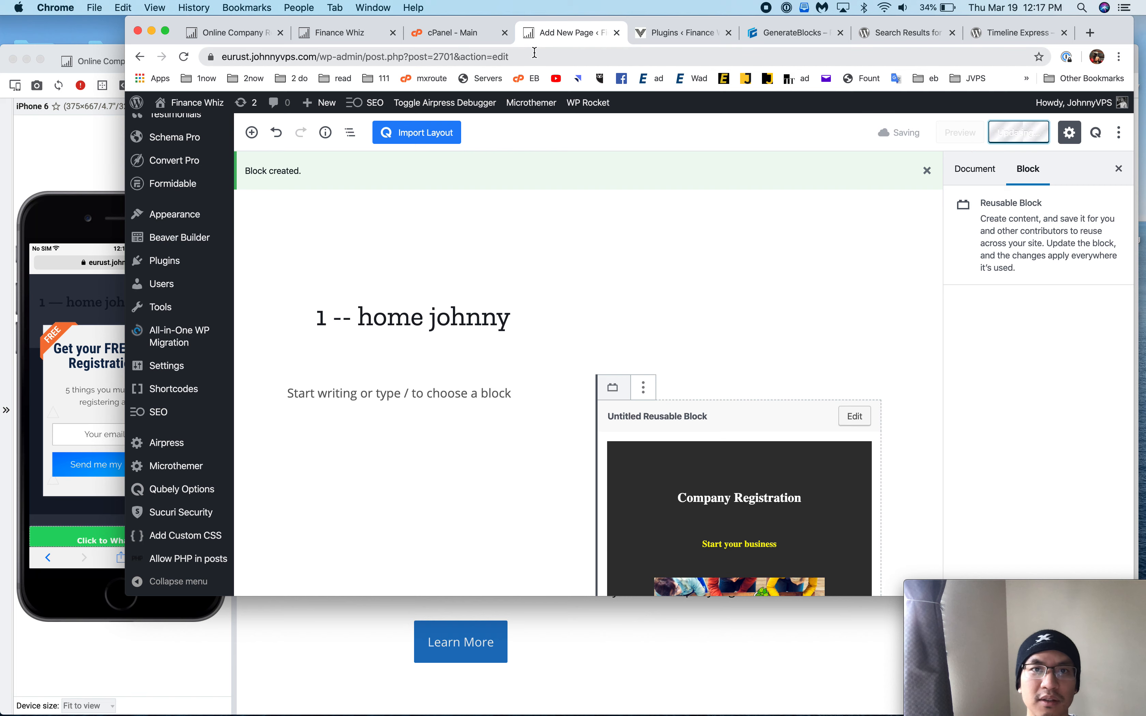
click(118, 172)
key(super+r)
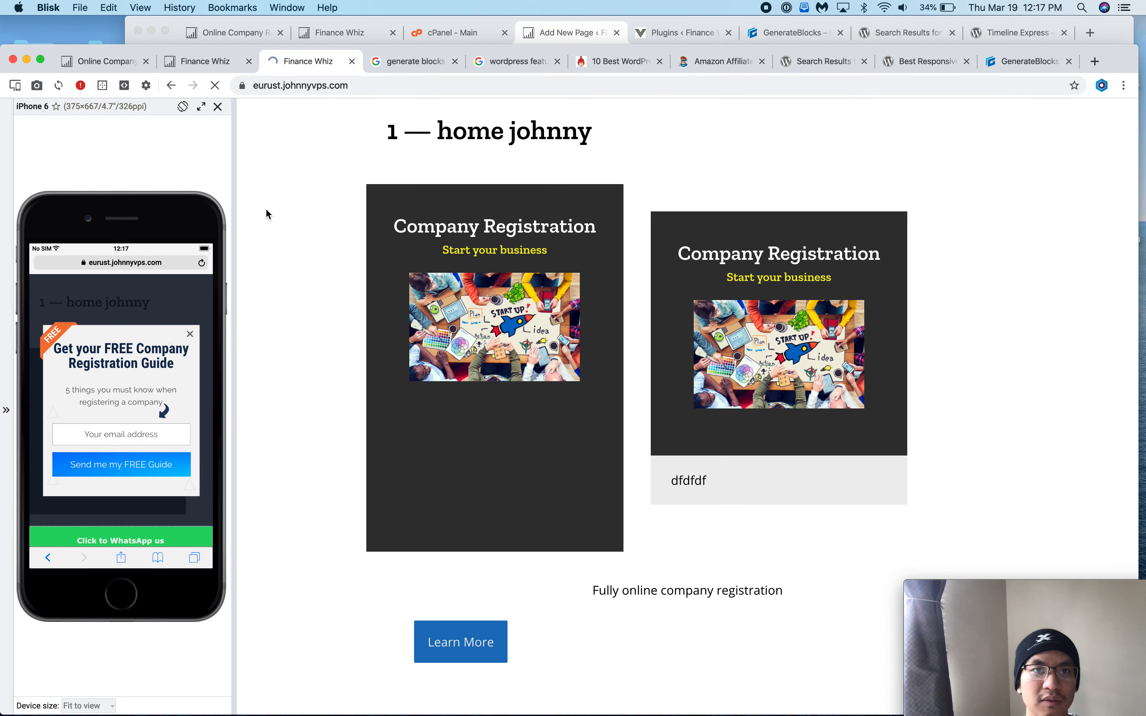
- Switch back to the page editor in Chrome and remove the empty 50% container at the start of the card grid
click(569, 33)
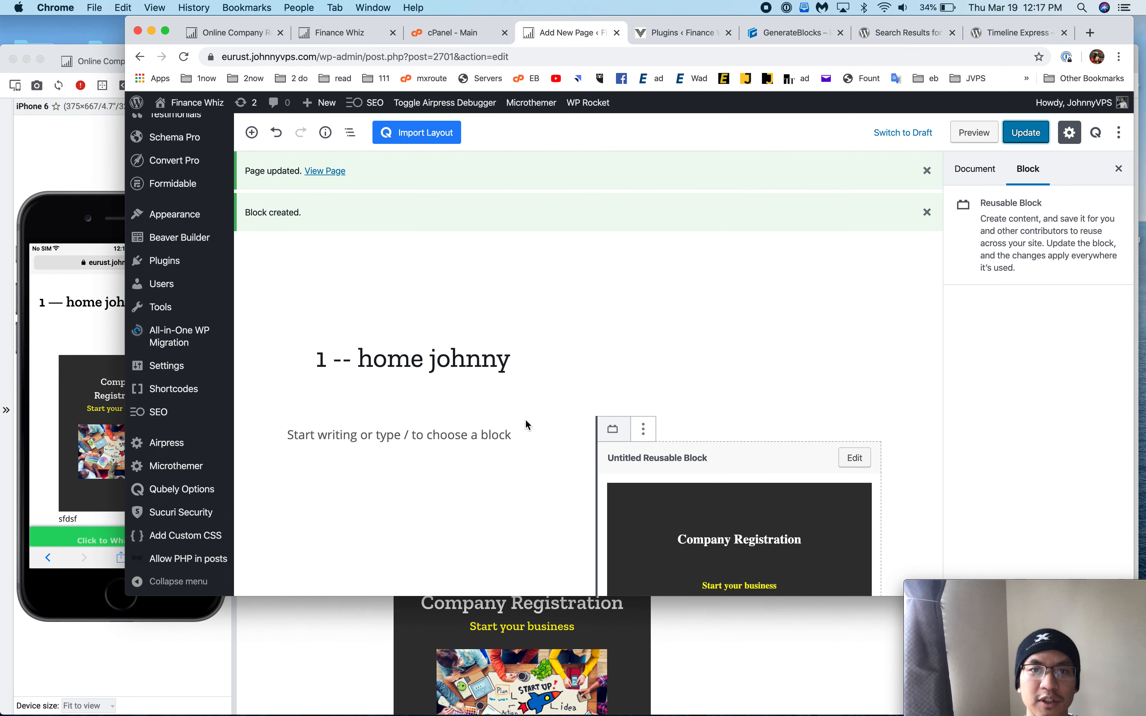
click(414, 448)
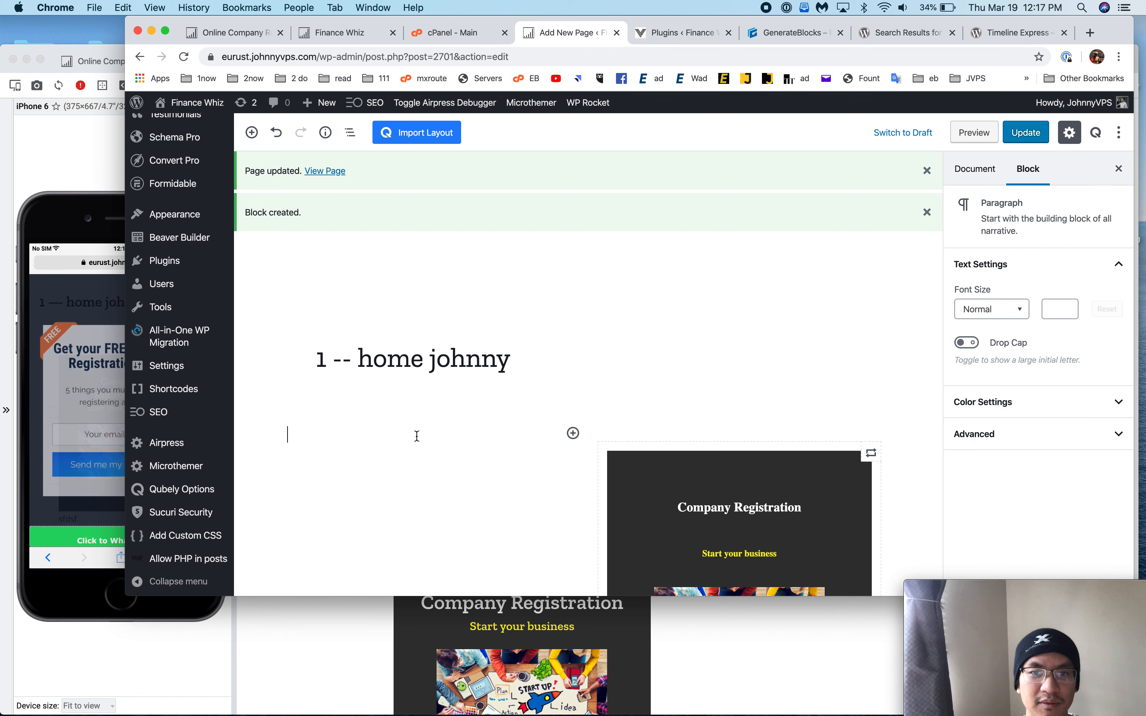
scroll(417, 436, down, 3)
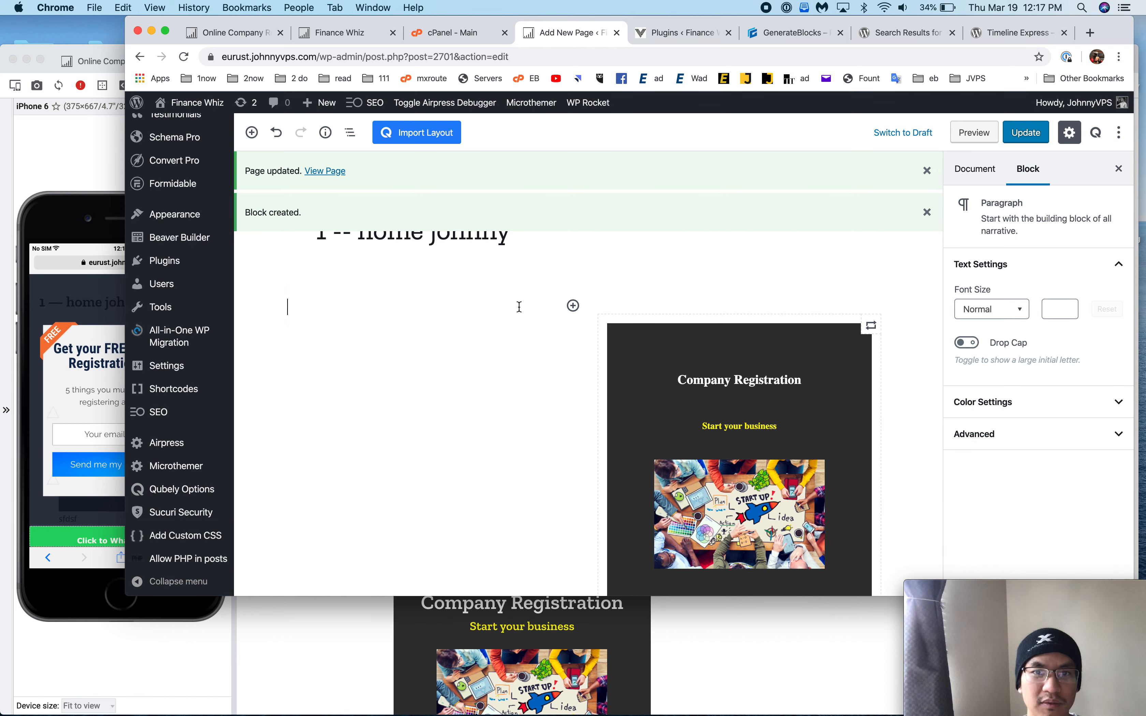
click(832, 358)
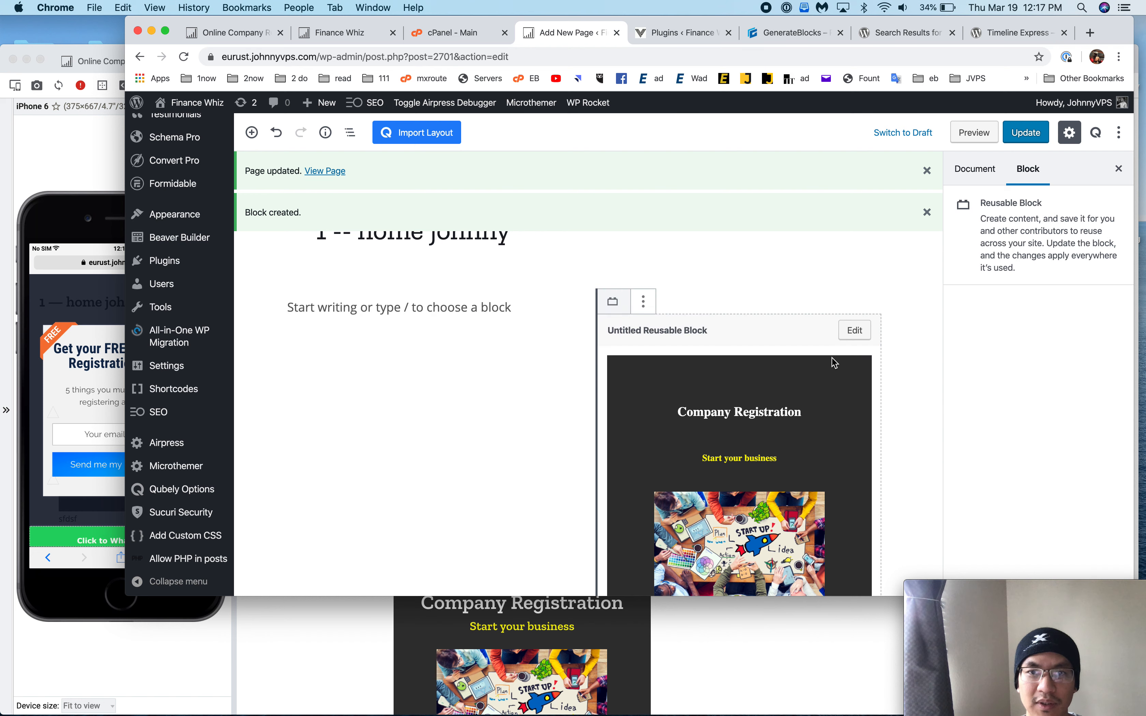
click(497, 370)
scroll(526, 379, down, 10)
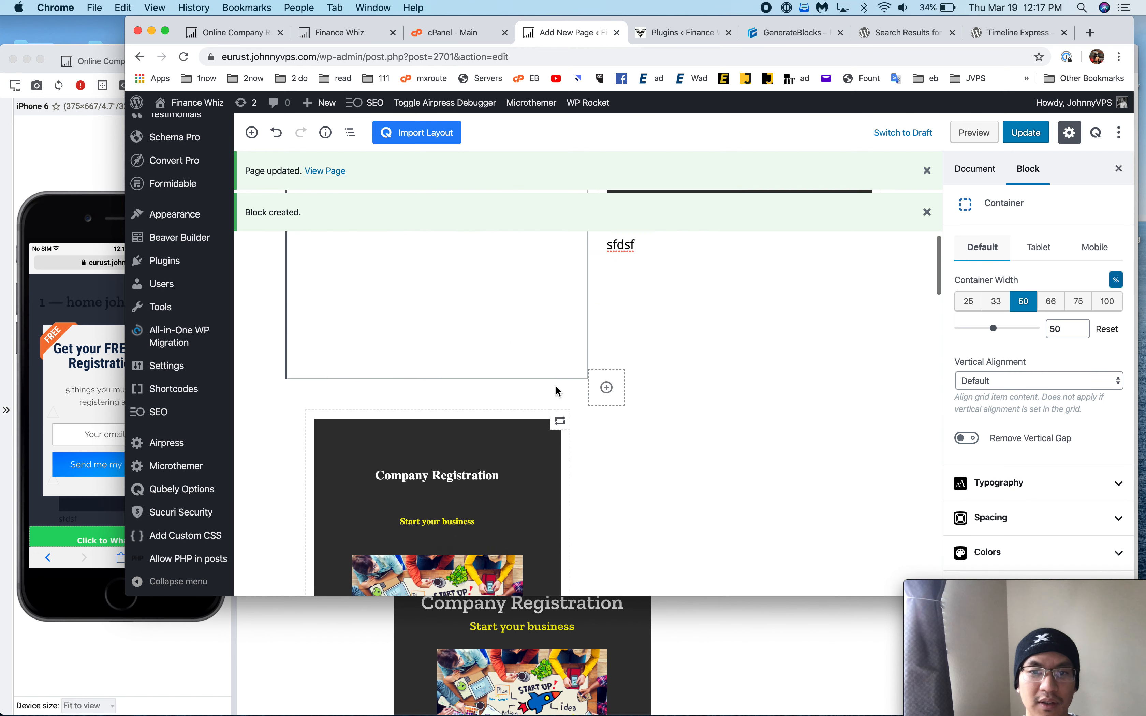
scroll(509, 552, up, 4)
scroll(520, 444, up, 10)
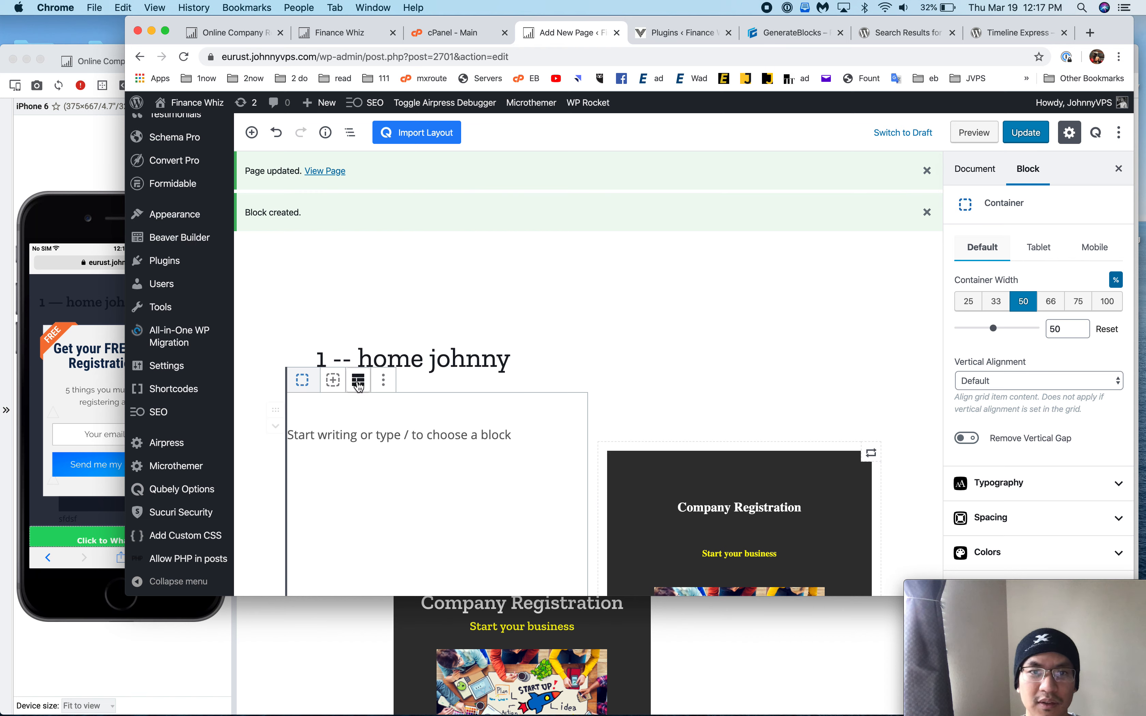
click(393, 374)
click(380, 414)
click(383, 380)
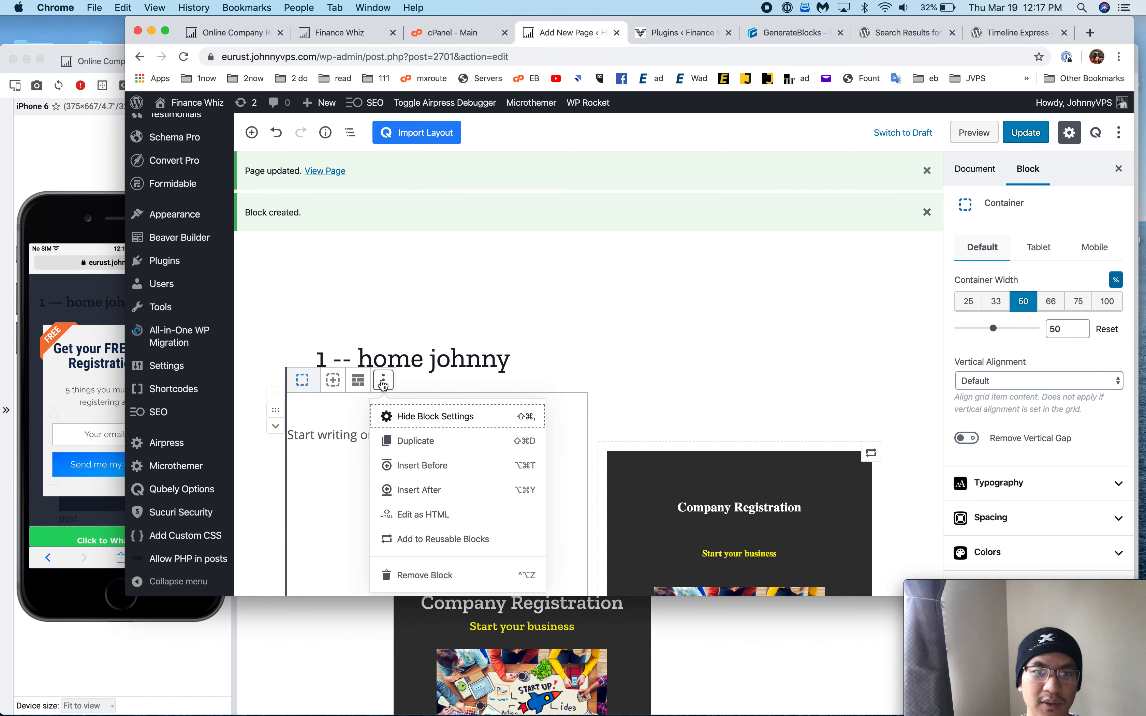
click(443, 539)
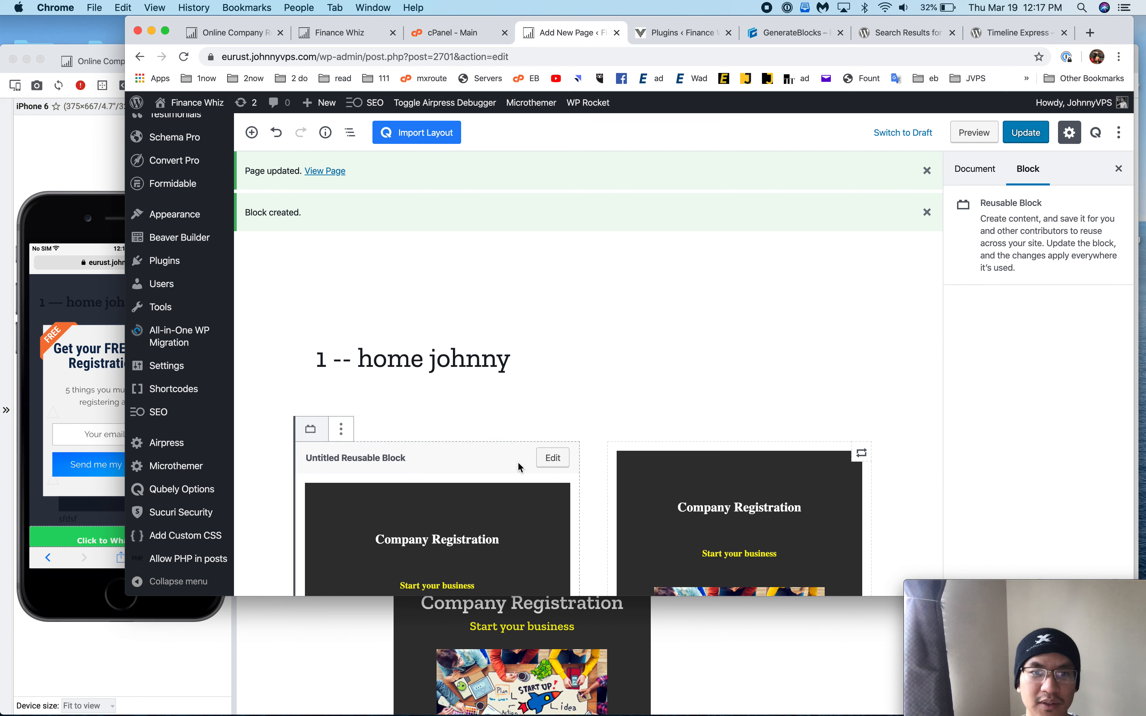
- Update the page, reload its preview in Blisk and check how the two cards are laid out
click(1025, 135)
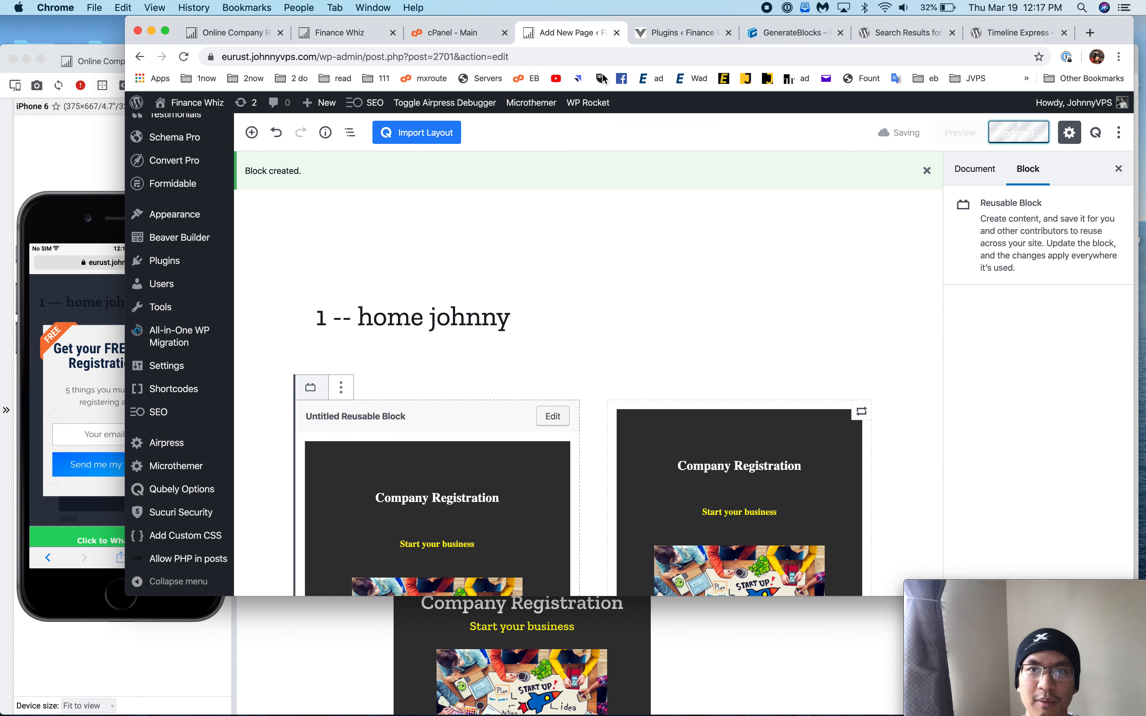
click(52, 158)
key(super+r)
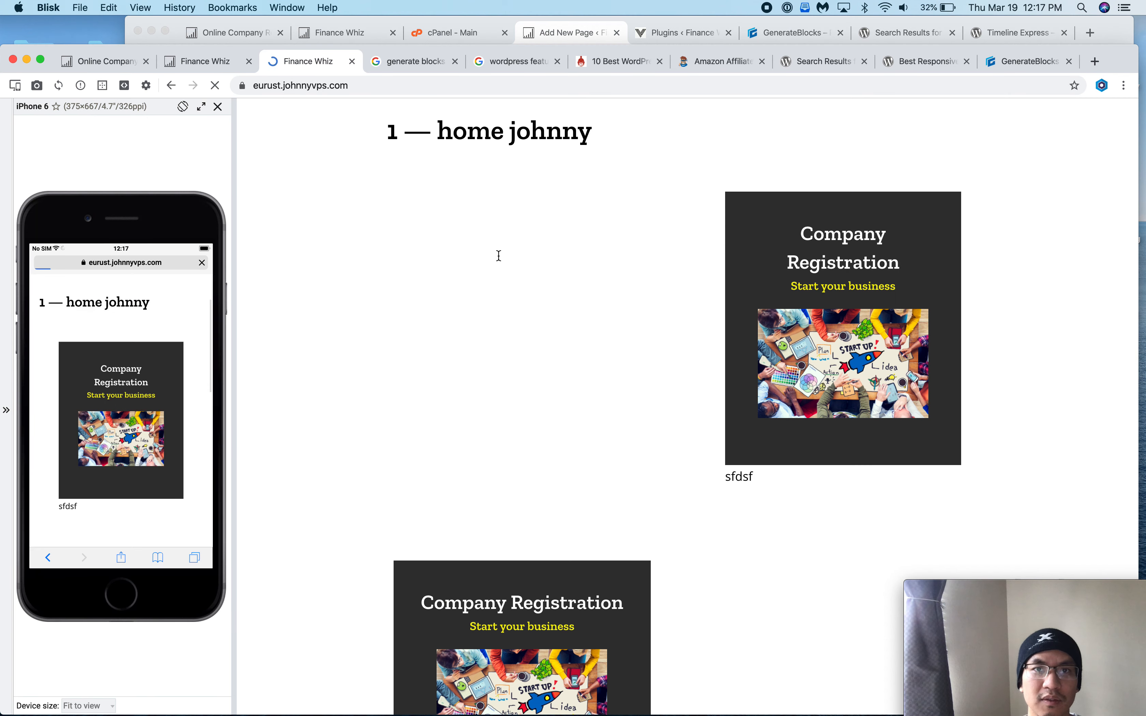
scroll(619, 232, up, 2)
scroll(618, 233, down, 7)
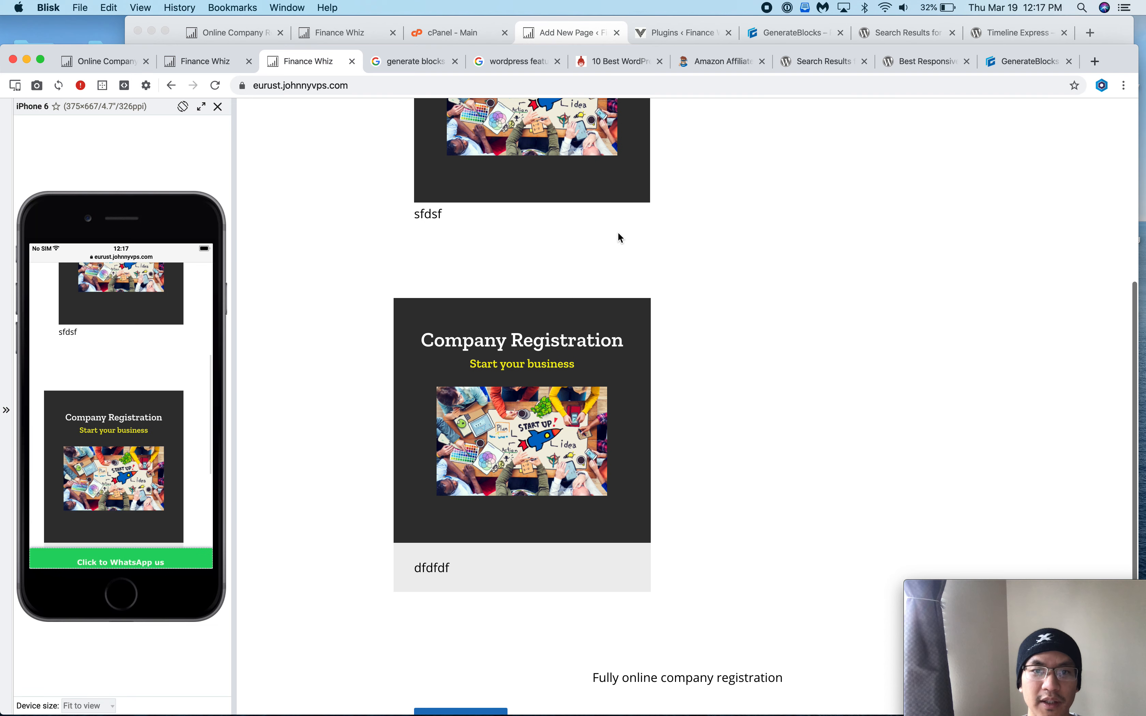
scroll(618, 233, up, 5)
- Return to the page editor in Chrome and remove the Untitled Reusable Block above the "dfdfdf" paragraph
click(559, 38)
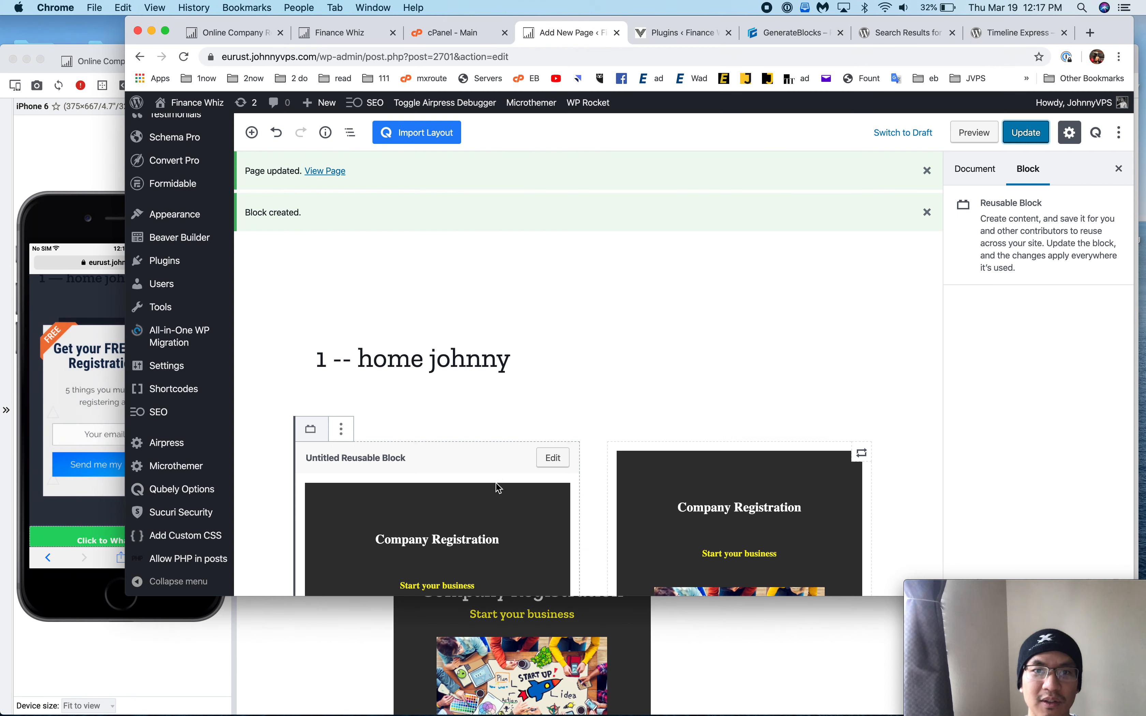
click(634, 462)
scroll(561, 476, down, 5)
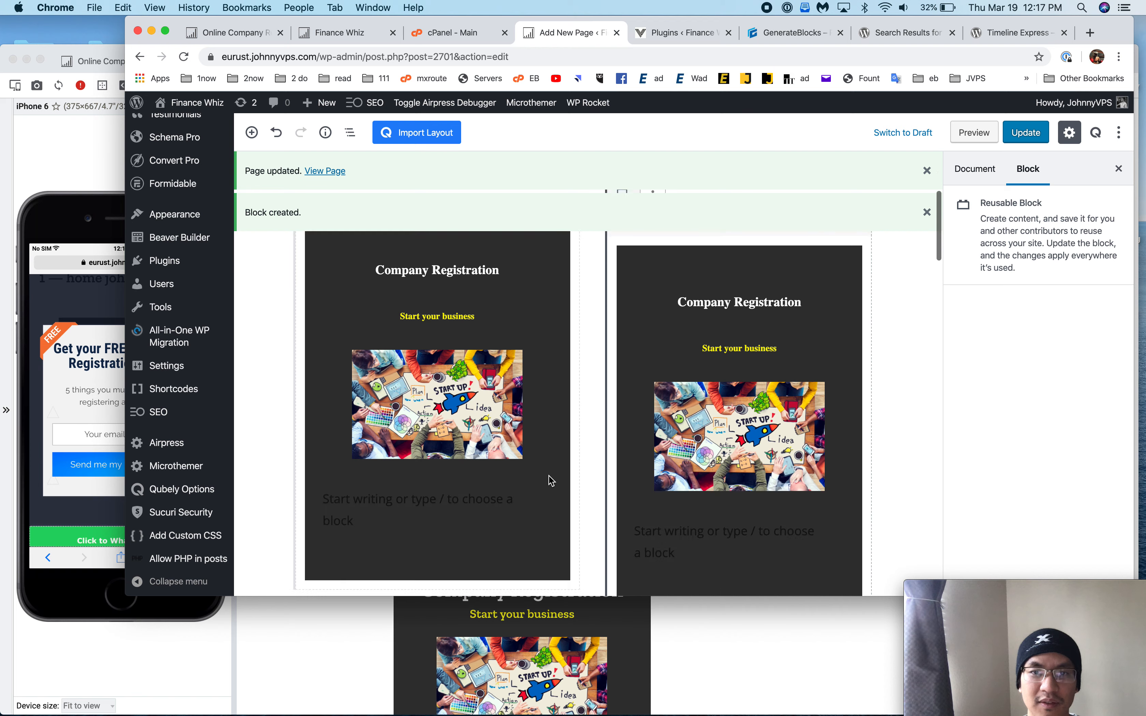
scroll(557, 469, up, 2)
click(653, 305)
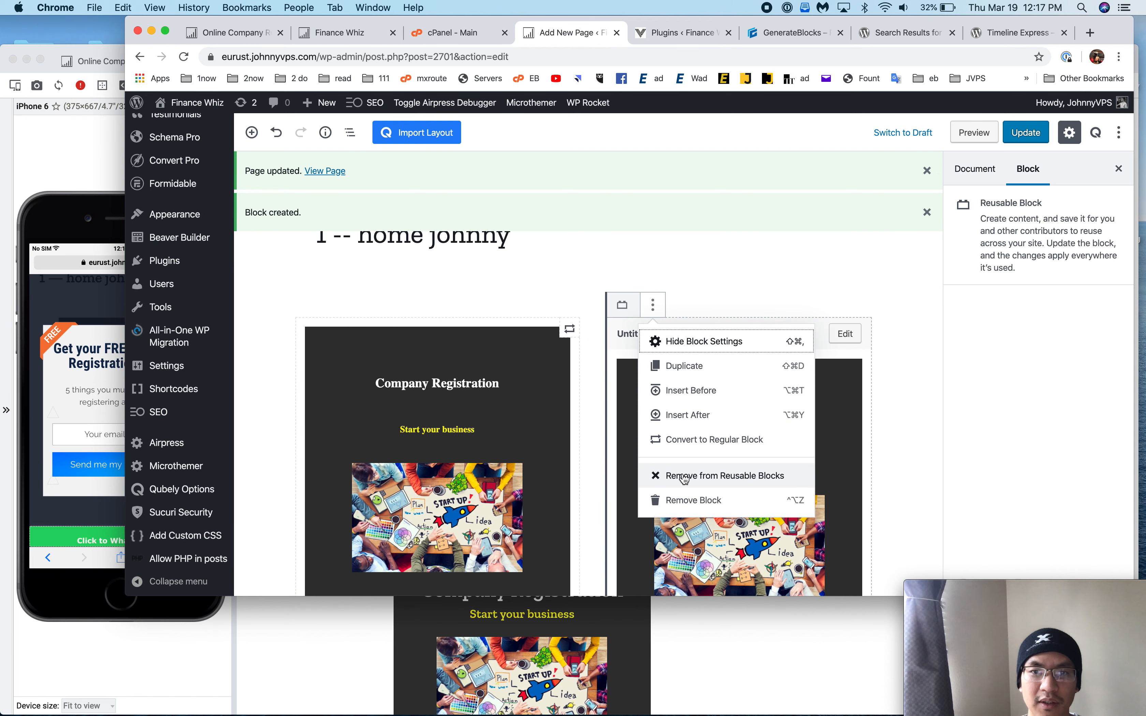
click(686, 500)
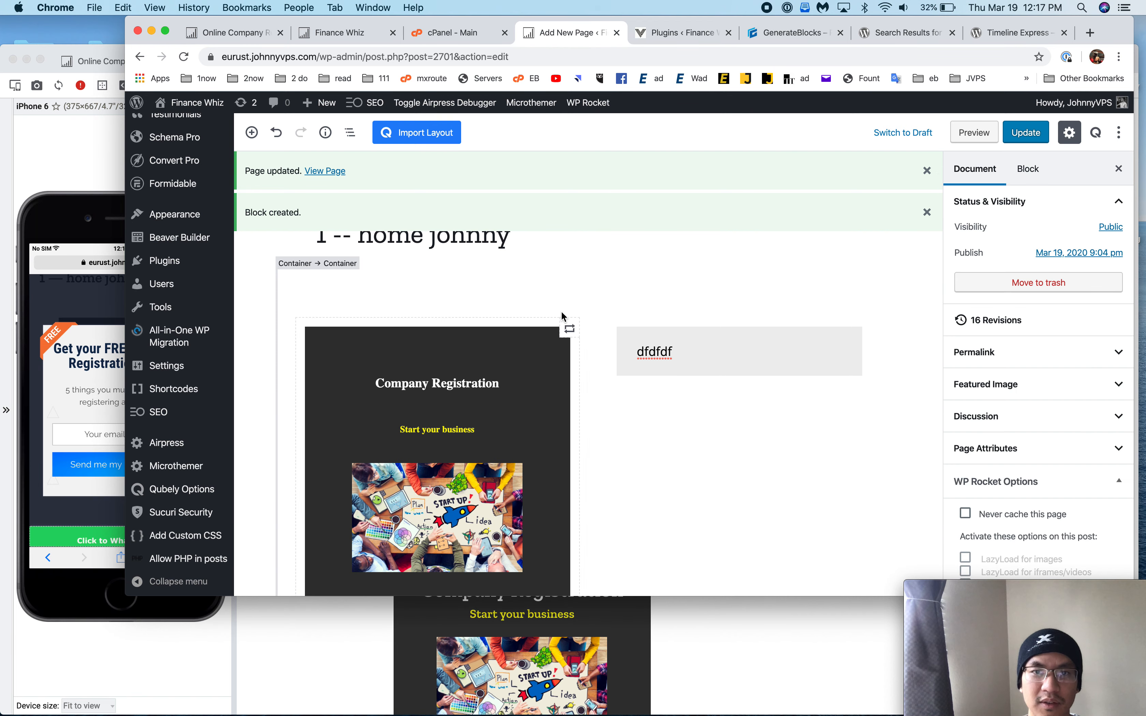
- Remove the inner container holding the Company Registration card and the "dfdfdf" paragraph in the other grid item
click(539, 303)
click(328, 257)
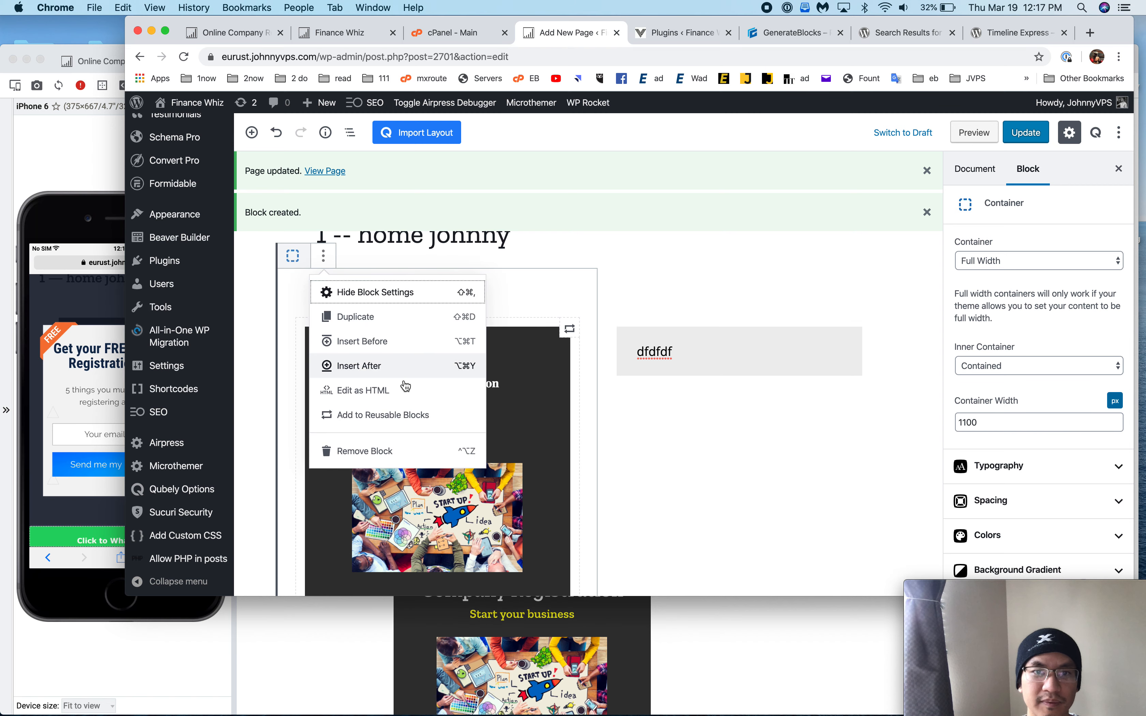
click(402, 451)
click(665, 330)
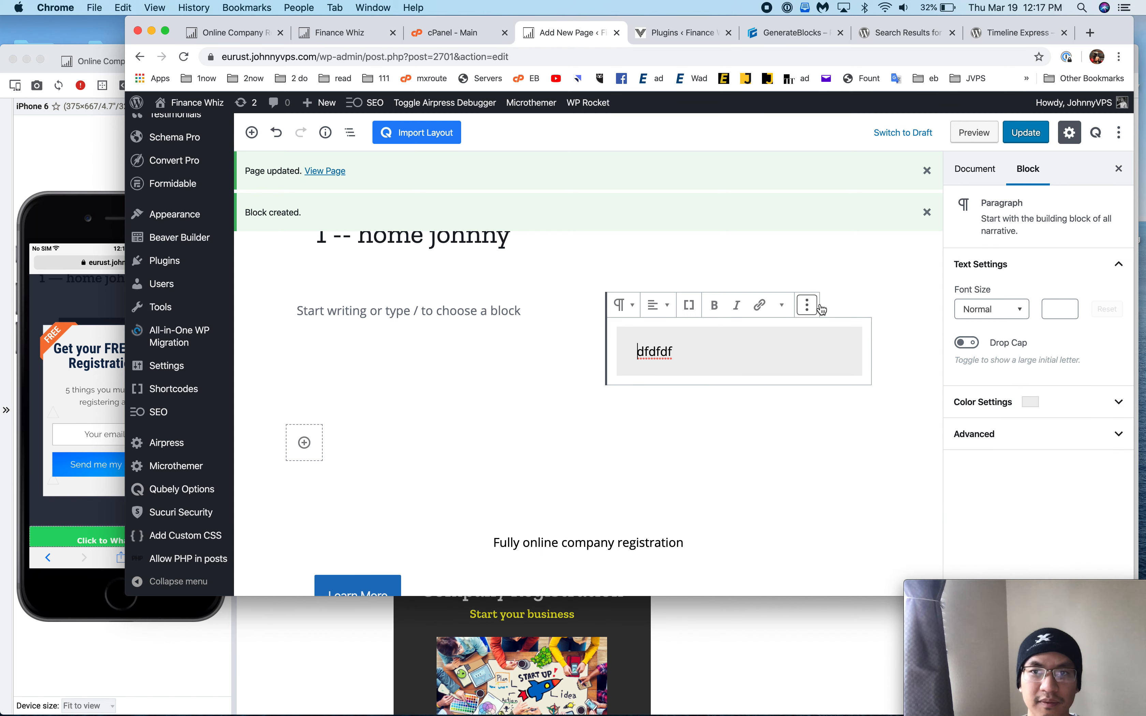
click(808, 305)
click(807, 304)
click(808, 305)
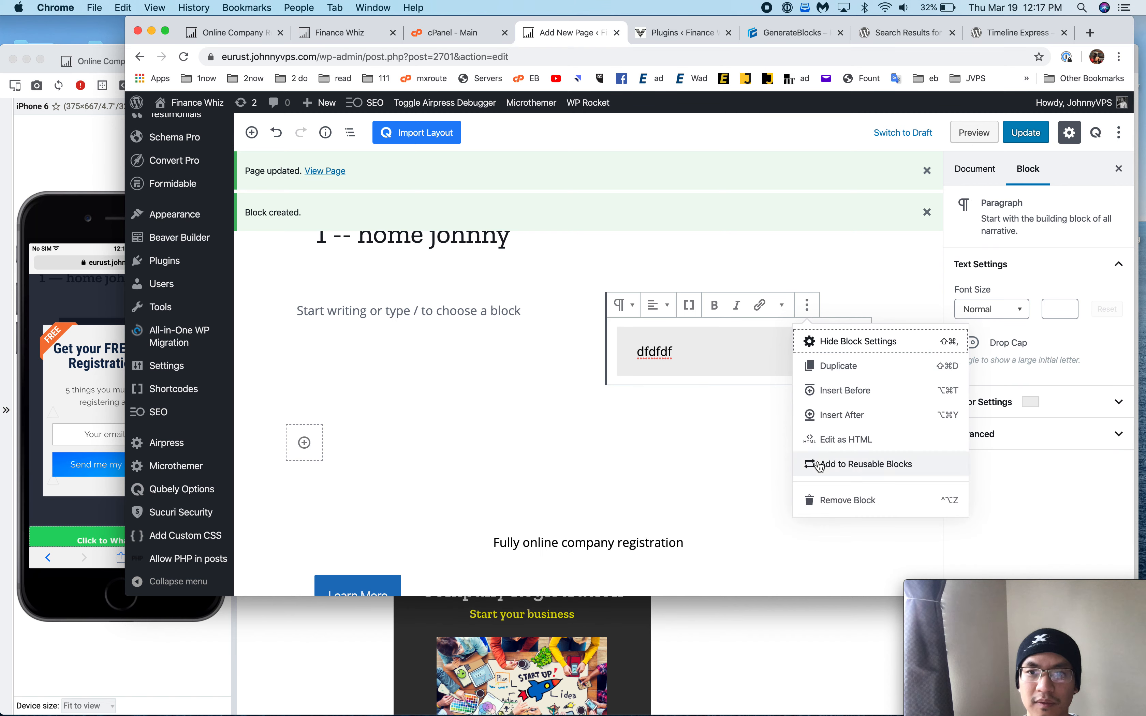
click(827, 503)
- Remove the Learn More buttons block and the "Fully online company registration" paragraph above it
click(421, 391)
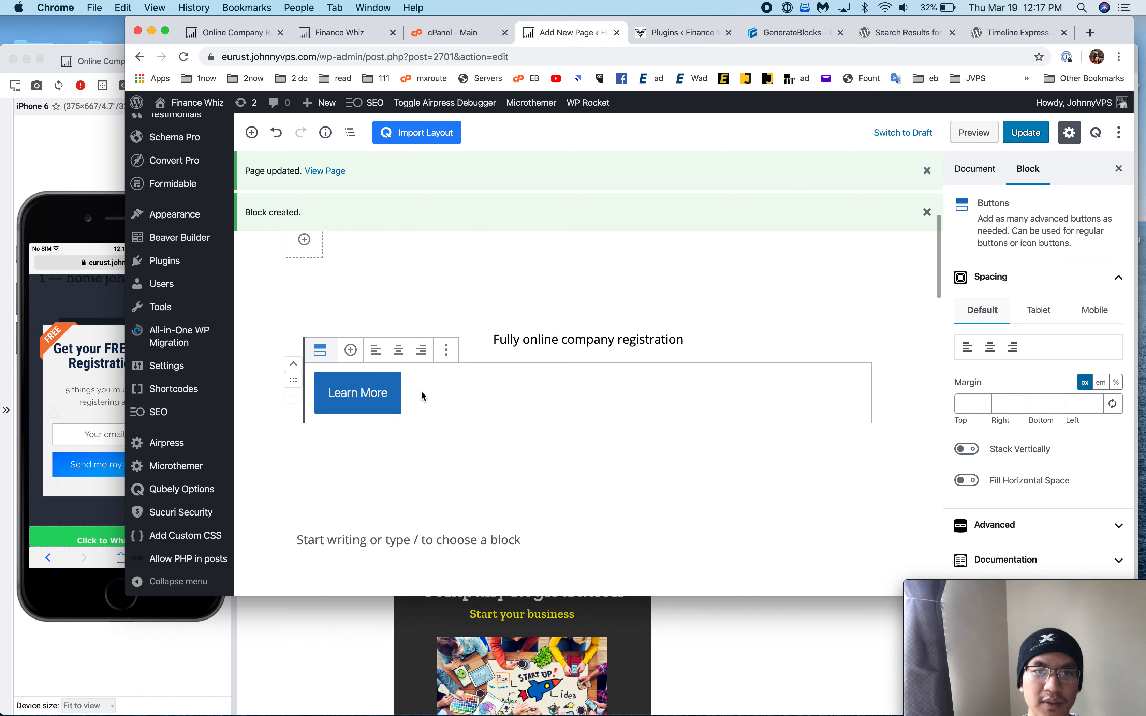
click(446, 349)
click(484, 544)
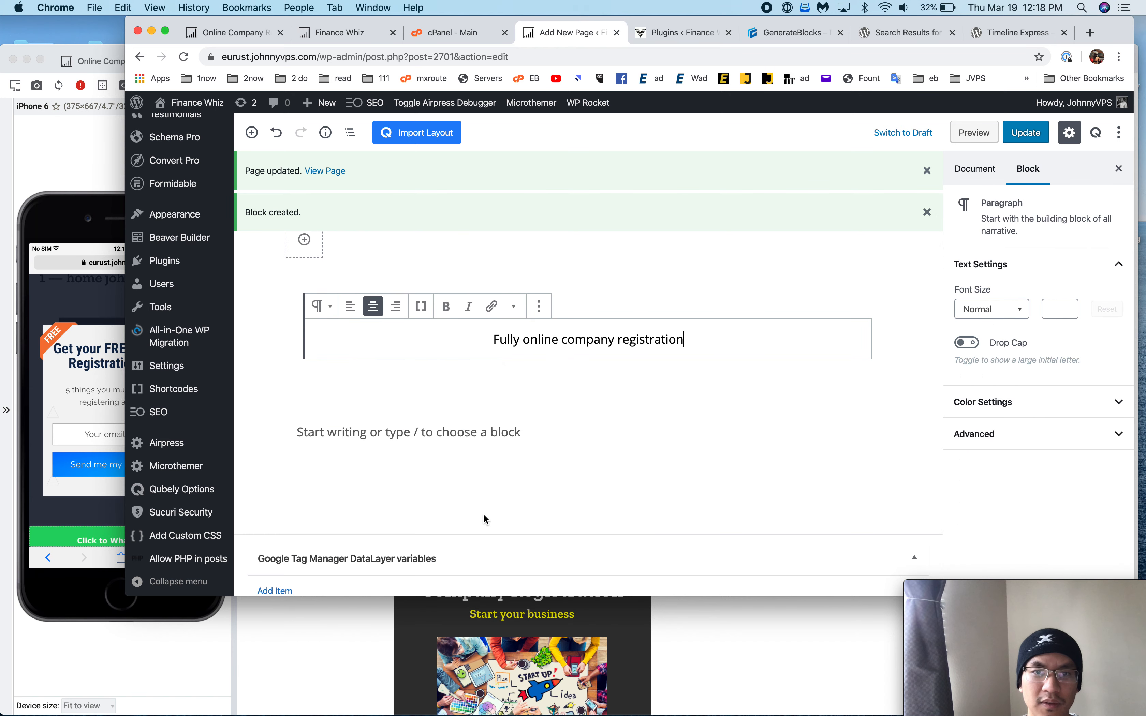
click(539, 307)
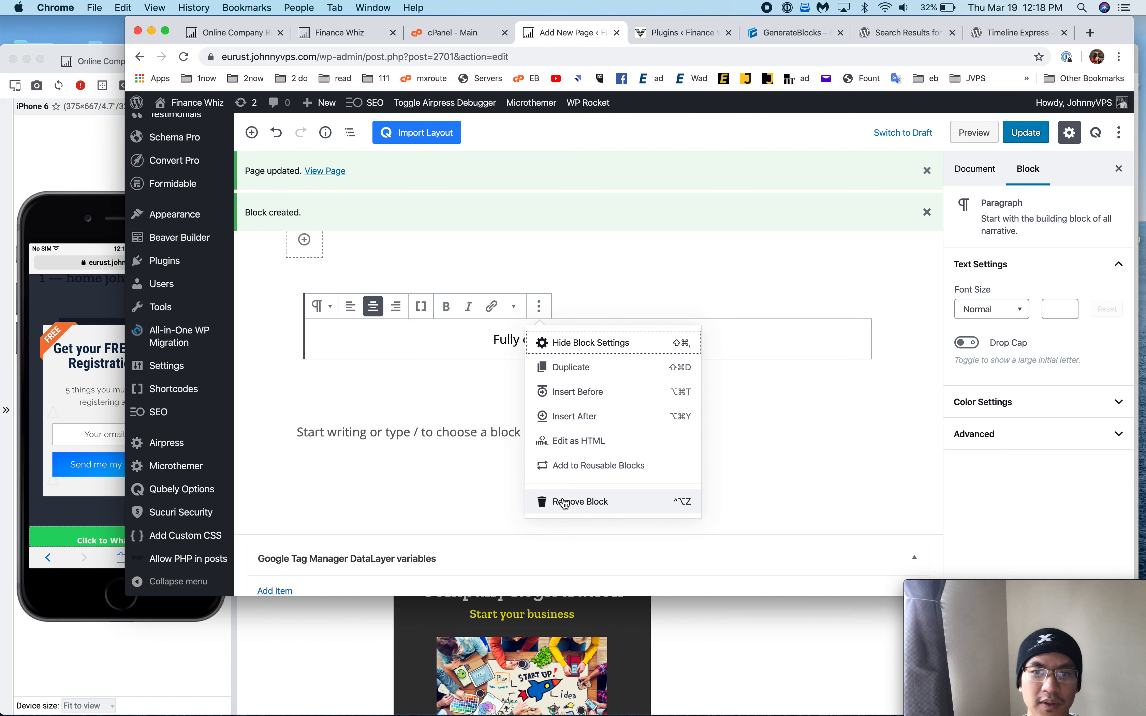
click(547, 502)
- Remove the emptied container below the grid and the leftover empty paragraph under it
click(472, 401)
click(333, 257)
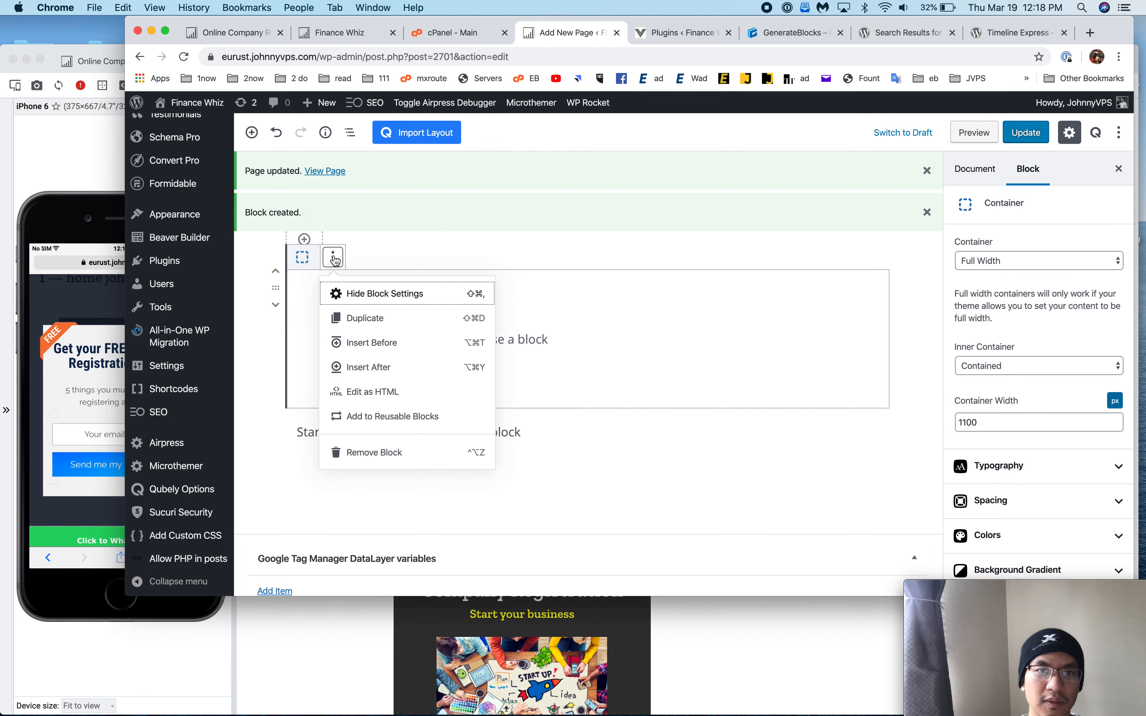
click(391, 448)
click(399, 379)
scroll(399, 379, up, 5)
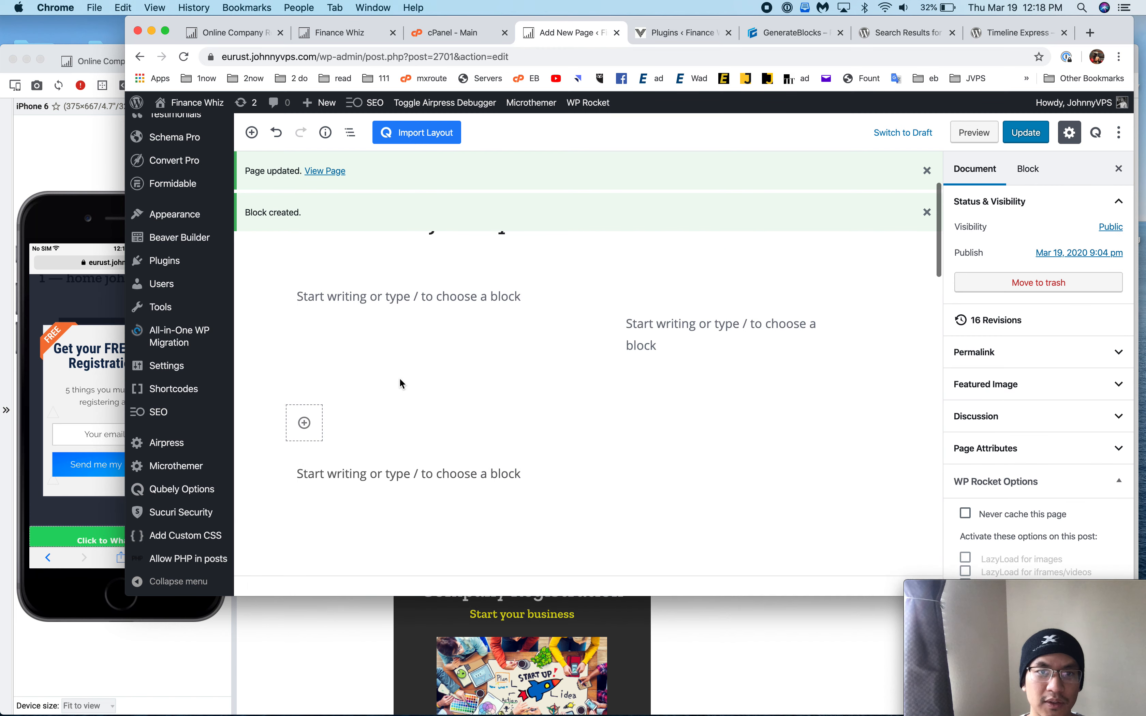
click(405, 421)
click(635, 381)
click(528, 353)
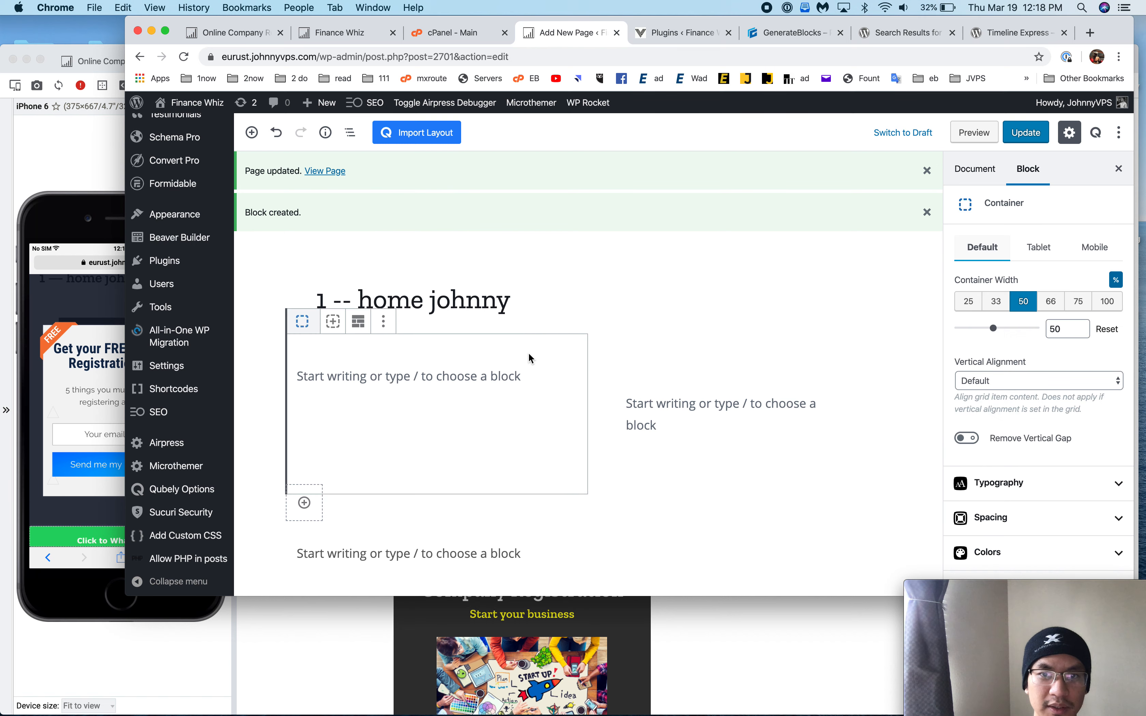
click(452, 551)
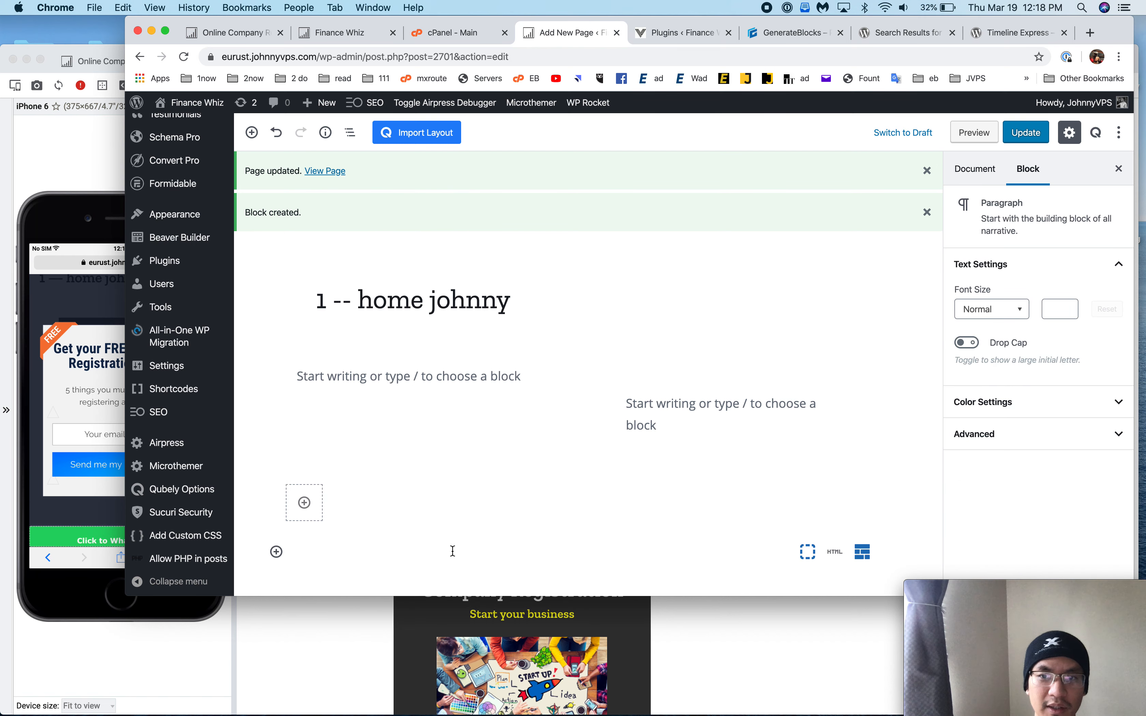
key(BackSpace)
- Insert a Container into the first grid item and enter "dsfd" as its paragraph text
scroll(461, 478, down, 3)
click(460, 479)
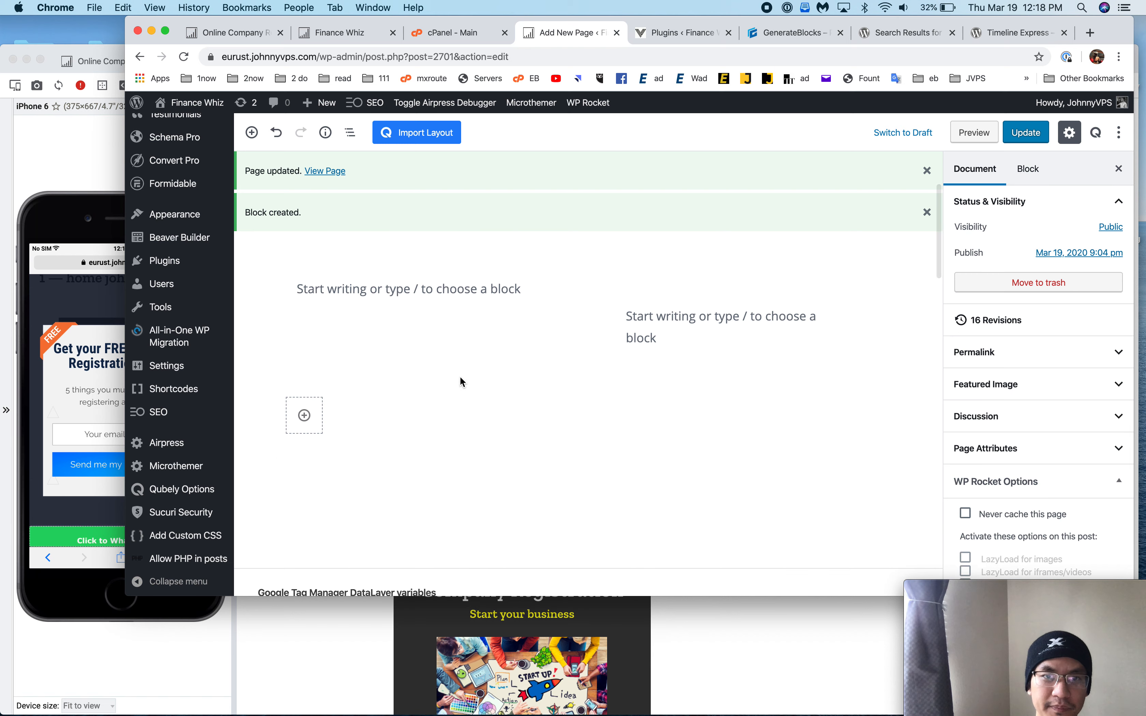
click(461, 377)
scroll(451, 351, up, 4)
click(637, 397)
click(440, 383)
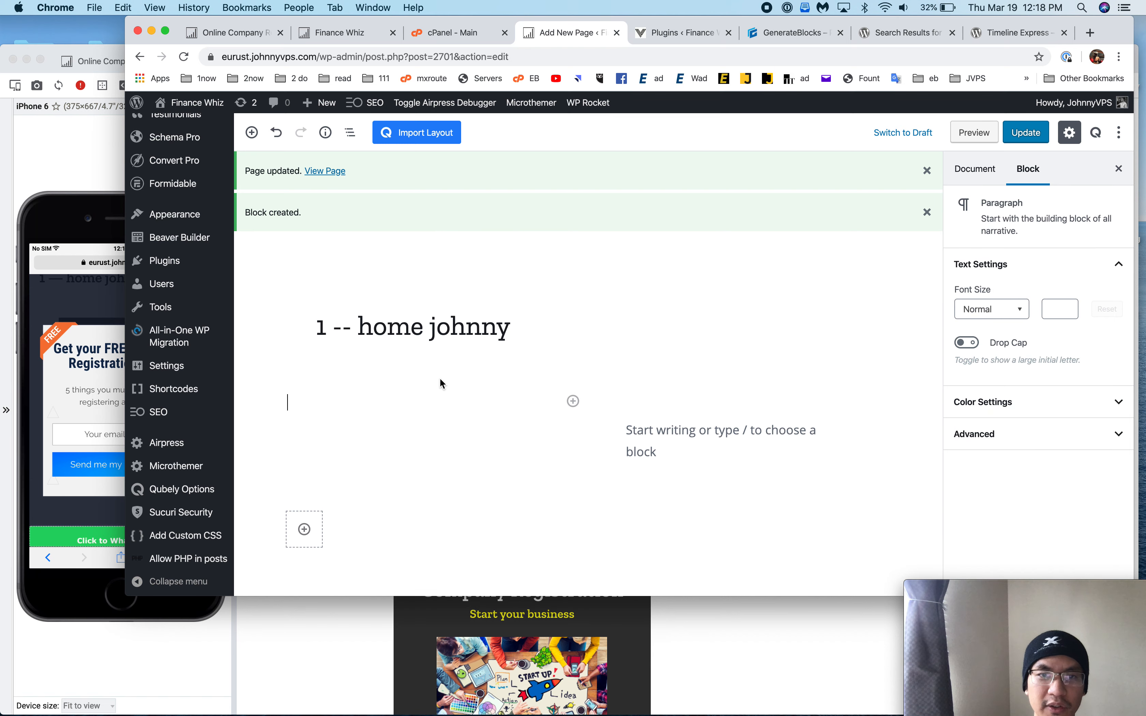
click(573, 402)
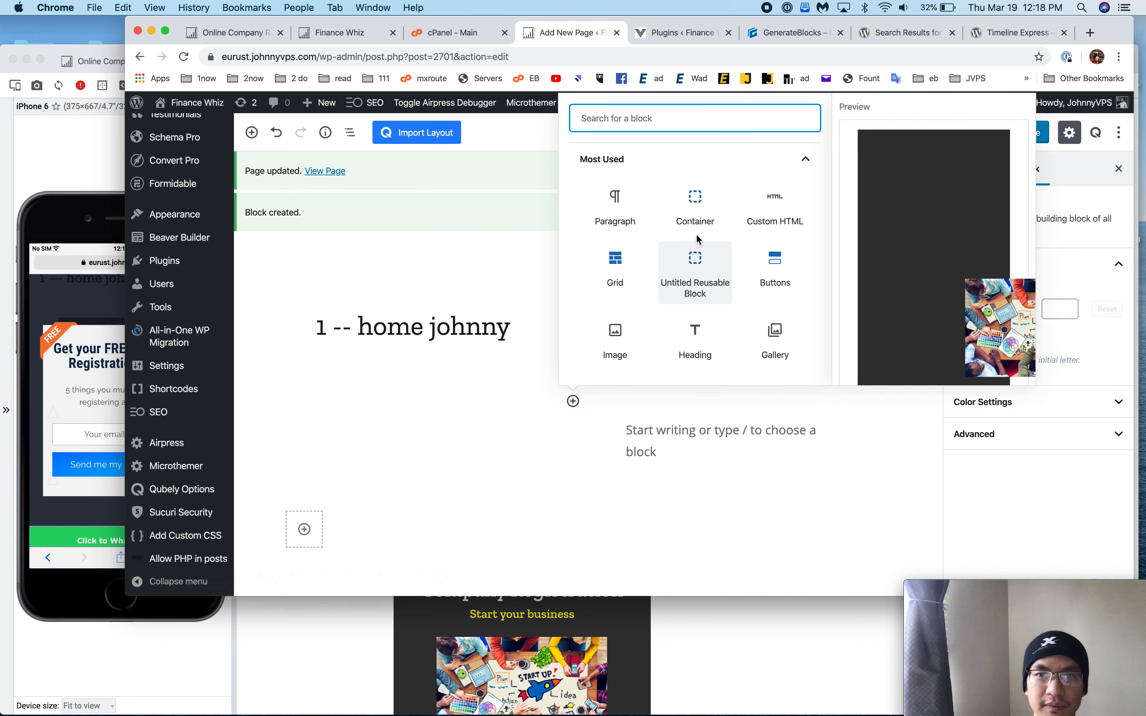
click(433, 397)
text(dsfd)
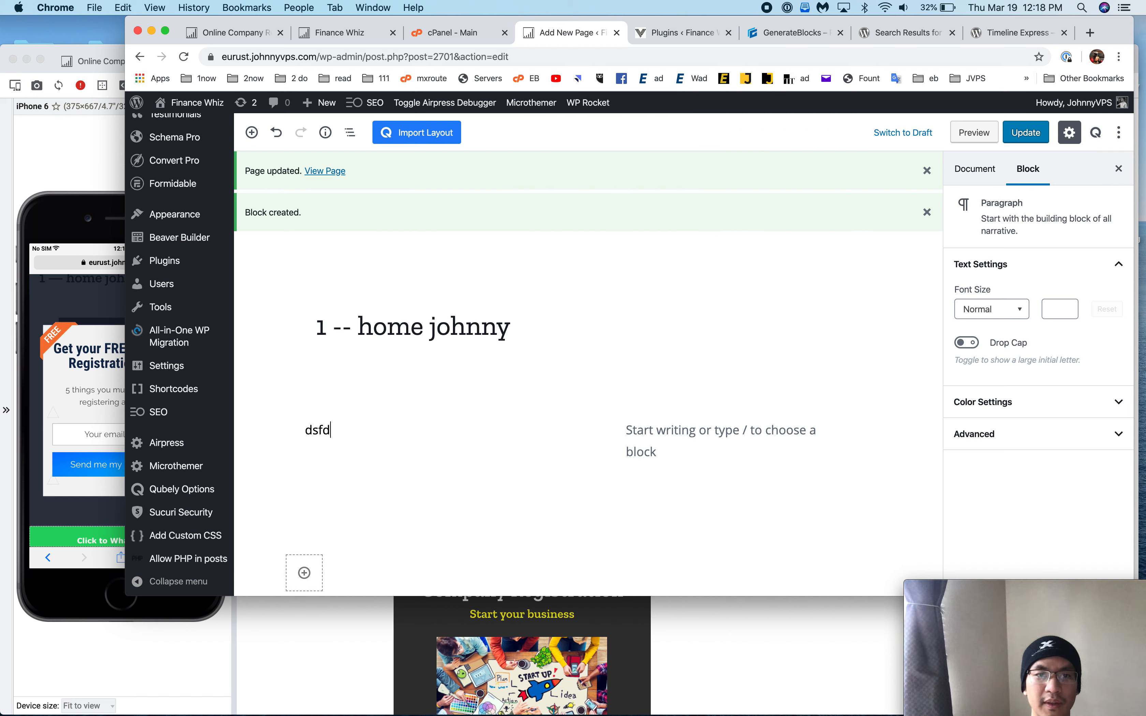
- Add an empty paragraph above "dsfd" and insert the Untitled Reusable Block there, searching for "reu"
key(Return)
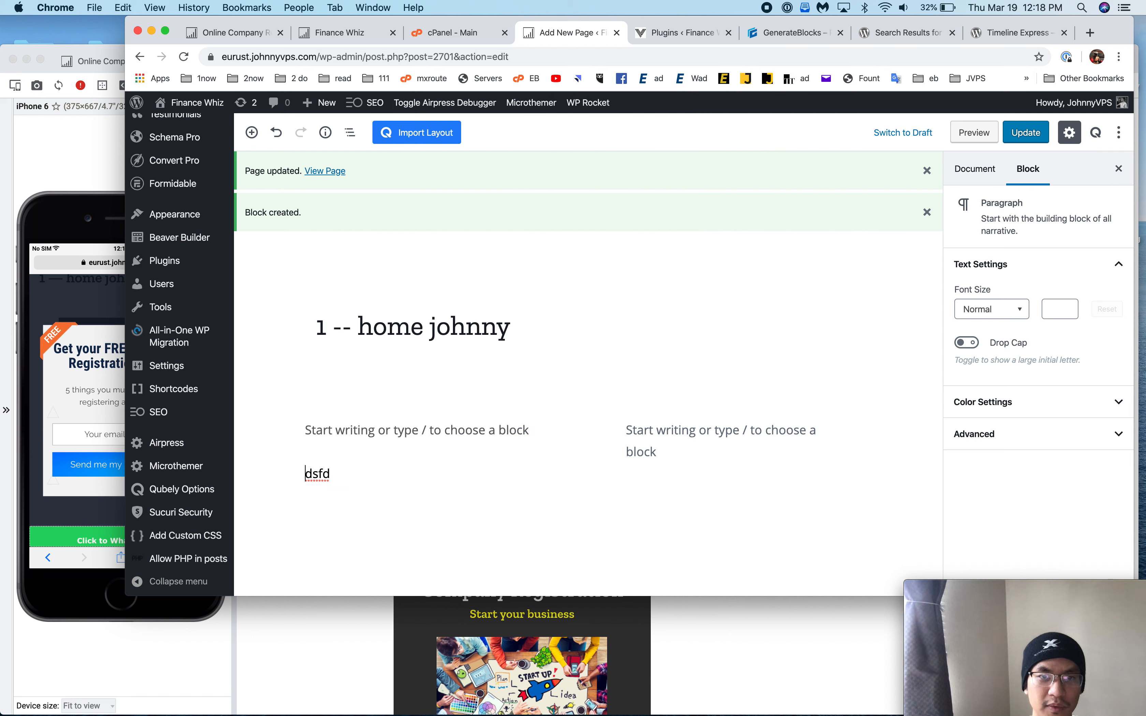
key(Up)
click(556, 430)
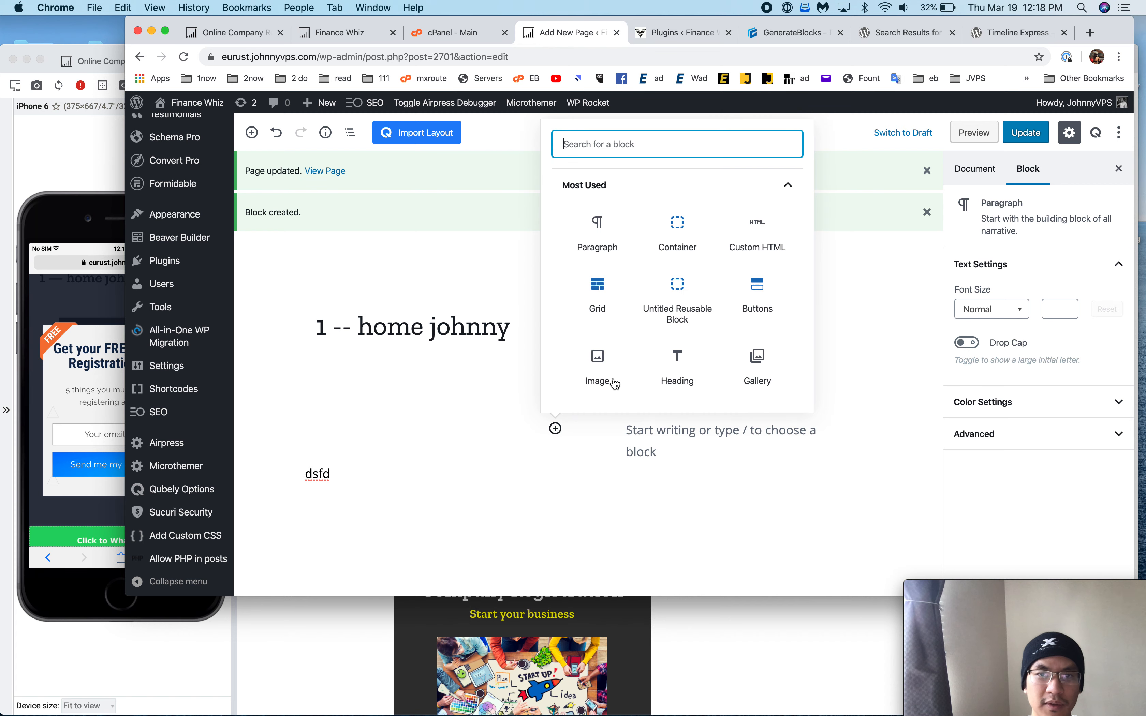
text(reua)
key(BackSpace)
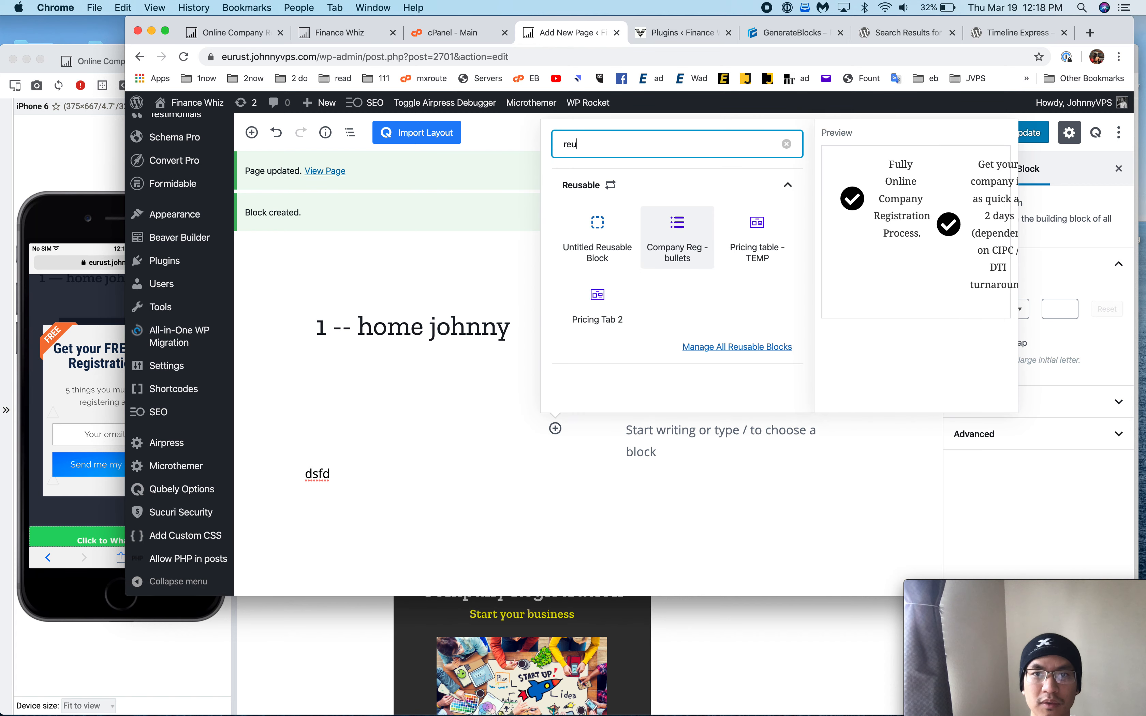
click(598, 230)
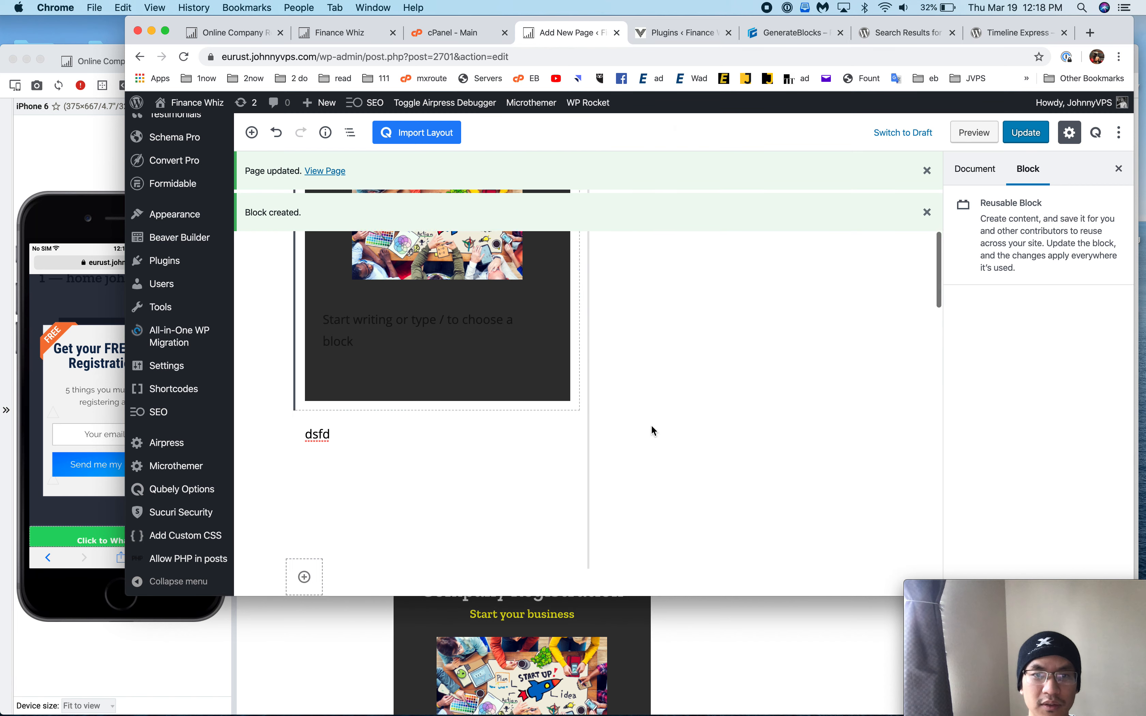
- Insert a Container into the second grid item, searching for "con", and enter "dsfdfd" as its paragraph text
click(708, 284)
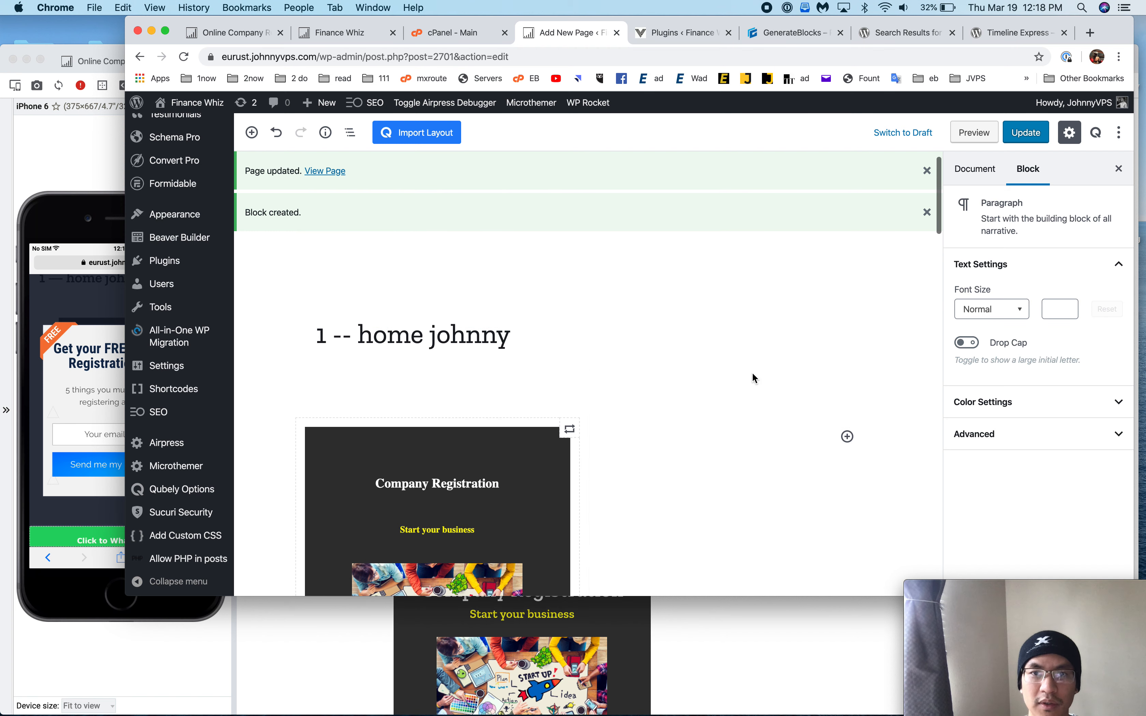
click(847, 436)
text(con)
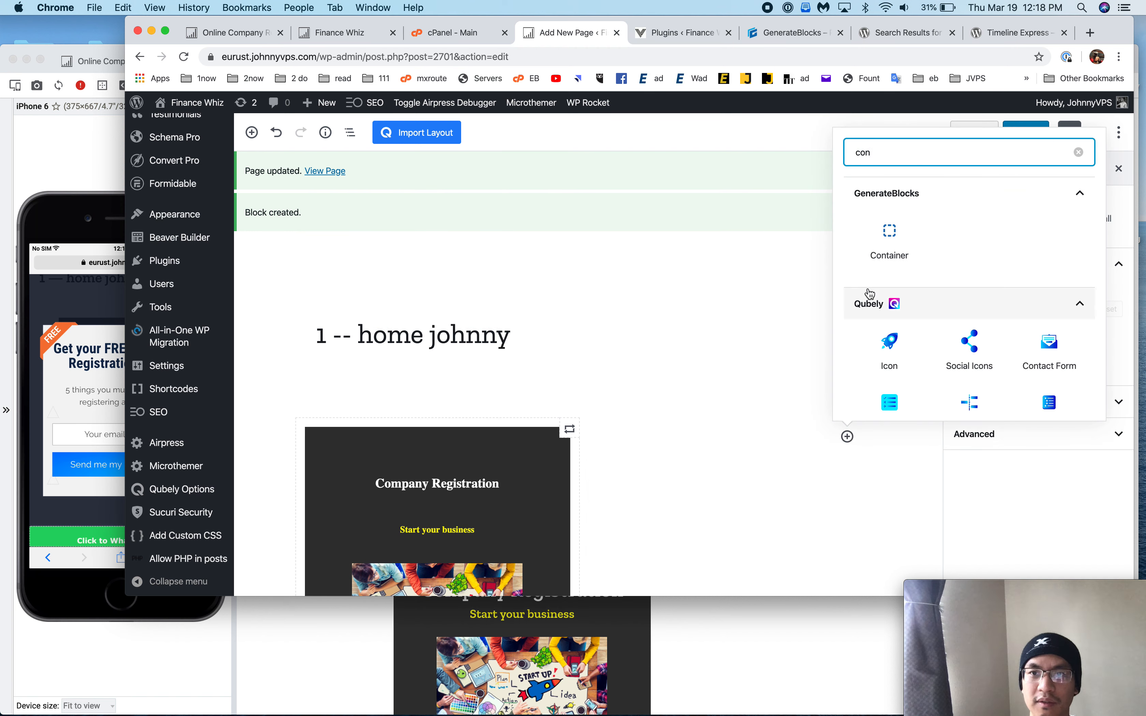
click(673, 454)
text(dsfdfd)
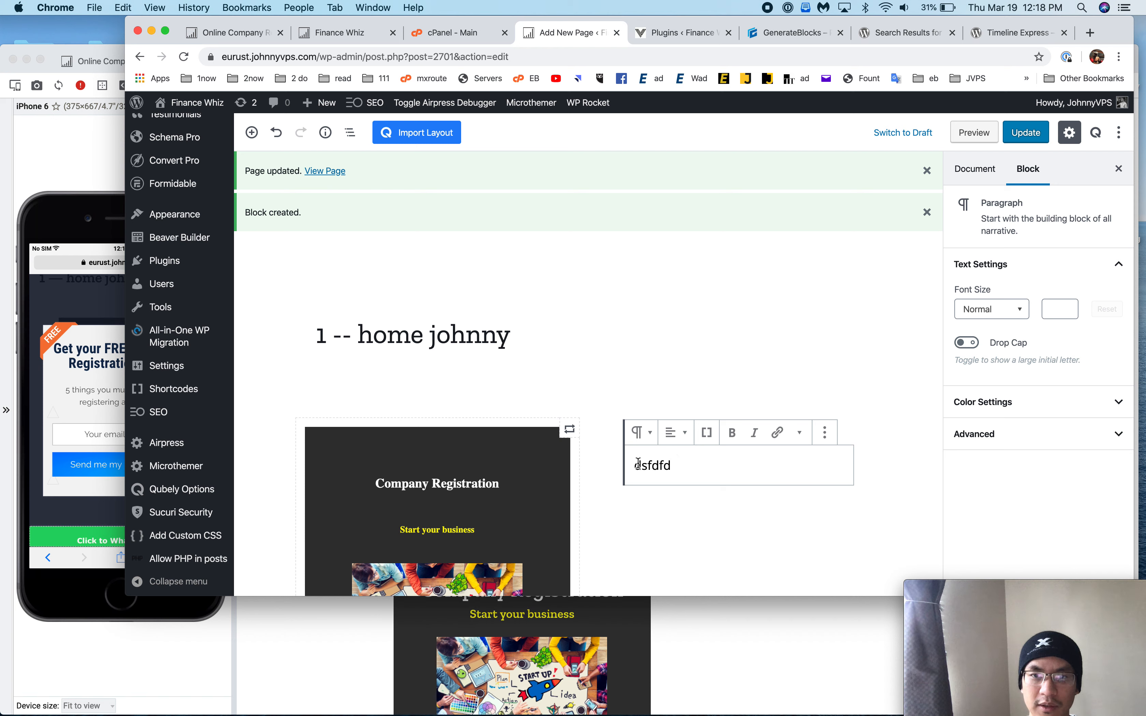
- Add an empty paragraph above "dsfdfd" and insert the Untitled Reusable Block there, searching for "reus"
click(638, 464)
key(Return)
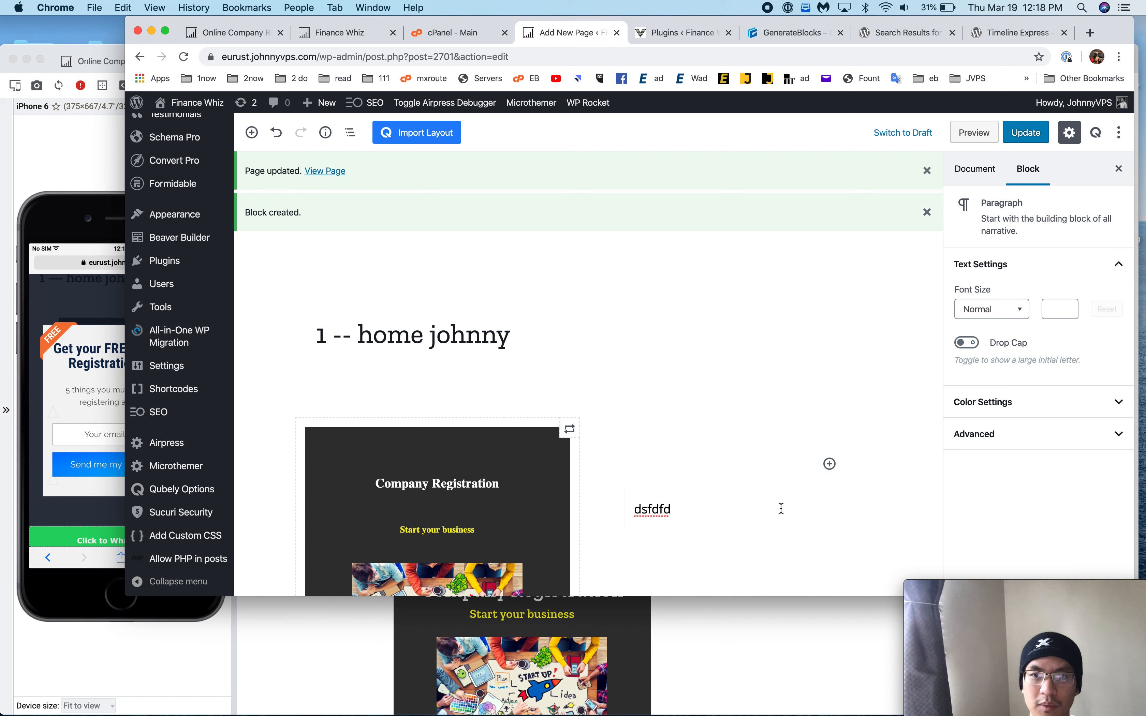
click(829, 464)
text(reus)
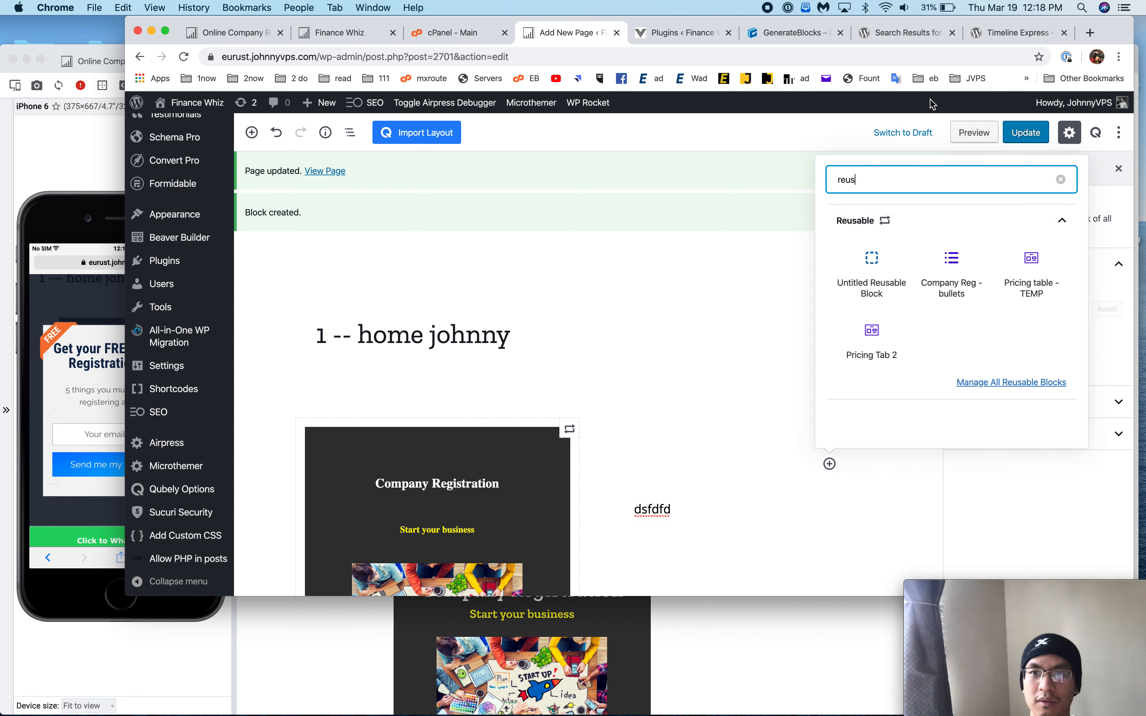
click(871, 266)
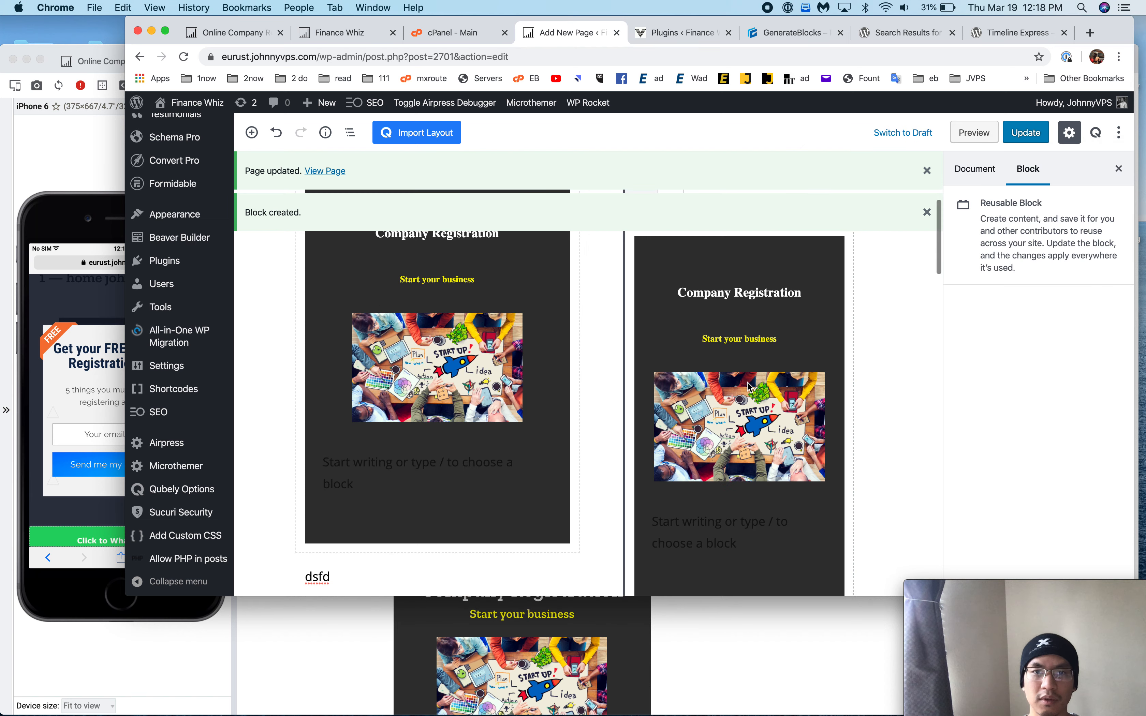
- Update the page, switch to the Blisk browser and reload the Finance Whiz home page preview
click(1023, 133)
click(110, 169)
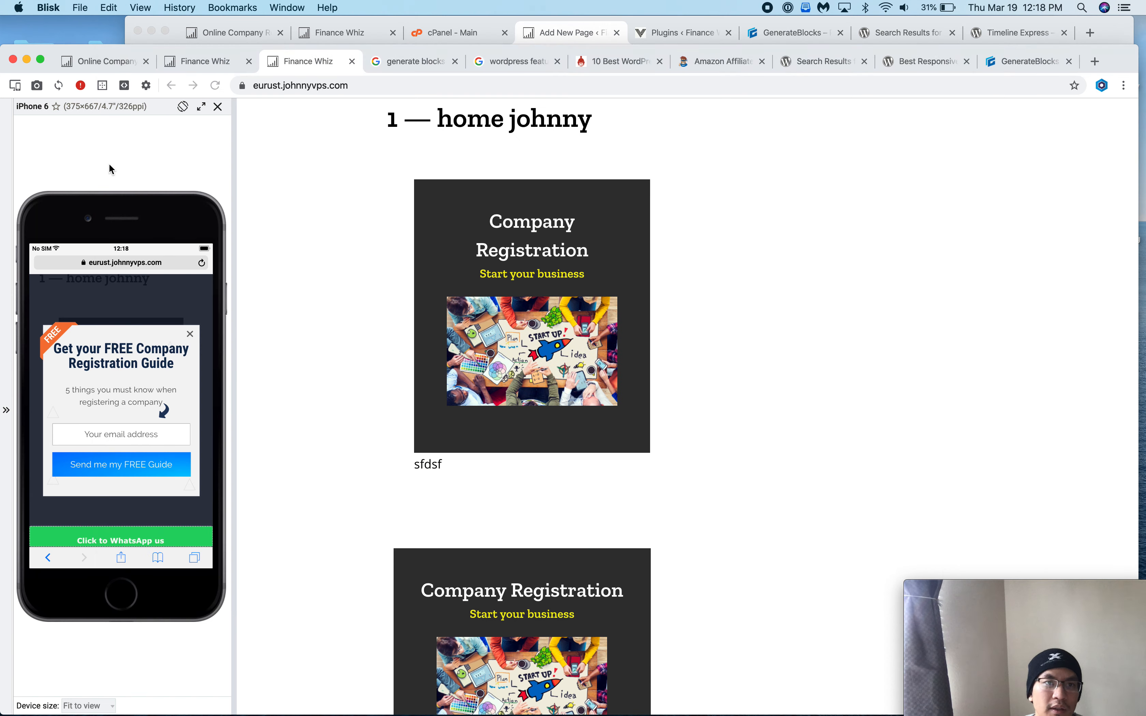
key(super+r)
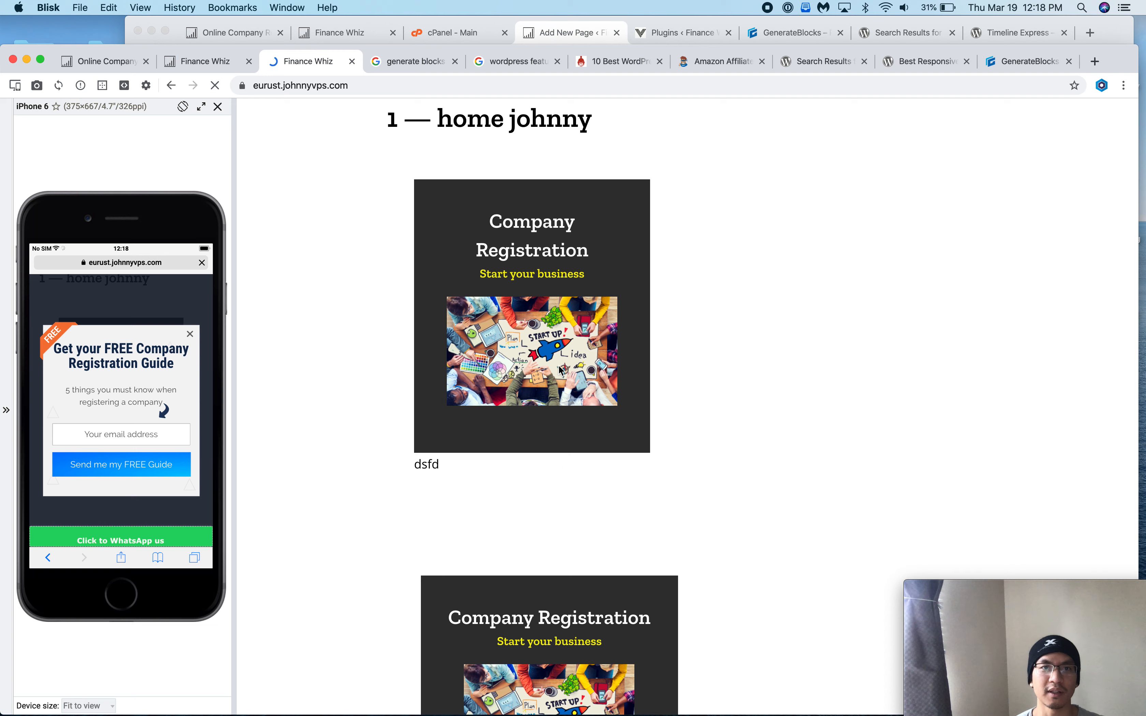
- Switch back to the Chrome editor and set the first grid item's container width to 33.33%
click(588, 41)
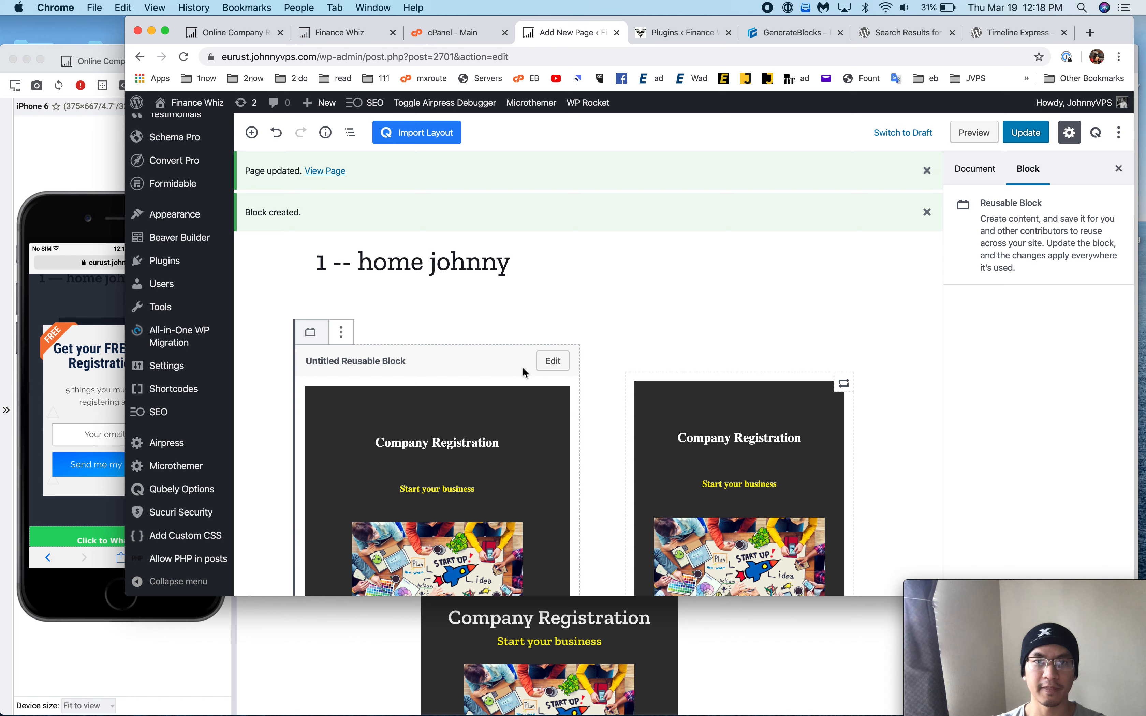
click(342, 332)
click(538, 381)
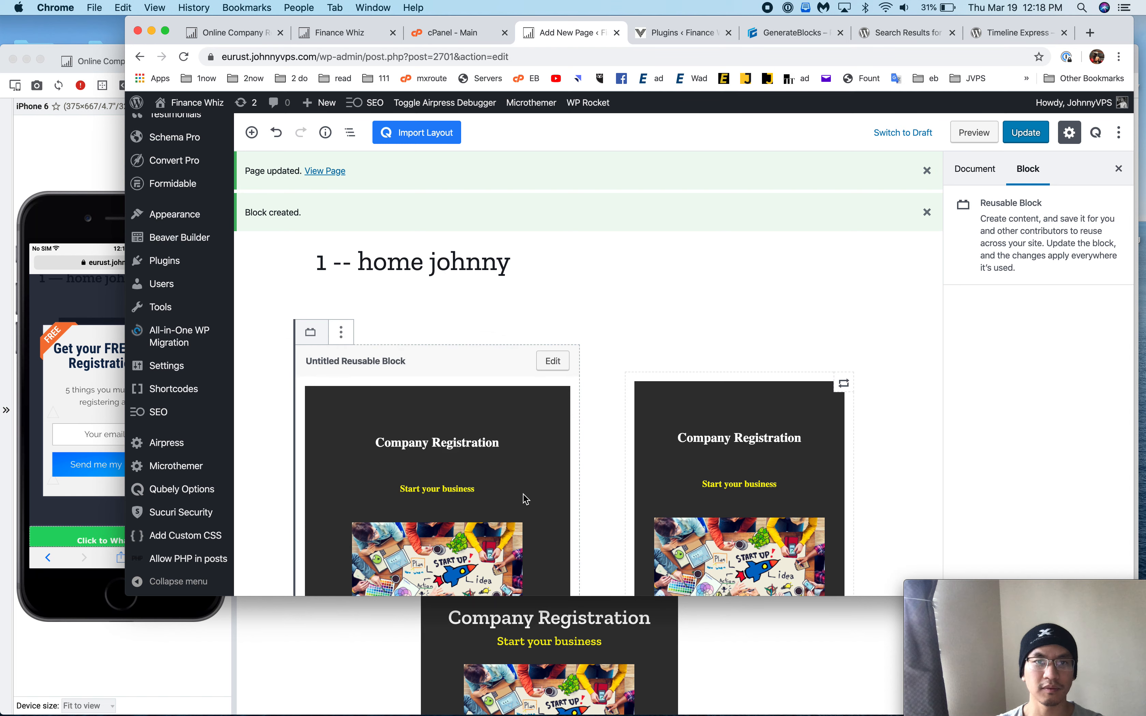
scroll(529, 494, down, 3)
click(988, 179)
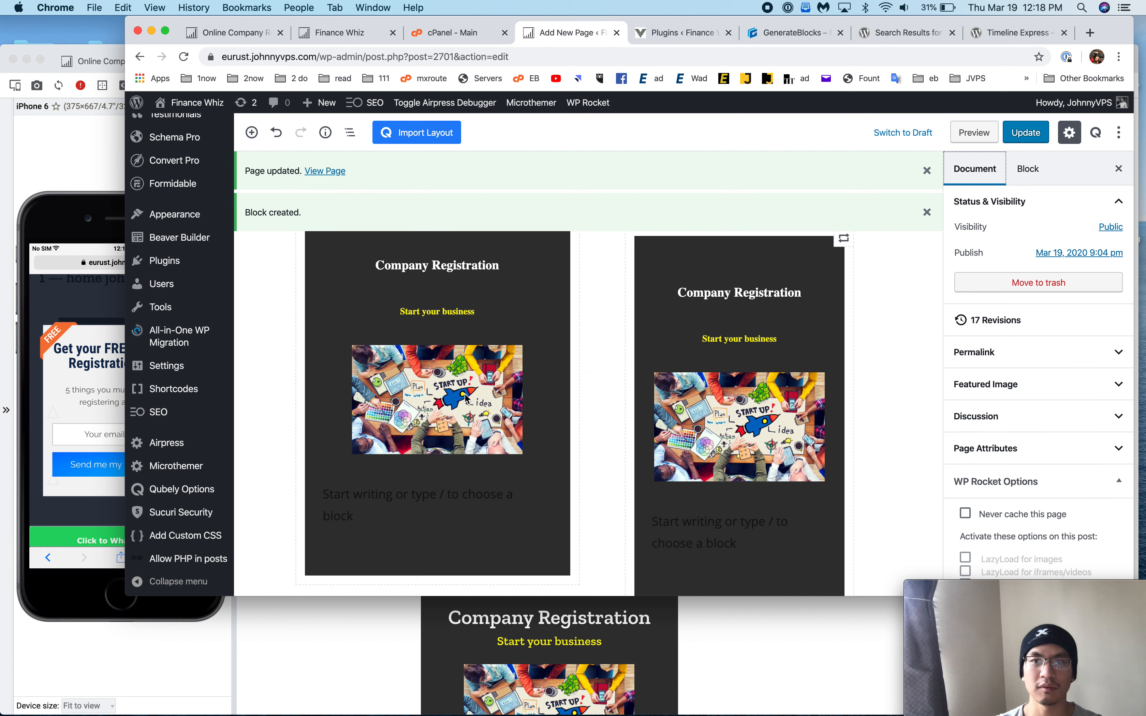
click(444, 411)
click(286, 283)
scroll(286, 283, down, 3)
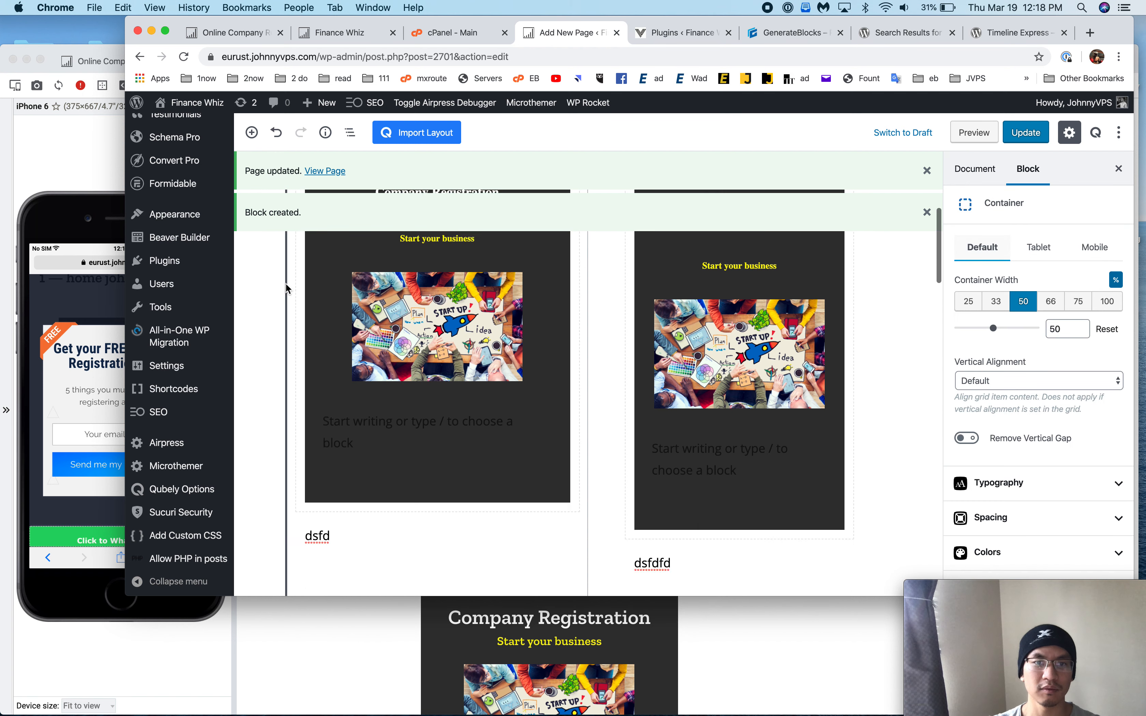
scroll(325, 390, up, 5)
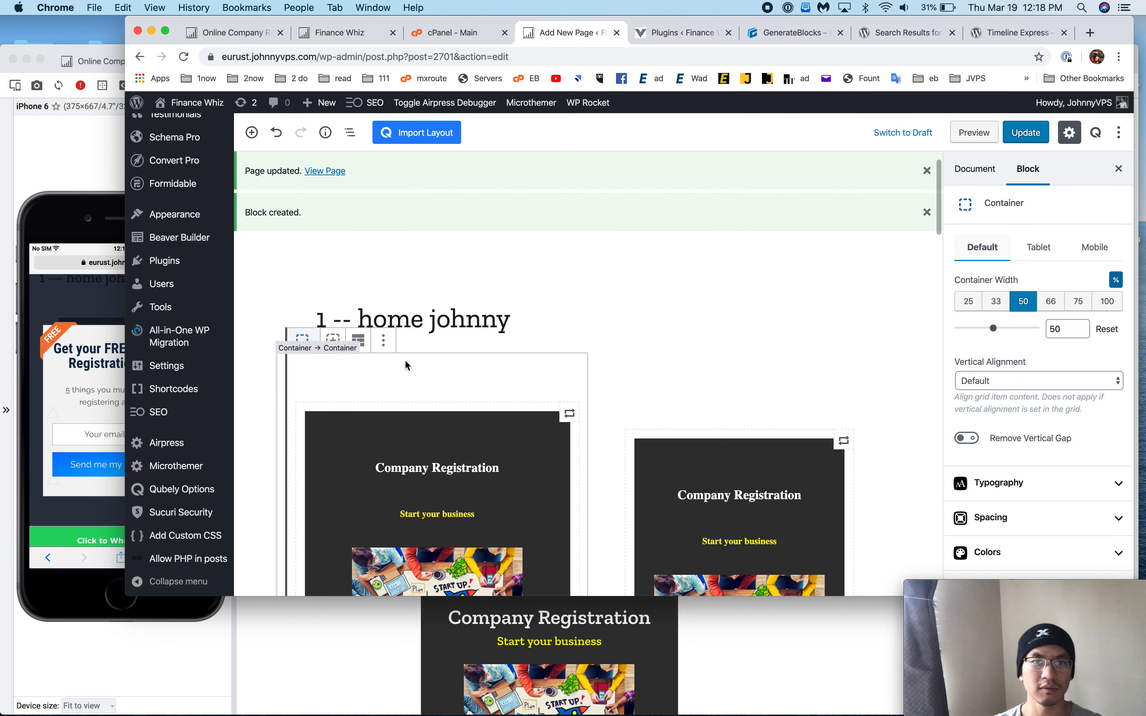
click(385, 340)
click(384, 341)
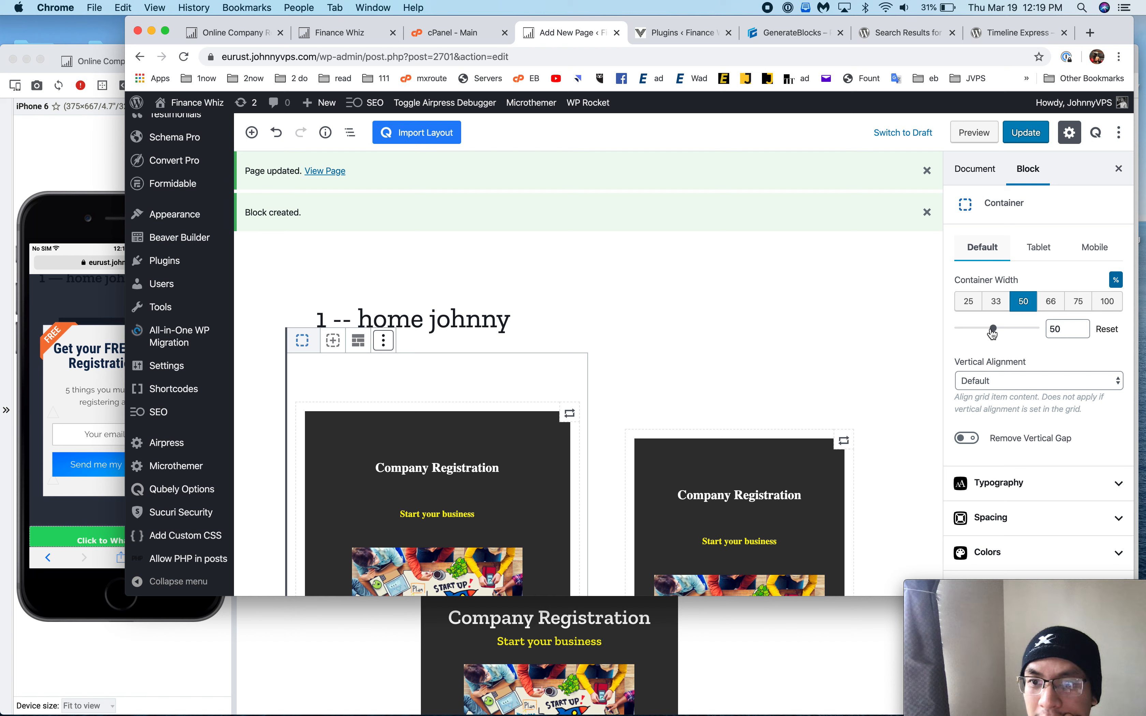
click(997, 304)
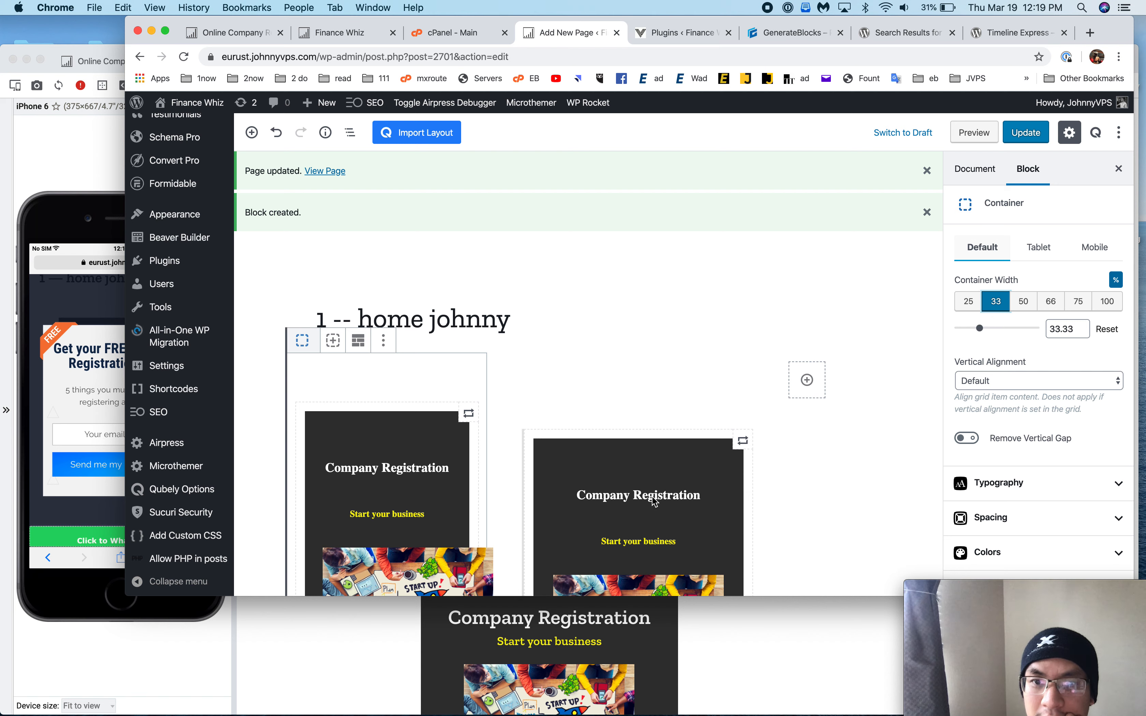
- Examine the container settings and nesting around the Company Registration cards in both grid items
click(661, 466)
click(668, 405)
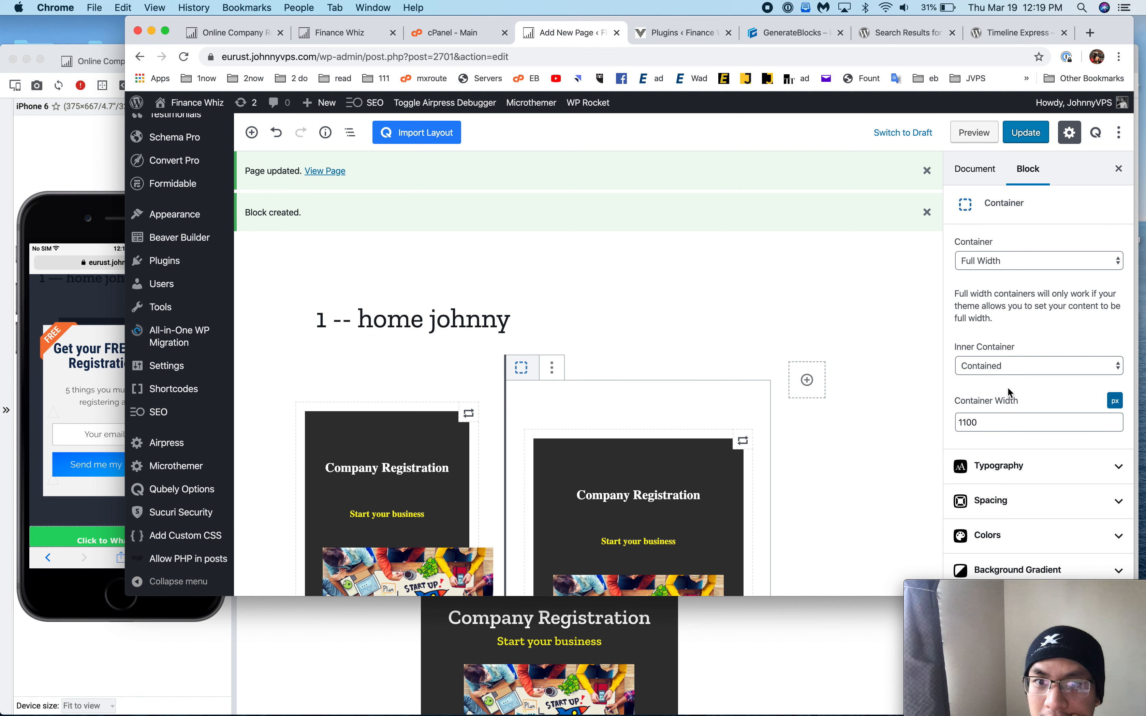
click(582, 371)
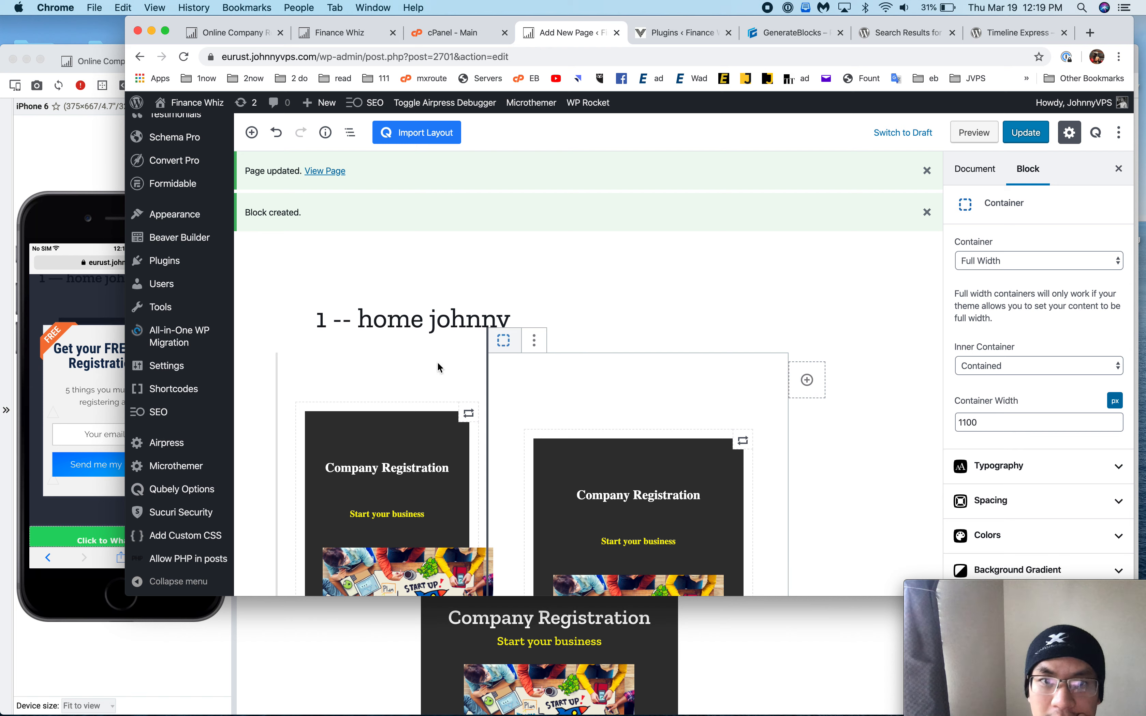
click(428, 371)
click(324, 341)
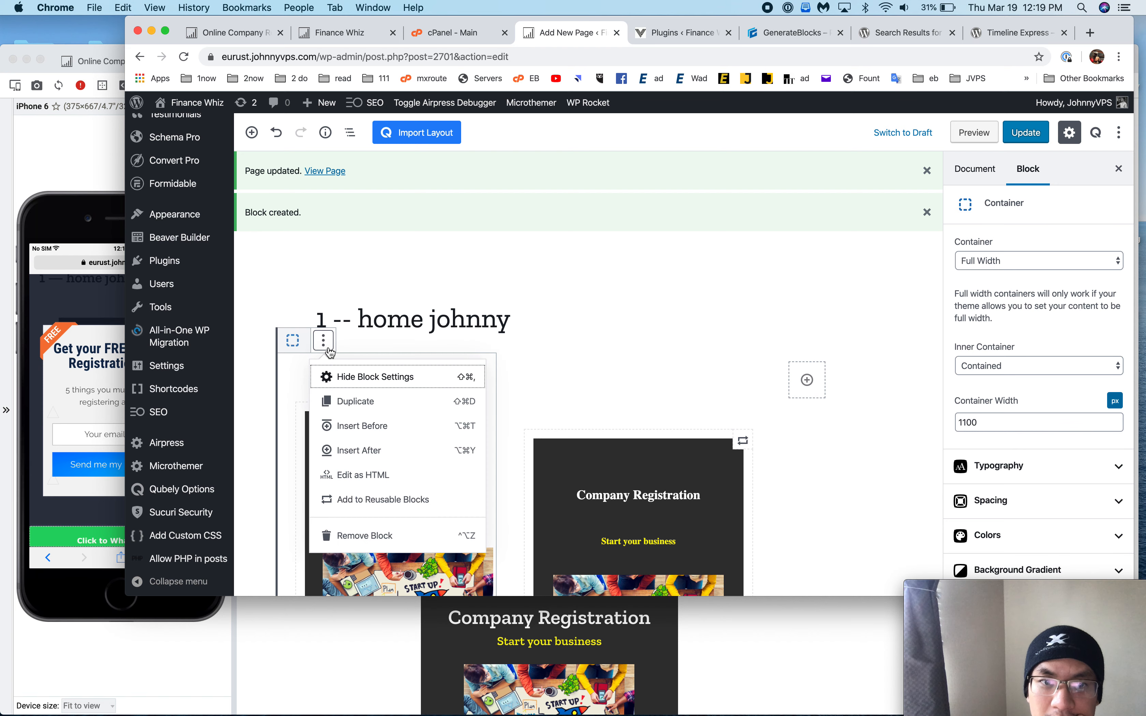
click(600, 406)
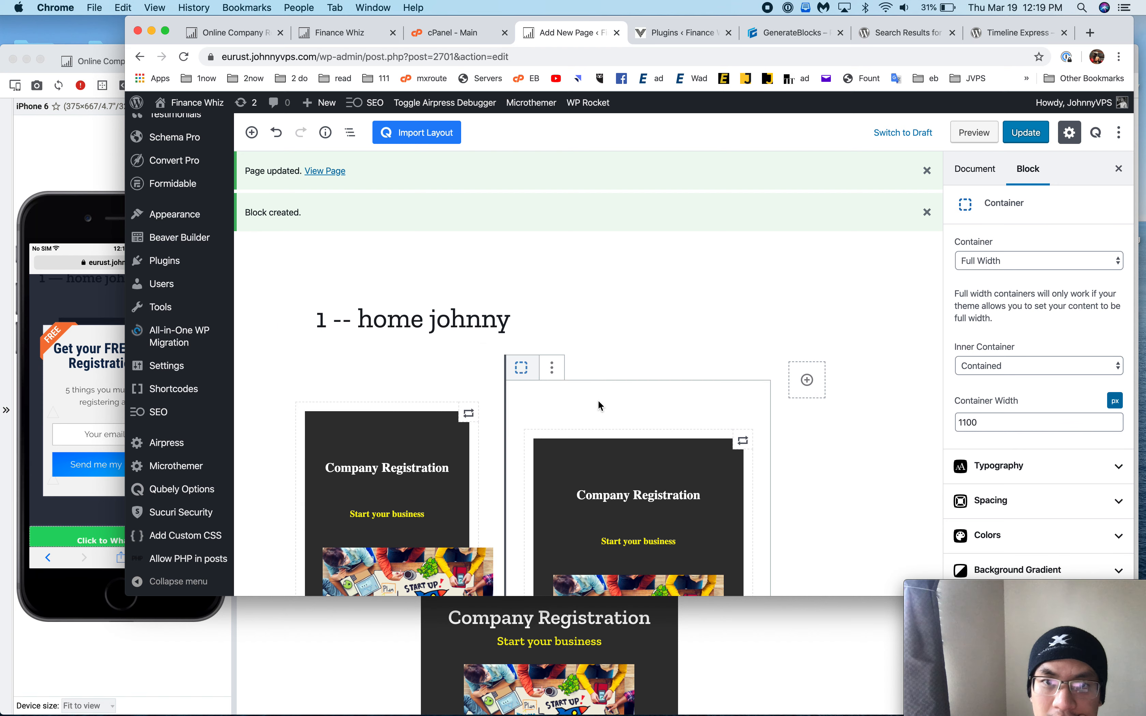
click(685, 350)
click(660, 373)
- Remove the inner container holding the Company Registration card from each of the two grid items
click(440, 391)
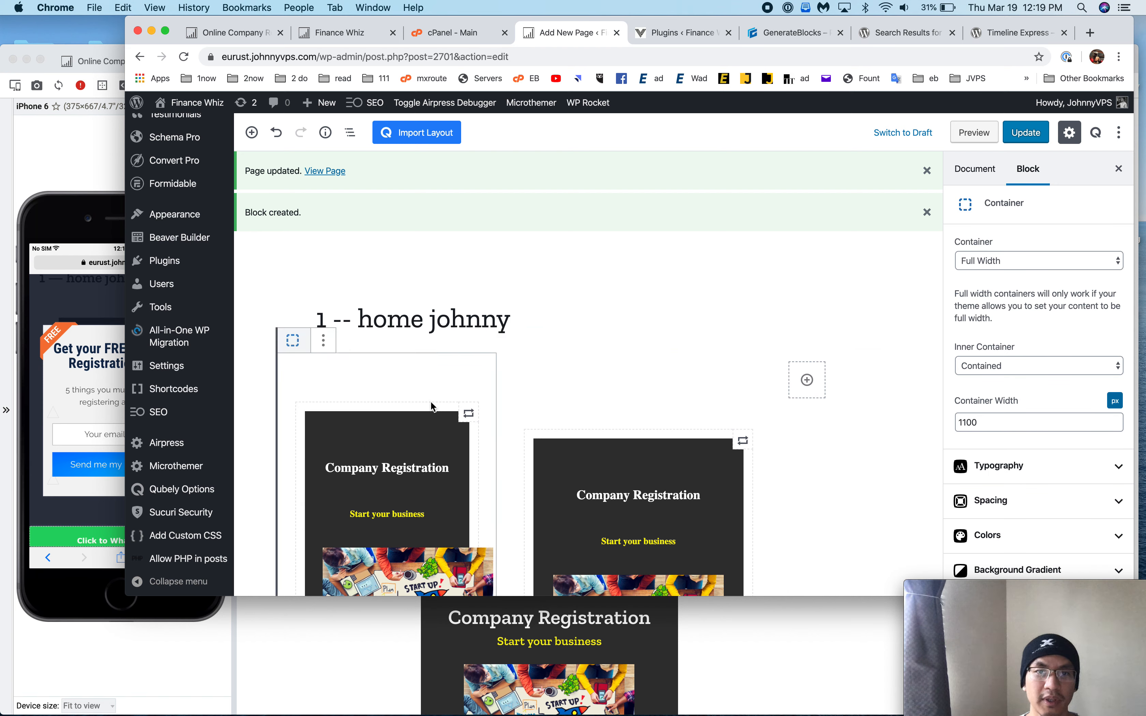
click(333, 342)
click(393, 535)
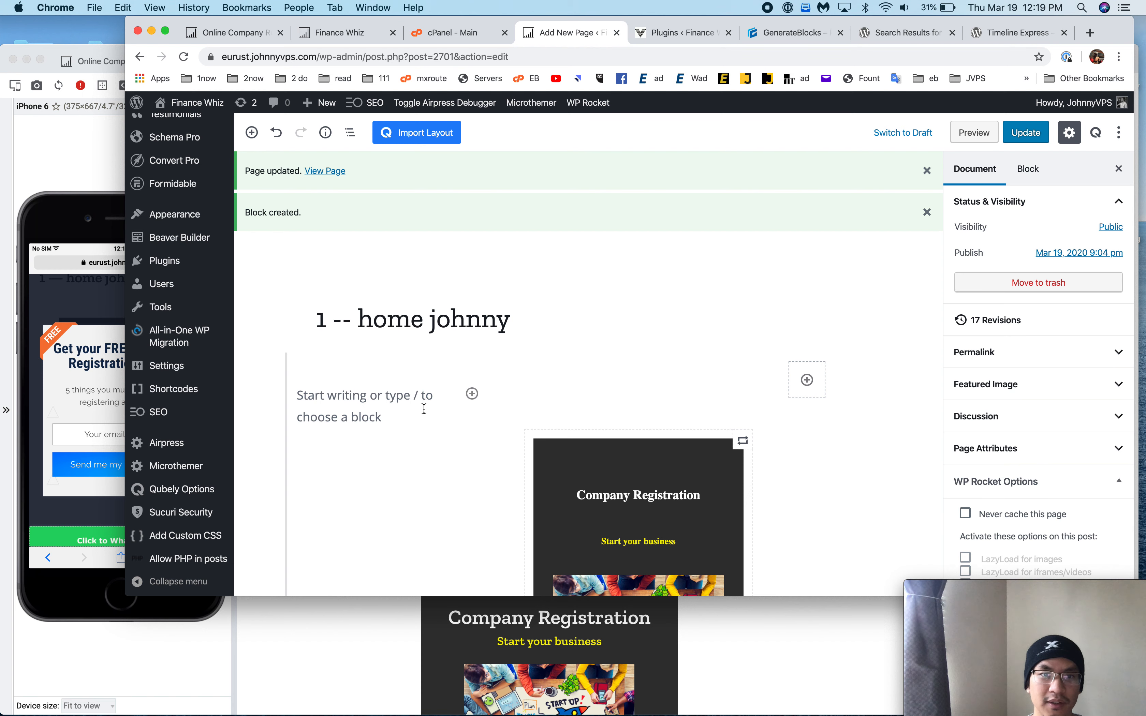
click(571, 405)
click(549, 367)
click(594, 561)
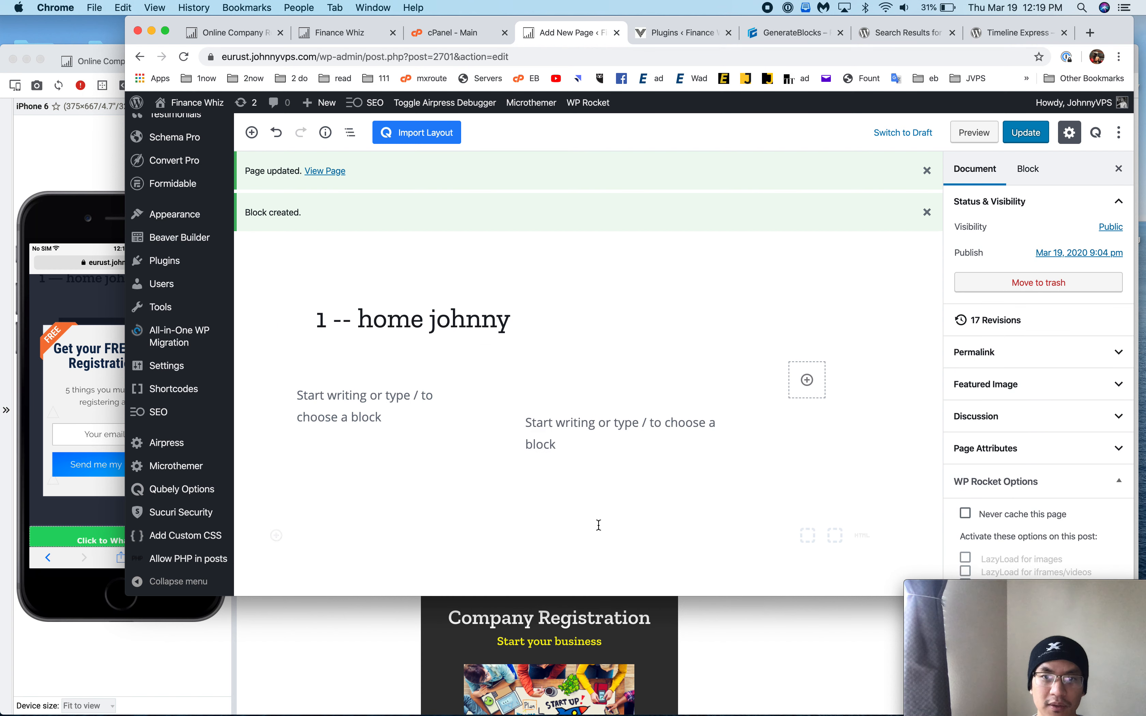
- Remove the two emptied grid containers below the page title
click(440, 388)
click(343, 350)
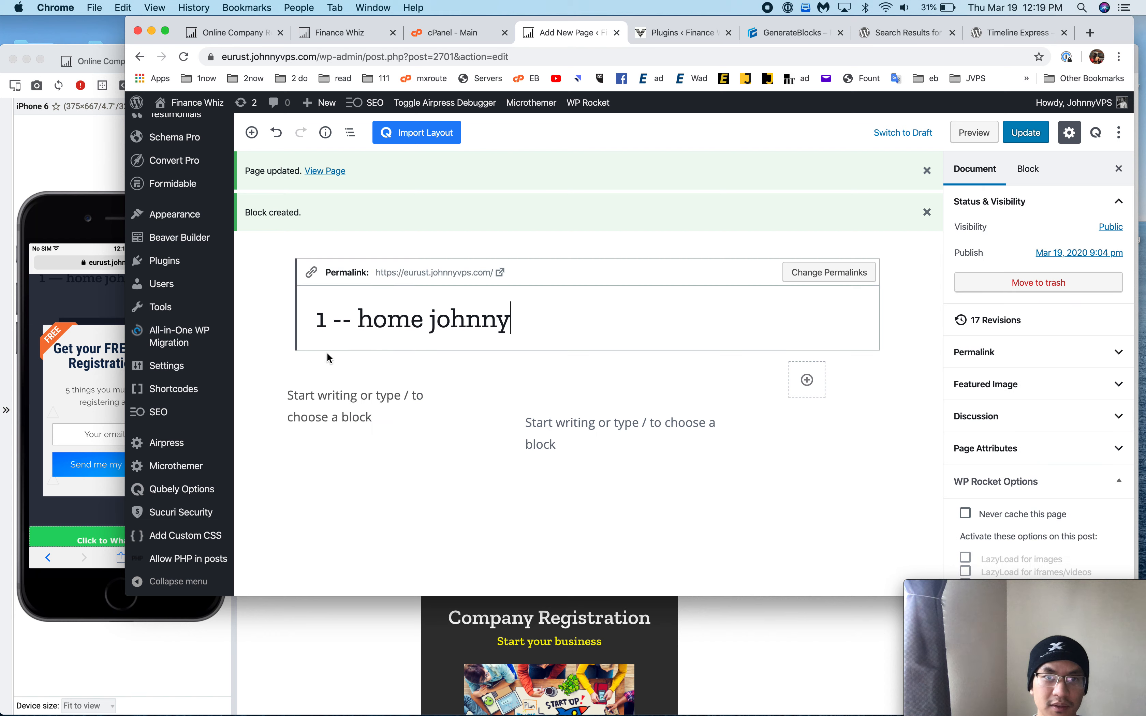
click(318, 354)
click(308, 357)
click(298, 393)
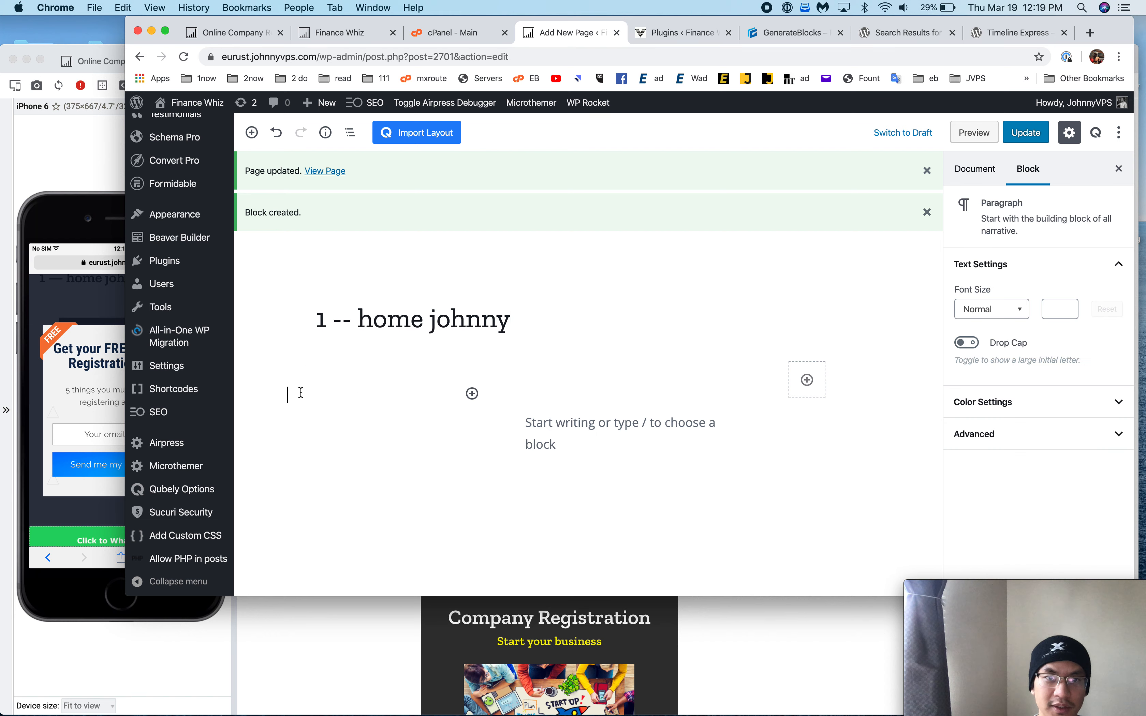
click(294, 375)
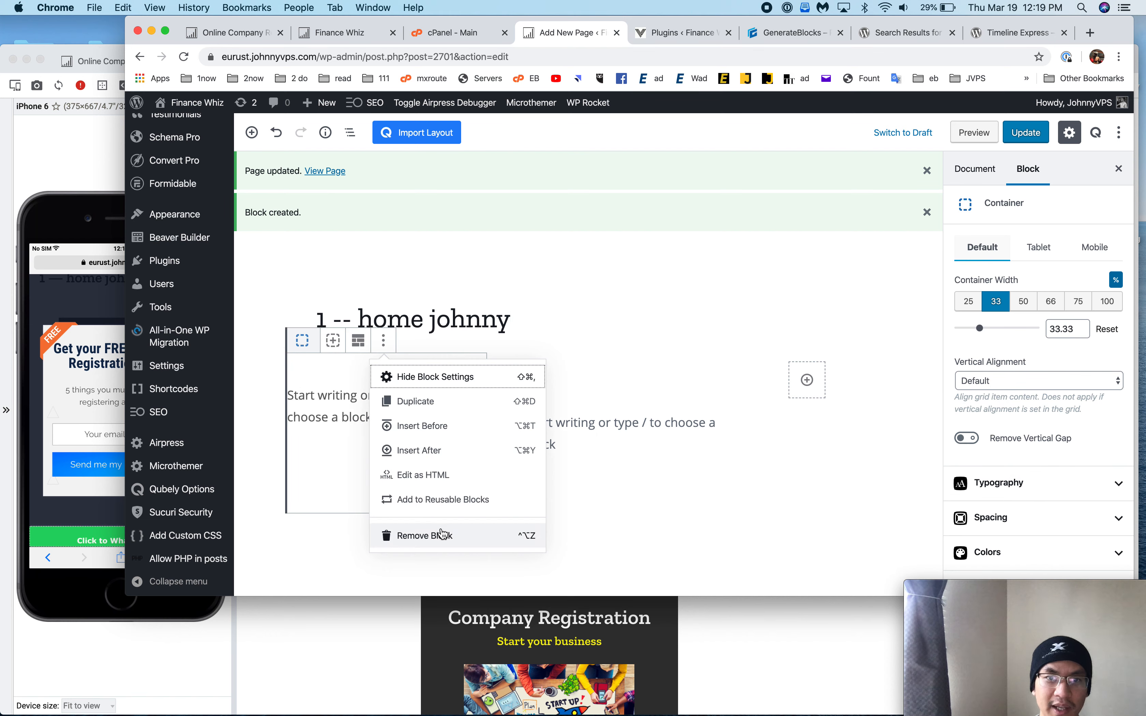
click(440, 535)
click(523, 432)
click(317, 370)
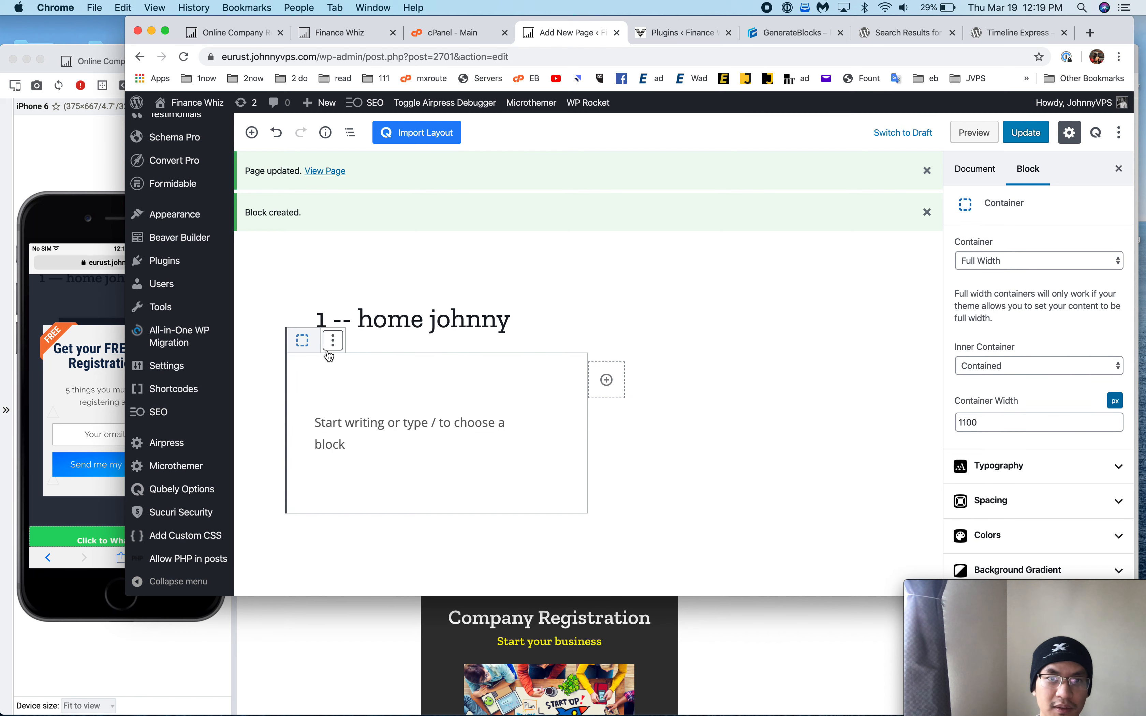
click(329, 356)
click(360, 535)
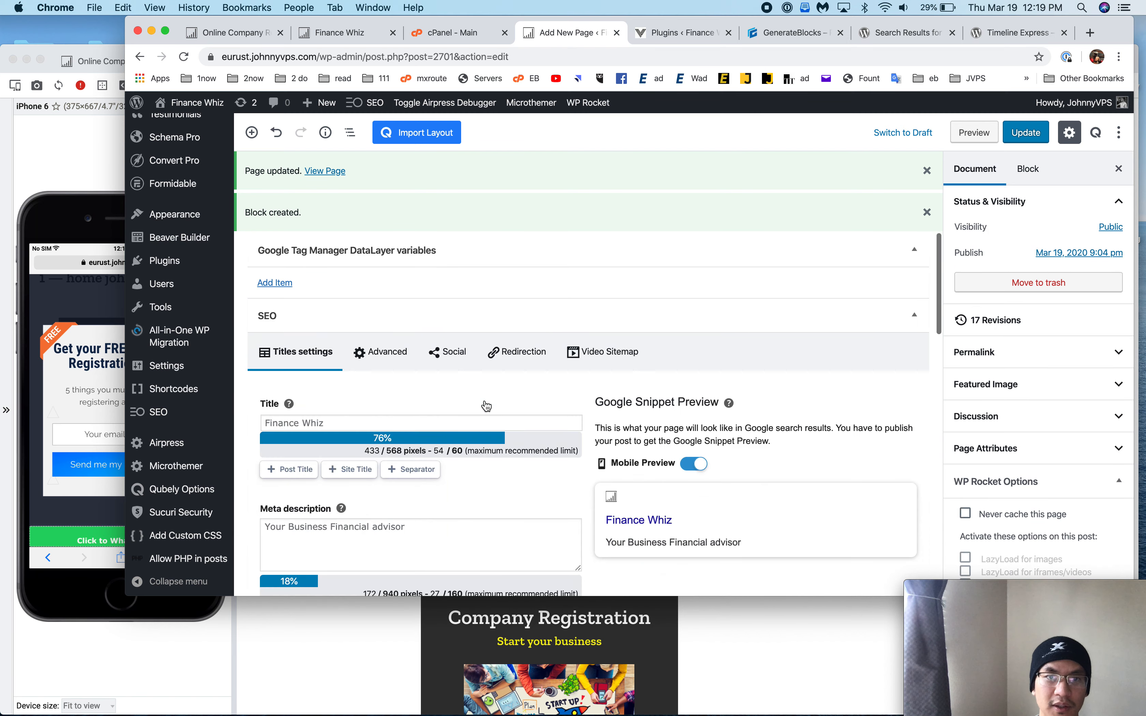
- Insert a Grid with the two equal columns layout and enter "sdfdsfd" as paragraph text in each column
click(303, 401)
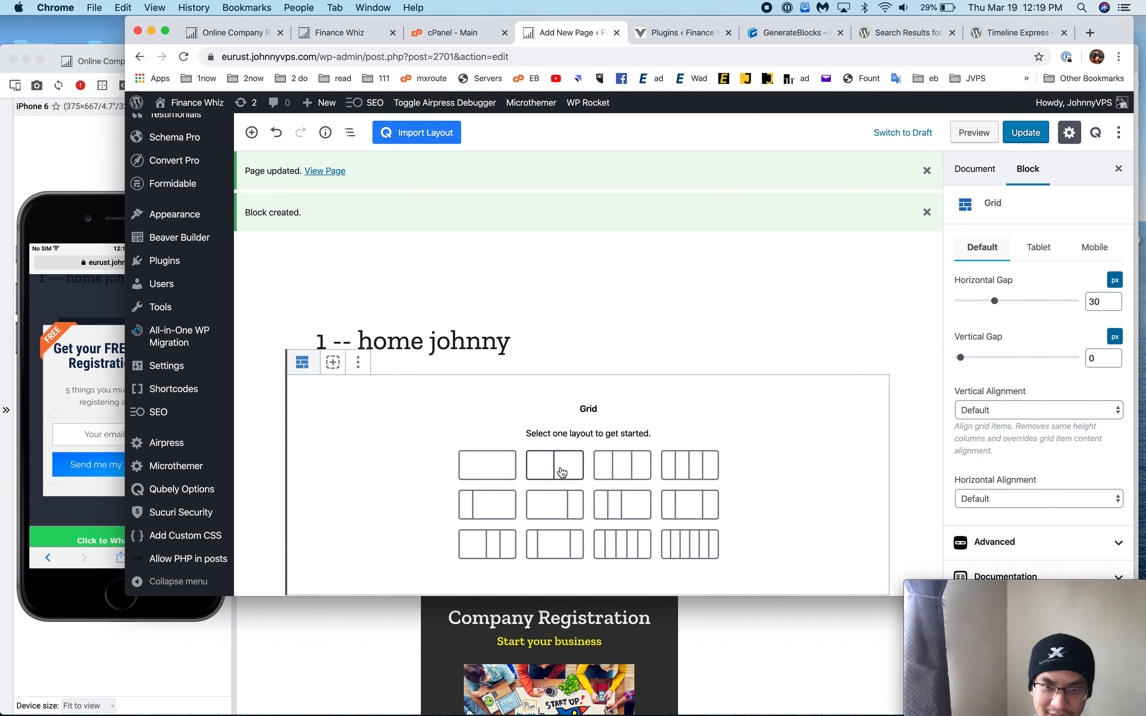
click(562, 473)
click(460, 433)
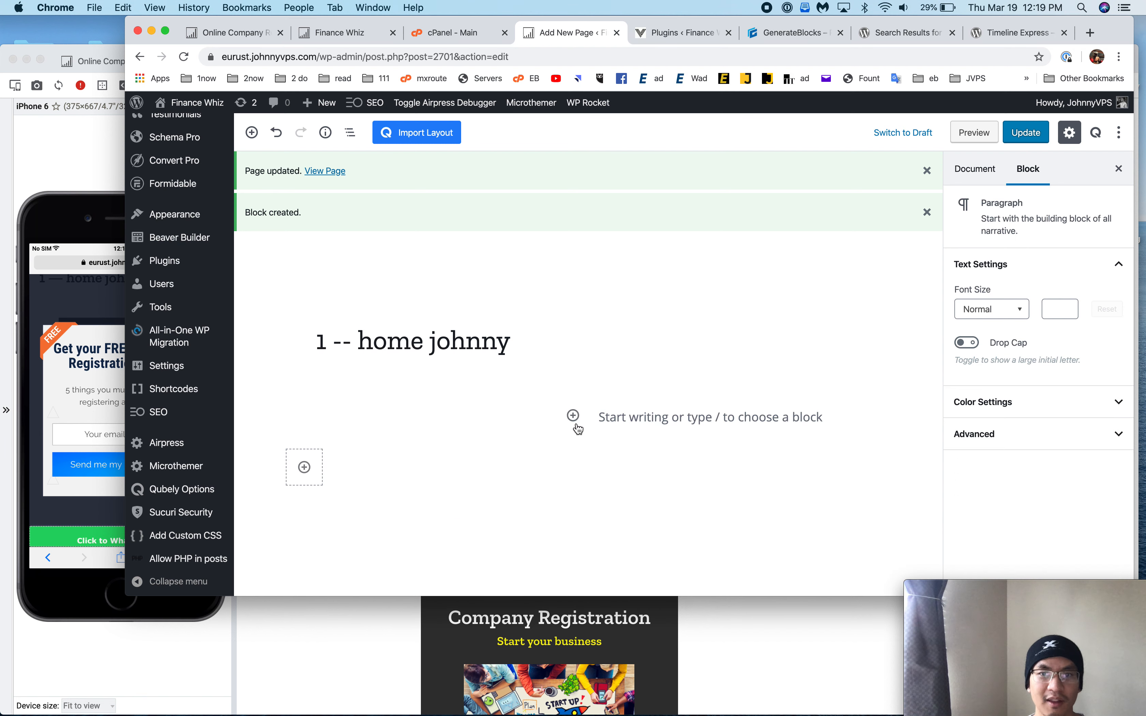
text(sdfdsfd)
click(657, 423)
text(sdfdsfd)
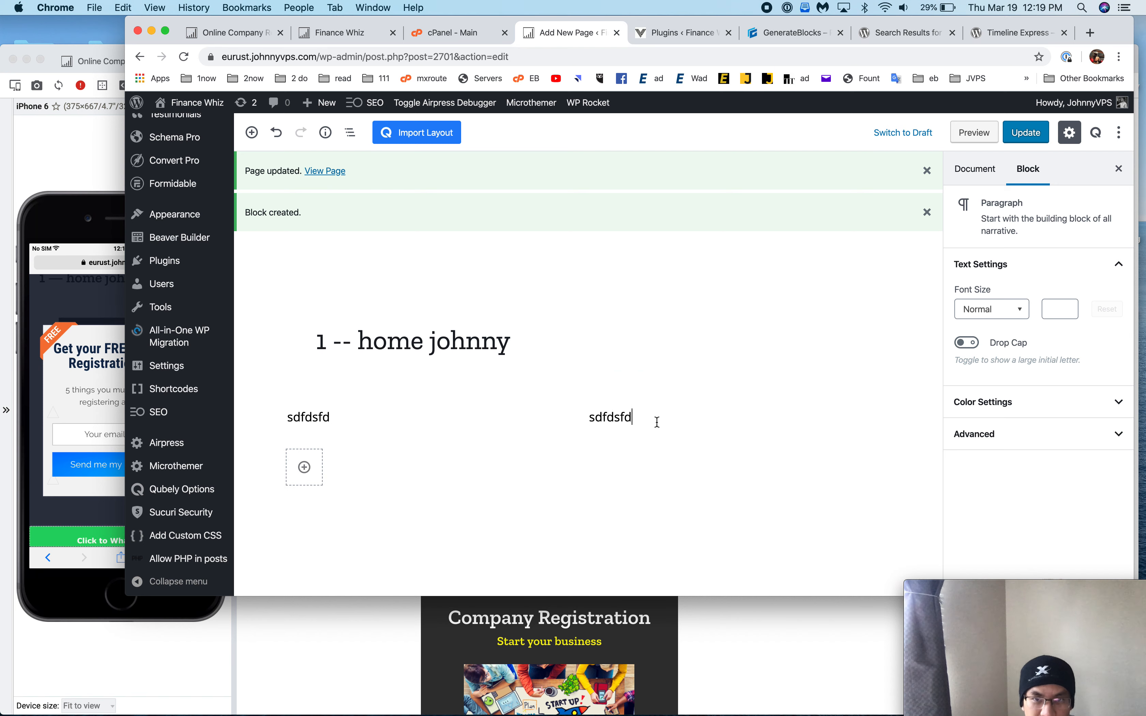
- Add an empty paragraph above "sdfdsfd" in the first grid column and place the cursor in it
click(290, 416)
key(Left)
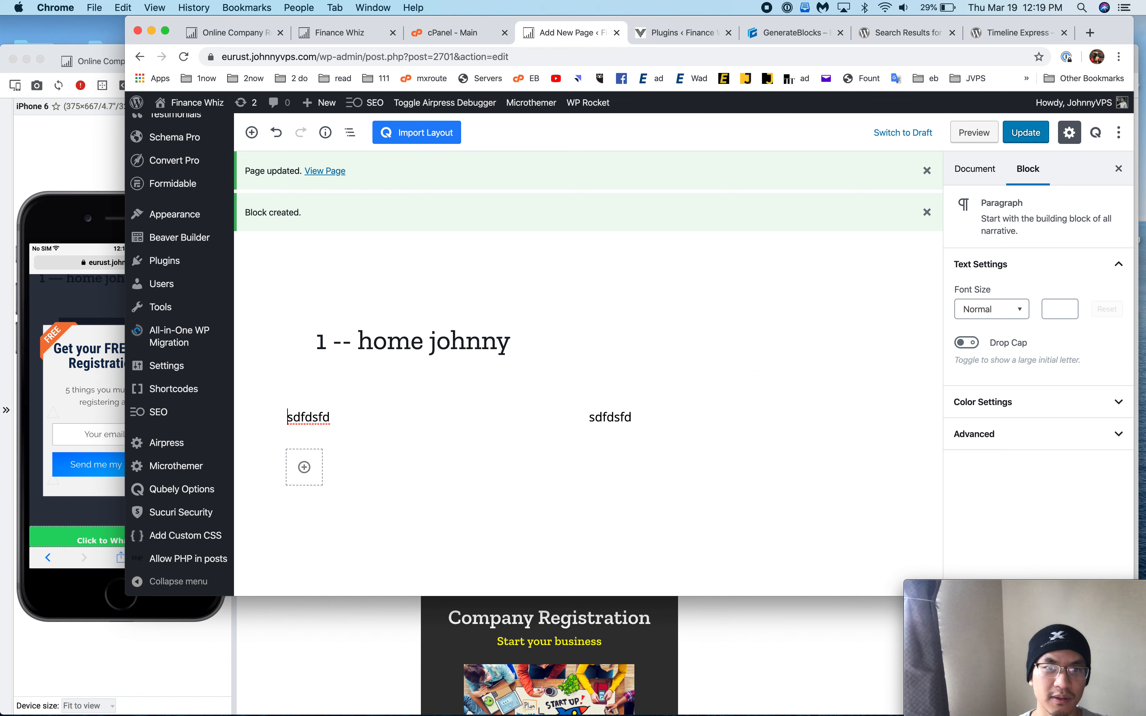
key(Return)
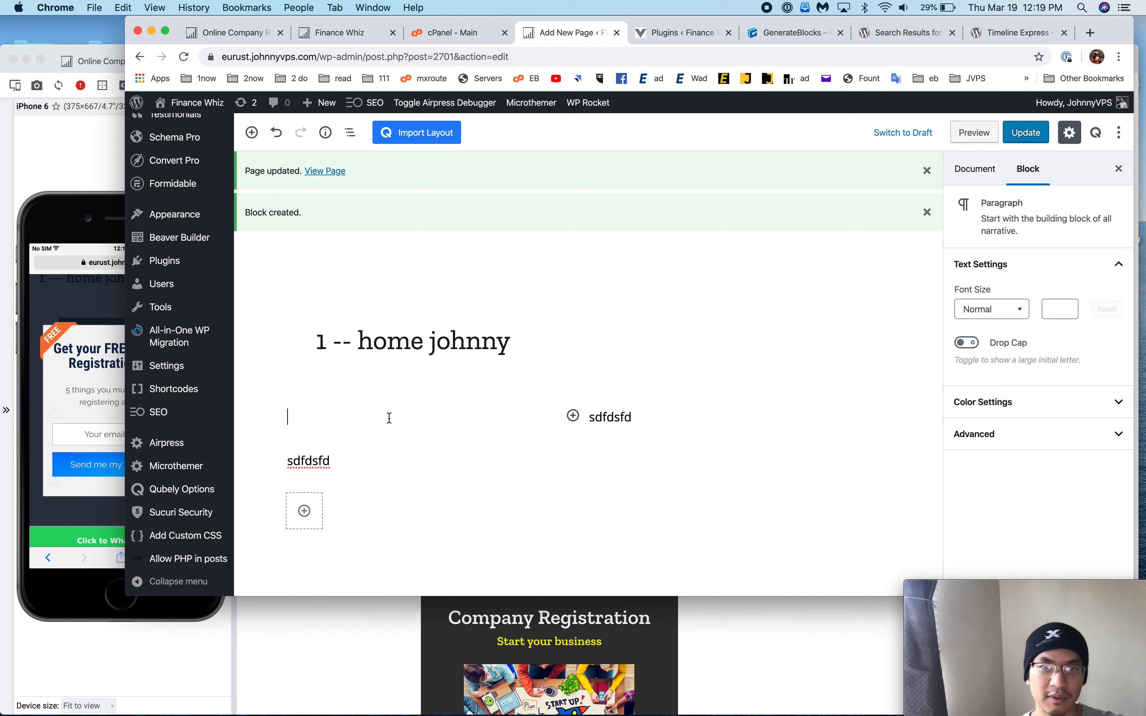
click(335, 430)
click(343, 422)
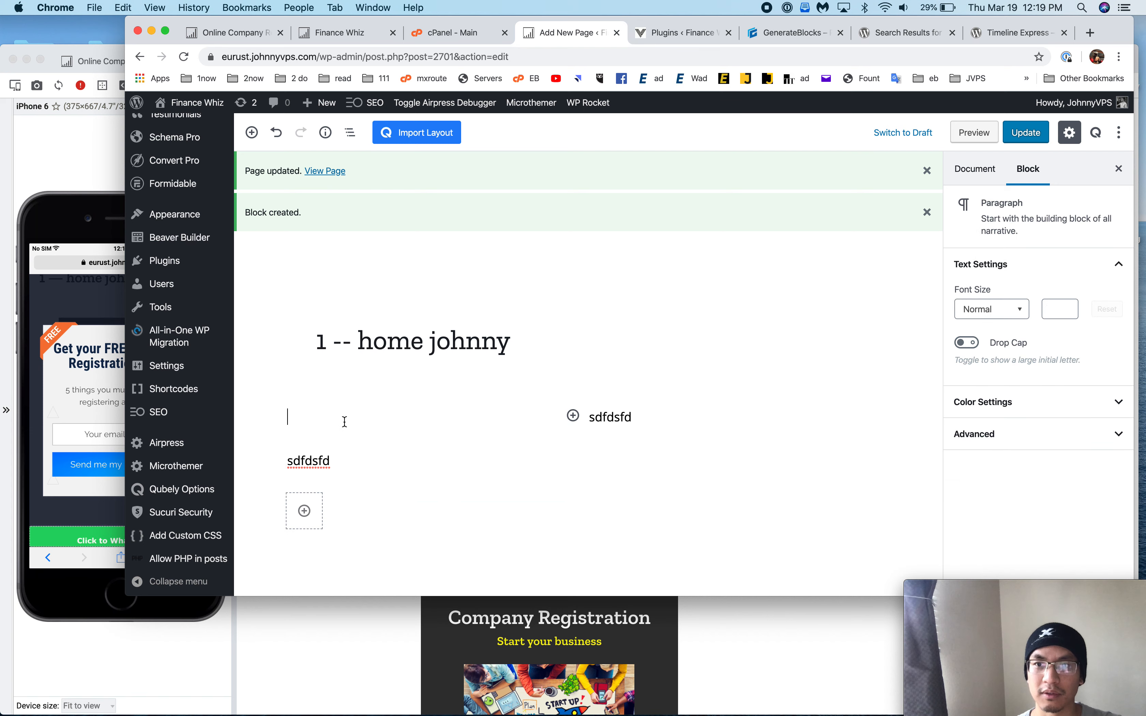
click(369, 441)
click(374, 453)
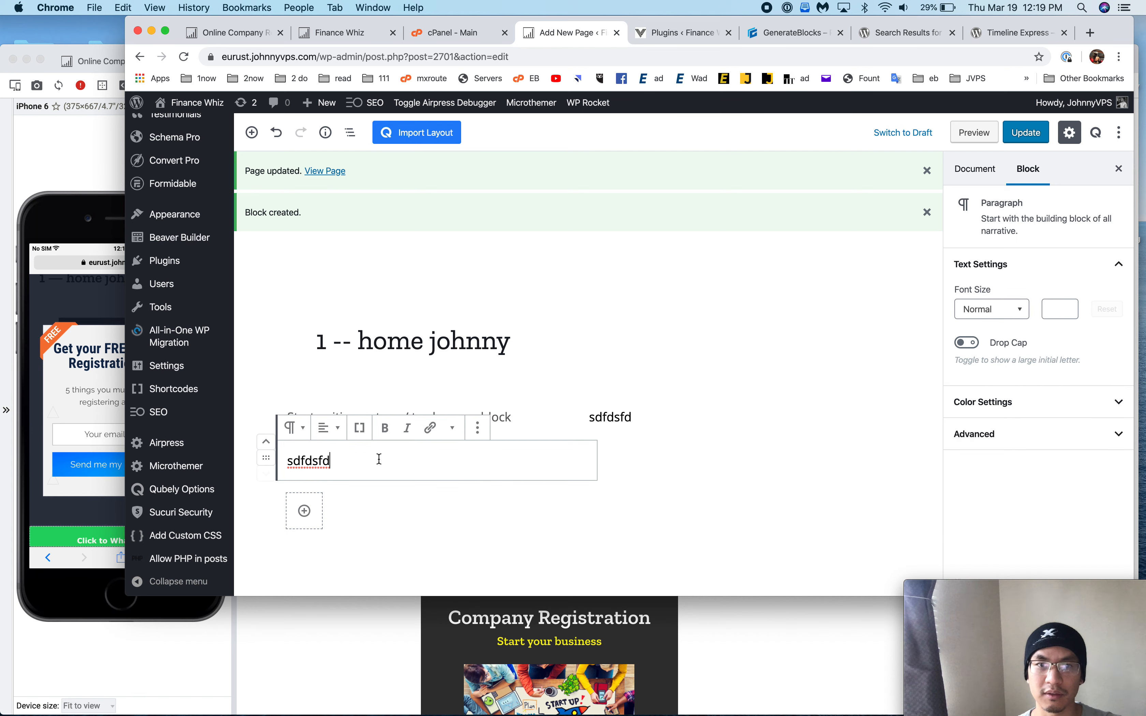
click(393, 446)
click(422, 412)
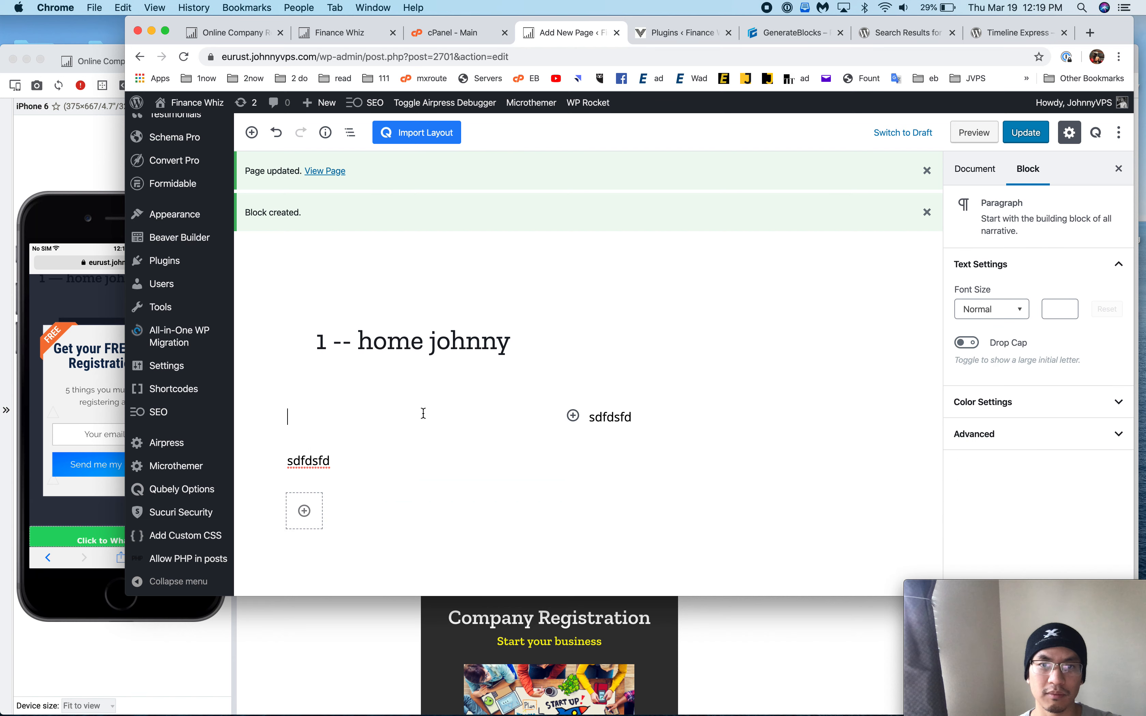
- Set the container width of both grid columns to 33%
click(427, 453)
click(446, 370)
click(420, 382)
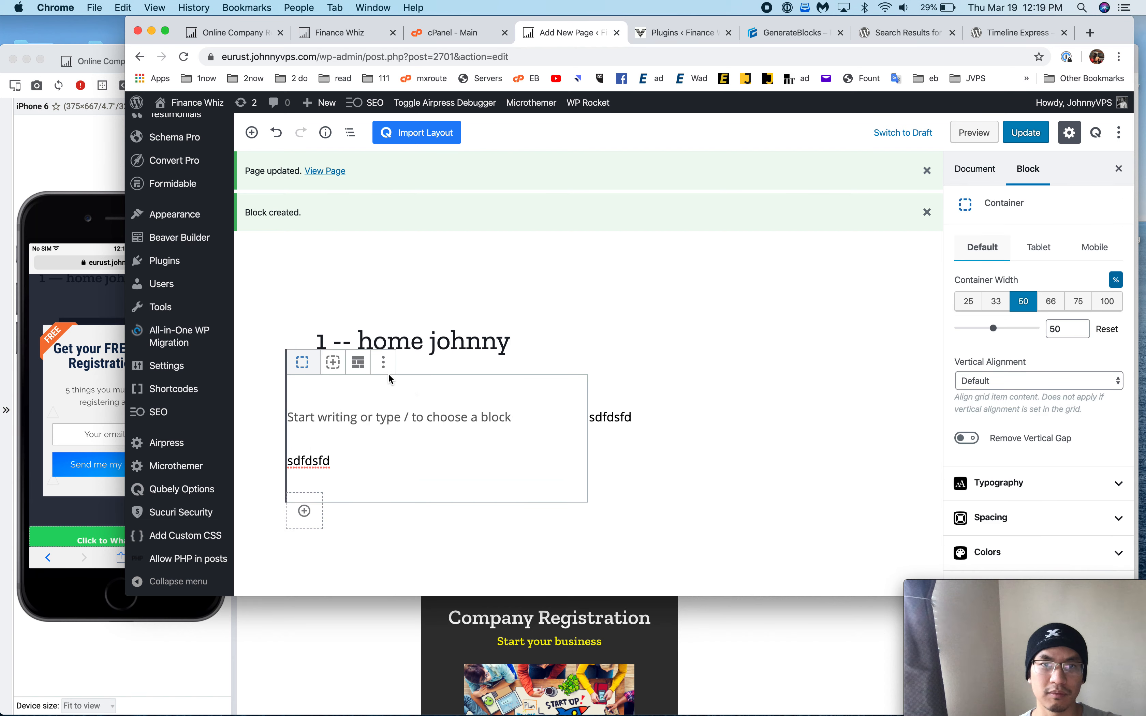
click(997, 304)
click(659, 407)
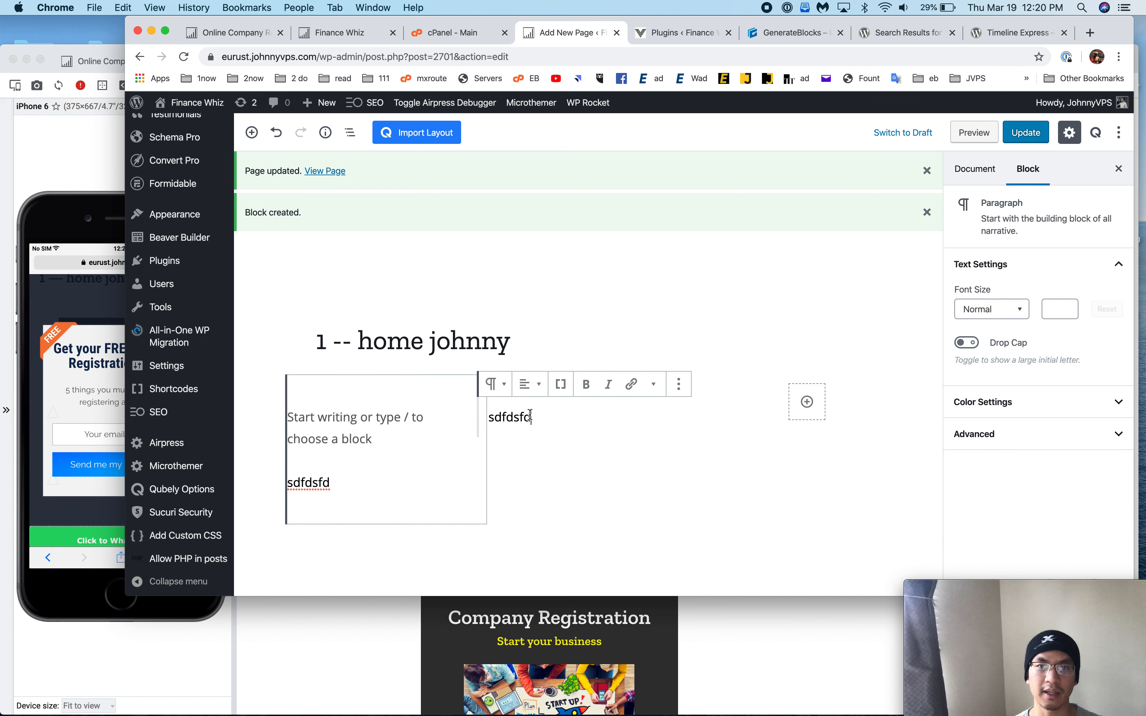
click(714, 387)
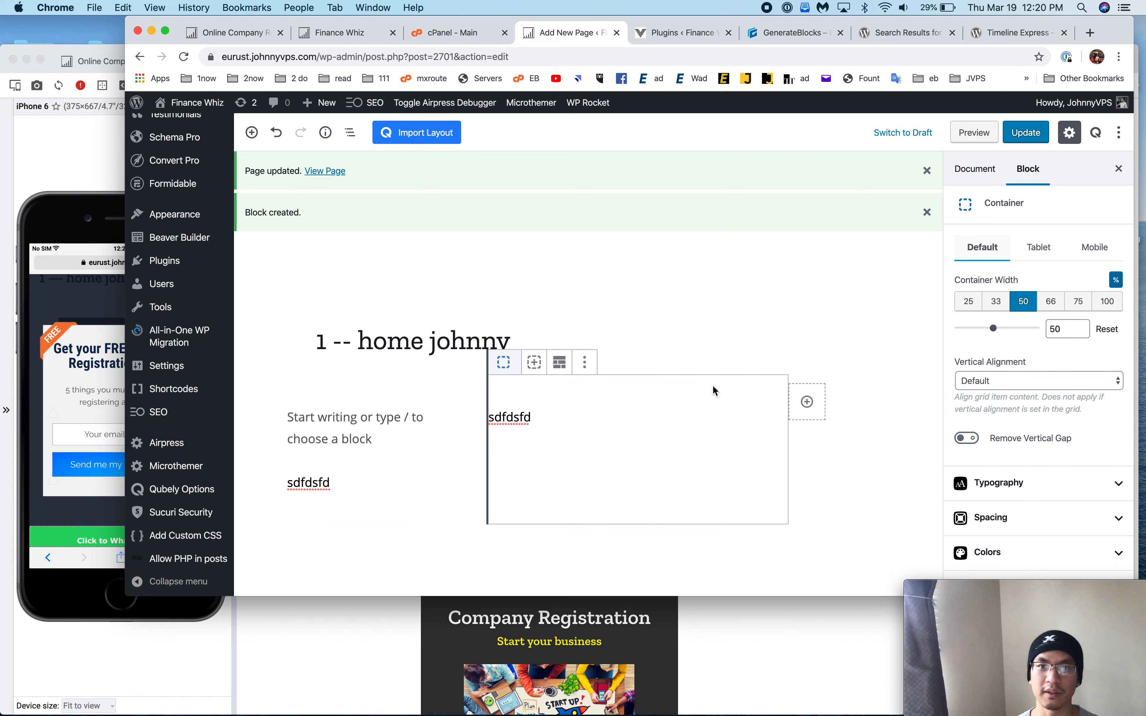
click(997, 303)
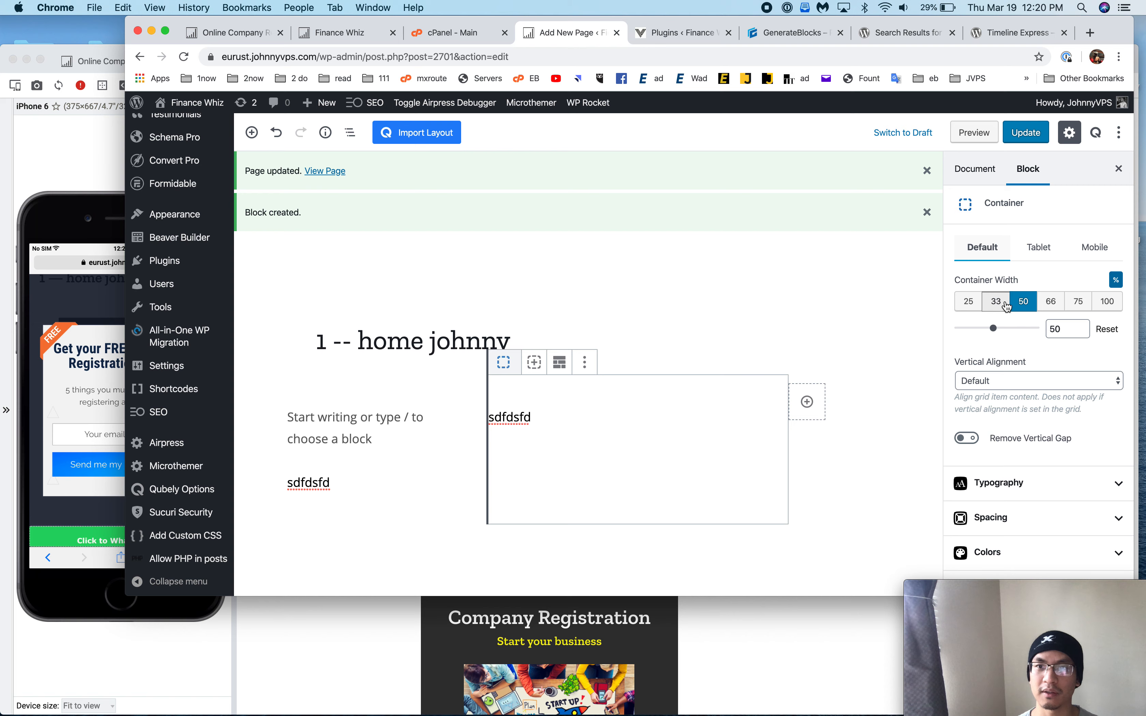
- Update the page, switch to Blisk, and reload the page preview to check the narrower columns
click(1026, 133)
click(49, 153)
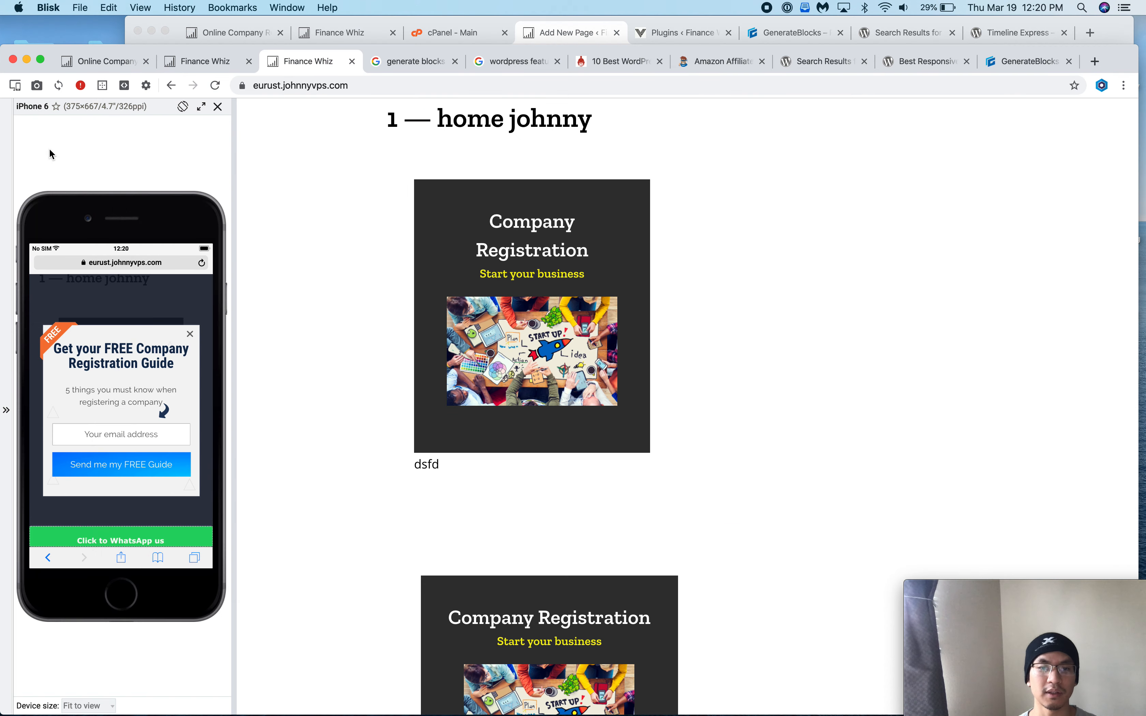
key(super+r)
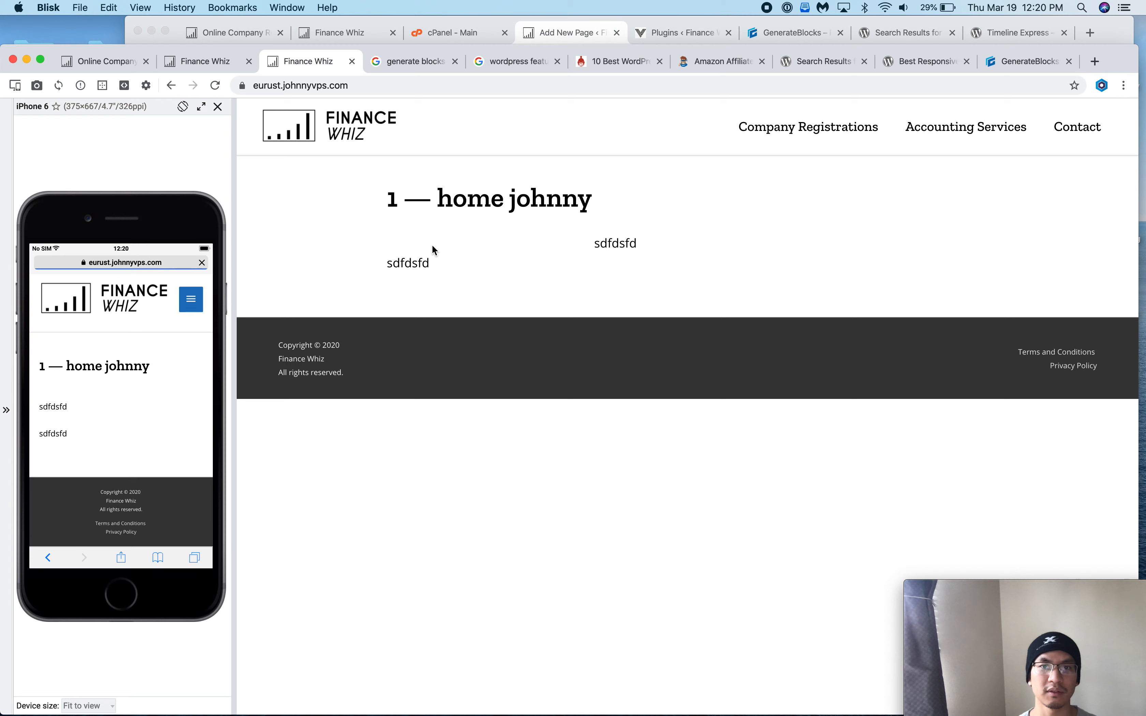
click(569, 36)
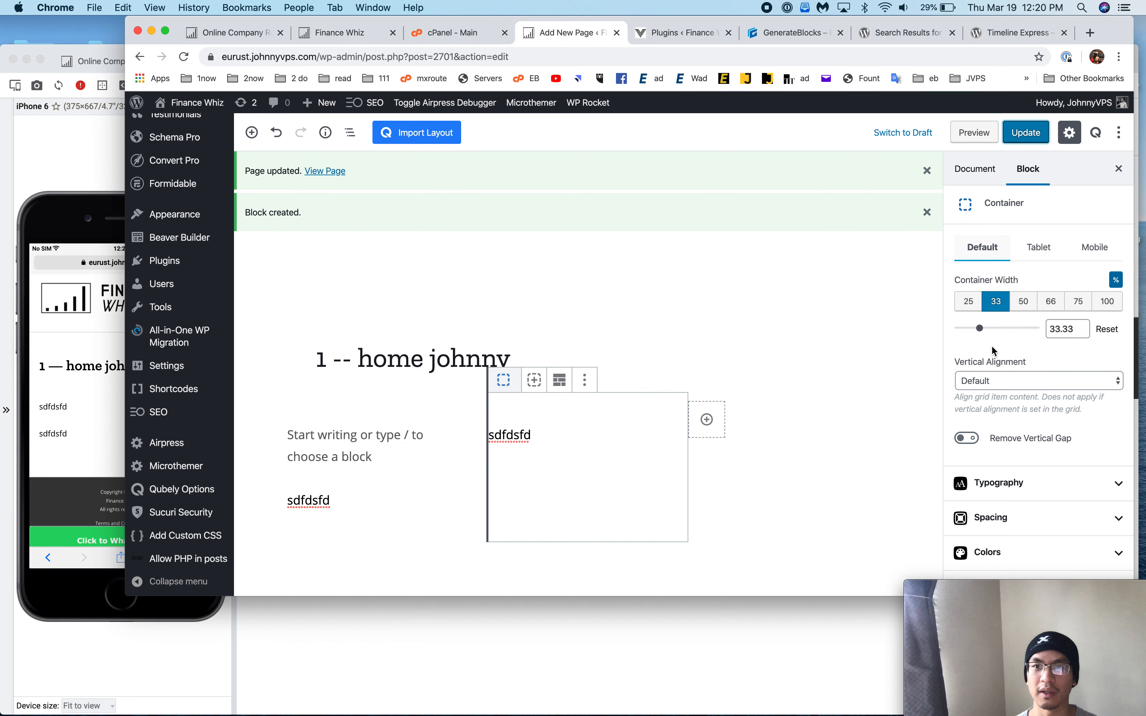
- Look through the second column container's spacing options and set both grid columns' container width back to 50%
scroll(1018, 450, down, 2)
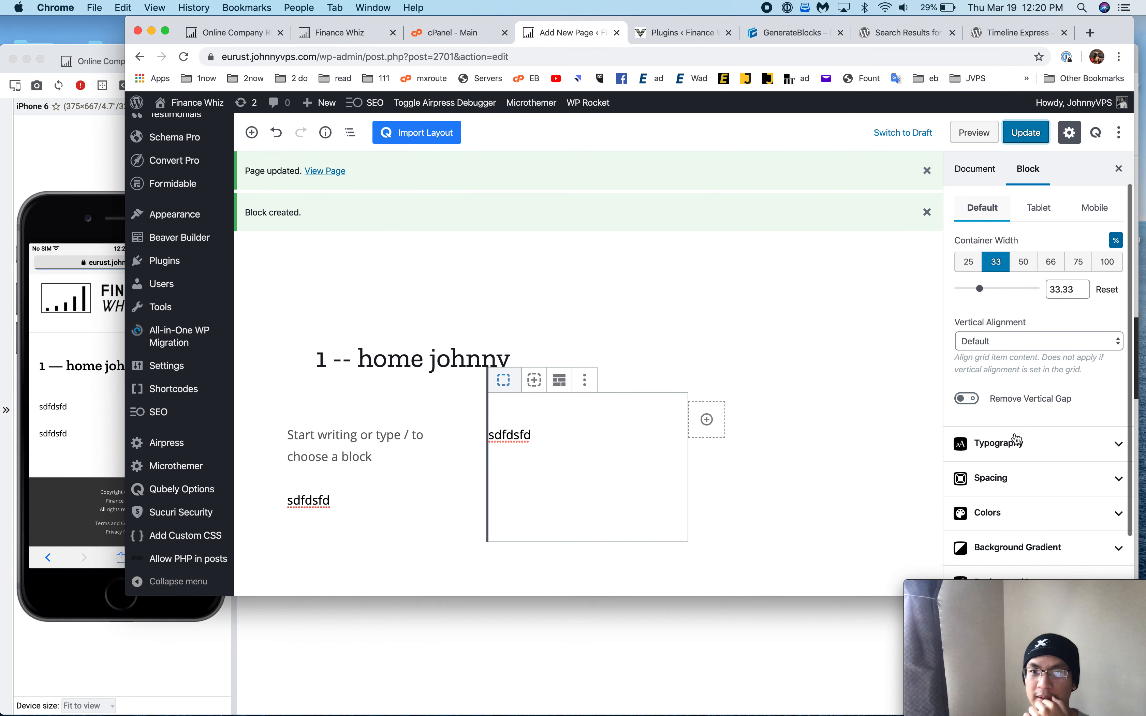
click(1024, 480)
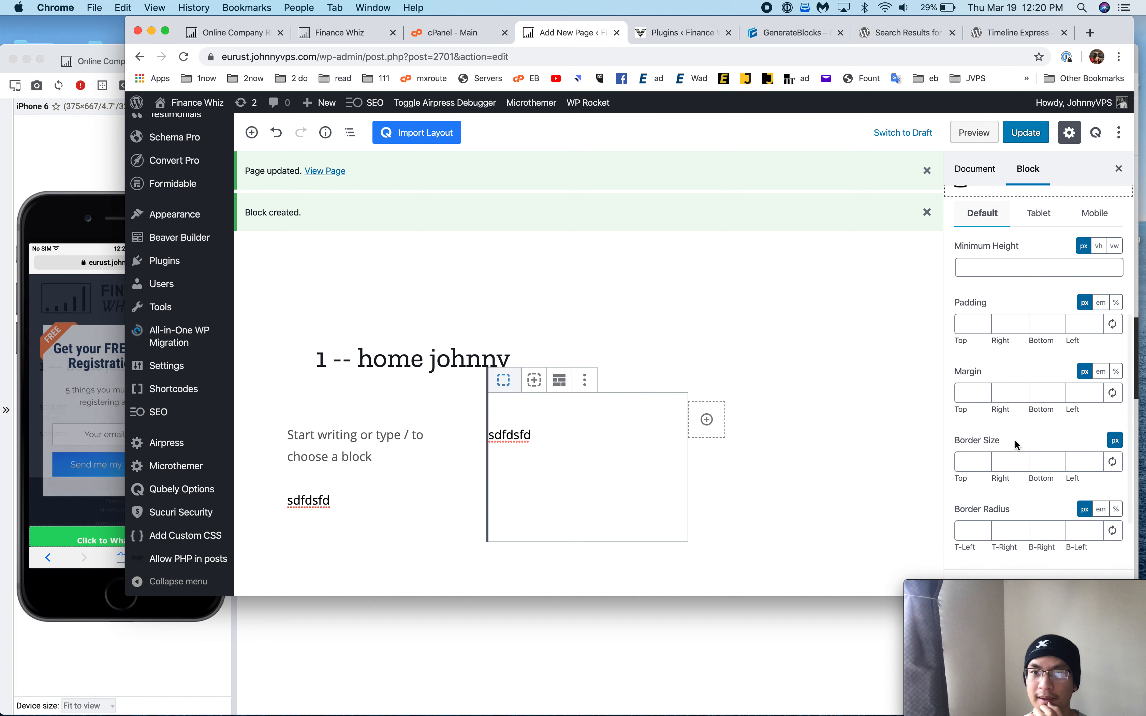
scroll(1016, 446, down, 3)
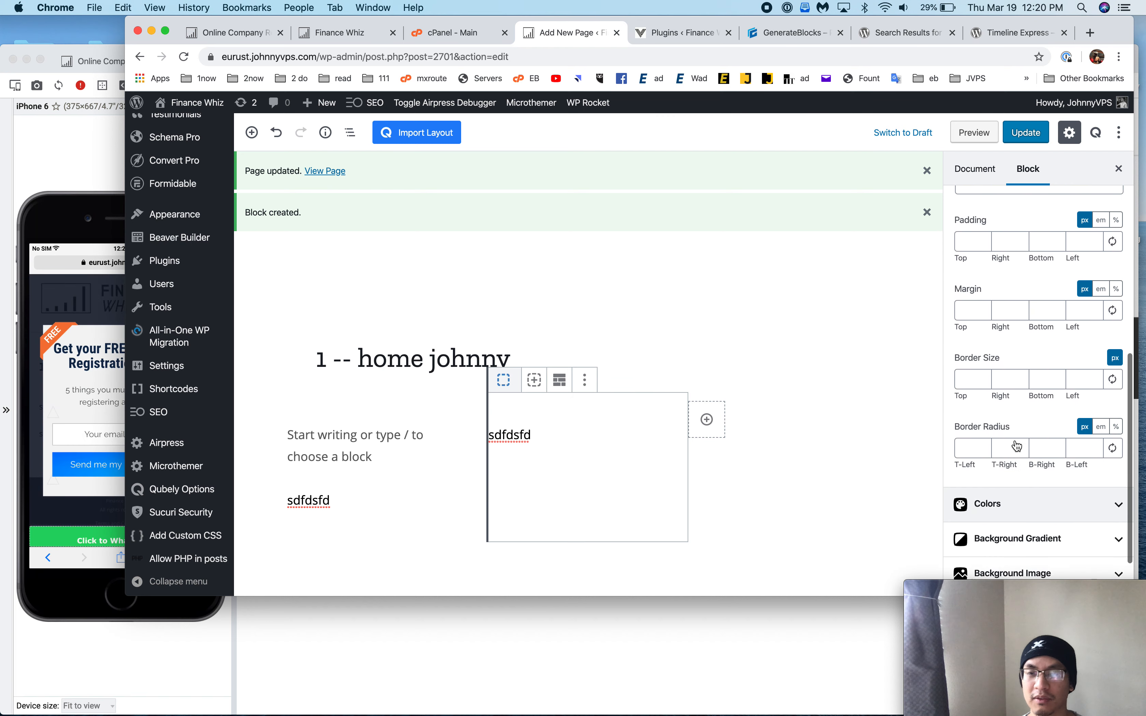
scroll(1016, 446, up, 12)
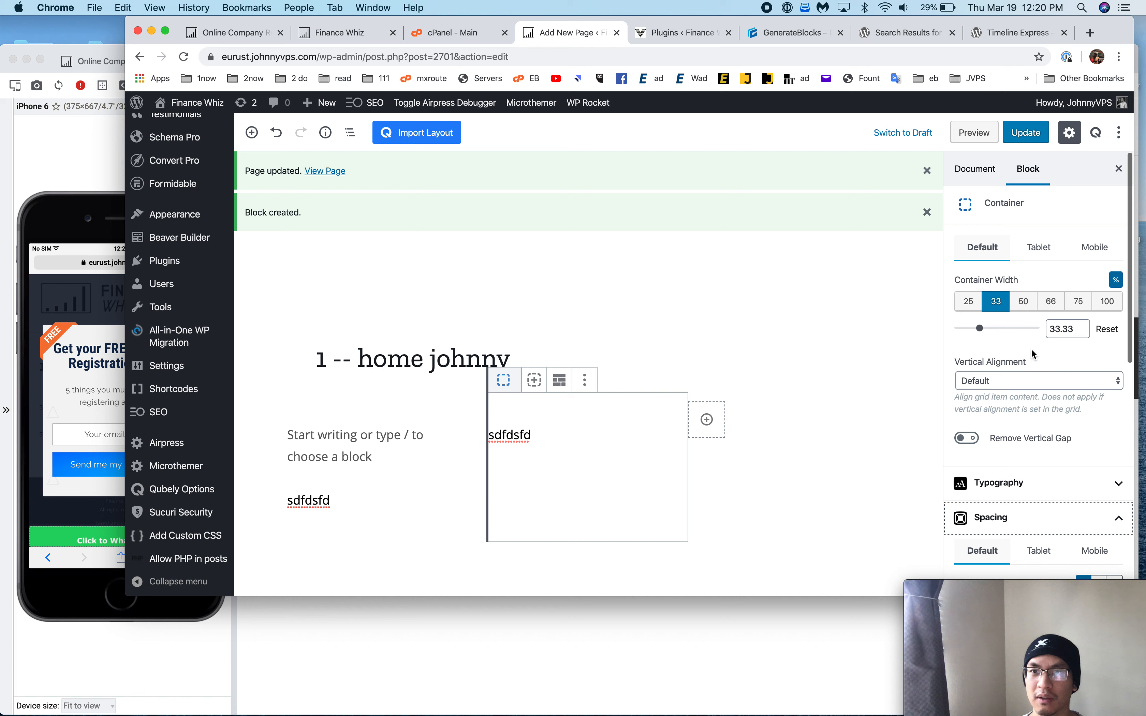
click(1028, 253)
click(972, 258)
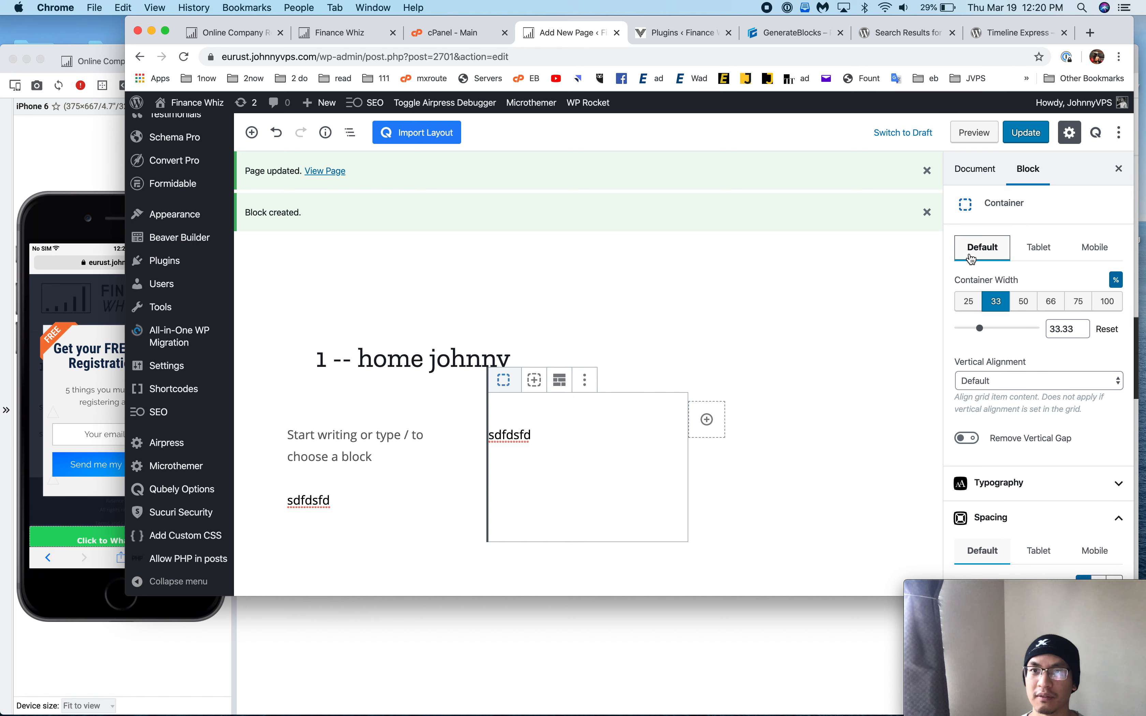
click(1024, 301)
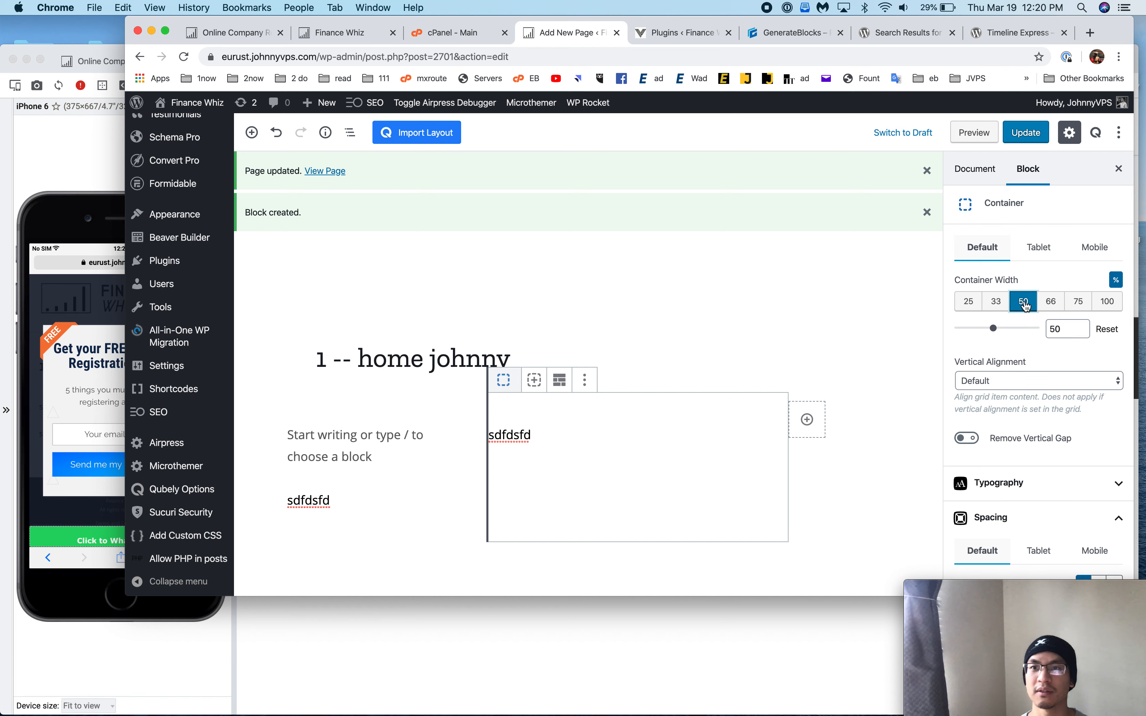
click(432, 411)
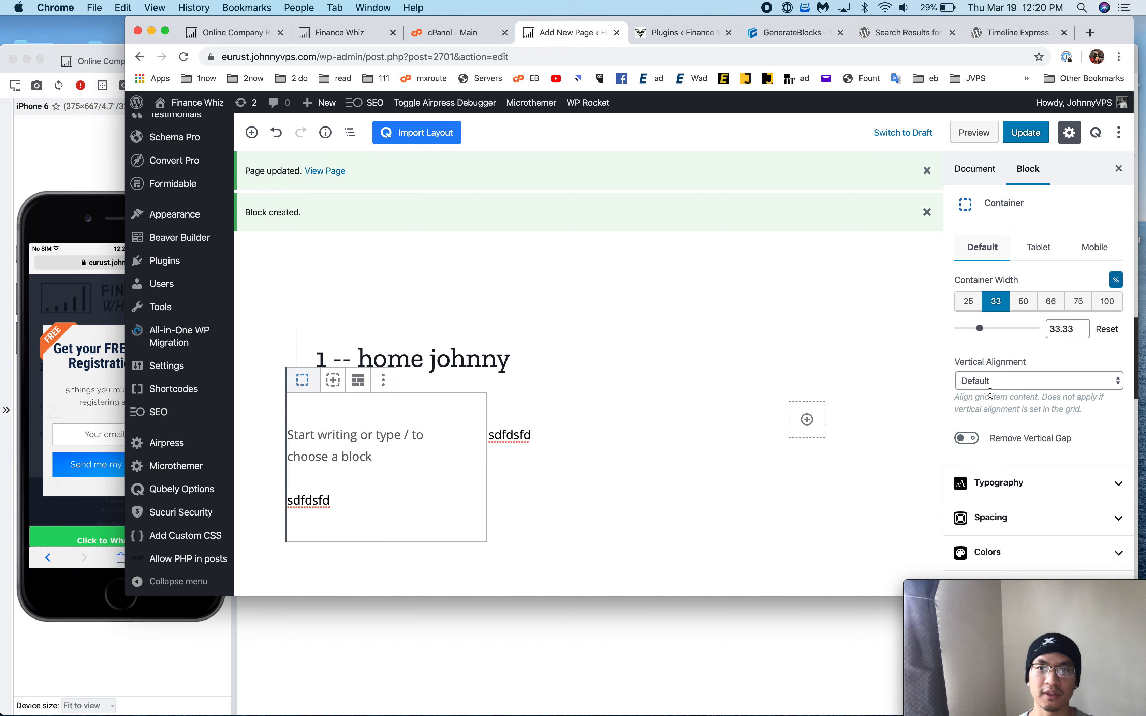
click(1024, 304)
- Open the first column container's spacing settings and examine the gap between the service cards on the live financewhiz.co.za page in Blisk
scroll(1037, 450, down, 1)
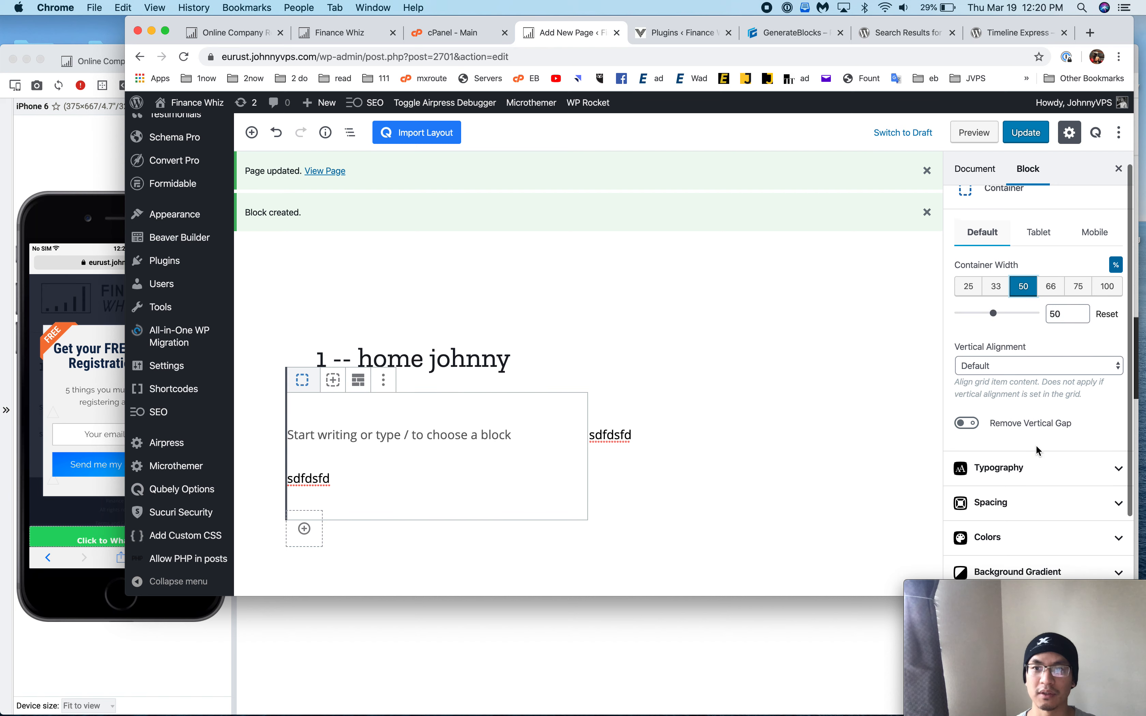
click(1014, 495)
scroll(1033, 521, down, 5)
scroll(1033, 520, down, 1)
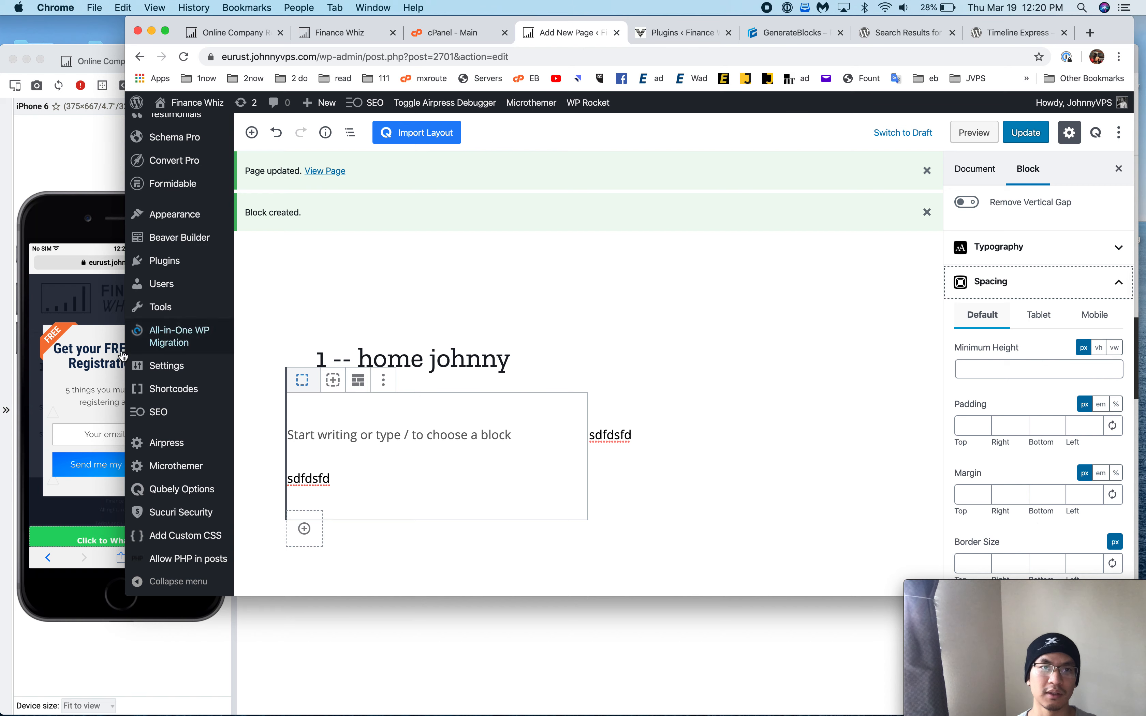
click(83, 240)
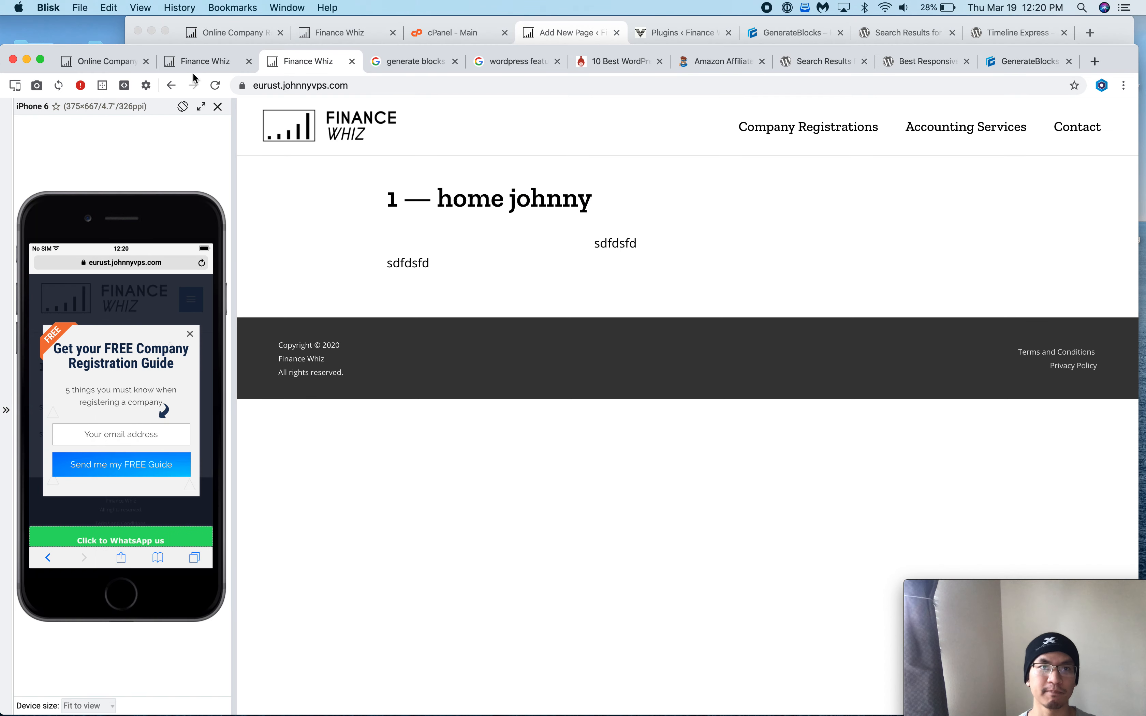
click(195, 60)
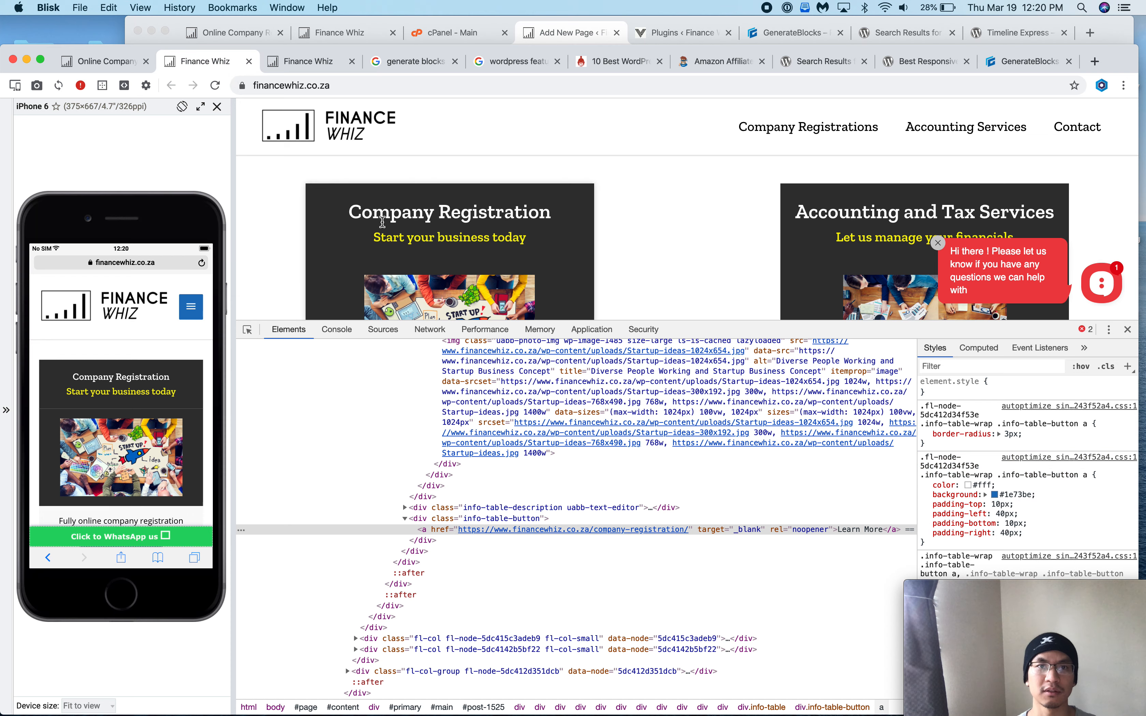
scroll(381, 220, down, 5)
scroll(382, 220, up, 4)
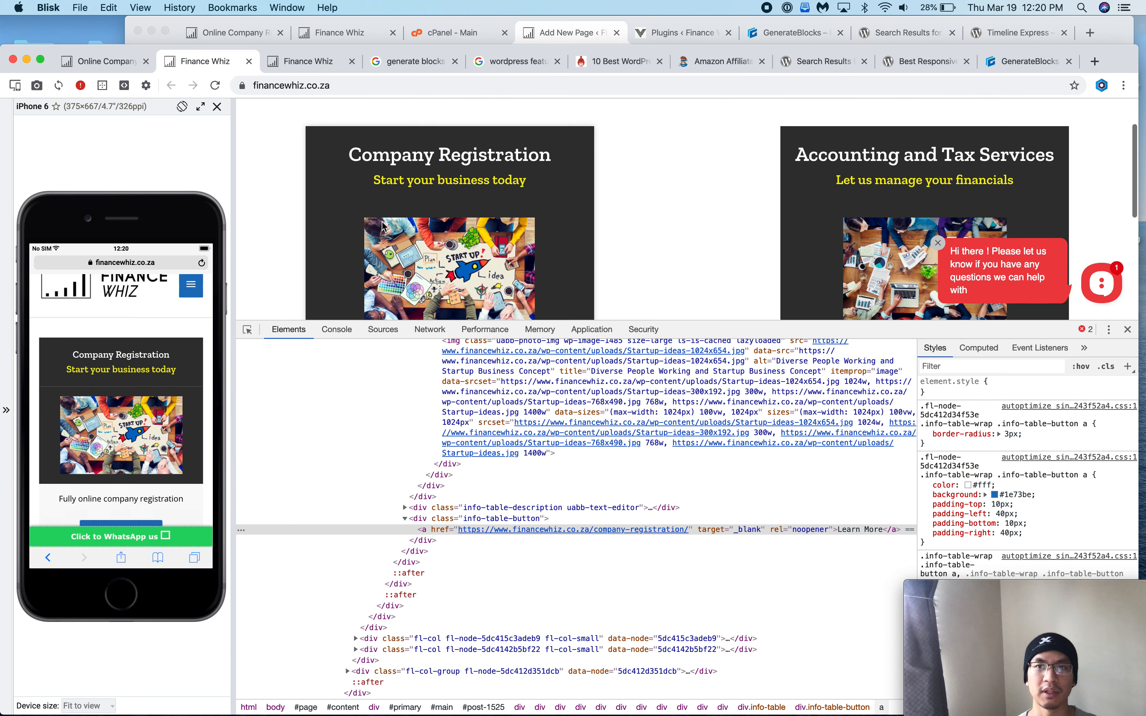
scroll(384, 226, up, 1)
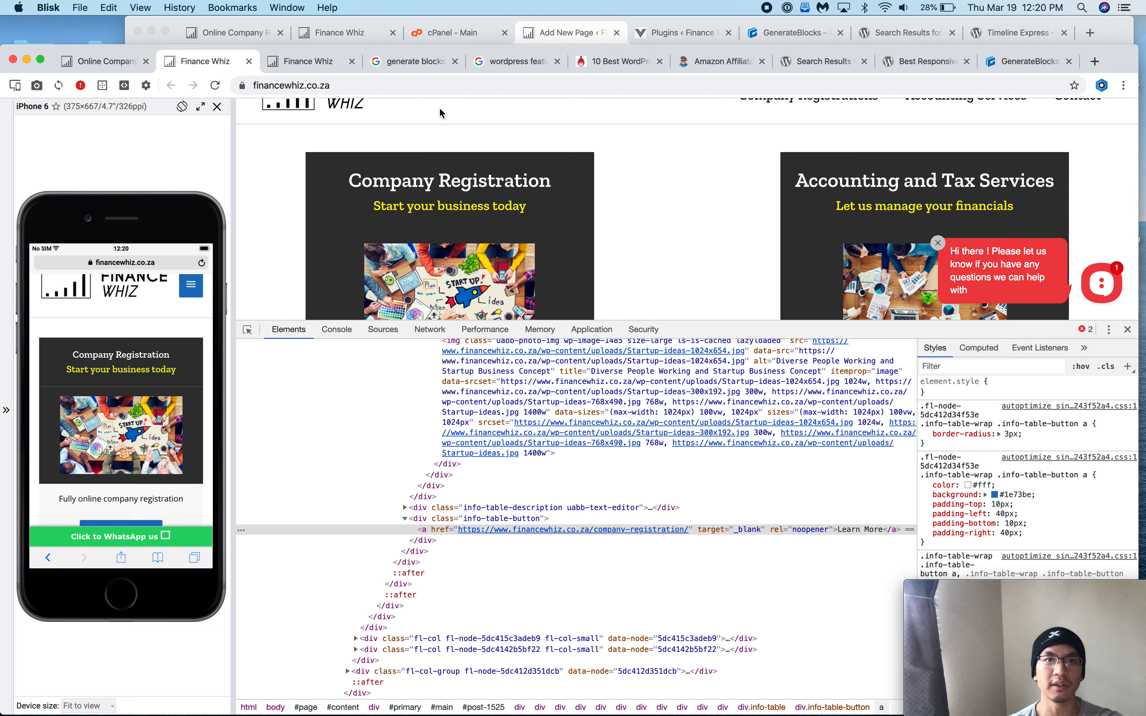
- Back in Chrome's page editor, give the first column container percentage padding of 20 on the right and 10 on the left
click(566, 29)
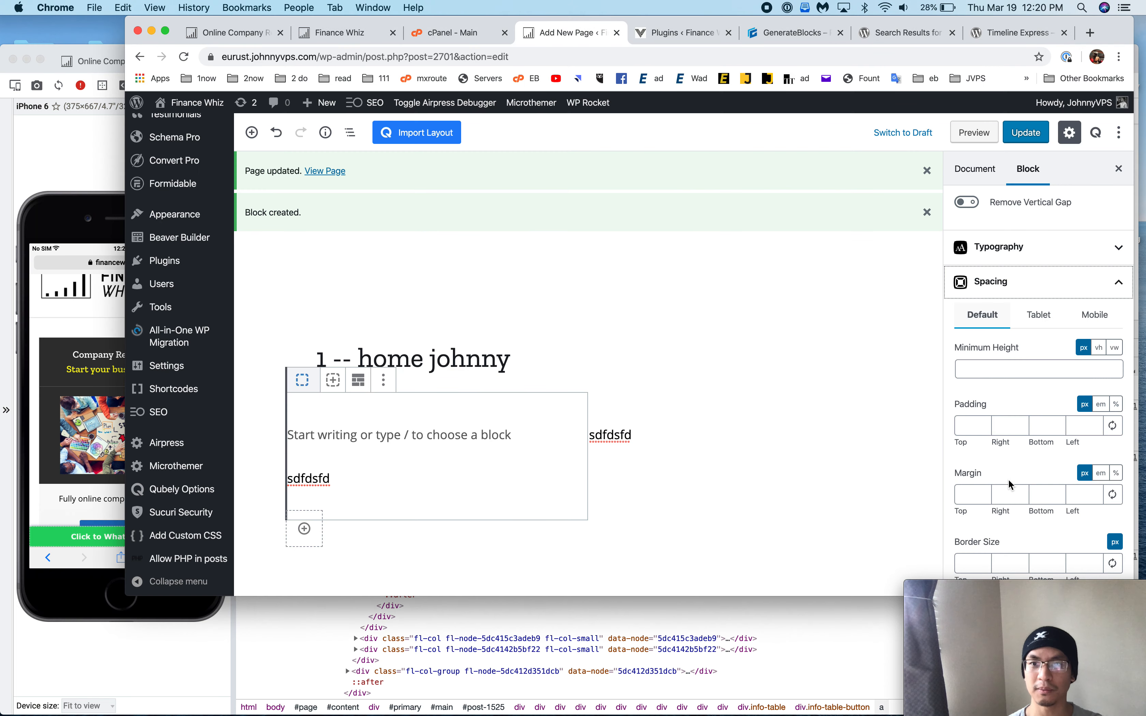
scroll(1009, 479, down, 1)
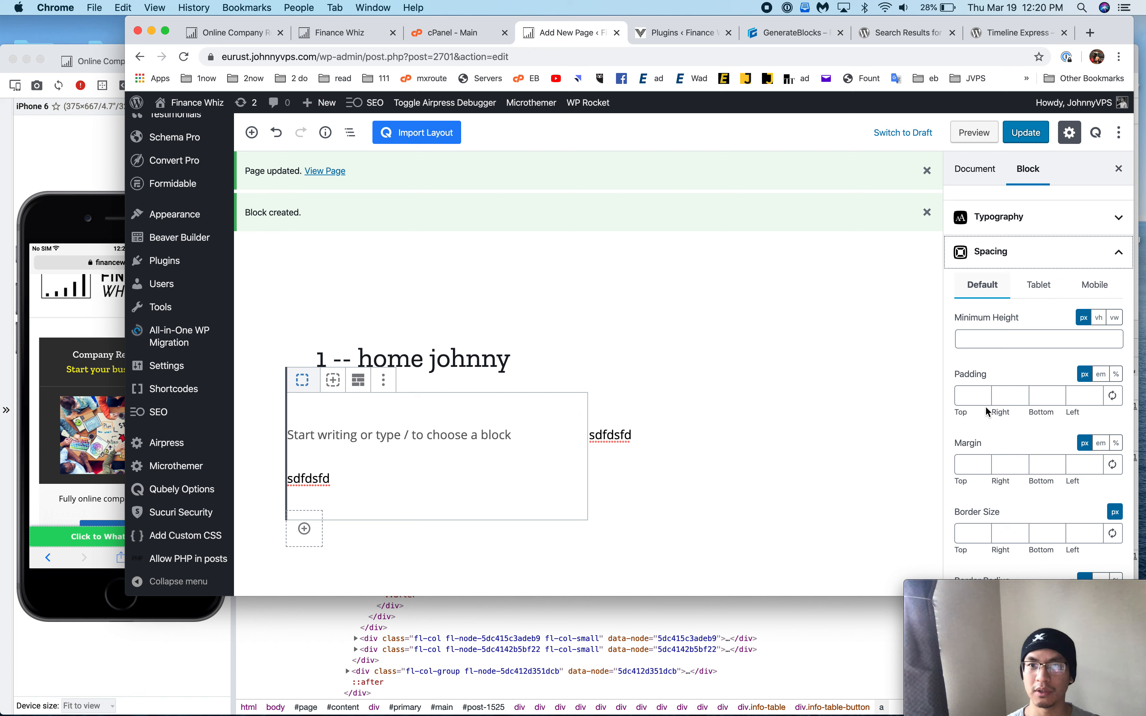
click(1011, 400)
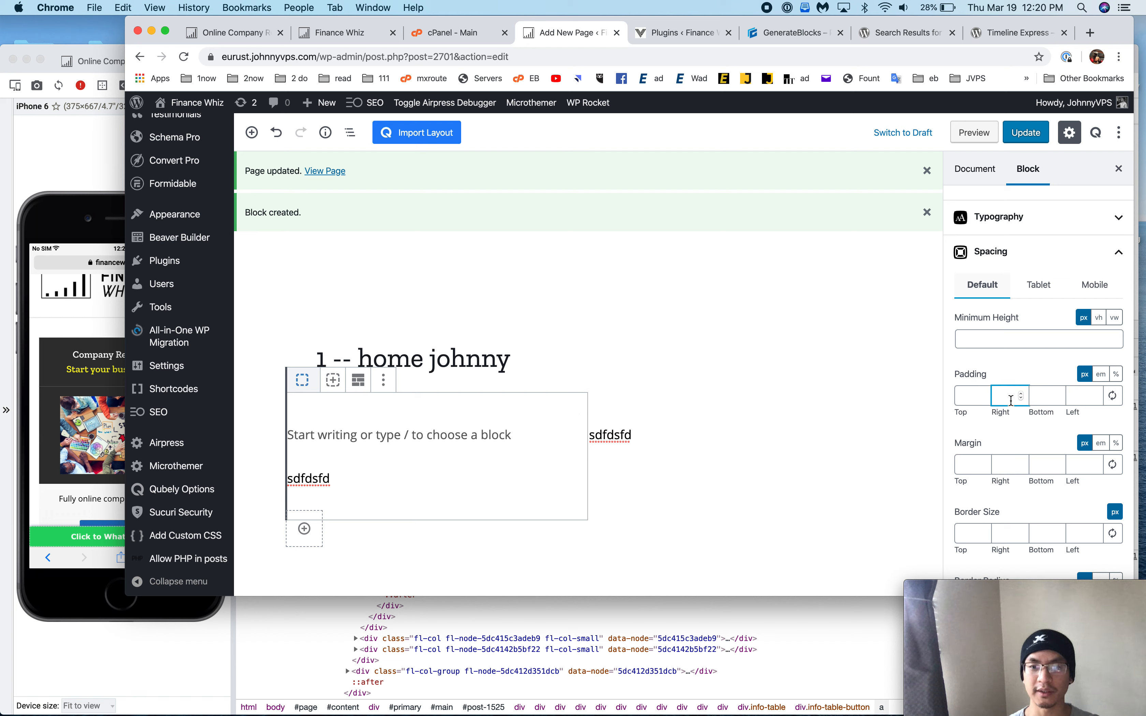
text(20)
click(1111, 379)
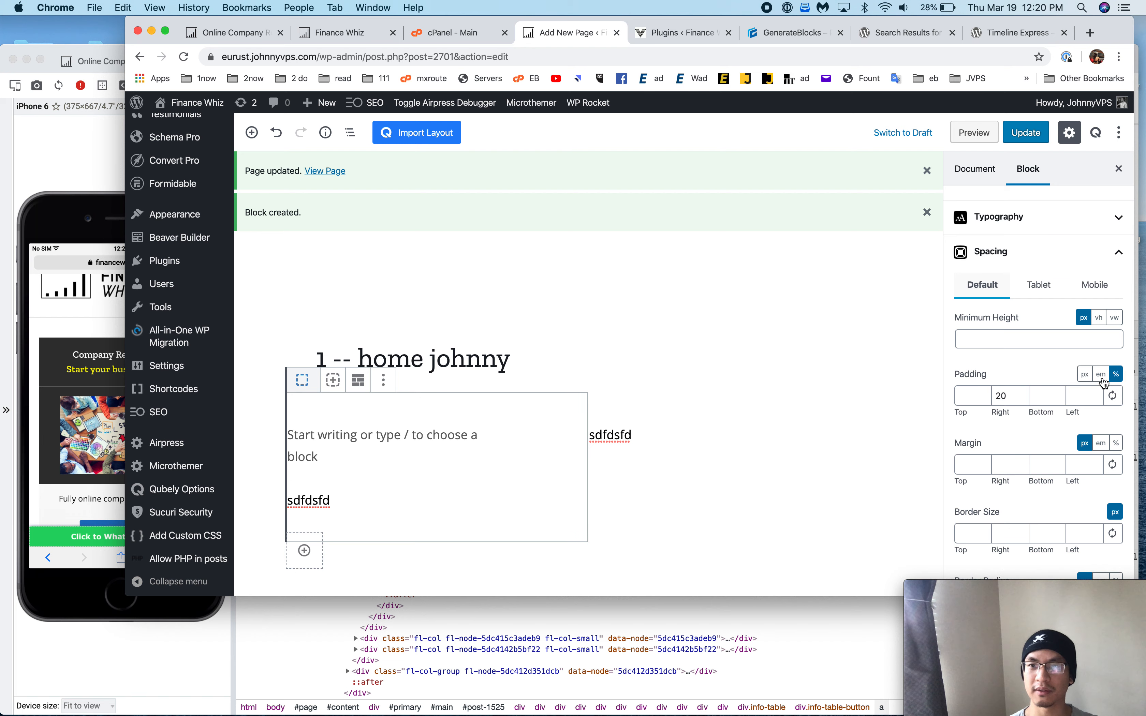
click(1072, 398)
text(10)
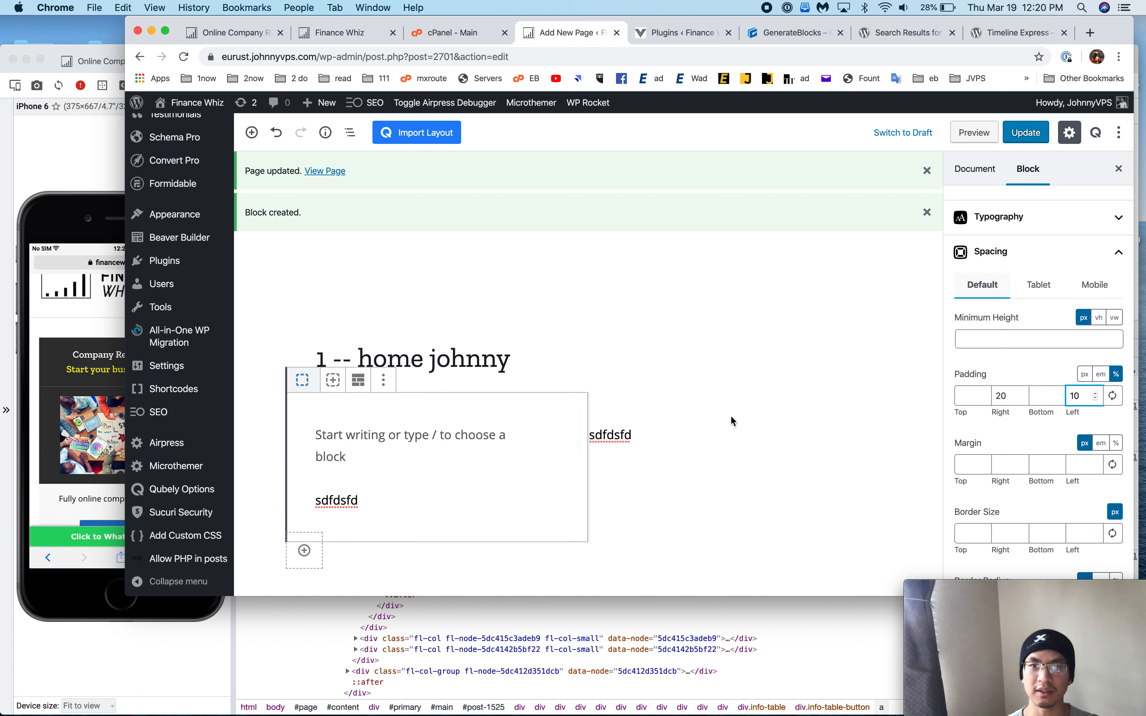
- Give the second column container percentage padding of 10 on the right and 20 on the left
click(720, 401)
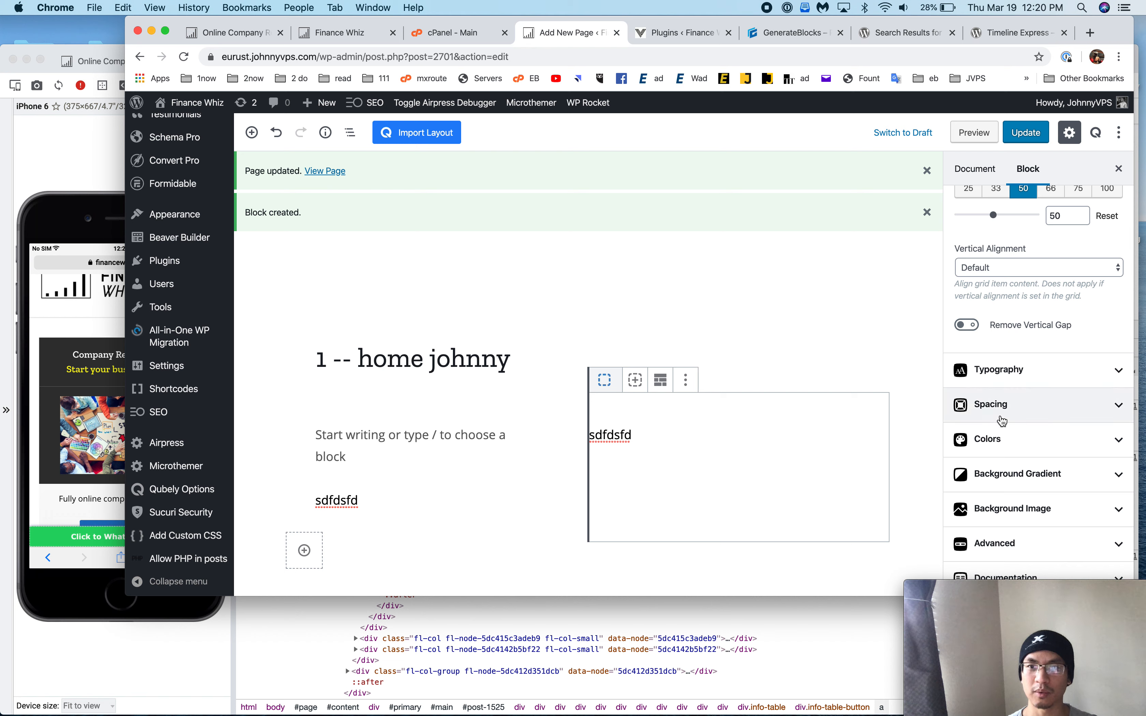
click(1033, 404)
click(1011, 397)
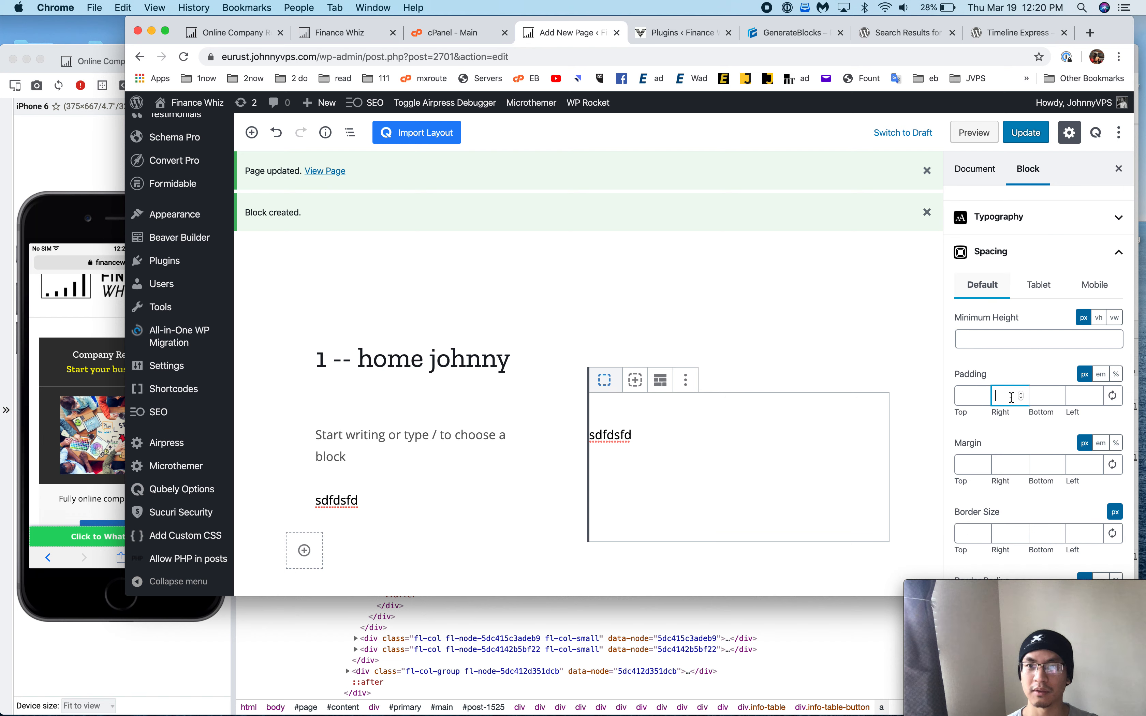
click(1080, 393)
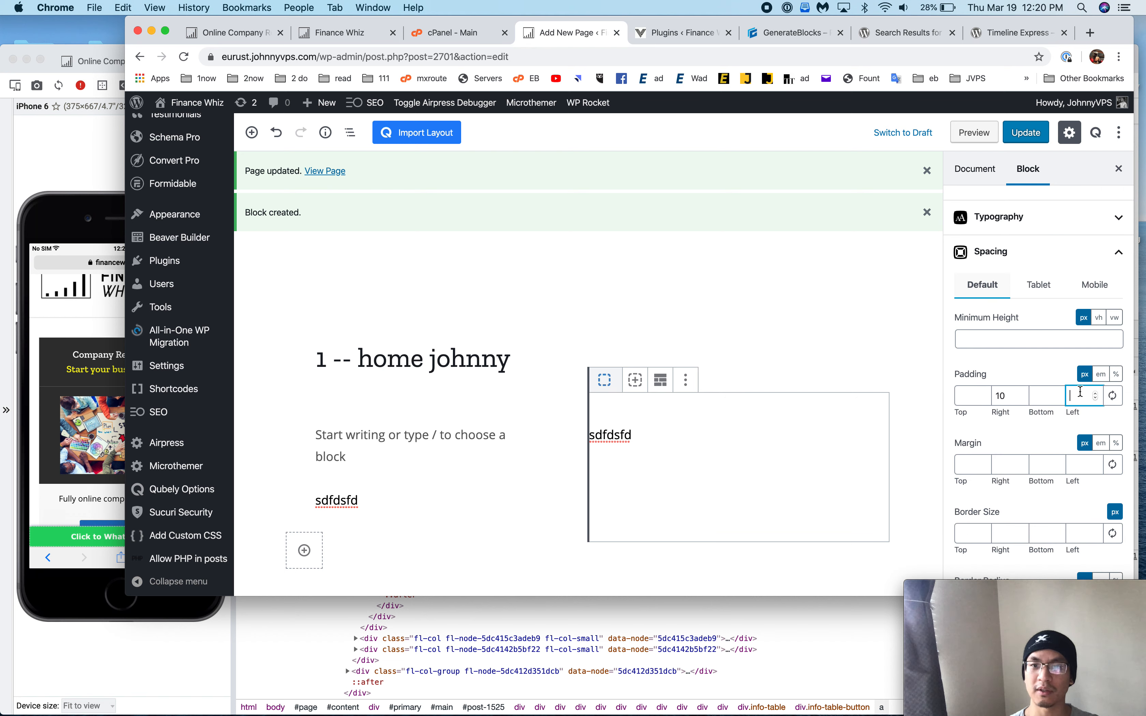
text(20)
click(1116, 375)
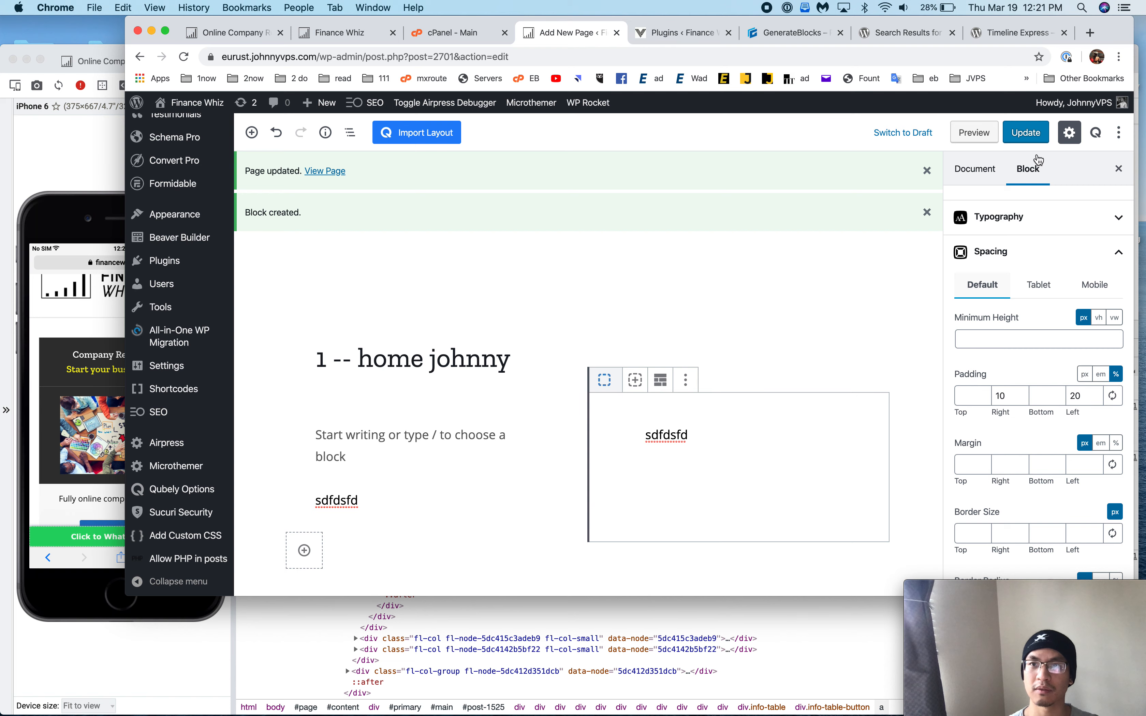
- Update the page and check the column text positions on the eurust.johnnyvps.com page in Blisk
click(1024, 133)
click(91, 153)
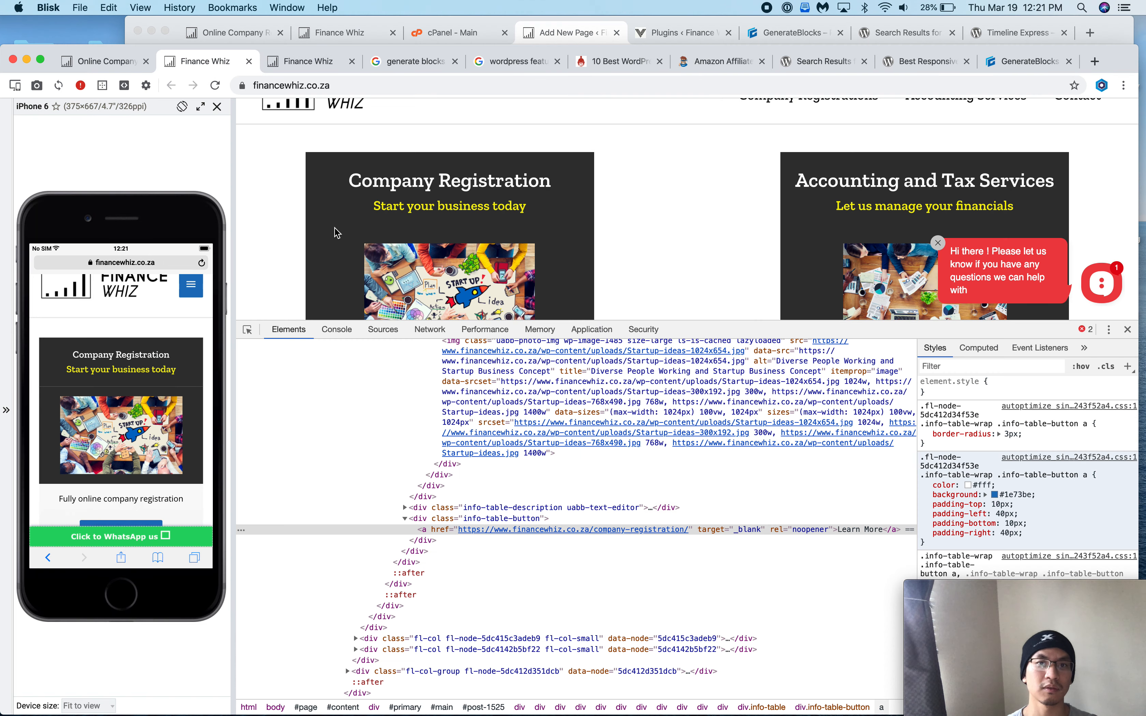
click(321, 66)
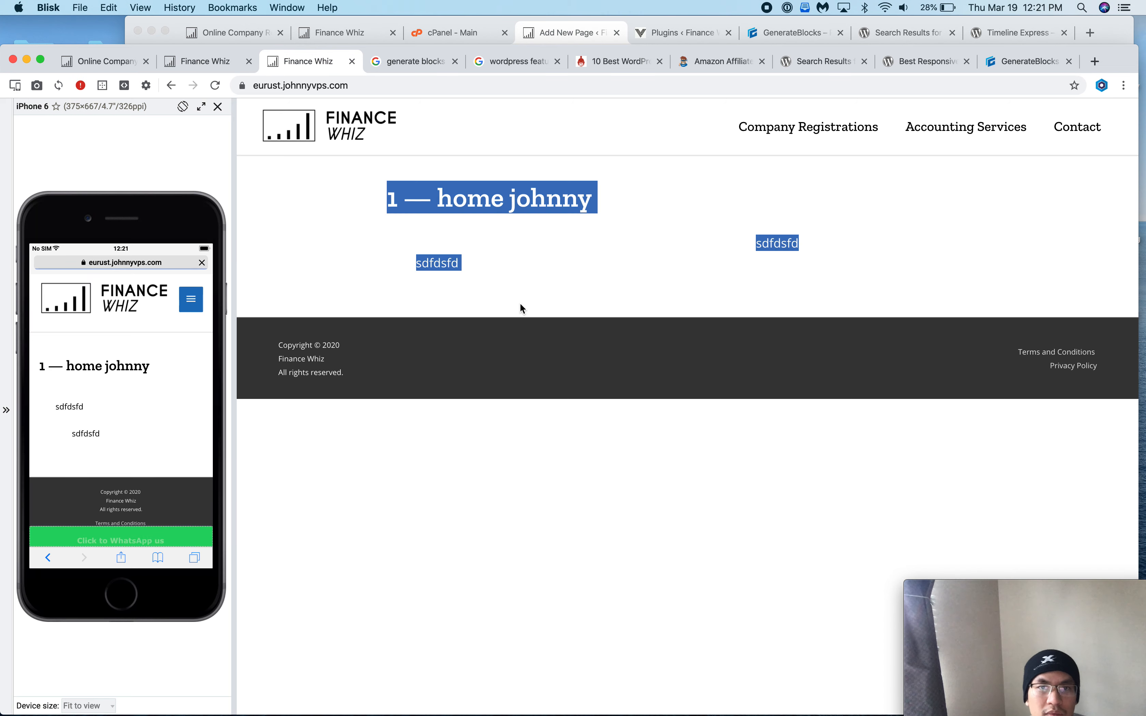
drag(356, 214, 520, 303)
click(534, 304)
drag(447, 266, 378, 252)
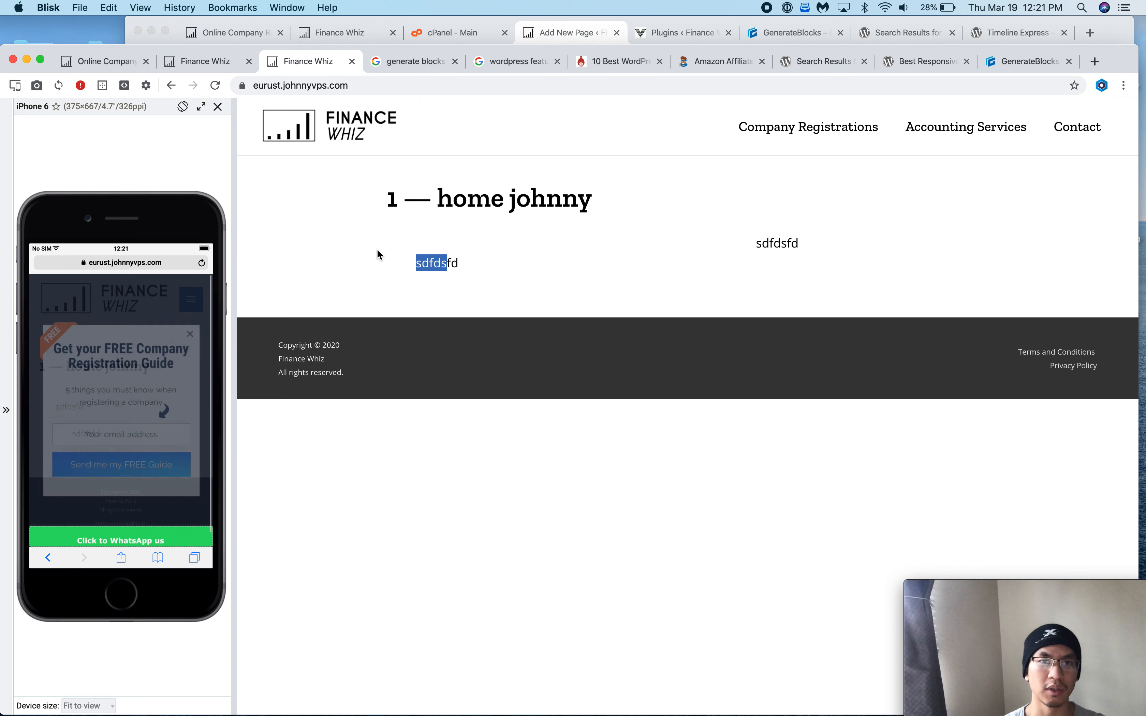
click(380, 253)
- Back in Chrome's page editor, insert the Untitled Reusable Block with the Company Registration card above the text in the first column
click(580, 40)
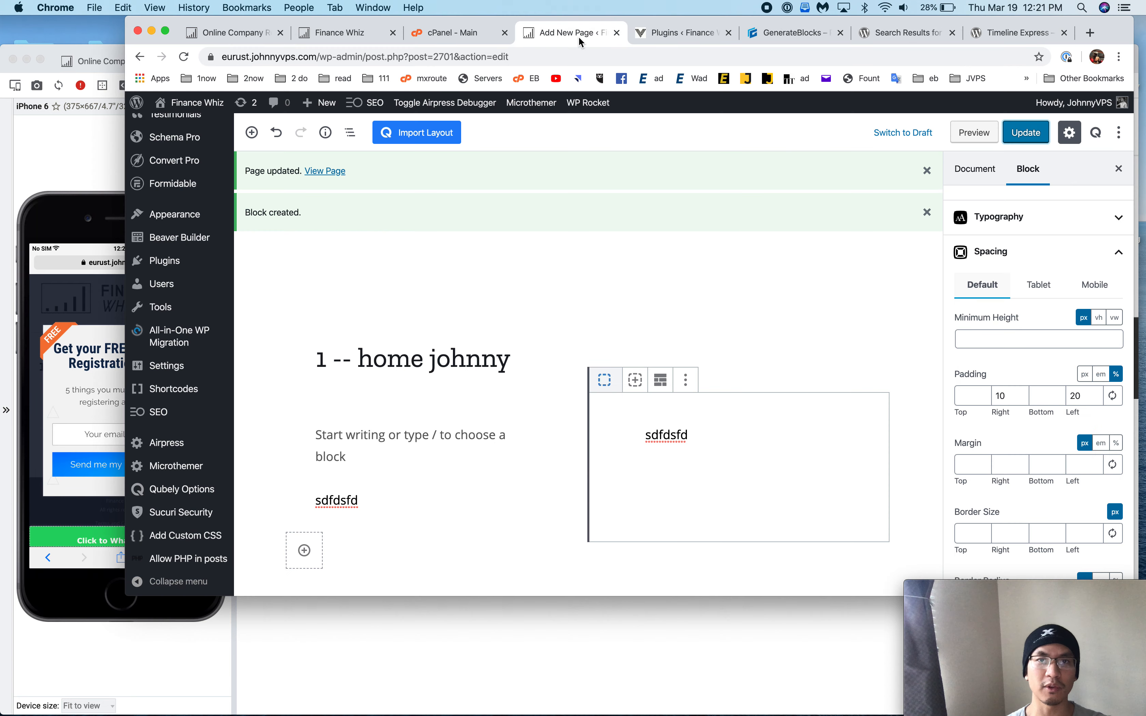
click(371, 429)
click(516, 434)
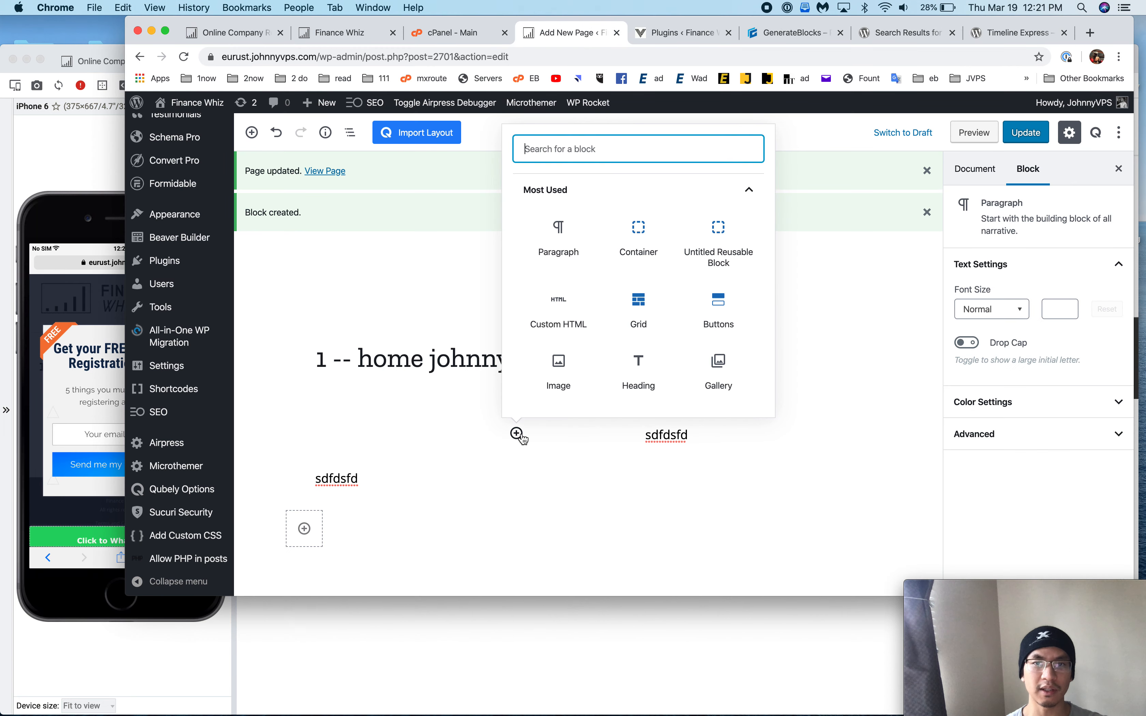
text(reus)
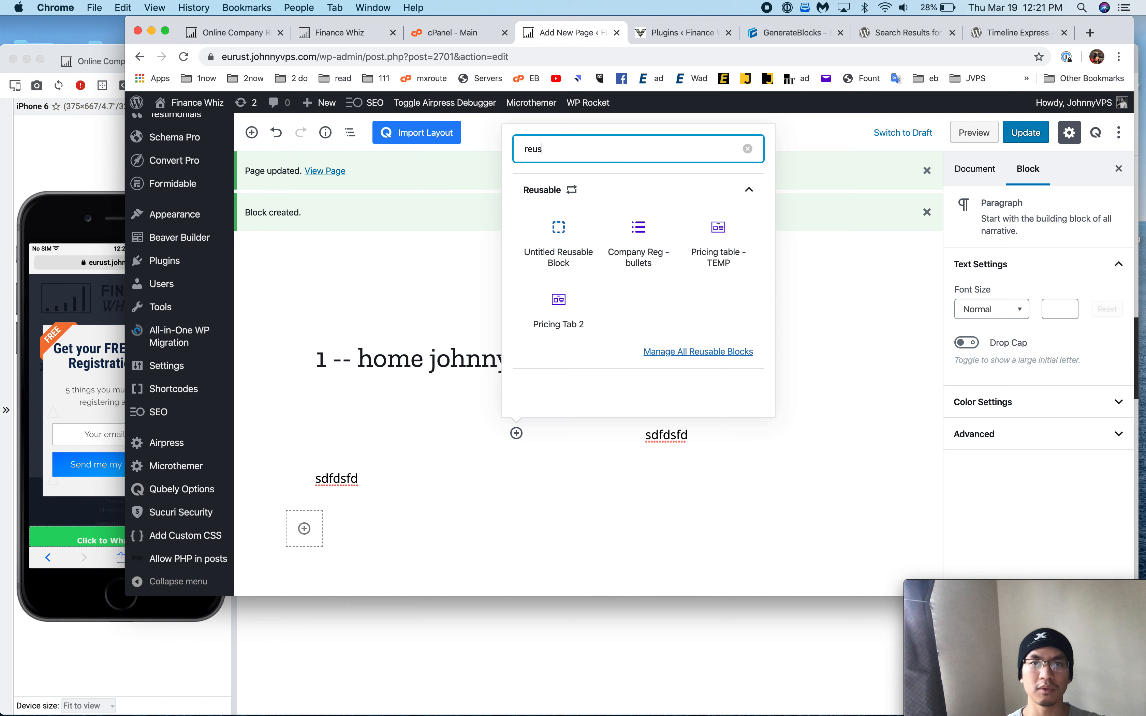
click(551, 234)
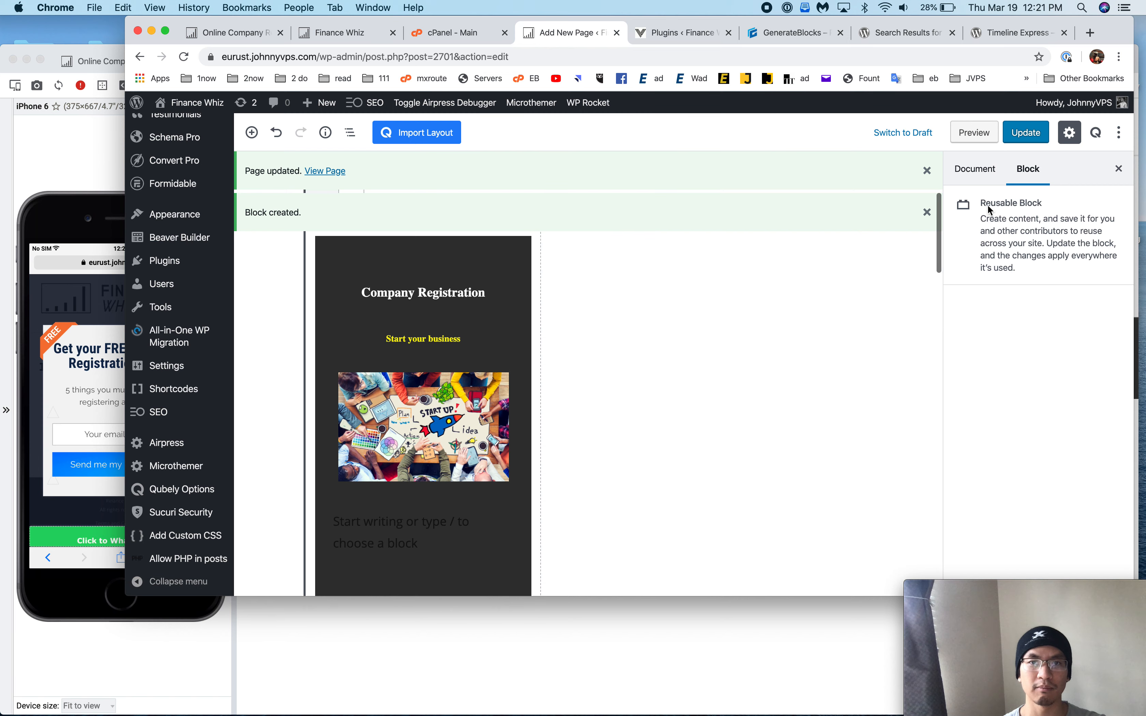
- Add an empty paragraph above the second column's text and insert the same Untitled Reusable Block there
click(694, 299)
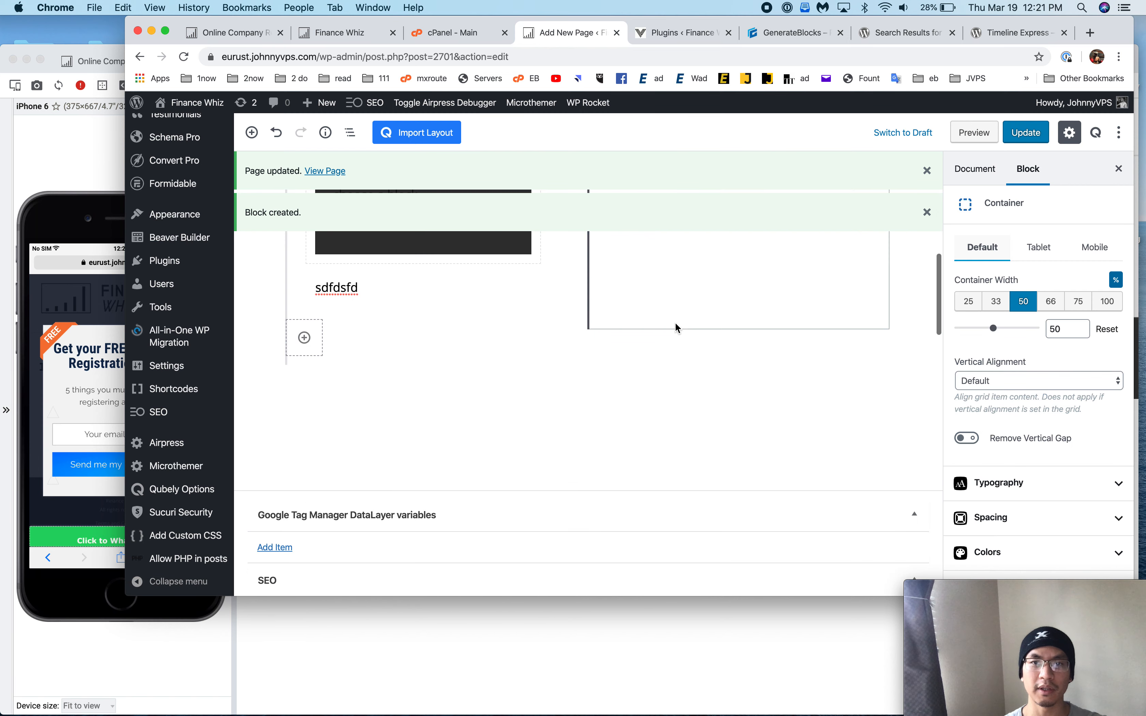
click(647, 424)
key(Return)
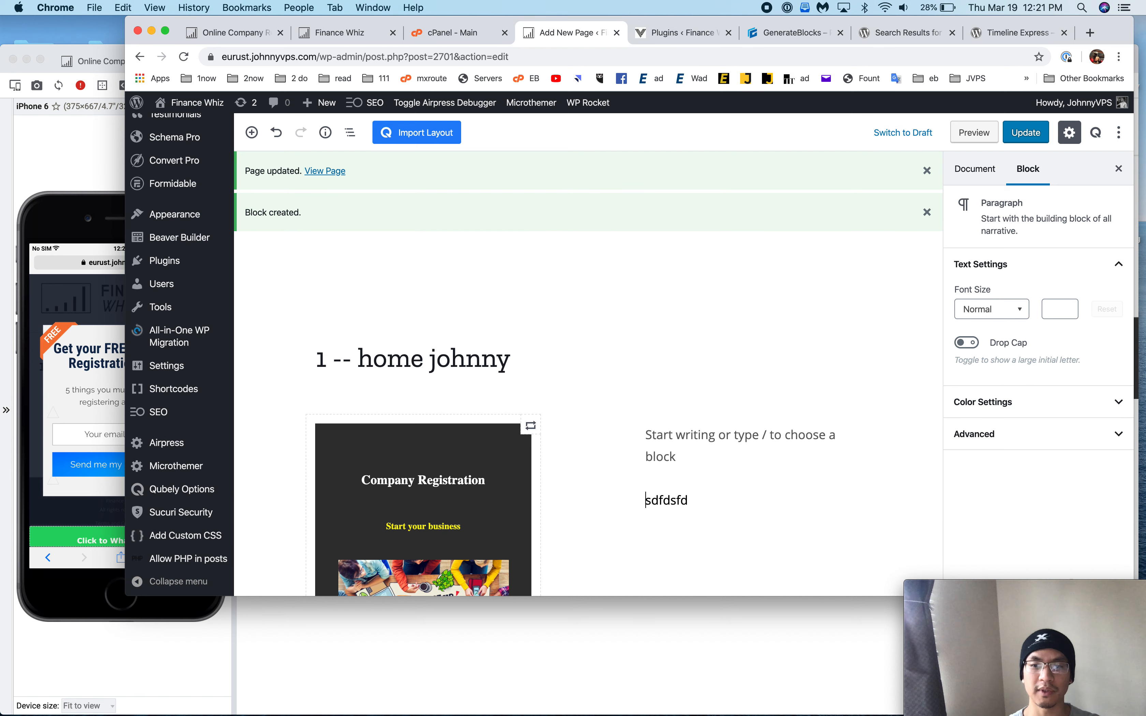
click(846, 433)
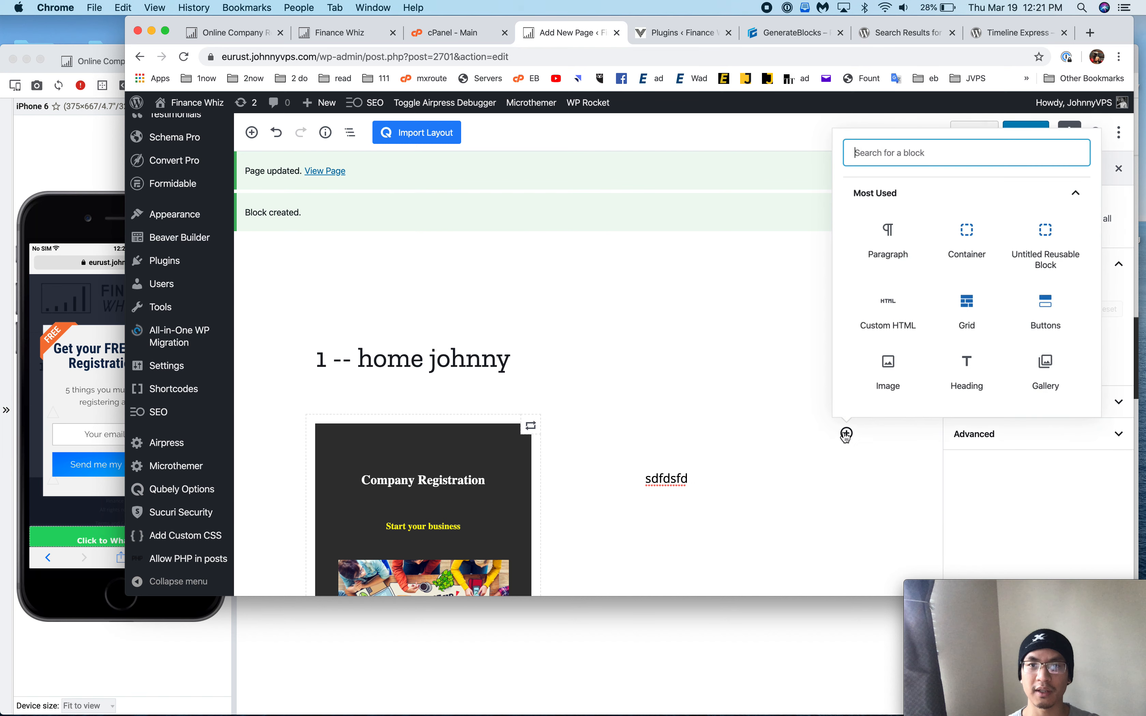
text(reu)
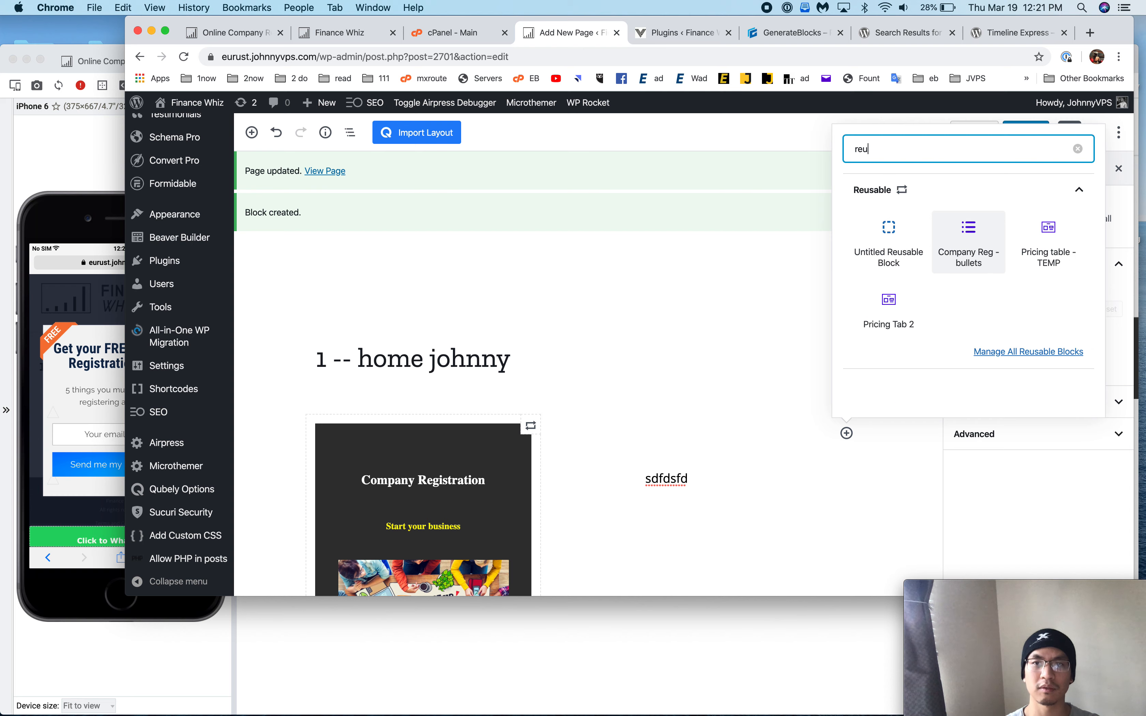
text(s)
click(889, 236)
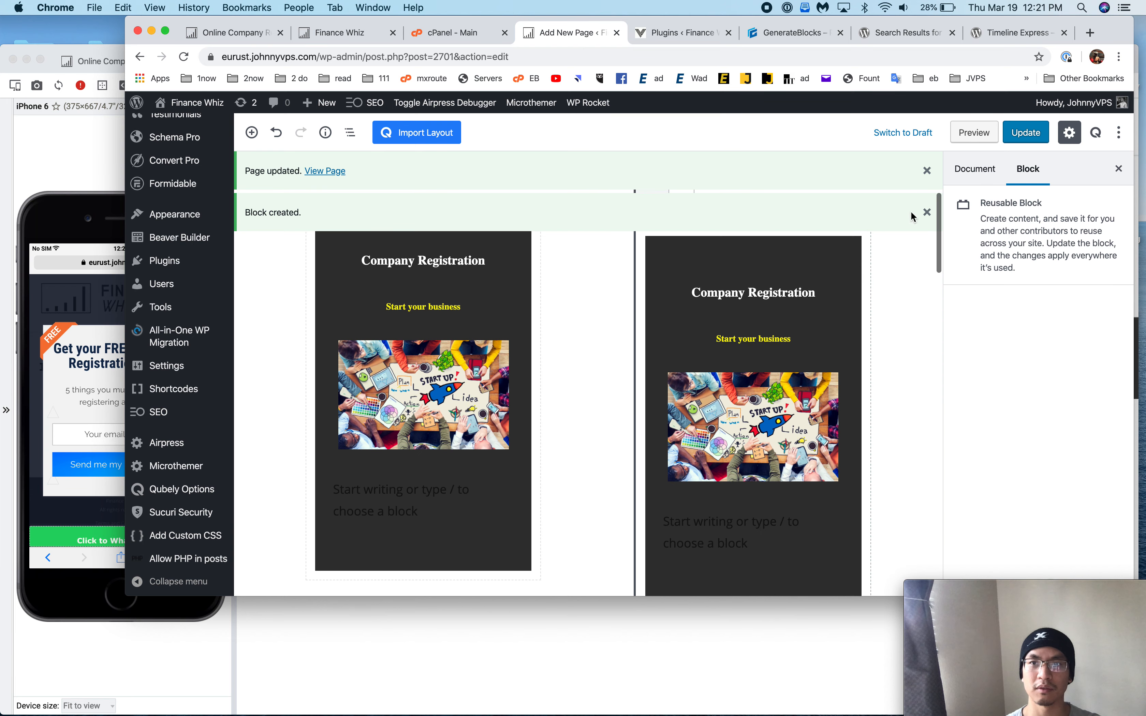
- Update the page, reload eurust.johnnyvps.com in Blisk and compare its two cards with the live financewhiz.co.za page
click(1018, 133)
click(102, 159)
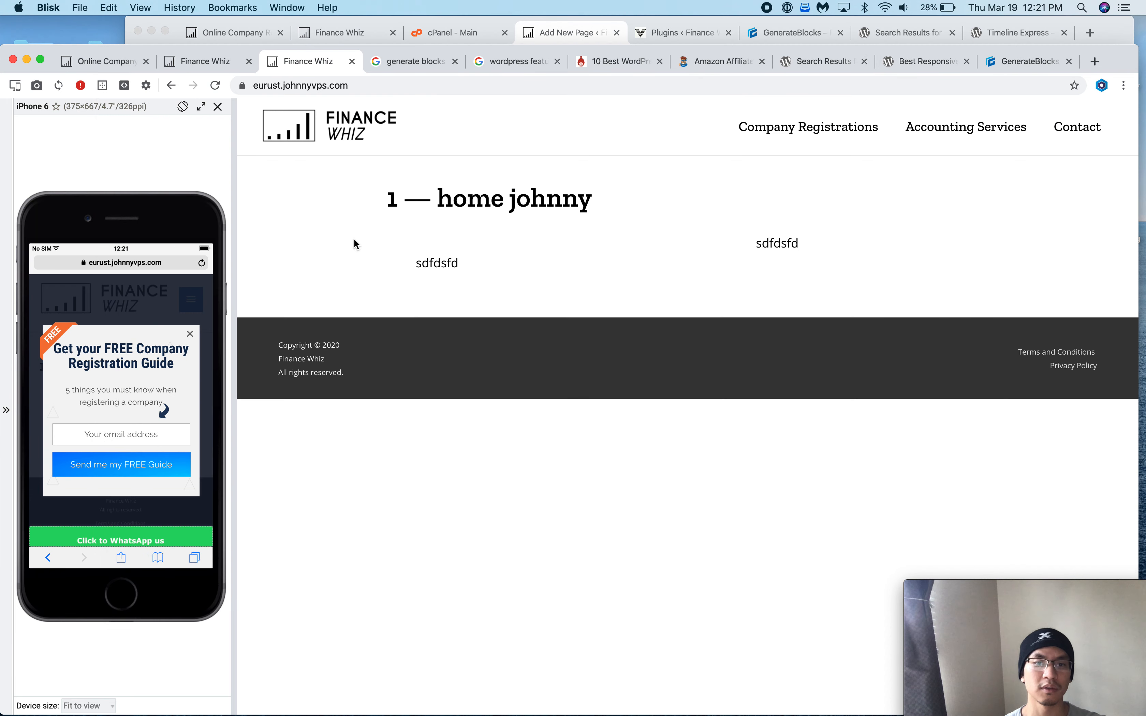
key(super+r)
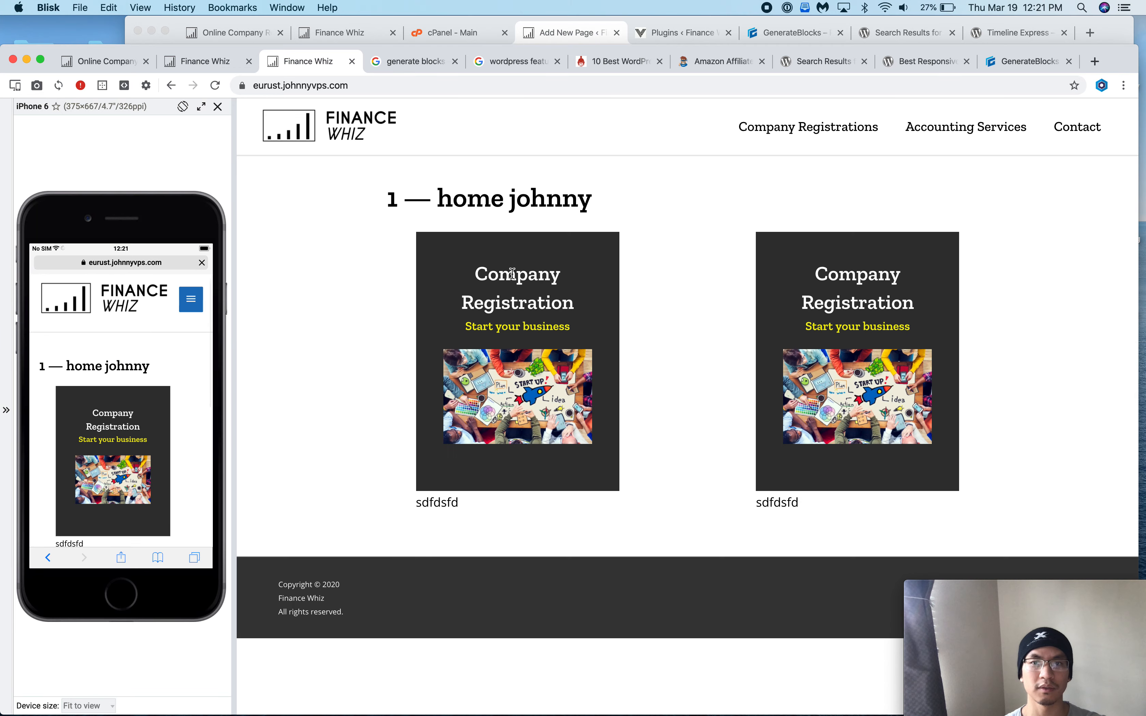
click(201, 68)
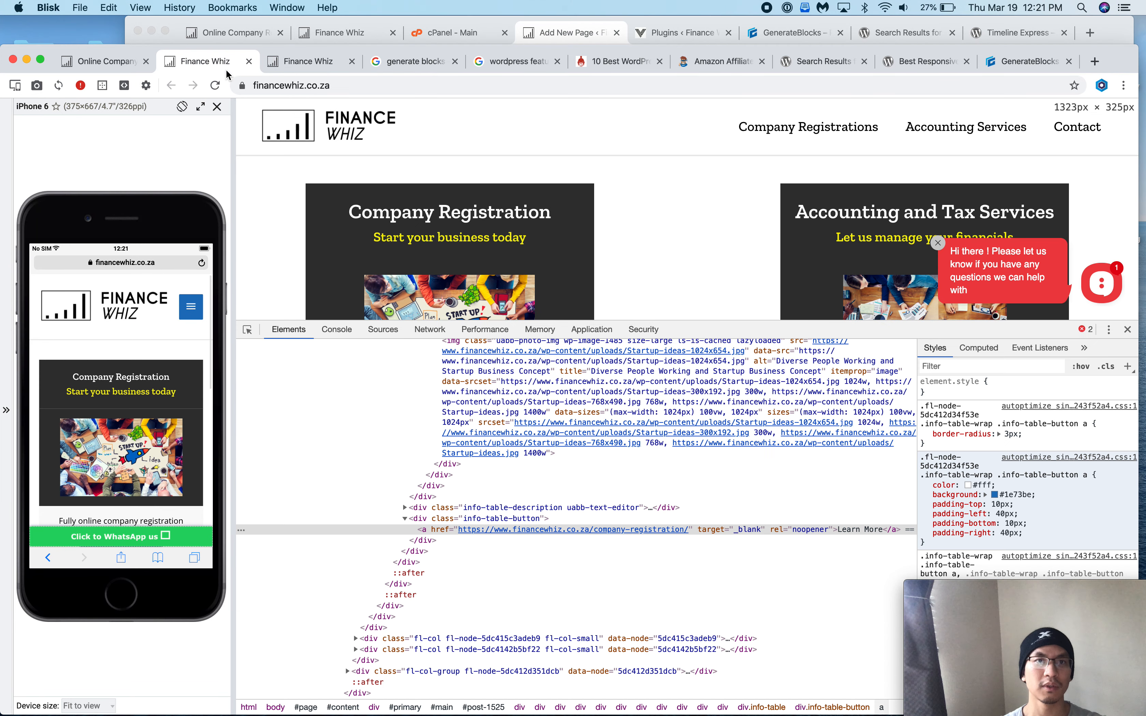
click(312, 69)
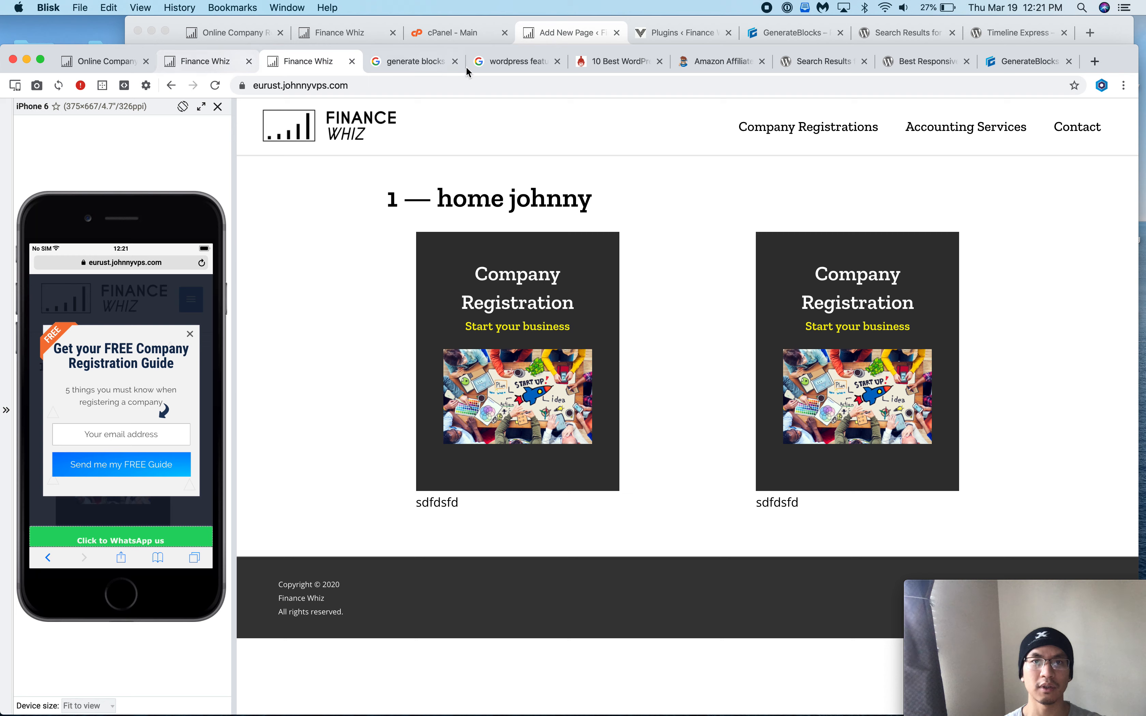
- Return to the page editor in Chrome and dismiss the block-created and page-updated notices
click(582, 32)
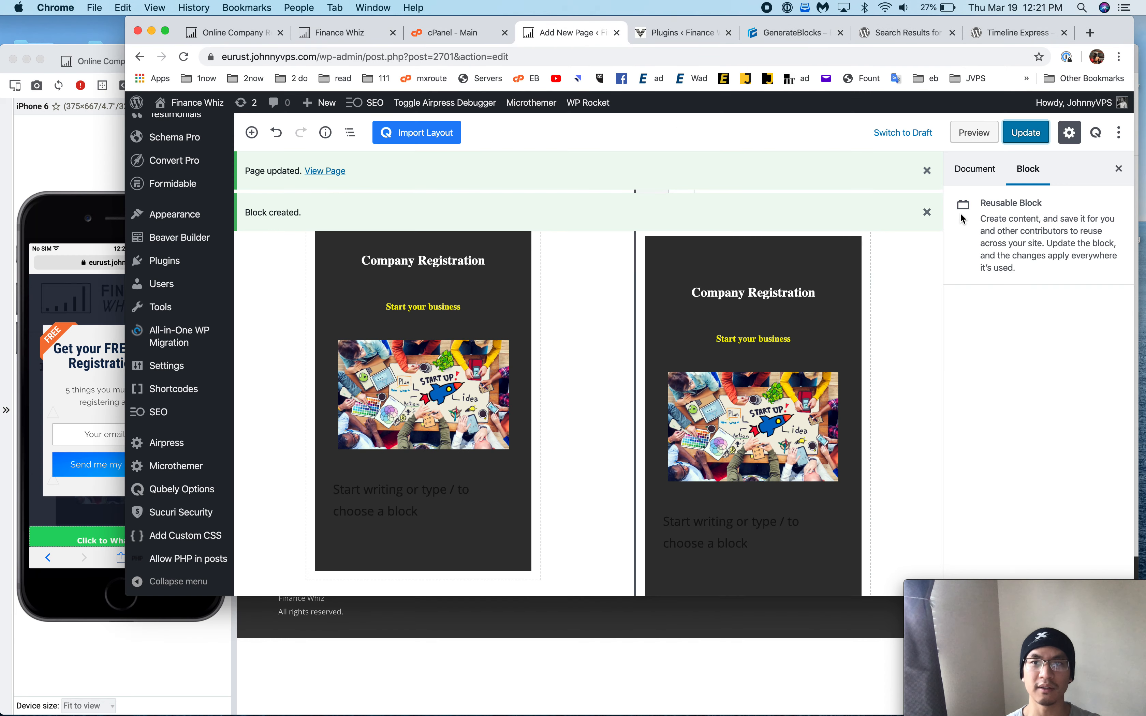
click(927, 212)
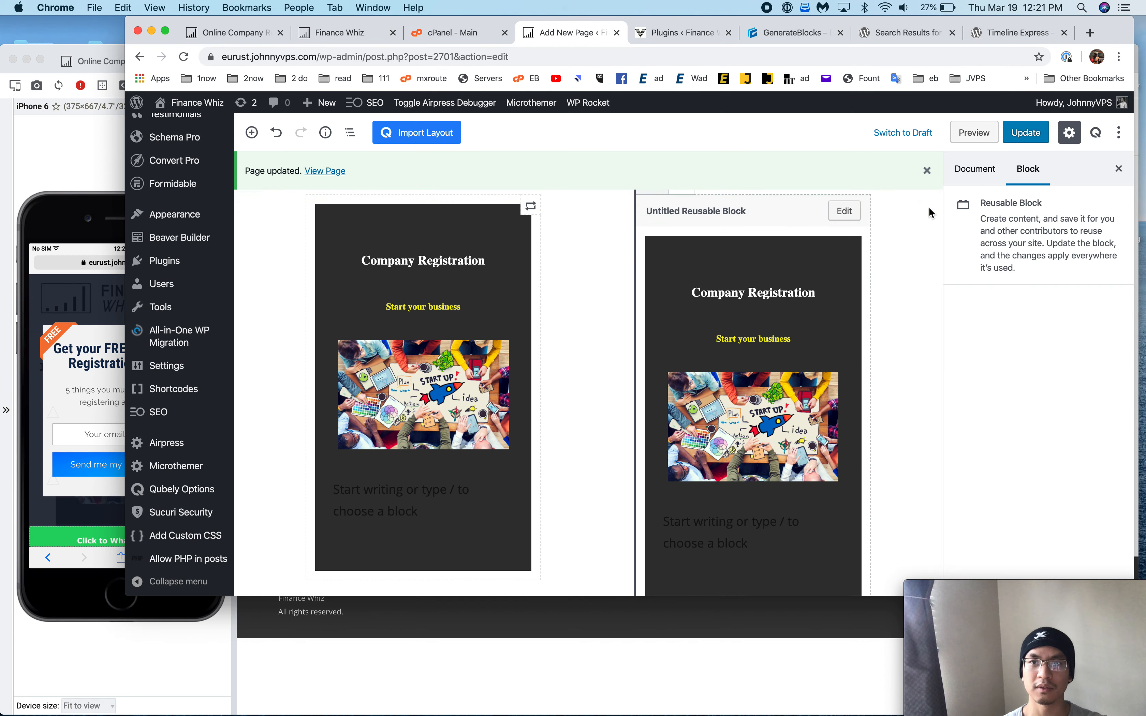
click(927, 171)
- Select the first column container around the reusable card and open its spacing settings
click(496, 242)
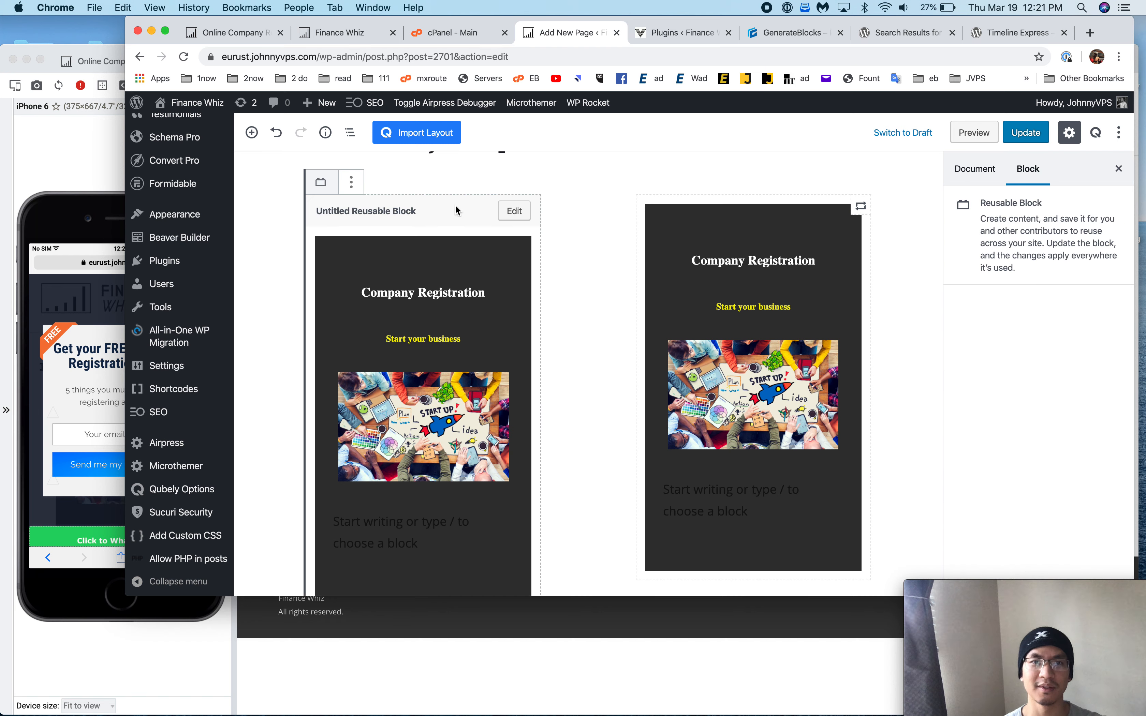
click(275, 295)
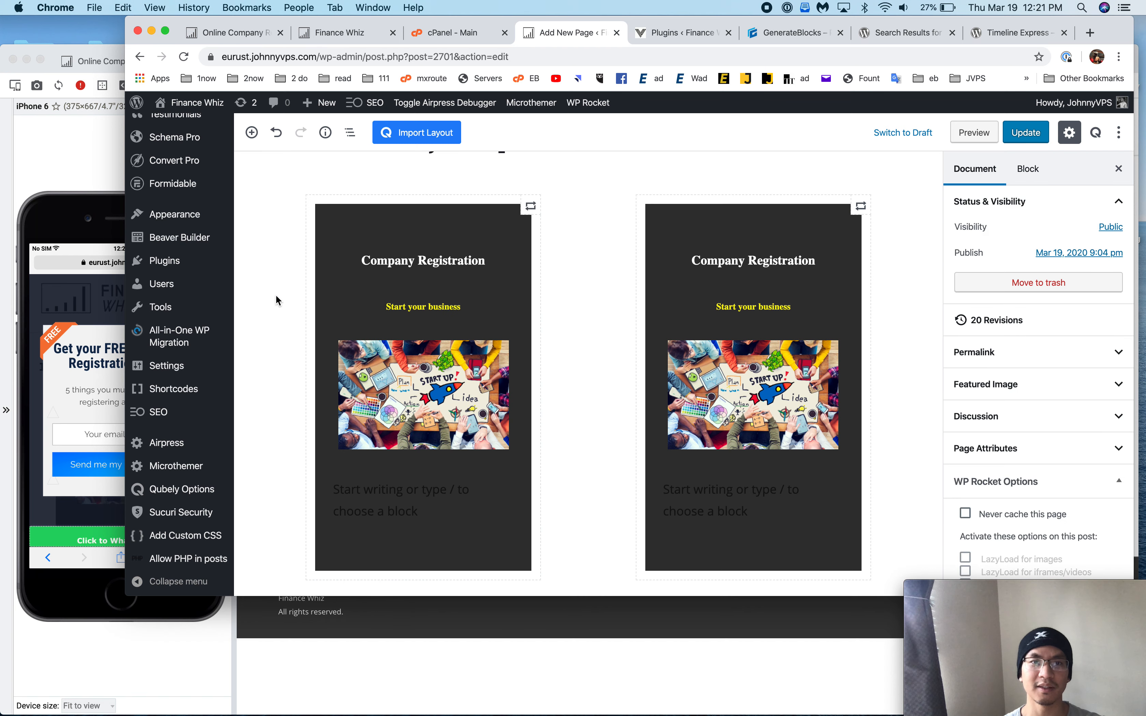
click(344, 267)
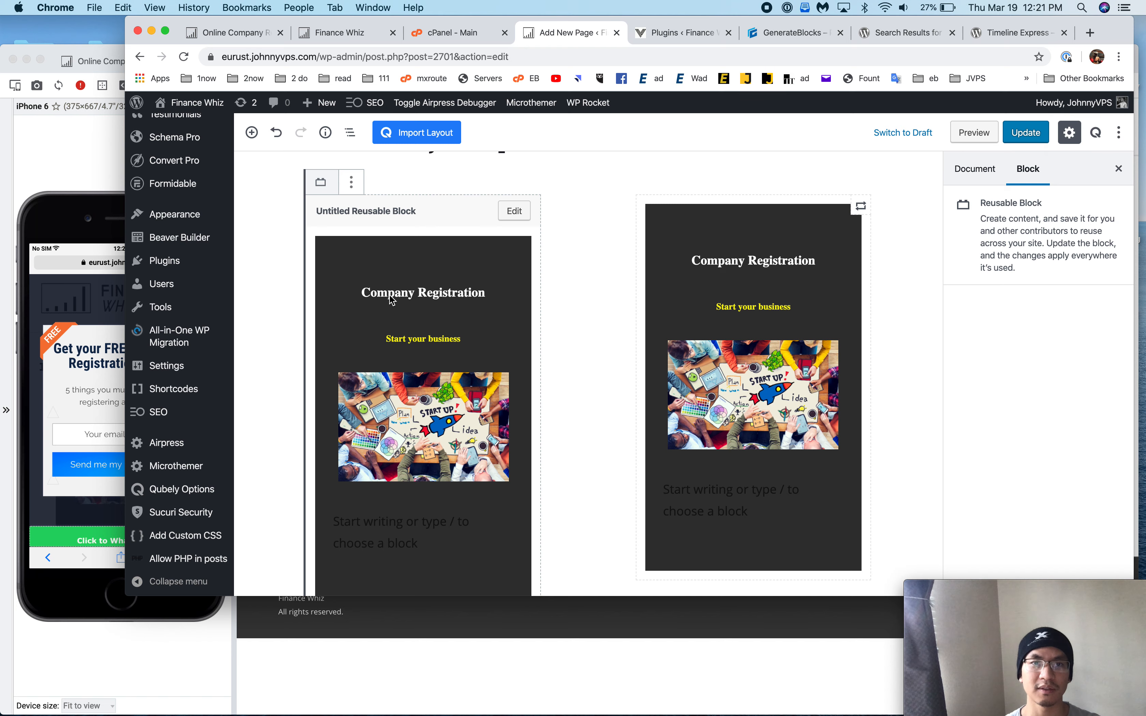
scroll(435, 204, up, 3)
click(583, 271)
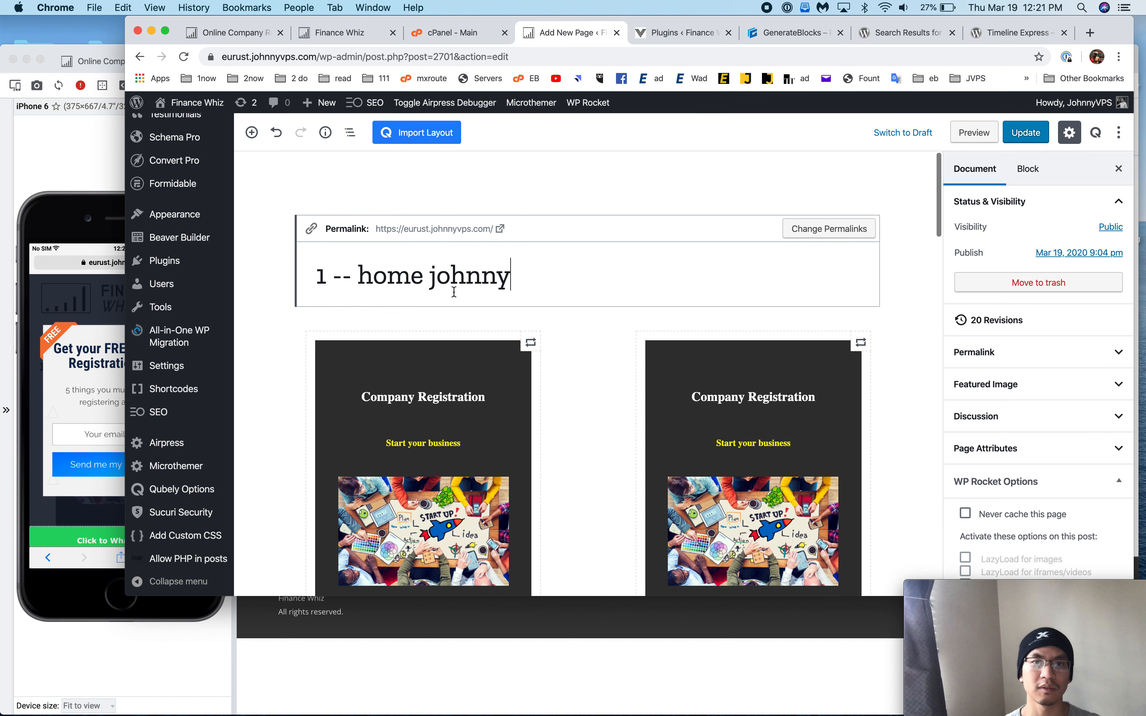
click(421, 342)
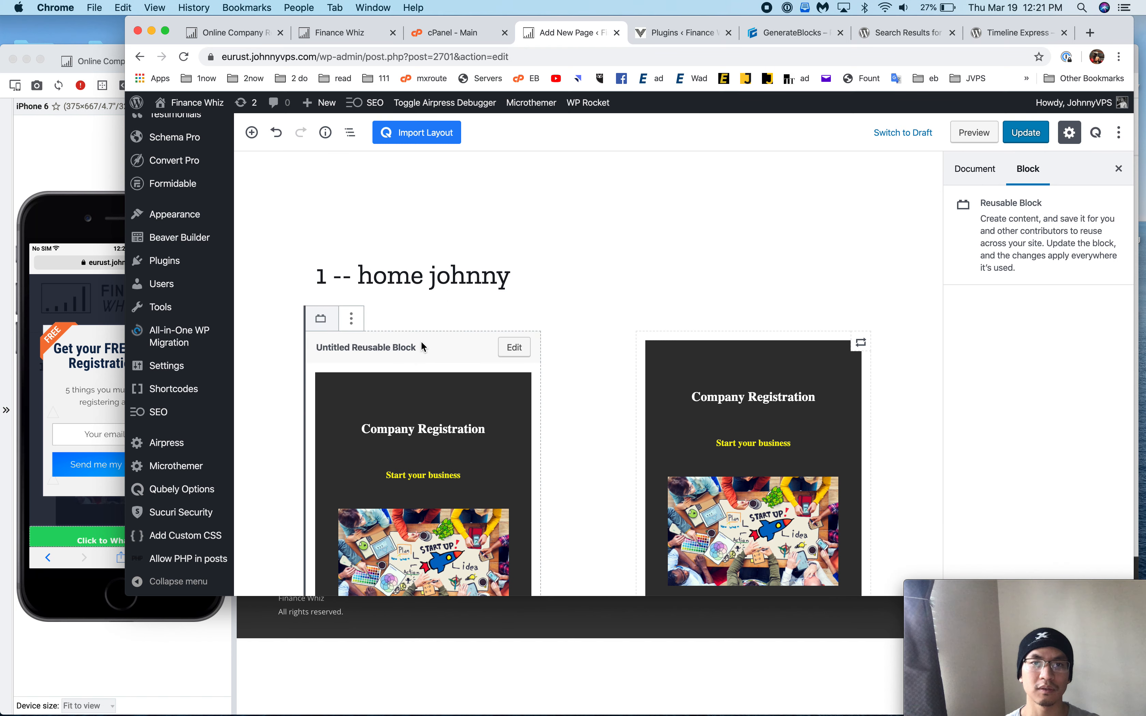
click(421, 261)
click(306, 343)
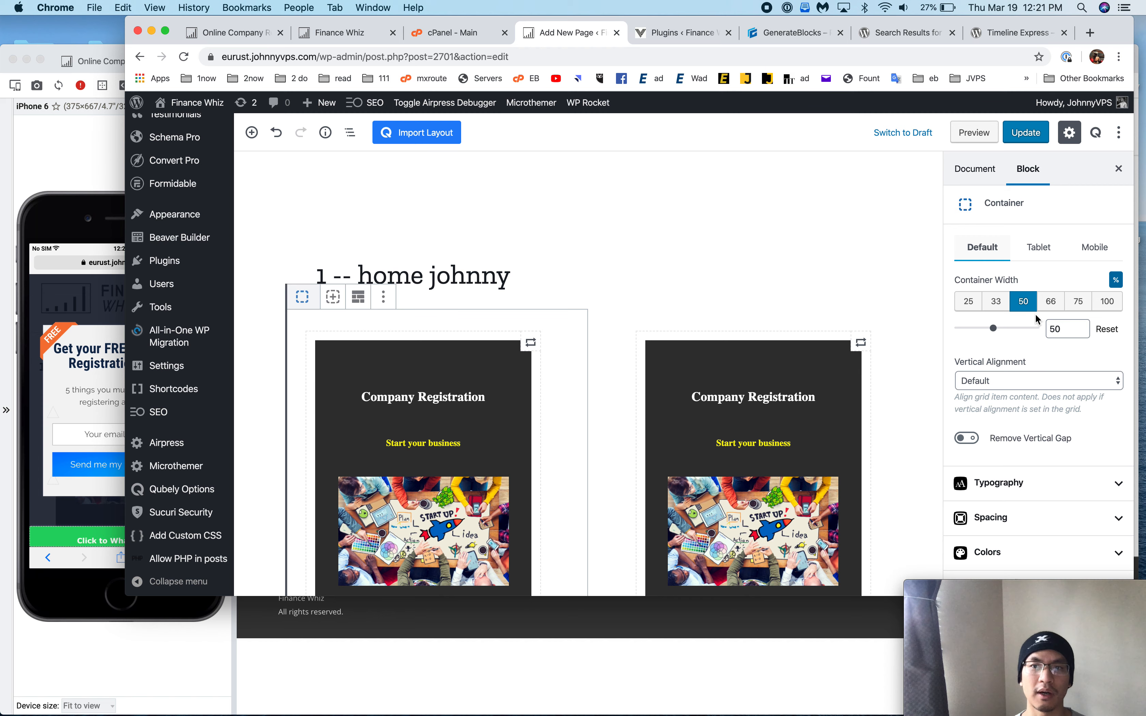
click(1019, 518)
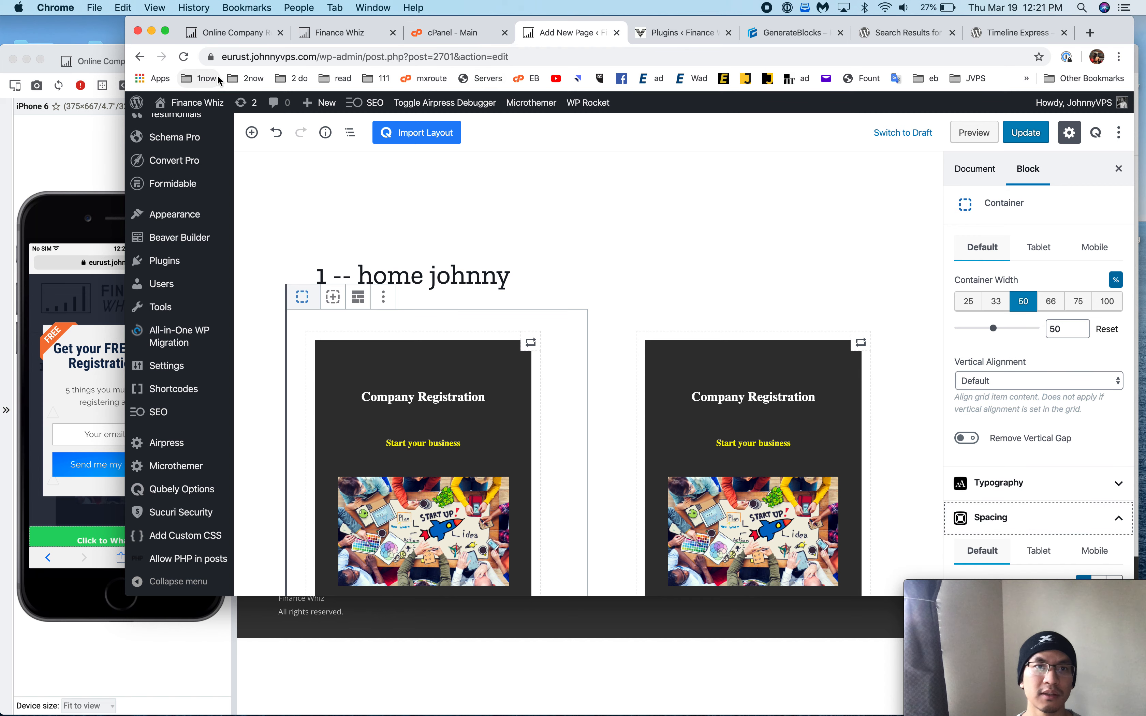
- In Blisk, compare the card widths and side gaps on the eurust.johnnyvps.com page with the live financewhiz.co.za page
click(105, 163)
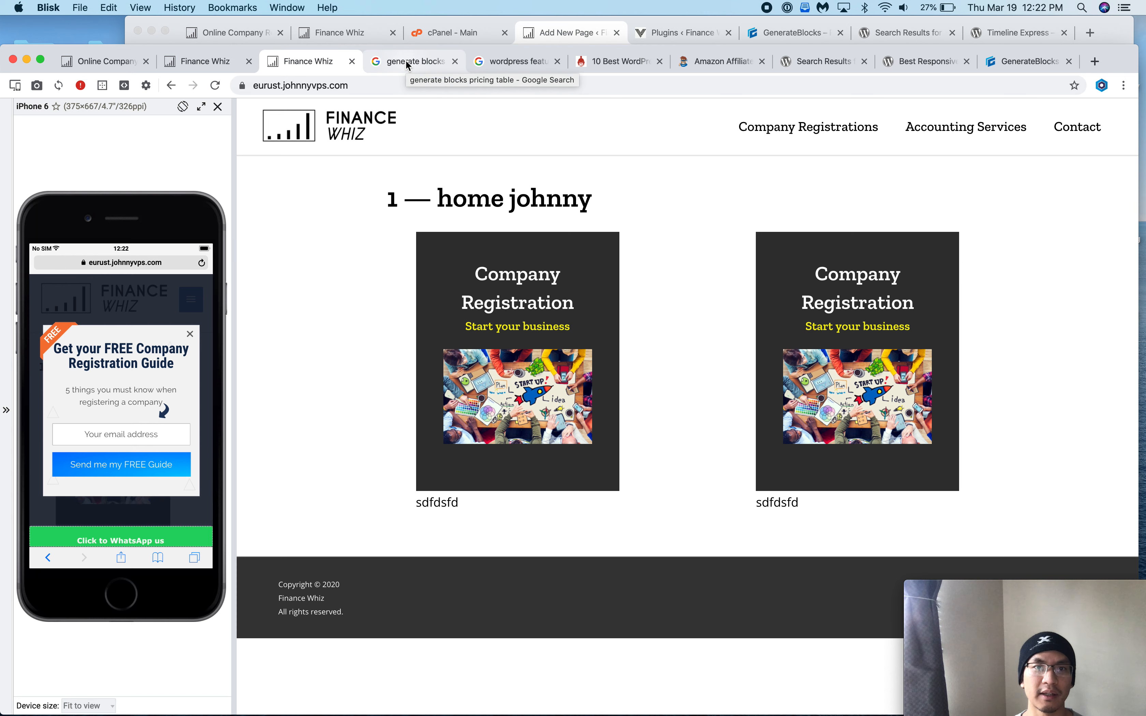
click(216, 60)
click(313, 57)
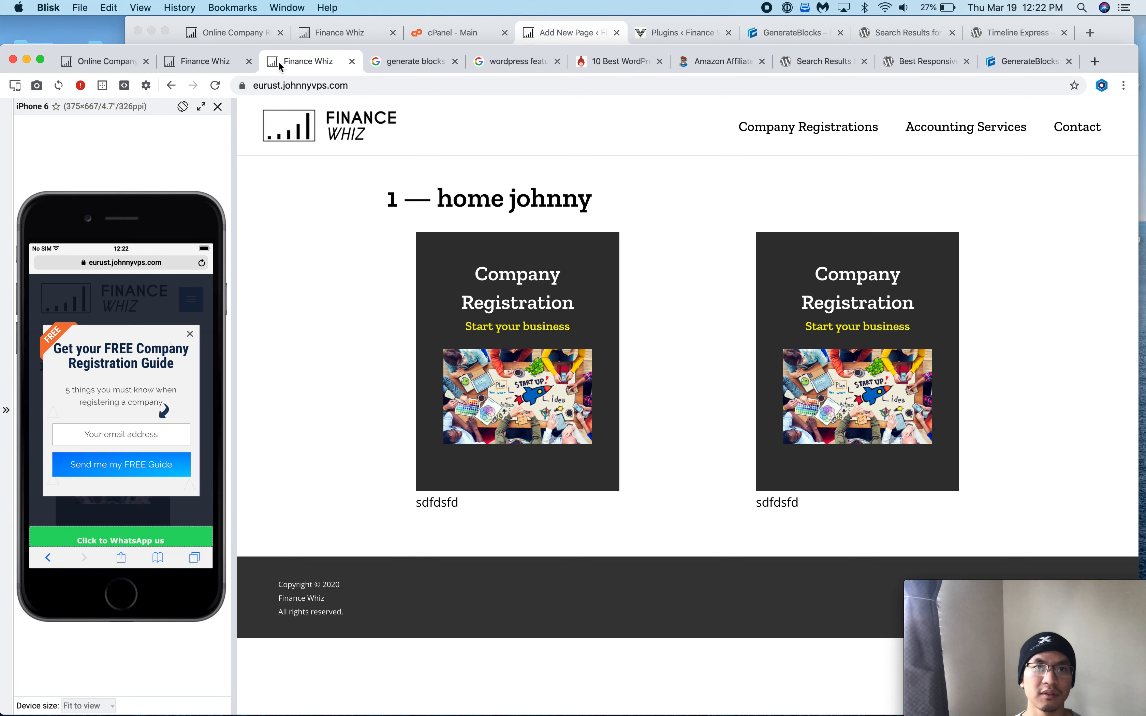
click(229, 61)
click(316, 60)
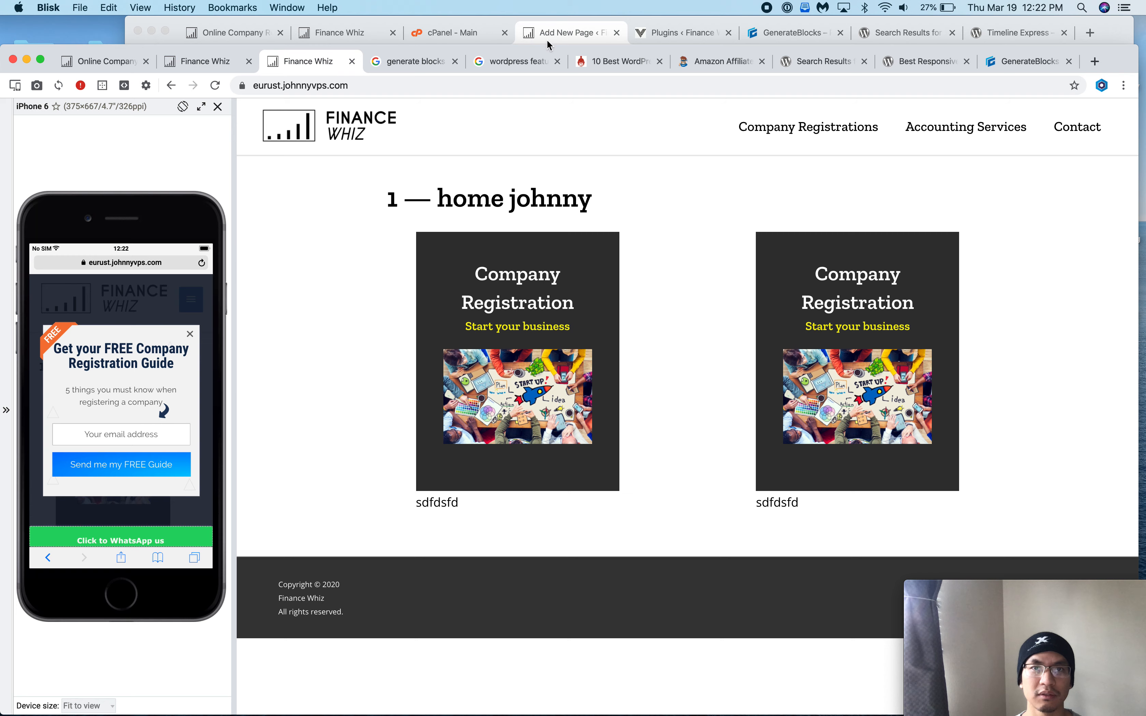
- Back in Chrome, set the first column container's left padding to 5 percent and update the page
click(582, 40)
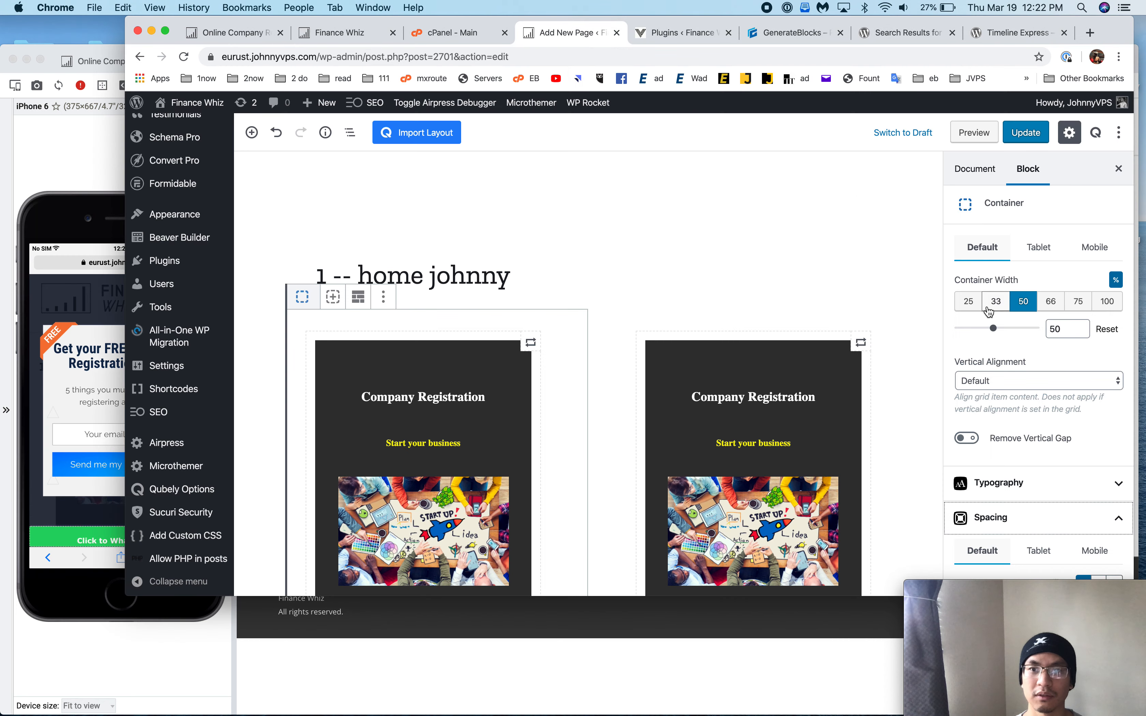
scroll(1072, 403, down, 4)
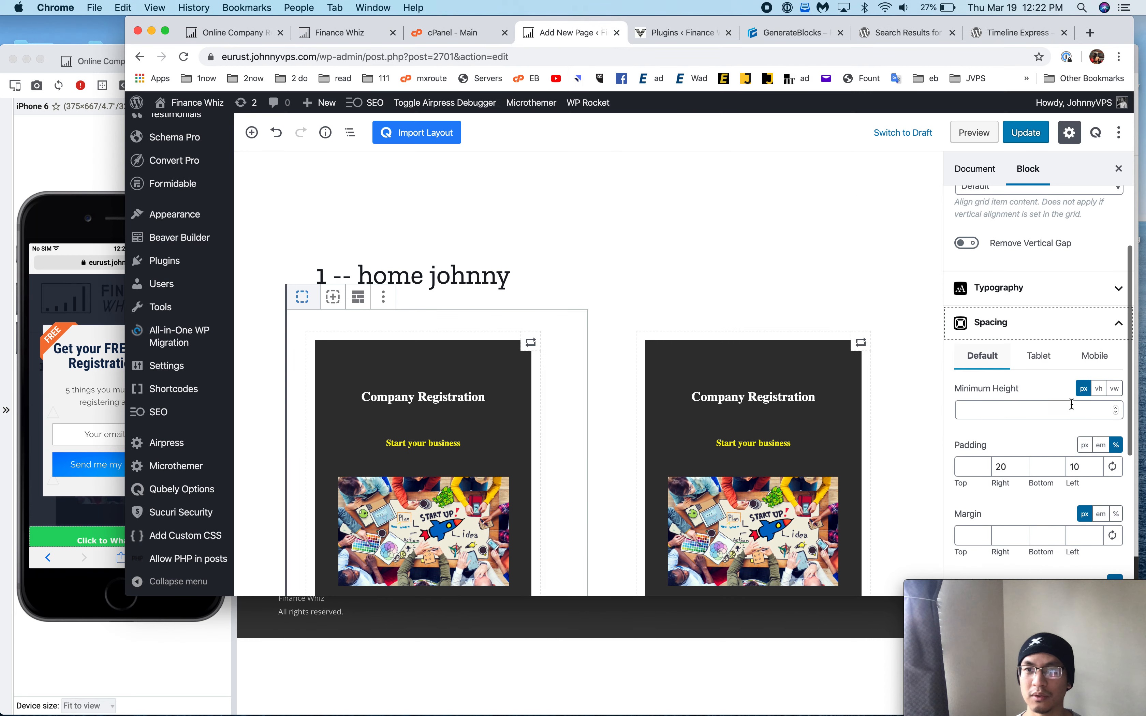
click(1082, 472)
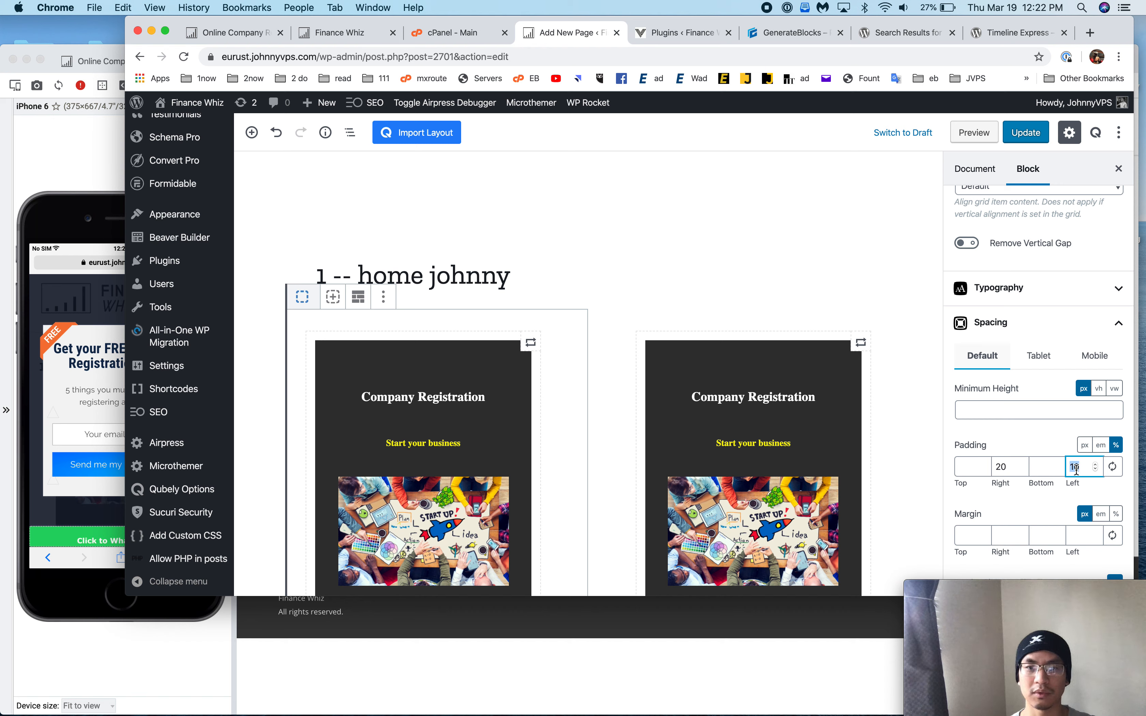
text(5)
click(1025, 132)
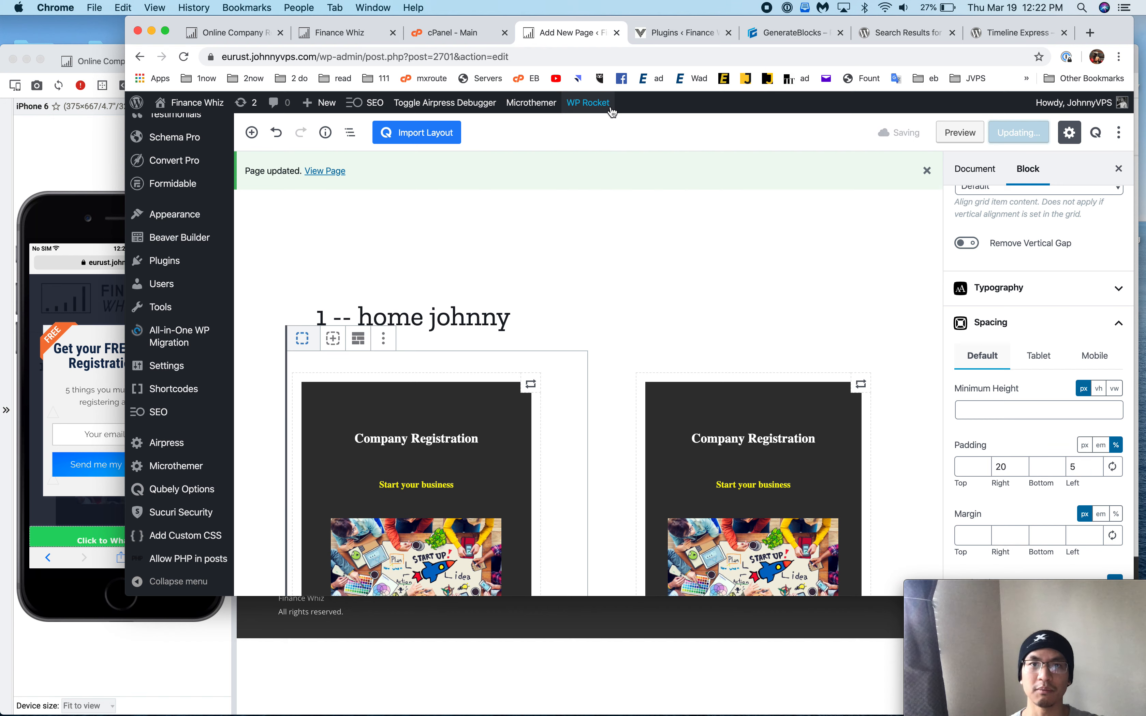
- Set the second column container's right padding to 5 percent and update the page
click(686, 356)
click(673, 378)
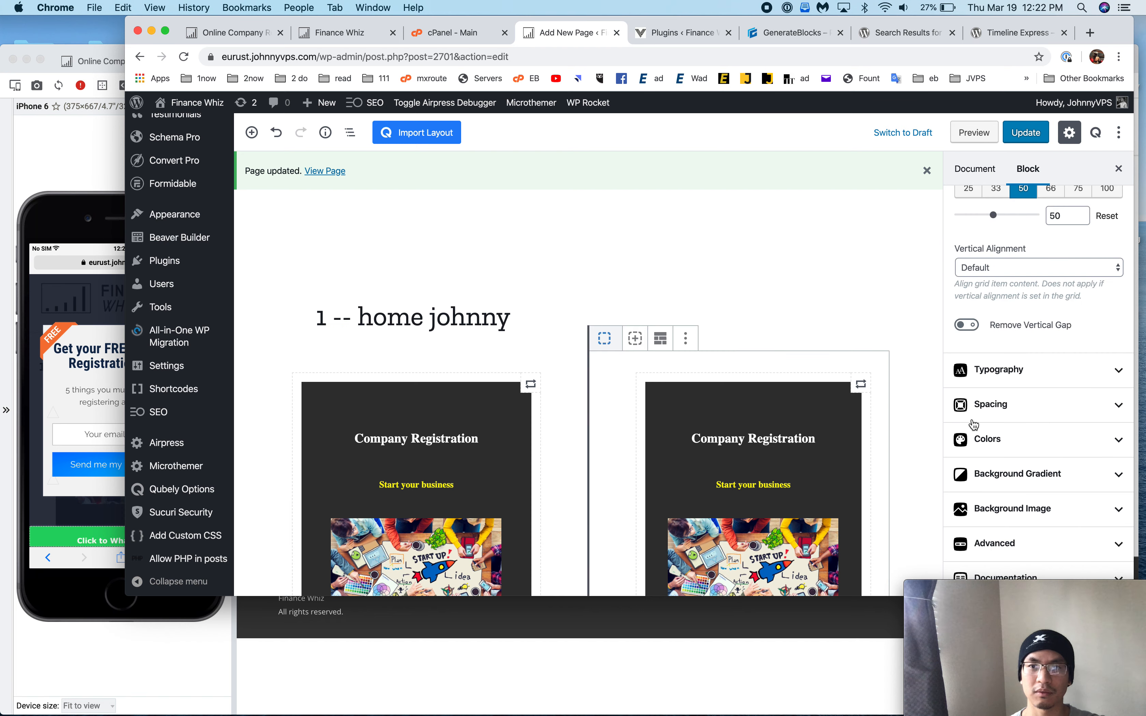
click(1015, 410)
click(1002, 467)
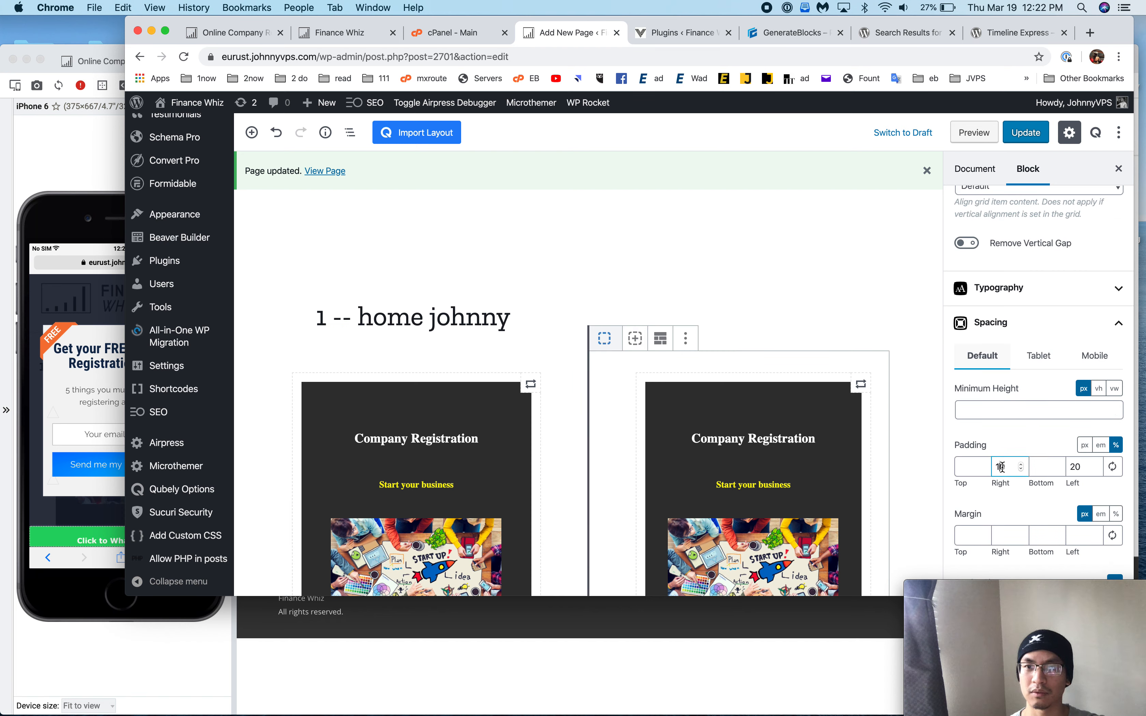
text(5)
click(1025, 133)
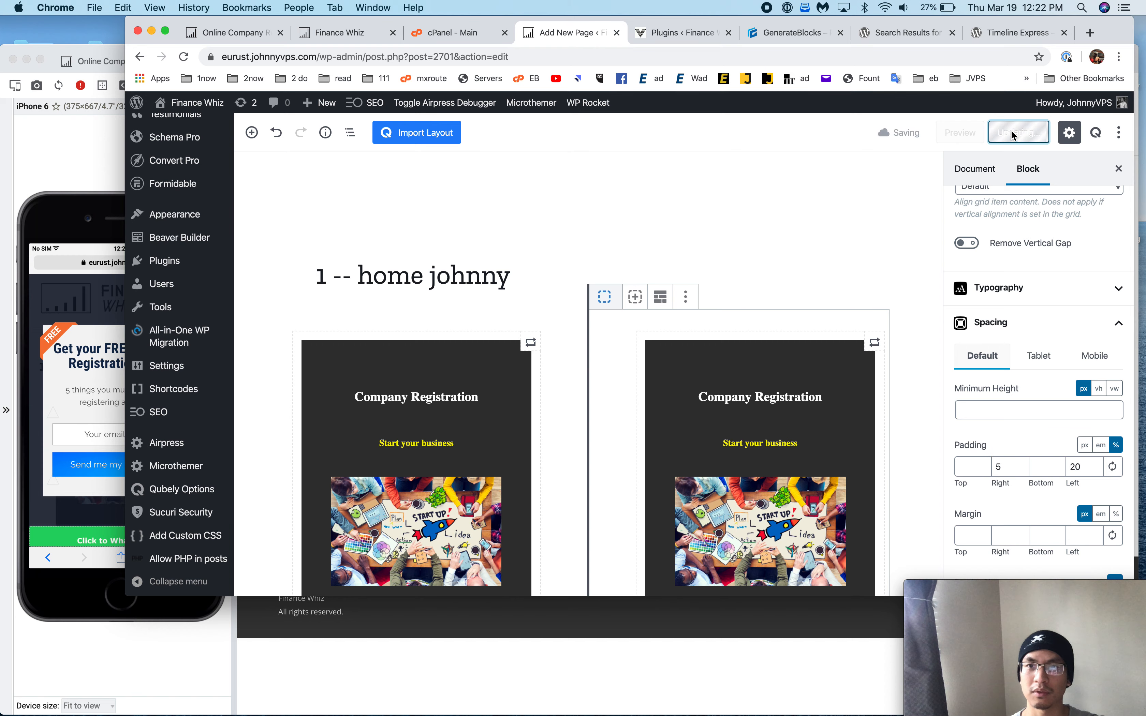
- Reload eurust.johnnyvps.com in Blisk, compare the card spacing with the live site, and return to the page editor in Chrome
click(59, 162)
key(super+r)
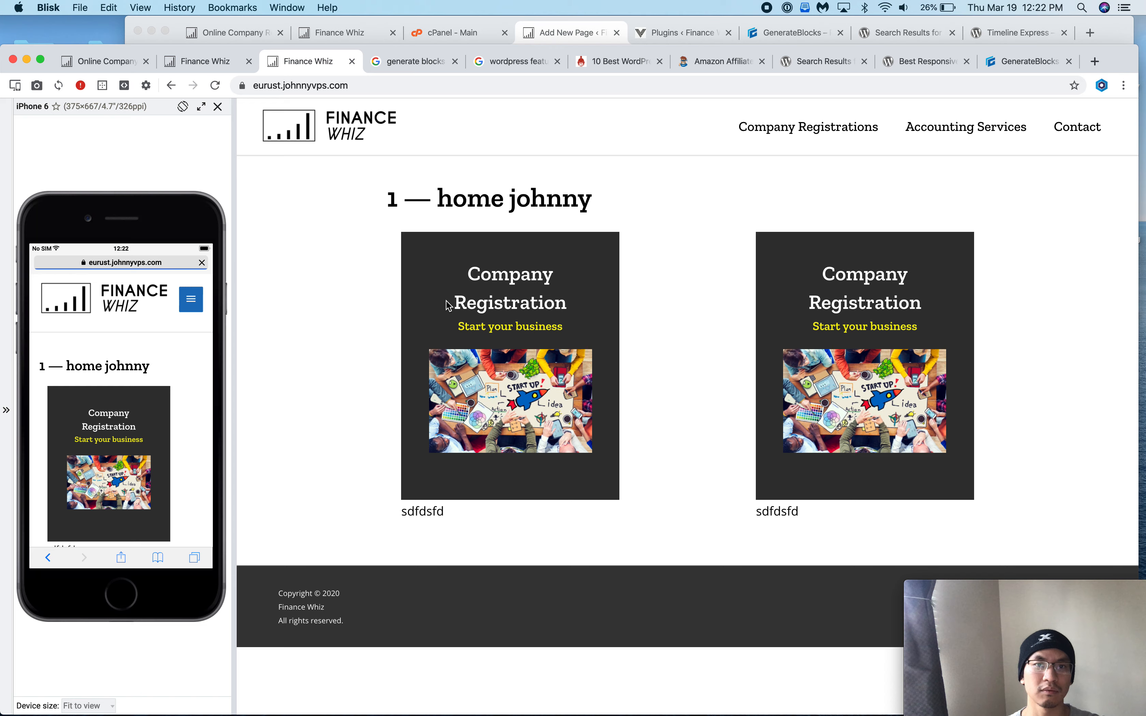
click(185, 61)
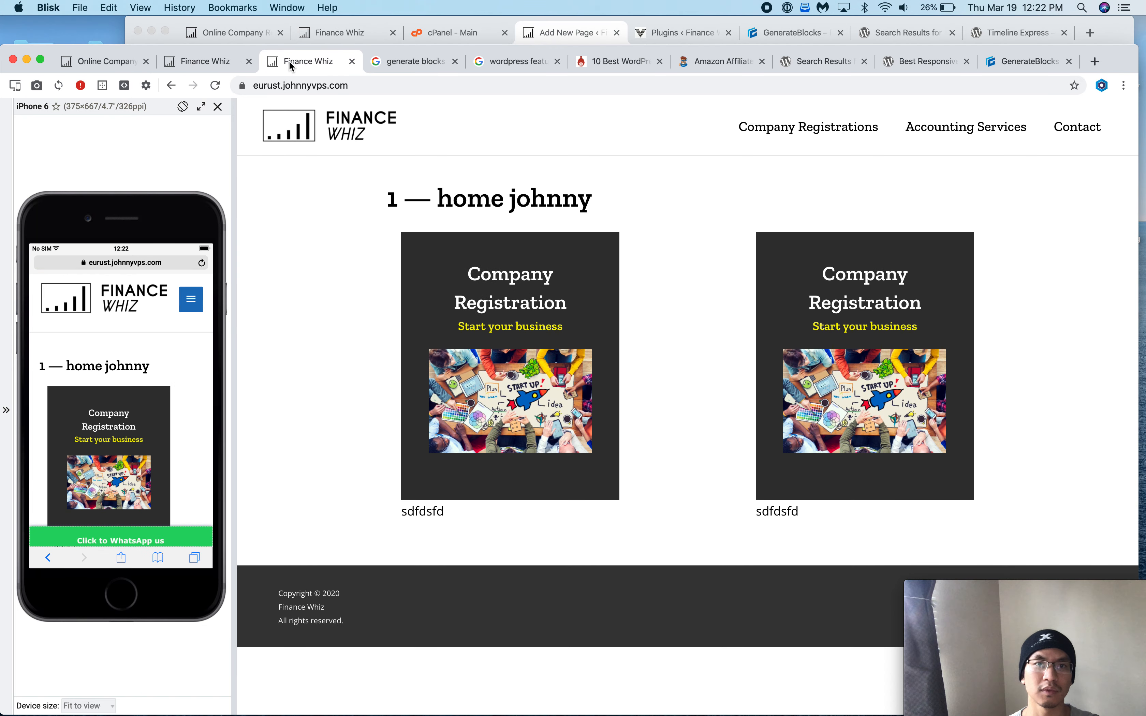
click(549, 37)
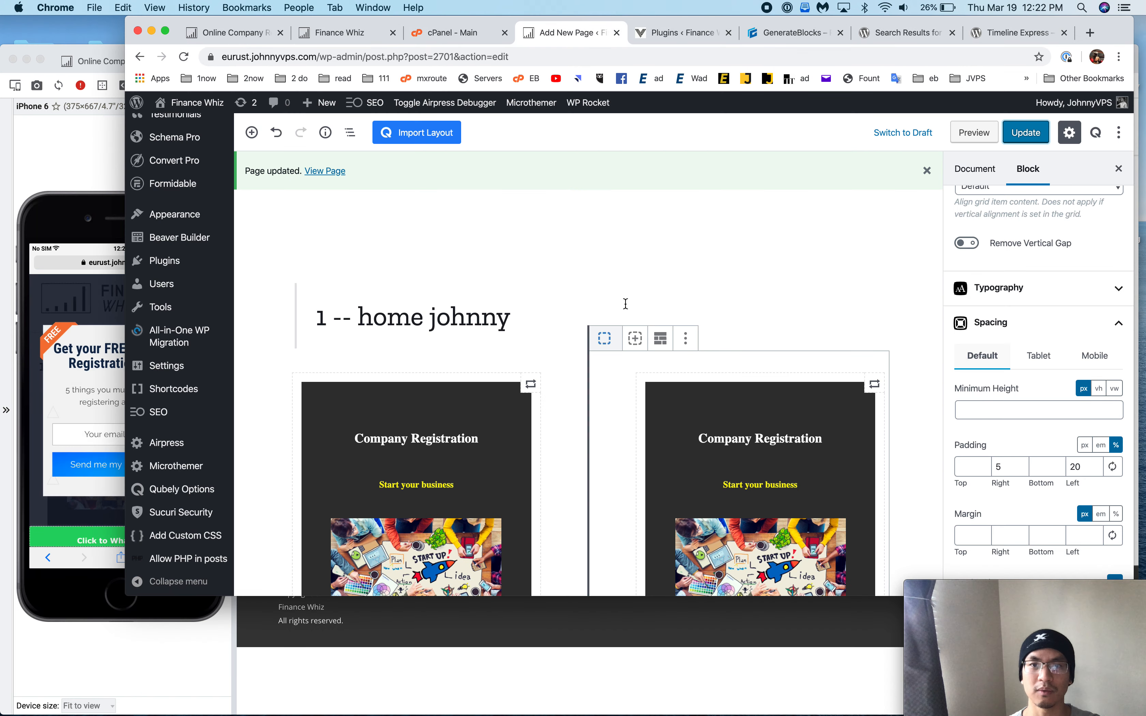
- Set the first column container's left padding to 0 percent
click(535, 313)
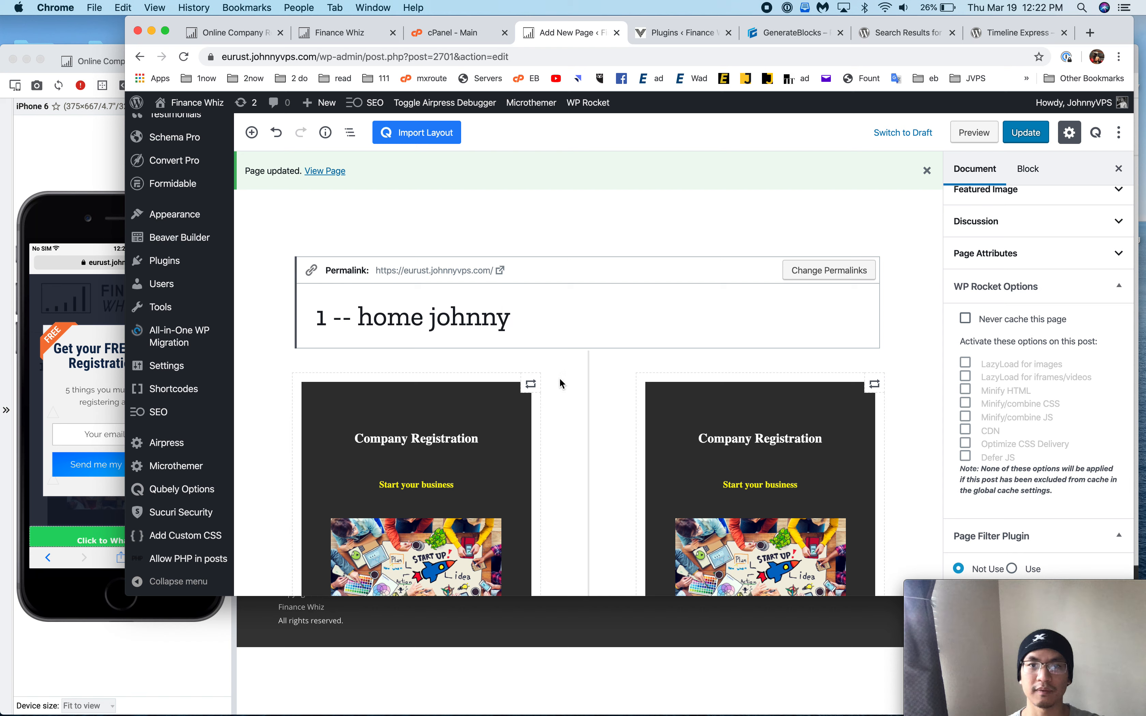
click(551, 372)
click(1066, 404)
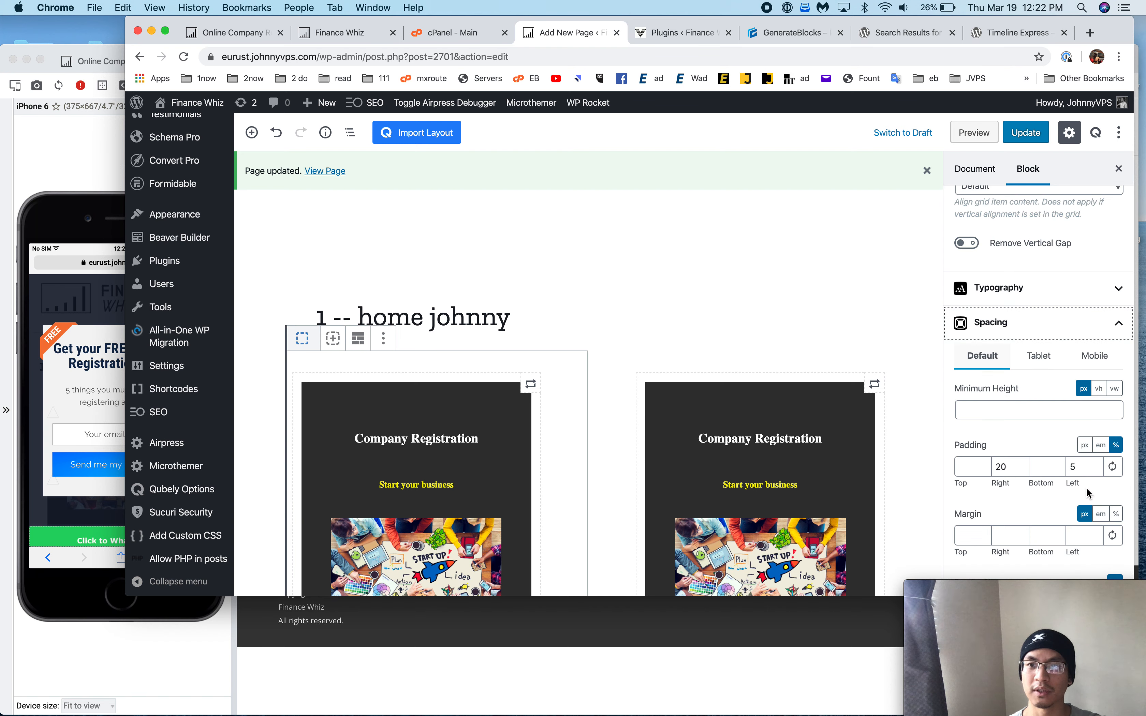
click(1085, 468)
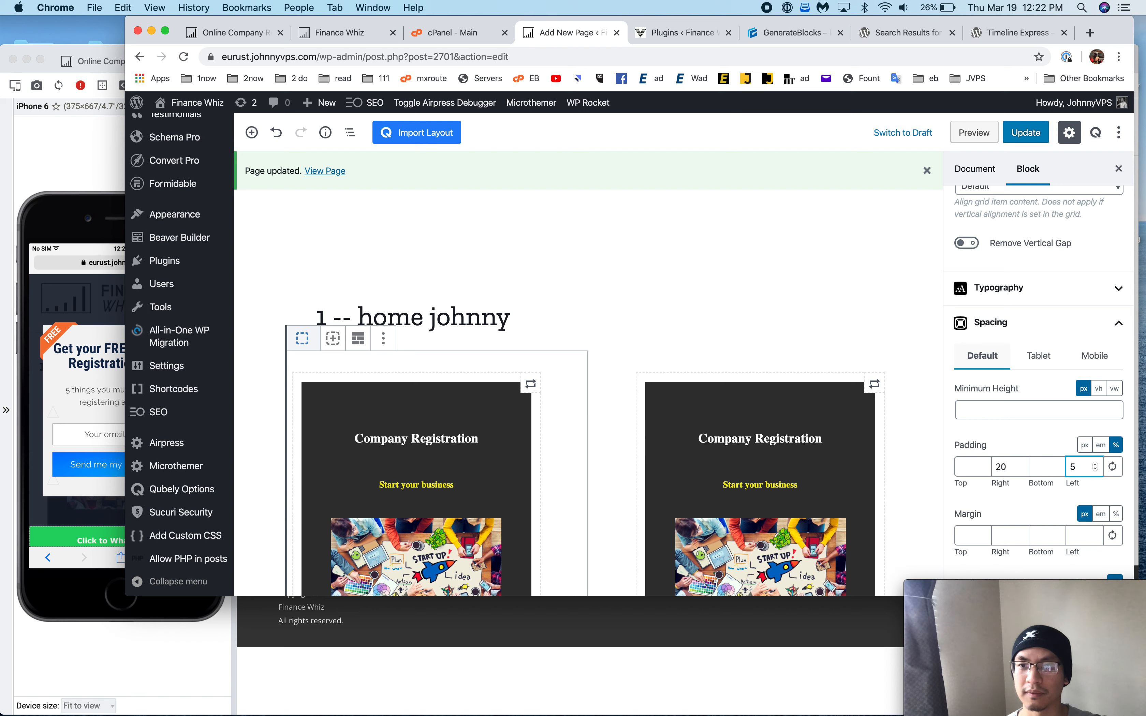
key(BackSpace)
text(0)
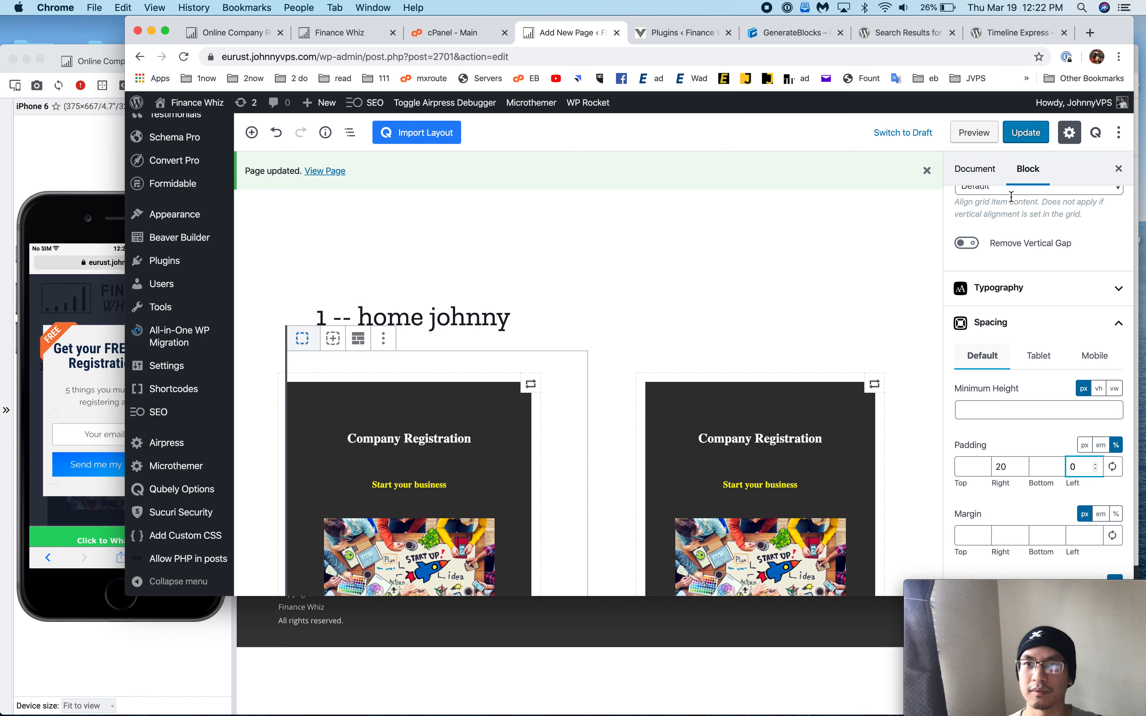
- Set the second column container's right padding to 0 percent and update the page
click(804, 356)
click(799, 369)
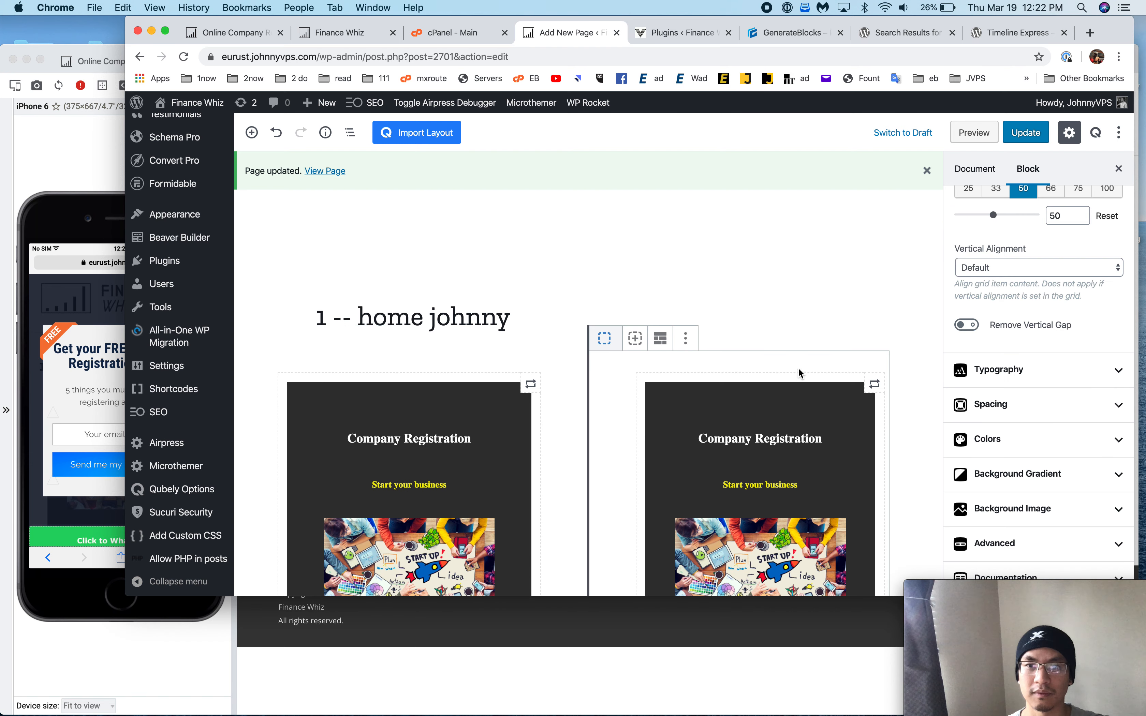
click(1033, 405)
click(1080, 467)
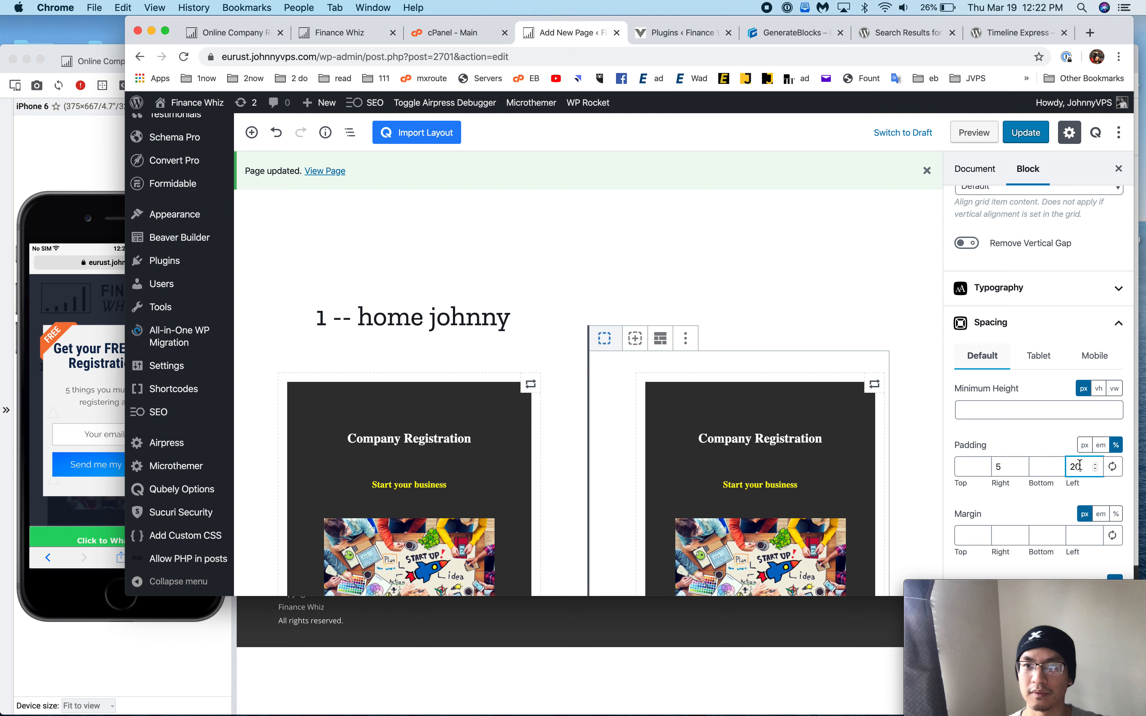
click(1029, 466)
key(BackSpace)
text(0)
click(1026, 132)
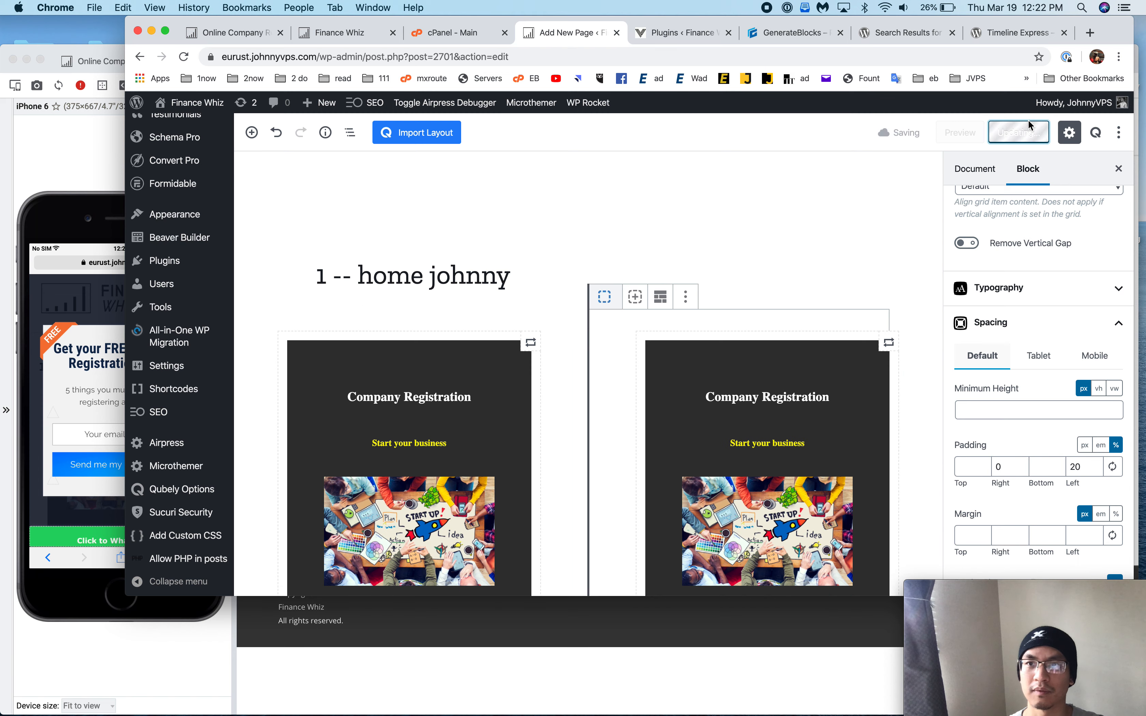
- Switch to Blisk and compare the updated eurust.johnnyvps.com card widths and side gaps with the live financewhiz.co.za page
click(114, 161)
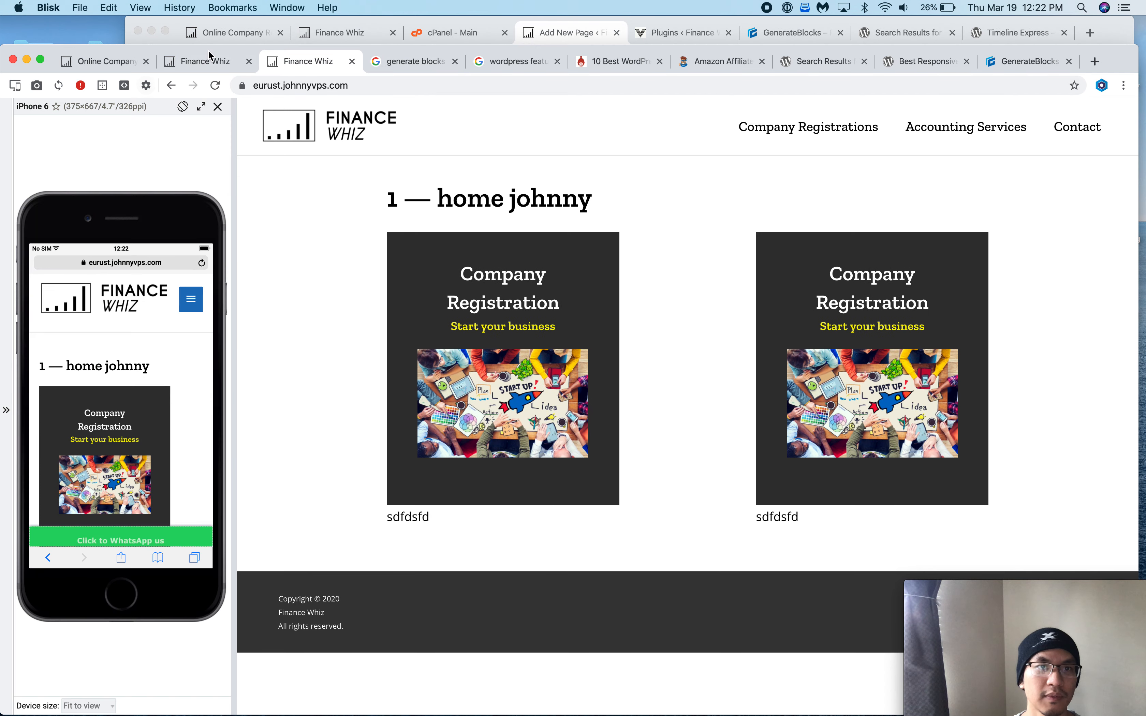
click(210, 60)
click(306, 63)
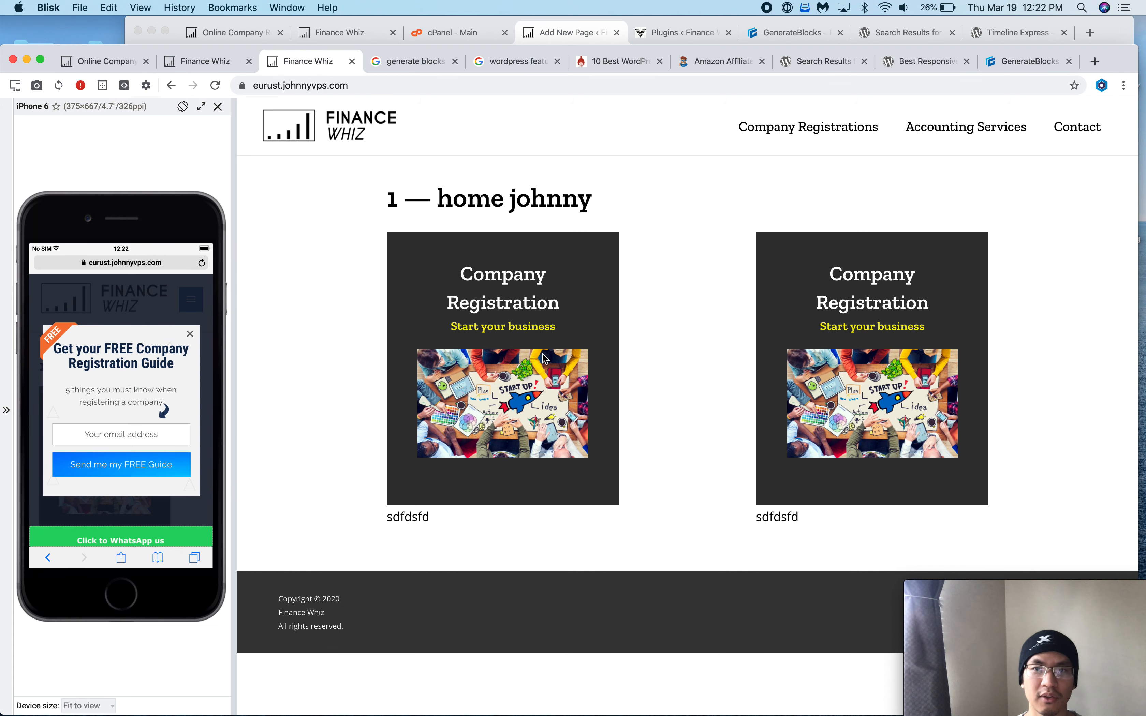
click(192, 64)
scroll(271, 312, down, 5)
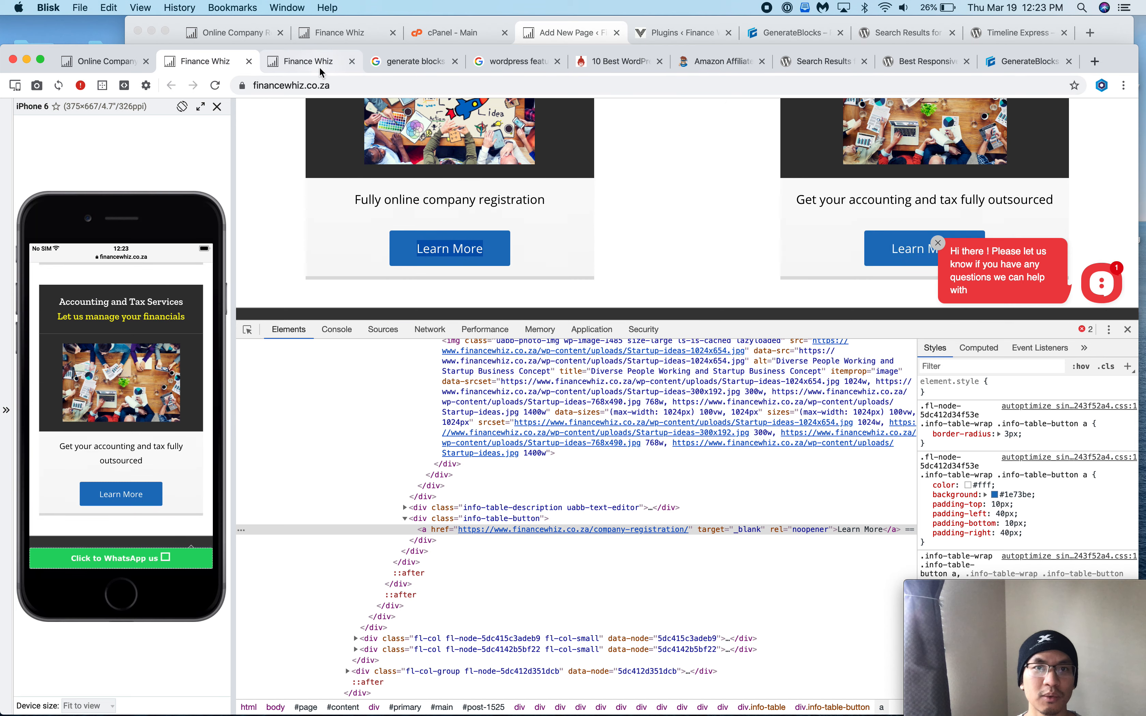
drag(678, 327, 679, 429)
scroll(633, 310, up, 5)
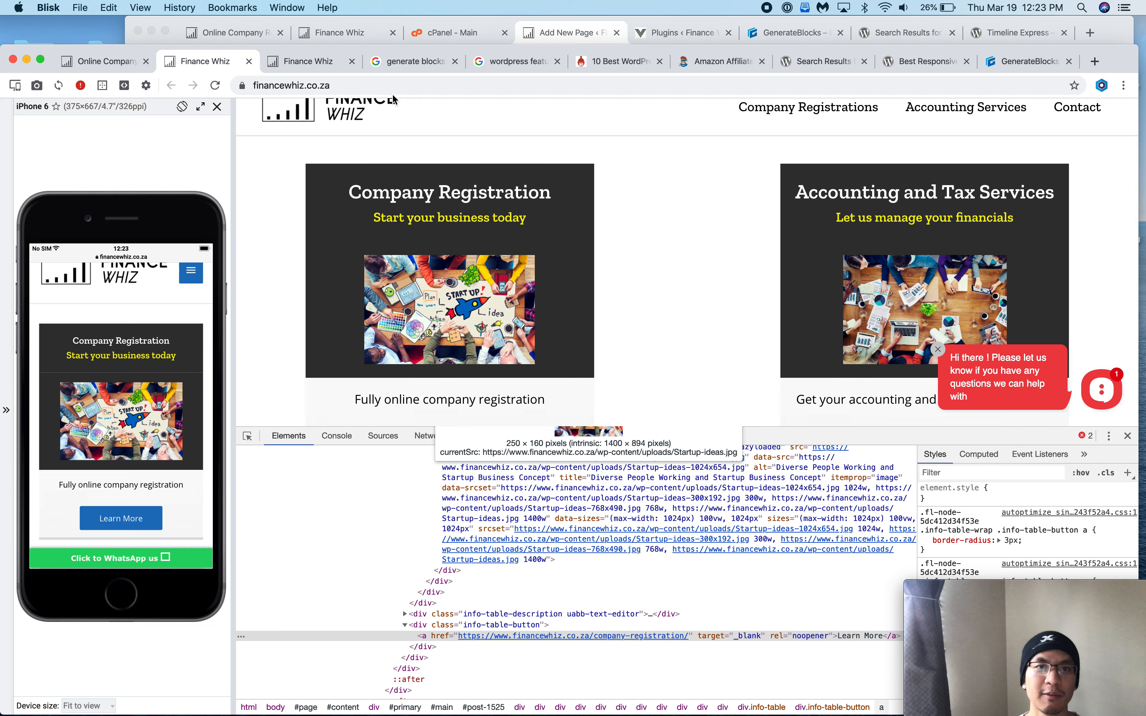
click(313, 63)
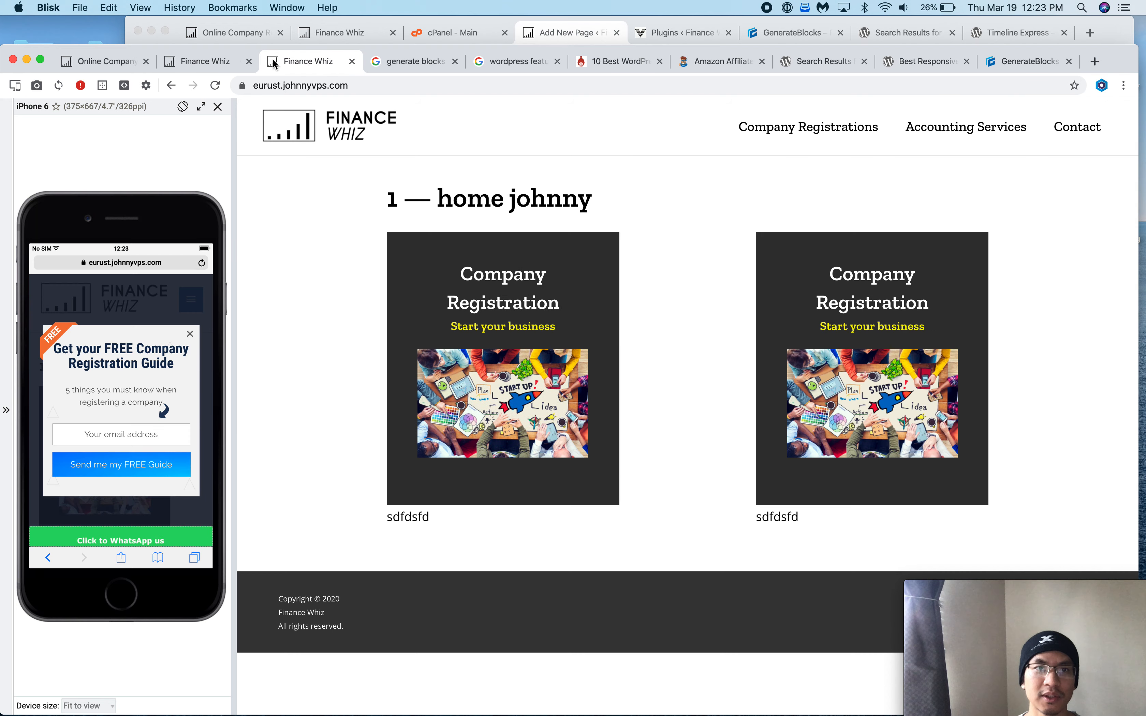
click(227, 61)
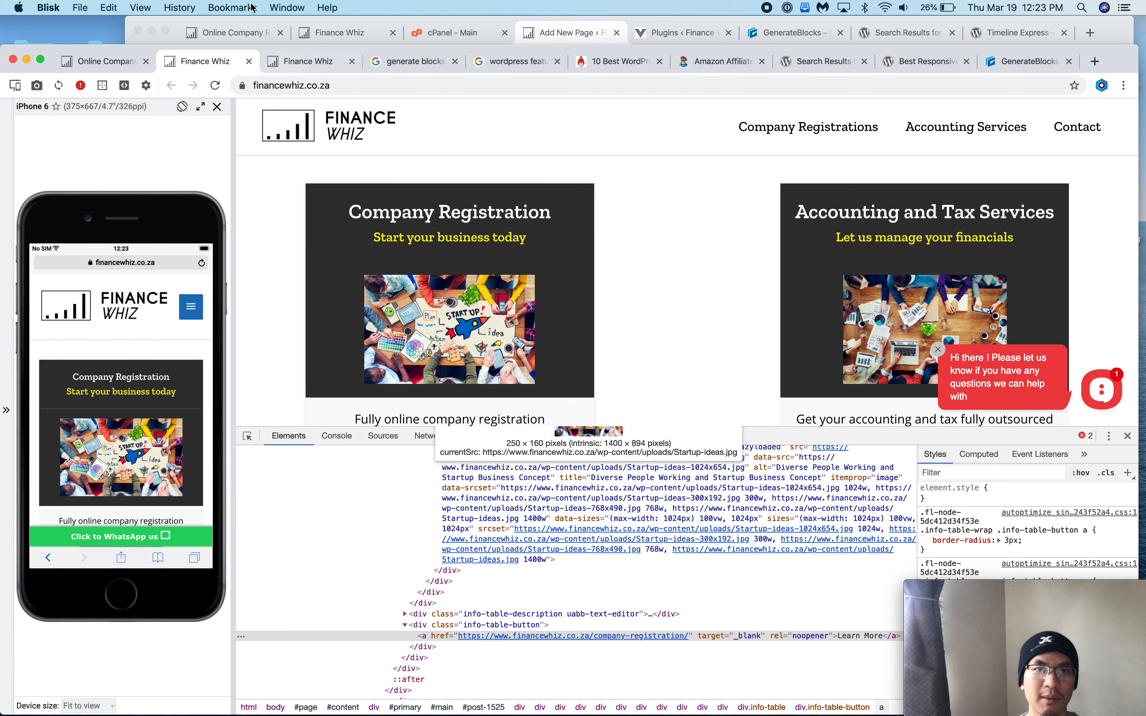
click(307, 62)
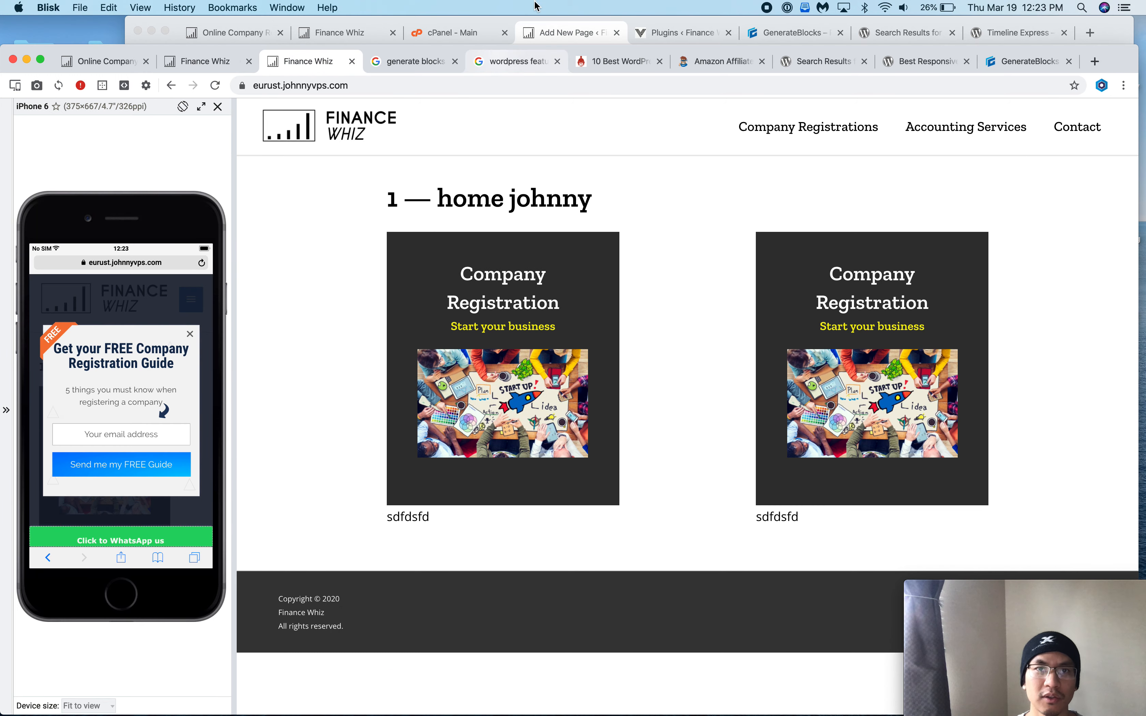
- In Chrome, examine the first column container's spacing settings and the area below its card, checking against the front-end page in Blisk
click(581, 23)
click(431, 397)
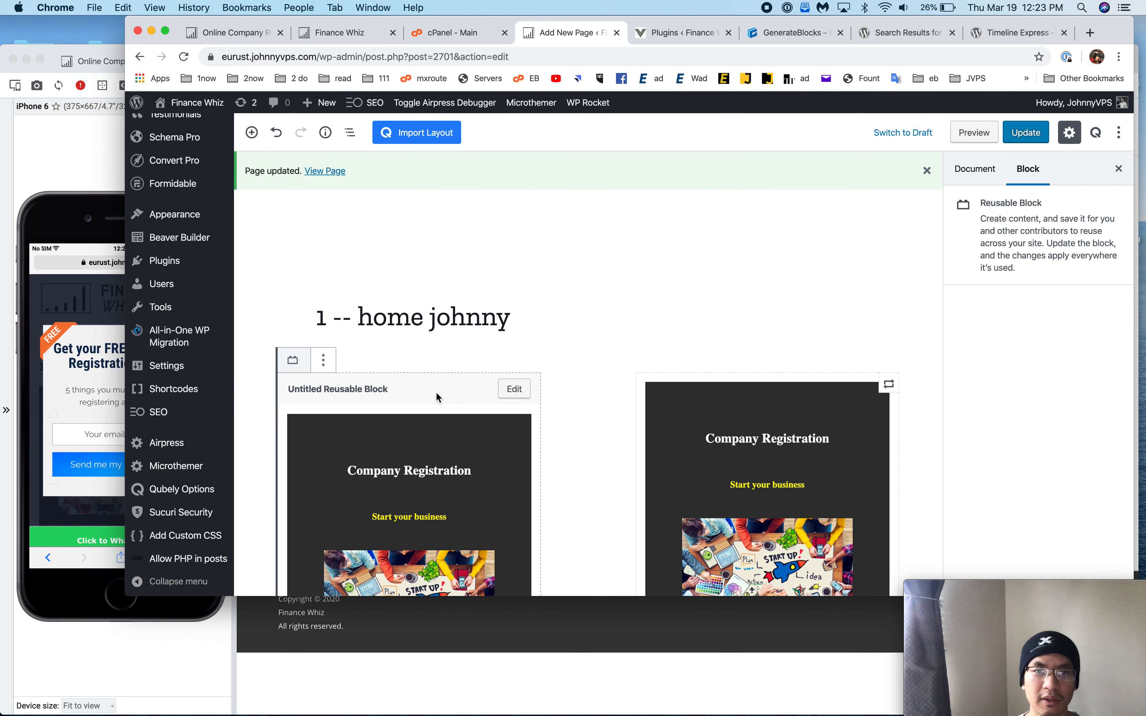
scroll(450, 453, down, 2)
scroll(450, 453, down, 1)
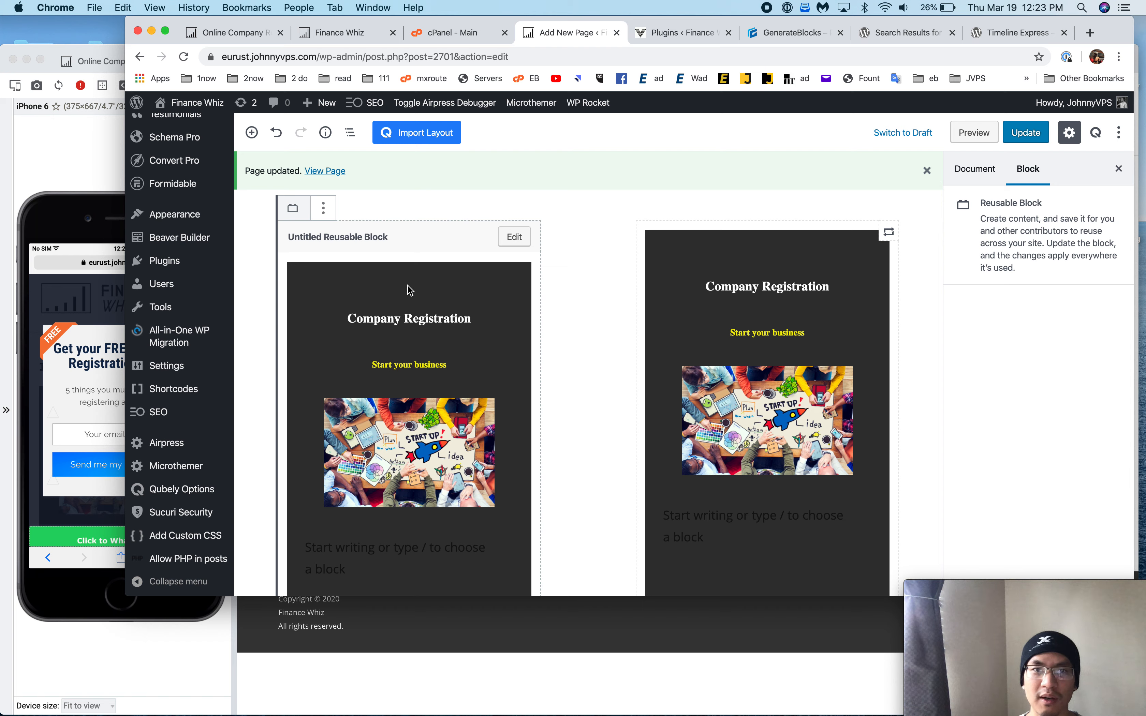
click(632, 303)
click(487, 226)
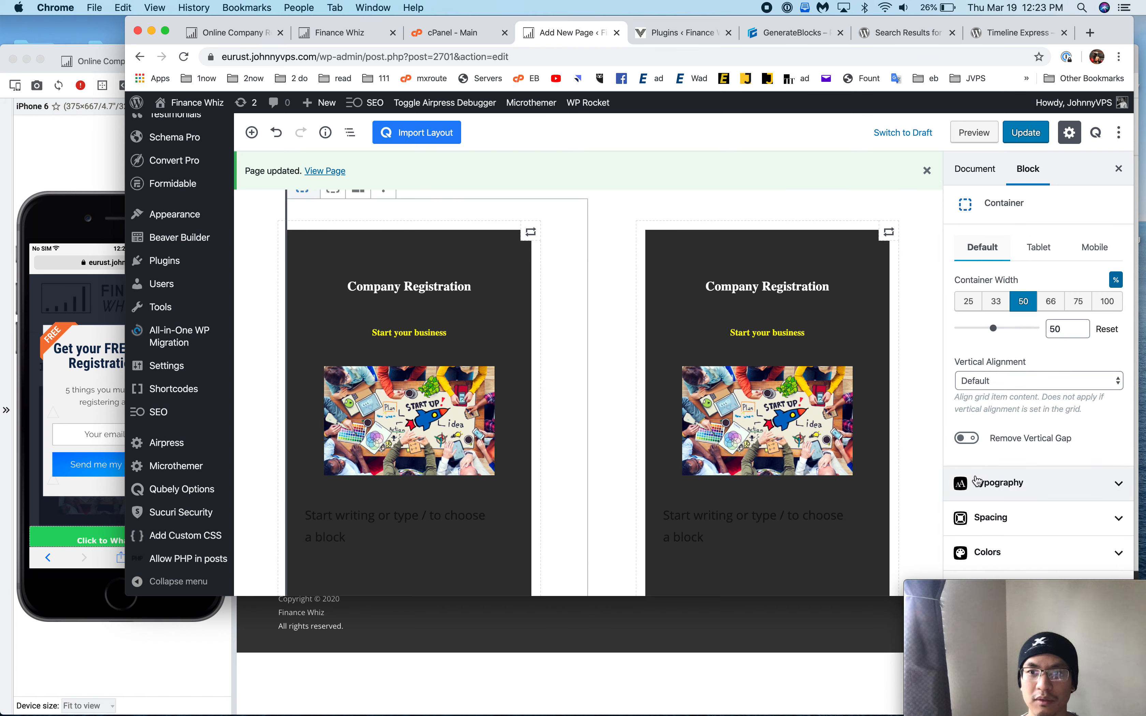
scroll(752, 463, down, 2)
click(1017, 529)
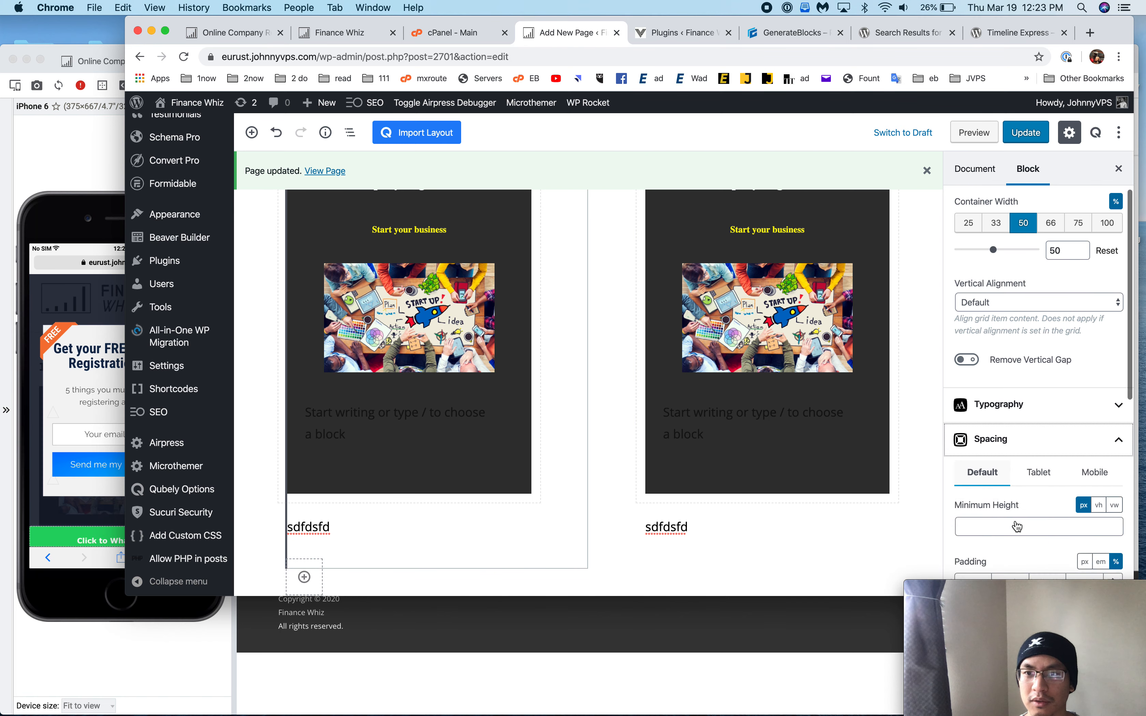
scroll(1017, 526, down, 5)
scroll(1017, 526, up, 3)
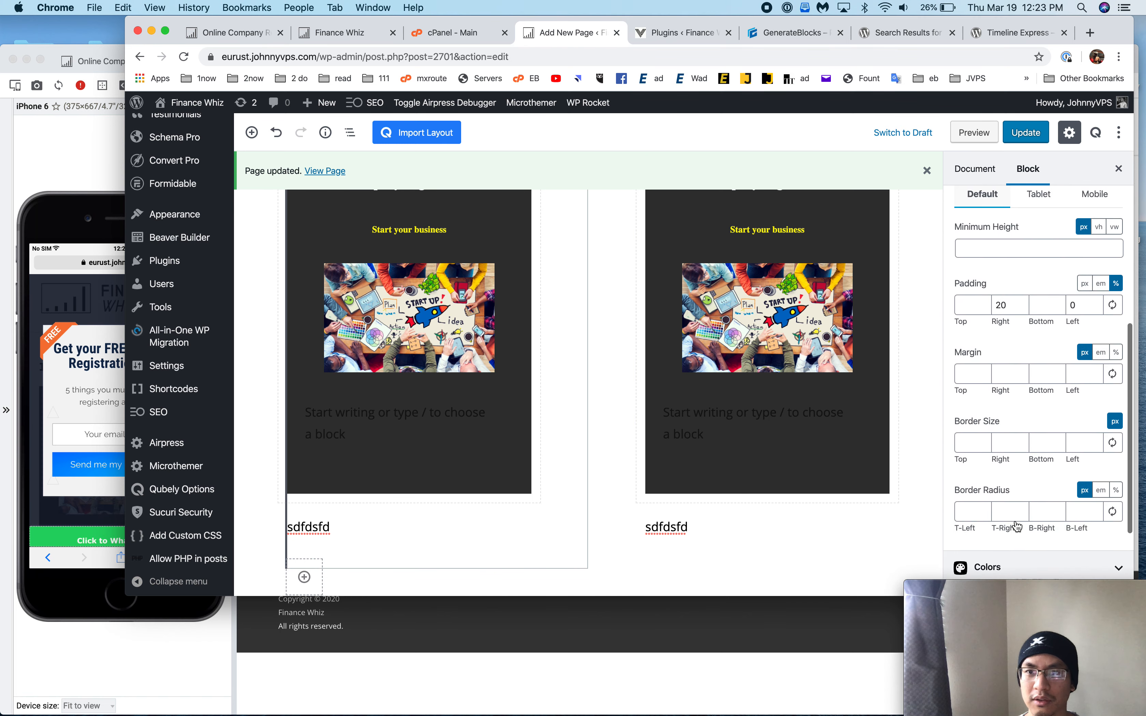
scroll(1016, 522, up, 1)
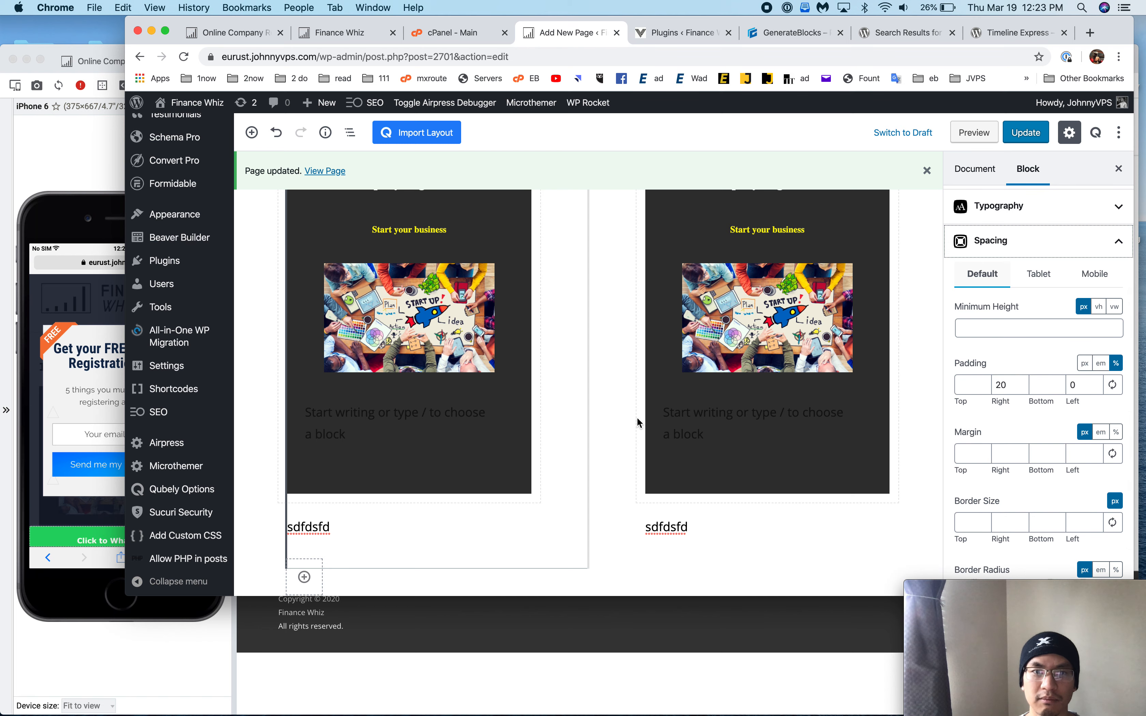
scroll(637, 420, up, 1)
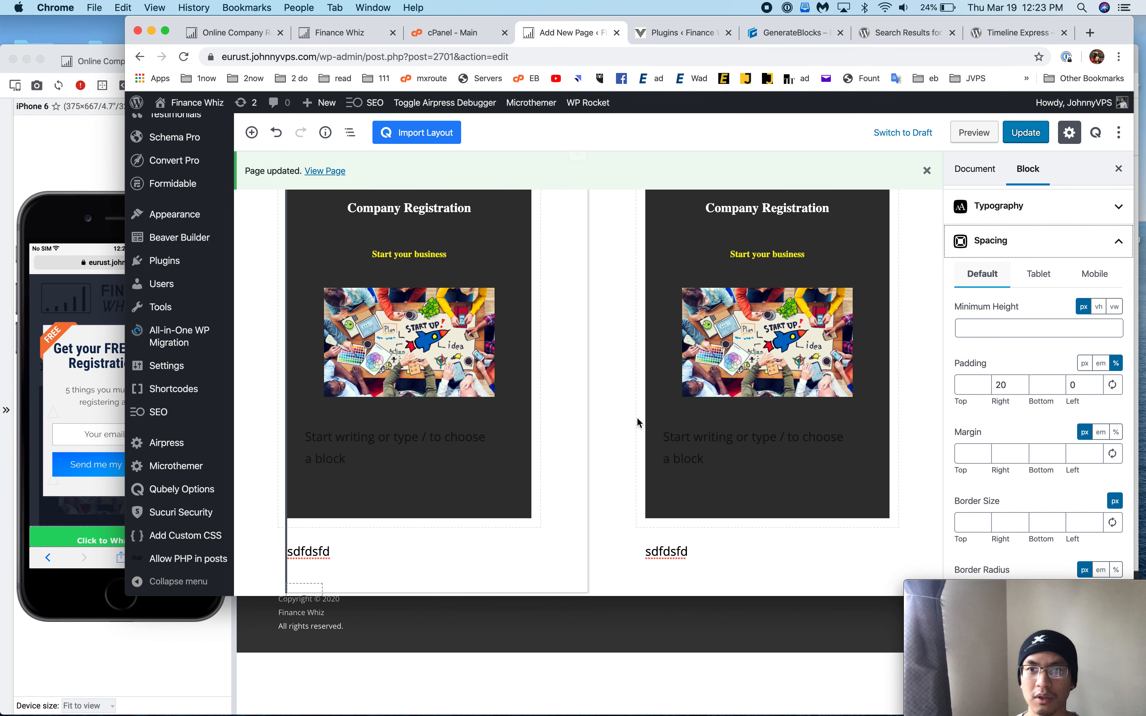
scroll(637, 418, up, 5)
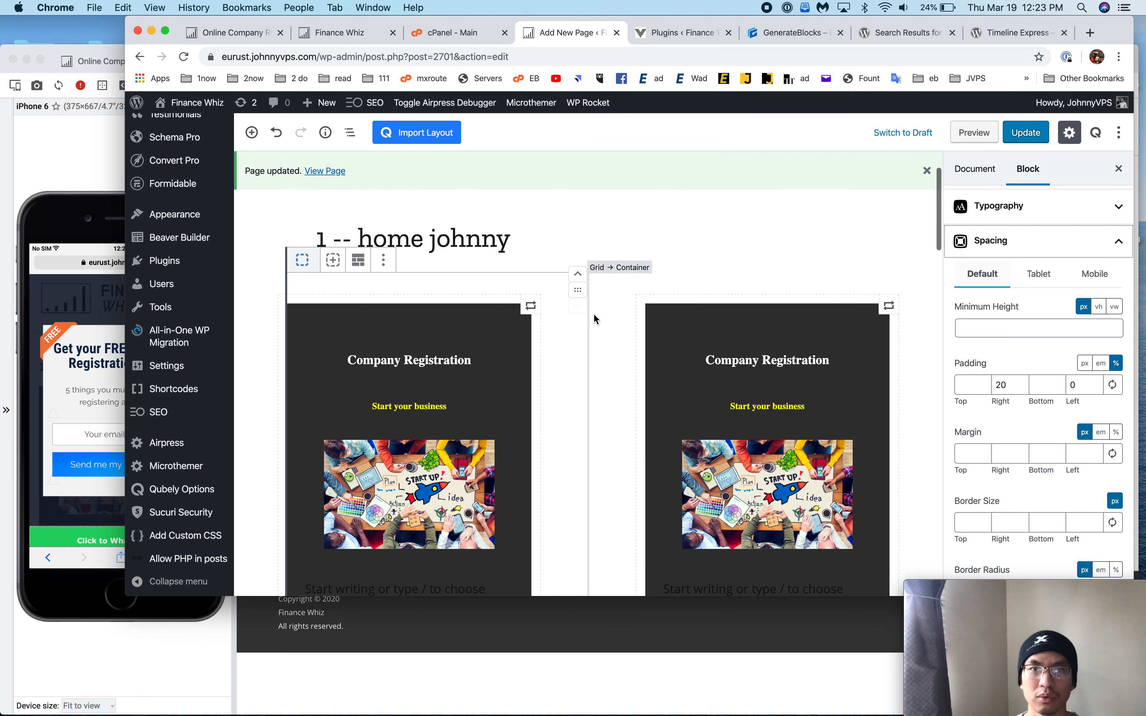
scroll(593, 318, down, 5)
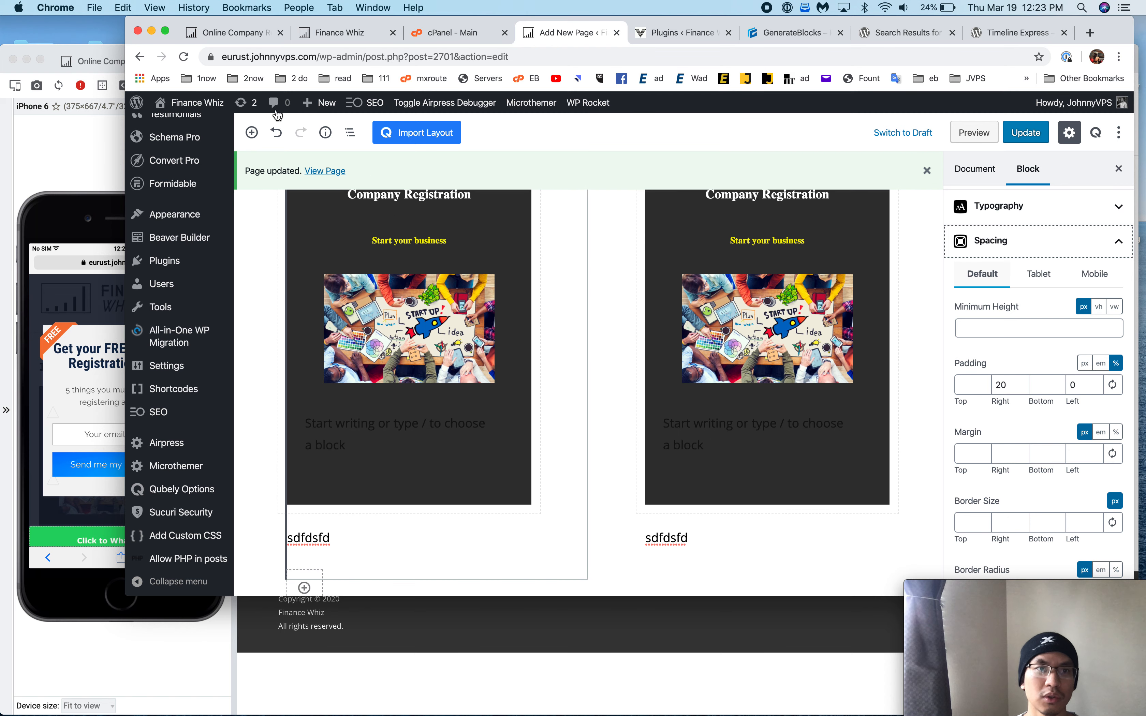
click(111, 151)
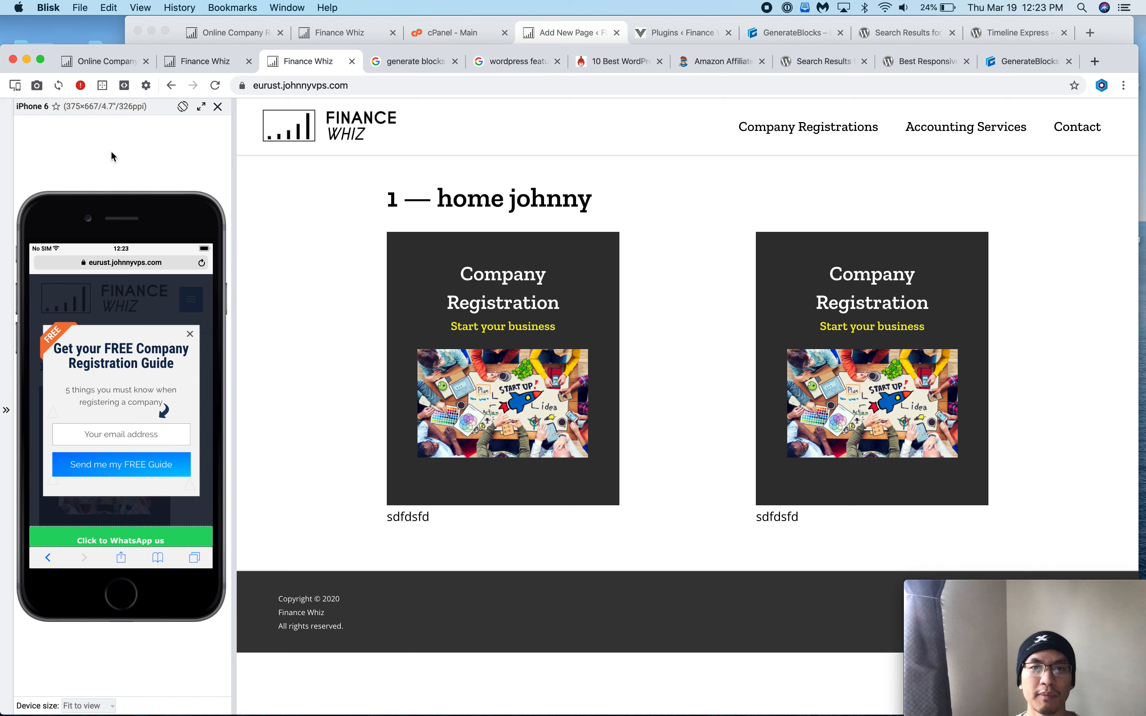
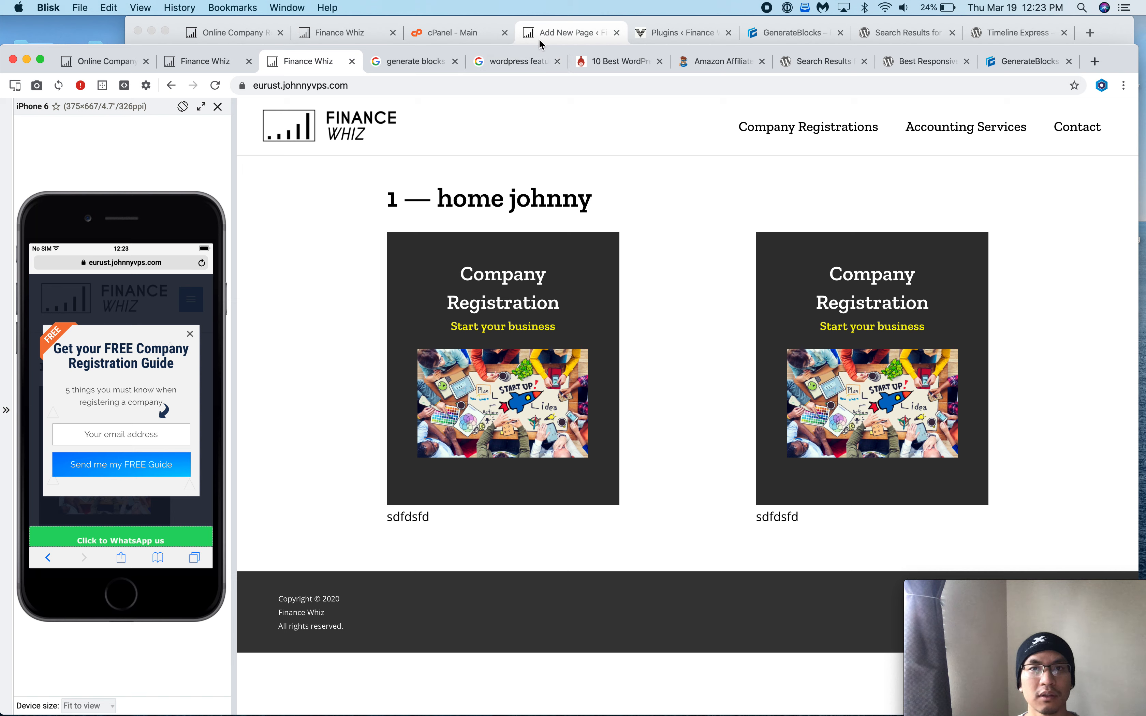
- Back in Chrome, set the first column container's bottom padding to 0 percent, update the page, and reload the front-end page in Blisk
click(563, 34)
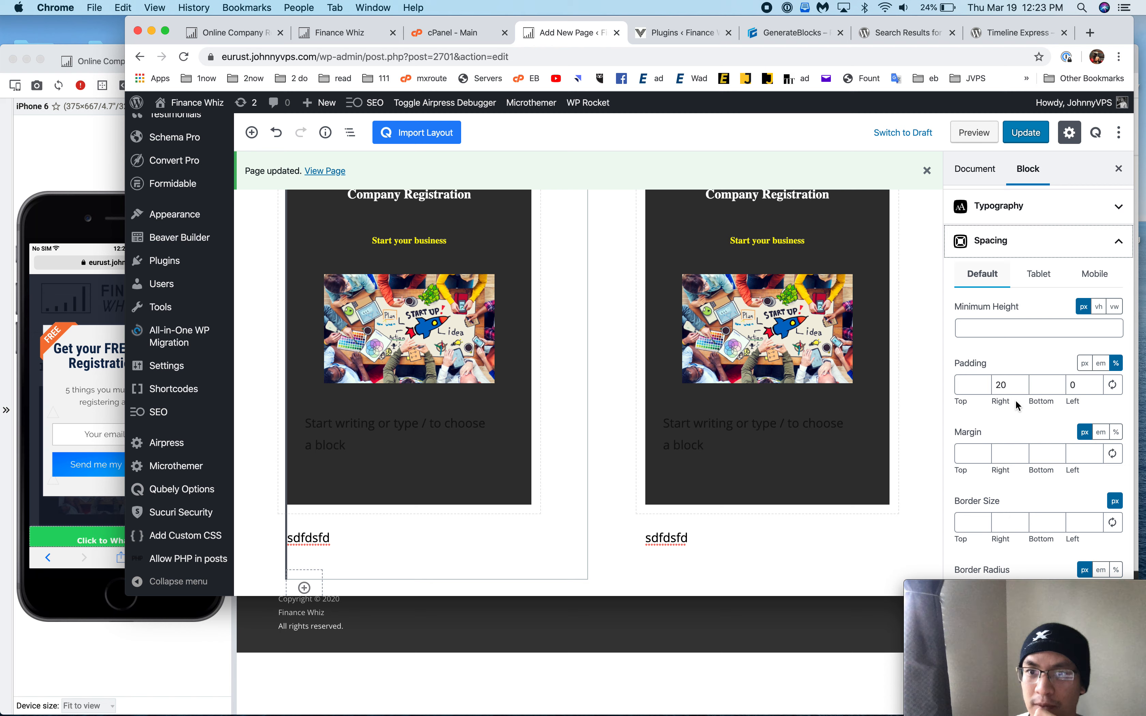
click(1041, 387)
text(0)
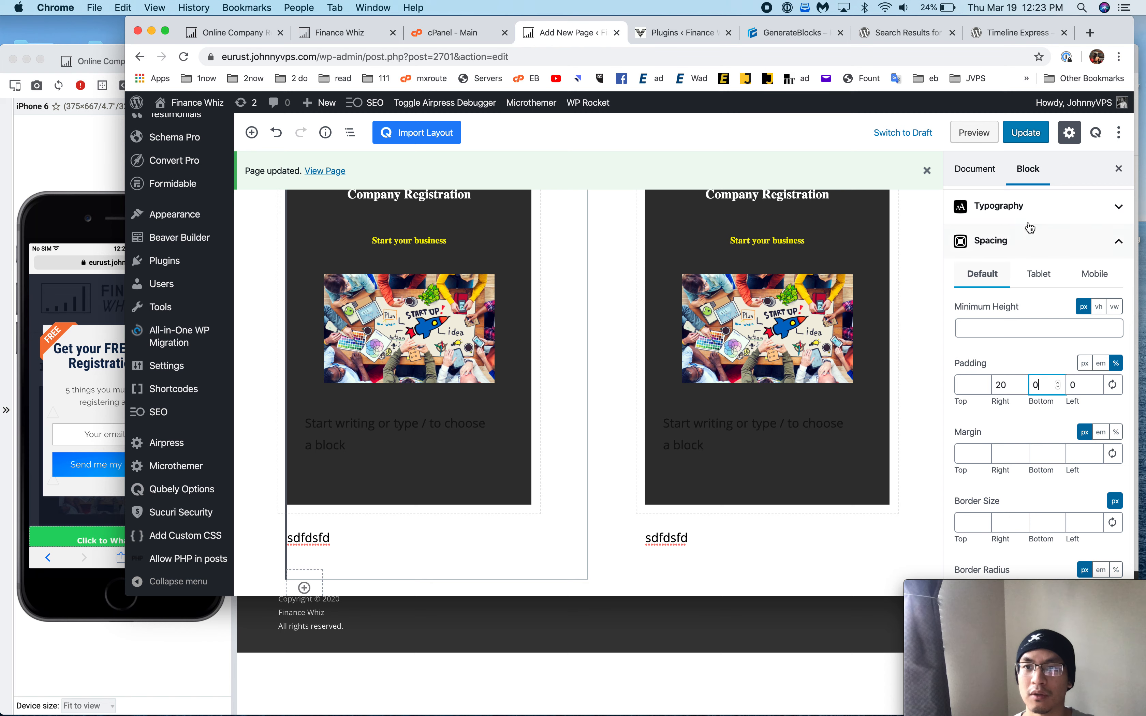
click(1018, 141)
click(68, 174)
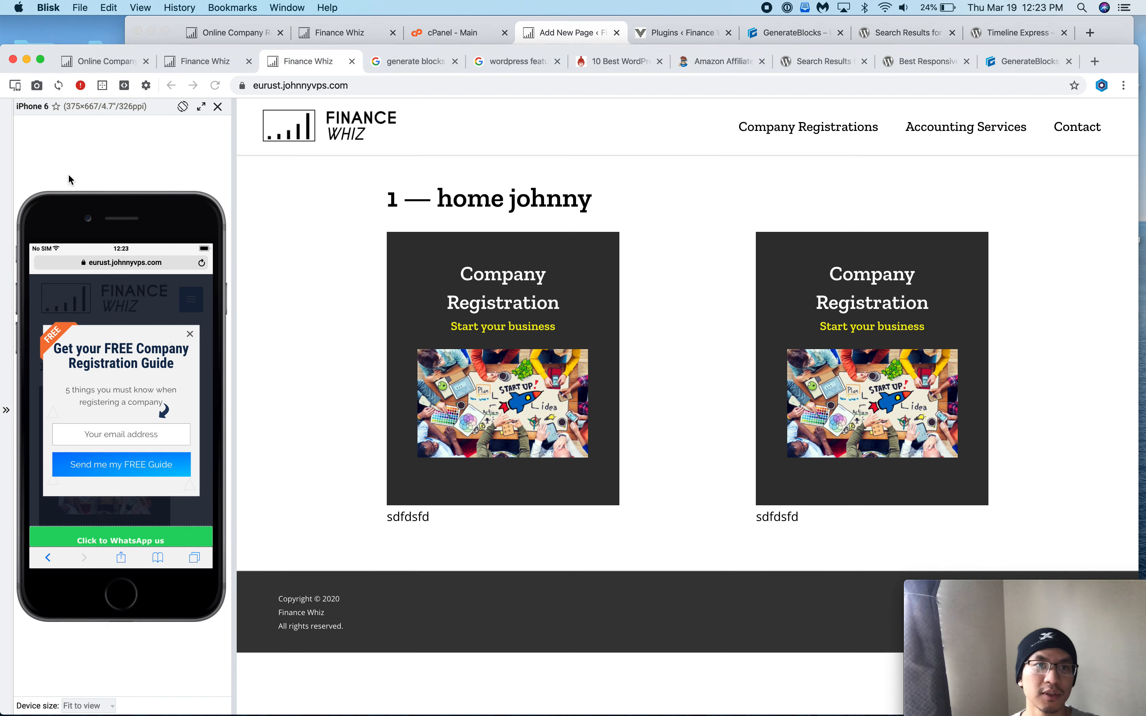
key(super+r)
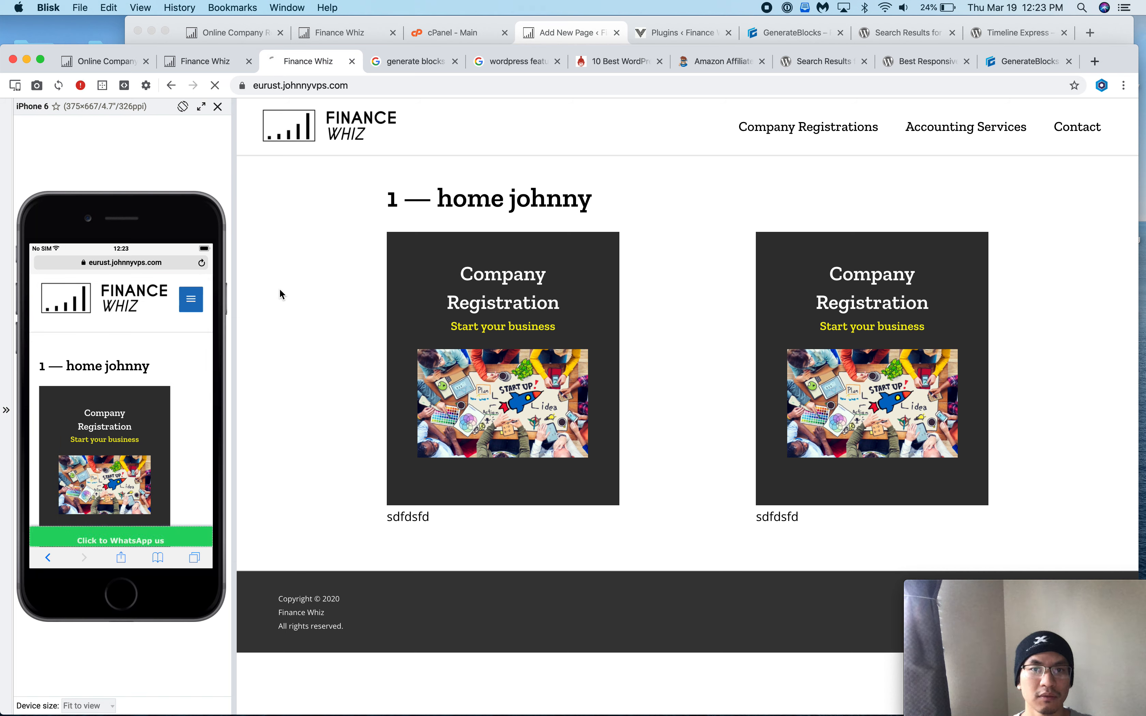
- Switch to Chrome and set the first column container's bottom margin to 0 px
click(580, 32)
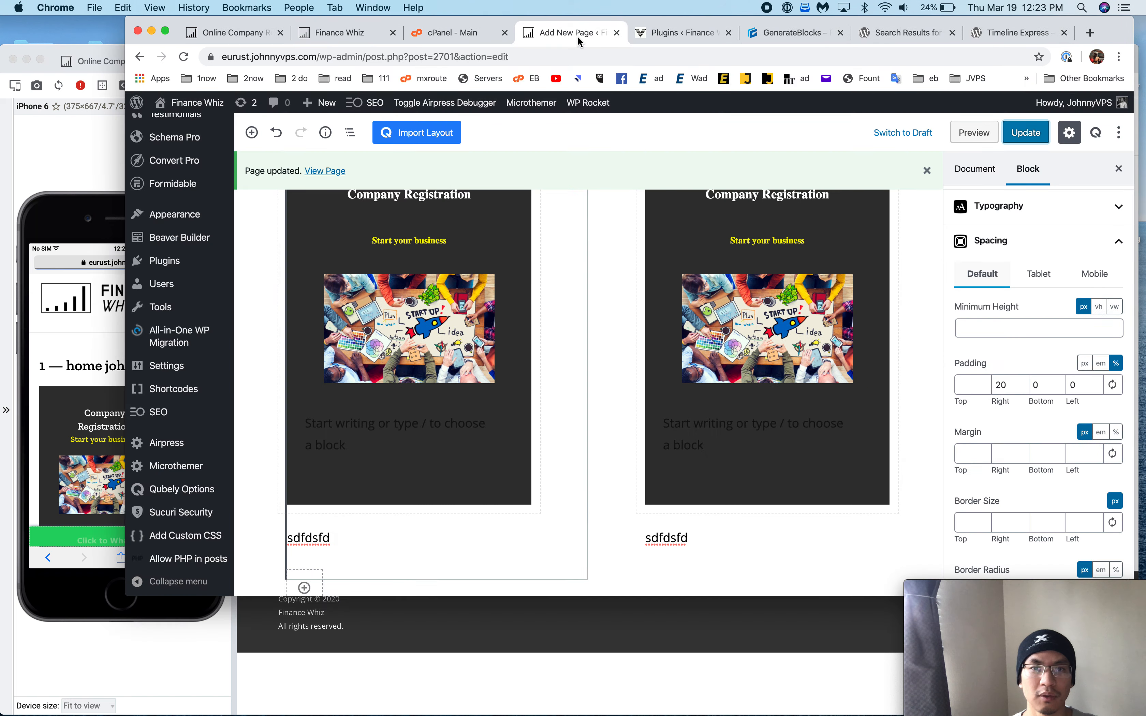
click(405, 426)
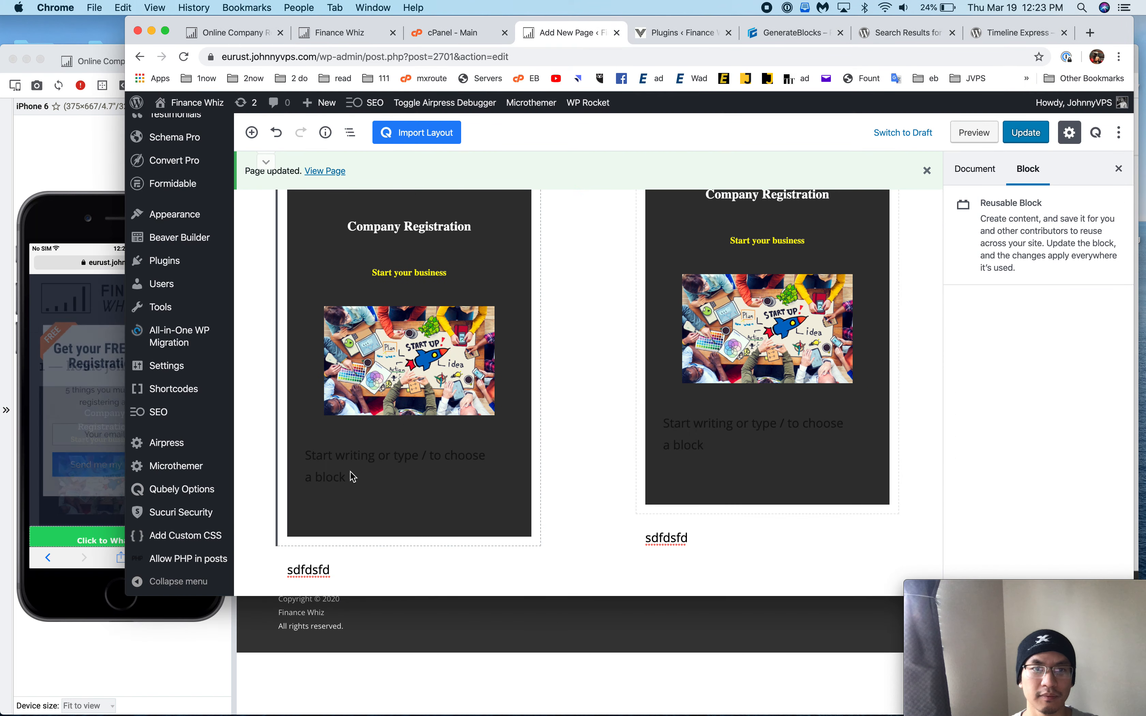
double_click(350, 457)
click(398, 407)
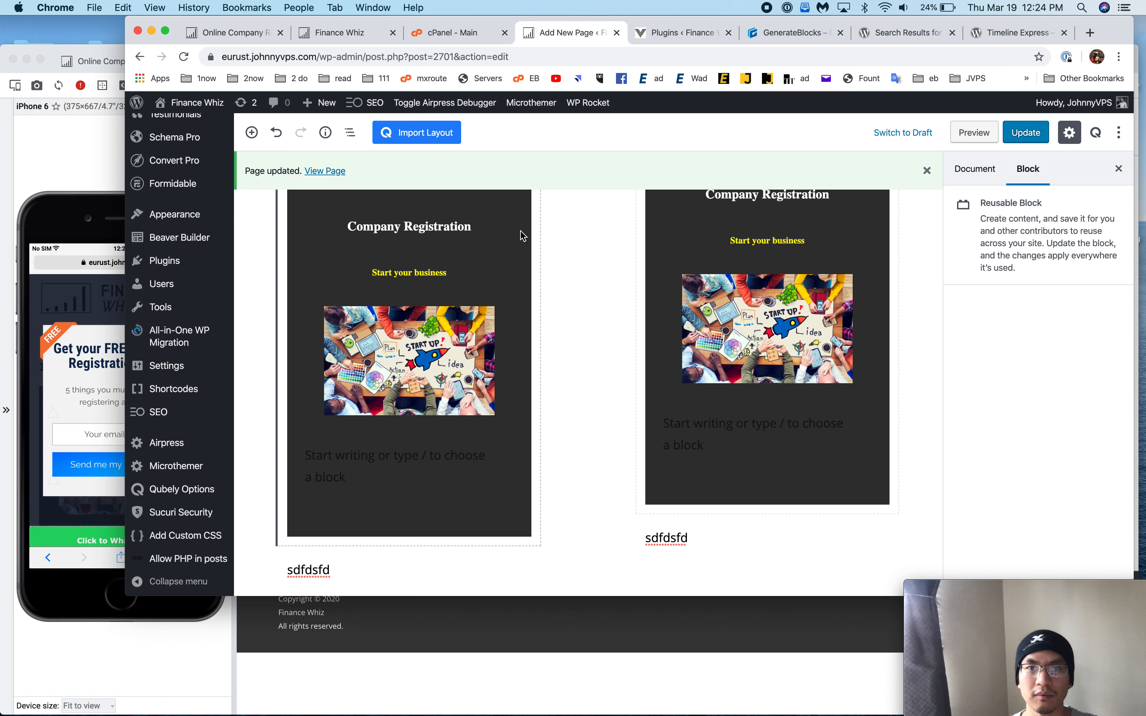
scroll(520, 231, up, 3)
click(386, 310)
click(384, 308)
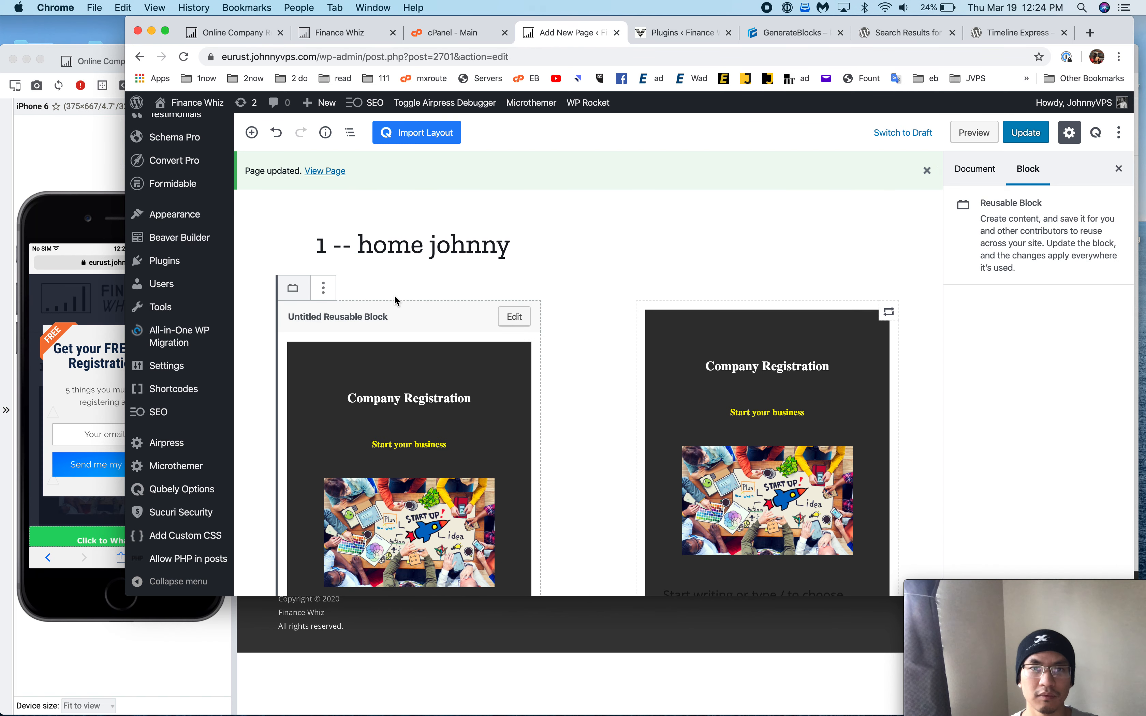
click(398, 292)
click(990, 517)
scroll(1005, 520, down, 5)
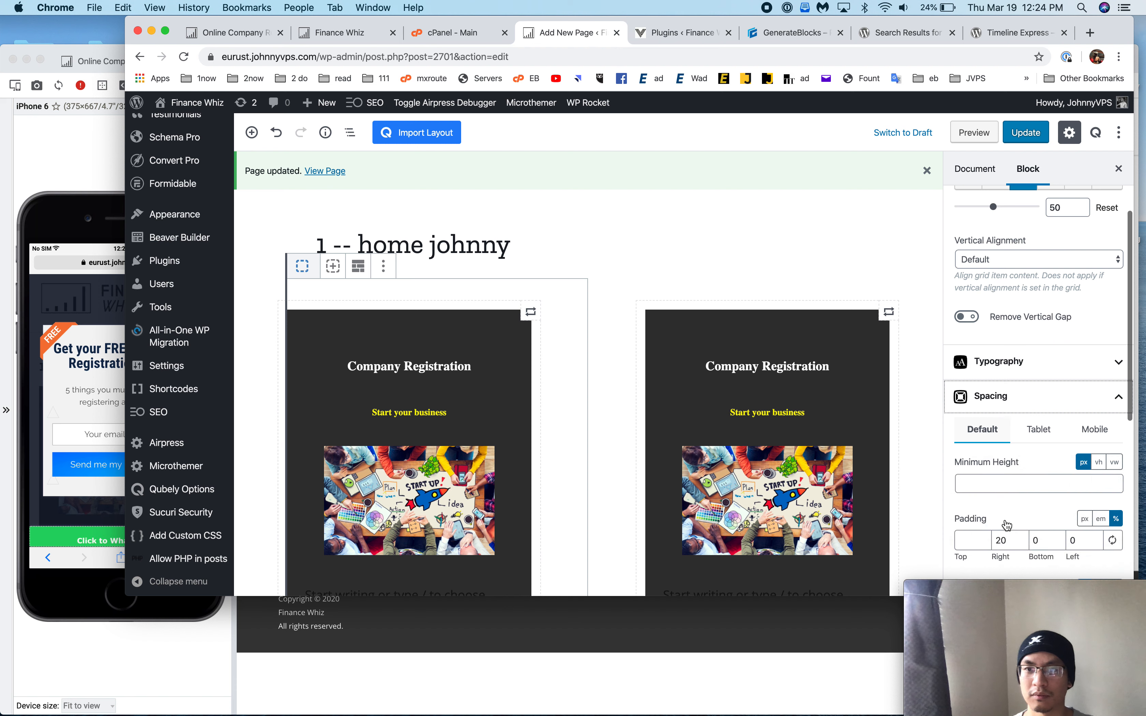
scroll(1024, 483, down, 1)
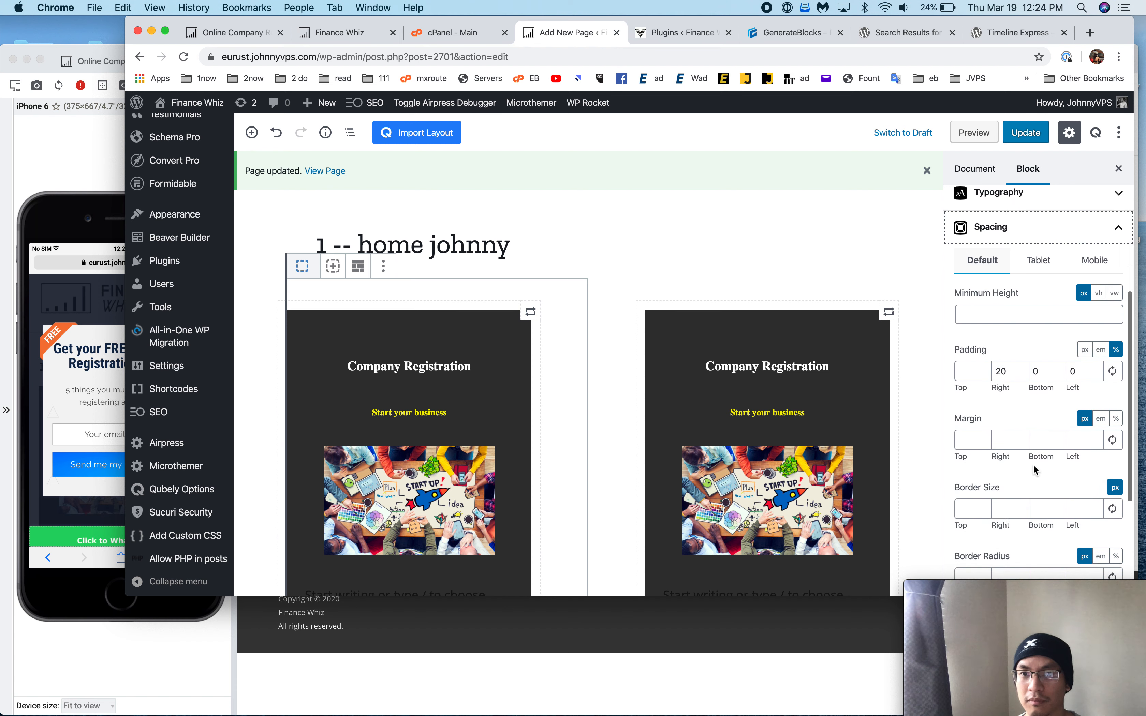
click(1043, 446)
text(0)
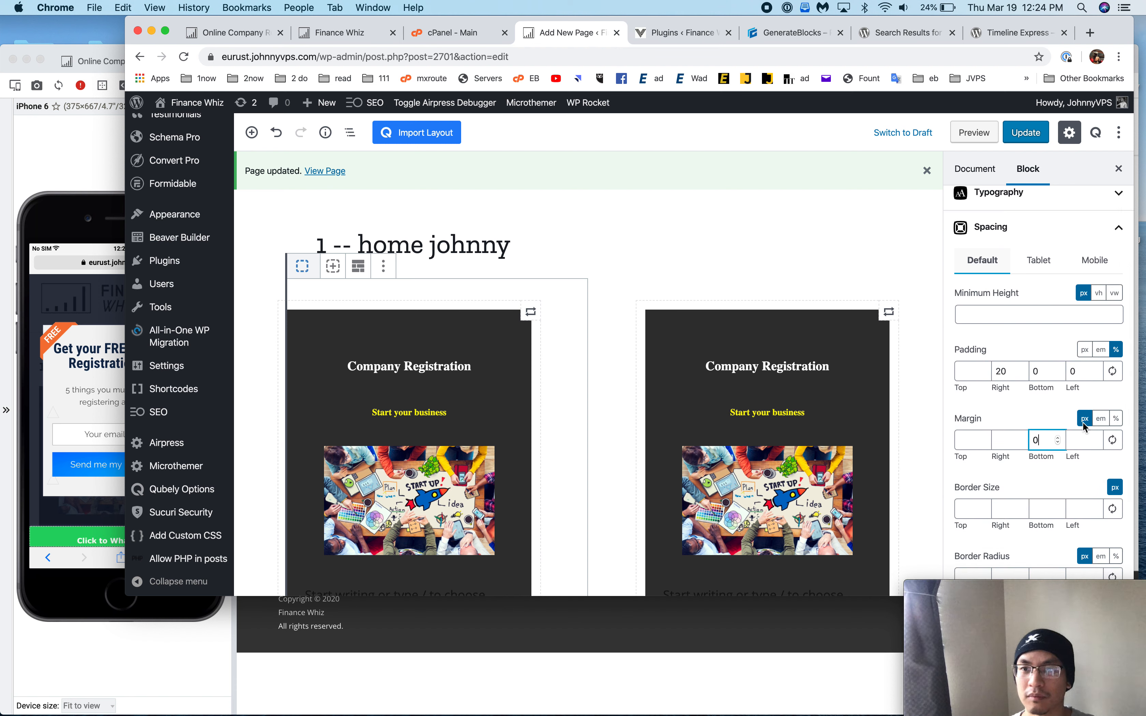
- Clear the first column container's bottom padding, update the page, and check the front-end page in Blisk
click(1044, 377)
key(BackSpace)
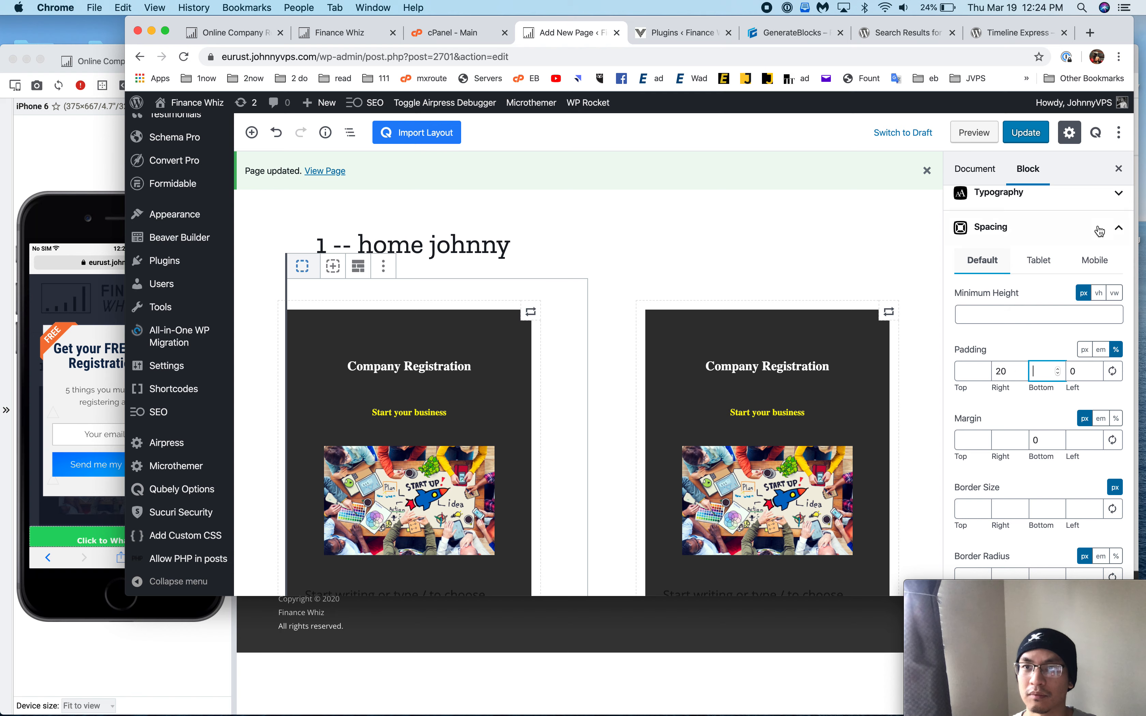
click(1028, 137)
click(90, 167)
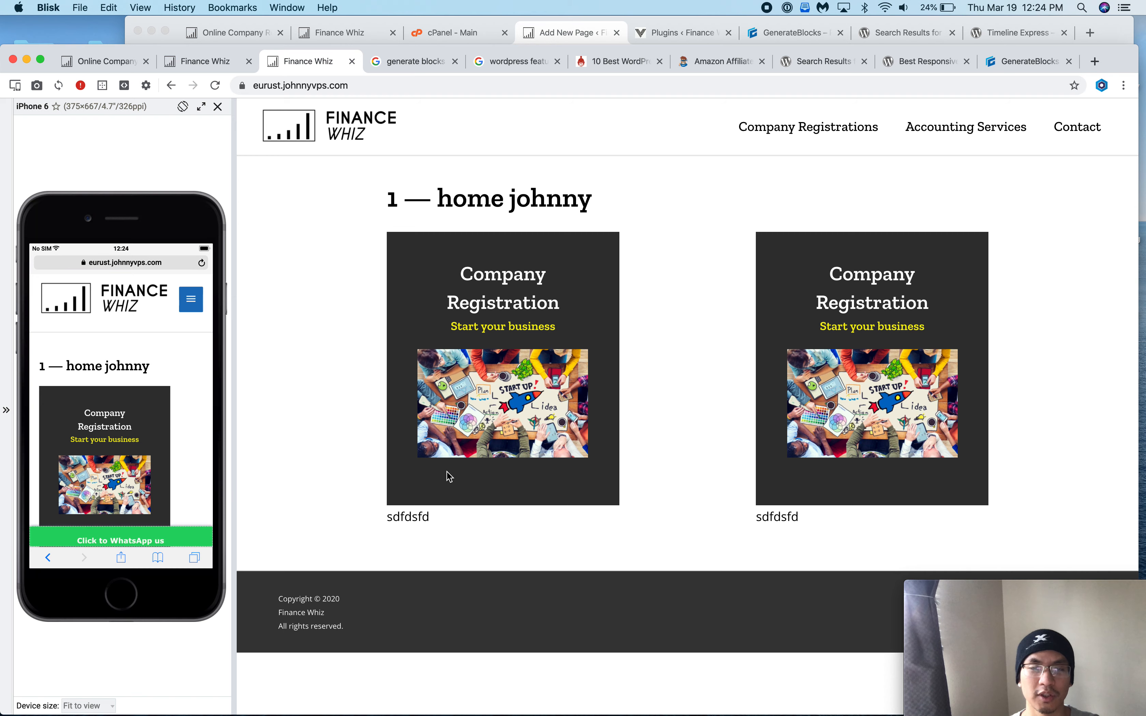
- Back in Chrome, clear the first column container's bottom margin and update the page
click(565, 34)
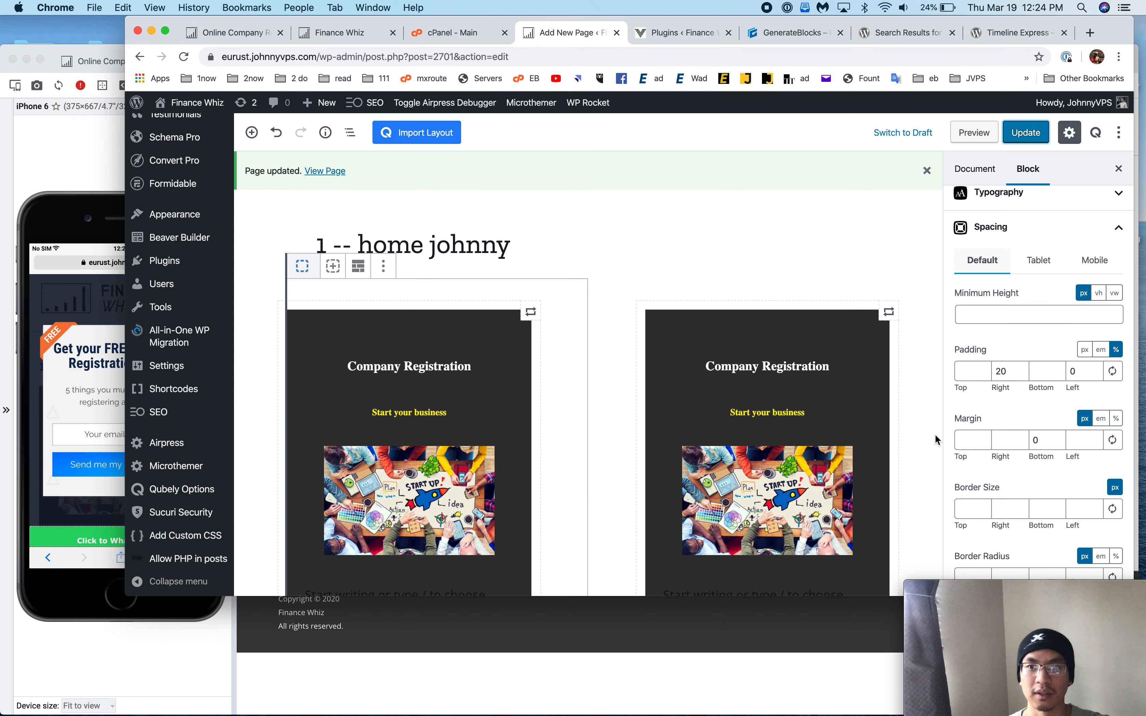
click(1041, 443)
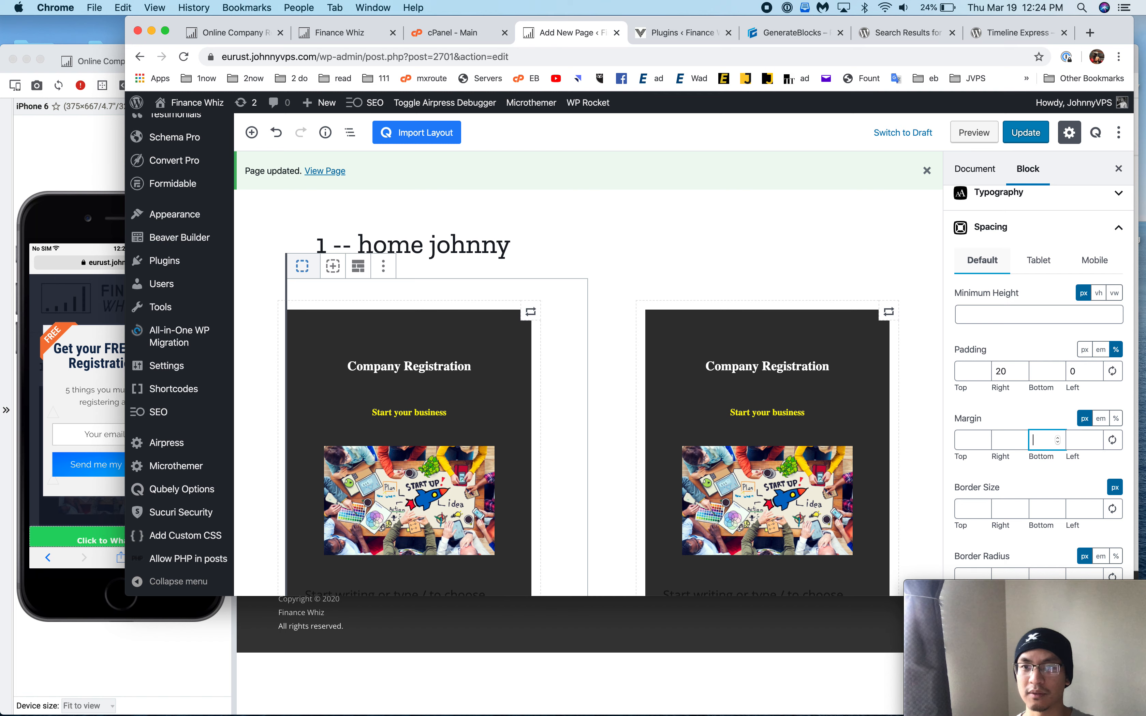
click(1026, 132)
- Replace the placeholder text below the first card with "Fully online company registration", checking the wording on the Finance Whiz page
scroll(370, 463, down, 5)
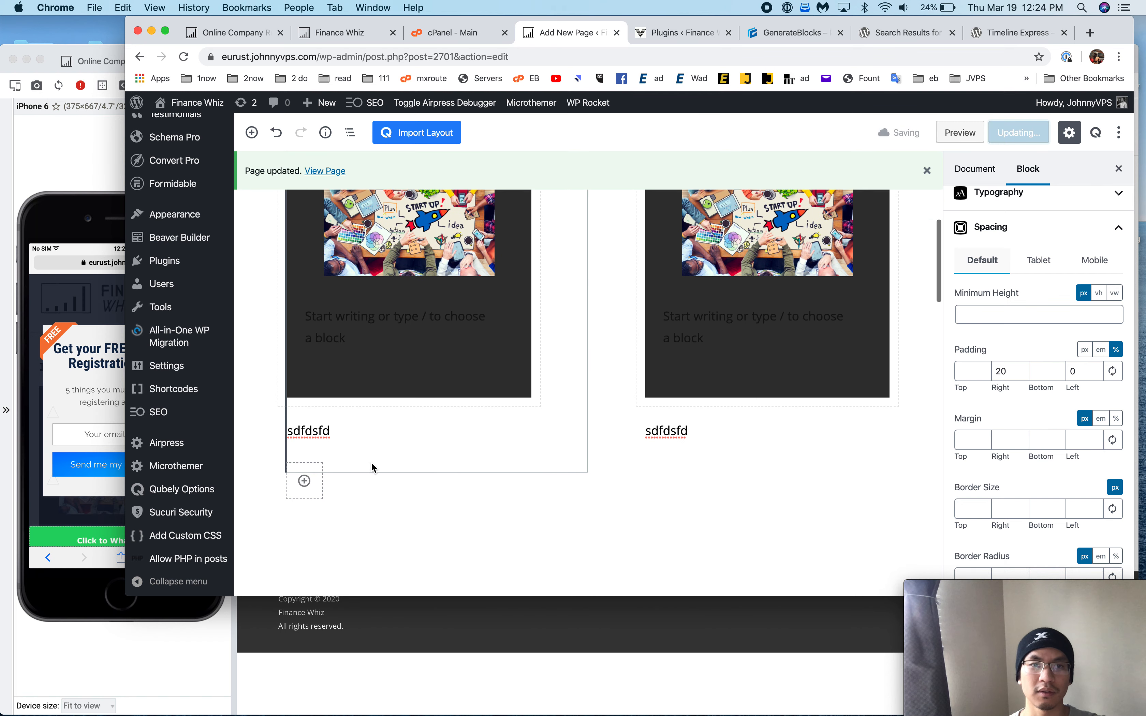
click(311, 429)
double_click(312, 417)
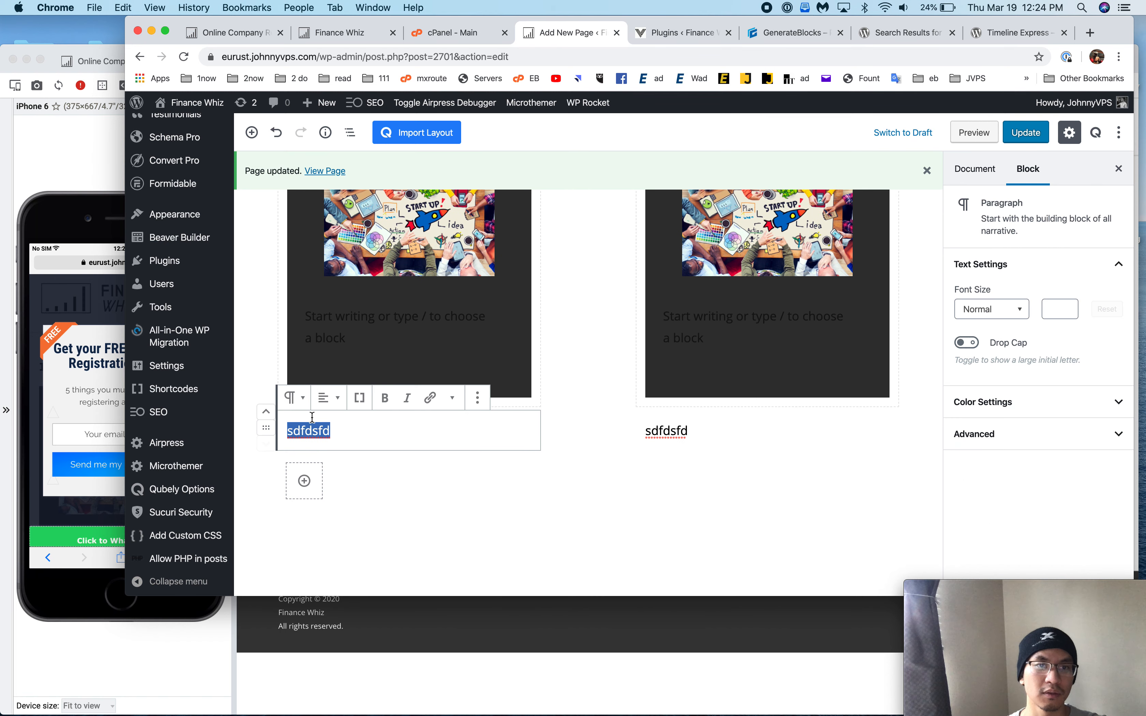
click(359, 38)
click(569, 37)
text(F)
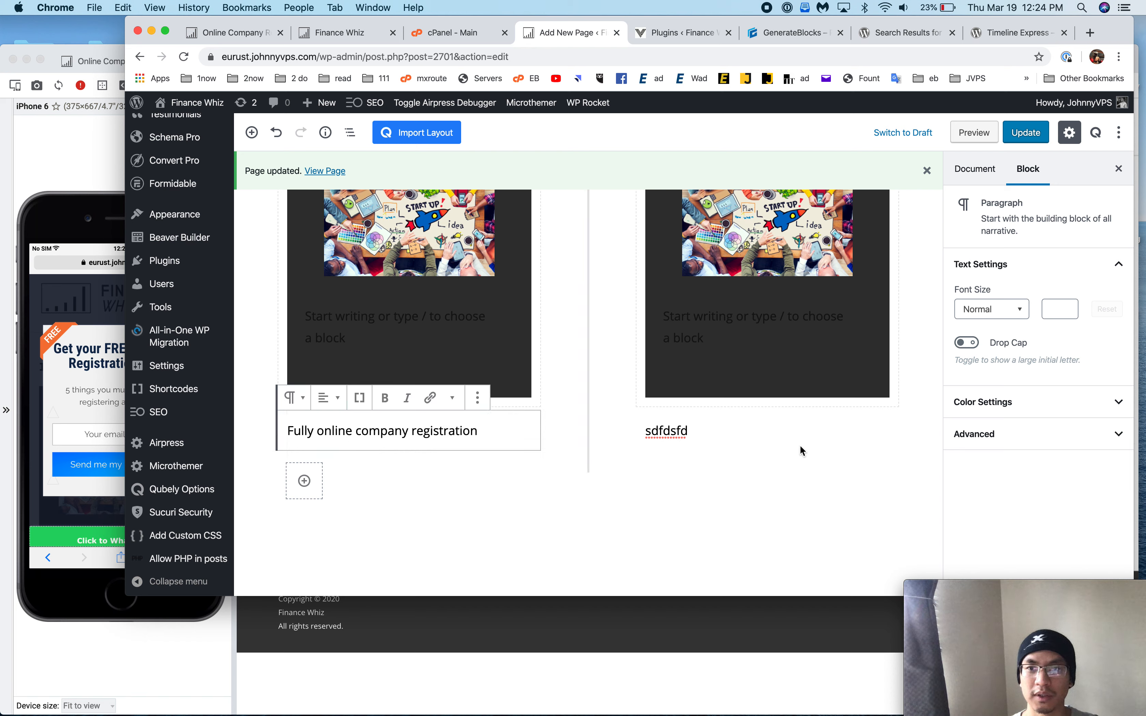
- Give the "Fully online company registration" paragraph a light gray background
click(973, 434)
click(975, 412)
scroll(1002, 473, down, 3)
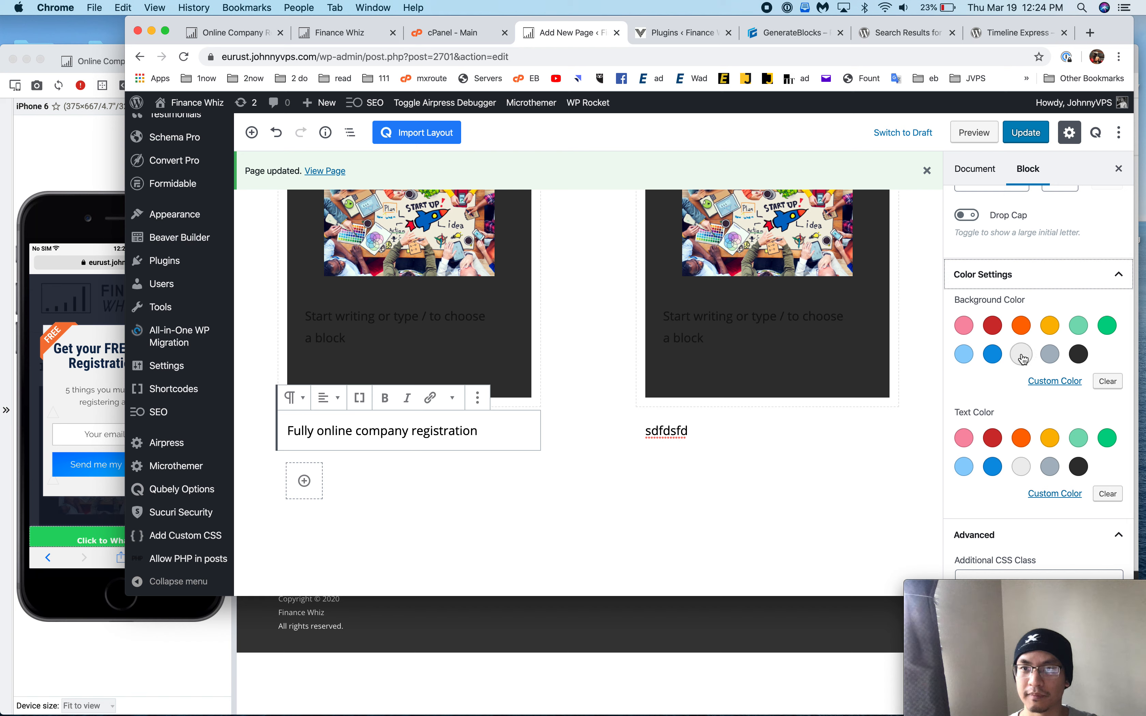
click(1021, 354)
- Add two paragraphs below "Fully online company registration", the upper one empty and the lower one containing a backslash
click(512, 441)
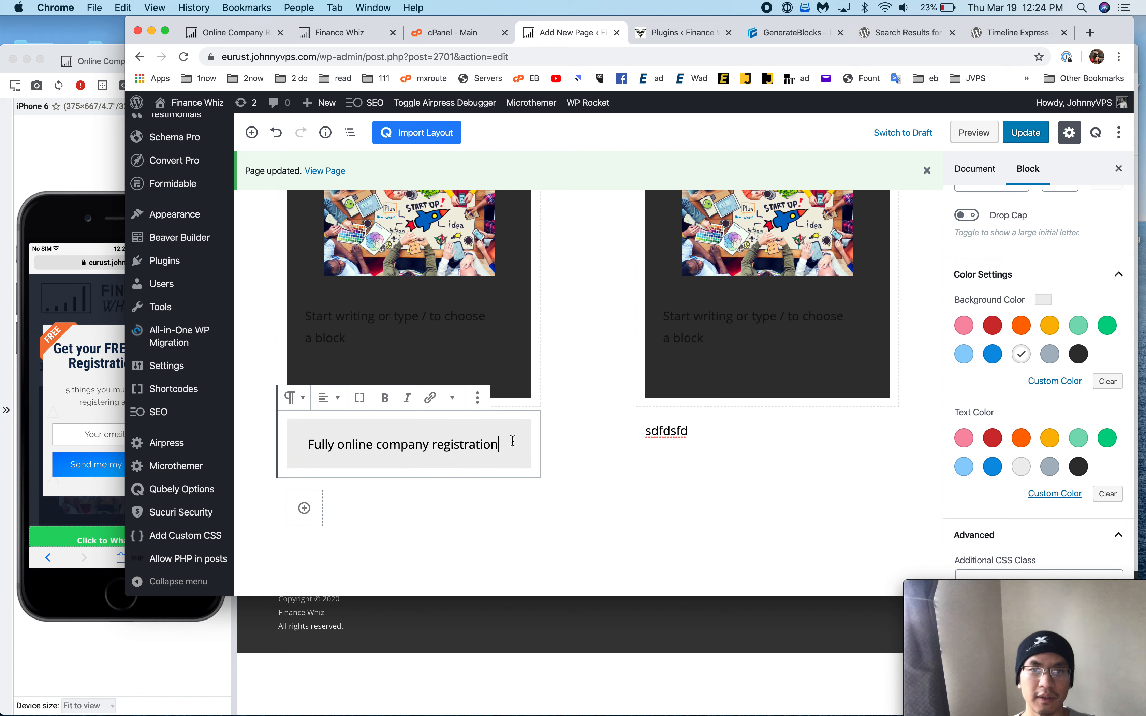
key(Return)
text(\)
click(508, 438)
key(Return)
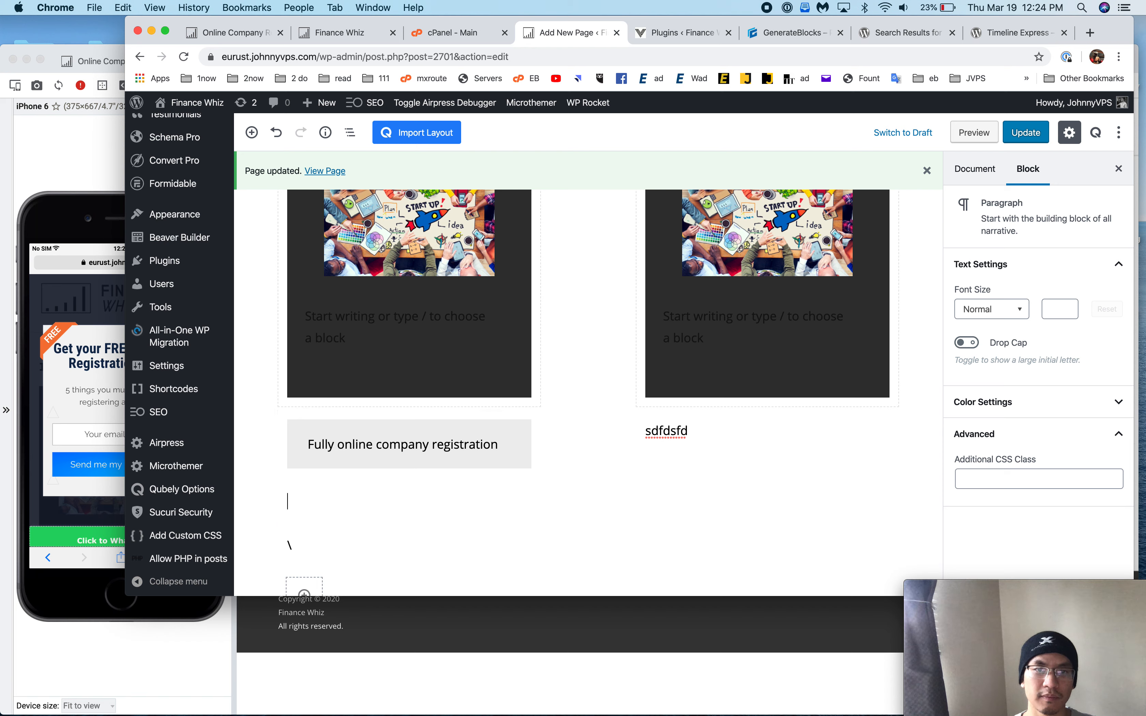
- Remove the "Fully online company registration" paragraph block from the first column
click(316, 542)
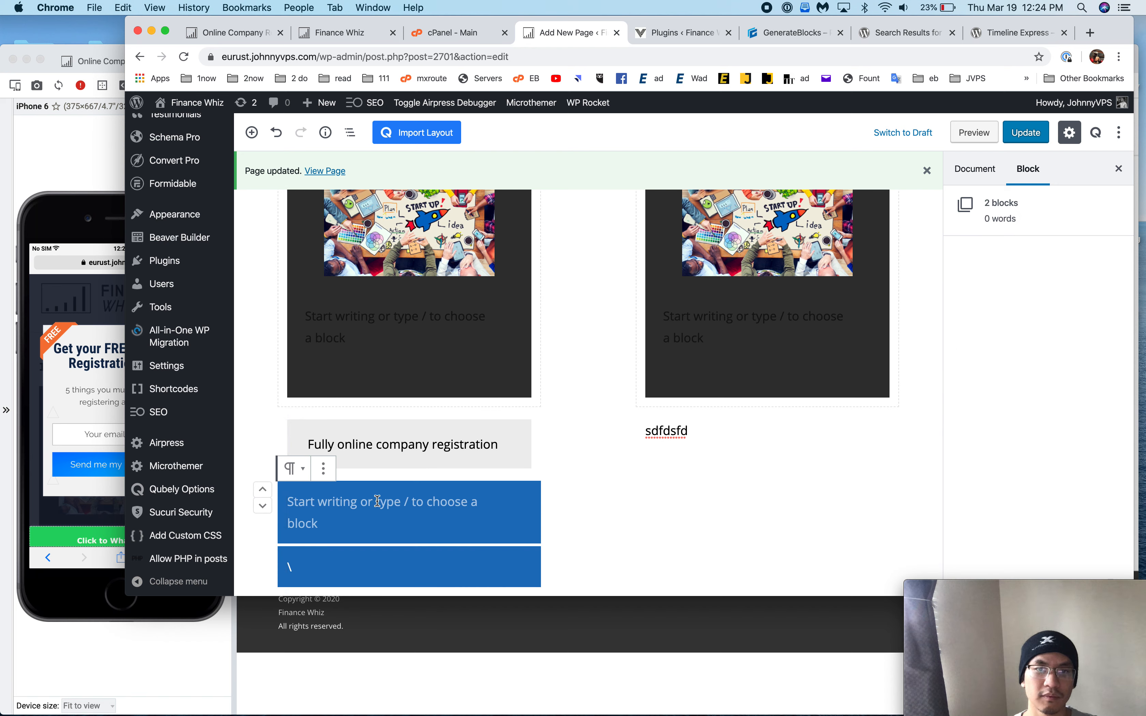
click(402, 422)
click(477, 397)
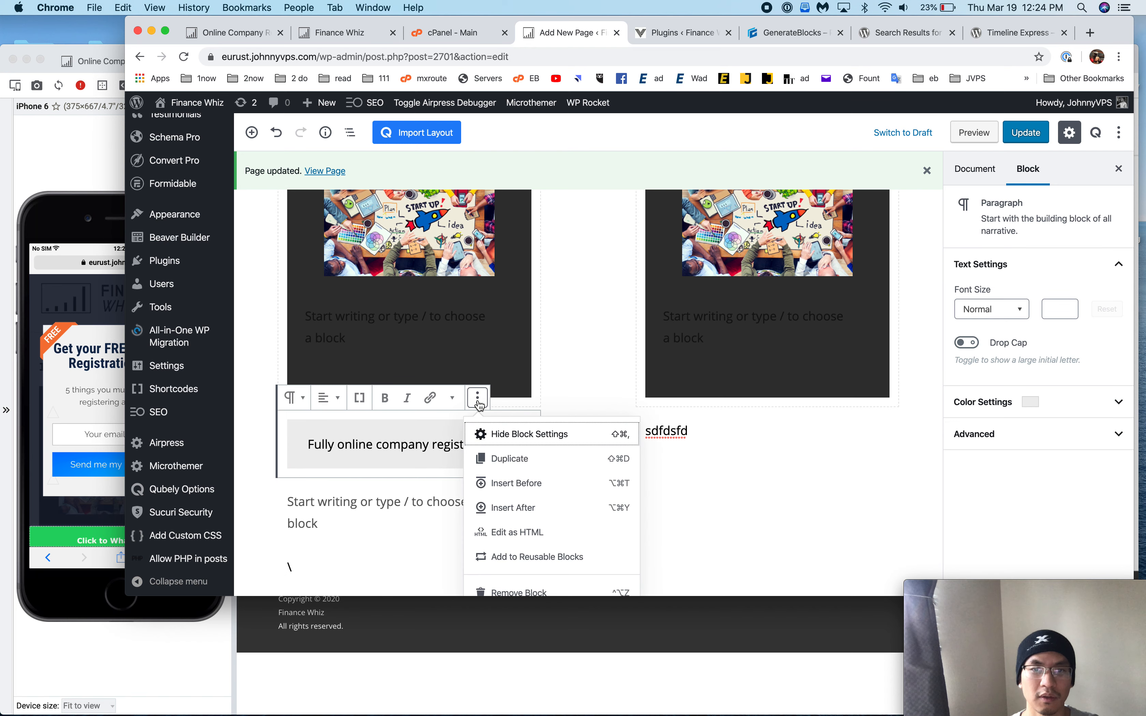
click(478, 397)
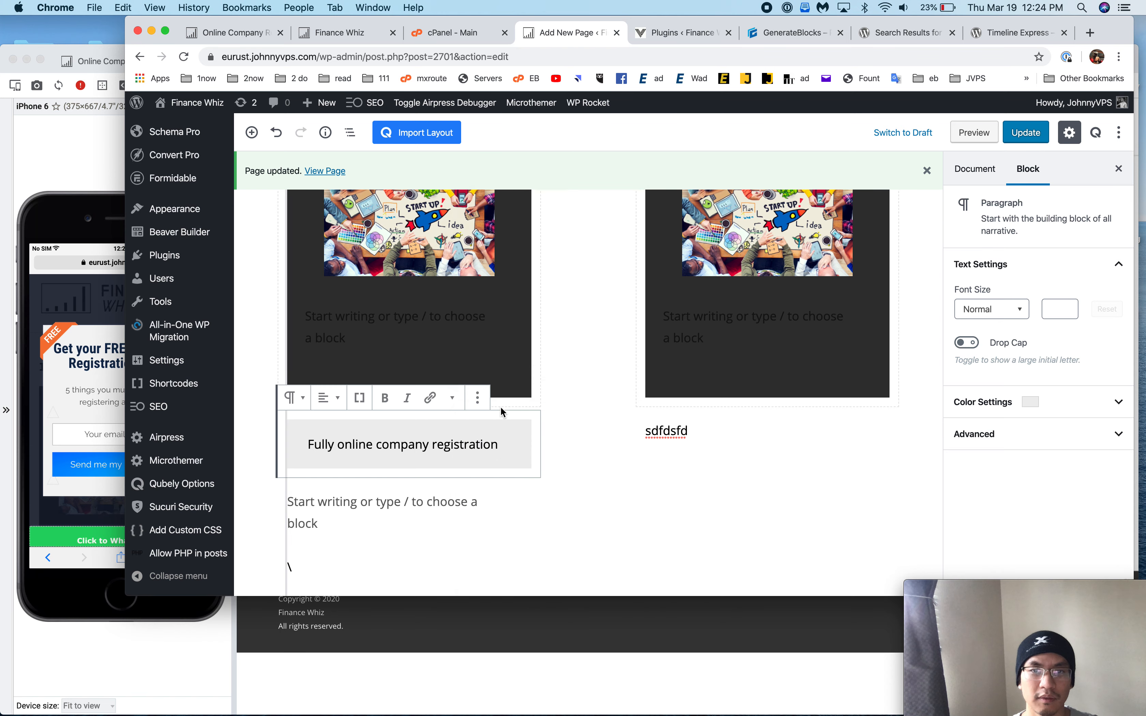
click(478, 397)
click(523, 557)
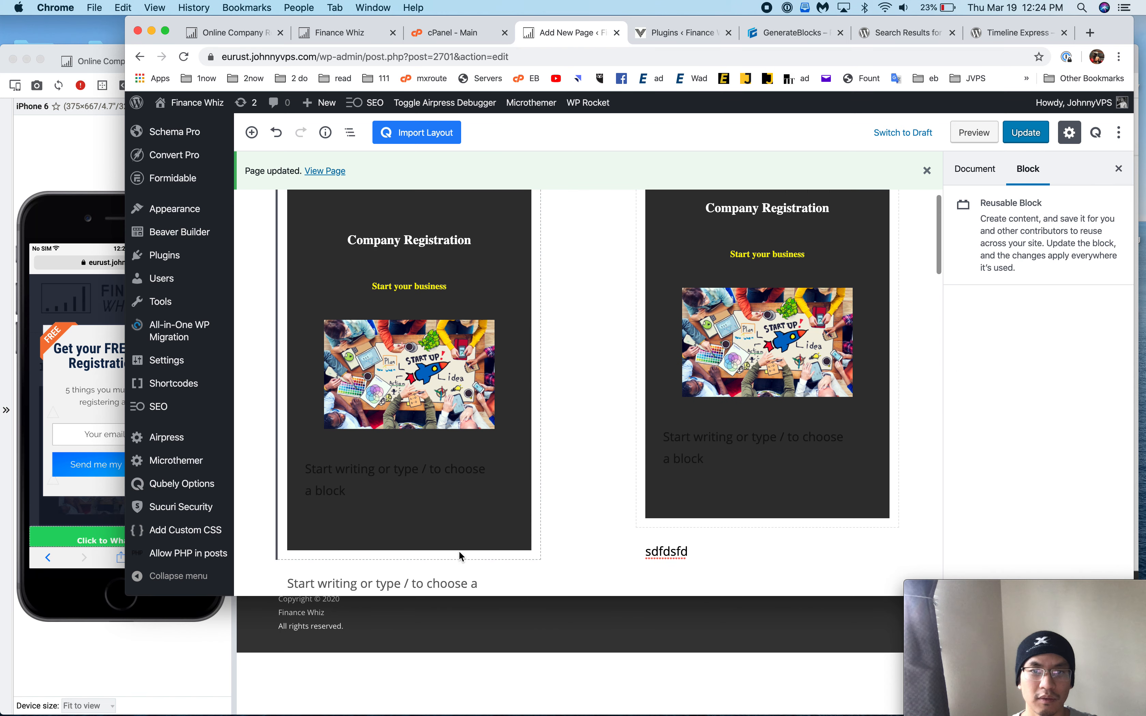
- Insert a Container block at the empty paragraph below the first card and enter "fdfdfd" inside it
click(445, 580)
click(335, 498)
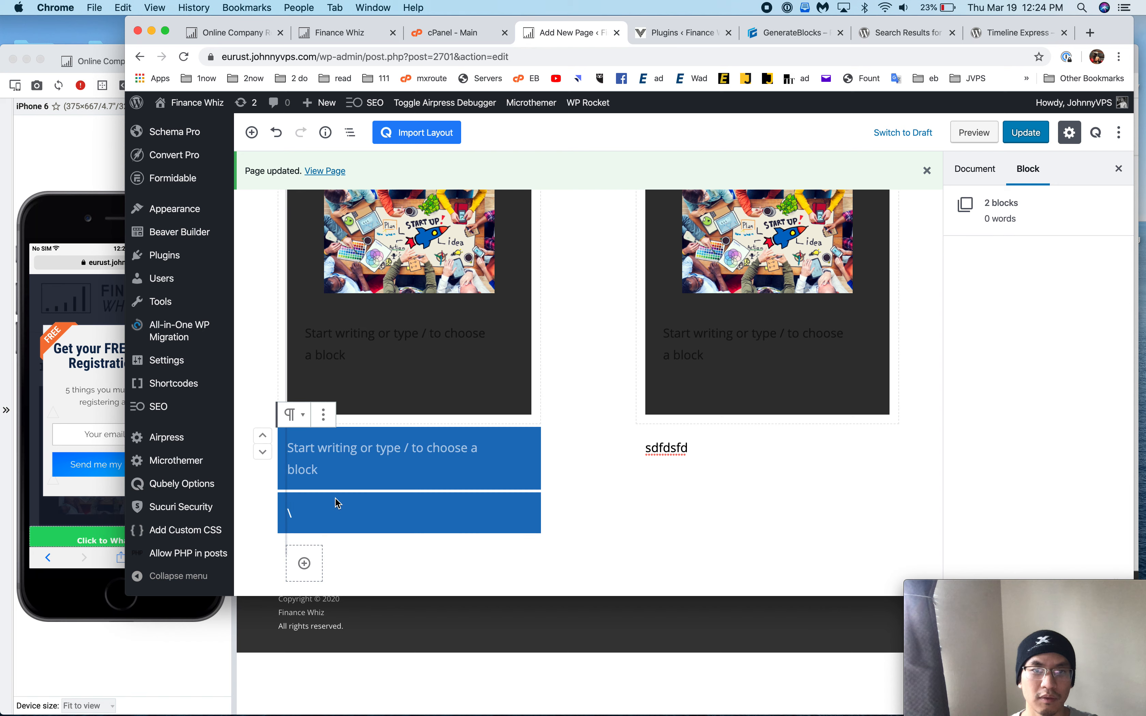
click(335, 498)
click(326, 507)
click(351, 448)
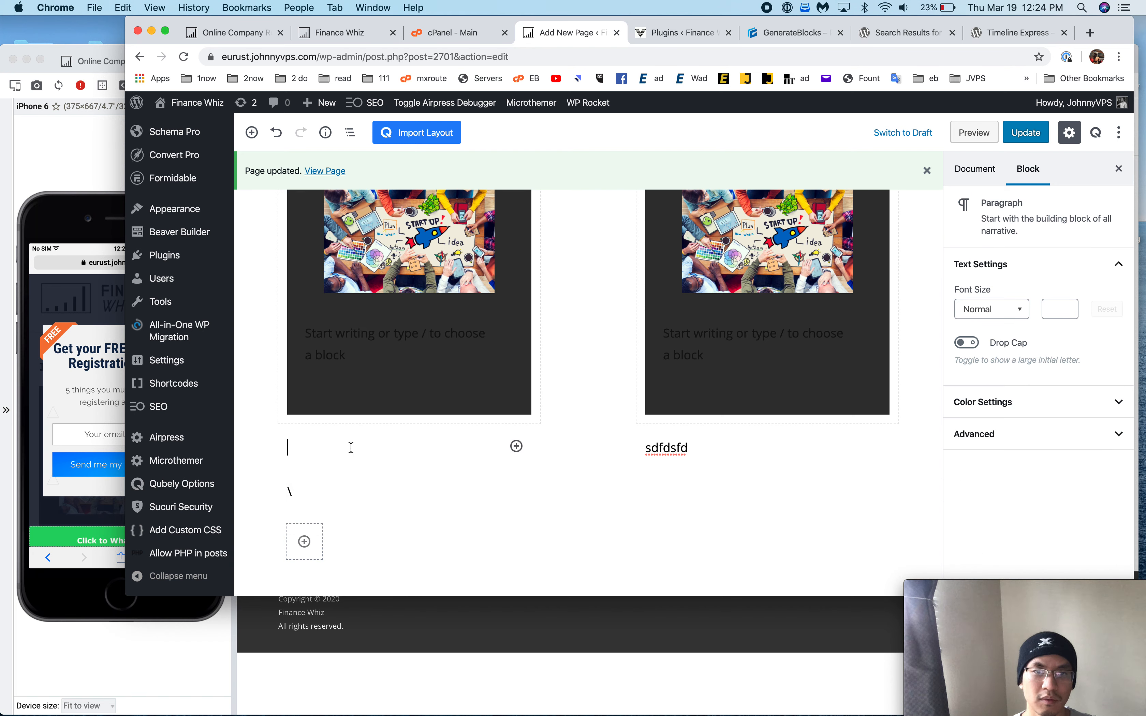
click(516, 447)
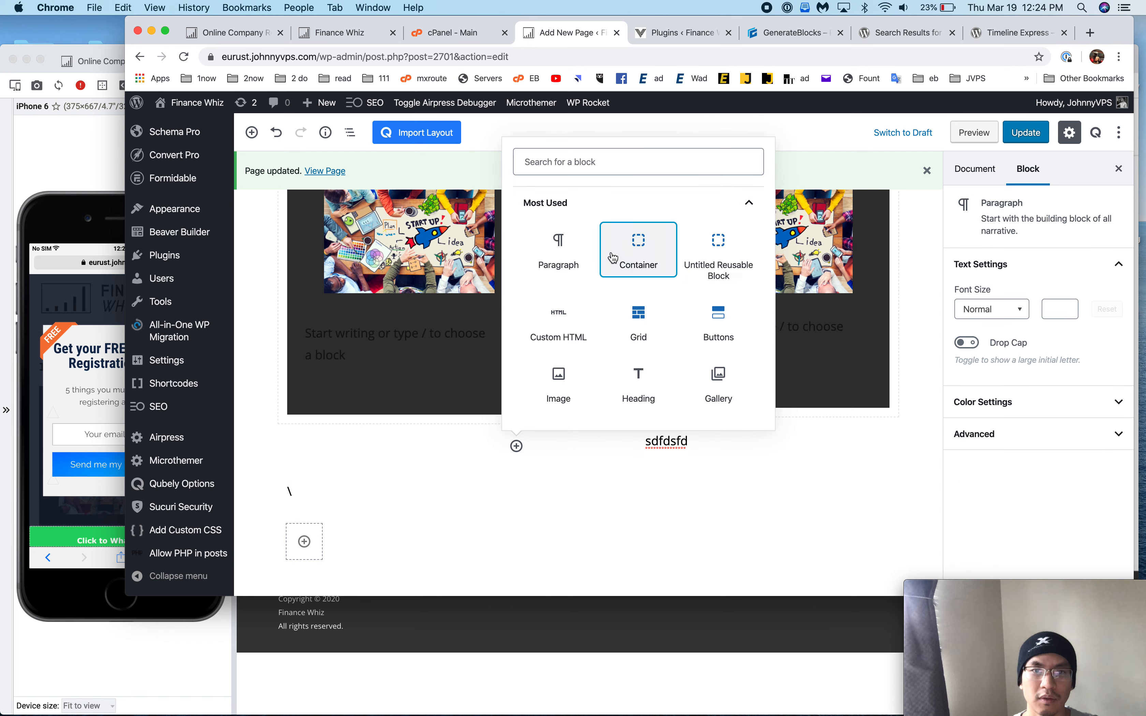
click(639, 244)
text(fdfdfd)
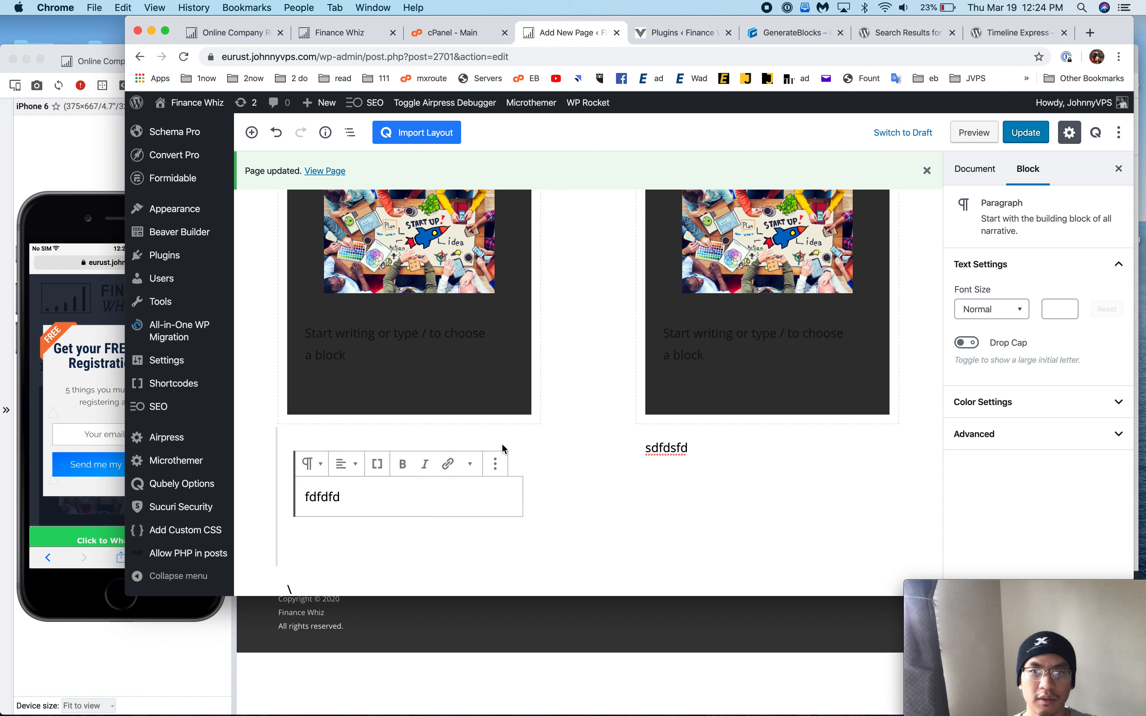
- Set the background color of the container holding "fdfdfd" to #111
click(502, 448)
click(1000, 533)
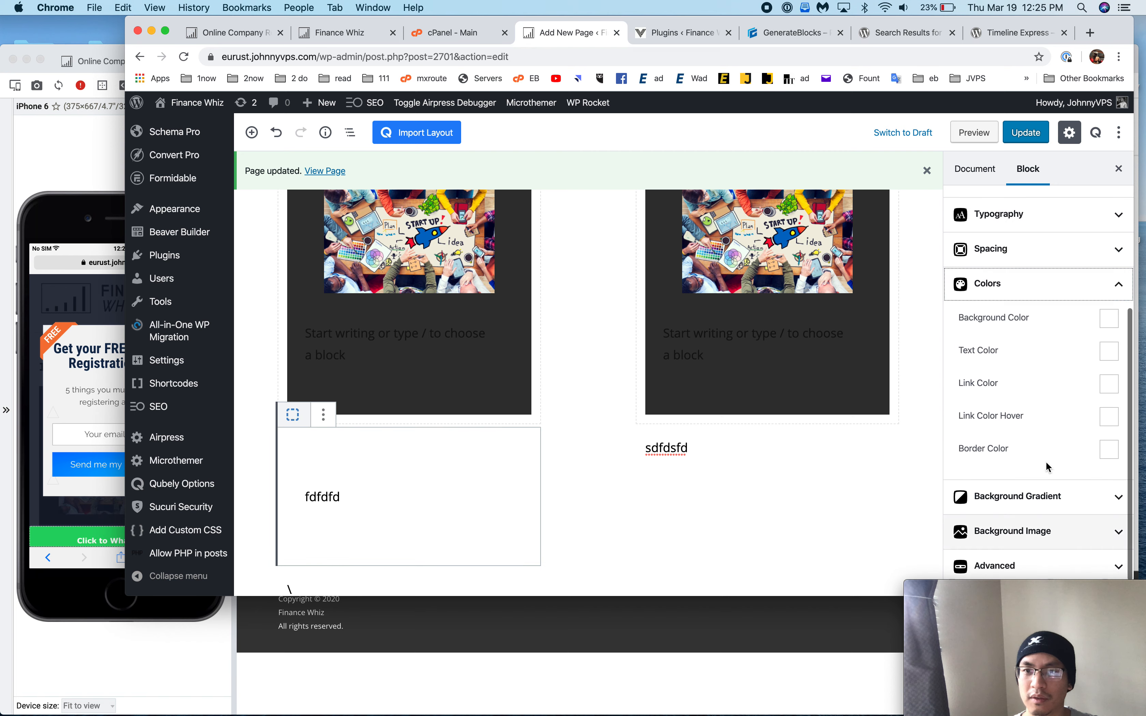
click(1109, 319)
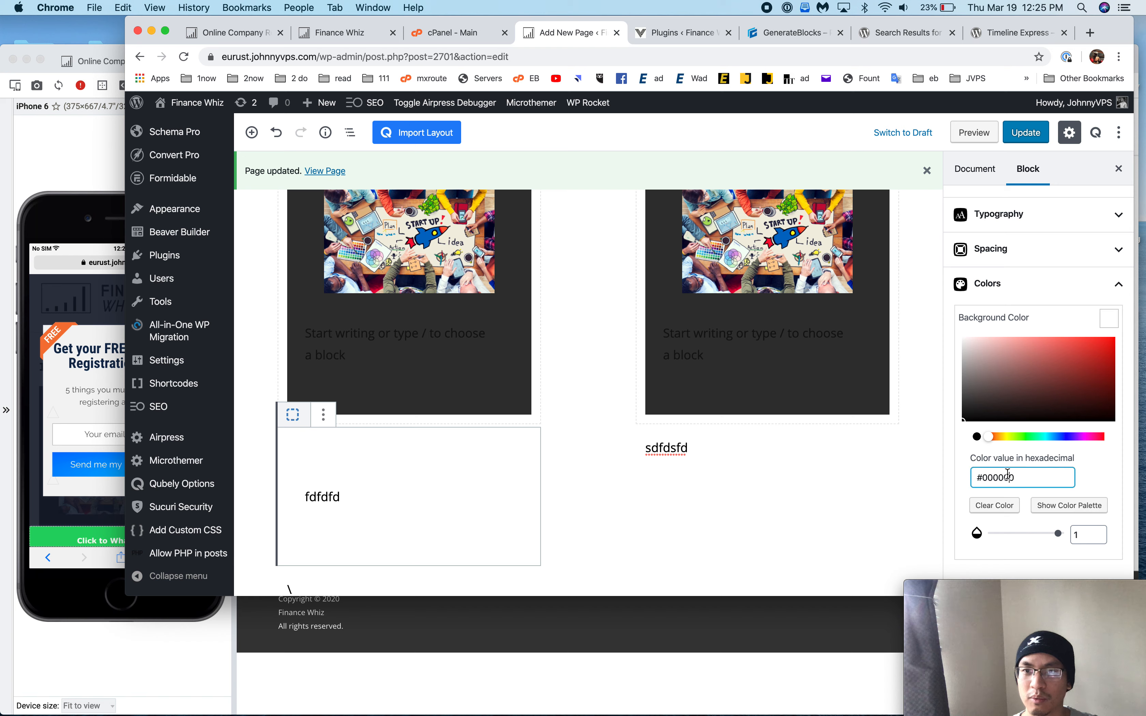
double_click(1008, 476)
text(111)
- Set the second column container's background color to #eeeeee
click(858, 488)
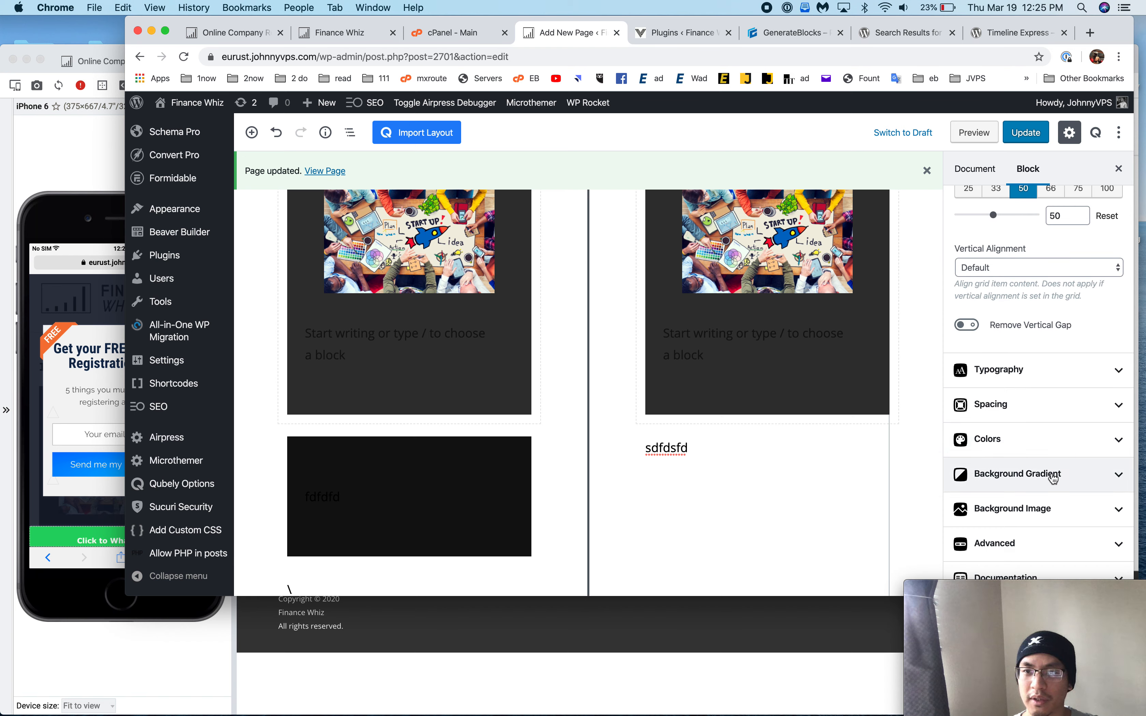
click(1052, 443)
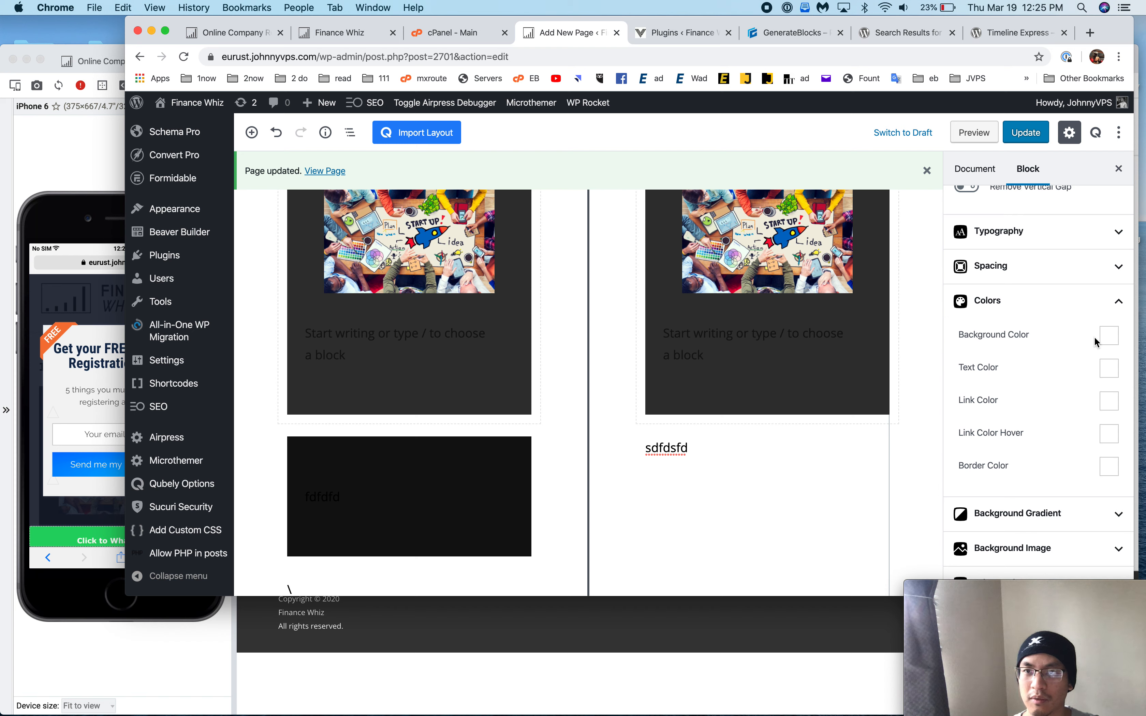
click(1108, 335)
double_click(1000, 495)
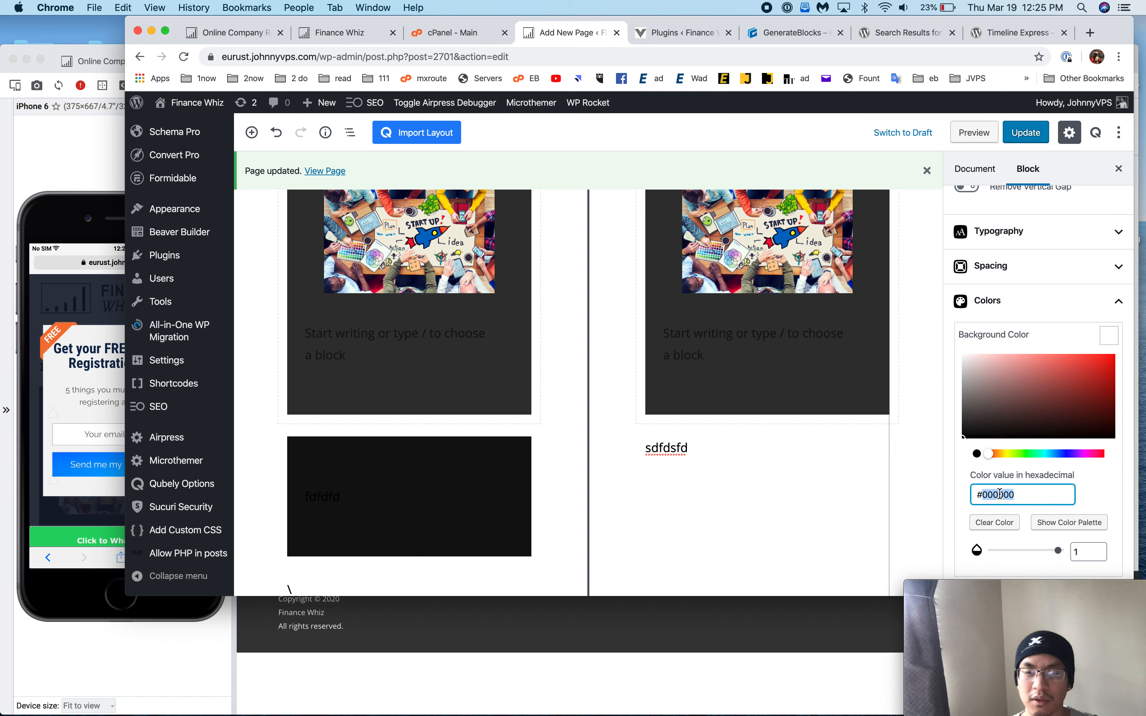
text(eeeeee)
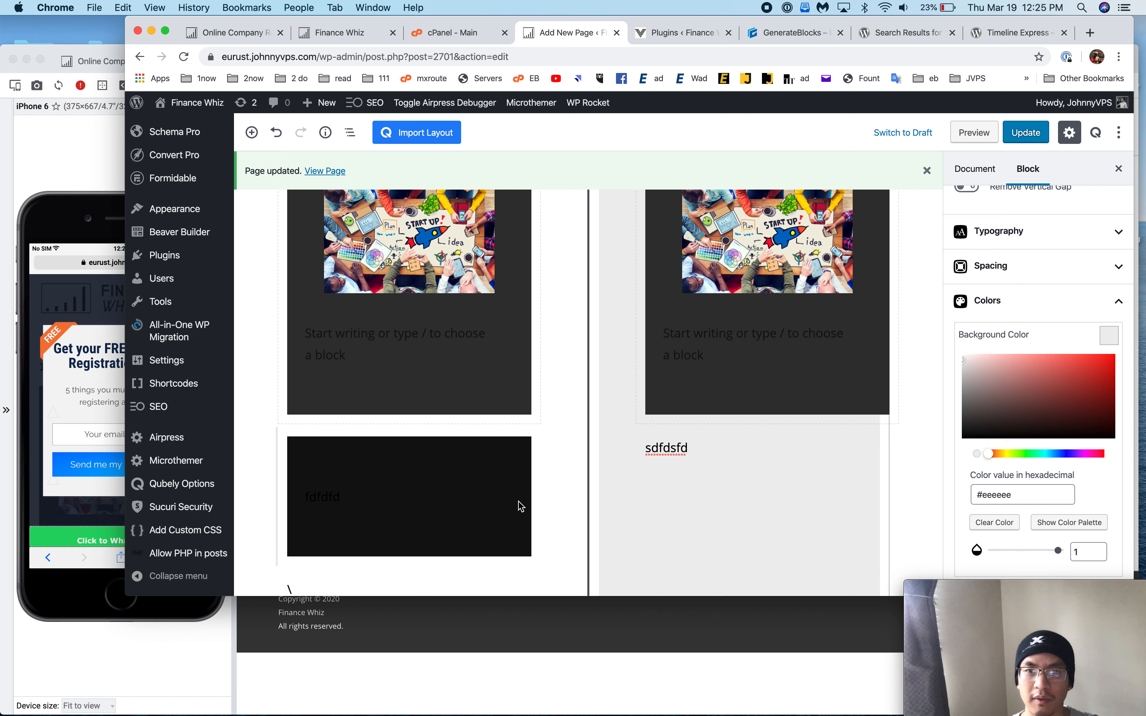
- Inspect the second column container's background from top to bottom and undo its color change
scroll(711, 437, up, 7)
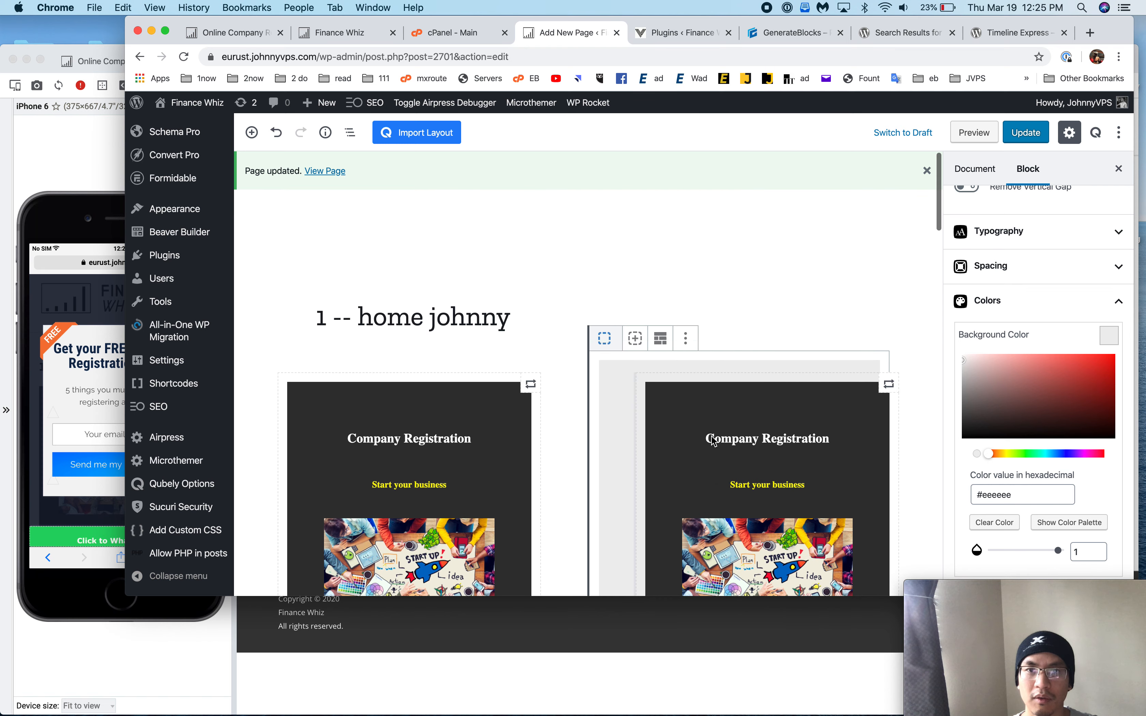
scroll(711, 436, down, 10)
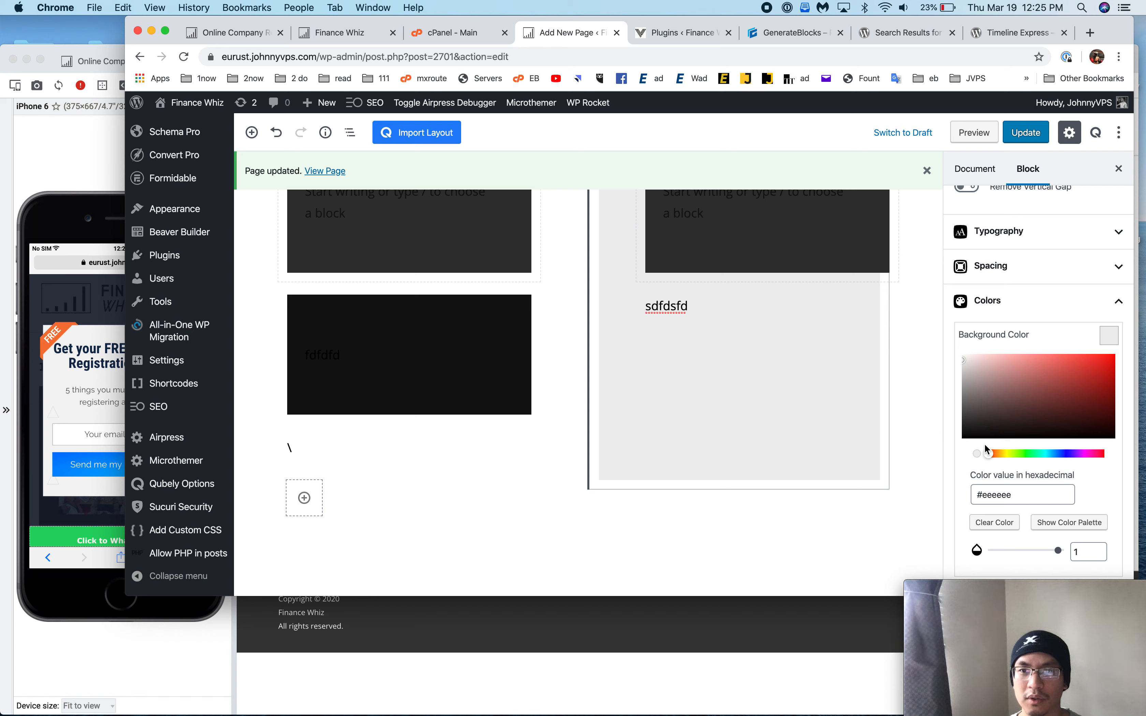
key(super+z)
- Set the background color of the container holding "fdfdfd" to #eeeeee
click(438, 429)
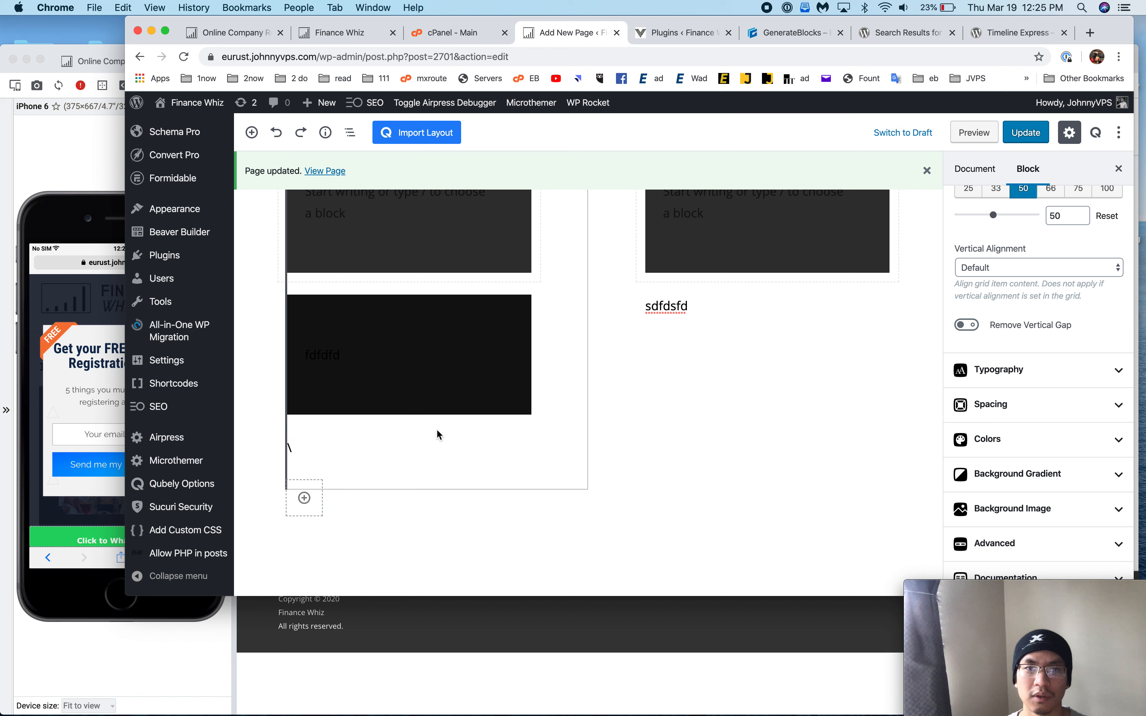
click(437, 361)
click(1010, 402)
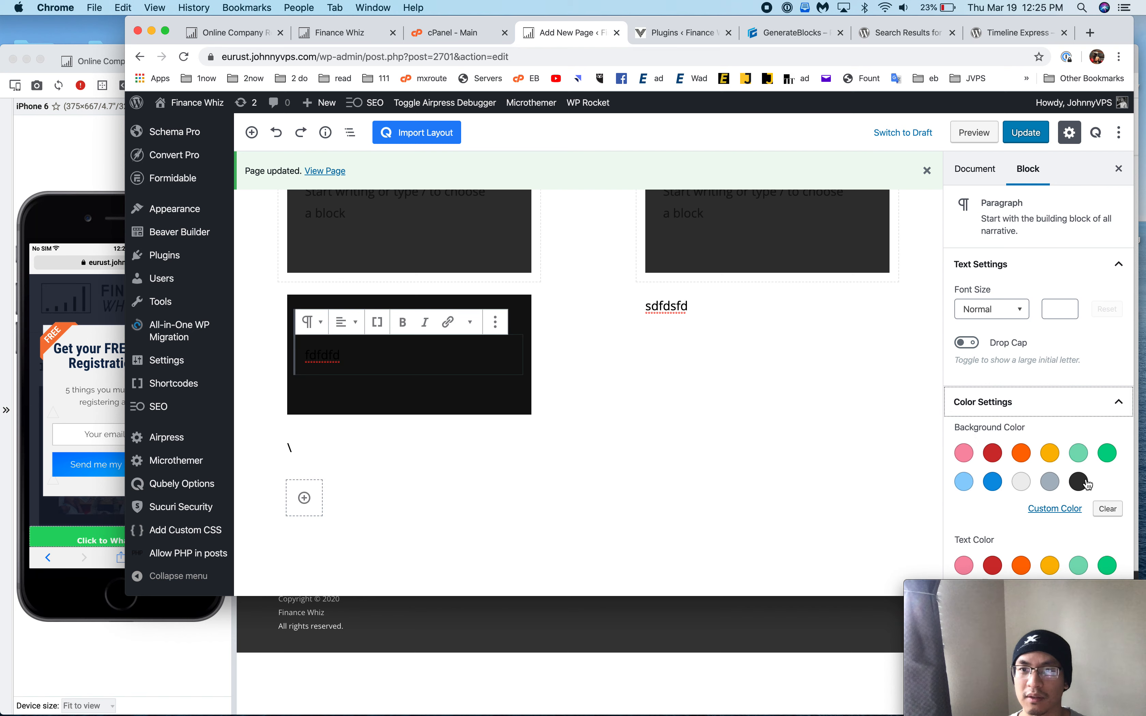
click(399, 415)
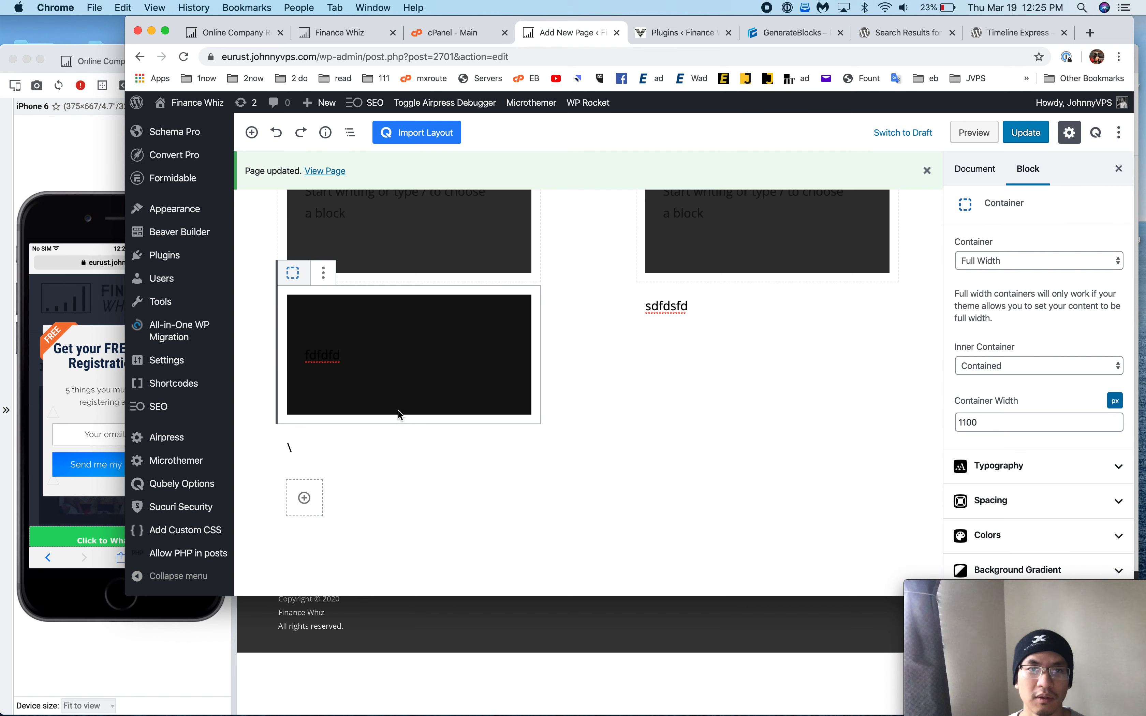
click(1044, 536)
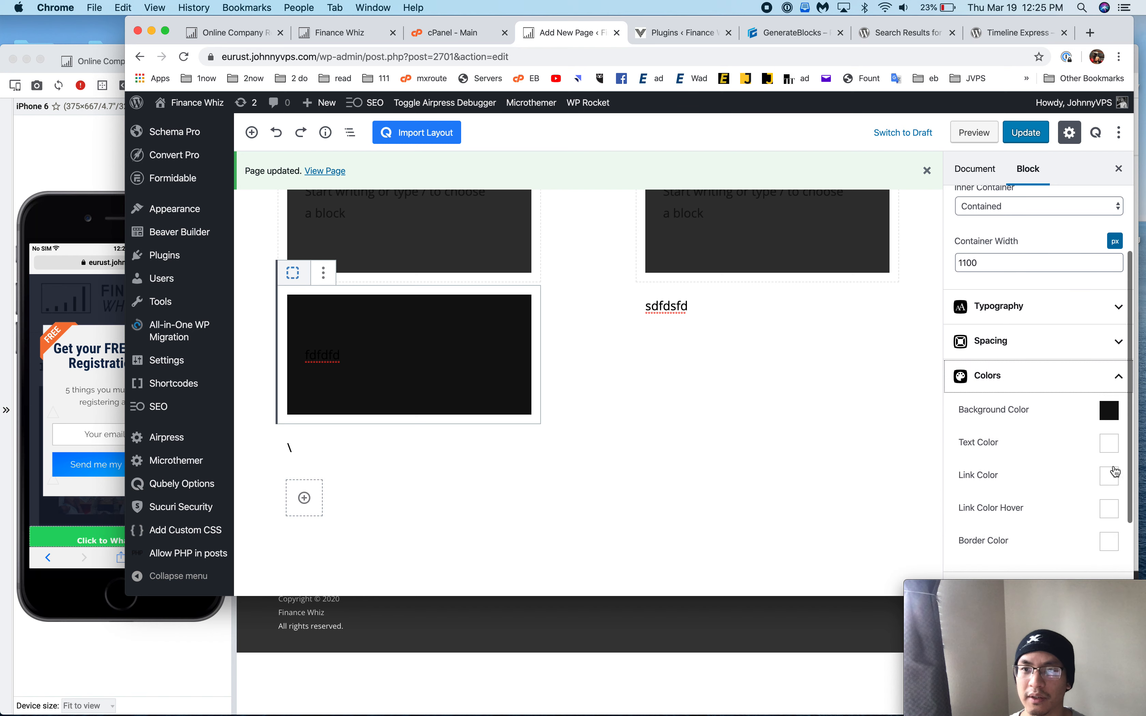
click(1110, 412)
double_click(995, 569)
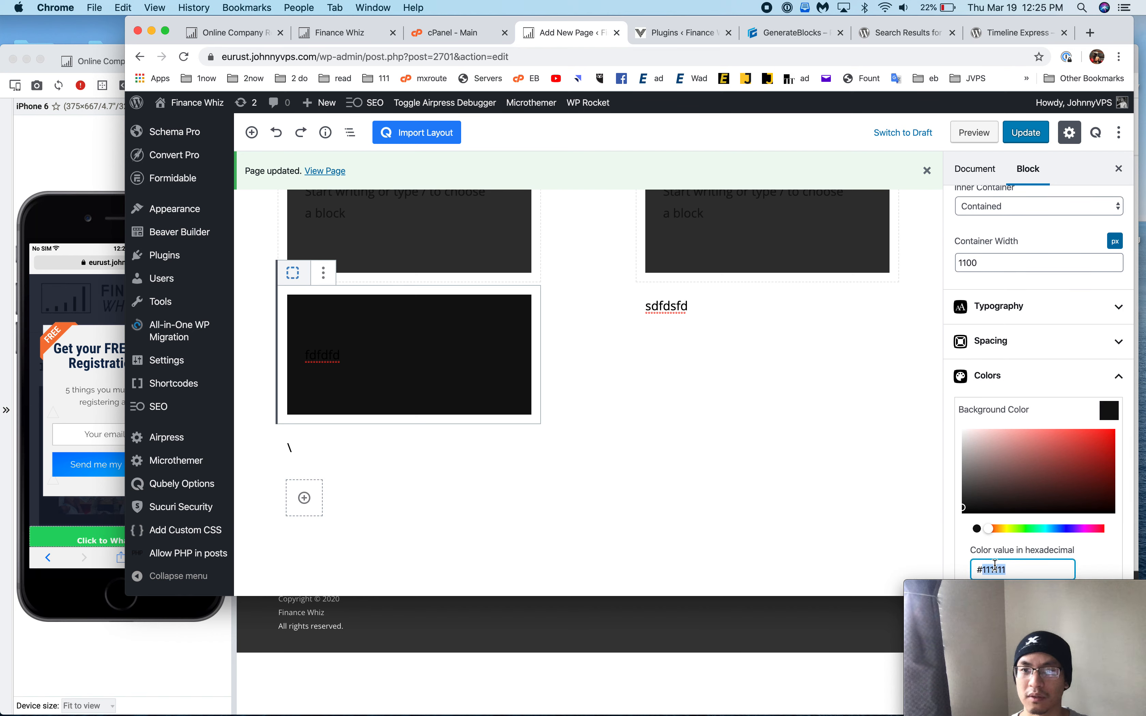
text(eeeeee)
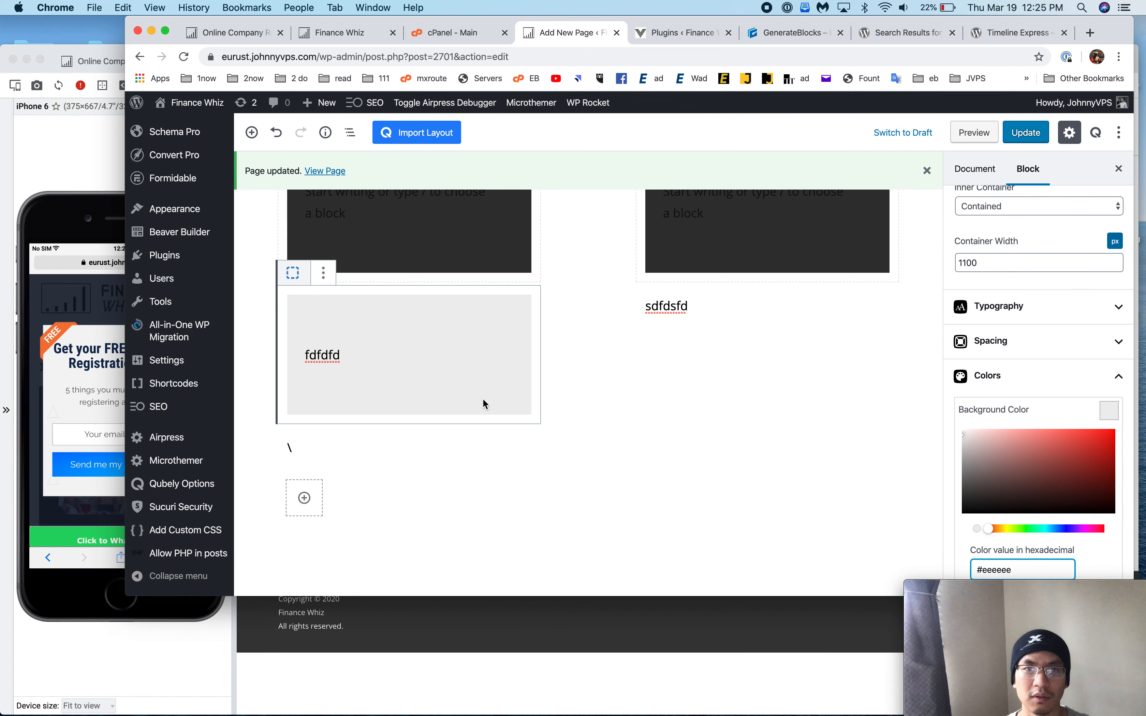
- Replace the "fdfdfd" text with "Fully online company registration", matching the live site, and add an empty paragraph below it
double_click(331, 356)
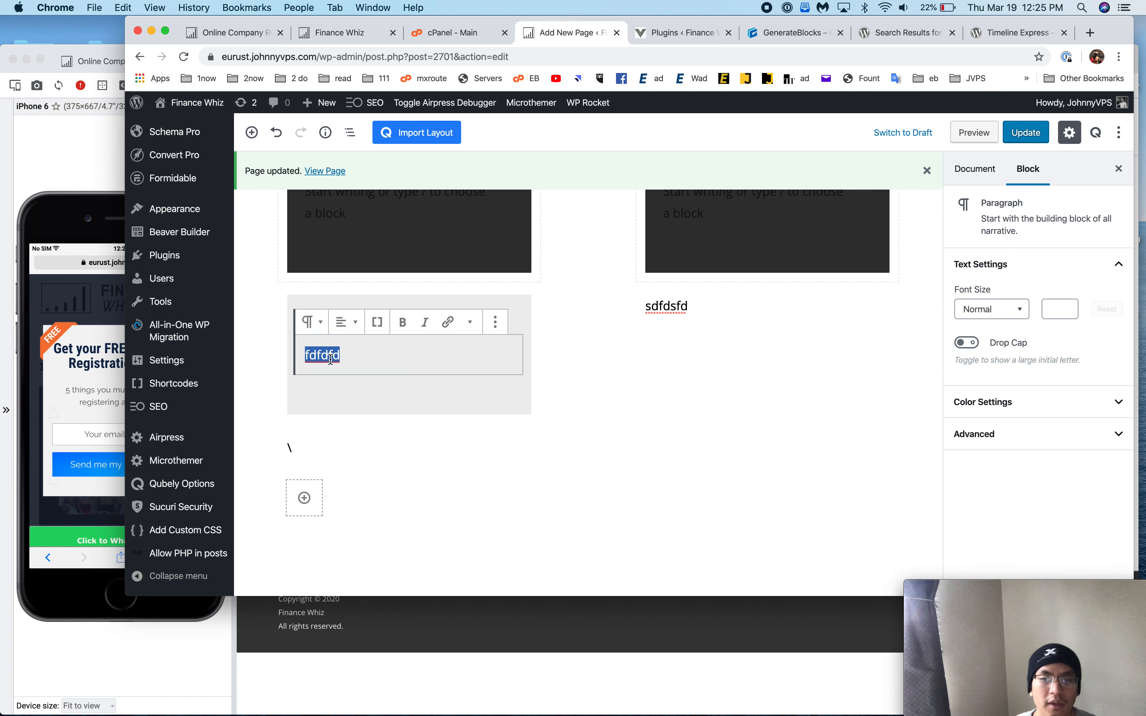
text(\)
key(BackSpace)
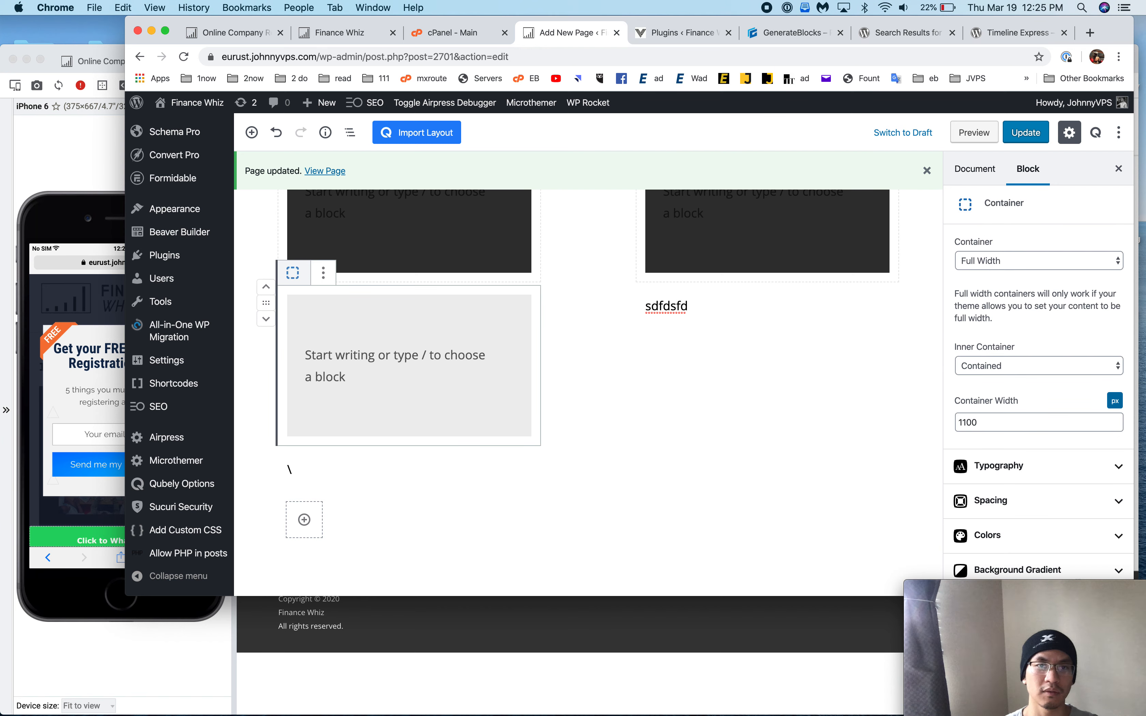
click(332, 356)
text(Fully)
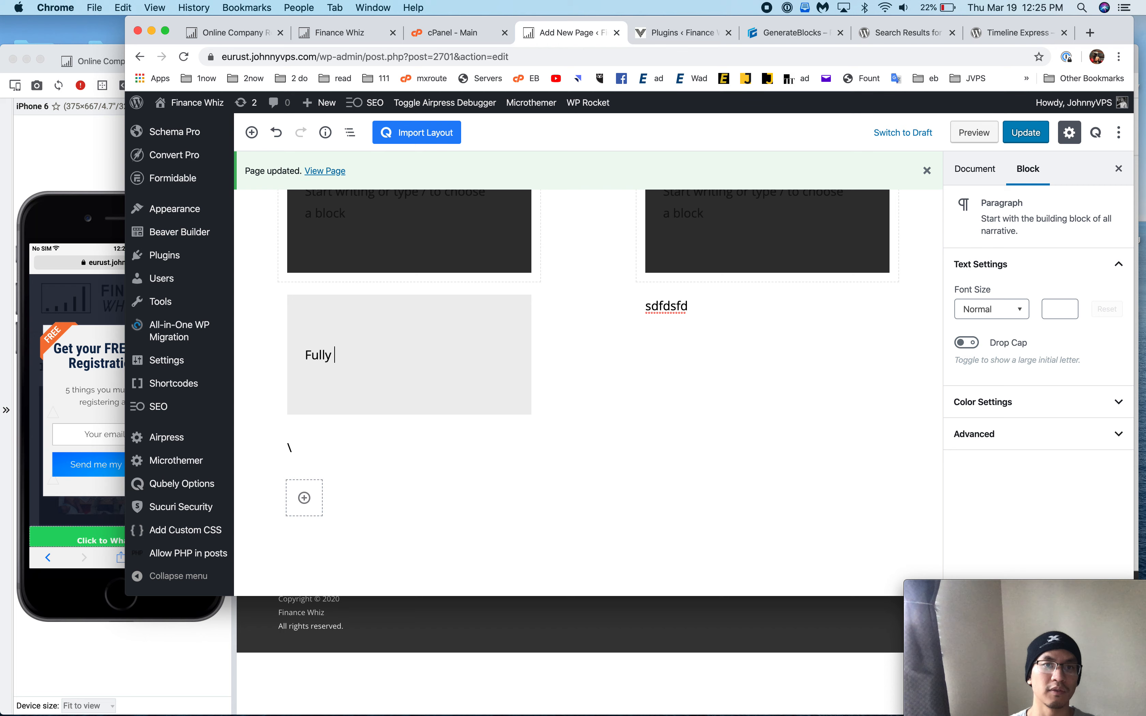
click(348, 41)
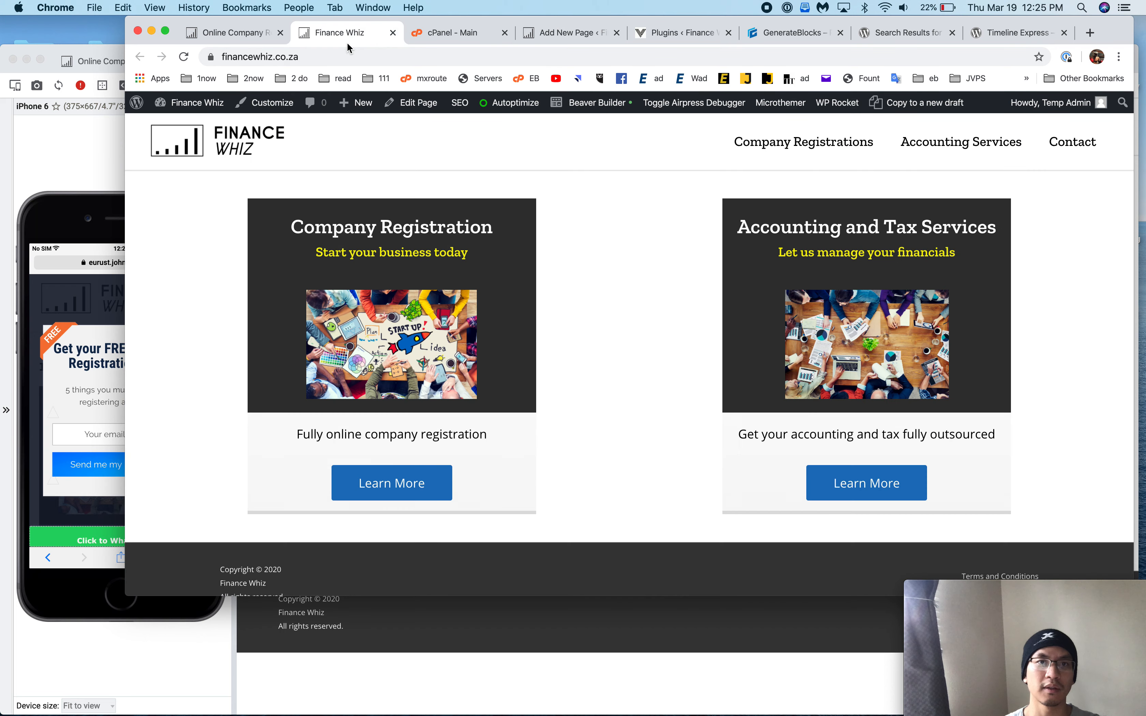
click(561, 37)
text(online c)
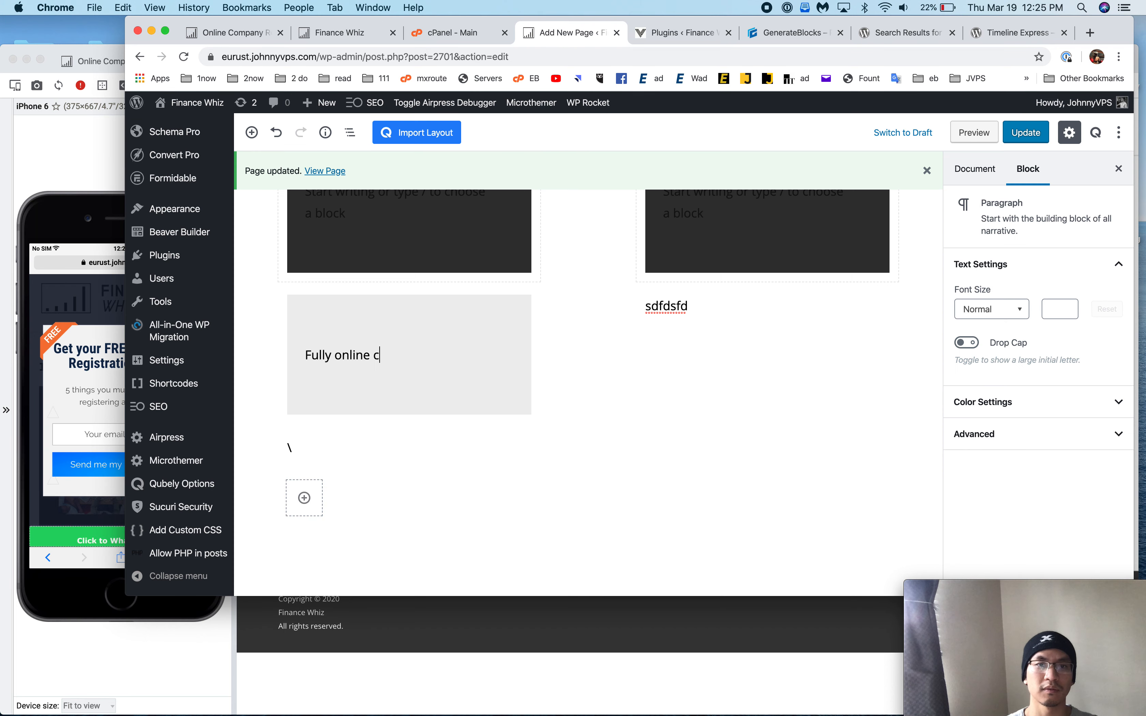
text(ompany registration)
key(Return)
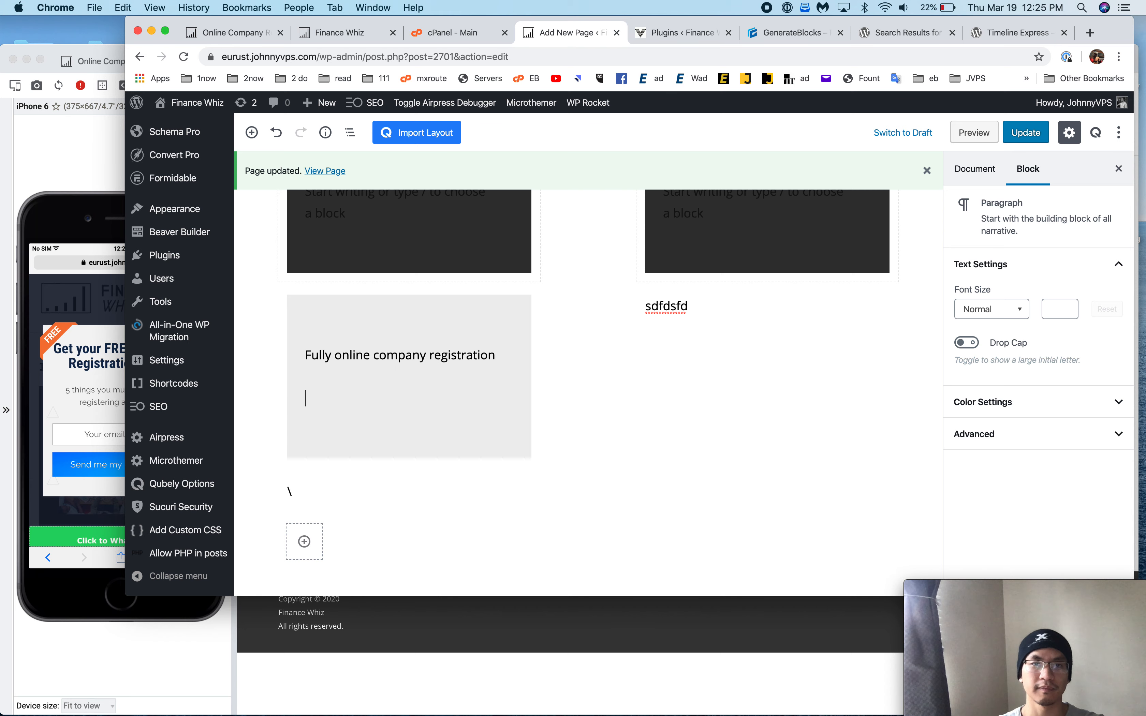
- Switch to Blisk and copy the live site's Learn More button background value 1e73be from its inspected styles
click(360, 36)
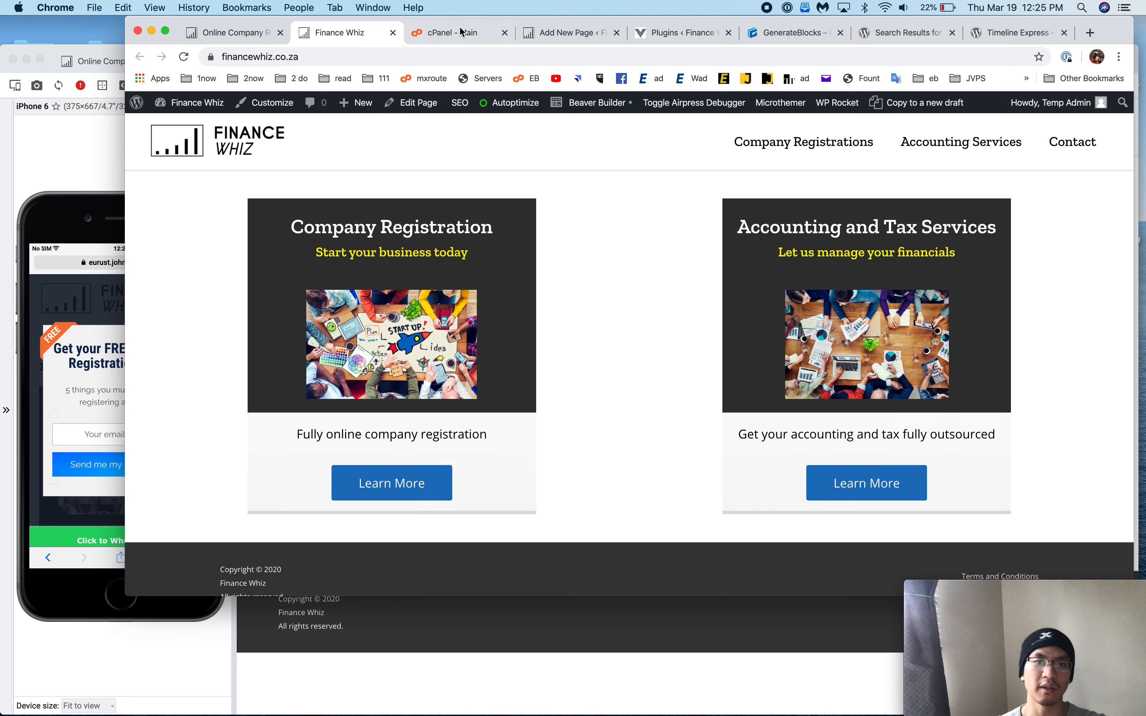
click(104, 173)
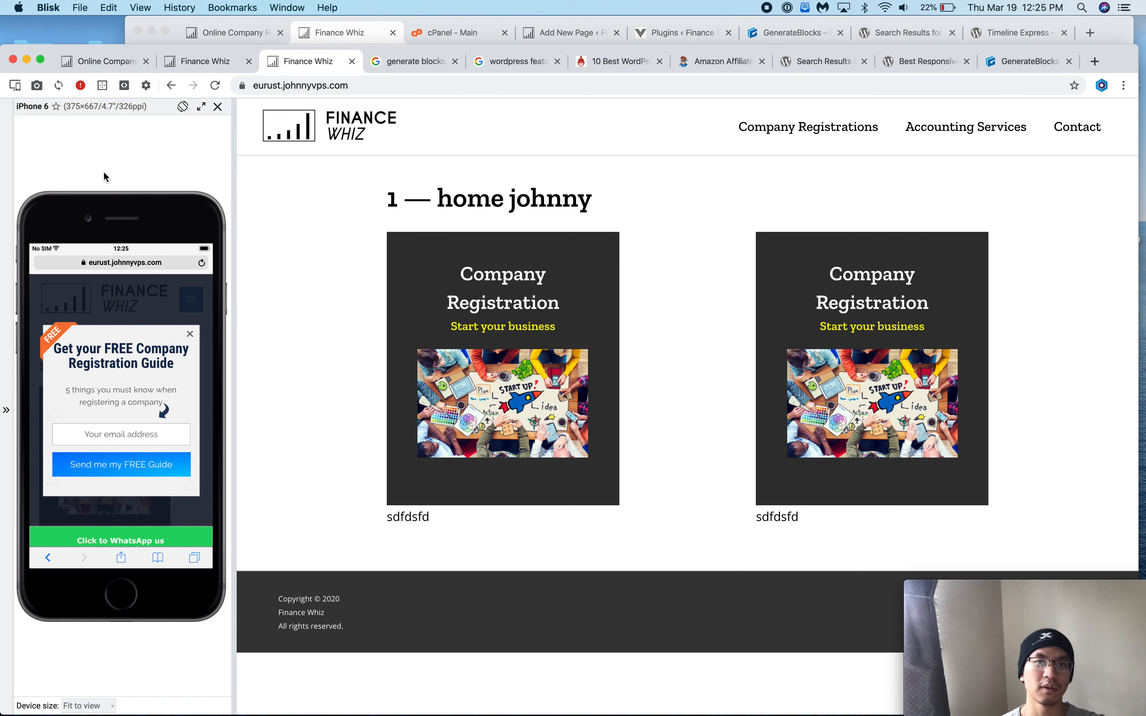
click(227, 58)
scroll(936, 567, down, 4)
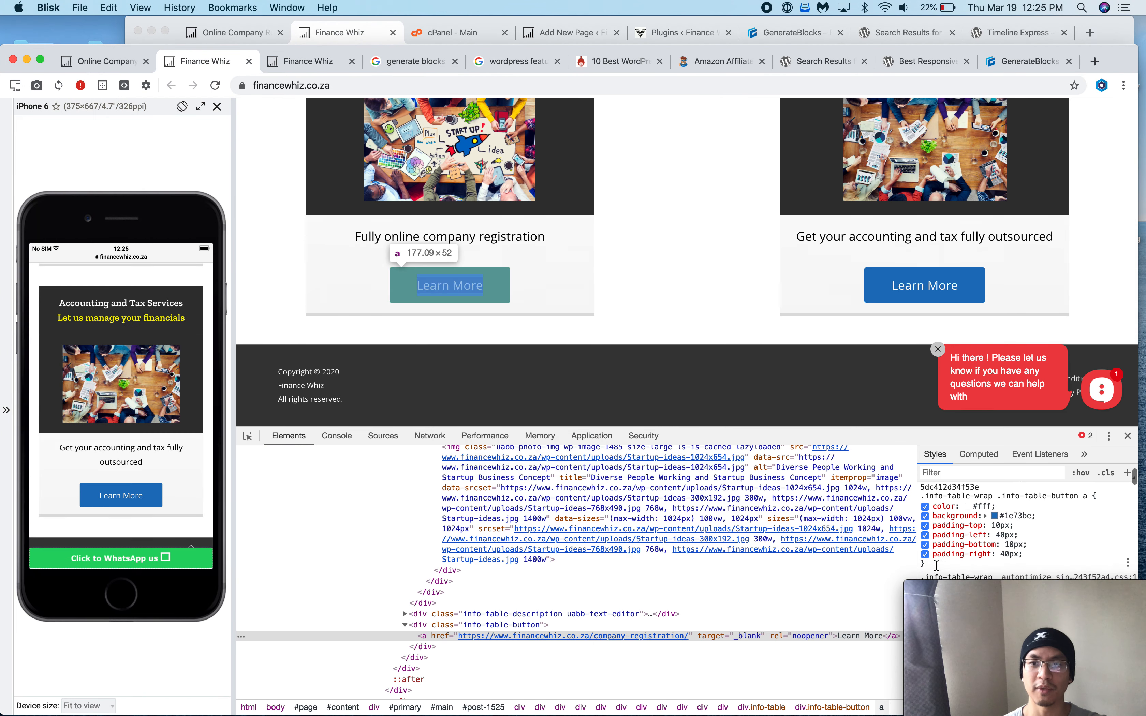
click(1021, 515)
key(super+c)
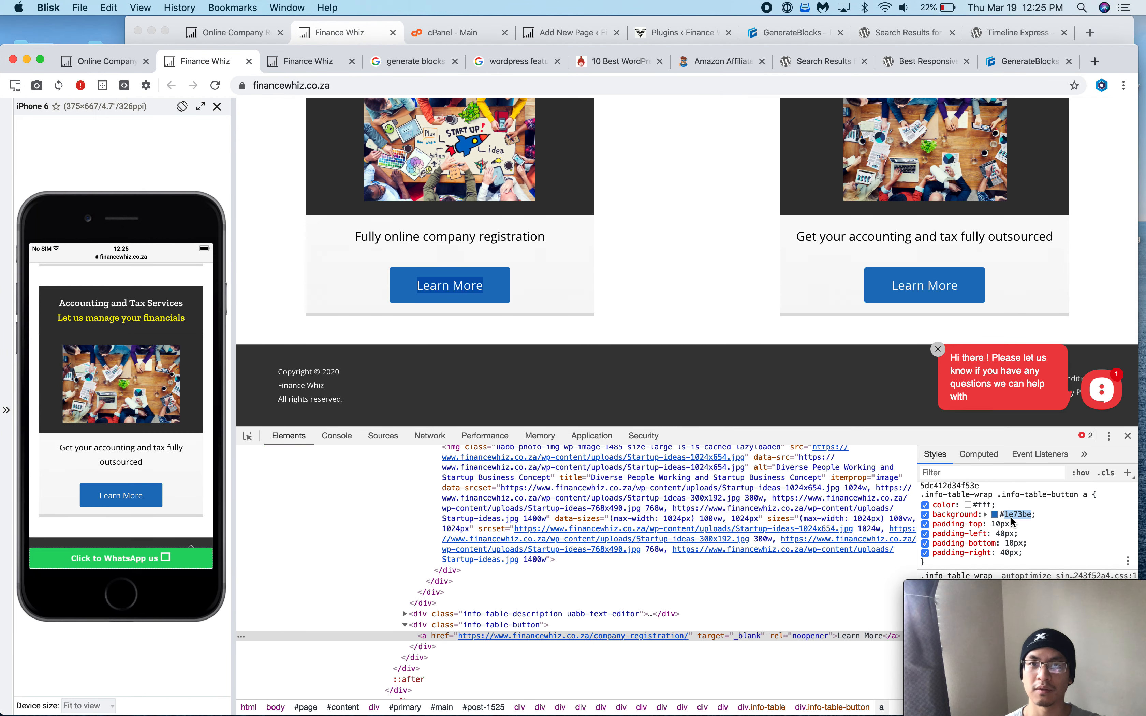
- Back in the Chrome page editor, insert a Buttons block below "Fully online company registration" and label the button "Learn more"
click(564, 32)
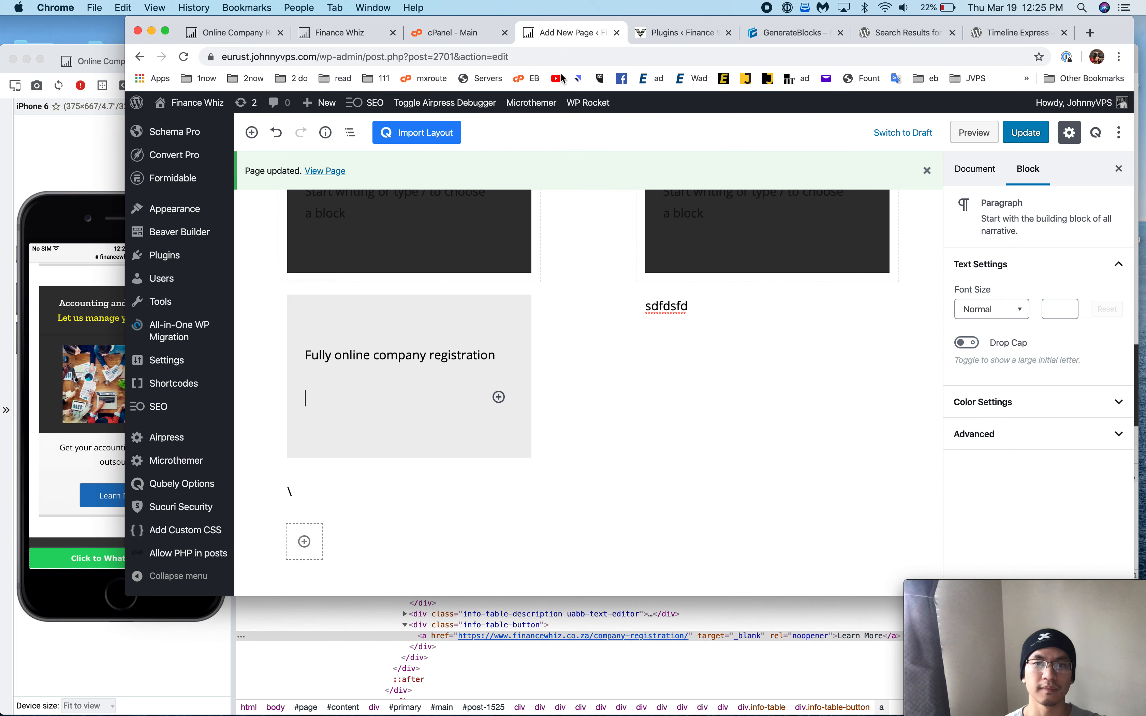
text(L)
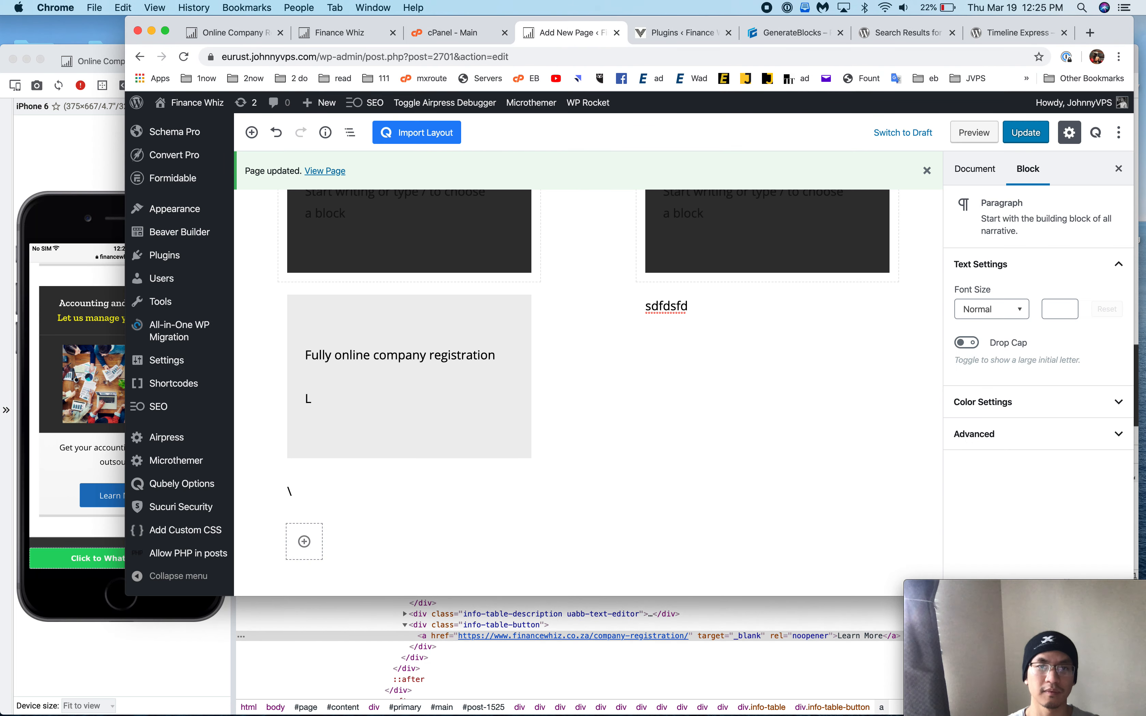
key(BackSpace)
click(499, 397)
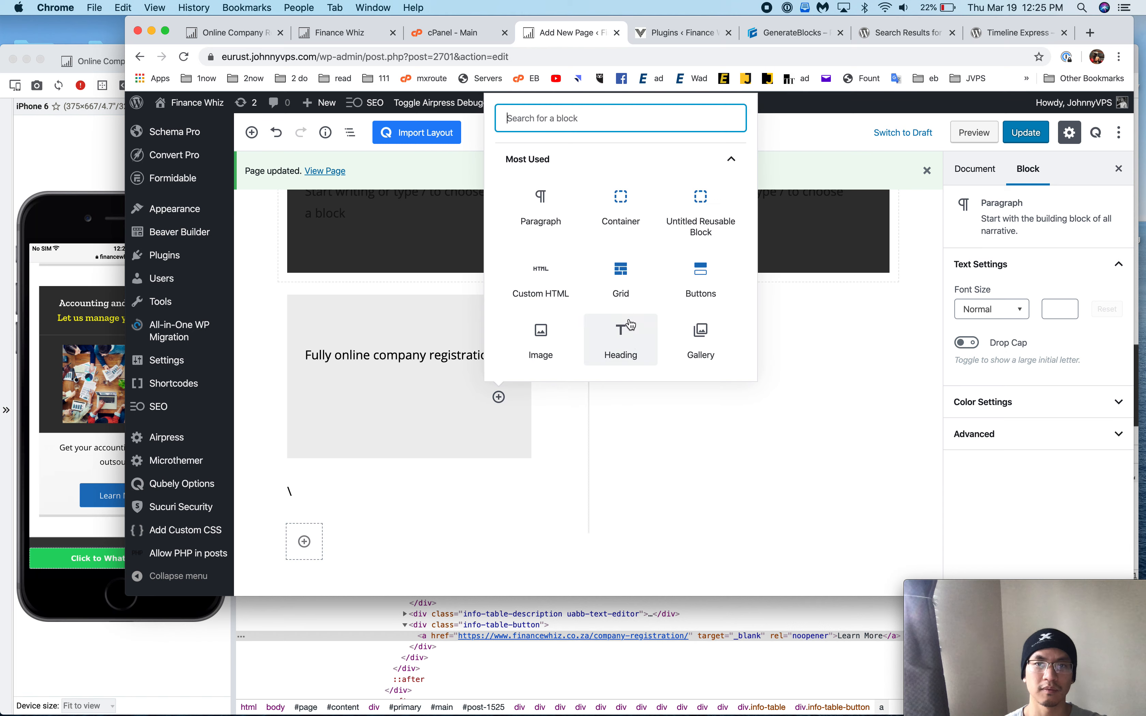
click(694, 284)
double_click(350, 406)
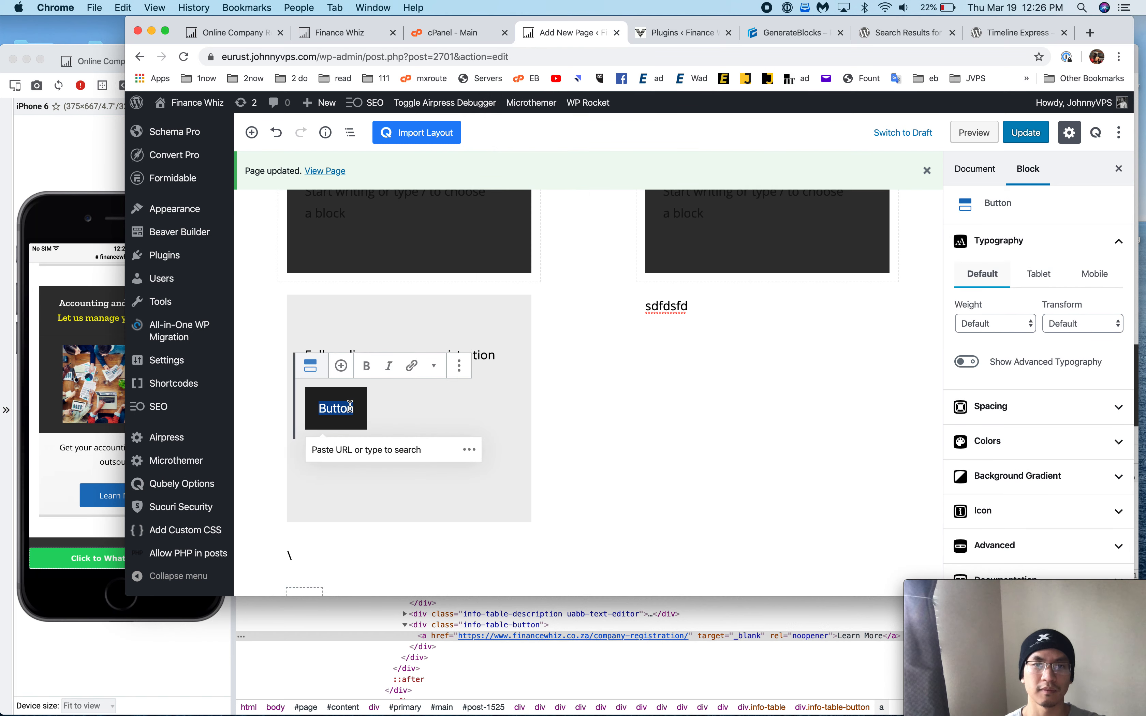
text(Learn more)
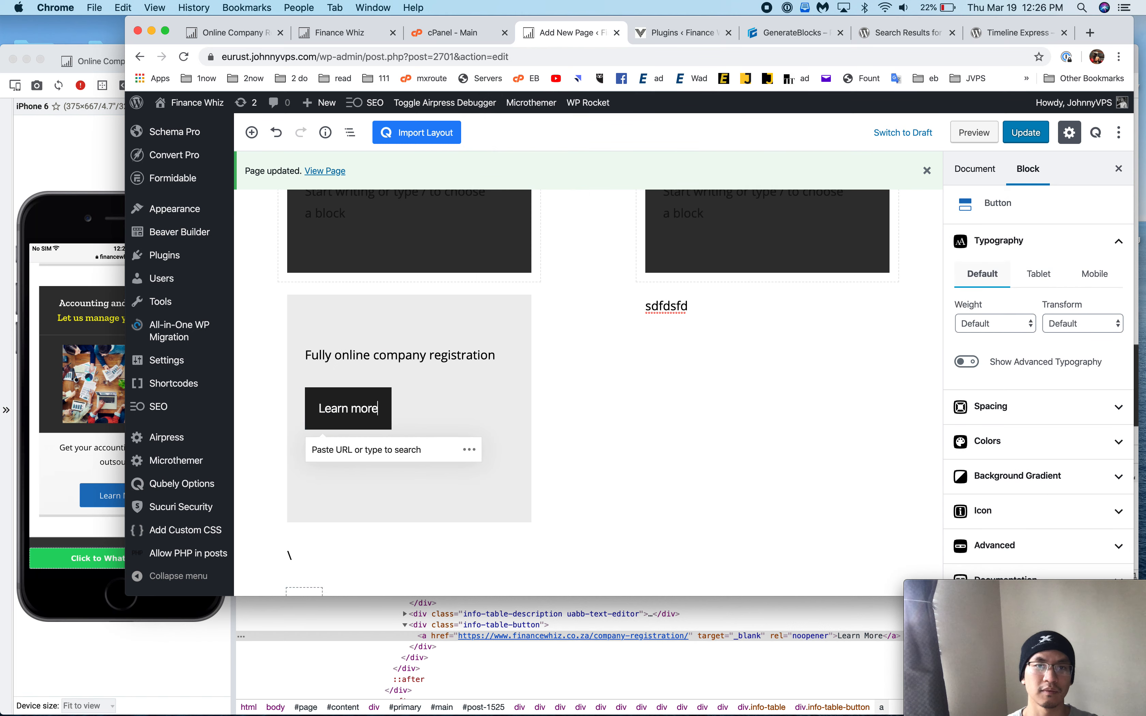
- Set the Learn more button's normal background color to the copied #1e73be
click(989, 450)
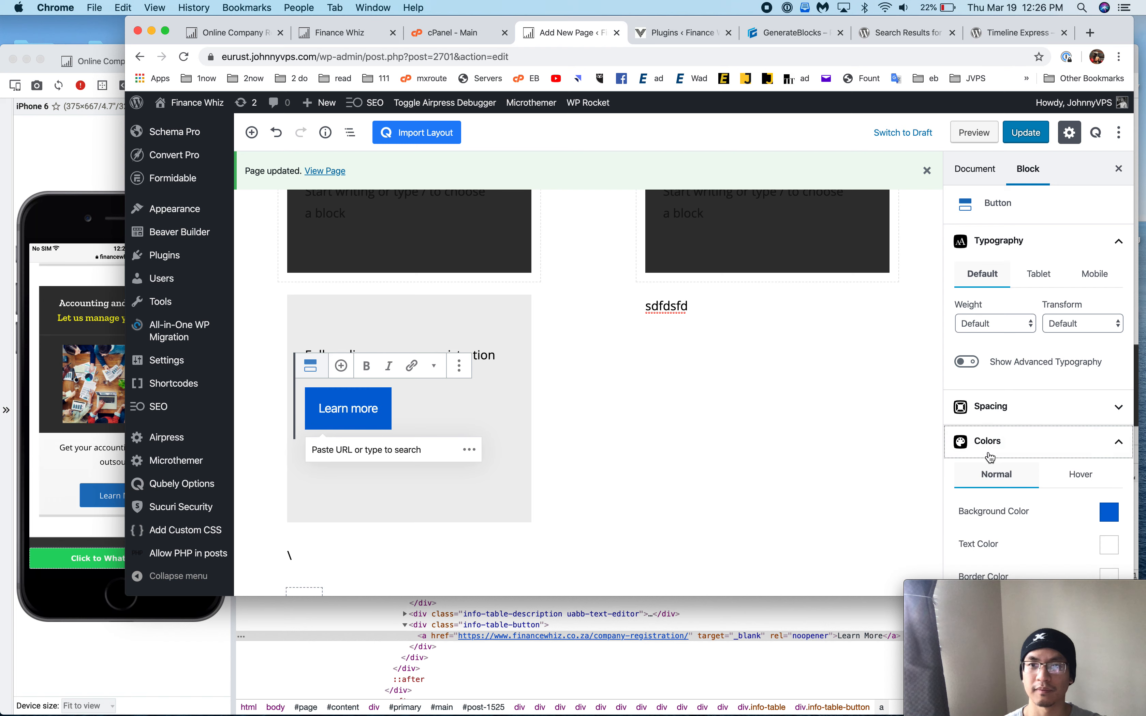
click(1111, 521)
scroll(1043, 549, down, 5)
click(1027, 330)
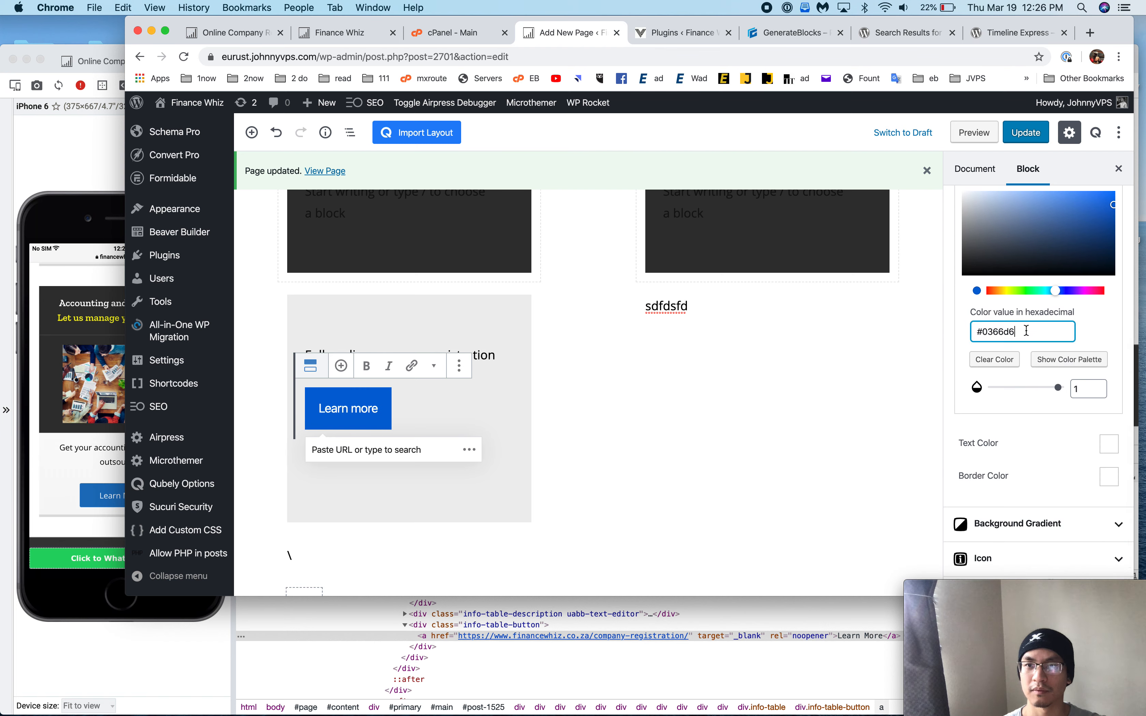
key(super+a)
key(super+v)
click(874, 322)
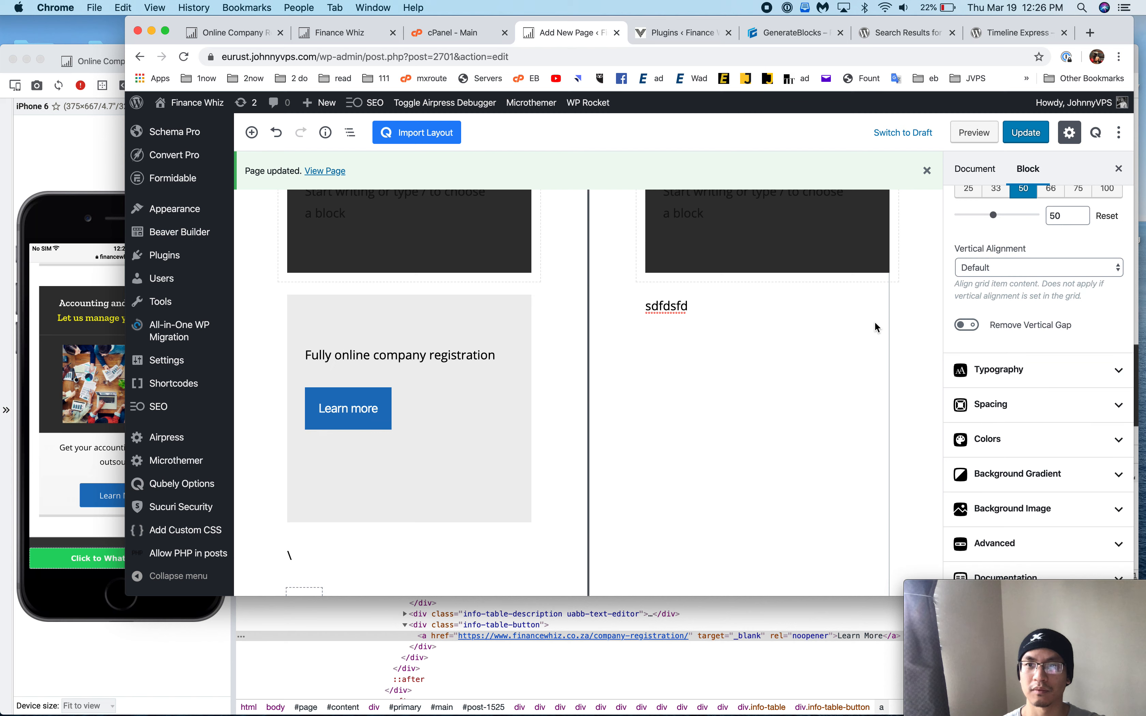
- Set the Learn more button's hover background color to #1e73be
click(1020, 455)
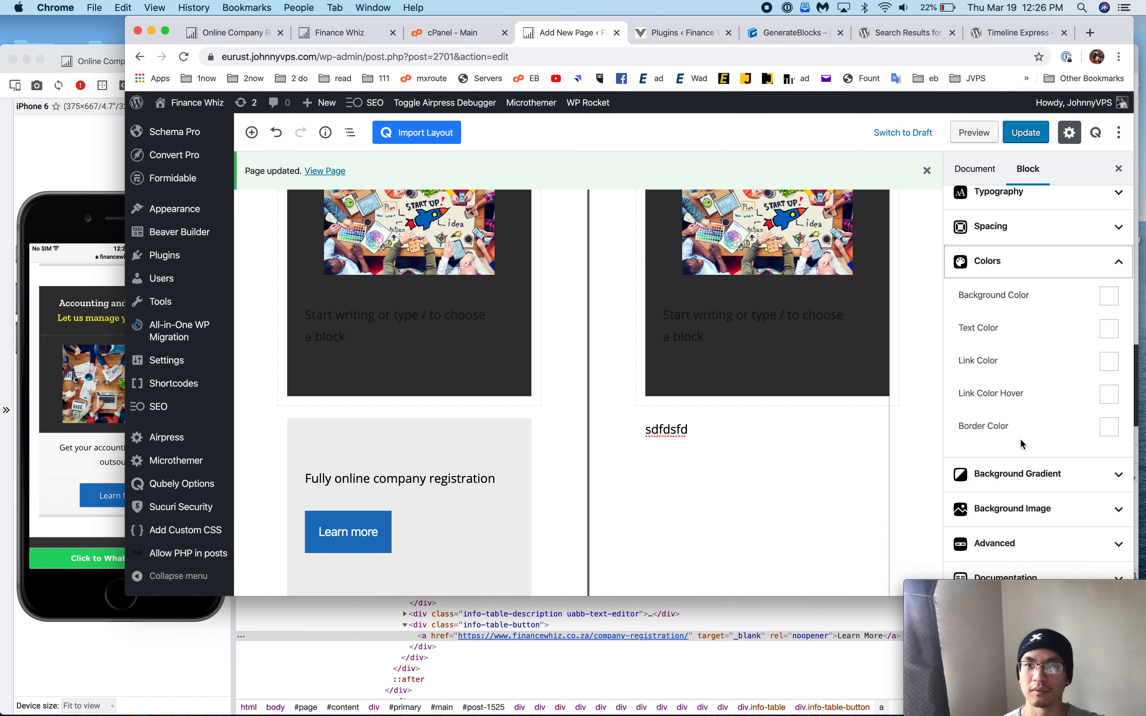
click(385, 535)
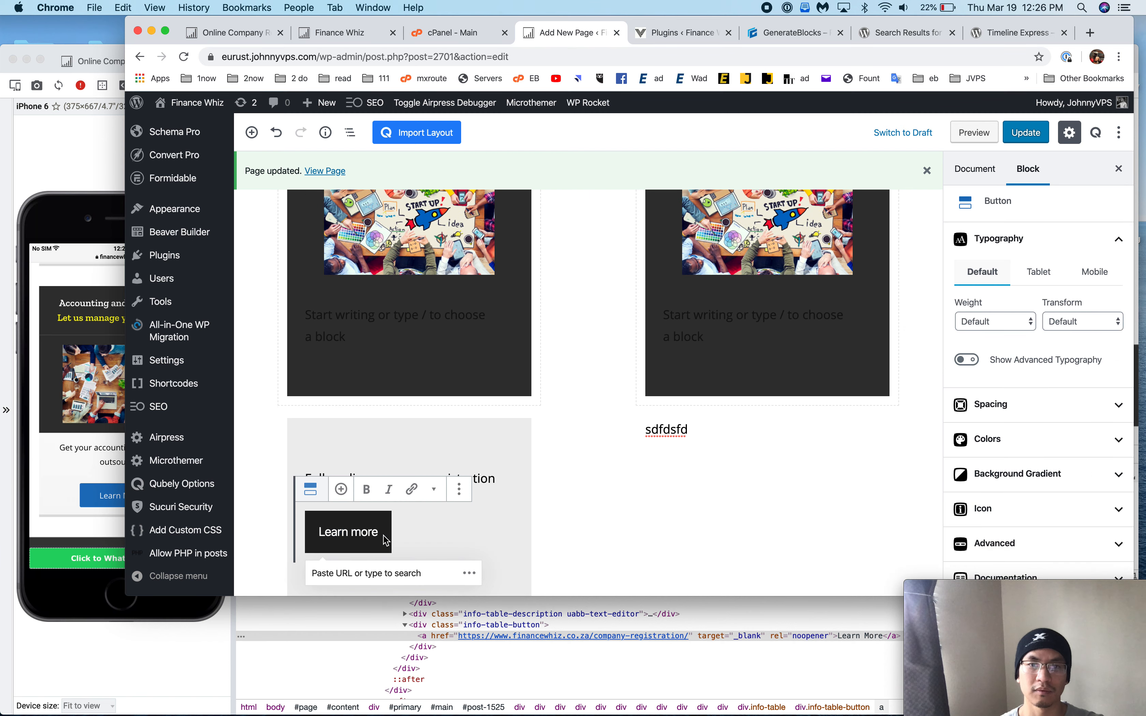
click(1032, 455)
click(1078, 326)
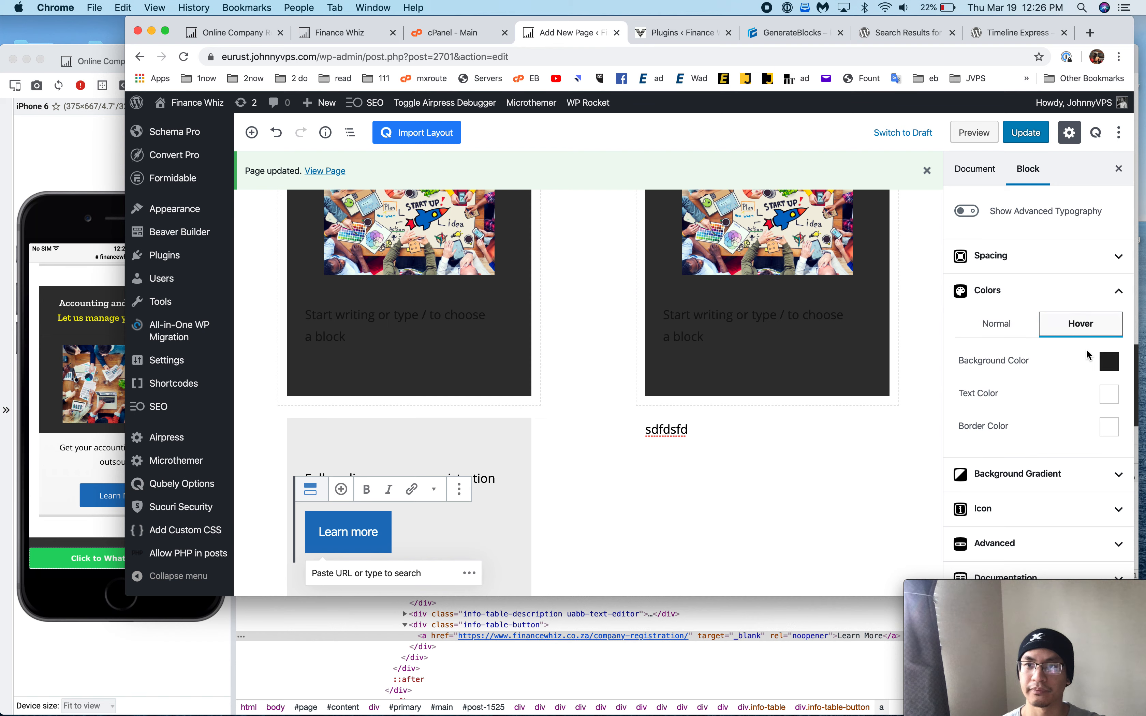
click(1108, 361)
double_click(1004, 401)
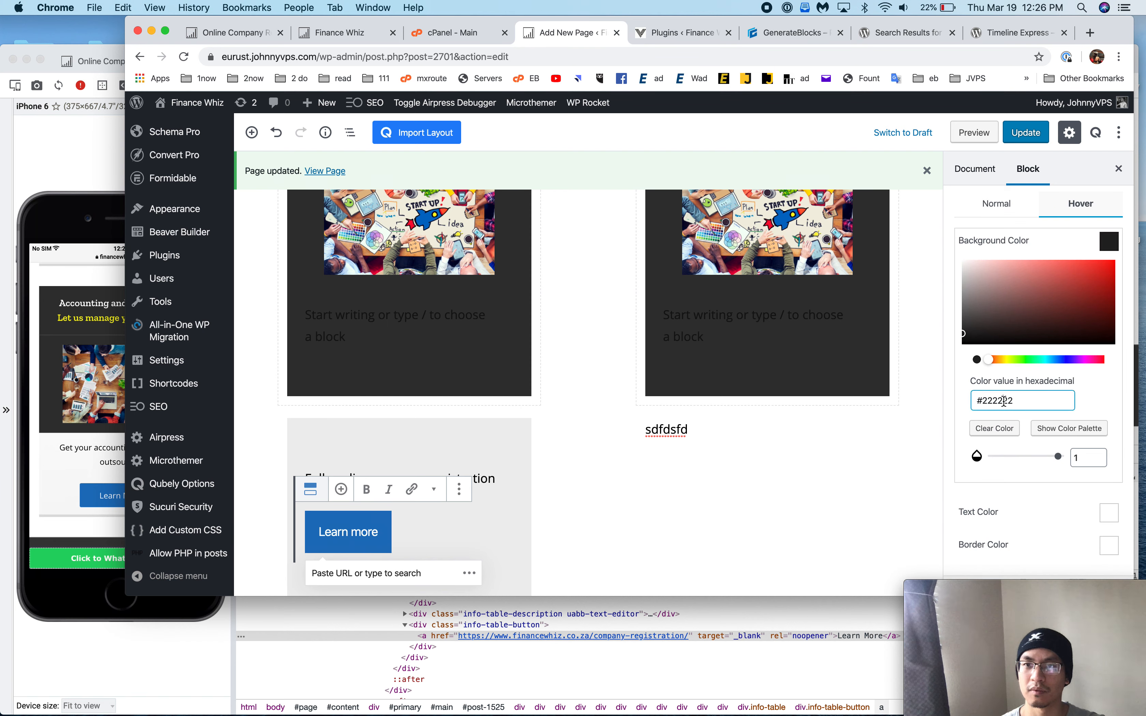
text(1e73be)
- Set the Learn more button's text color to #eee for both the normal and hover states
click(1017, 216)
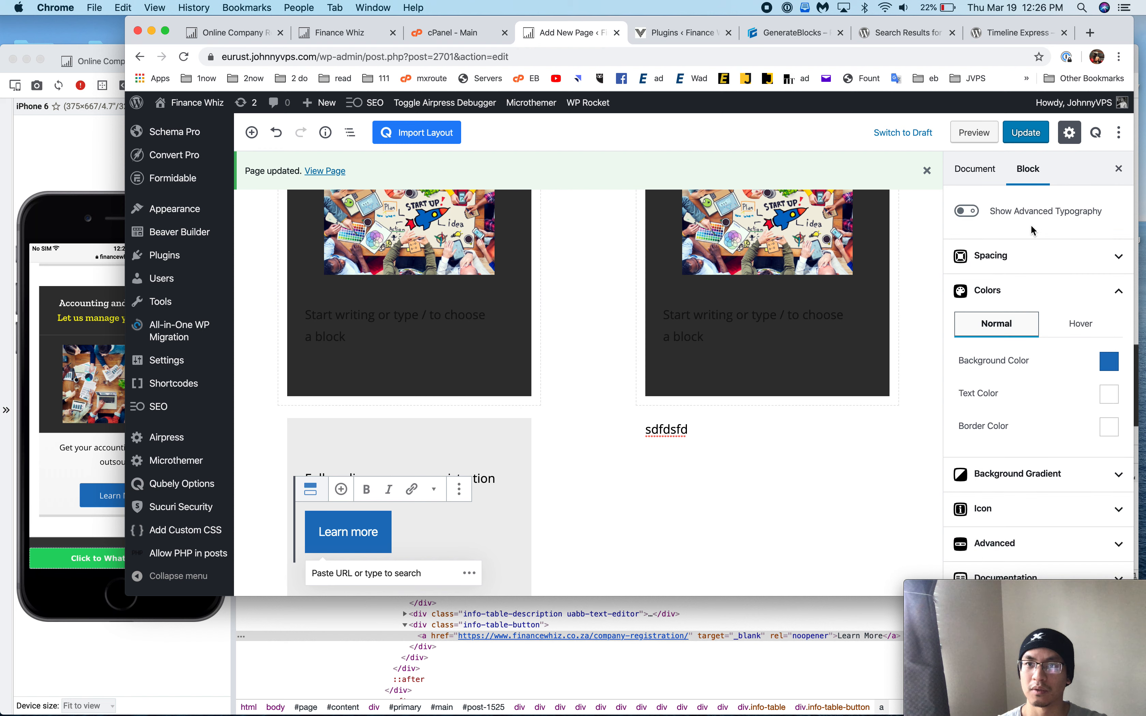
click(1108, 393)
double_click(987, 435)
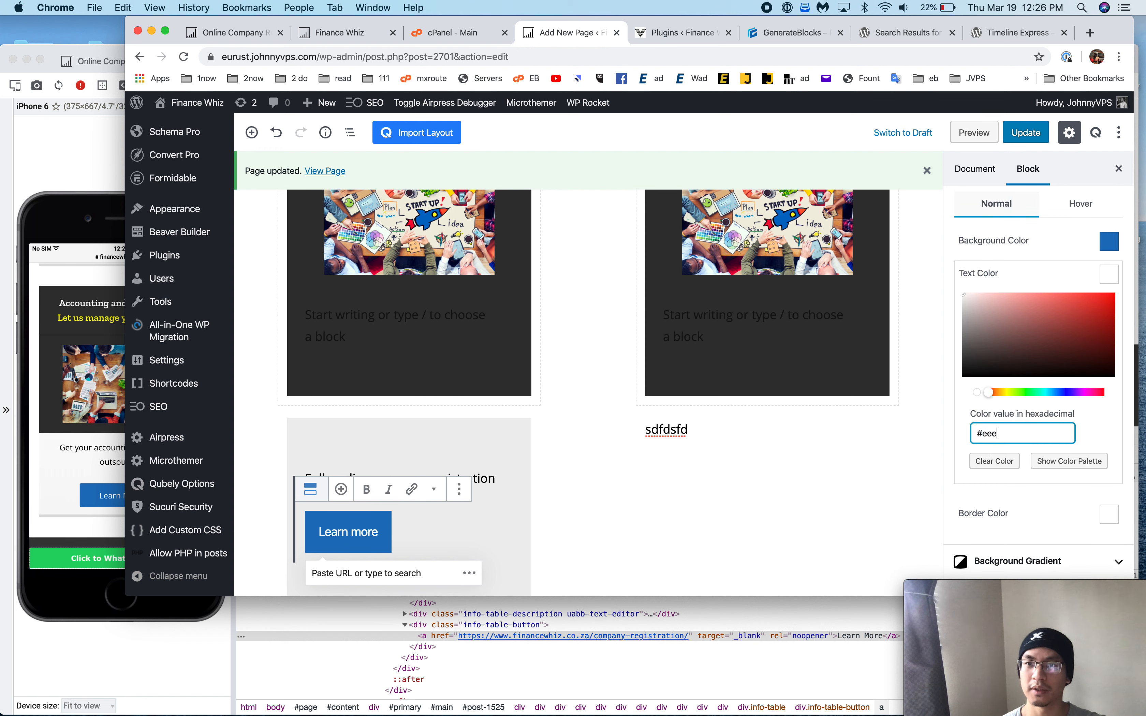
click(1061, 215)
click(1116, 402)
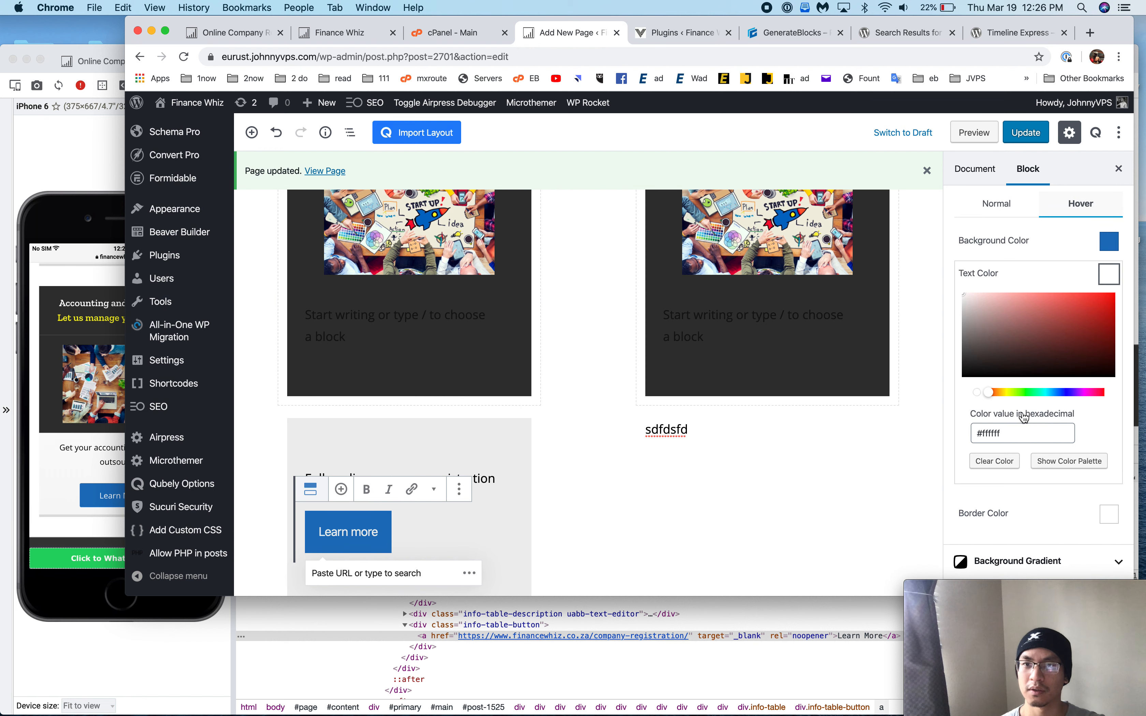
double_click(1010, 431)
text(eee)
click(1011, 215)
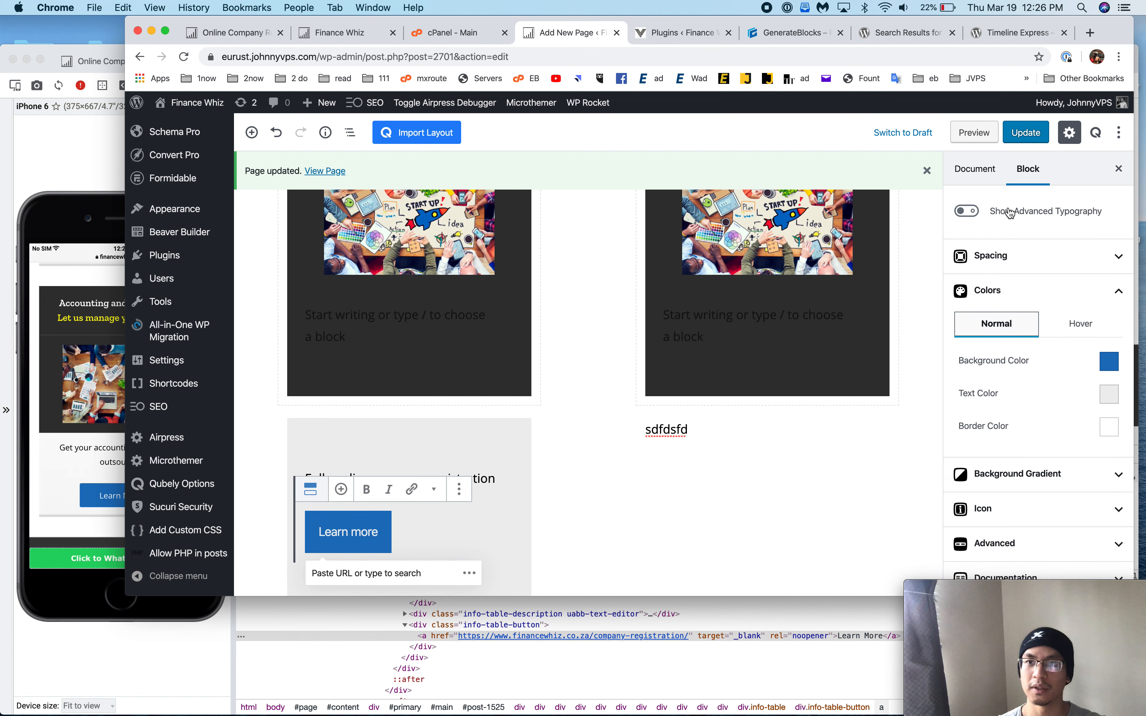
- Set the Learn more button's border radius to 2 px on all four corners and update the page
scroll(1021, 313, up, 3)
click(1023, 314)
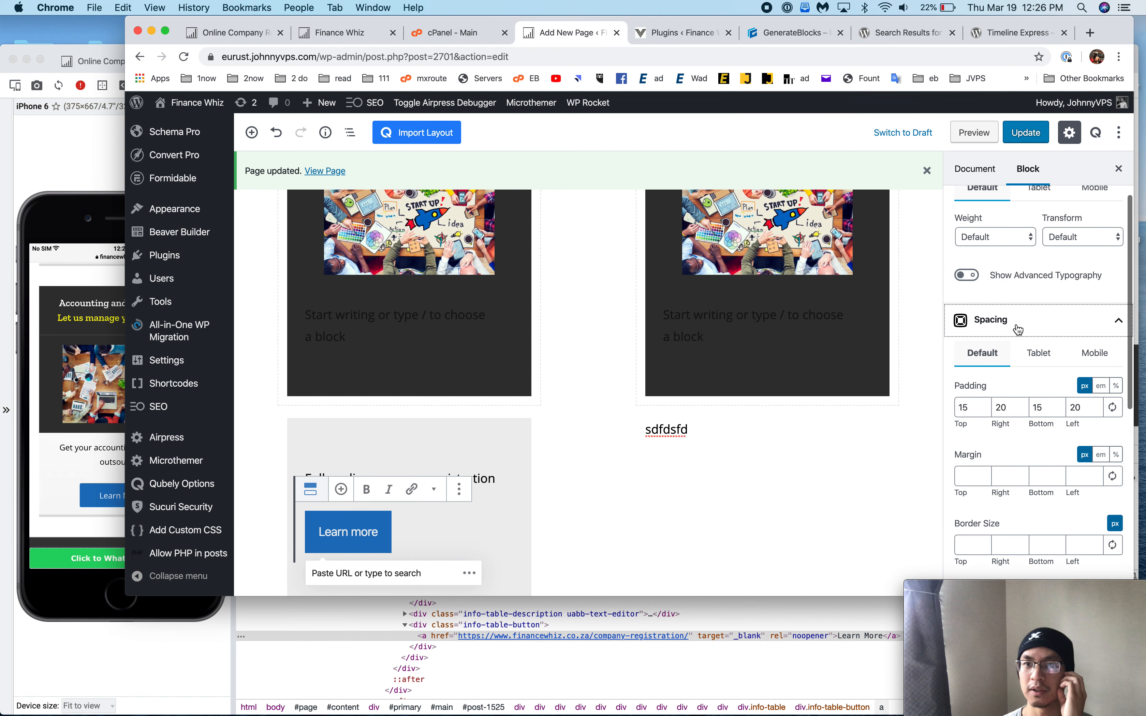
scroll(1019, 360, down, 5)
click(984, 422)
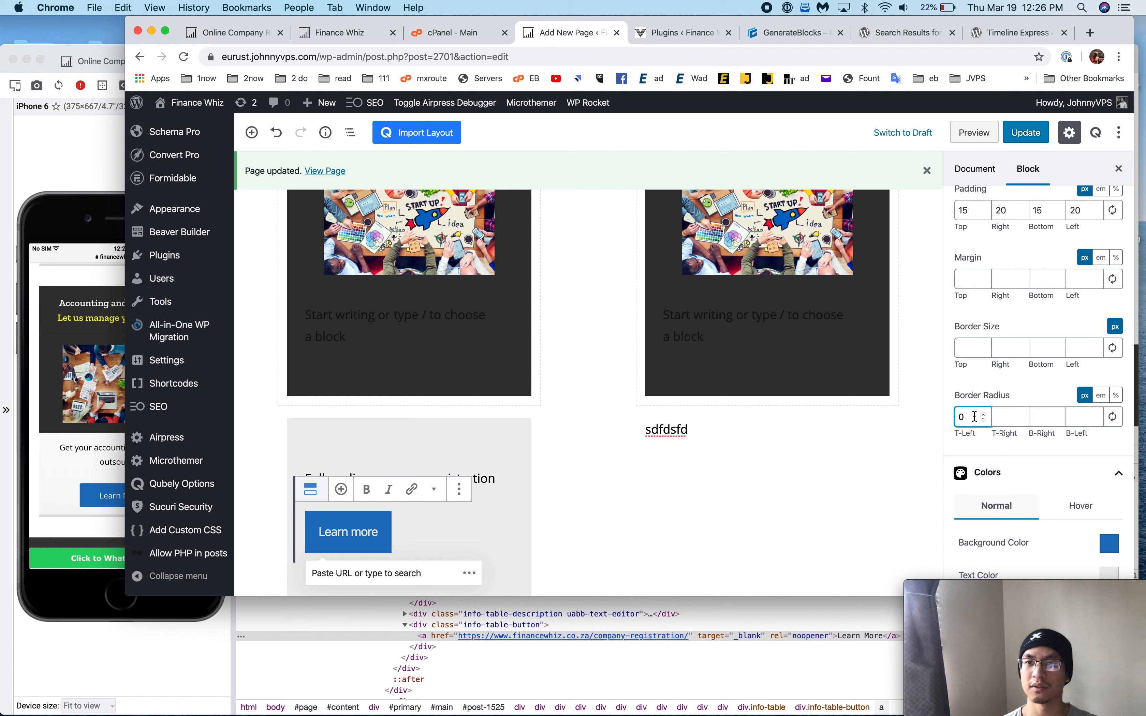
text(2)
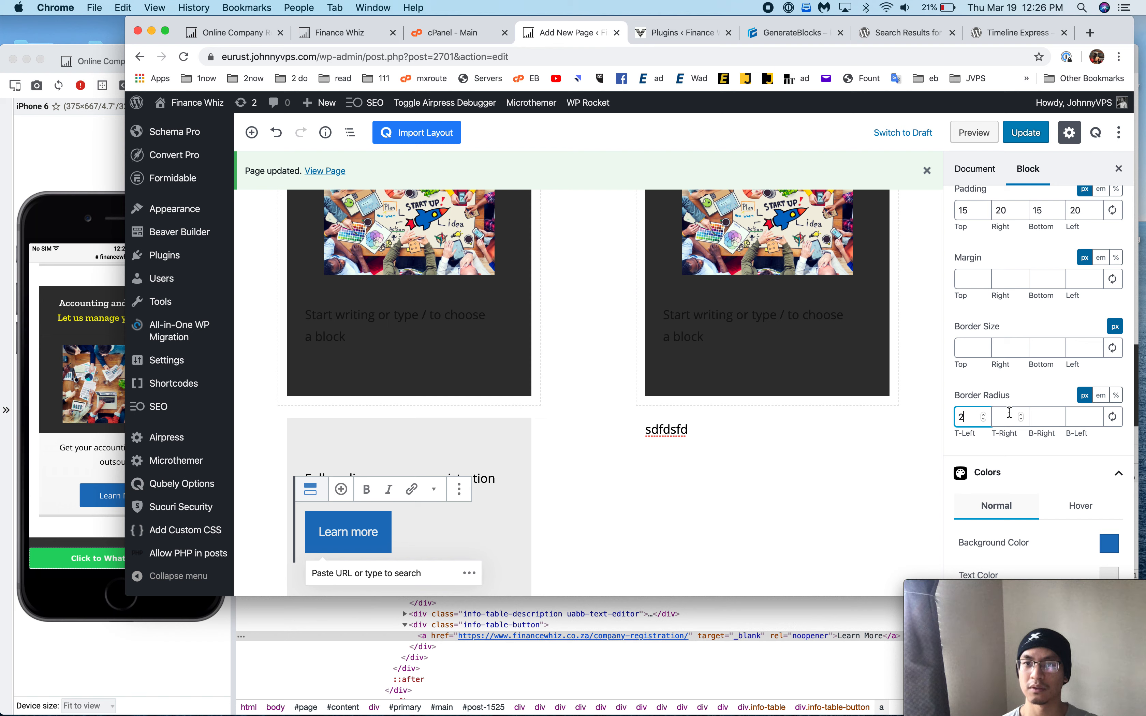
click(1018, 417)
text(1)
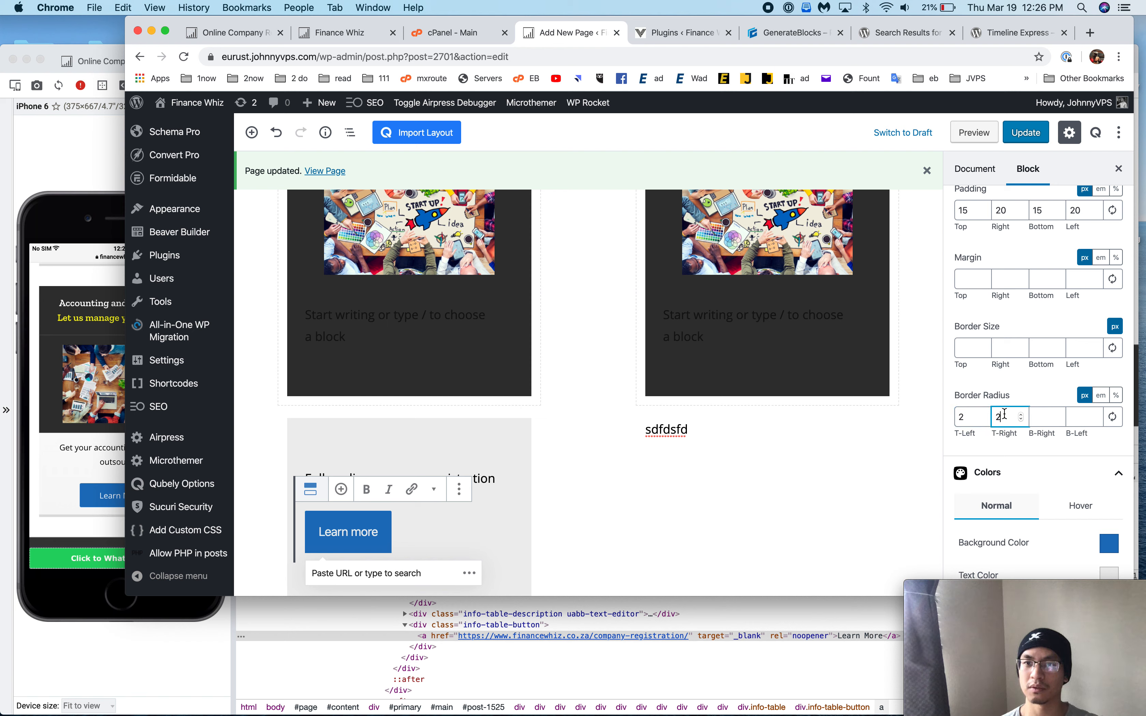
click(1058, 417)
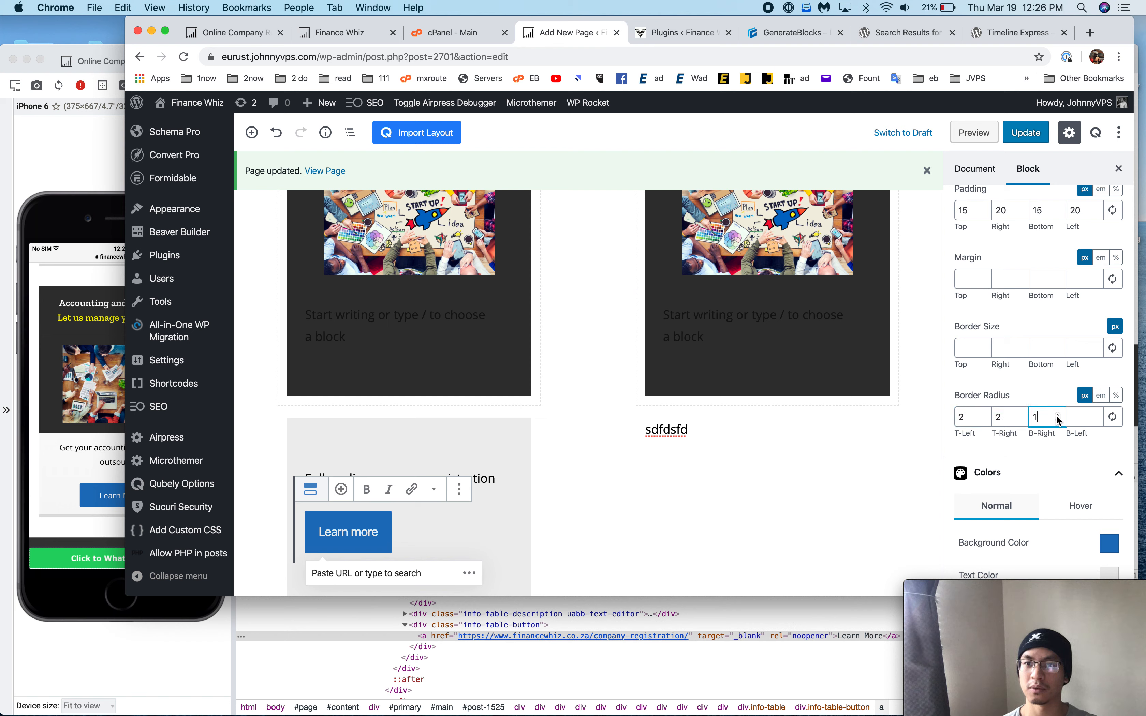
click(1087, 417)
text(2)
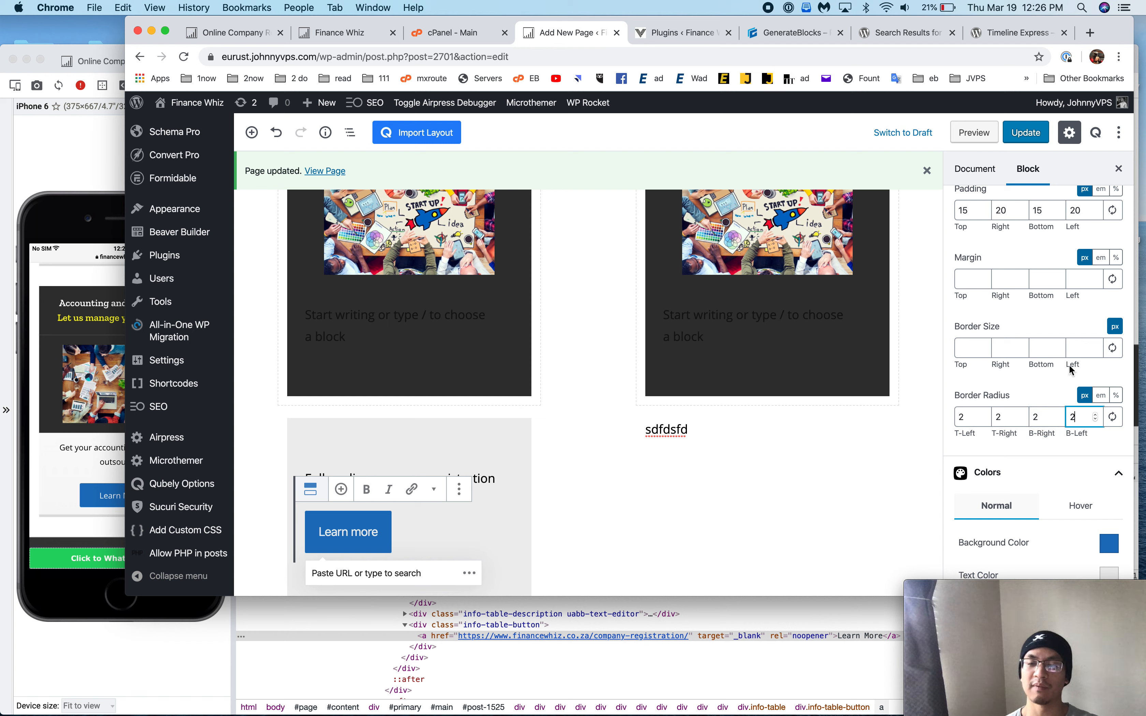
click(1019, 133)
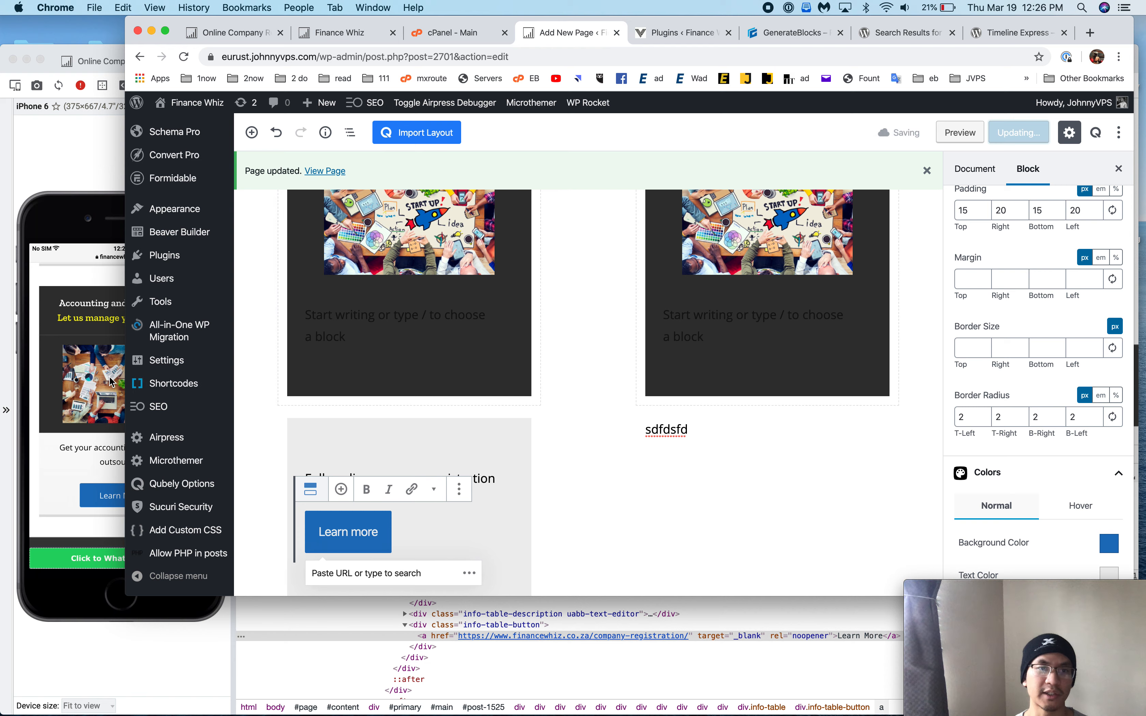
- Switch to Blisk and compare the rebuilt eurust.johnnyvps.com page with the original financewhiz.co.za cards, checking the description text and Learn More button
click(89, 205)
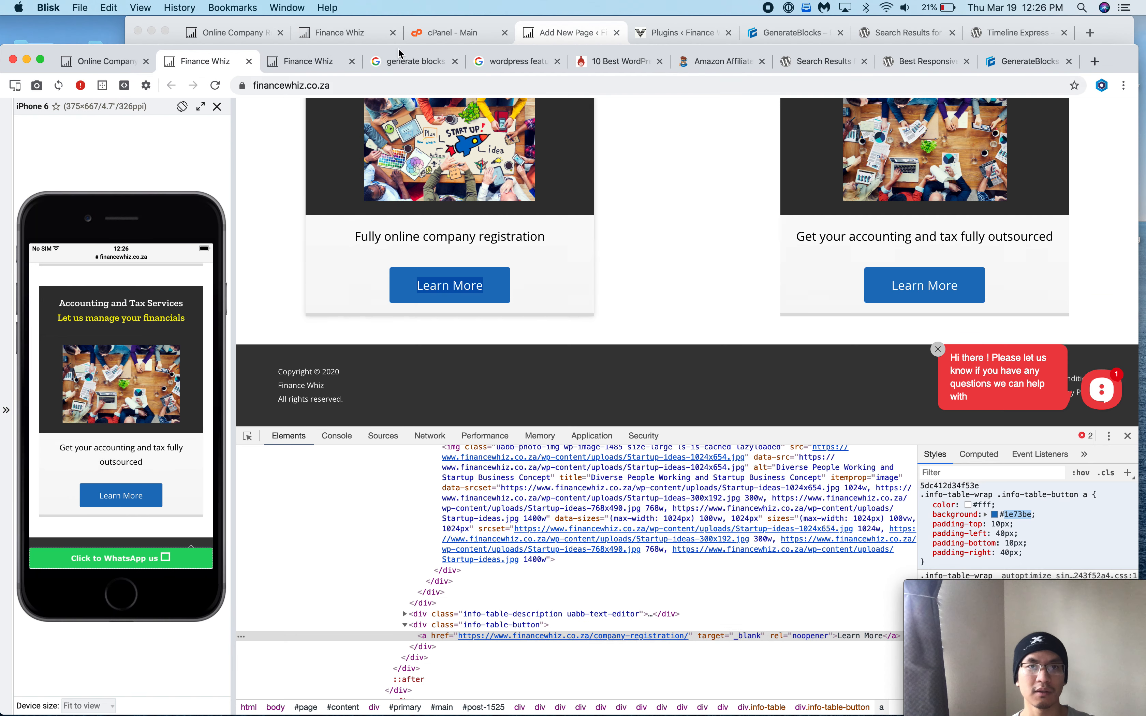
click(327, 64)
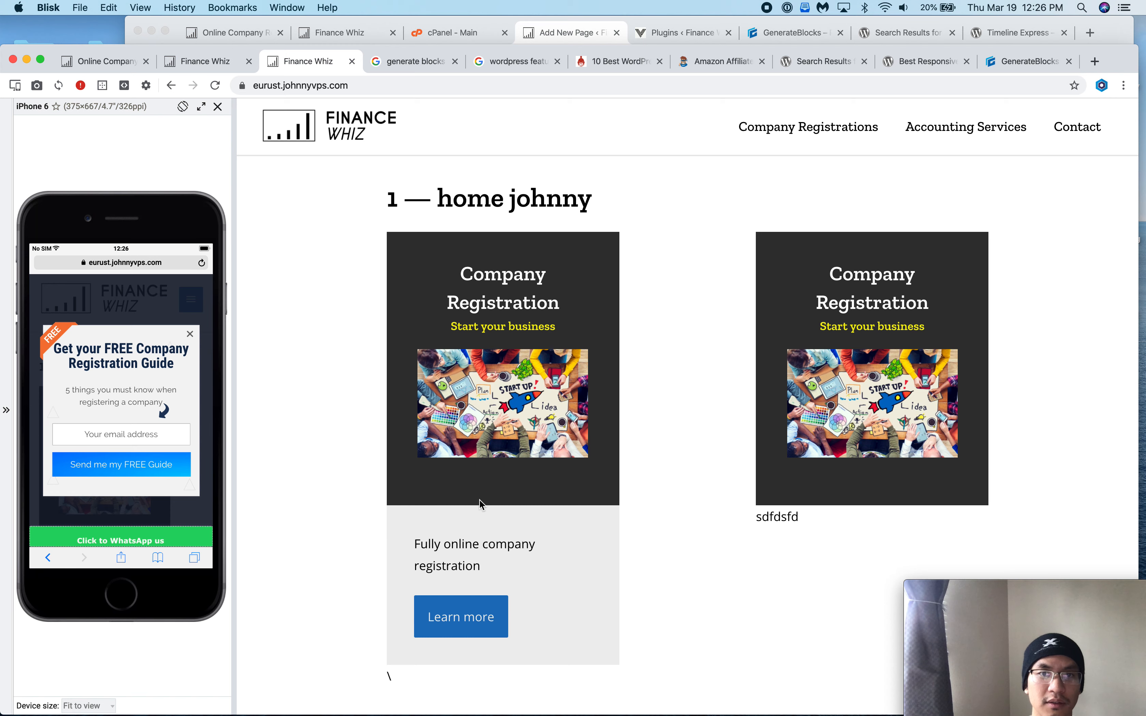
scroll(481, 502, down, 3)
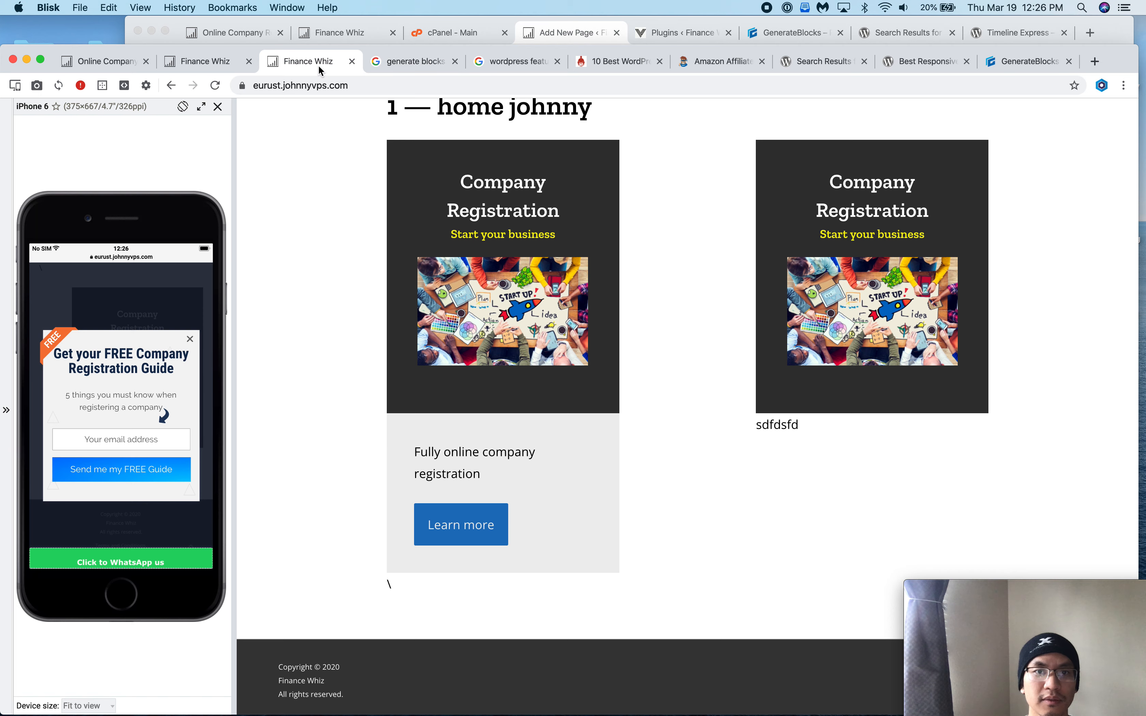
scroll(329, 174, up, 1)
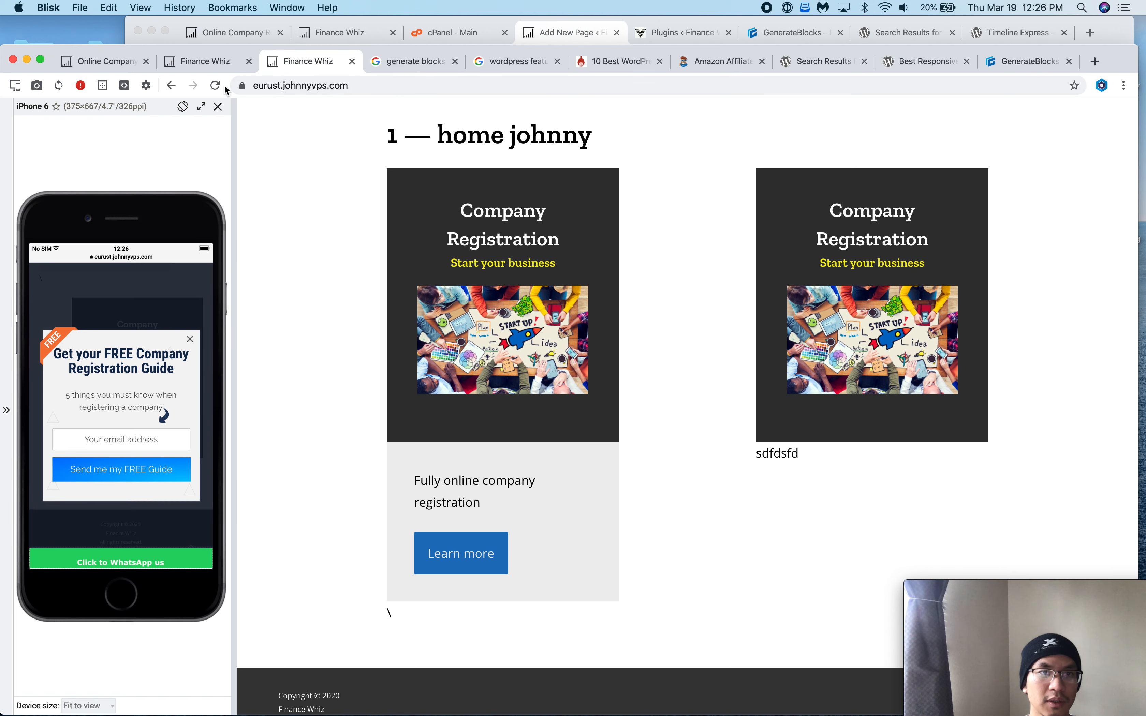
click(237, 63)
scroll(377, 250, down, 3)
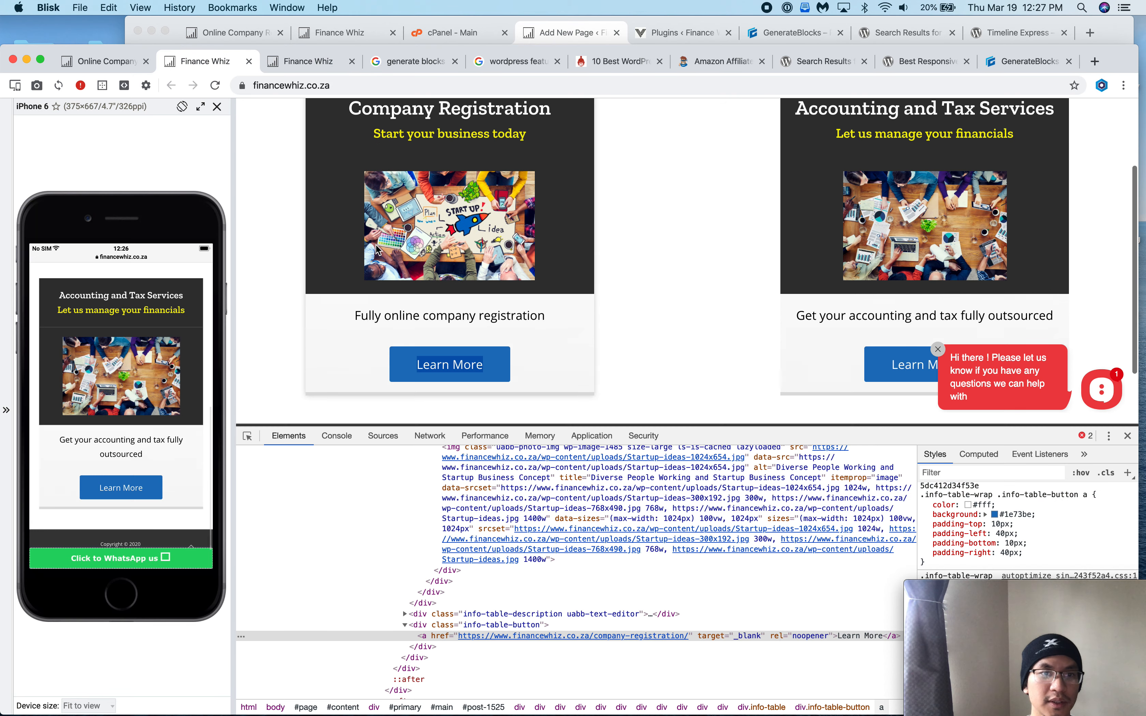
click(325, 63)
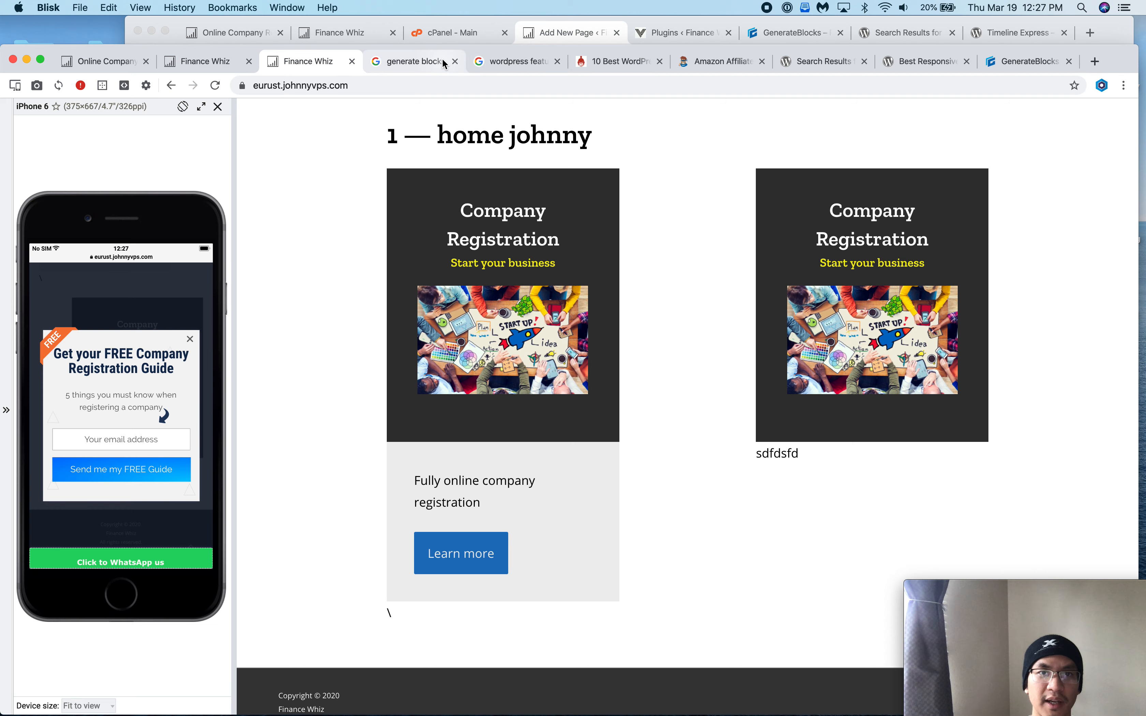
click(208, 62)
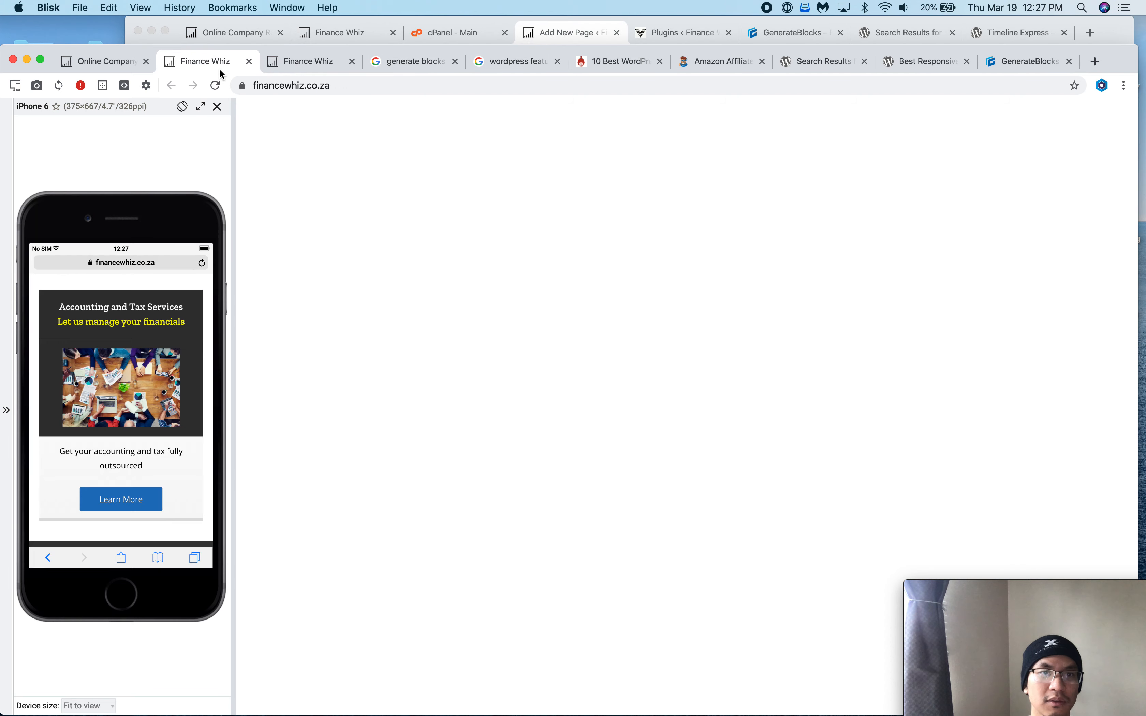
scroll(186, 309, down, 3)
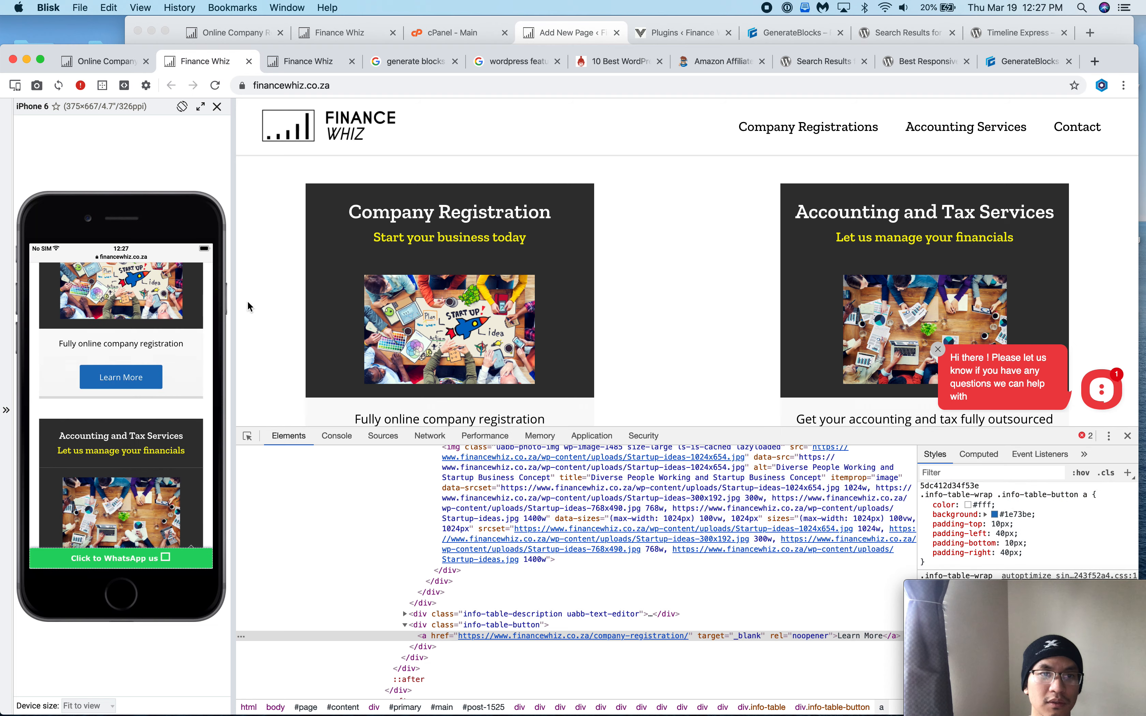
scroll(493, 312, down, 5)
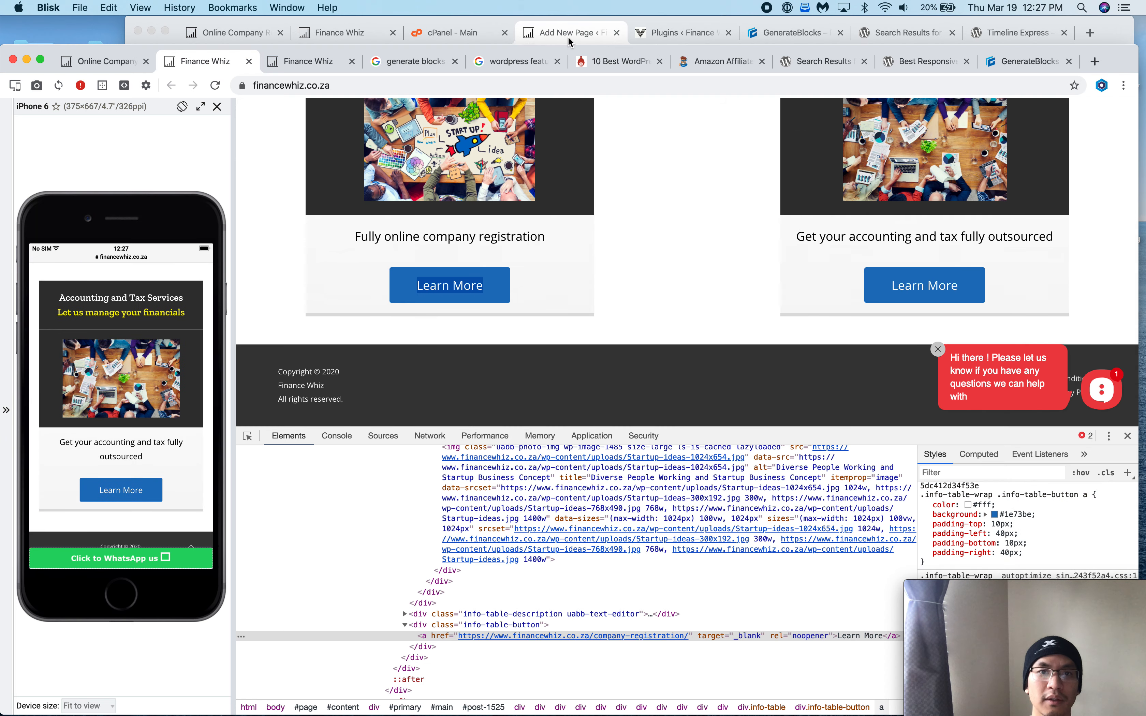
- Return to the page editor in Chrome at the Learn more button's spacing settings and decline the incoming call
click(569, 40)
scroll(784, 465, down, 3)
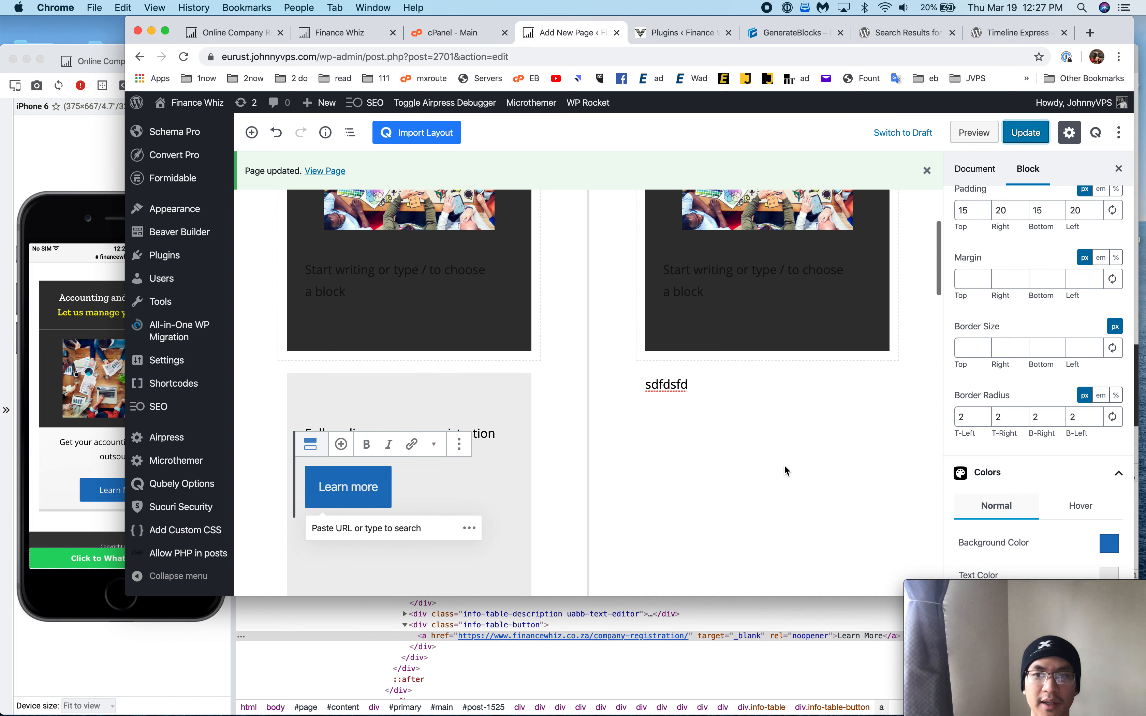
scroll(986, 501, down, 5)
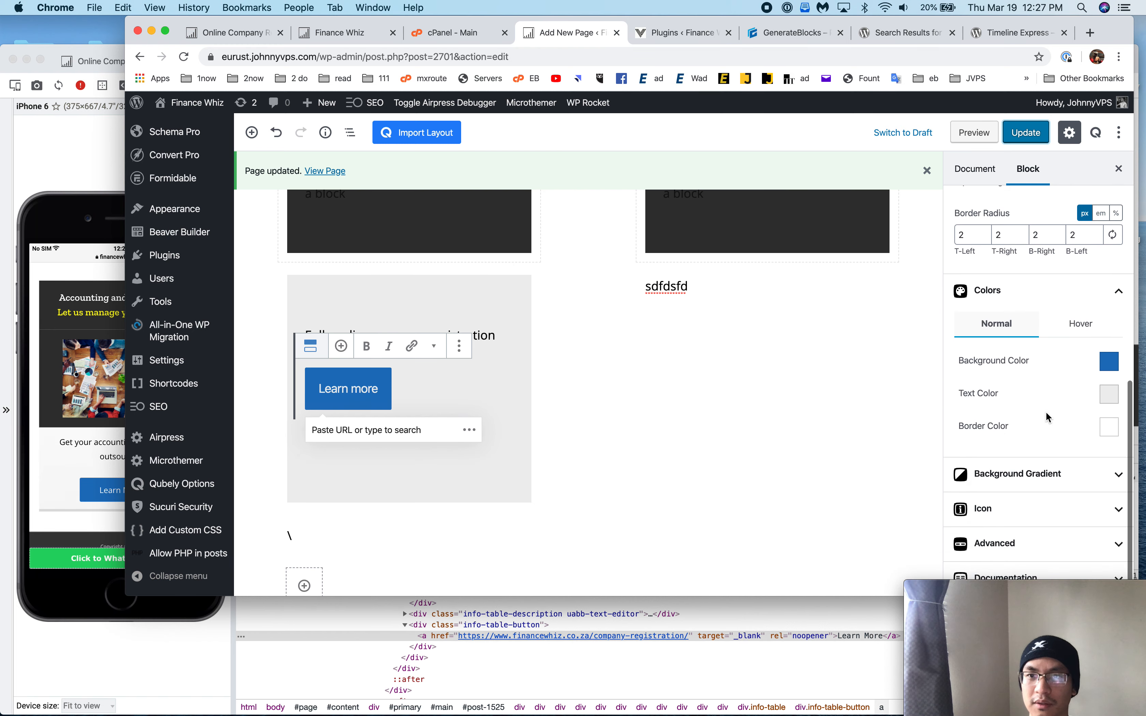
scroll(1046, 411, up, 10)
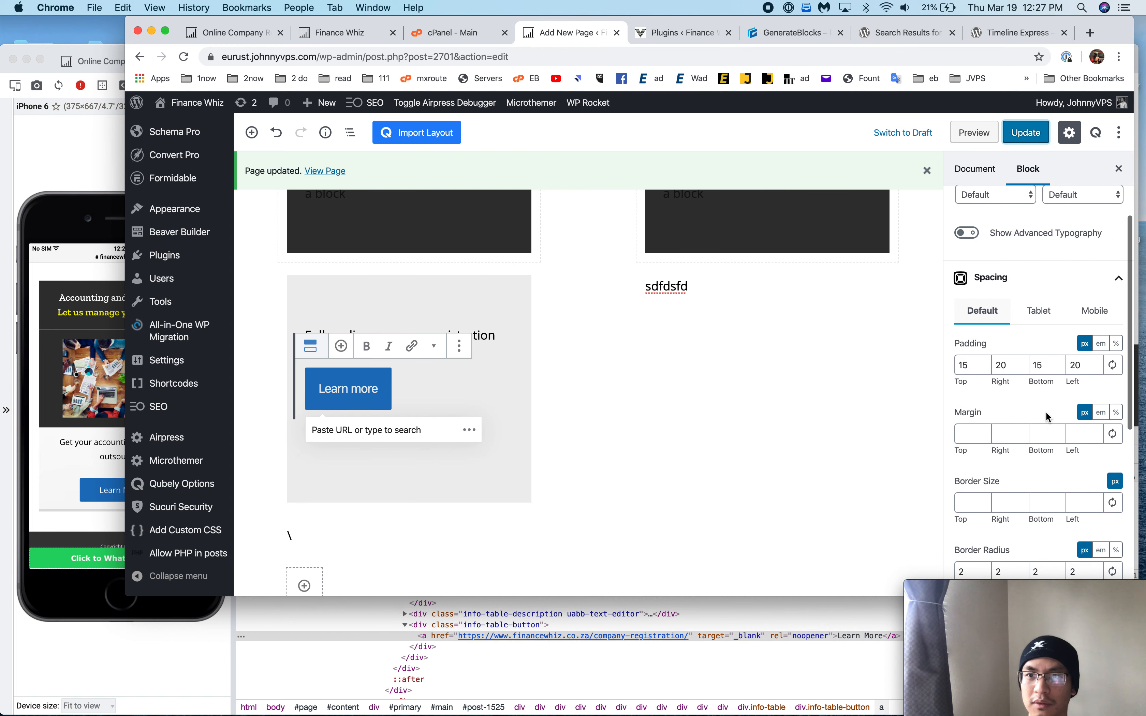
scroll(995, 401, up, 1)
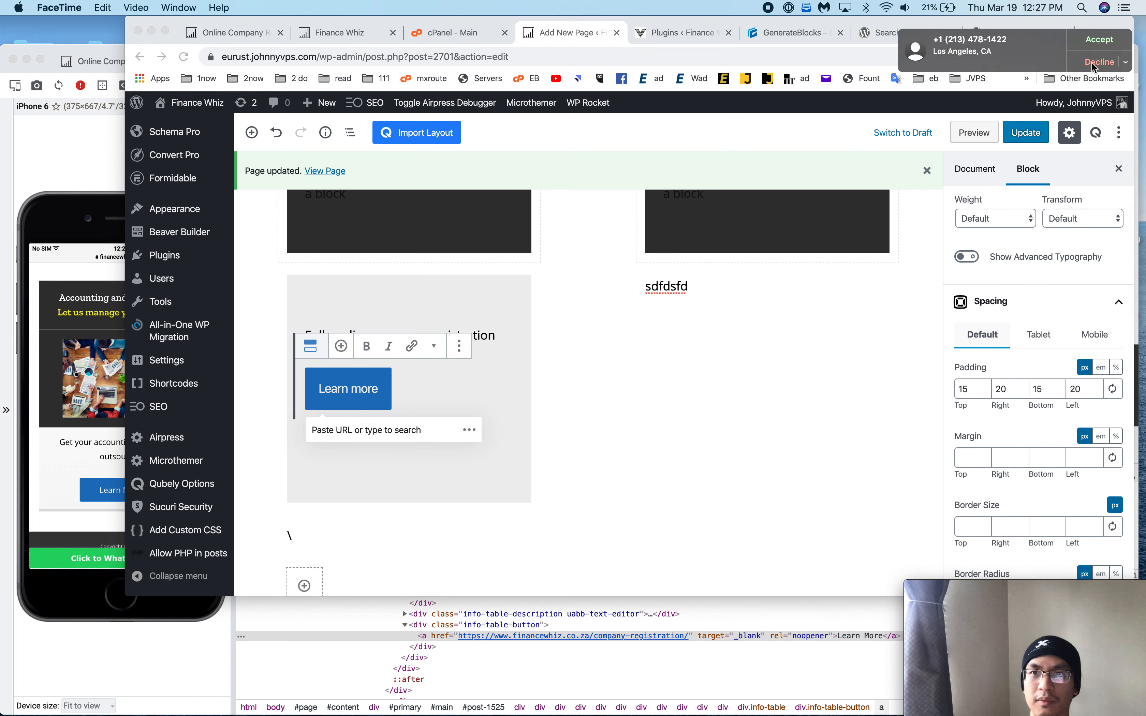
click(1095, 62)
- Set the Learn more button's margins to 5 px top and bottom and 20 px right and left
click(975, 458)
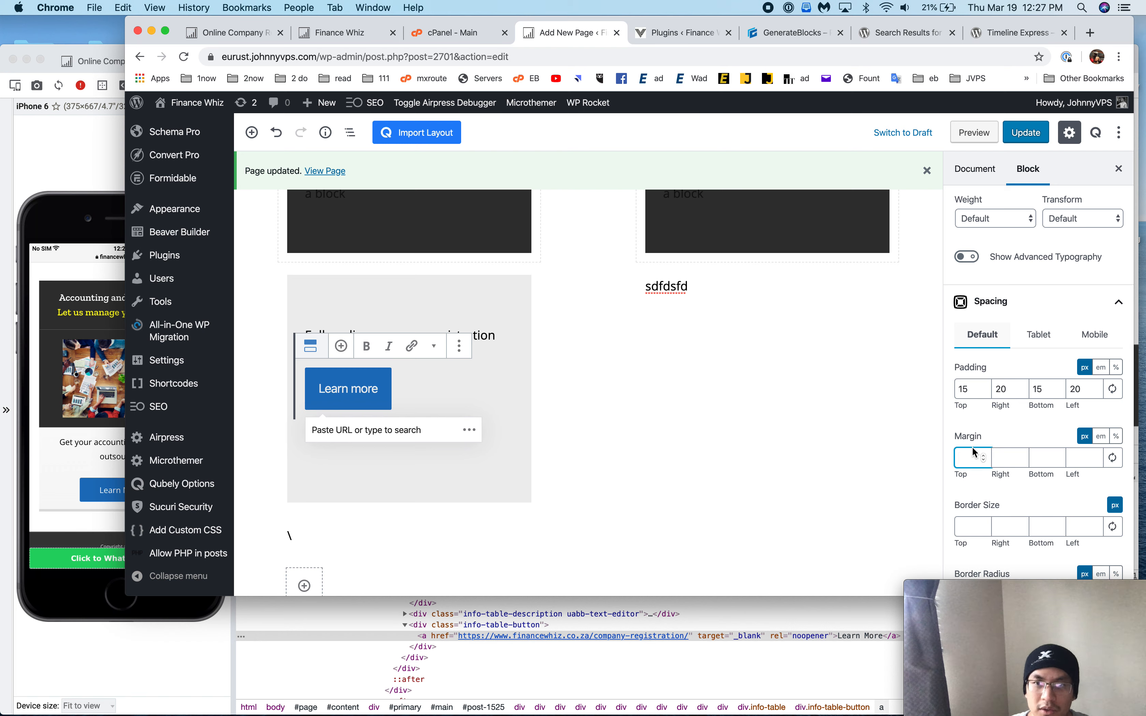
text(5)
click(1044, 455)
text(5)
click(1010, 456)
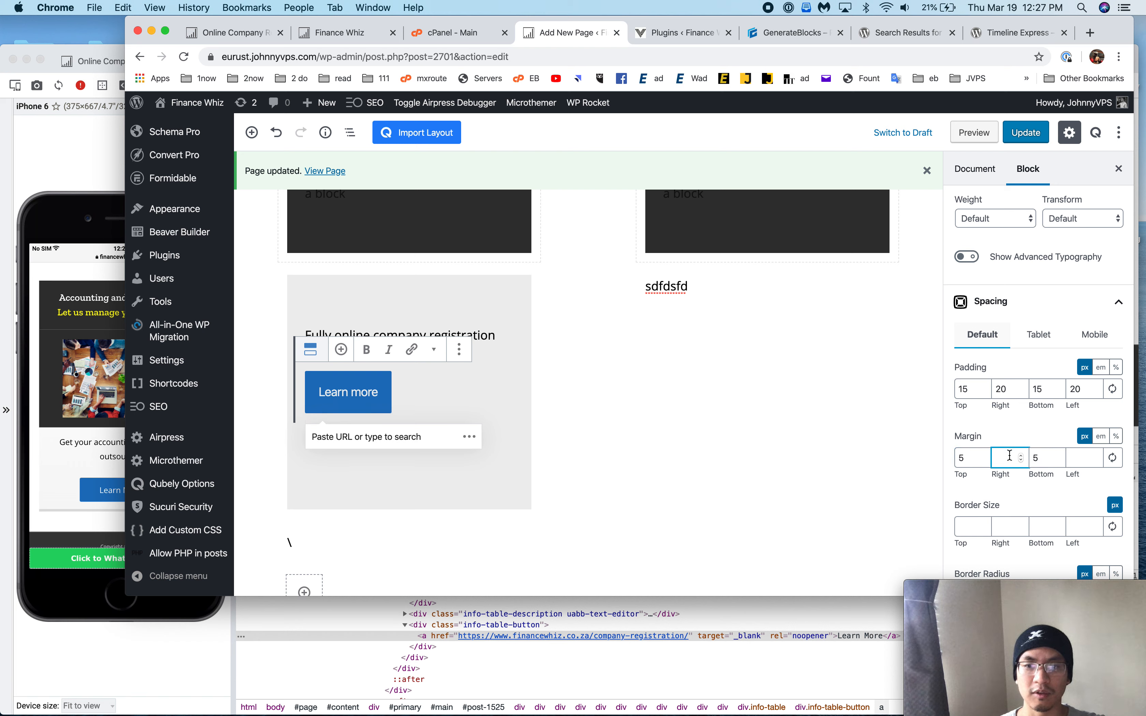
text(20)
click(1090, 452)
text(20)
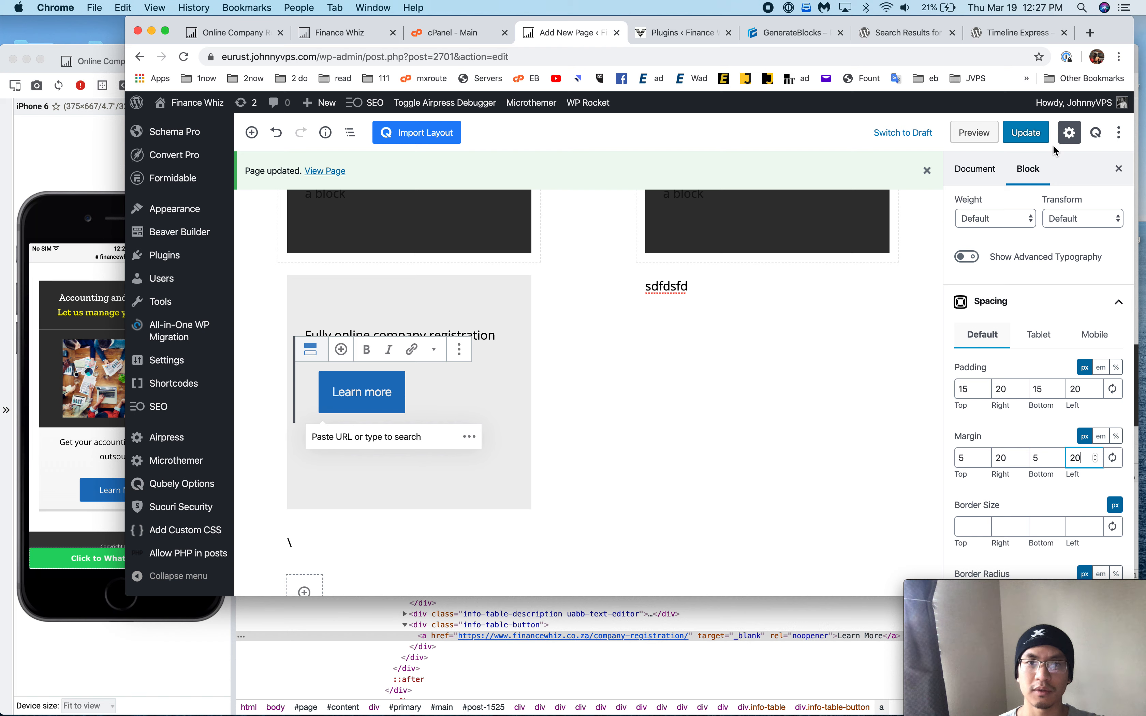
text(0)
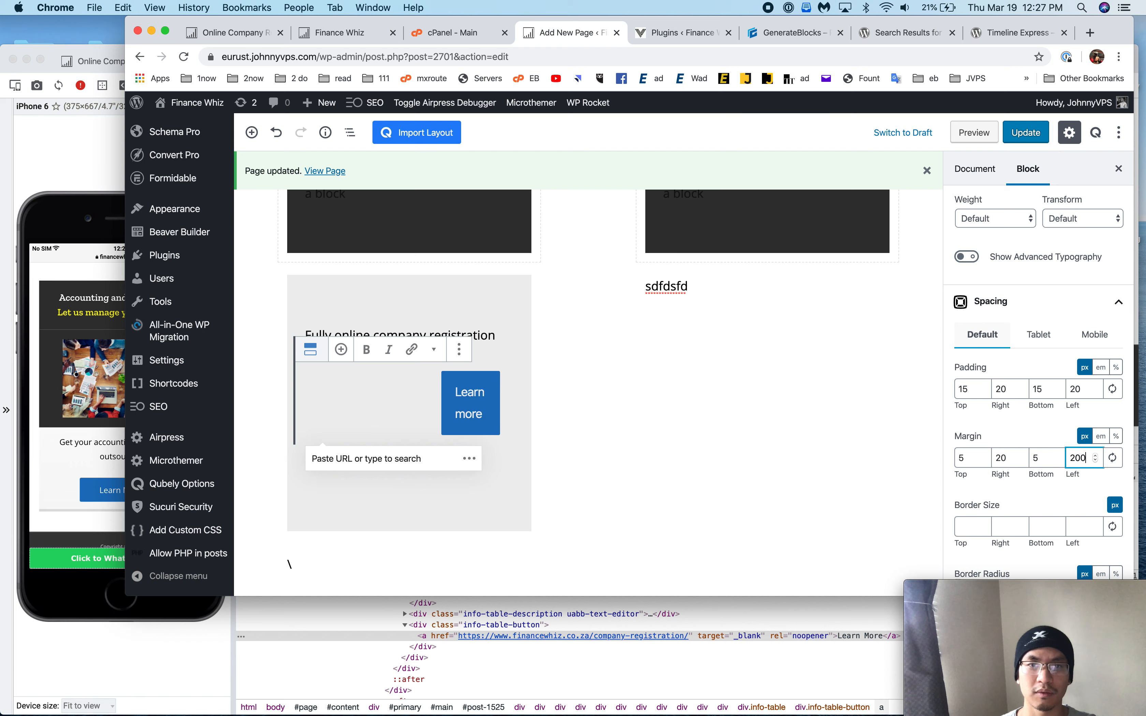
key(BackSpace)
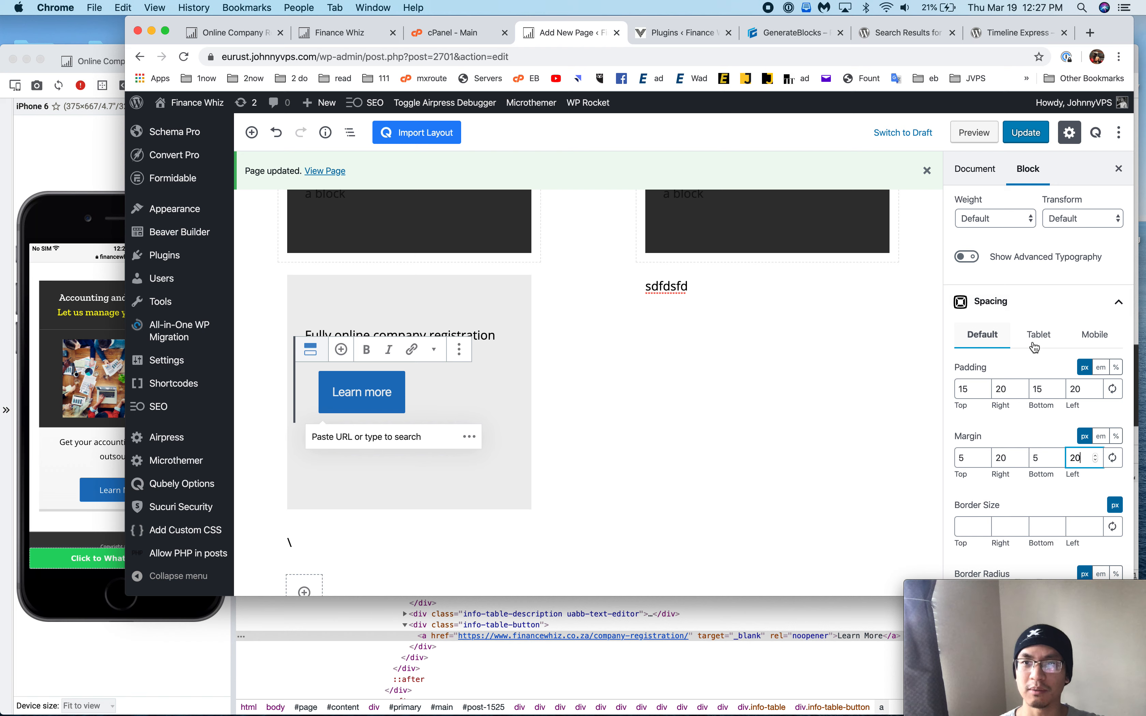
- Change the Learn more button's margin unit to percent and clear its left, bottom and right margins
scroll(1034, 347, down, 8)
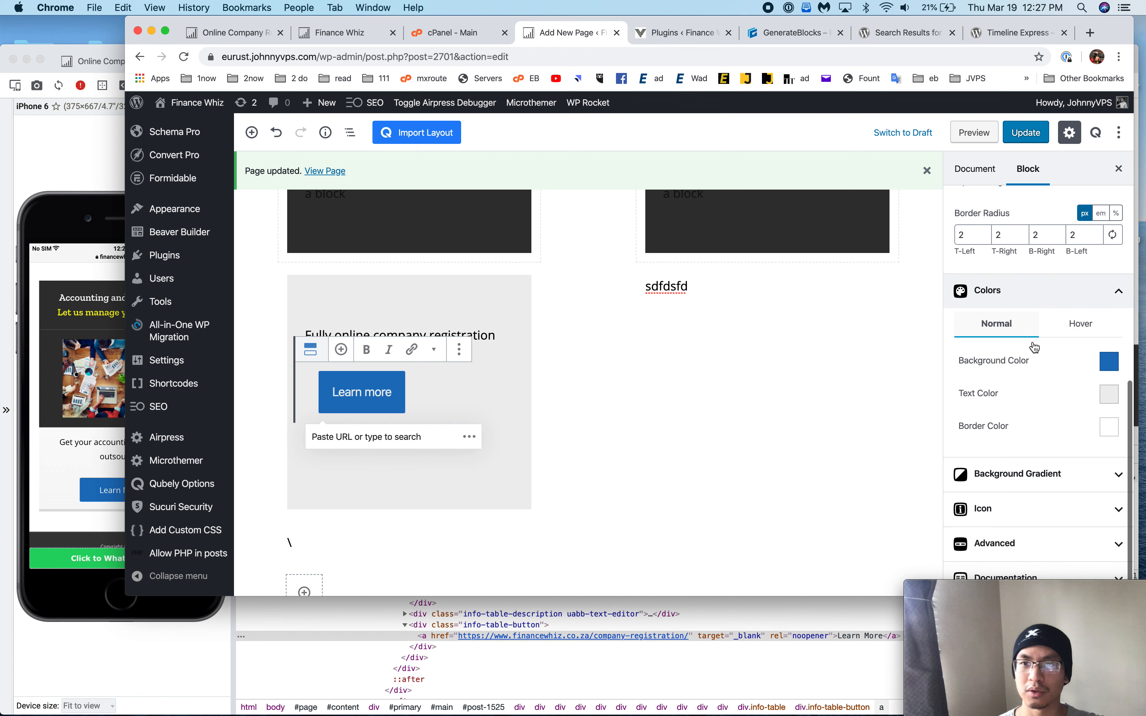
scroll(1031, 340, up, 8)
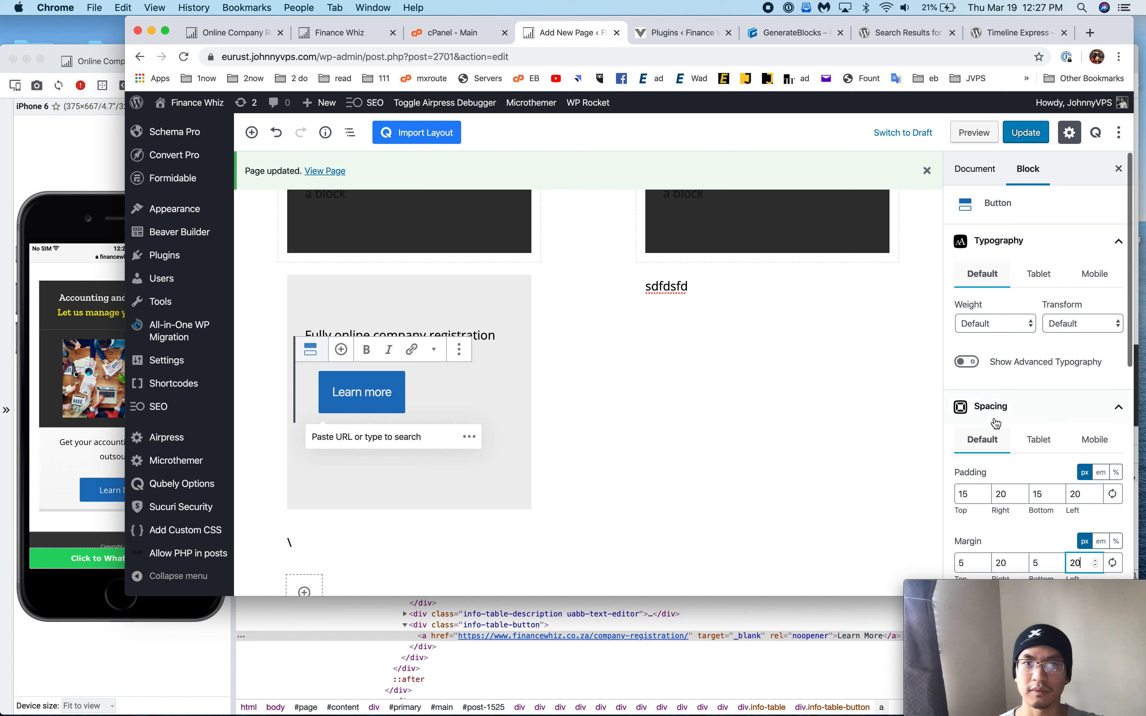
scroll(1030, 392, down, 1)
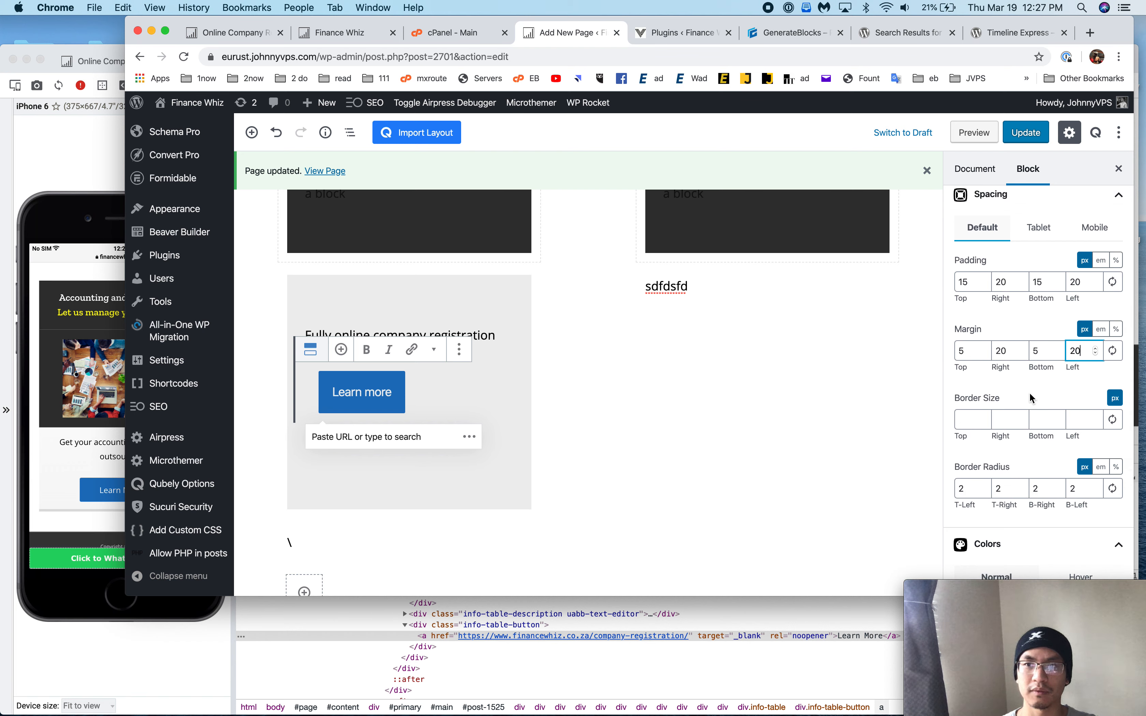
click(1118, 328)
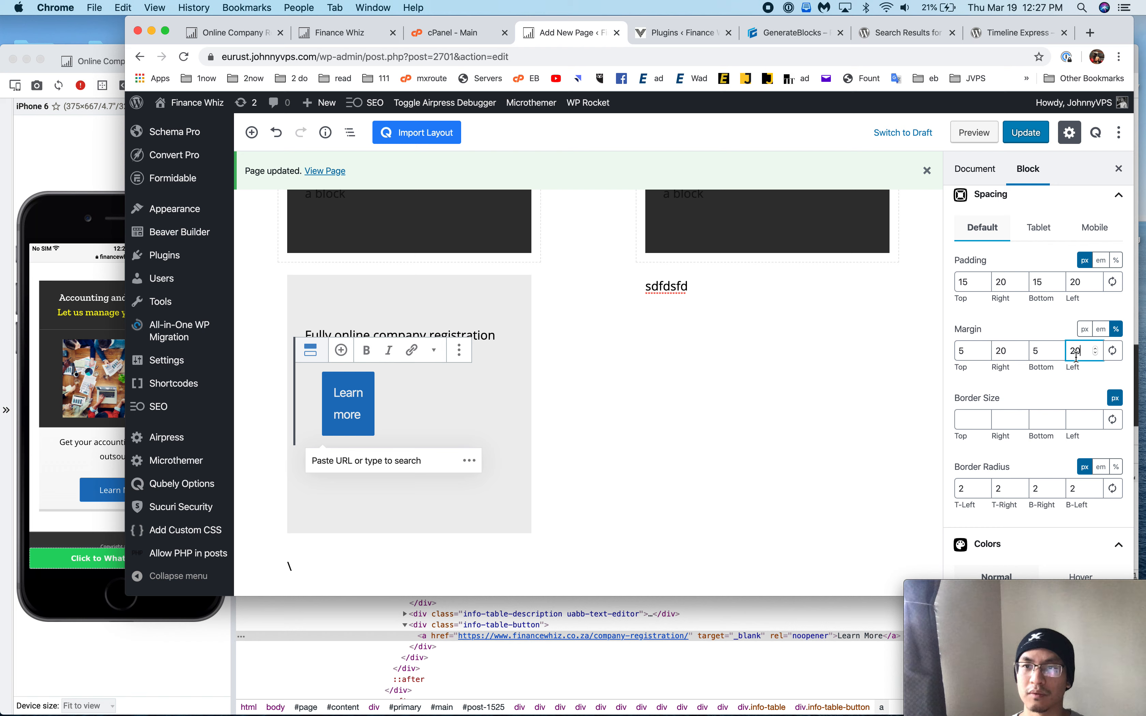
key(BackSpace)
key(BackSpace)
click(1052, 353)
key(BackSpace)
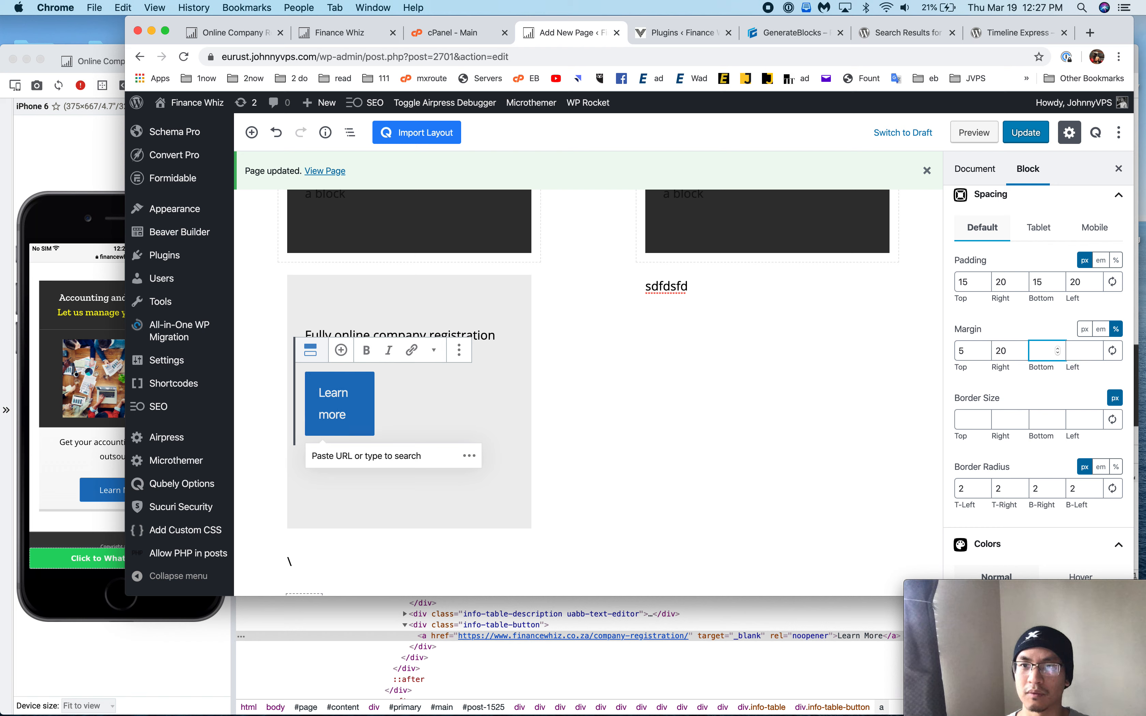
click(1012, 353)
key(BackSpace)
key(BackSpace)
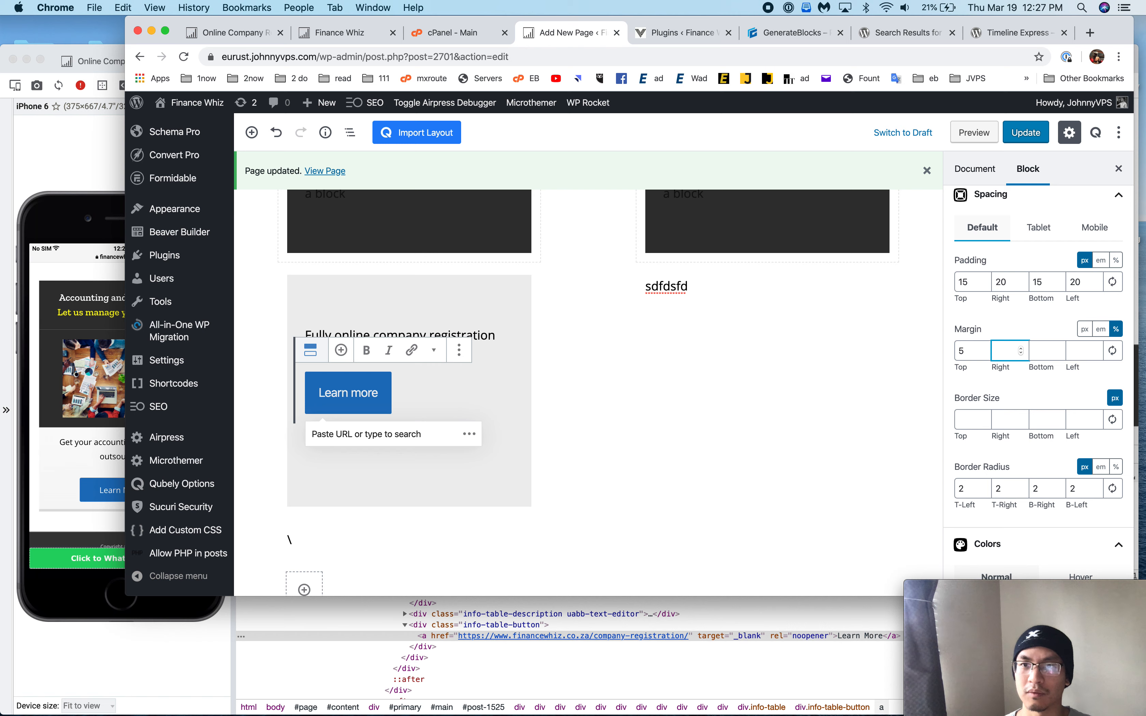
- Set the Learn more button's top margin to 11%
click(963, 350)
key(BackSpace)
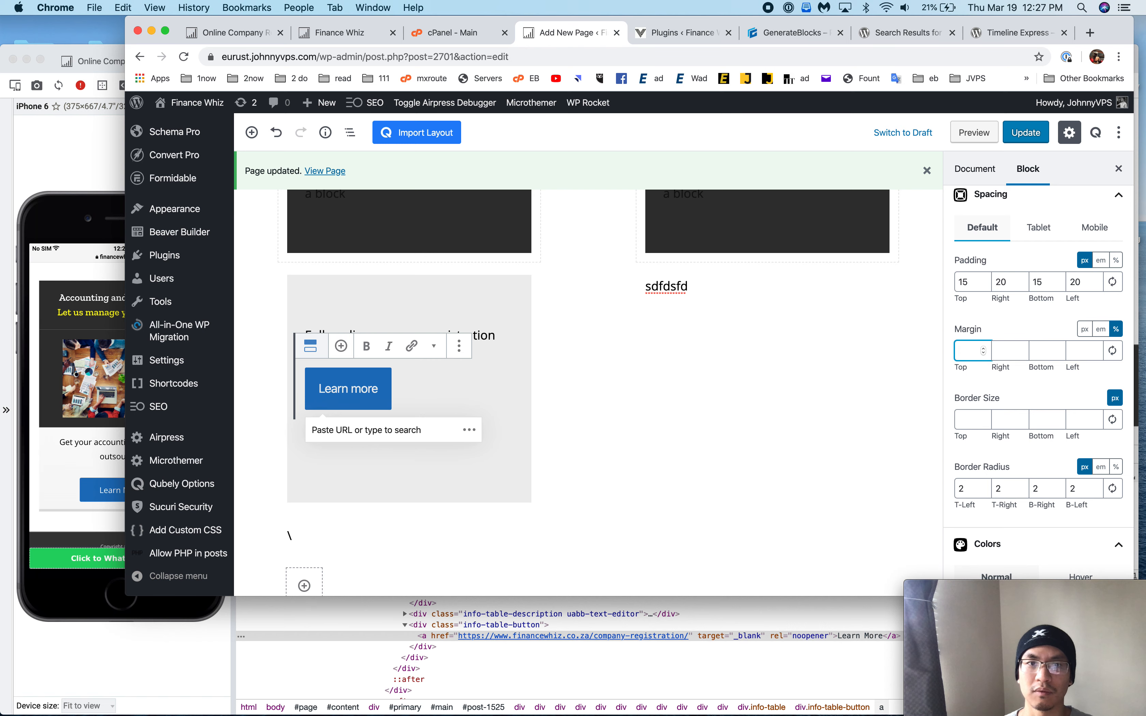
text(11)
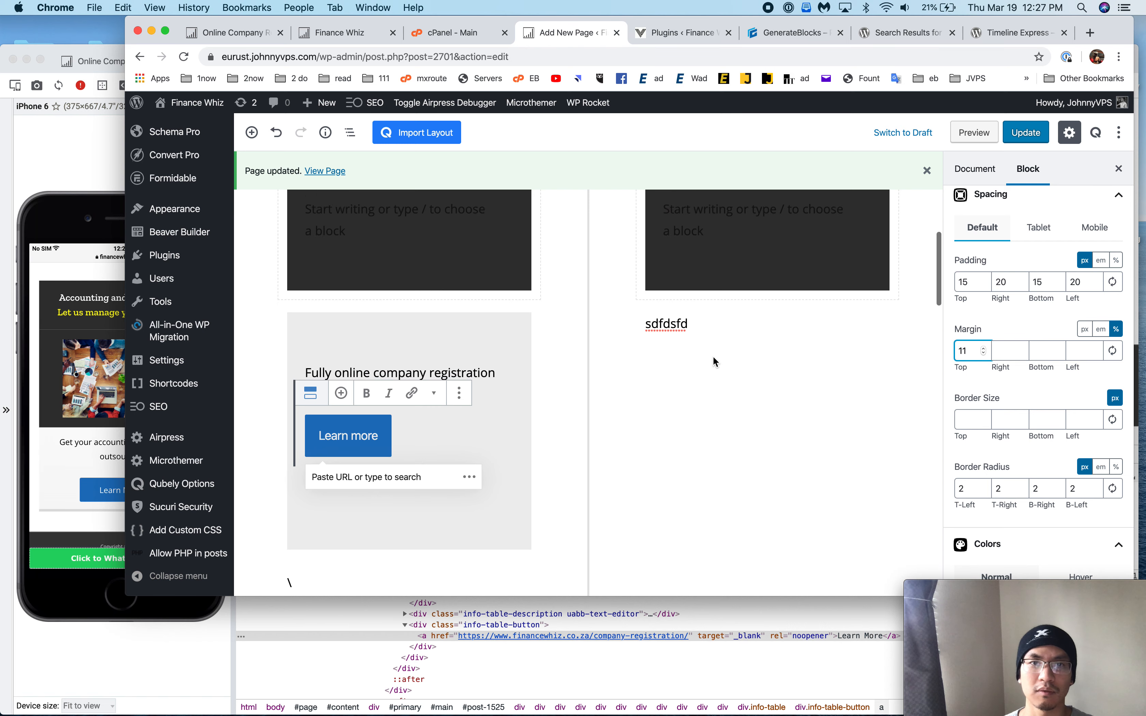
- Try Fill Horizontal Space on the Buttons block holding Learn more, switch it off again, and centre the block's alignment
click(405, 414)
click(407, 431)
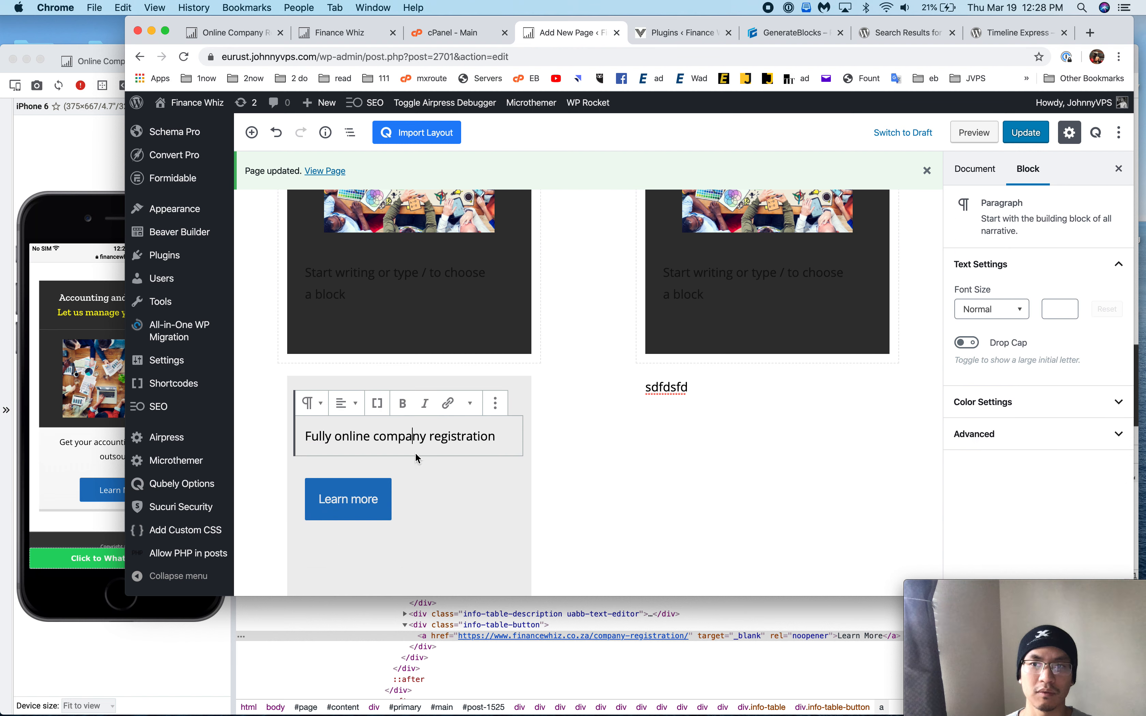
click(417, 458)
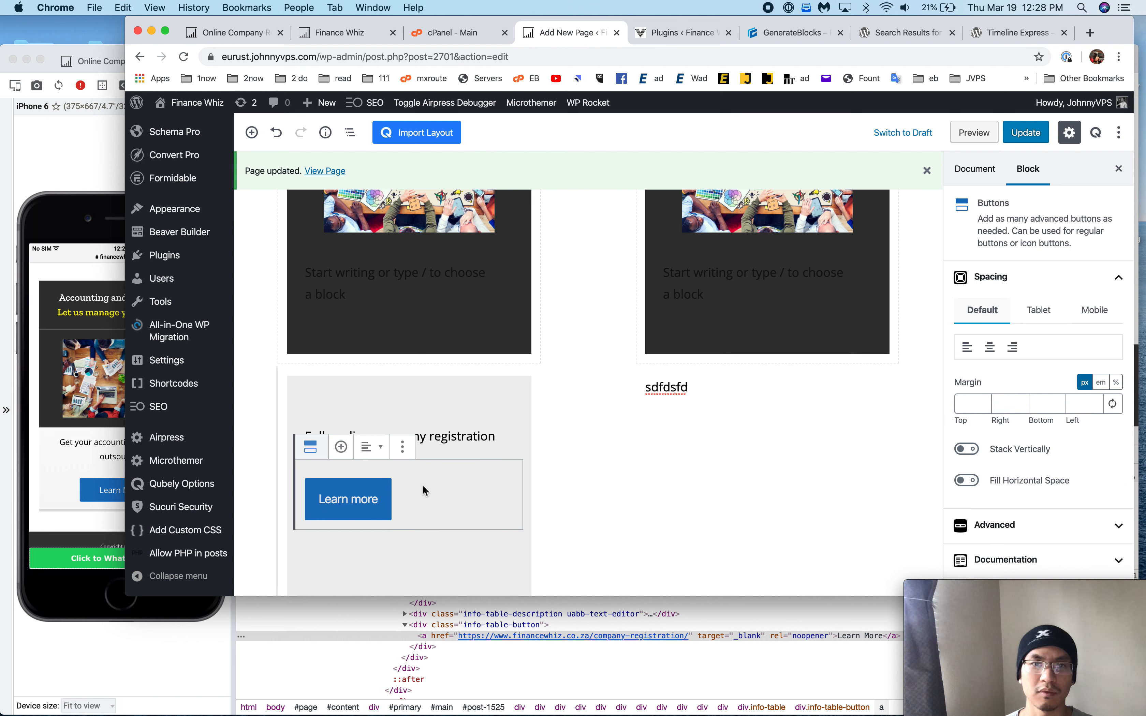
click(371, 504)
click(405, 493)
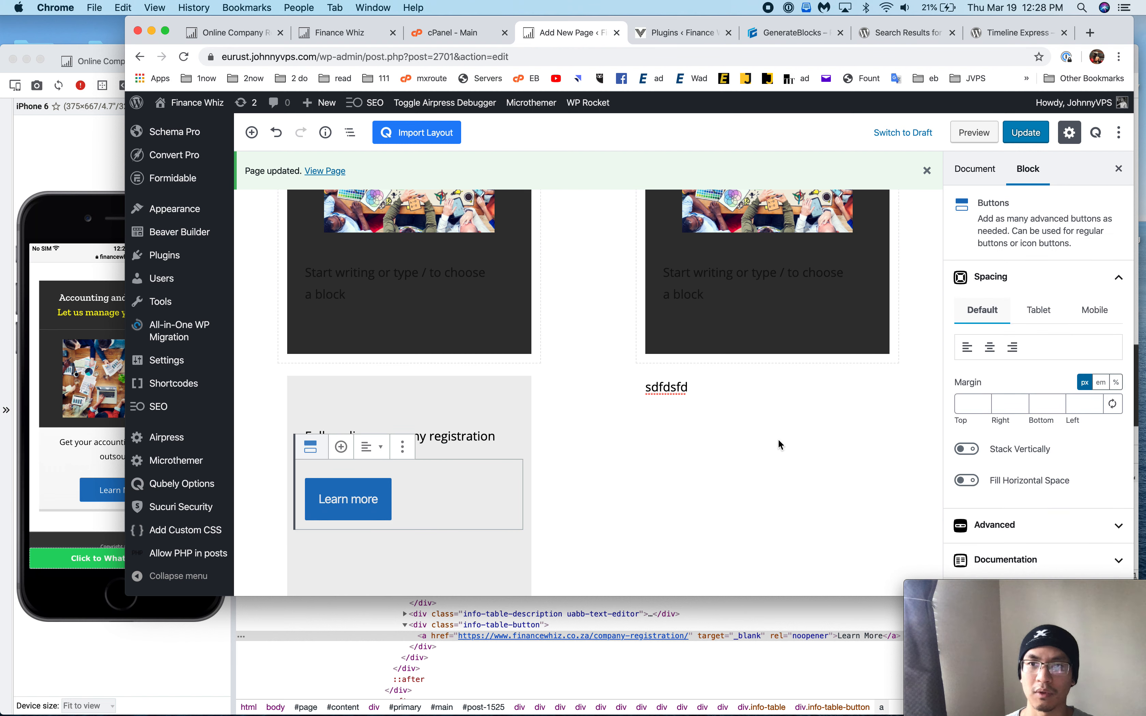
click(968, 481)
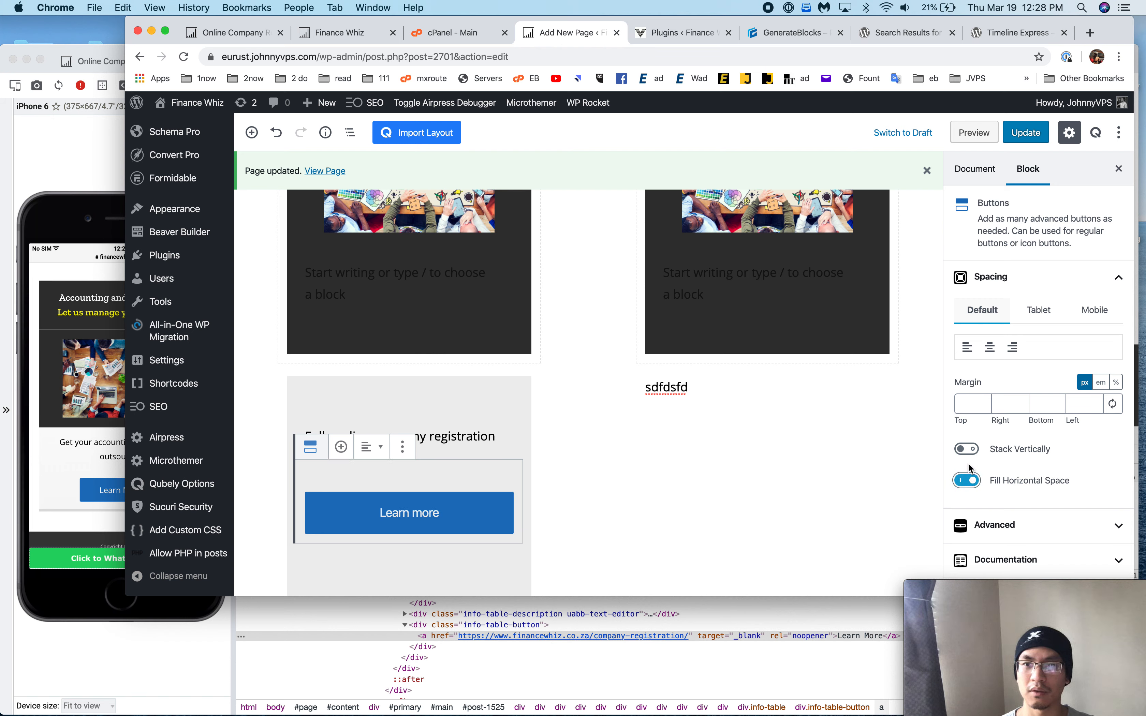
click(966, 470)
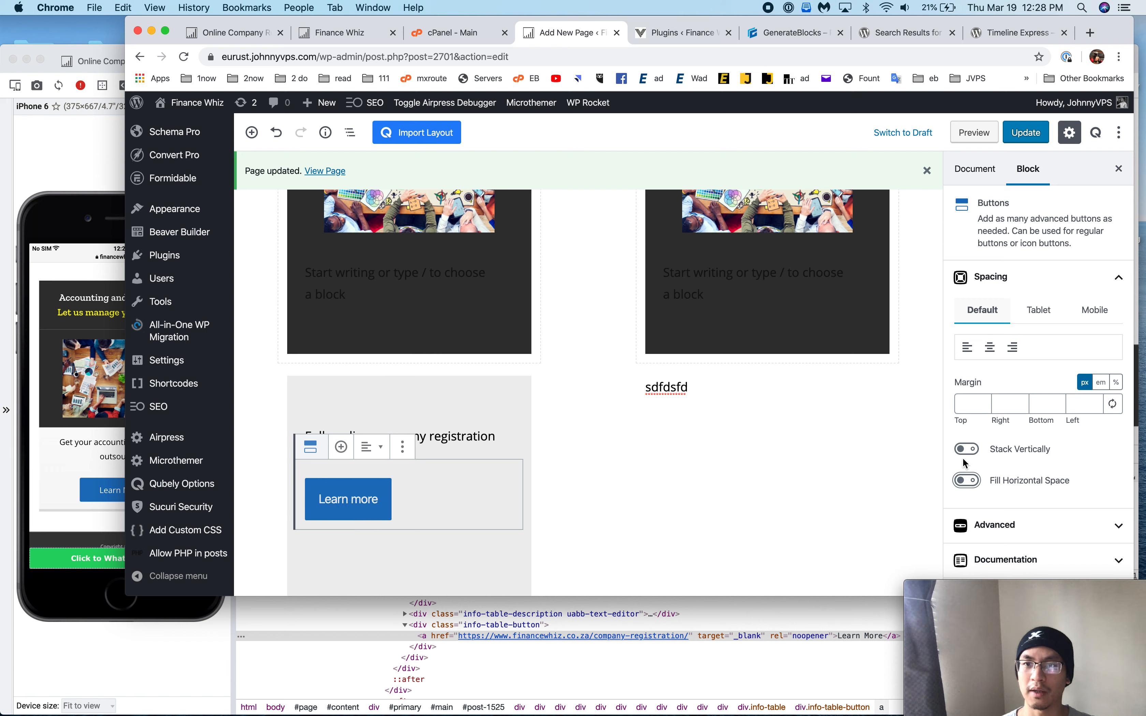
click(990, 348)
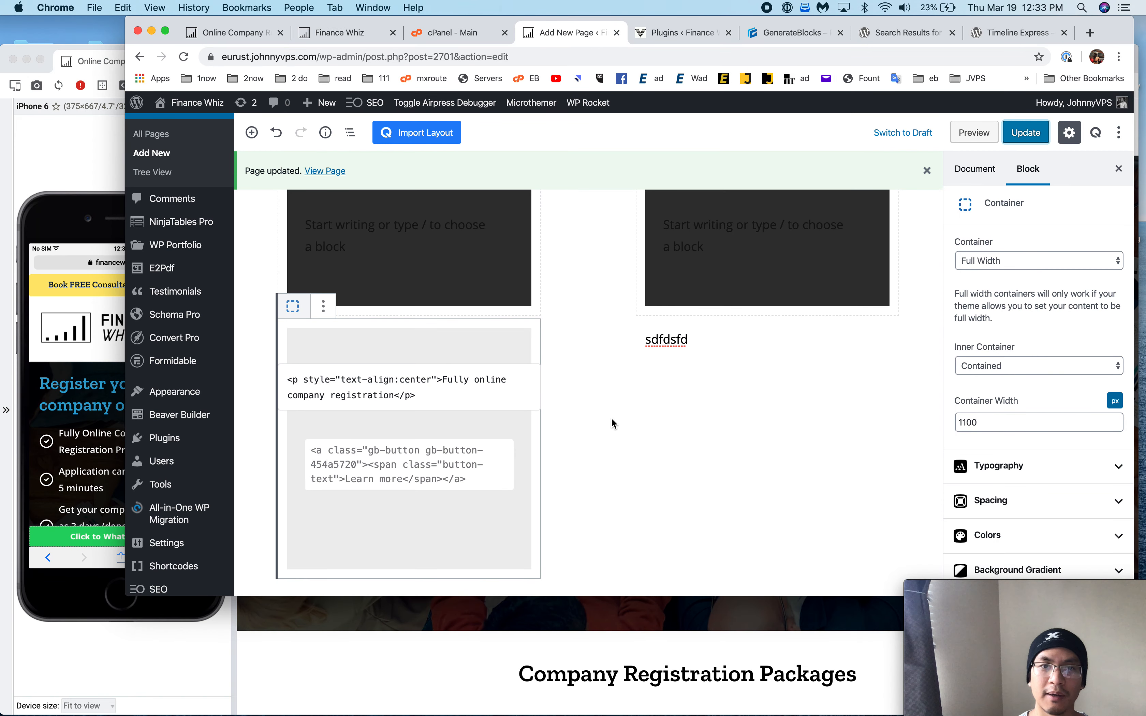
- Open the spacing settings of the grey container around the registration text and button
click(490, 443)
click(495, 364)
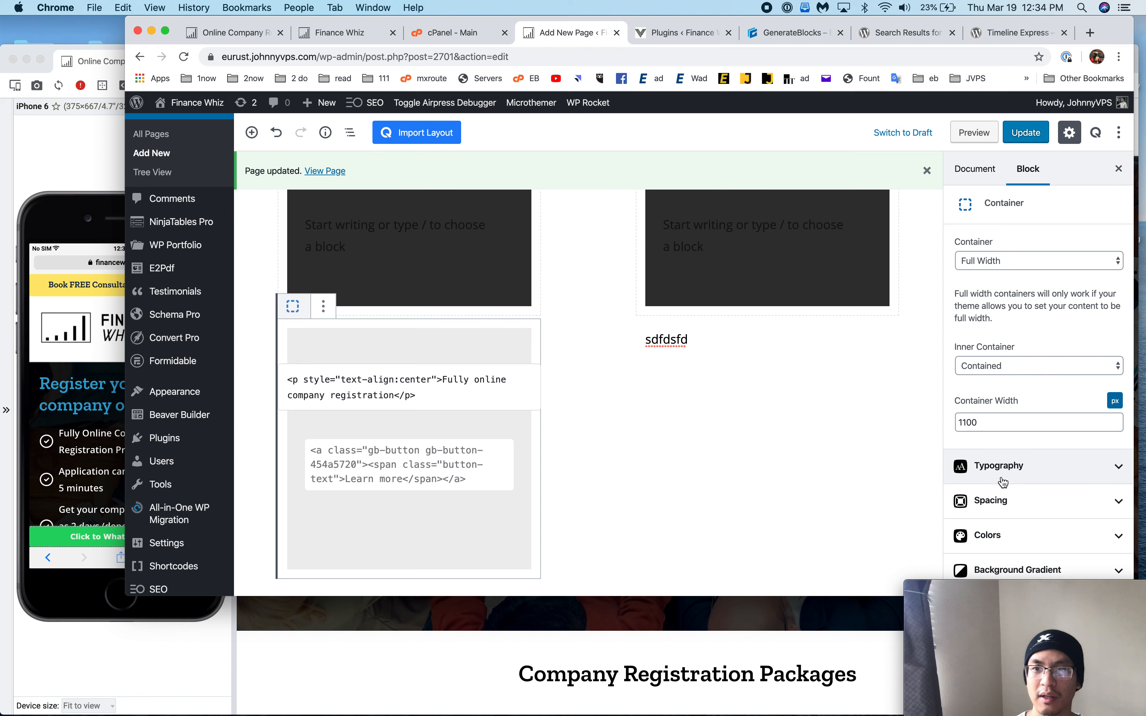
click(1002, 501)
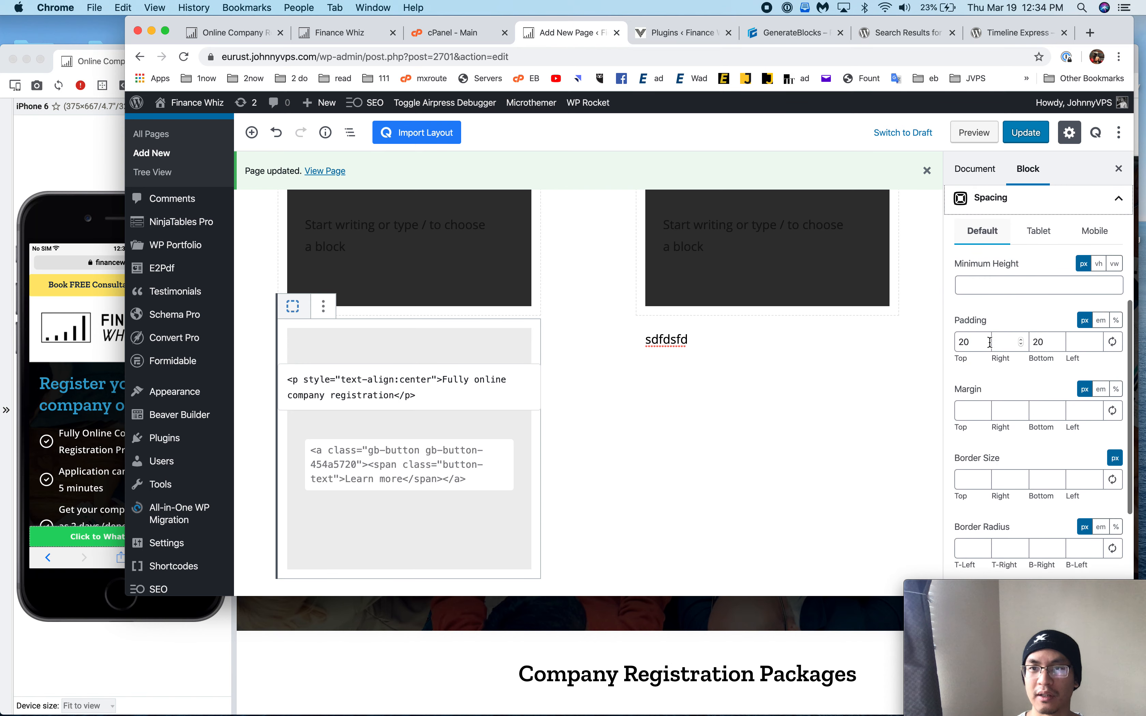
- Switch to Blisk and compare the rebuilt test home page with the live Finance Whiz home page
click(76, 147)
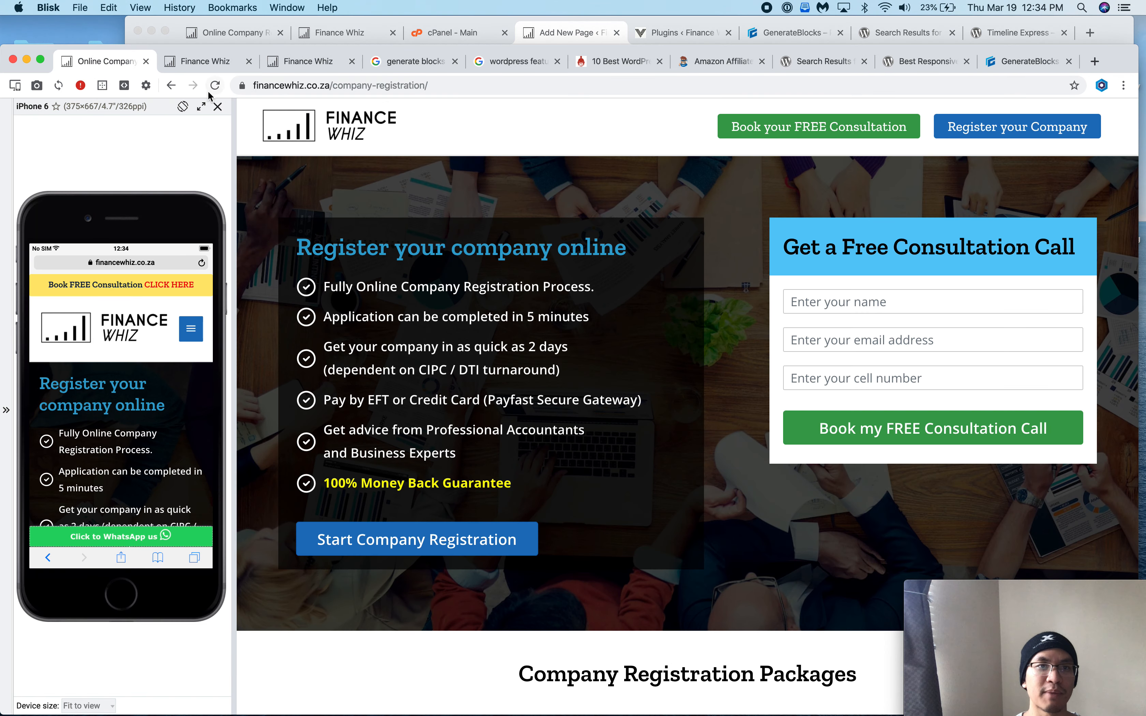
click(308, 61)
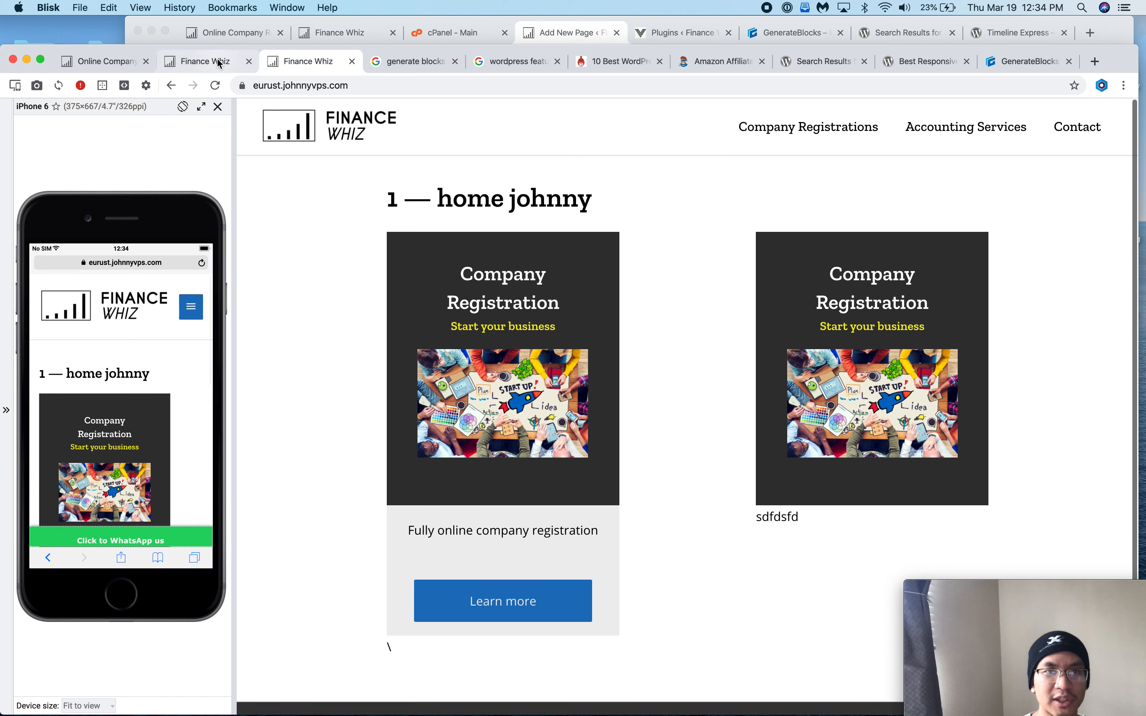
click(220, 63)
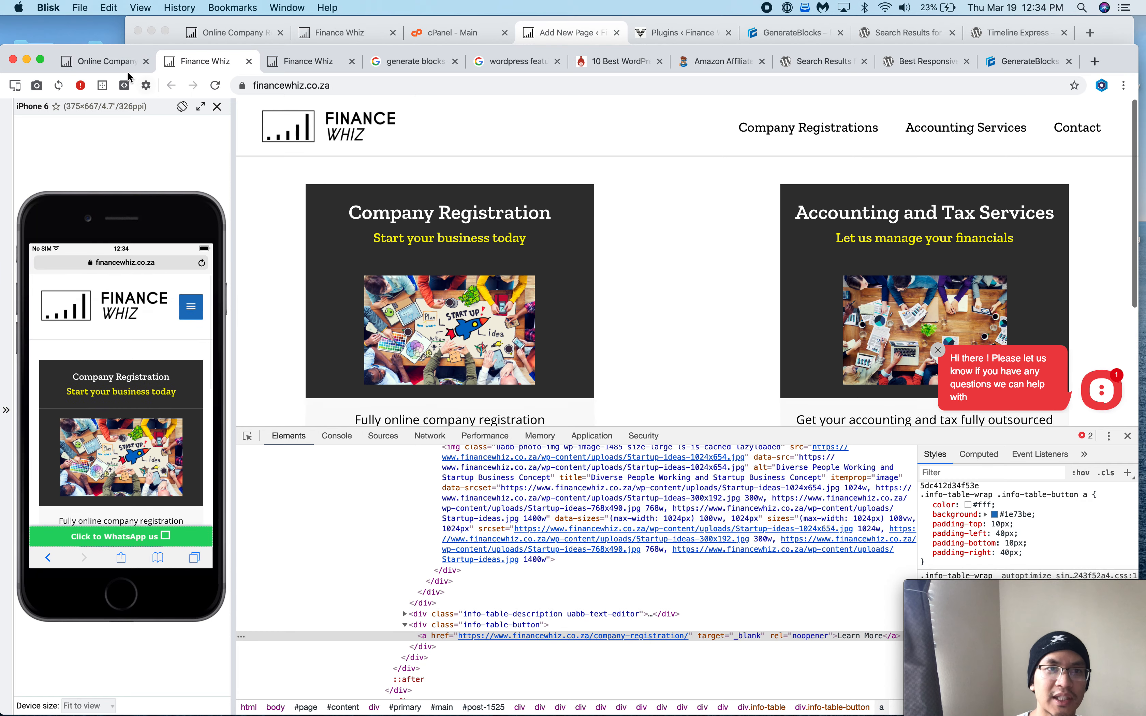
- Examine the live company registration page, from its header and consultation form through the packages table to the process timeline
click(127, 66)
scroll(324, 255, down, 15)
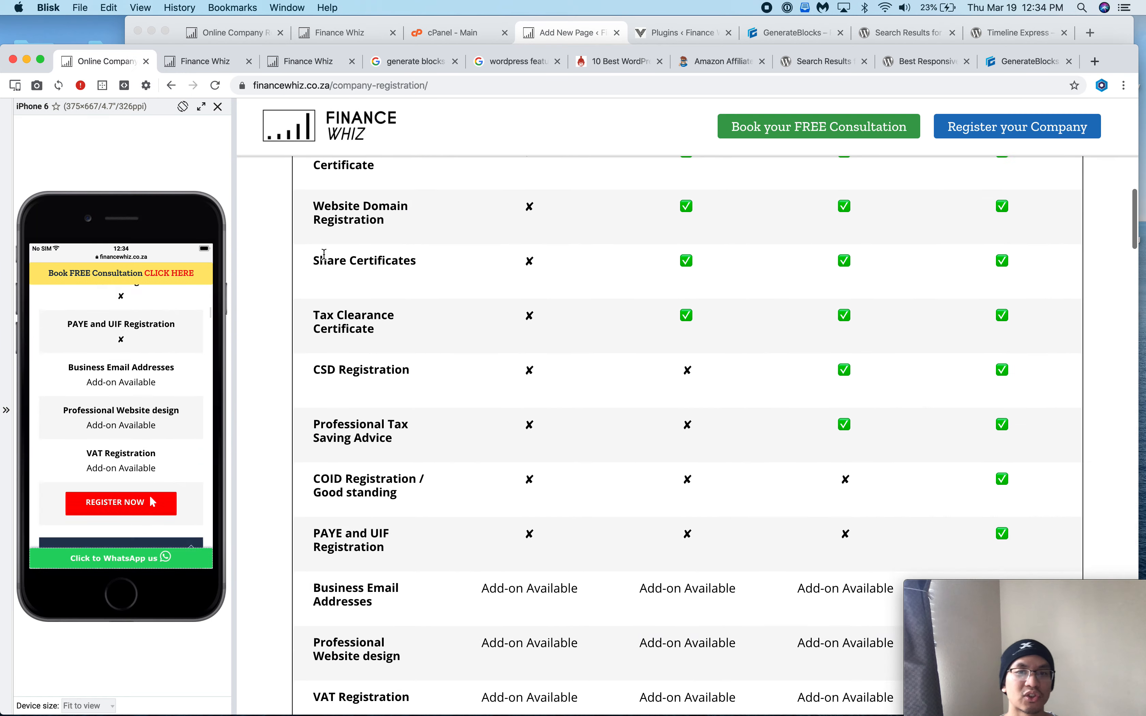
scroll(324, 254, down, 3)
scroll(324, 254, up, 15)
scroll(325, 255, down, 8)
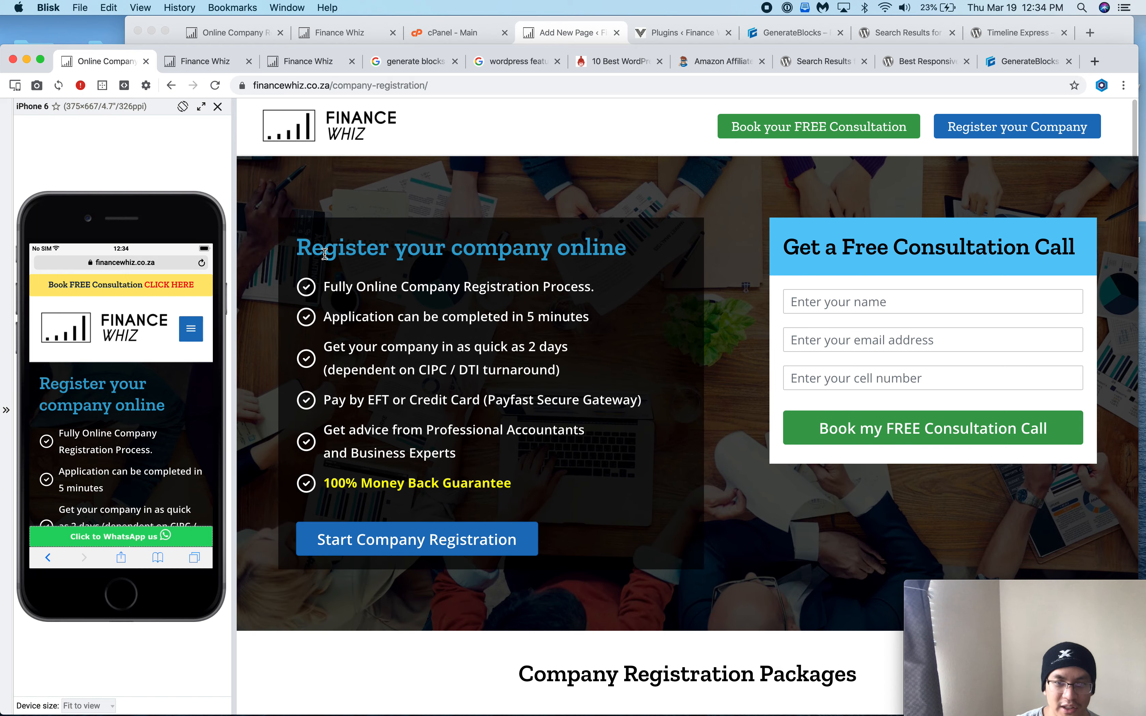
scroll(325, 255, down, 4)
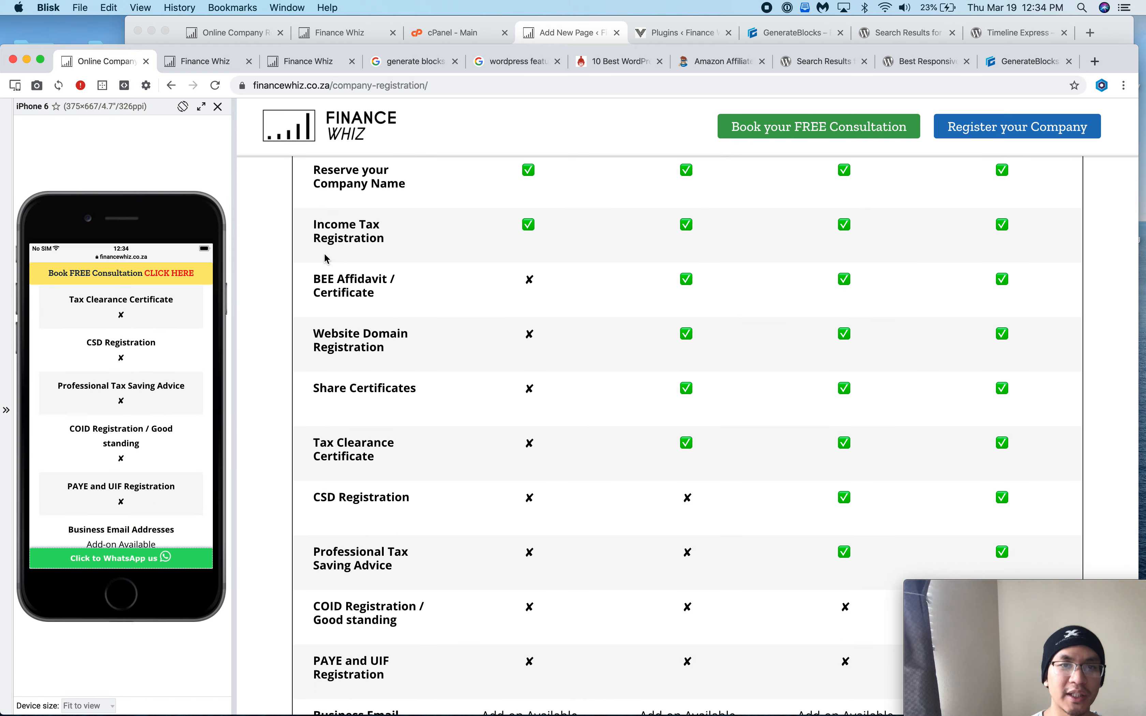
scroll(324, 253, up, 12)
scroll(324, 252, up, 4)
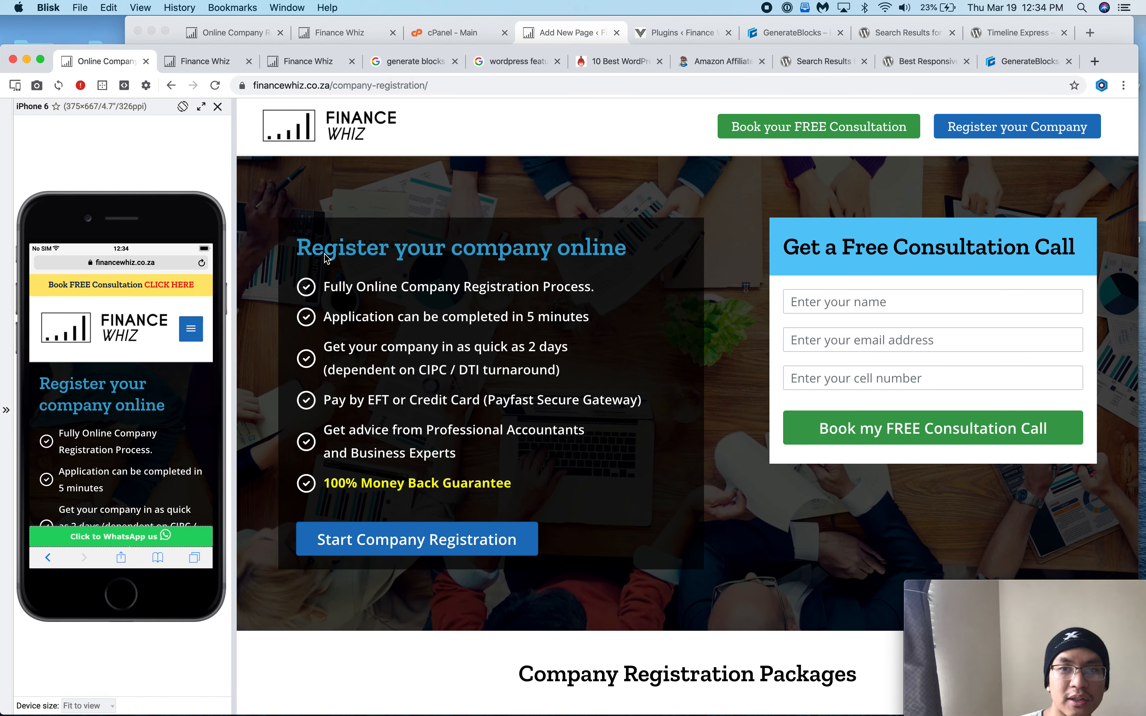
scroll(325, 257, down, 15)
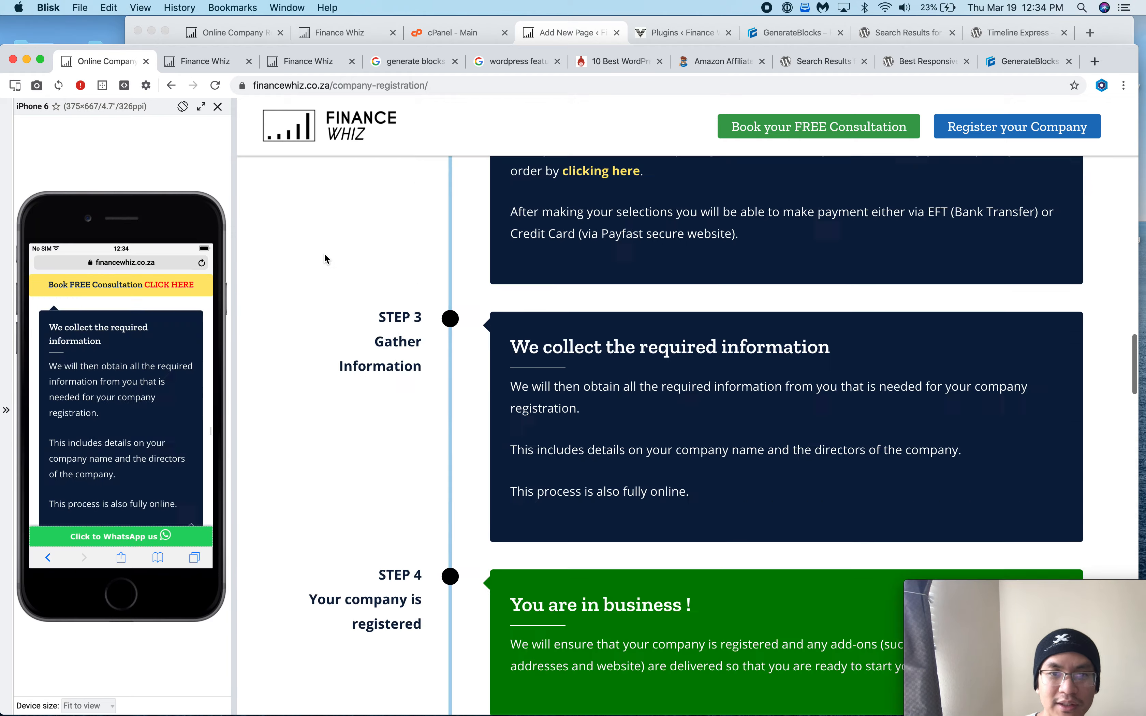
scroll(325, 256, up, 15)
- Switch back to the WordPress page editor in Chrome and save the pending changes to the test home page
click(584, 31)
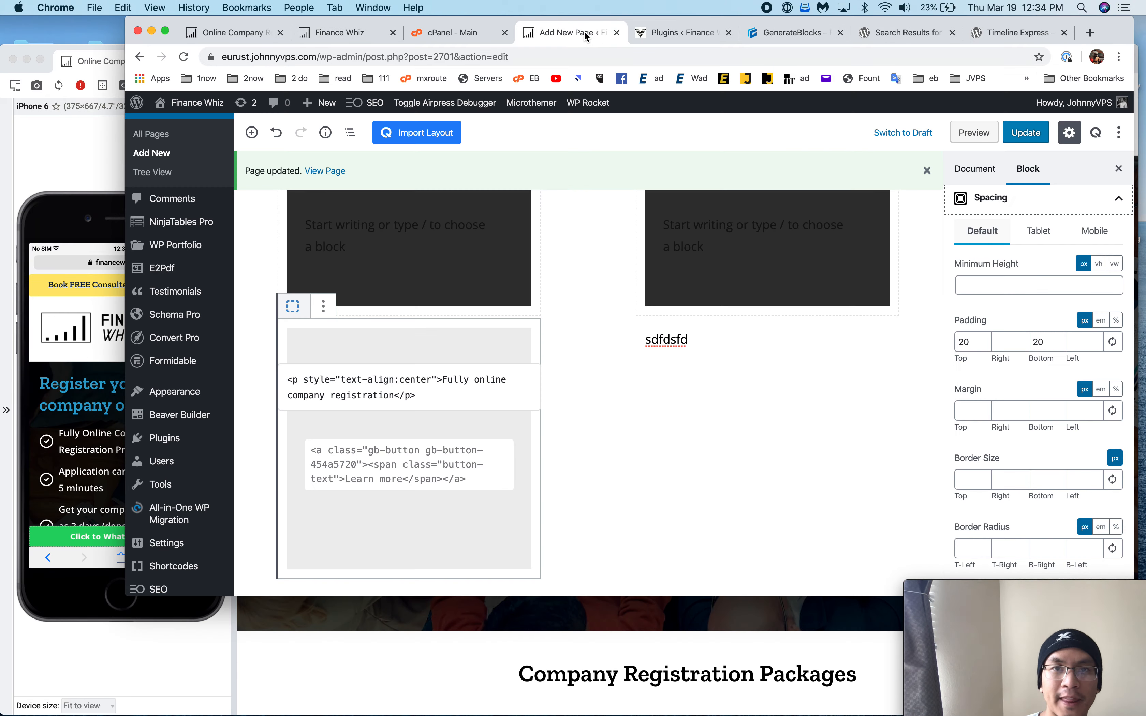
click(115, 62)
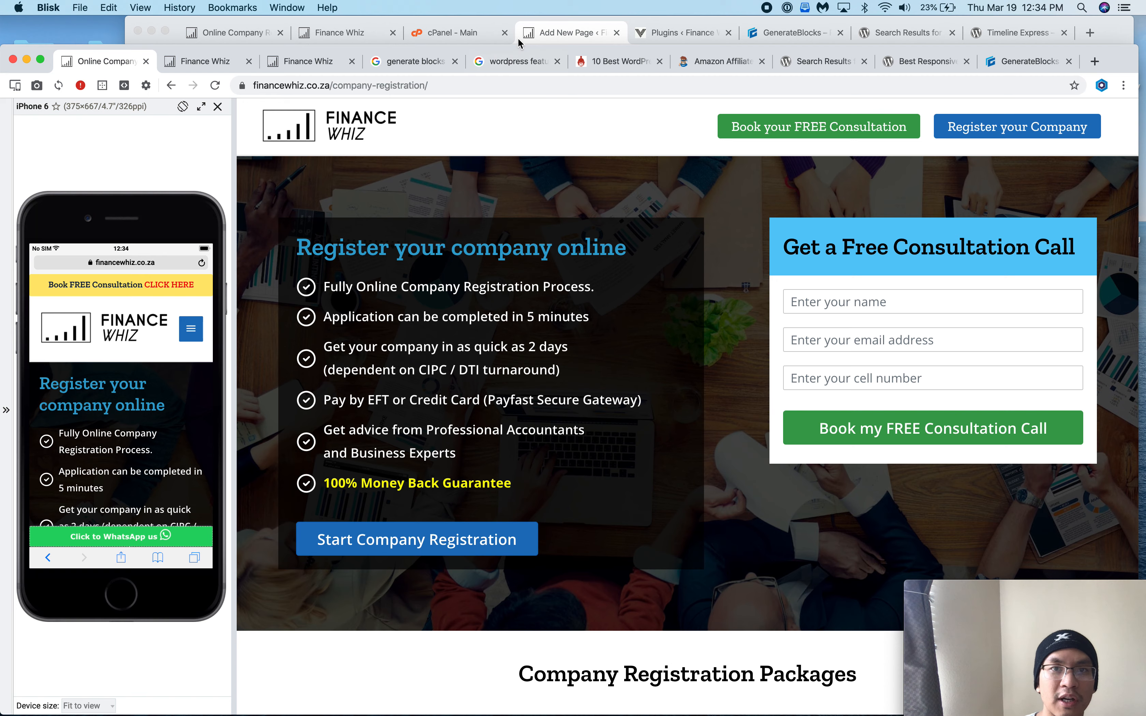
click(543, 34)
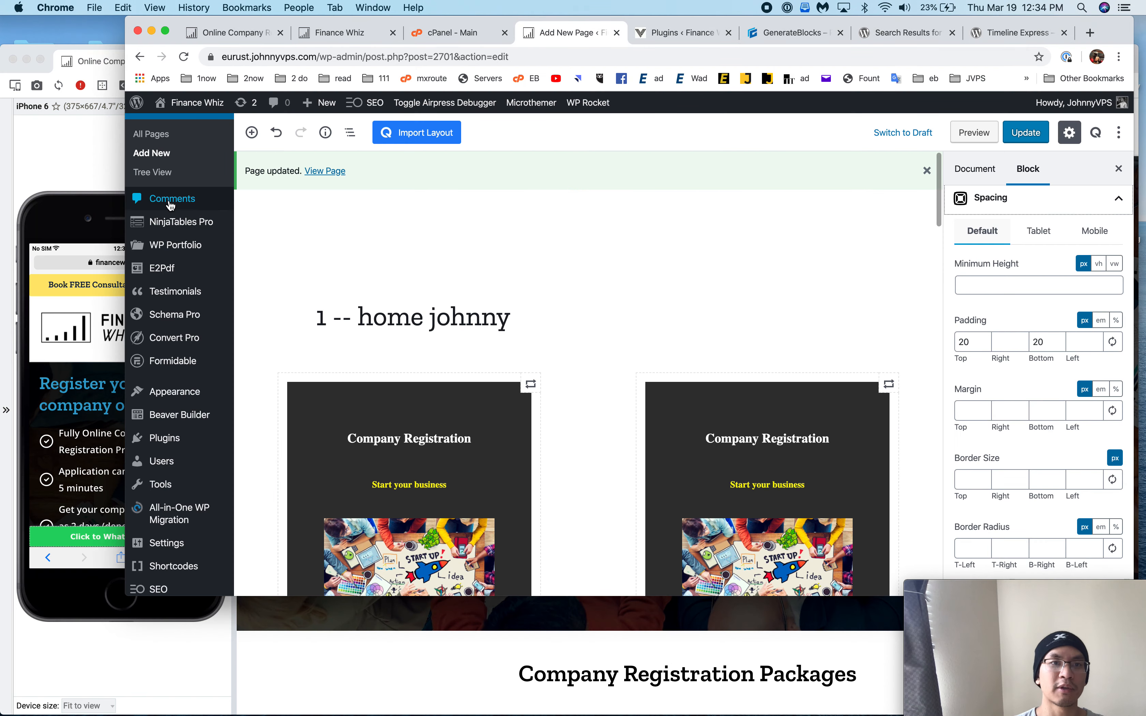
mouse_move(329, 118)
click(312, 162)
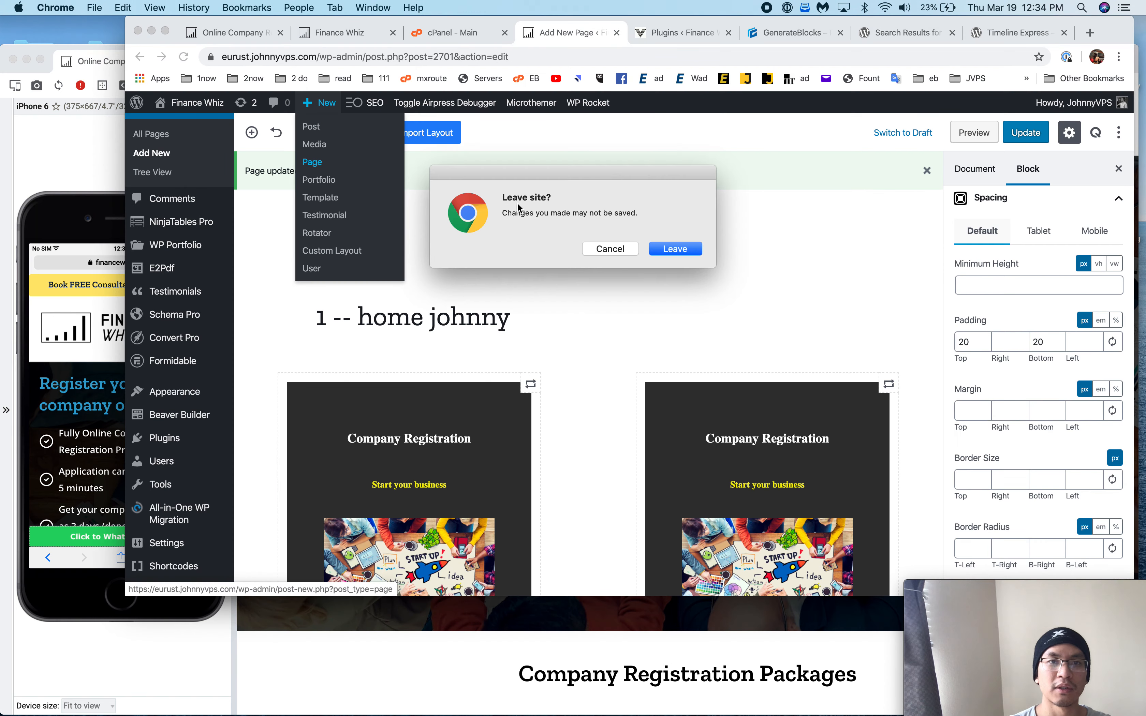
click(610, 248)
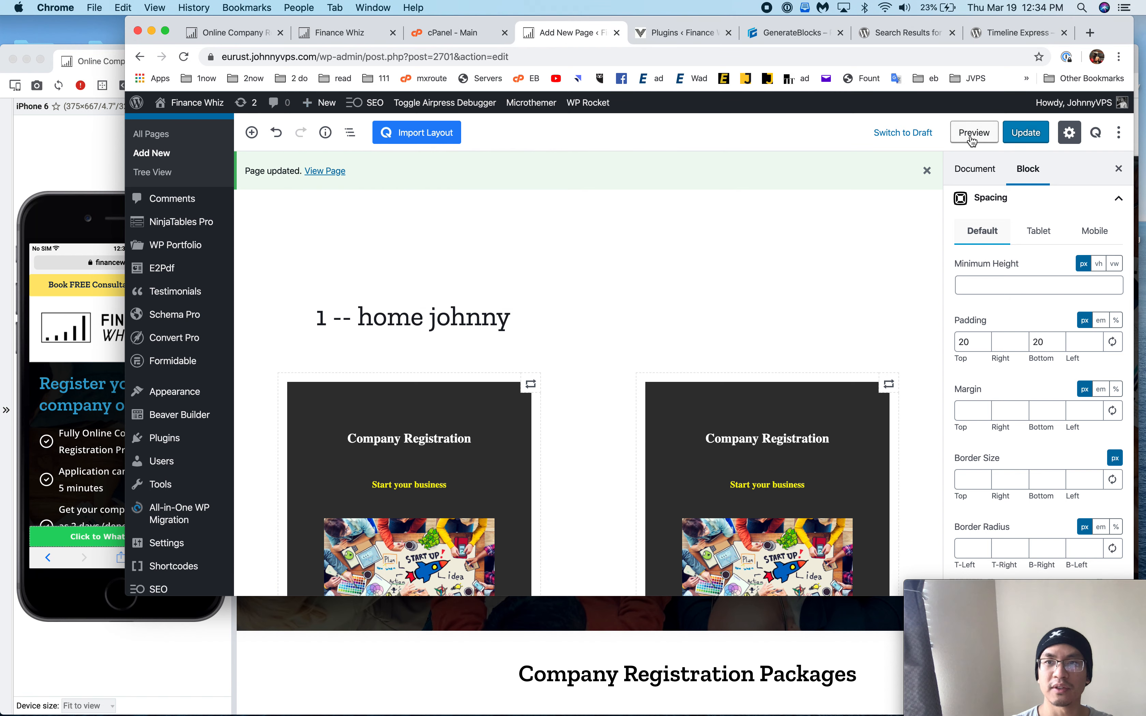
click(1034, 135)
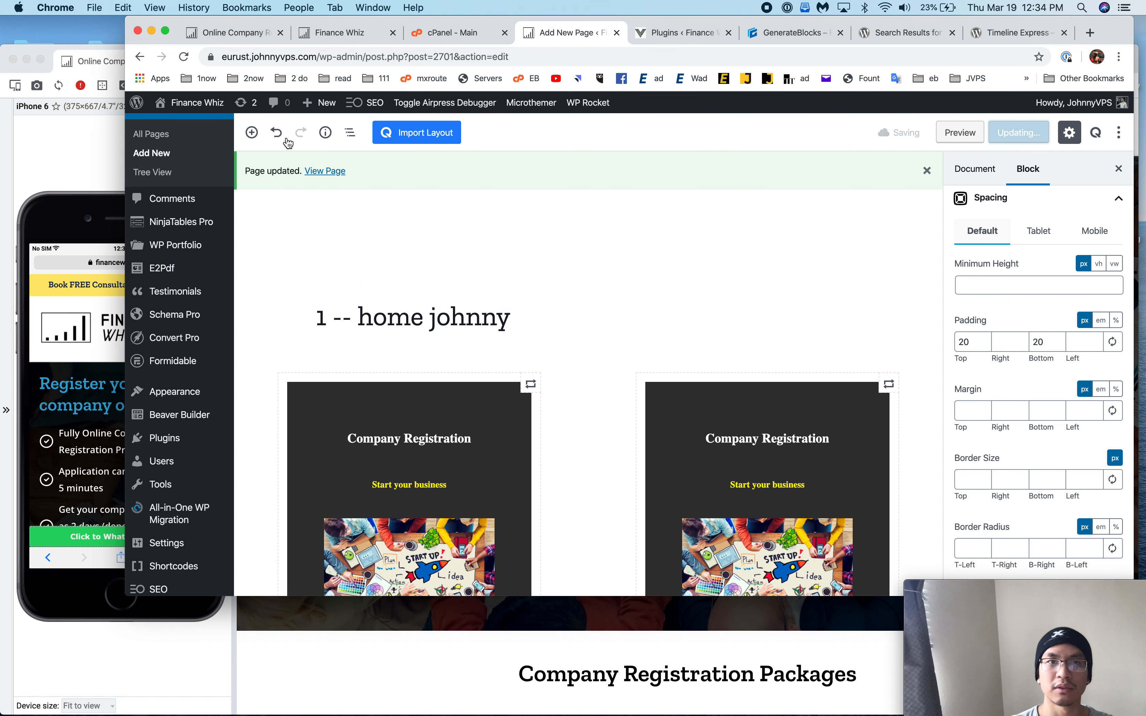
- Create a new WordPress page titled "1 -- registration" followed by the author's first name
mouse_move(318, 105)
click(312, 162)
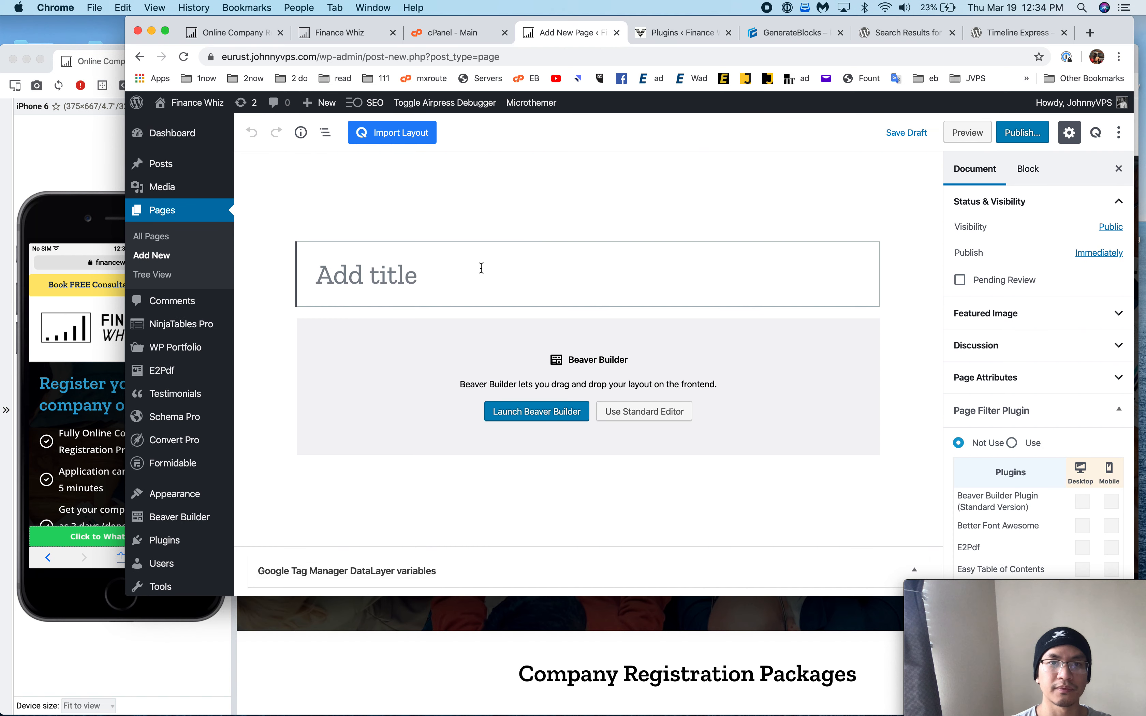
text(1 -- registratiom)
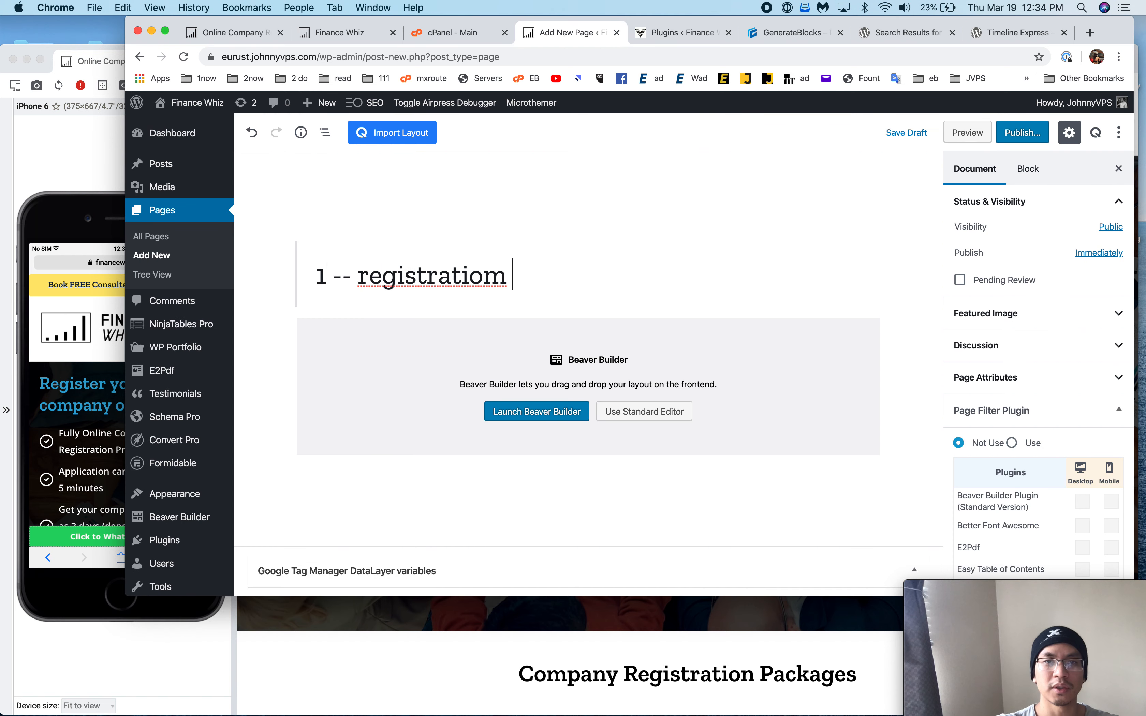
key(BackSpace)
text(n johnny)
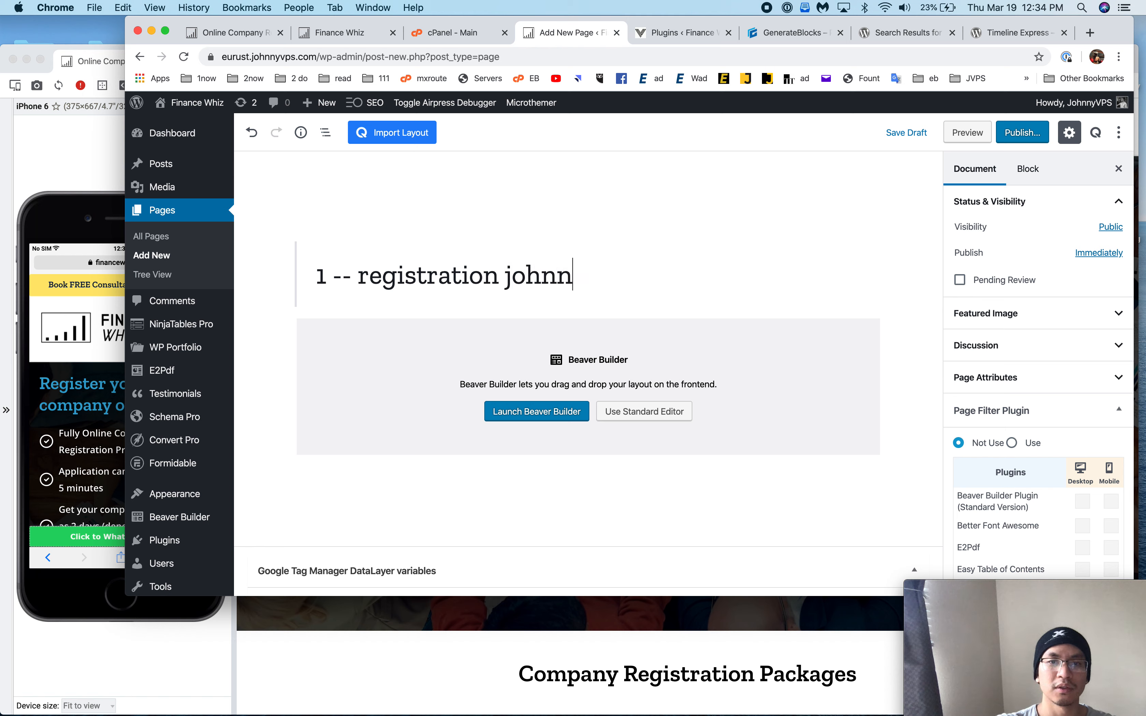
- Publish the new registration page, view it in a separate tab, and copy its web address
click(1021, 137)
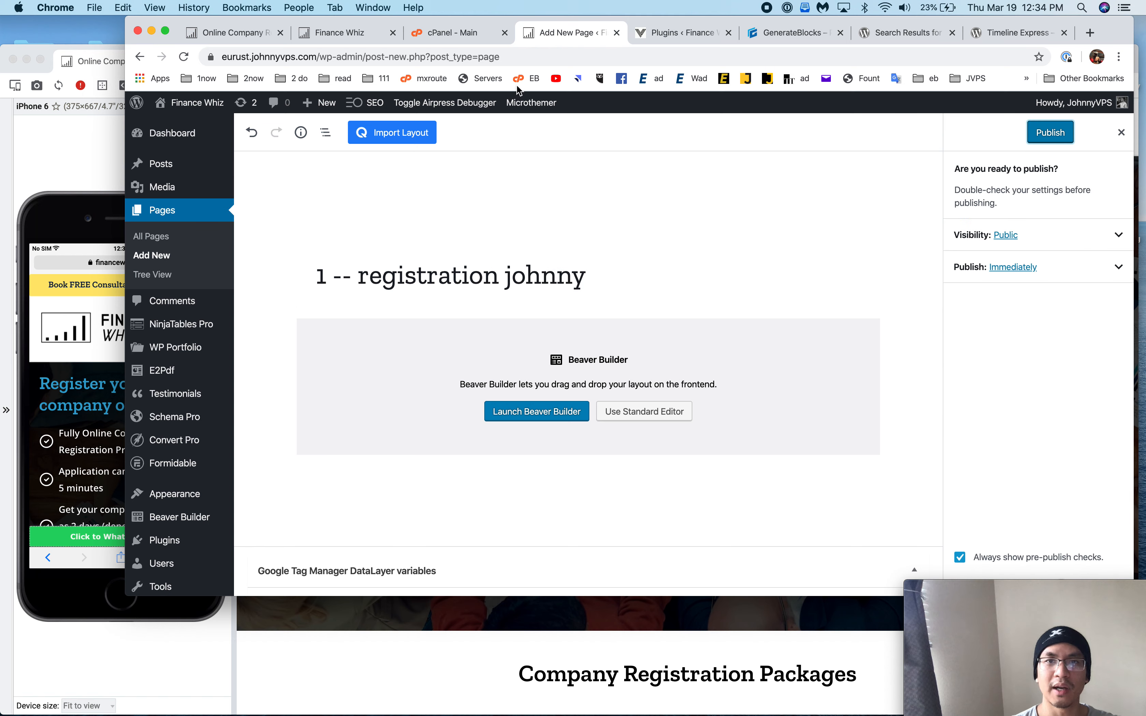
click(1035, 139)
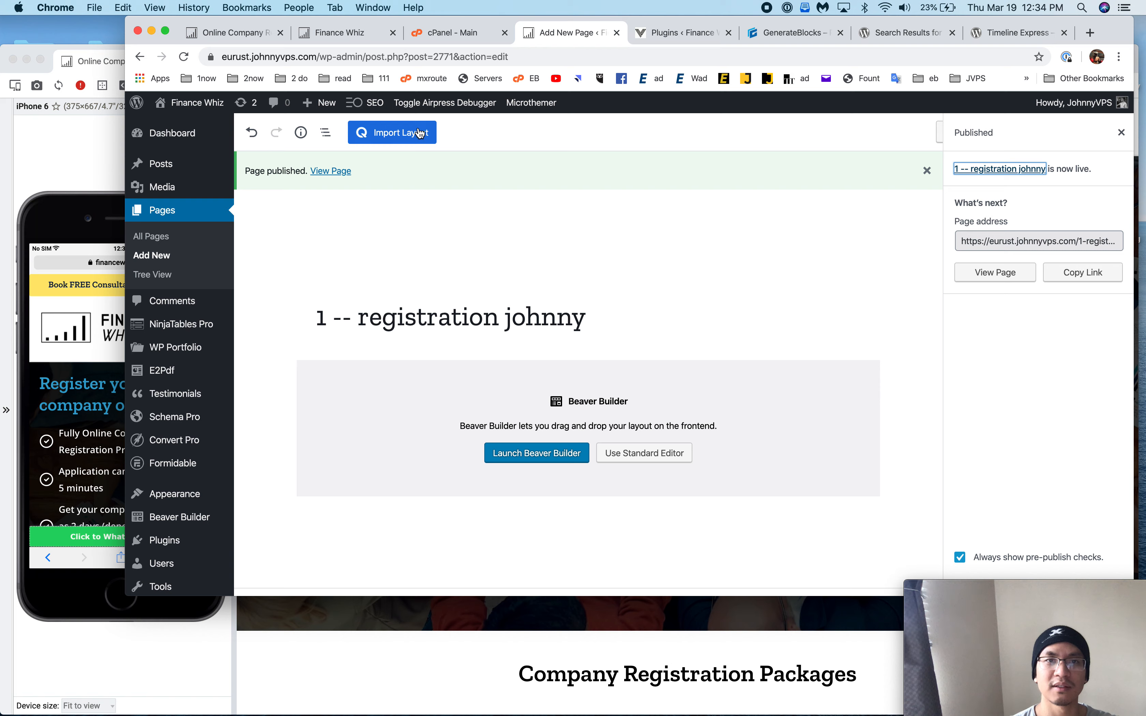
super+click(341, 171)
click(714, 38)
click(691, 51)
key(super+c)
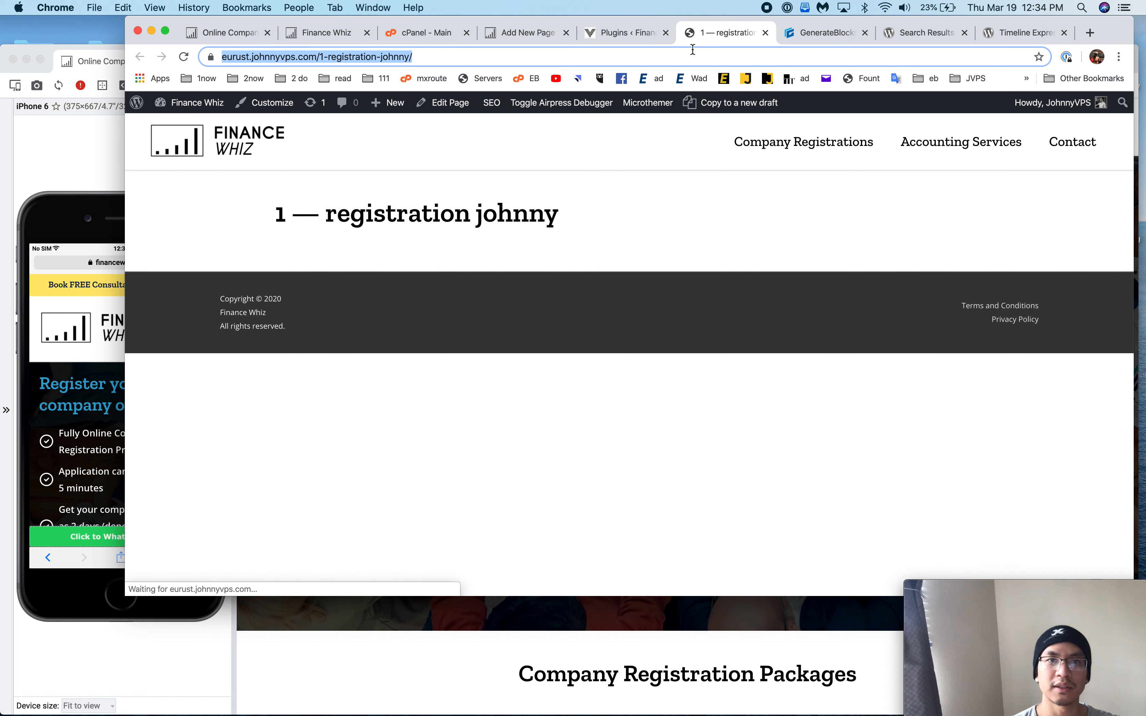
- Switch to Blisk, load the copied page address in a new tab, and place that tab after the Finance Whiz tabs
click(54, 166)
key(super+t)
key(super+v)
key(Return)
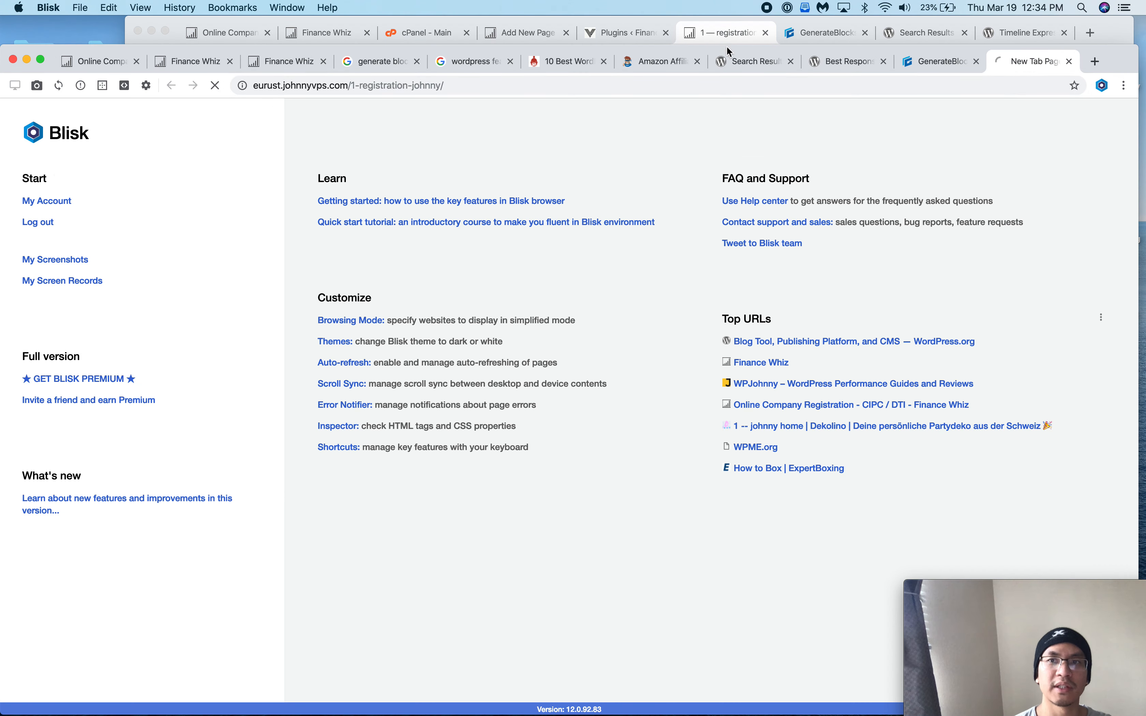
drag(687, 60, 379, 64)
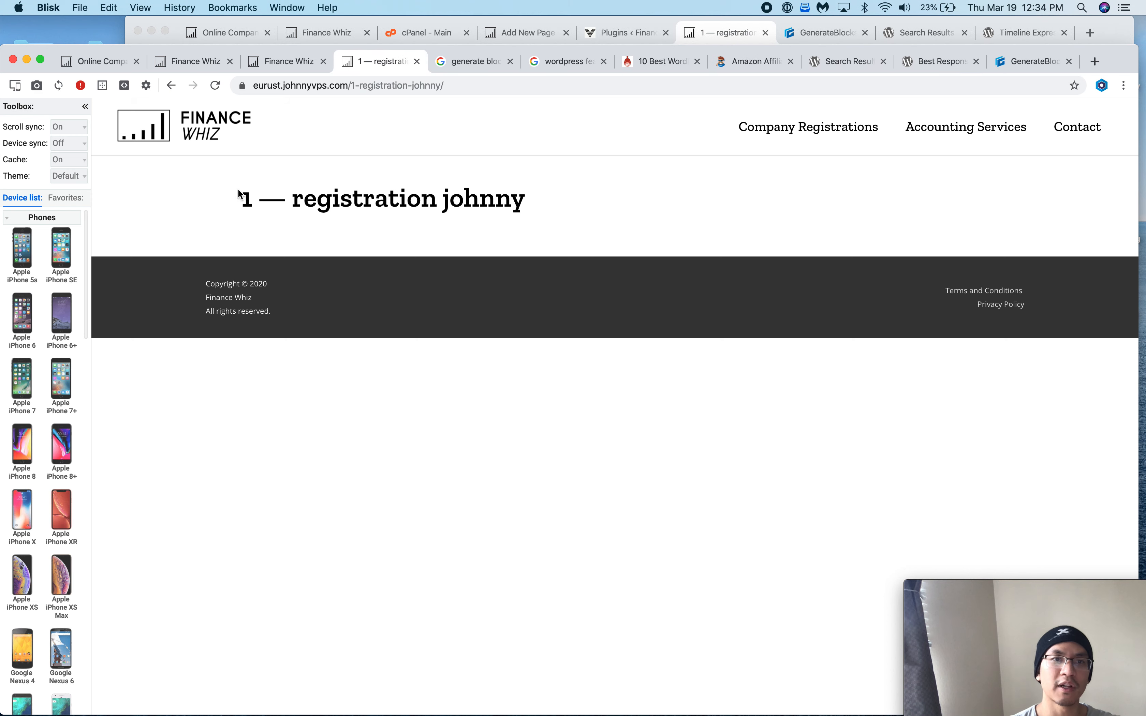
- Show the registration page in an iPhone 6 device preview, collapse the device toolbox, and narrow the preview pane
click(22, 319)
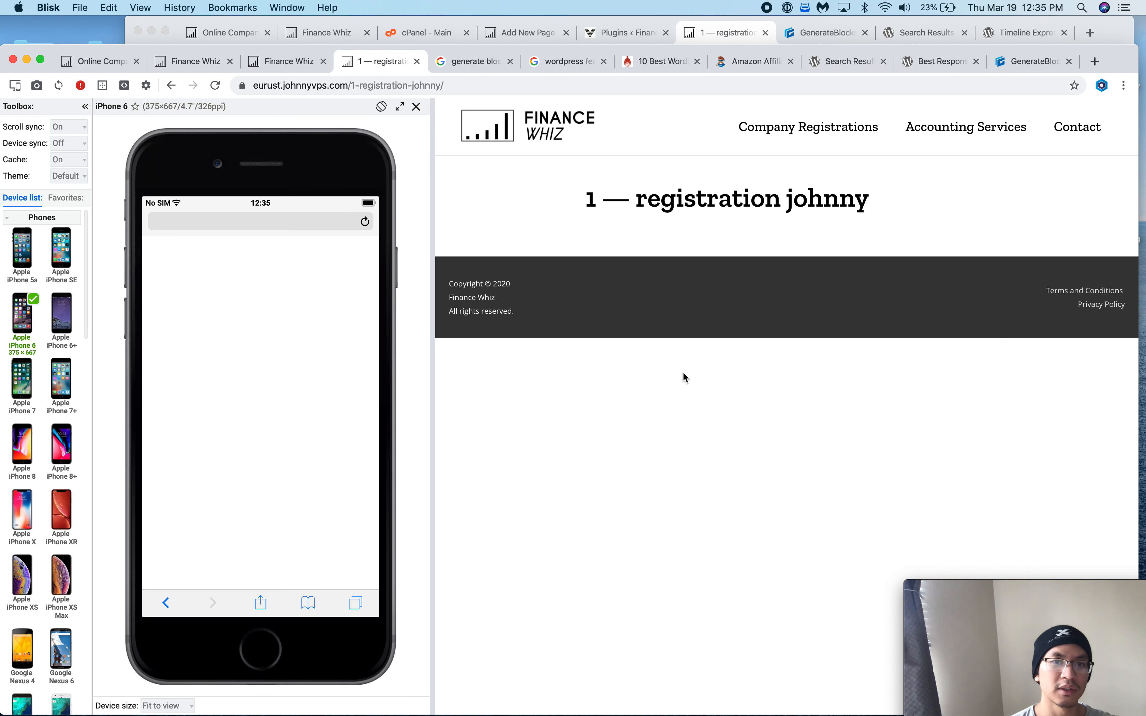
click(86, 106)
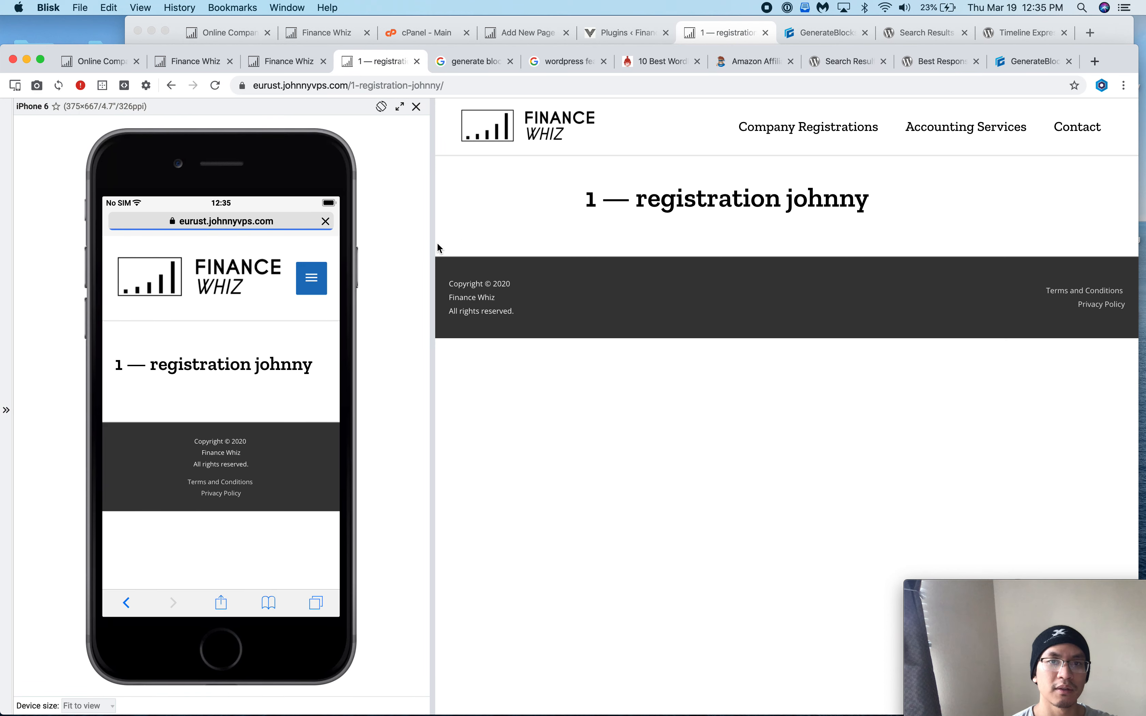
drag(435, 244, 235, 235)
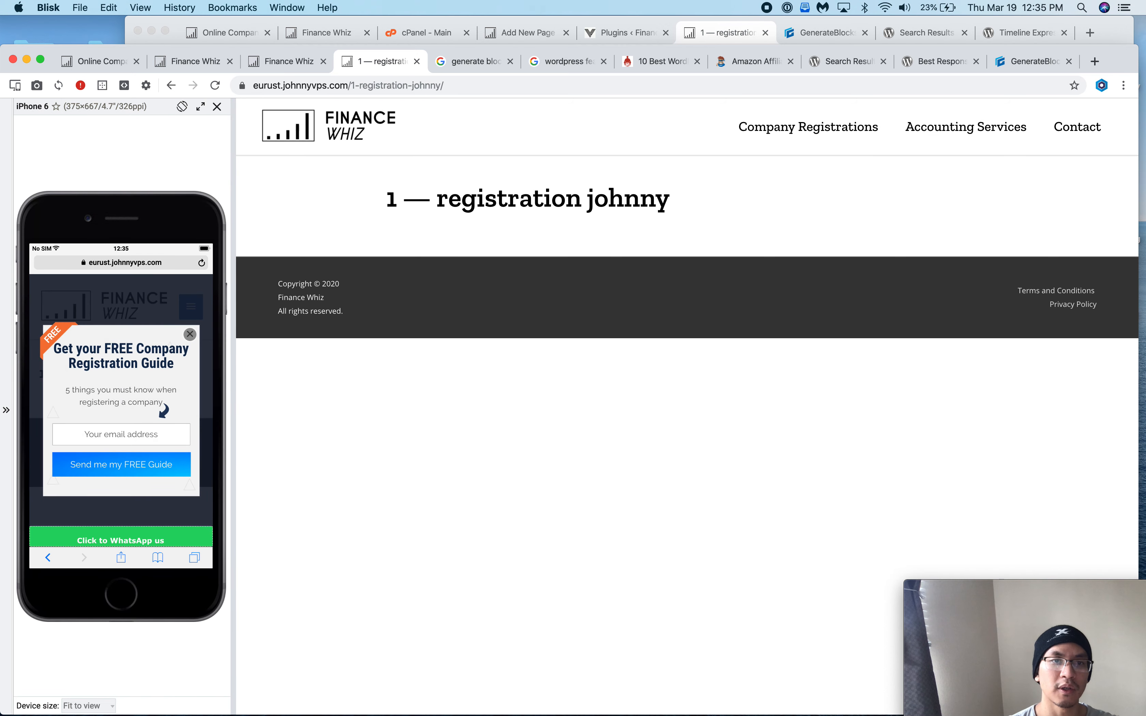
- Dismiss the free guide popup in the phone preview and show the live company registration page in Blisk
click(190, 334)
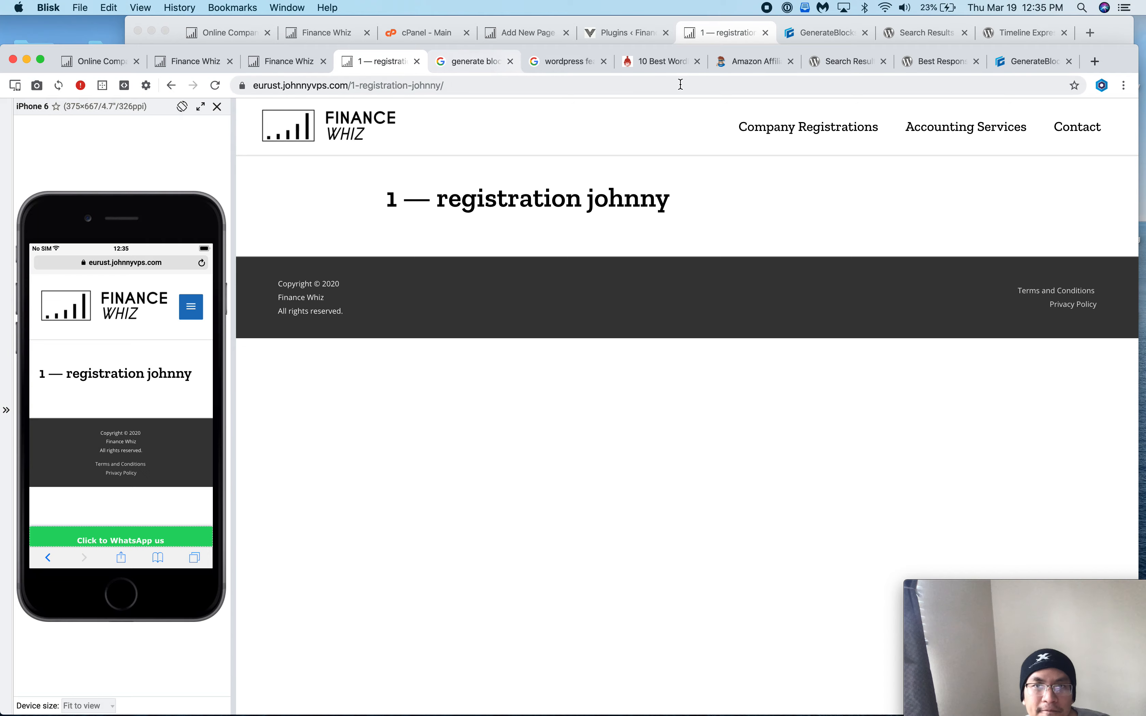
click(722, 37)
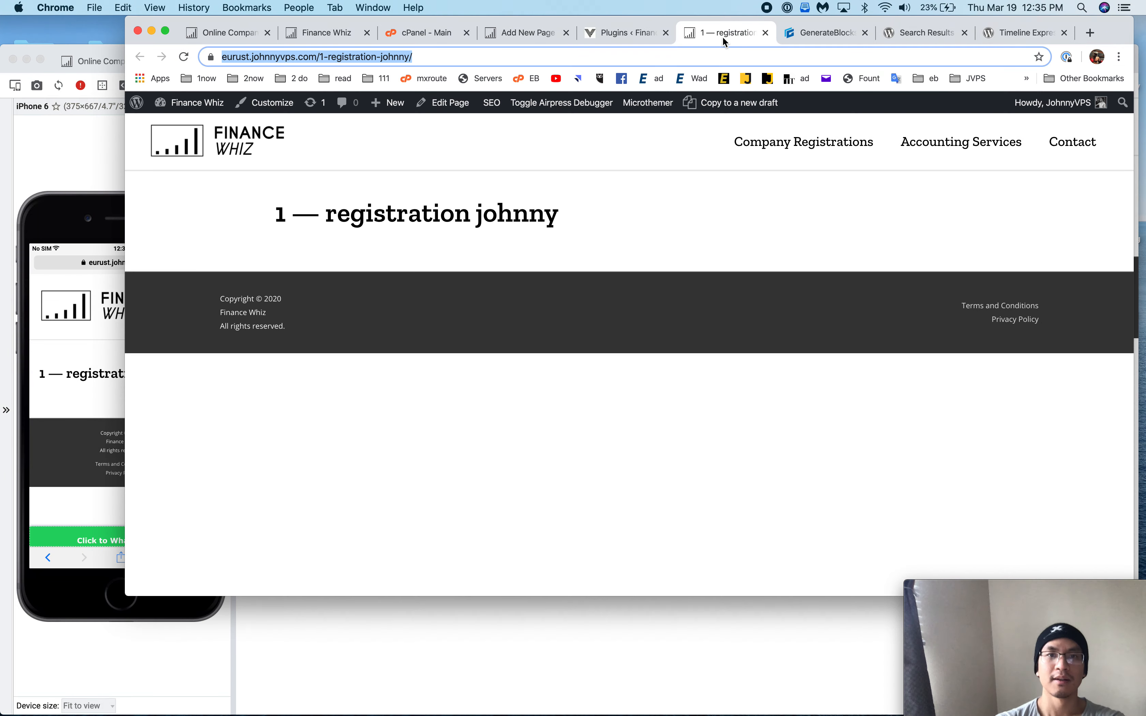
click(57, 151)
click(192, 61)
click(99, 62)
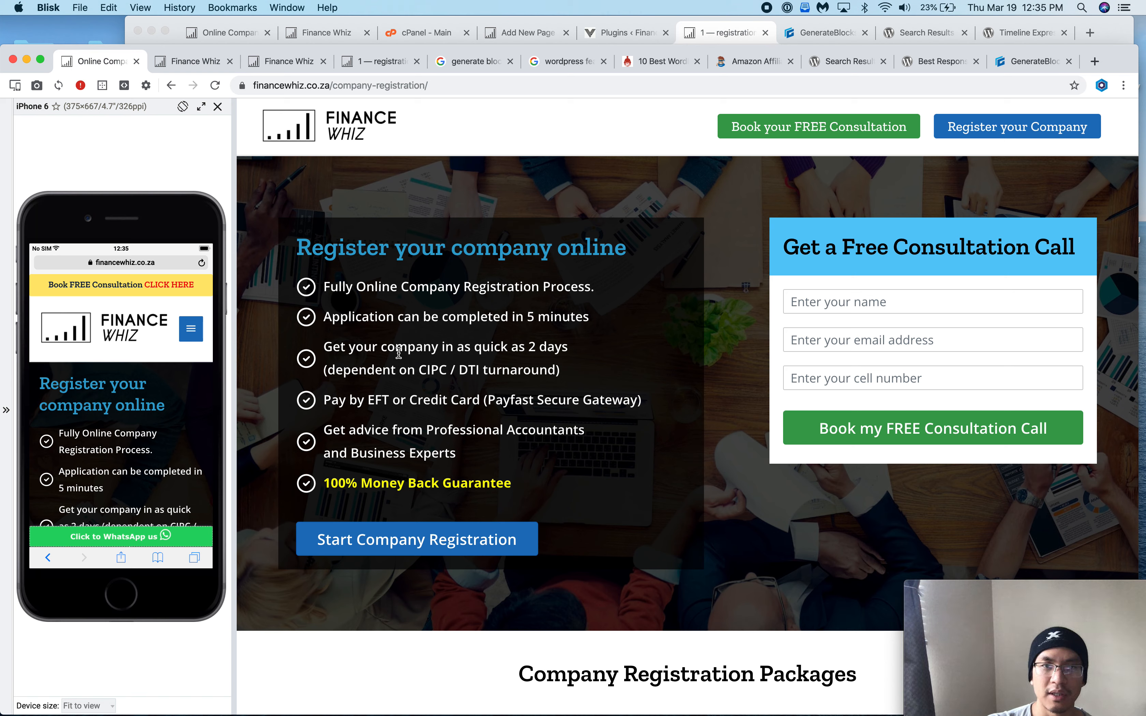
- Examine the live page's hero checklist and consultation form in the desktop and iPhone 6 views
drag(297, 247, 634, 552)
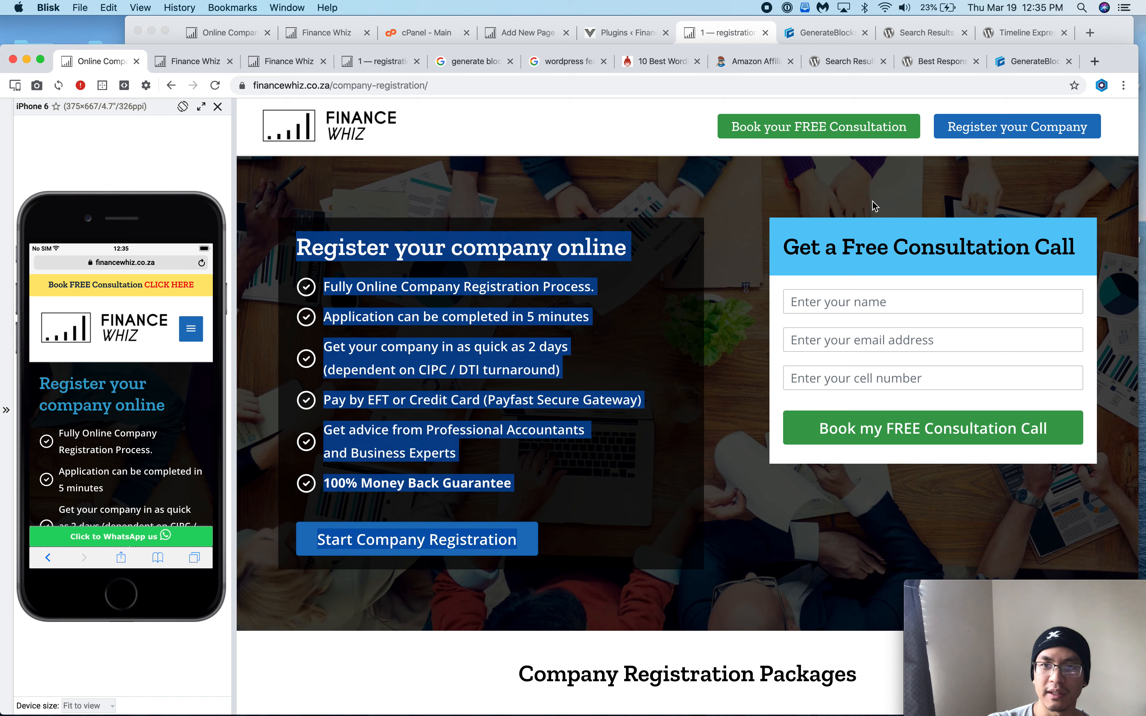
drag(790, 243, 977, 366)
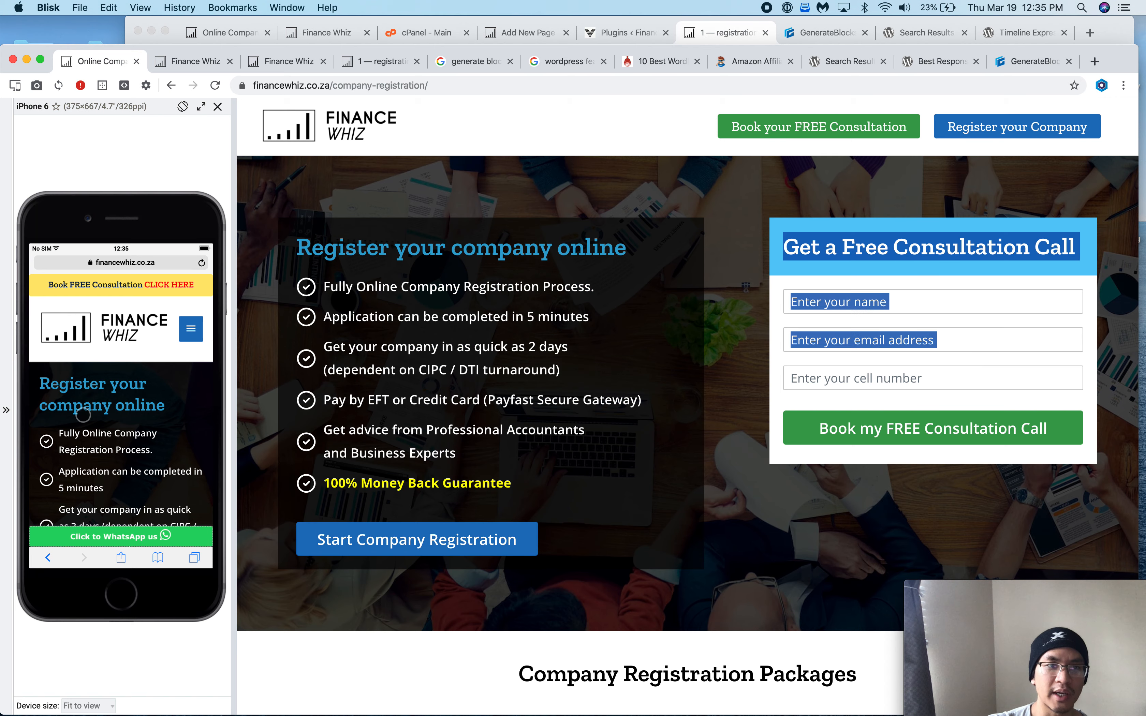
scroll(83, 414, down, 5)
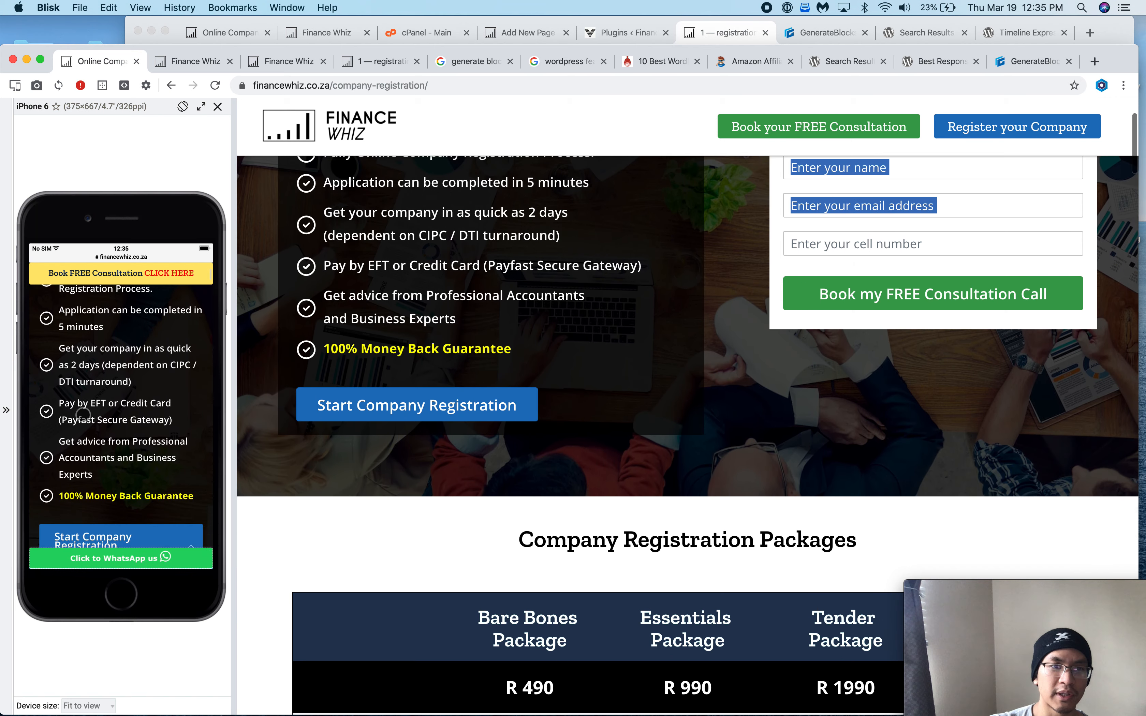
scroll(83, 414, down, 5)
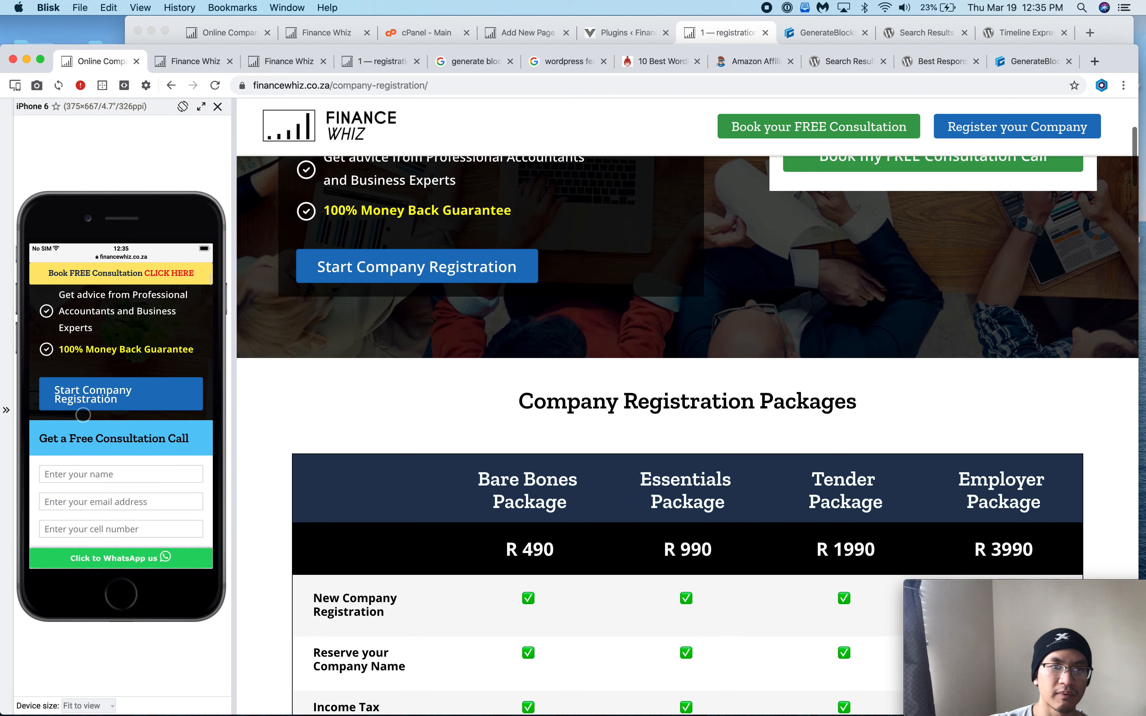
scroll(82, 415, down, 4)
scroll(83, 415, up, 3)
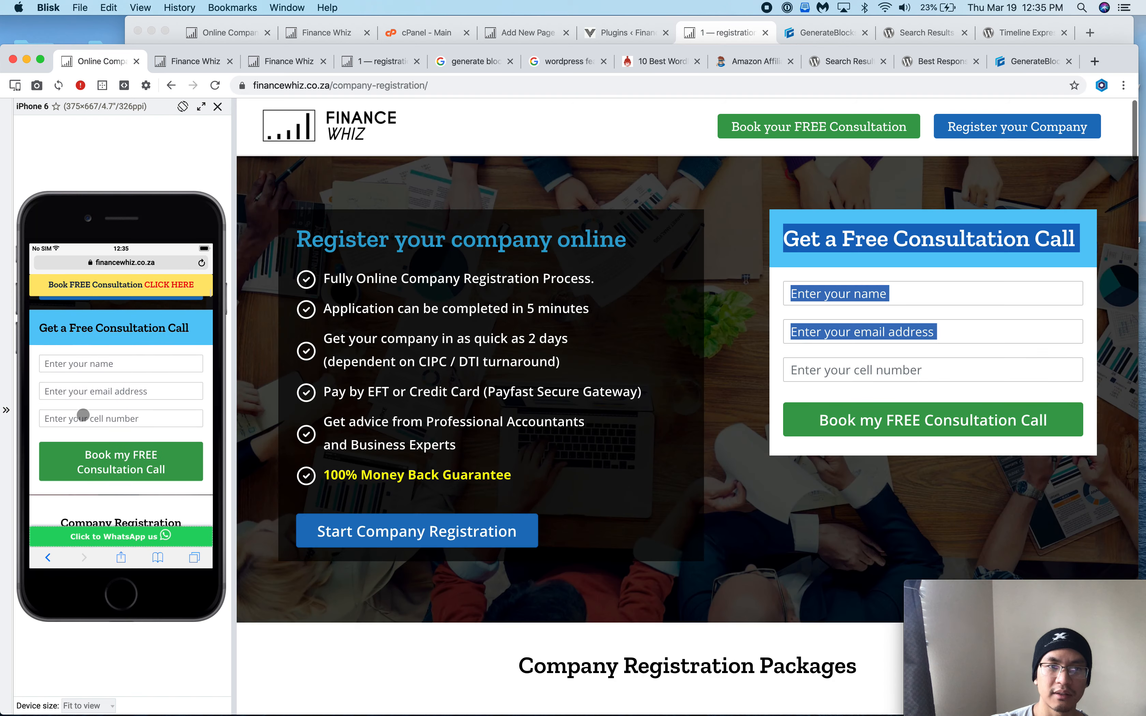
- Compare the Company Registration Packages table between the desktop view and the phone preview
scroll(83, 415, down, 5)
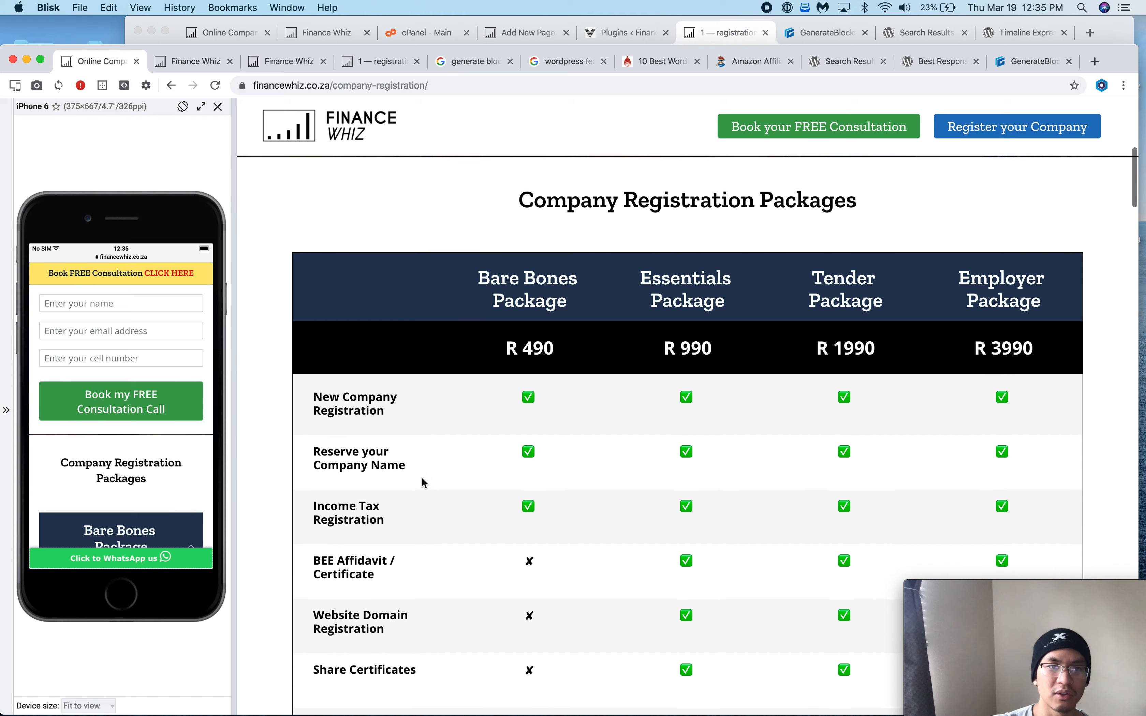
scroll(184, 469, up, 3)
scroll(186, 469, down, 2)
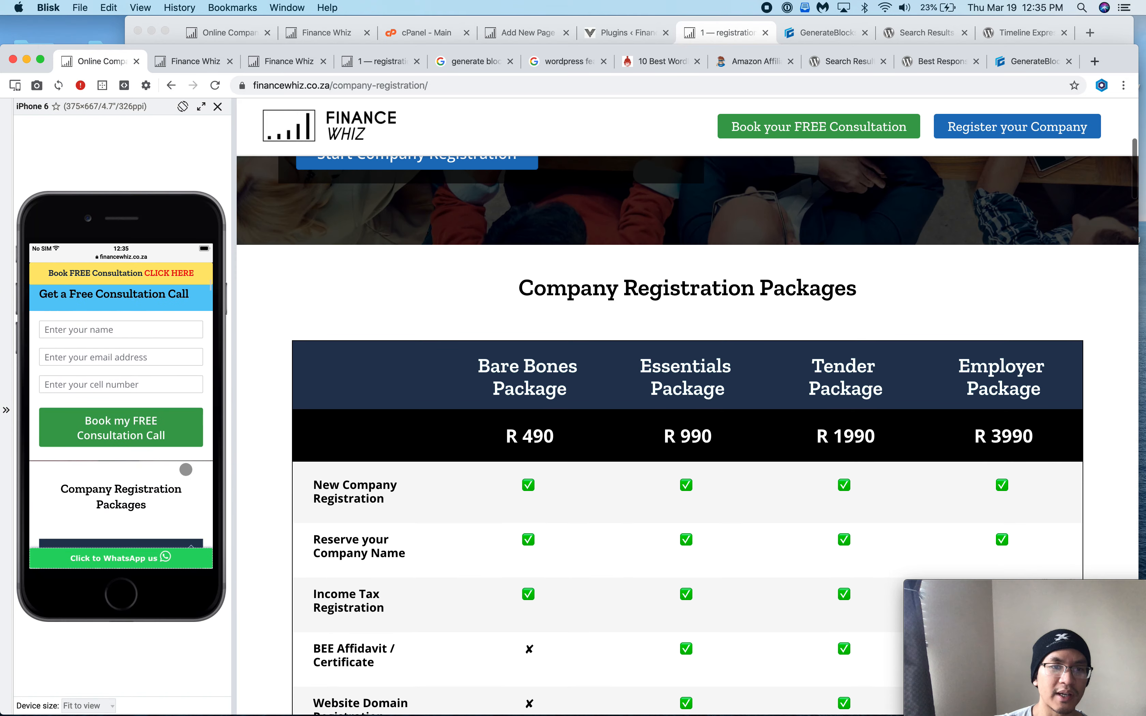
scroll(186, 469, down, 3)
scroll(469, 476, down, 5)
scroll(312, 487, up, 4)
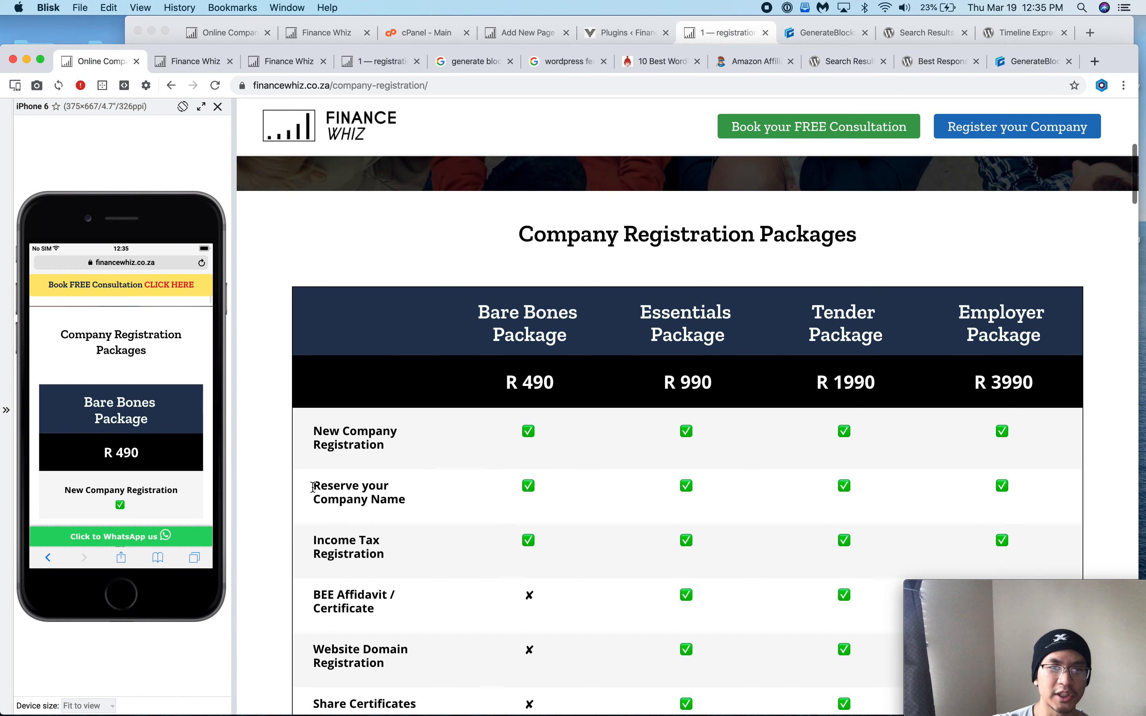
scroll(153, 461, up, 6)
scroll(493, 389, up, 1)
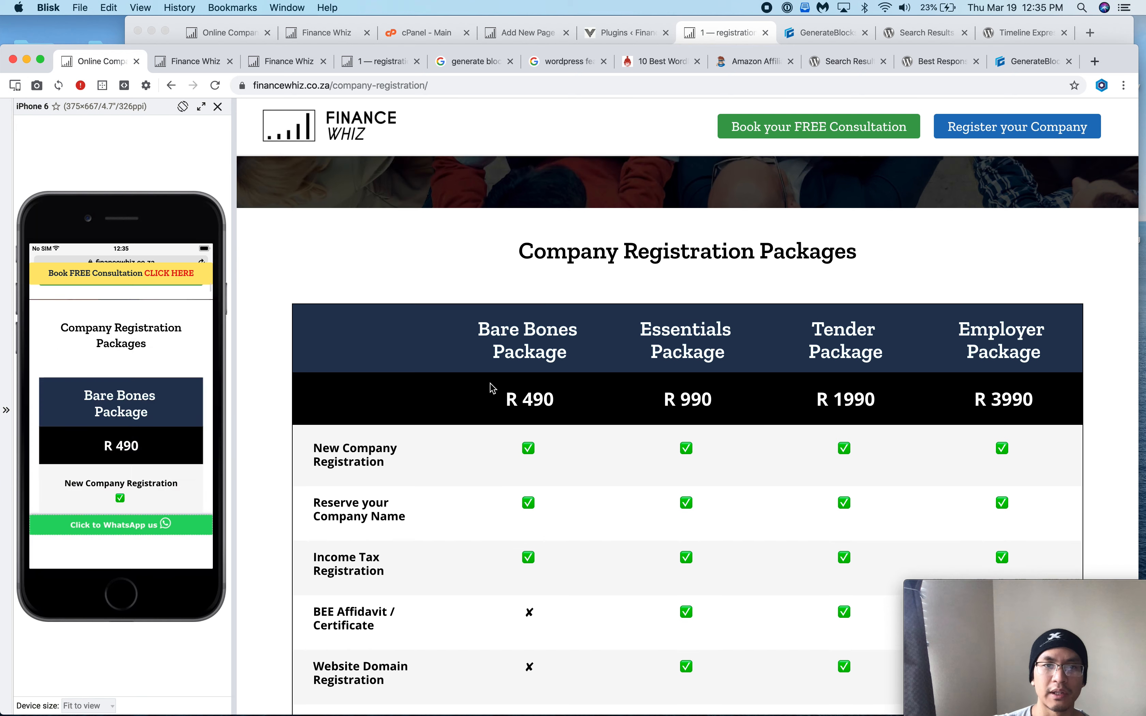
- Return to the hero section and review its two-column layout of consultation form and registration checklist
scroll(491, 385, up, 5)
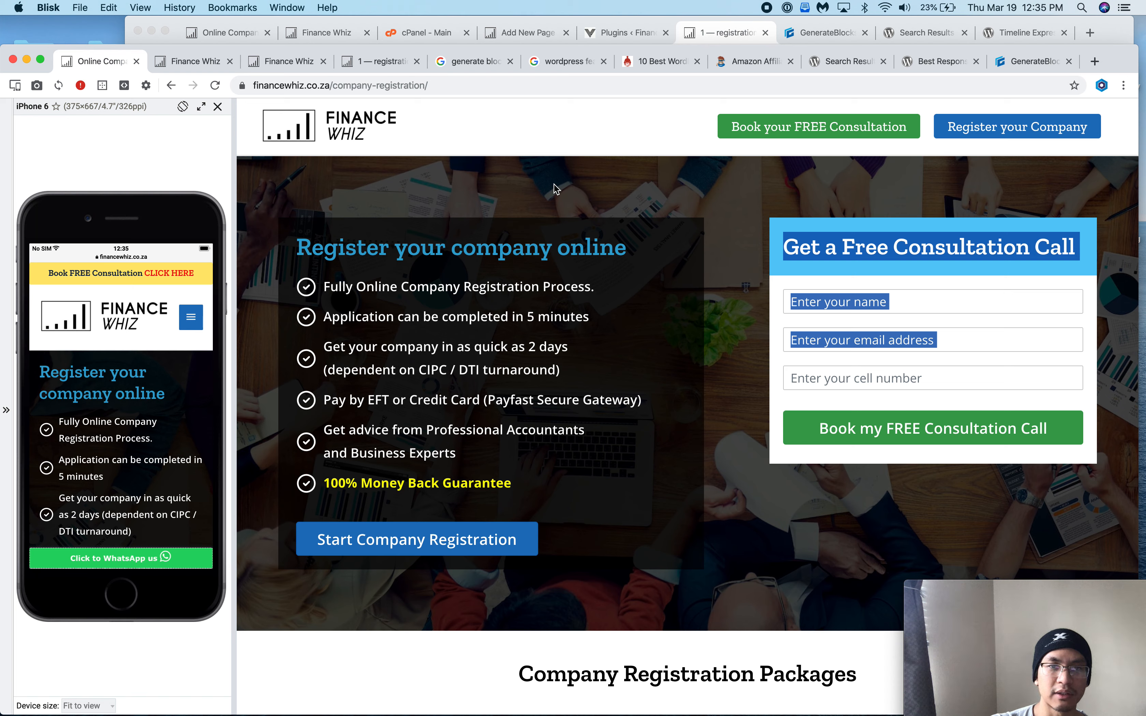
click(485, 189)
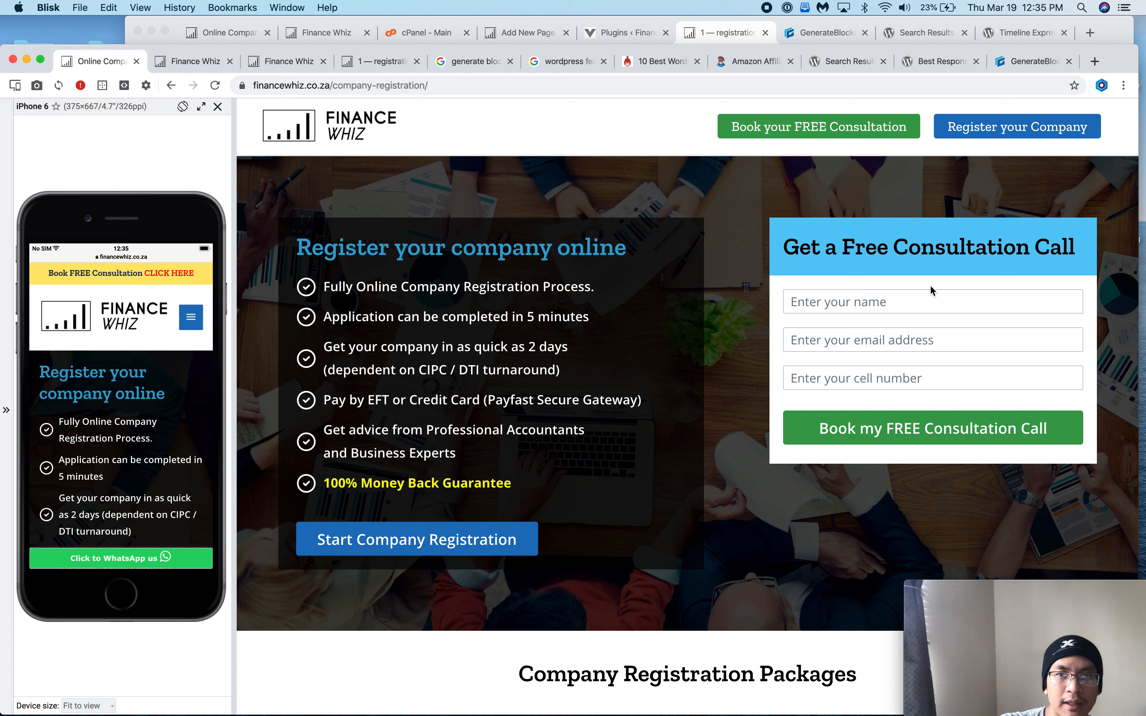
drag(787, 246, 1009, 403)
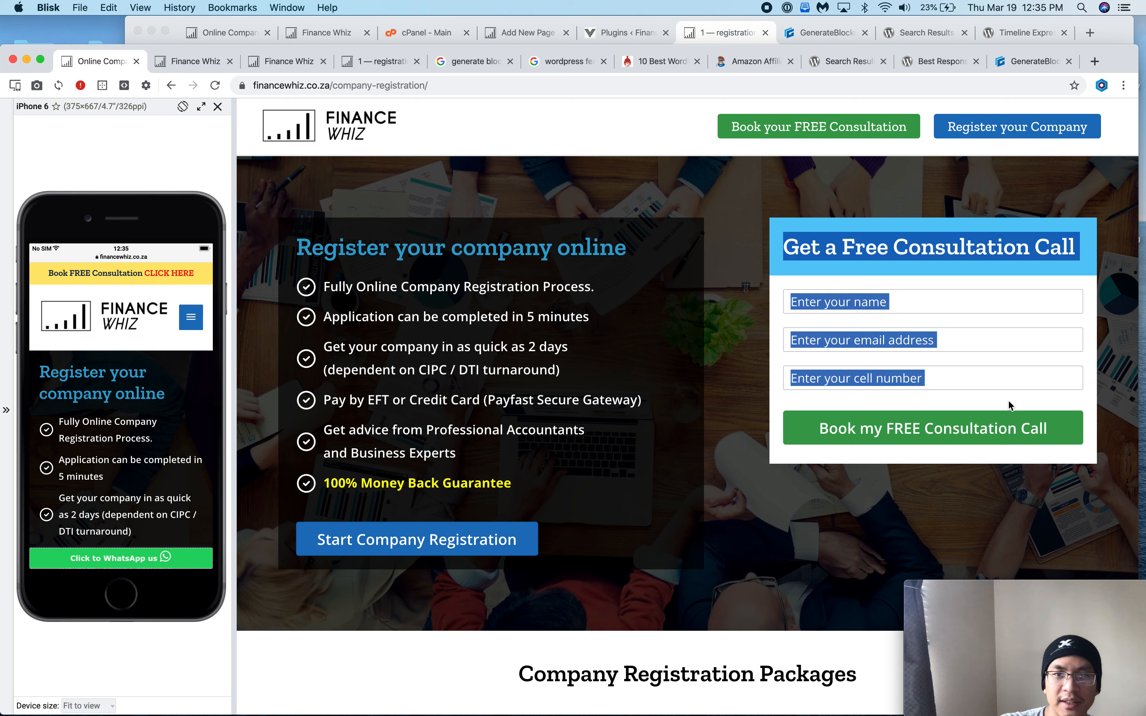
drag(294, 242, 588, 526)
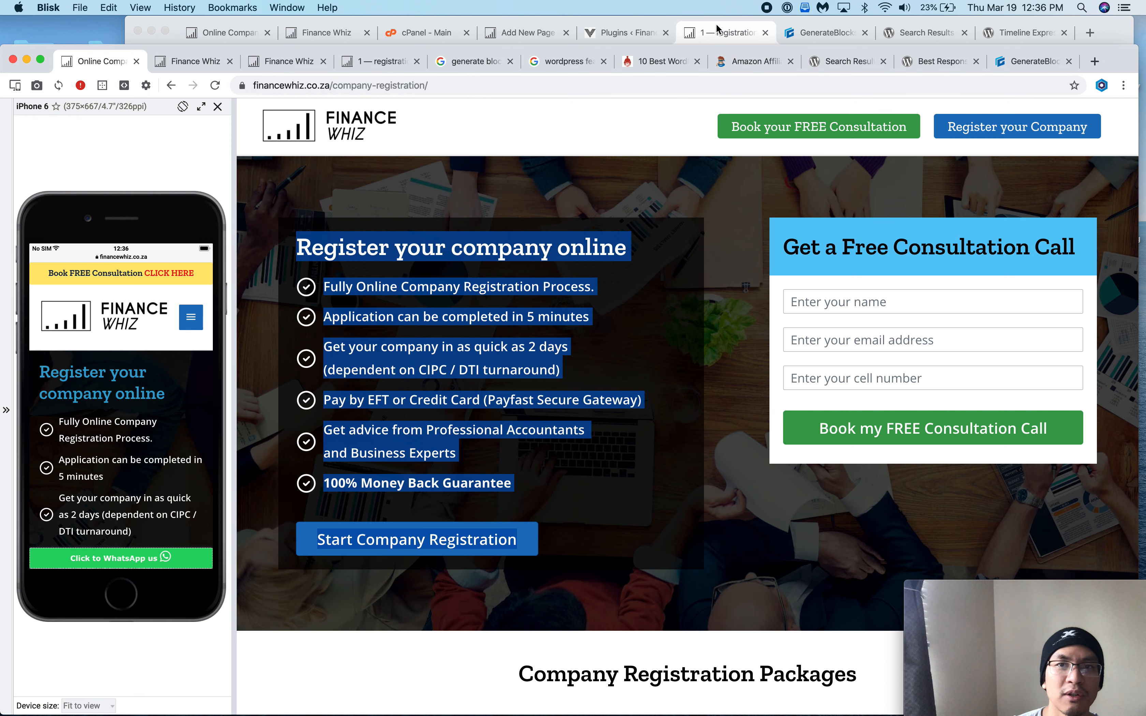
- Switch to Chrome and open the list of all WordPress pages from the plugins screen
click(726, 30)
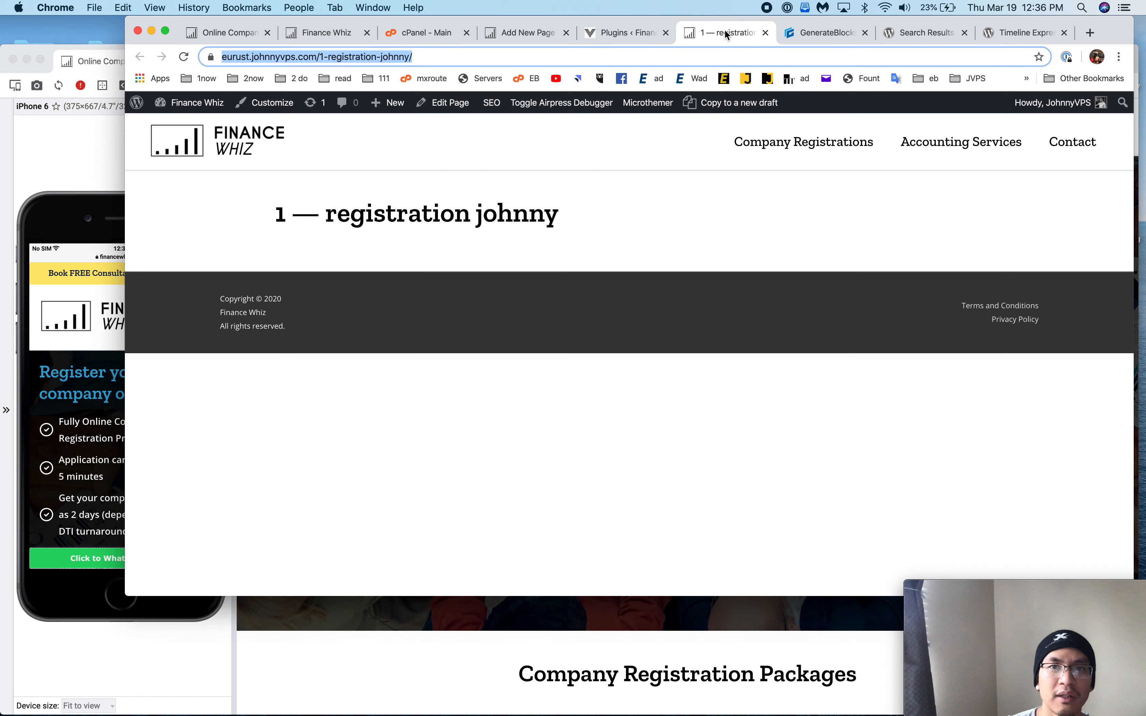
click(626, 33)
mouse_move(189, 396)
click(162, 210)
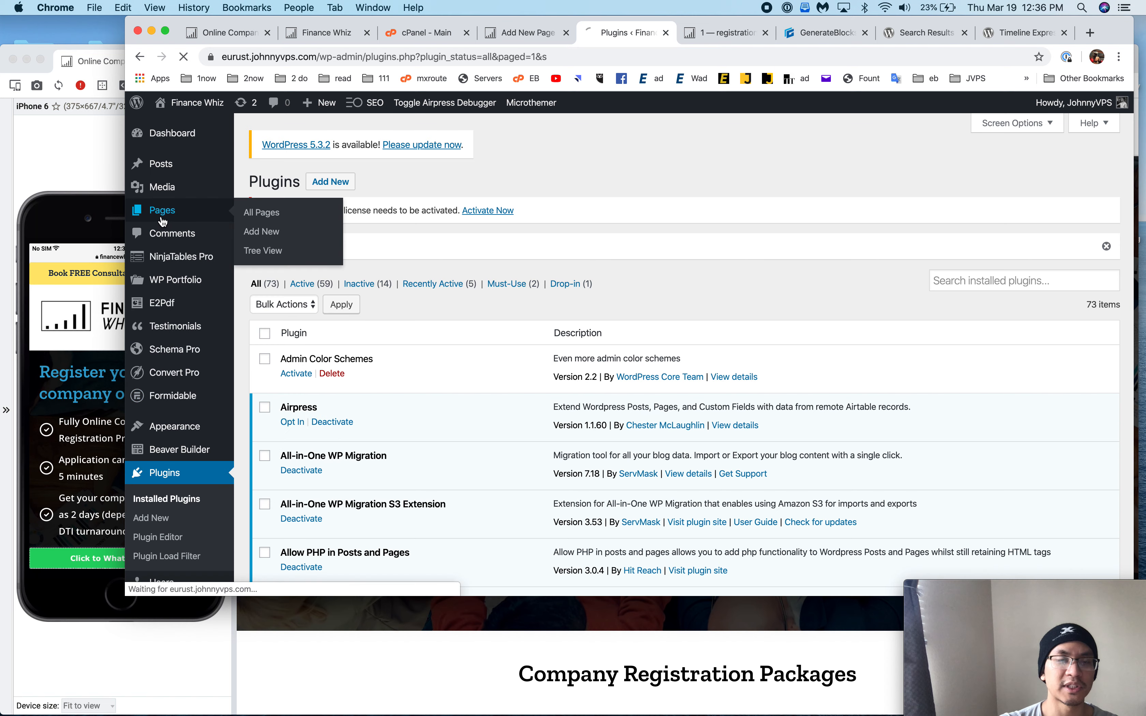
- Open the existing Company Registration page for editing in a separate tab and launch Beaver Builder on it
scroll(555, 304, down, 10)
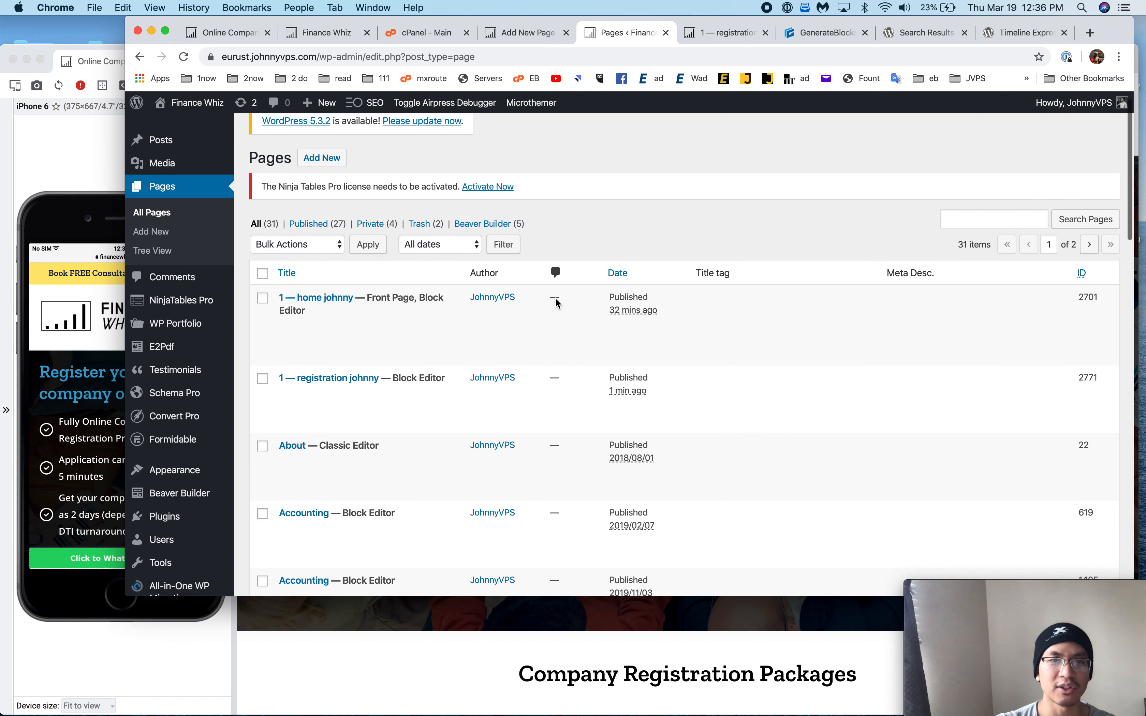
scroll(555, 304, down, 10)
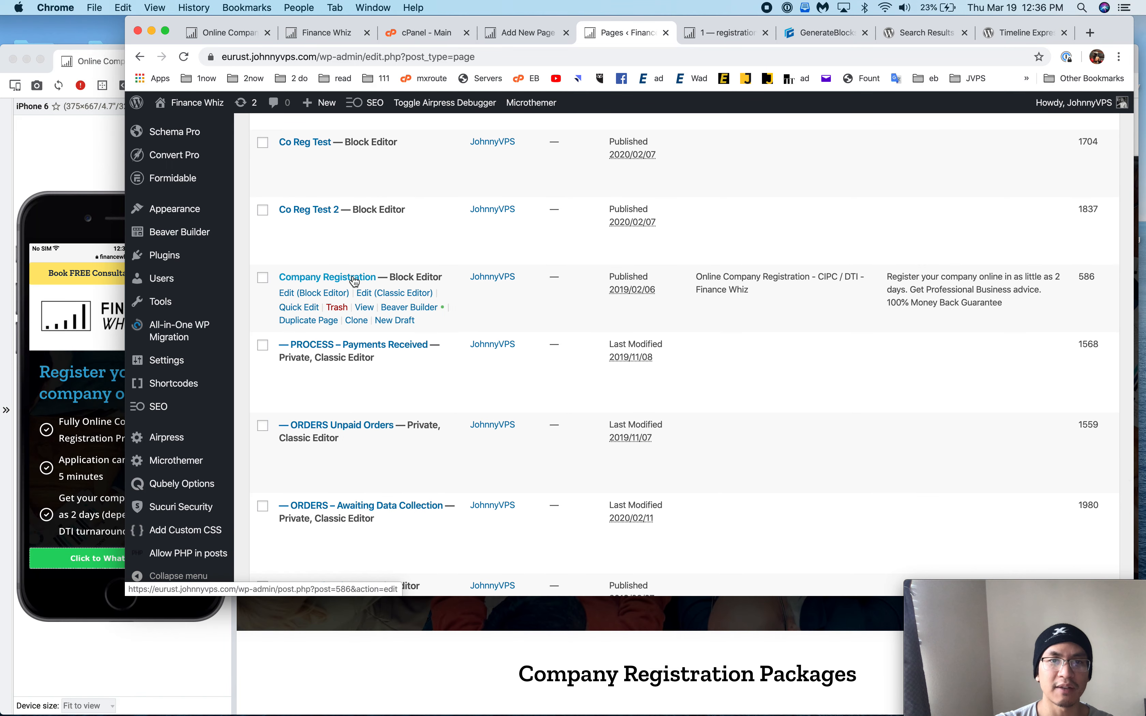
super+click(355, 281)
click(674, 36)
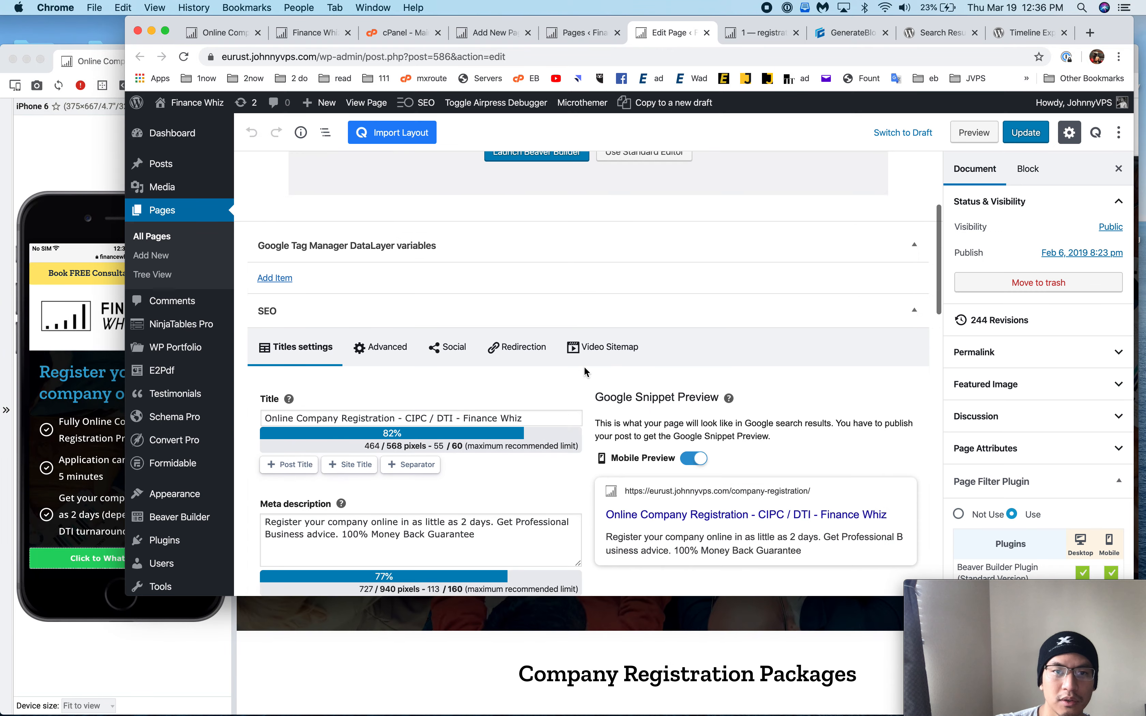
click(567, 358)
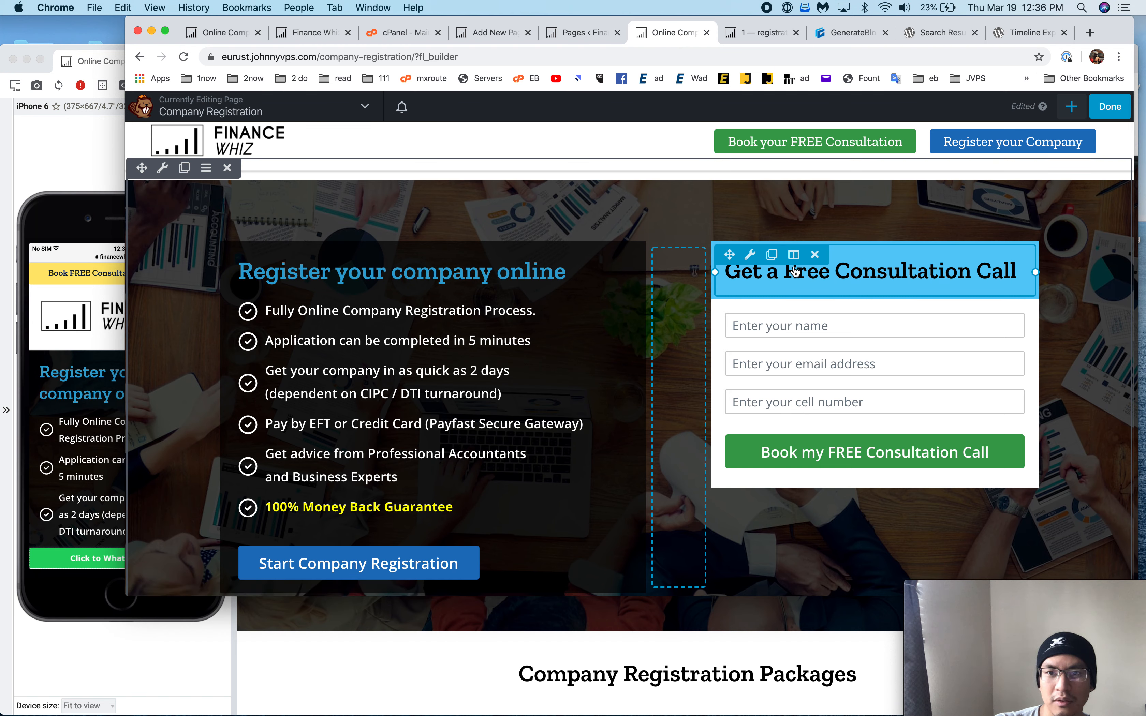
- Inspect the module settings of the hero's consultation form and checklist, cancelling out of each without changes
click(793, 369)
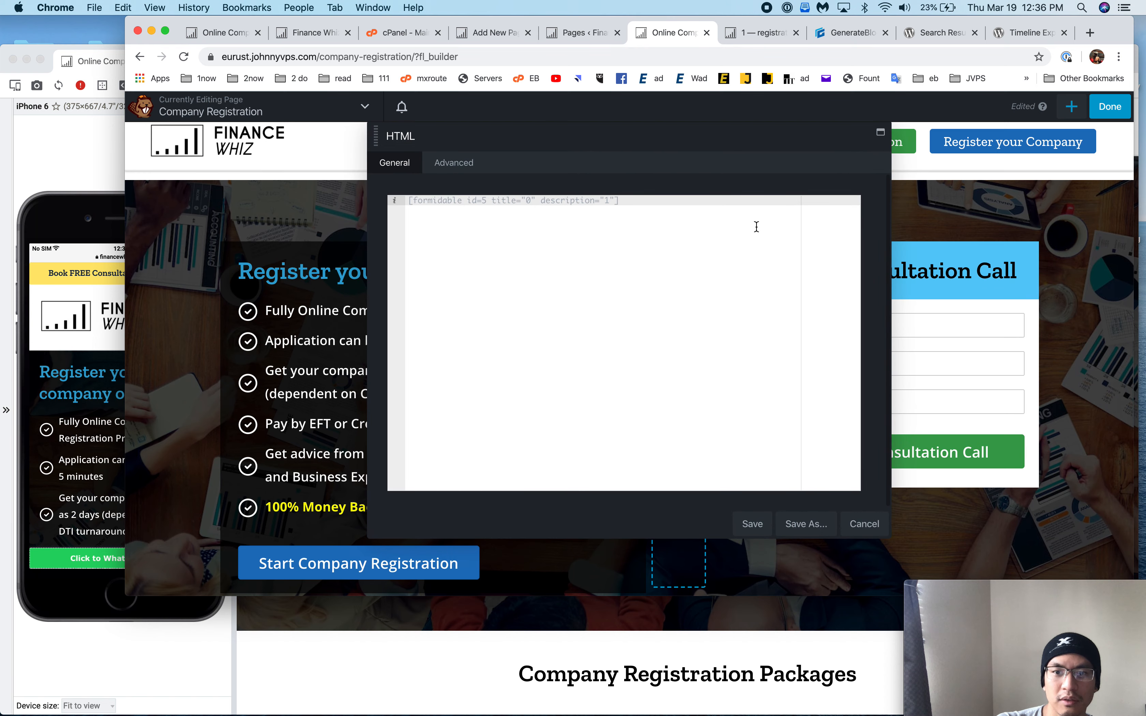
click(865, 524)
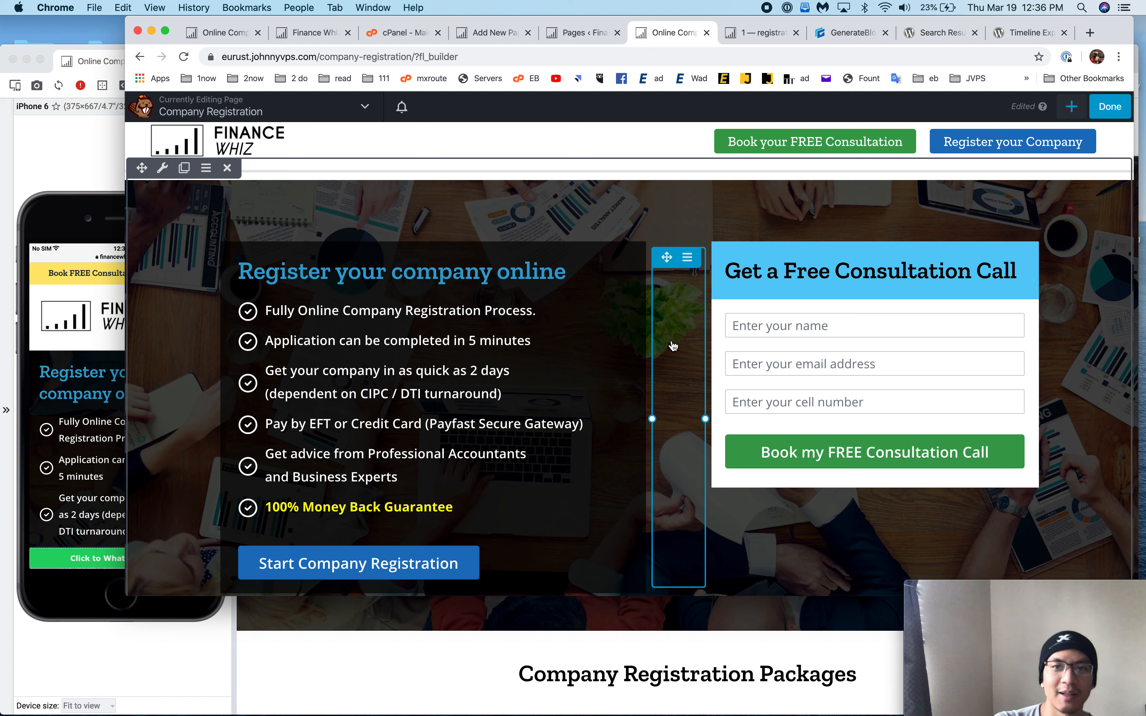
click(689, 258)
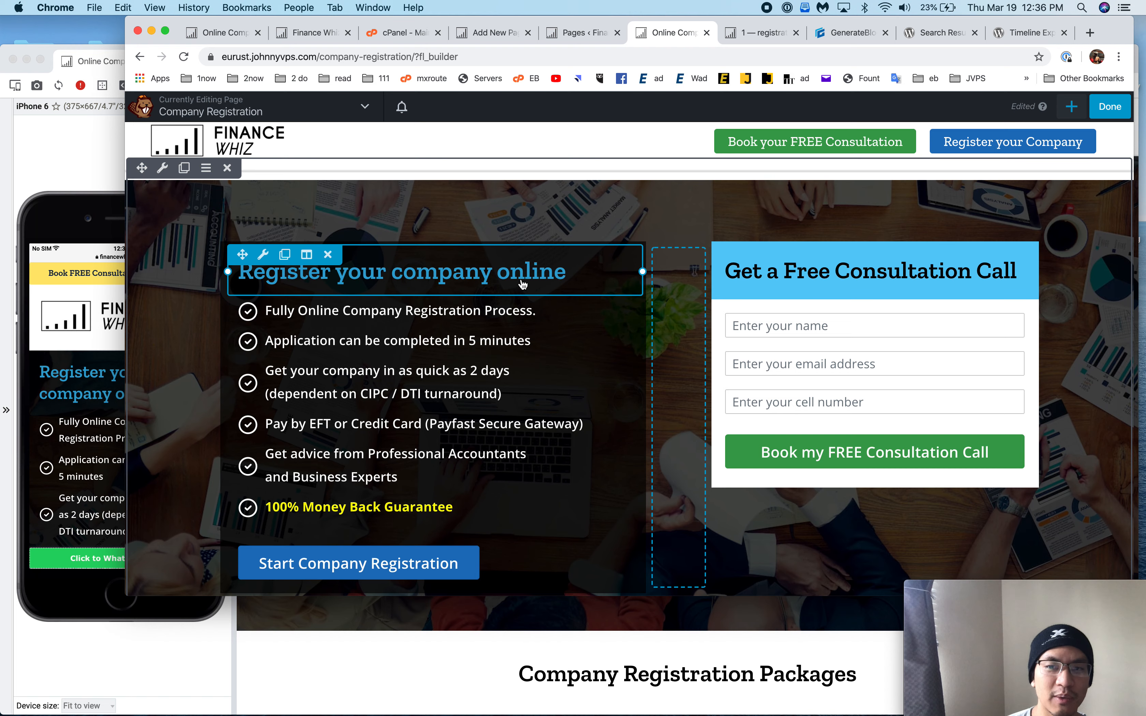
click(478, 332)
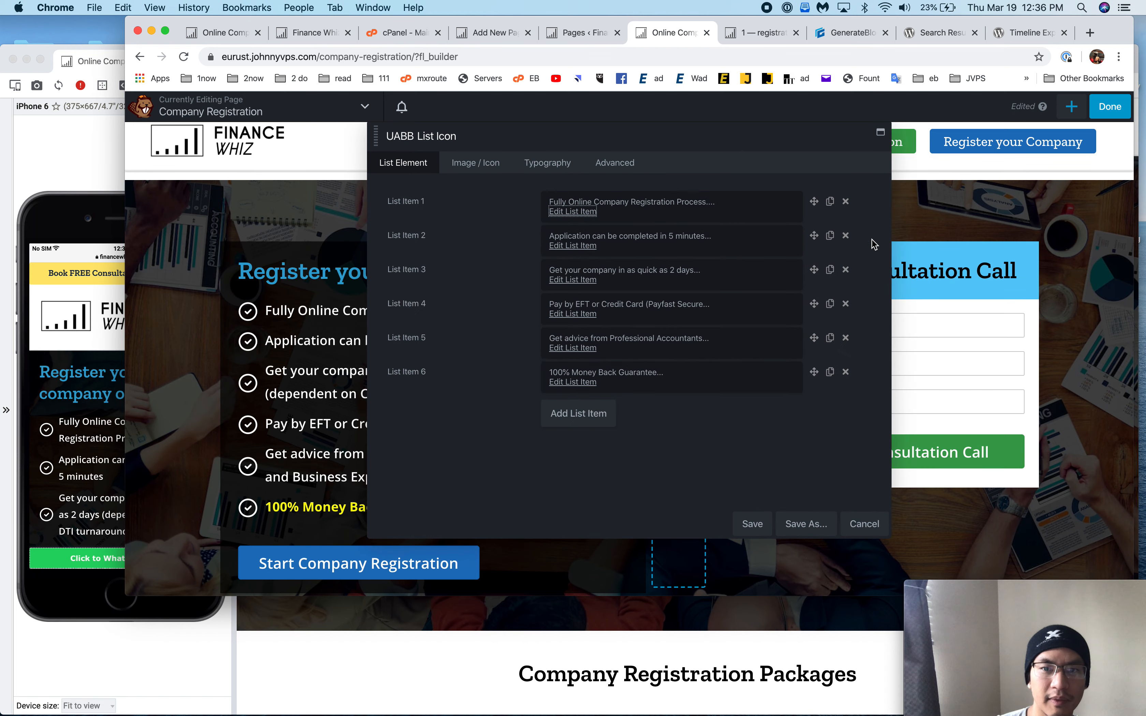
click(857, 525)
click(417, 358)
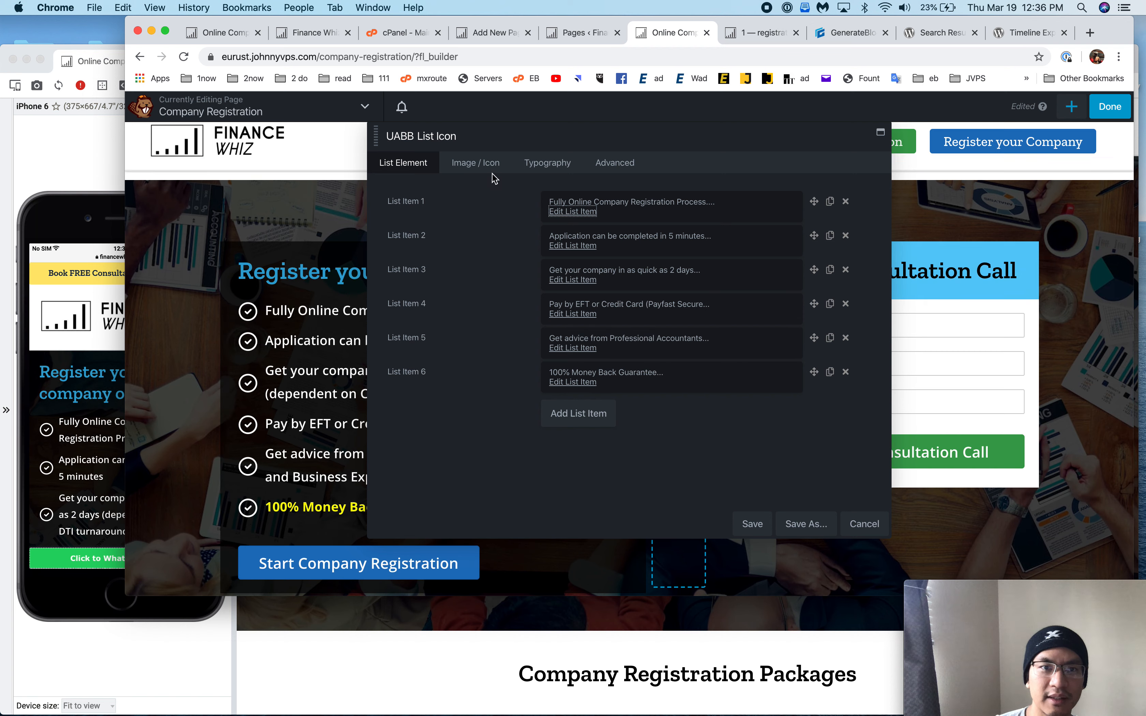
click(864, 524)
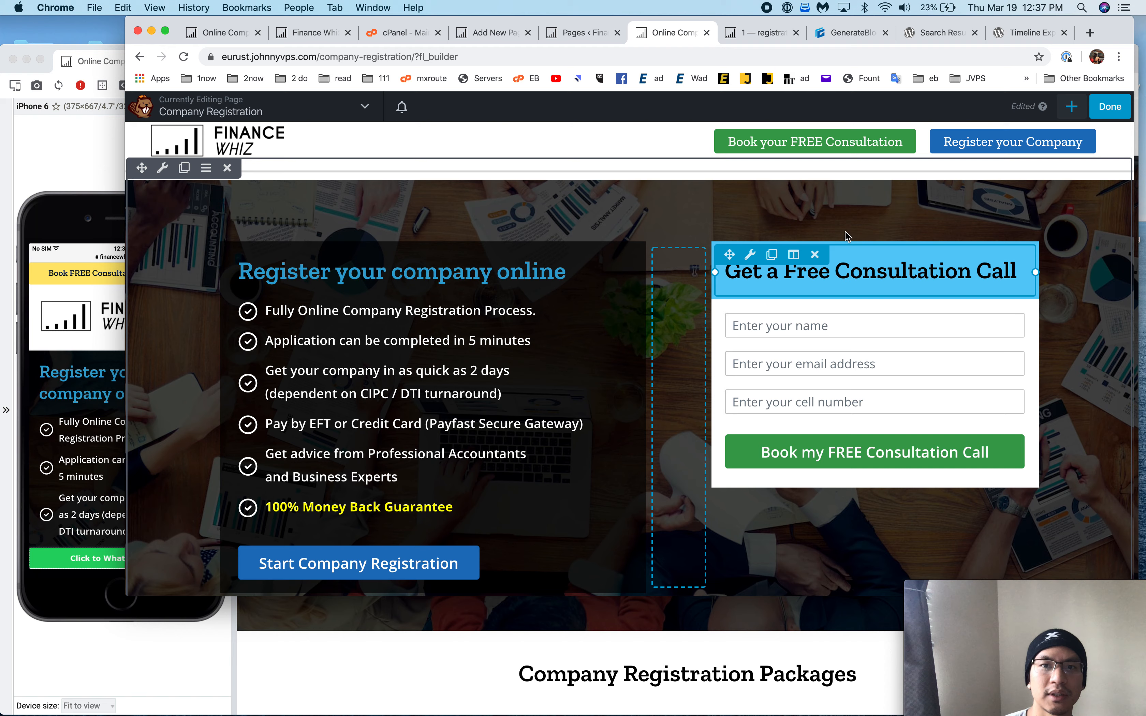
- Open the newly created registration page for editing and choose the standard editor instead of Beaver Builder
click(757, 32)
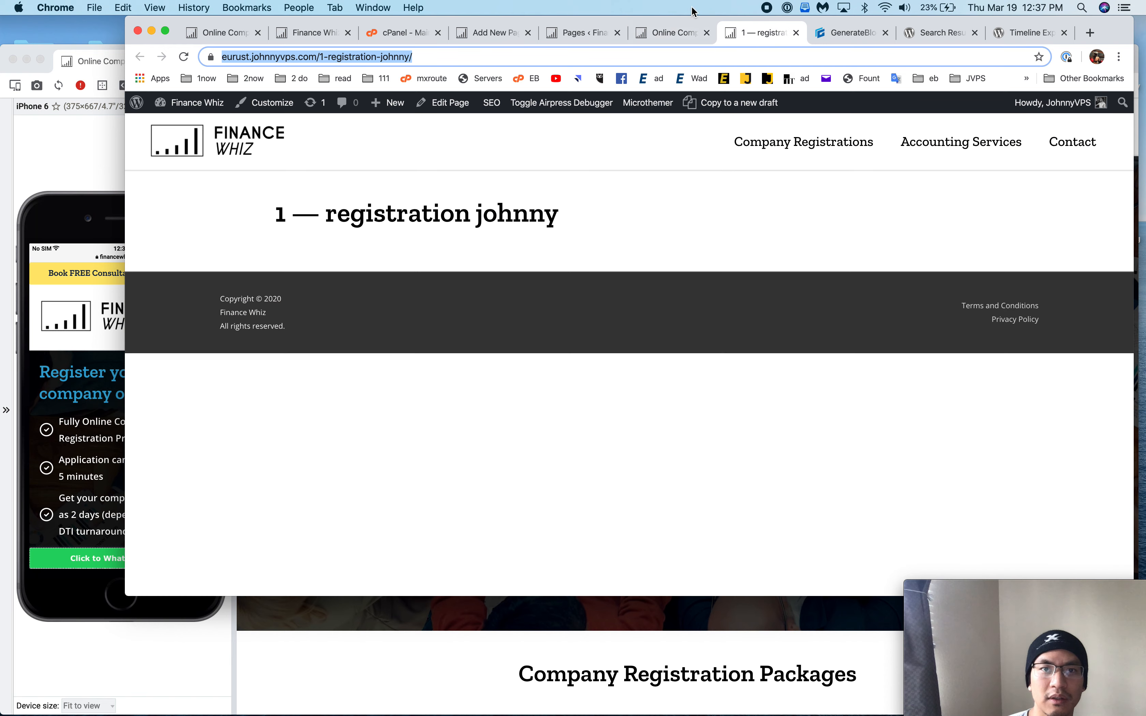
click(570, 34)
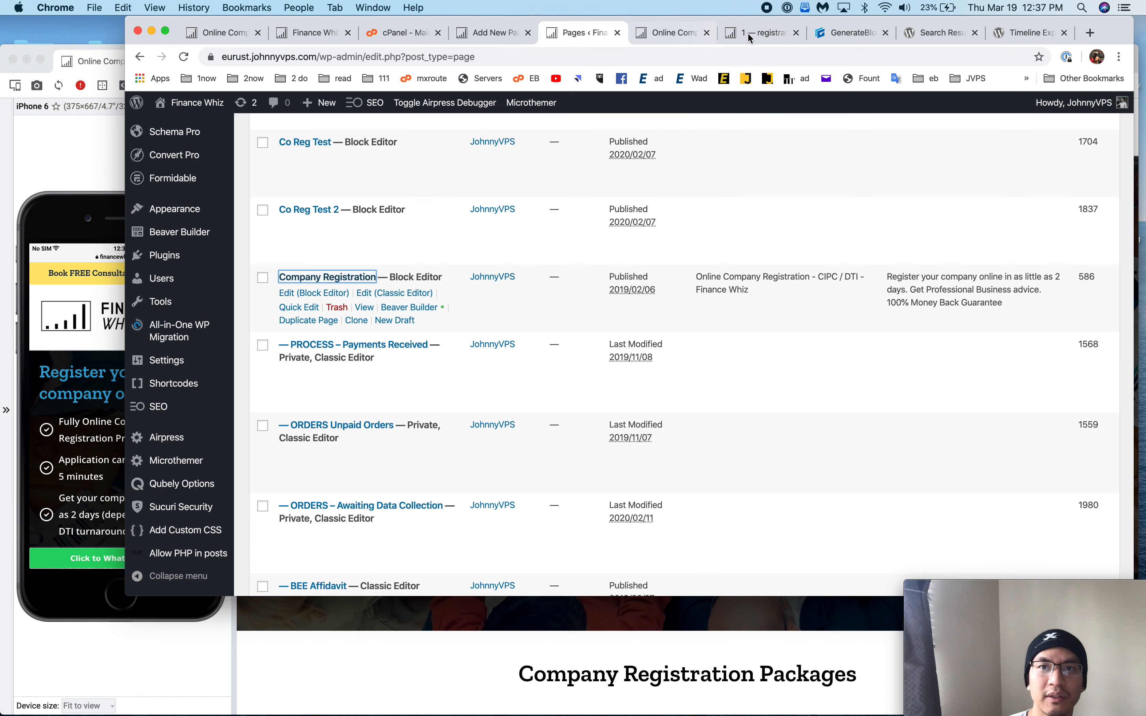
click(748, 32)
click(465, 104)
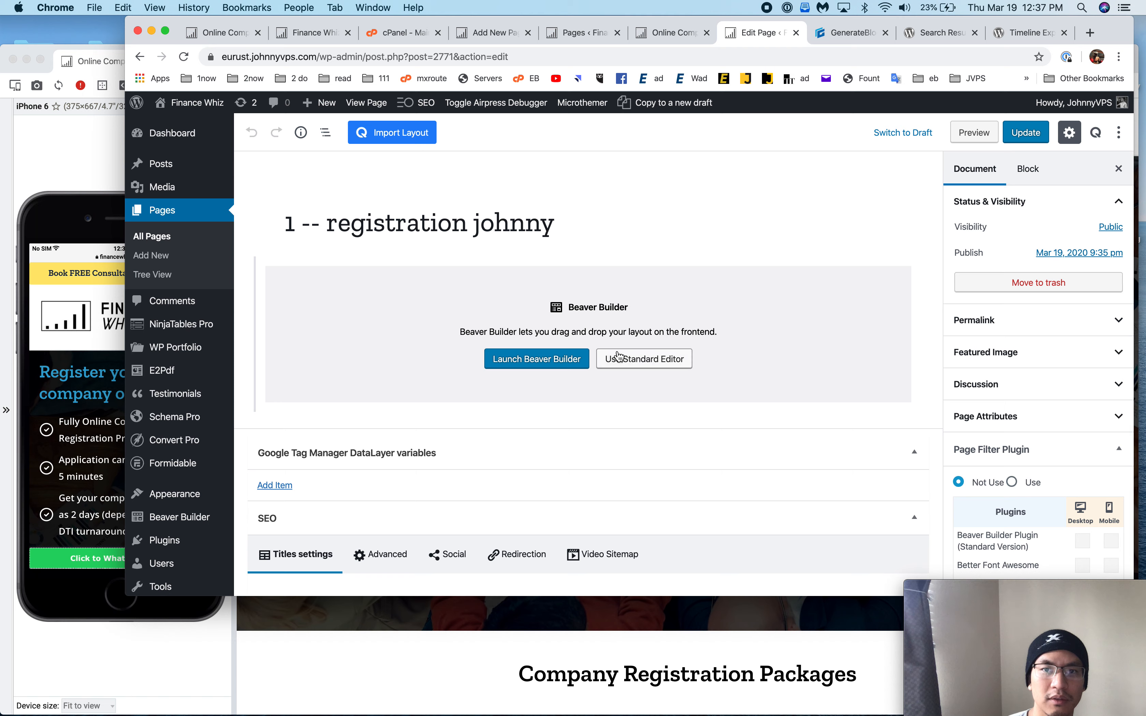
click(644, 359)
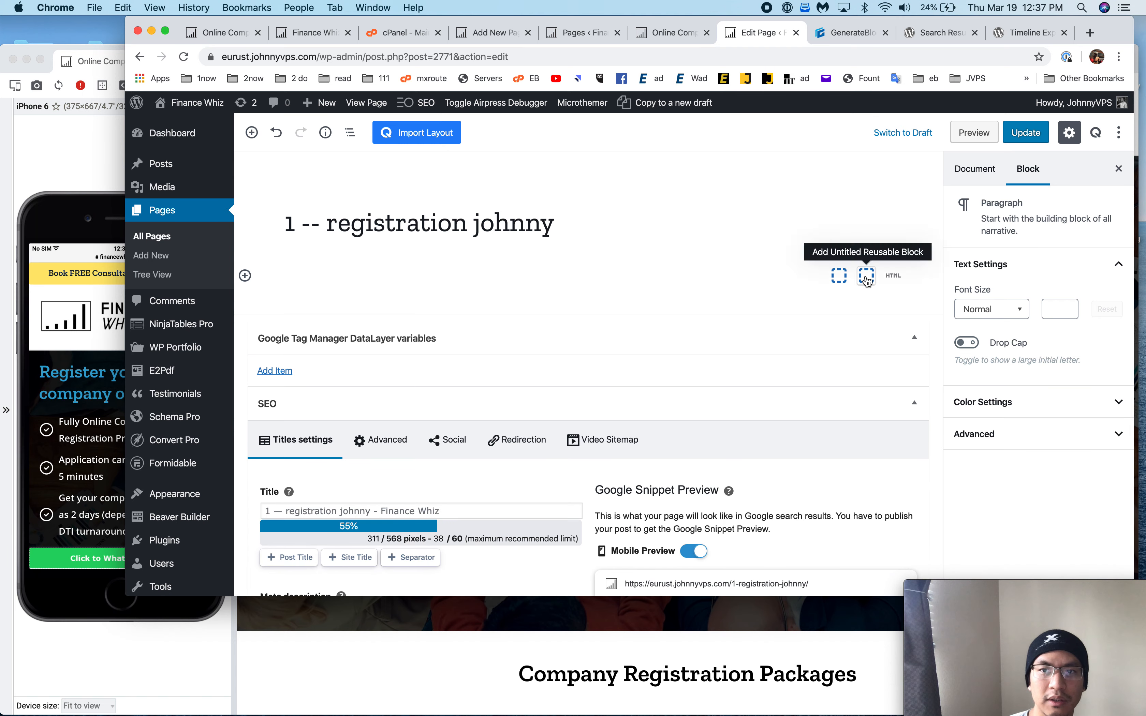
- Add a Container block below the page title, enter "ddd" in its paragraph, and start a second paragraph
click(840, 279)
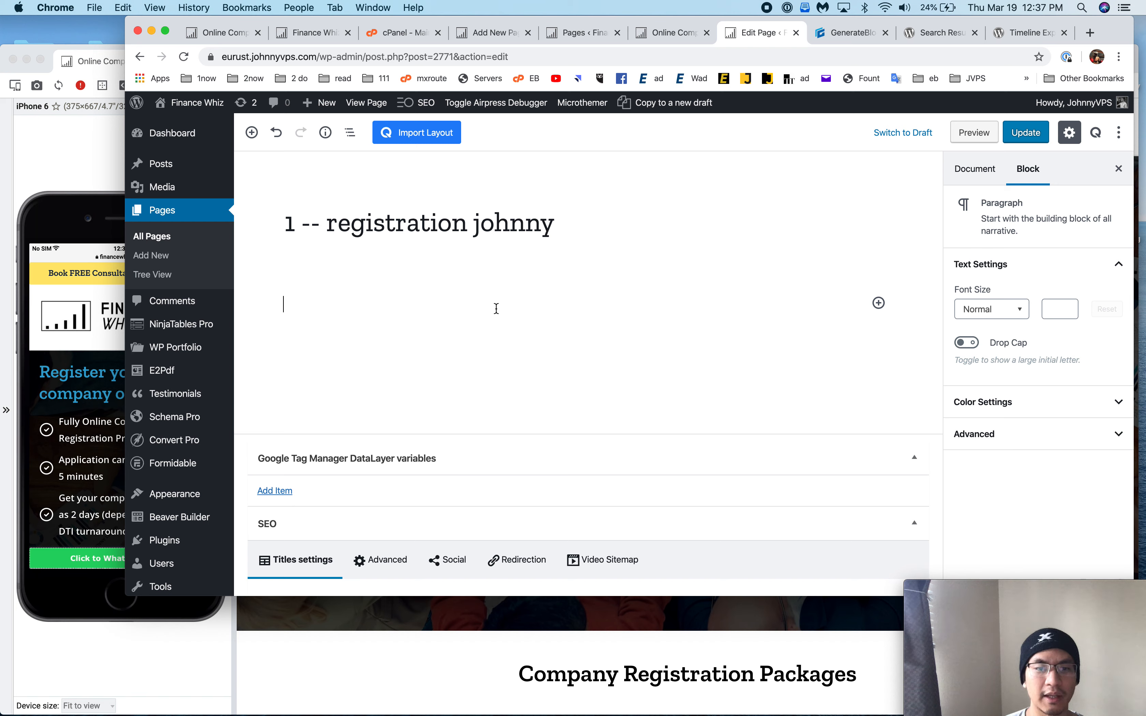
text(ddd)
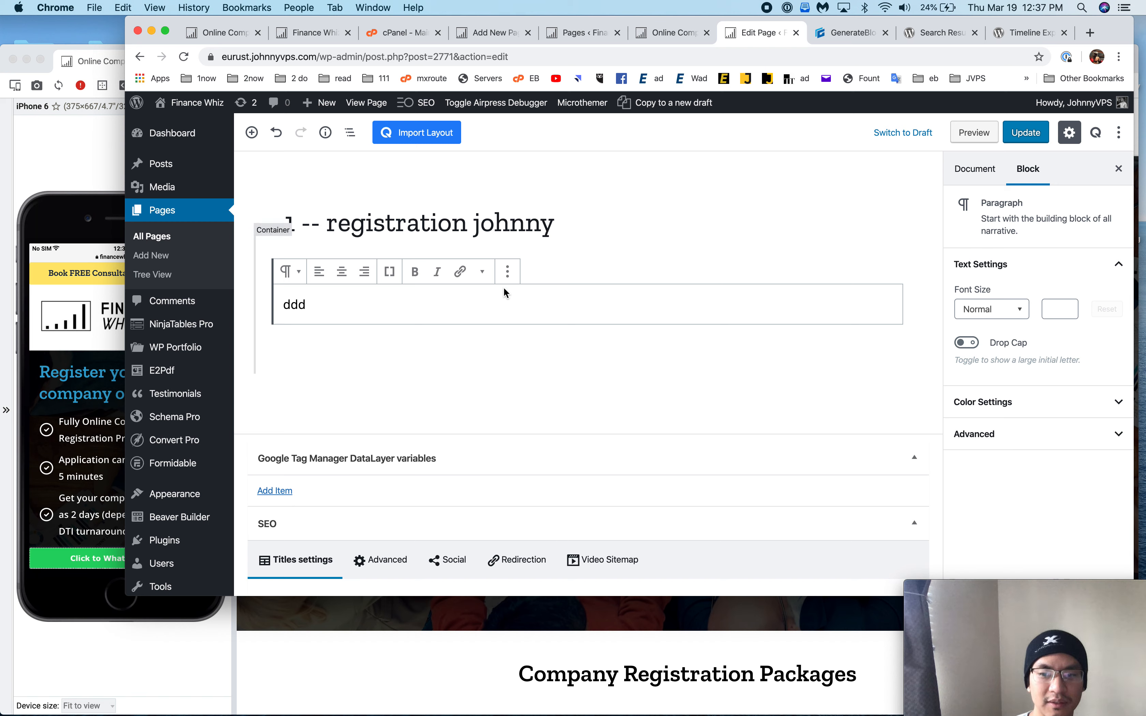
key(Return)
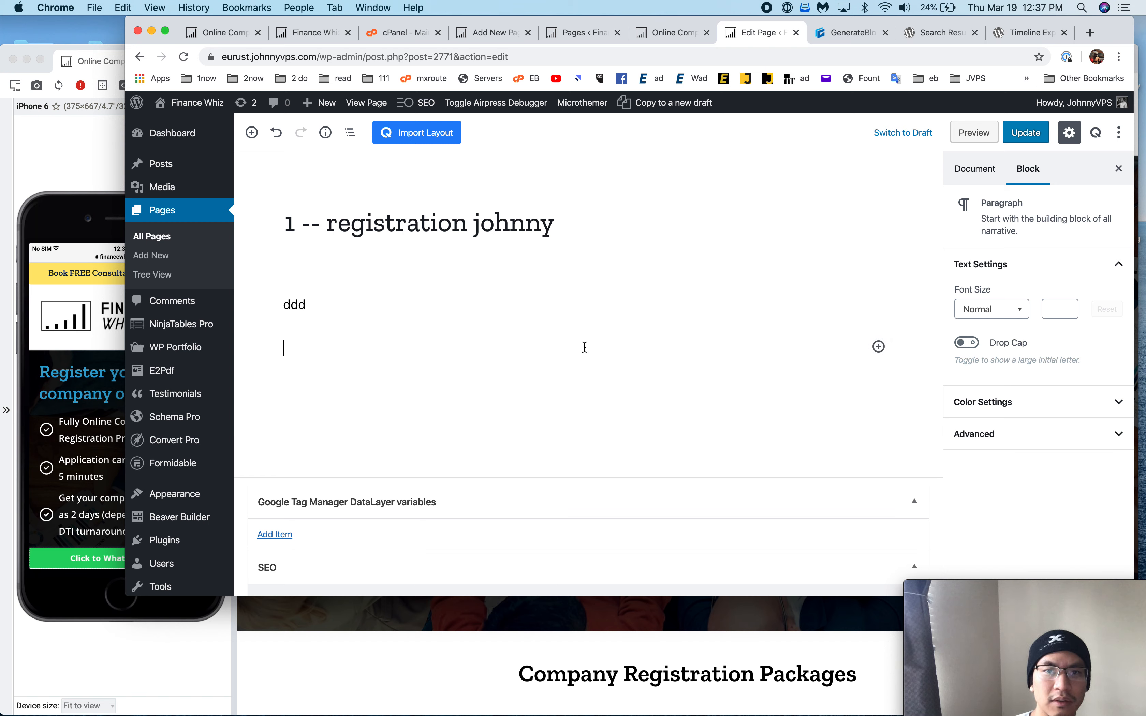
- Insert a two-column Grid with 75% and 25% columns below the "ddd" paragraph inside the container, and check both cells
click(878, 347)
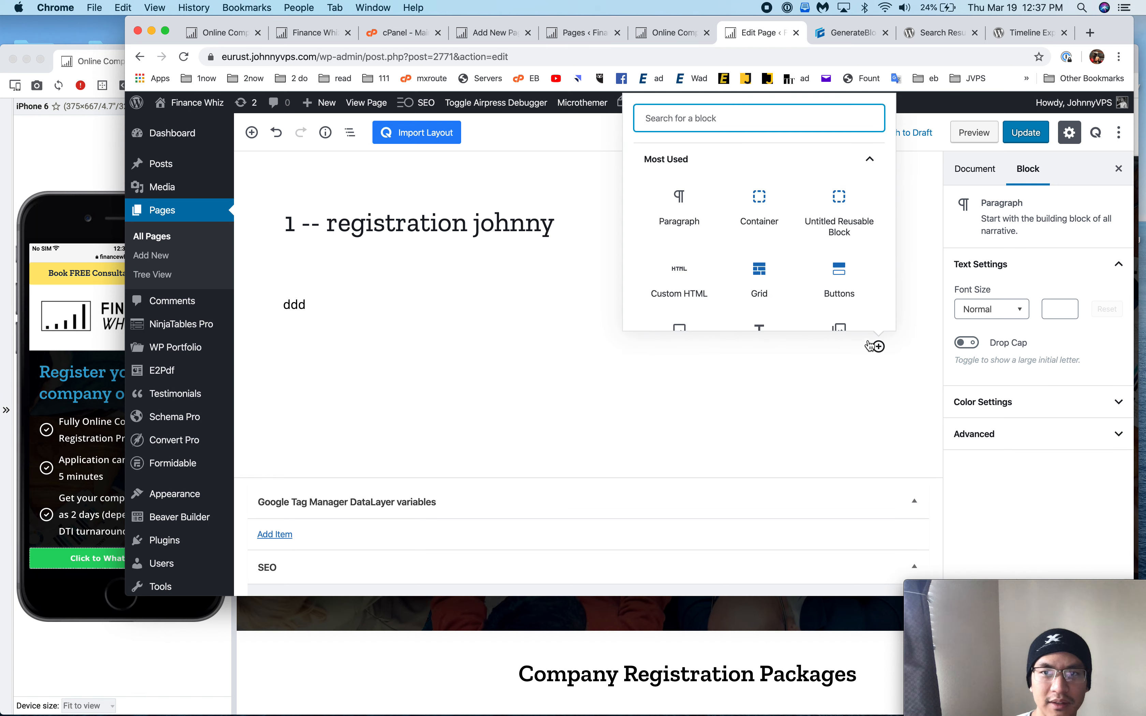
click(766, 277)
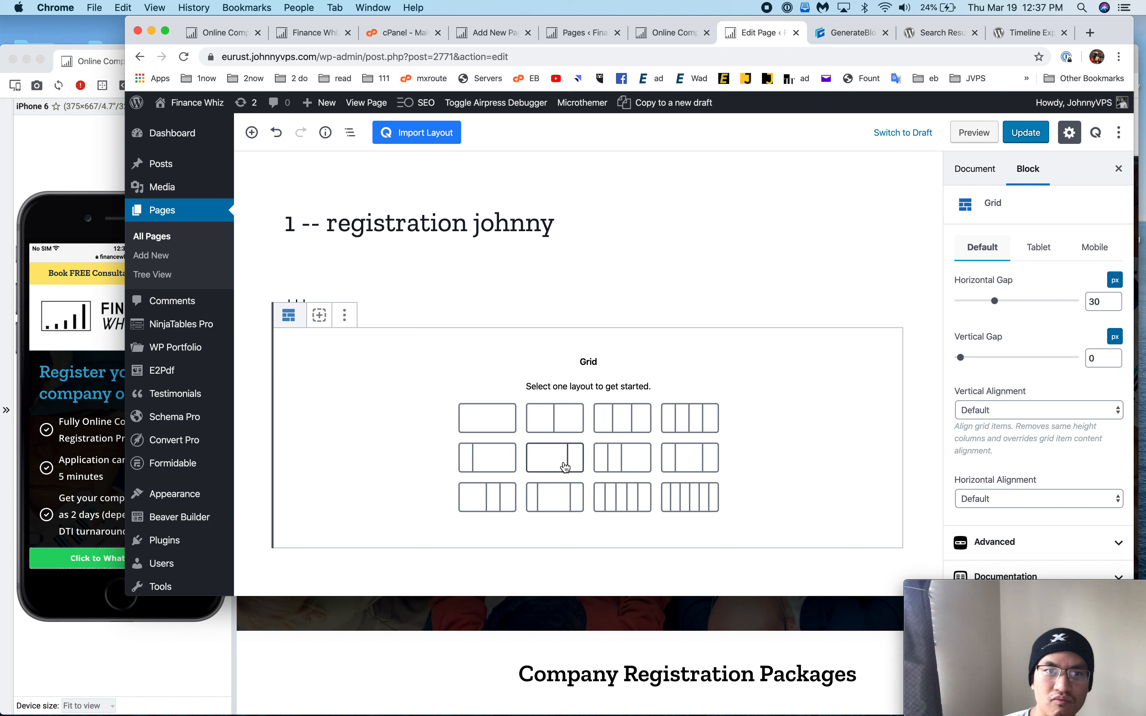
click(565, 467)
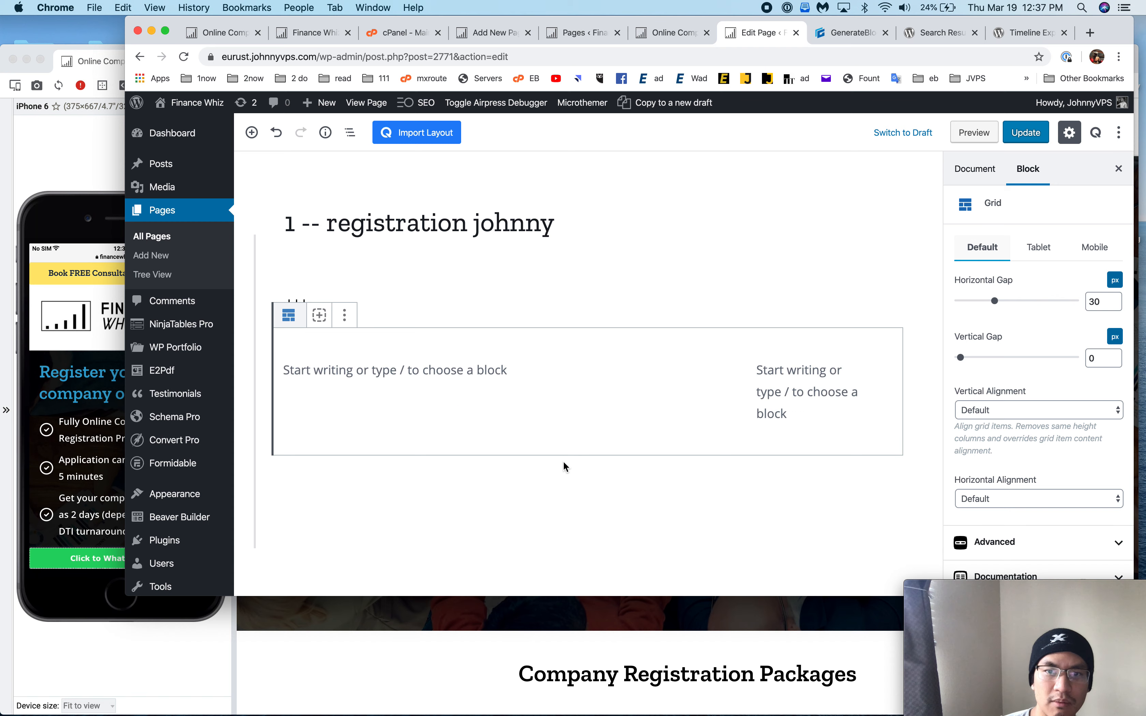
click(511, 372)
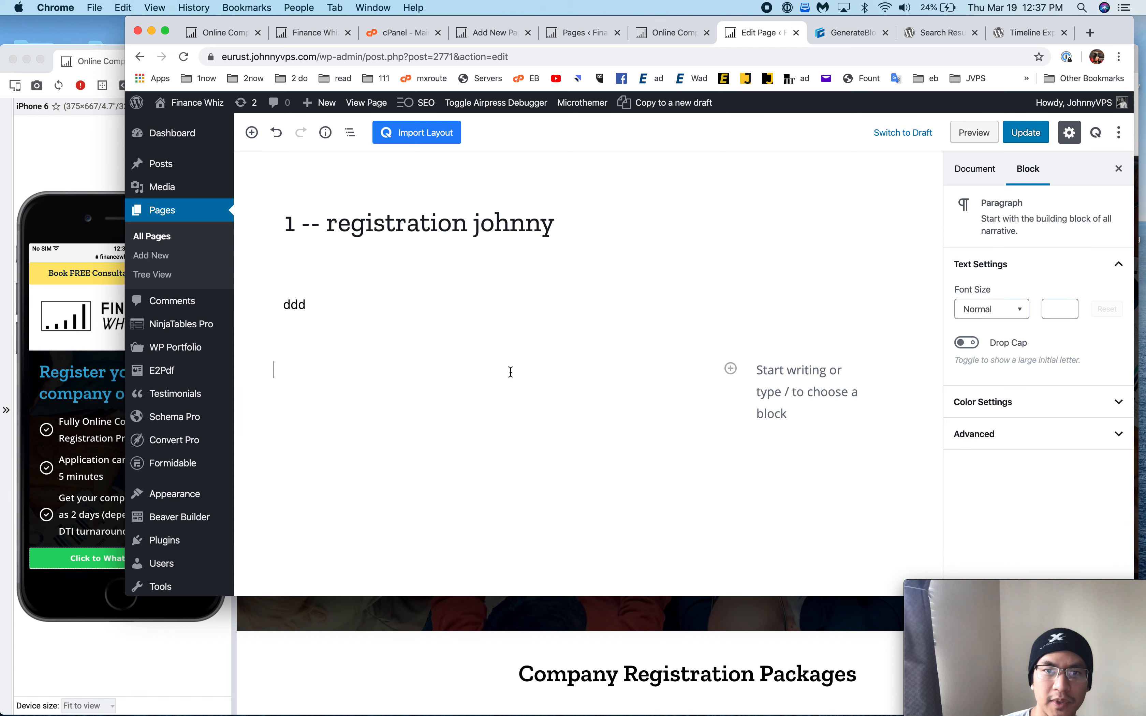
click(811, 379)
click(411, 385)
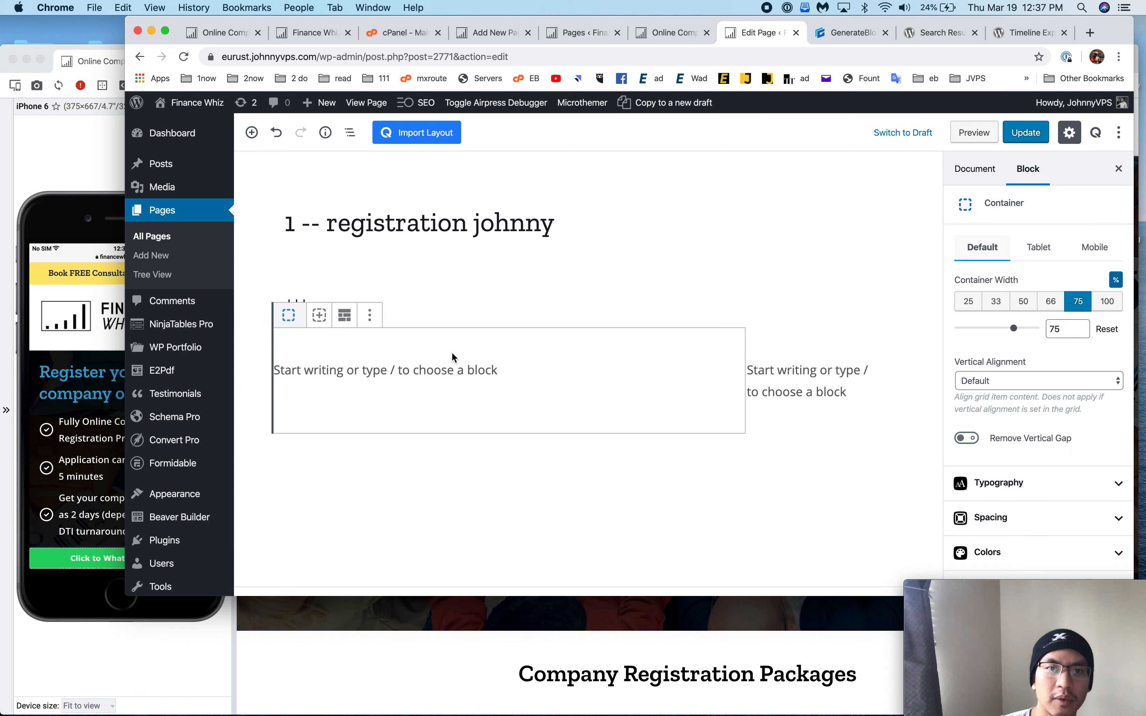
click(448, 358)
click(420, 300)
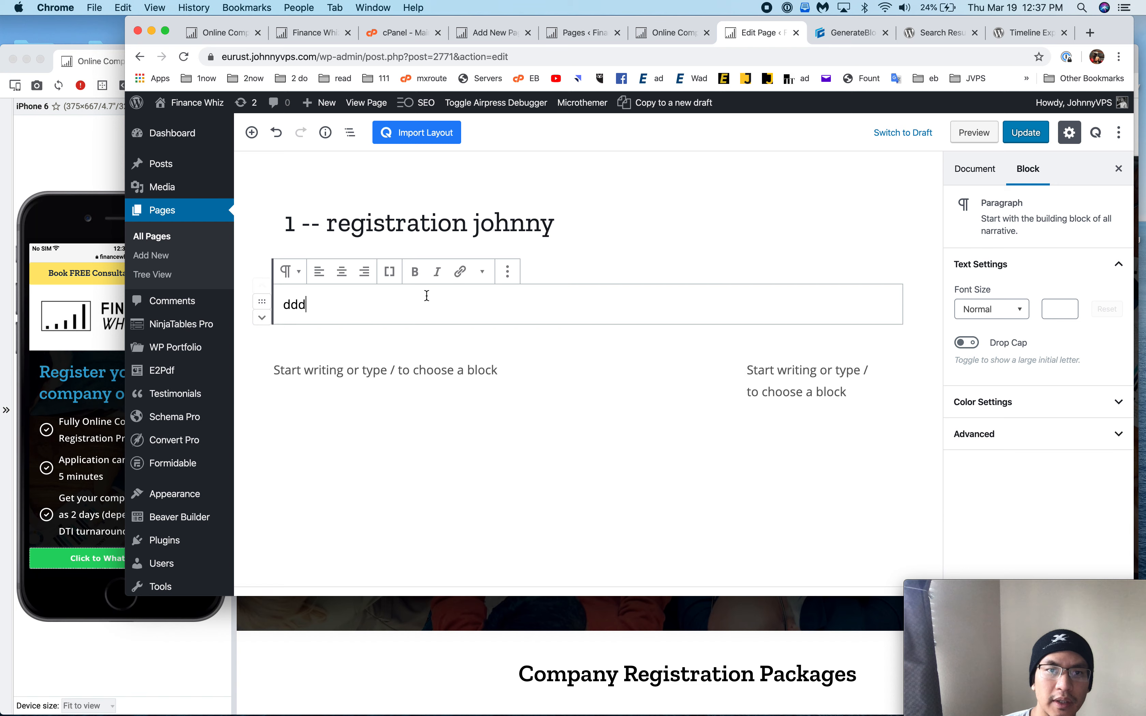
- Select the outer full-width container and open the media library for its background image
click(539, 264)
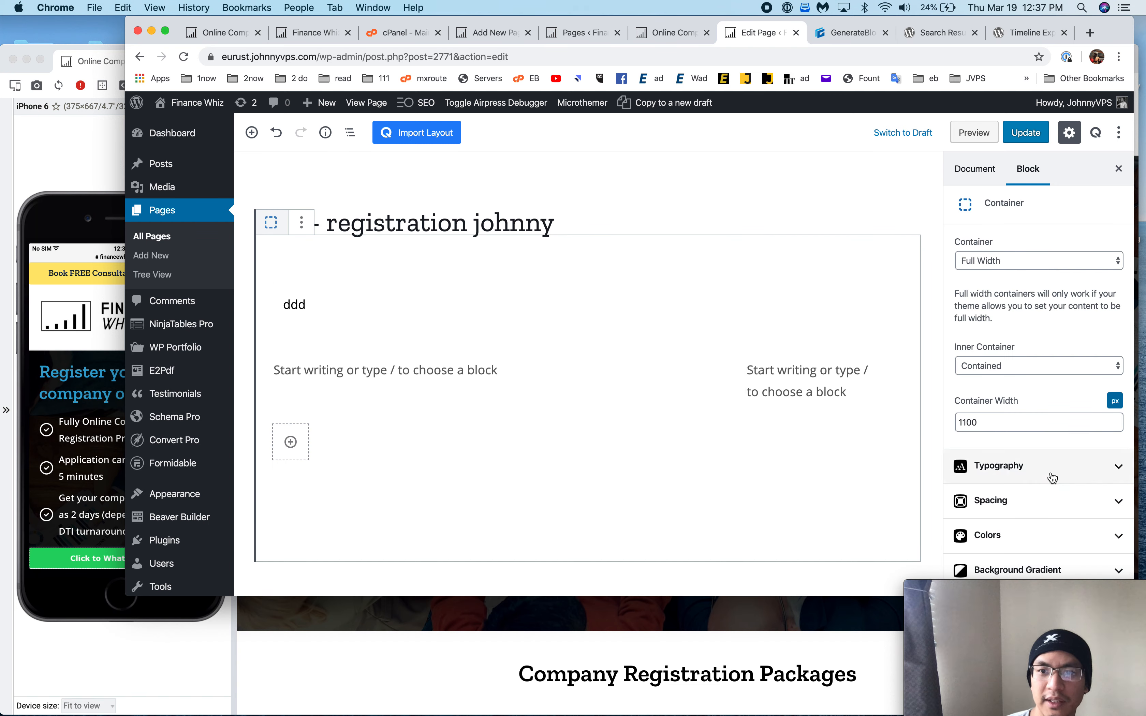
scroll(1046, 476, down, 3)
click(1035, 509)
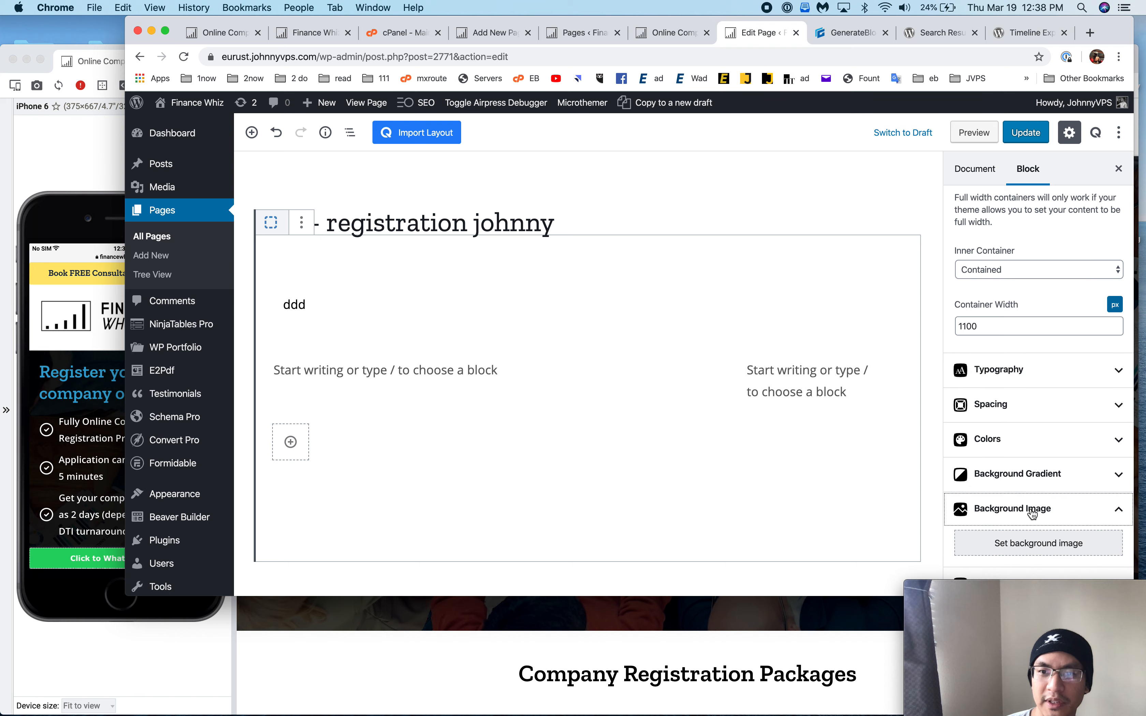
click(1029, 505)
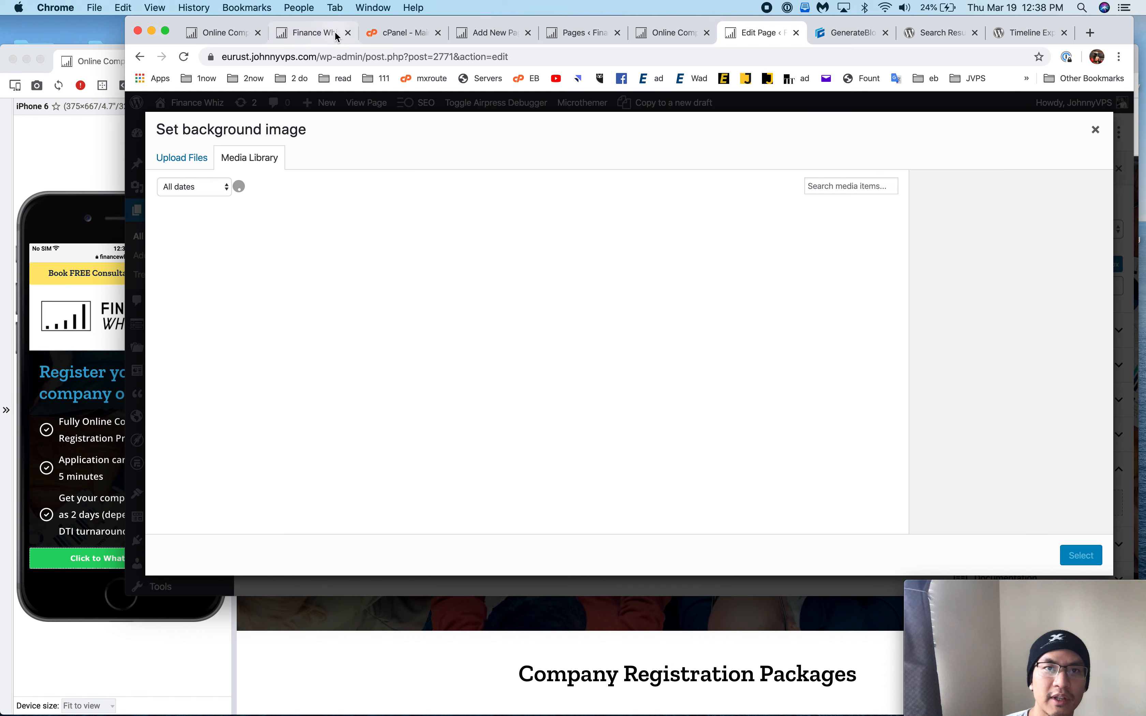
- Check the live page's hero photo, then find and select people-working-.jpg in the media library
click(102, 150)
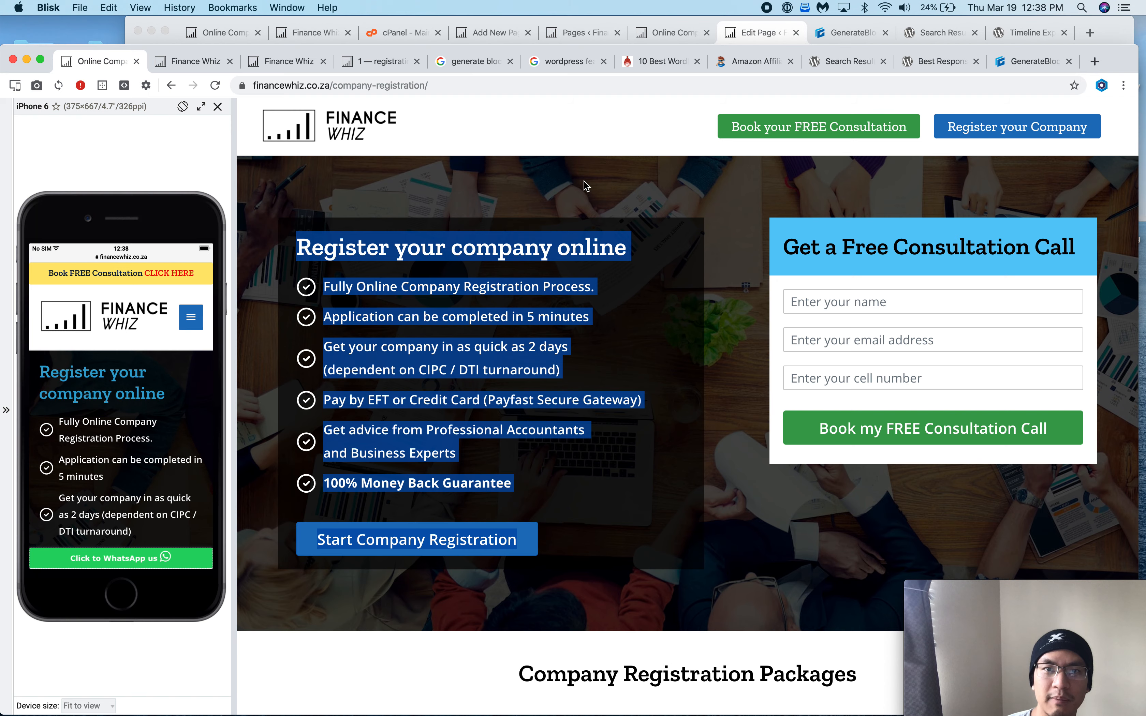
click(751, 34)
scroll(539, 379, down, 2)
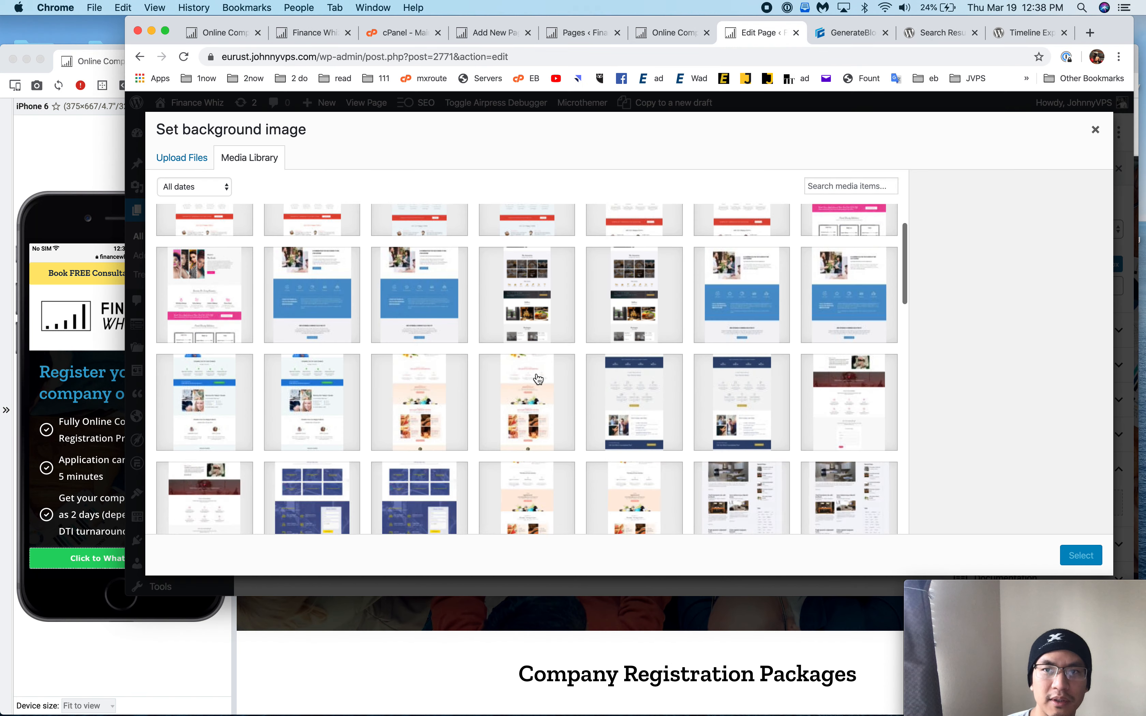
scroll(539, 379, down, 5)
scroll(538, 379, down, 5)
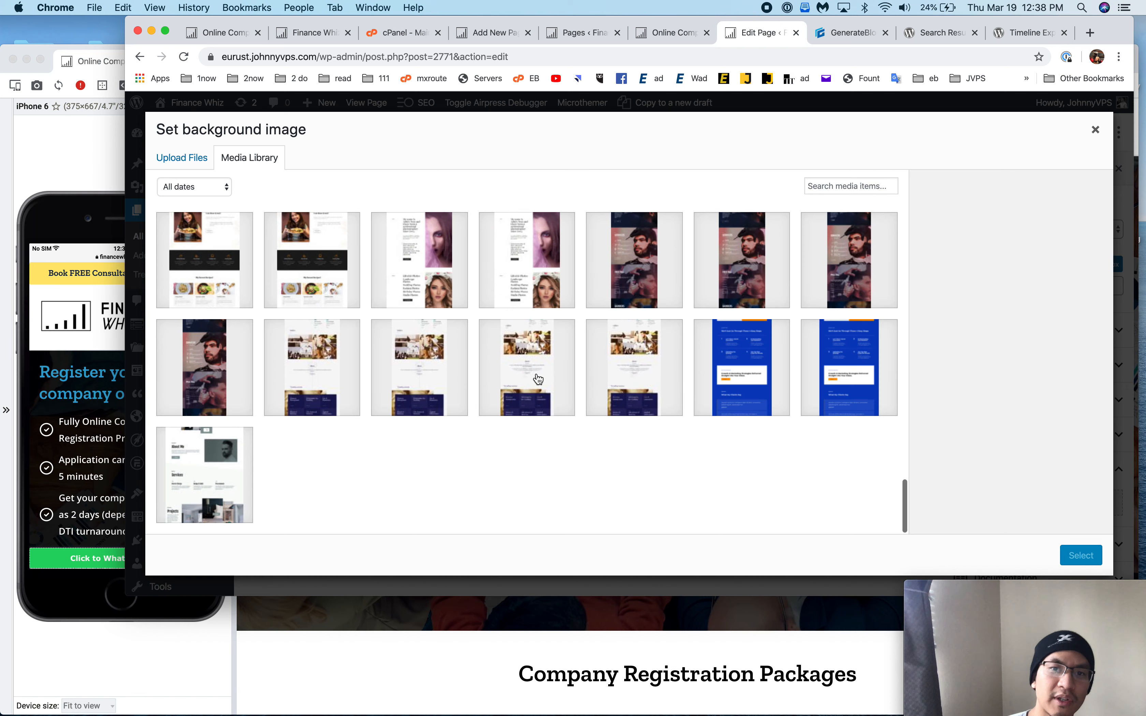
scroll(539, 379, down, 5)
scroll(538, 379, down, 15)
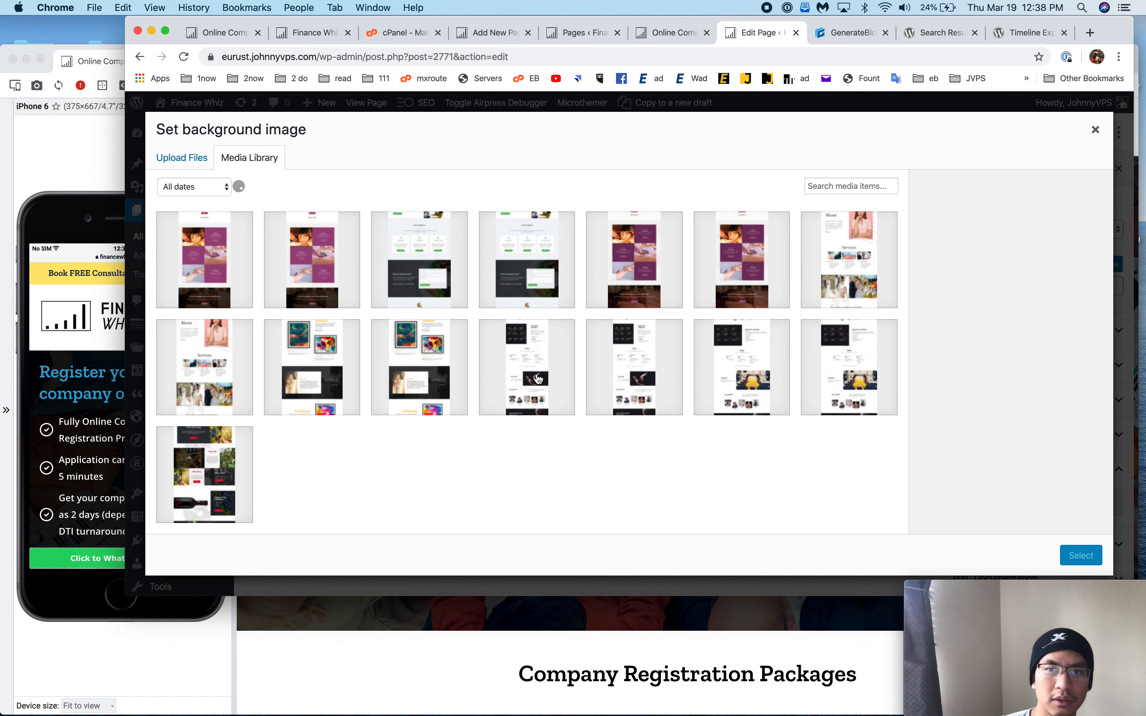
scroll(539, 379, down, 15)
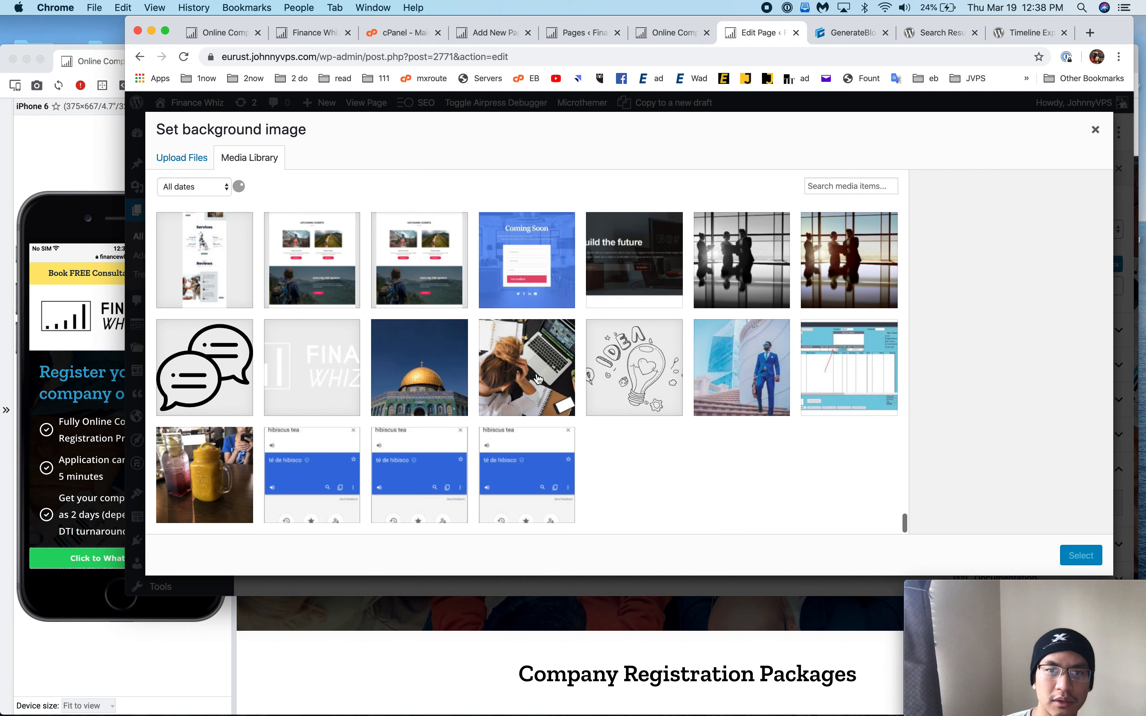
scroll(538, 379, down, 15)
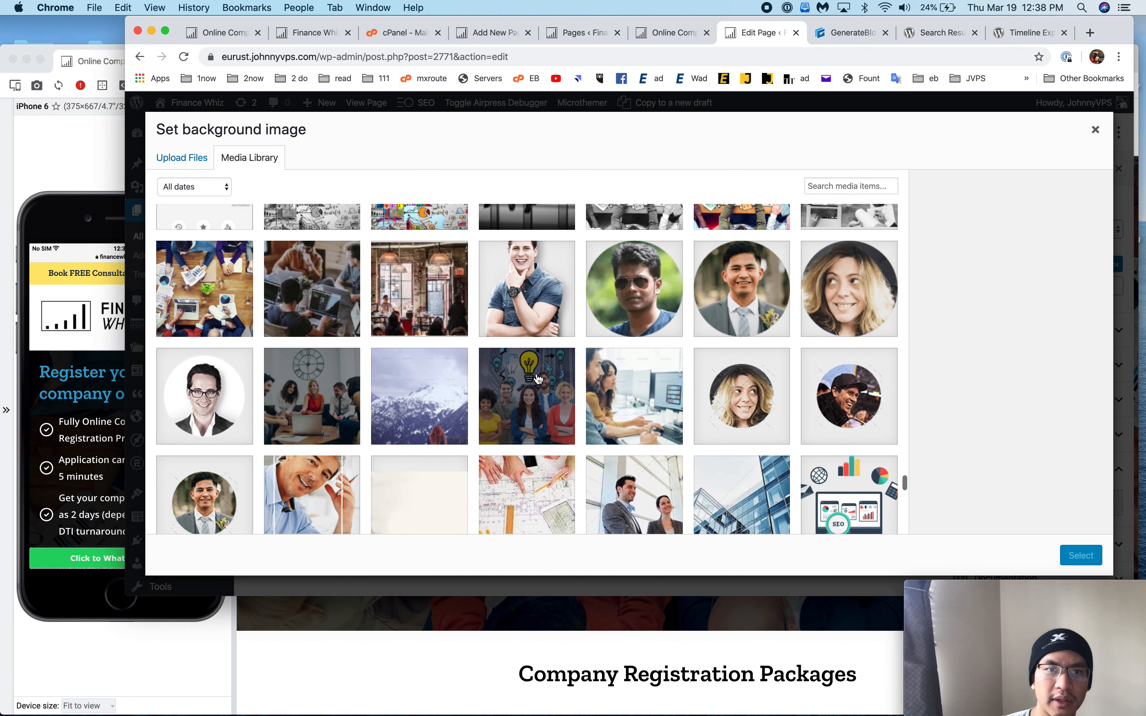
click(215, 290)
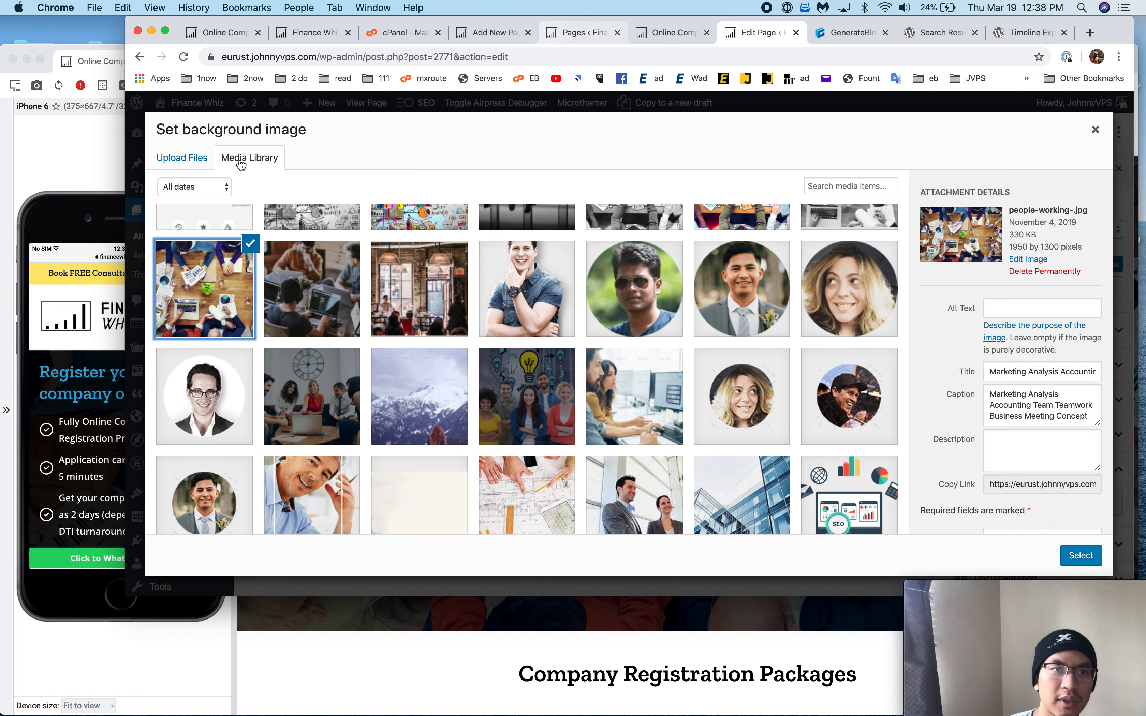
- Compare the selected photo with the live hero background and set it as the container's background image
click(91, 185)
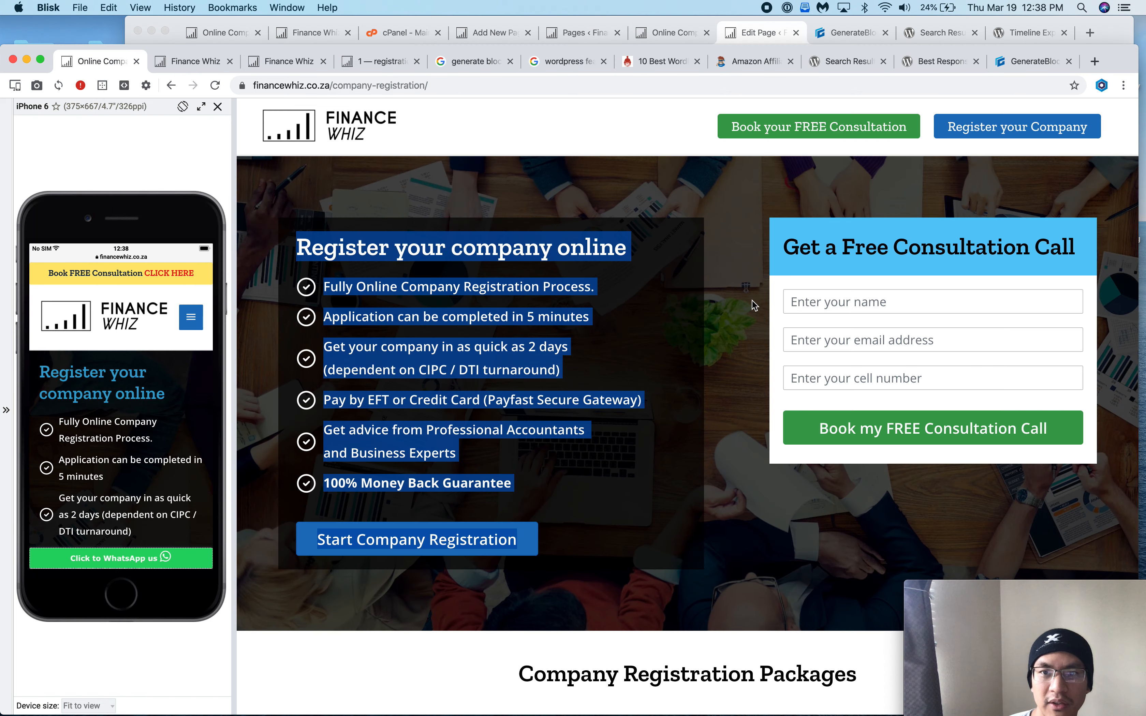
click(756, 32)
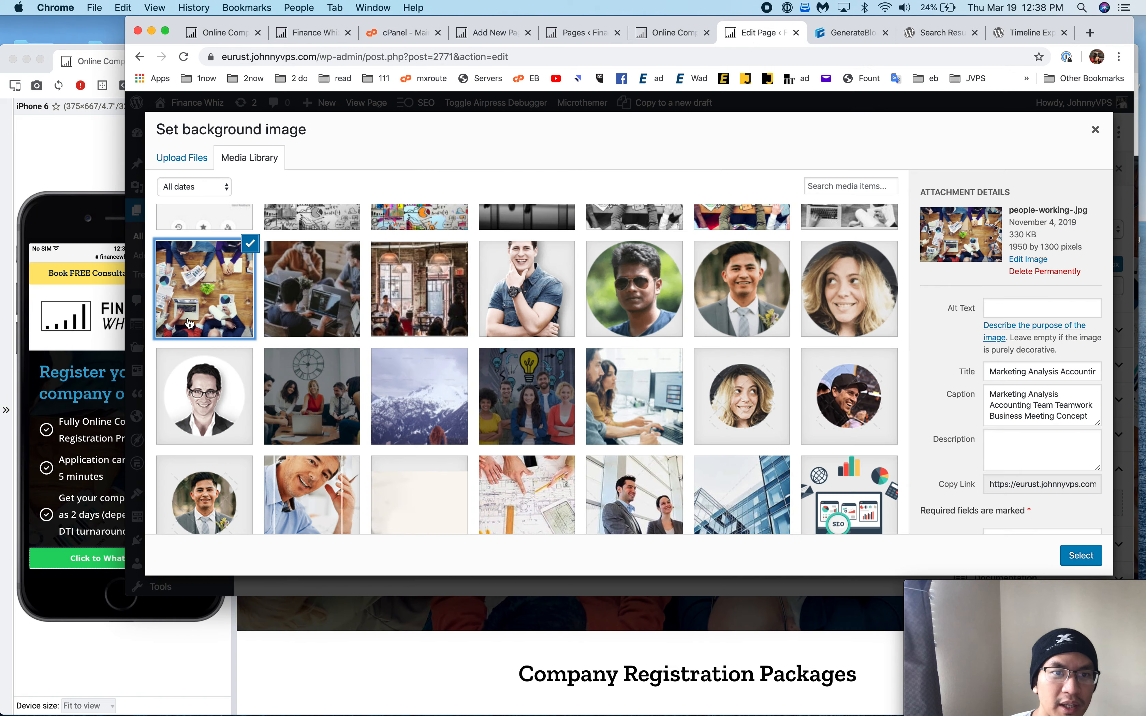
click(111, 184)
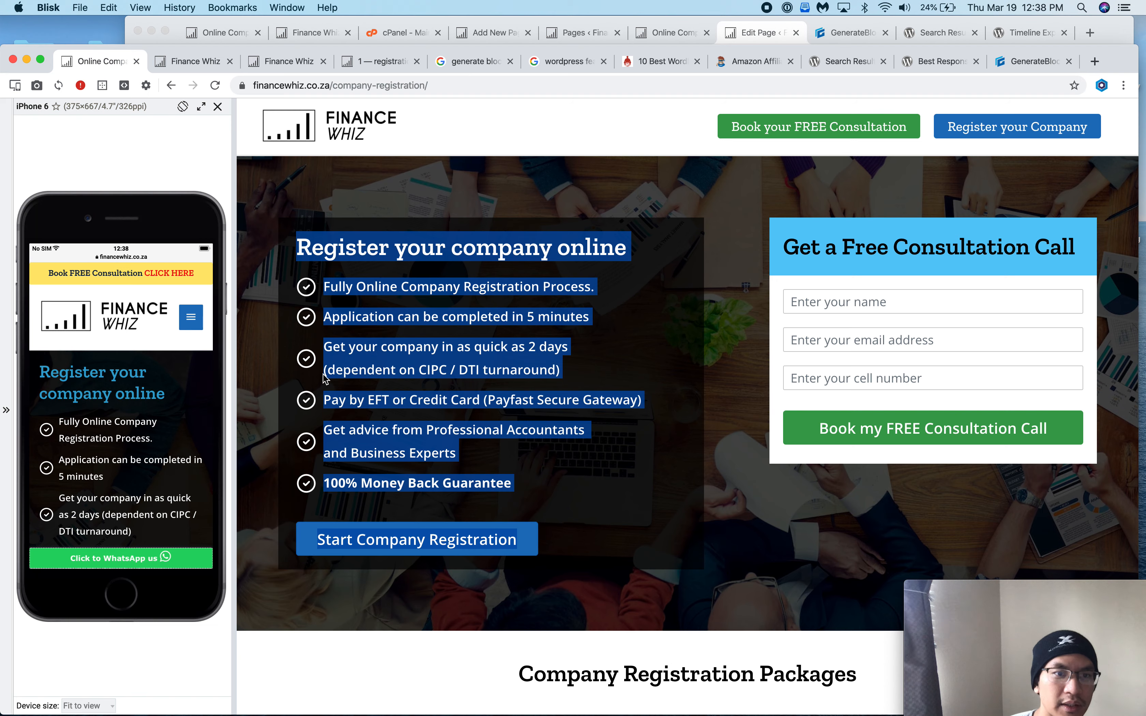
click(768, 38)
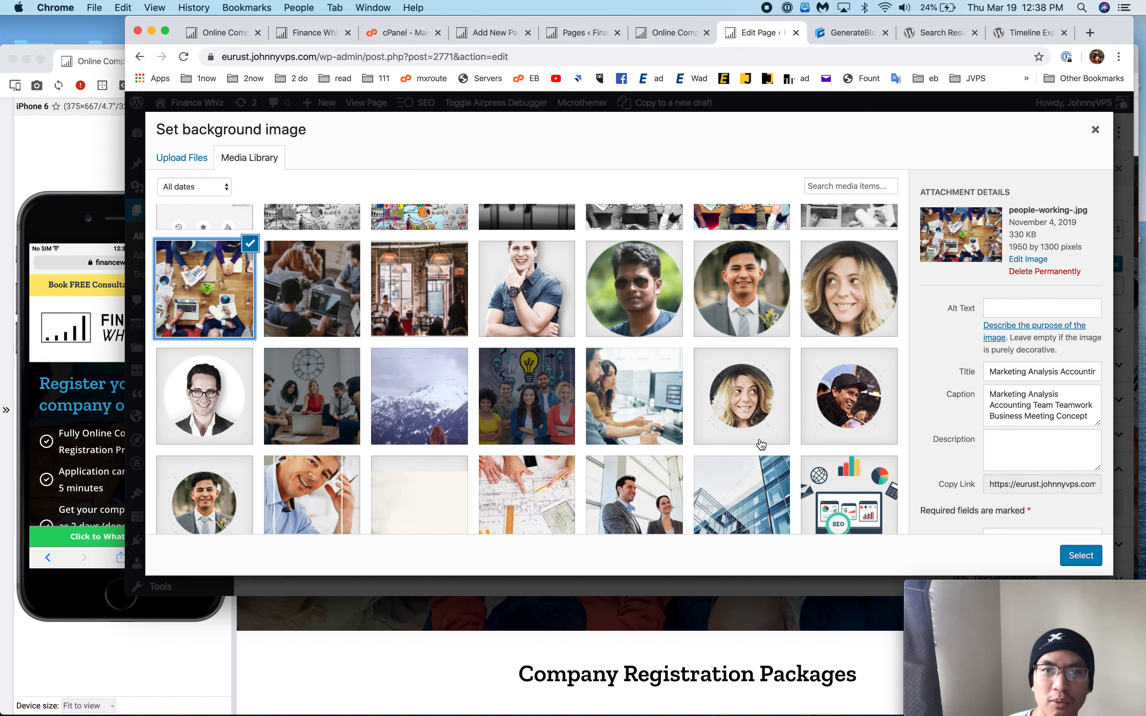
click(1089, 560)
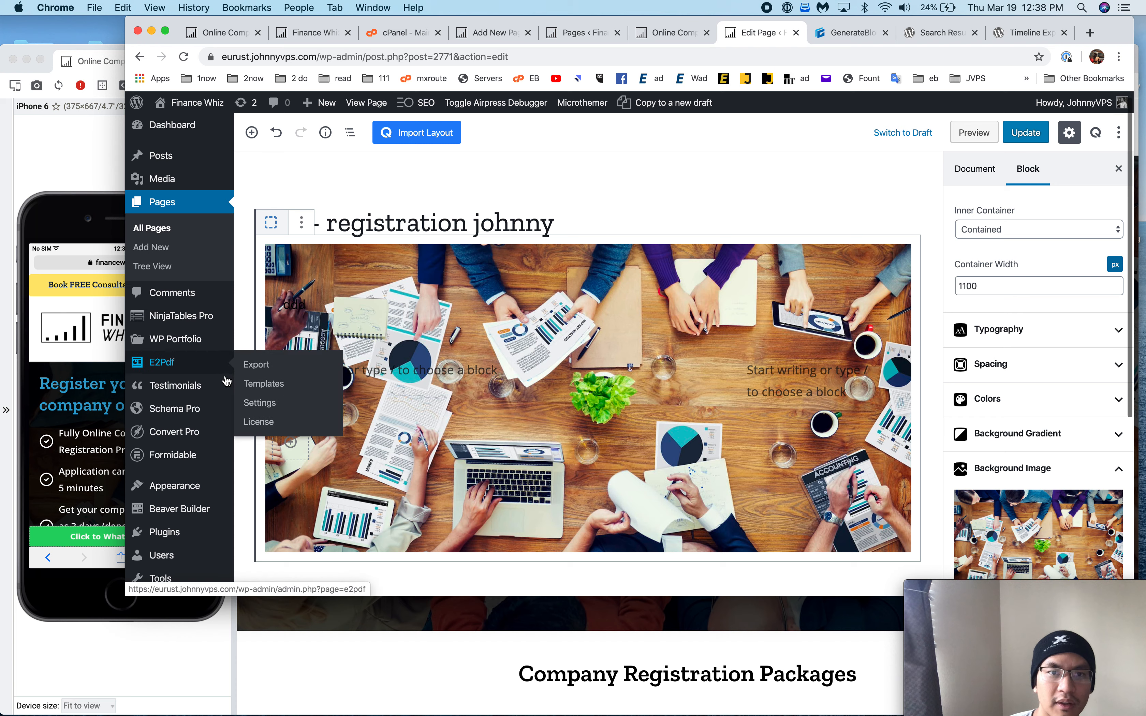
- Try the Background Color Overlay on the container's background image and switch it back off
scroll(226, 381, down, 1)
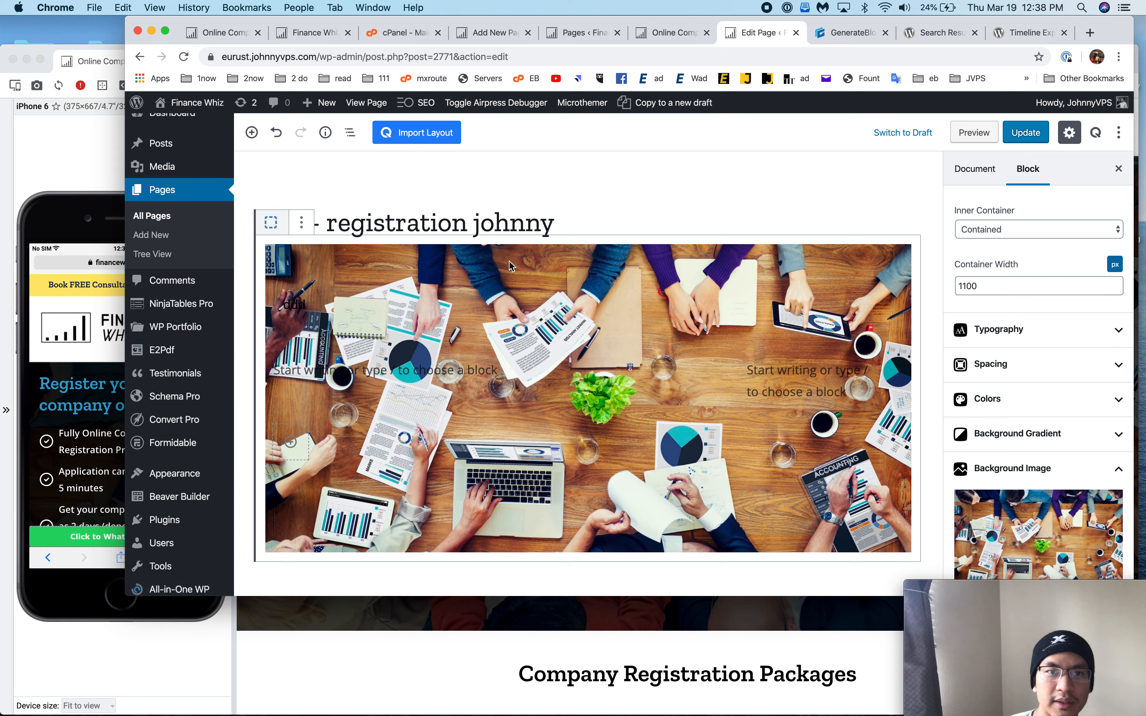
scroll(1023, 438, down, 6)
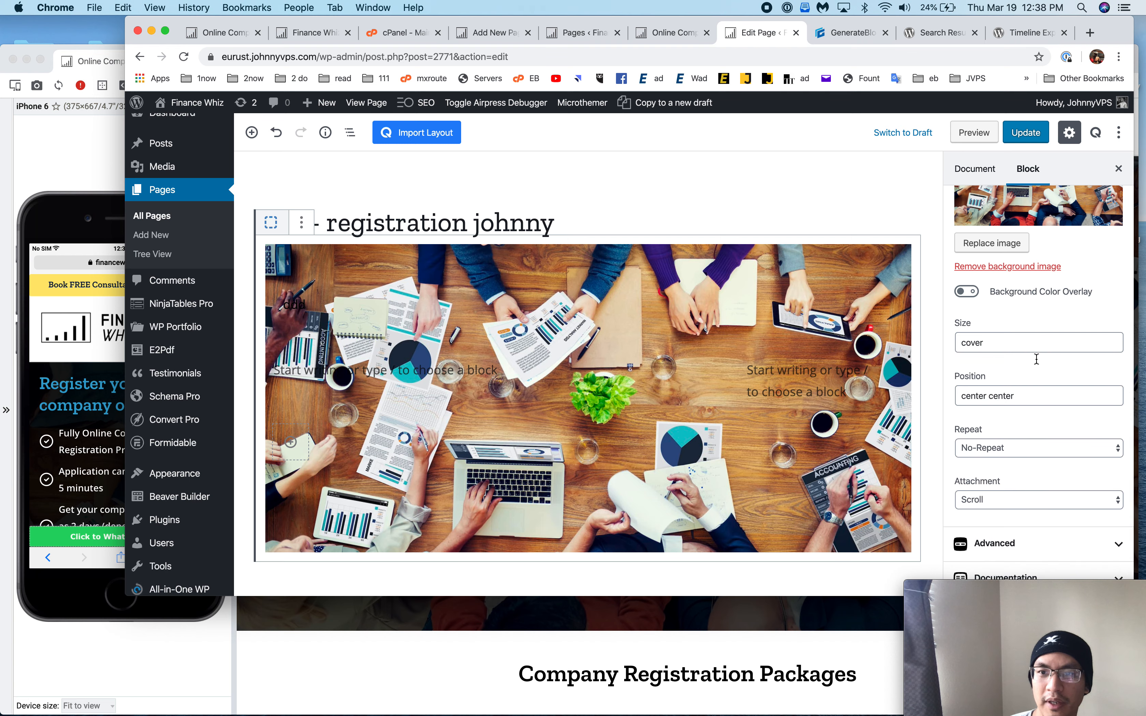
scroll(1037, 360, up, 1)
click(967, 299)
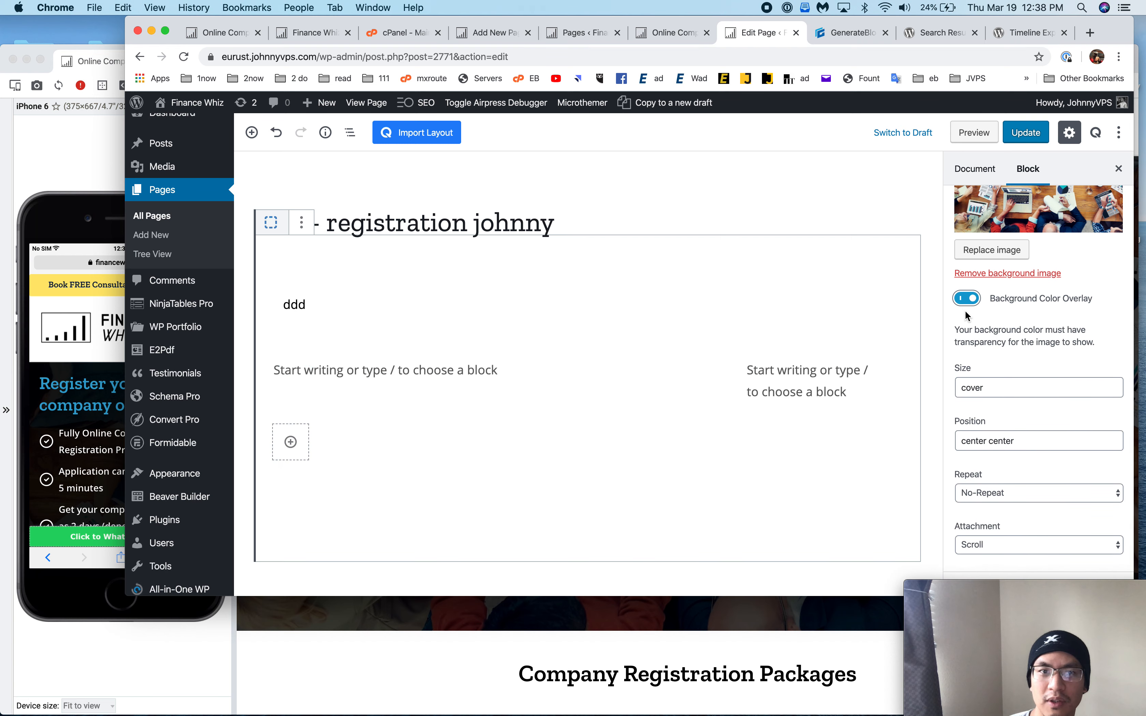
click(970, 303)
click(970, 304)
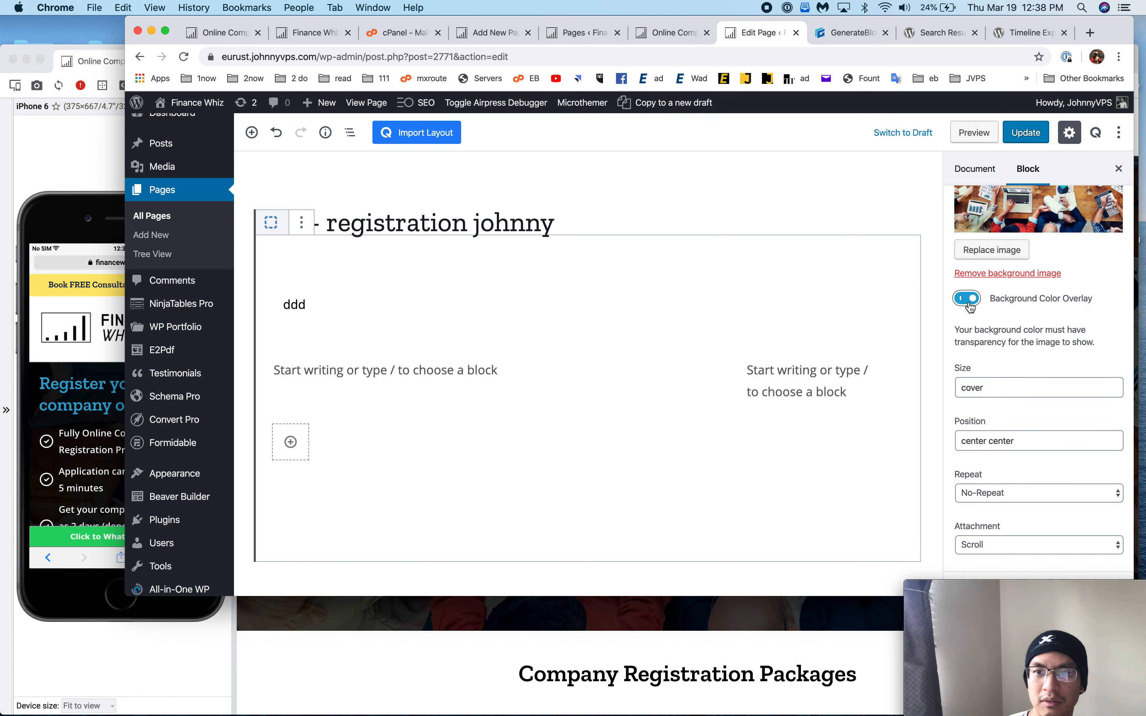
scroll(1015, 403, down, 2)
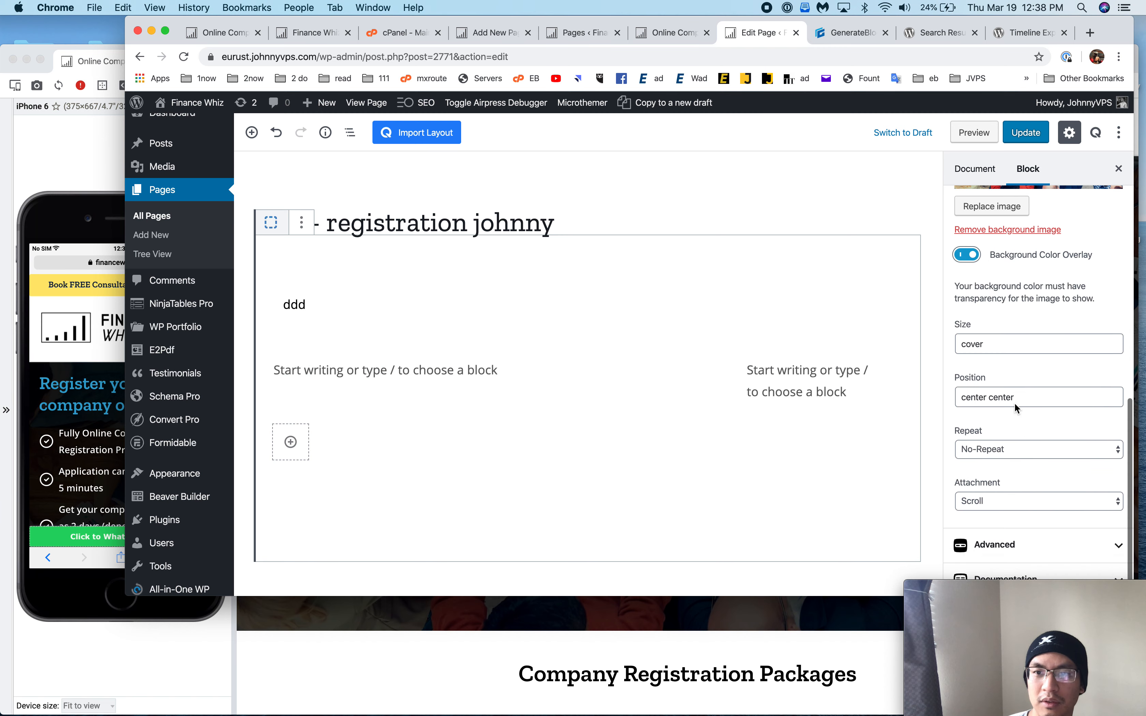
click(959, 271)
- Enable Background Color Overlay for the container's background image and review its size, position, repeat and attachment settings
scroll(960, 276, up, 10)
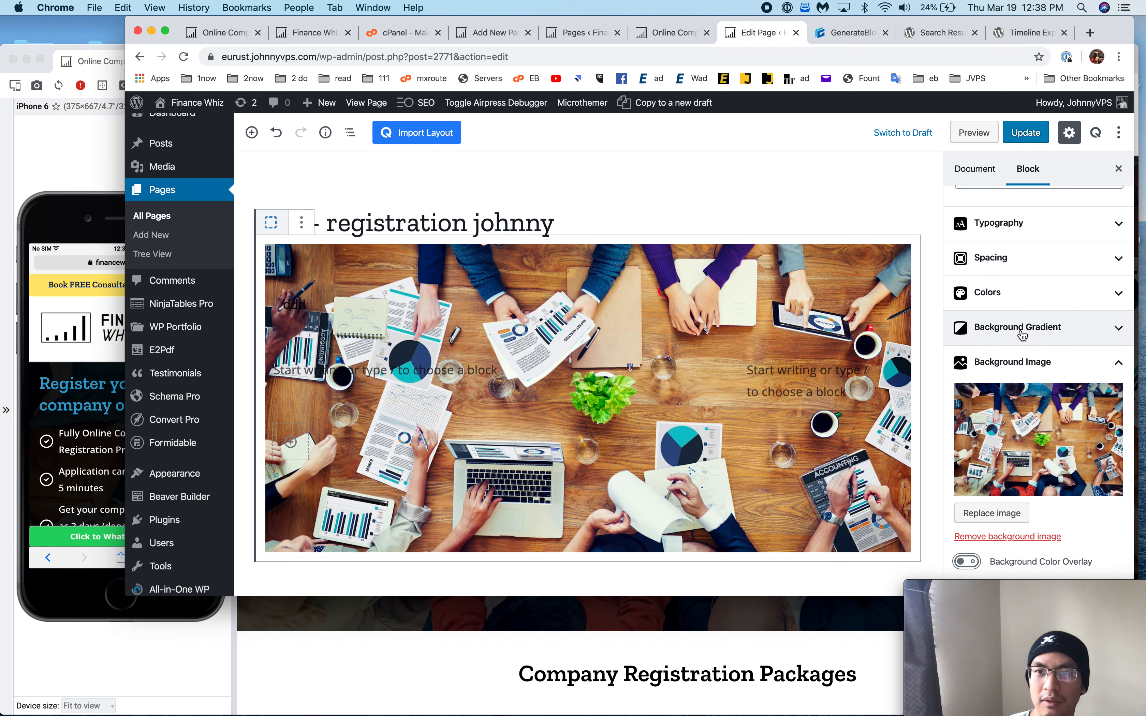
scroll(1021, 363, down, 5)
click(966, 403)
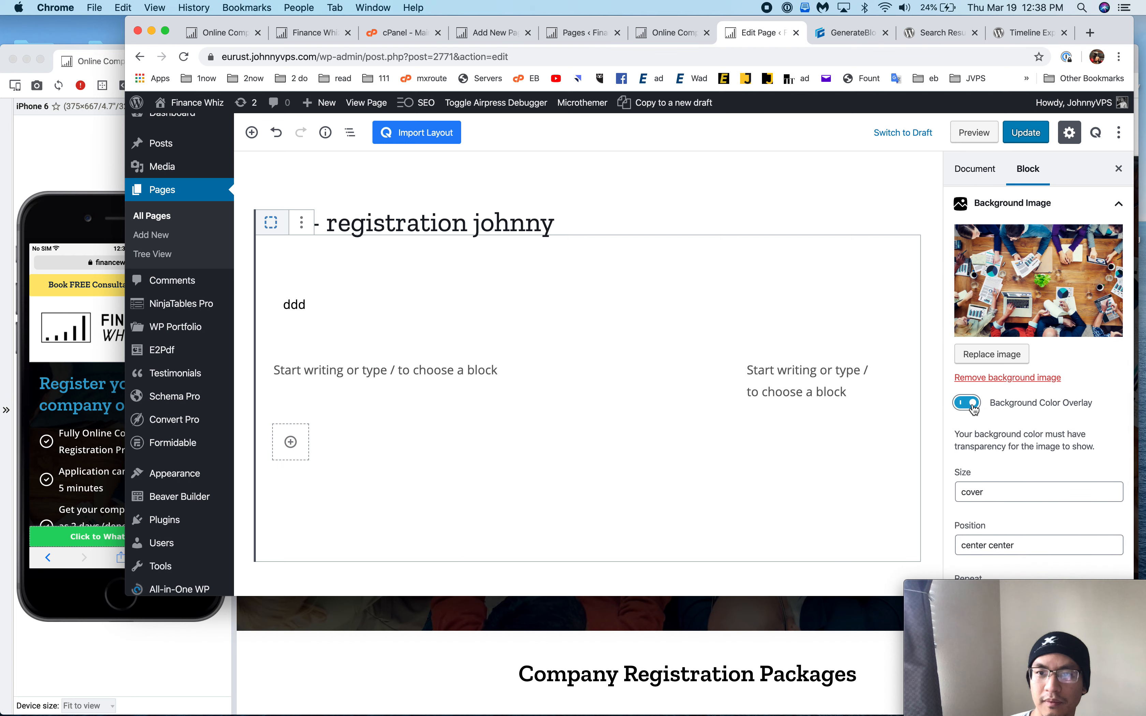
scroll(1031, 447, down, 2)
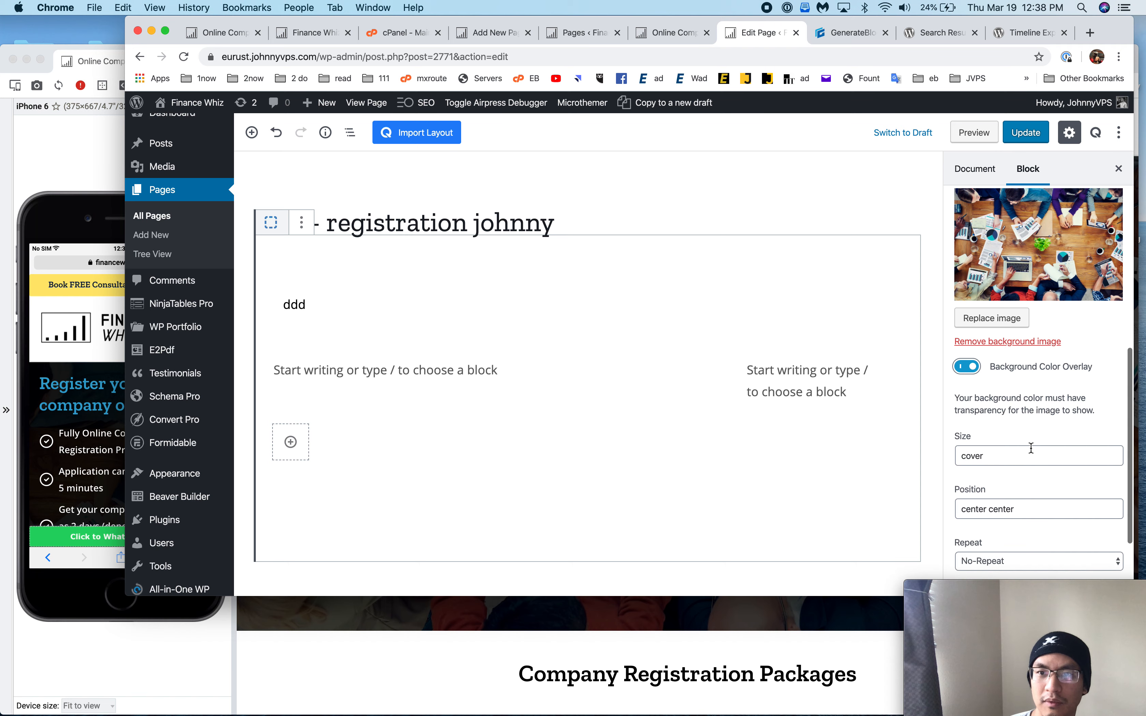
scroll(1032, 447, down, 5)
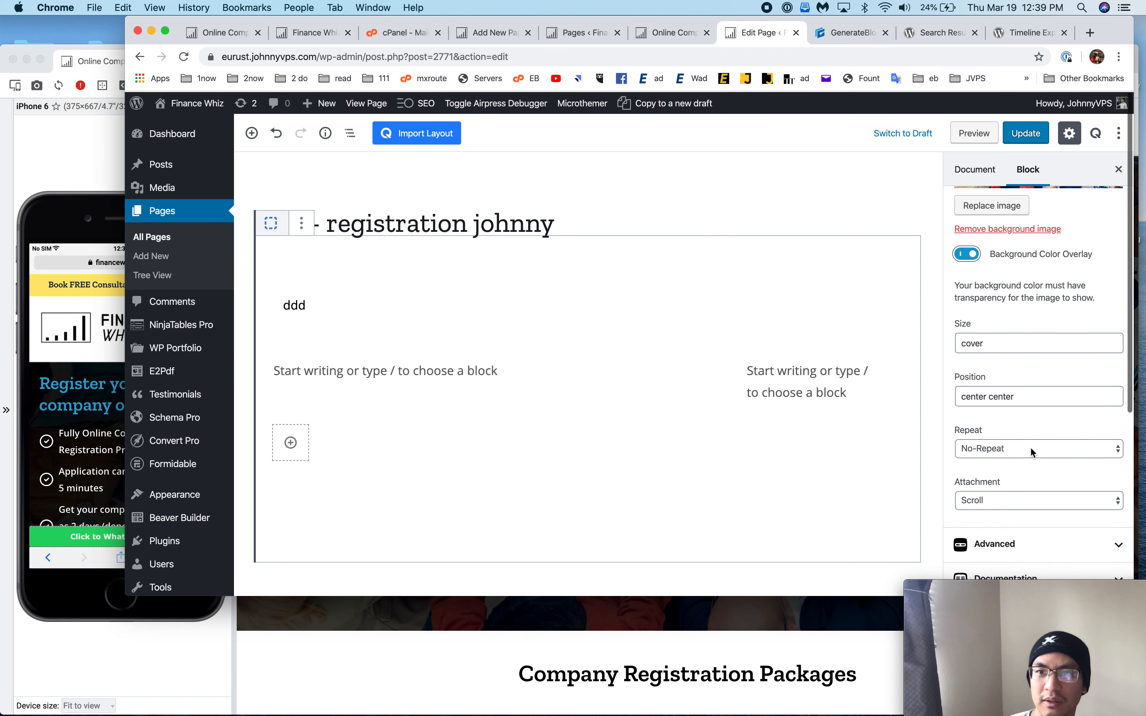
scroll(995, 379, up, 5)
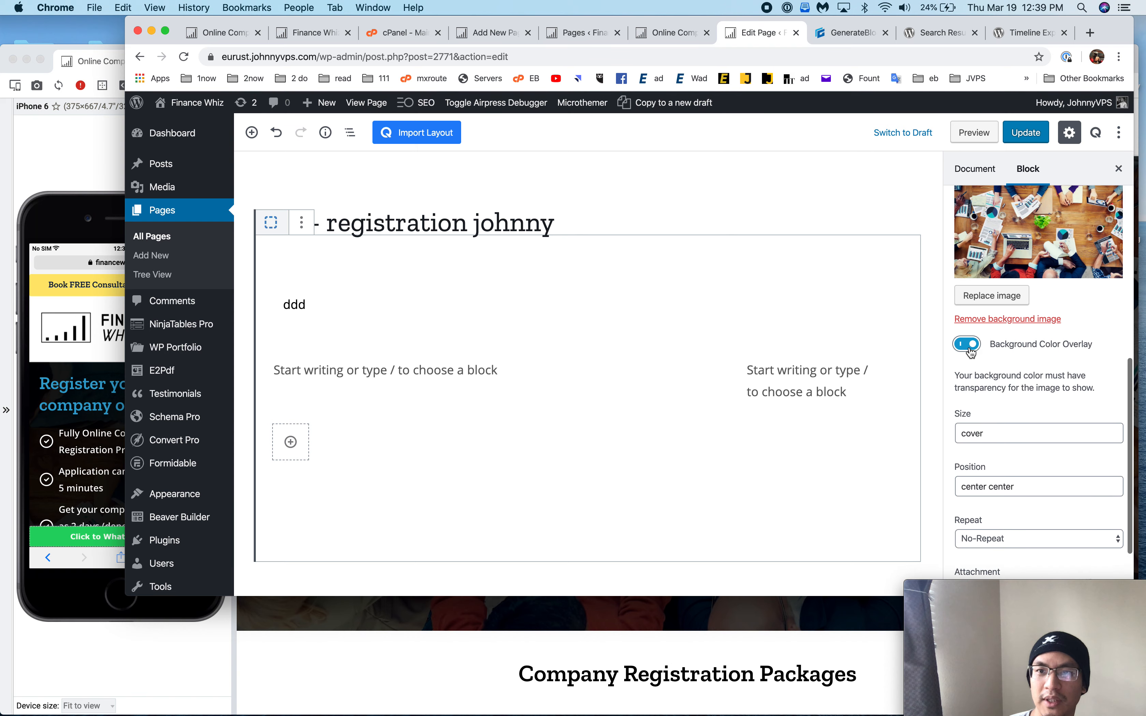
- Review the background image's attachment details in the media library and close it without changes
scroll(970, 352, up, 10)
scroll(925, 381, down, 4)
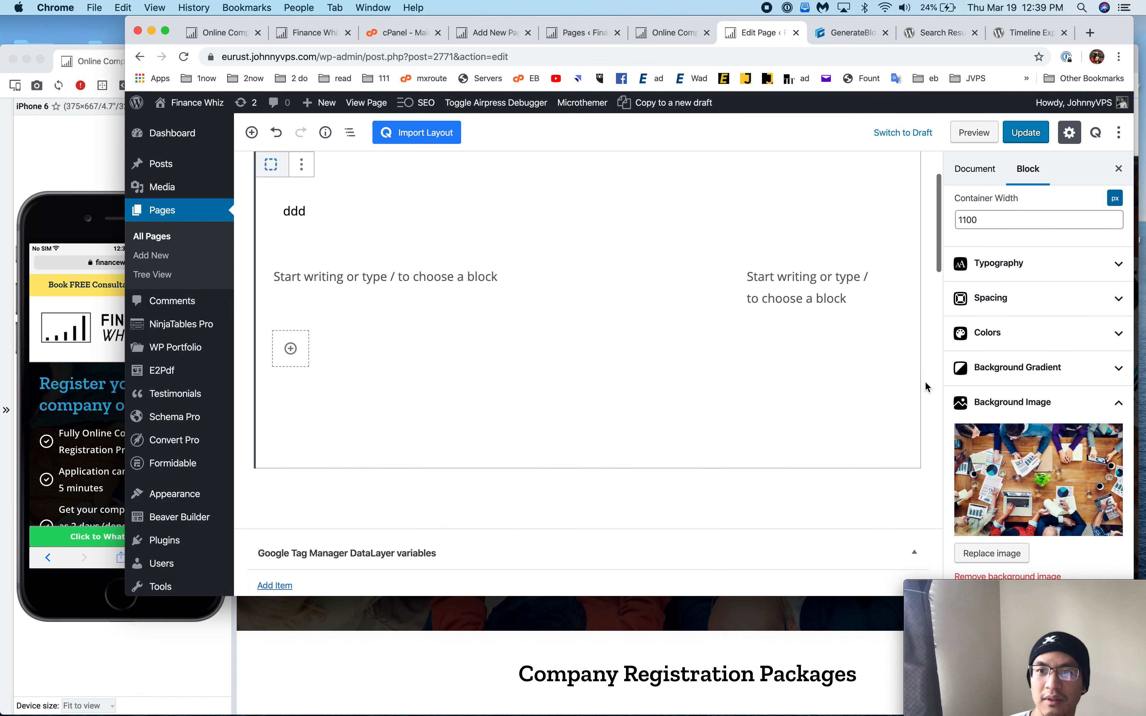
scroll(1041, 489, down, 1)
scroll(1041, 490, down, 5)
click(1041, 351)
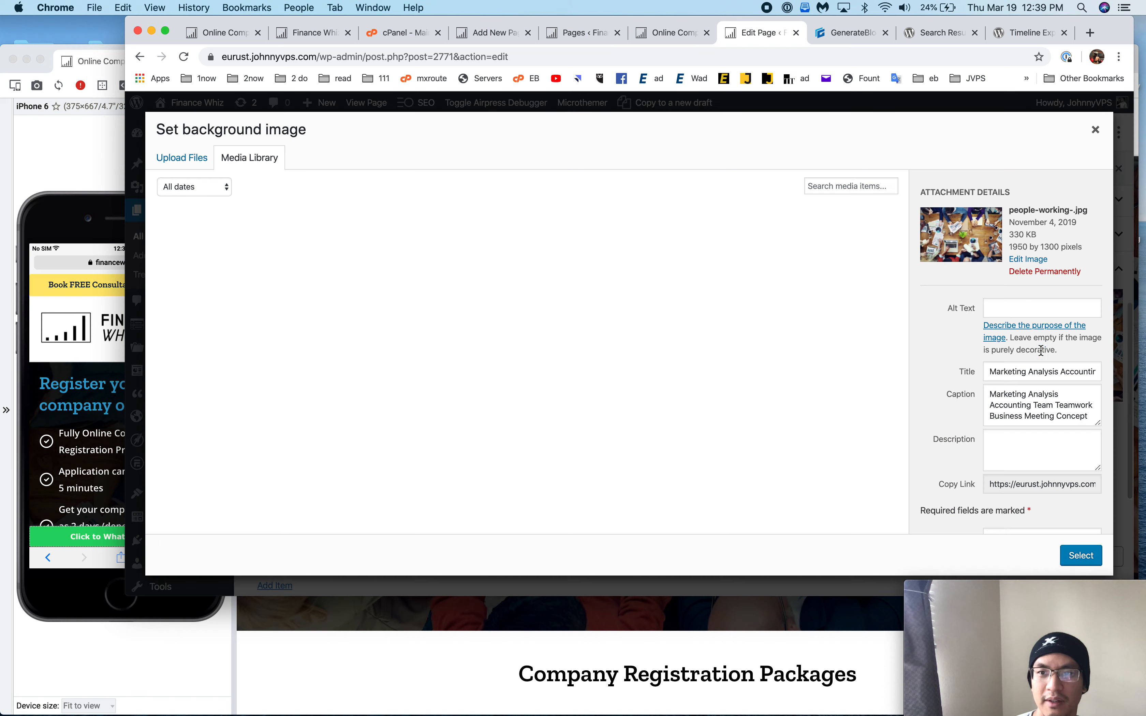
scroll(1040, 351, down, 4)
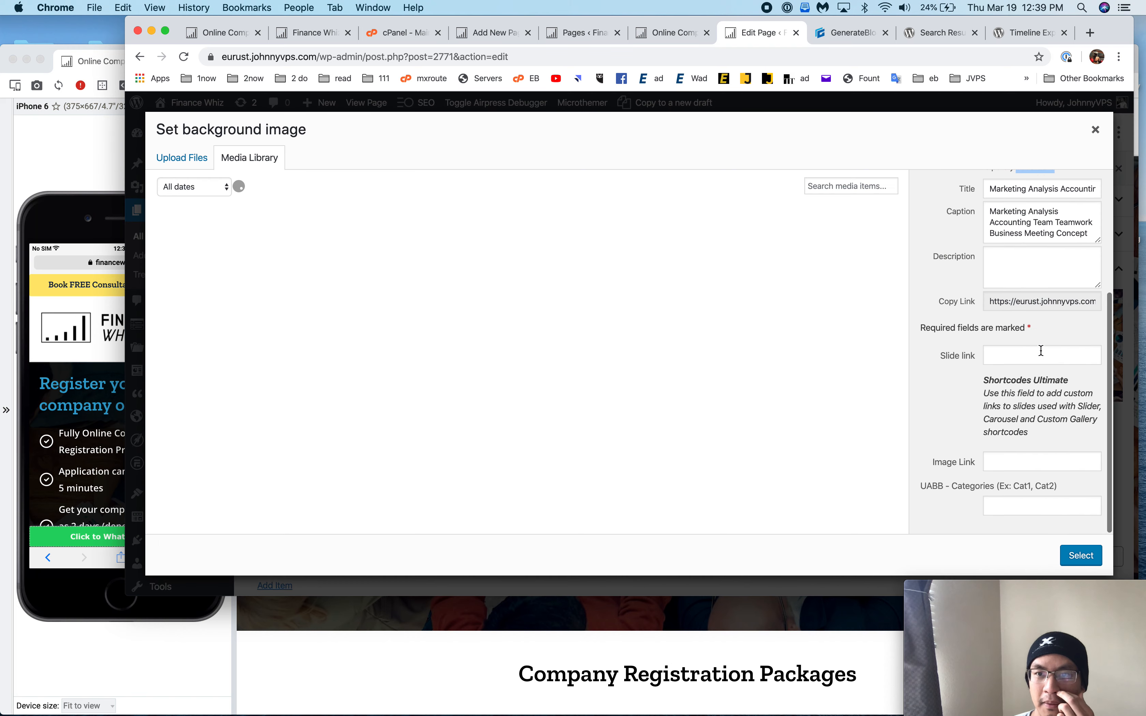
click(1095, 131)
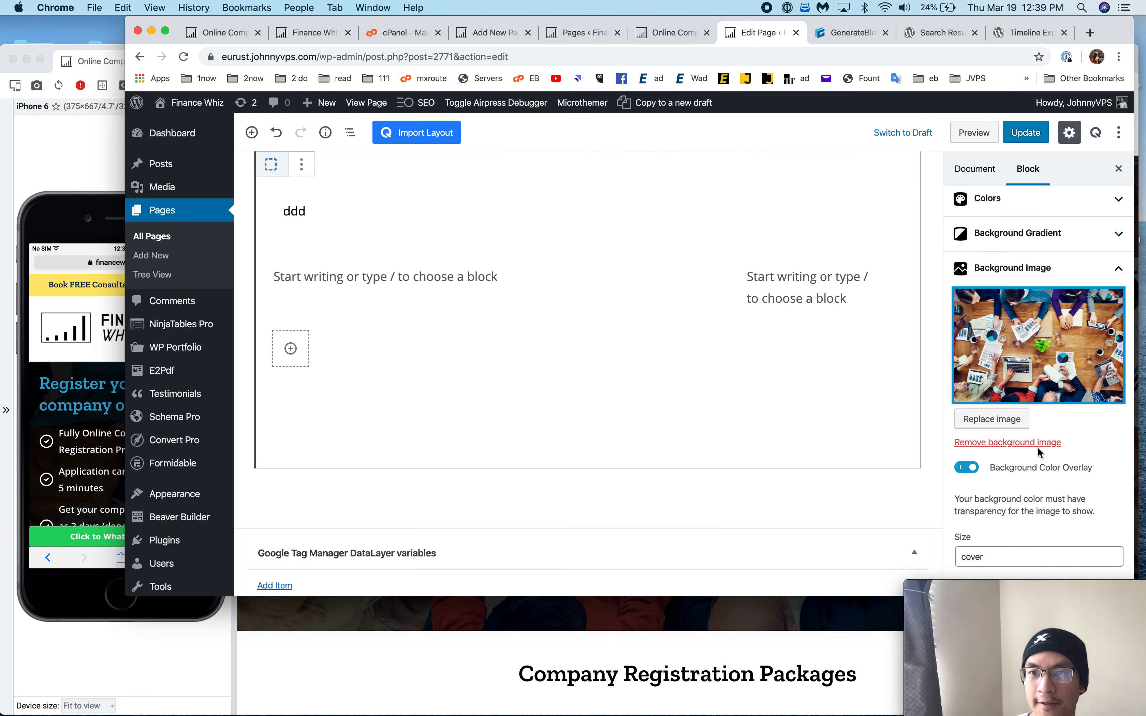
- Update the registration page, check its published version in Blisk and return to the page editor in Chrome
click(438, 199)
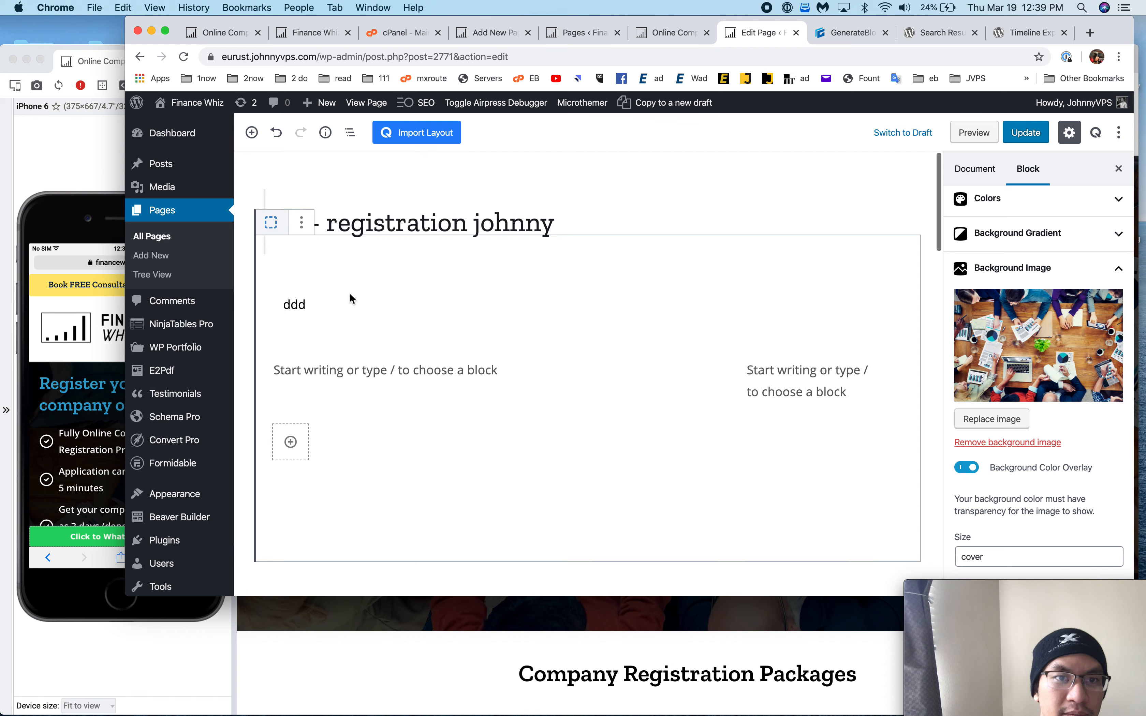
click(1026, 133)
click(65, 180)
click(374, 62)
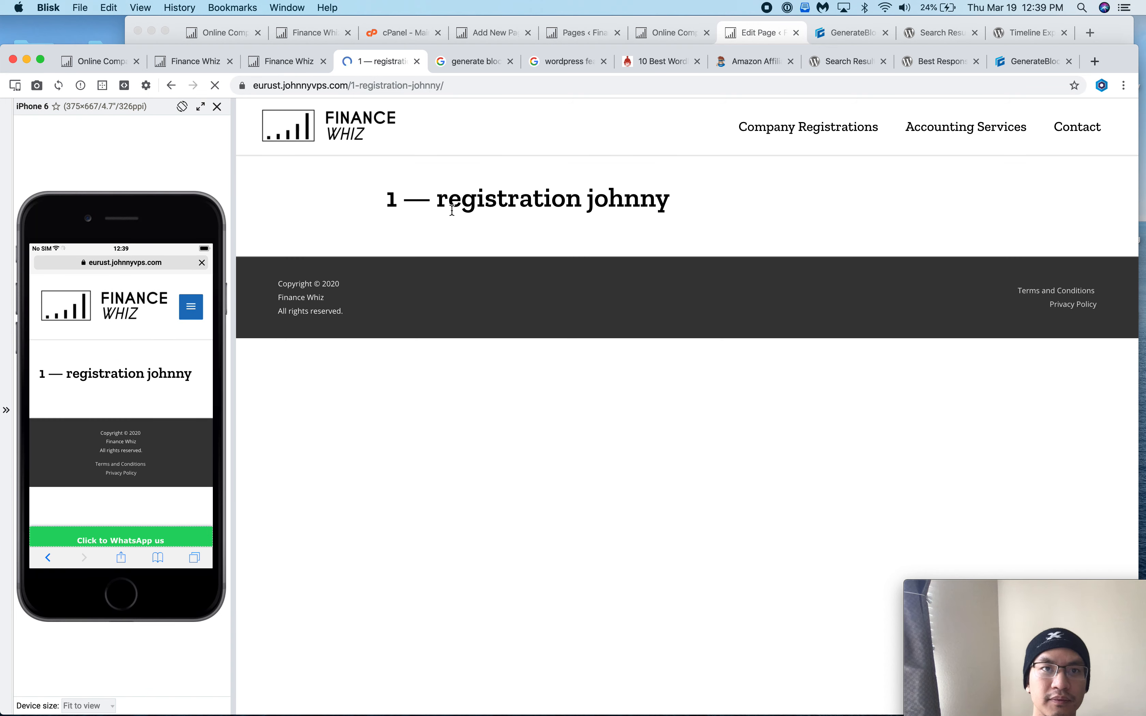
click(765, 31)
click(745, 326)
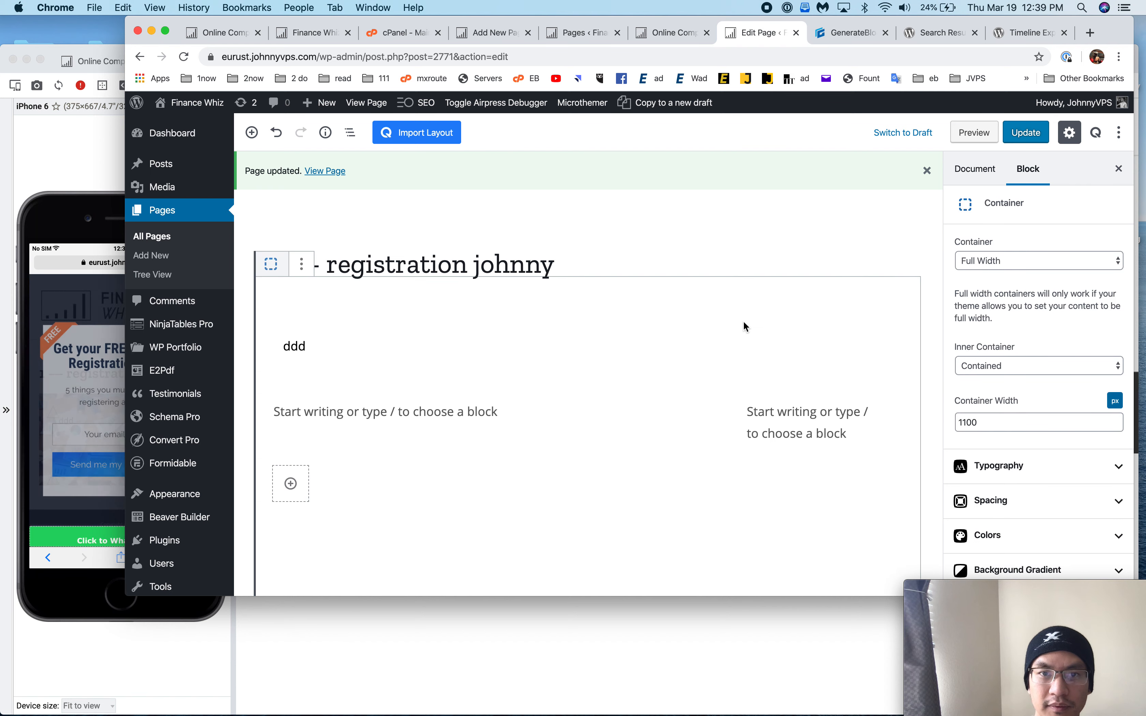
- Turn off Background Color Overlay for the container's background image and review the container's advanced settings
scroll(1054, 503, down, 3)
click(1056, 469)
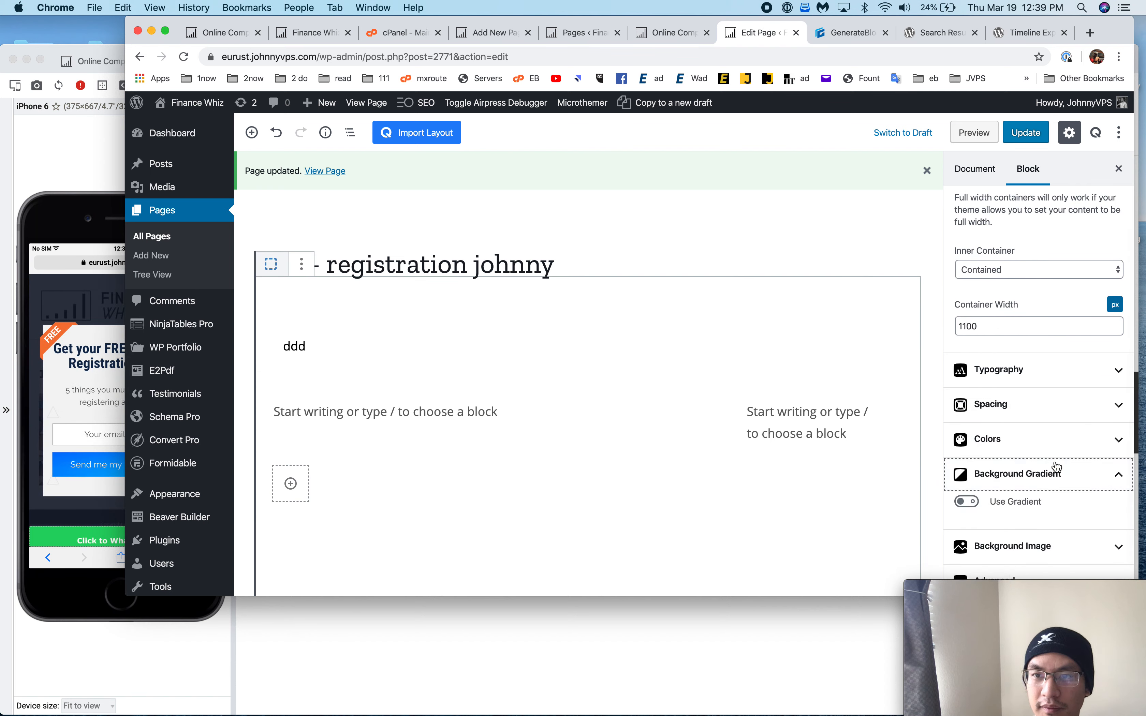
scroll(1057, 469, down, 1)
click(1041, 512)
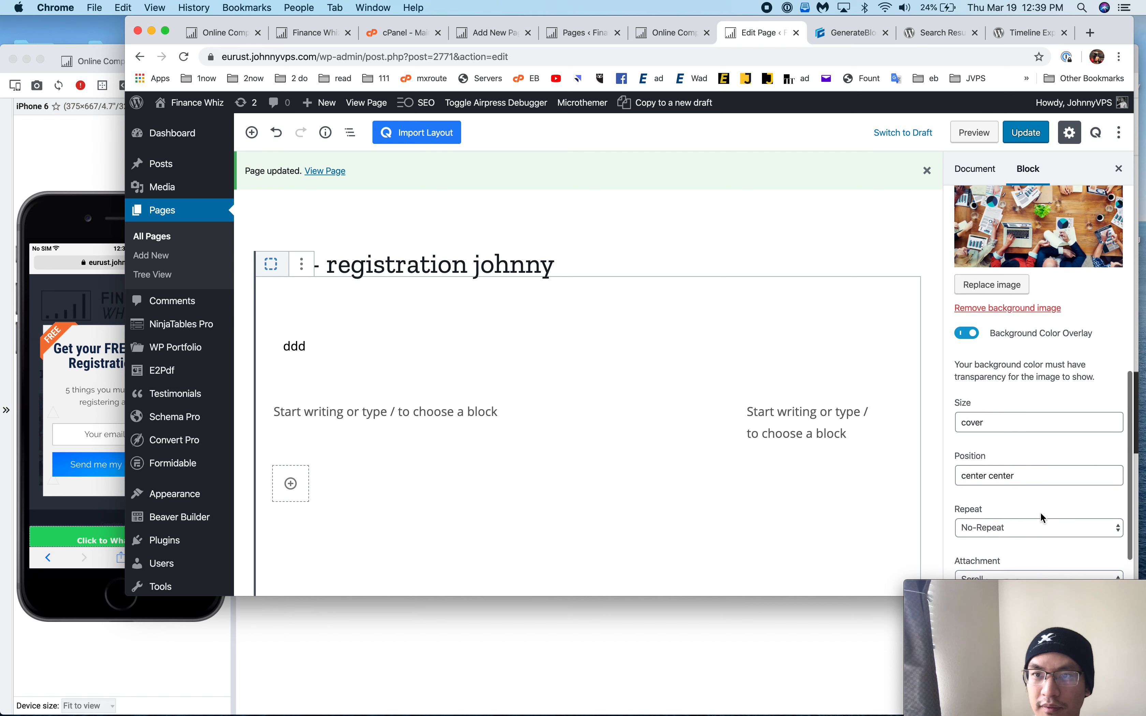
click(995, 358)
click(996, 359)
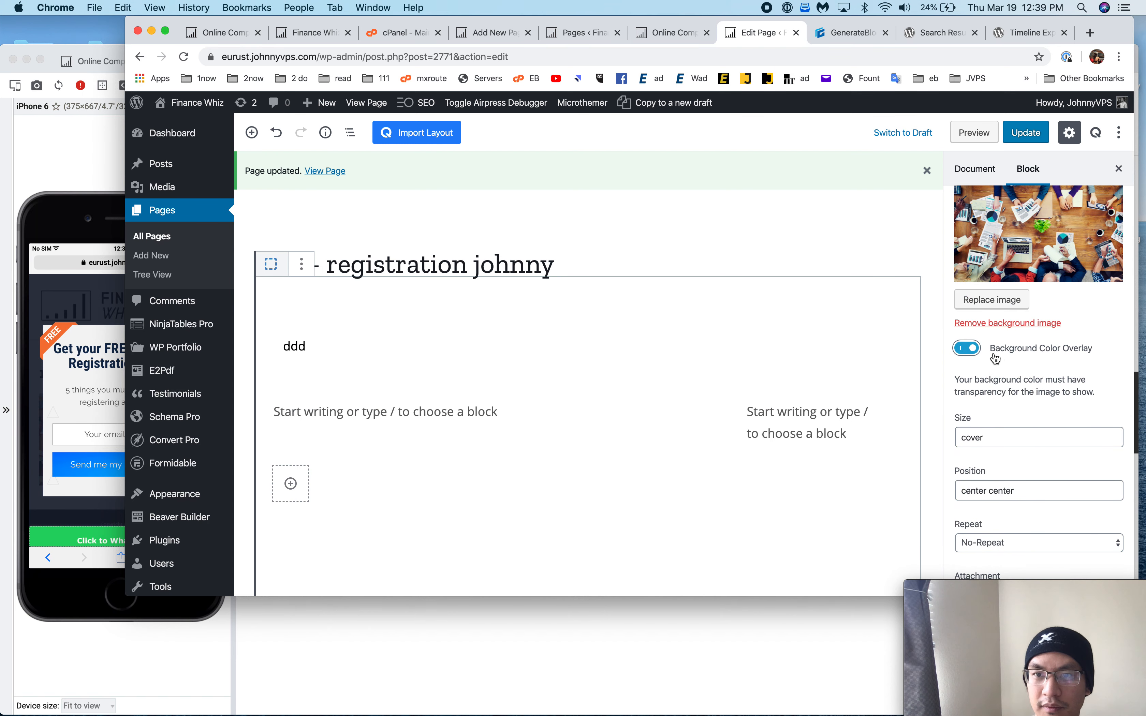
double_click(995, 358)
scroll(1017, 470, down, 5)
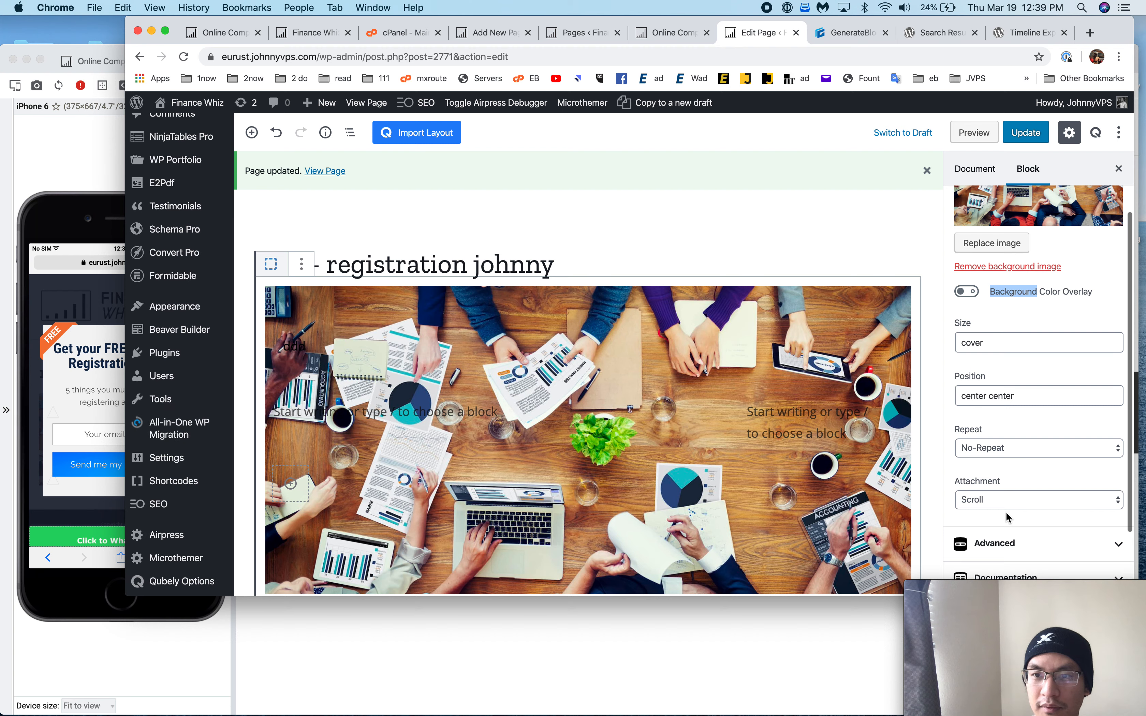
click(1004, 542)
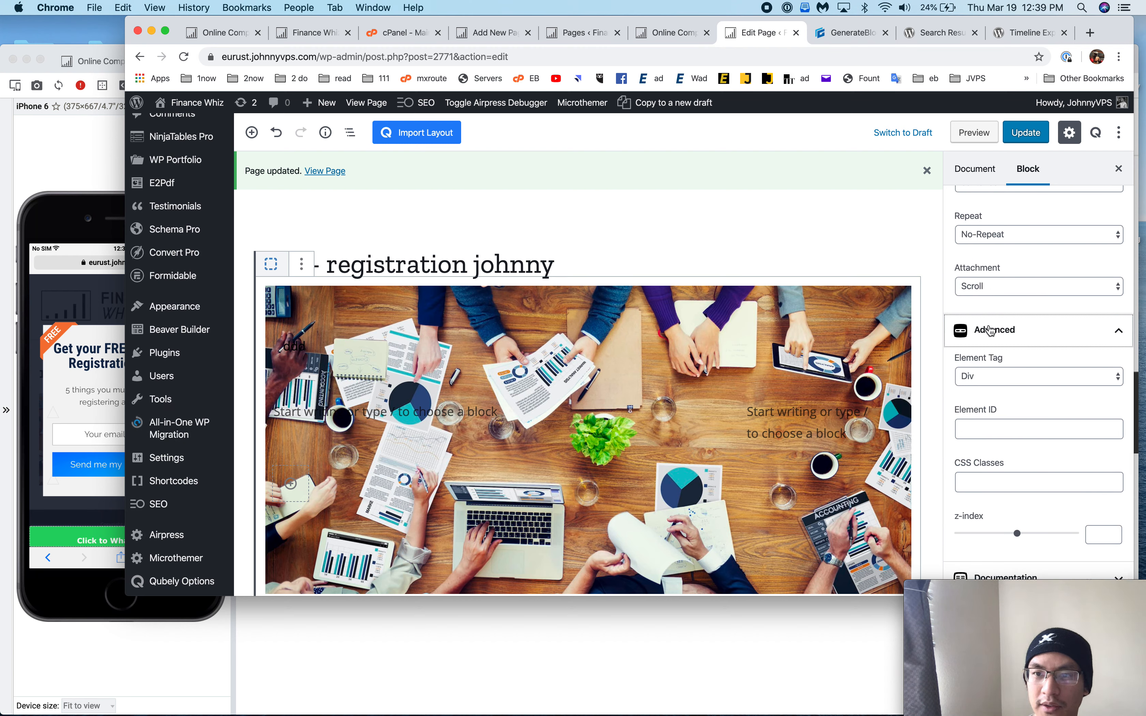
click(1013, 323)
- In Blisk, compare the rebuilt registration page's background image with the hero on the live company registration page
click(36, 256)
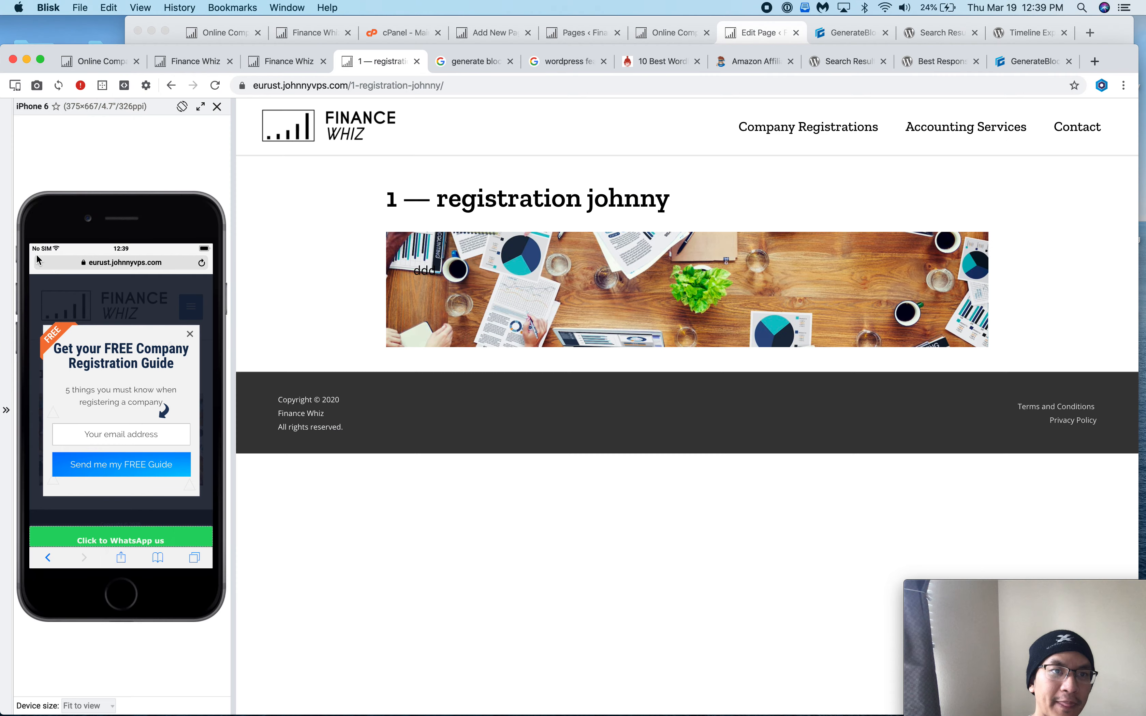
click(208, 61)
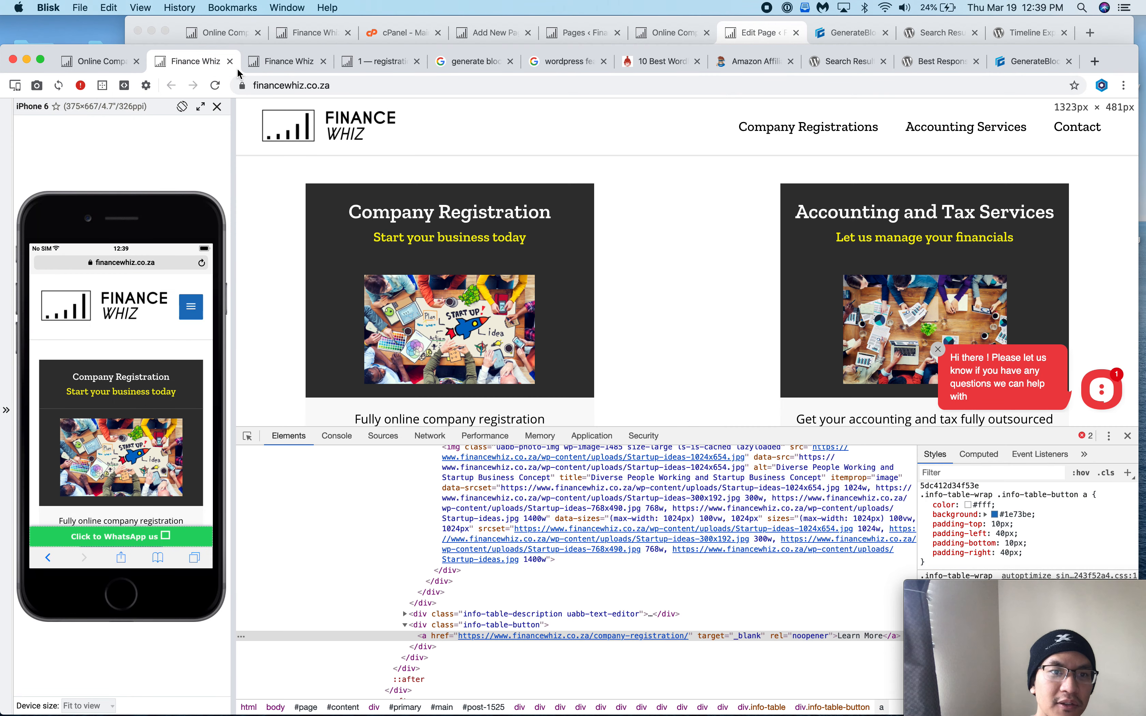
click(95, 67)
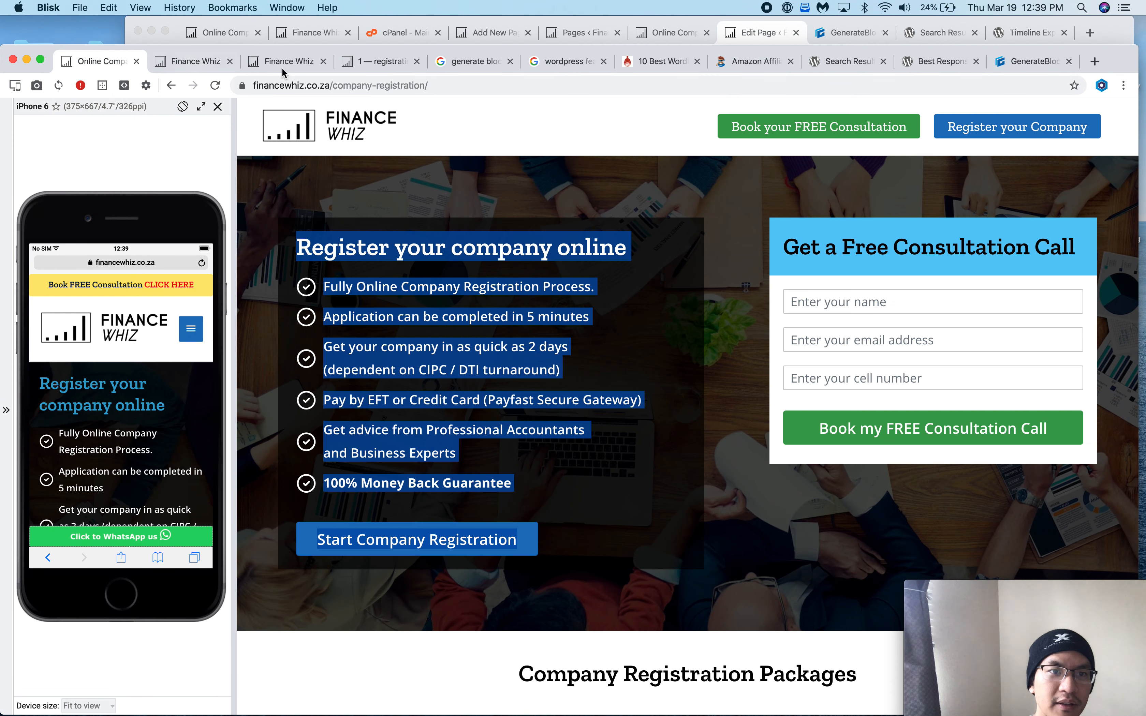
click(382, 61)
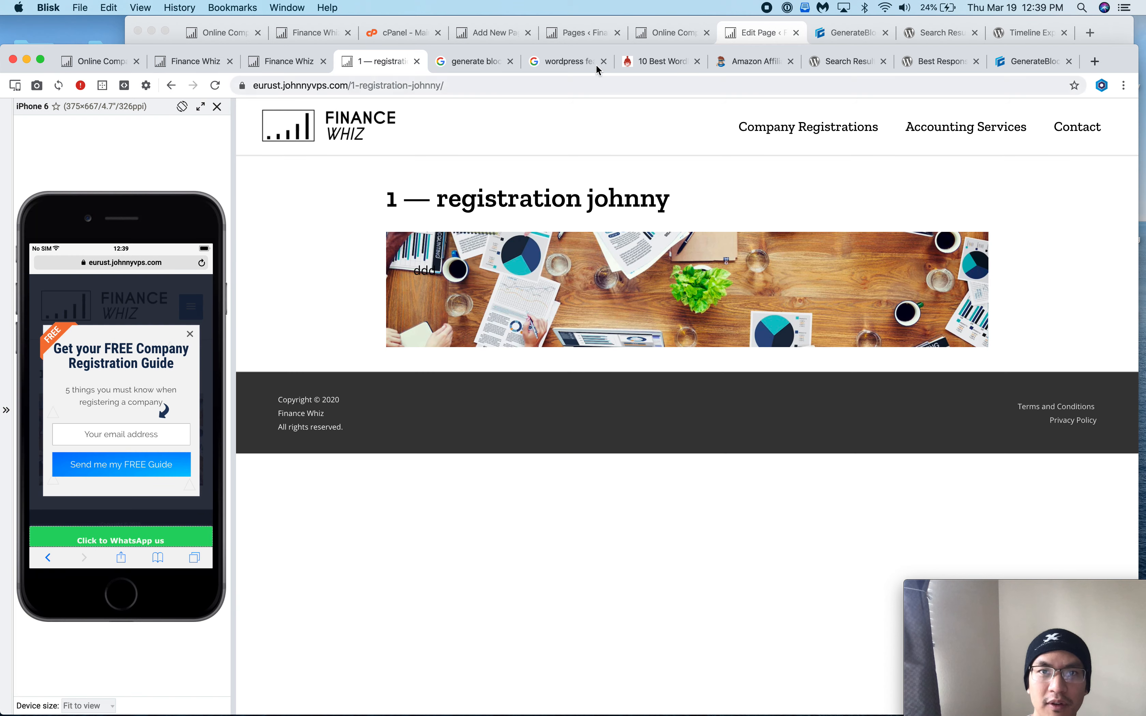
click(756, 33)
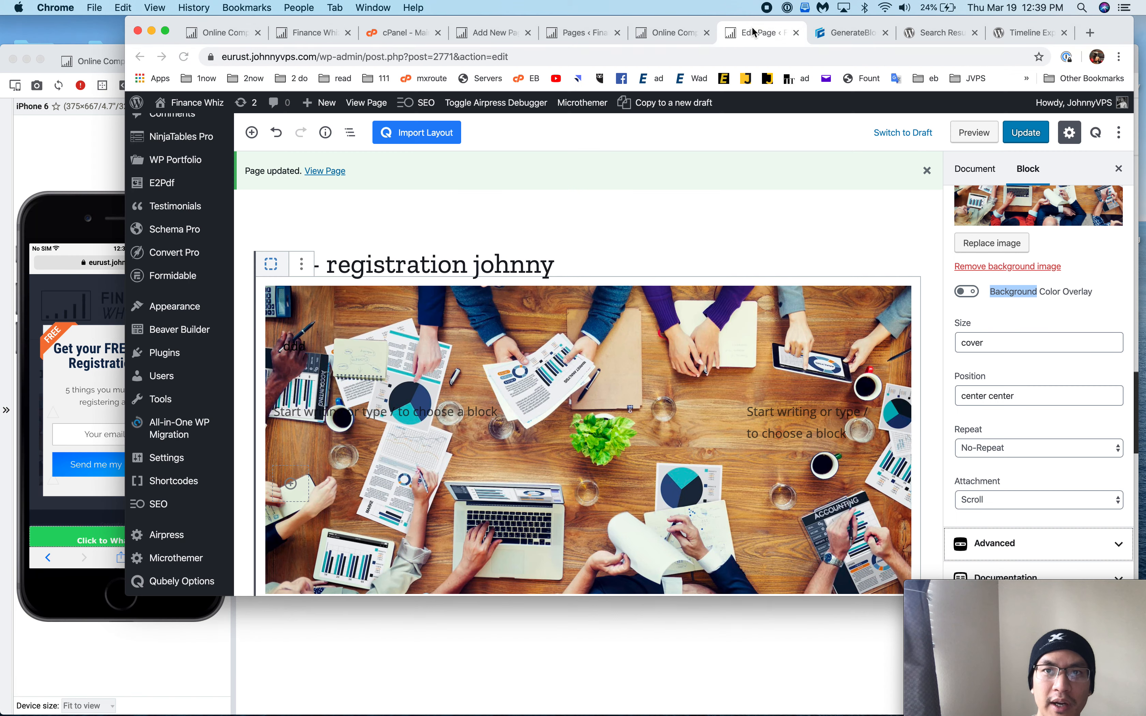
- Set the container's Inner Container option to Full Width, update the page and reload its published version in Blisk
scroll(1030, 403, up, 10)
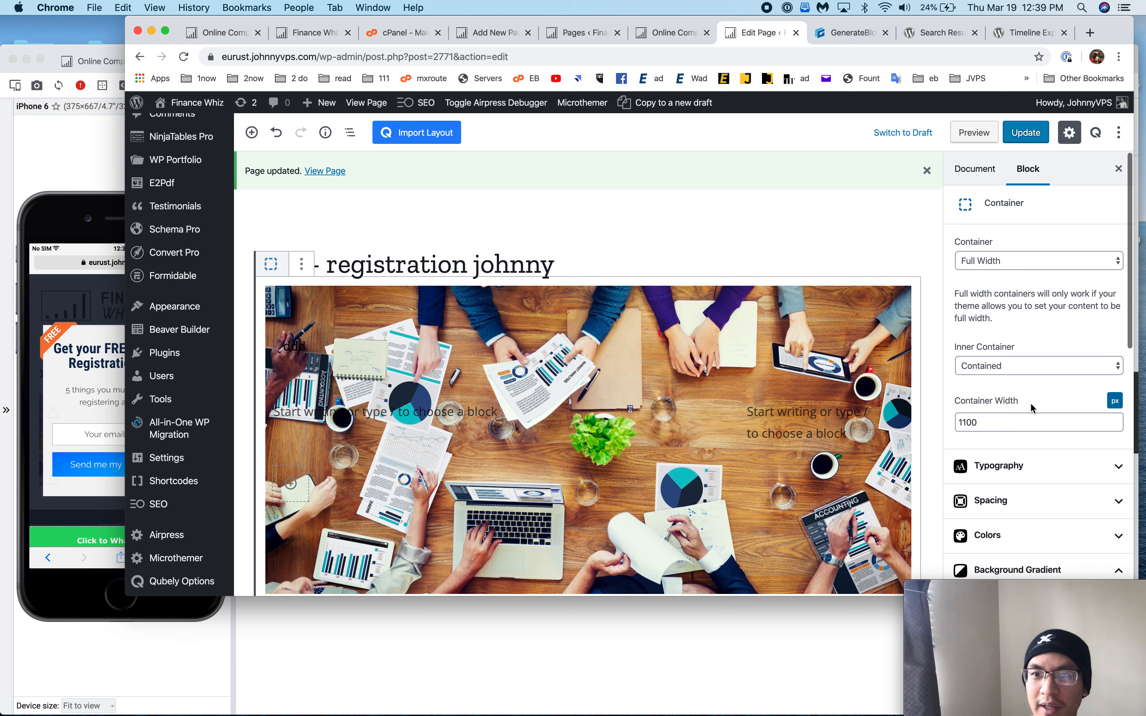
click(1044, 361)
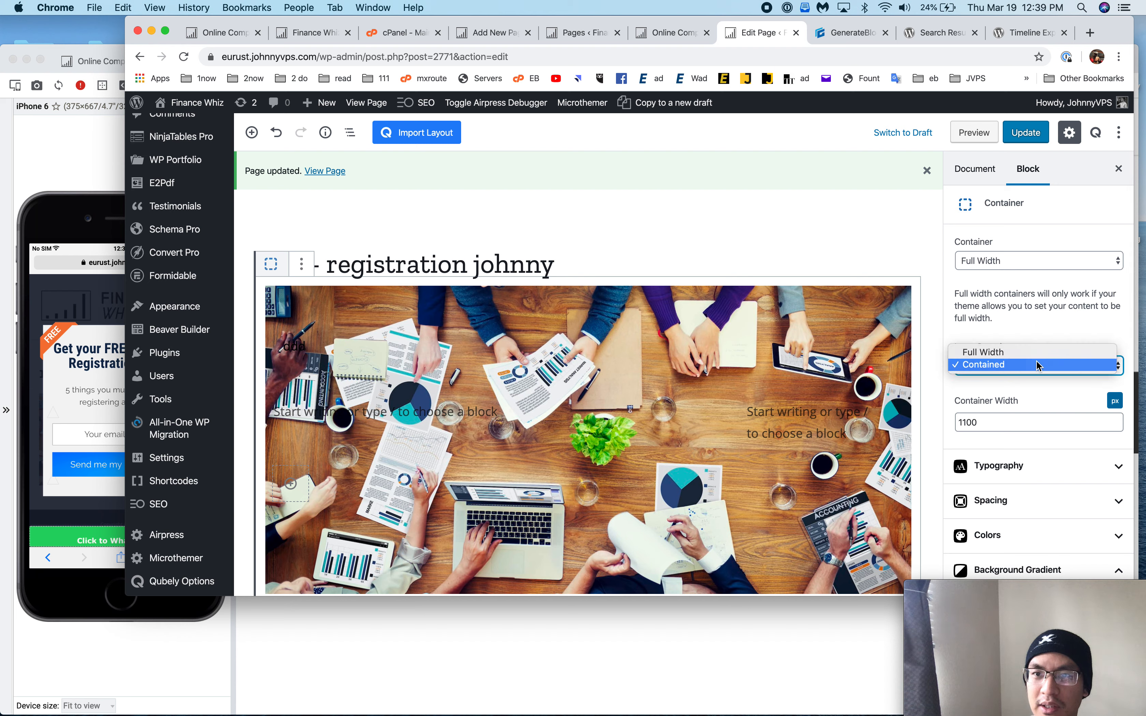
click(1036, 352)
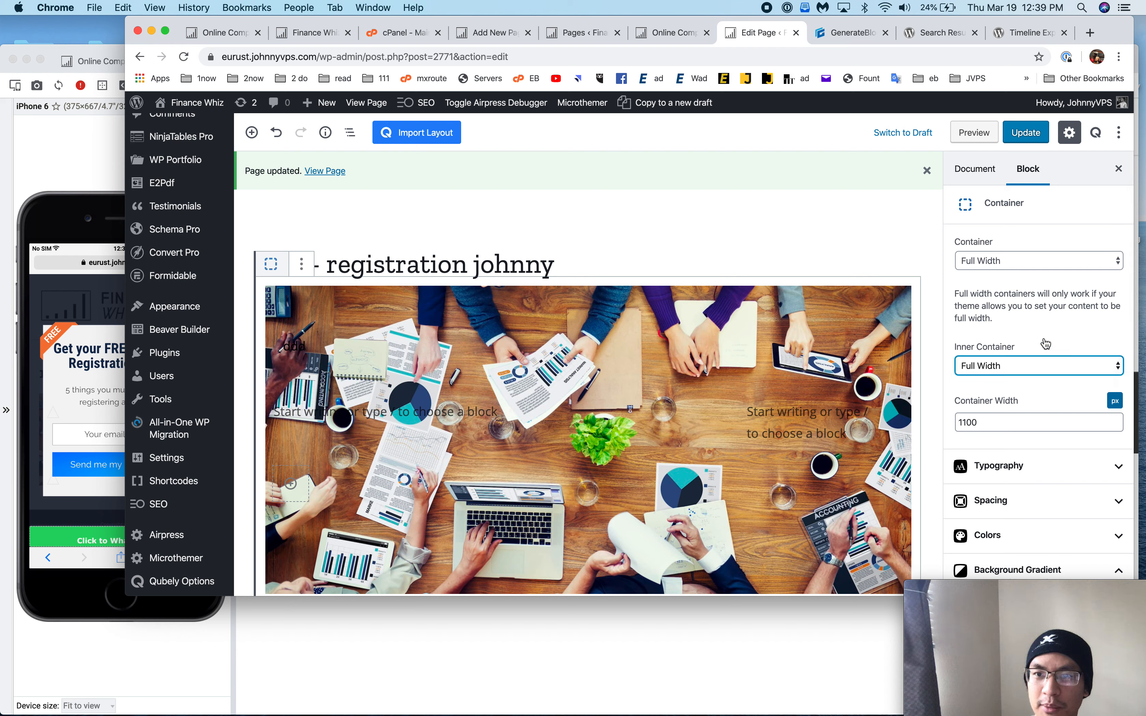
click(1026, 134)
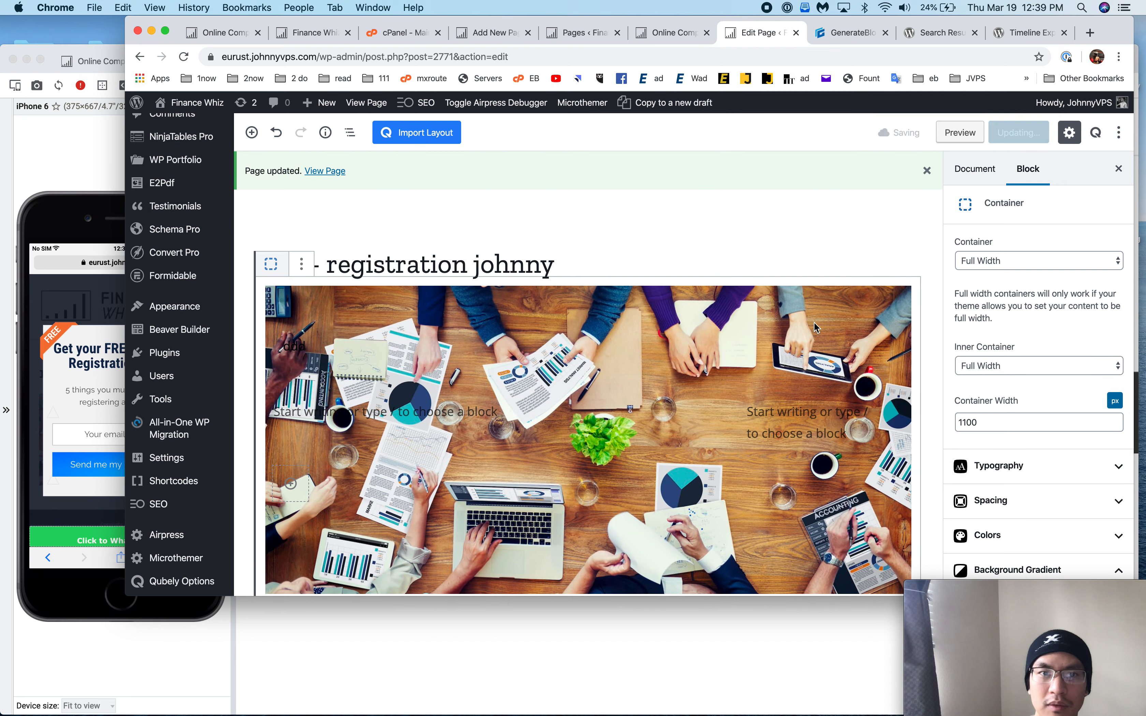
click(74, 161)
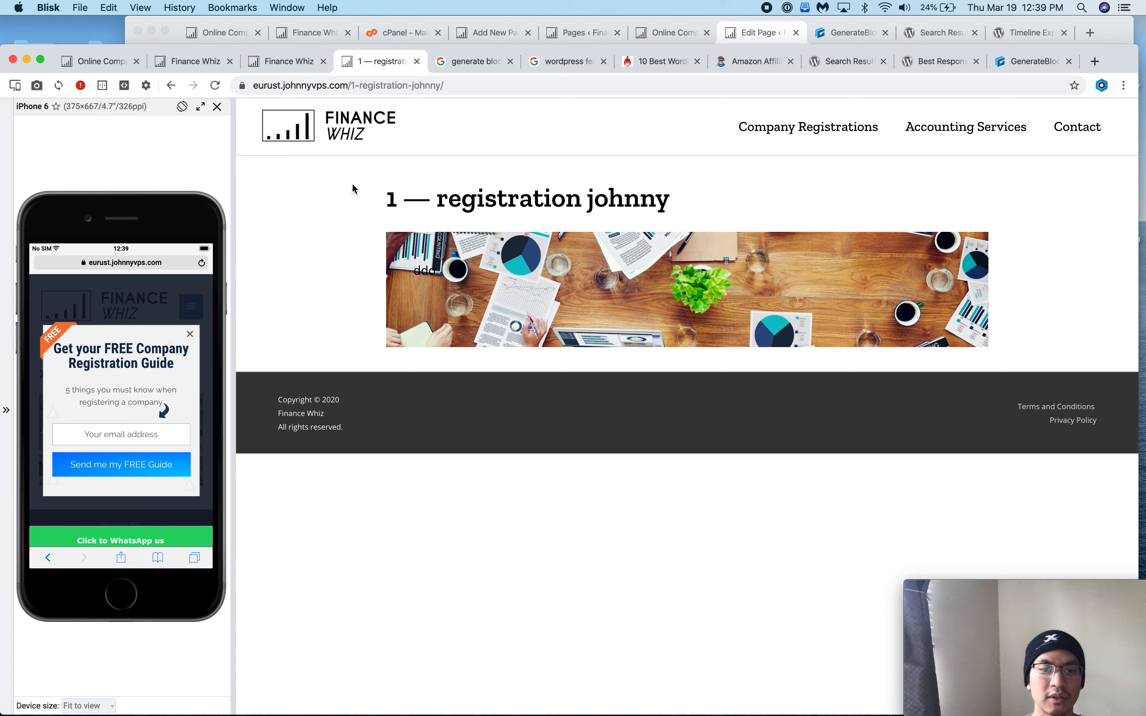
key(super+r)
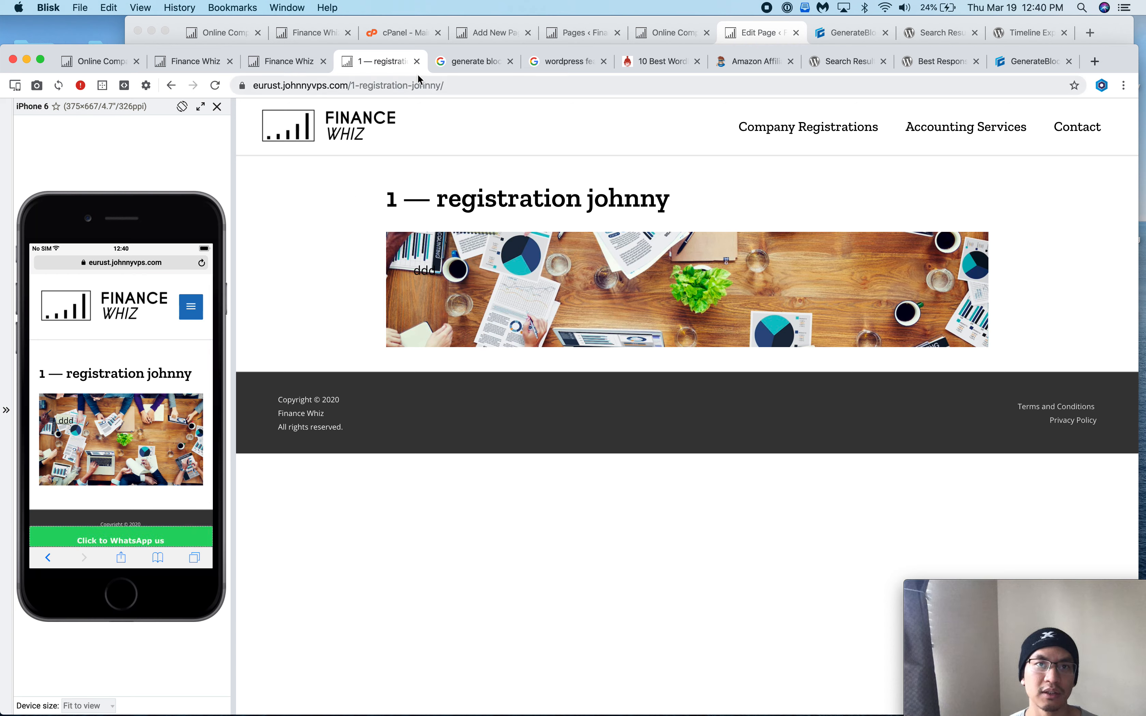
- In Chrome, apply the Qubely Full Width template to the registration page, update it and check the result in Blisk
click(760, 33)
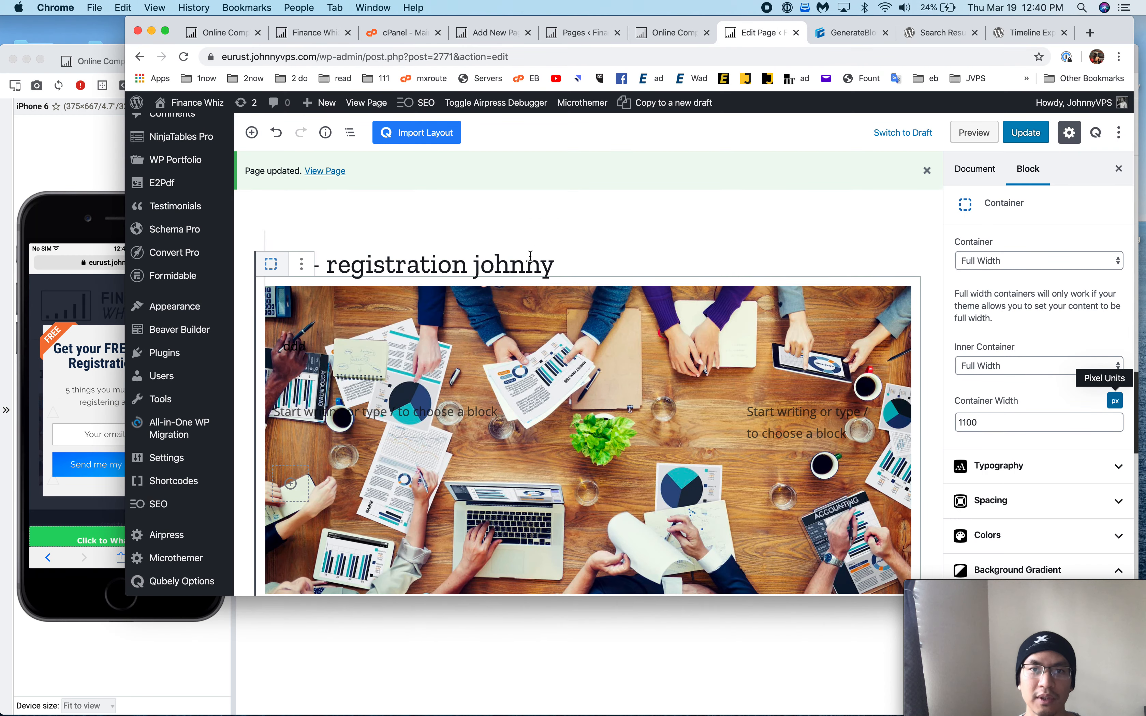
click(548, 280)
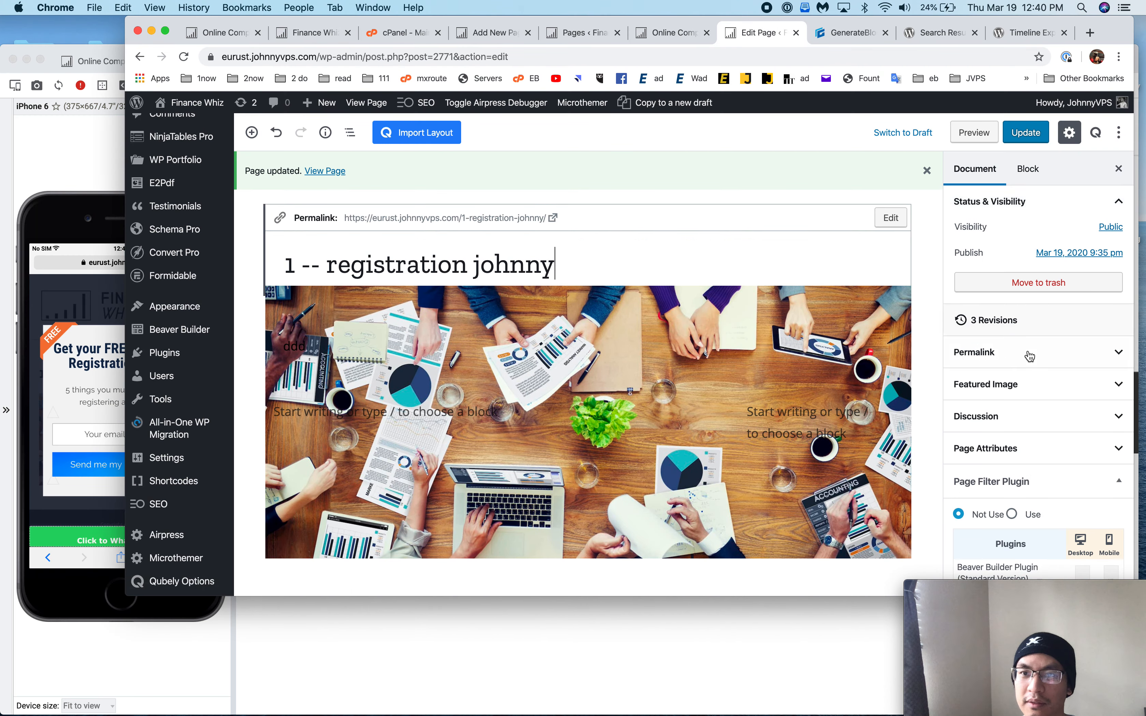
scroll(1076, 379, down, 2)
click(1075, 384)
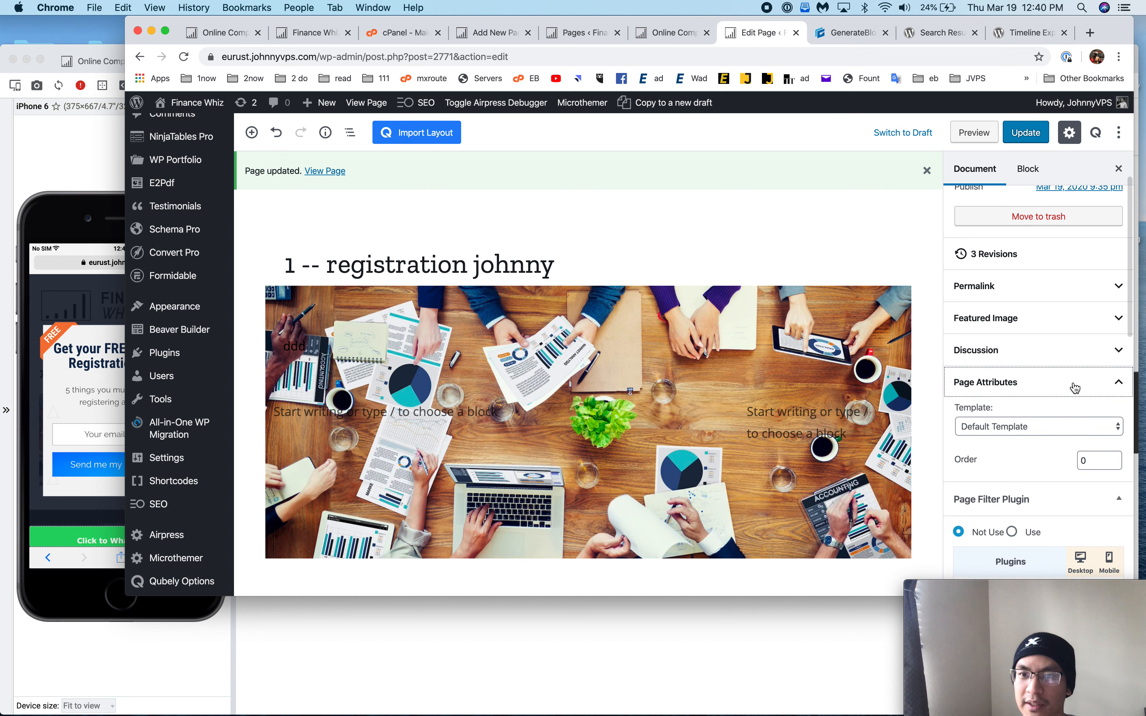
scroll(1074, 386, down, 4)
click(1036, 286)
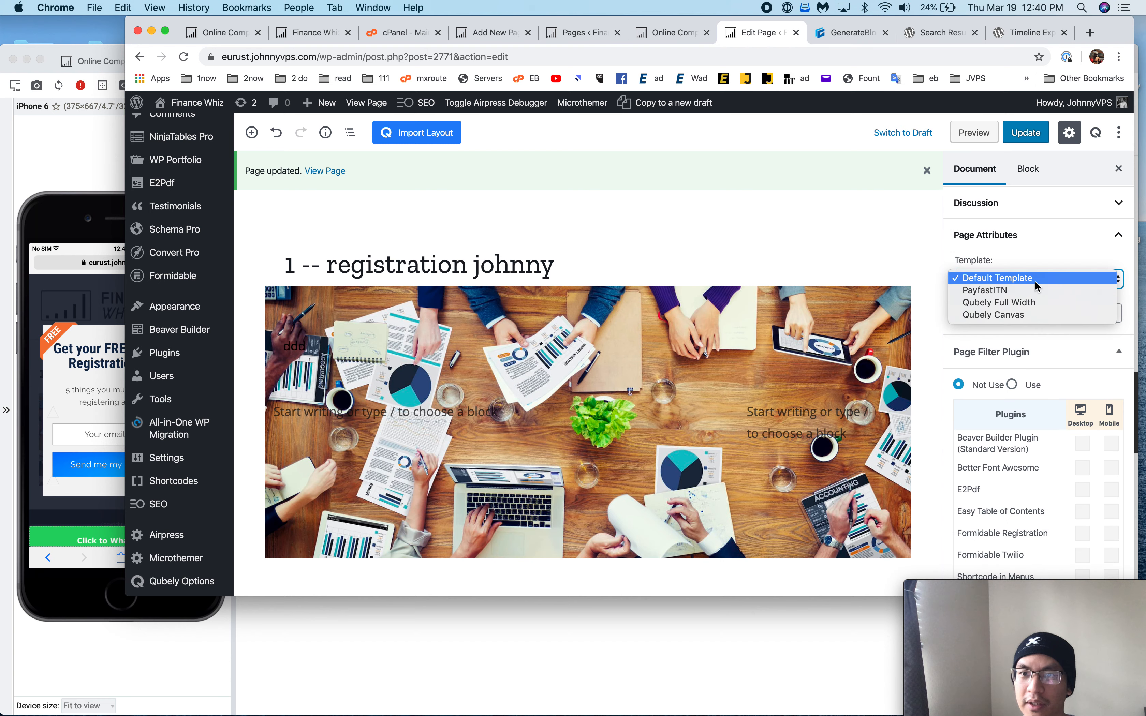
click(1035, 302)
click(1023, 131)
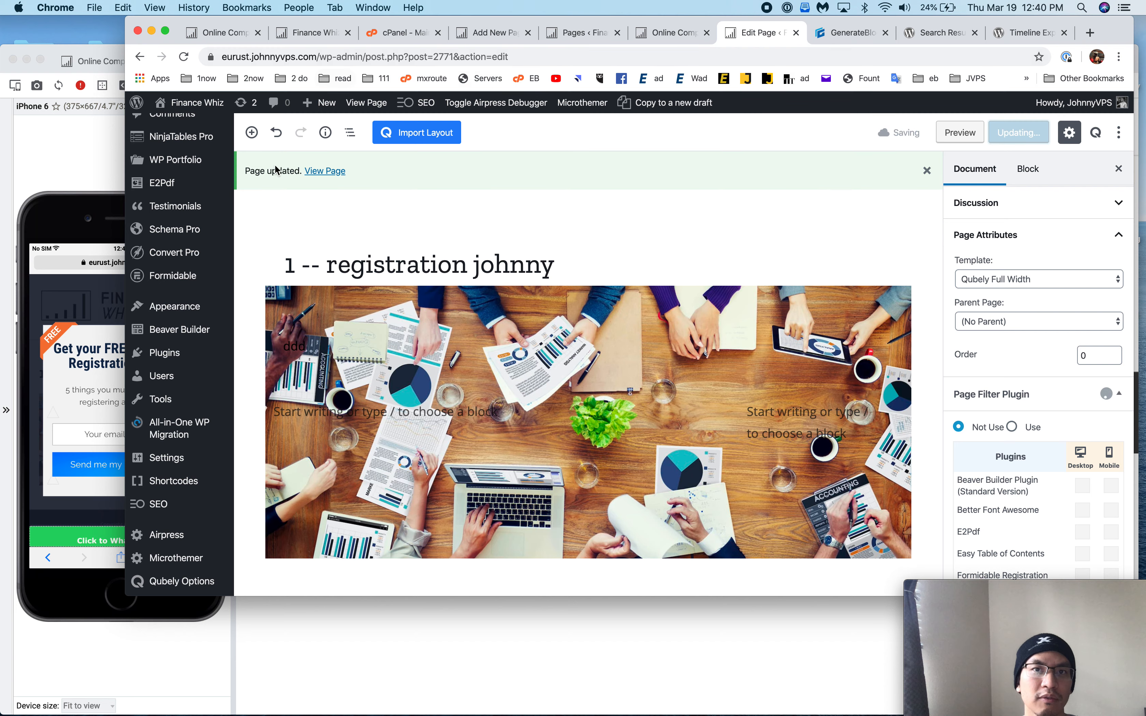
click(114, 167)
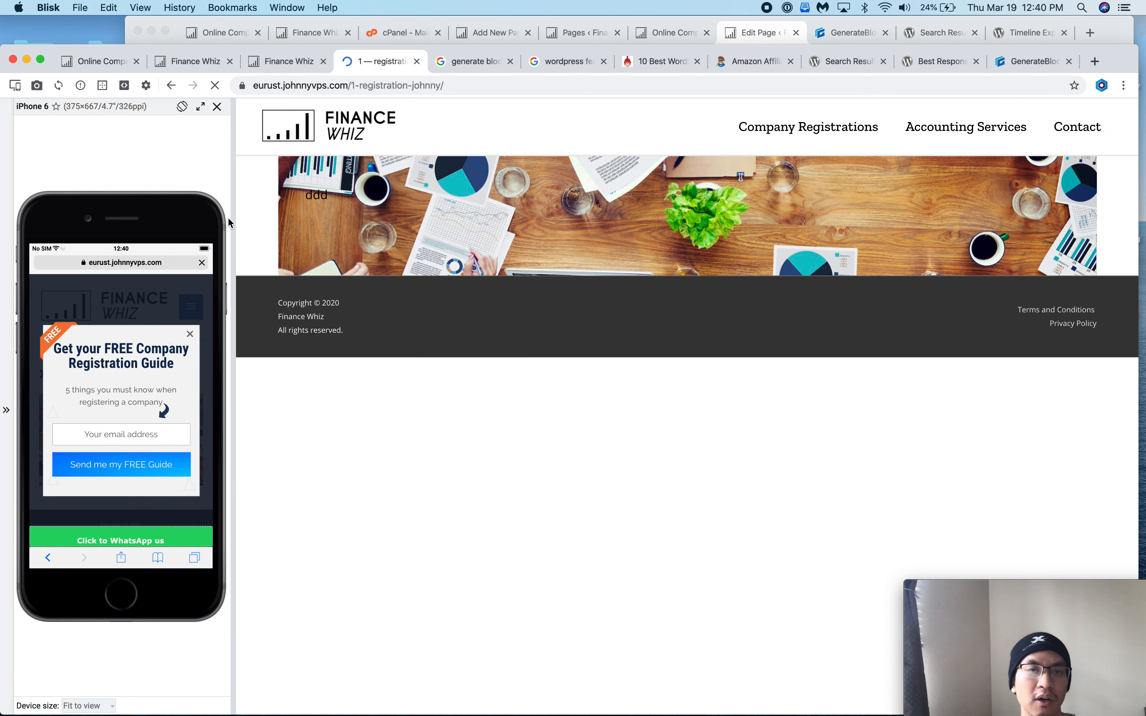
- Check the rebuilt home page in Blisk and open that front page for editing from the WordPress pages list in Chrome
click(274, 69)
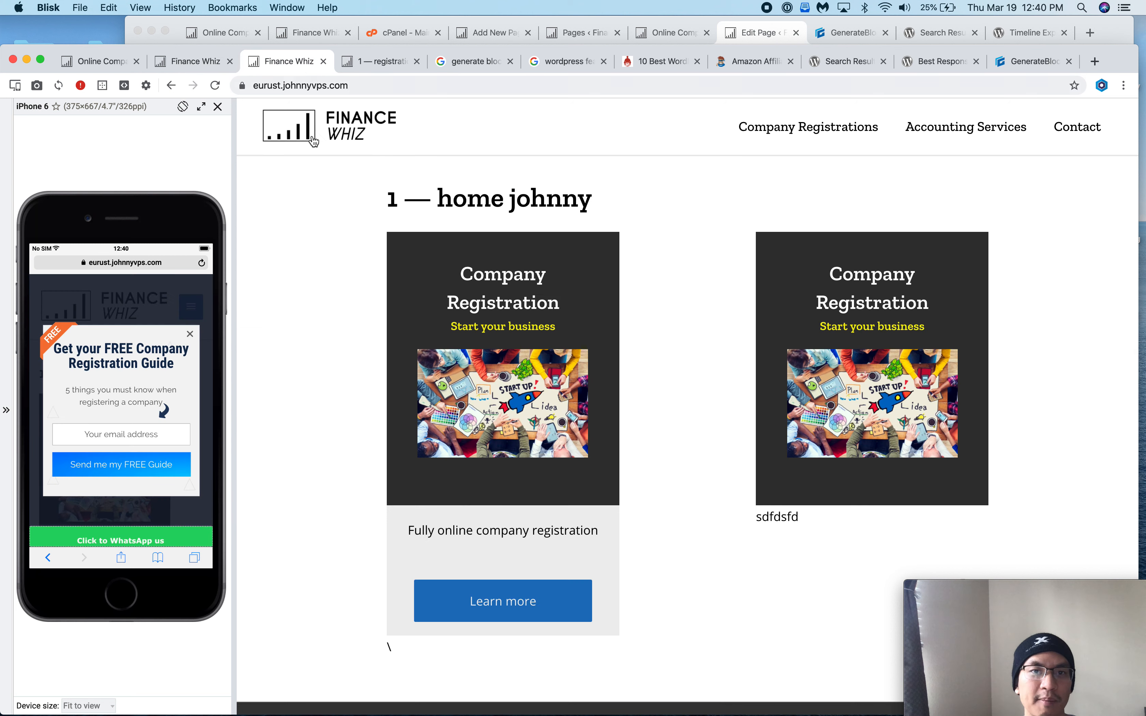
click(569, 35)
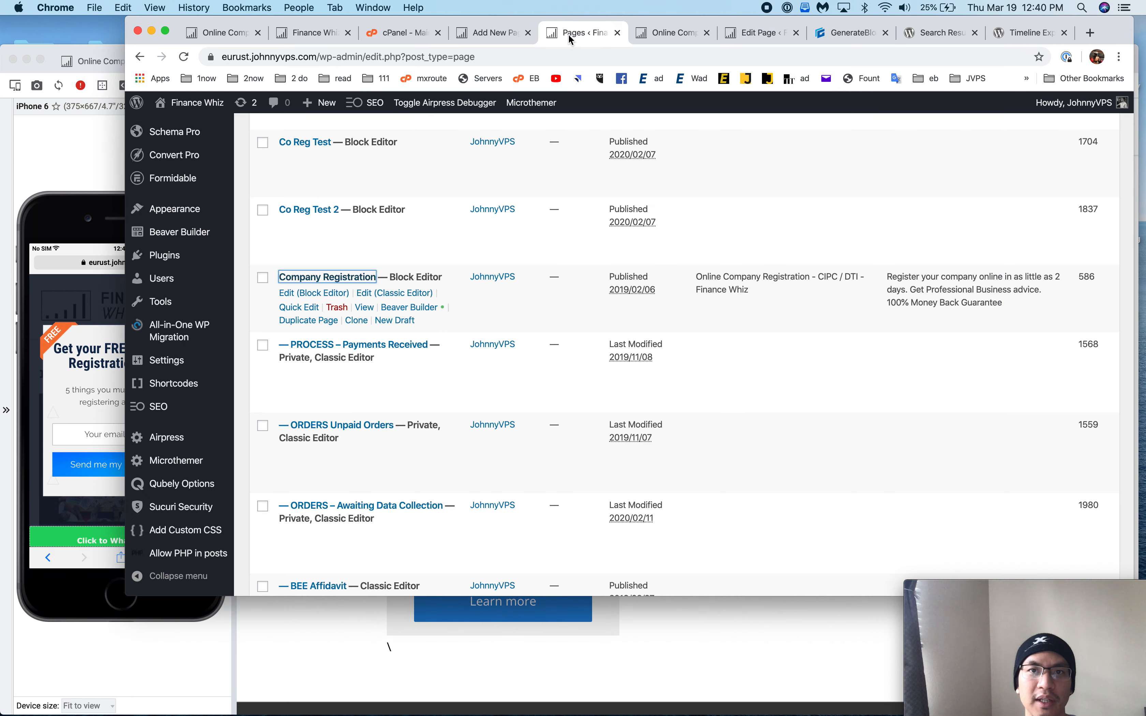
click(668, 30)
click(567, 34)
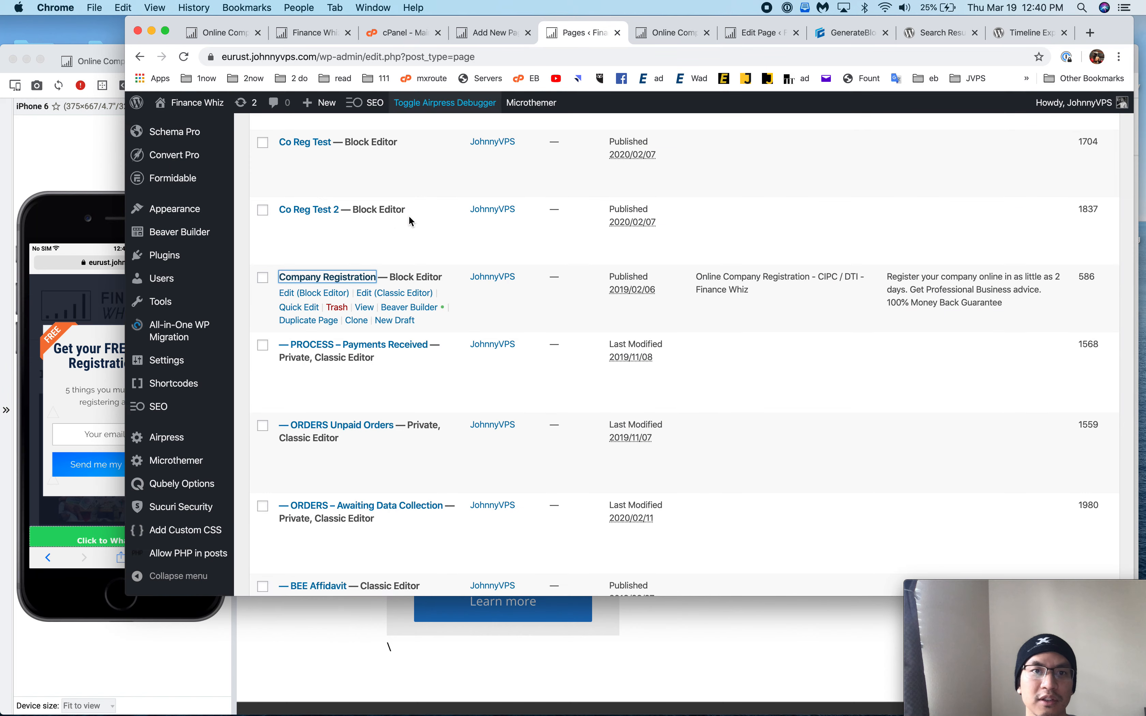
scroll(405, 222, up, 10)
scroll(400, 233, up, 5)
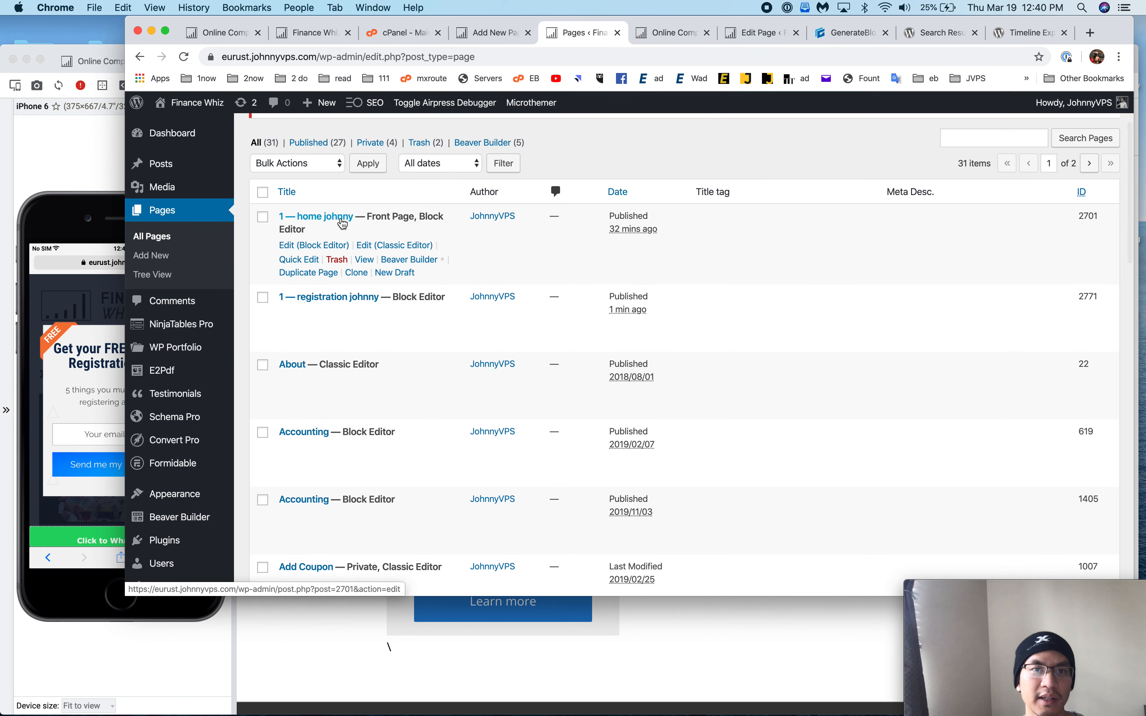
click(317, 217)
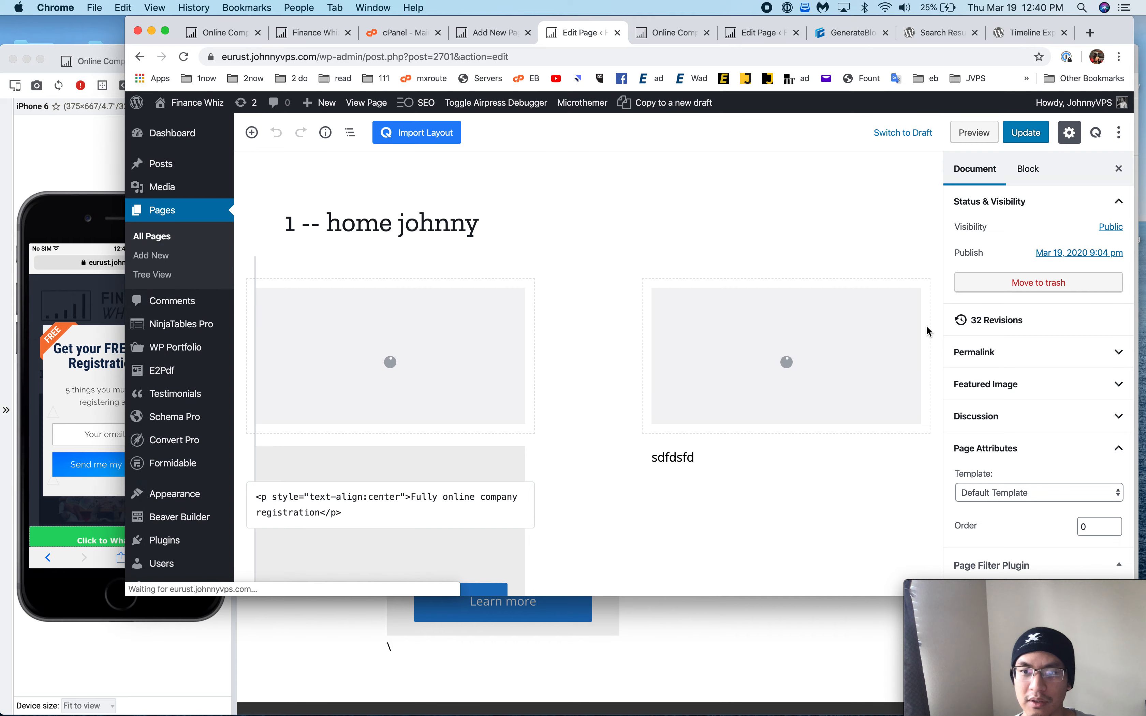
- Apply the Qubely Full Width template to the rebuilt home page and update it
scroll(1023, 447, down, 2)
click(1025, 446)
click(1026, 466)
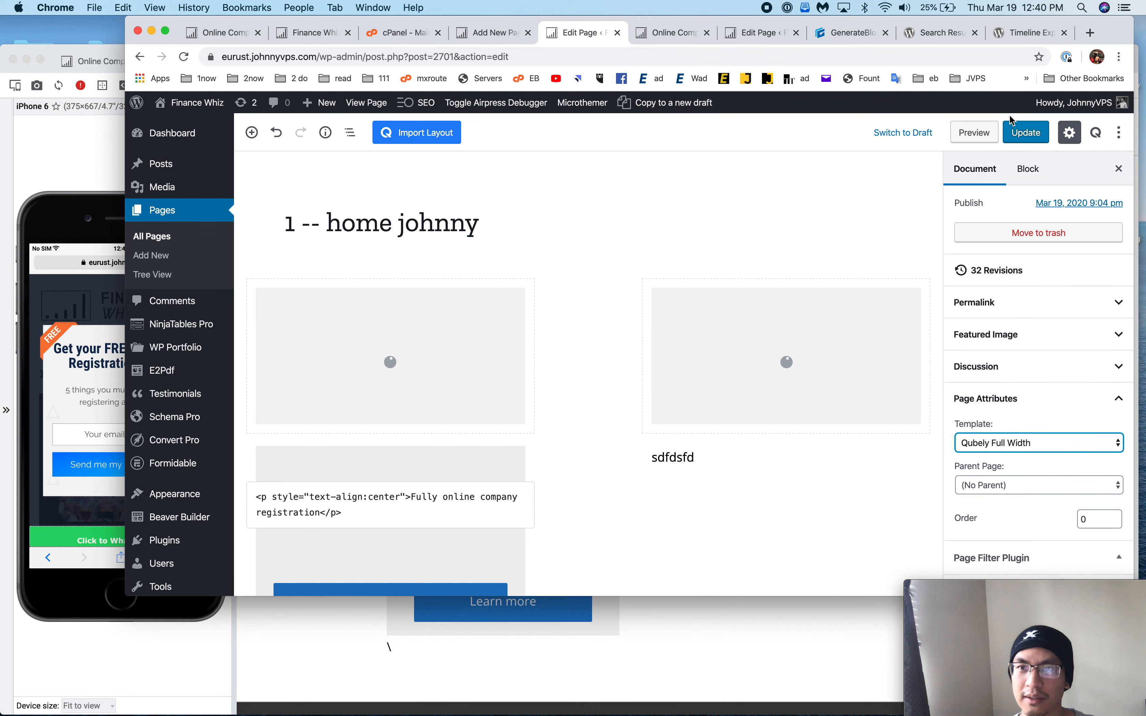
click(1026, 132)
- Reload the rebuilt home page in Blisk and compare its layout with the live Finance Whiz home page
click(82, 143)
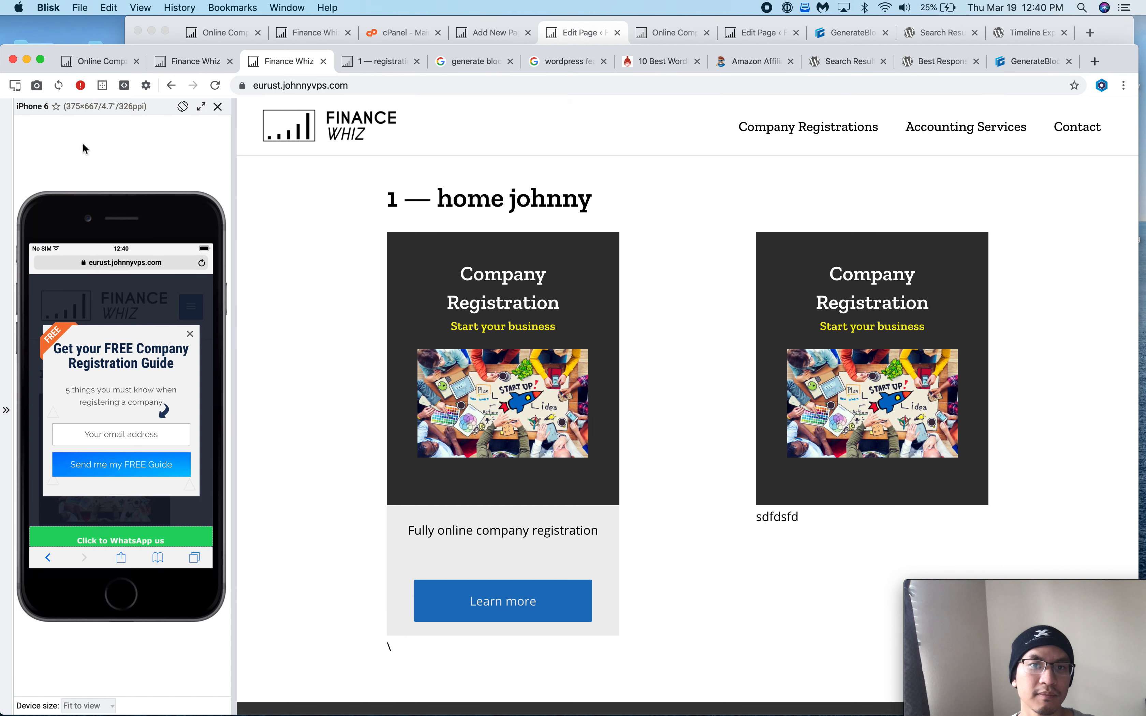
key(super+r)
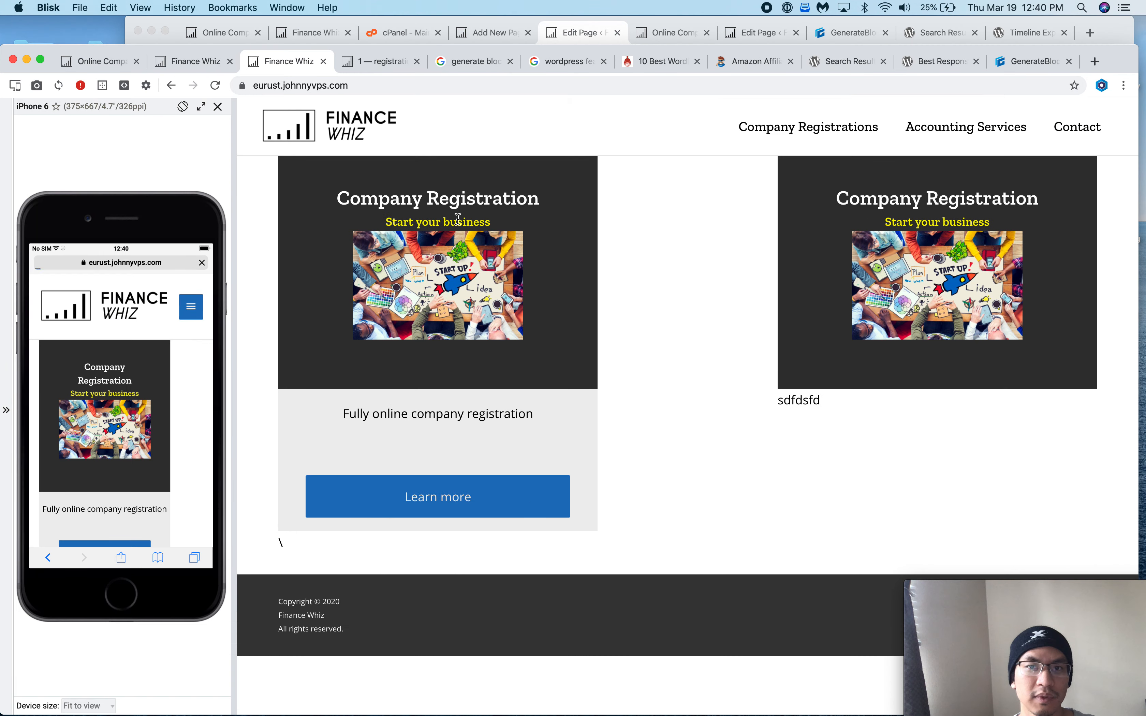
key(ctrl+shift+Tab)
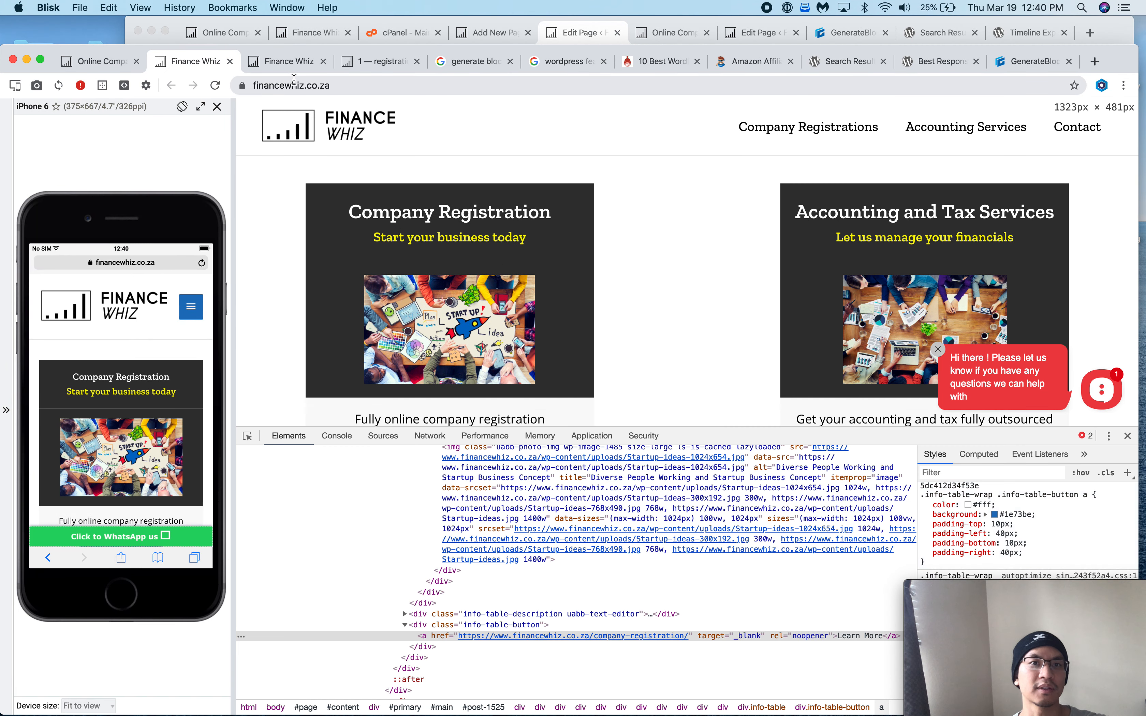
click(295, 84)
key(ctrl+Tab)
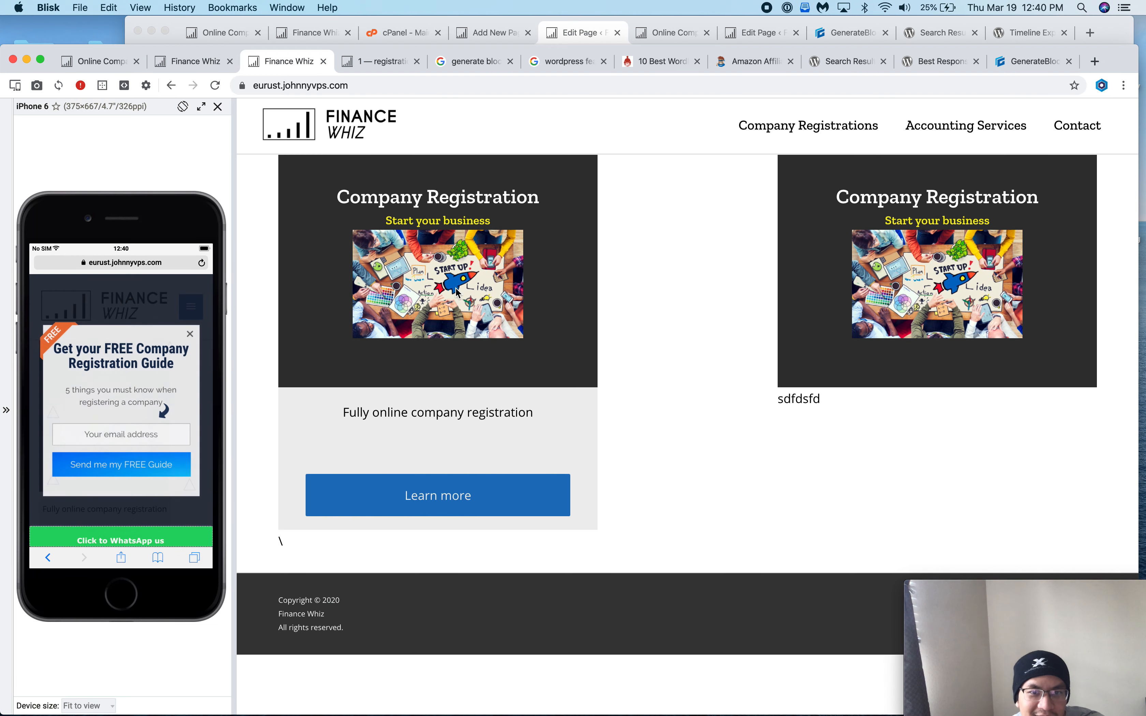
- View the rebuilt registration page in Blisk, then close the home page editor in Chrome and bring up the registration page's editor
scroll(547, 258, down, 1)
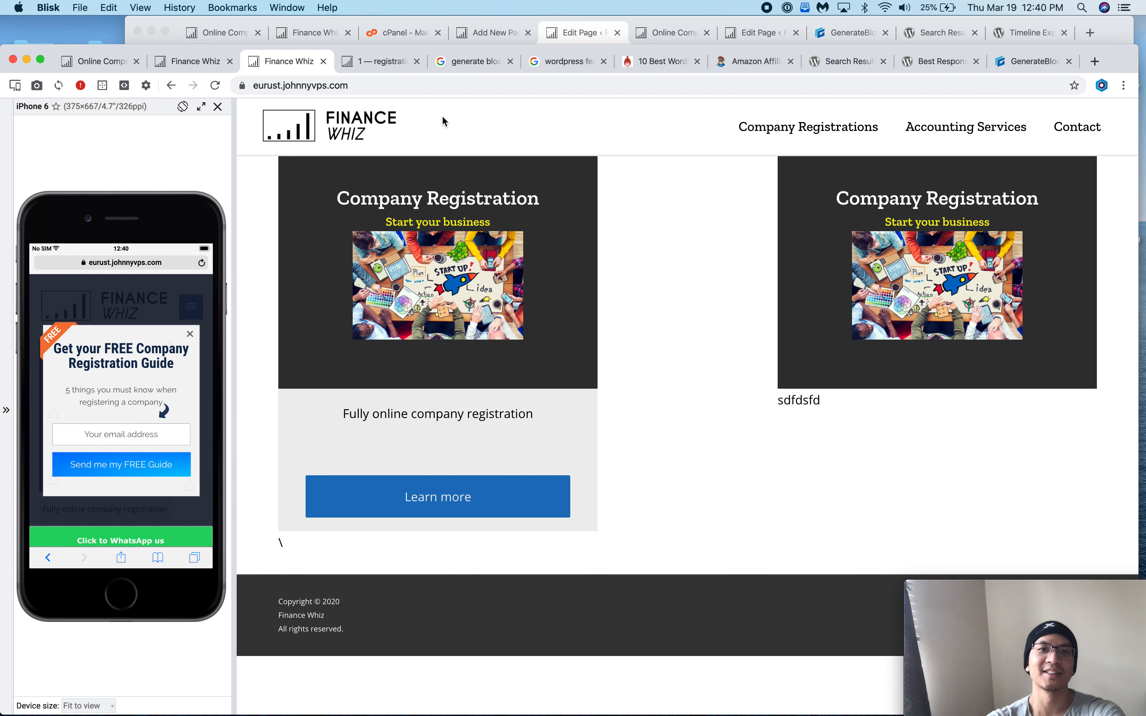
click(401, 62)
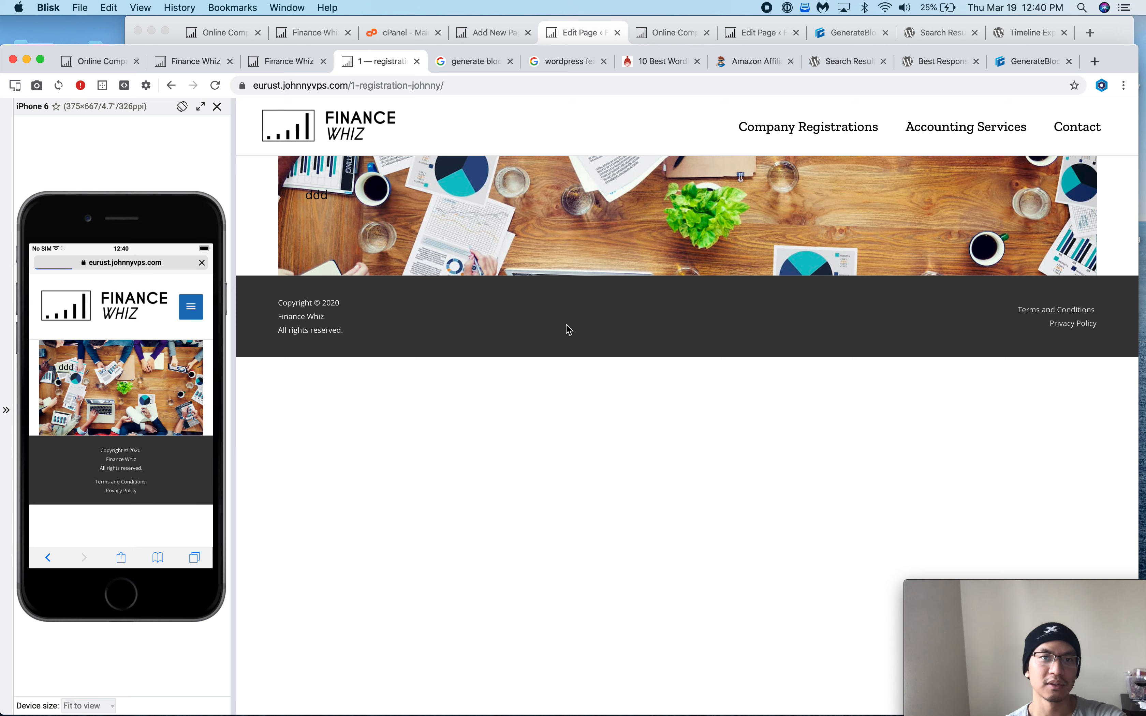
click(579, 40)
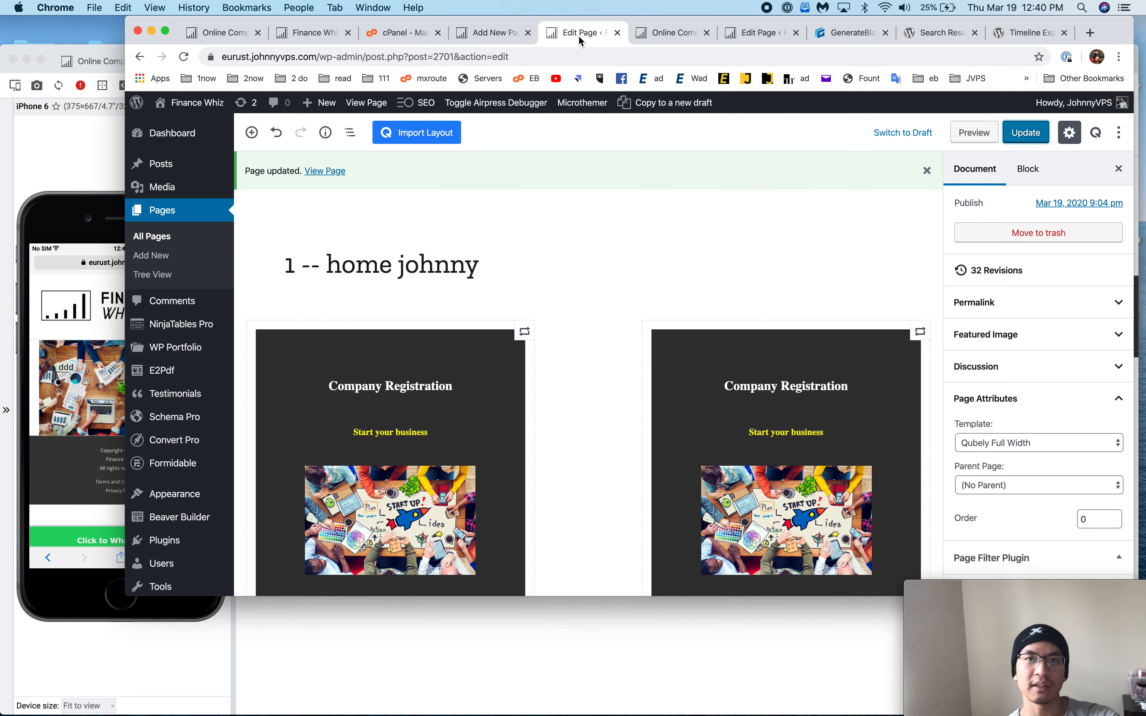
scroll(1038, 413, down, 6)
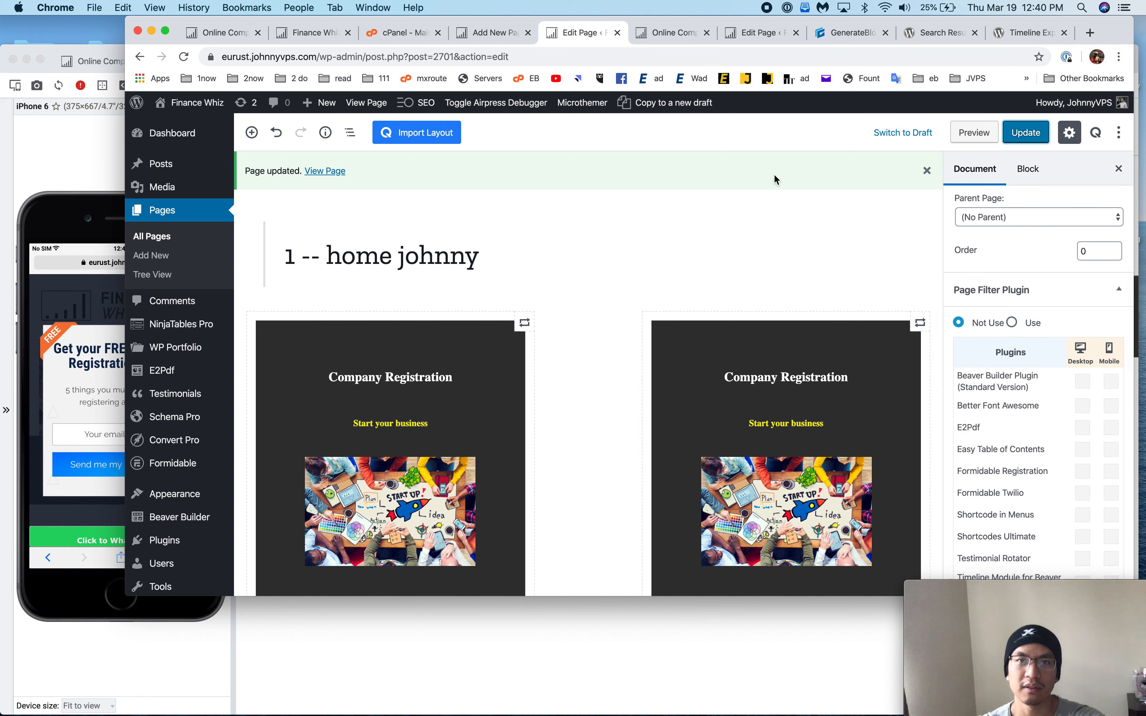
click(618, 32)
click(665, 33)
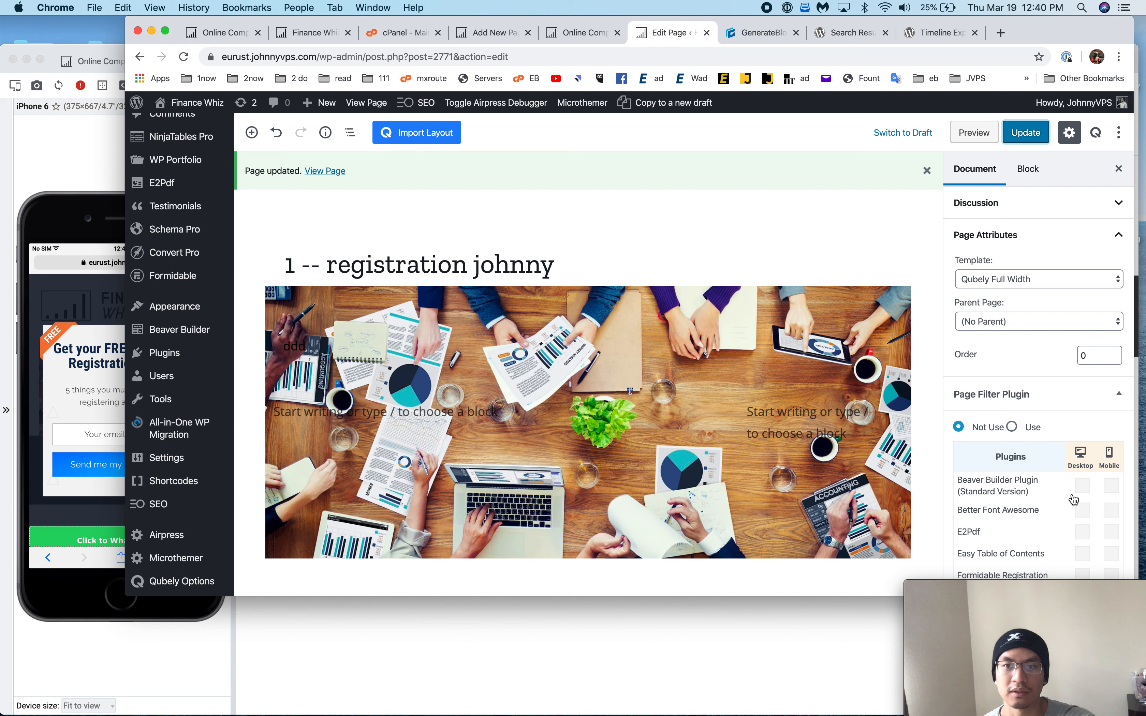
- Review the hero container's background image size, position, repeat and attachment options and its advanced settings, keeping No-Repeat
click(754, 381)
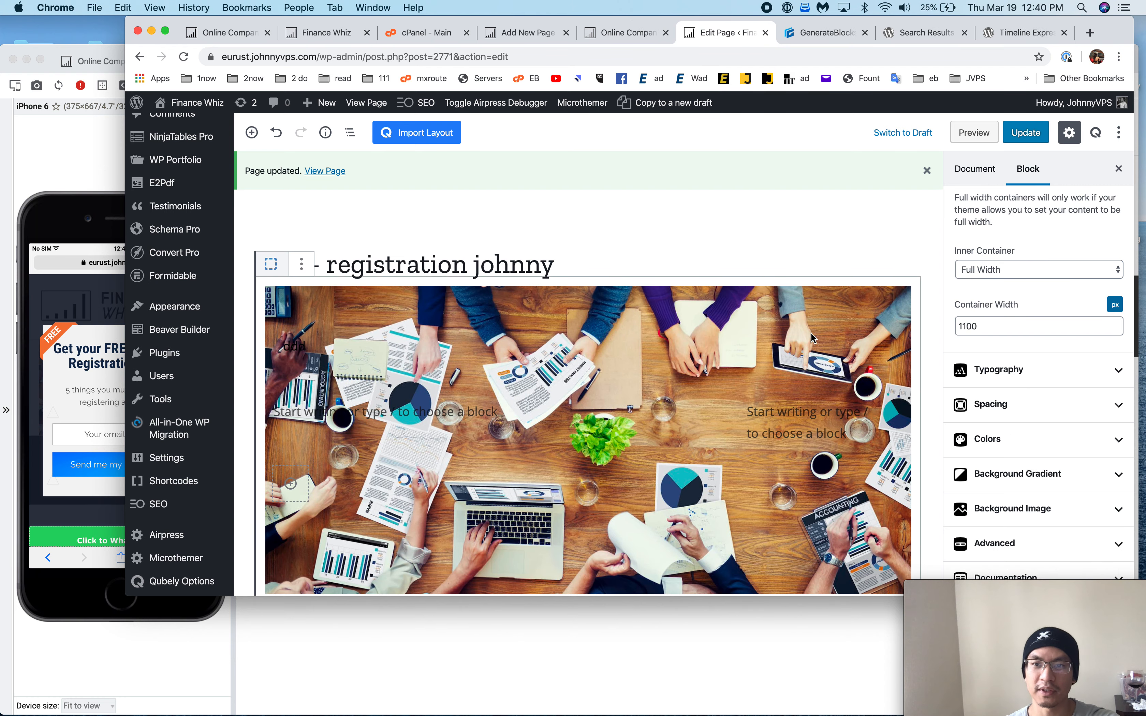
scroll(1067, 506, down, 2)
click(1066, 508)
scroll(1068, 509, down, 5)
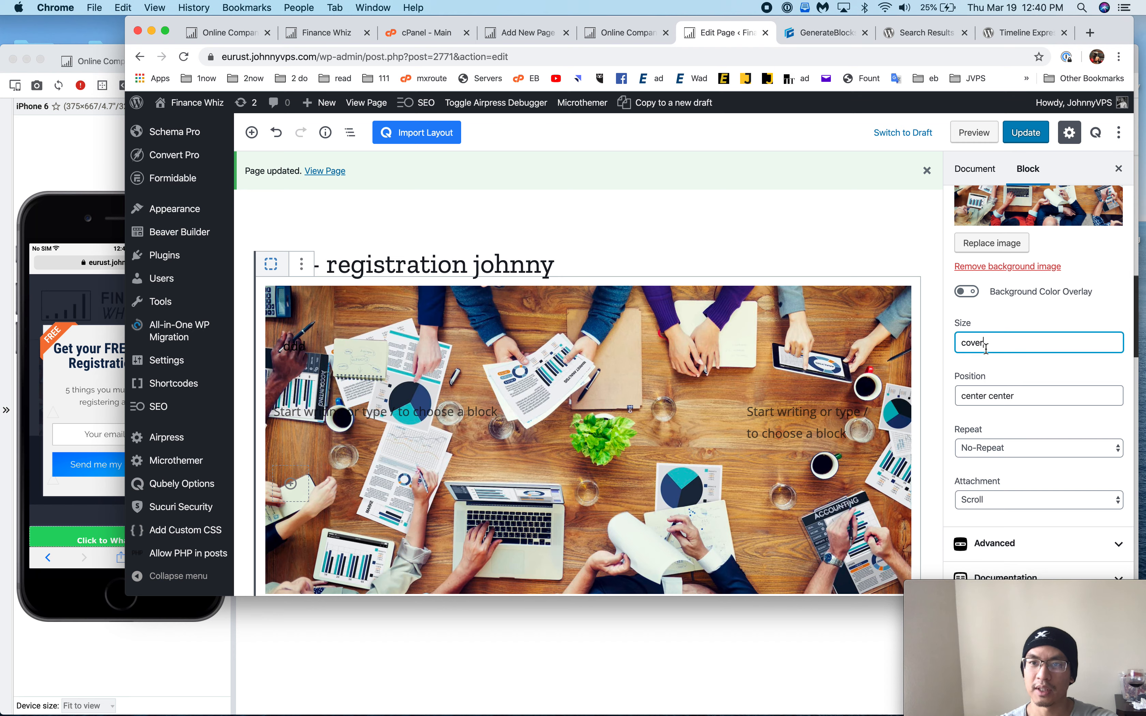
click(1039, 451)
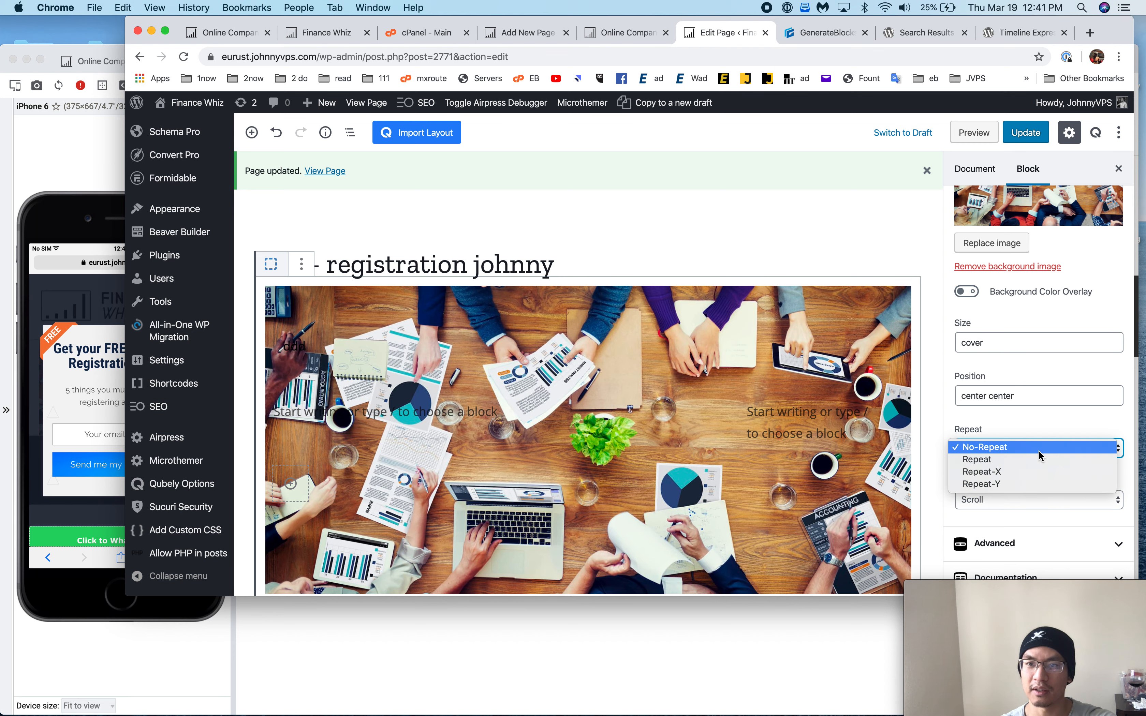
click(1039, 450)
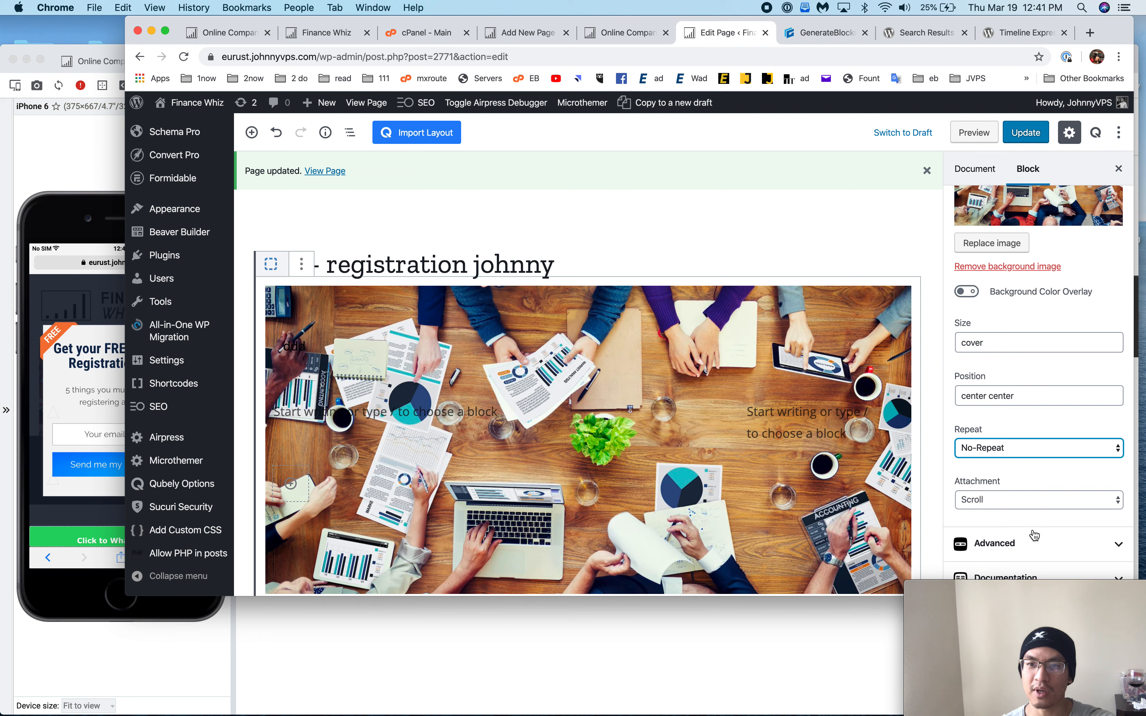
click(1033, 543)
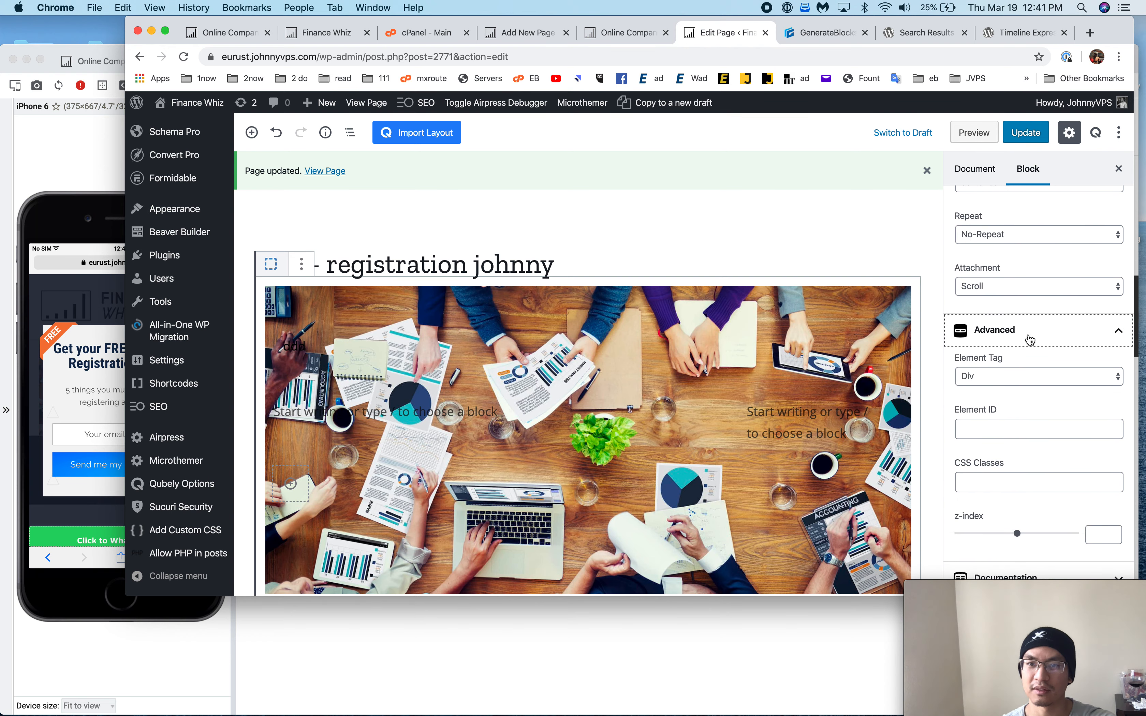
click(1029, 334)
scroll(1030, 382, up, 8)
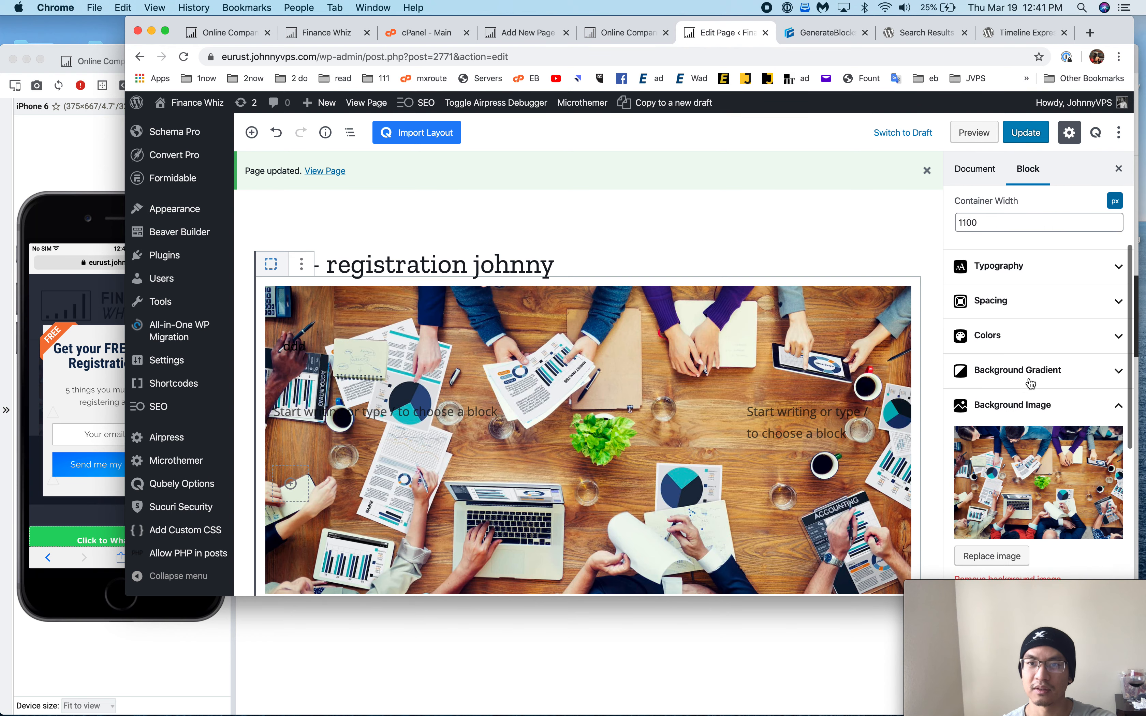
- View the hero background image's attachment details in the media library and close it without replacing the image
scroll(1029, 381, down, 6)
click(1022, 345)
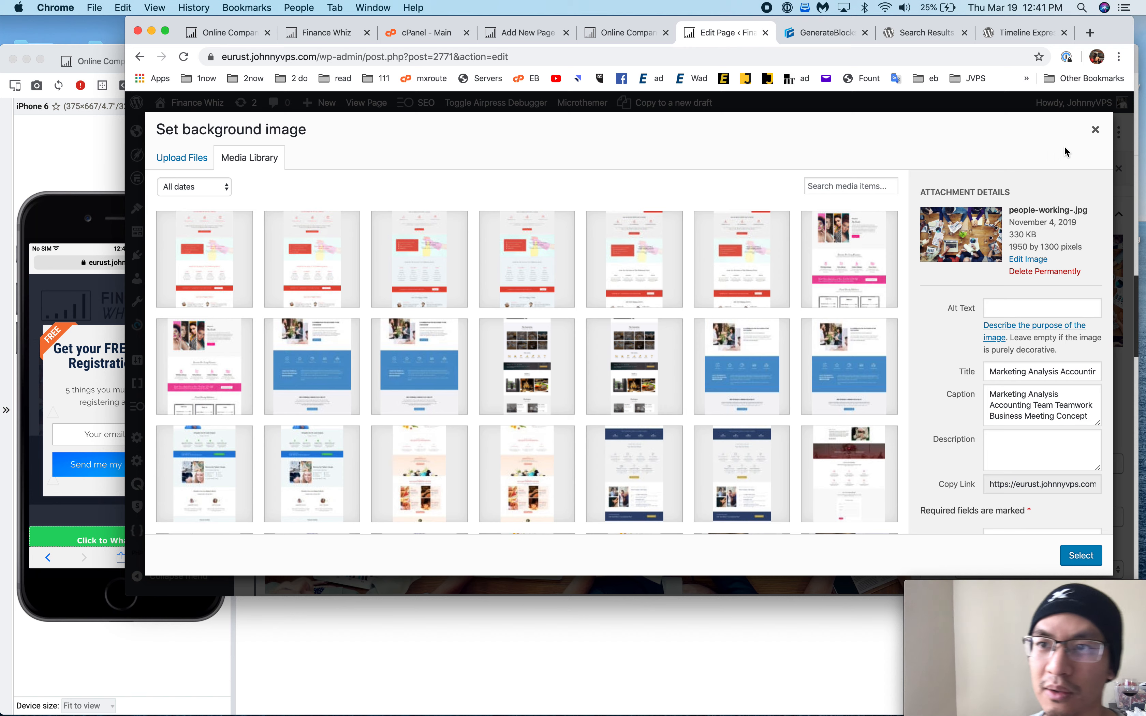
click(1095, 131)
- Set the hero container's width to 1400 px and update the registration page
scroll(1004, 356, up, 5)
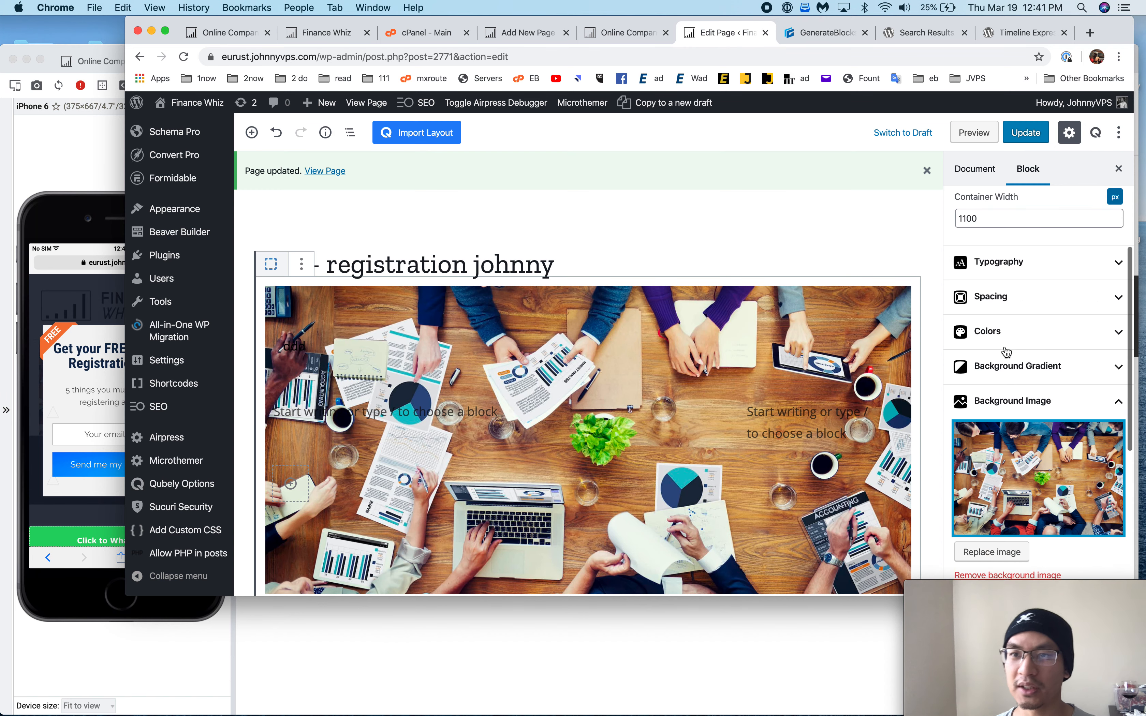
click(967, 322)
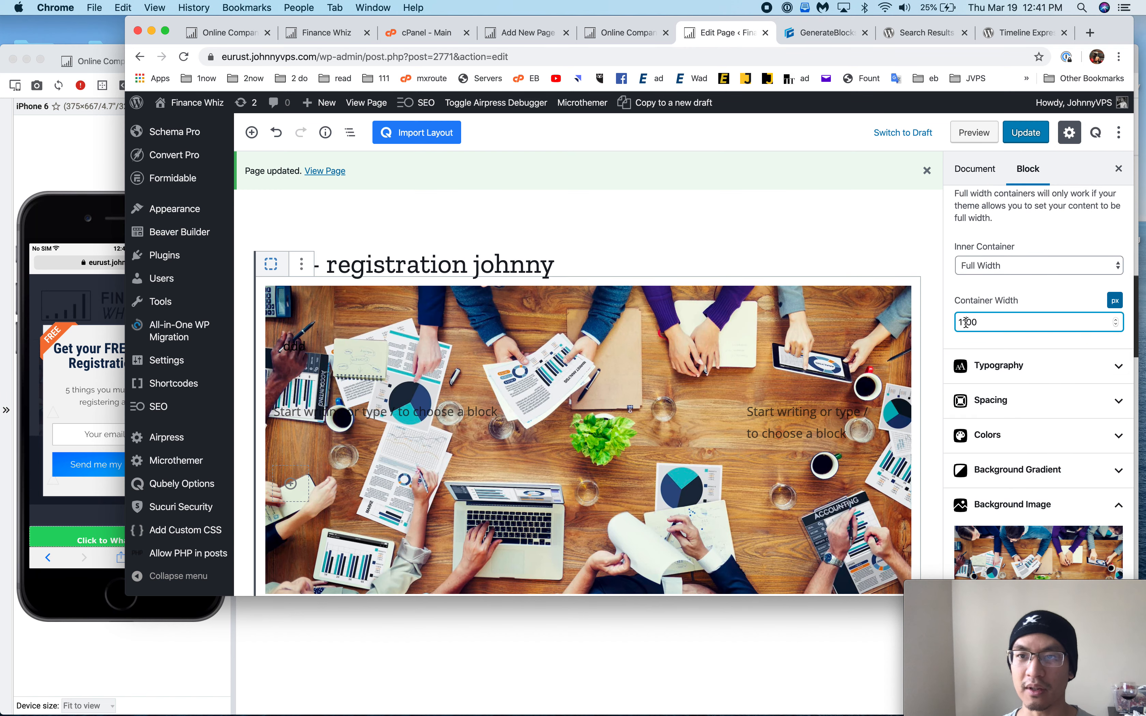
key(BackSpace)
text(4)
click(1025, 132)
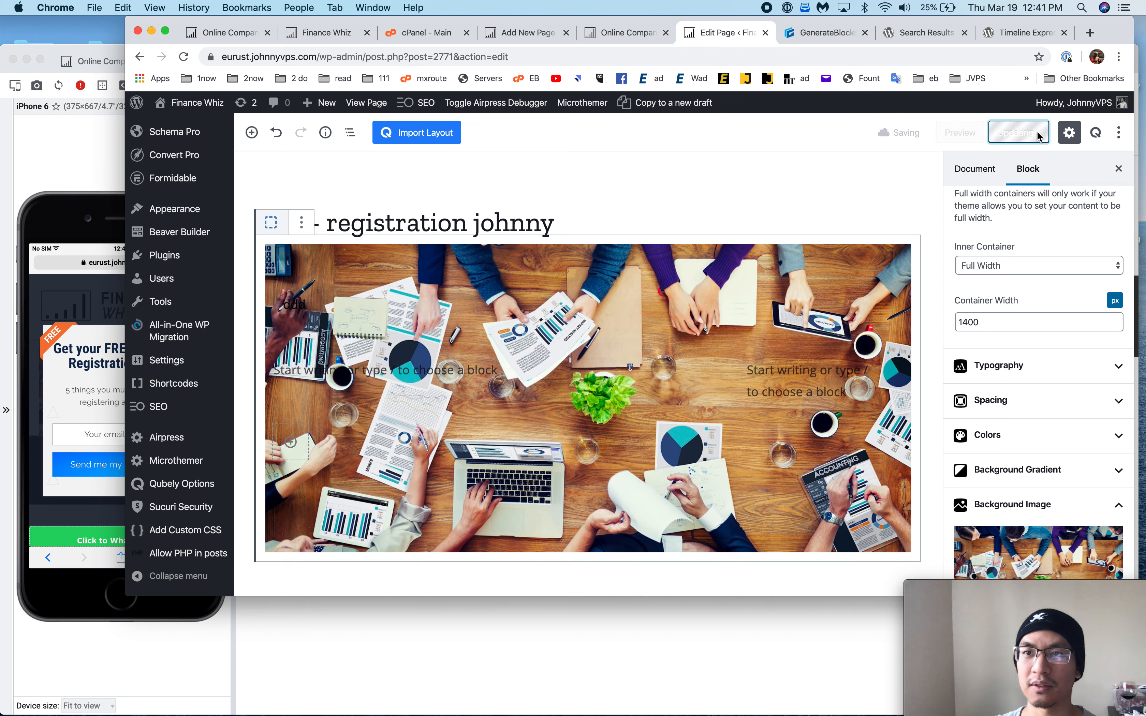
- Reload the registration page in Blisk to check its width, then return to the hero container in the Chrome editor
click(77, 178)
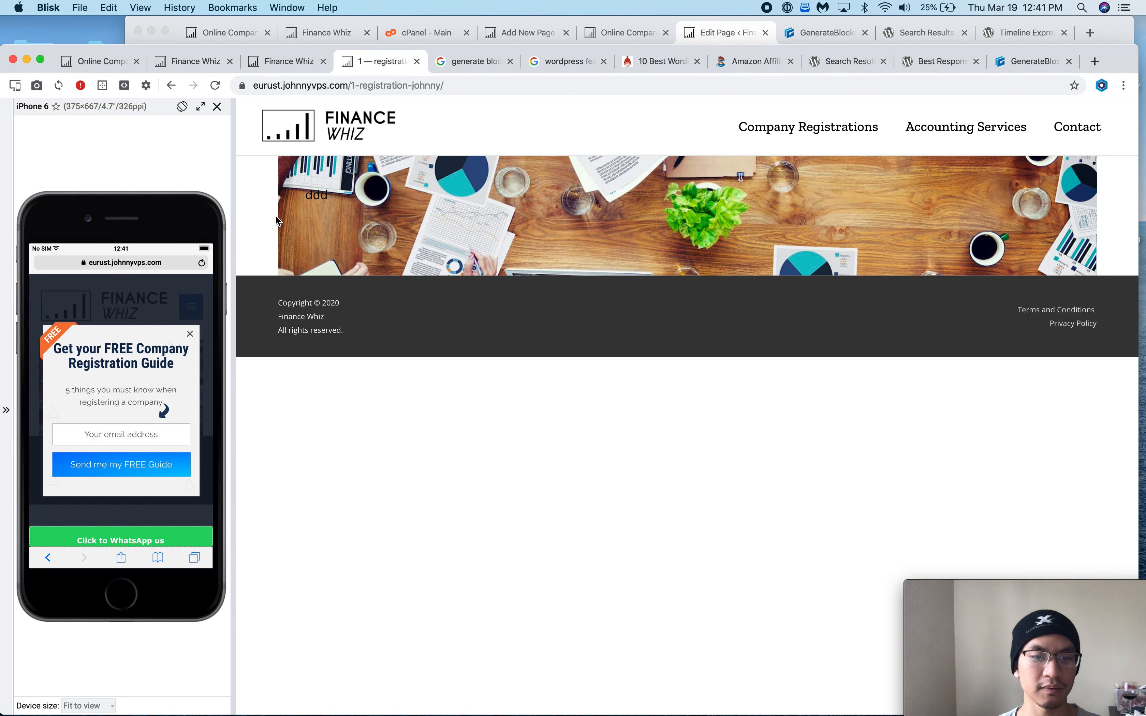
key(super+r)
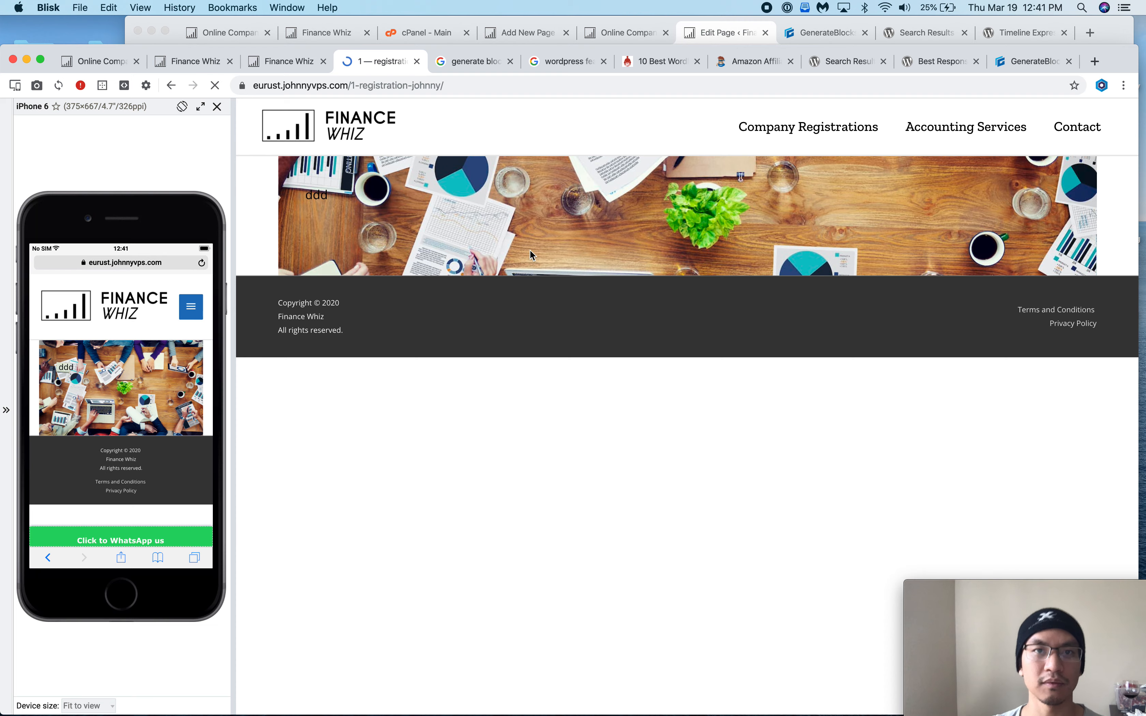
click(719, 33)
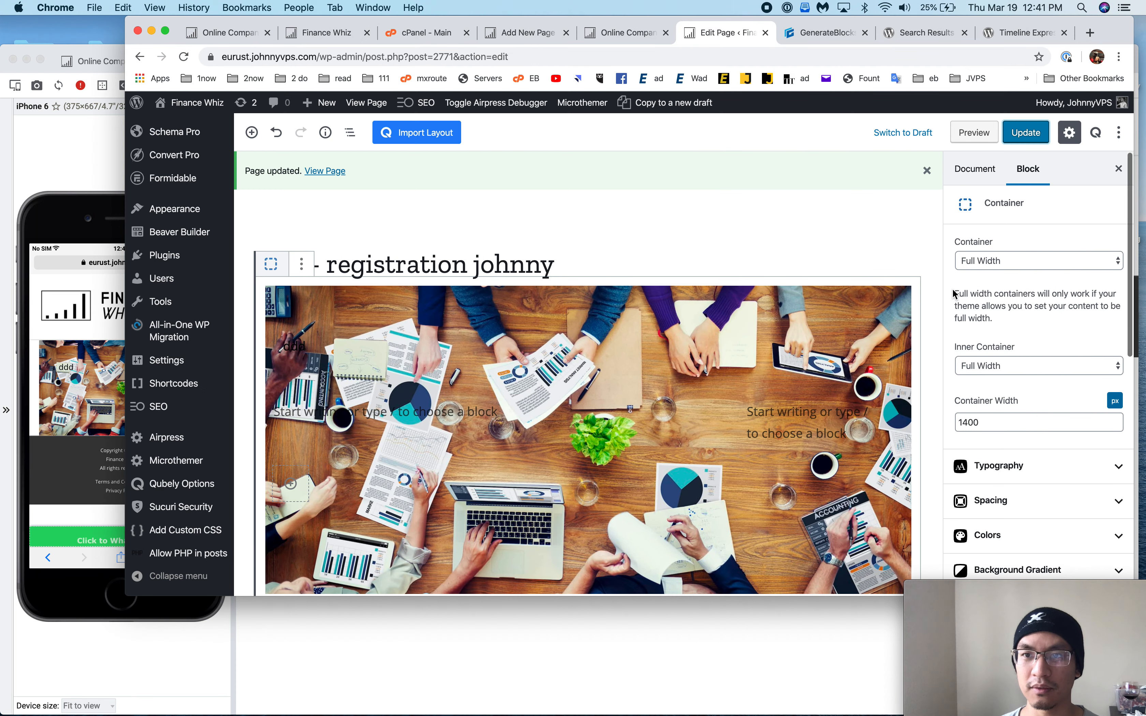
scroll(953, 289, up, 4)
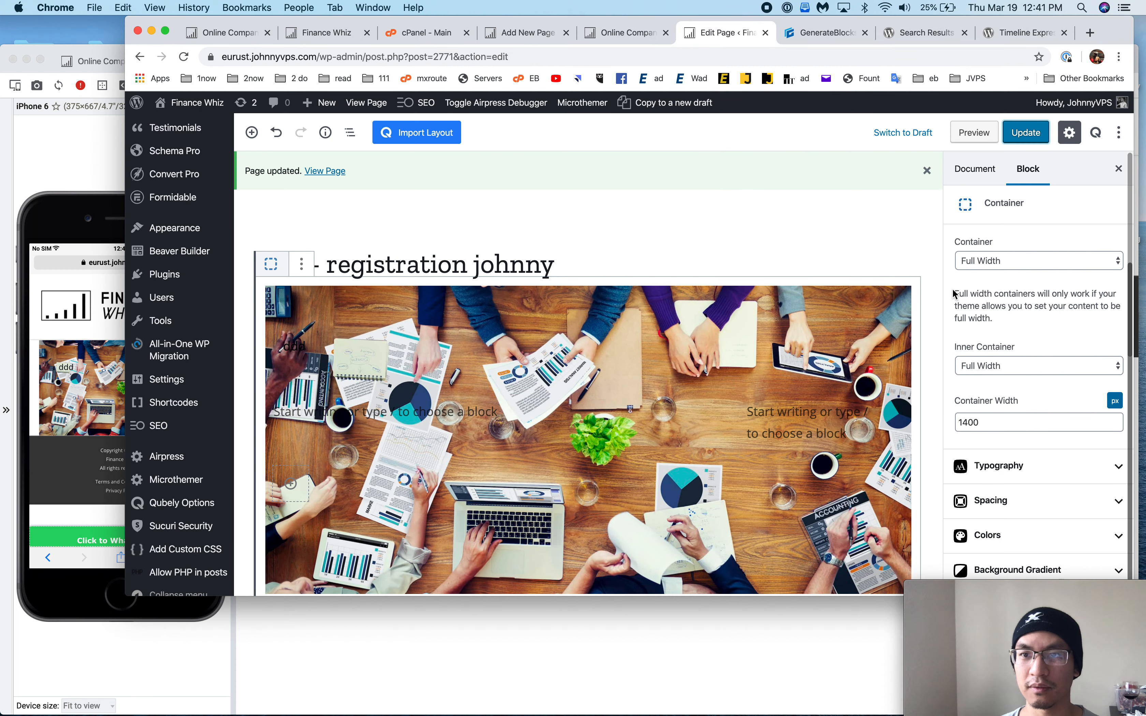
click(630, 267)
click(611, 320)
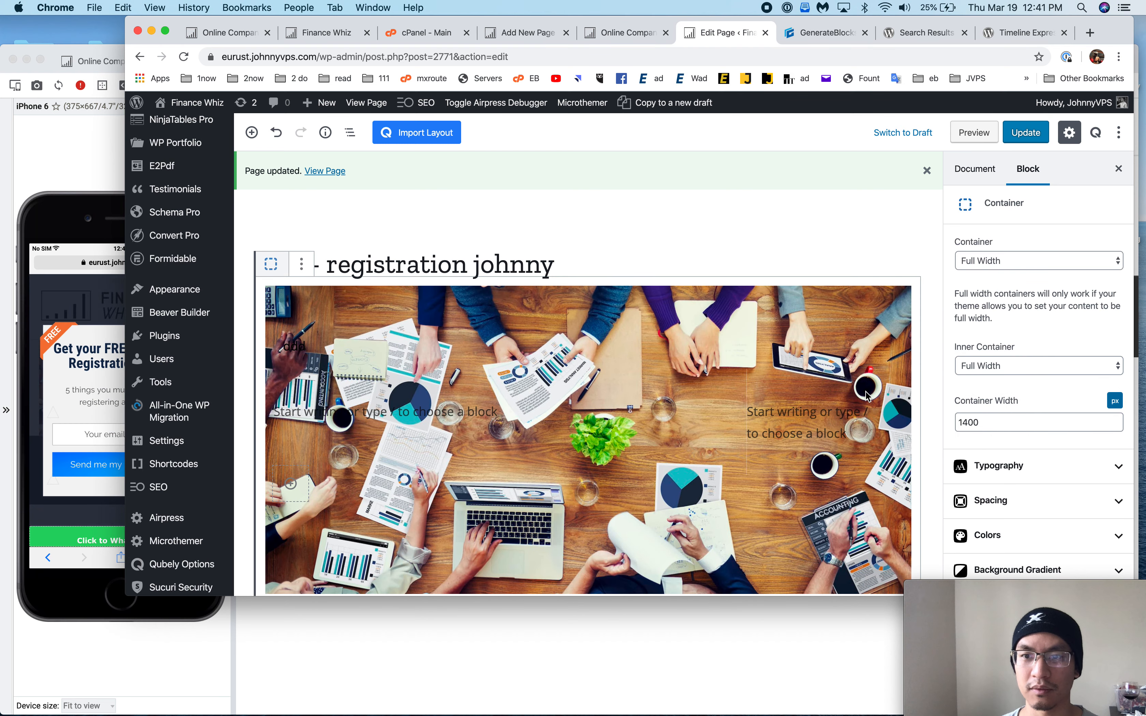
- Set the hero container's padding to 0 on all four sides and update the registration page
scroll(612, 330, down, 5)
click(1003, 501)
scroll(1004, 514, down, 6)
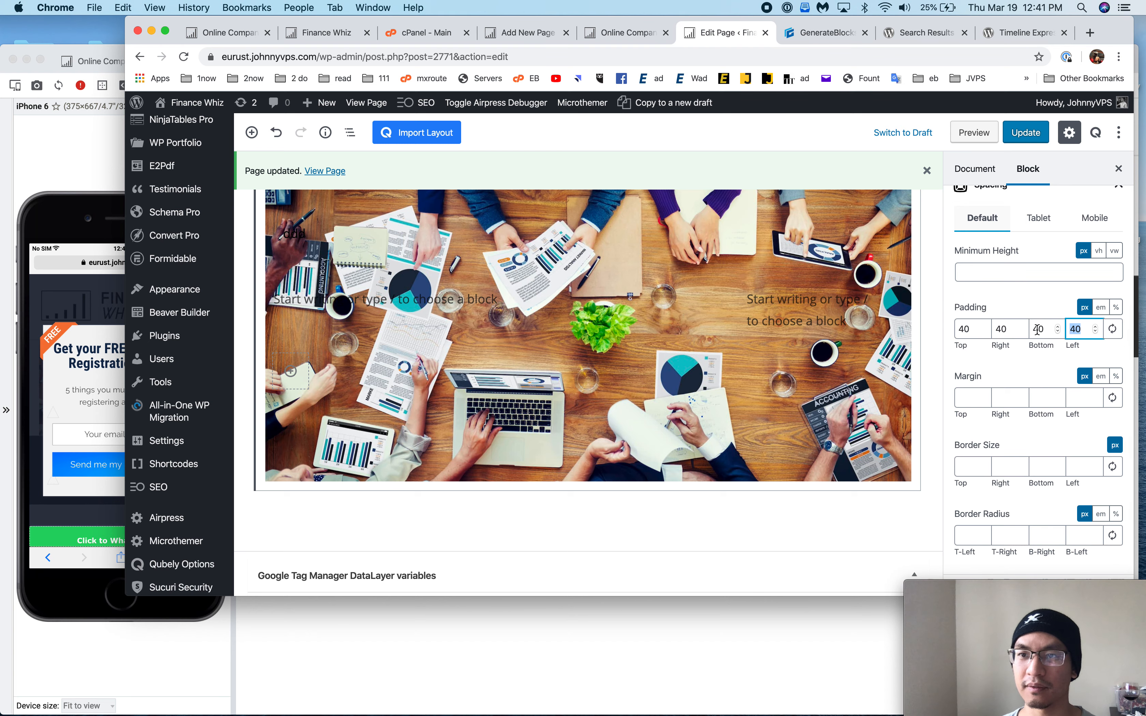
text(0)
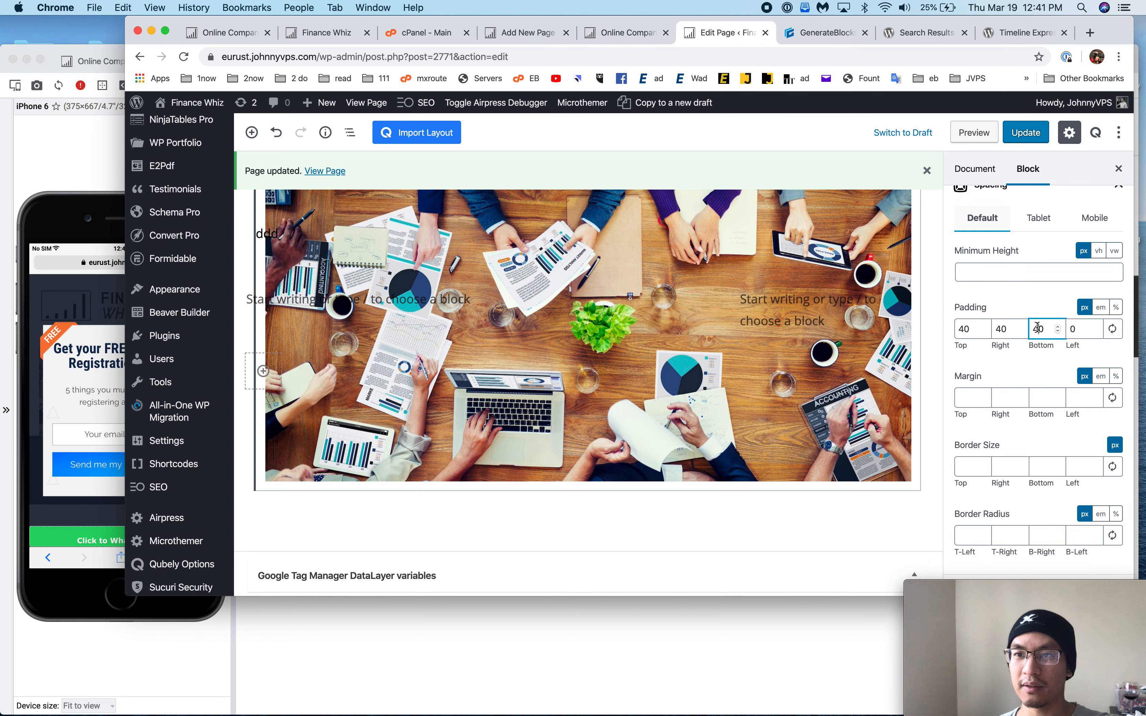
double_click(1037, 328)
text(0)
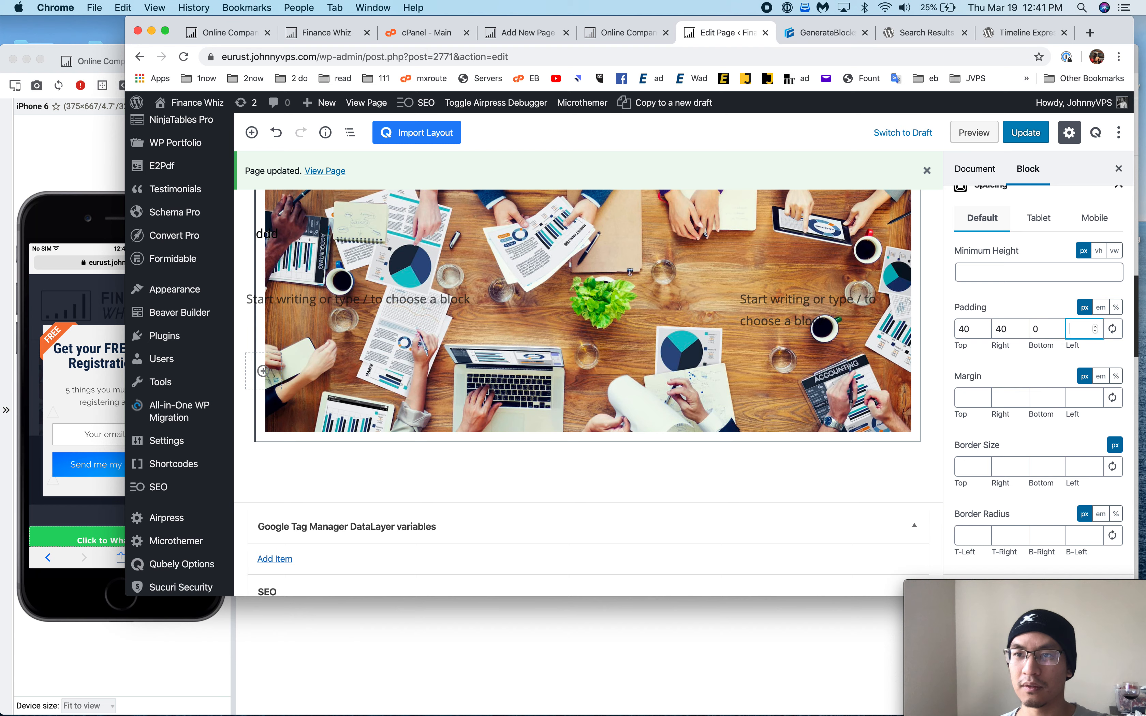
double_click(1007, 329)
text(0)
double_click(971, 329)
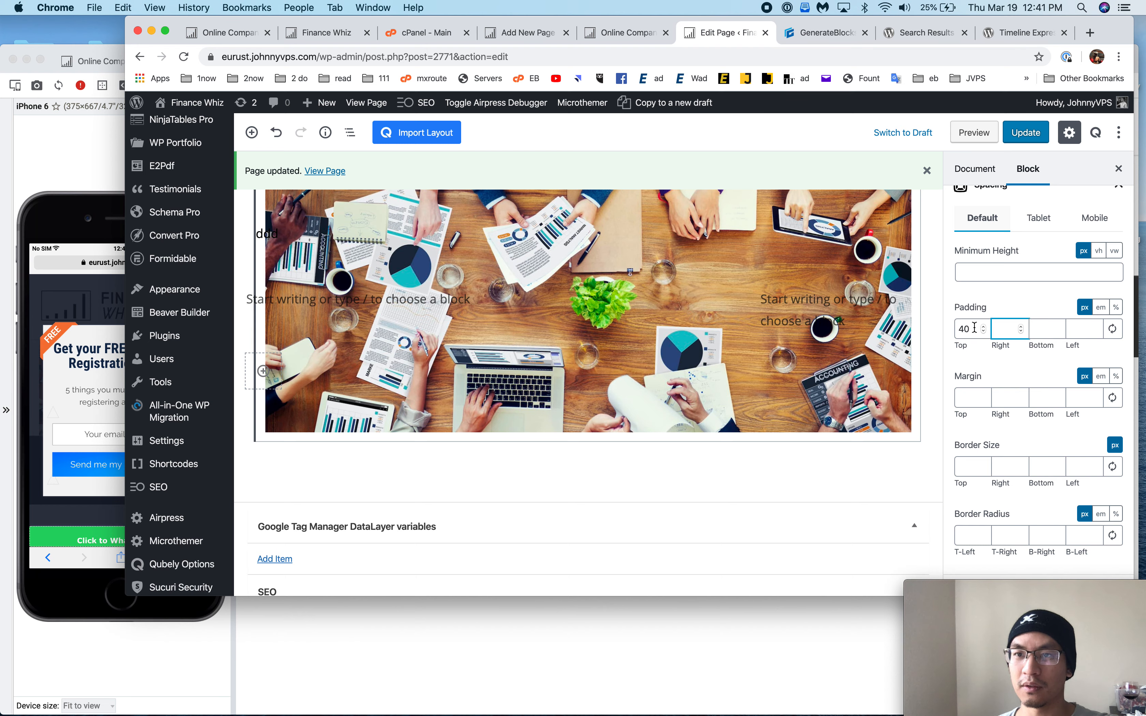
text(0)
click(1034, 140)
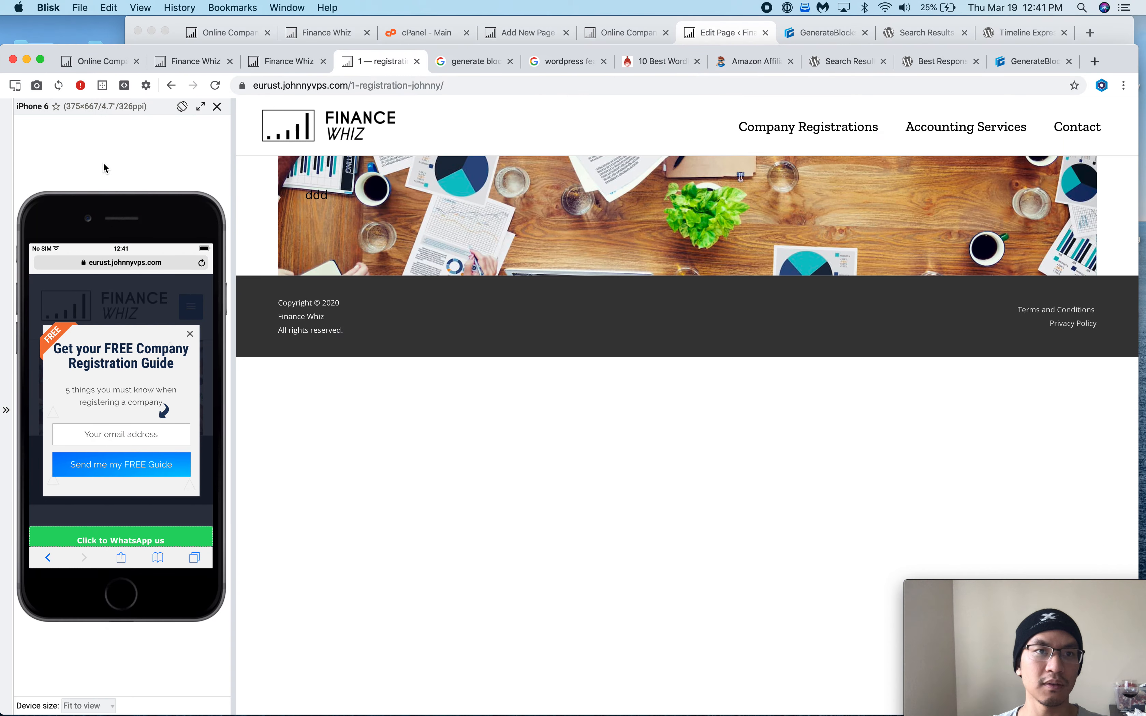
- Reload the registration page in Blisk and look over the hero container's spacing settings in Chrome
click(103, 162)
key(cmd+r)
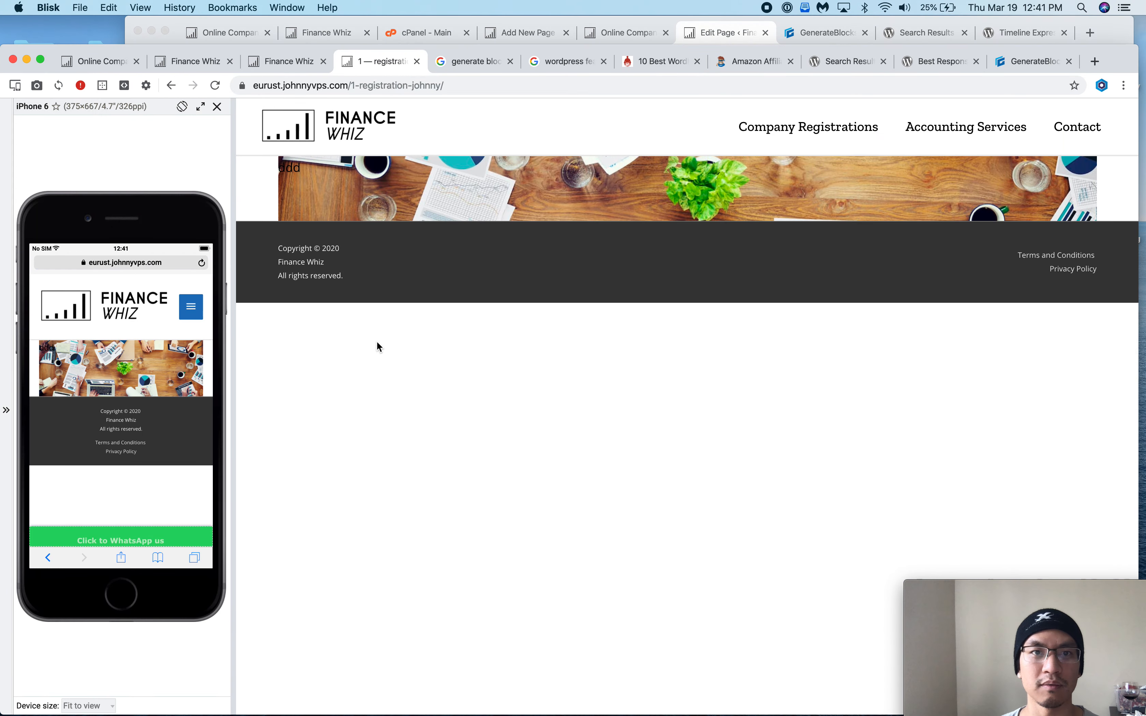
click(725, 29)
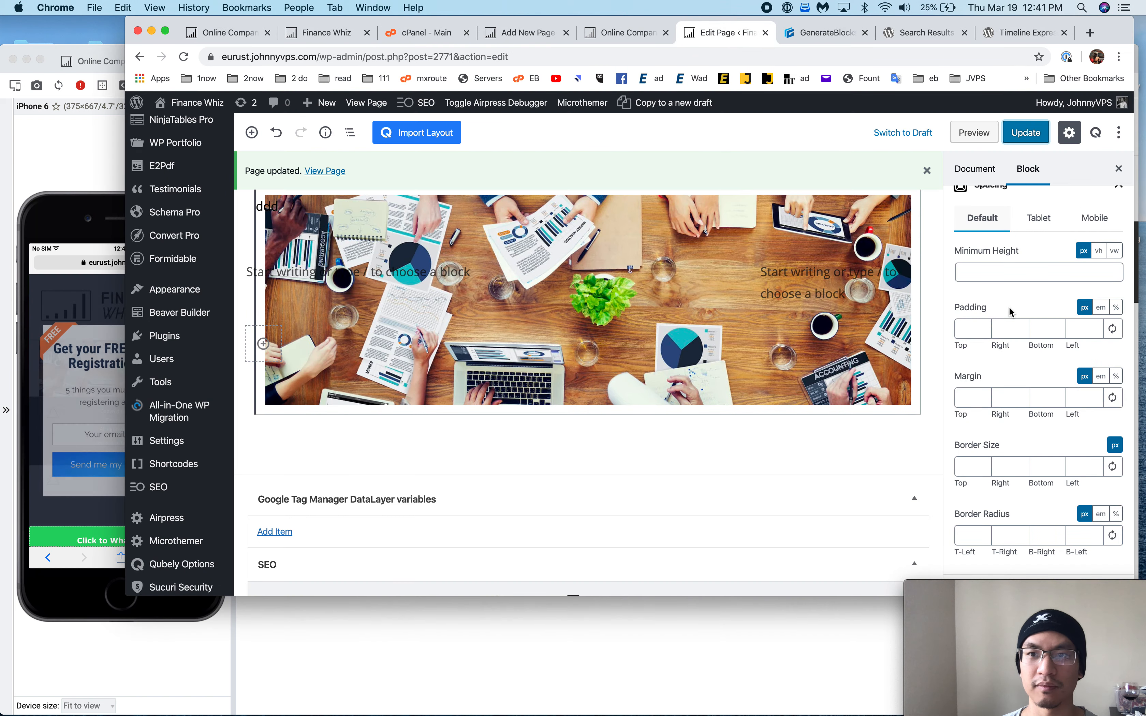
scroll(1011, 315, up, 2)
click(994, 437)
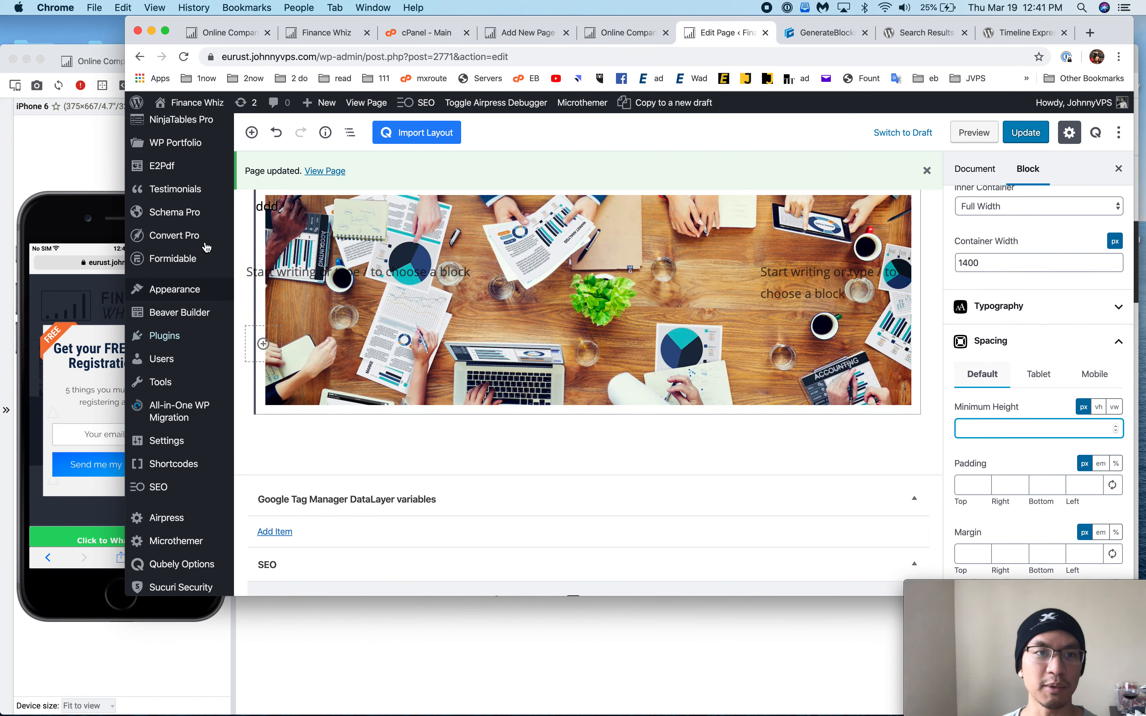
- In Blisk, inspect the hero of the live company registration page and select its fl-col-has-cols column in the element tree
click(102, 157)
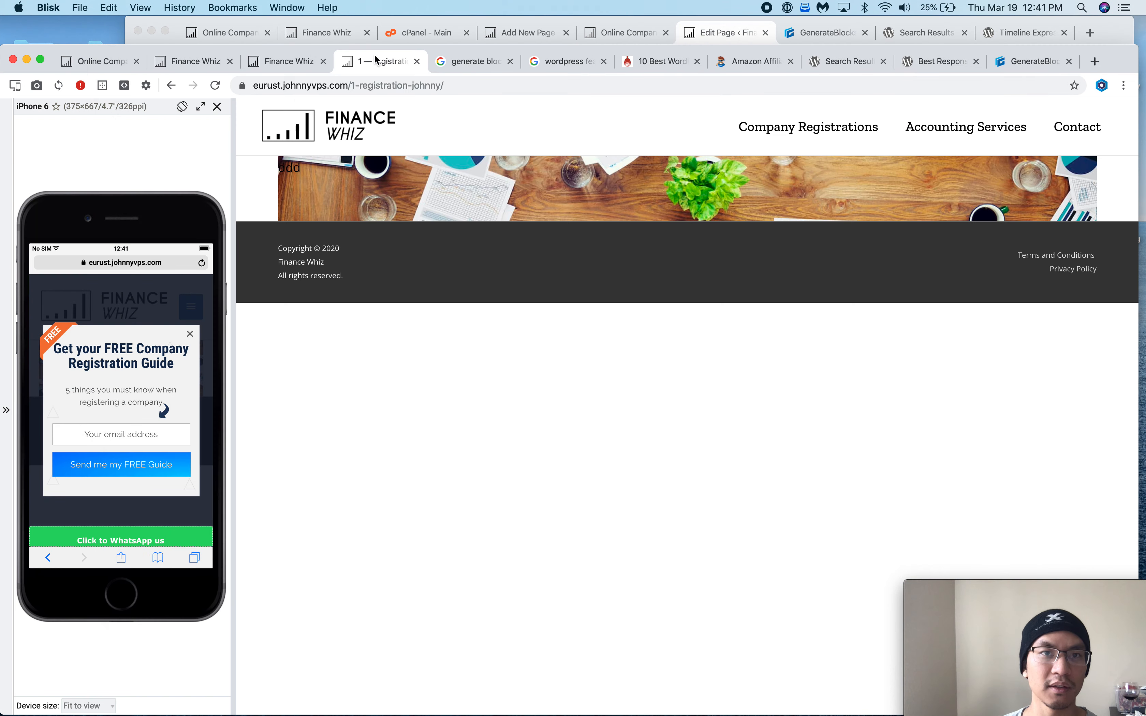
click(218, 67)
key(ctrl+shift+Tab)
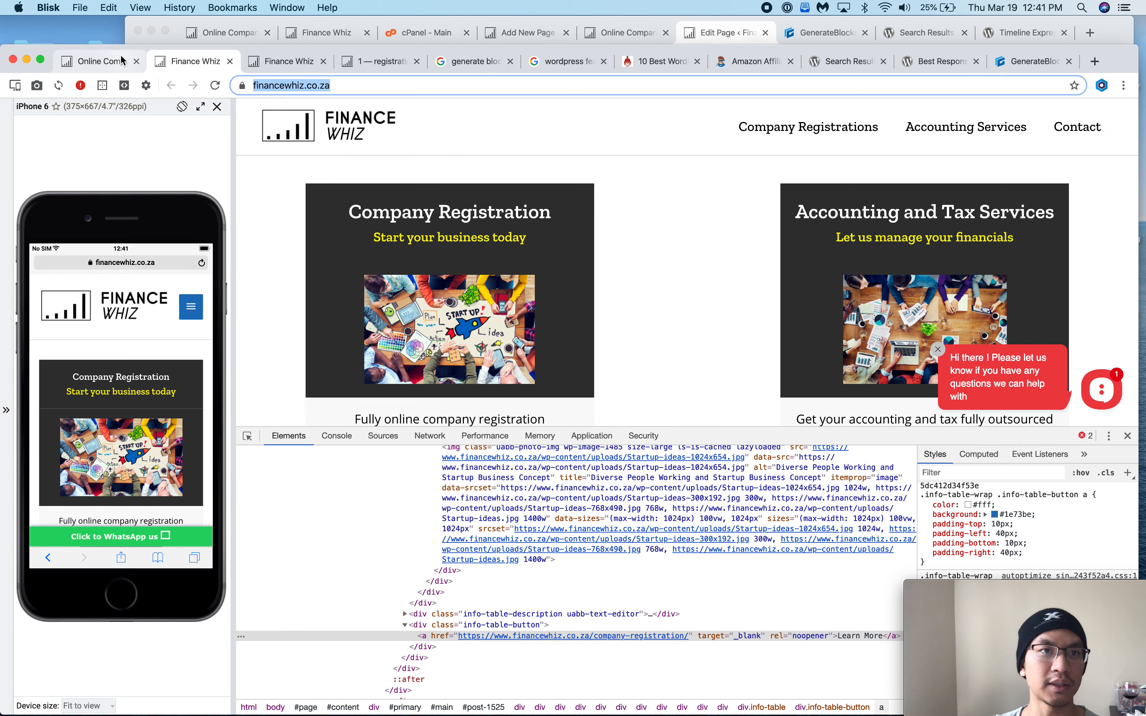
right_click(478, 187)
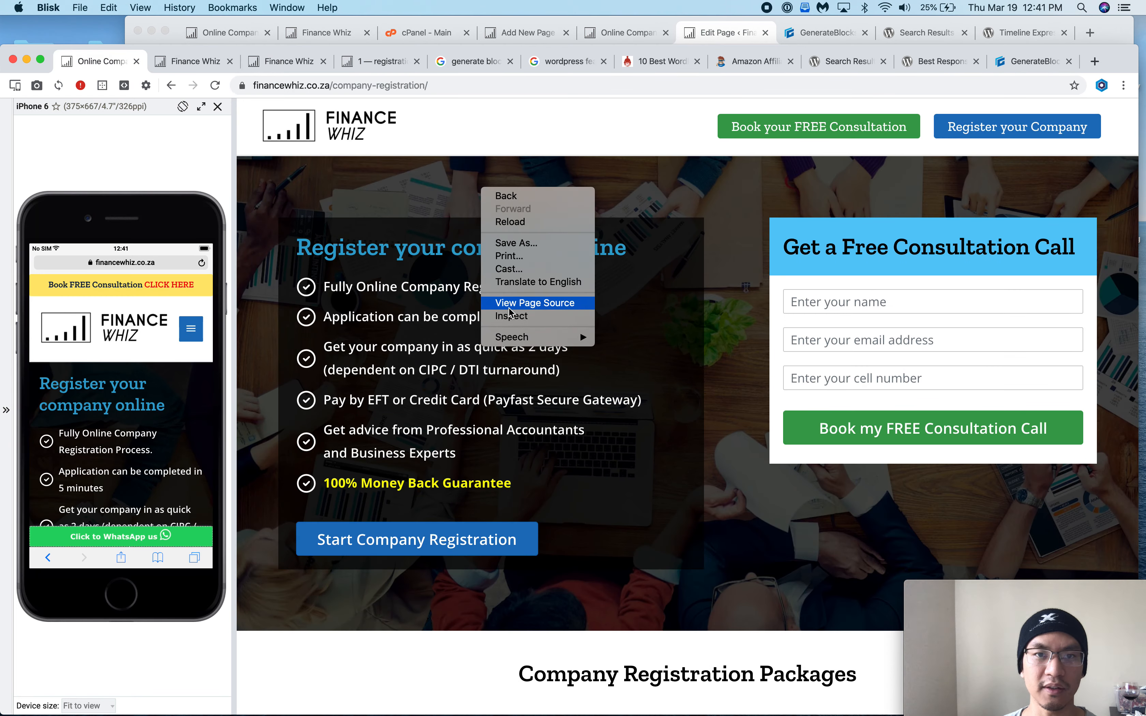
click(507, 333)
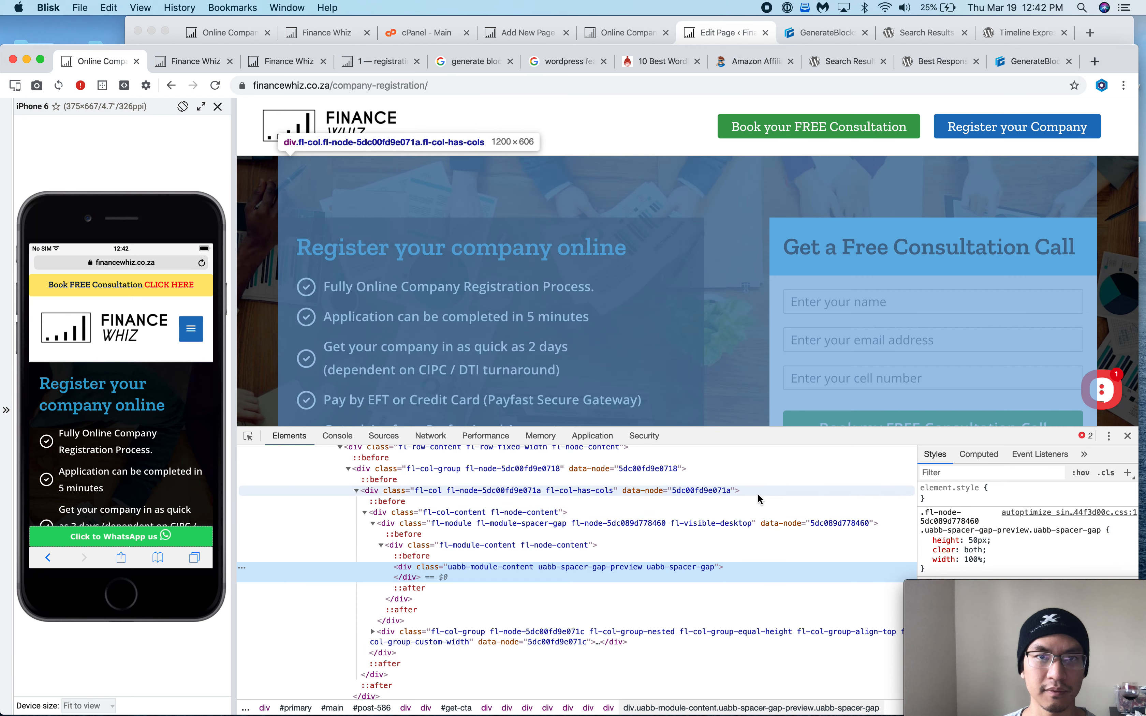
click(757, 493)
- Shrink the inspector and examine how the live hero's background spans the page behind its content
scroll(768, 306, down, 5)
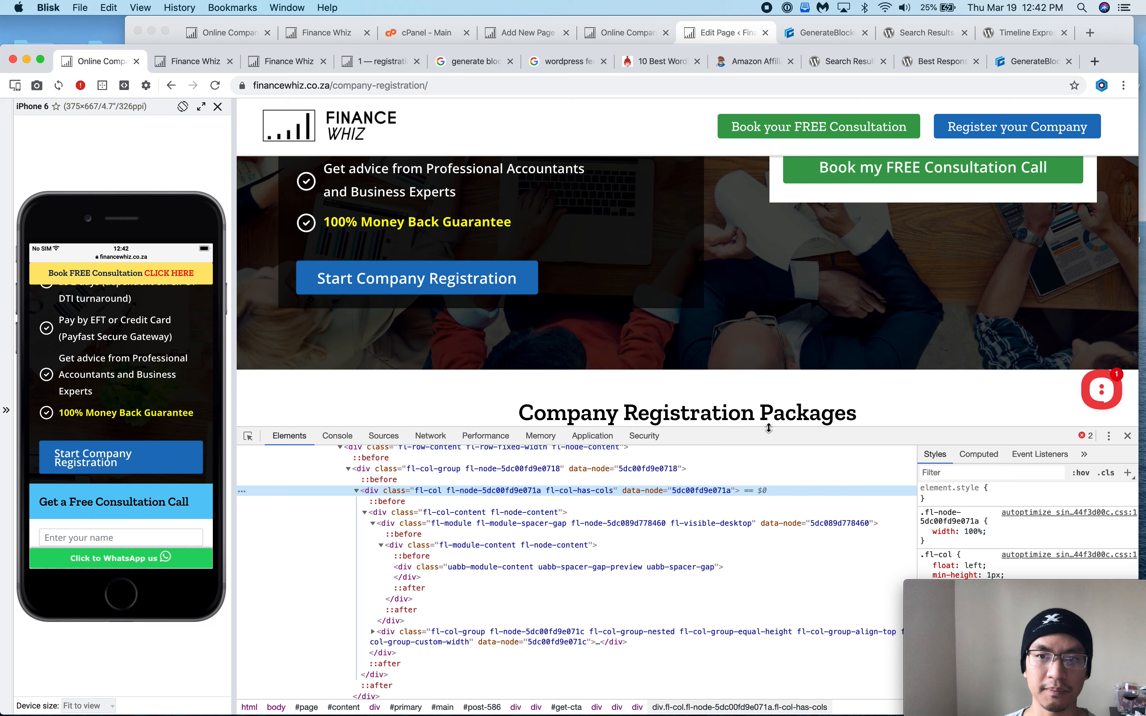
drag(767, 429, 770, 610)
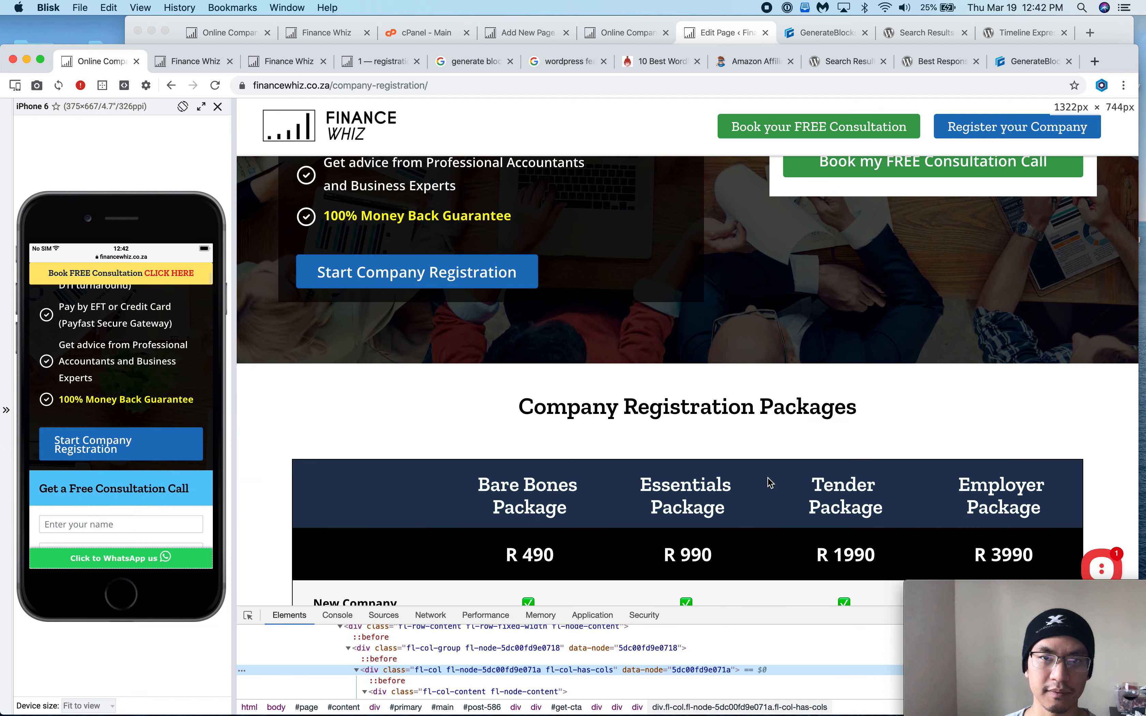
scroll(769, 478, up, 3)
scroll(767, 477, up, 2)
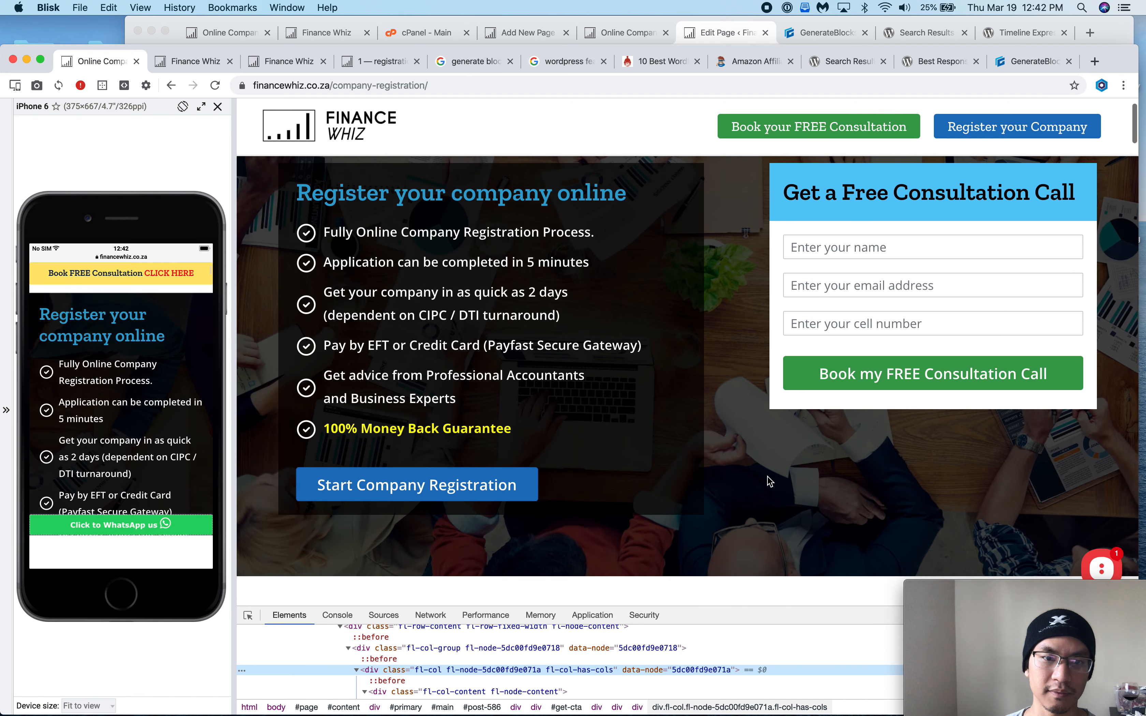
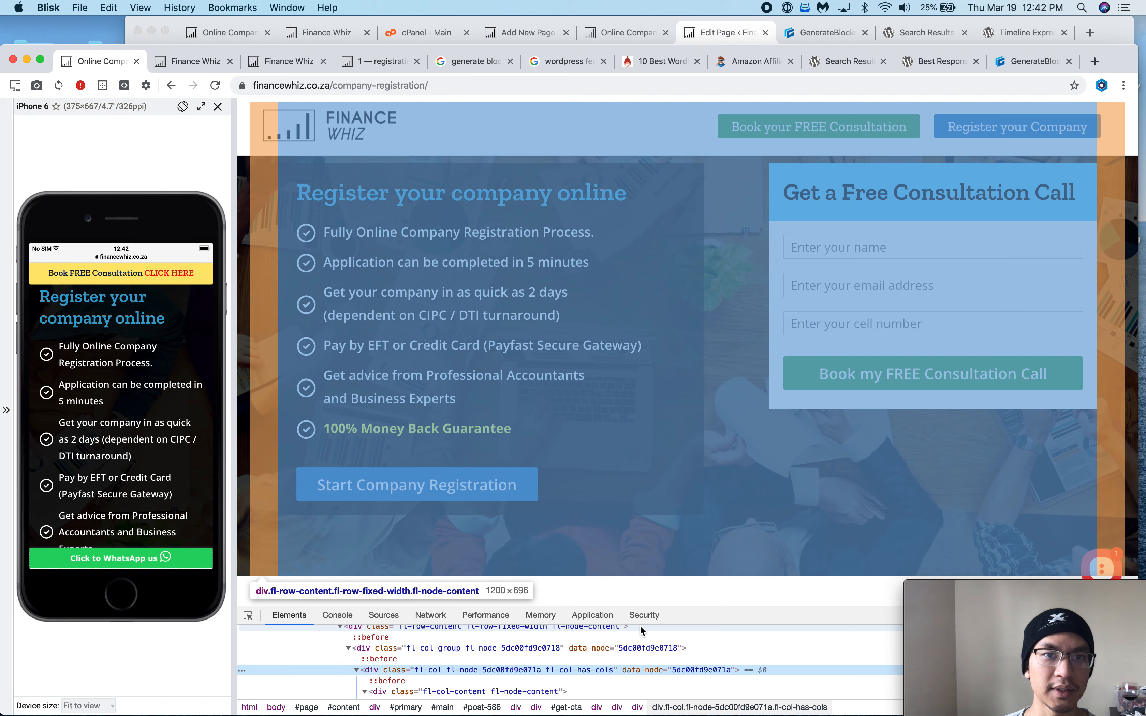
- In Chrome, set the hero container's minimum height to 696 px and update the registration page
scroll(660, 415, up, 2)
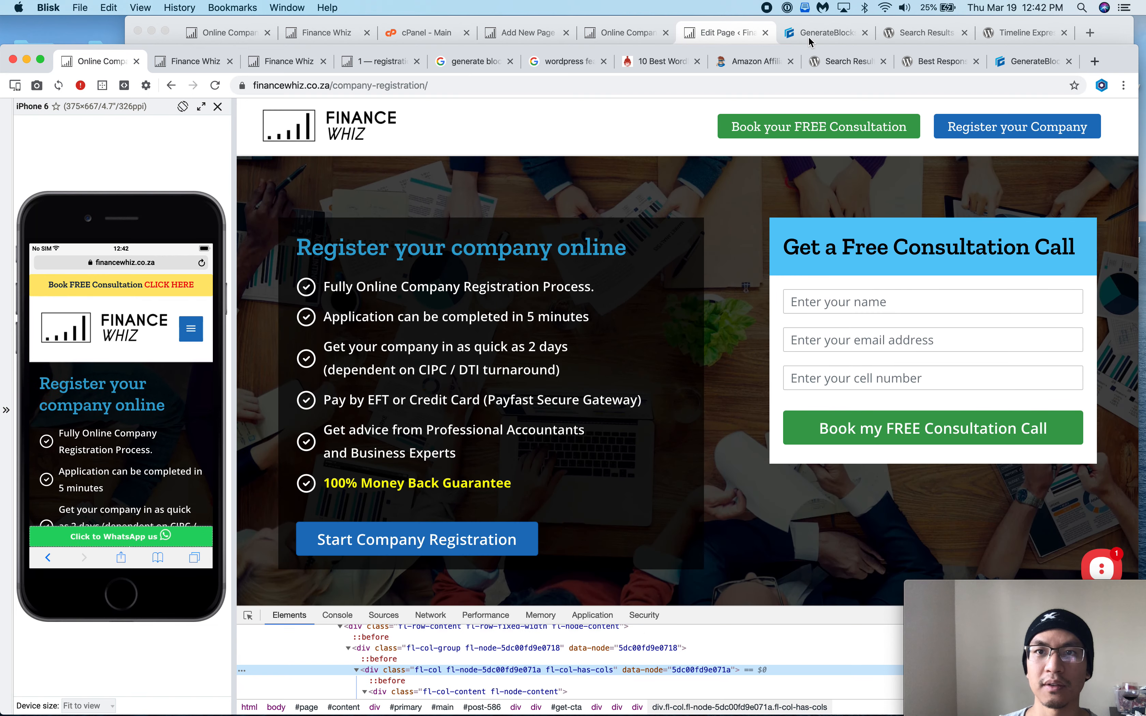
click(748, 36)
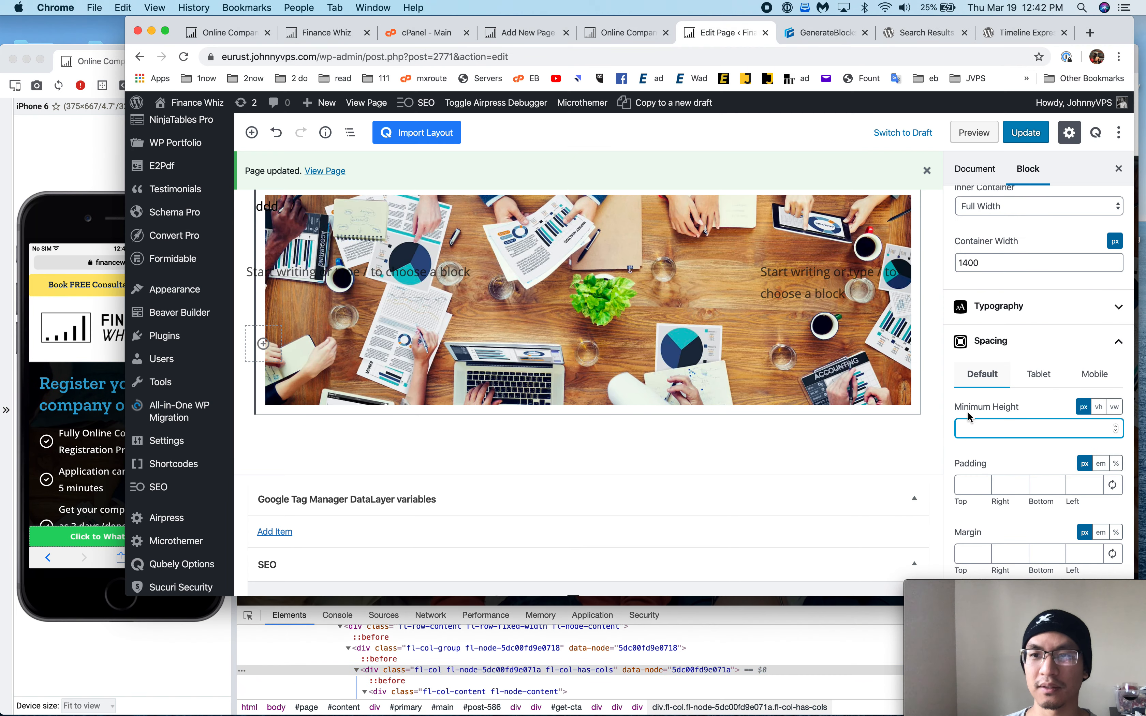
text(696)
mouse_move(1075, 102)
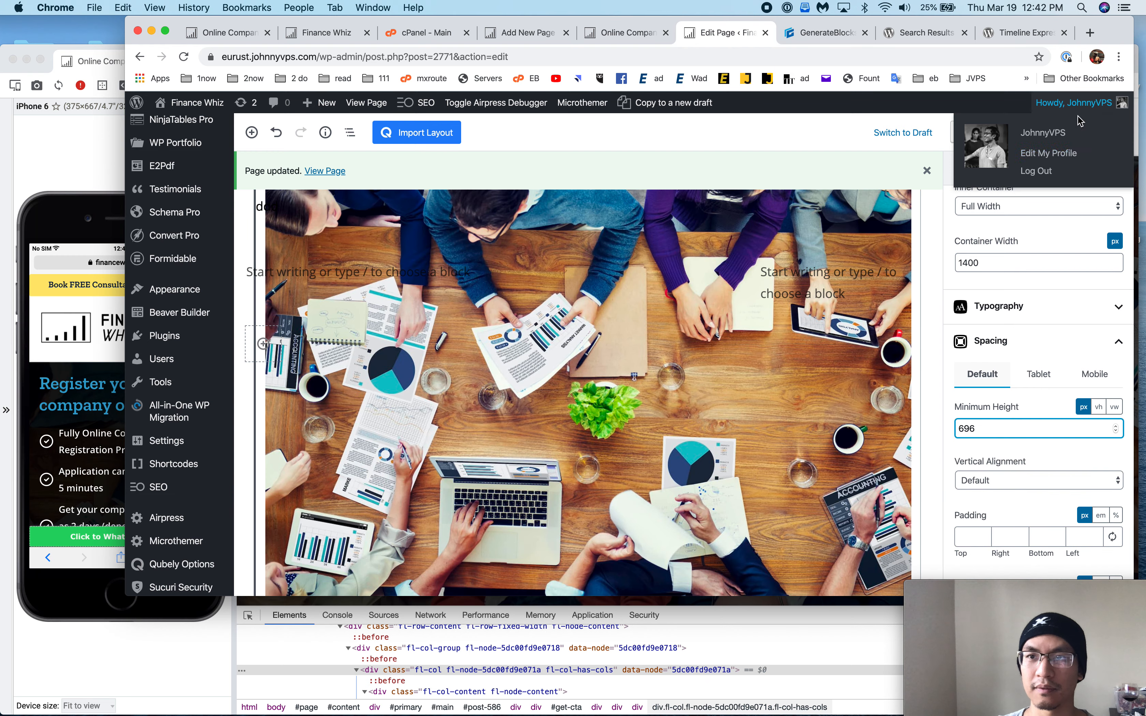
click(1018, 132)
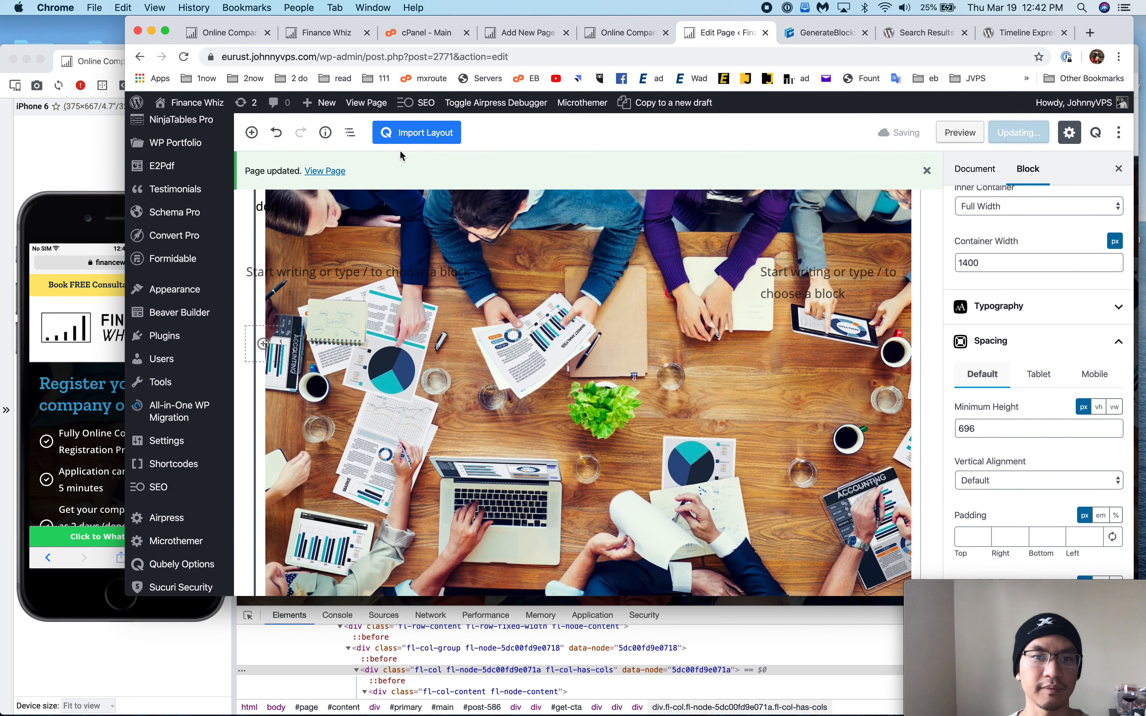
- Reload the rebuilt registration page in Blisk and inspect the container that holds the hero background
click(111, 156)
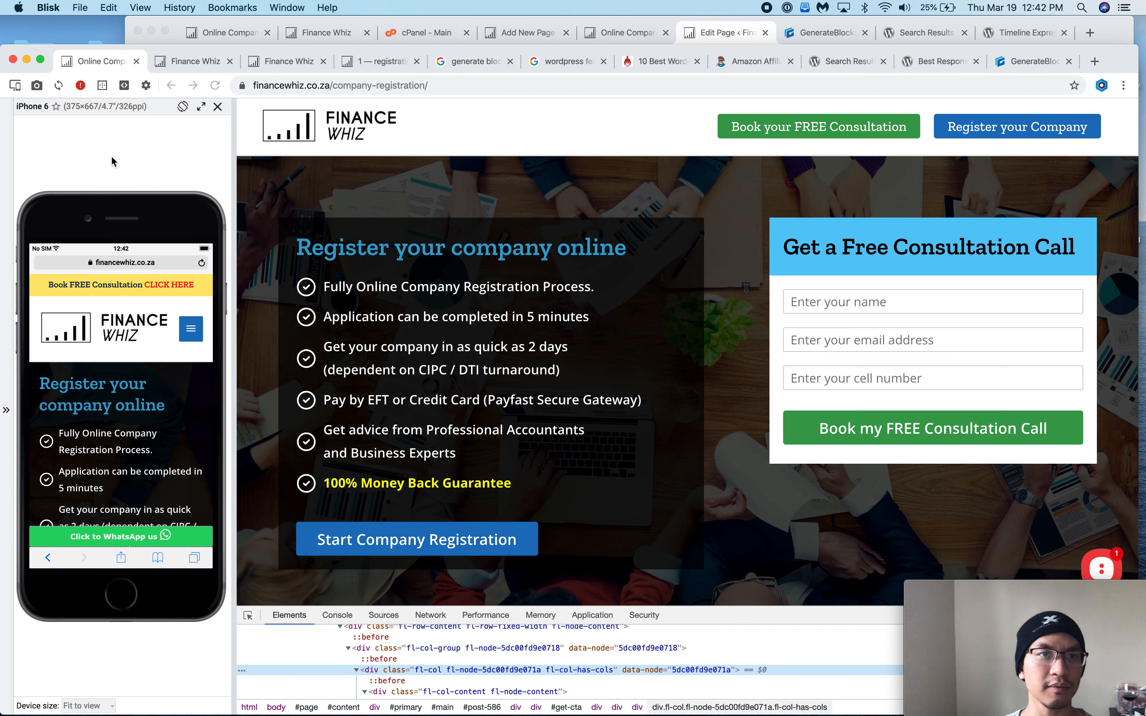
click(365, 66)
key(super+r)
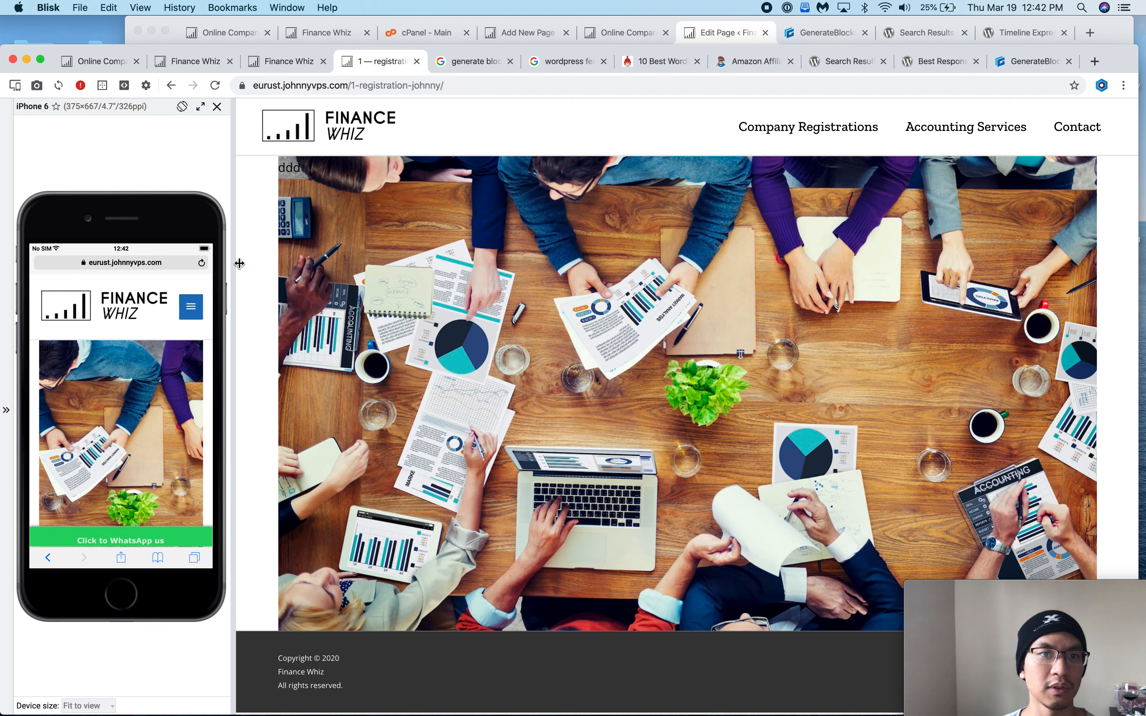
click(173, 66)
click(105, 62)
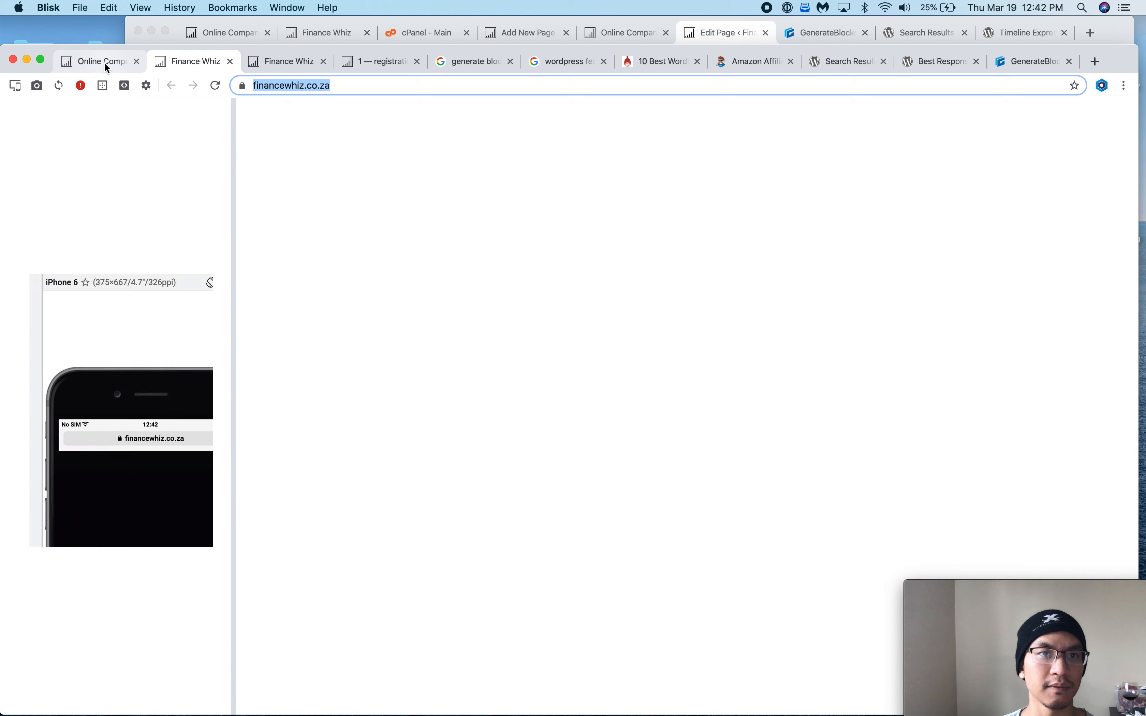
click(367, 64)
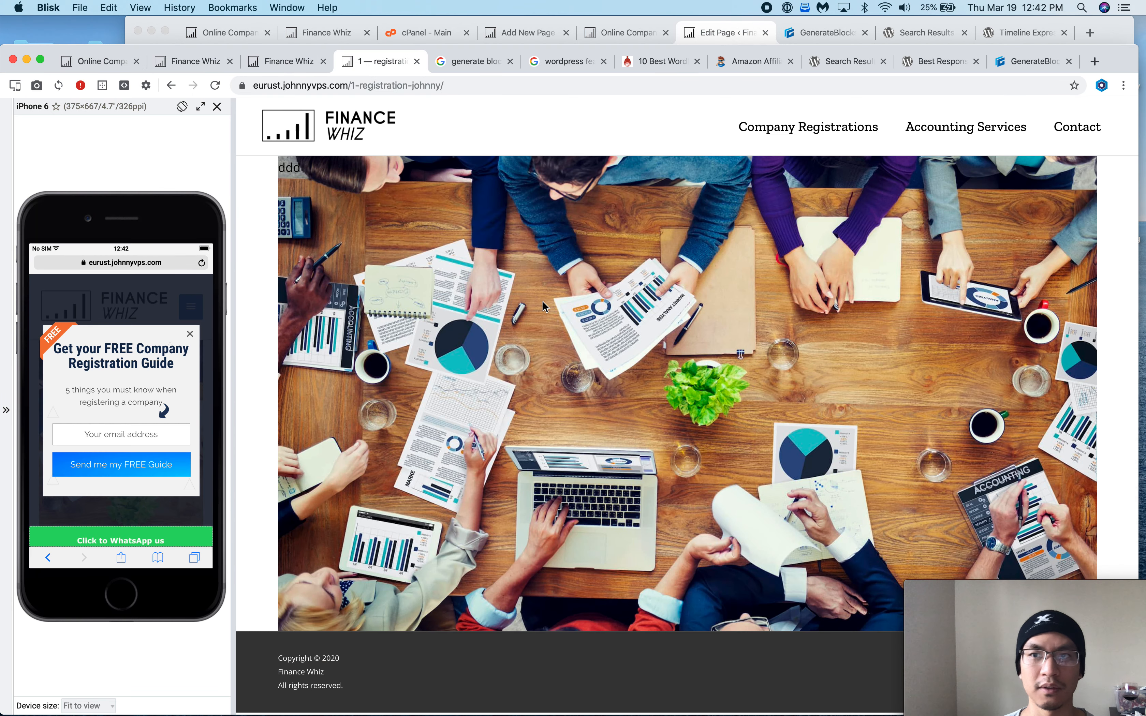
right_click(399, 430)
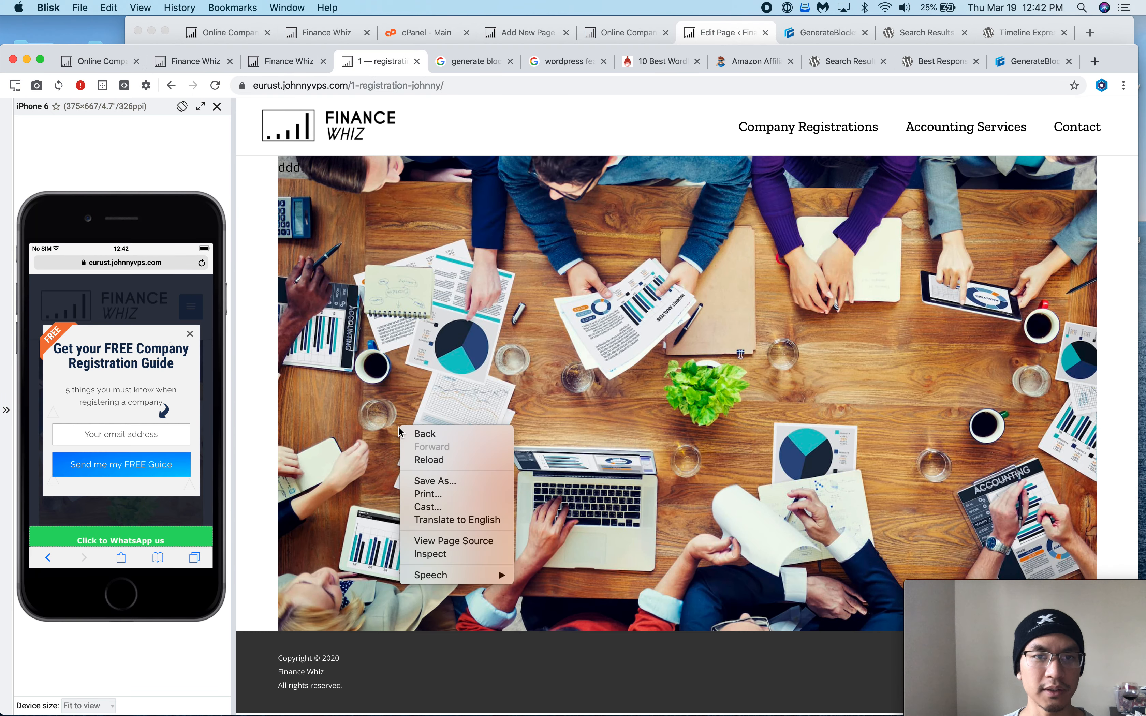
click(435, 555)
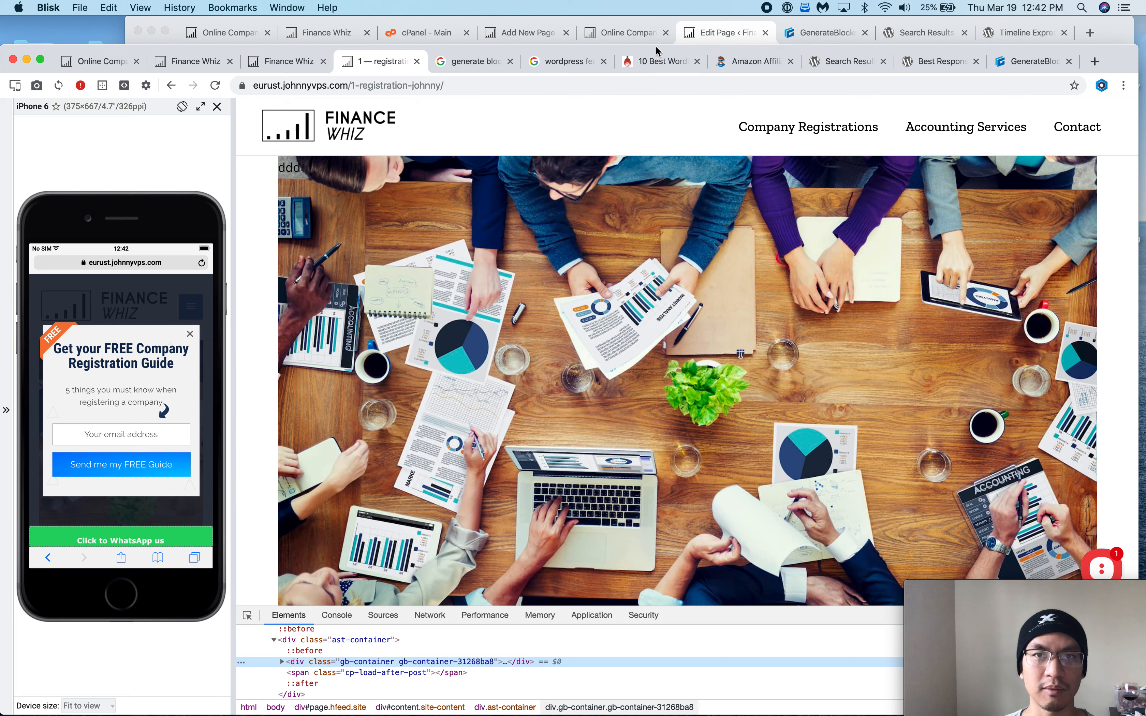
- In the Chrome page editor, set the registration page's Astra sidebar option to No Sidebar
click(727, 34)
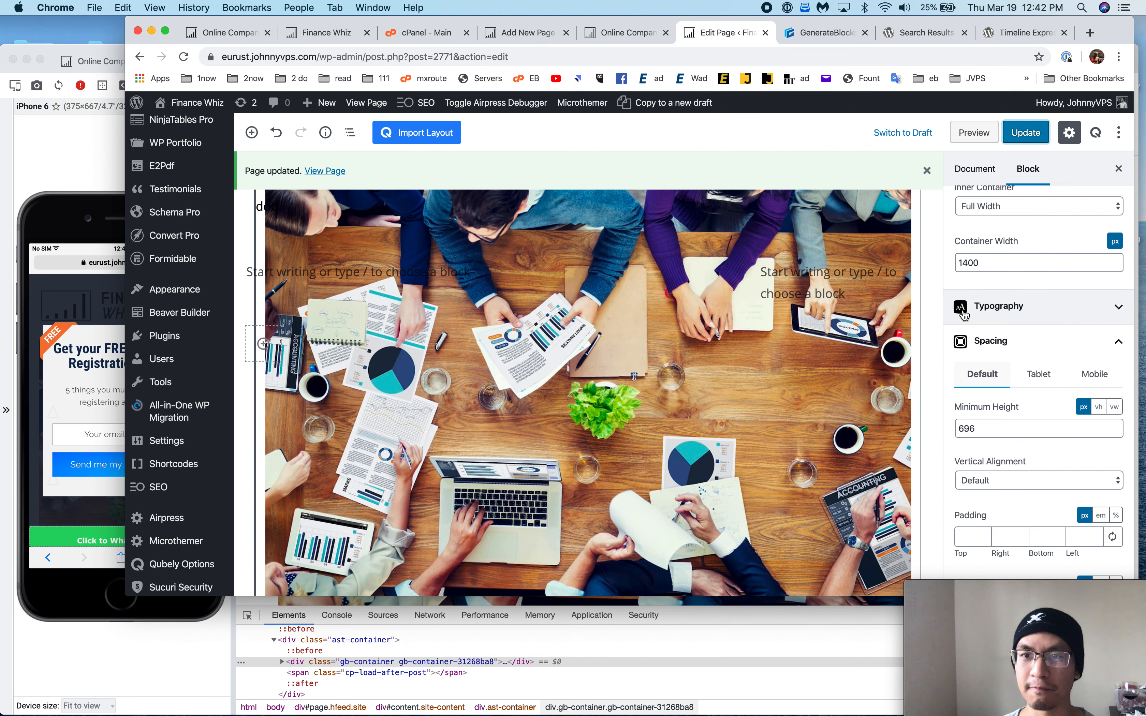
scroll(829, 269, up, 3)
click(829, 269)
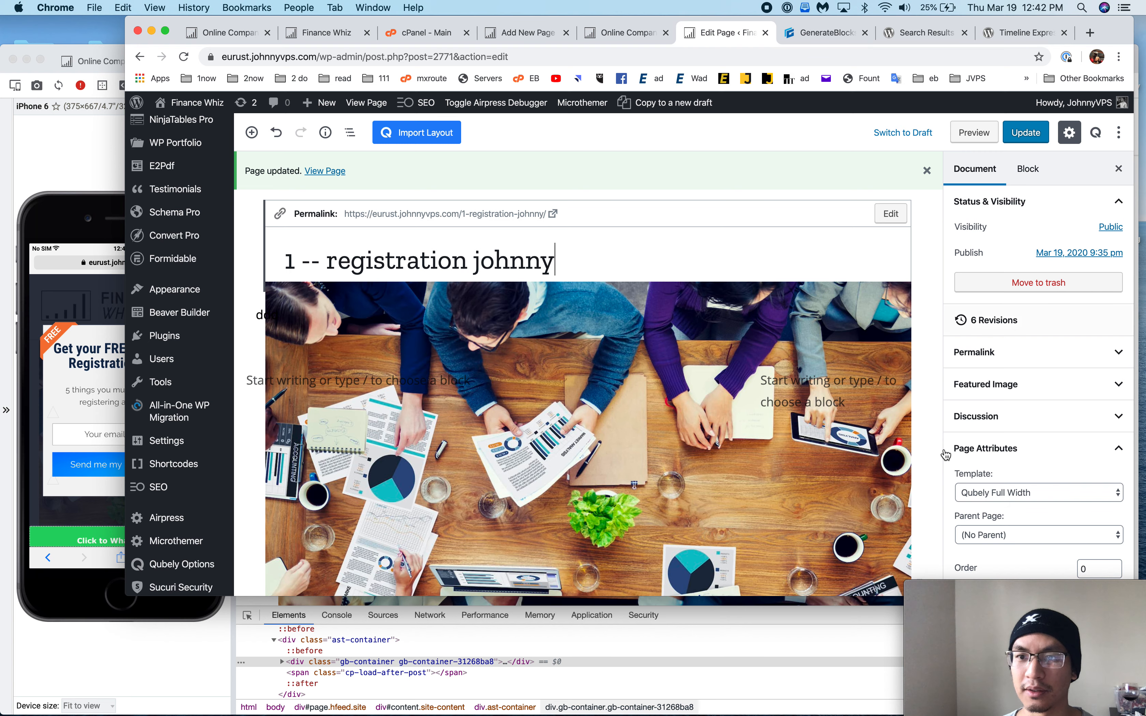
scroll(942, 482, down, 1)
scroll(1022, 474, down, 10)
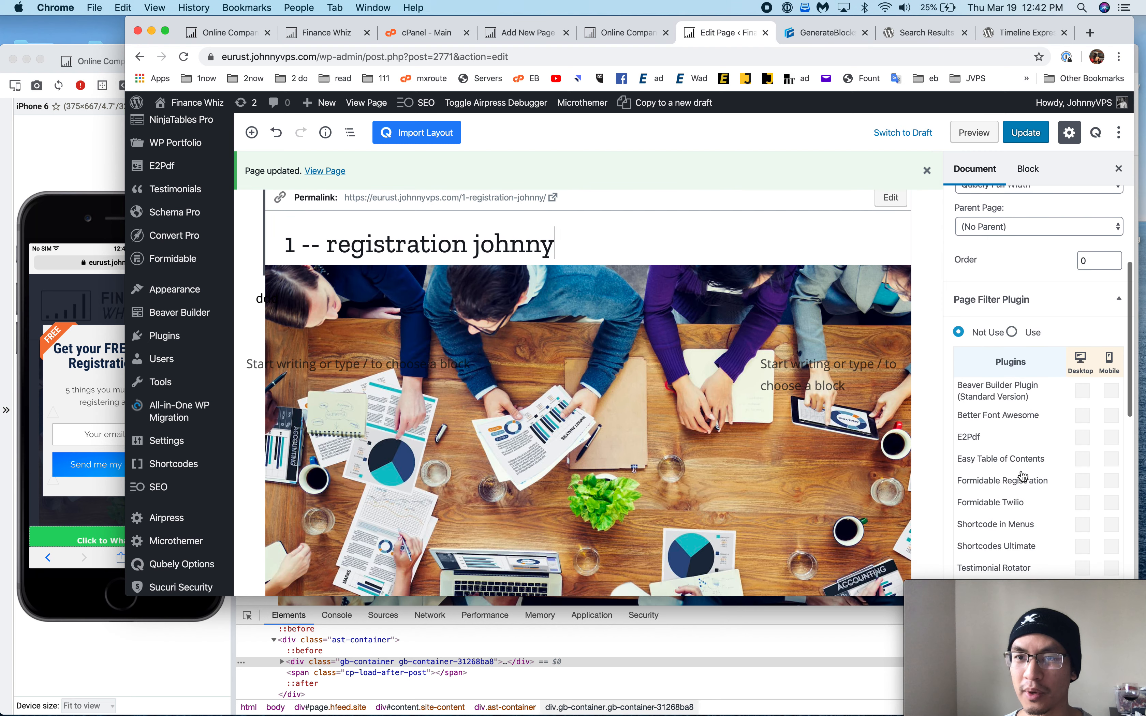
scroll(1020, 470, down, 5)
scroll(1020, 471, up, 5)
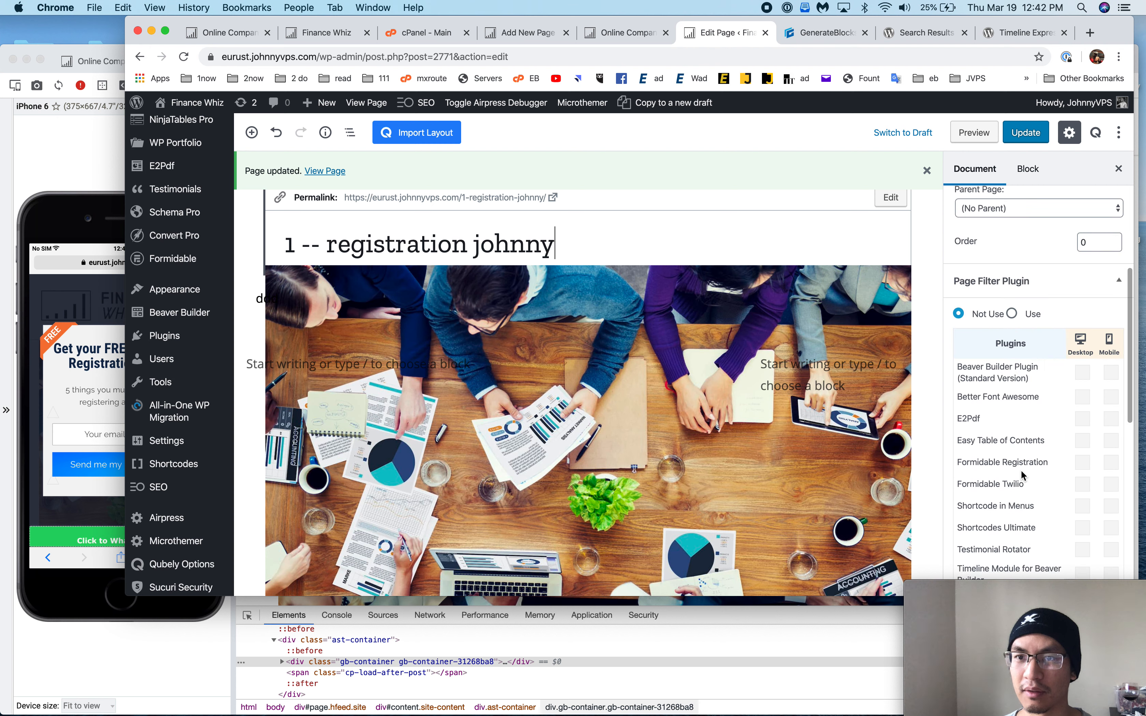
scroll(1021, 471, down, 10)
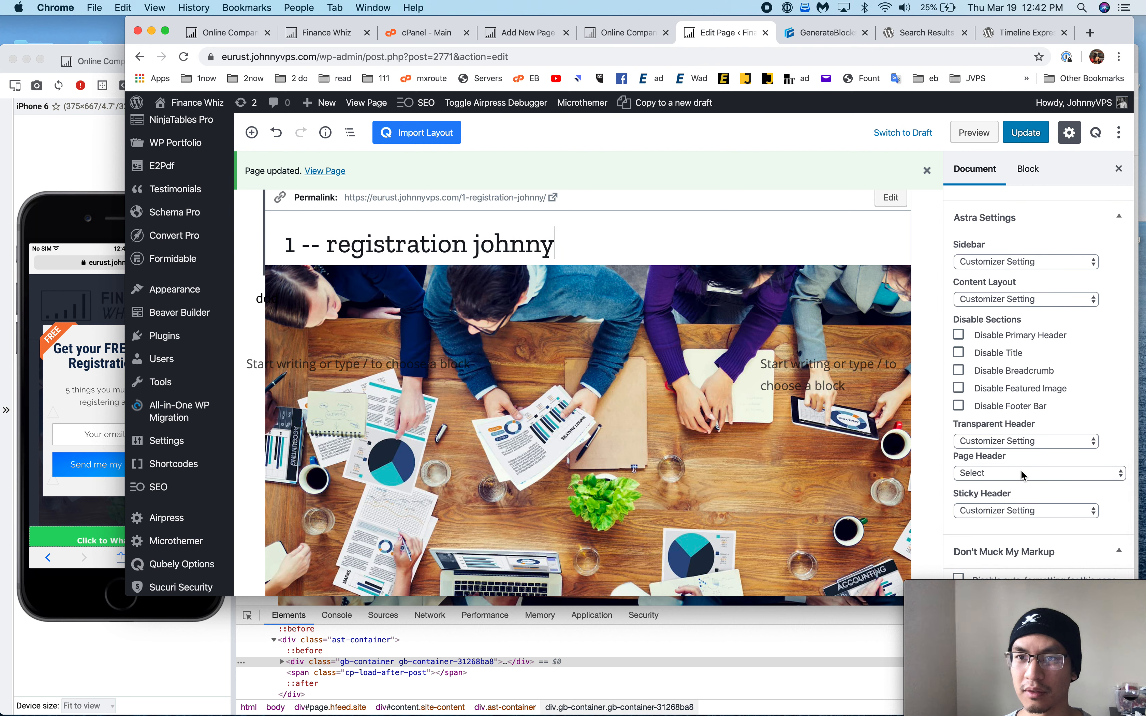
click(1021, 262)
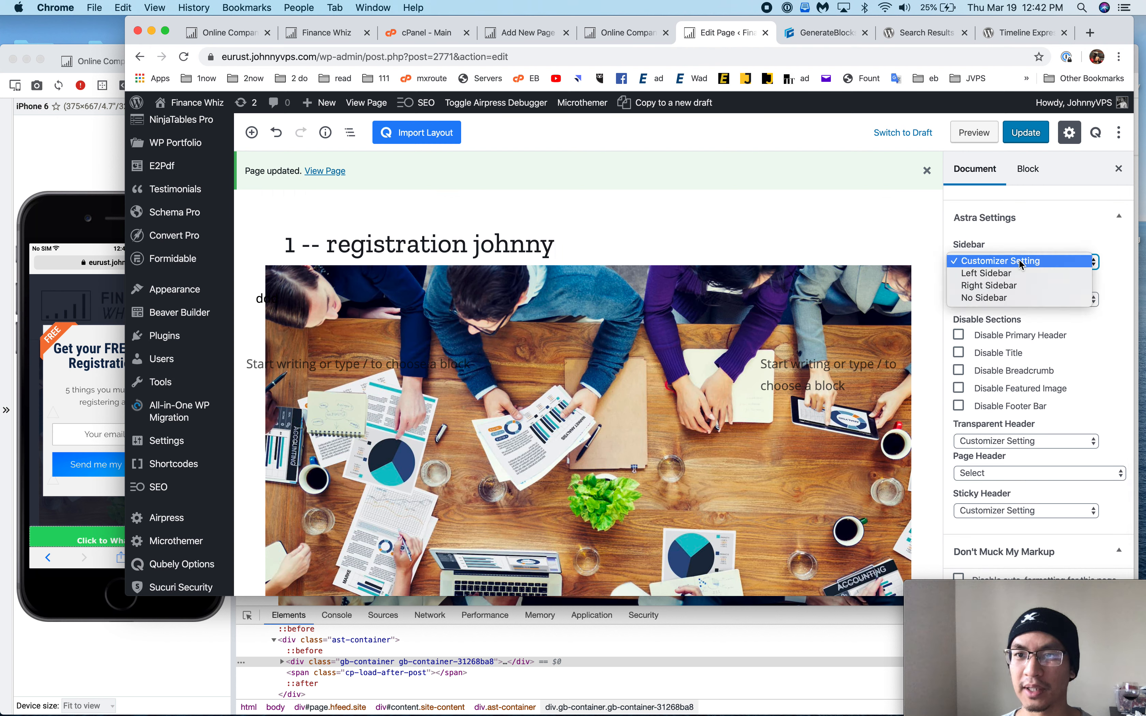
click(1005, 297)
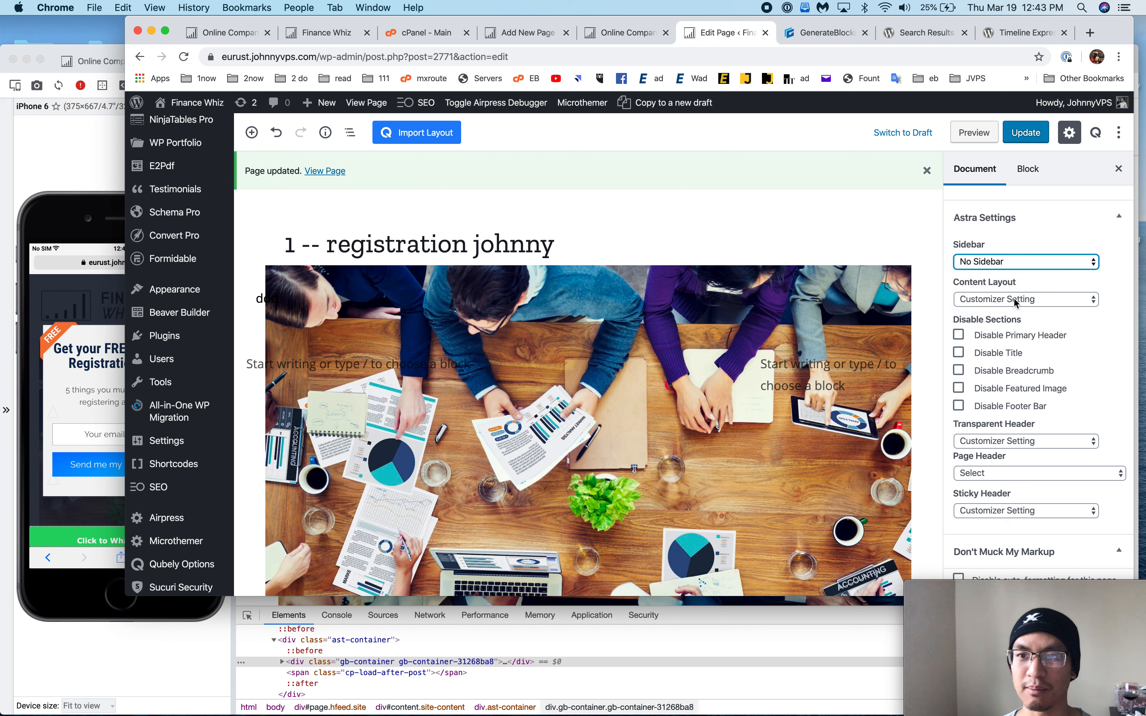
- Set the page's Astra content layout to Full Width / Stretched and update the page
click(1013, 299)
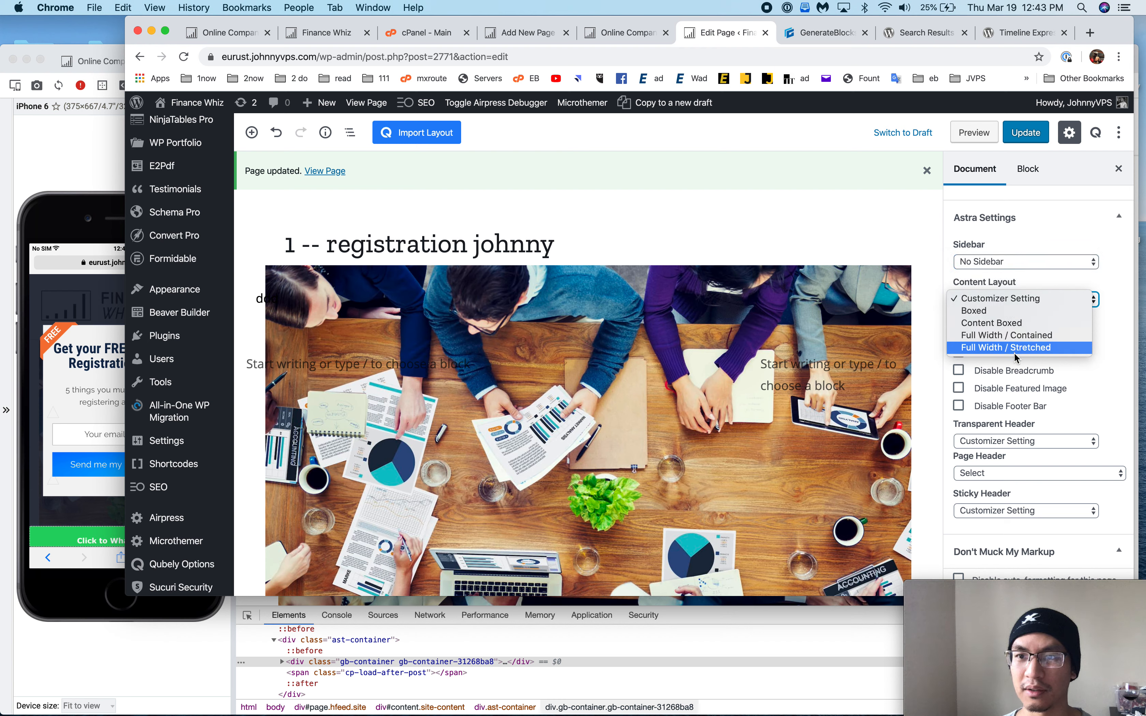
click(1015, 347)
click(1012, 309)
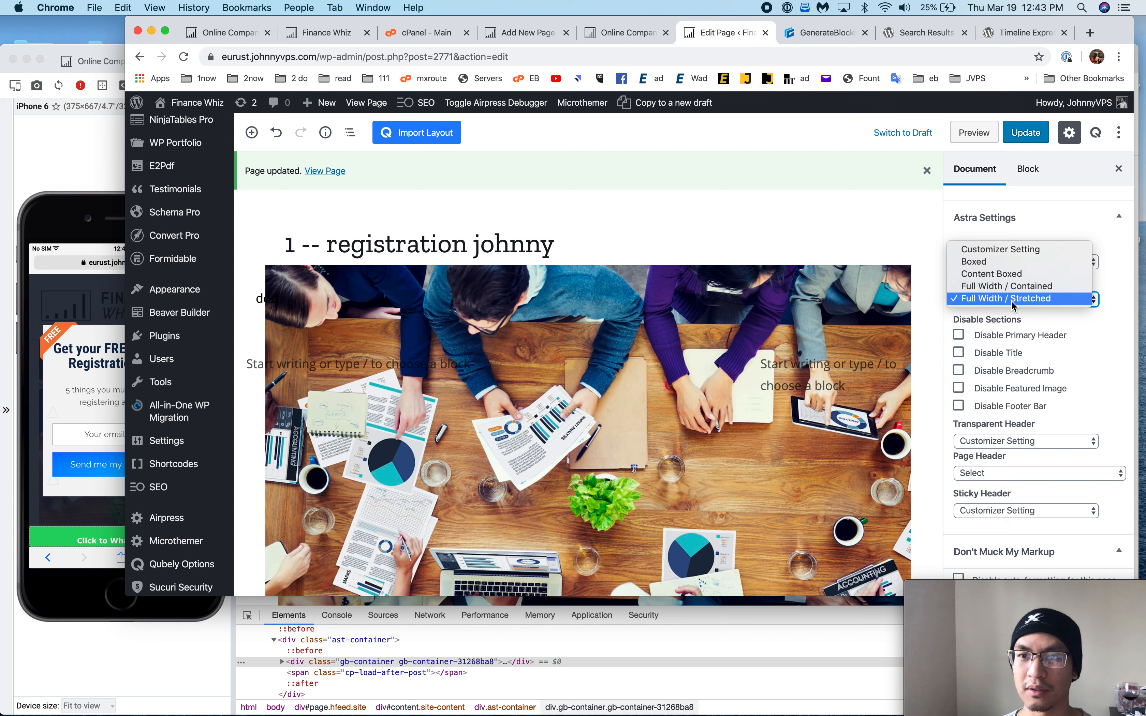
click(1012, 299)
click(1029, 138)
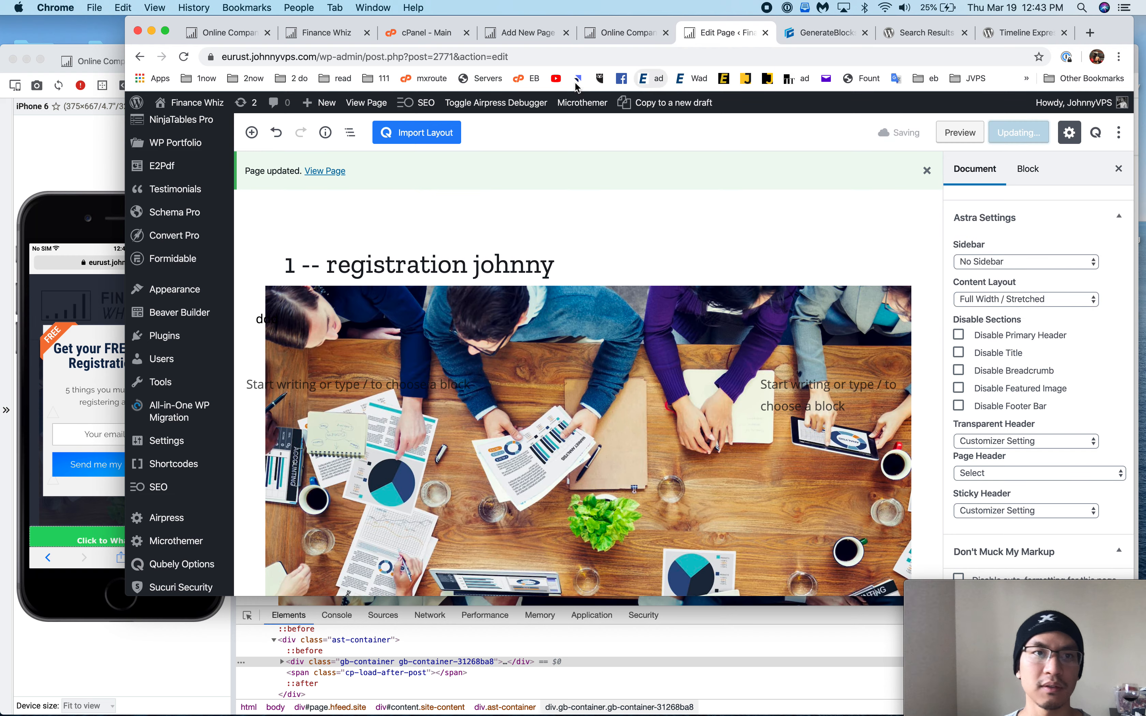
- Reload the registration page in Blisk and check how wide the hero background spans
click(105, 148)
key(super+r)
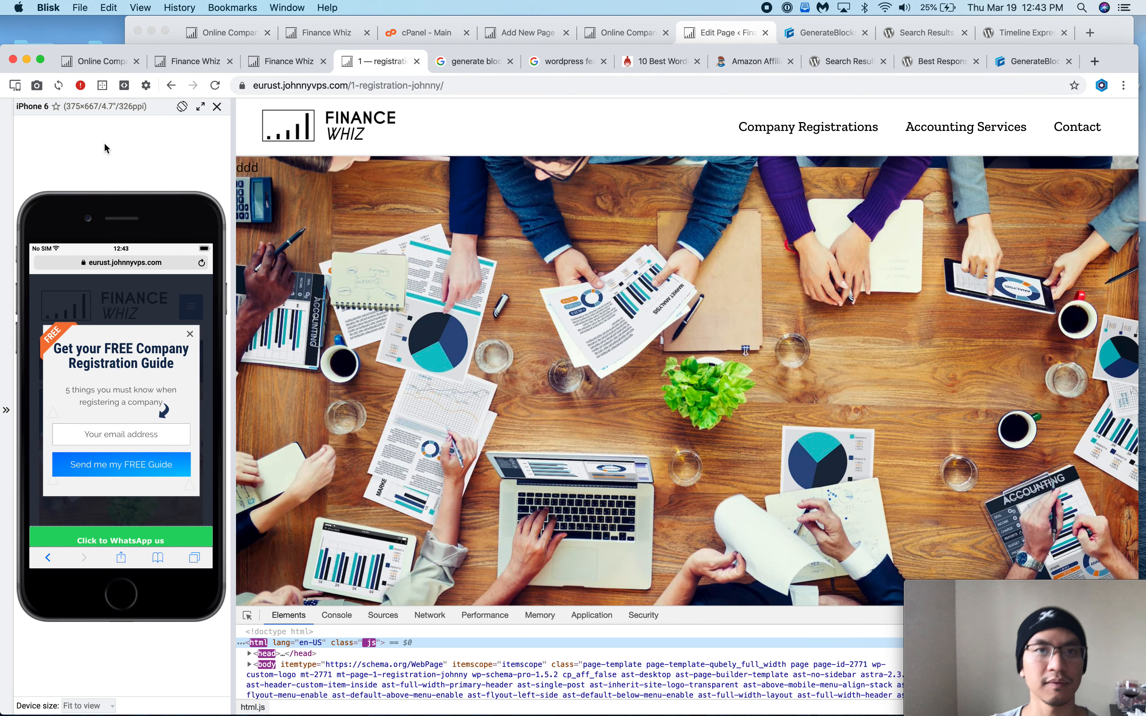
scroll(415, 333, down, 2)
scroll(414, 332, up, 3)
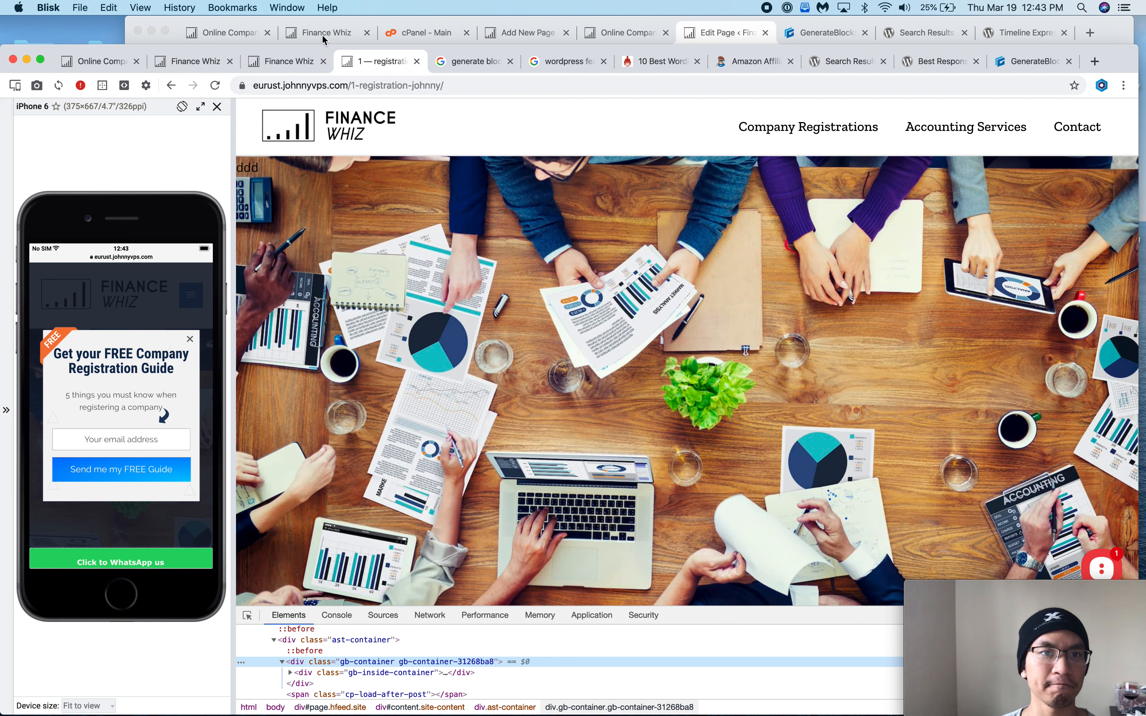
- In Chrome, examine the live company registration page's hero, including its feature list and consultation form columns
click(249, 31)
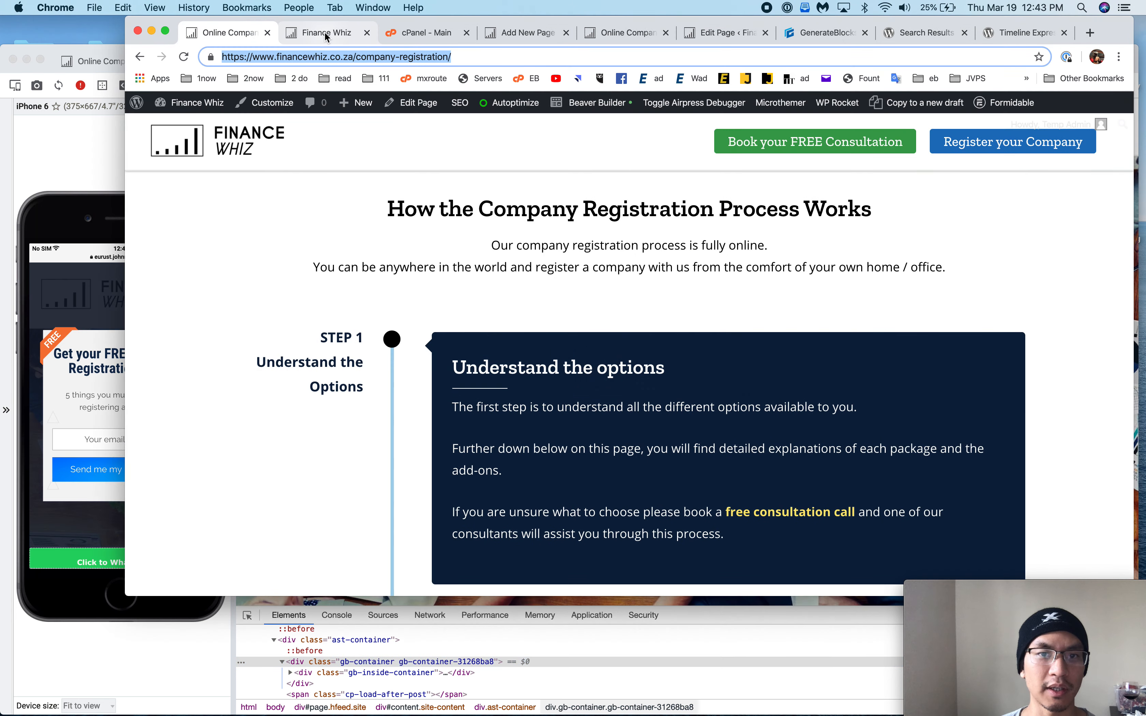
scroll(297, 198, up, 15)
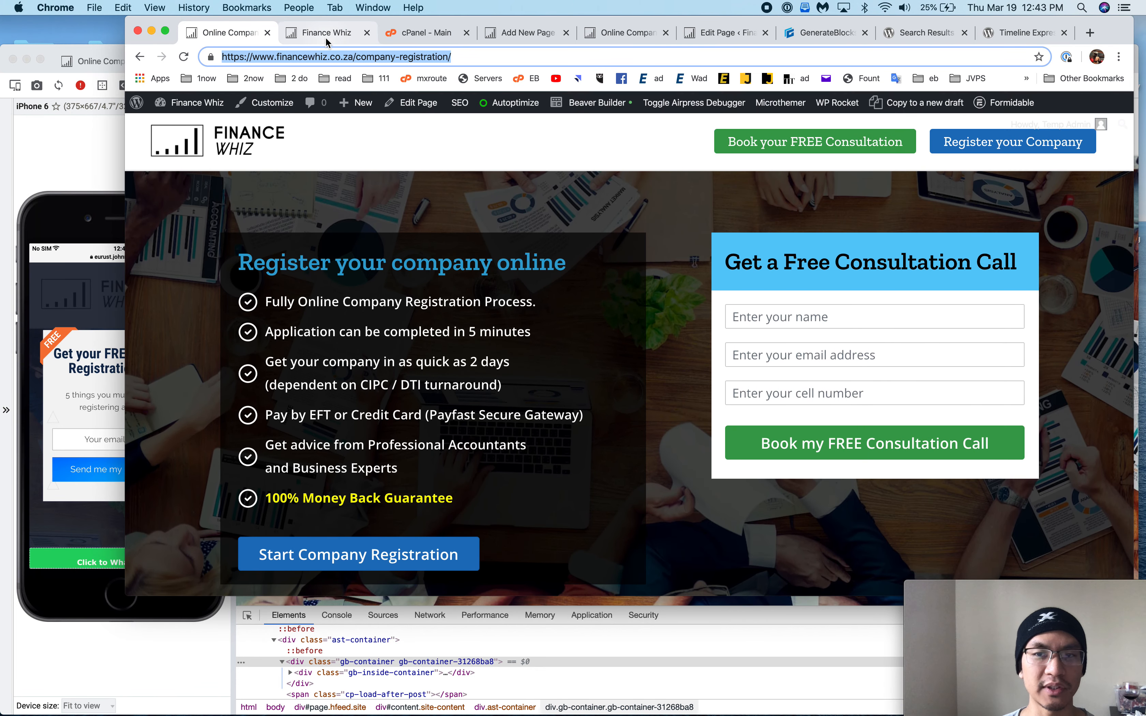
click(326, 34)
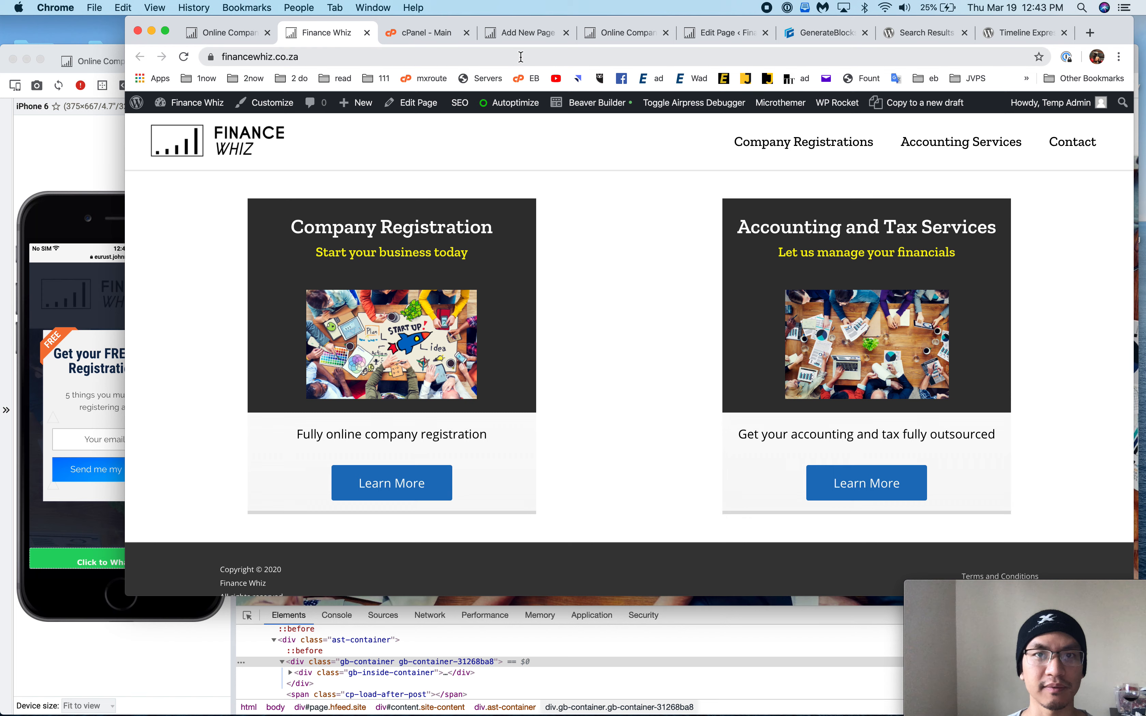
click(524, 34)
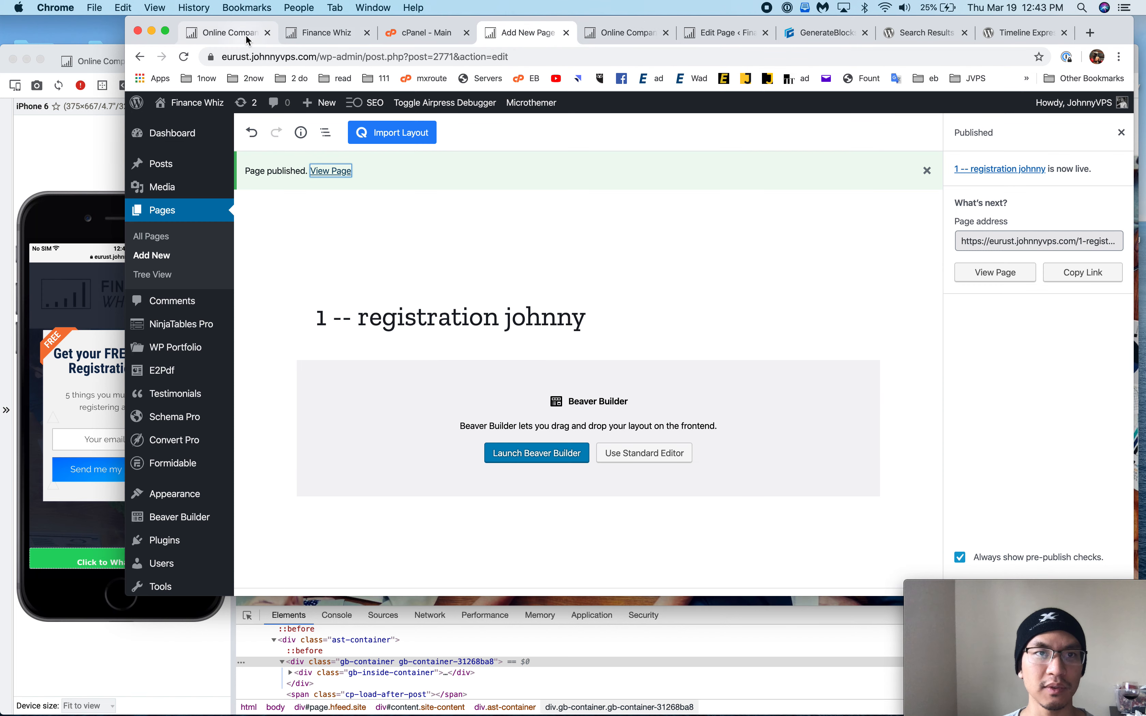
click(312, 34)
click(247, 34)
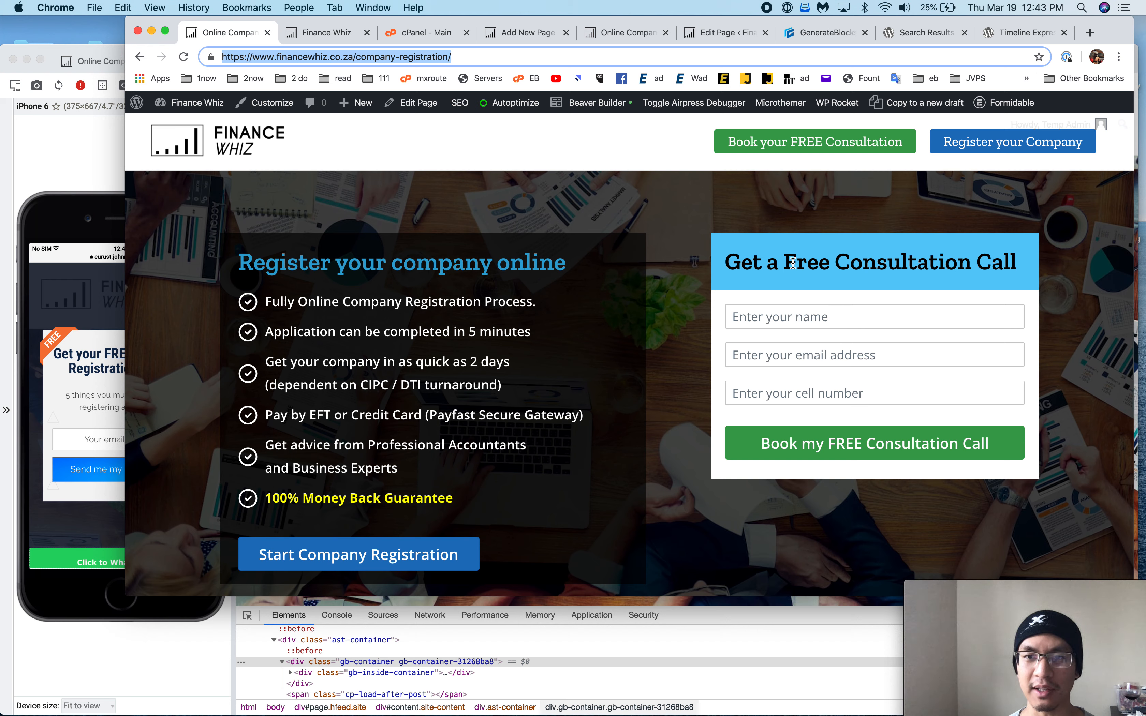
click(757, 269)
click(766, 313)
click(820, 260)
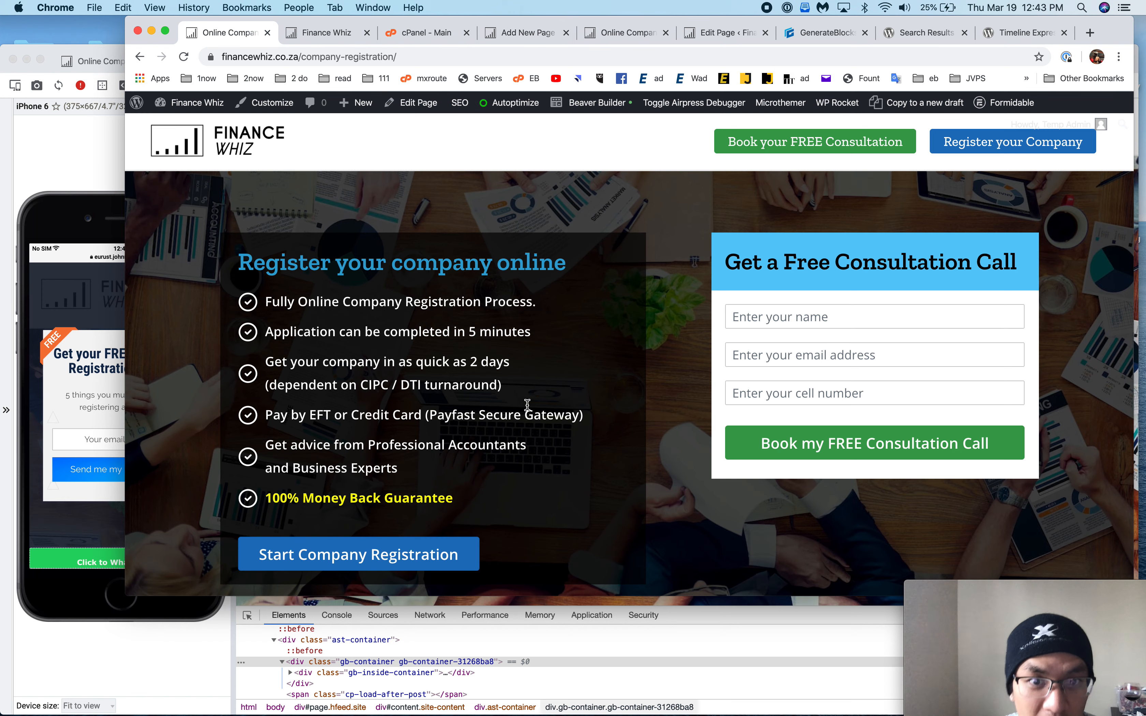
scroll(526, 409, down, 1)
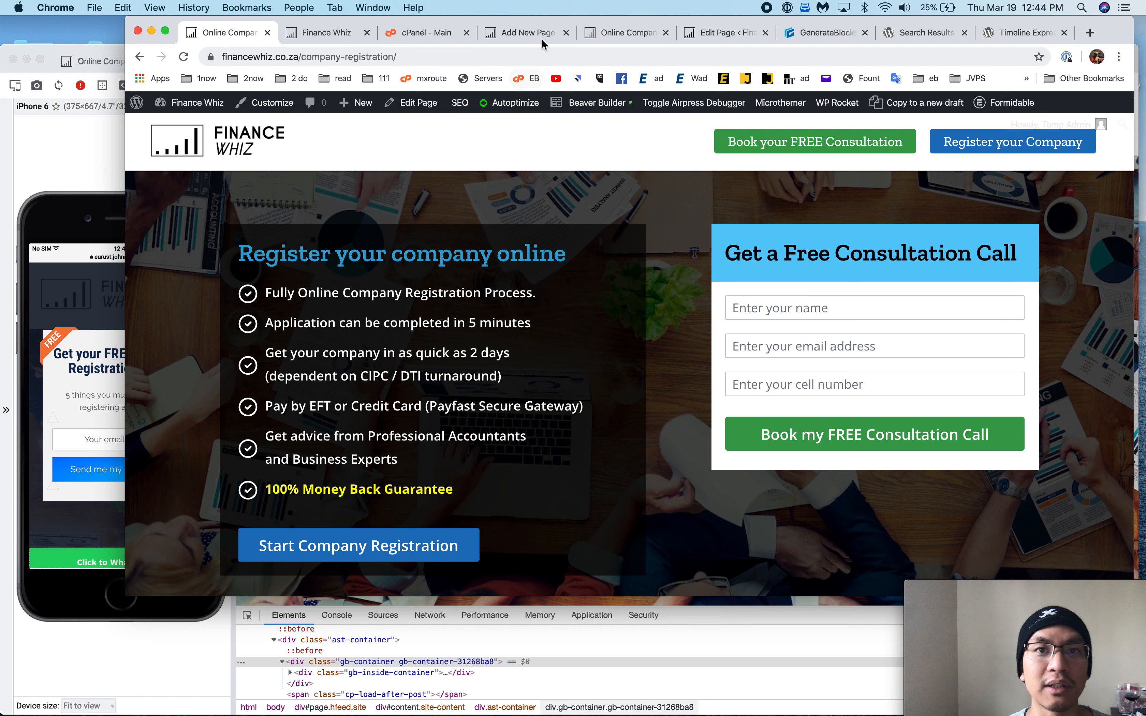
- Return to the registration page's editor in Chrome and select the left column of the hero grid
click(541, 36)
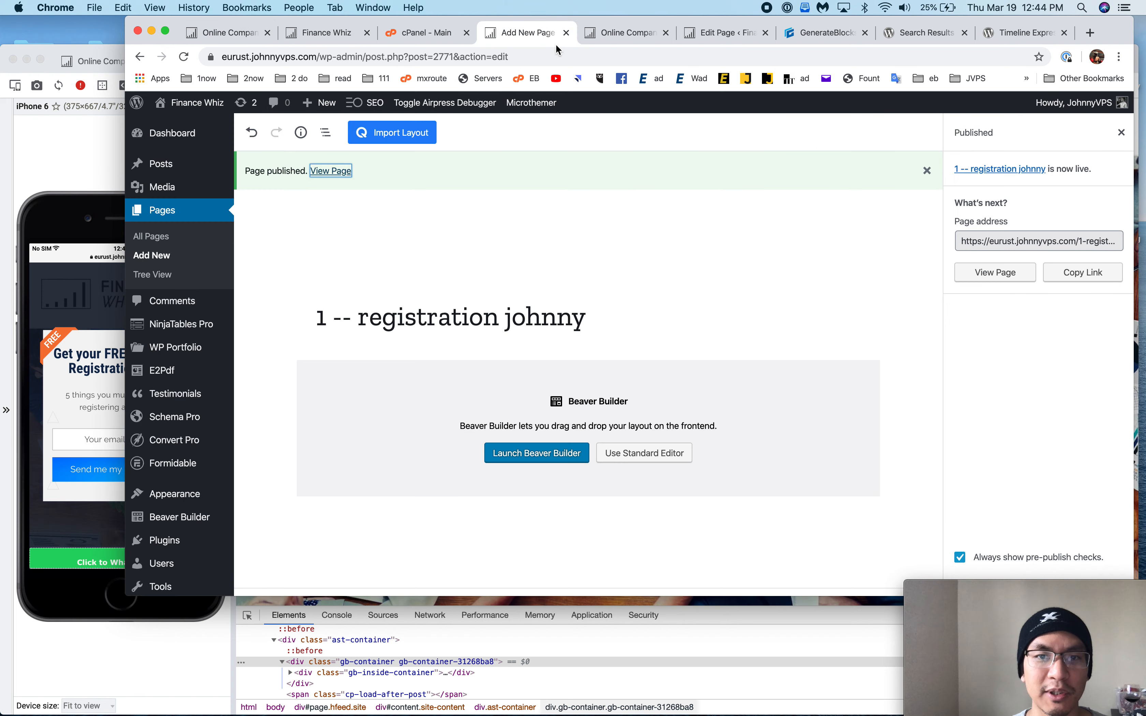
click(622, 34)
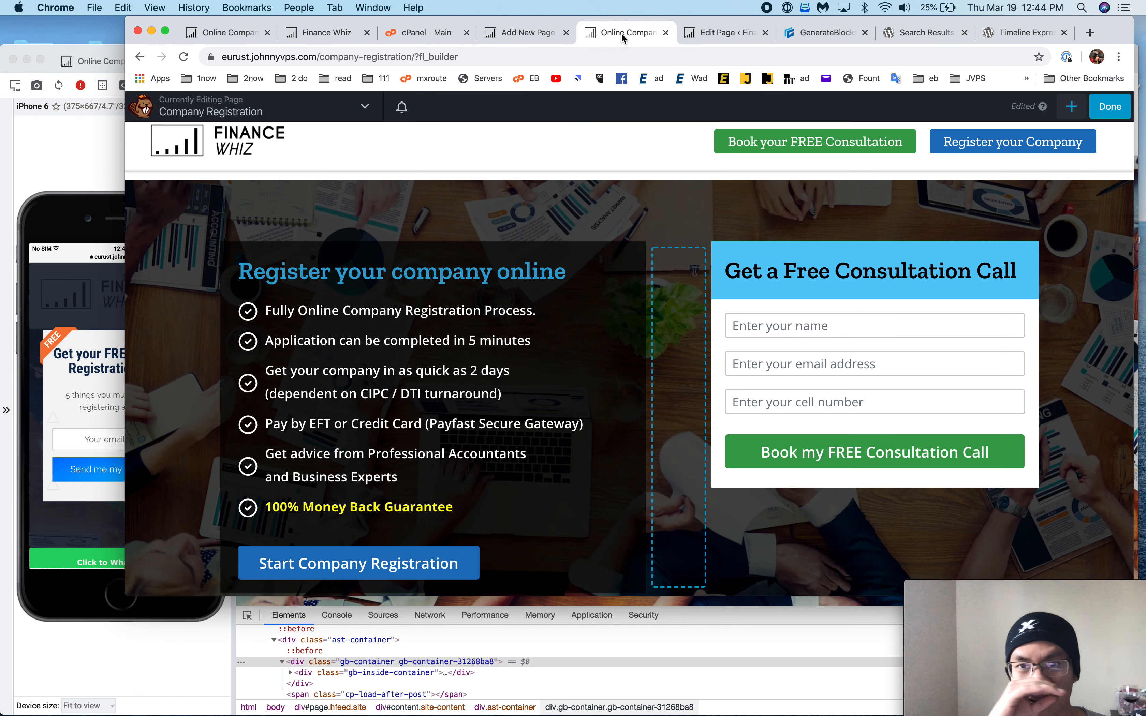
click(704, 34)
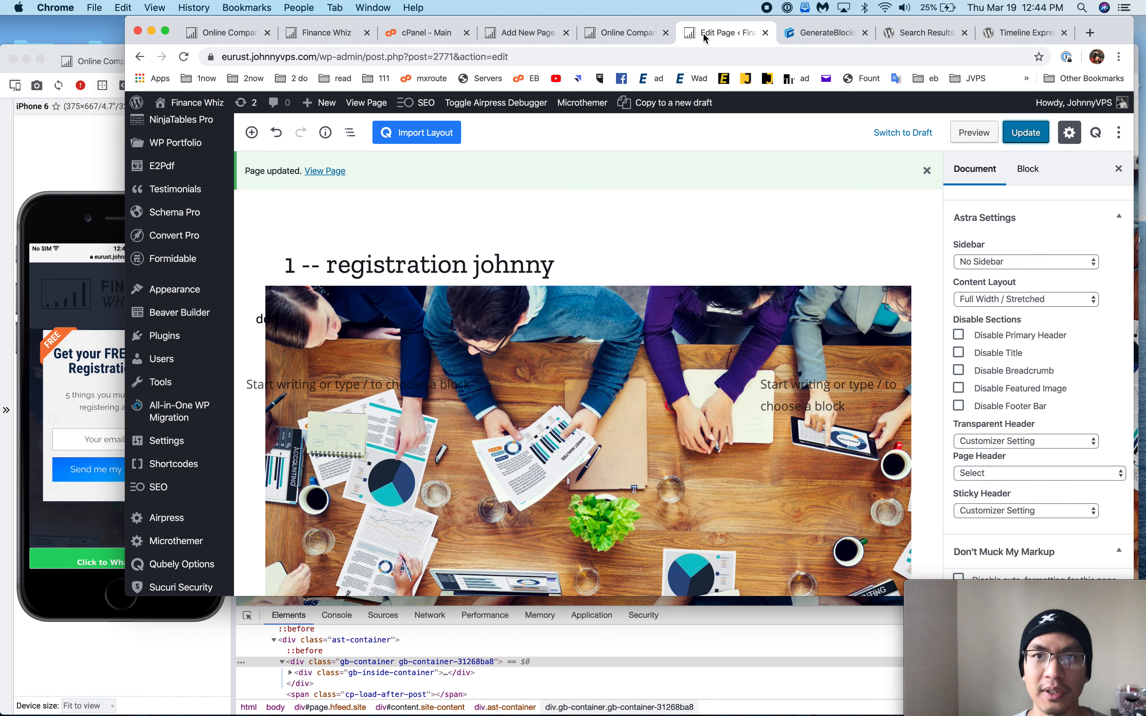
click(423, 359)
click(790, 389)
click(666, 379)
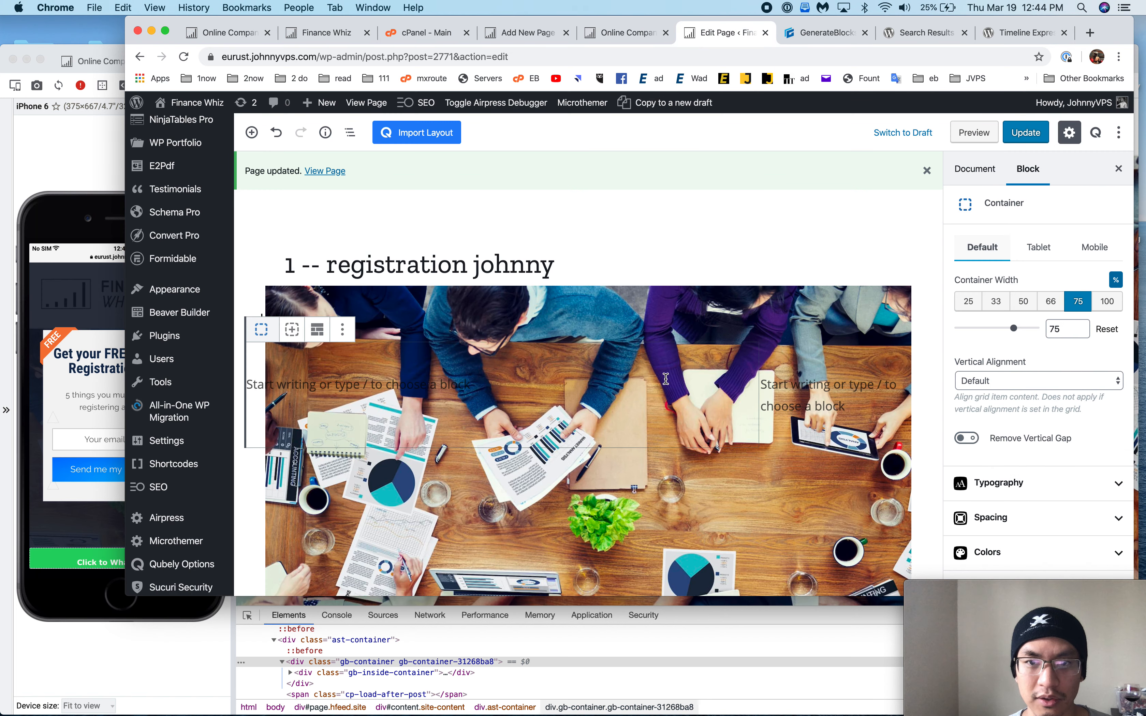
click(661, 381)
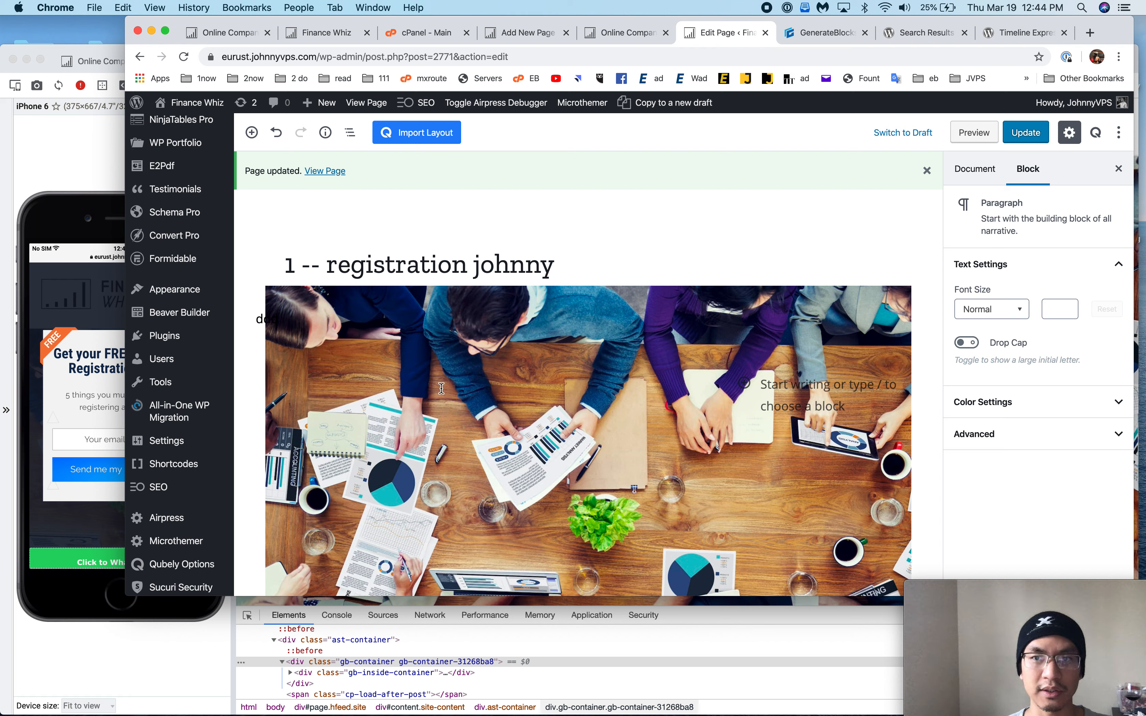
click(488, 442)
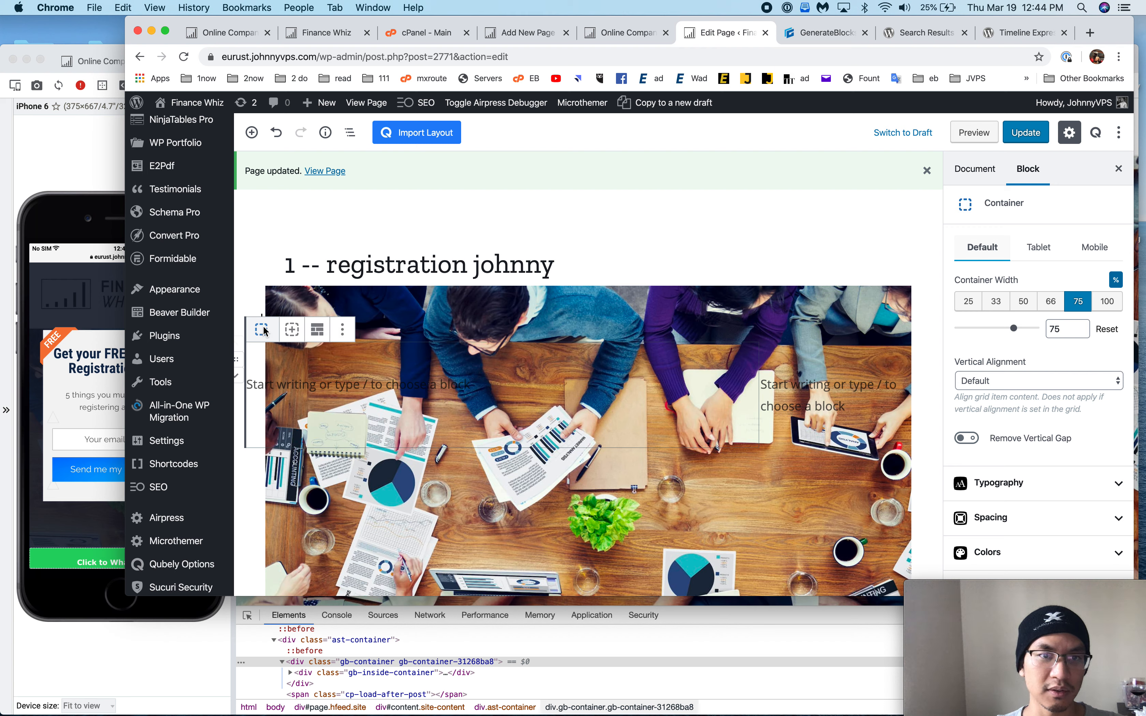
click(282, 384)
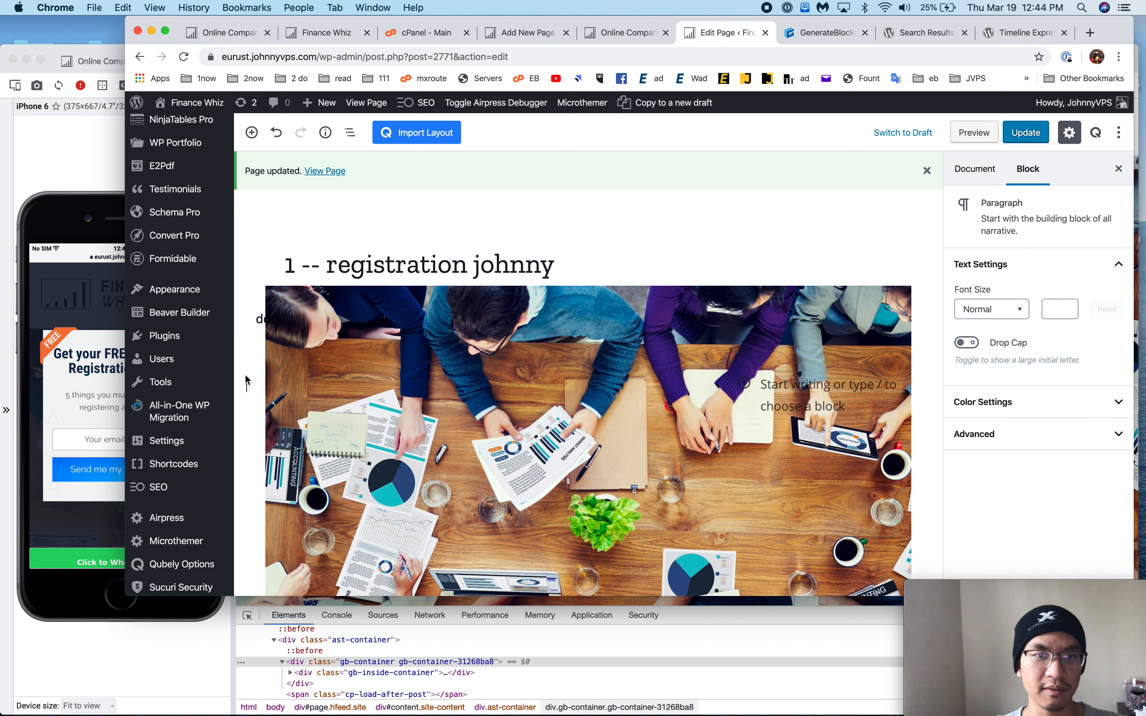
click(241, 382)
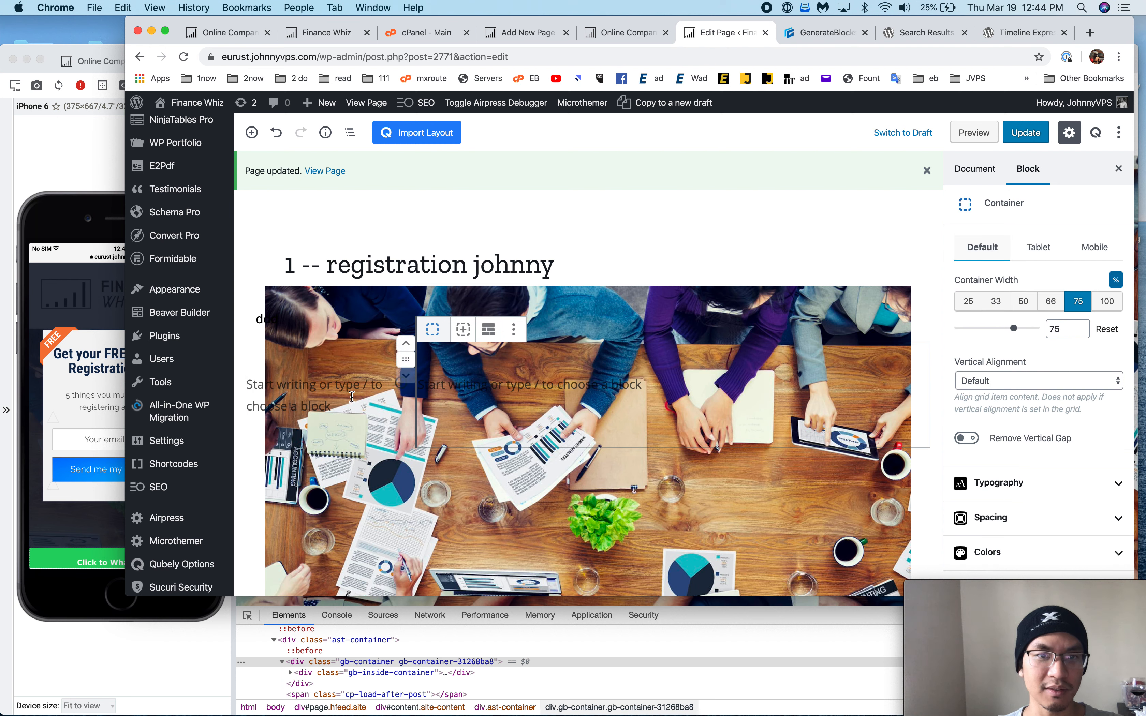
key(super+z)
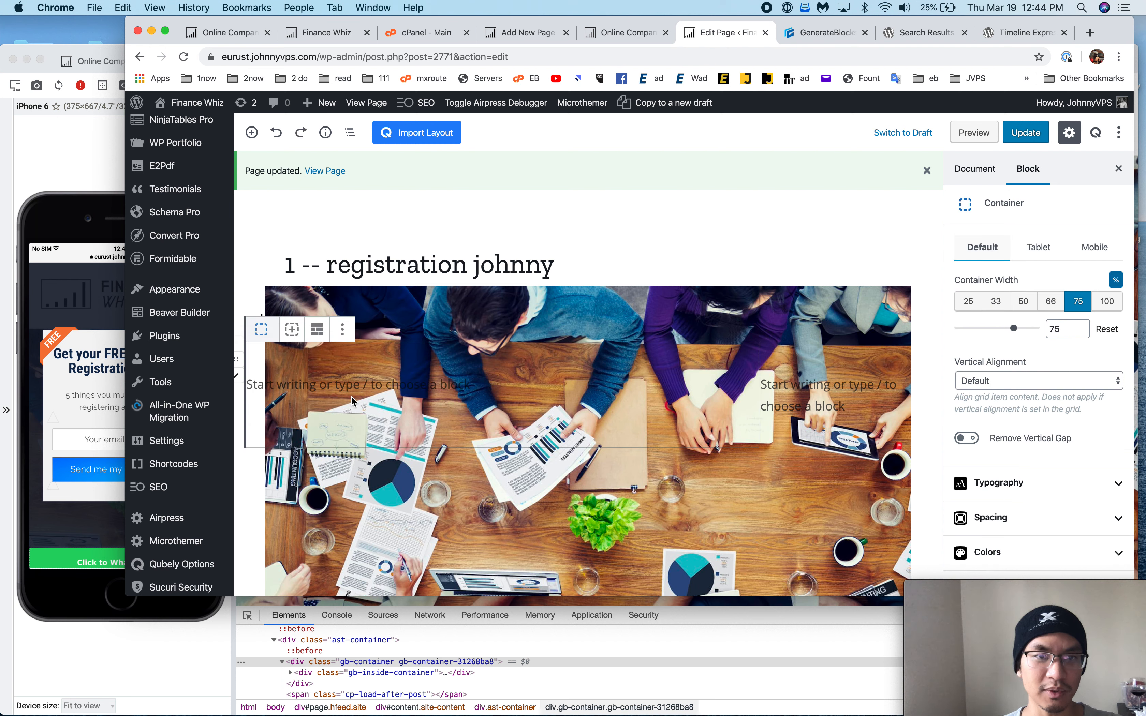
- Insert a container inside the hero's left column, enter "dfdfdf" as its placeholder text, and select that container
click(352, 396)
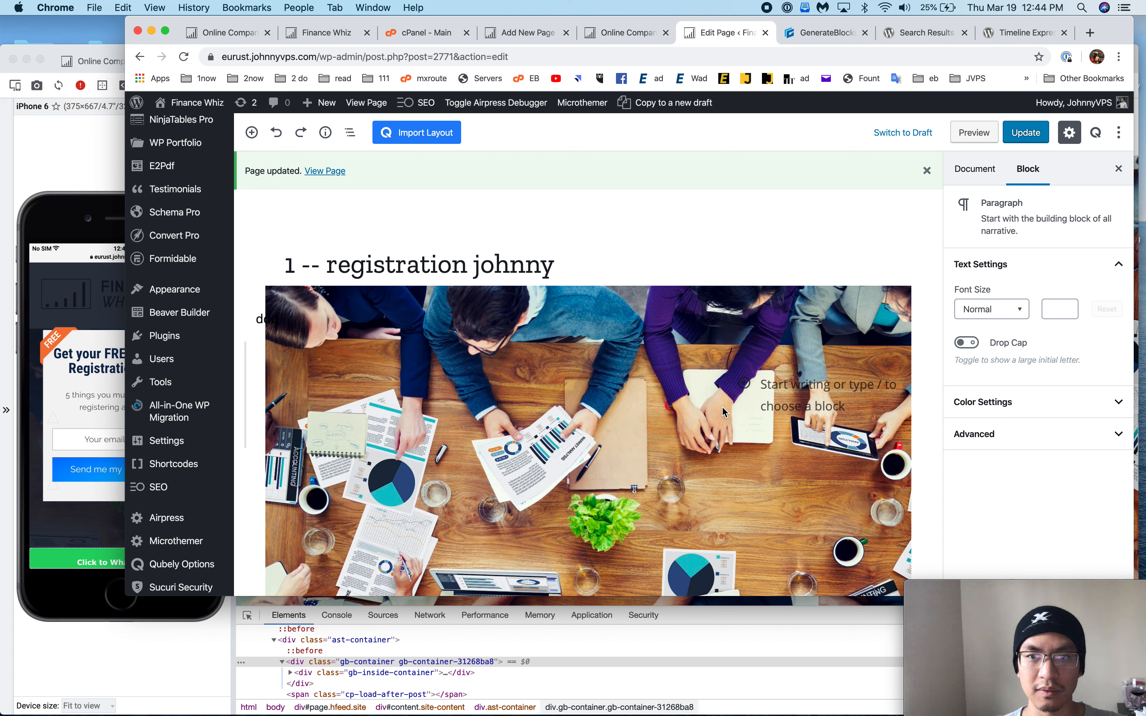
click(744, 385)
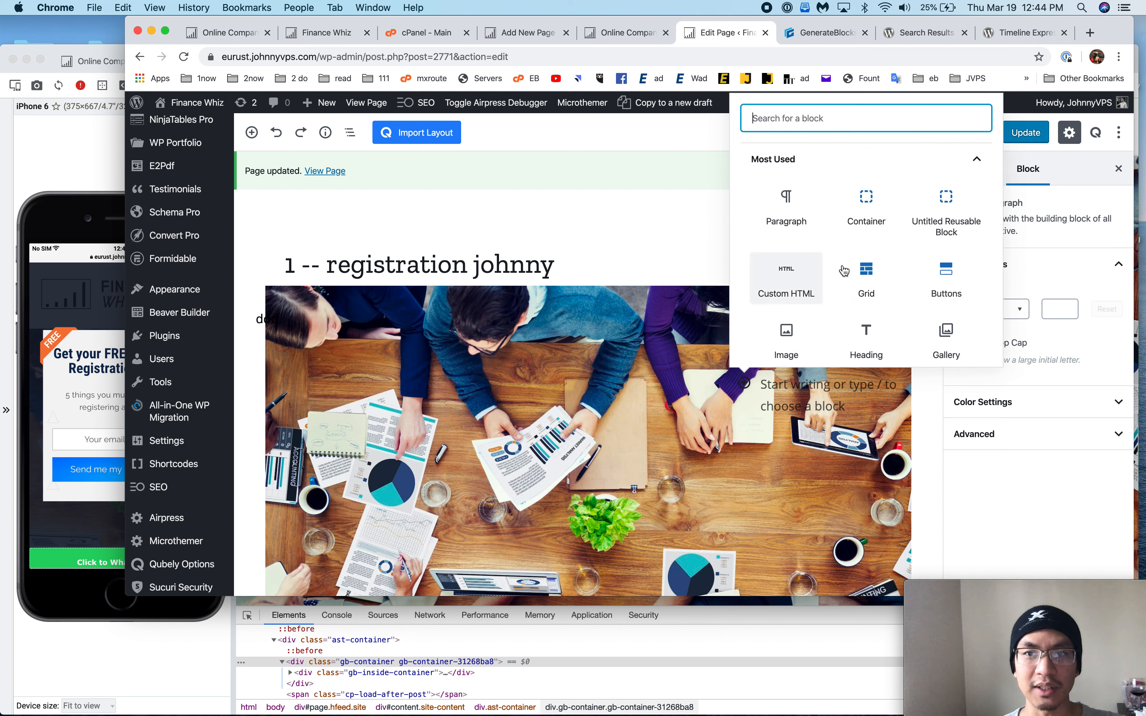
click(834, 221)
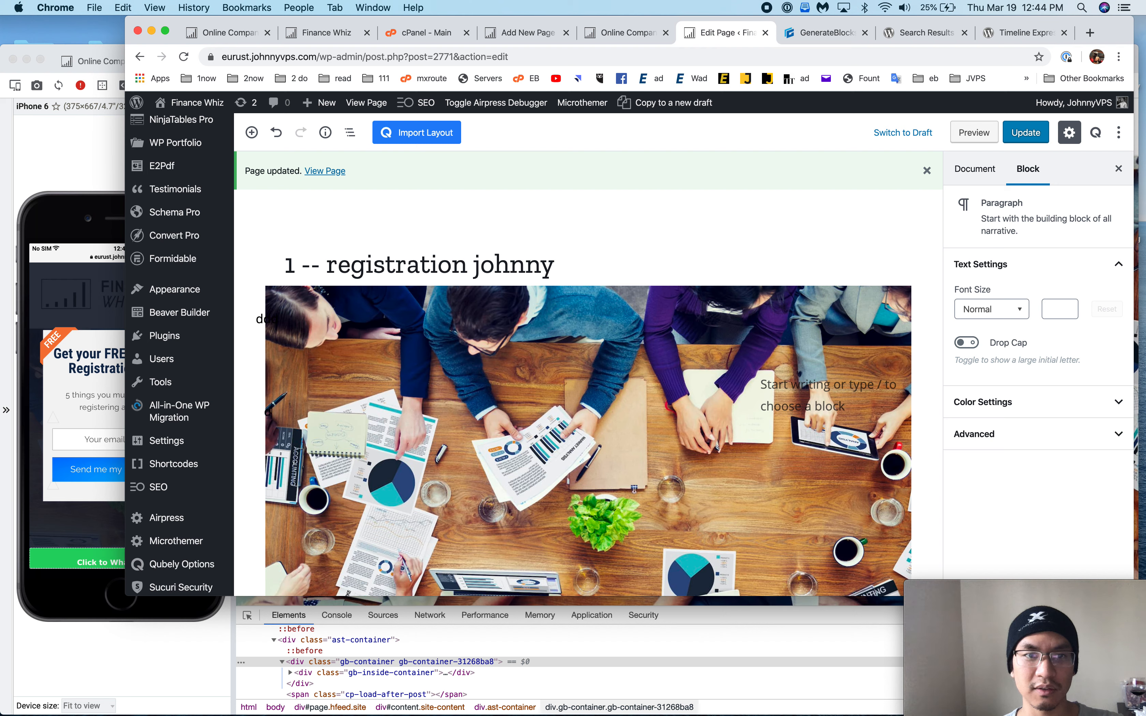
text(dfdfdf)
click(508, 364)
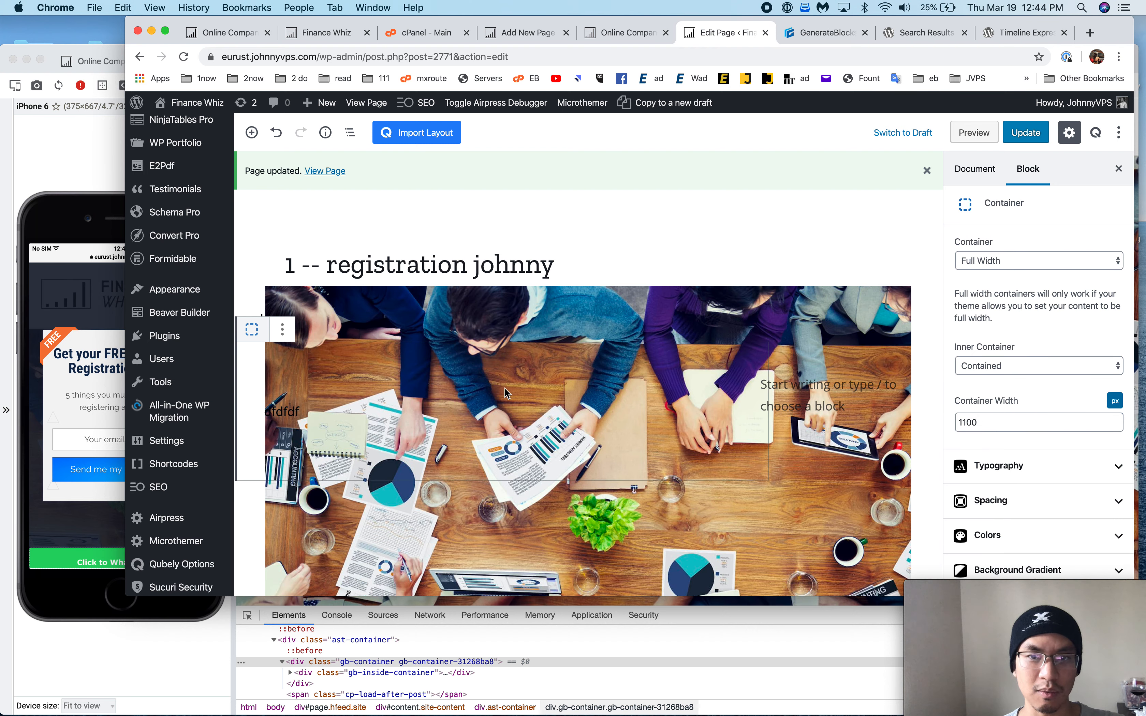
click(403, 402)
click(344, 365)
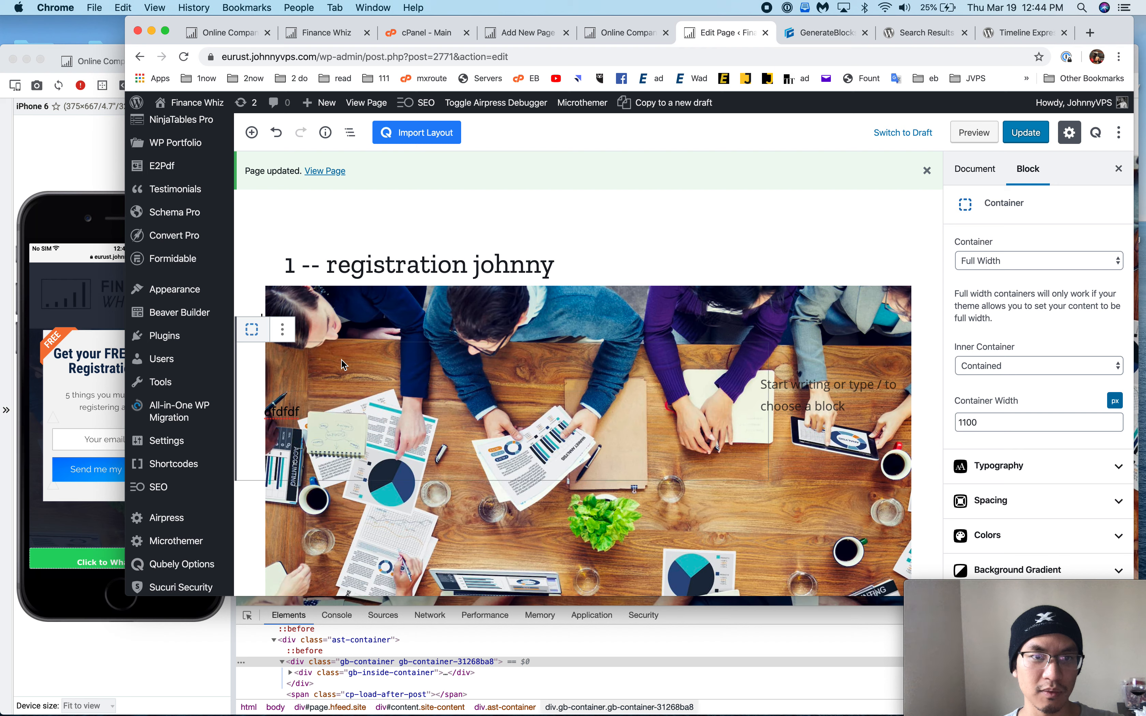
- Try a background gradient with direction 27 on the left column's inner container
scroll(1058, 457, down, 2)
scroll(1058, 457, down, 2)
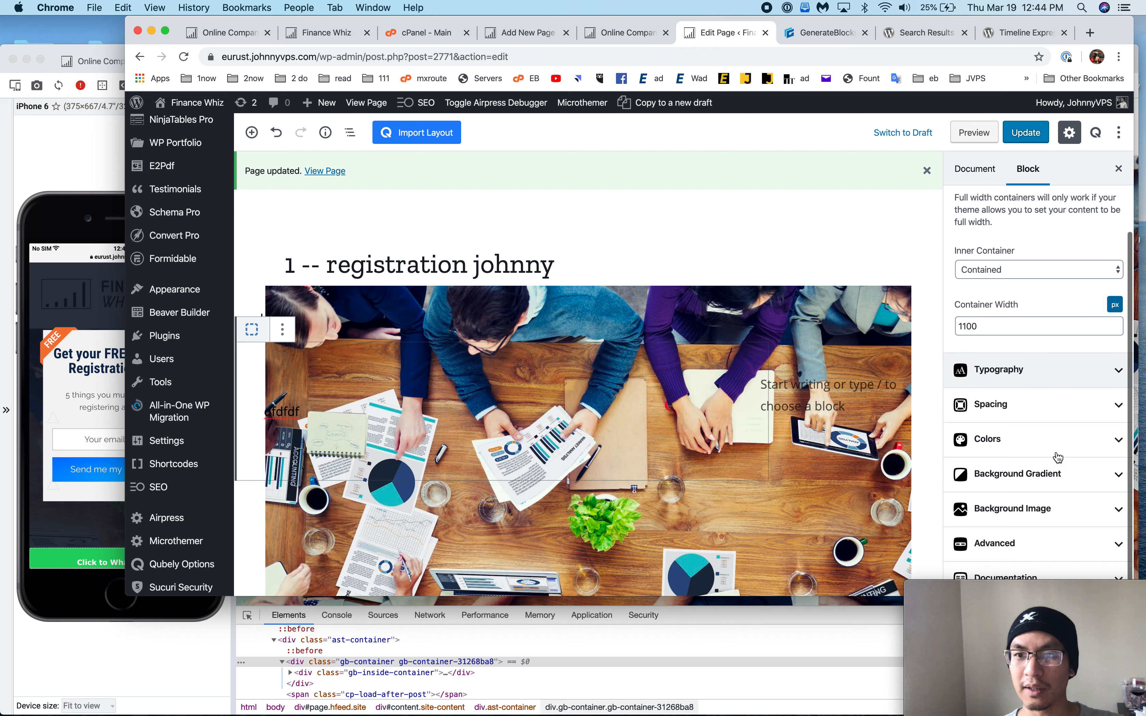
click(1049, 476)
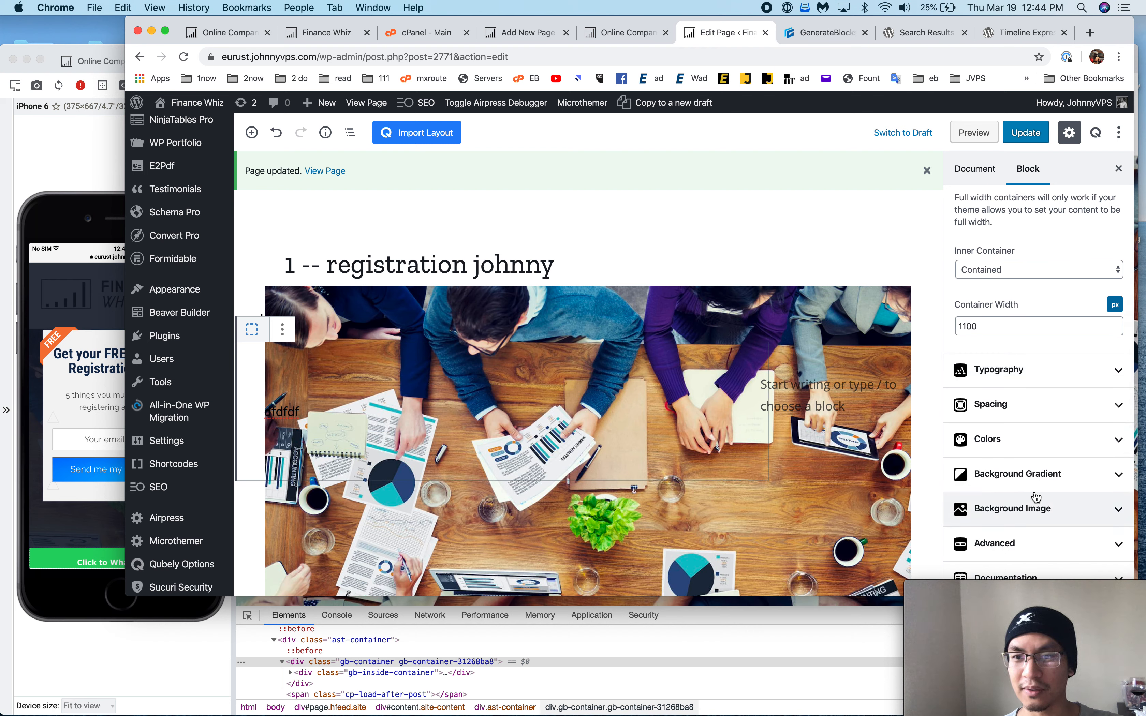
scroll(1018, 474, down, 1)
click(974, 468)
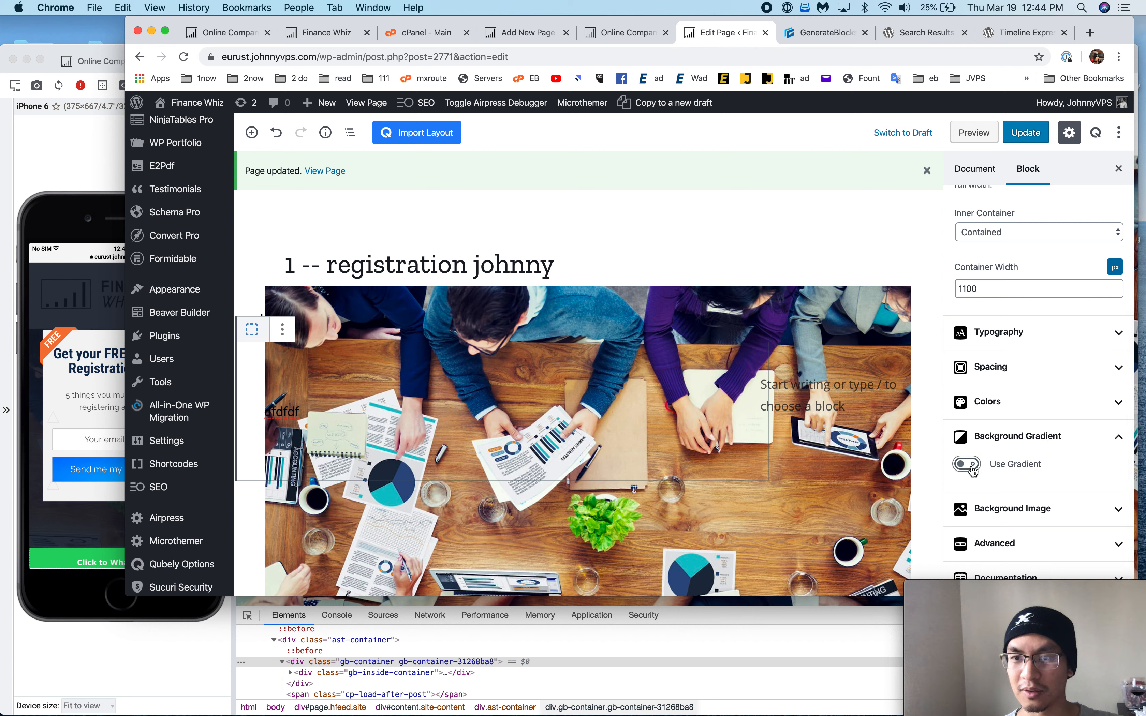
scroll(974, 469, down, 4)
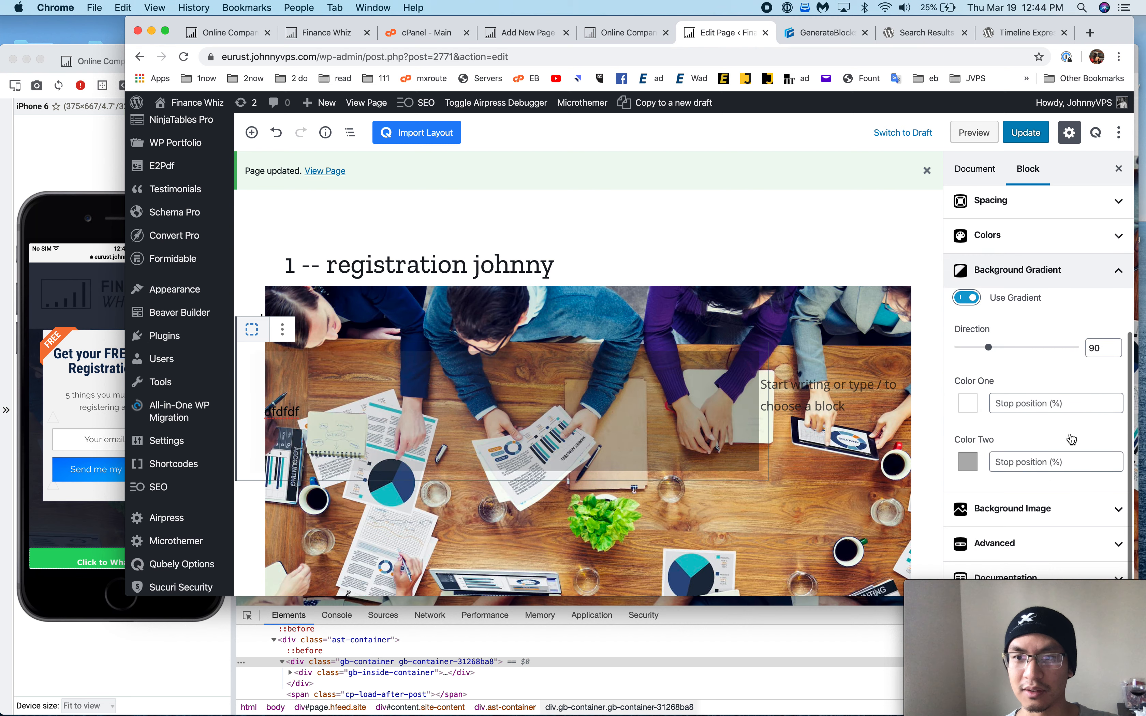
mouse_move(989, 348)
mouse_down()
mouse_move(1051, 356)
mouse_move(970, 353)
mouse_up()
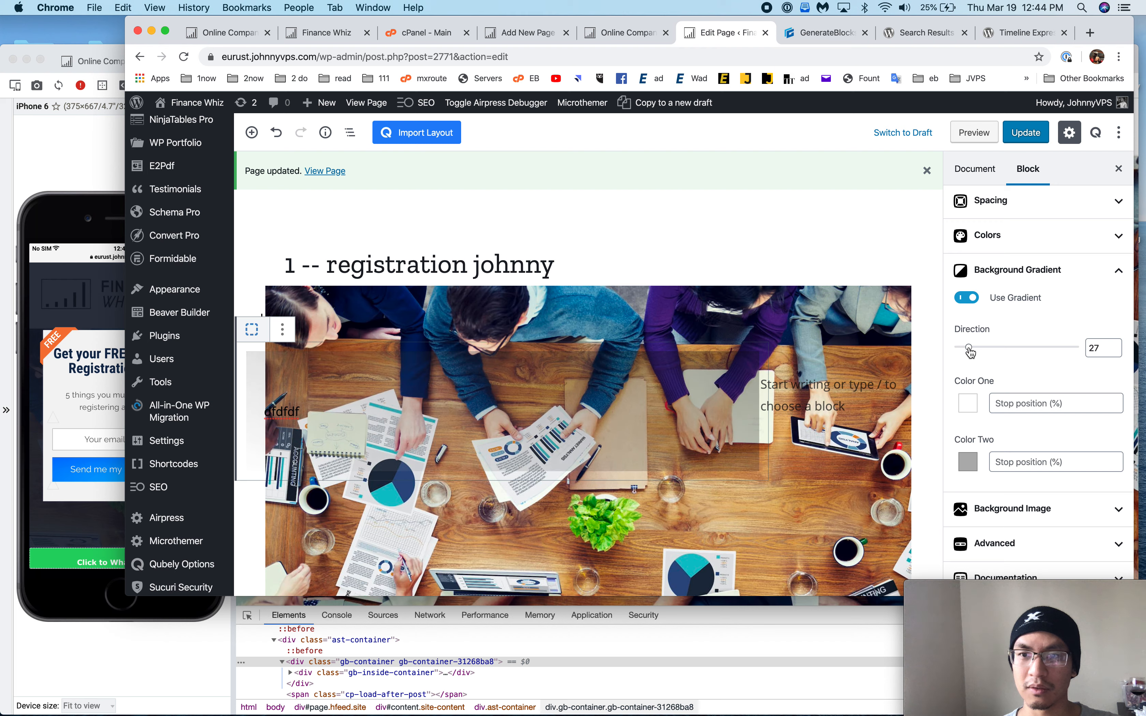
click(968, 402)
click(966, 297)
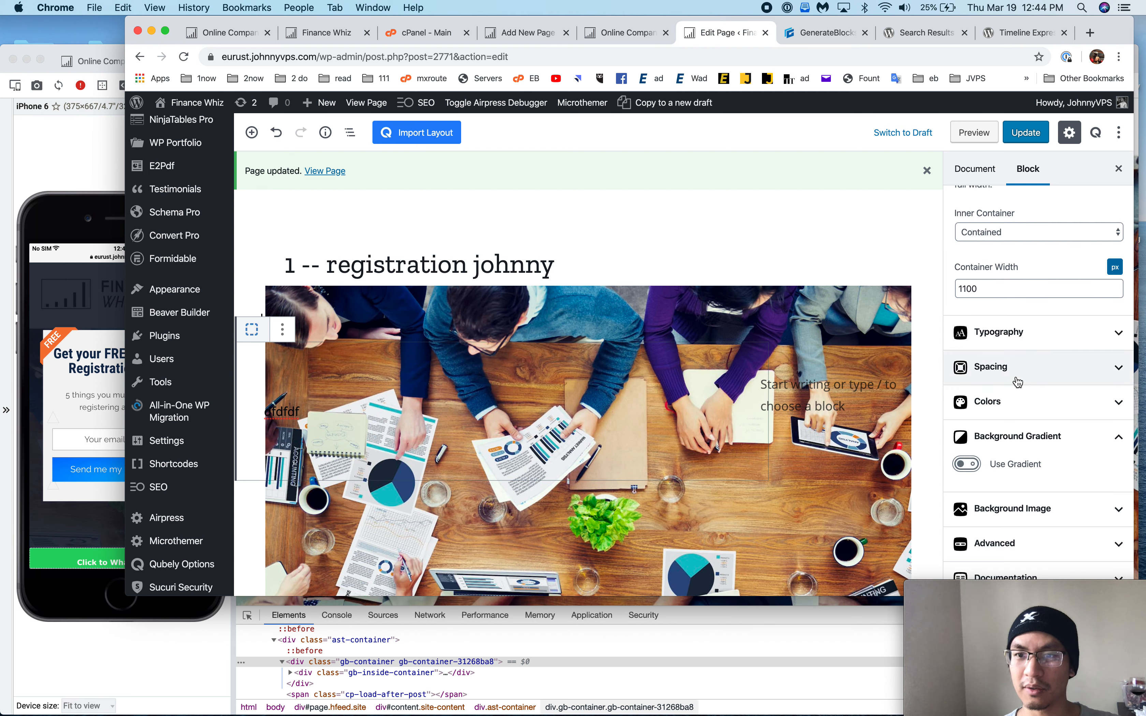
- Give the left column's inner container a black #000000 background color with 0.67 opacity
click(990, 510)
click(998, 478)
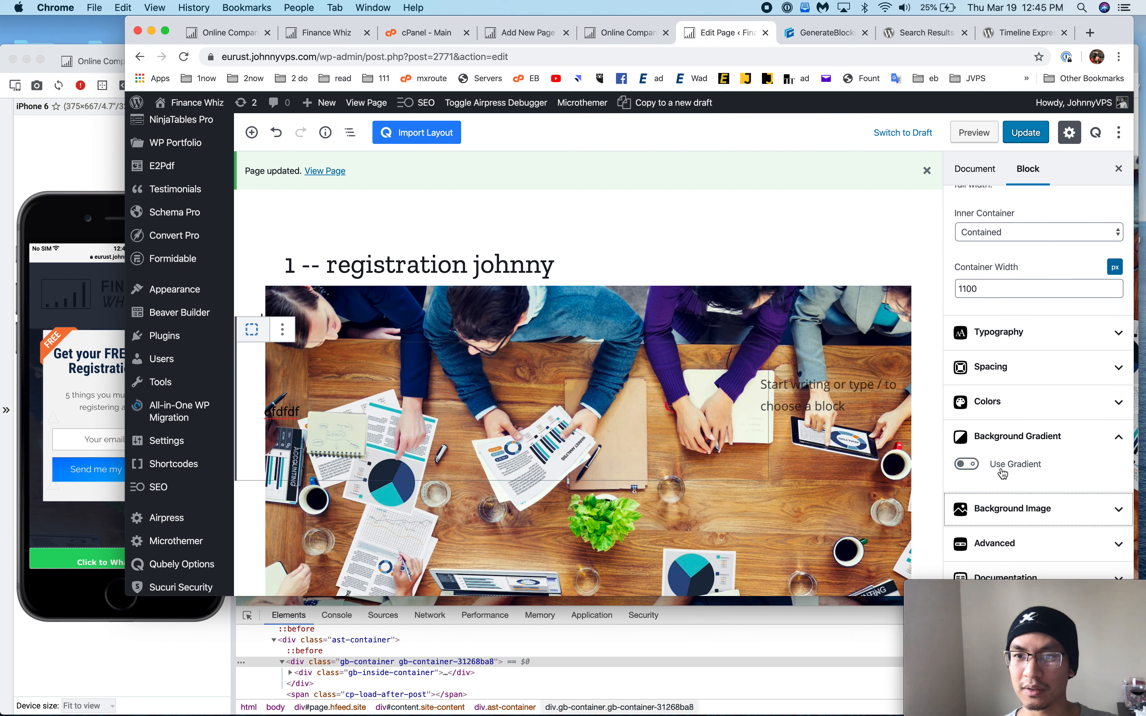
click(1014, 435)
click(1020, 441)
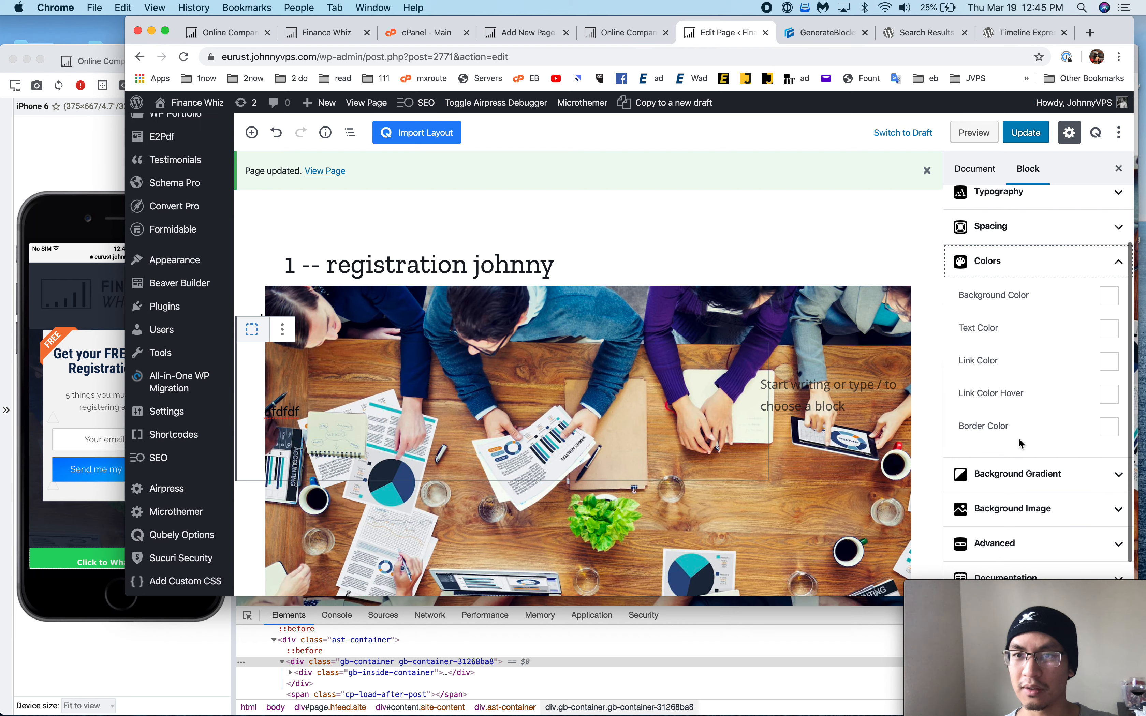
click(1108, 301)
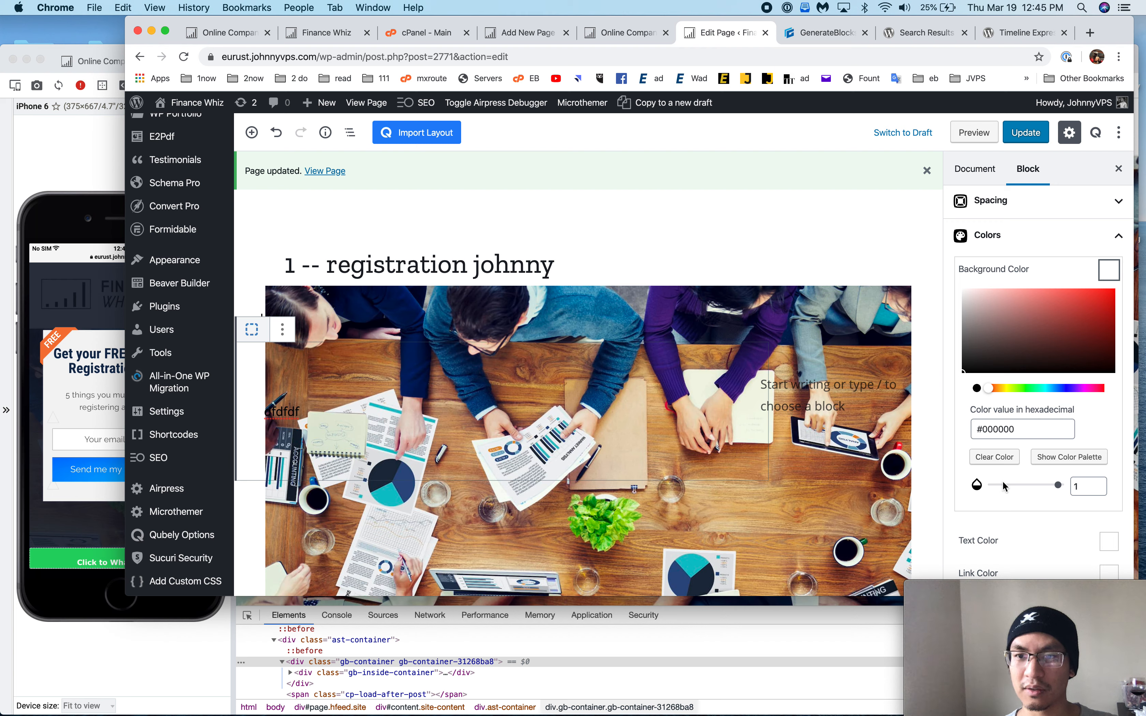
drag(1041, 491, 1070, 486)
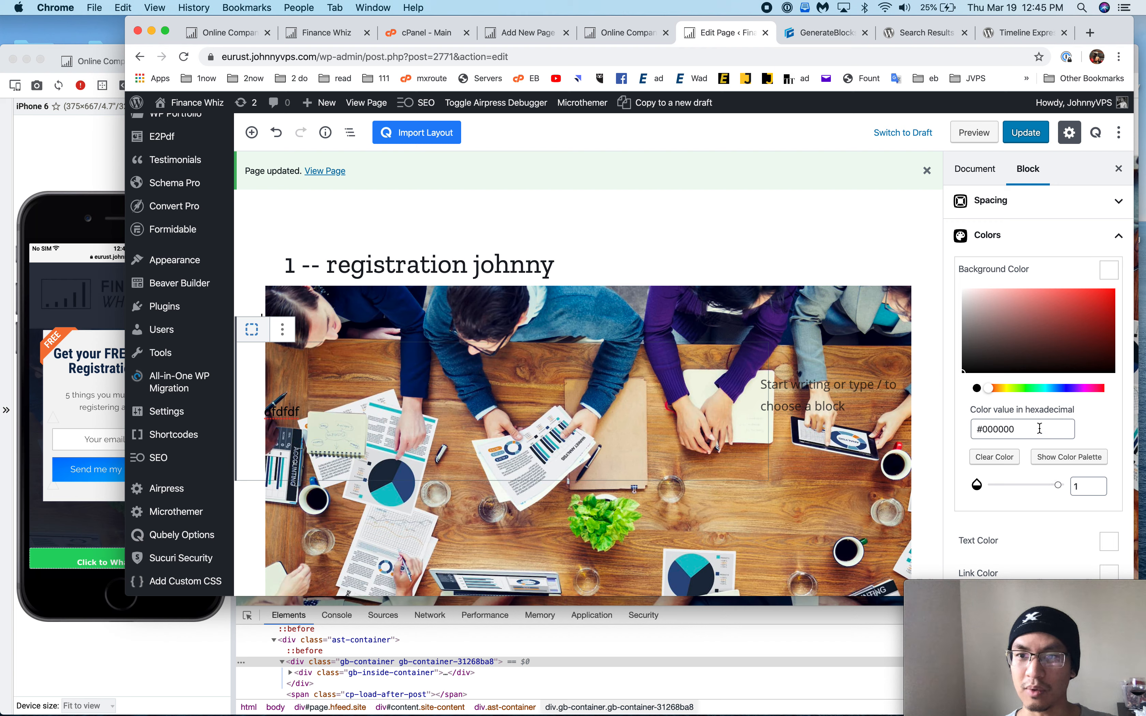
double_click(1005, 430)
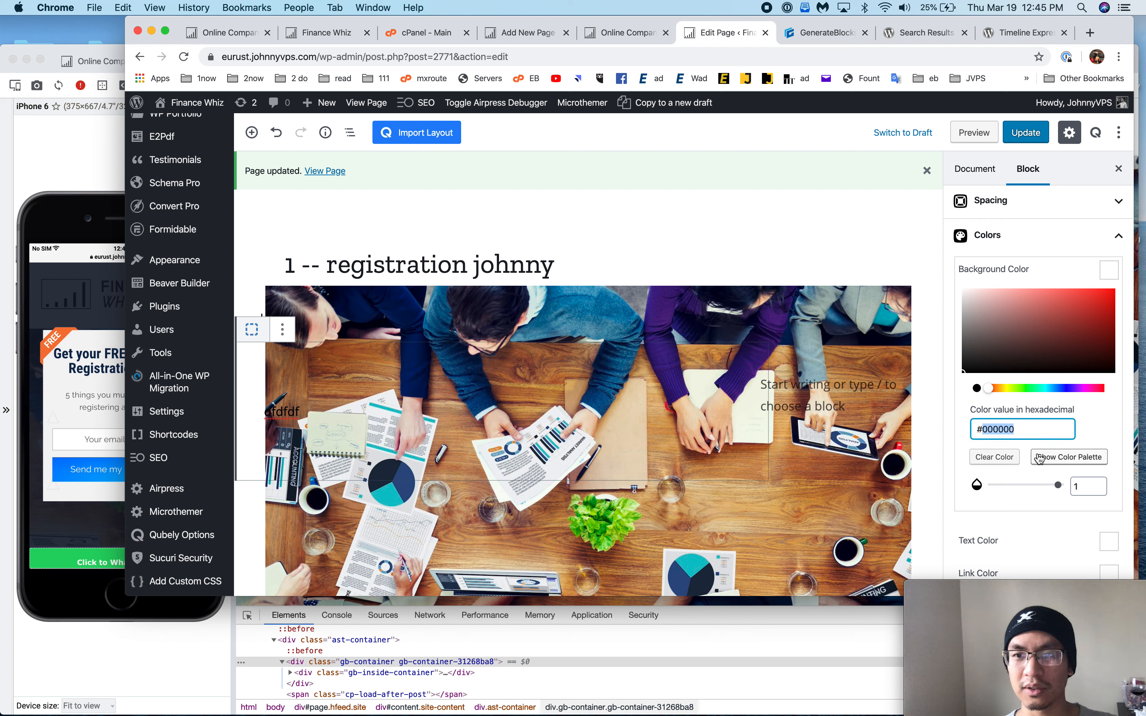
drag(1058, 485, 1038, 488)
mouse_move(1036, 488)
mouse_down()
mouse_move(1018, 486)
mouse_move(1039, 492)
mouse_up()
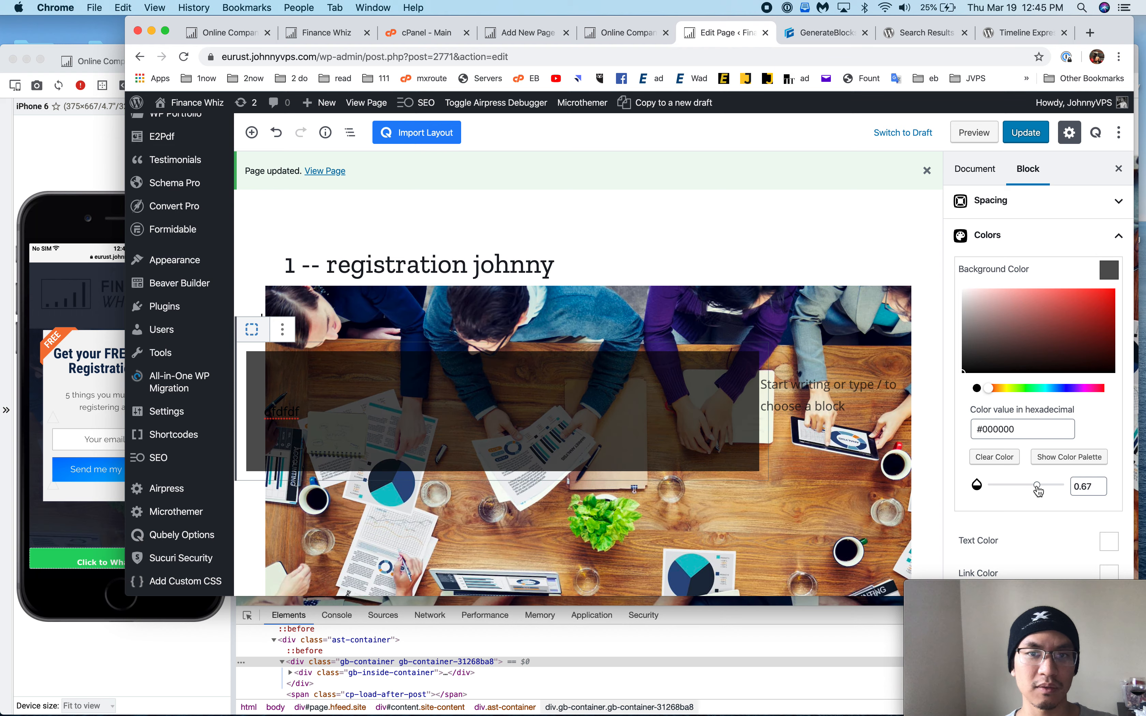
- Check the dark feature box on the live company registration page in Blisk, and set the container's background opacity to 0.78 in Chrome
click(42, 179)
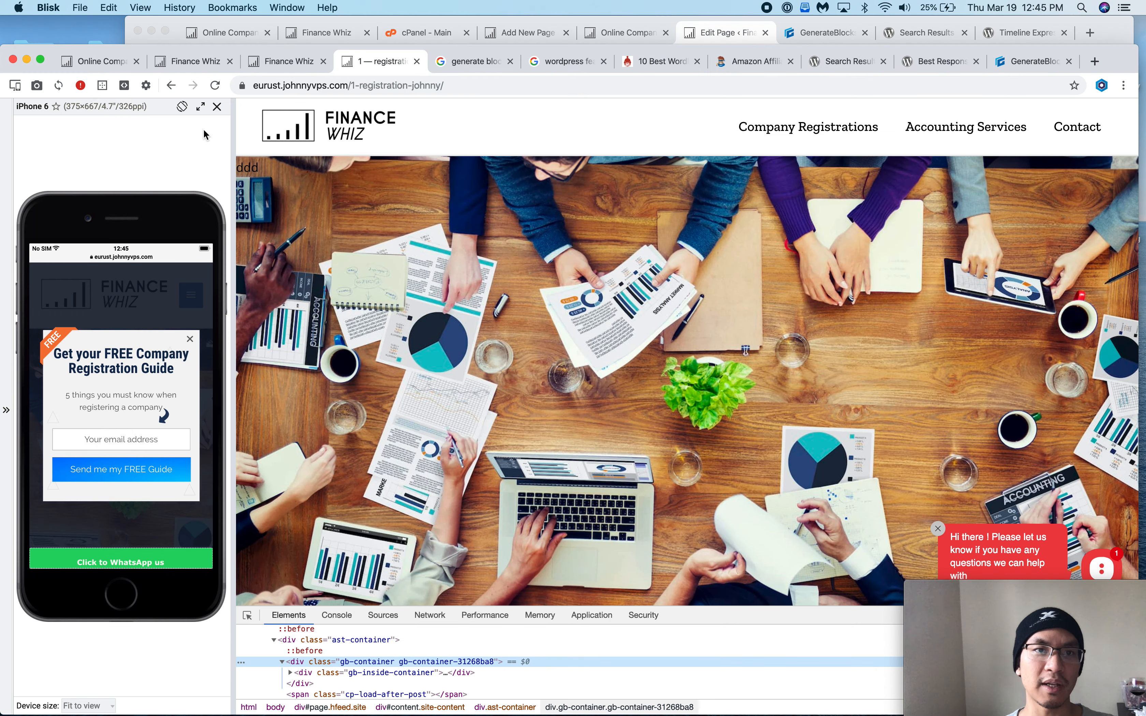
click(199, 61)
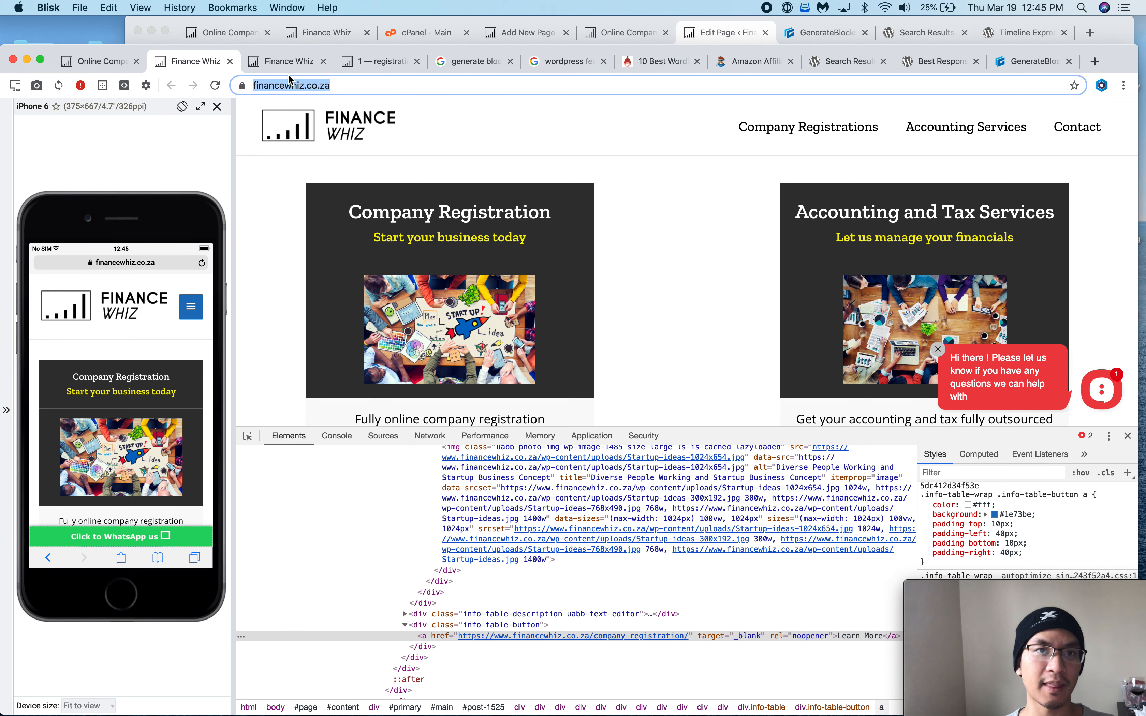
click(296, 62)
click(100, 61)
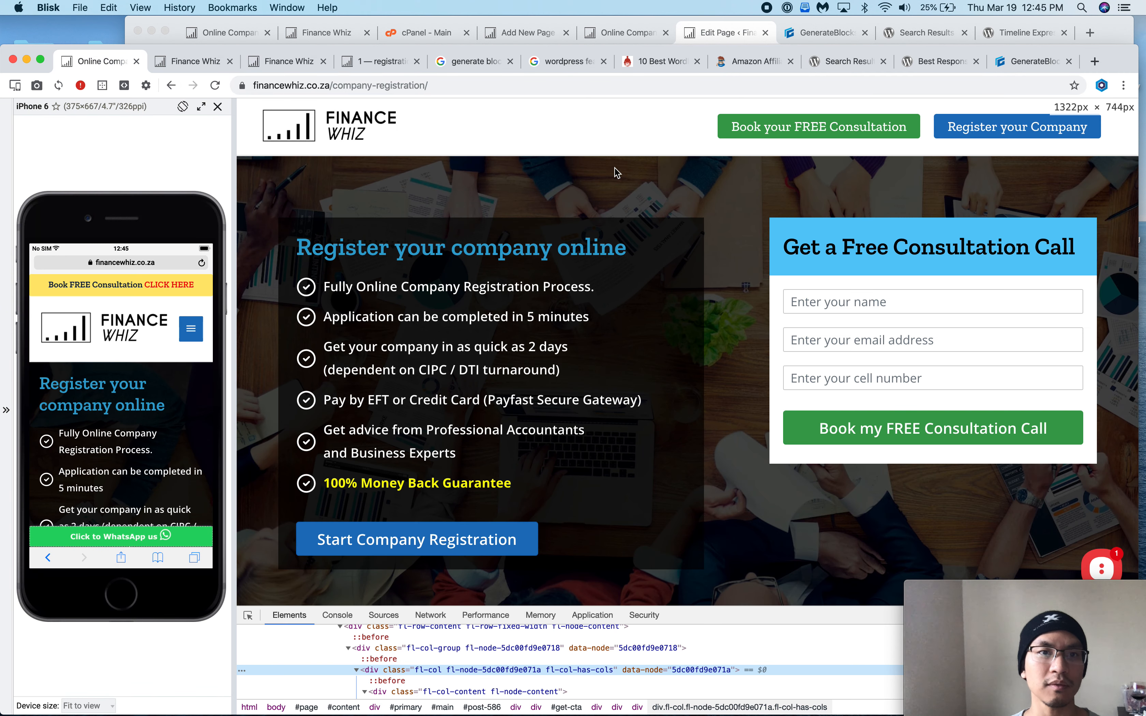
click(725, 30)
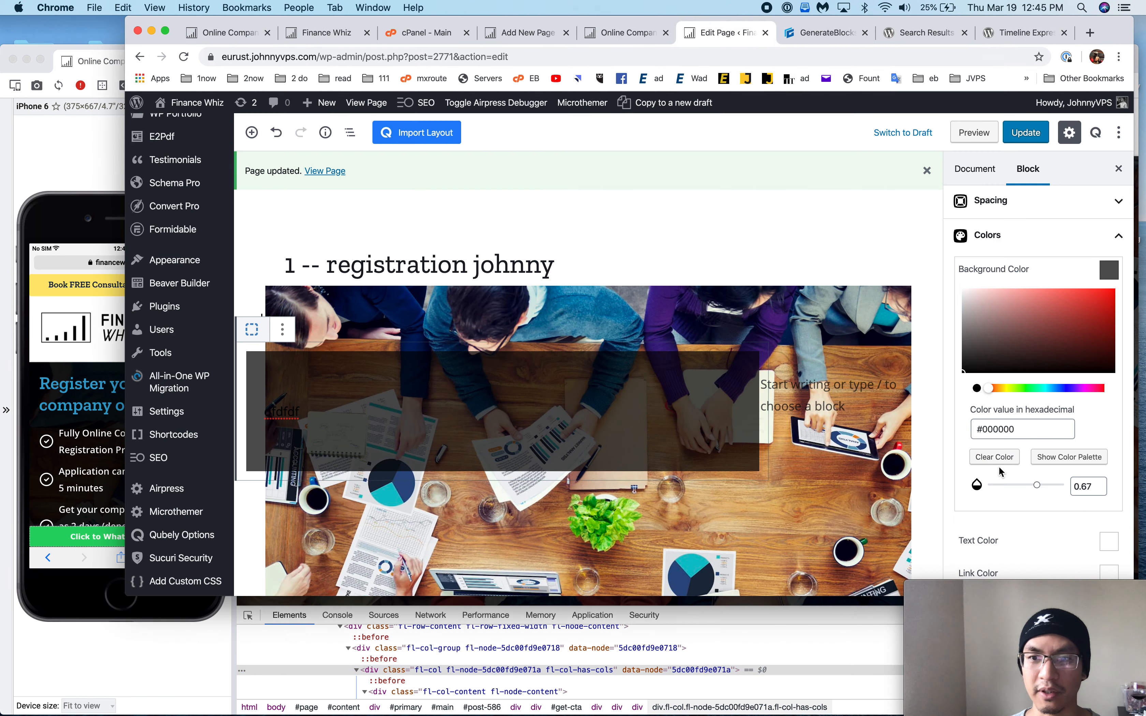
drag(1041, 491, 1047, 491)
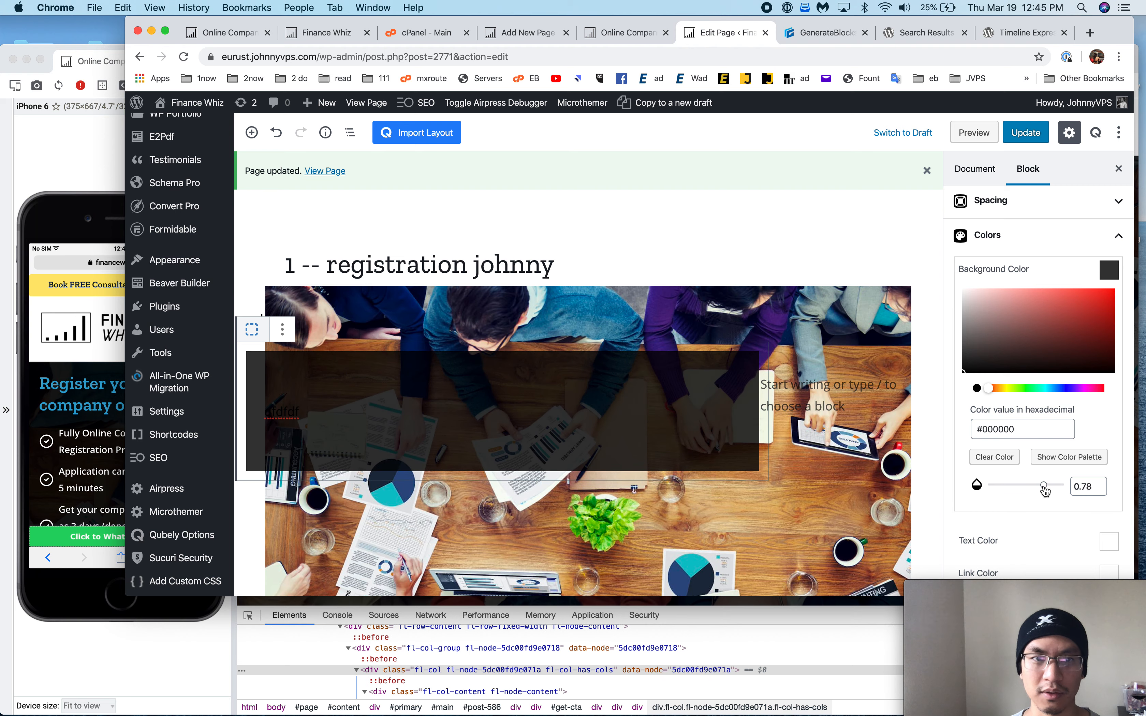
- Copy the heading "Register your company online" from the live page in Blisk and replace the dark container's placeholder text with it in Chrome
double_click(286, 412)
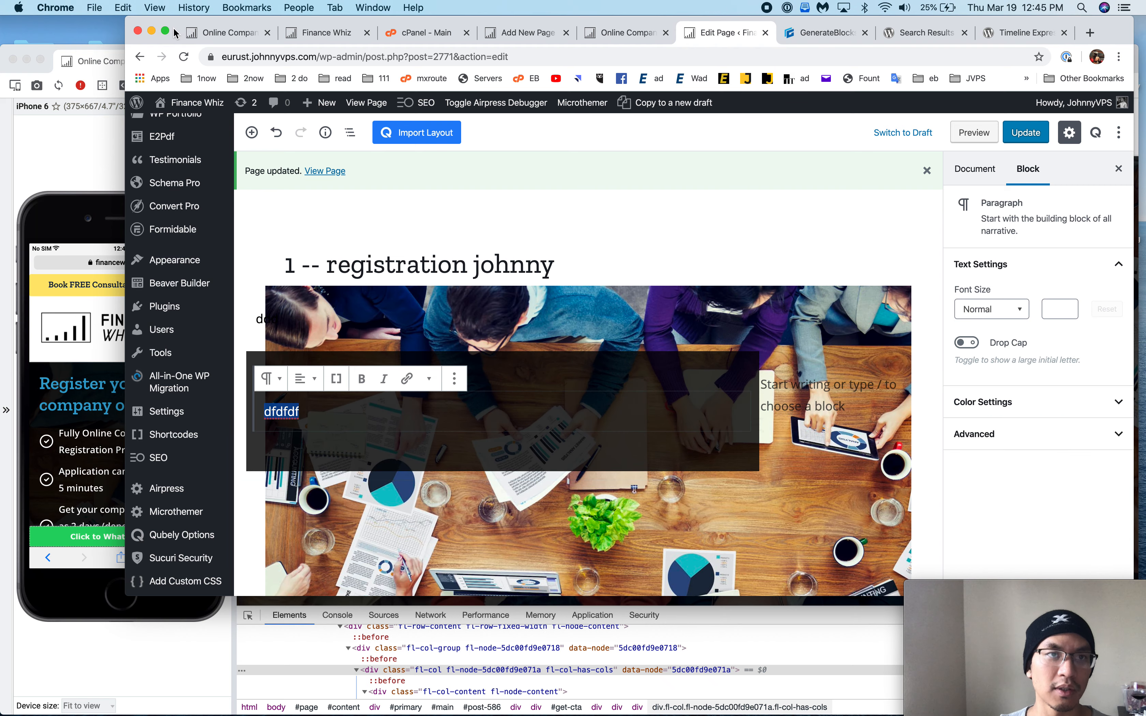
click(92, 136)
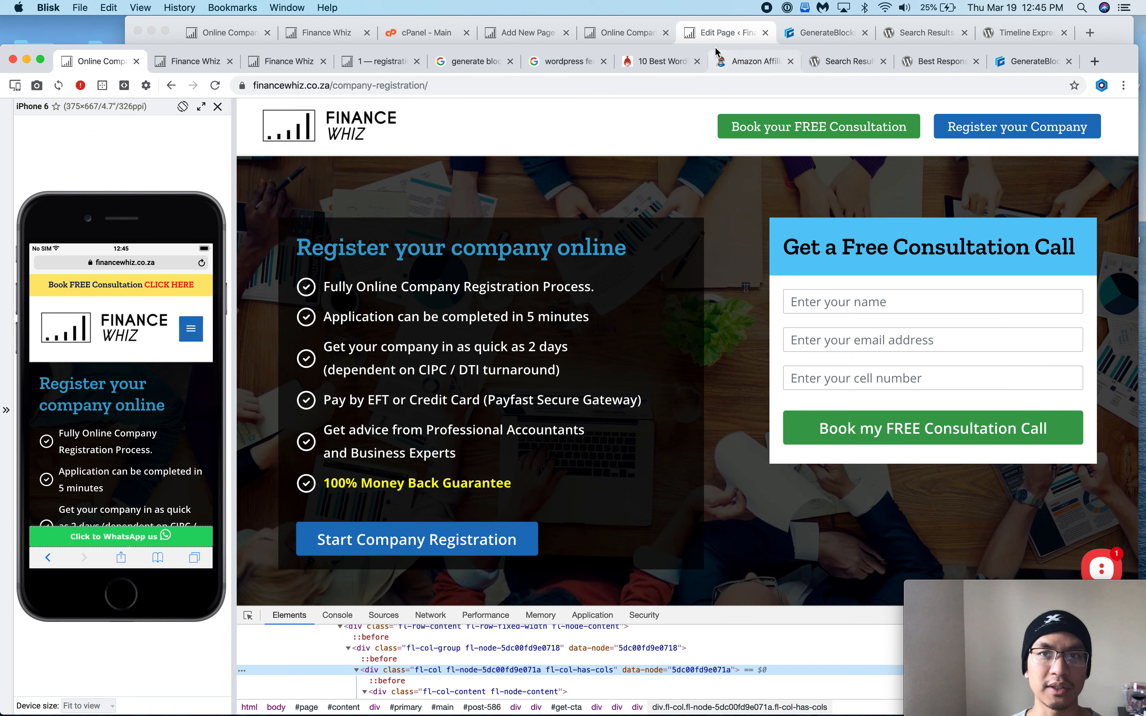
drag(303, 243, 622, 256)
key(super+c)
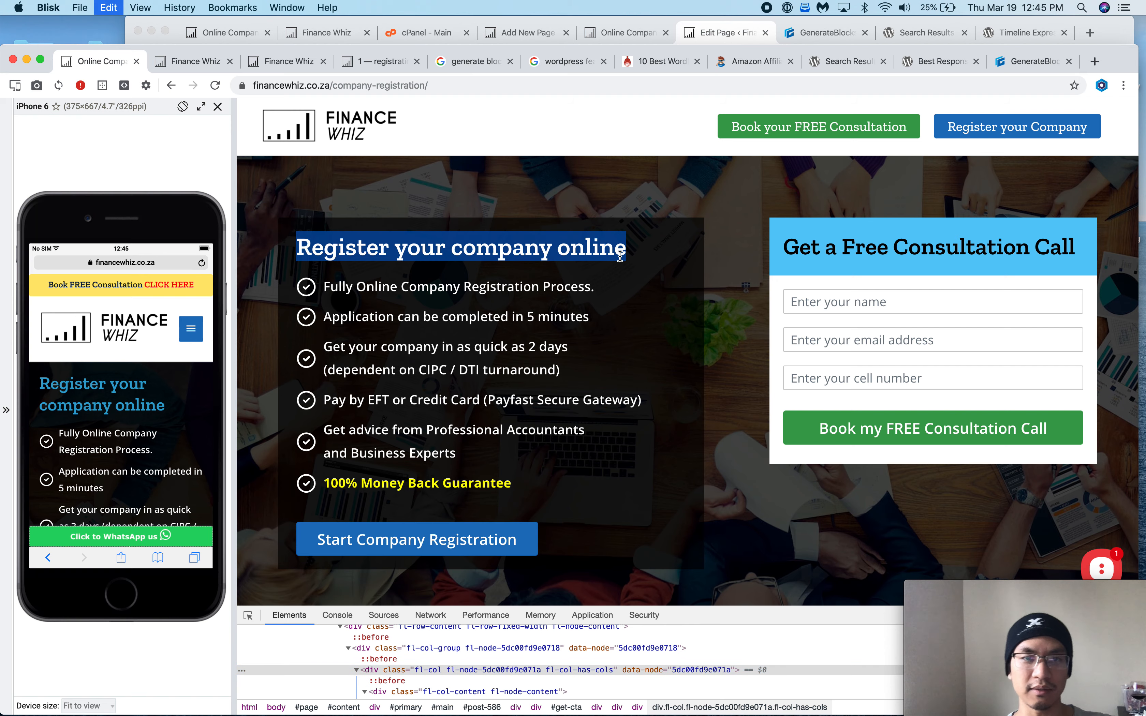
click(728, 26)
click(377, 416)
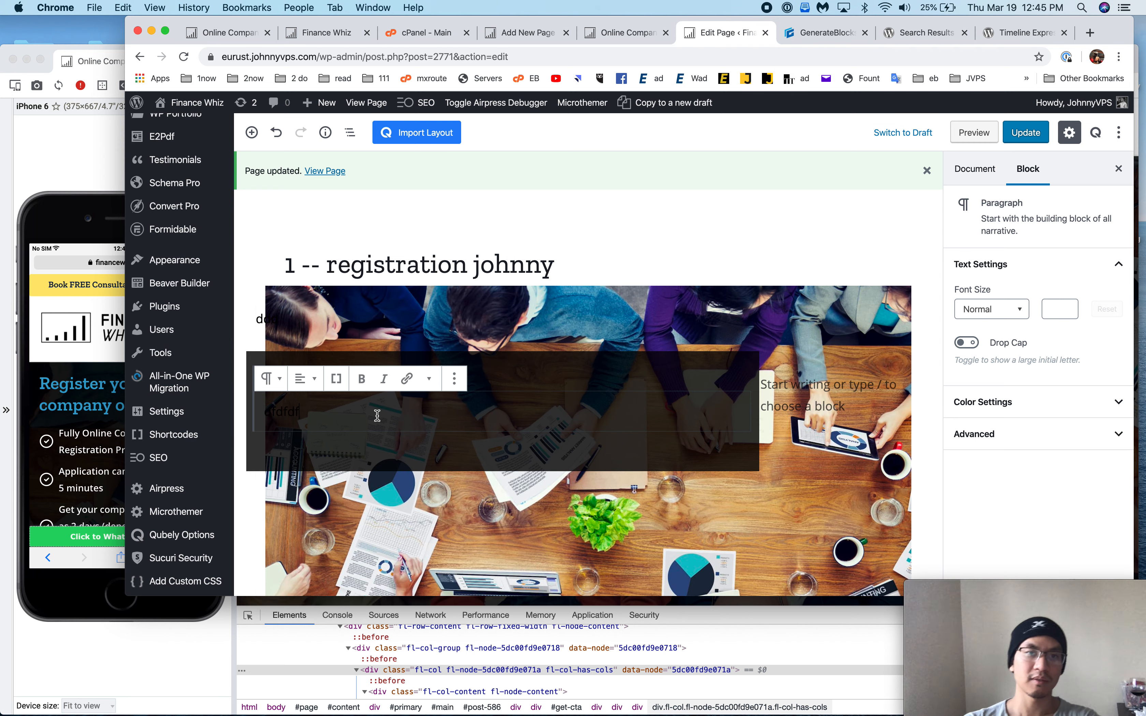
key(super+v)
key(super+a)
key(super+v)
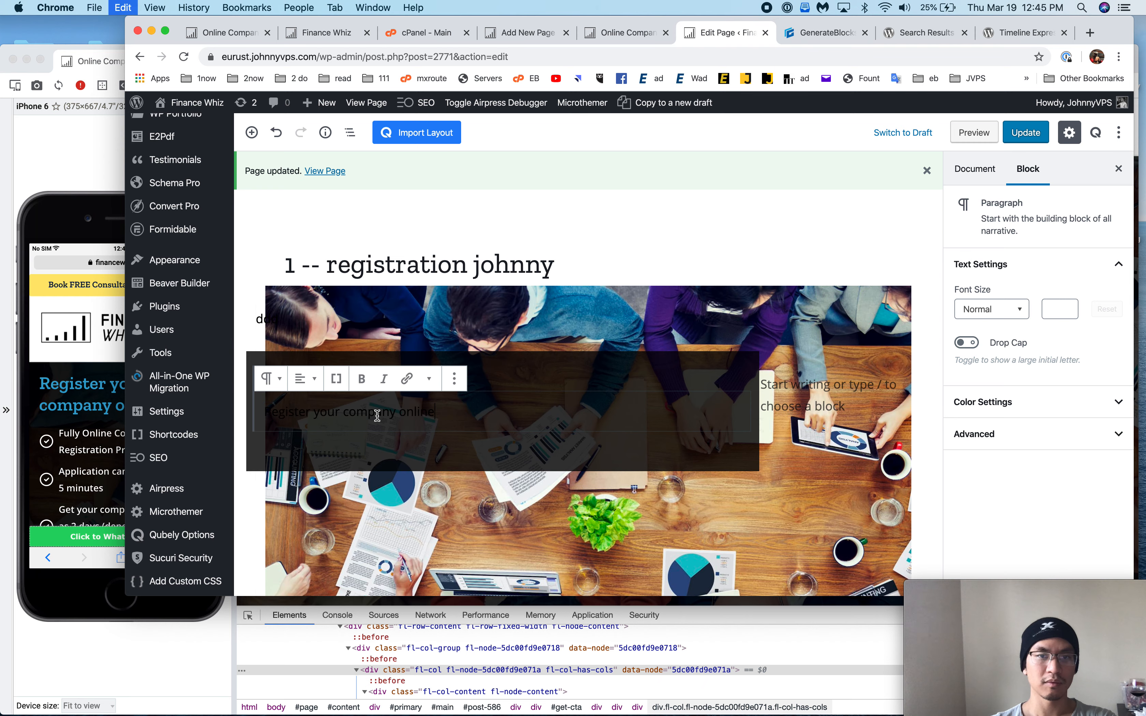
- Inspect the "Register your company online" heading on the live page in Blisk to check its HTML element
click(91, 57)
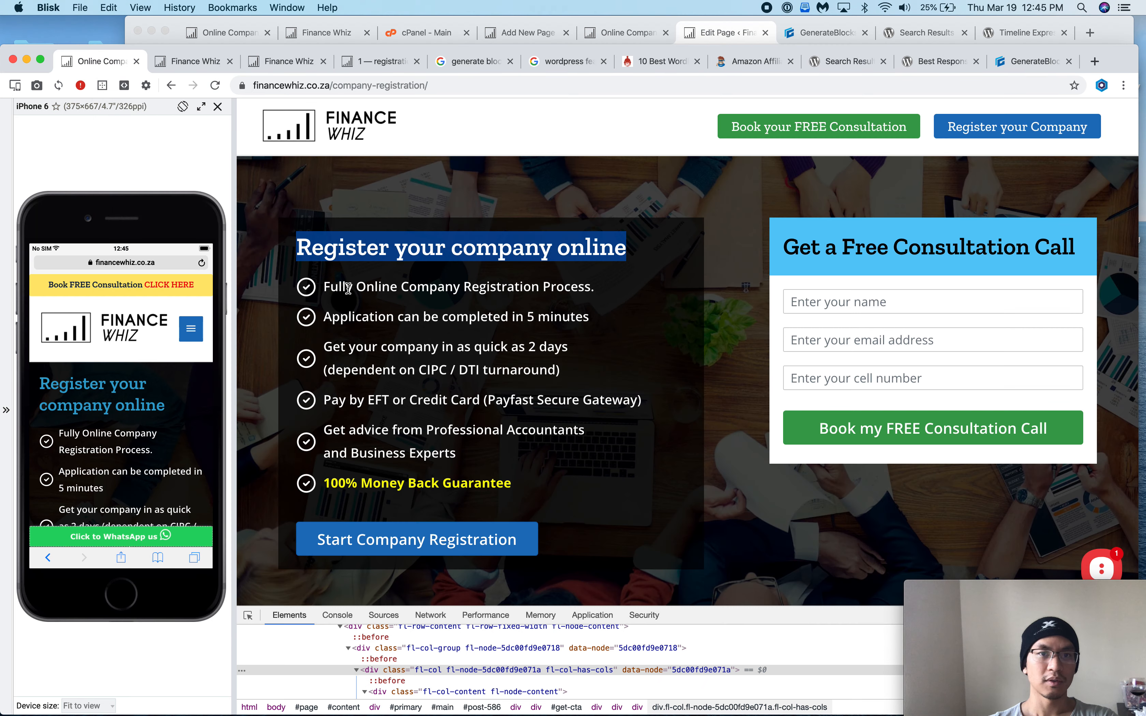
click(382, 254)
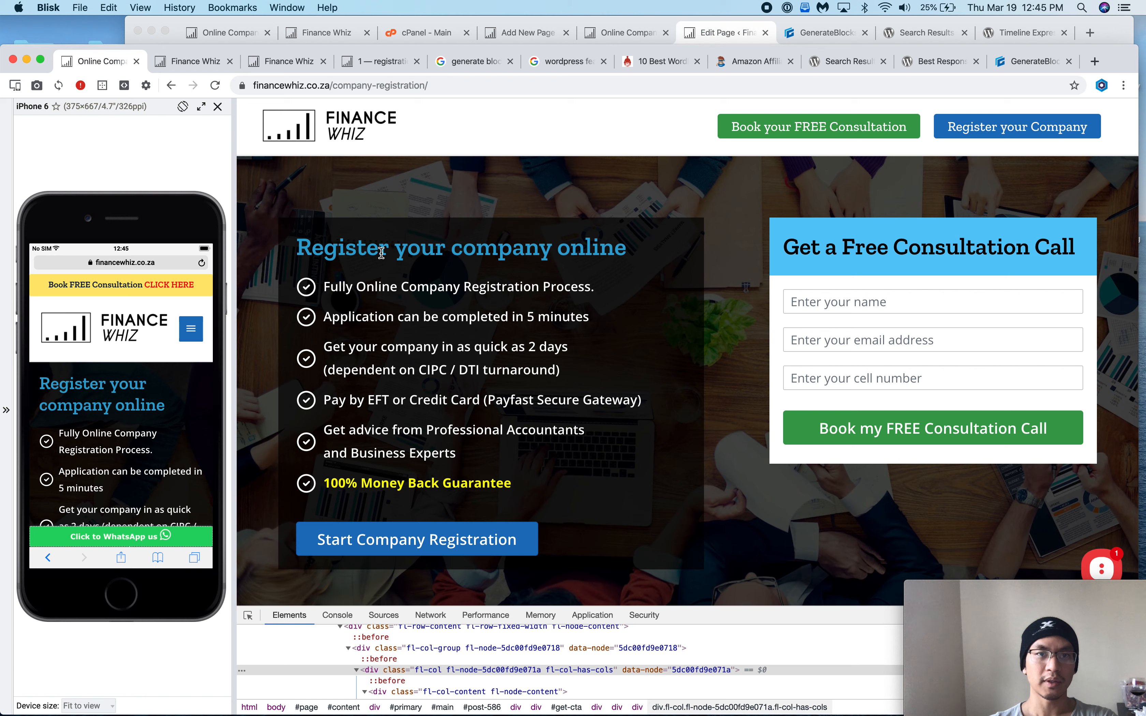
right_click(477, 252)
click(507, 327)
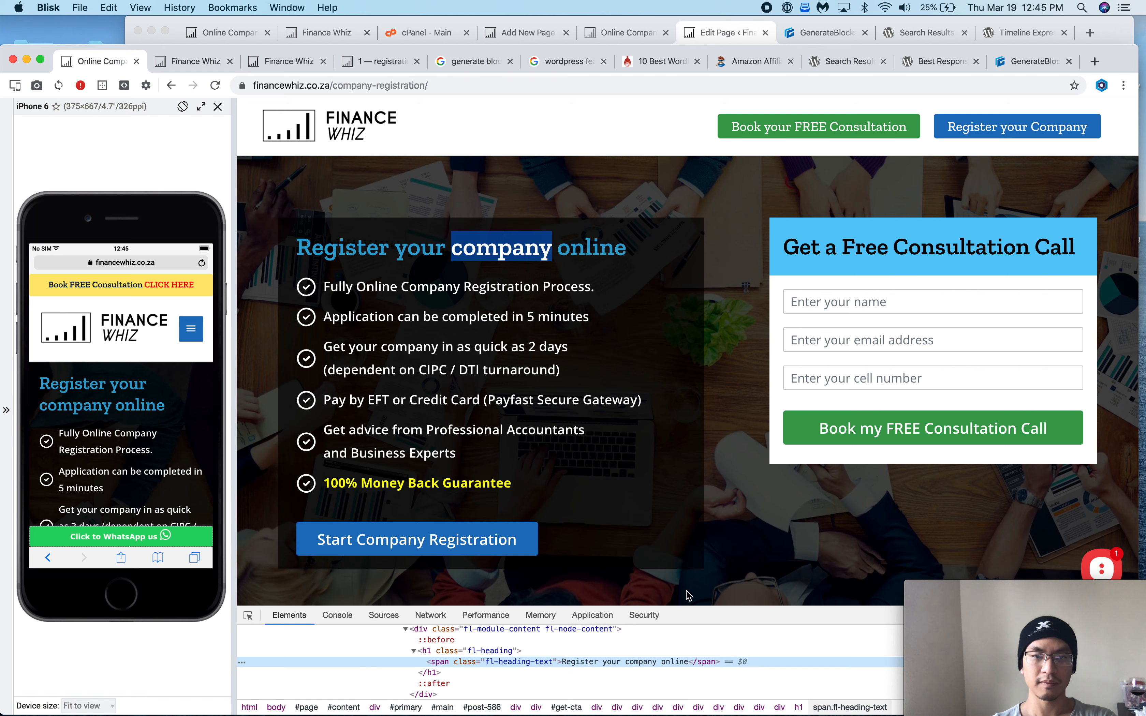
drag(714, 608, 713, 547)
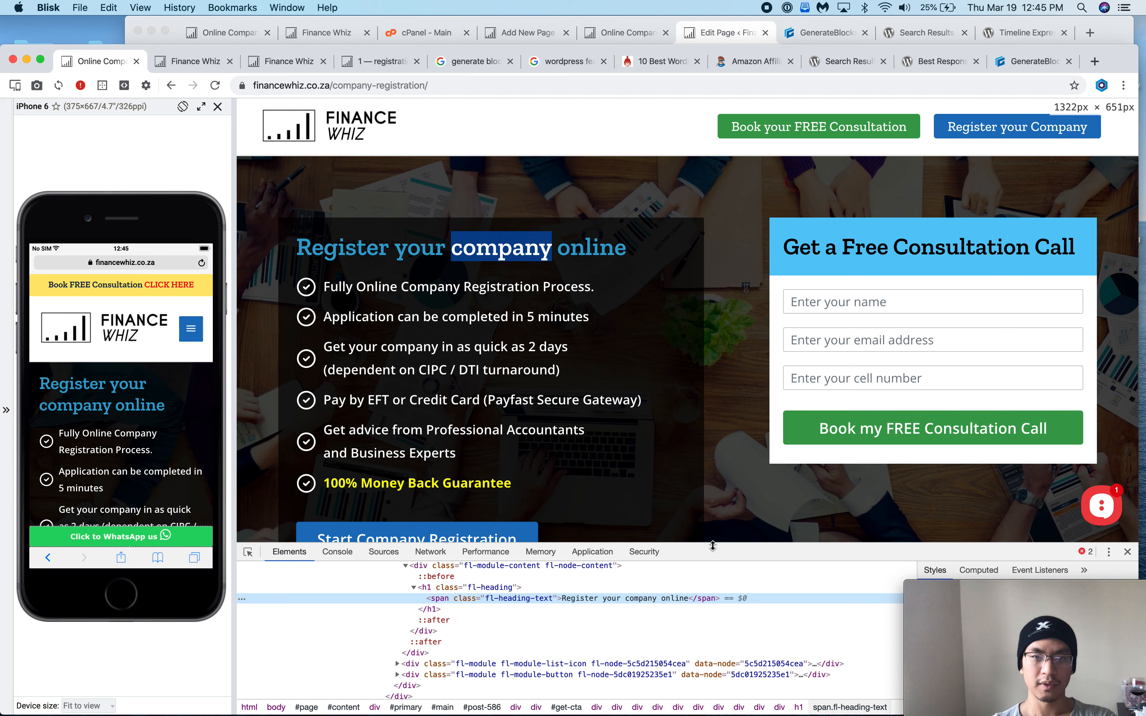
- Back in Chrome, transform the "Register your company online" paragraph into a Headline block and set its element to H1
click(723, 33)
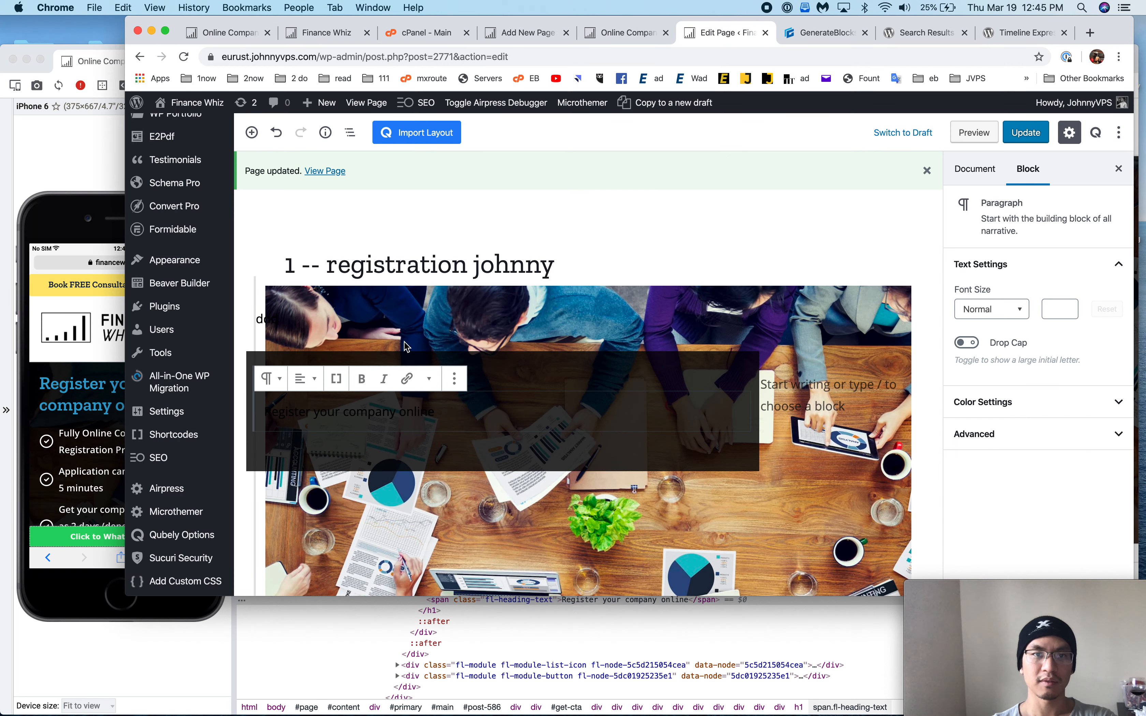
triple_click(346, 418)
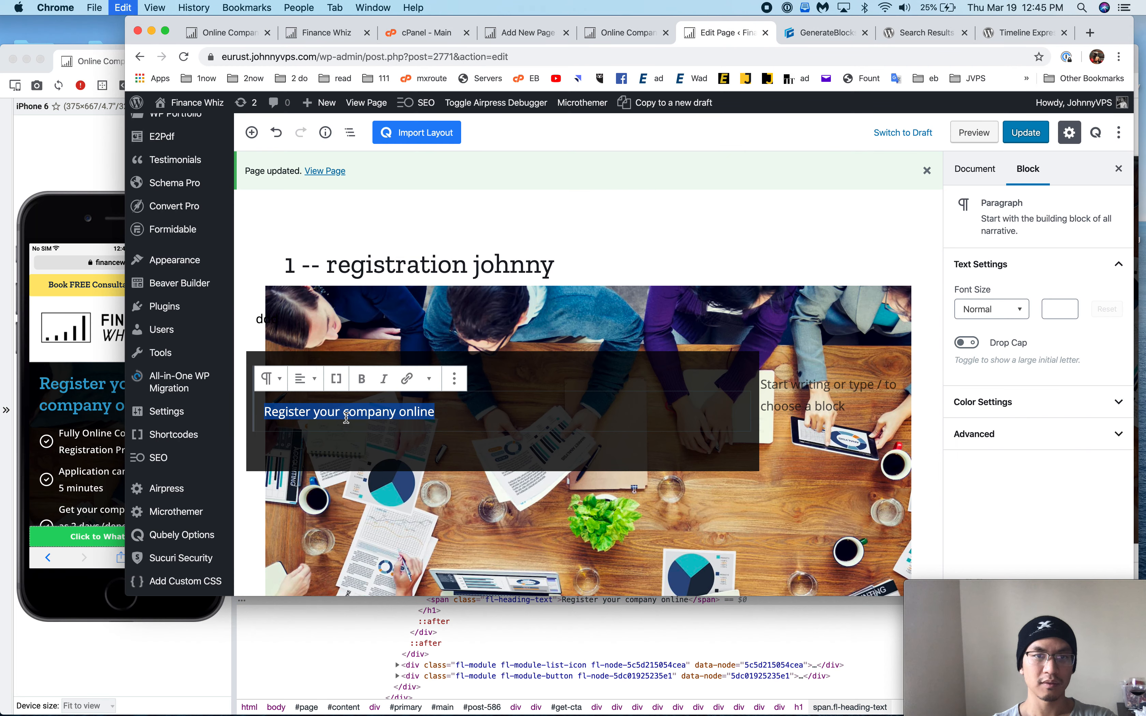
click(280, 383)
click(345, 450)
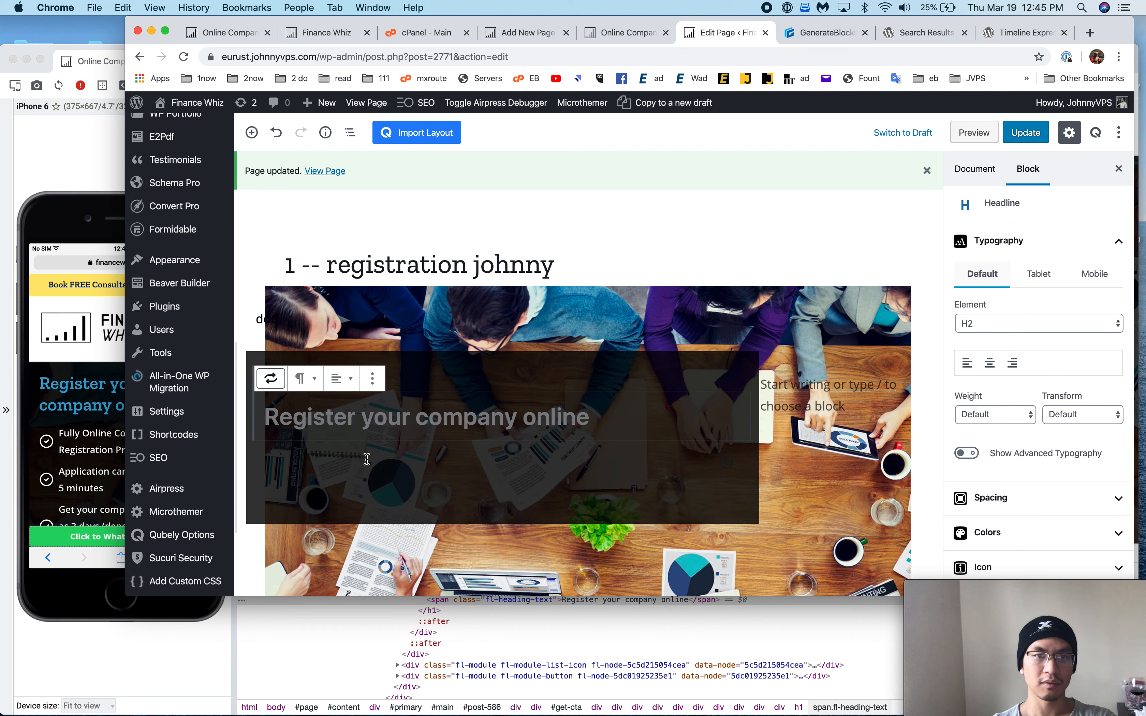
click(372, 379)
click(605, 402)
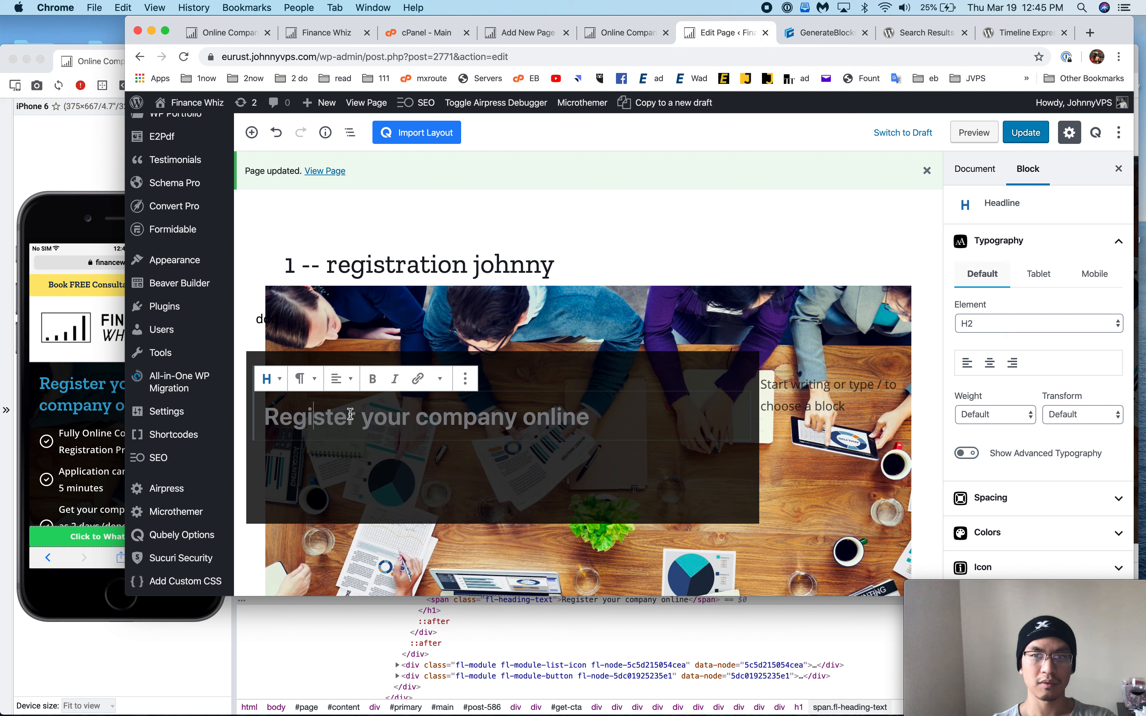
click(961, 317)
click(966, 310)
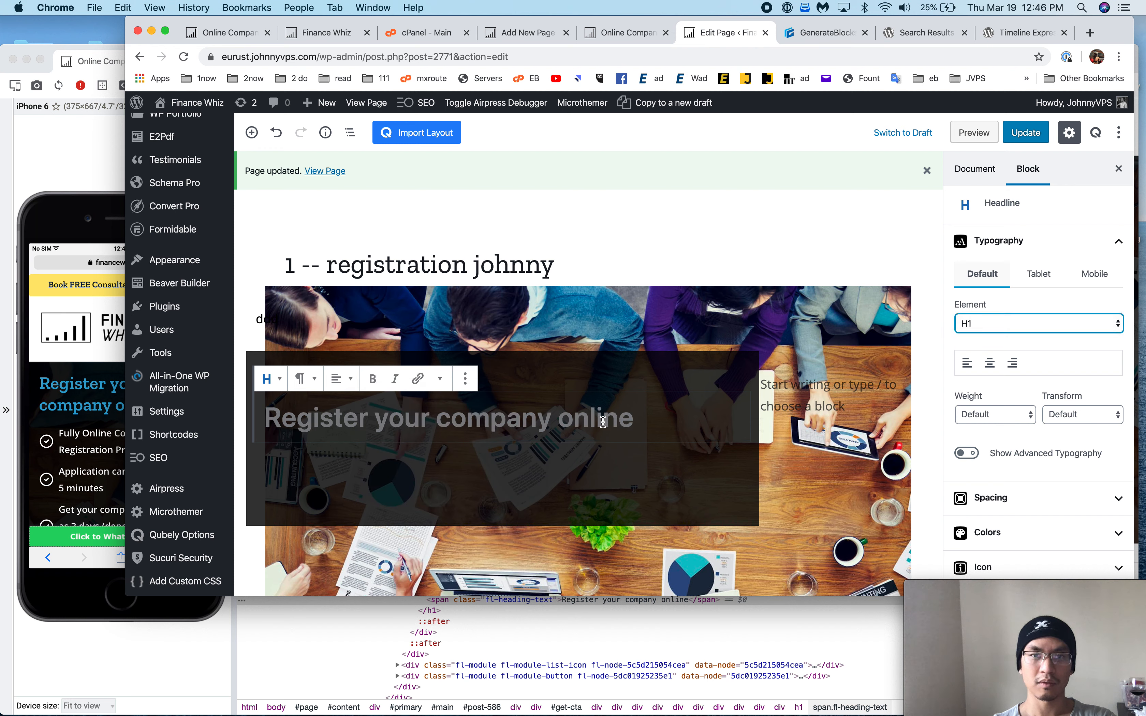
- Try a muted blue #6fb7c8 as the headline's text color
triple_click(602, 422)
click(1034, 540)
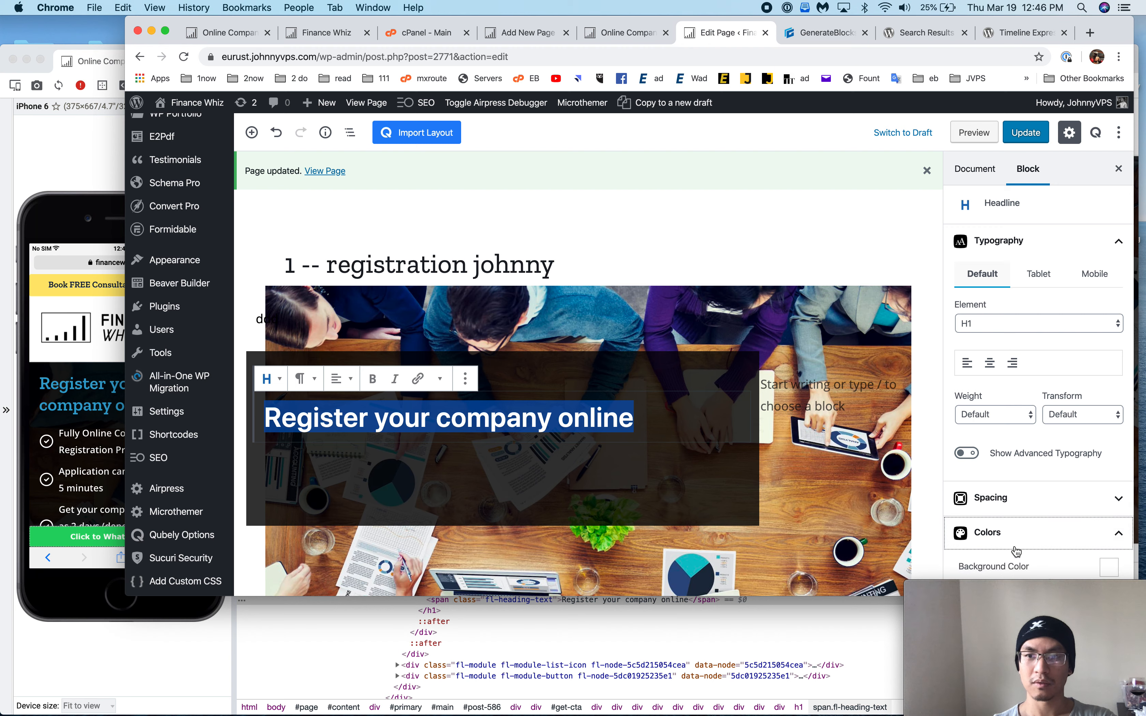
scroll(1015, 551, down, 6)
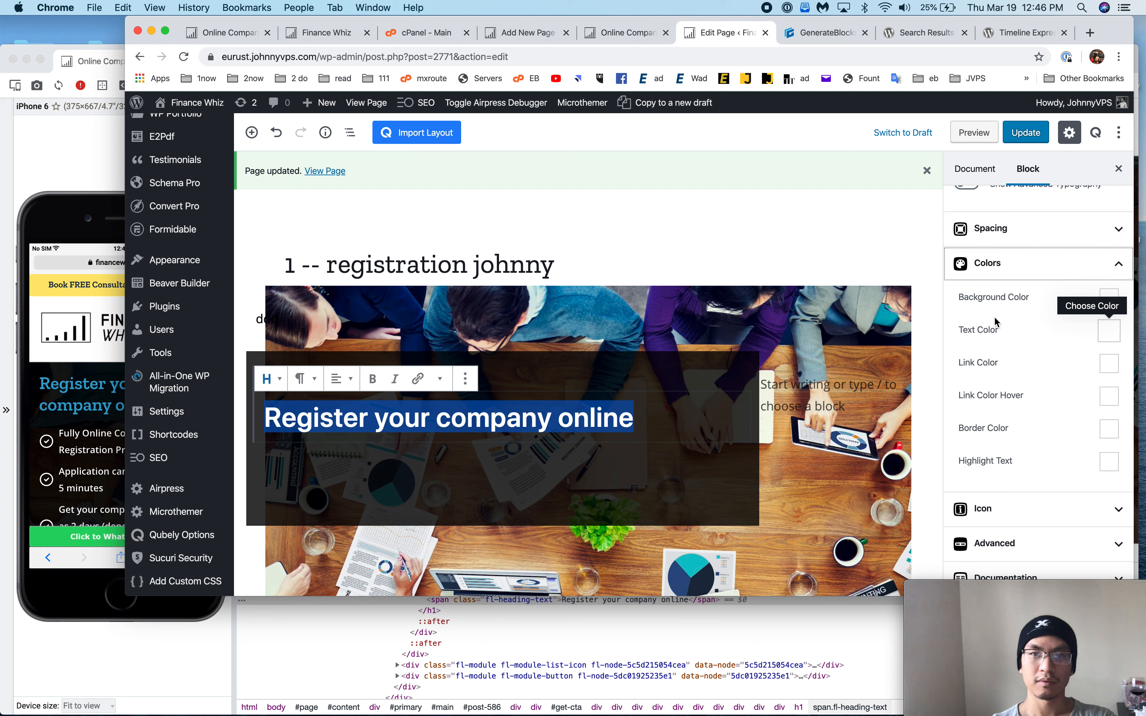
click(1108, 330)
click(1045, 449)
click(1032, 367)
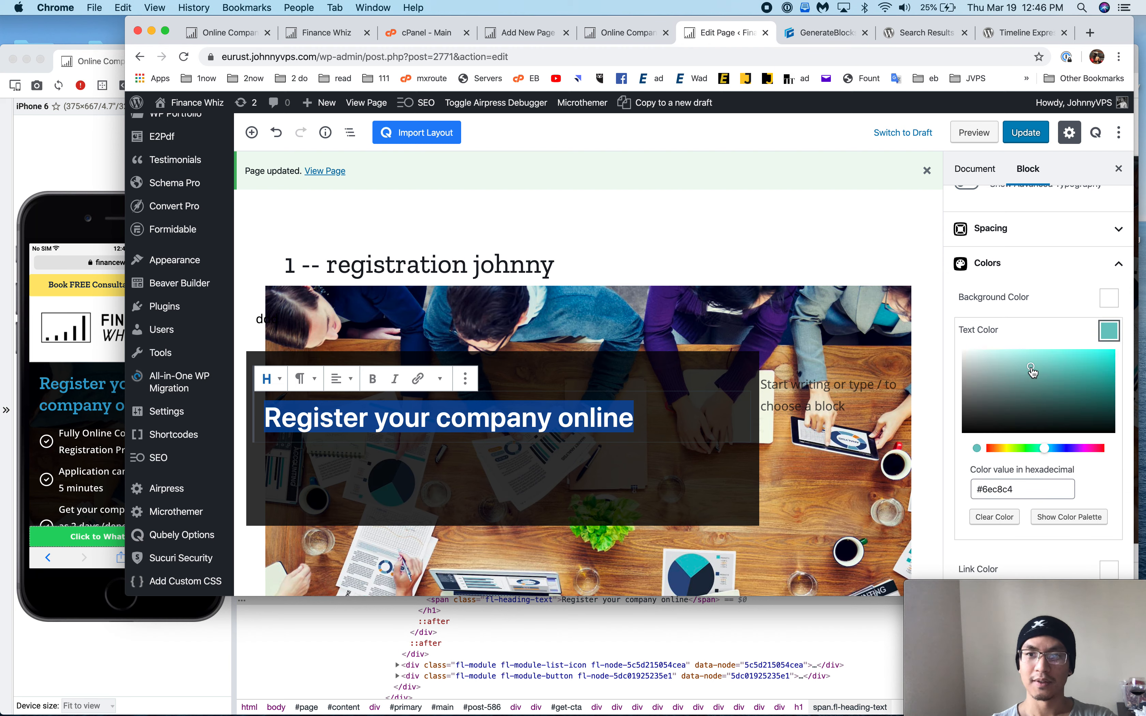
drag(1040, 451, 1049, 455)
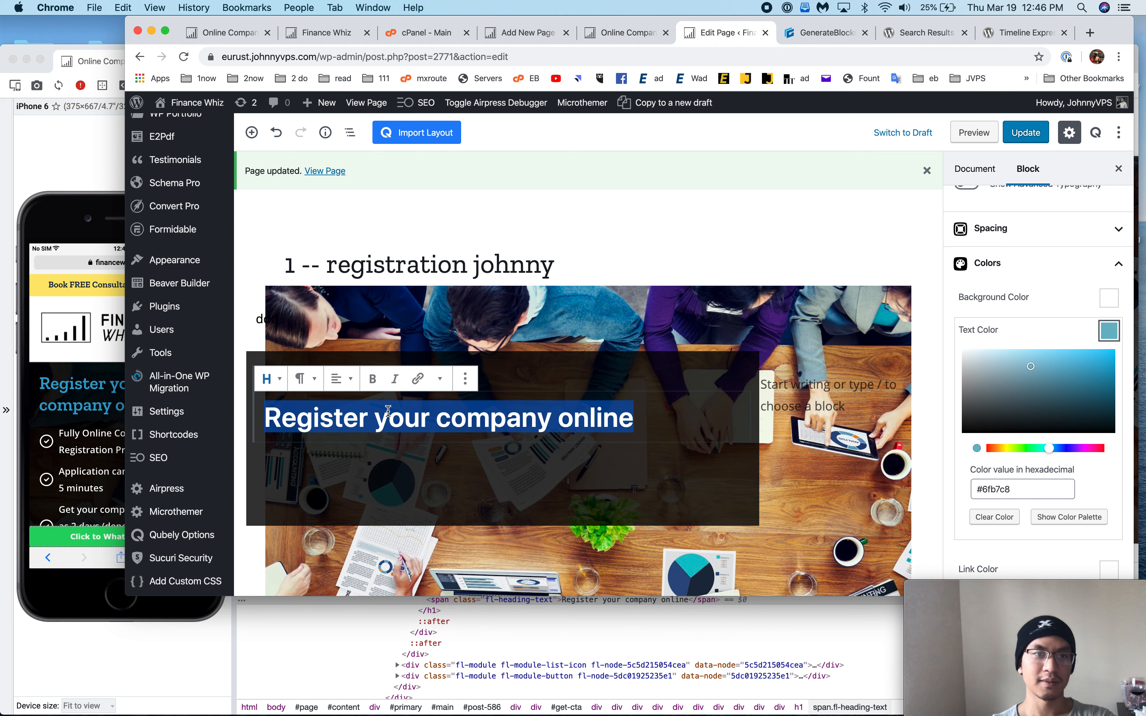
- Inspect the live page's heading in Blisk and copy its color value #30a5d3 from the styles
key(super+Tab)
right_click(425, 254)
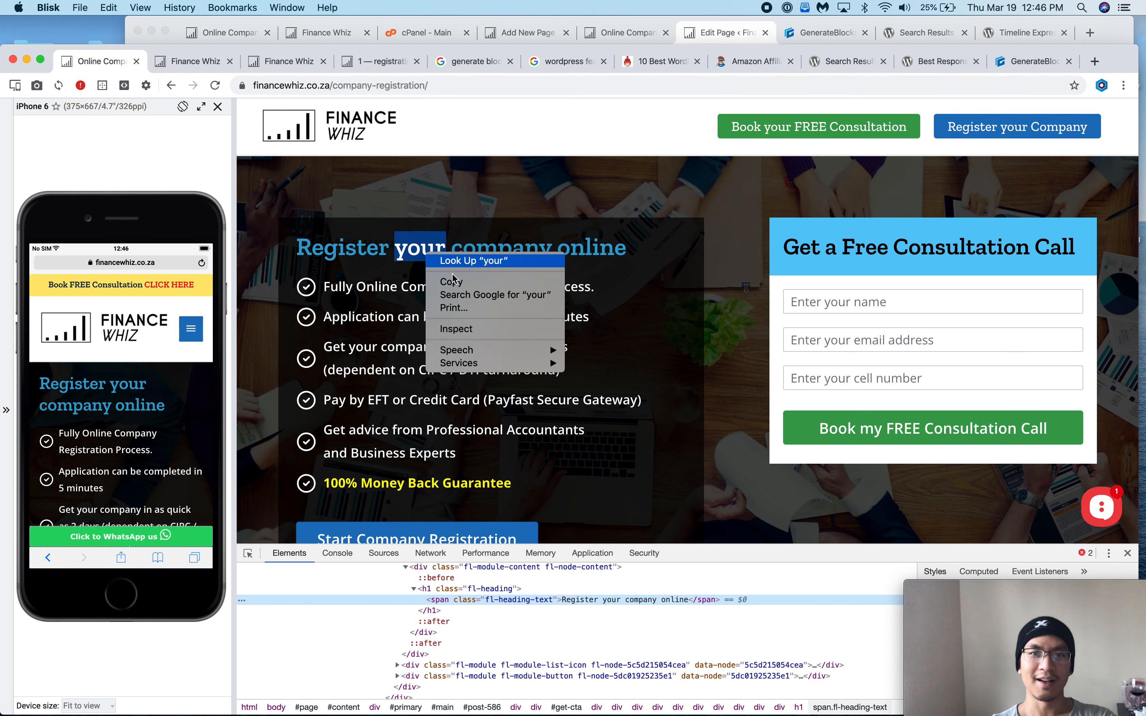
click(456, 327)
drag(880, 551, 872, 401)
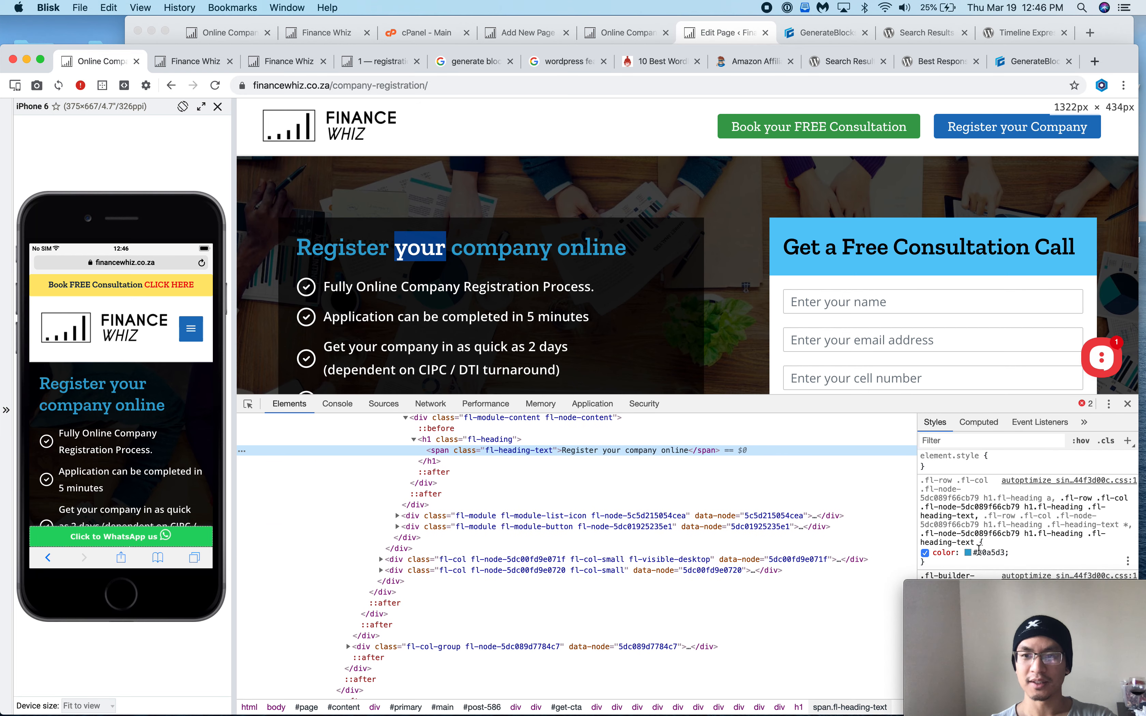
double_click(982, 554)
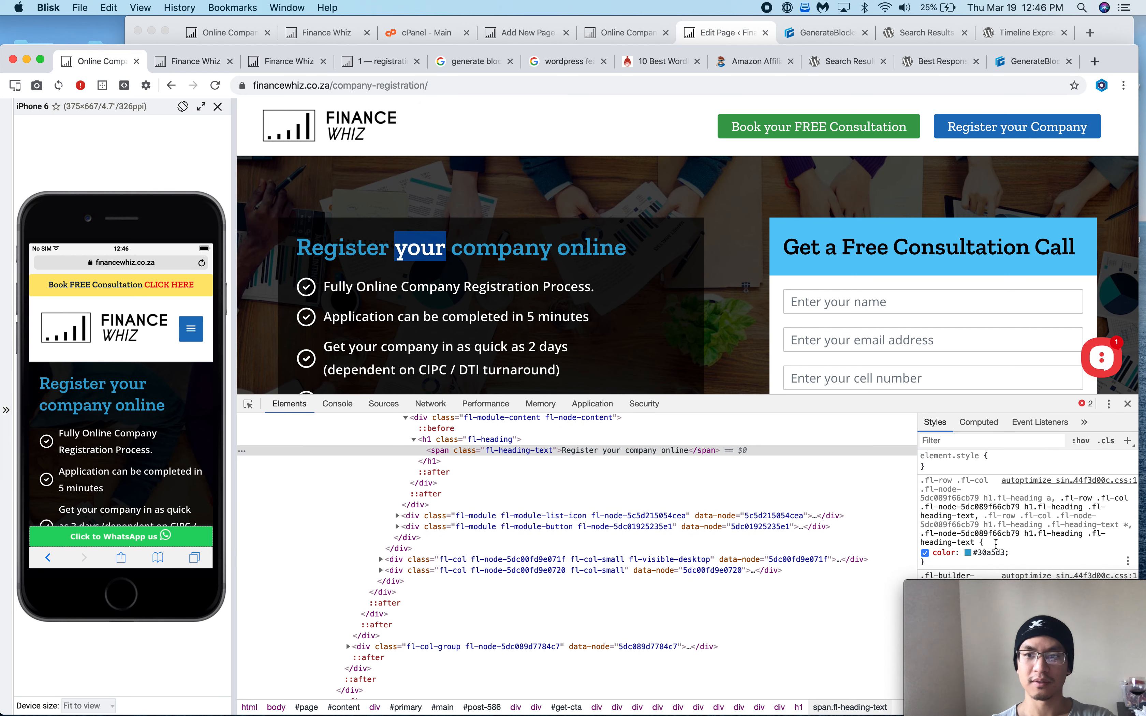
click(992, 553)
key(super+c)
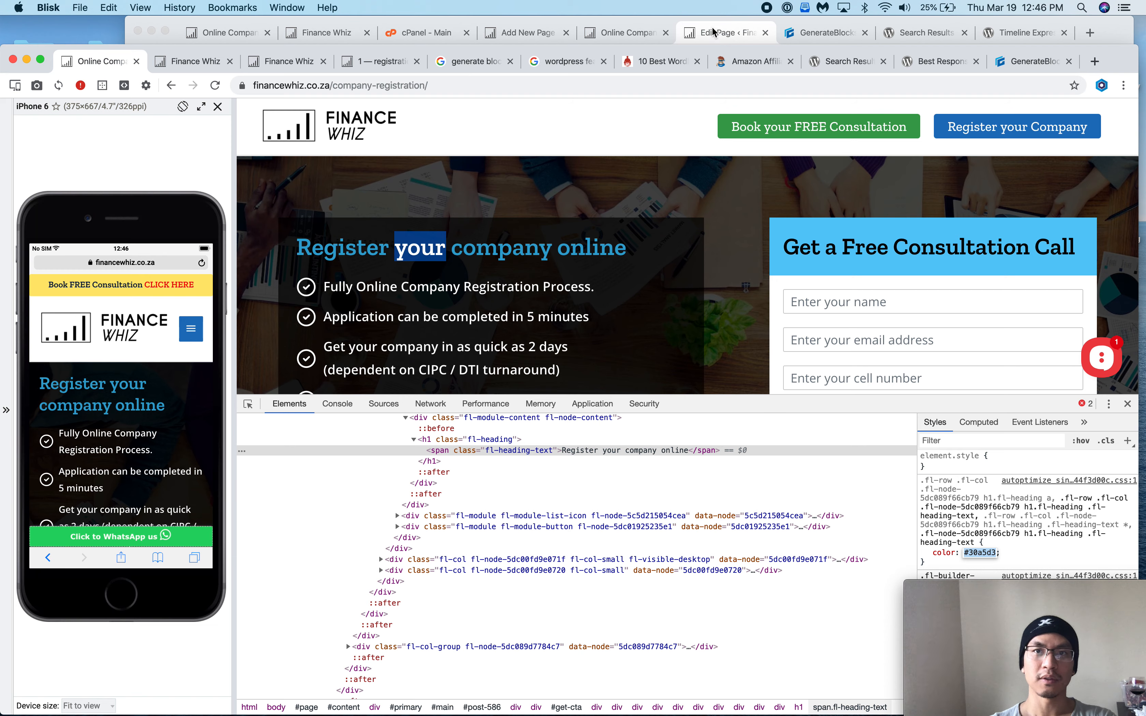
- Return to Chrome and set the headline's text color to #30a5d3
click(714, 32)
triple_click(1021, 489)
key(super+v)
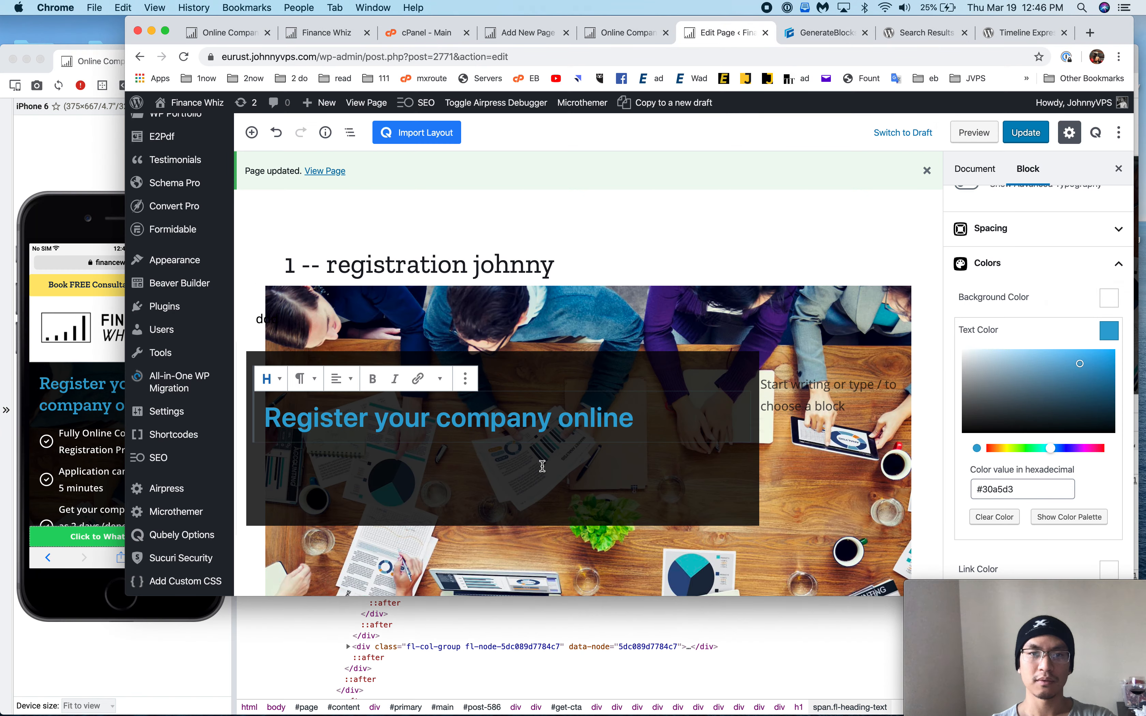
- Add a bulleted List block below the headline in the dark container
click(509, 457)
click(484, 423)
click(609, 411)
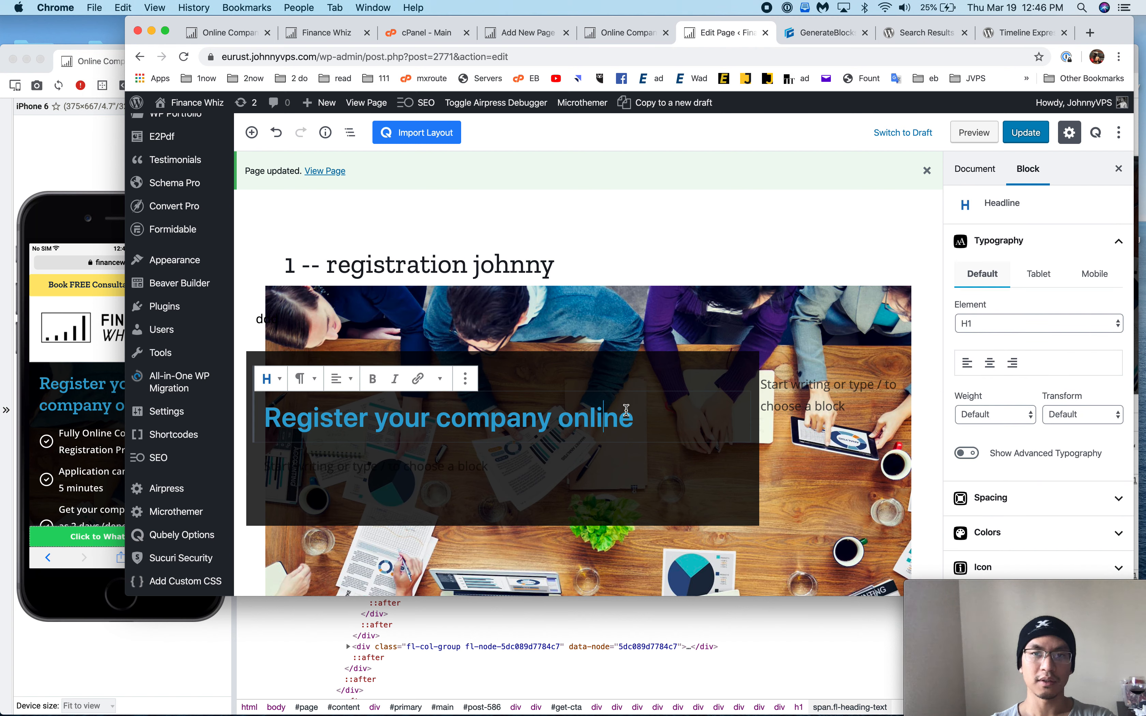
click(638, 411)
key(Return)
key(BackSpace)
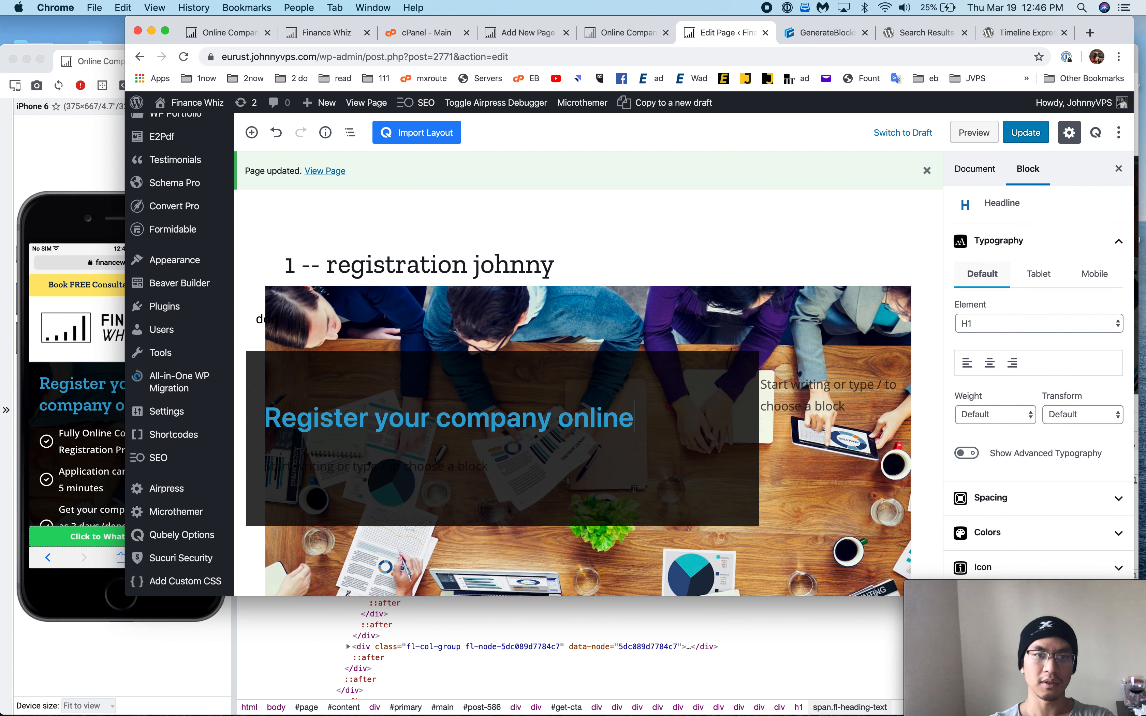
click(355, 455)
click(651, 501)
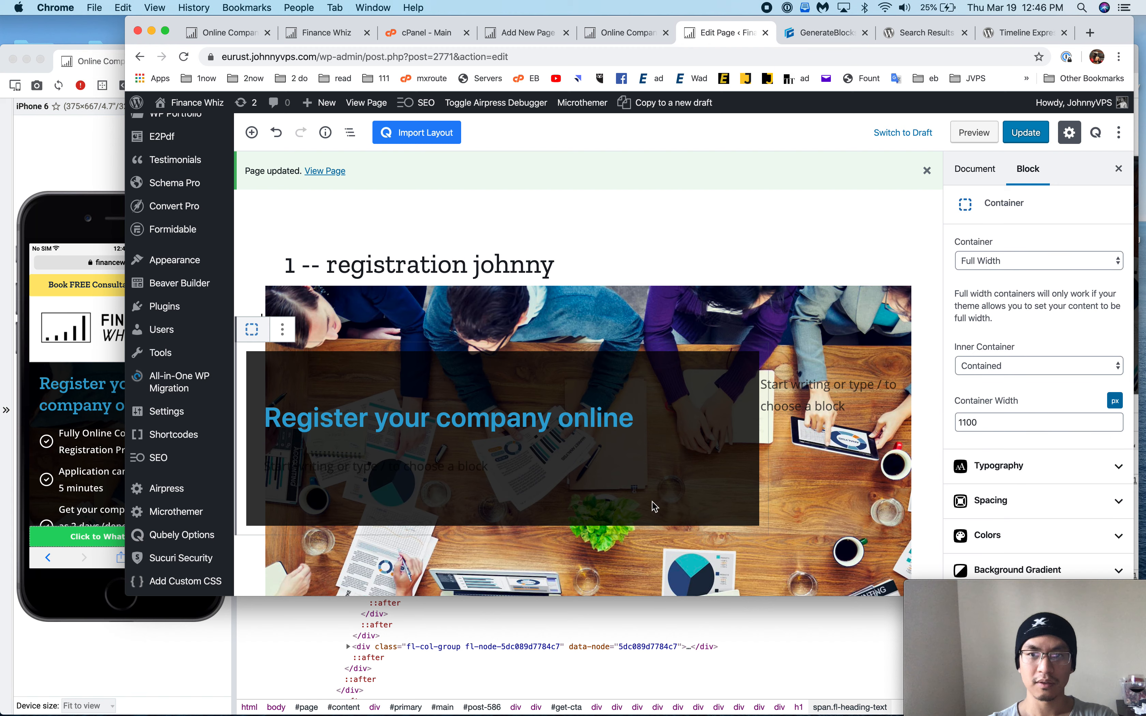
click(442, 465)
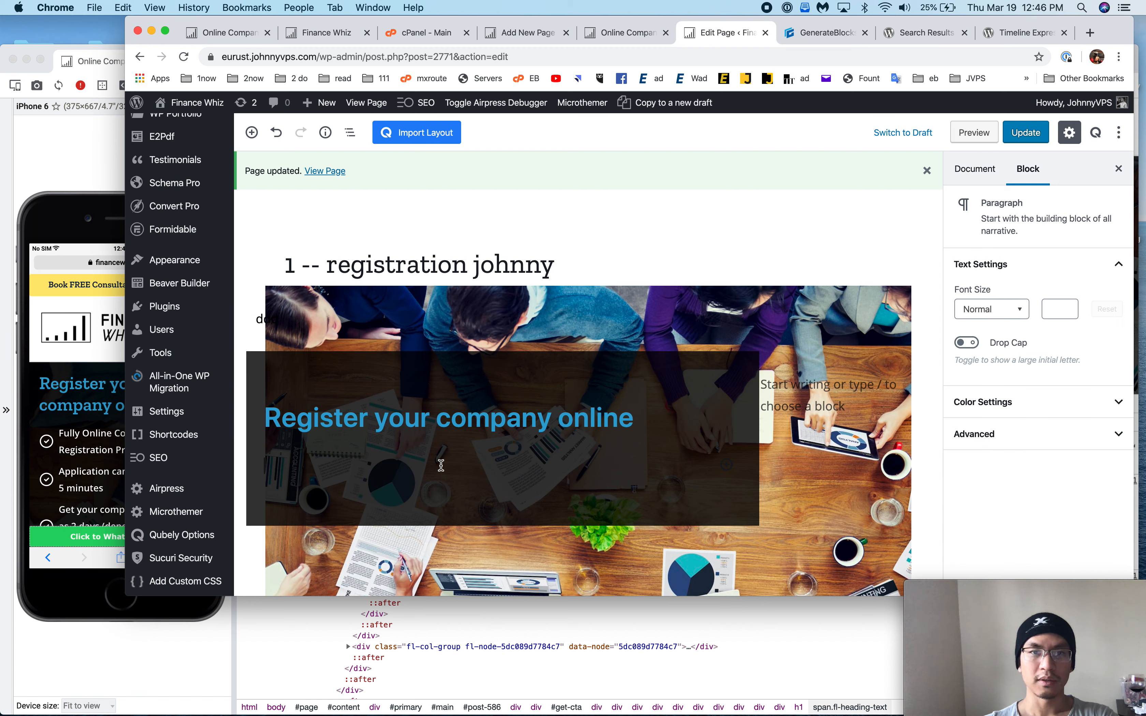
key(super+v)
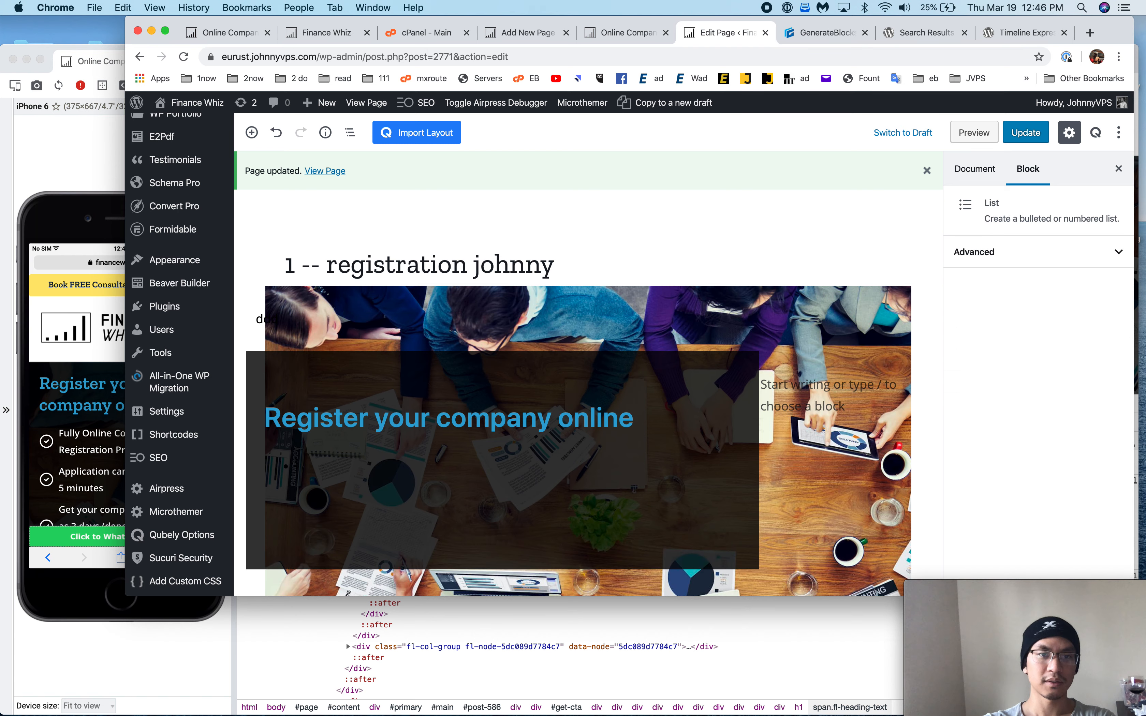
- Fill the list with four placeholder items: "sdfdsfd", "sdfdsf", "sfdsf" and "sdfd"
text(dsfd)
key(Return)
text(sdfdsf)
key(Return)
text(sfdsf)
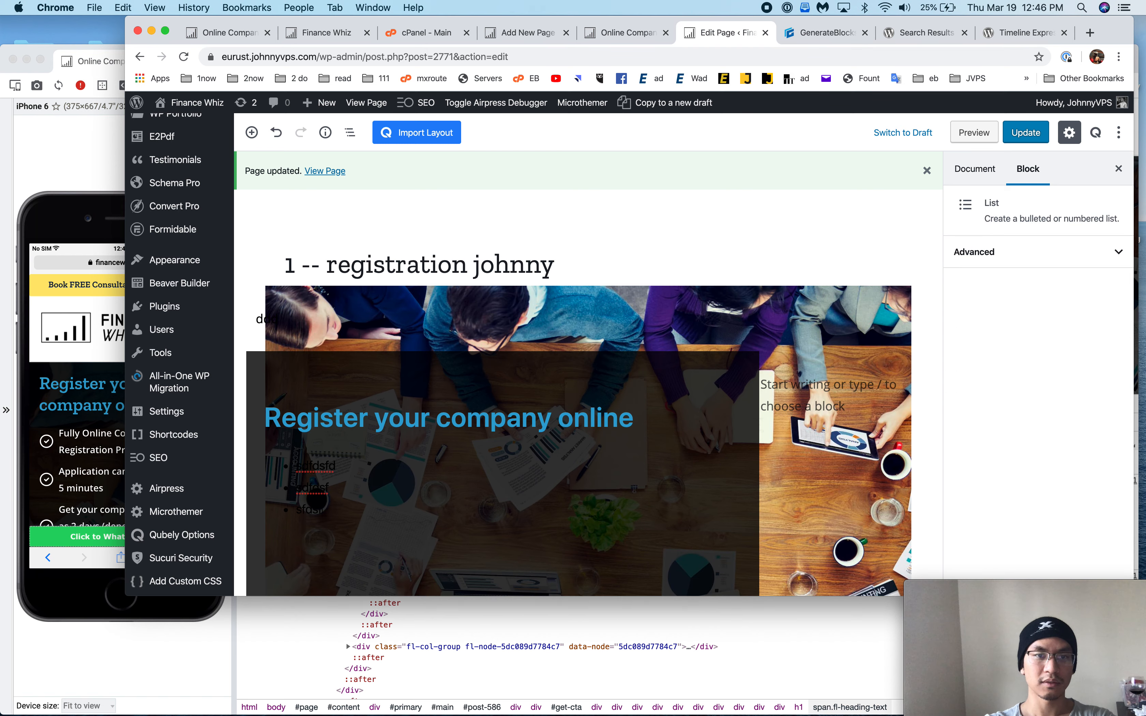
key(Return)
text(sdfd)
- Check the feature checklist on the live page in Blisk, and switch the placeholder list block in Chrome to HTML editing
click(87, 463)
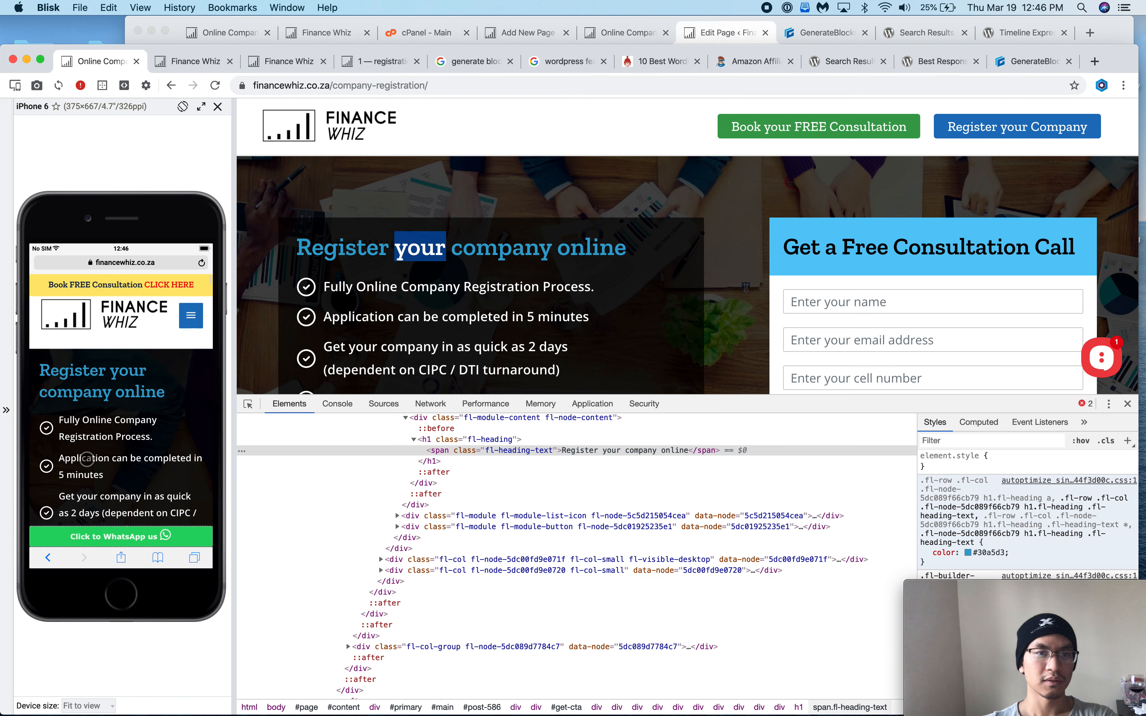
scroll(88, 463, down, 5)
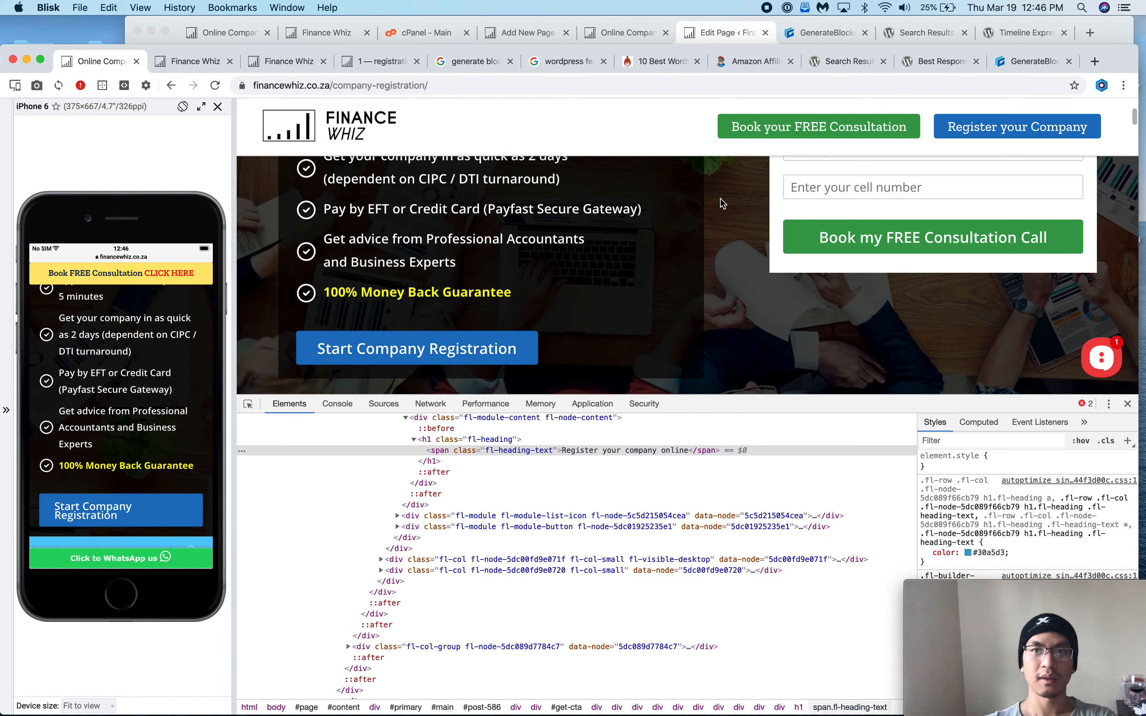
click(724, 32)
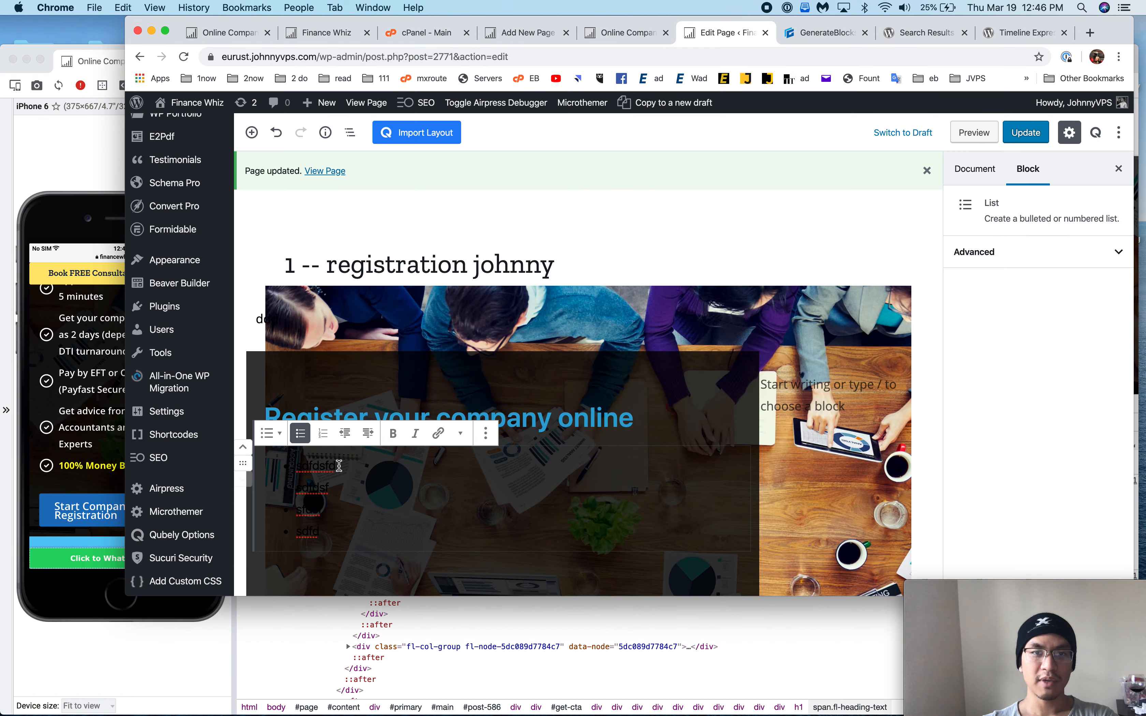
key(super+a)
click(1023, 254)
click(1018, 258)
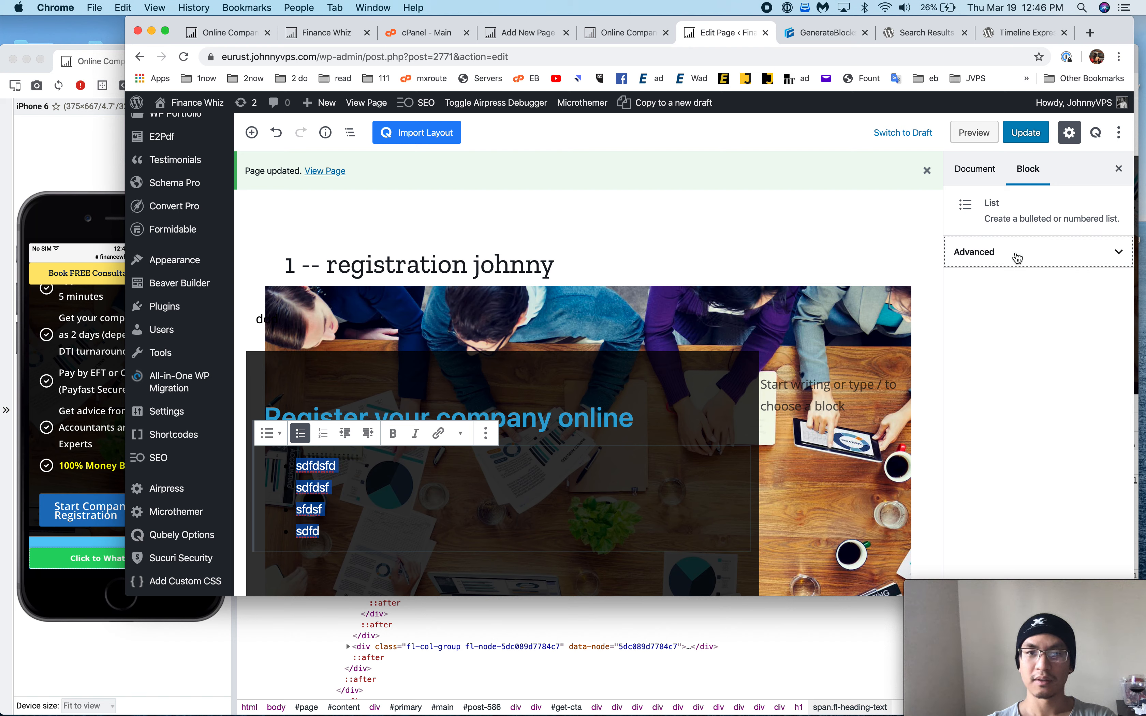
click(486, 434)
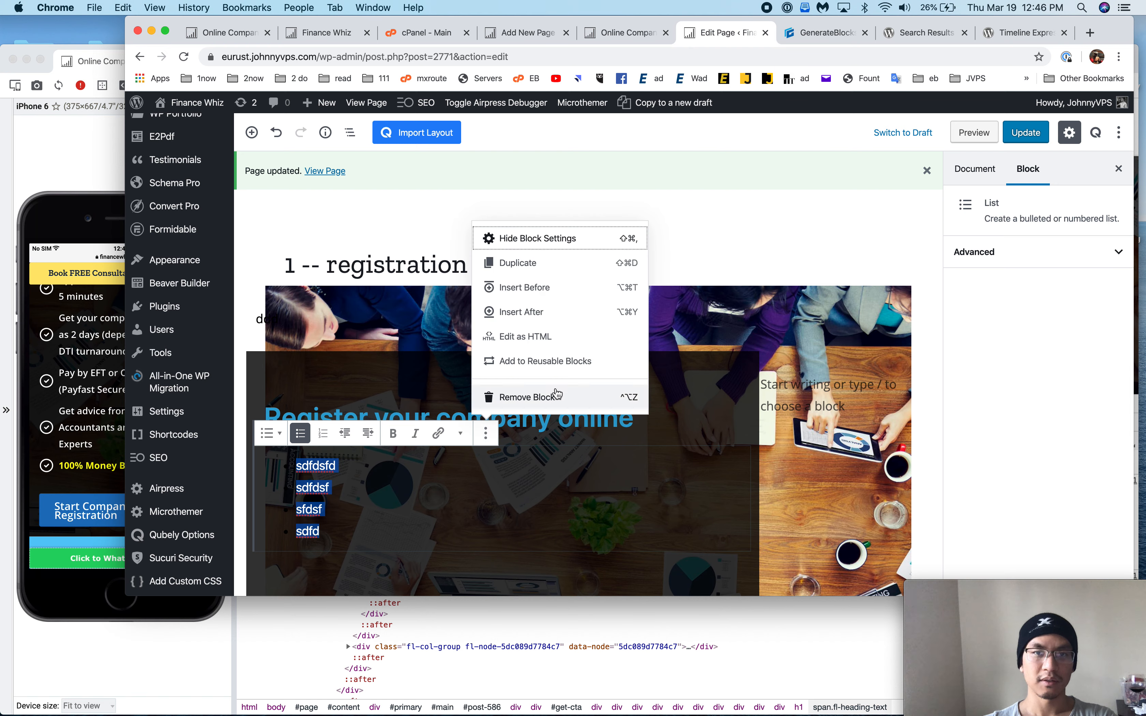
click(582, 342)
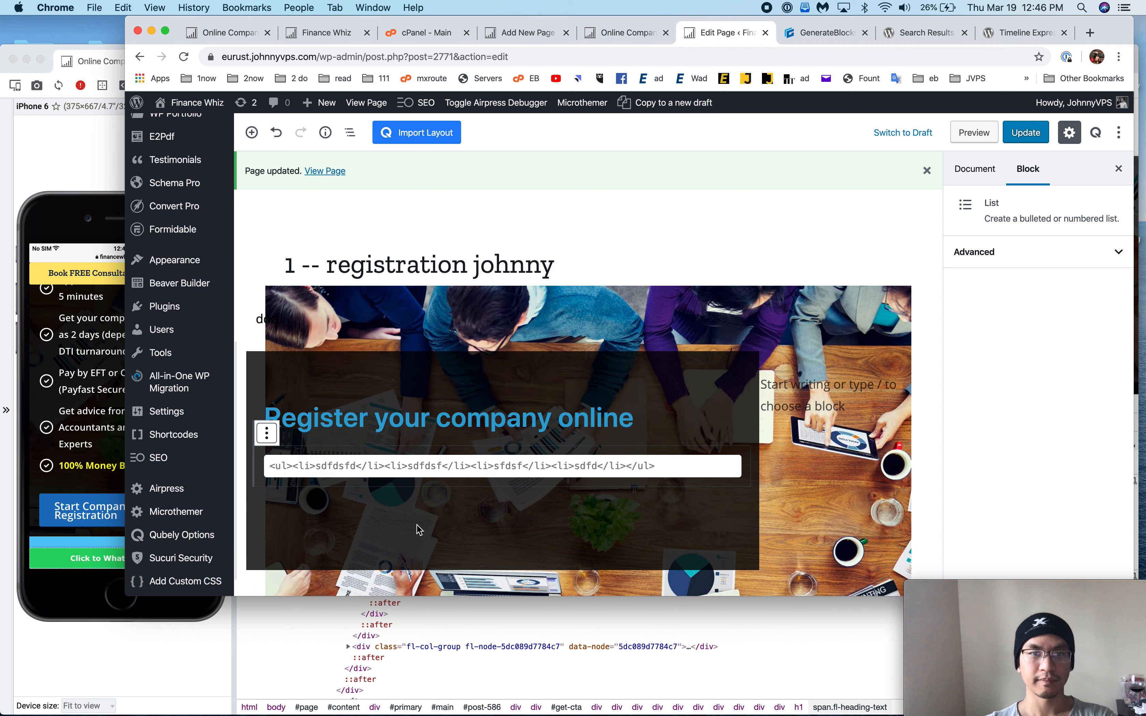
- Set the dark container's text color to #ffffff
click(291, 465)
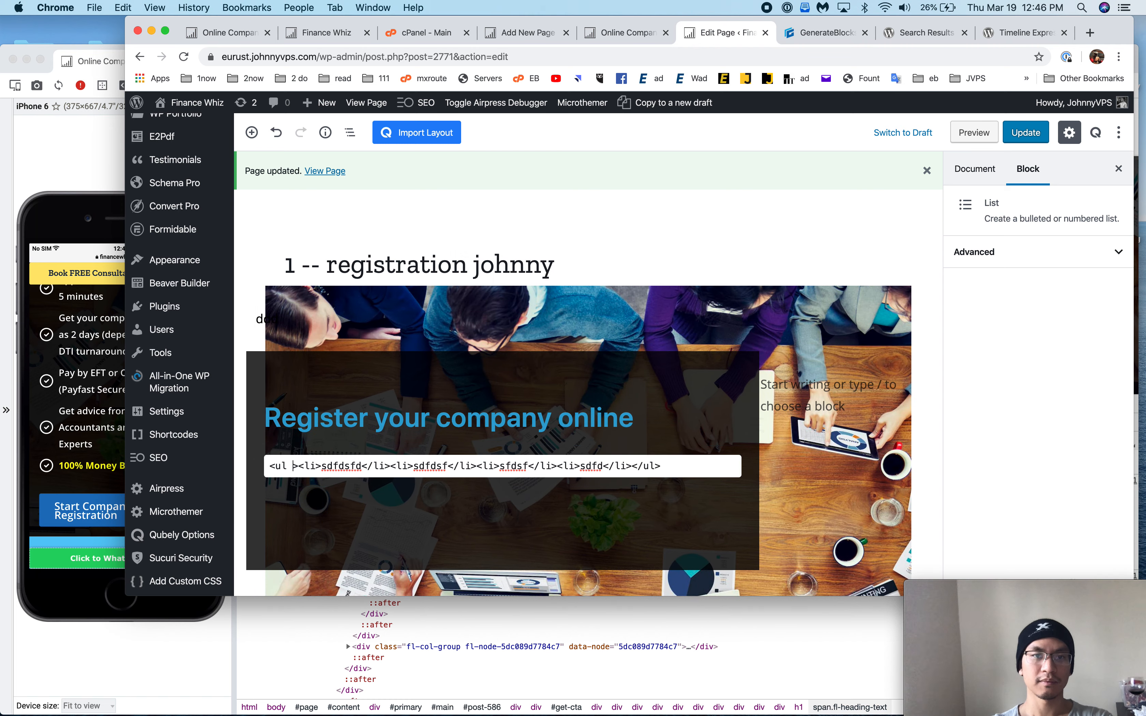
key(BackSpace)
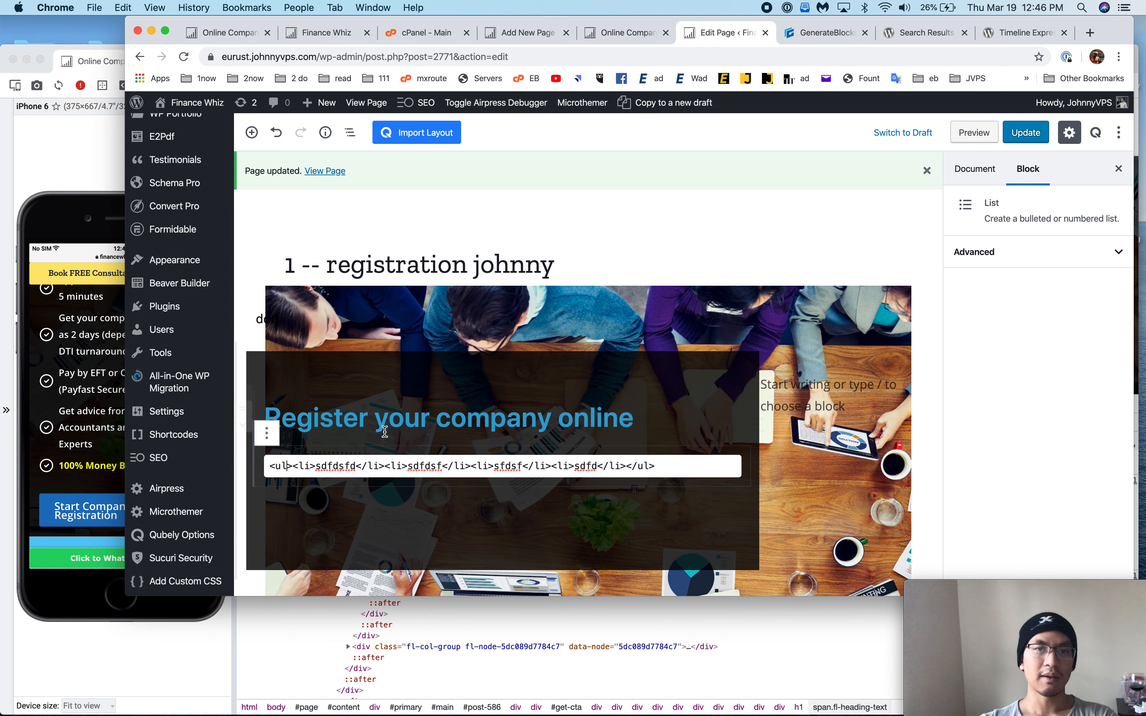
click(449, 544)
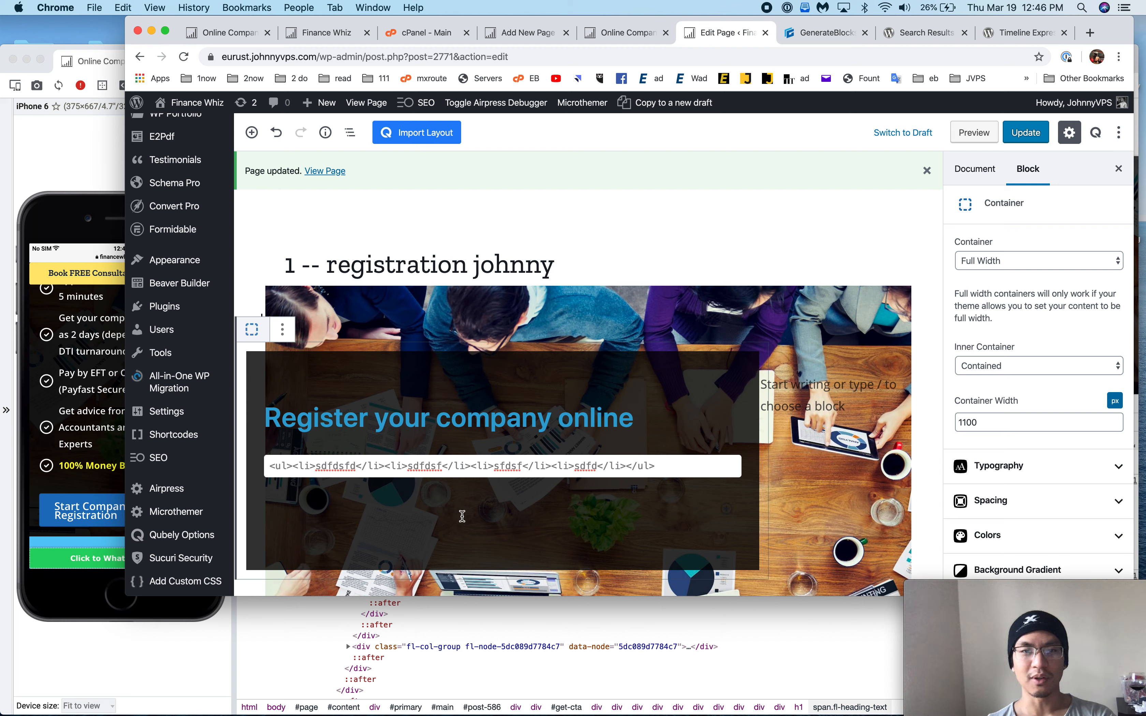
click(1066, 547)
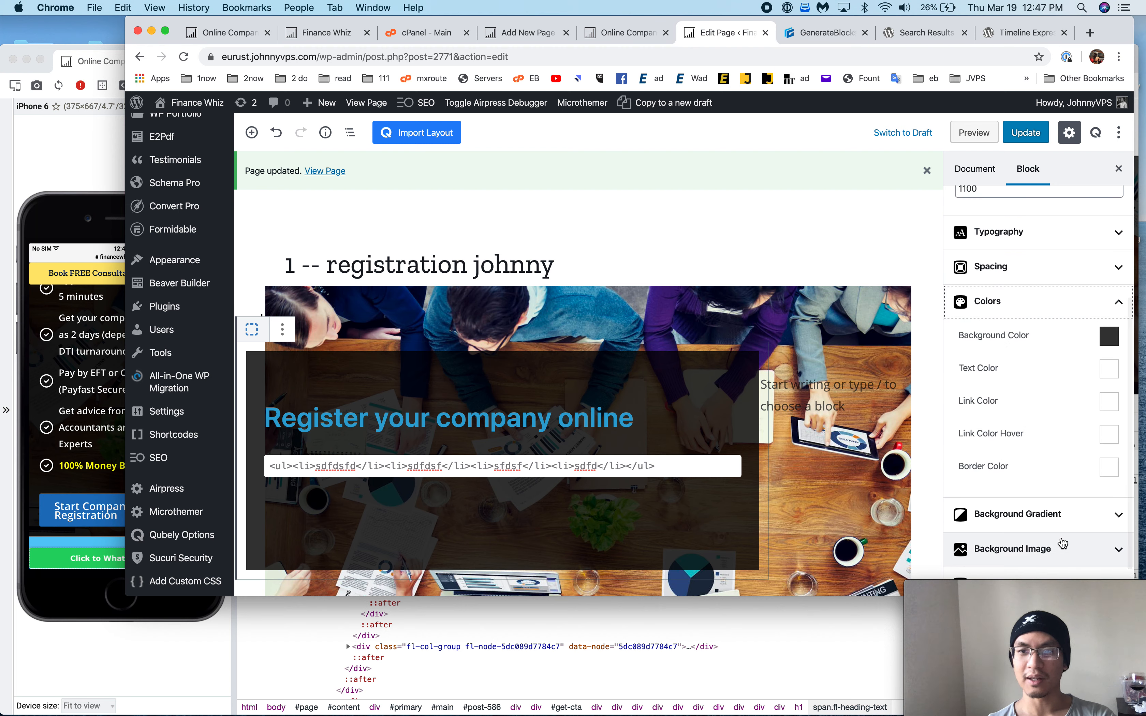
click(1111, 370)
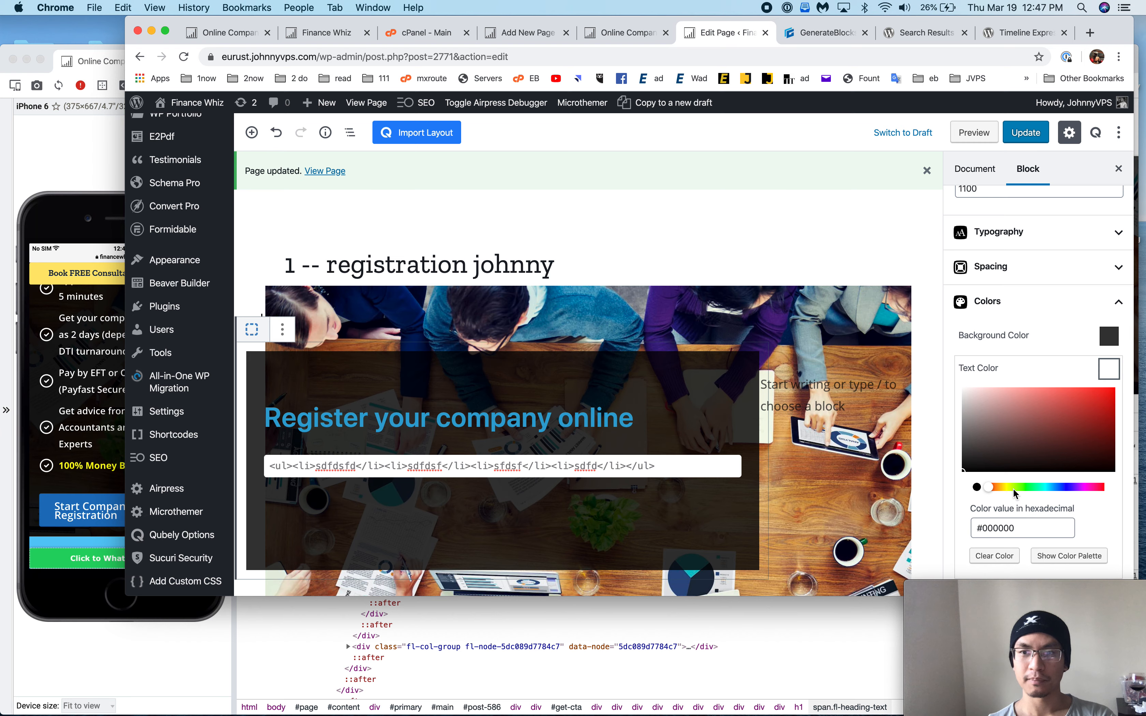
click(965, 390)
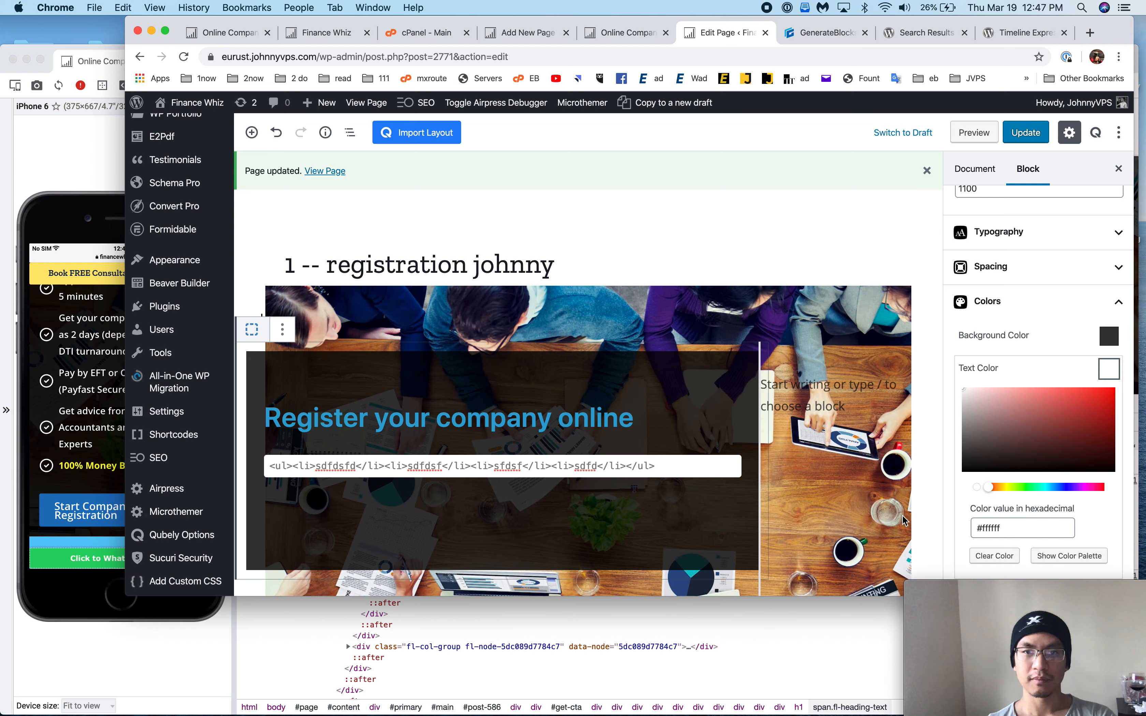
- Deselect the dark container and update the page
scroll(903, 515, down, 5)
scroll(1054, 484, down, 5)
click(642, 294)
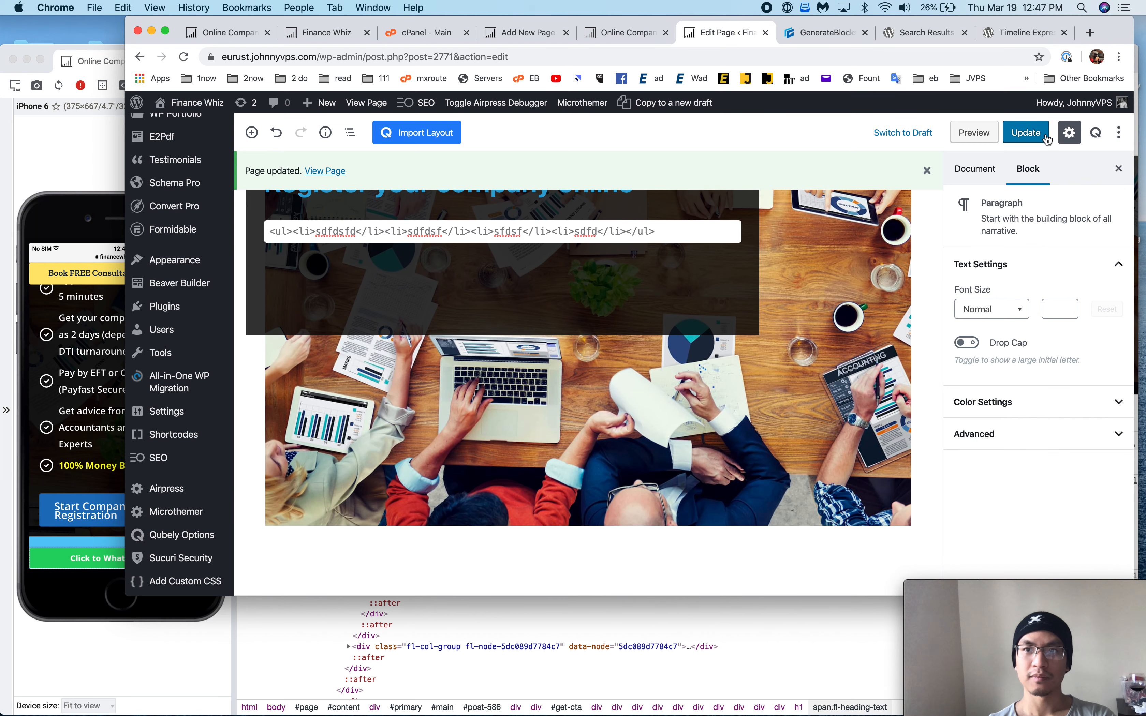
click(1033, 136)
scroll(576, 256, up, 5)
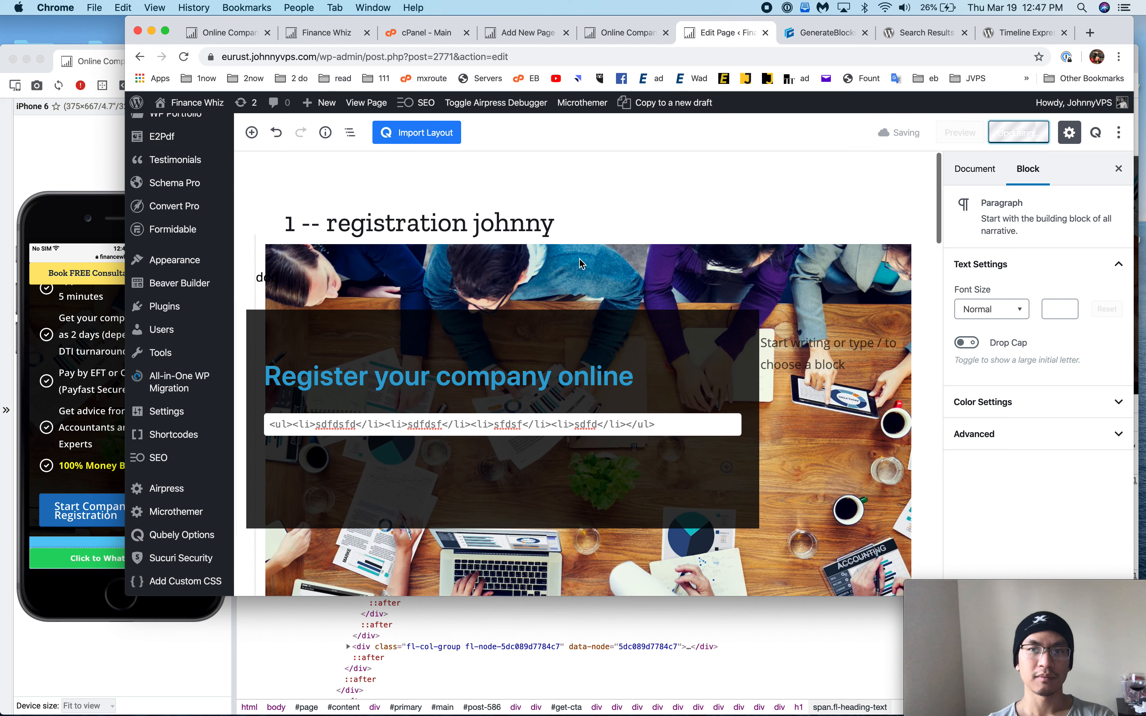
- Switch to Blisk and compare the rebuilt registration page with the live company registration page
click(68, 211)
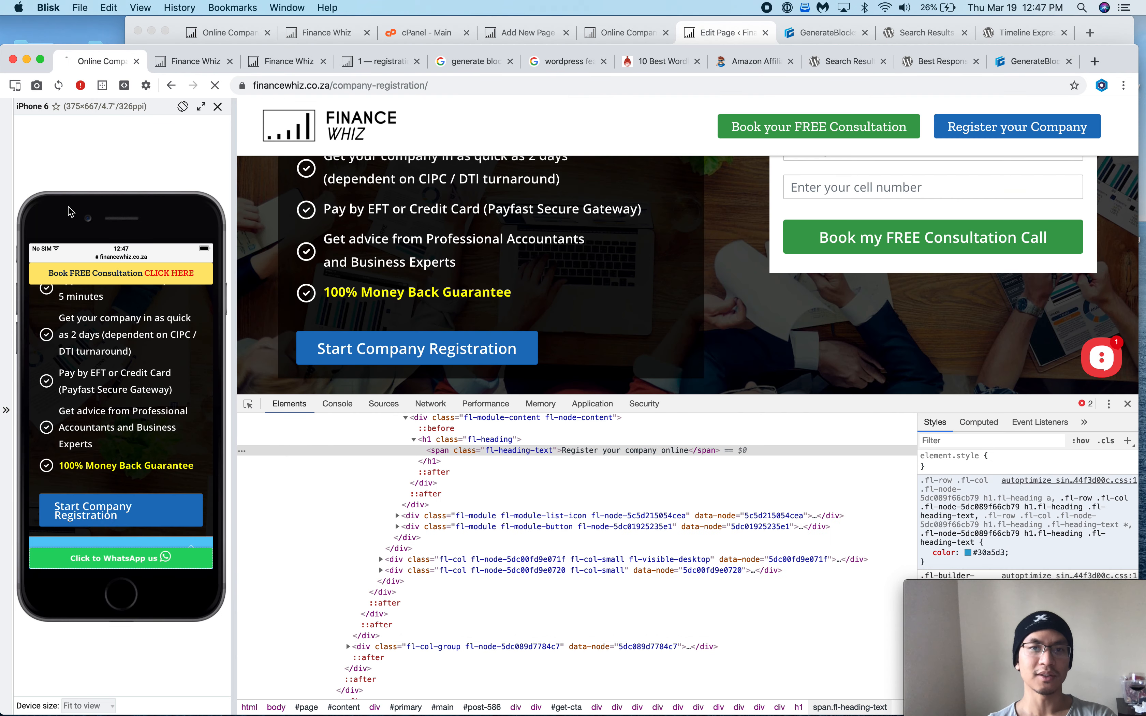
click(284, 68)
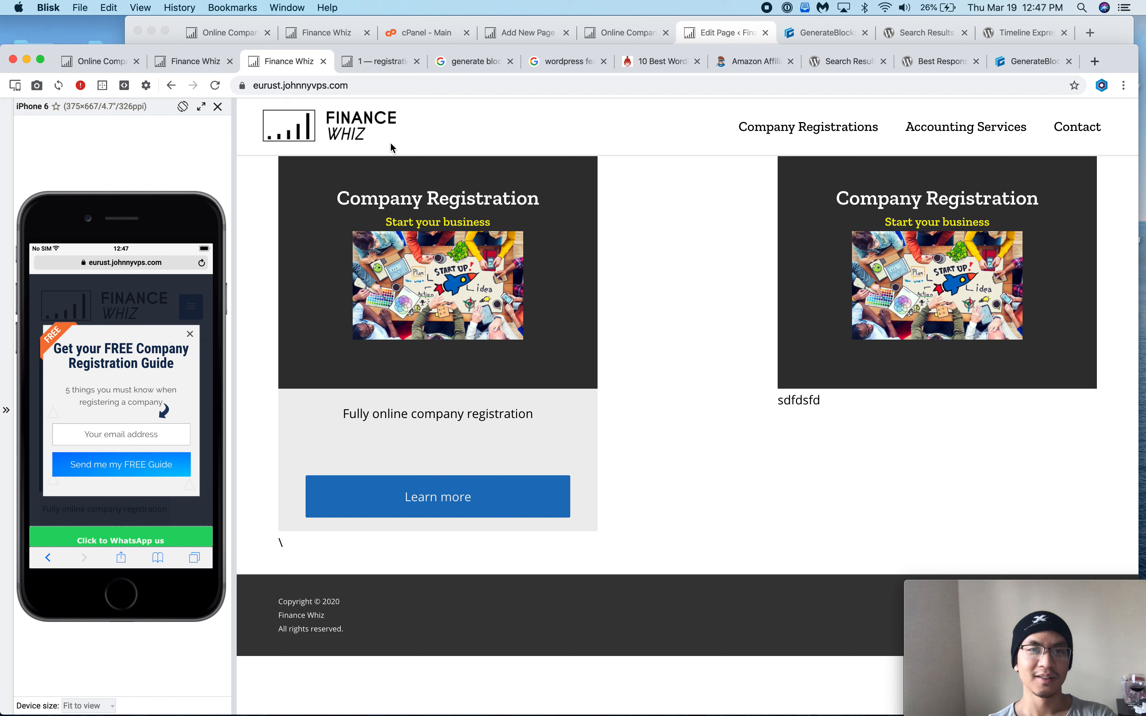
click(374, 65)
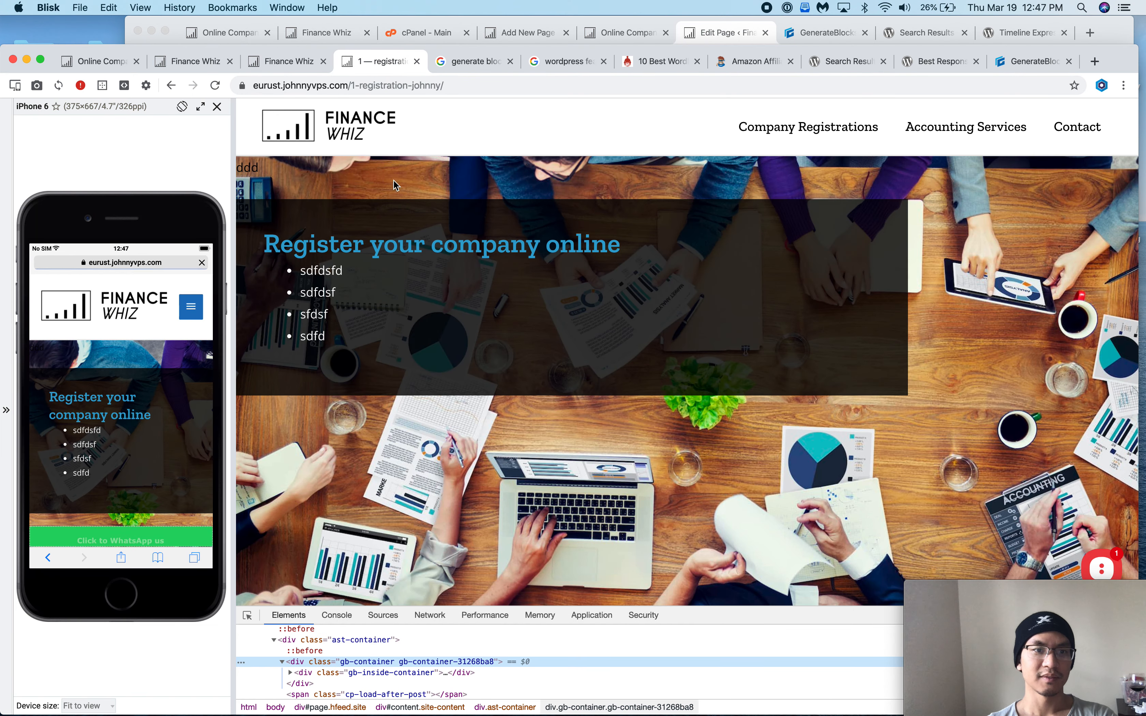
click(111, 63)
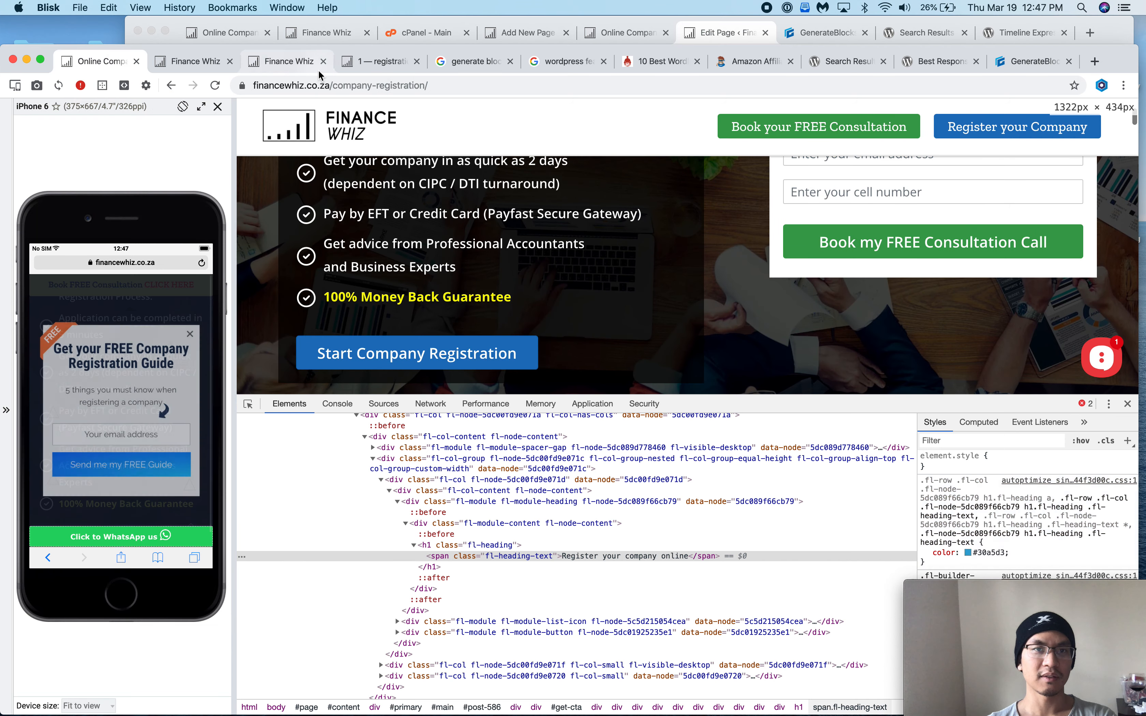
click(307, 68)
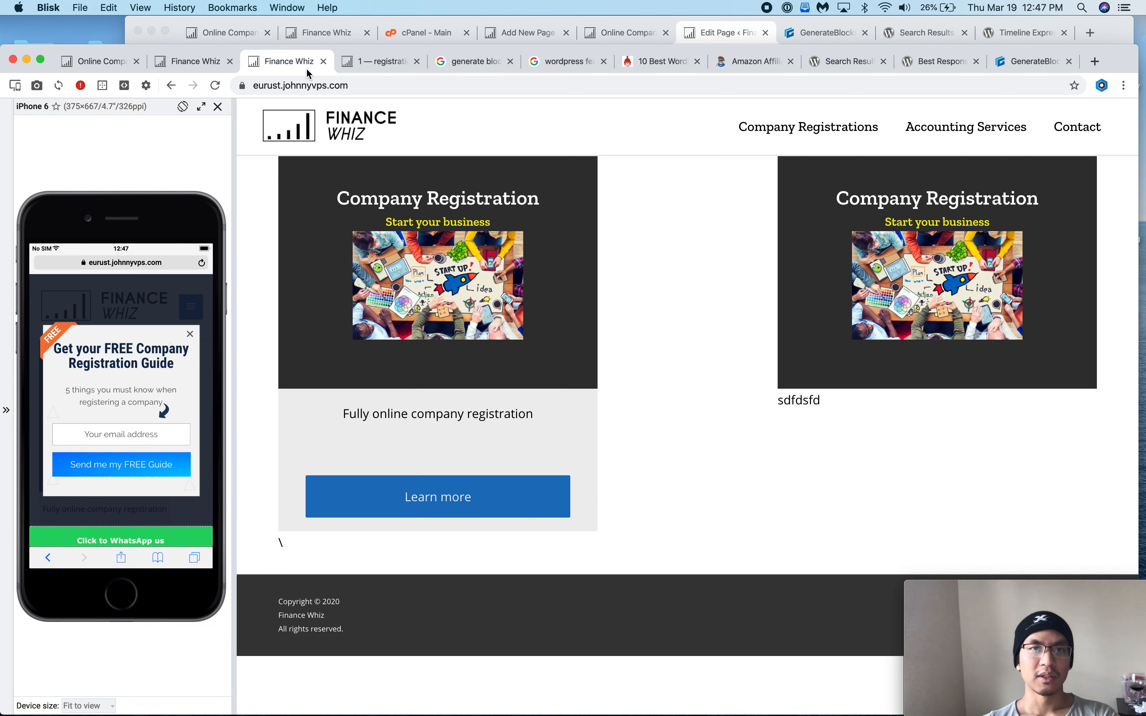
click(389, 65)
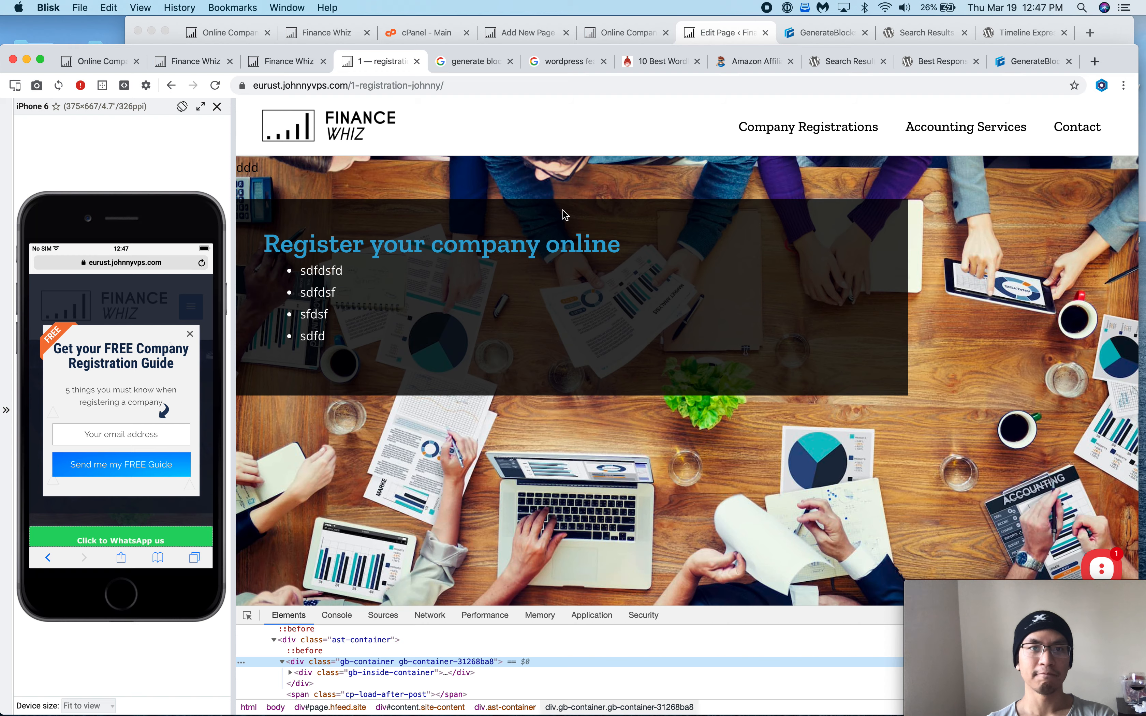
- Return to the page editor in Chrome and open the Spacing settings of the dark container
click(749, 35)
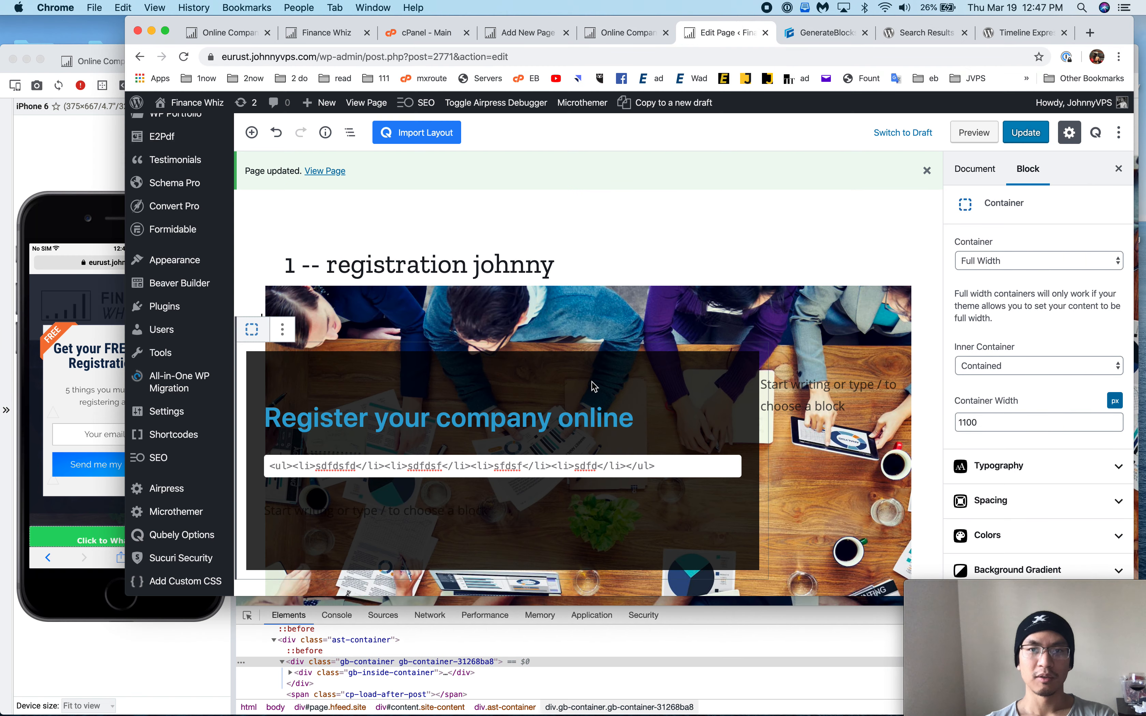
scroll(695, 367, down, 2)
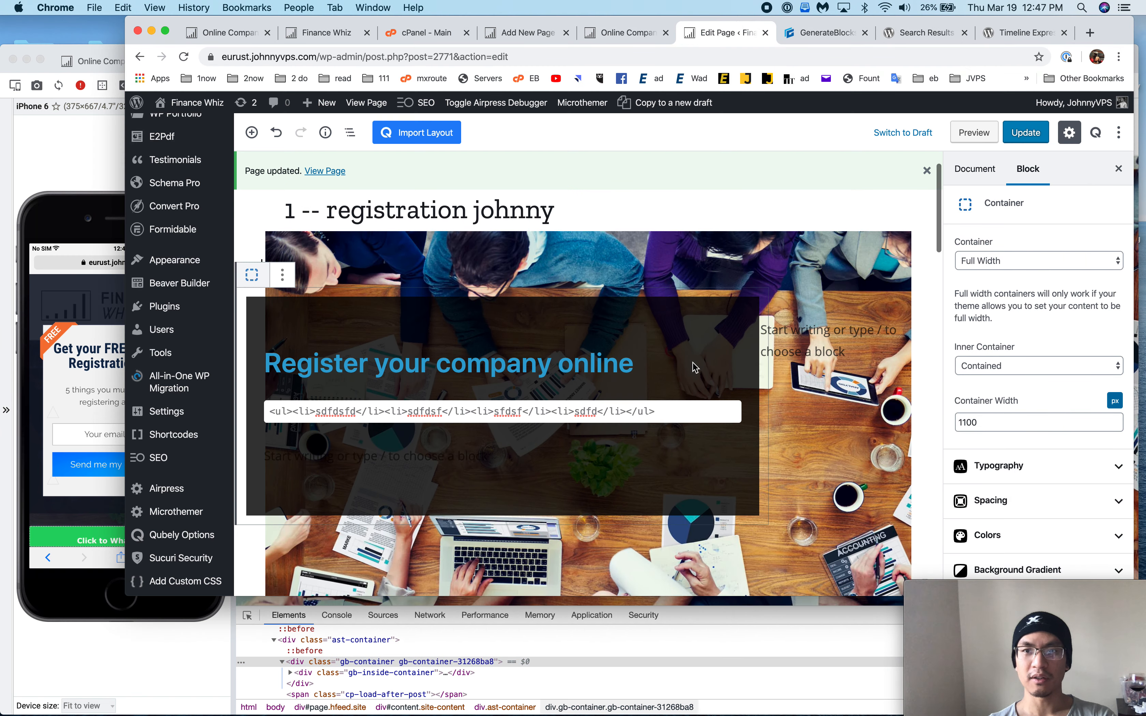
click(540, 354)
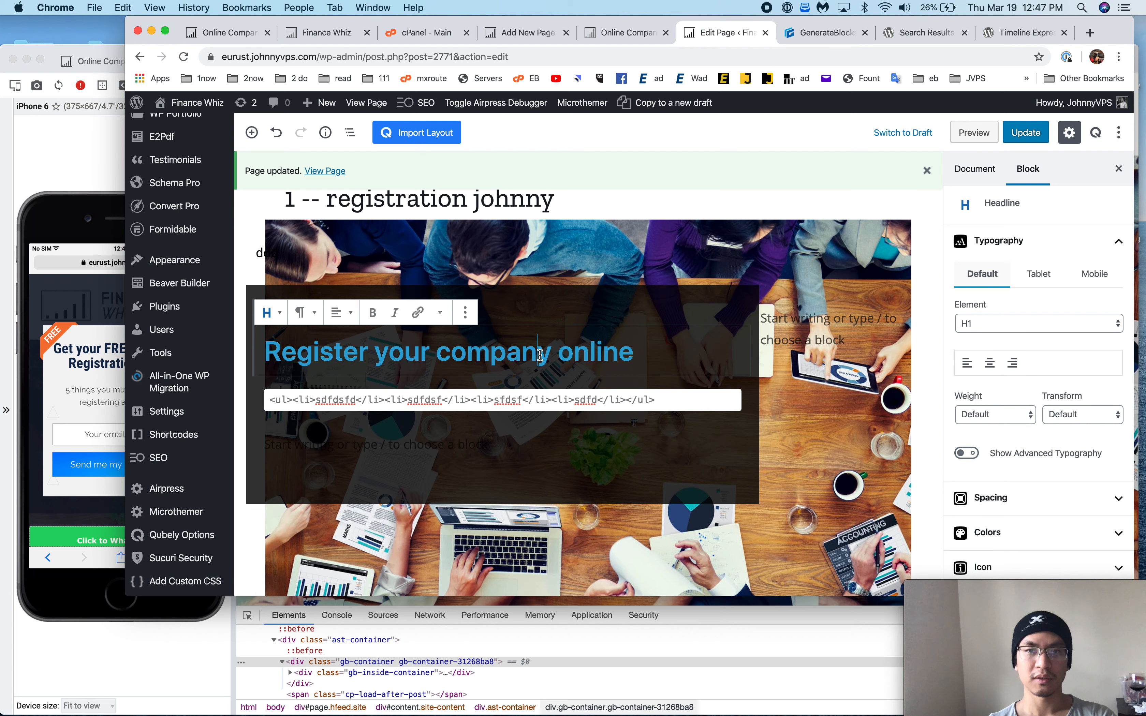
click(566, 319)
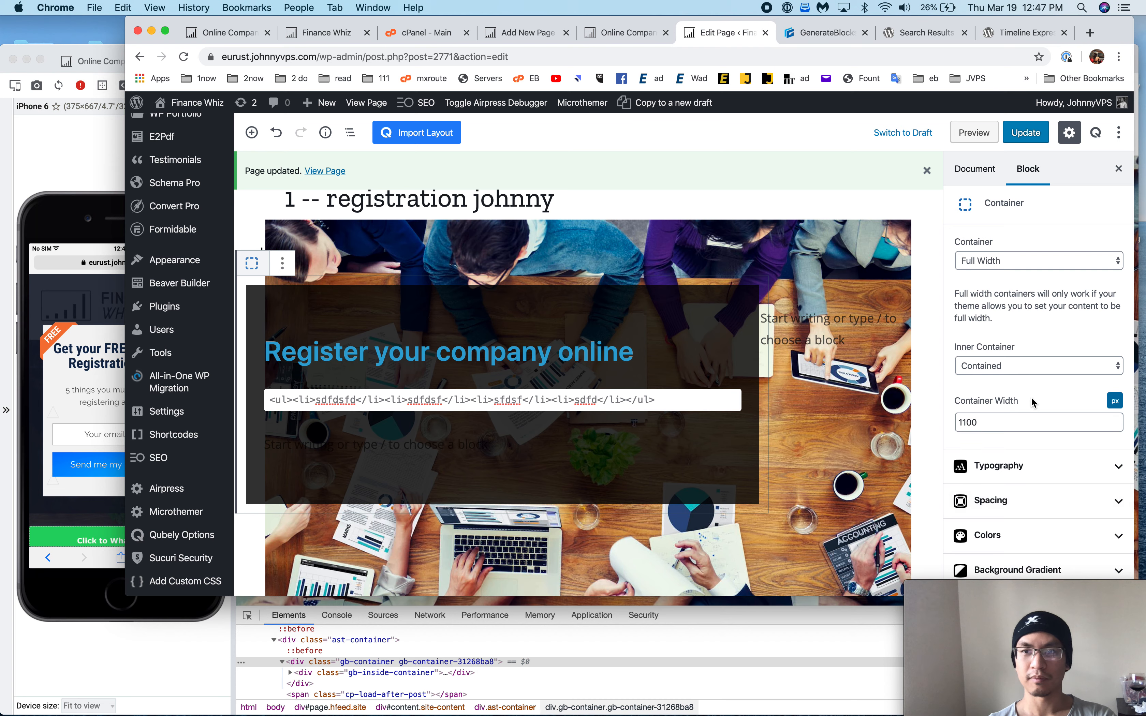
scroll(1018, 449, down, 3)
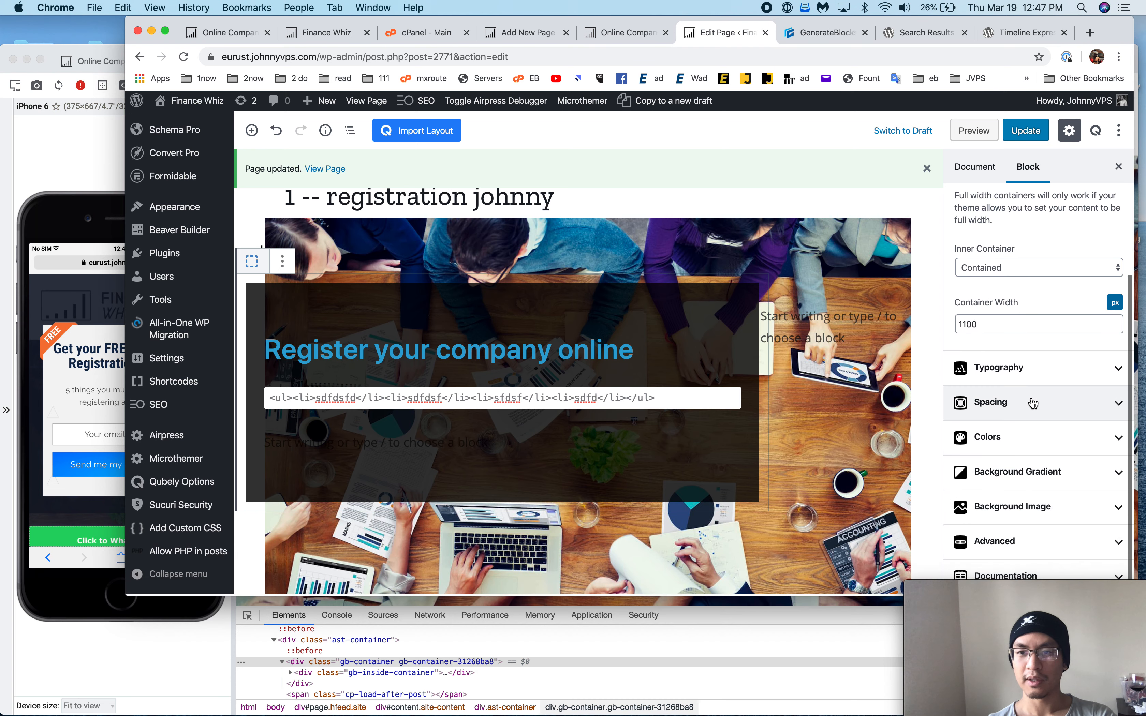
click(1031, 408)
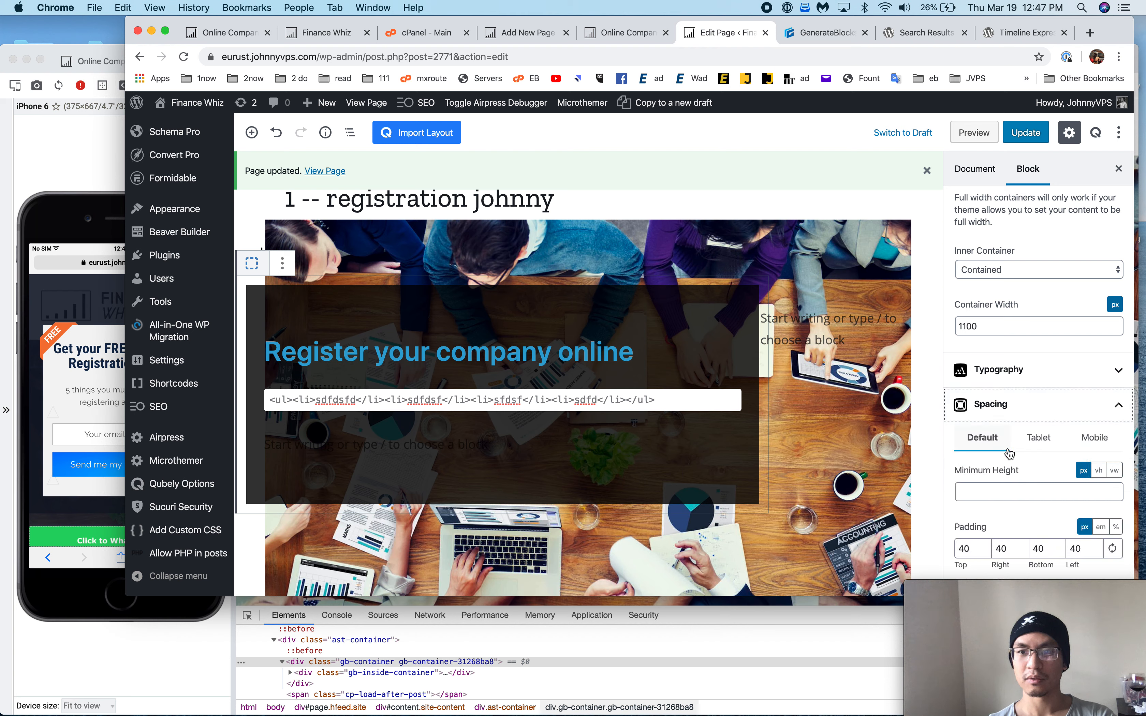
- Set the dark container's left margin to 10% and update the page
scroll(1010, 454, down, 3)
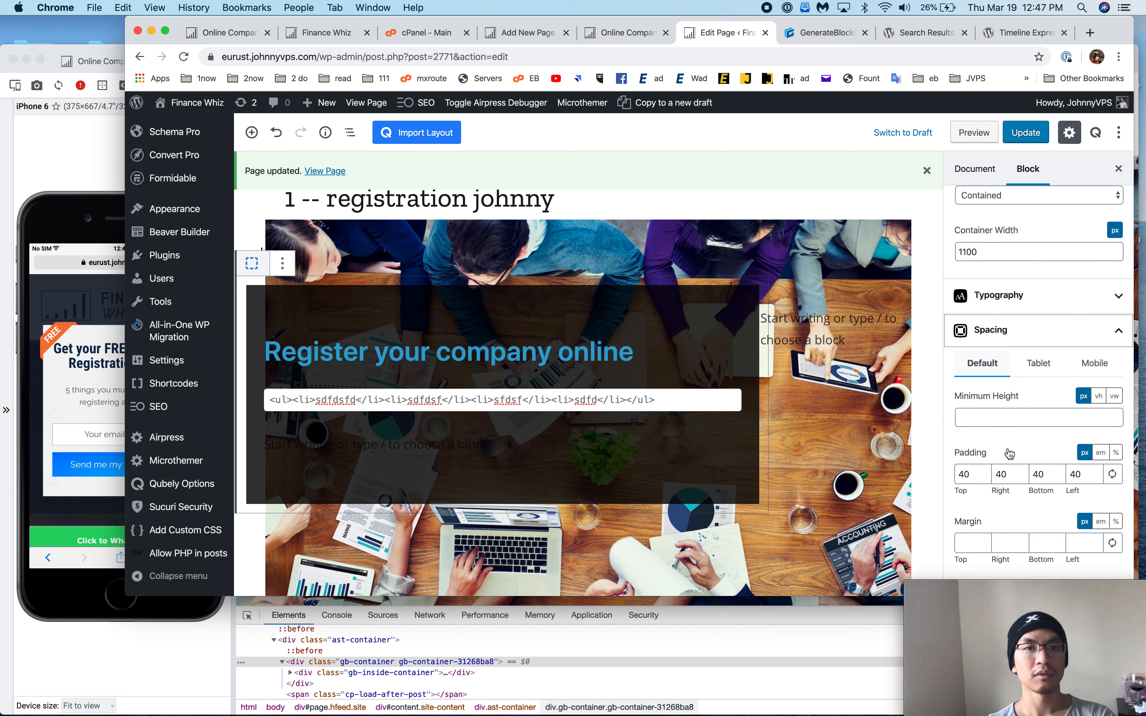
scroll(1009, 454, down, 2)
click(972, 515)
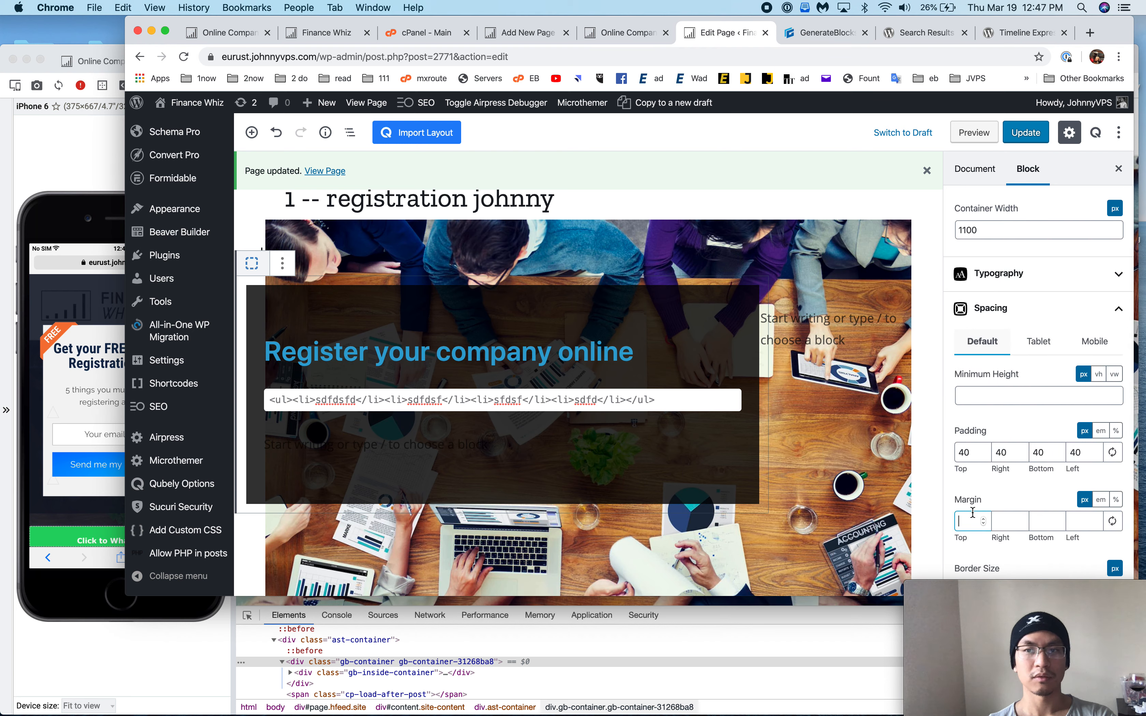
click(1030, 523)
click(1078, 524)
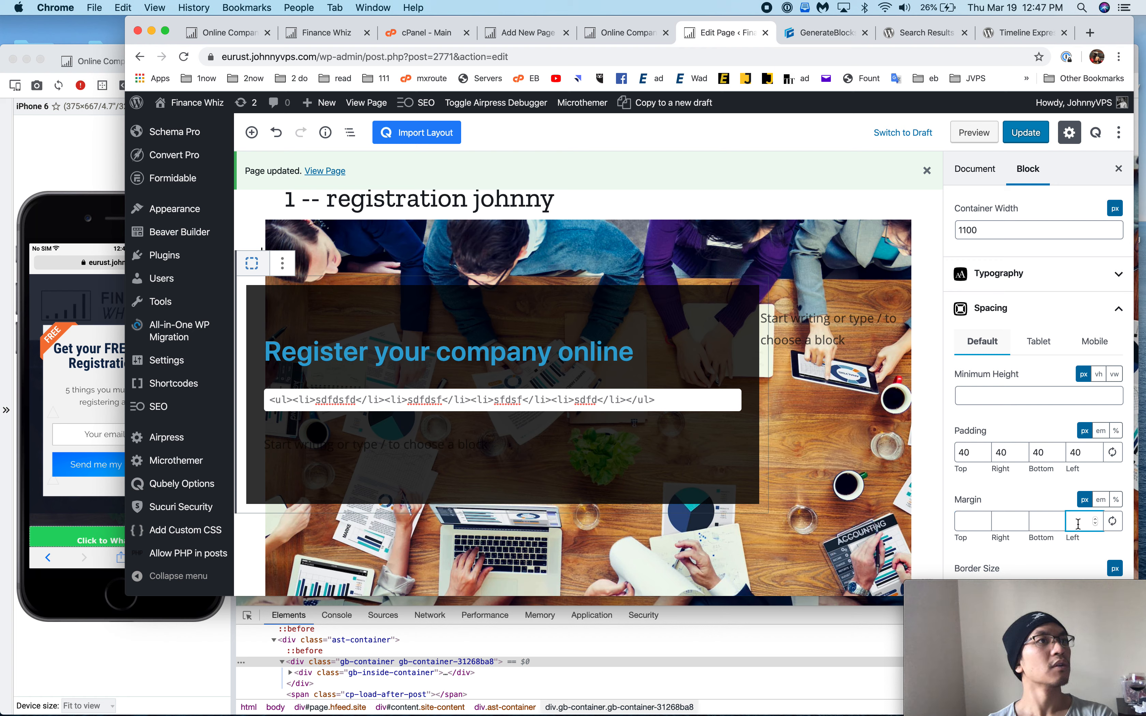
text(10)
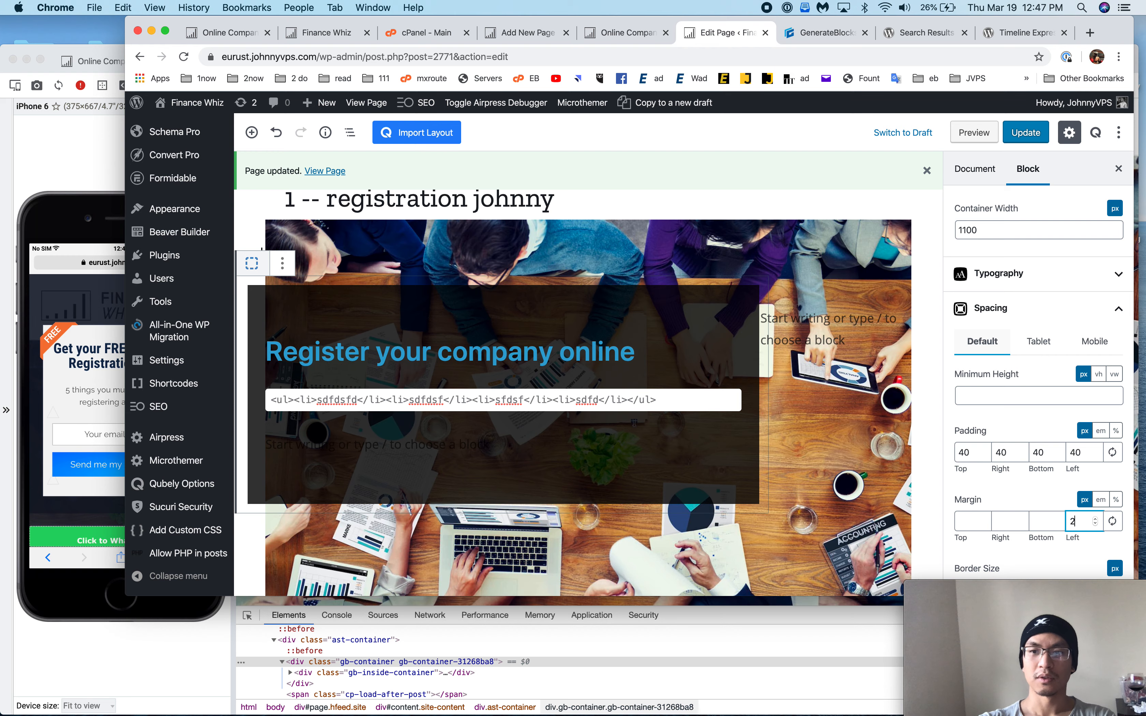
click(1117, 499)
click(1005, 133)
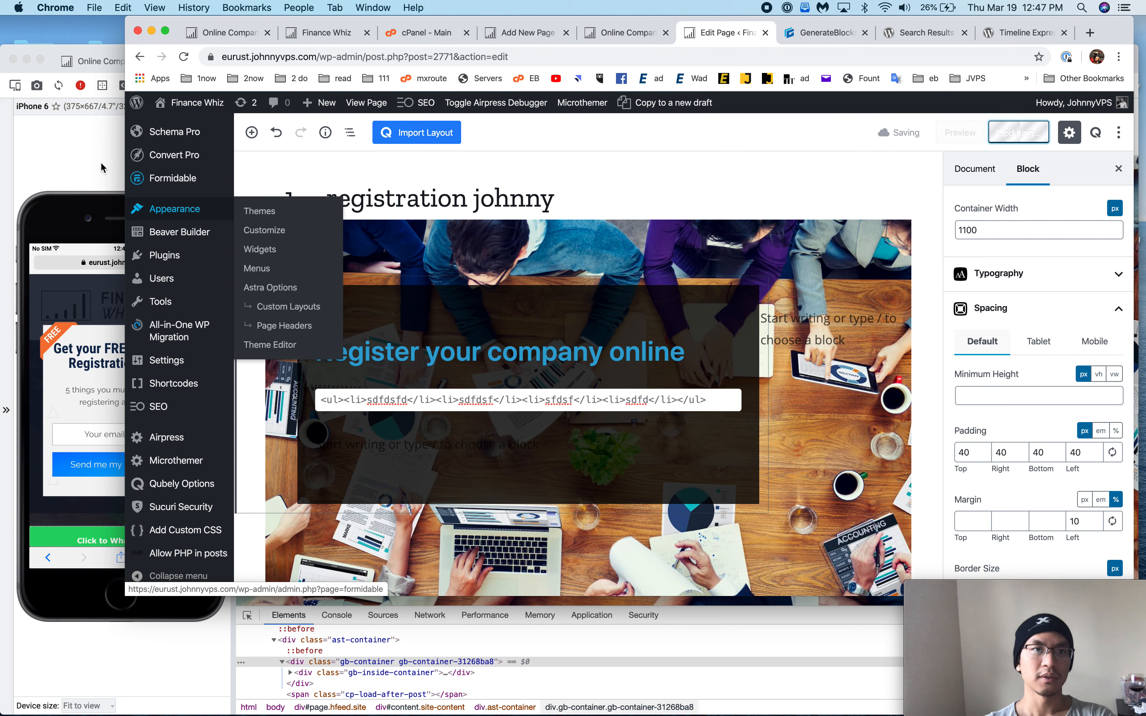
- Switch to Blisk and check the live page's overlay and form column placement against the rebuilt page
click(93, 157)
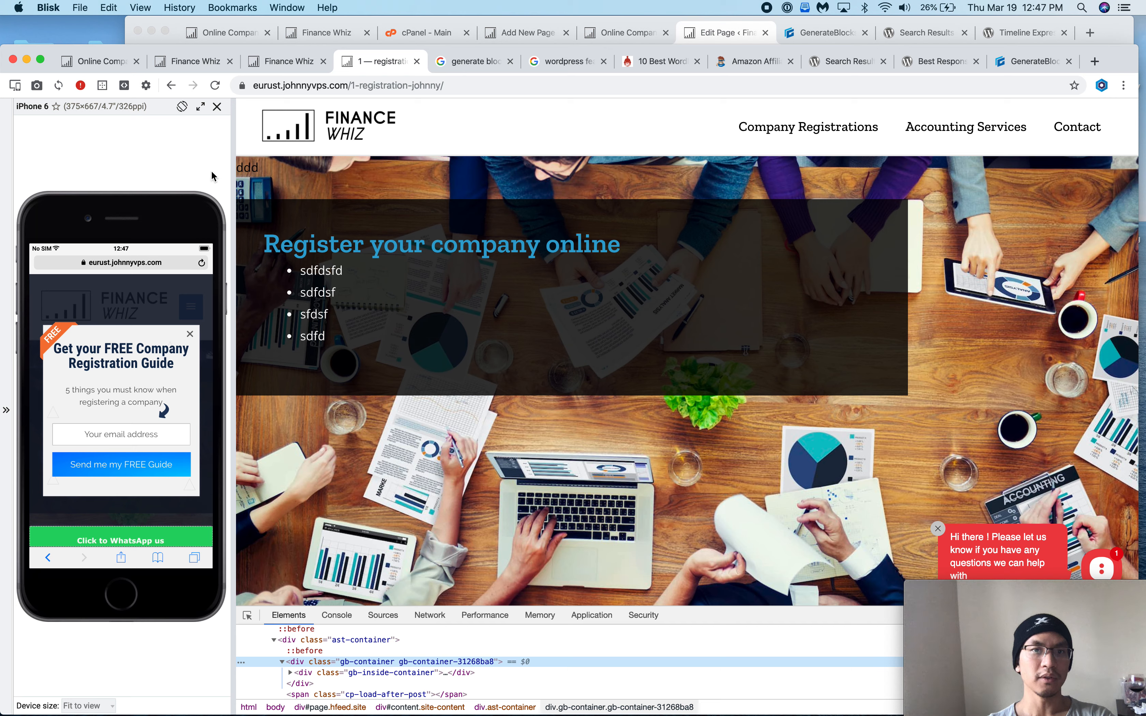
click(199, 61)
click(103, 62)
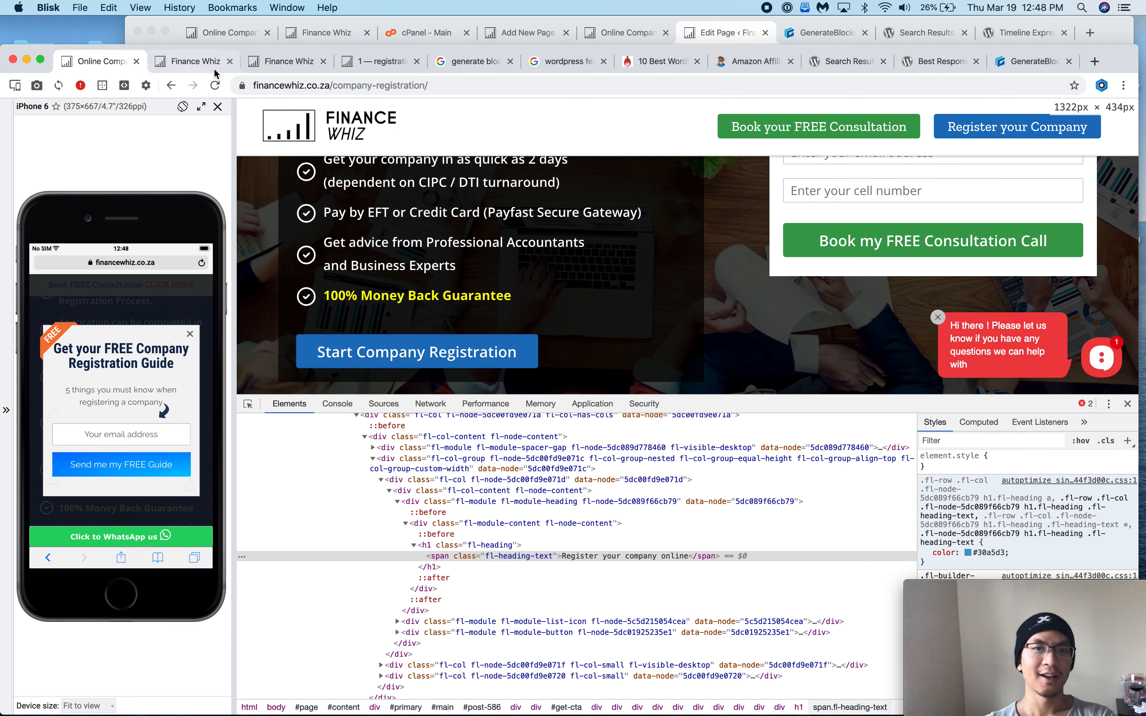
scroll(290, 263, up, 5)
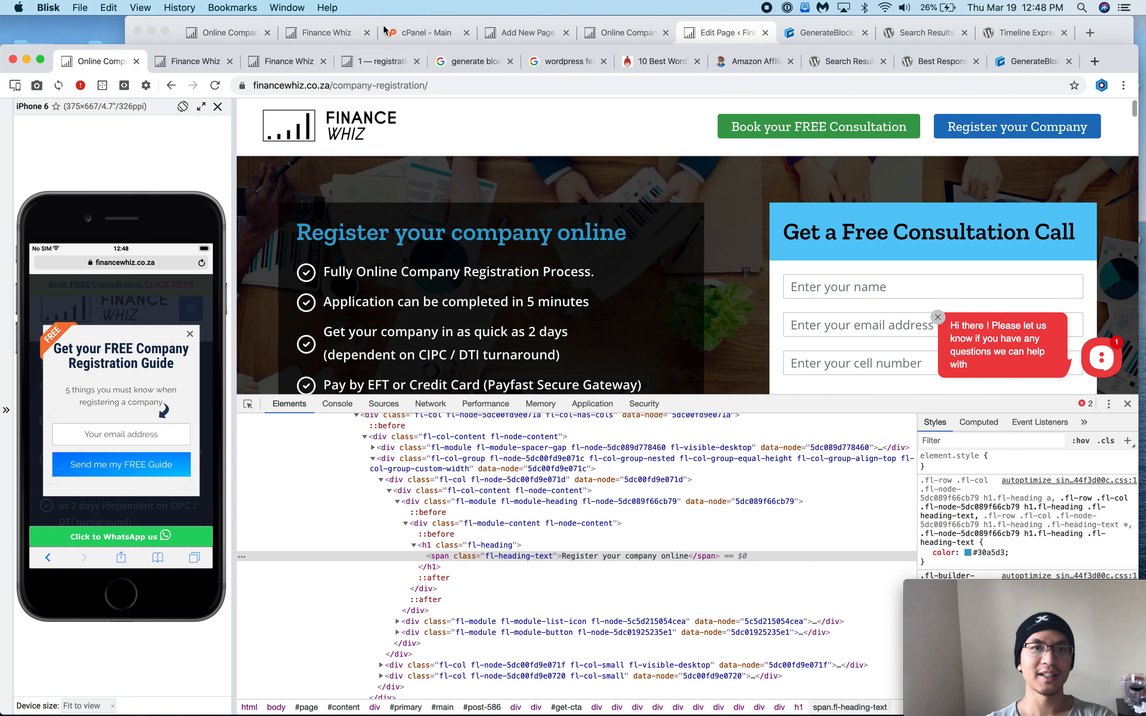
click(370, 59)
- Return to the page editor in Chrome and review the dark container's width and spacing settings
click(739, 34)
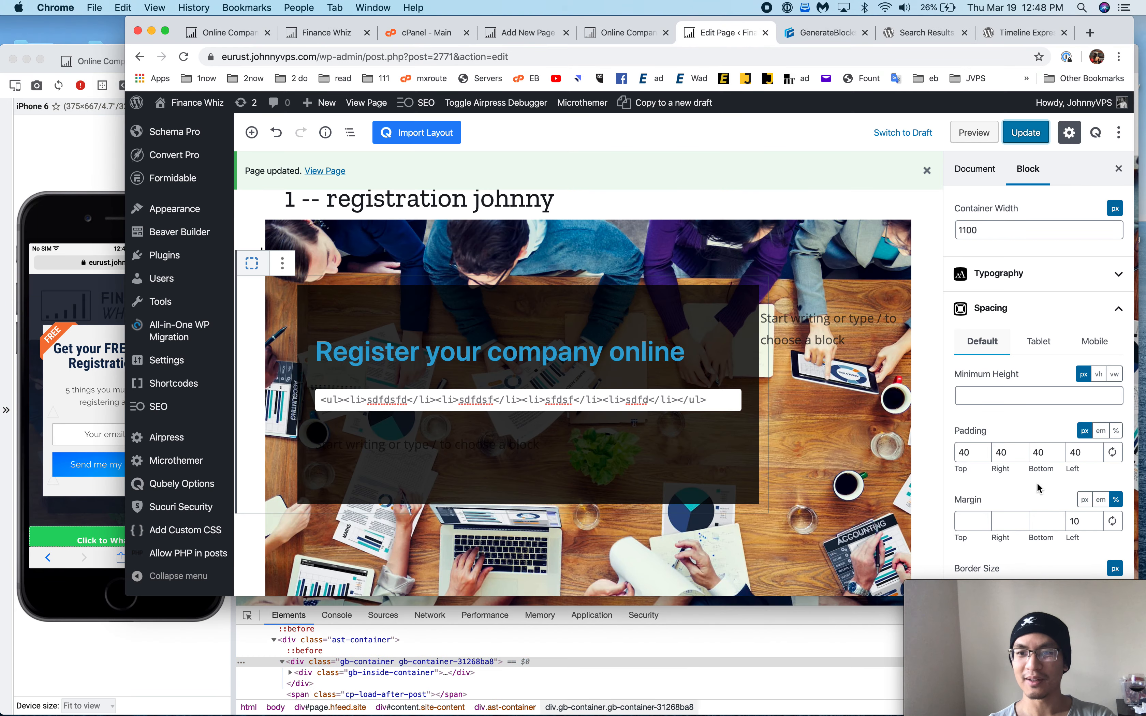
click(997, 519)
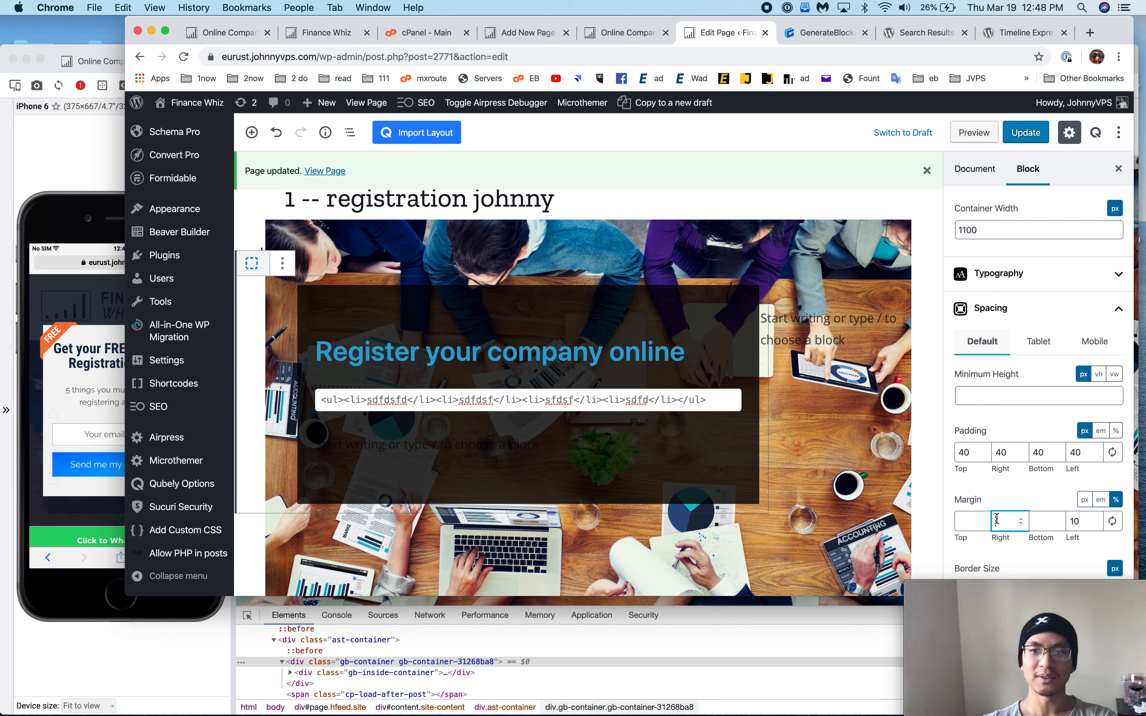
click(713, 299)
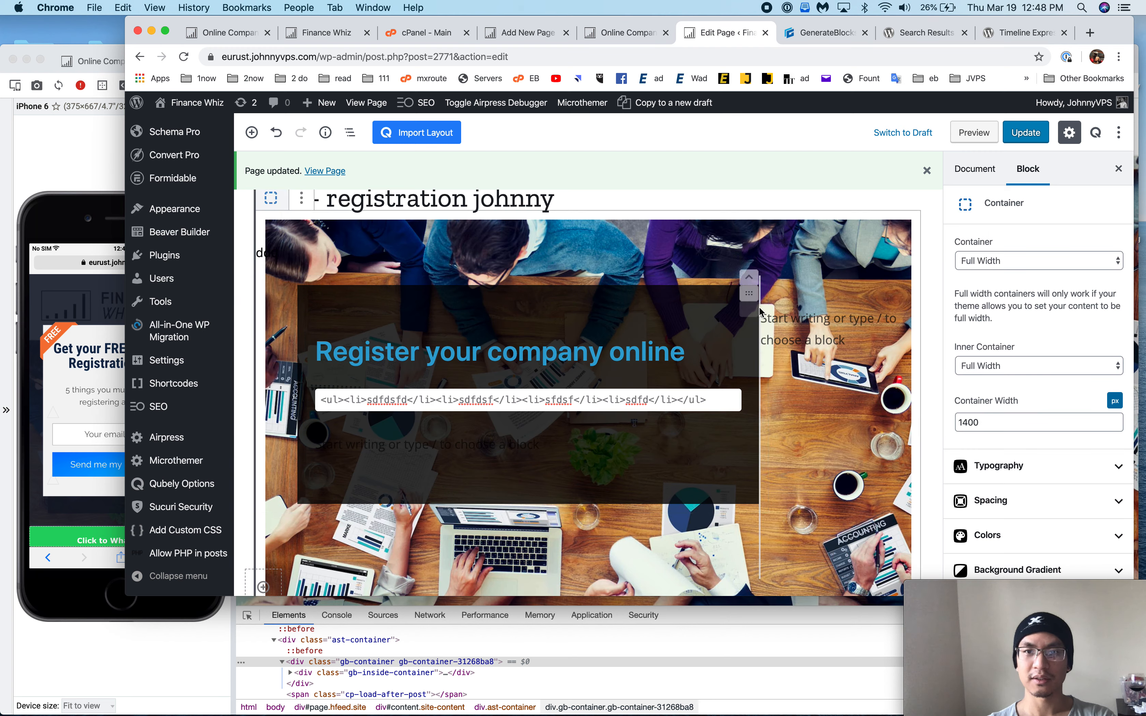
click(744, 316)
click(696, 317)
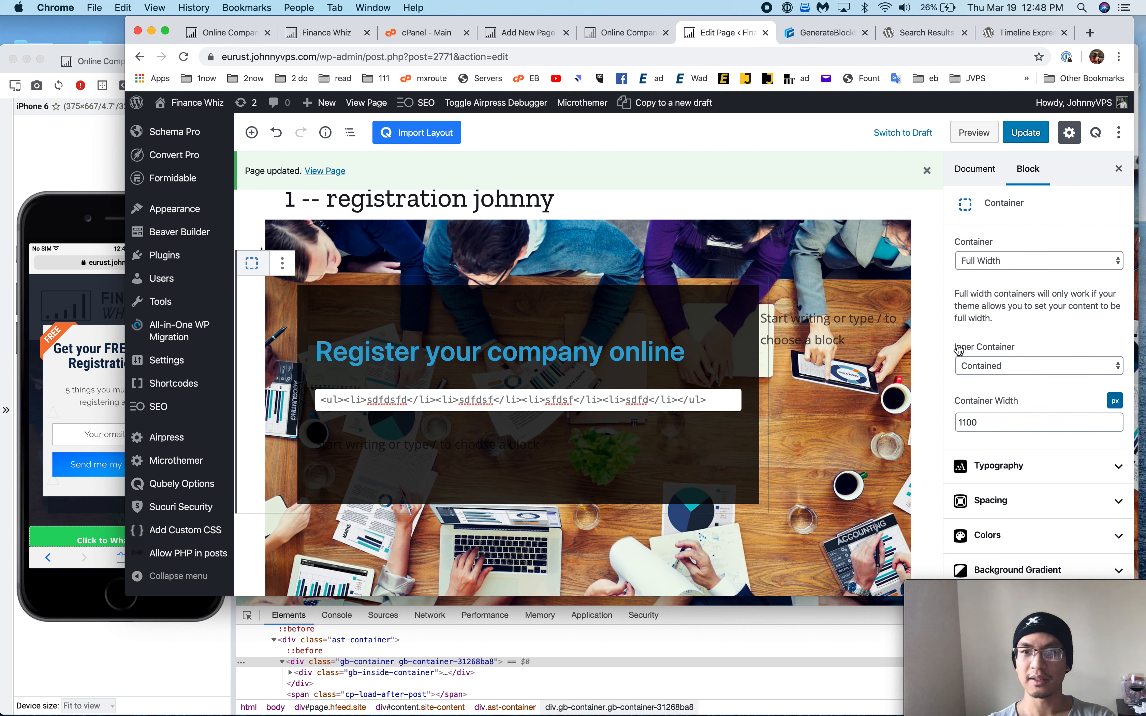
click(994, 499)
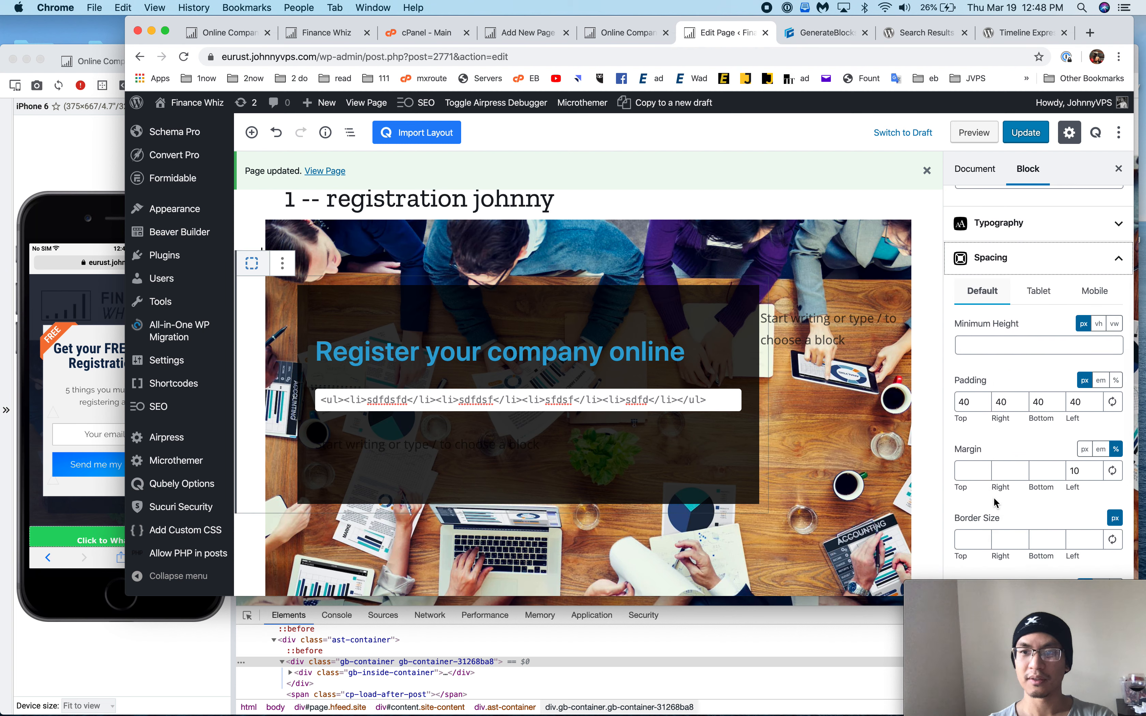
scroll(994, 497, up, 5)
scroll(1028, 322, down, 2)
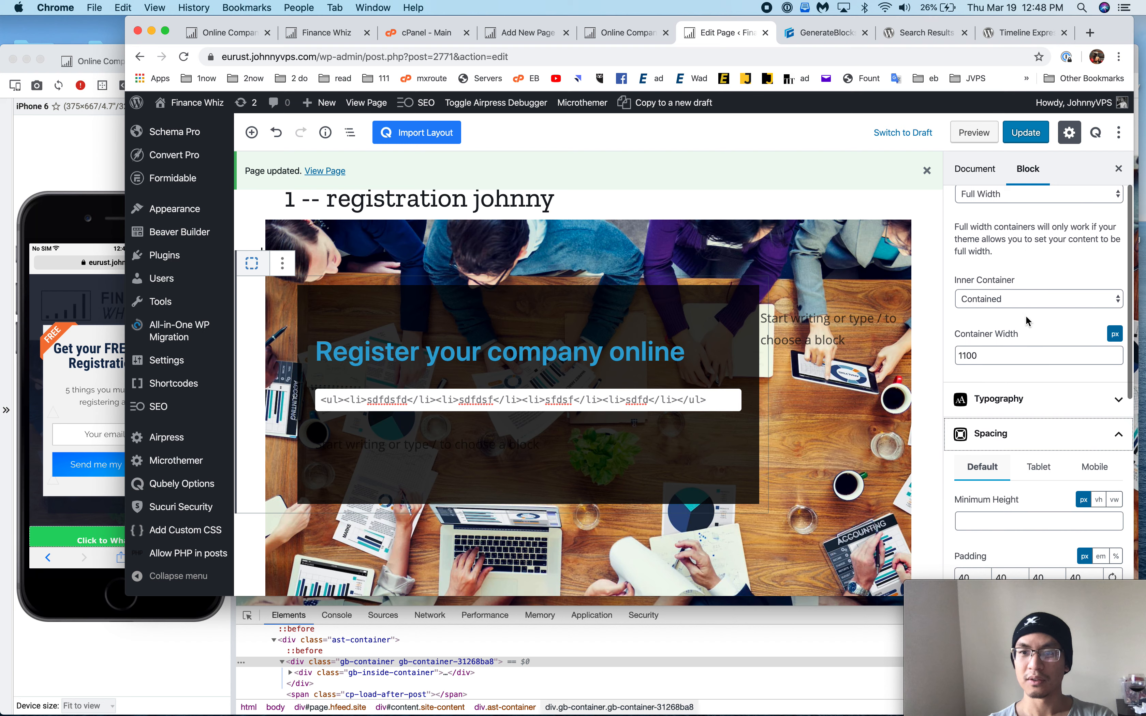
scroll(1028, 321, down, 4)
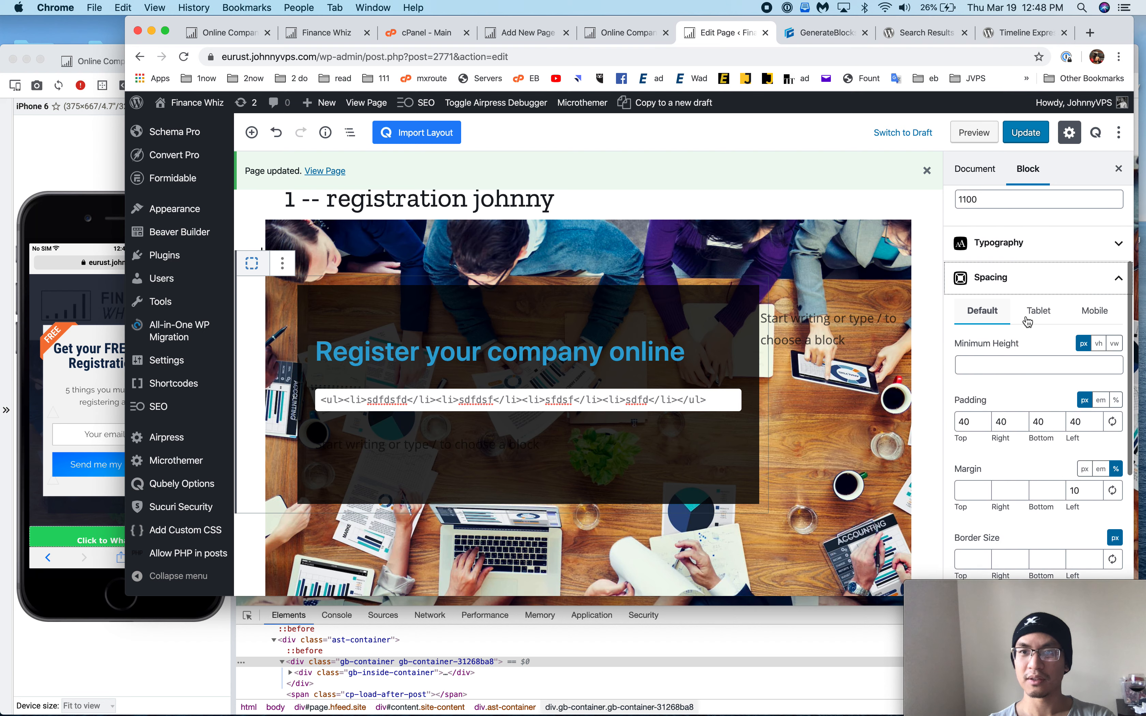
scroll(1028, 321, up, 5)
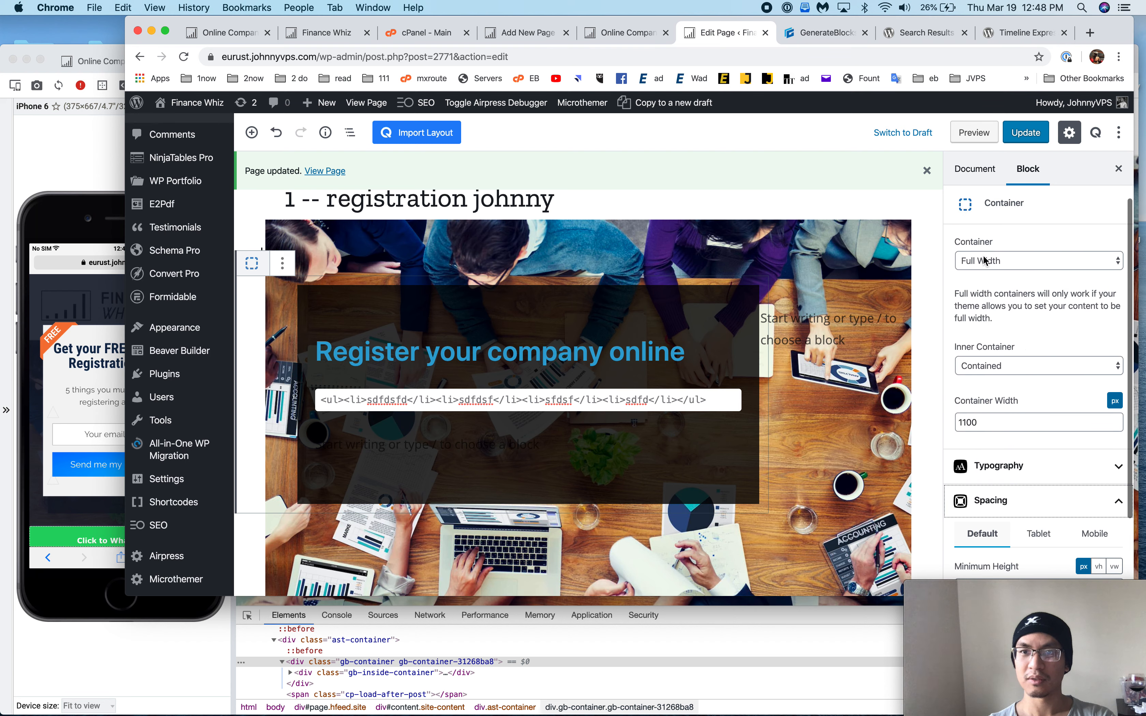
- Check the width settings of the empty form column, the outer hero container and the dark container
click(767, 320)
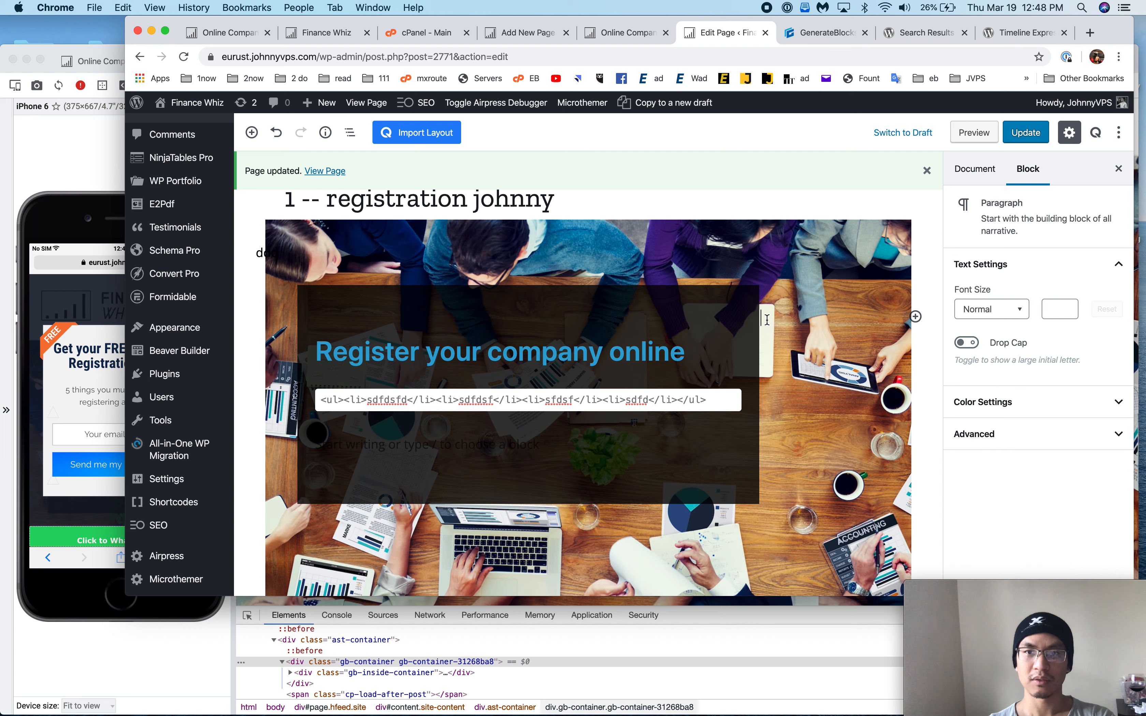
click(792, 427)
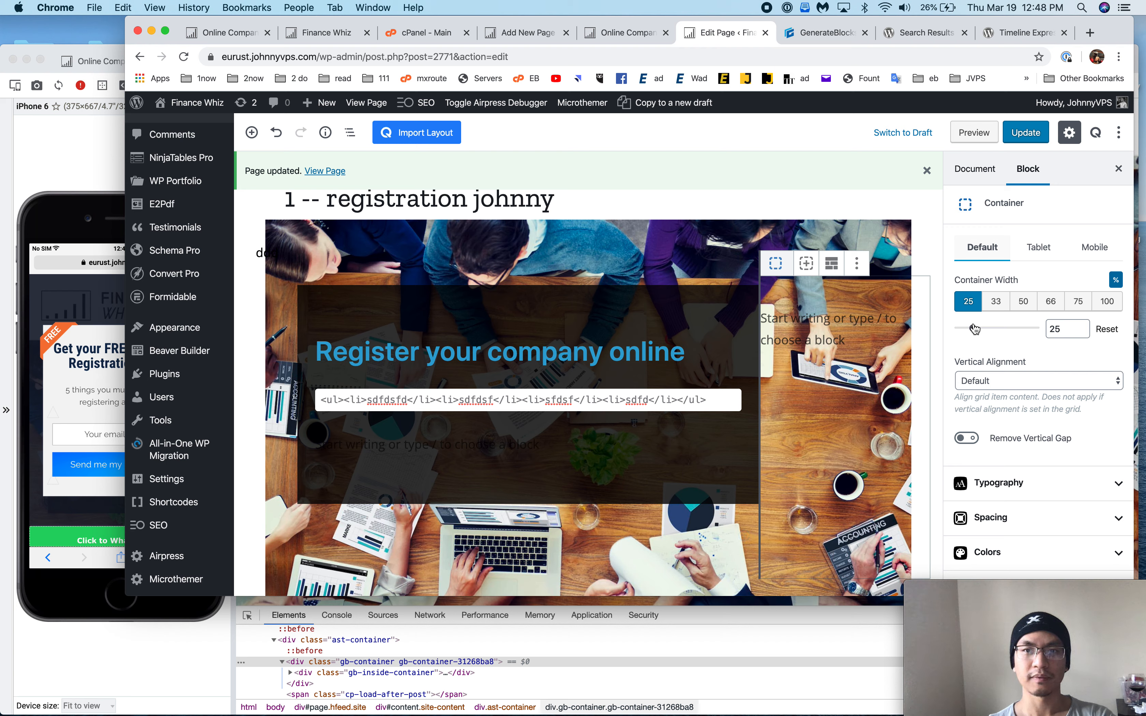
click(598, 251)
click(595, 268)
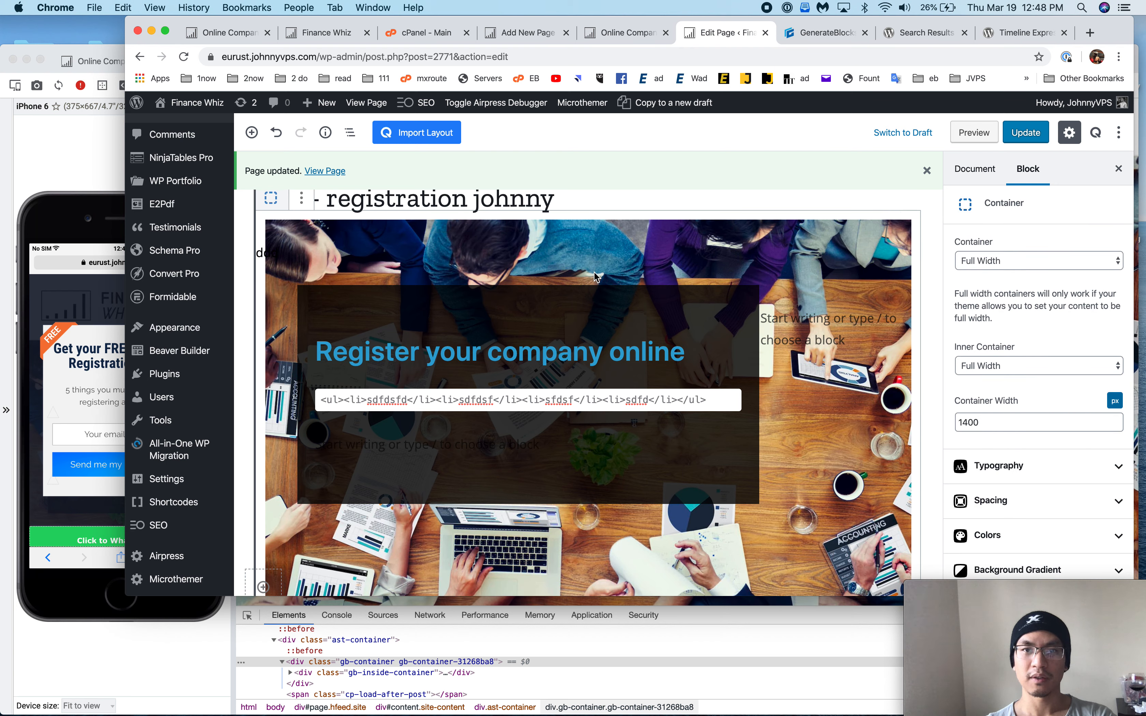
click(582, 284)
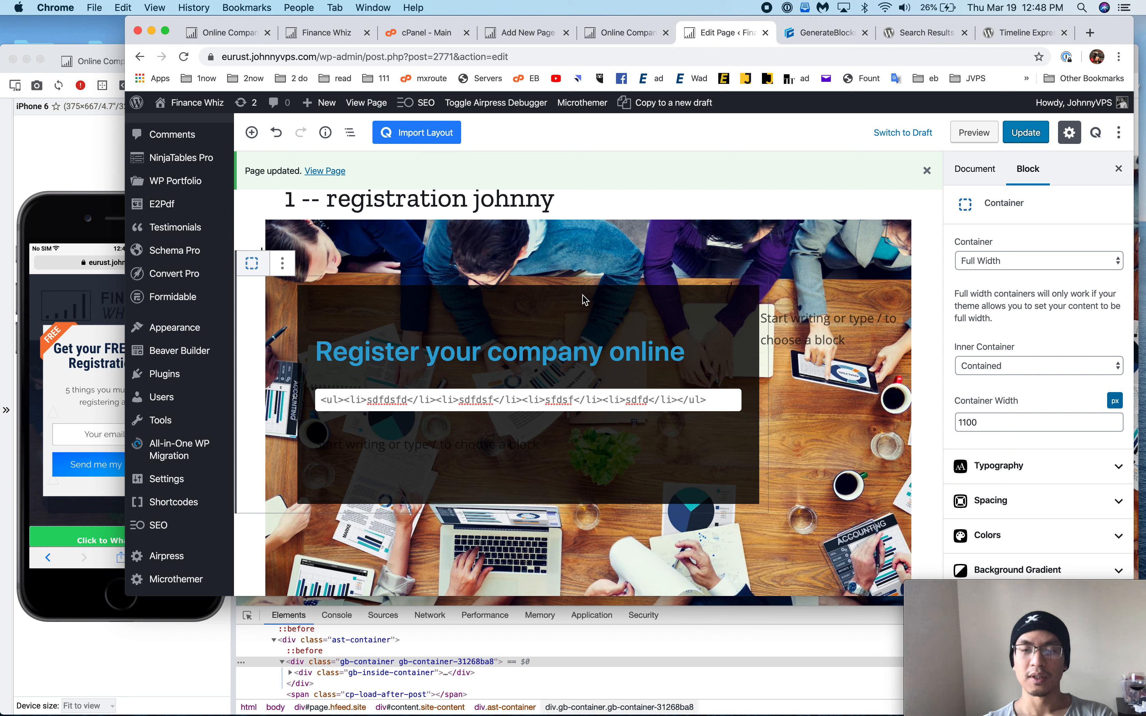
- Insert a nested container with the placeholder text "sdfdfd" in the empty form column and open its Colors settings
click(830, 327)
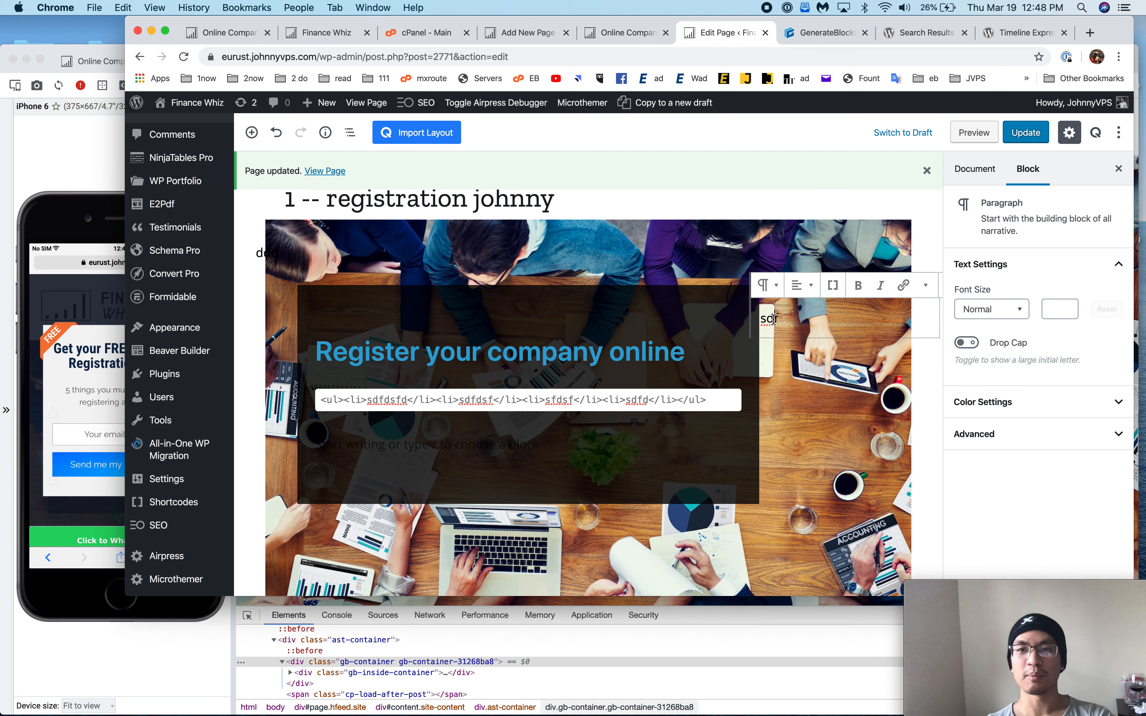
key(BackSpace)
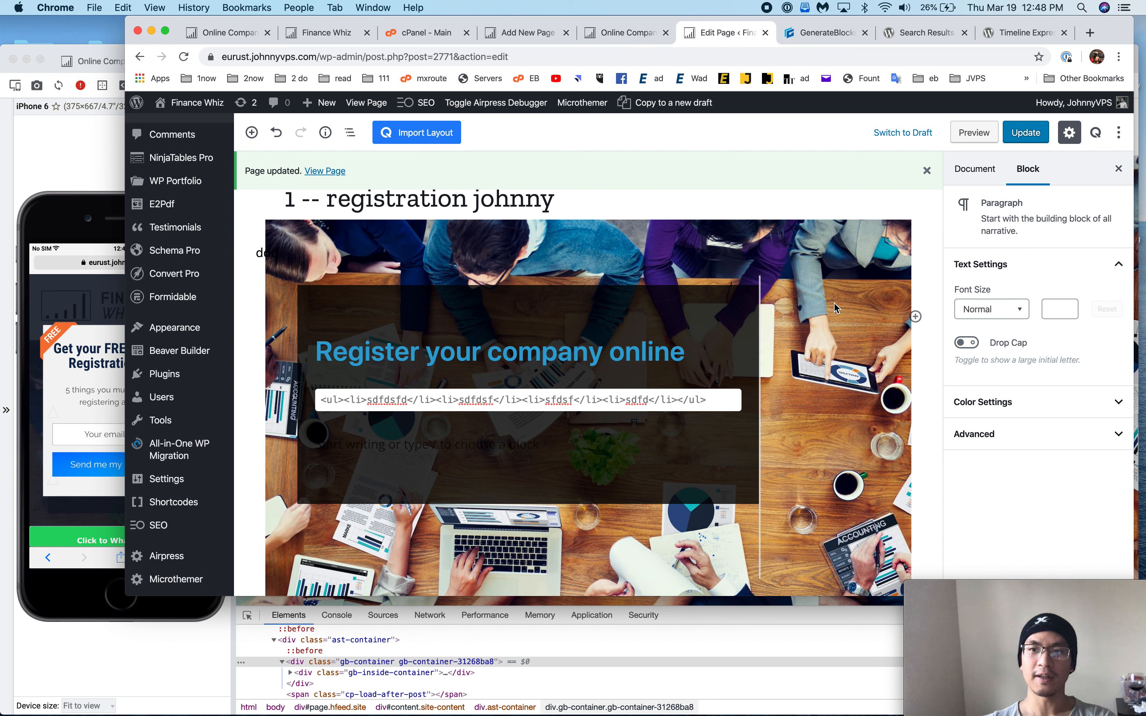
click(916, 316)
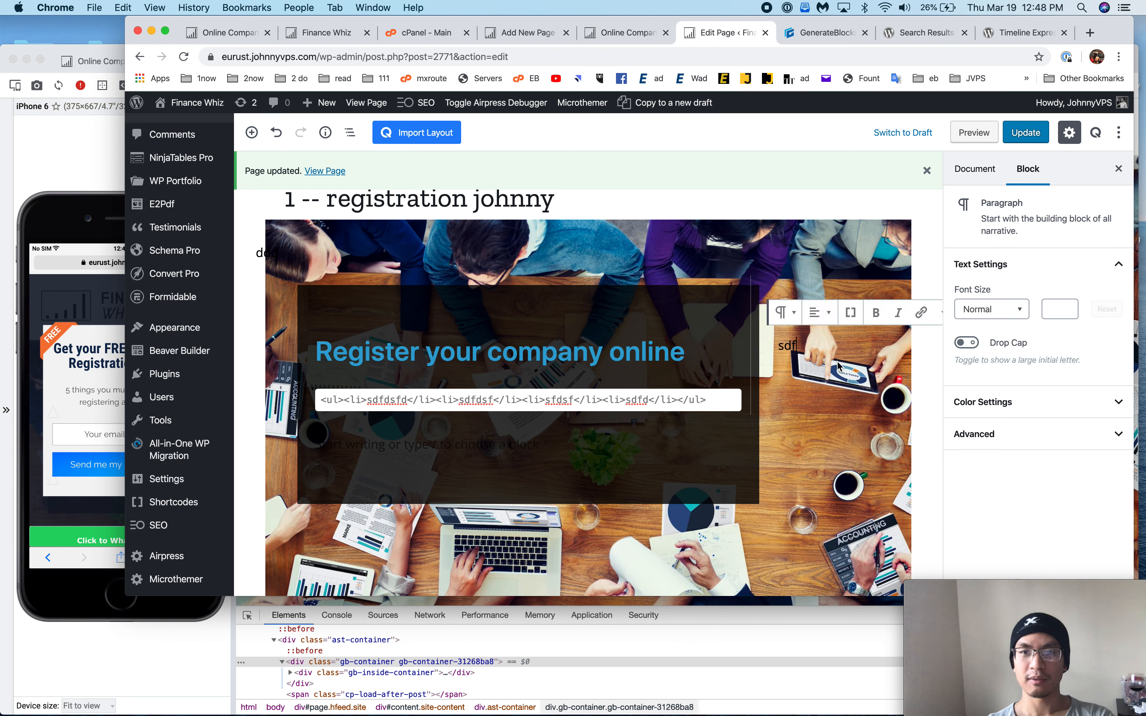
click(811, 335)
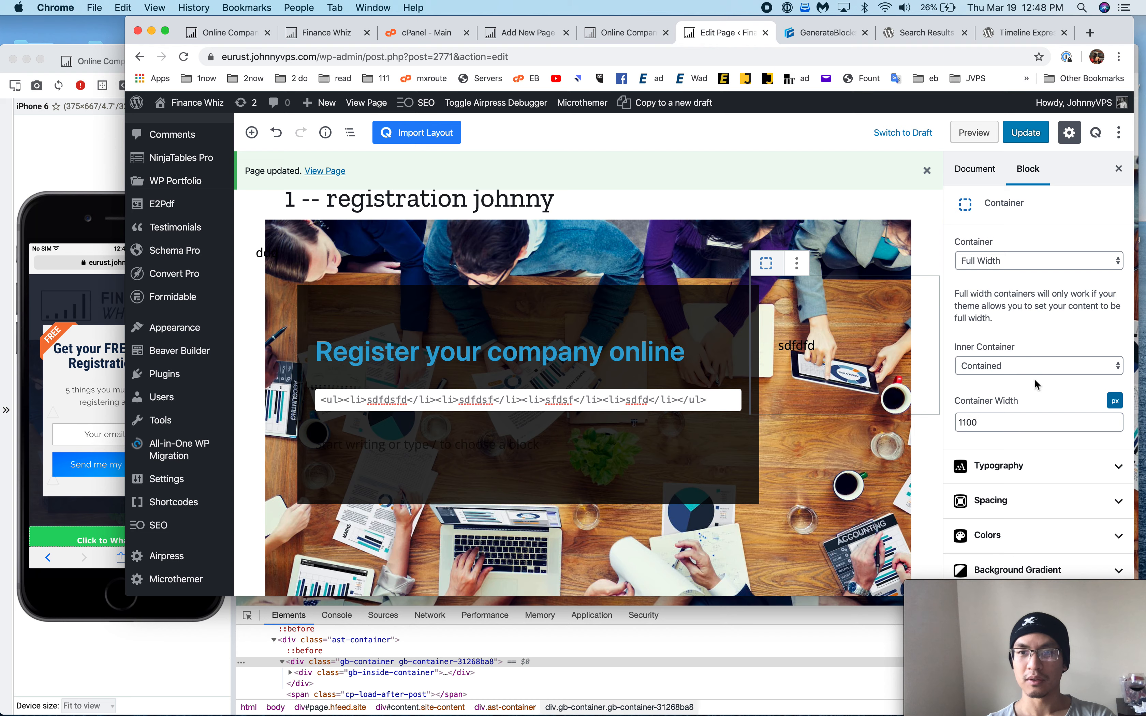
scroll(1035, 384, down, 3)
click(1017, 438)
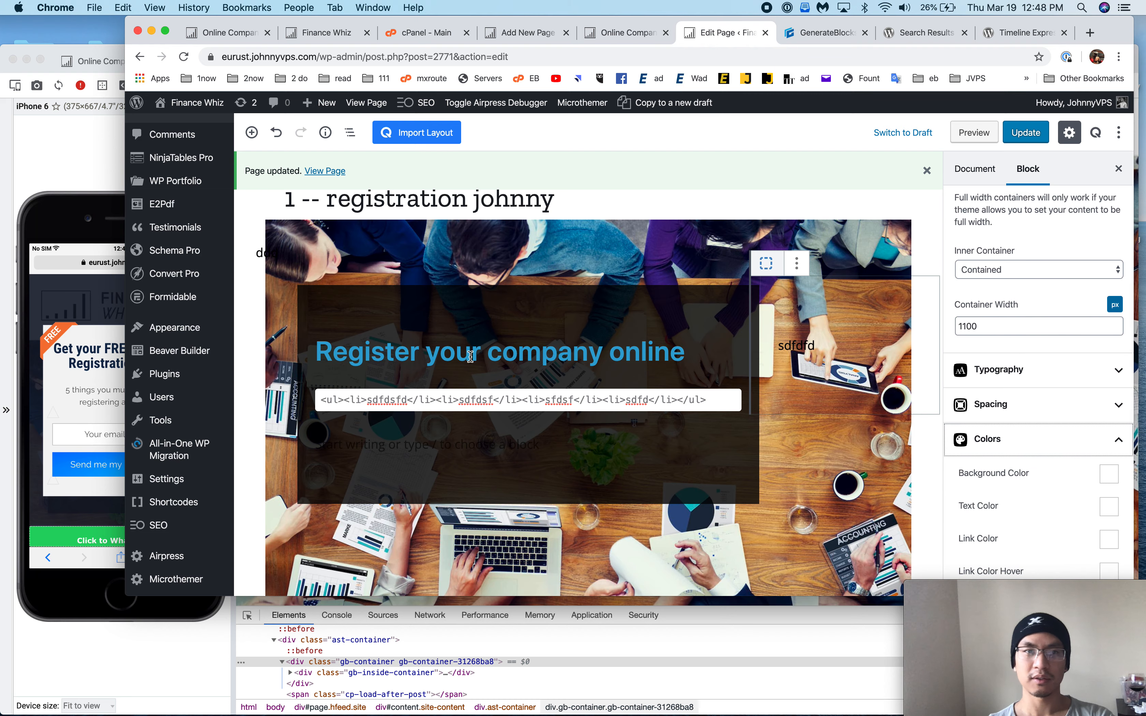
- Switch to Blisk and check how the form box is styled on the live company registration page
click(77, 163)
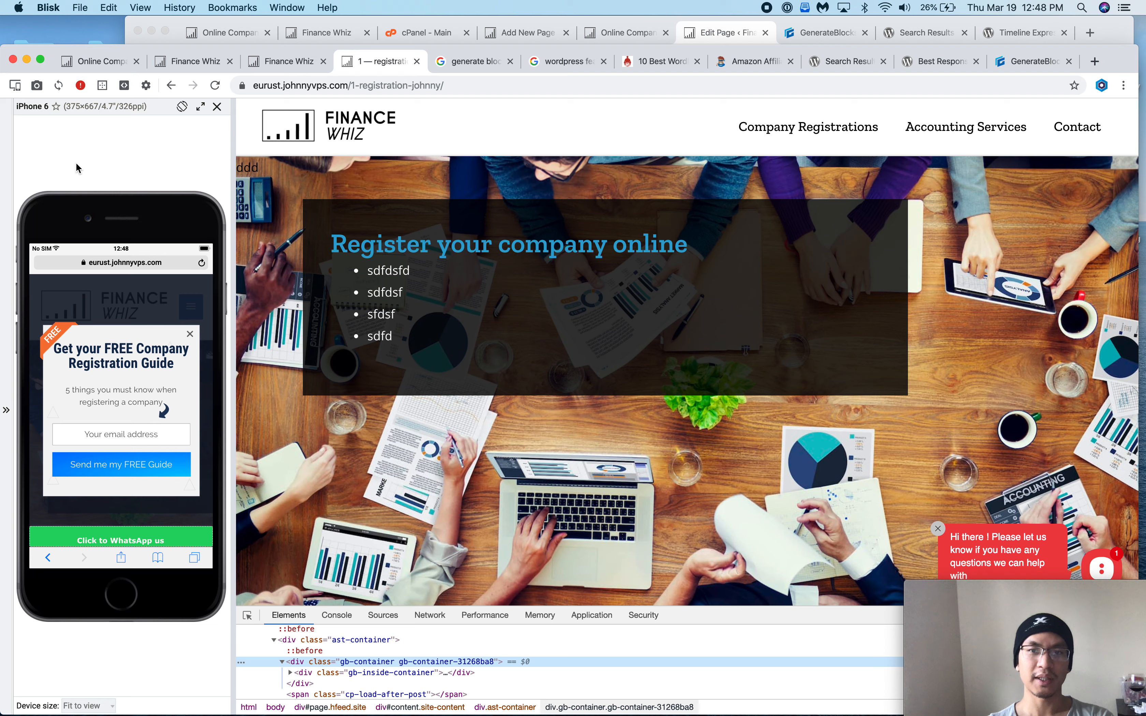
click(287, 64)
click(205, 61)
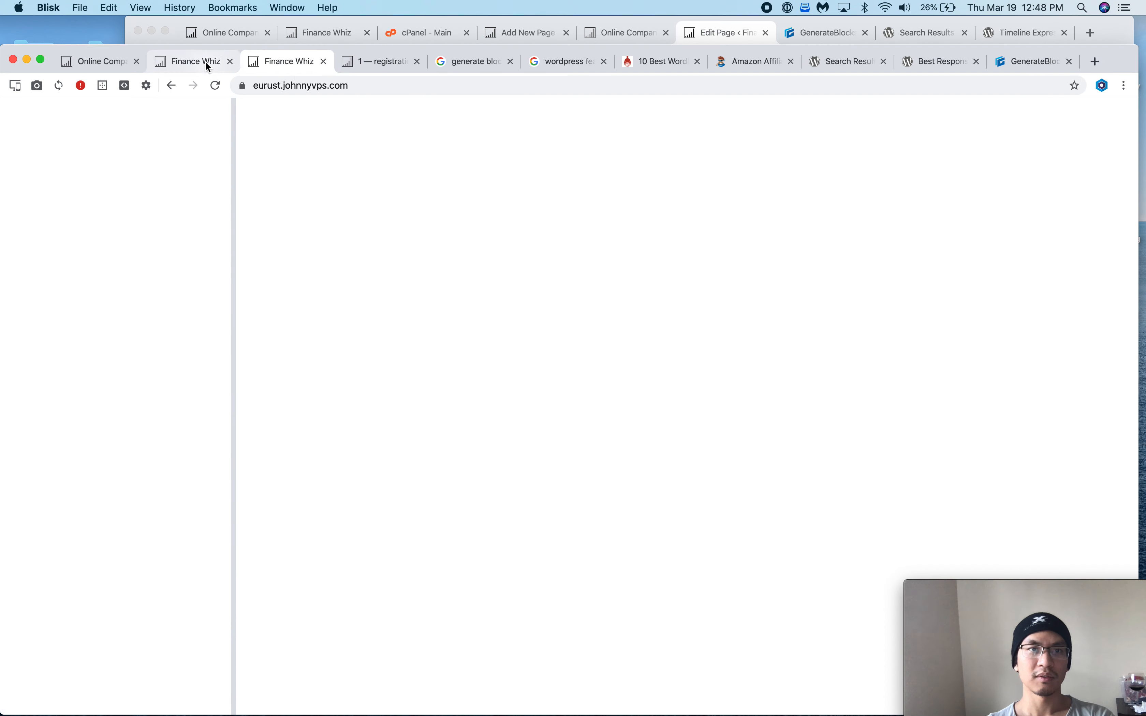
click(123, 62)
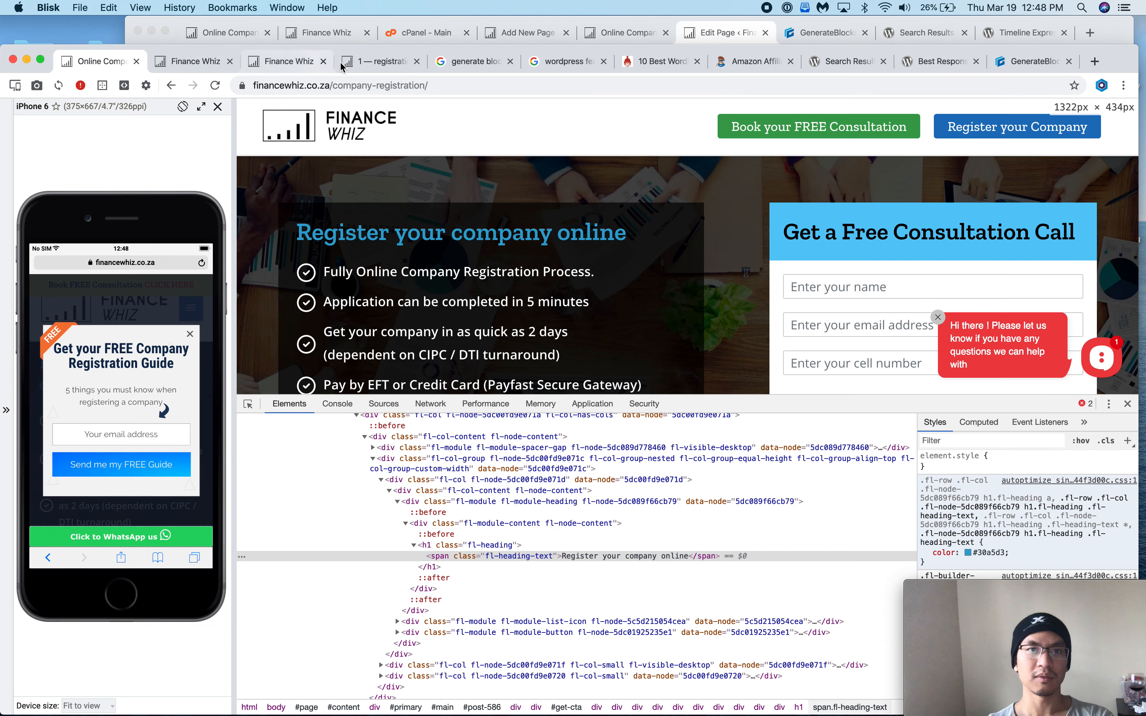
click(370, 70)
- Return to Chrome, set the form container's background color to #ffffff and update the page
key(super+Tab)
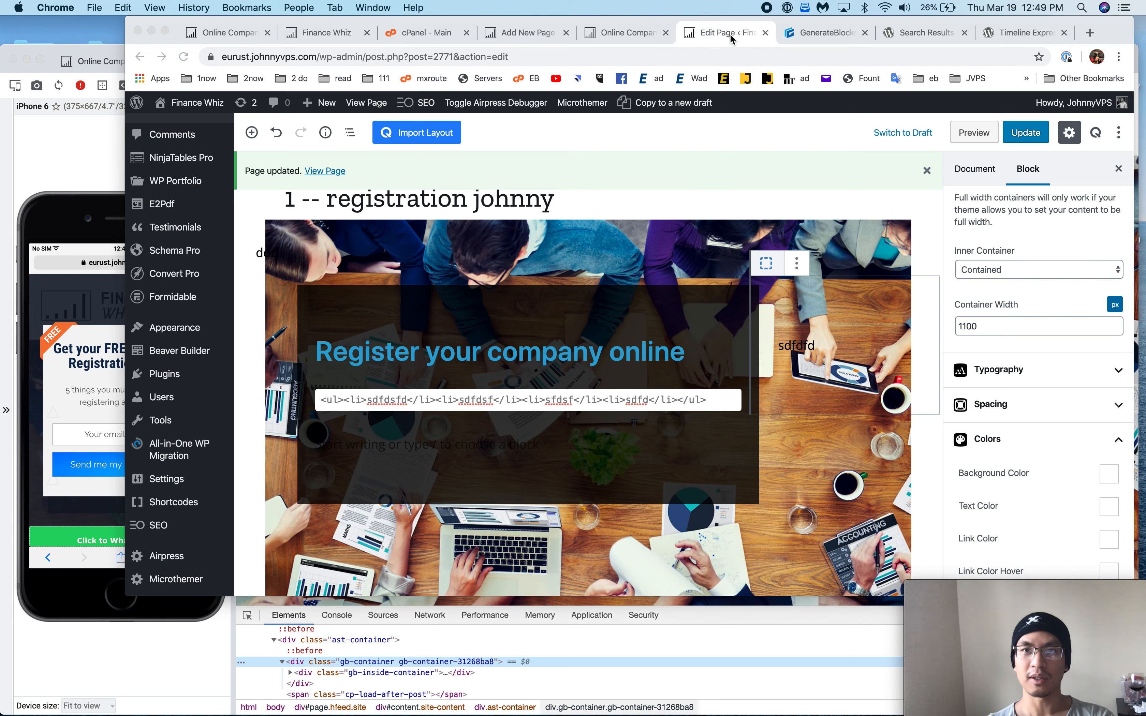
click(815, 349)
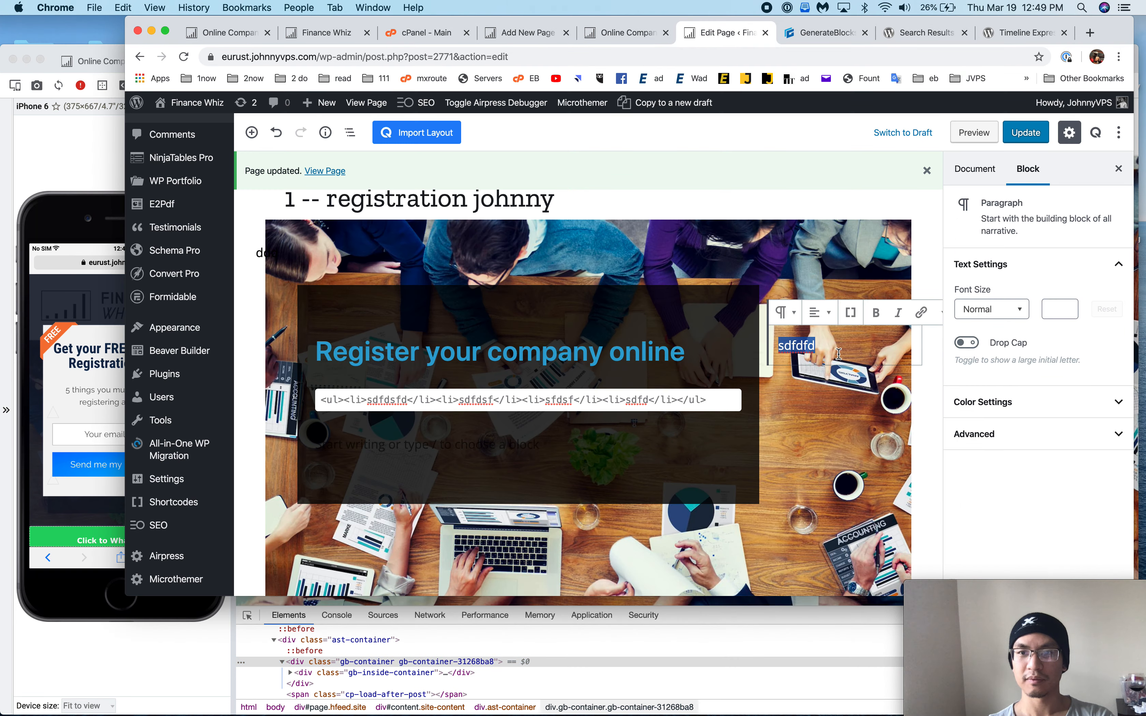
click(862, 284)
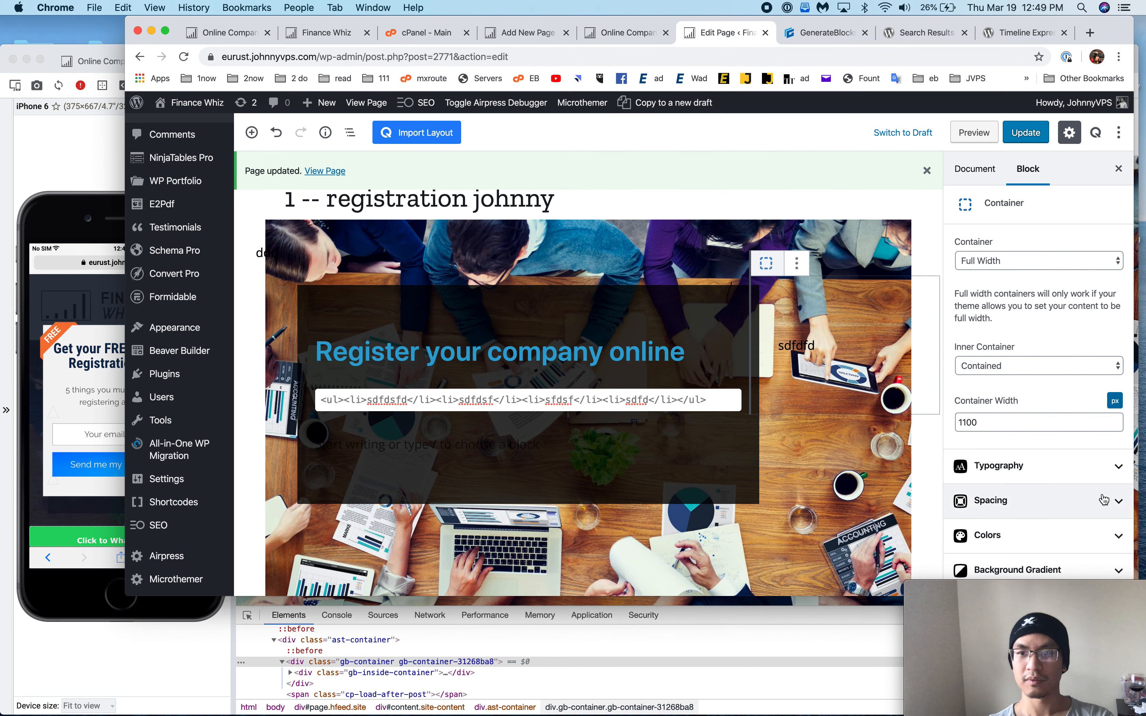
click(1059, 526)
scroll(1059, 525, down, 5)
click(1109, 329)
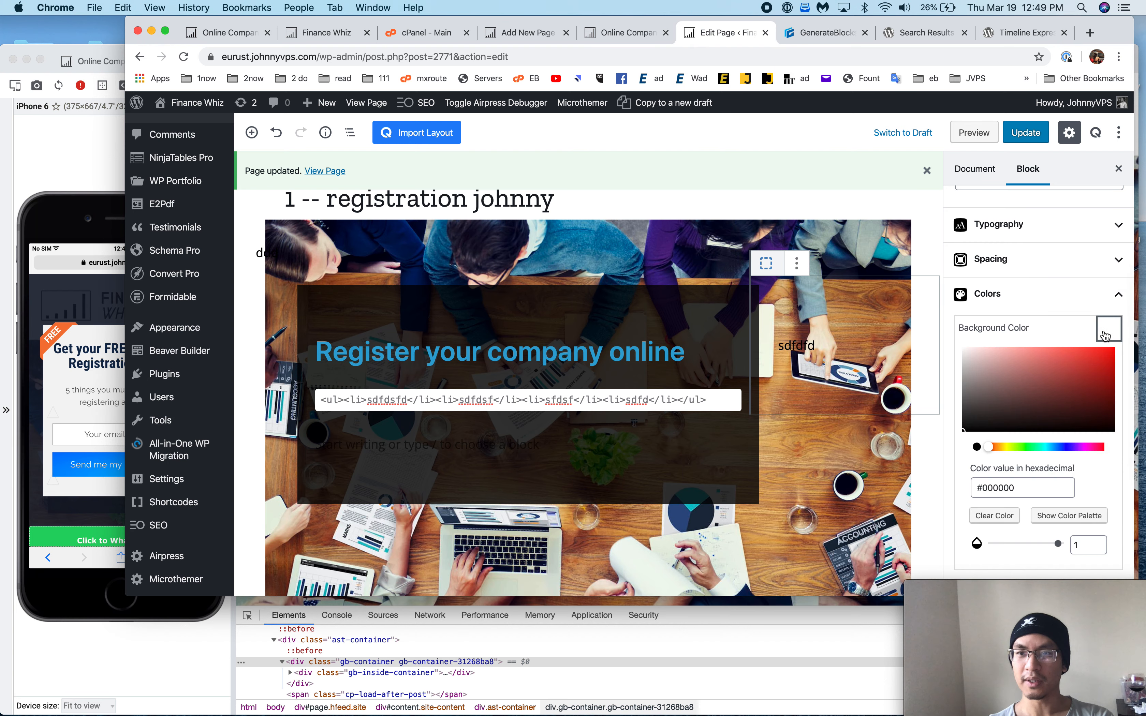
drag(985, 390, 936, 324)
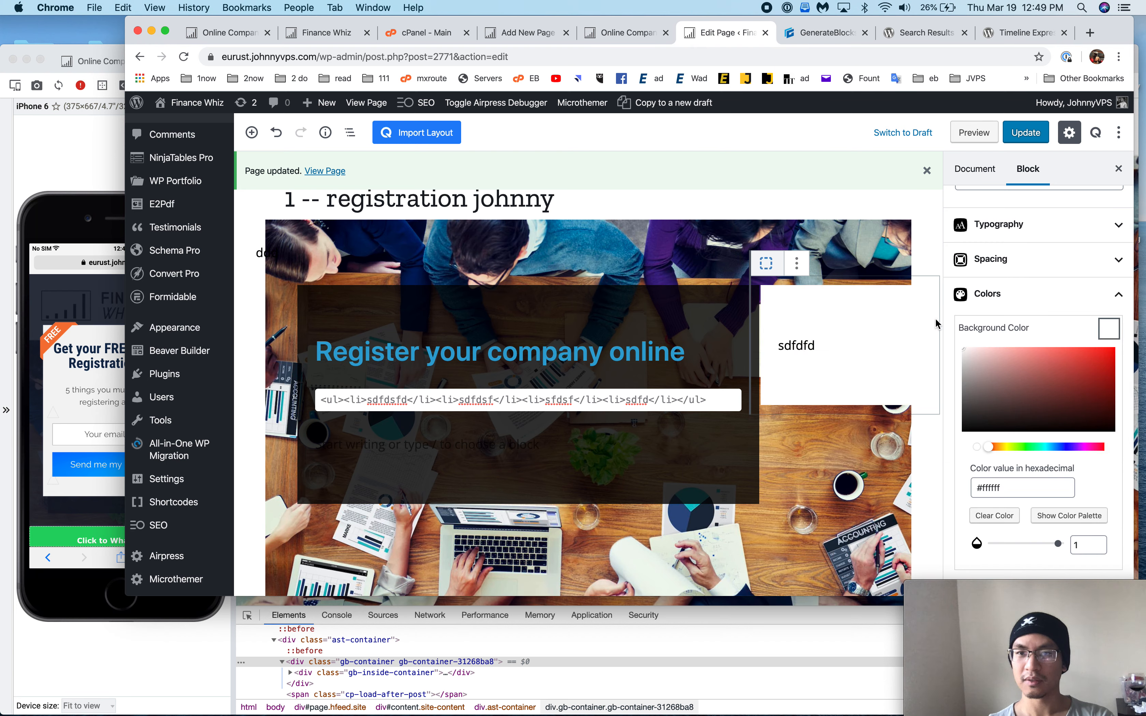
click(1023, 134)
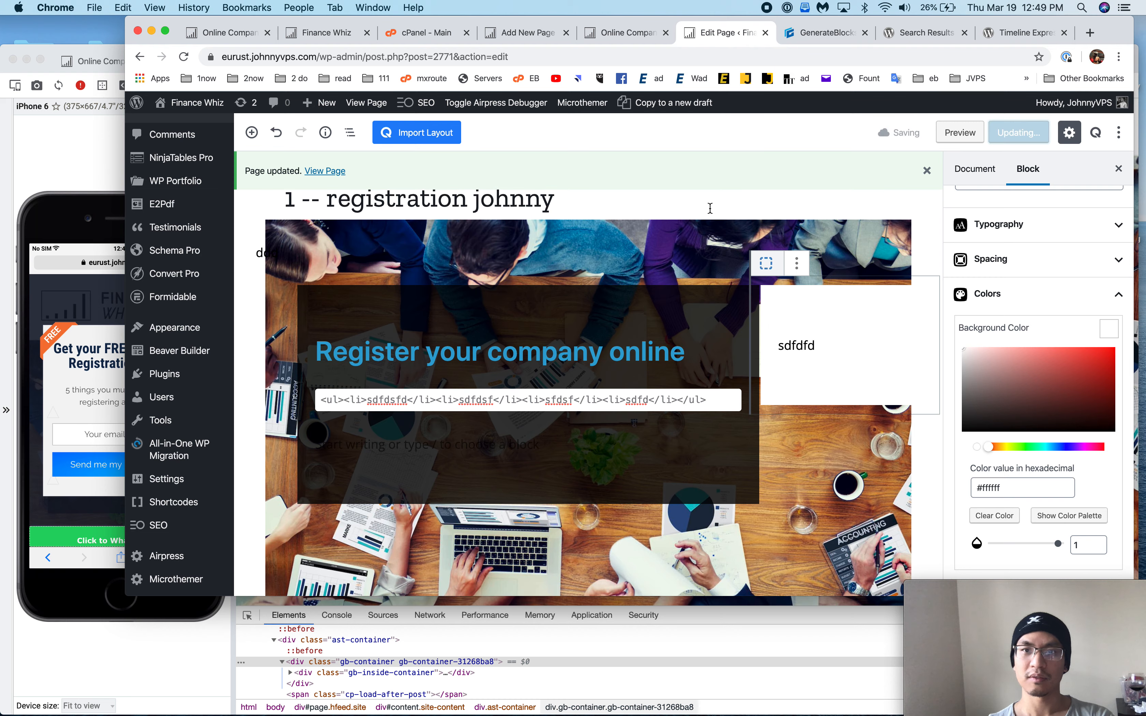
- Switch to Blisk and compare the rebuilt page's white form box with the live company registration page
click(100, 162)
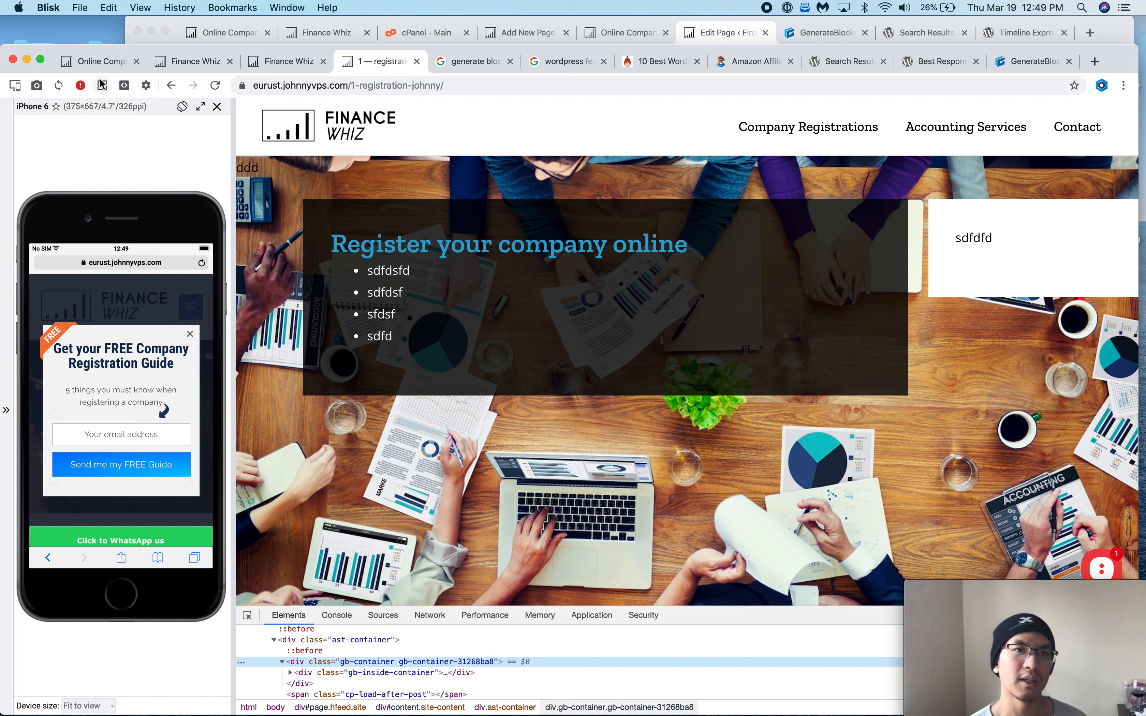
click(100, 61)
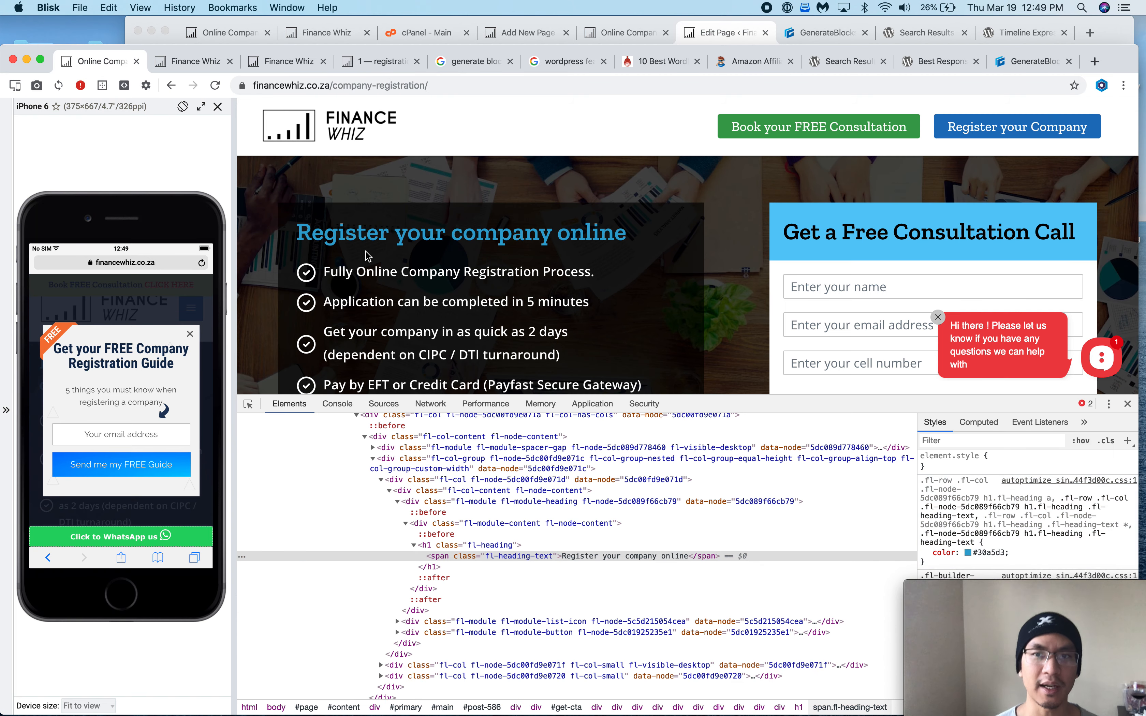
- Examine the company registration packages section of the live page and shrink the developer tools pane
scroll(506, 337, down, 5)
scroll(506, 338, down, 5)
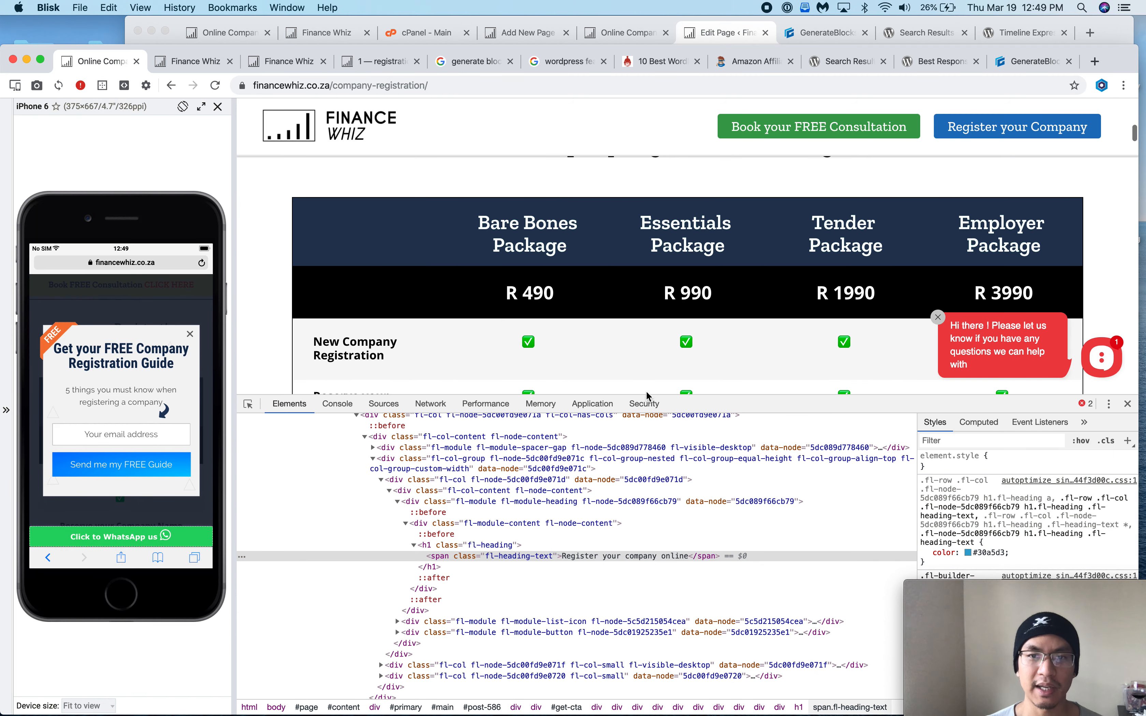
scroll(745, 386, up, 2)
drag(745, 397, 730, 569)
- Switch to the page editor in Chrome and add a paragraph reading "Company Registration Packages" below the background image section
click(732, 39)
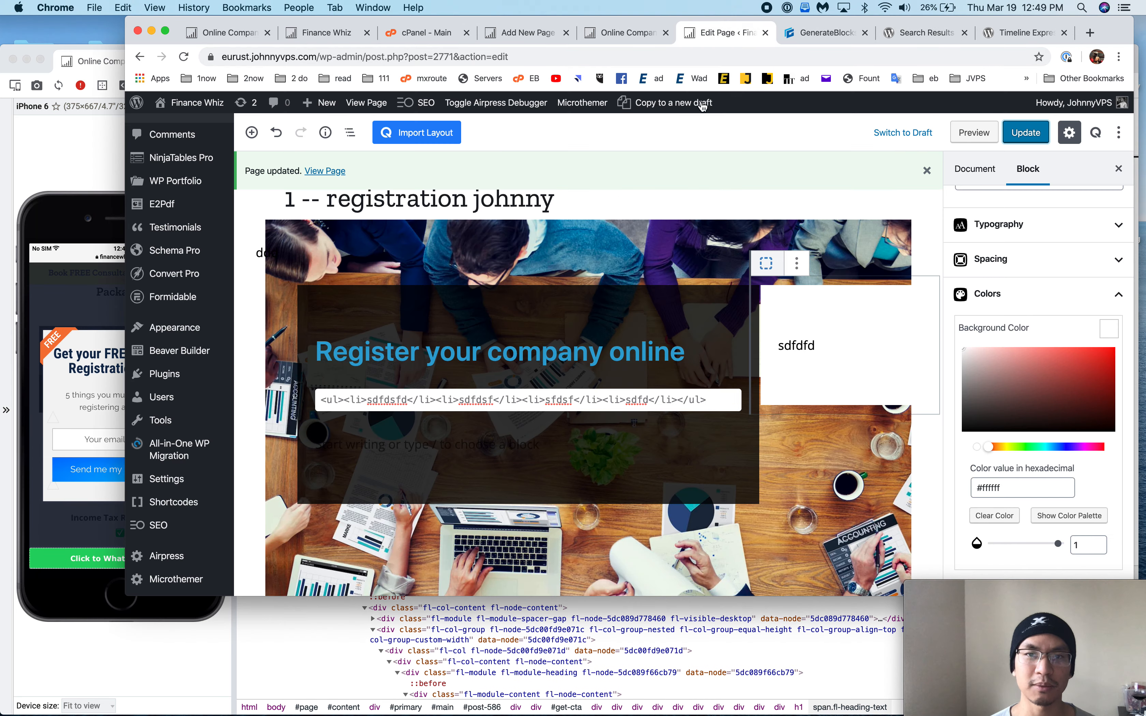
scroll(605, 455, down, 10)
click(578, 408)
click(578, 364)
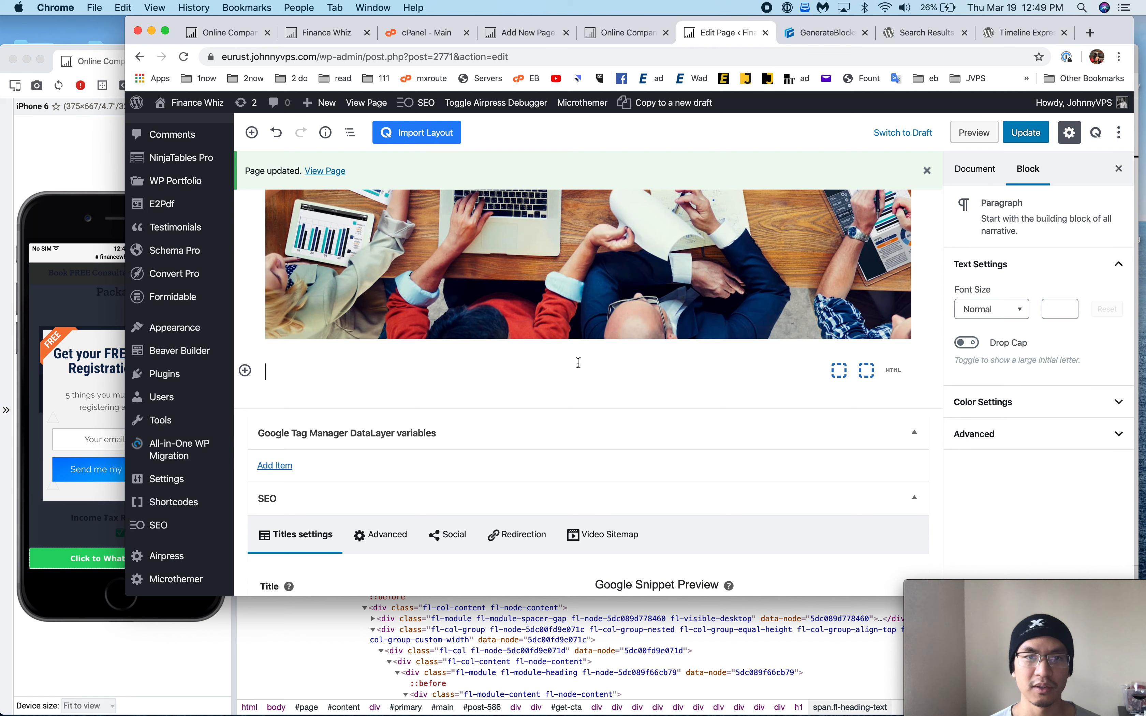
text(Compam)
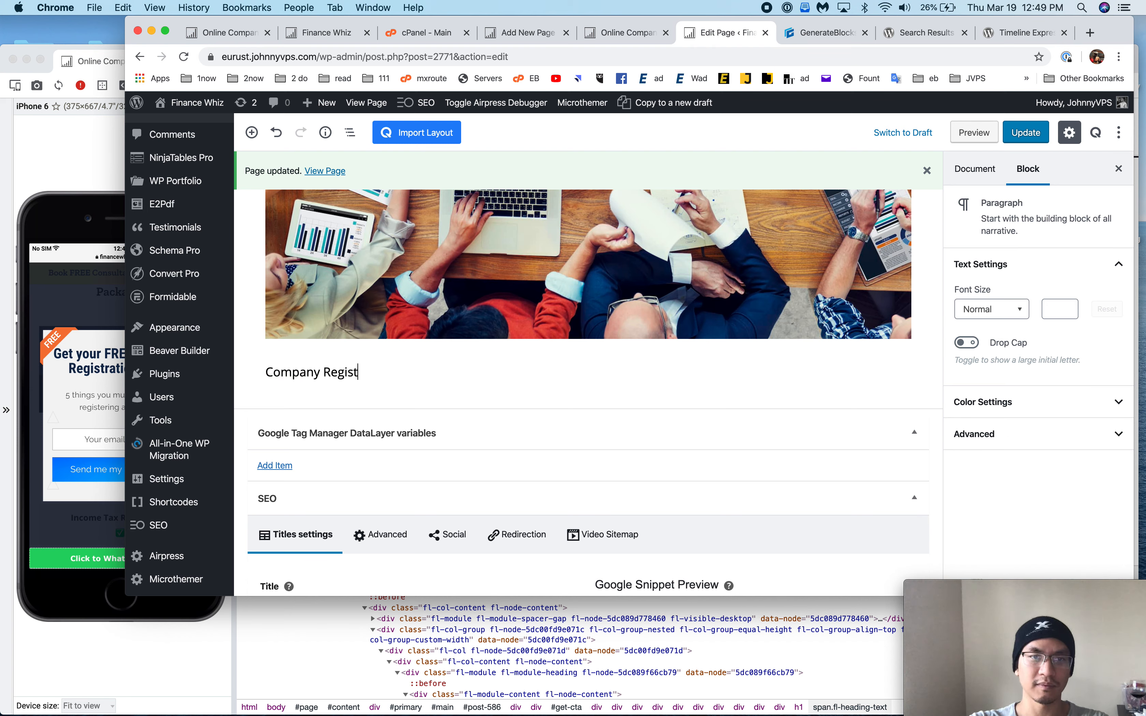
text(y Registration Packages)
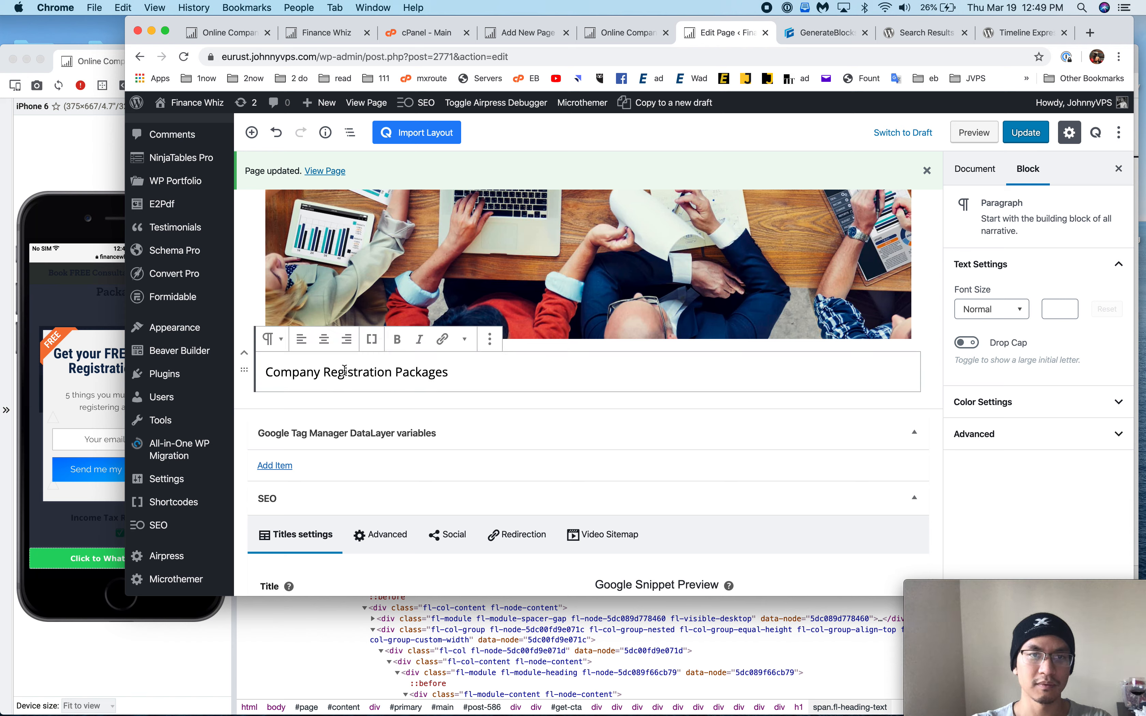
- Transform the "Company Registration Packages" paragraph into a centred H2 heading and update the page
click(325, 346)
click(566, 394)
triple_click(394, 362)
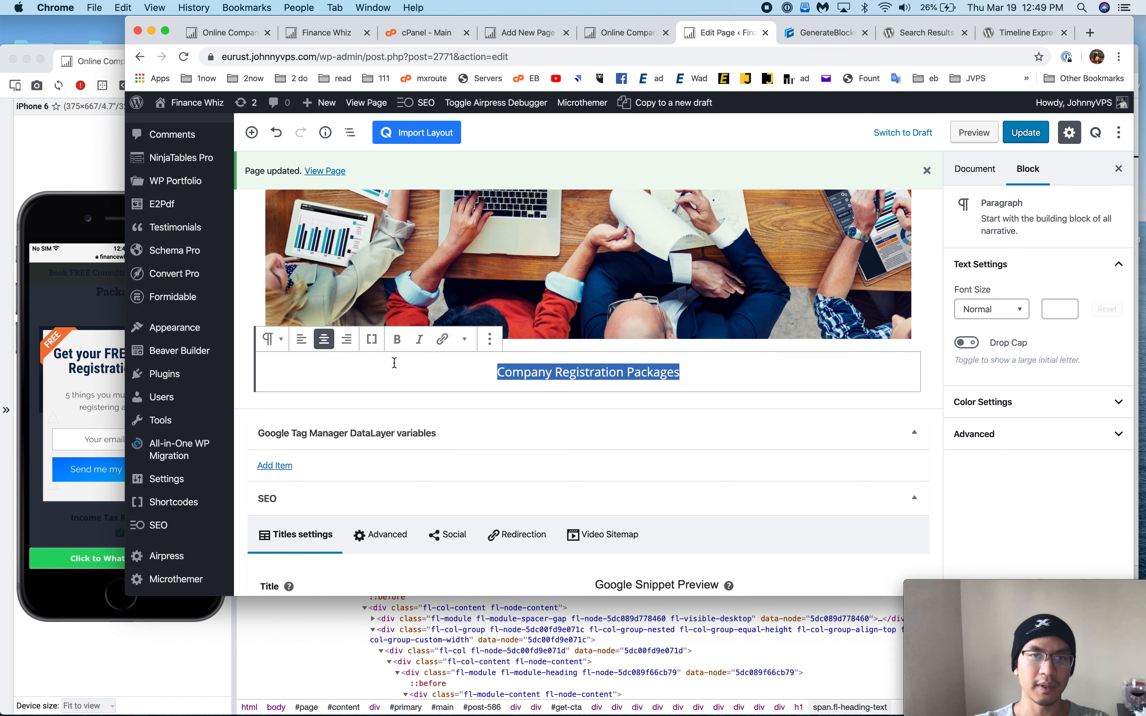
click(272, 339)
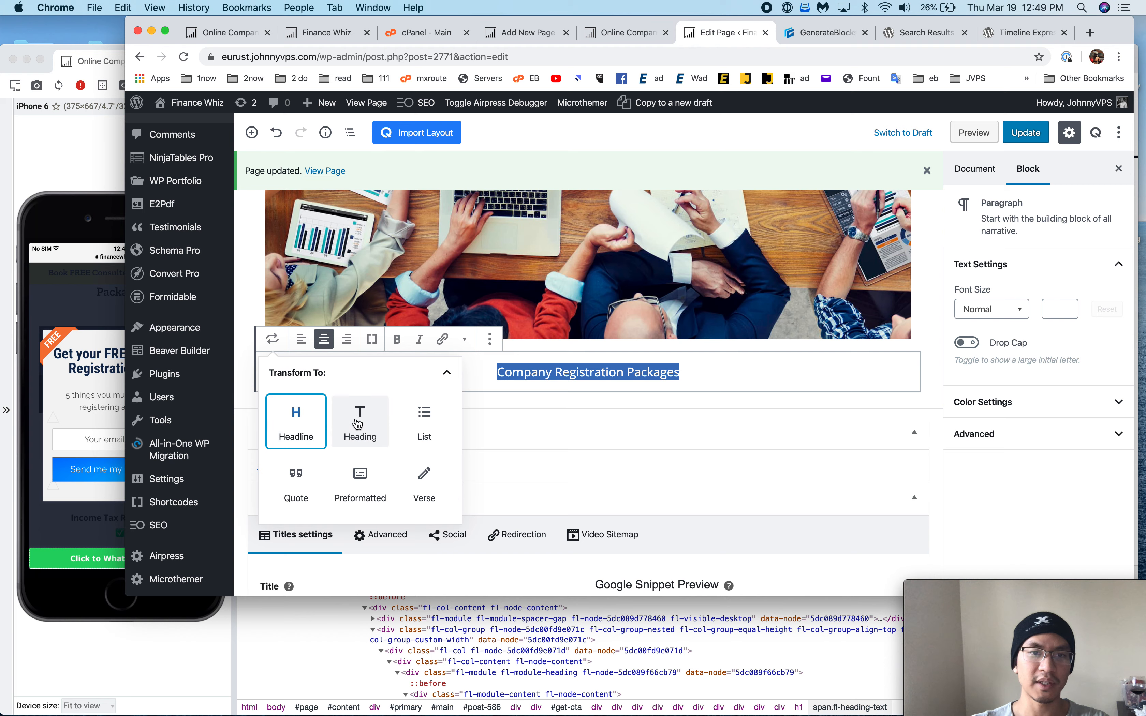
click(358, 426)
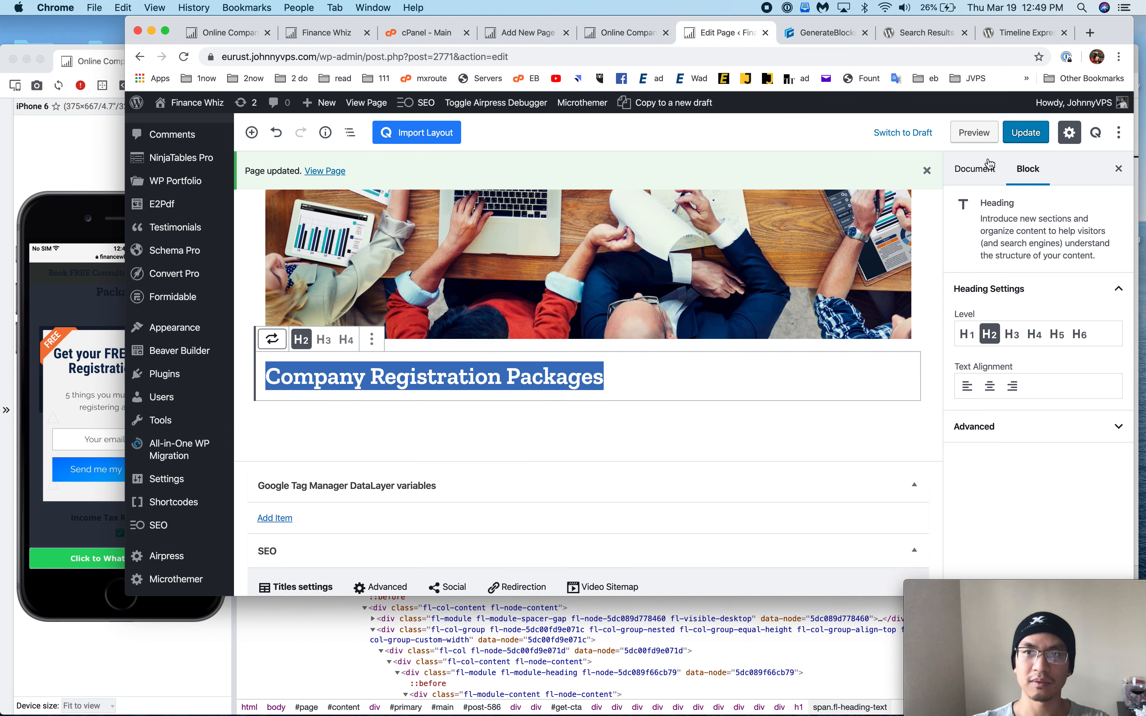
click(996, 388)
click(1033, 127)
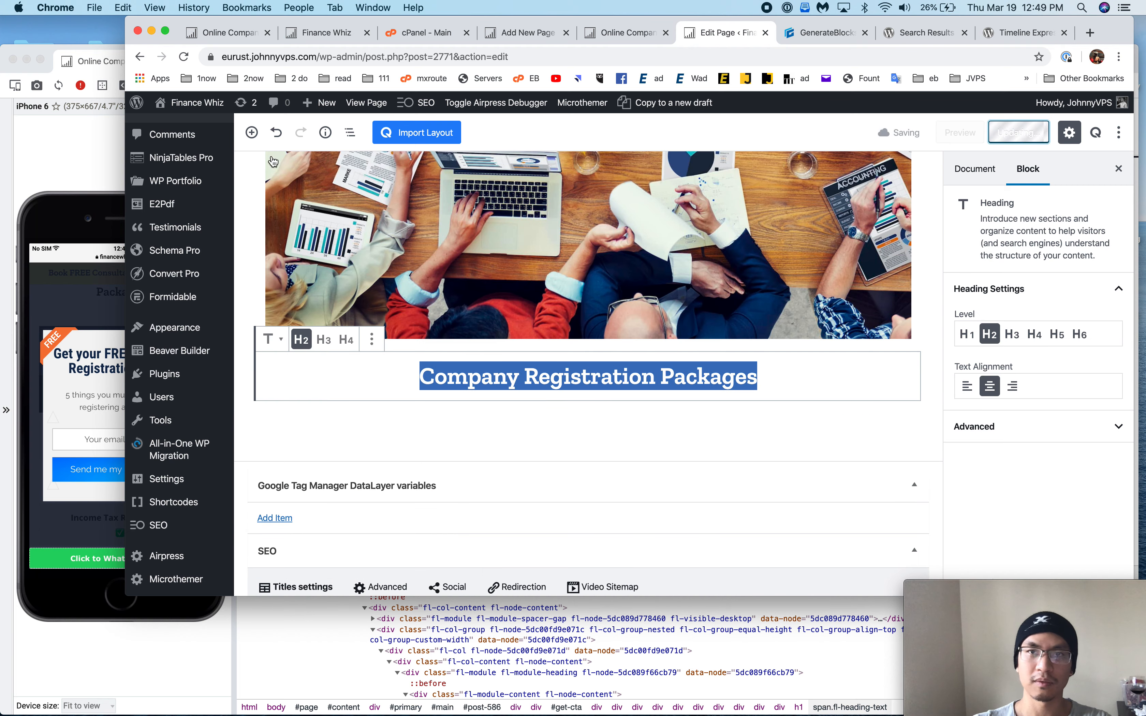
- Switch to Blisk and compare the published "1-registration-johnny" page with the live company registration page
click(51, 159)
click(386, 68)
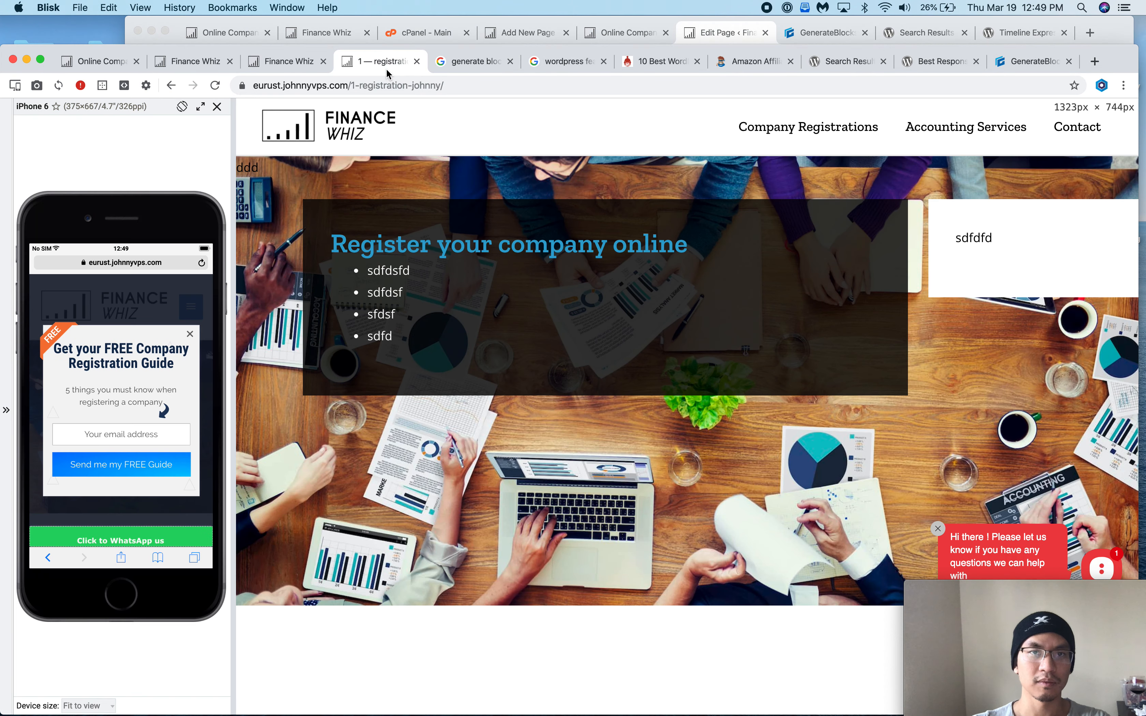
scroll(497, 419, down, 1)
scroll(498, 419, down, 5)
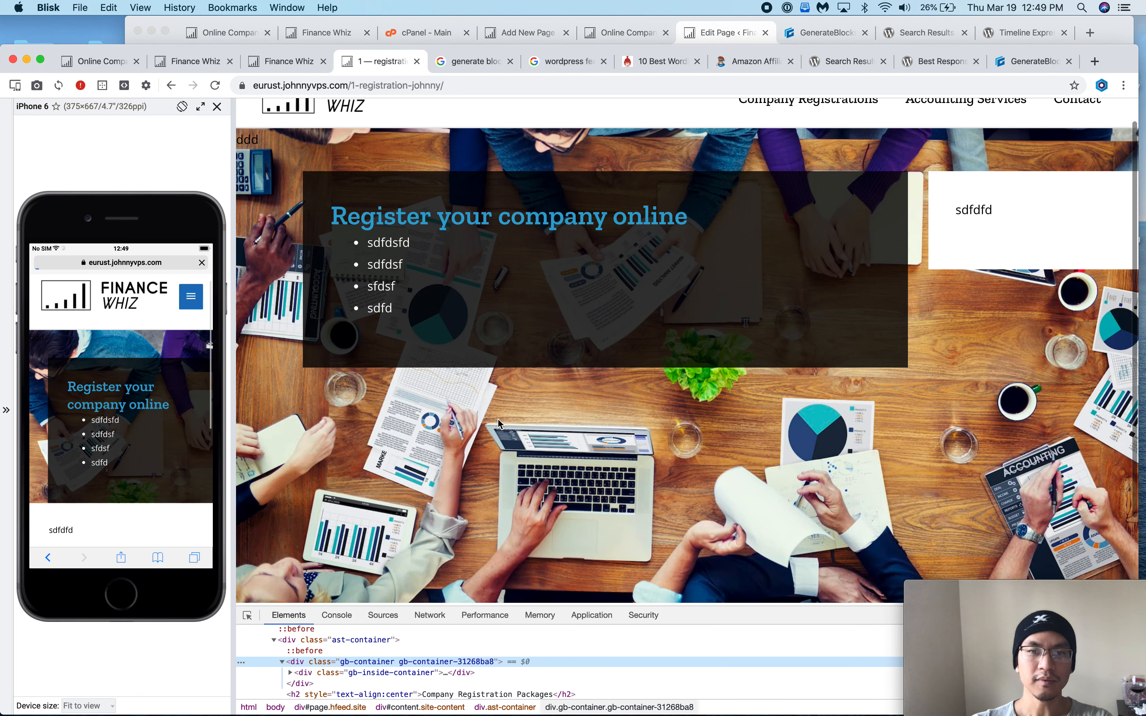
click(183, 60)
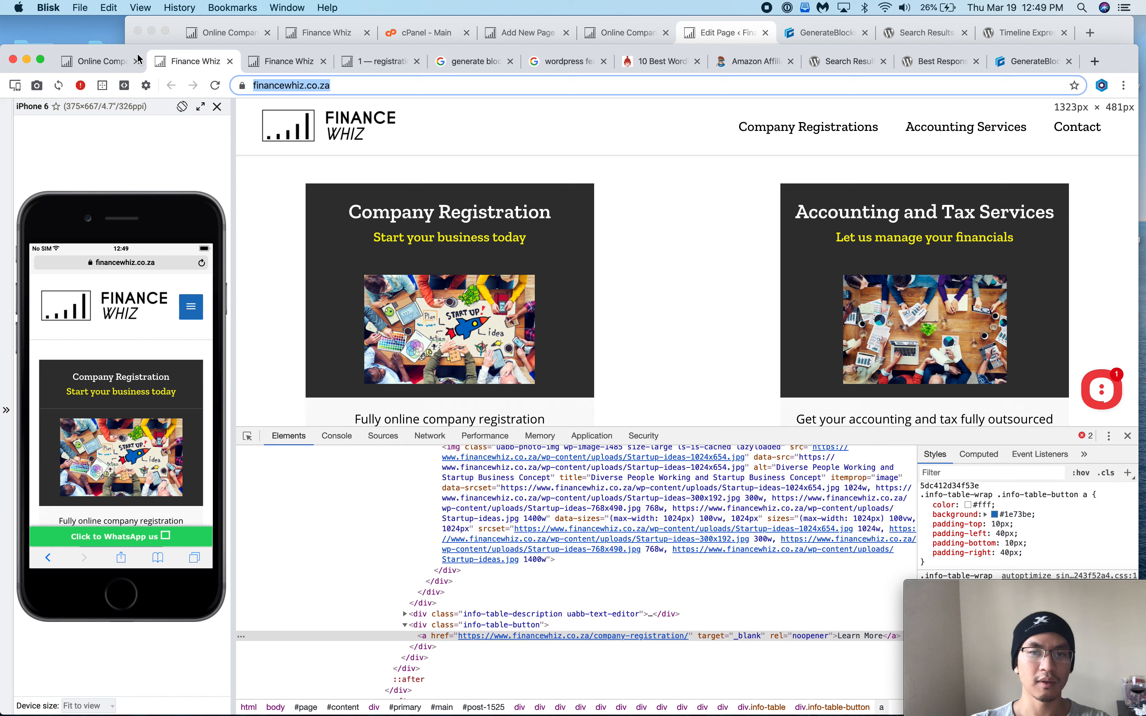
click(115, 55)
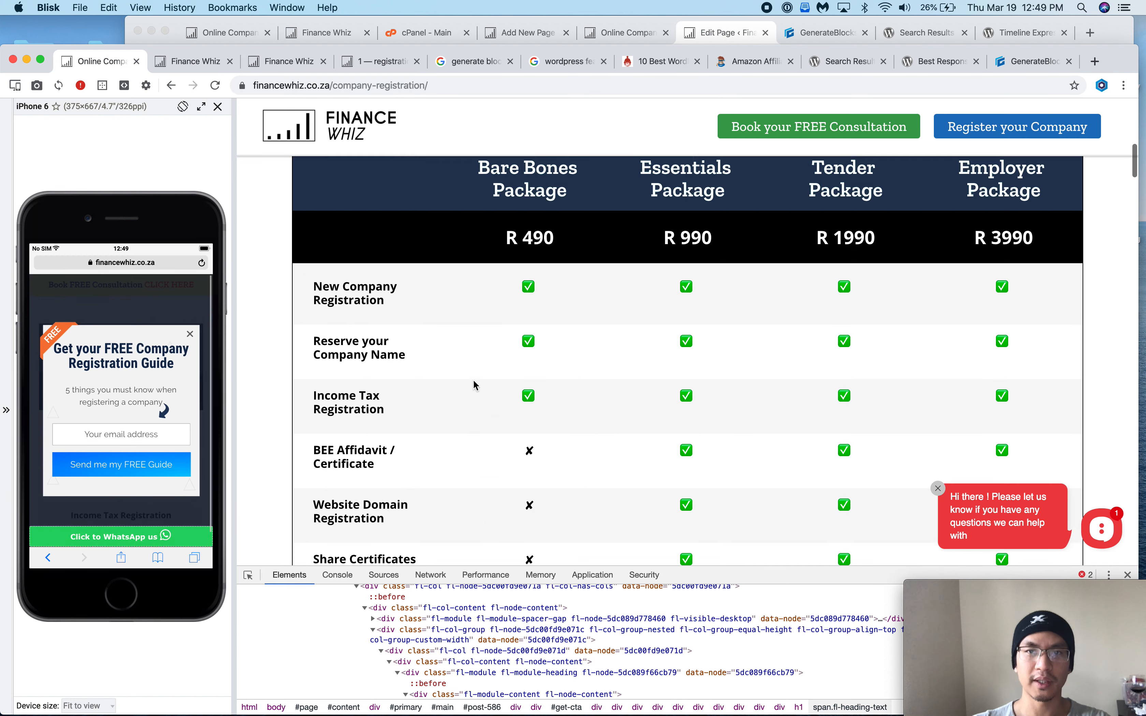
click(386, 61)
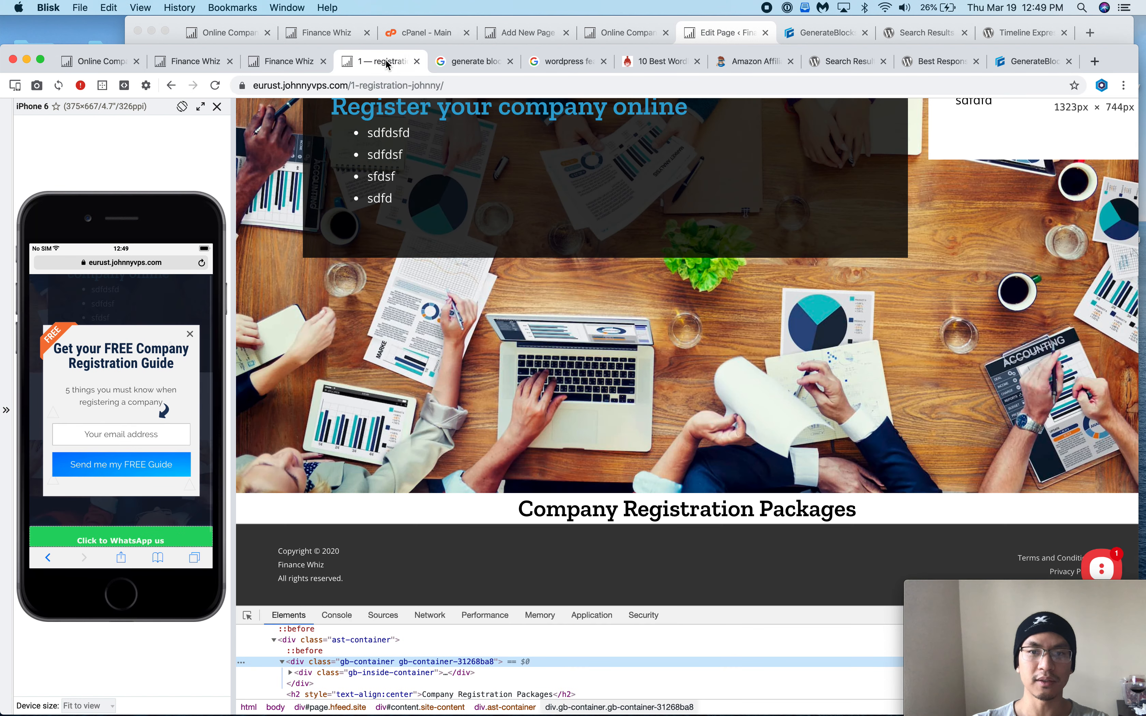
- Switch back to the editor in Chrome, insert a Spacer block above the packages heading and update the page
click(749, 32)
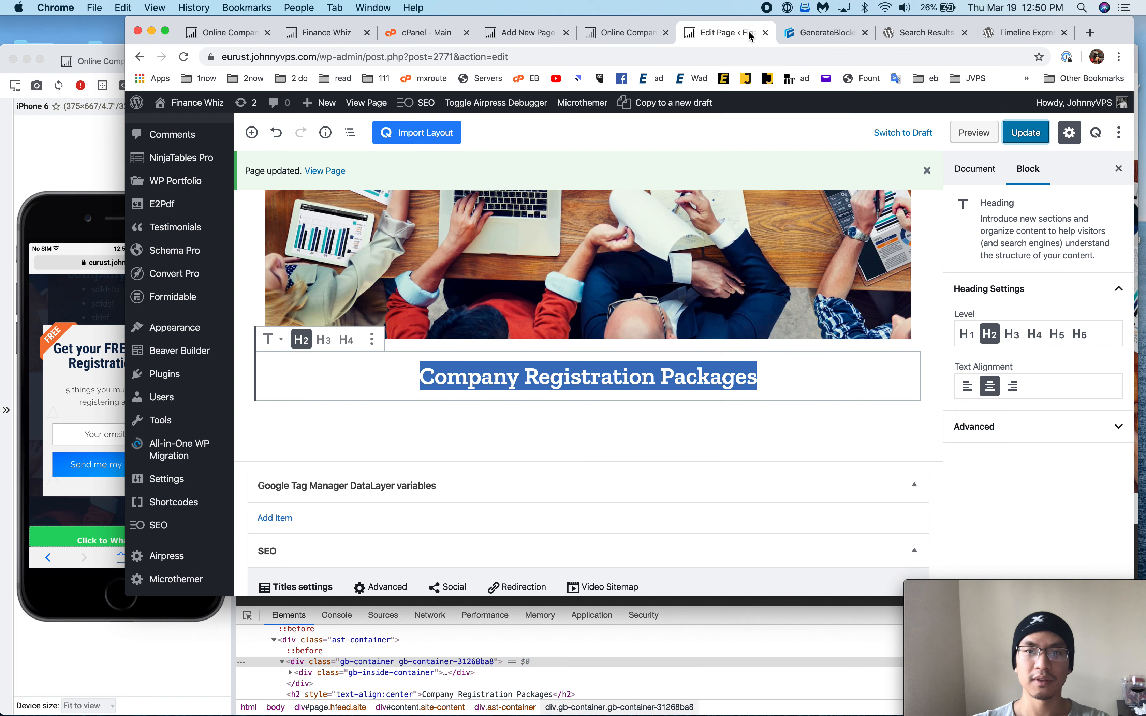
click(559, 386)
click(577, 316)
click(427, 398)
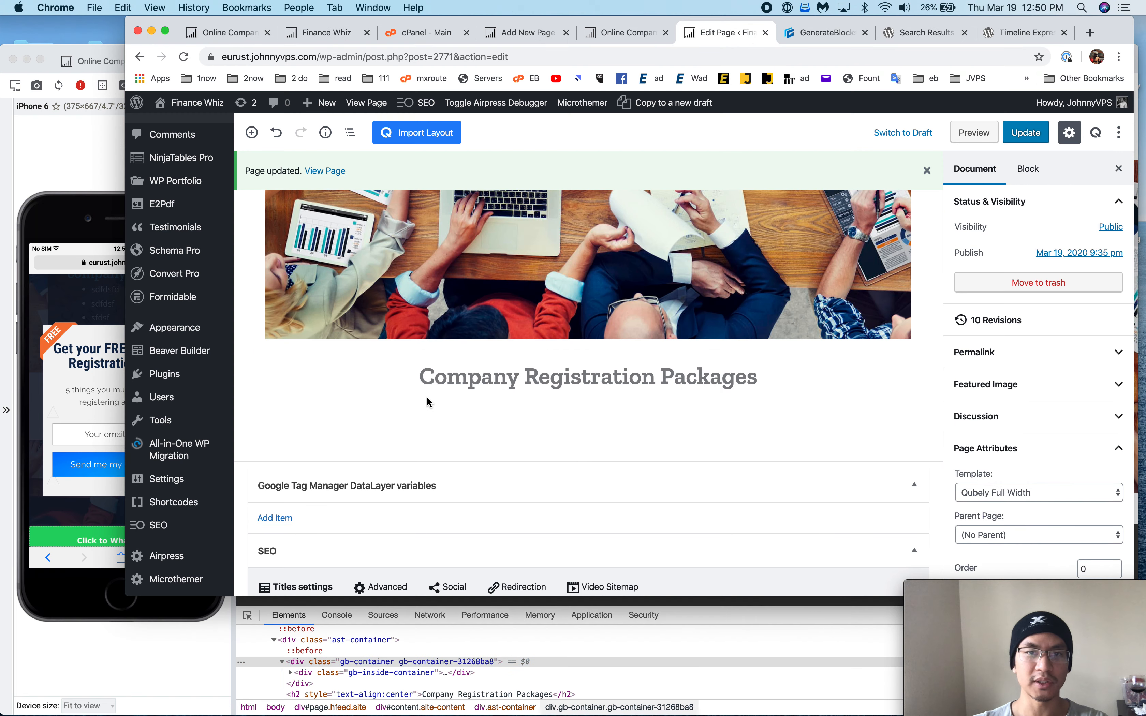
click(469, 376)
click(609, 343)
click(589, 347)
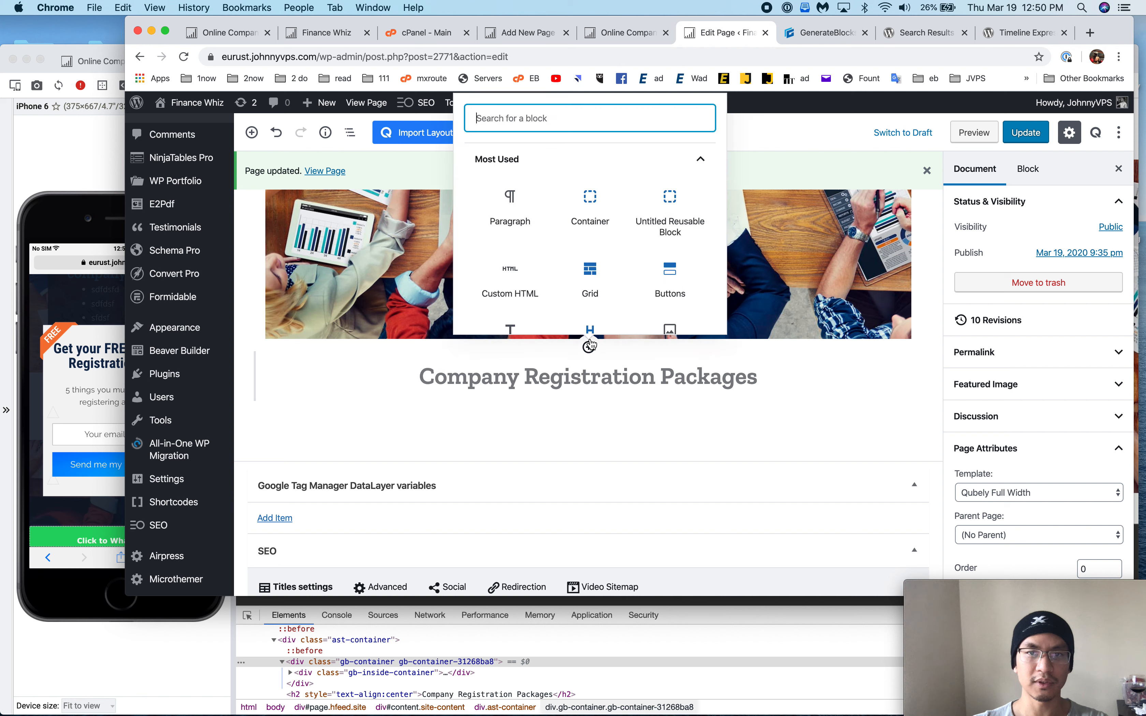
text(spac)
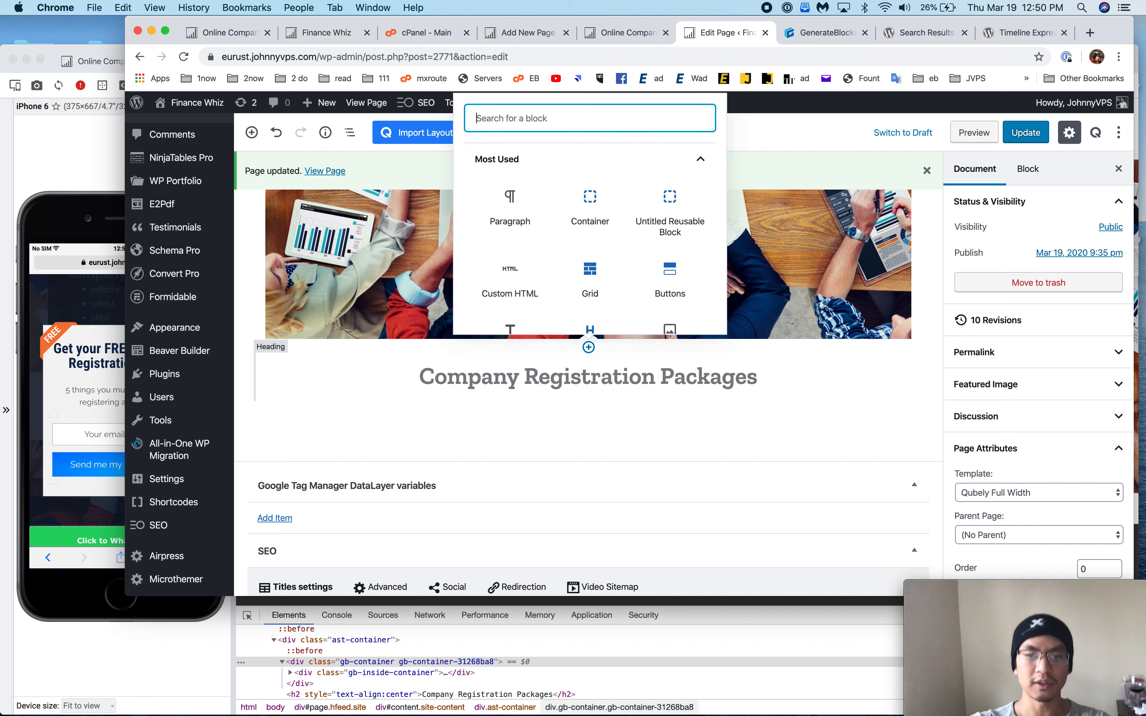
click(510, 208)
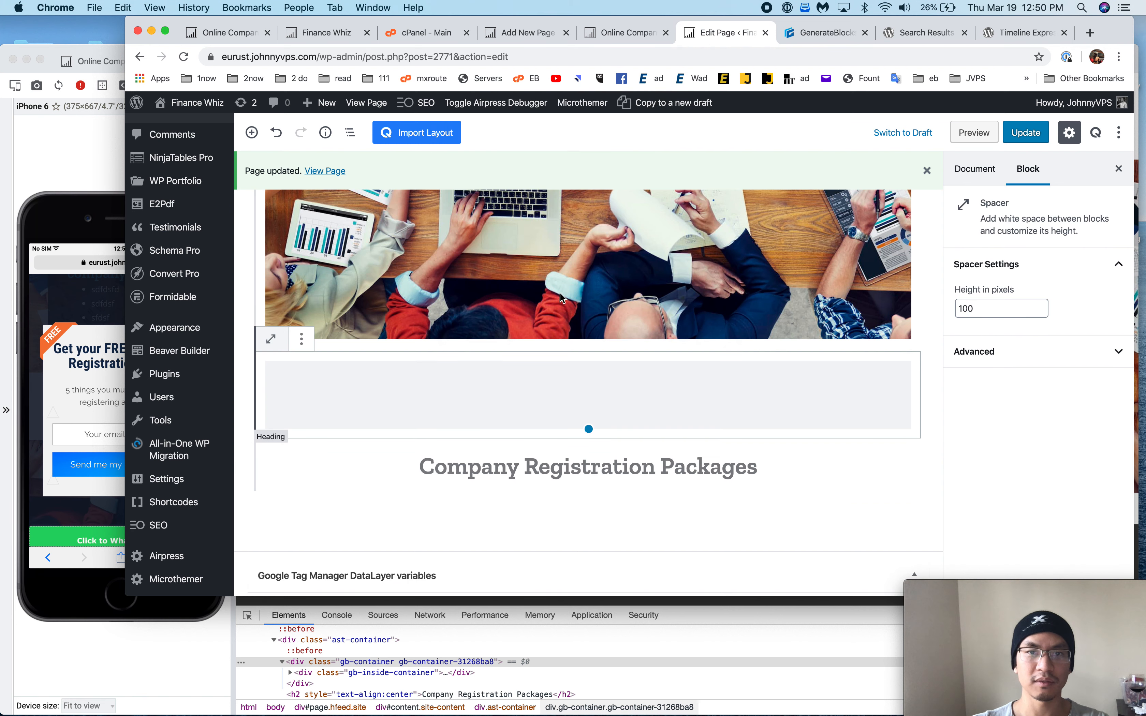
click(593, 454)
click(1011, 143)
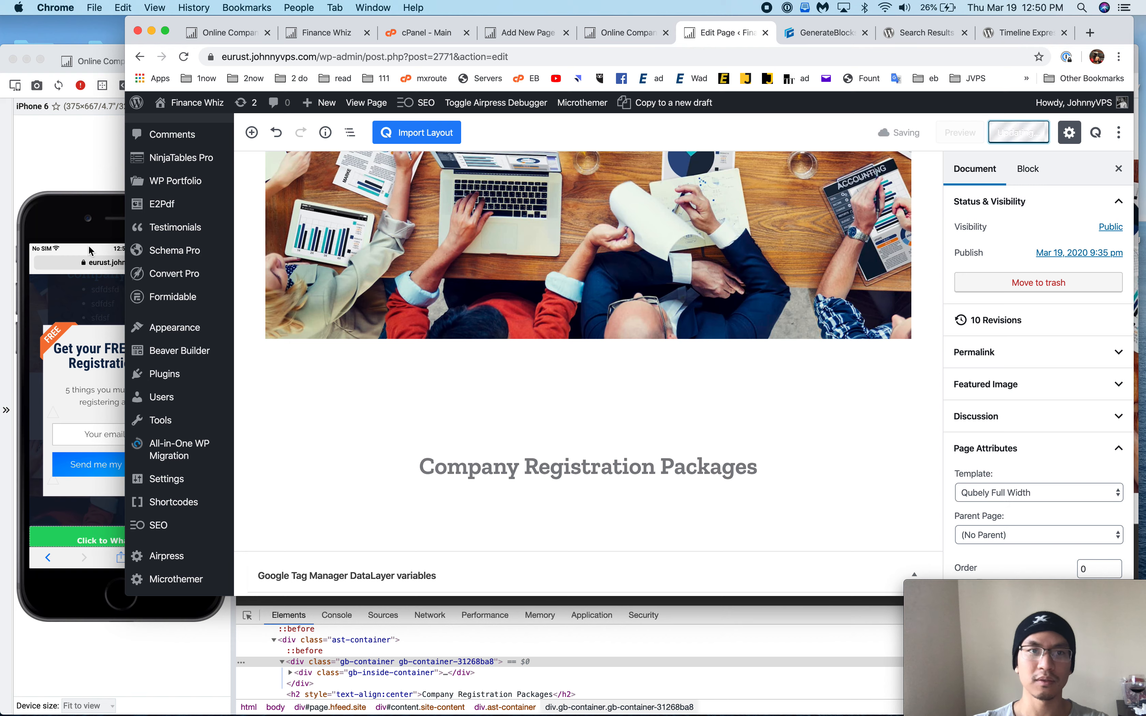
- Check the heading spacing against the live page in Blisk, set the upper spacer's height to 50 pixels in Chrome and update the page
click(41, 179)
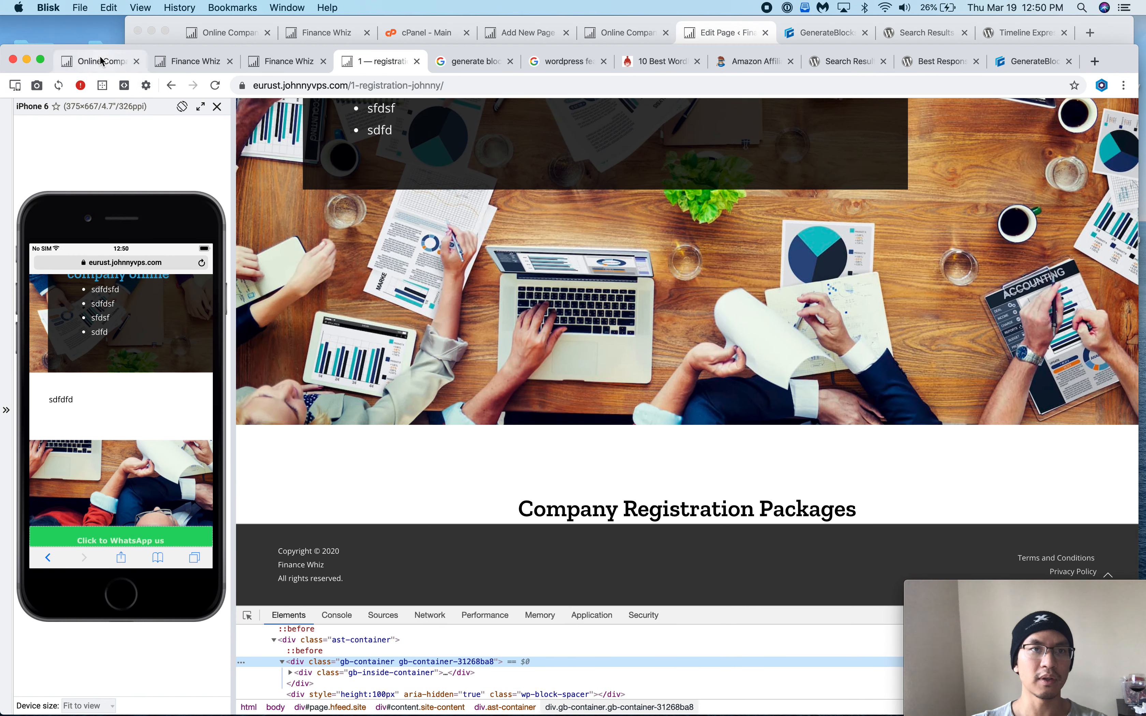
click(97, 61)
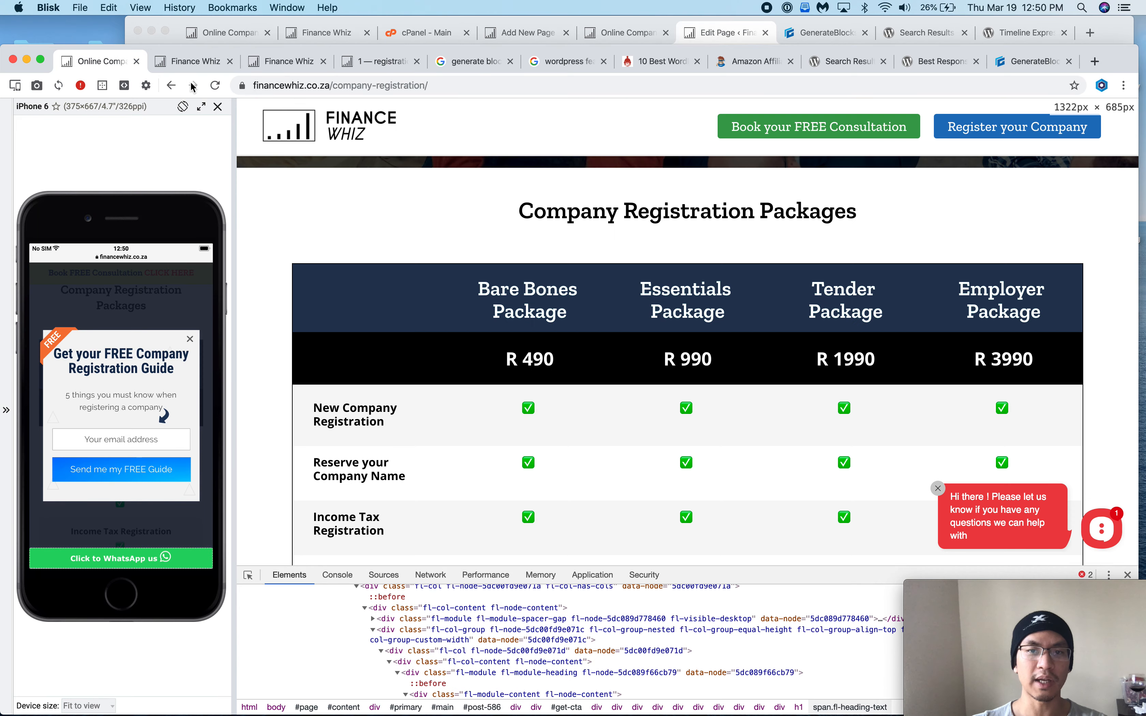
click(726, 42)
click(623, 406)
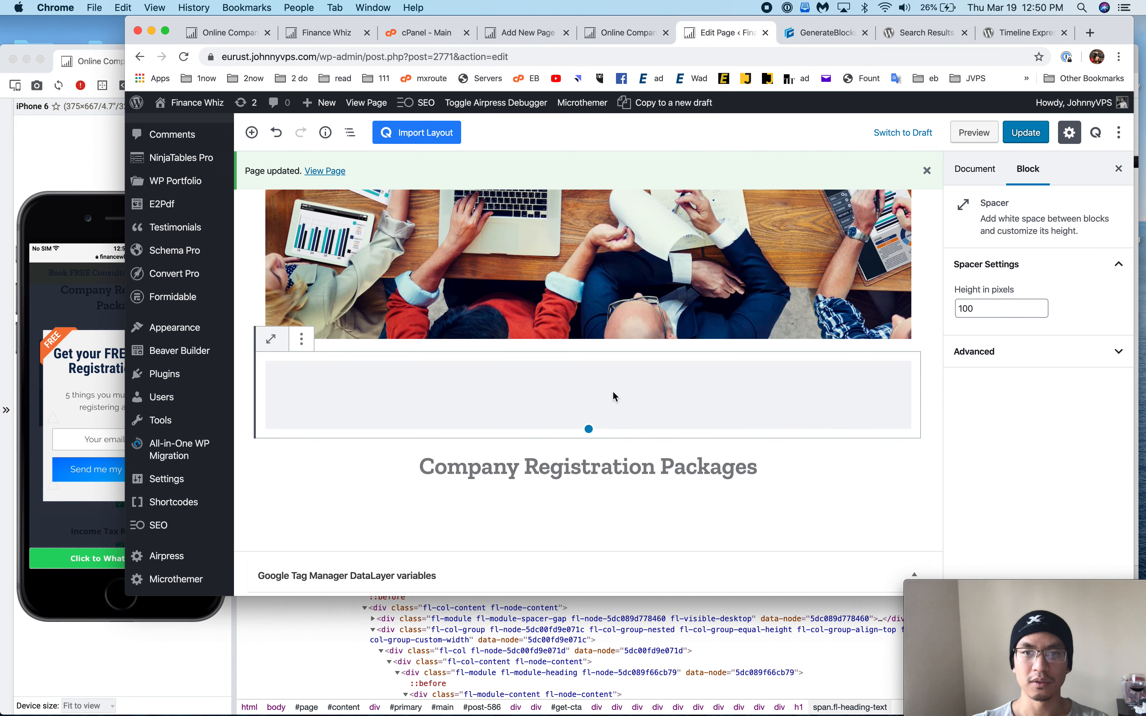
drag(983, 307, 908, 307)
text(50)
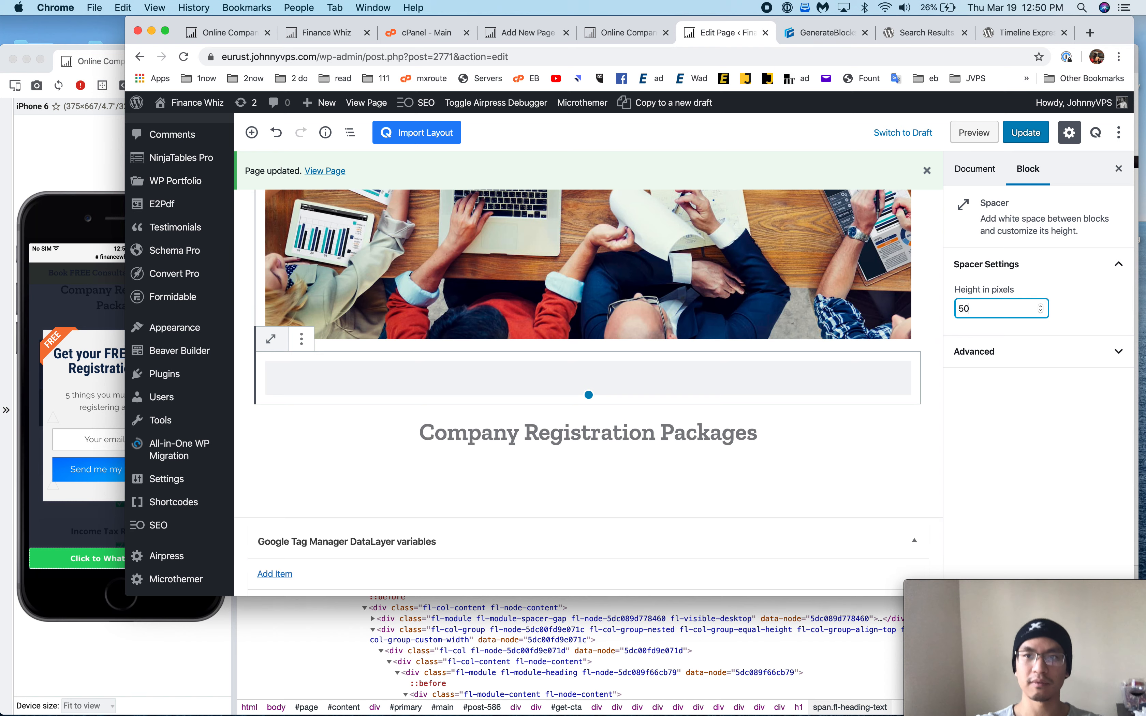
click(1028, 132)
- Insert a Spacer block below the "Company Registration Packages" heading and set its height to 50 pixels
click(550, 431)
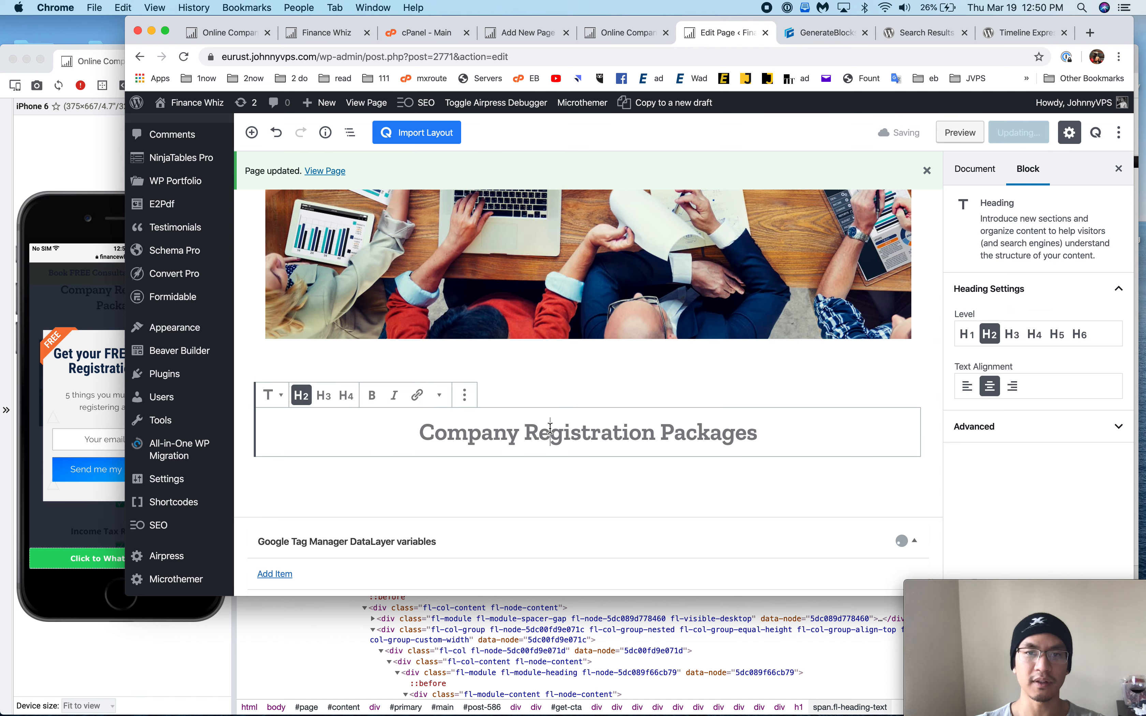
click(563, 470)
click(245, 479)
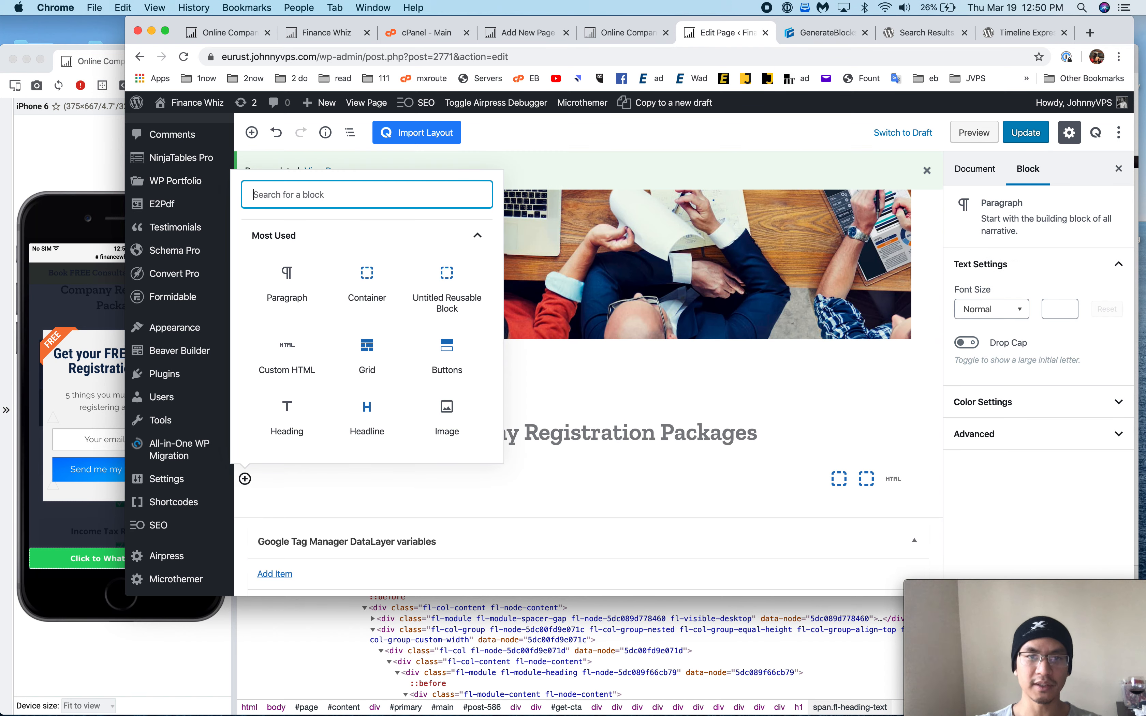
text(space)
click(337, 245)
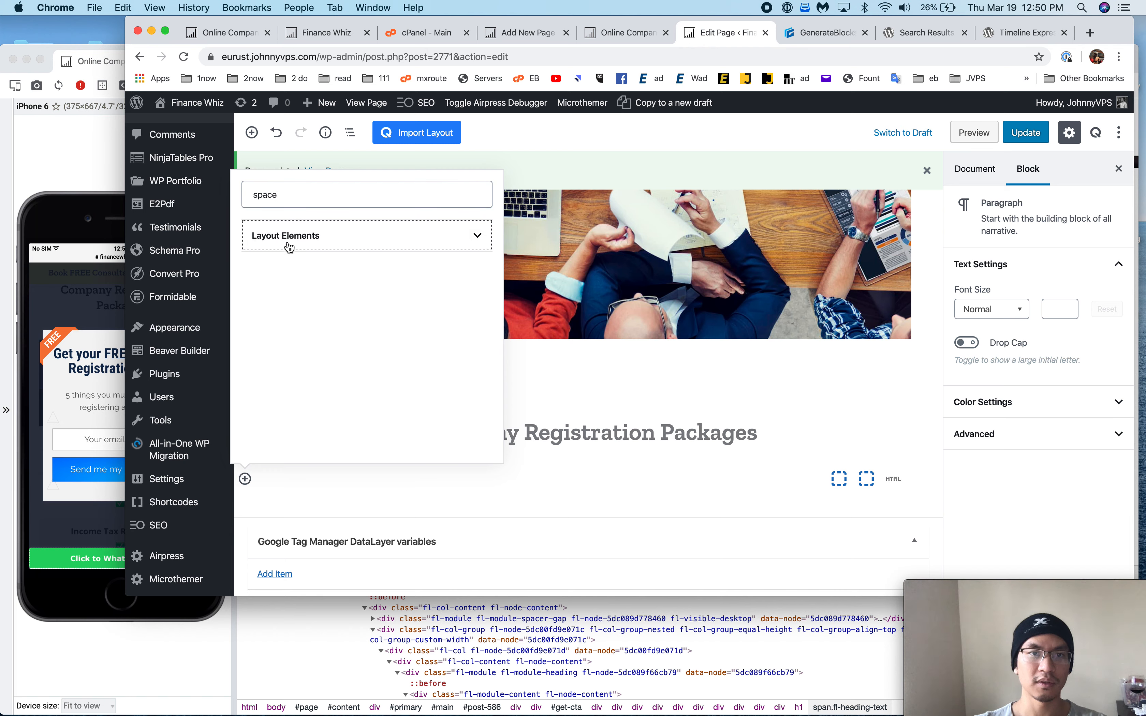
click(289, 237)
click(289, 281)
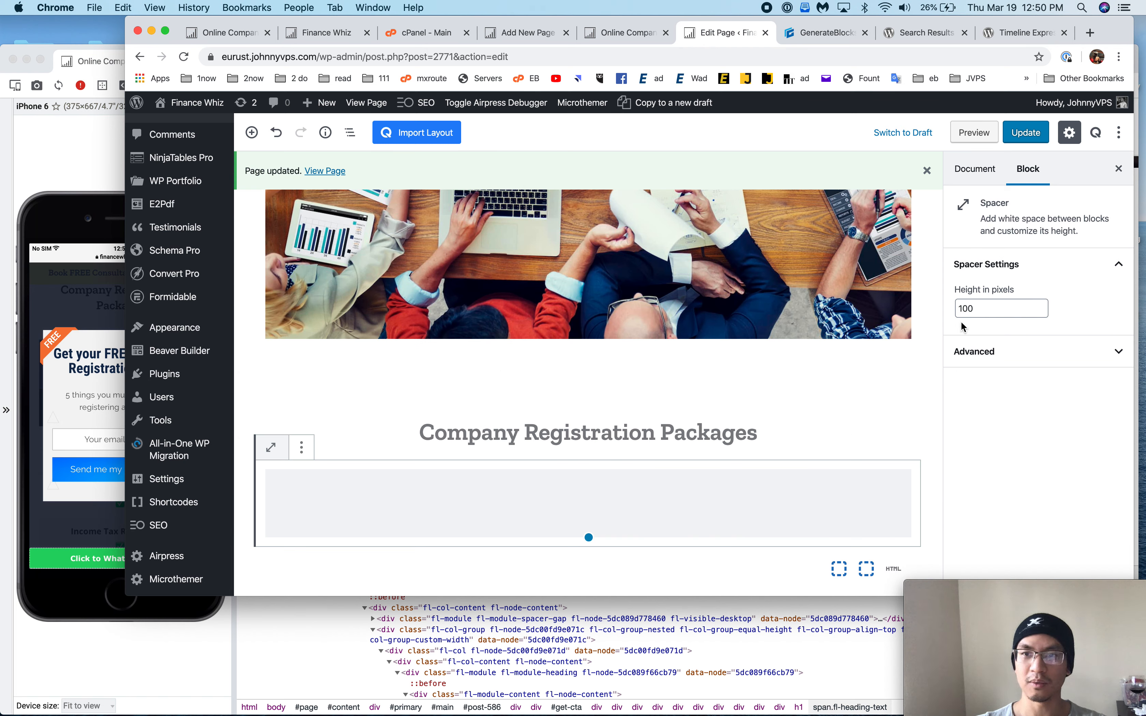
text(50)
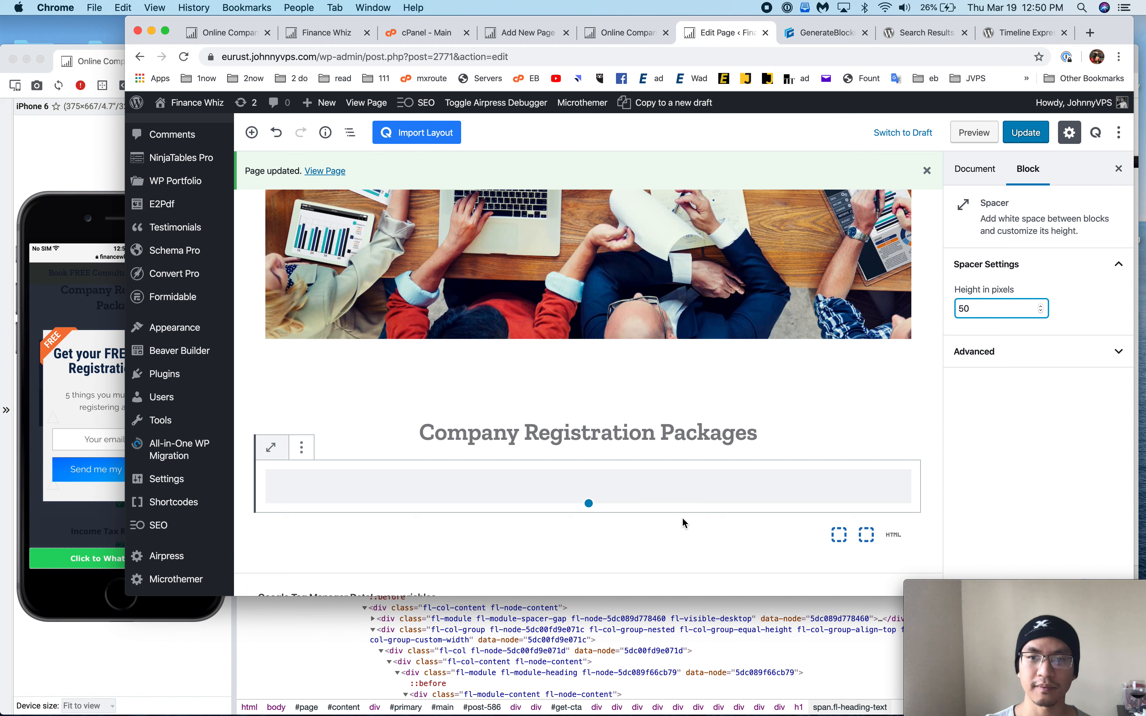
click(652, 530)
click(642, 526)
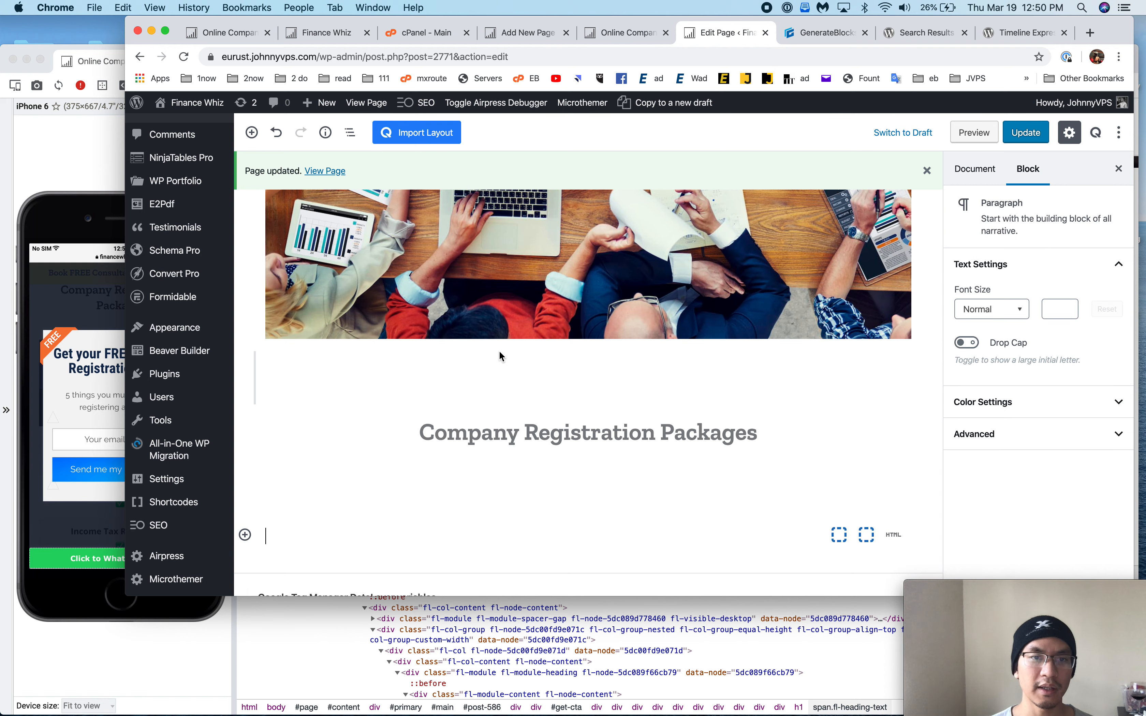
- Switch to Blisk and look over the live pricing table, the comparison table plugins article and the draft registration page
click(104, 66)
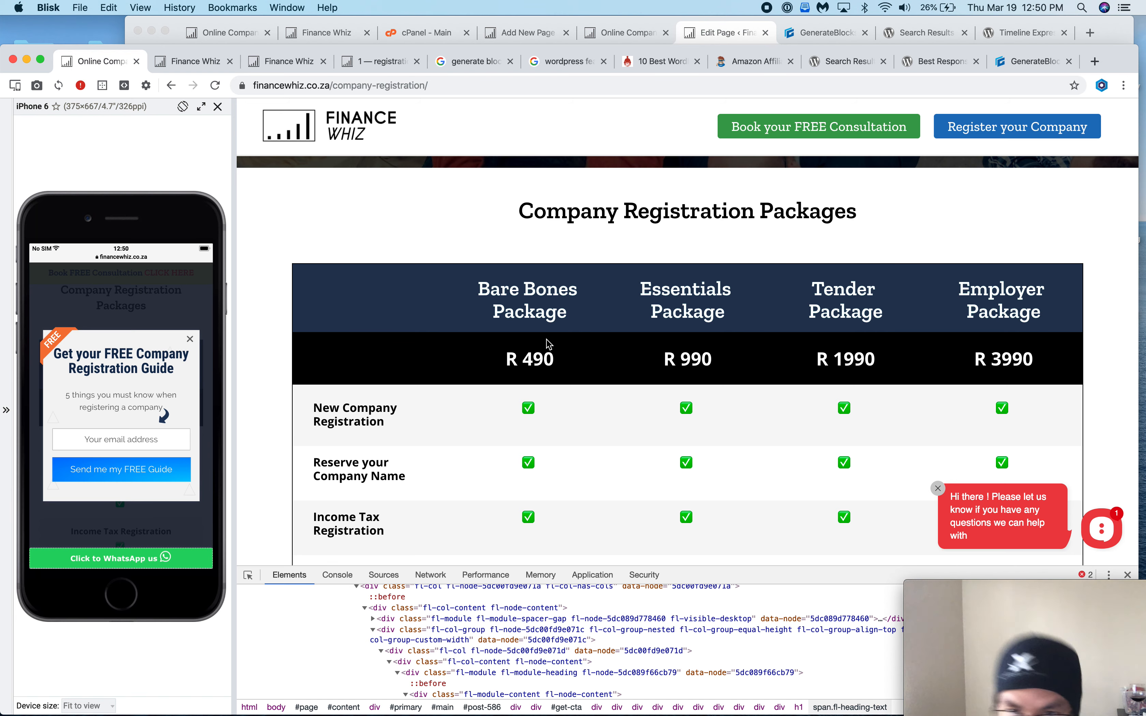
click(644, 63)
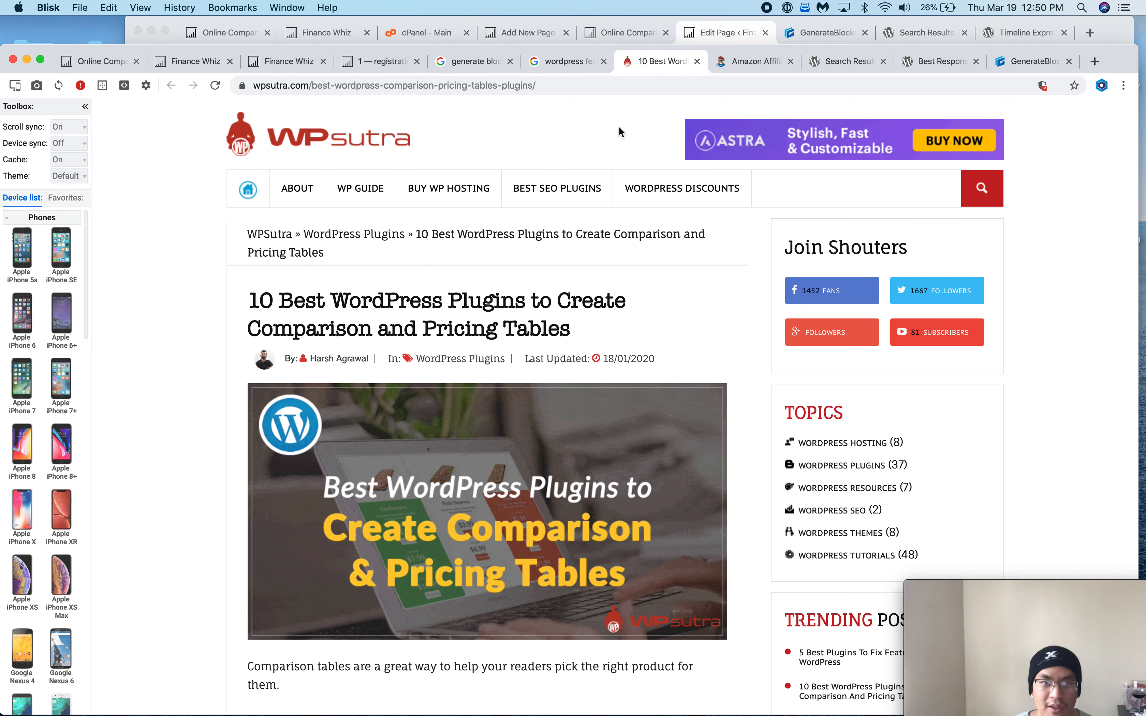
scroll(560, 325, down, 15)
scroll(561, 324, up, 15)
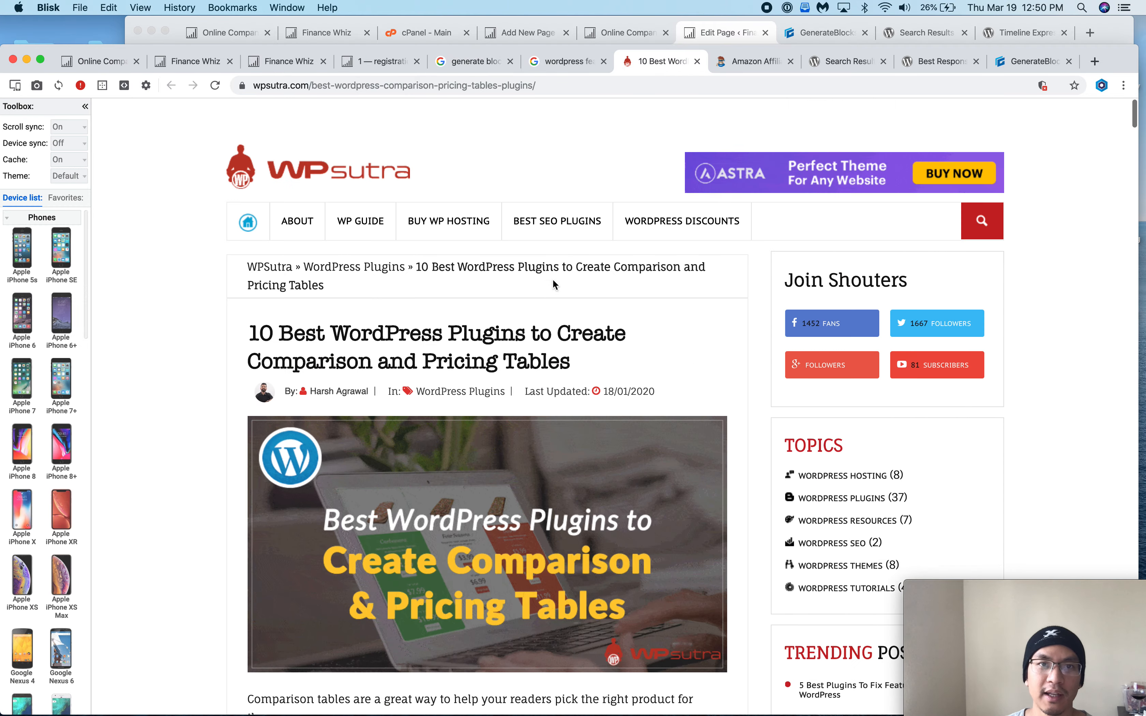
click(367, 53)
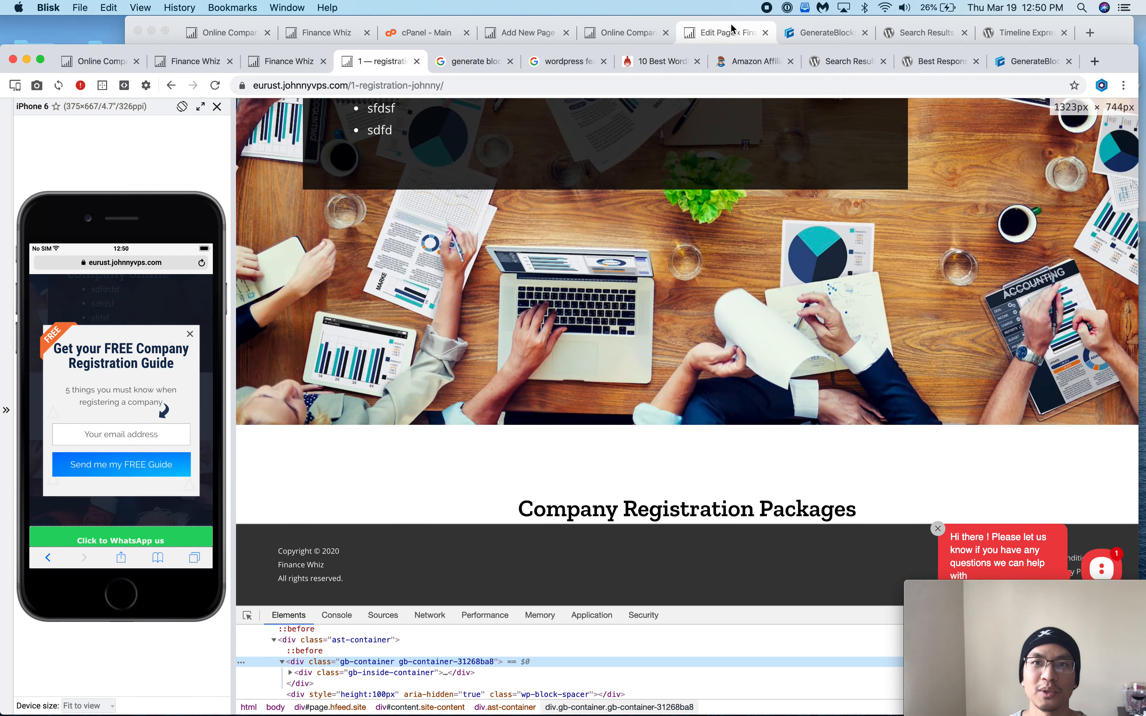
- Switch to the editor in Chrome and insert a Ninja Tables block below the spacer under the packages heading
click(732, 30)
click(537, 480)
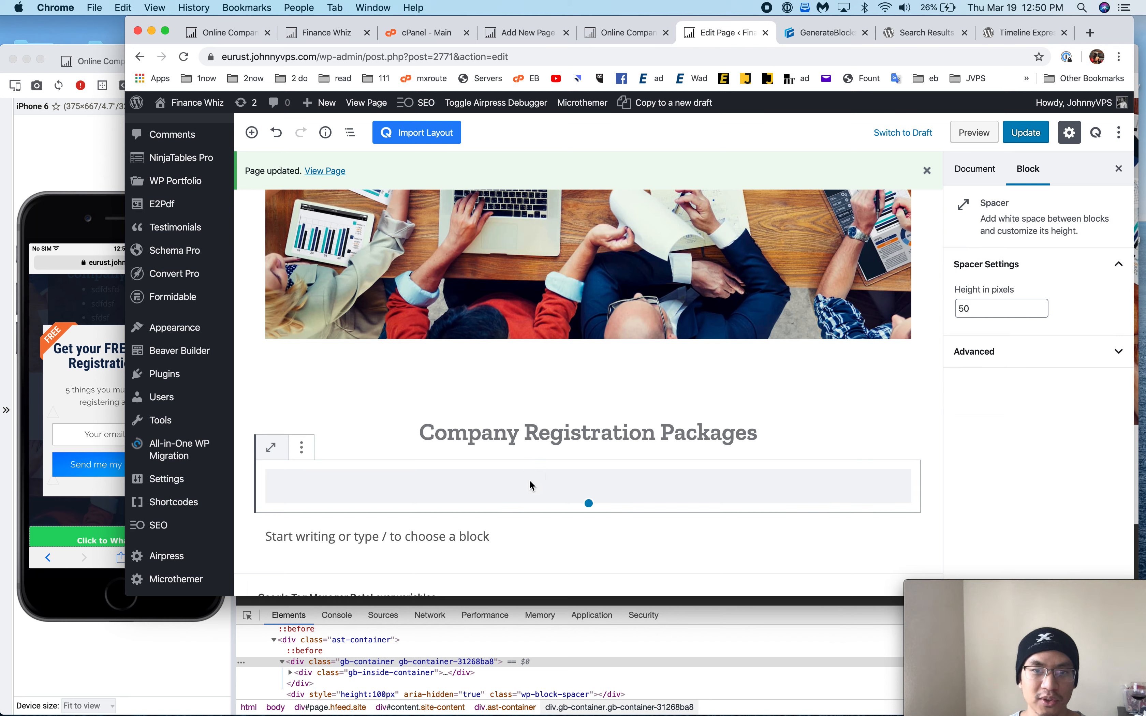
click(521, 531)
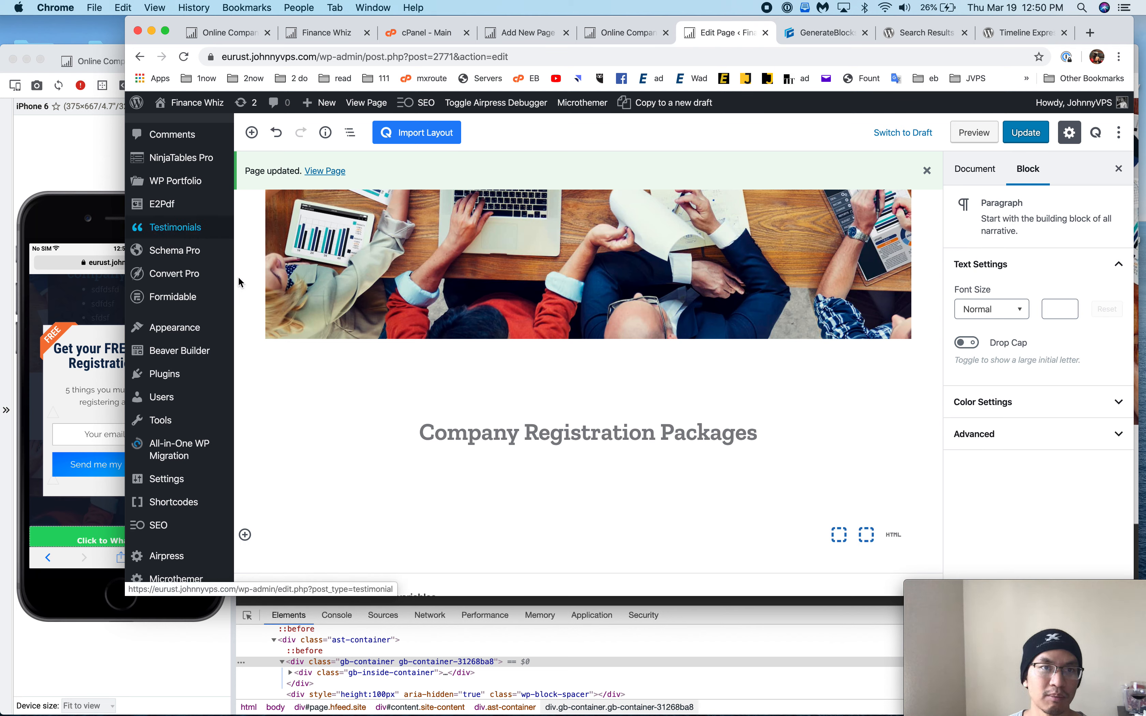
click(245, 535)
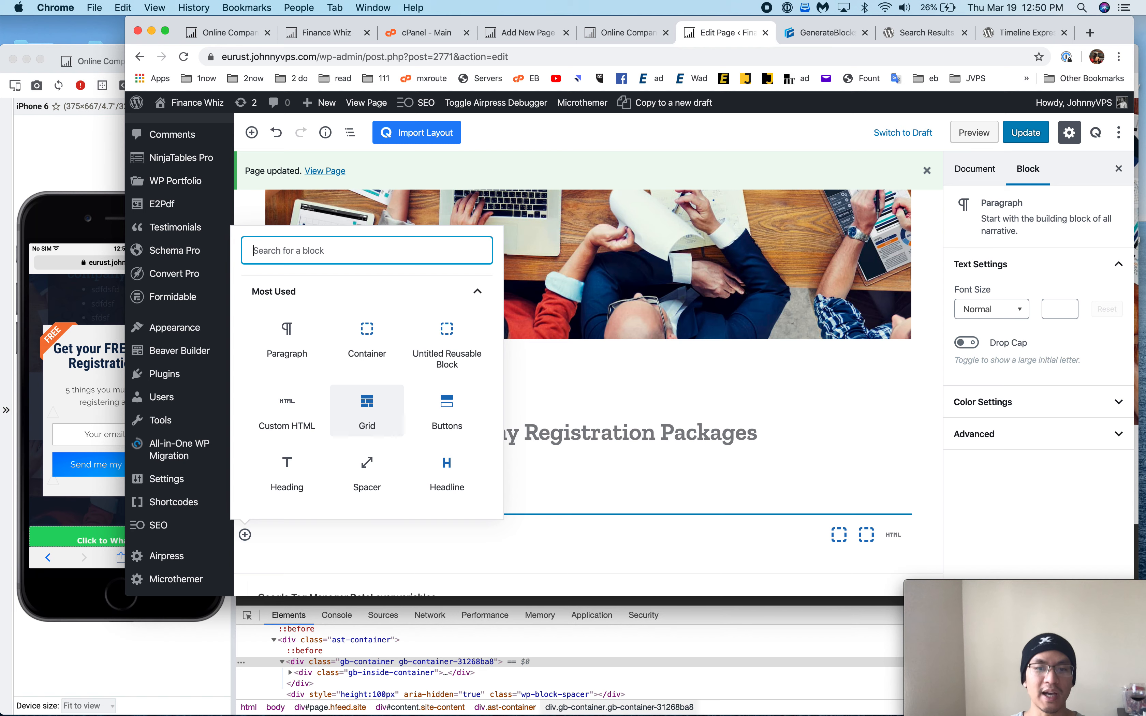
text(nin)
click(287, 339)
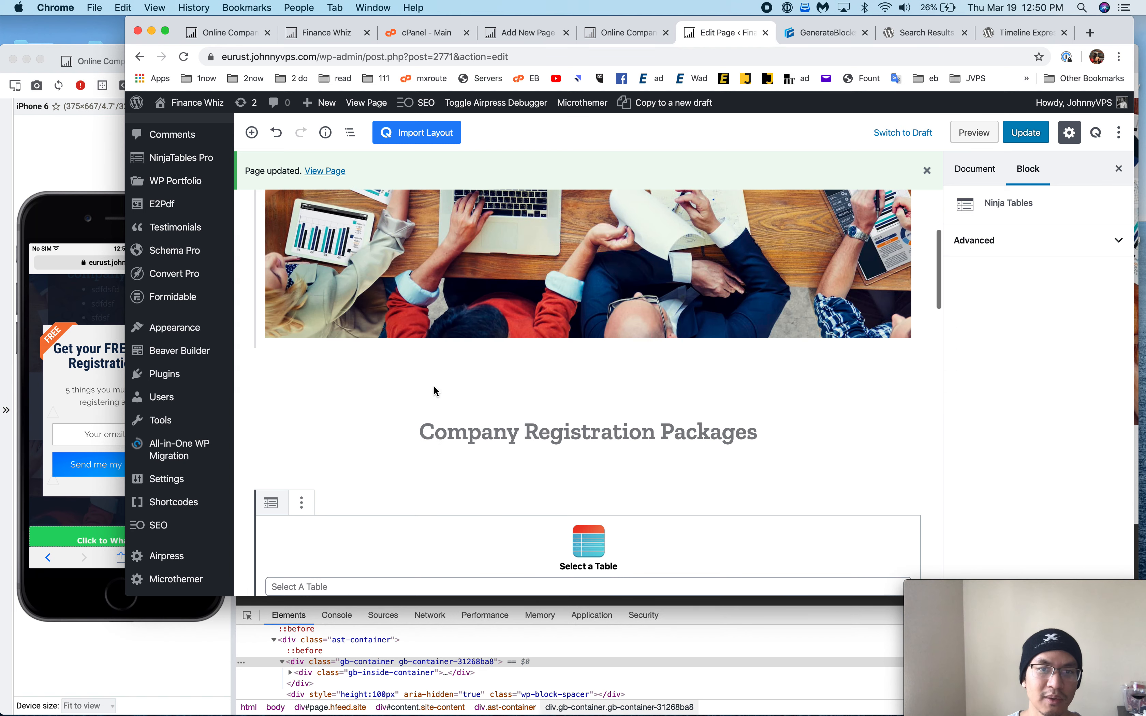
- Choose "Co Reg Table.Csv" as the table in the Ninja Tables block and update the page
scroll(469, 388, down, 5)
click(468, 390)
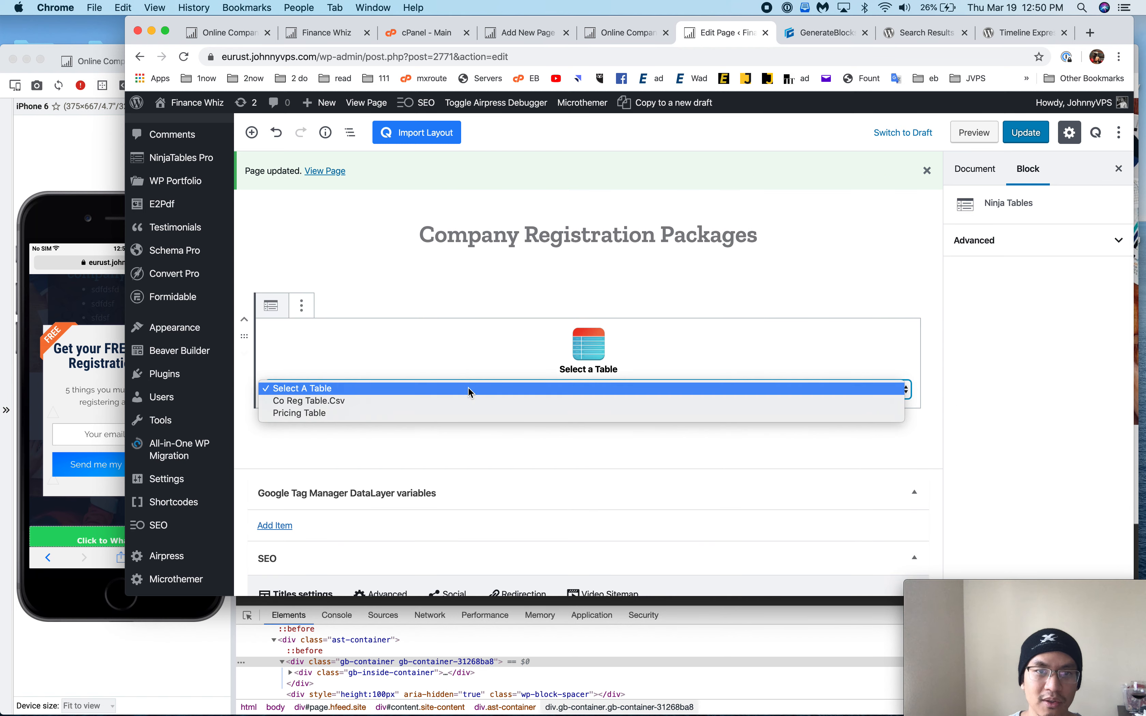
click(447, 396)
click(1035, 138)
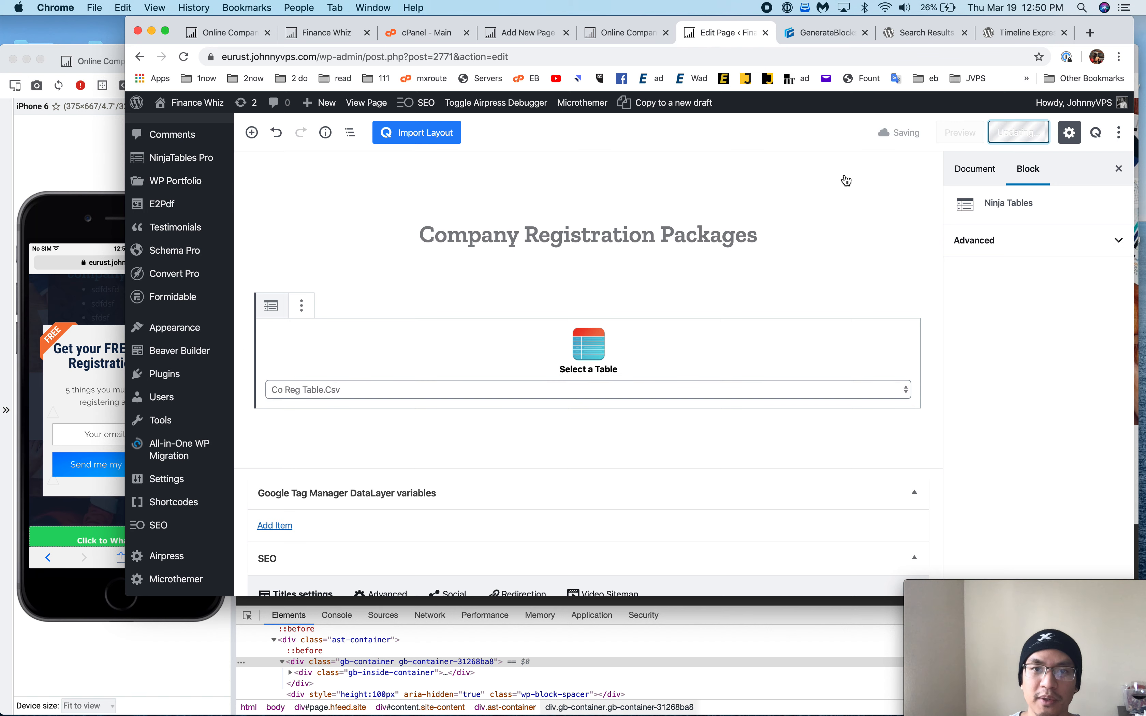
- Switch to Blisk, reload the draft registration page and examine the packages table on it
click(155, 179)
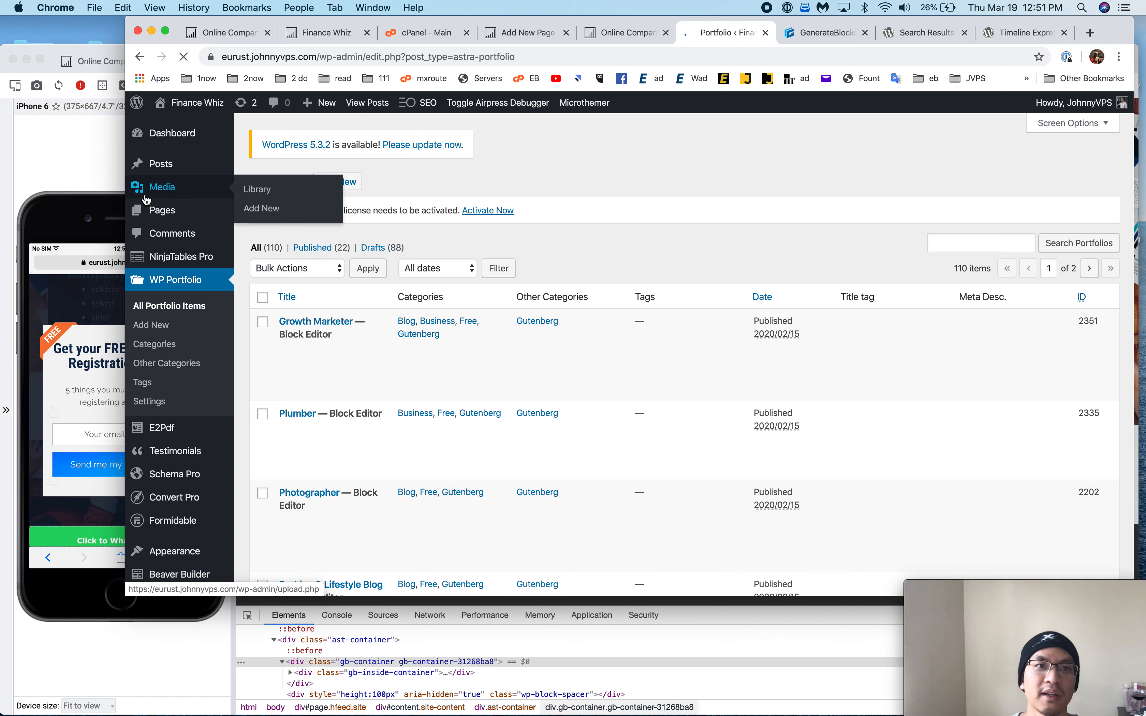
click(136, 61)
click(89, 168)
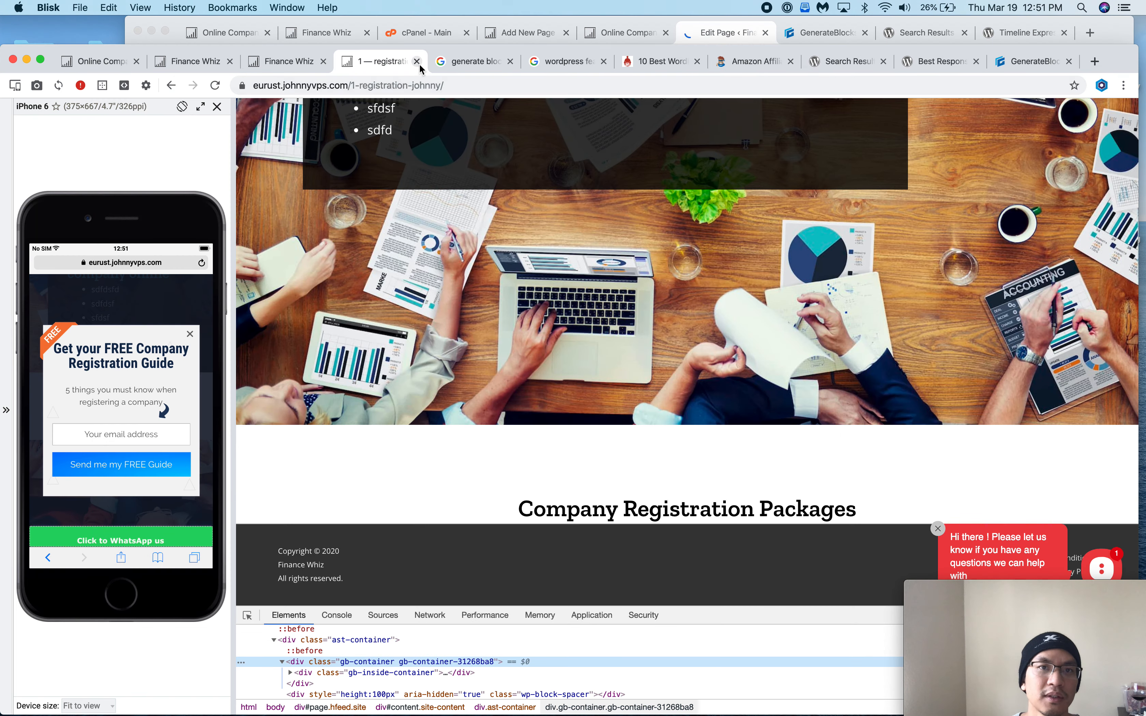
key(super+r)
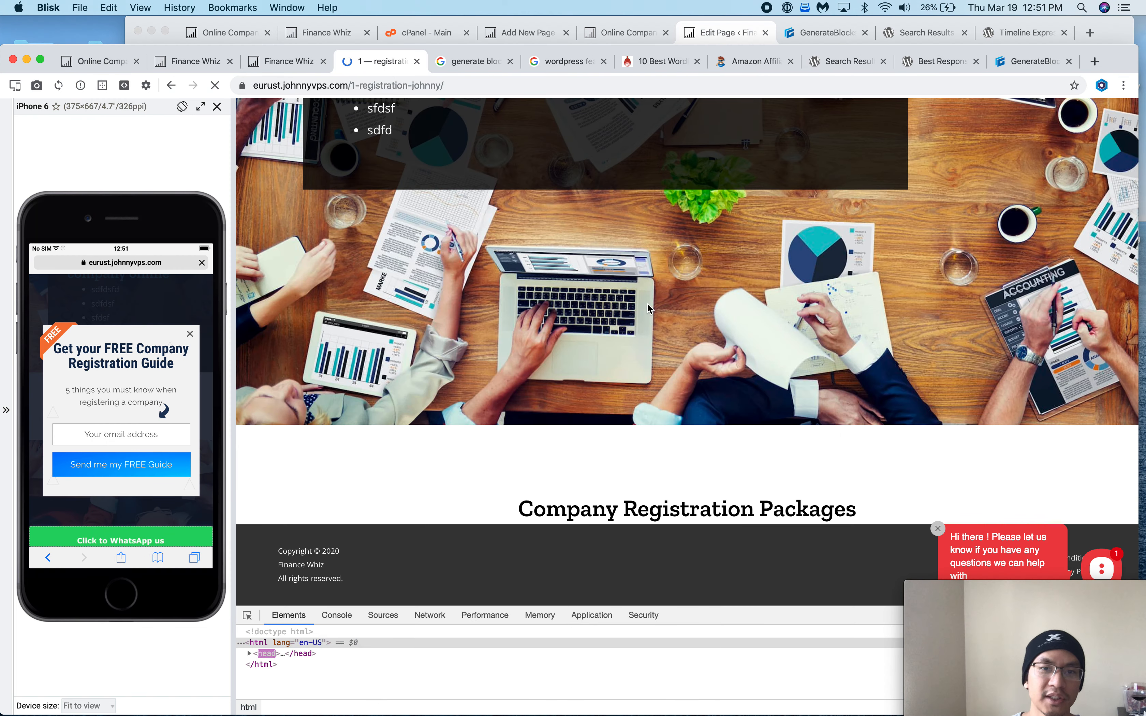
scroll(648, 305, down, 6)
scroll(648, 305, down, 4)
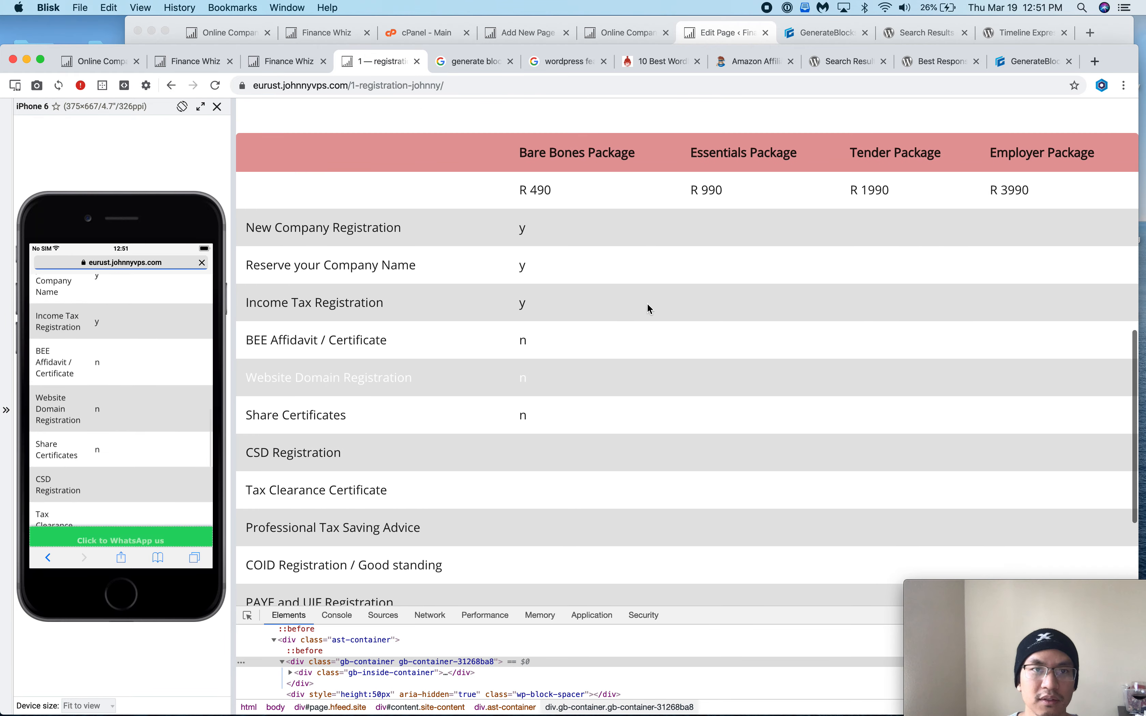
- Compare the draft page's packages table with the styled pricing table on the live company registration page
click(208, 64)
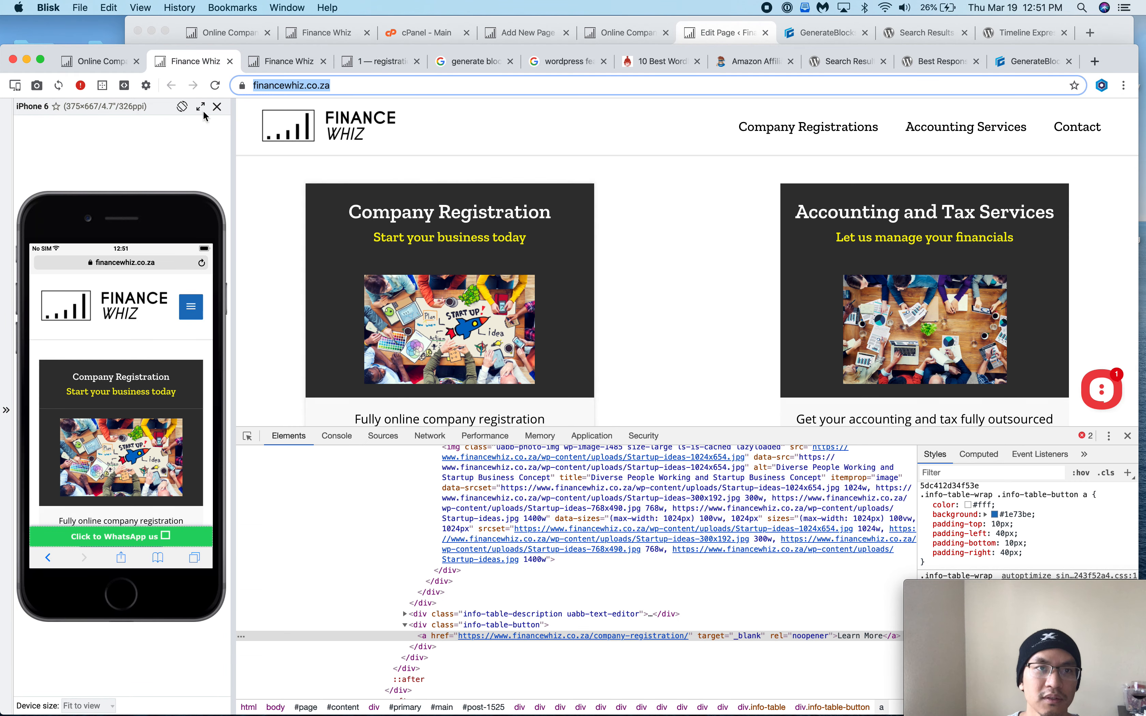
click(111, 63)
scroll(471, 335, down, 2)
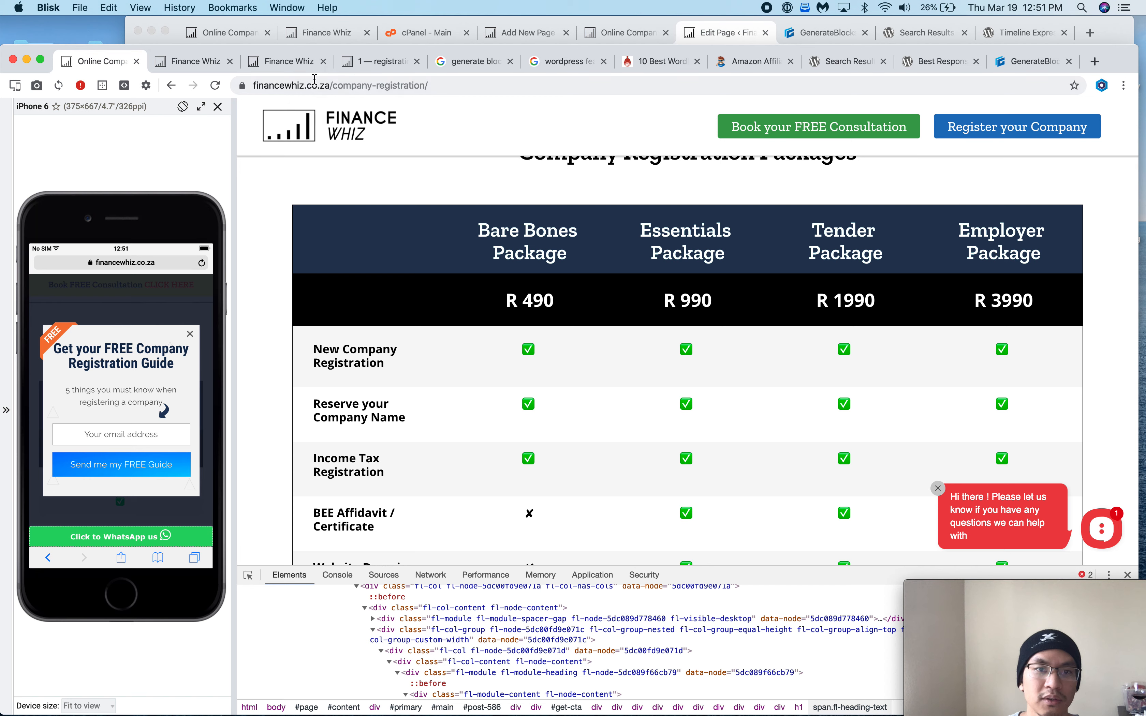
click(377, 60)
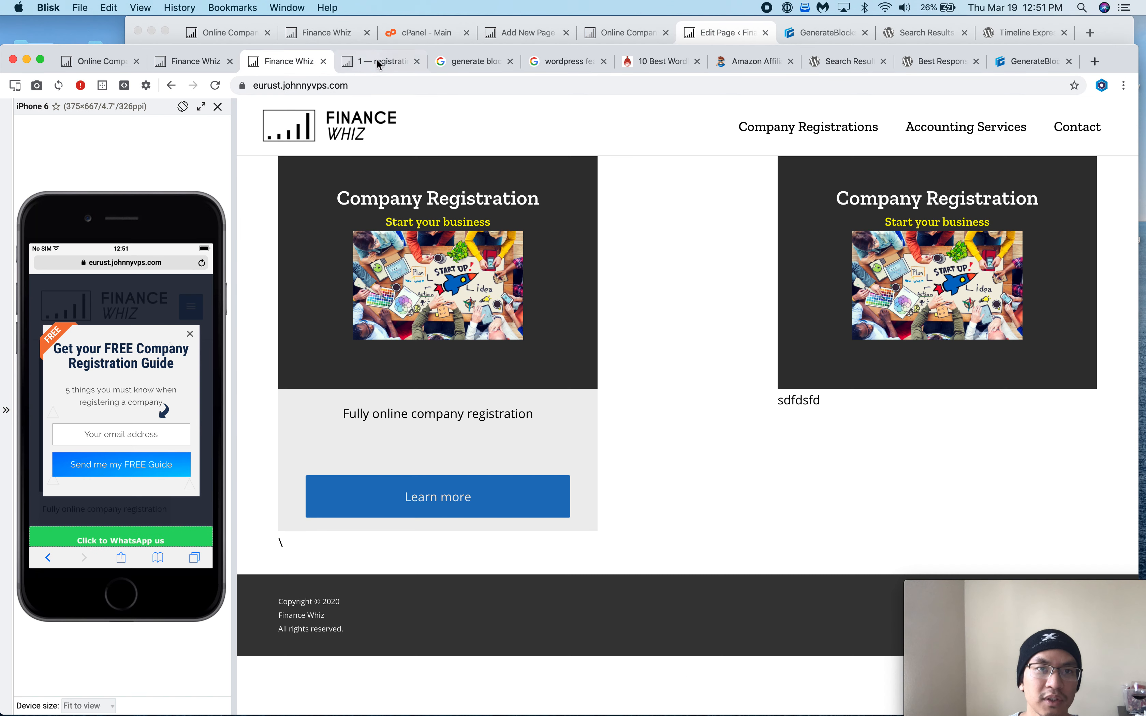
scroll(521, 297, up, 3)
scroll(521, 298, up, 4)
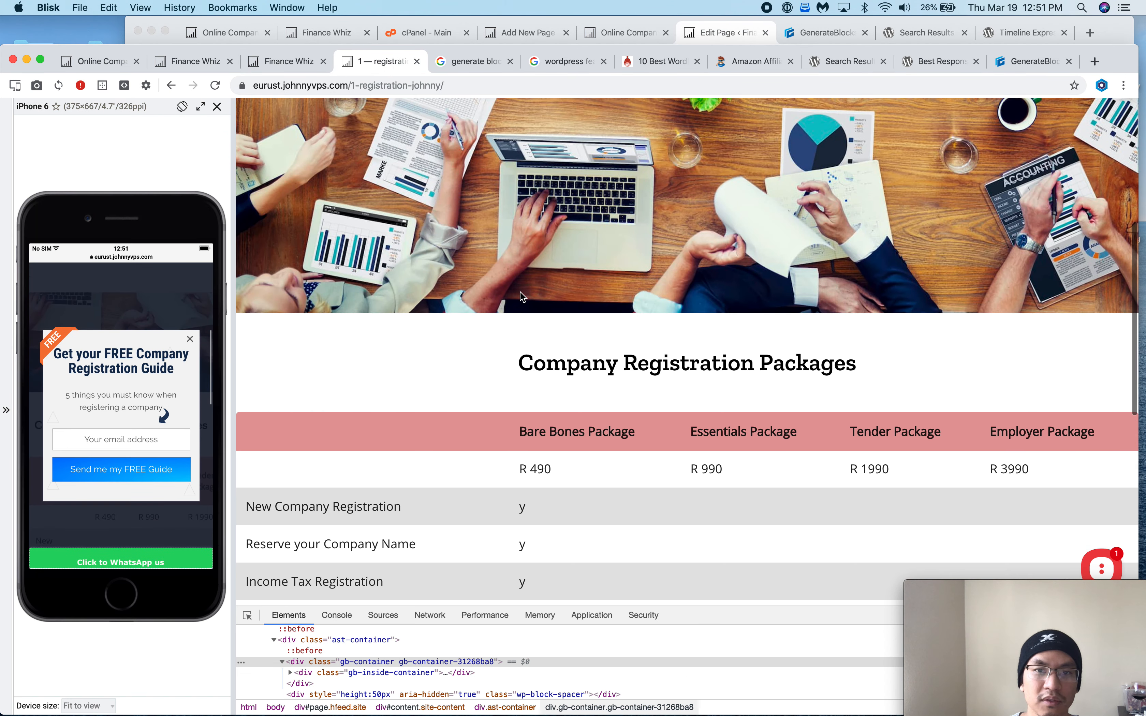
click(114, 57)
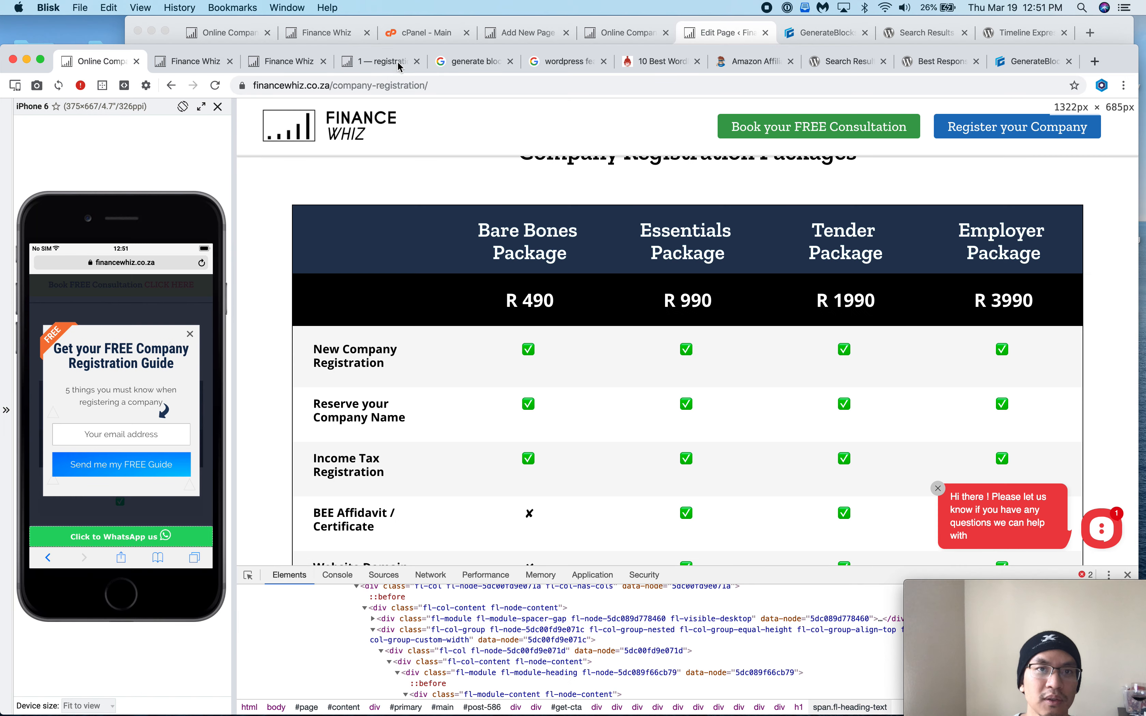
click(382, 62)
scroll(568, 381, down, 2)
scroll(569, 381, down, 8)
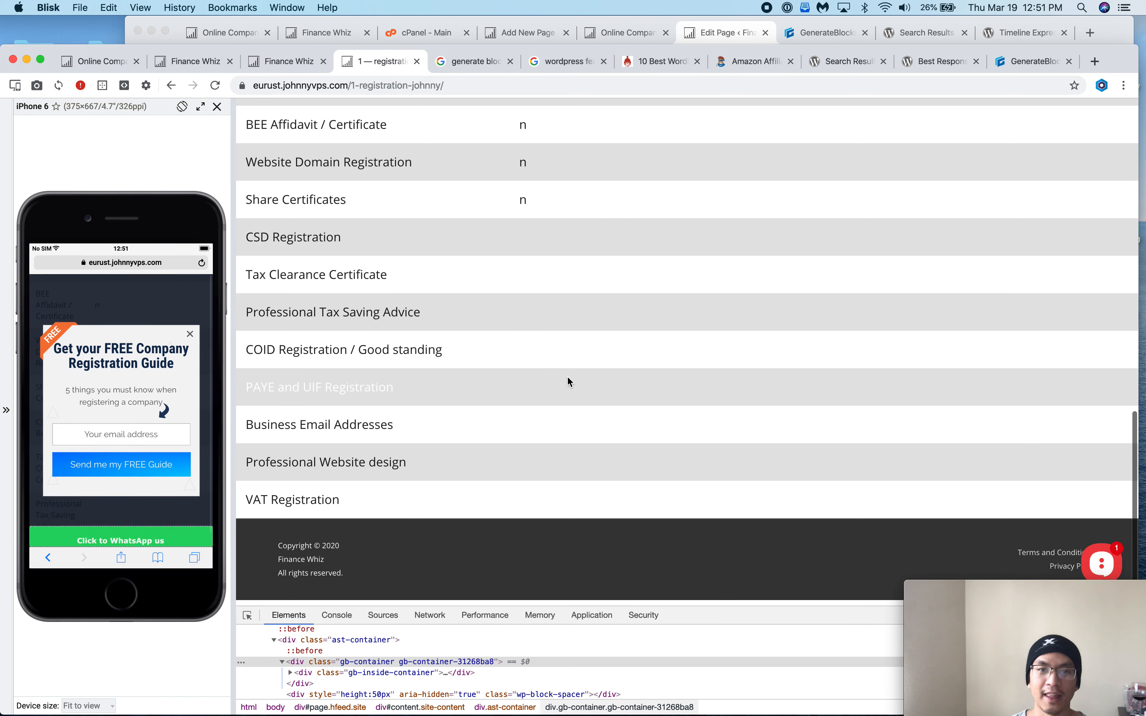
scroll(569, 381, up, 11)
scroll(568, 376, down, 2)
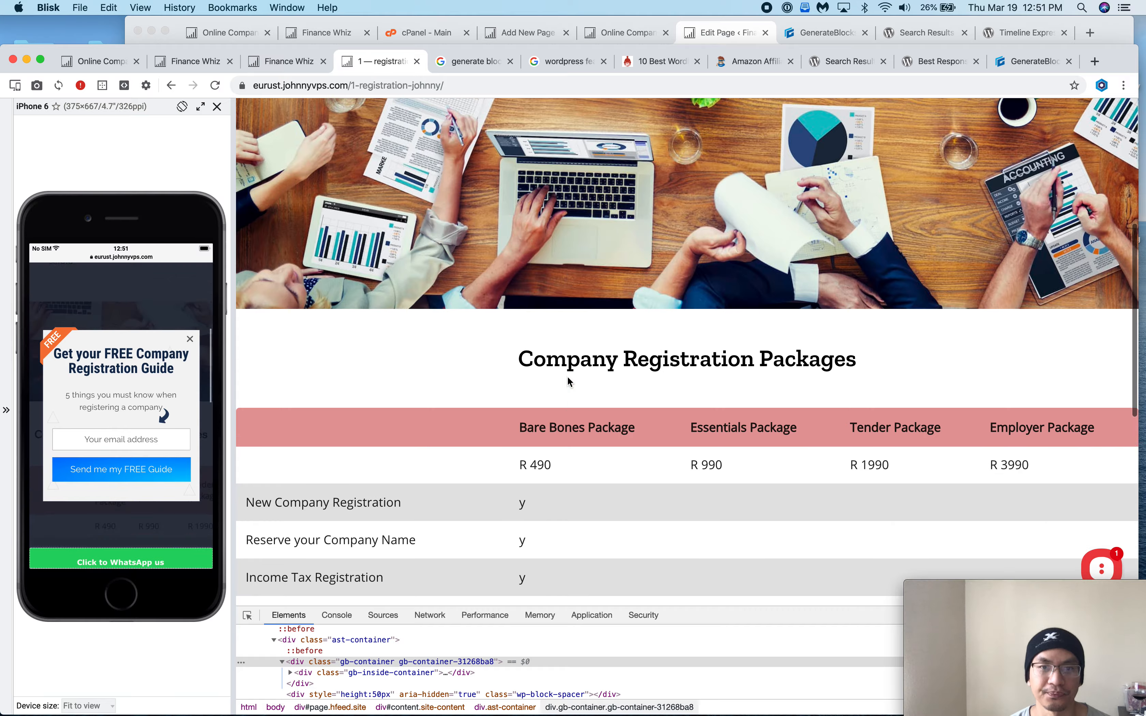
- Return to the editor in Chrome and examine the Ninja Tables block's options and advanced settings
click(734, 32)
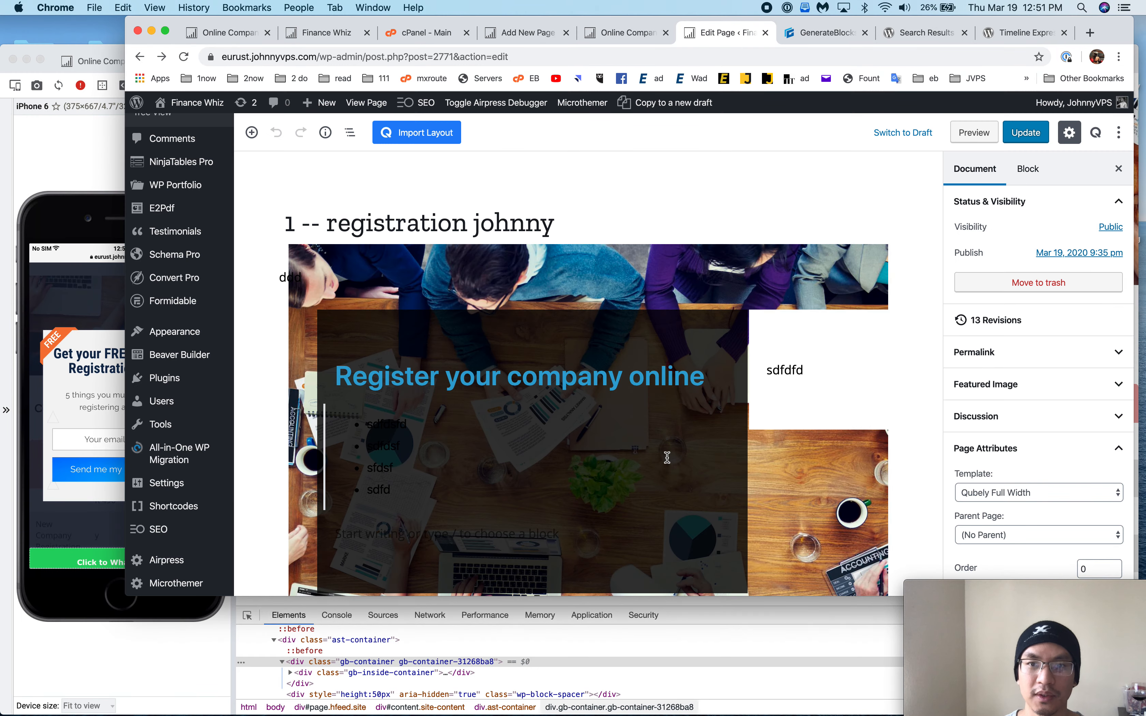
scroll(665, 456, down, 10)
click(569, 454)
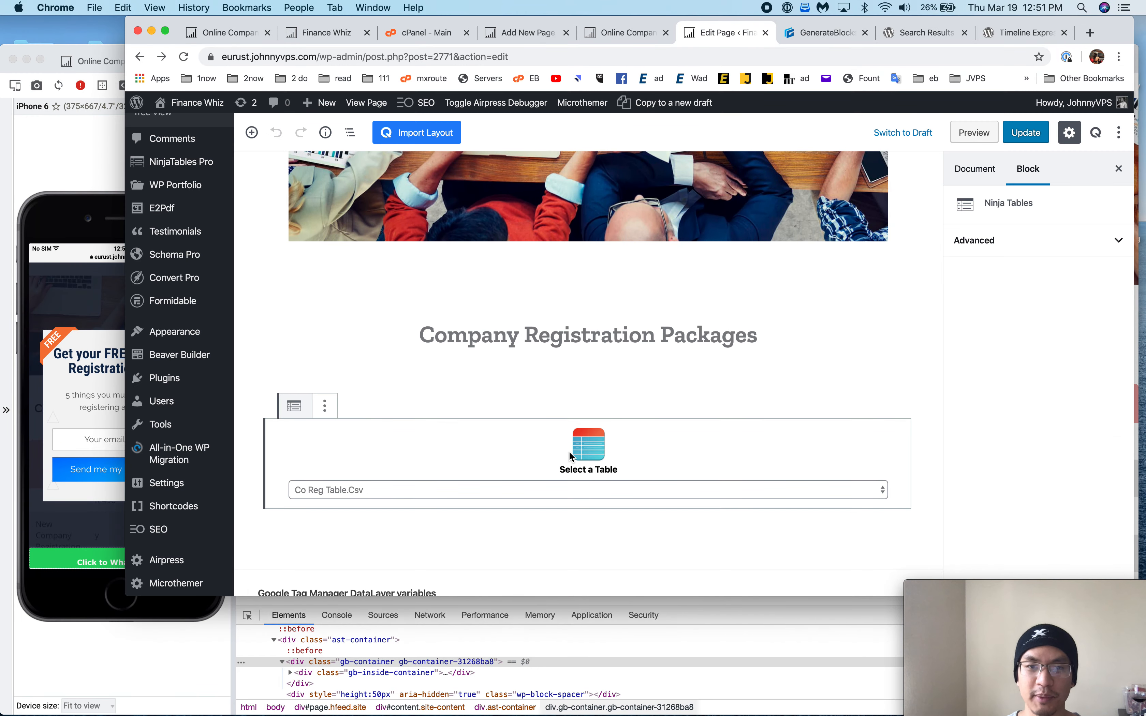
click(324, 405)
click(654, 431)
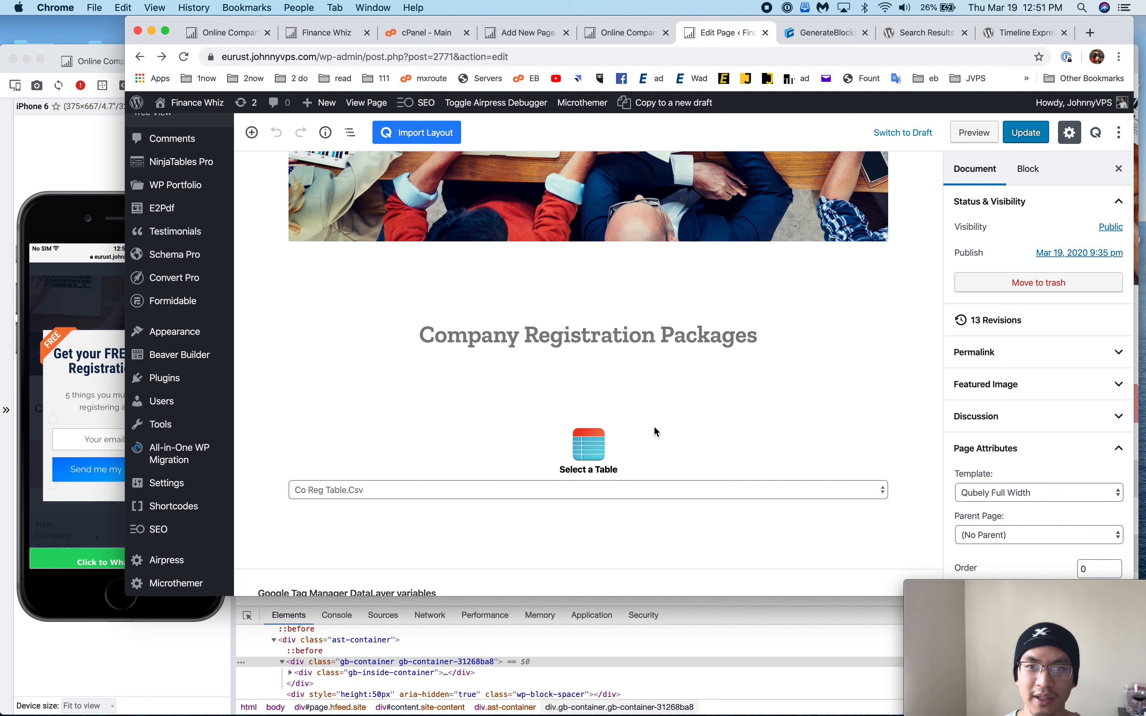
click(648, 440)
click(1034, 237)
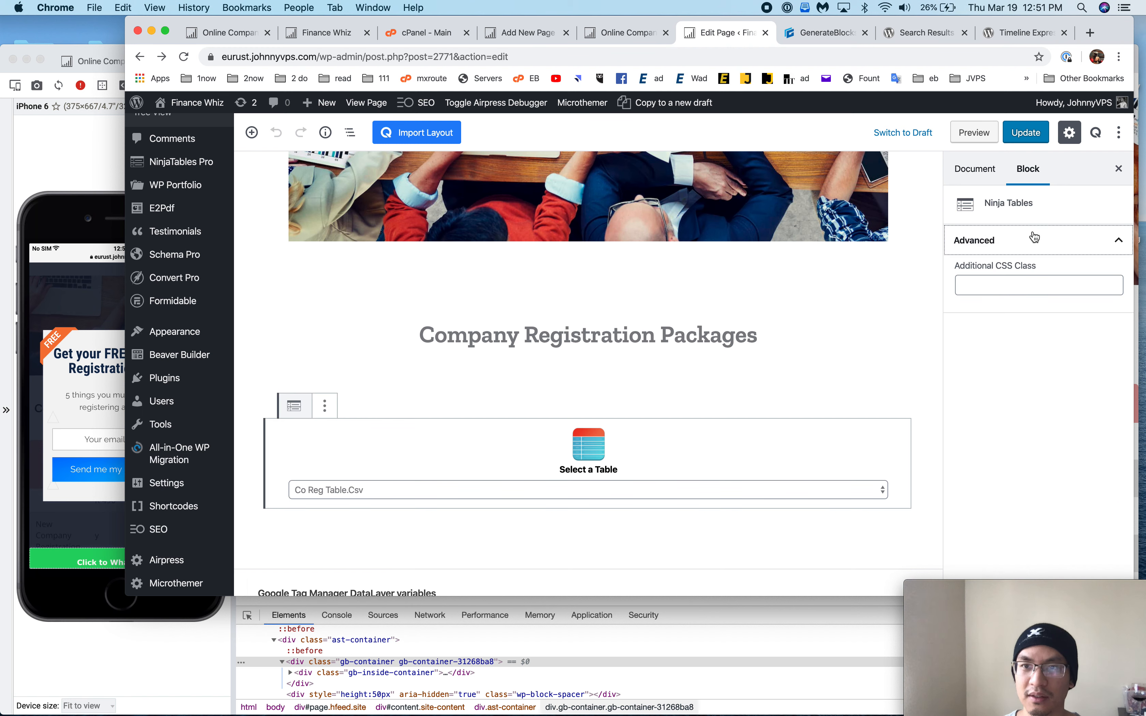
click(1035, 238)
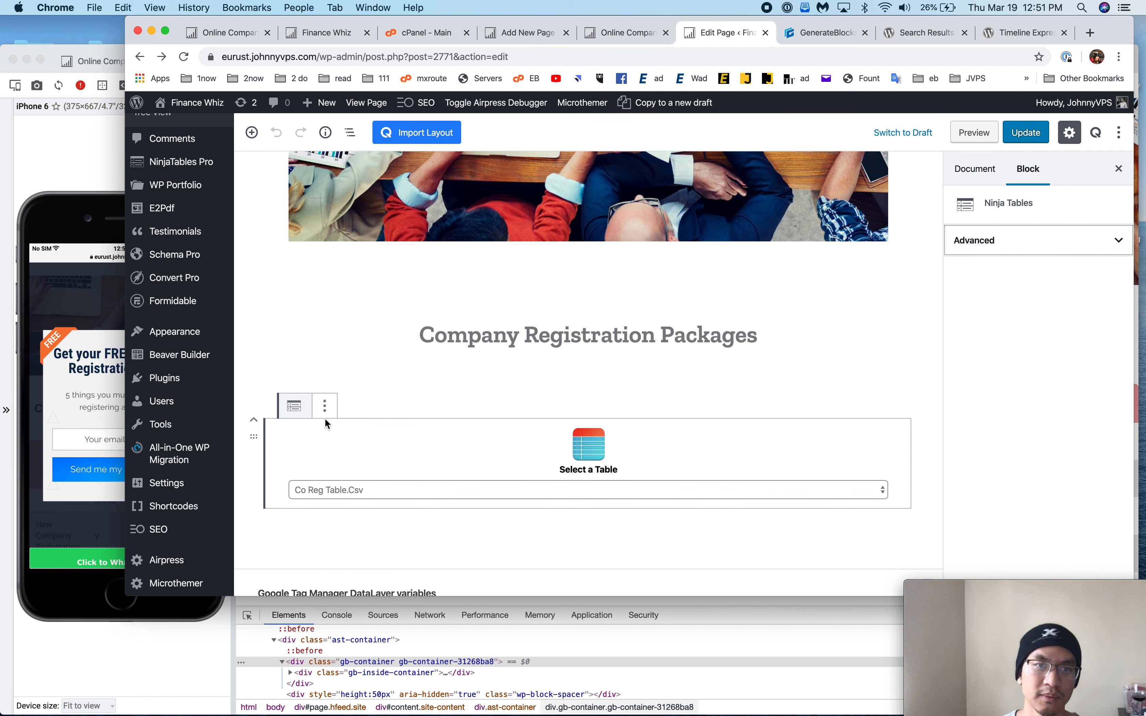
- Remove the Ninja Tables block below the "Company Registration Packages" heading
click(325, 406)
scroll(393, 502, down, 1)
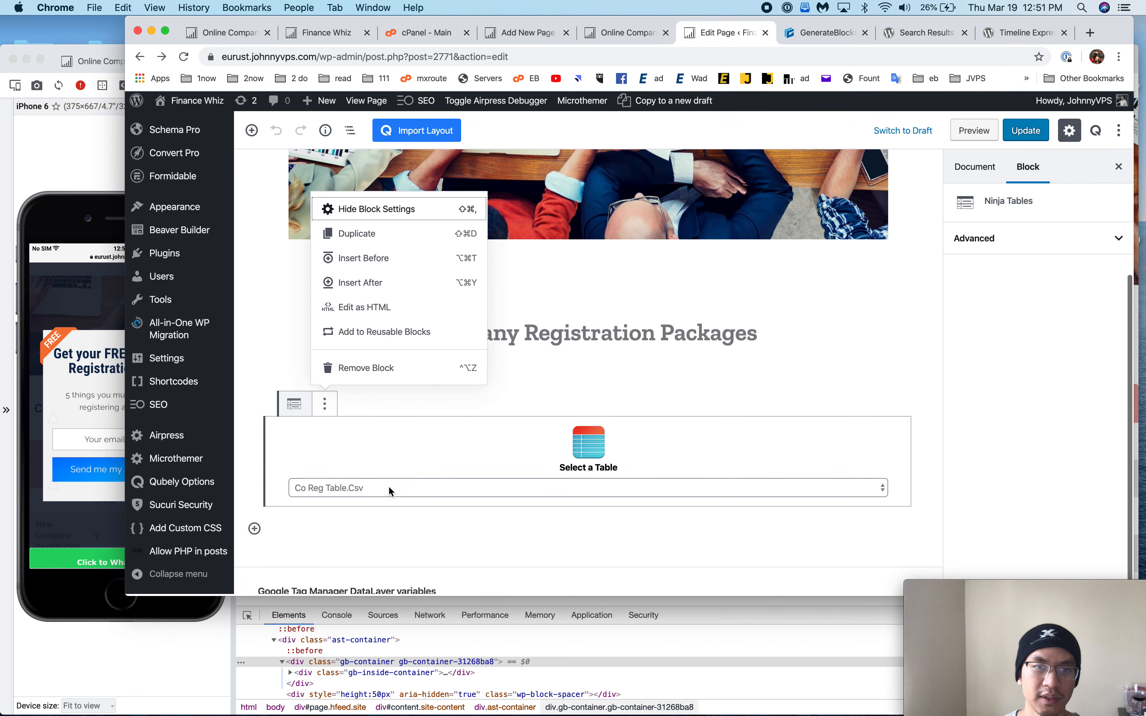
click(323, 449)
click(325, 407)
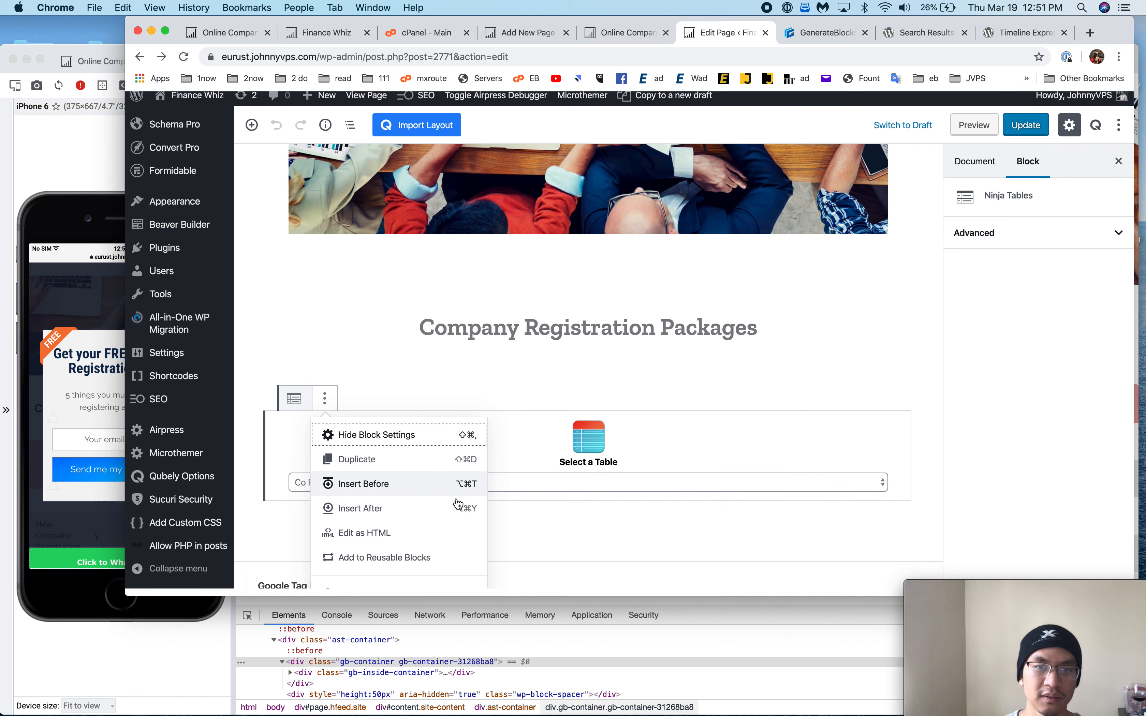
scroll(624, 466, down, 5)
click(416, 495)
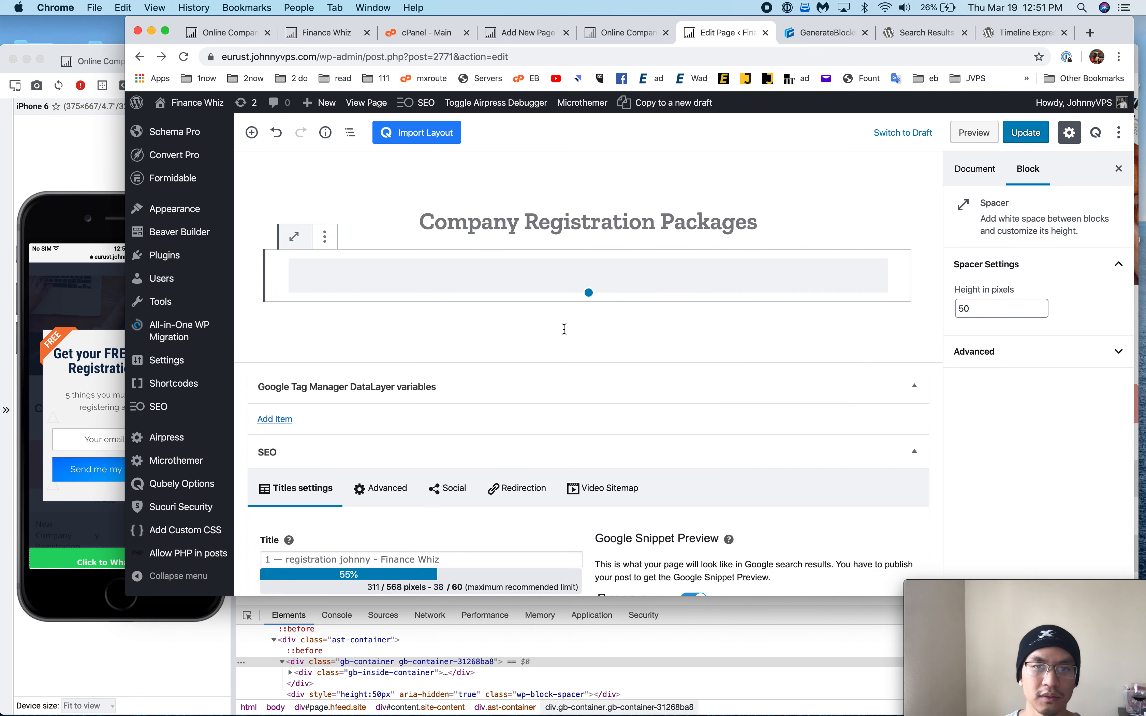
- Add a Container block below the heading's lower spacer and insert a Ninja Tables block inside it
click(555, 324)
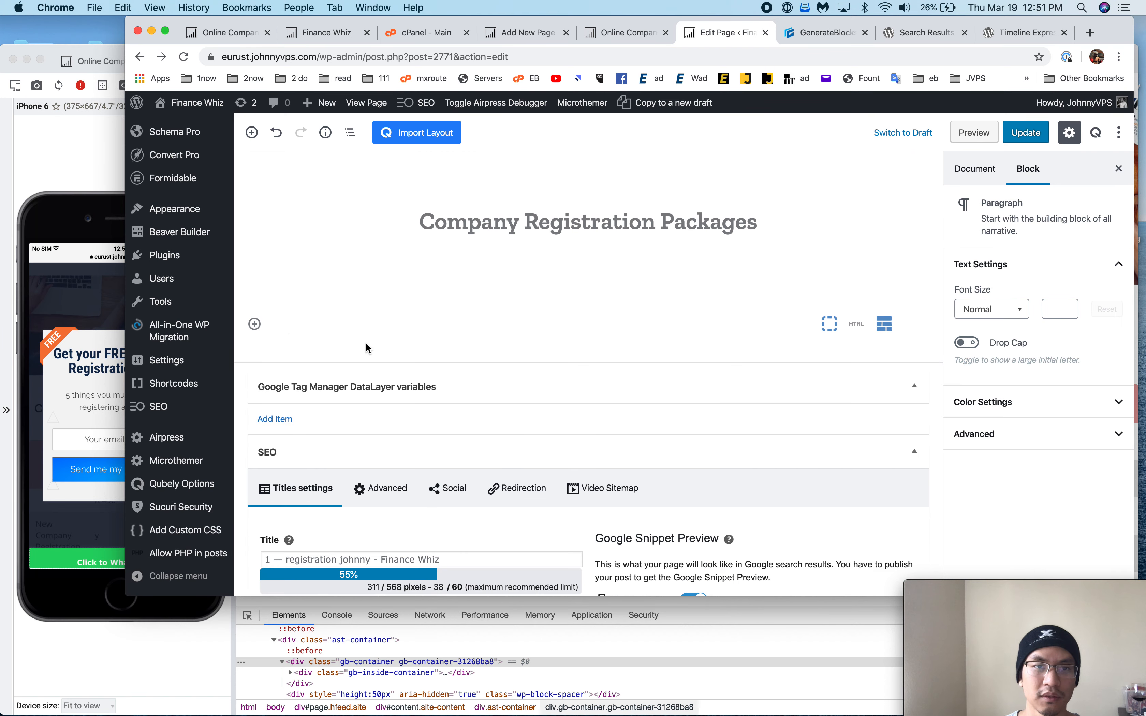
click(831, 330)
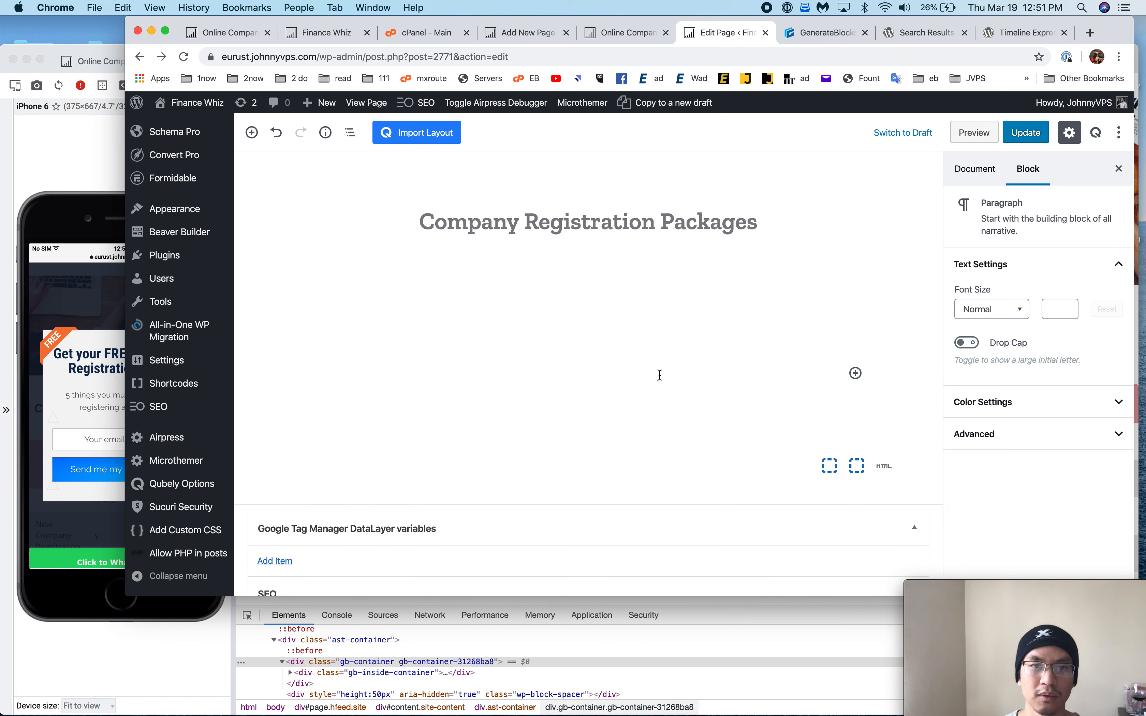
click(855, 373)
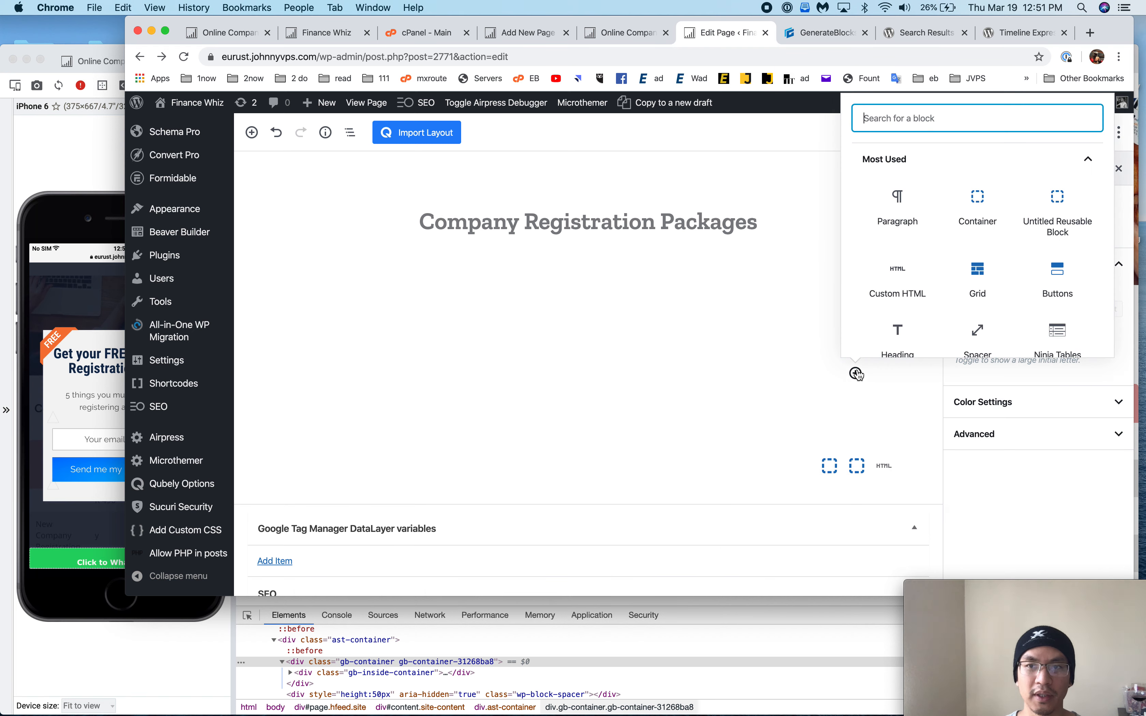
text(nin)
click(898, 208)
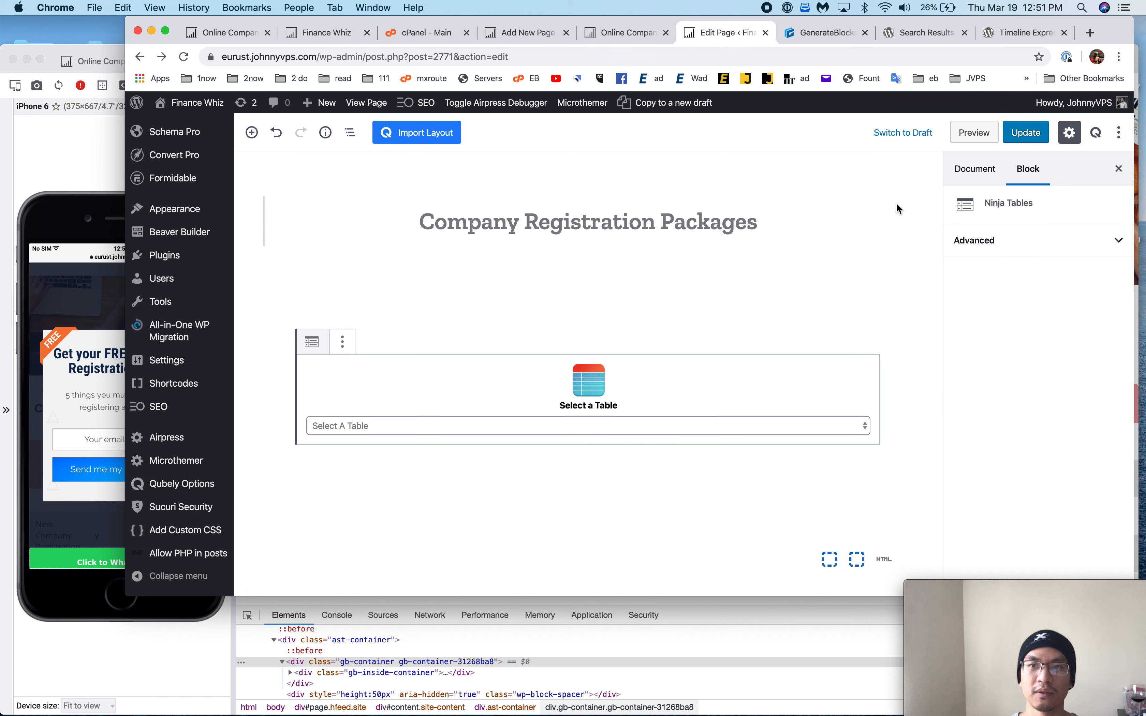
- Choose "Pricing Table" as the table in the container's Ninja Tables block and update the page
click(475, 435)
click(485, 425)
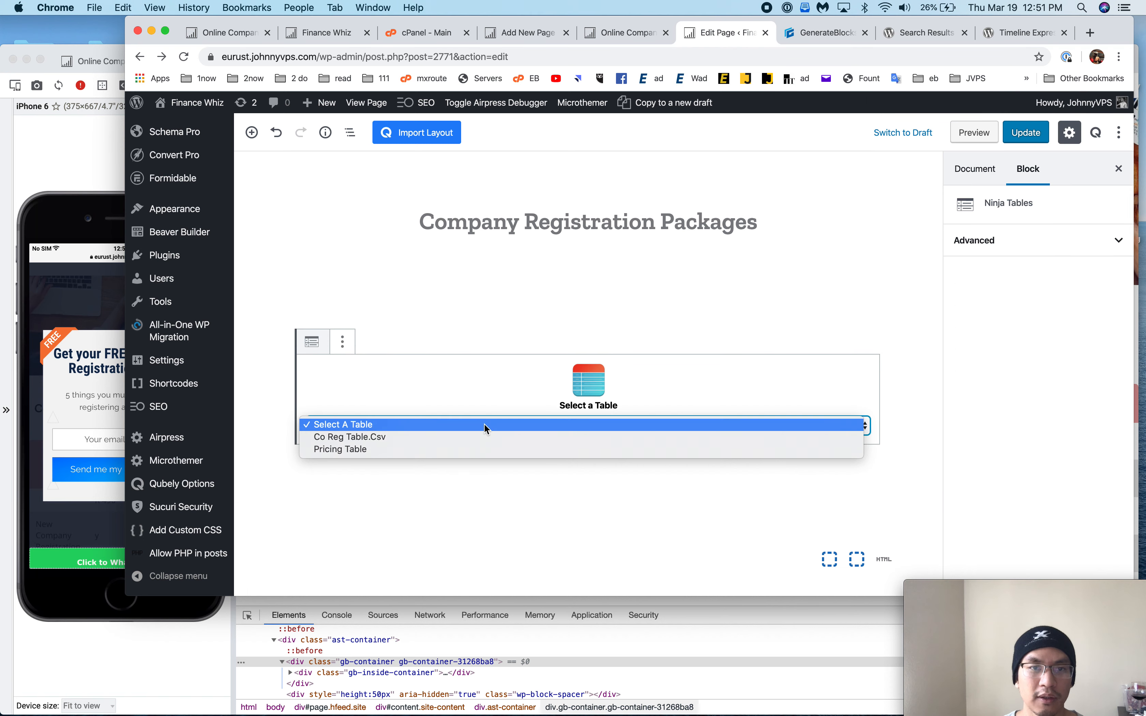
click(471, 448)
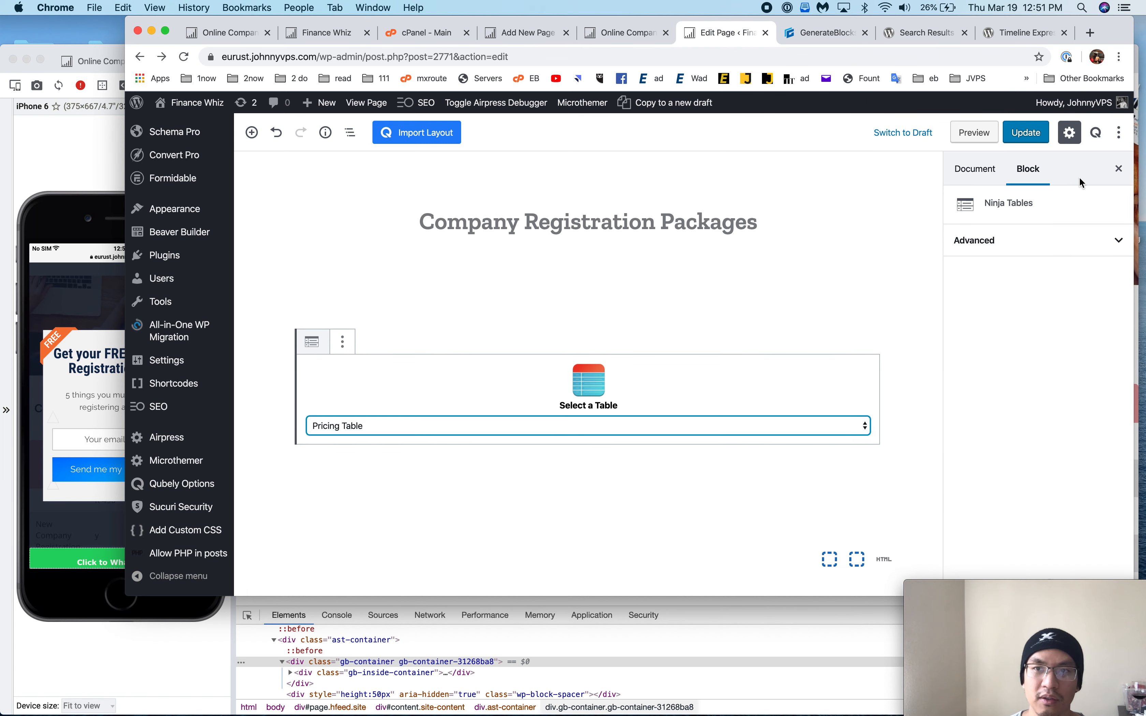
click(1042, 135)
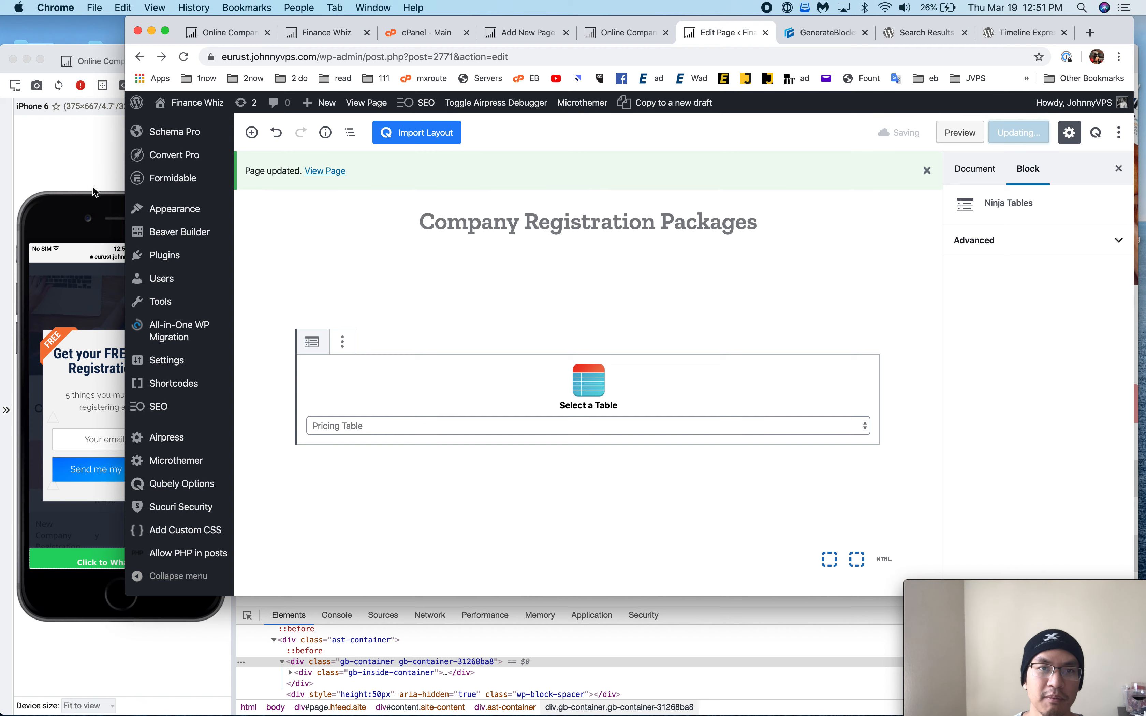
- Reload the draft registration page in Blisk, check its packages section and switch back to the editor in Chrome
click(71, 171)
key(super+r)
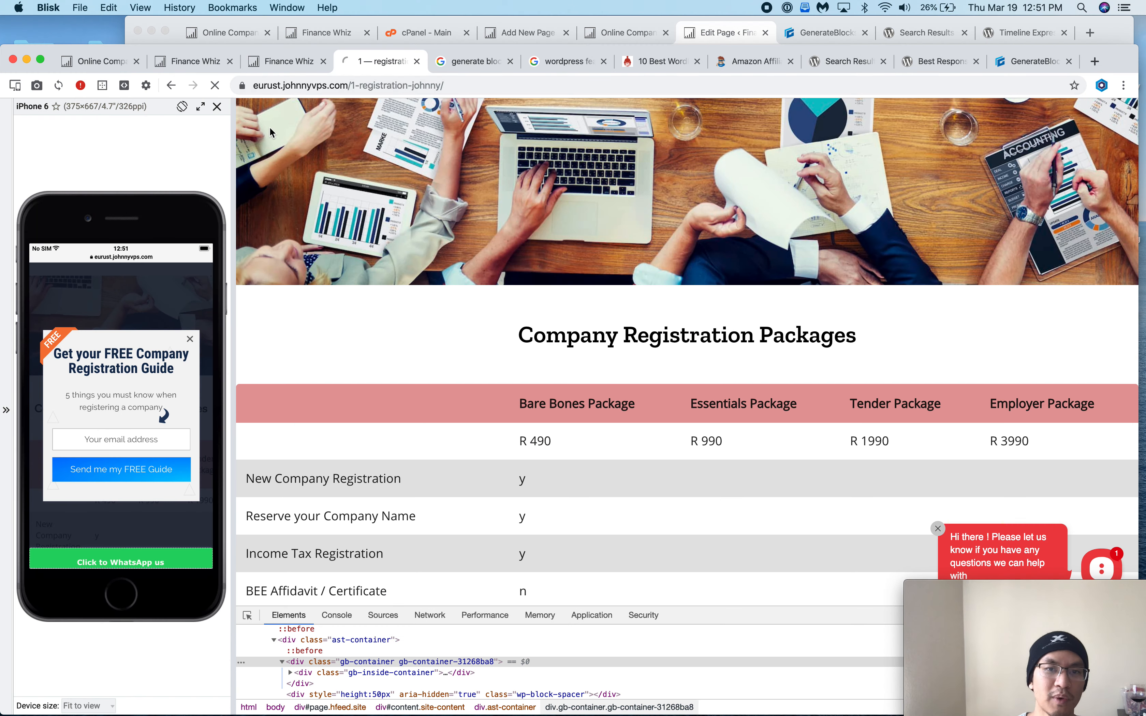
scroll(561, 274, down, 2)
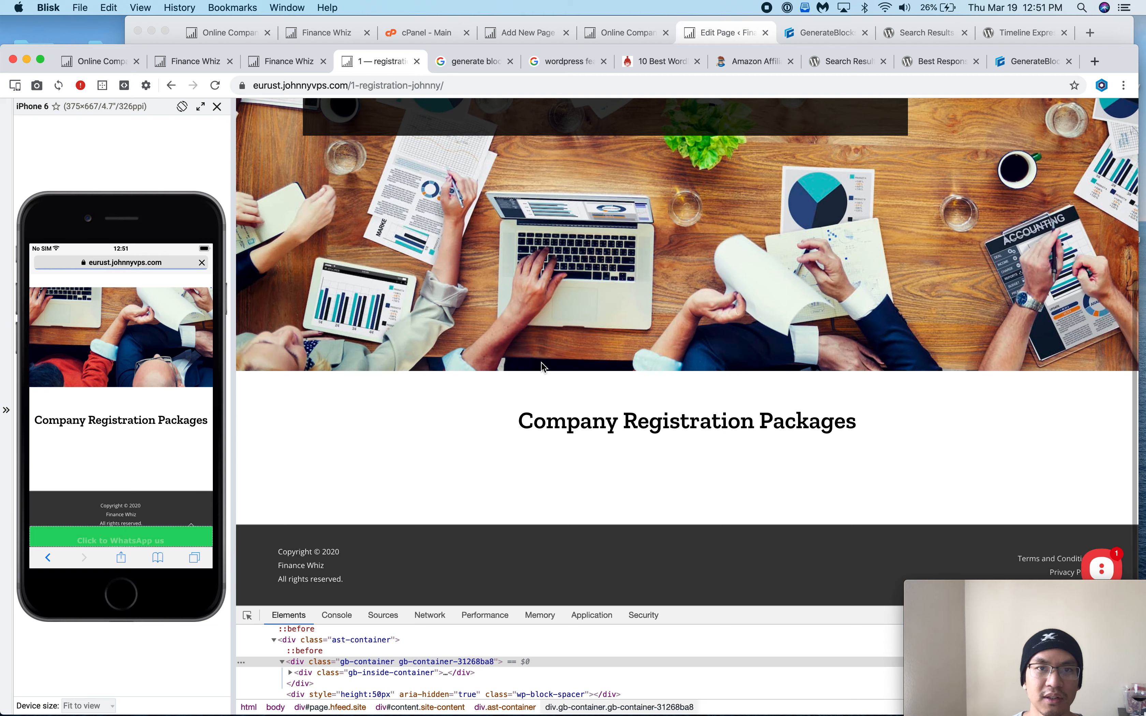
click(745, 32)
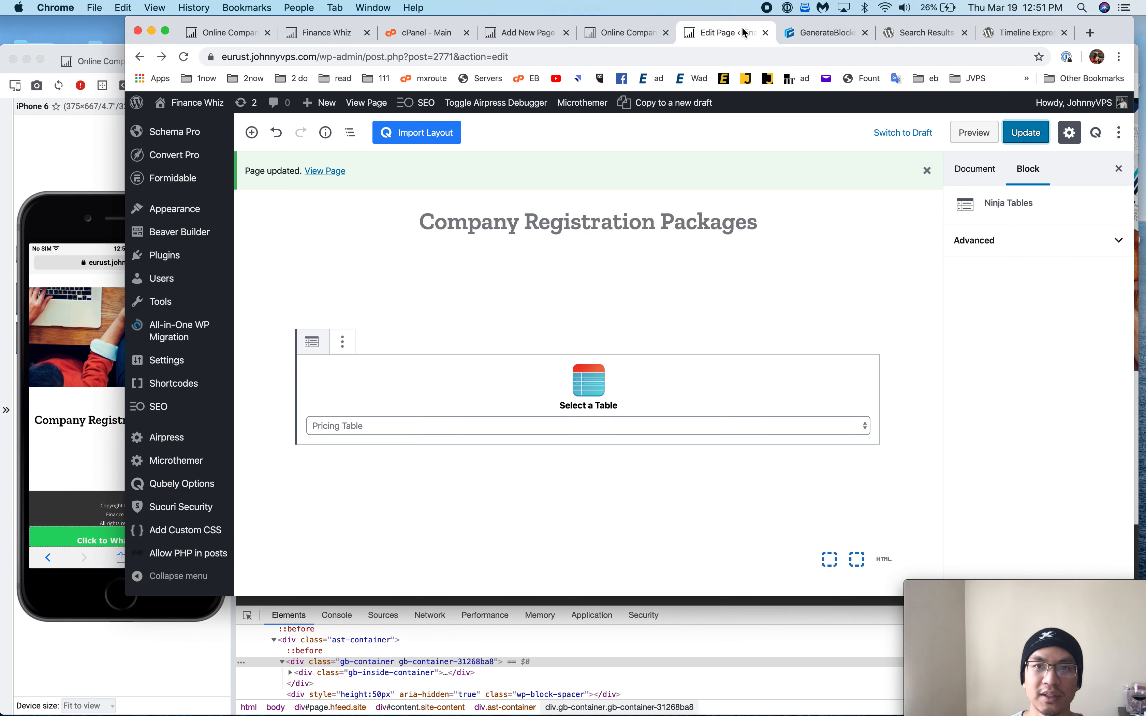
- Choose "Co Reg Table.Csv" as the table in the container's Ninja Tables block and update the page
click(604, 422)
click(599, 412)
click(1029, 135)
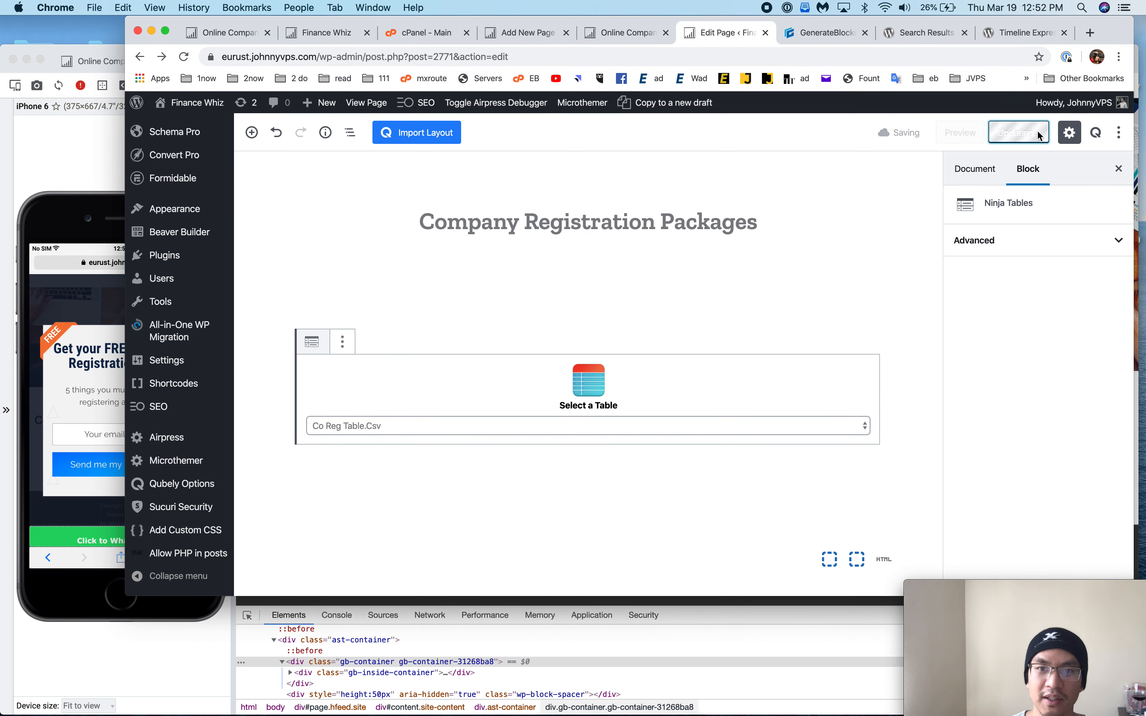
- Switch to Blisk, reload the draft registration page and compare its packages table with the live company registration page
click(31, 173)
key(cmd+r)
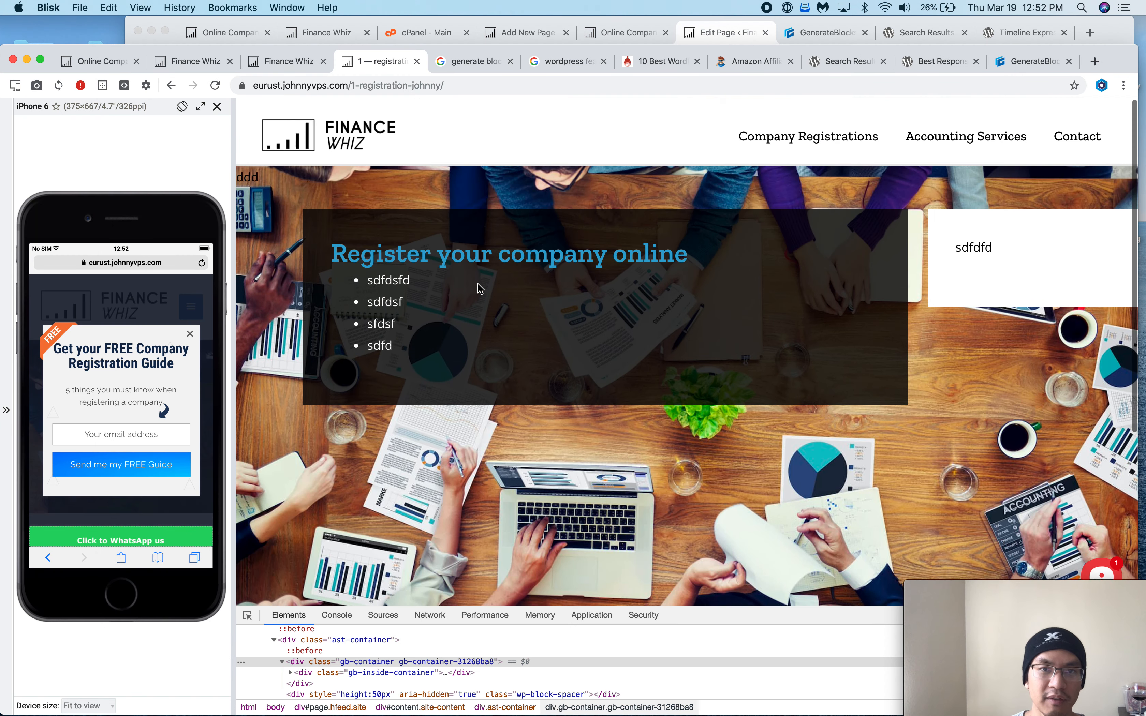
key(cmd+r)
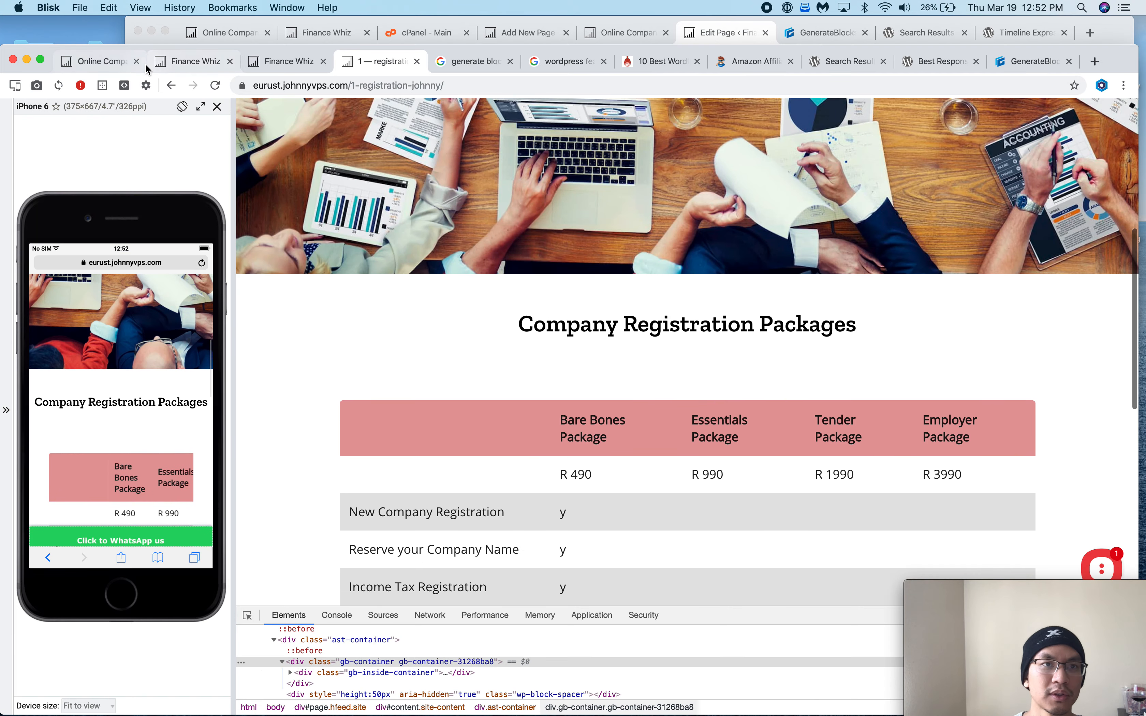
click(146, 66)
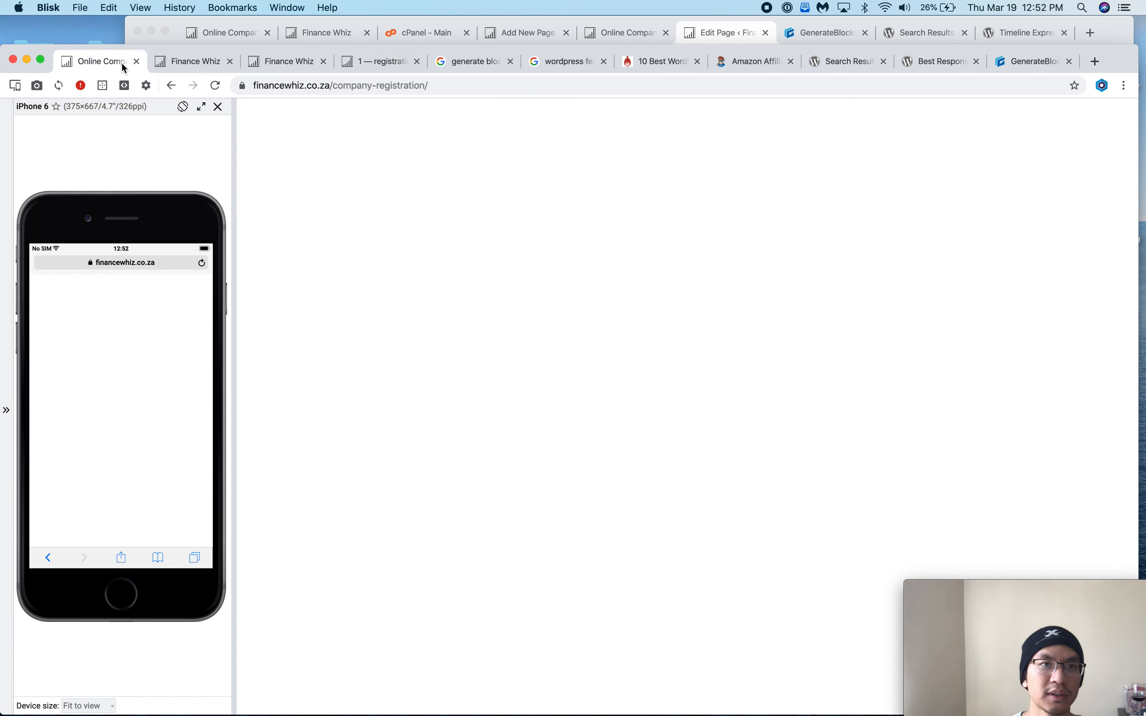
scroll(468, 320, down, 1)
click(386, 66)
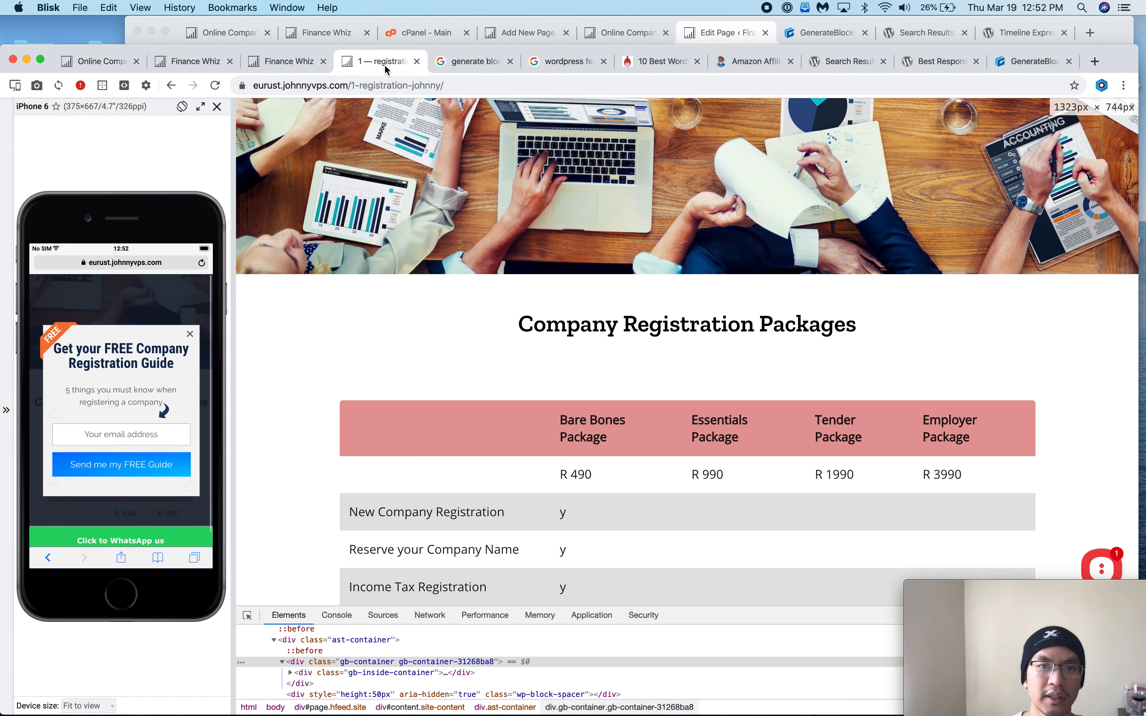
- Back in Chrome, clear all four padding values of the container around the Ninja Tables block, update the page and check the draft in Blisk
click(741, 33)
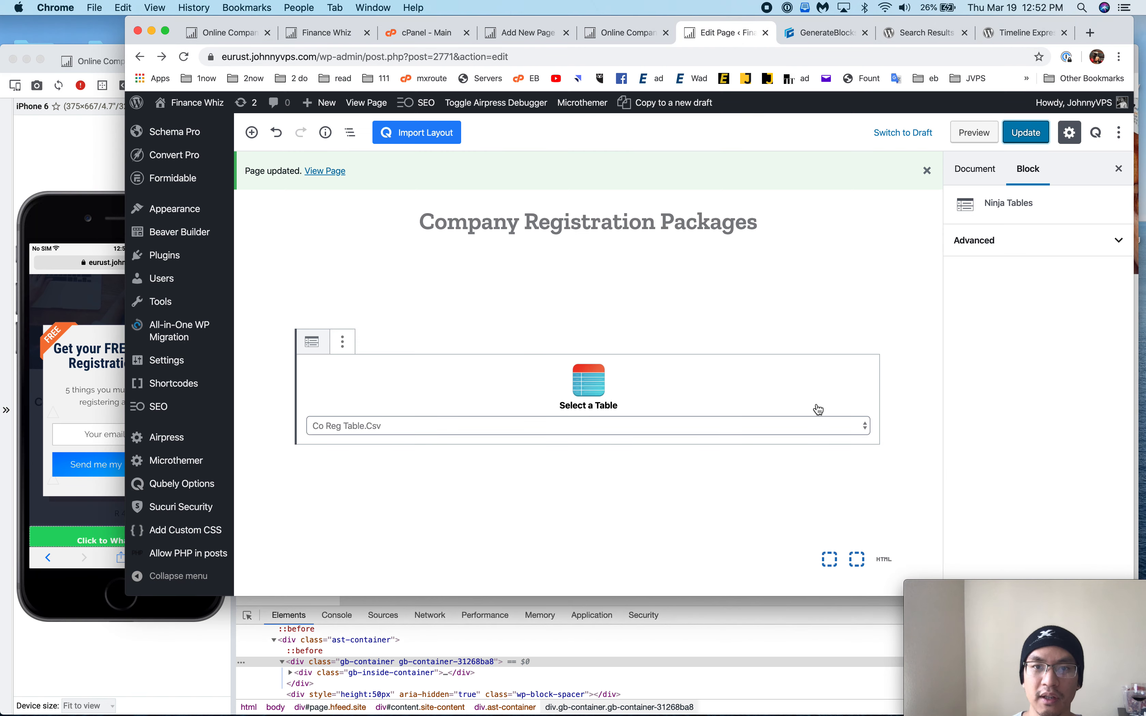
click(396, 324)
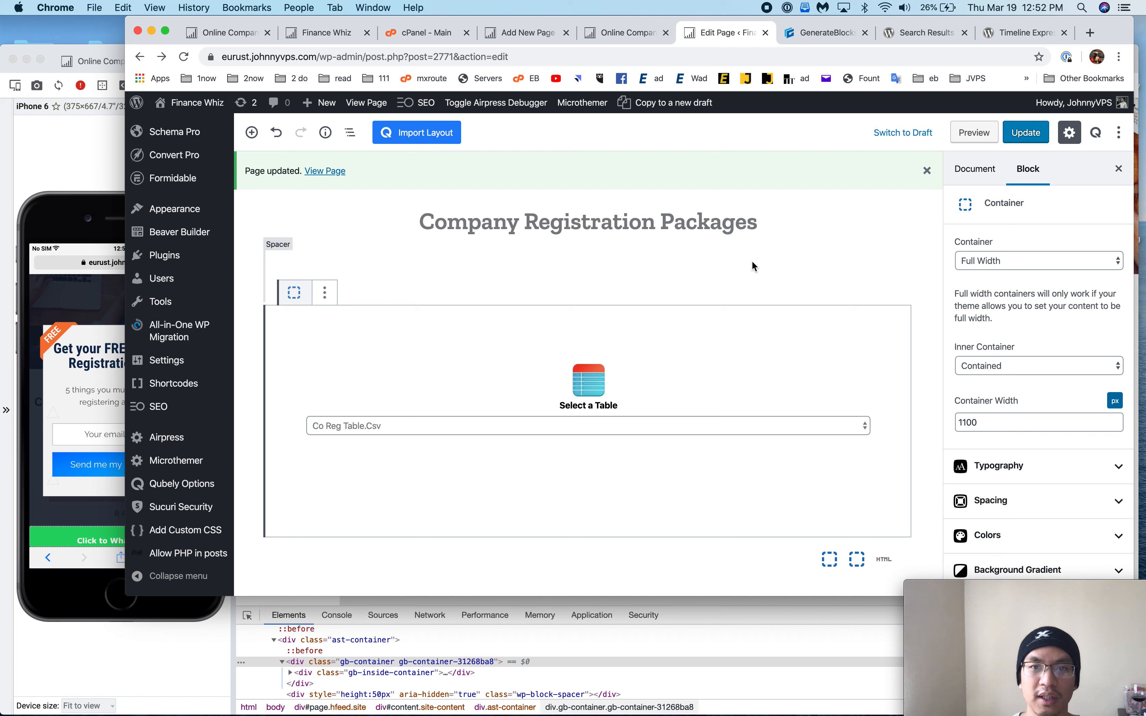
click(995, 501)
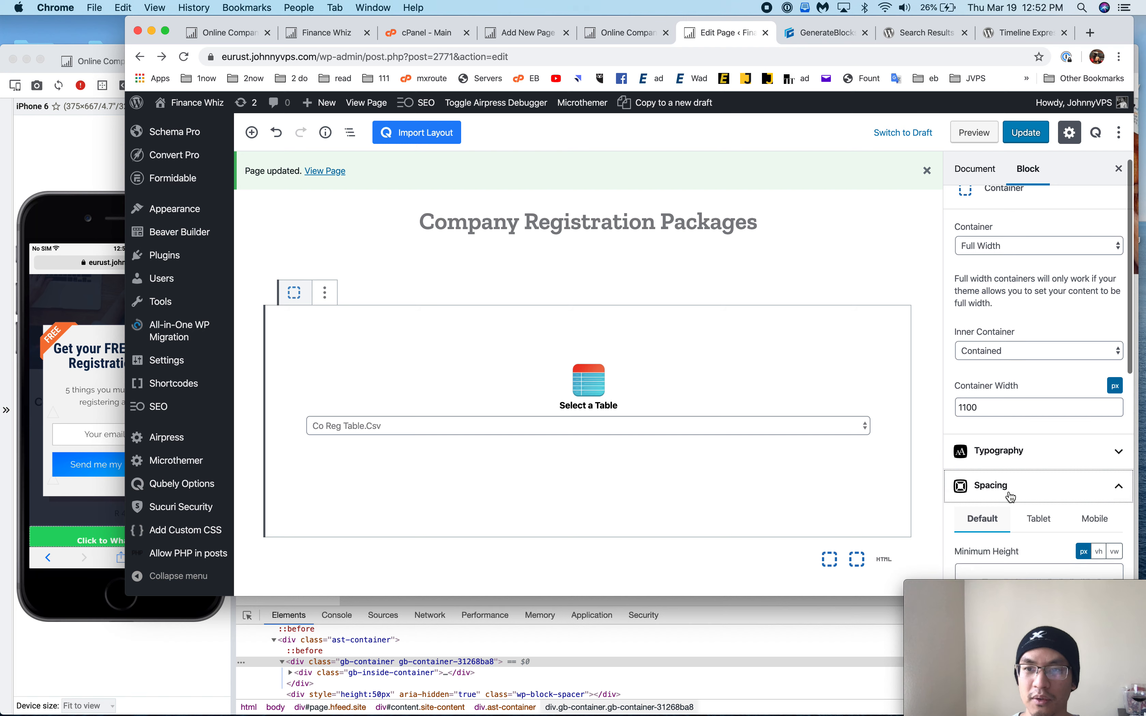
scroll(1024, 463, down, 5)
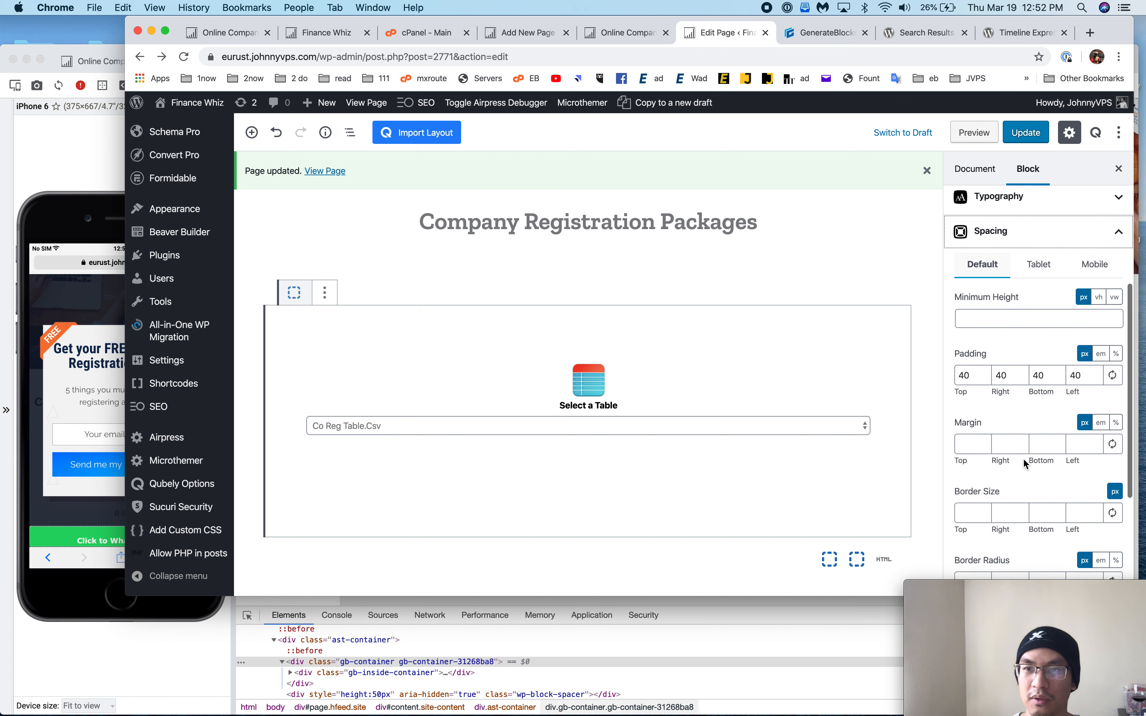
click(977, 375)
key(BackSpace)
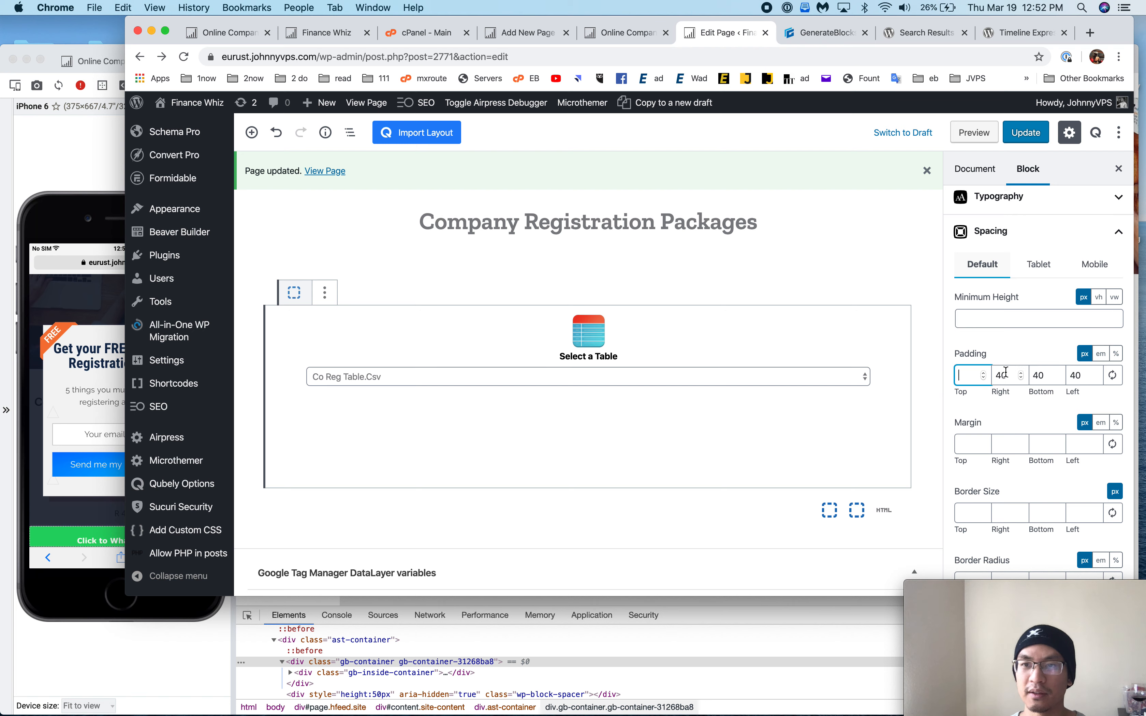
key(Tab)
key(BackSpace)
key(Tab)
key(BackSpace)
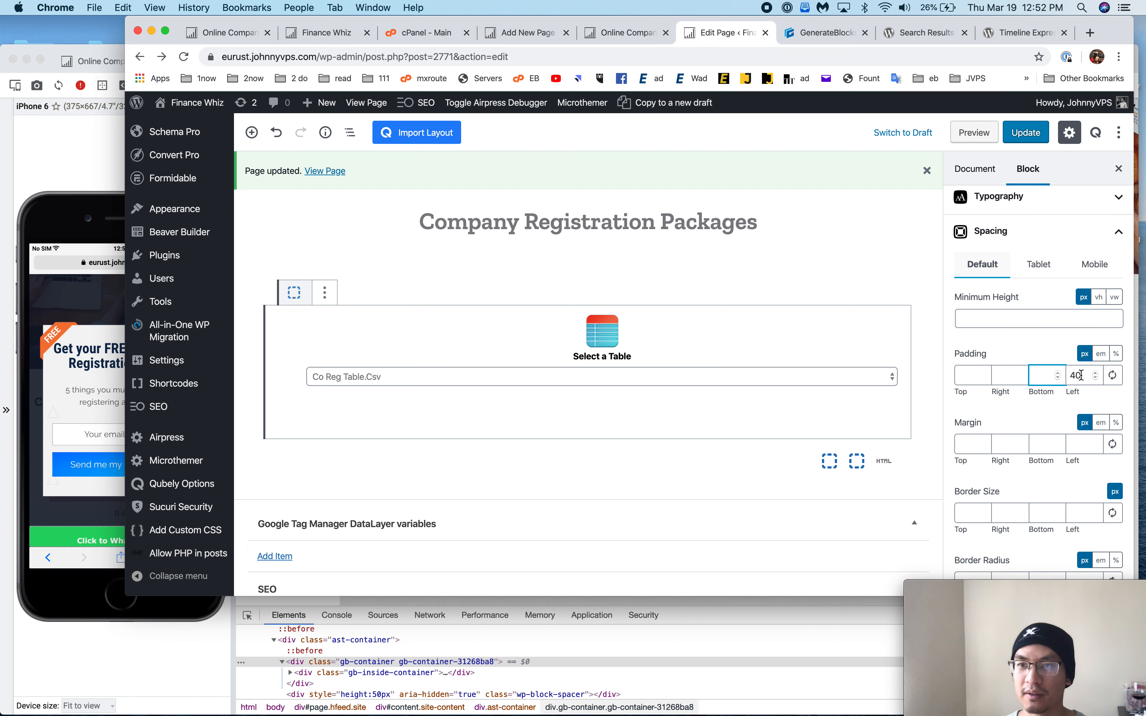
key(Tab)
key(BackSpace)
click(1027, 135)
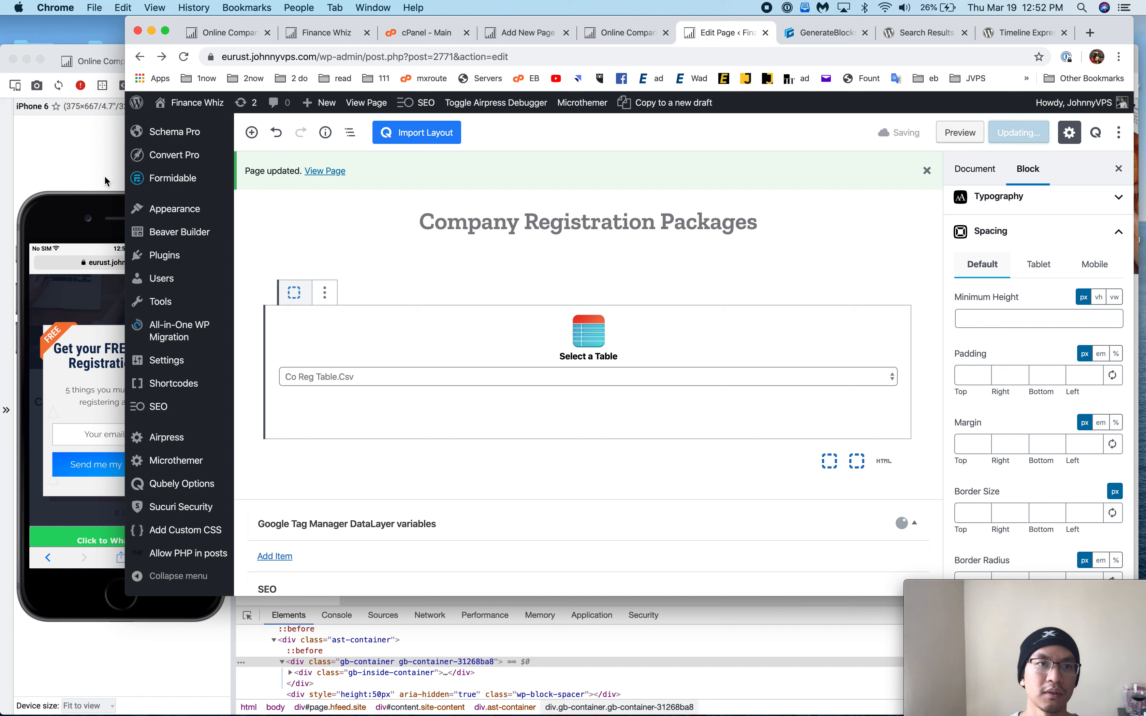
key(super+Tab)
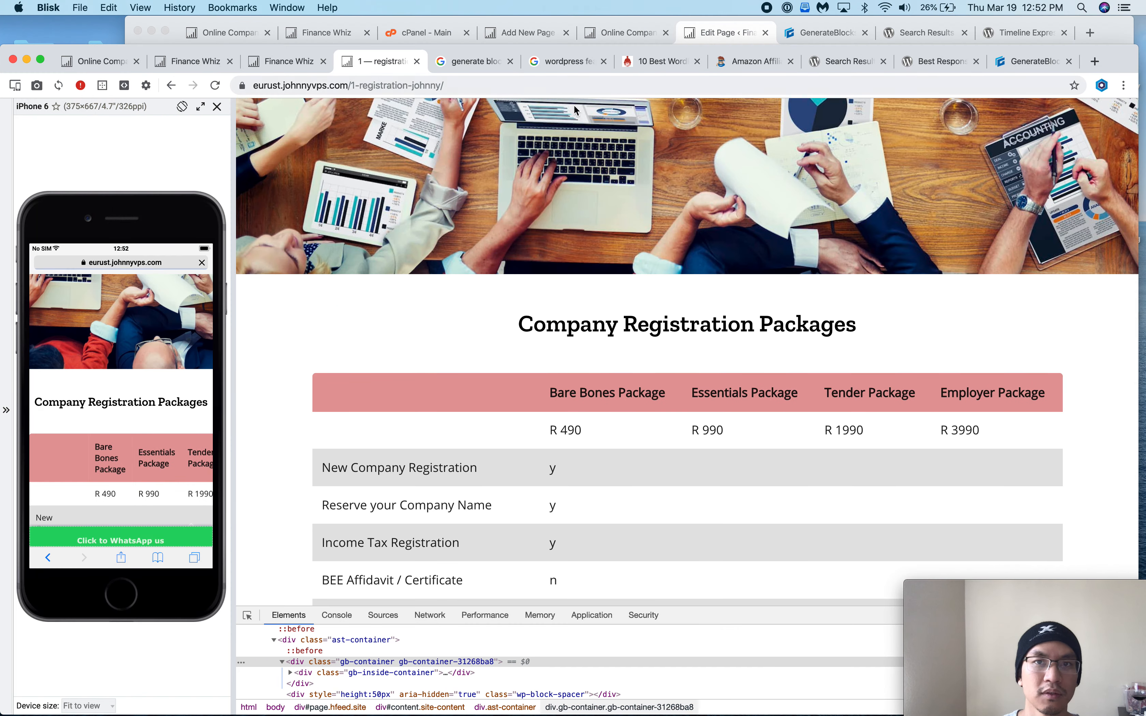
- Return to the editor in Chrome, set the table's container to Contained with a Full Width inner container, and update the page
click(724, 32)
scroll(934, 354, up, 3)
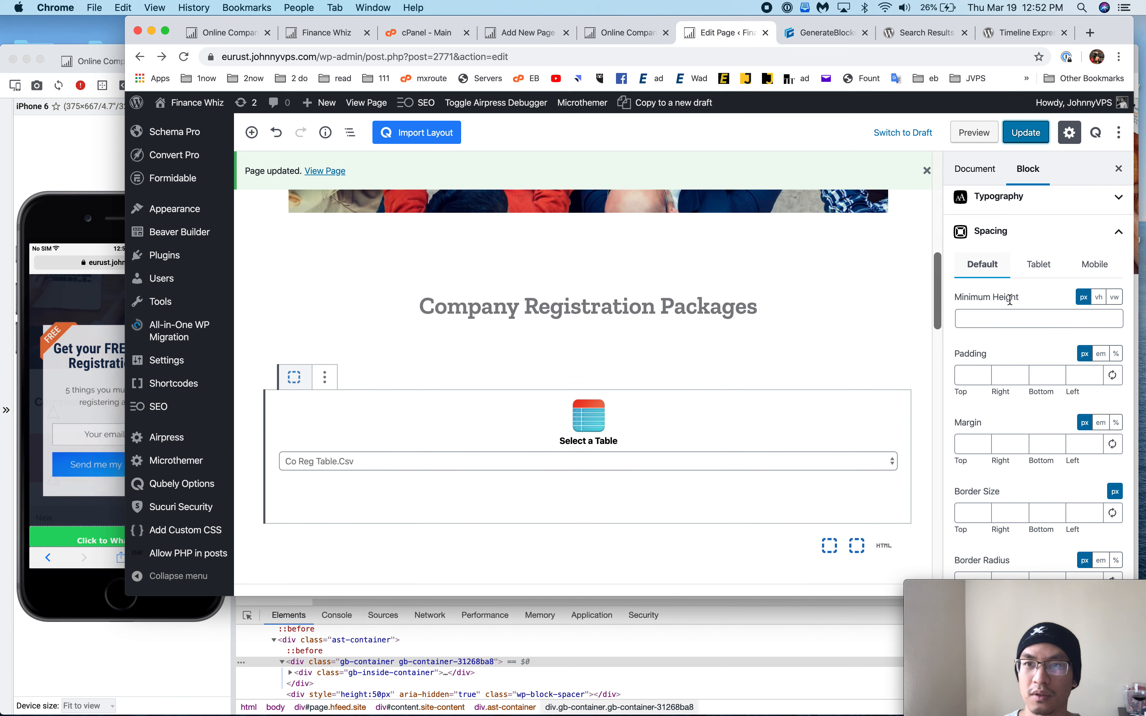
scroll(1011, 300, up, 6)
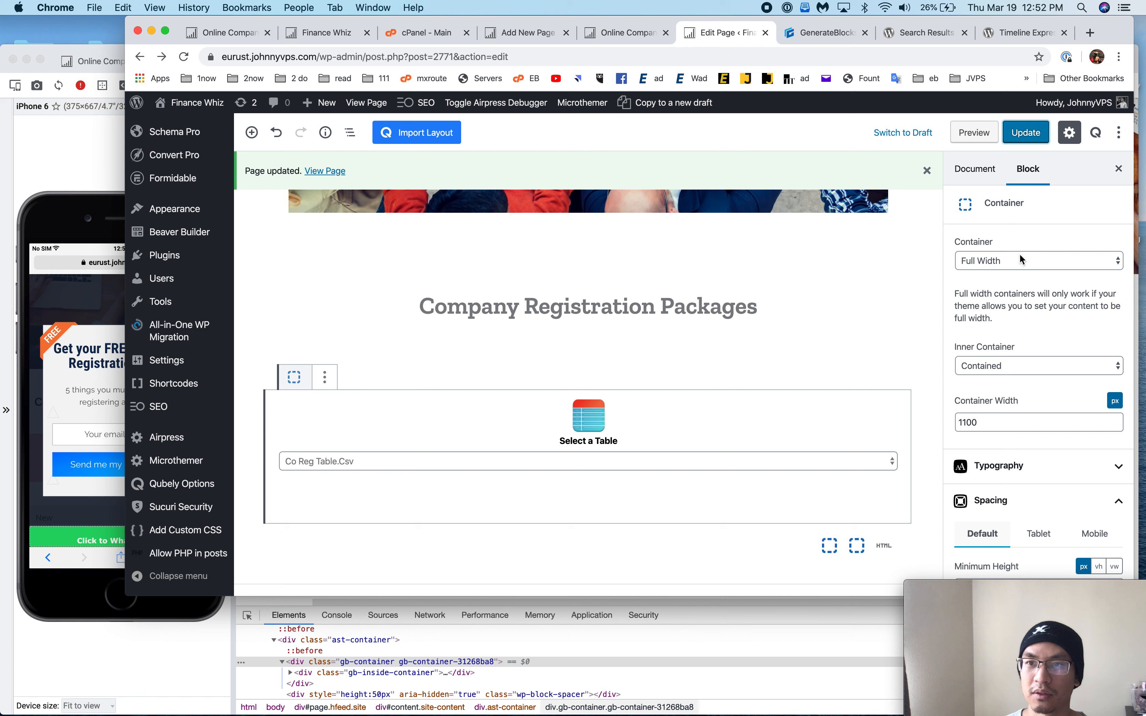
click(1020, 267)
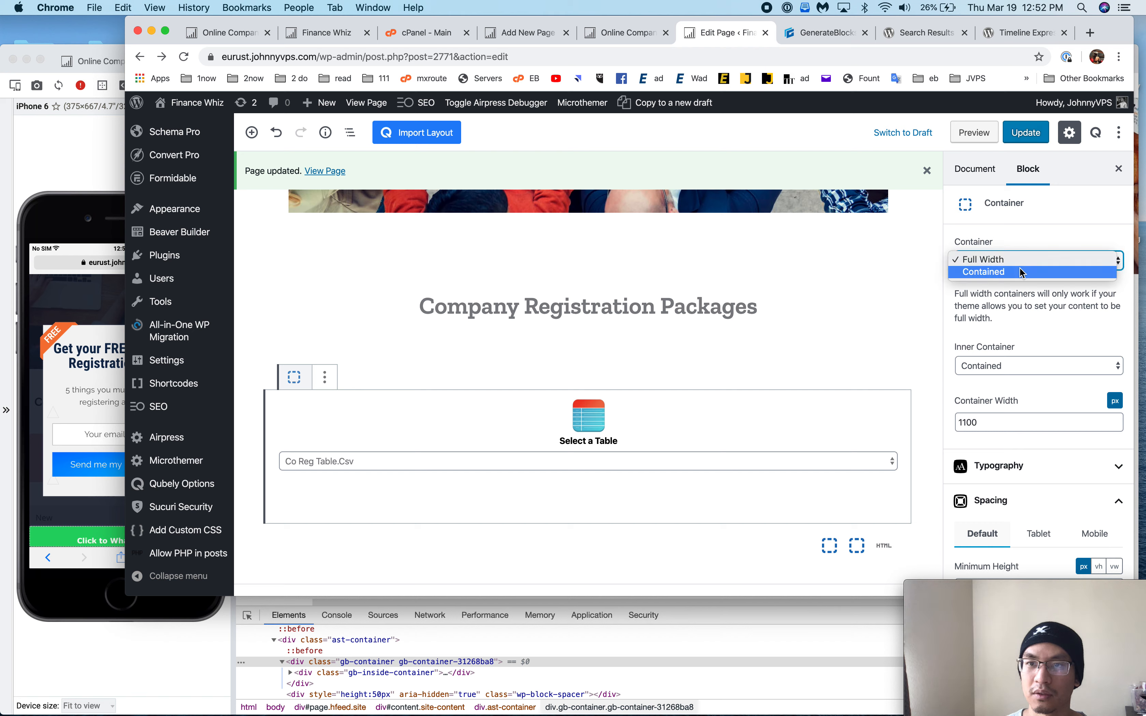
click(1013, 314)
click(1006, 362)
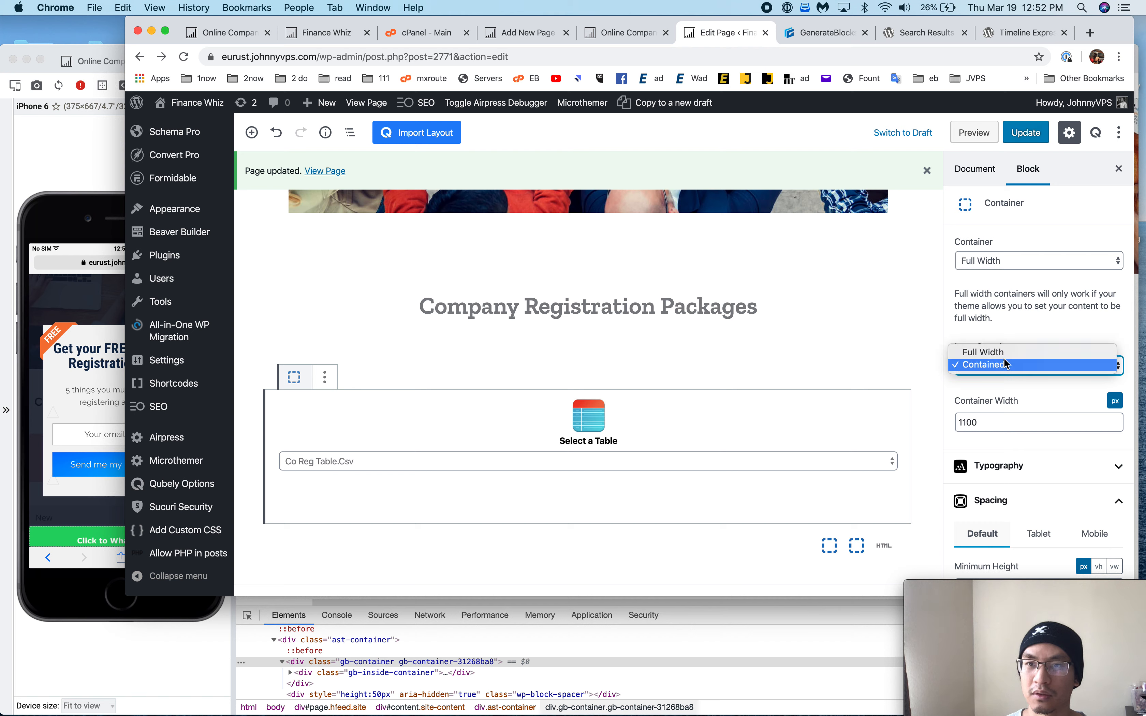
click(1008, 353)
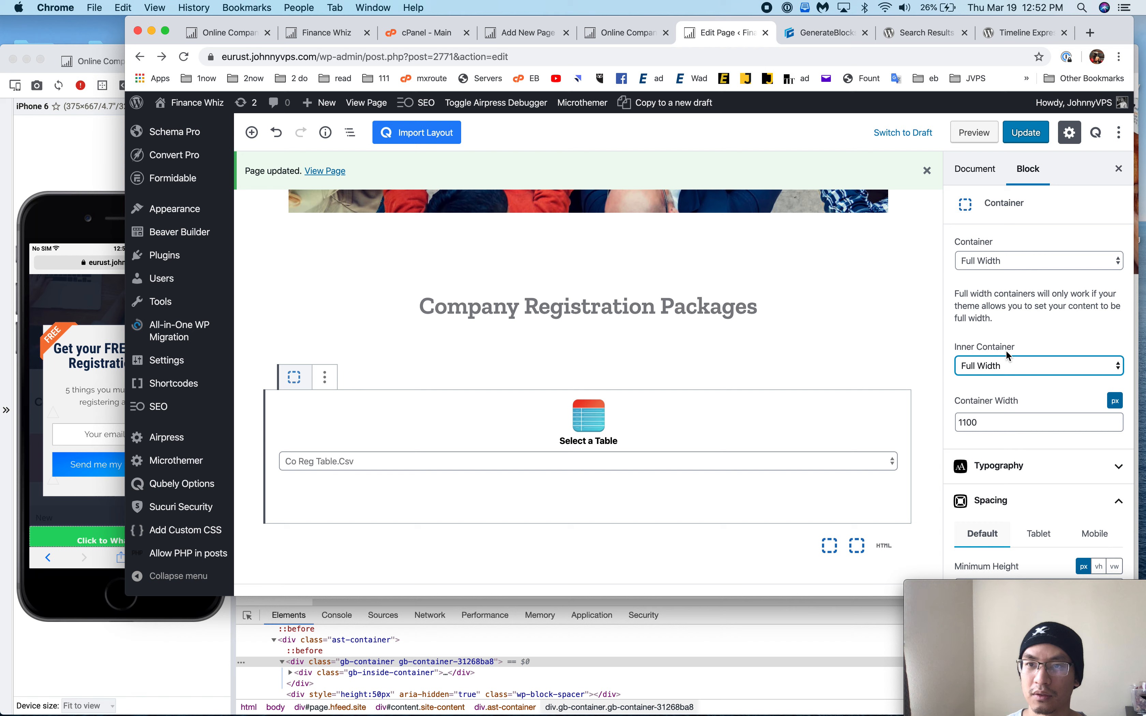
click(1004, 366)
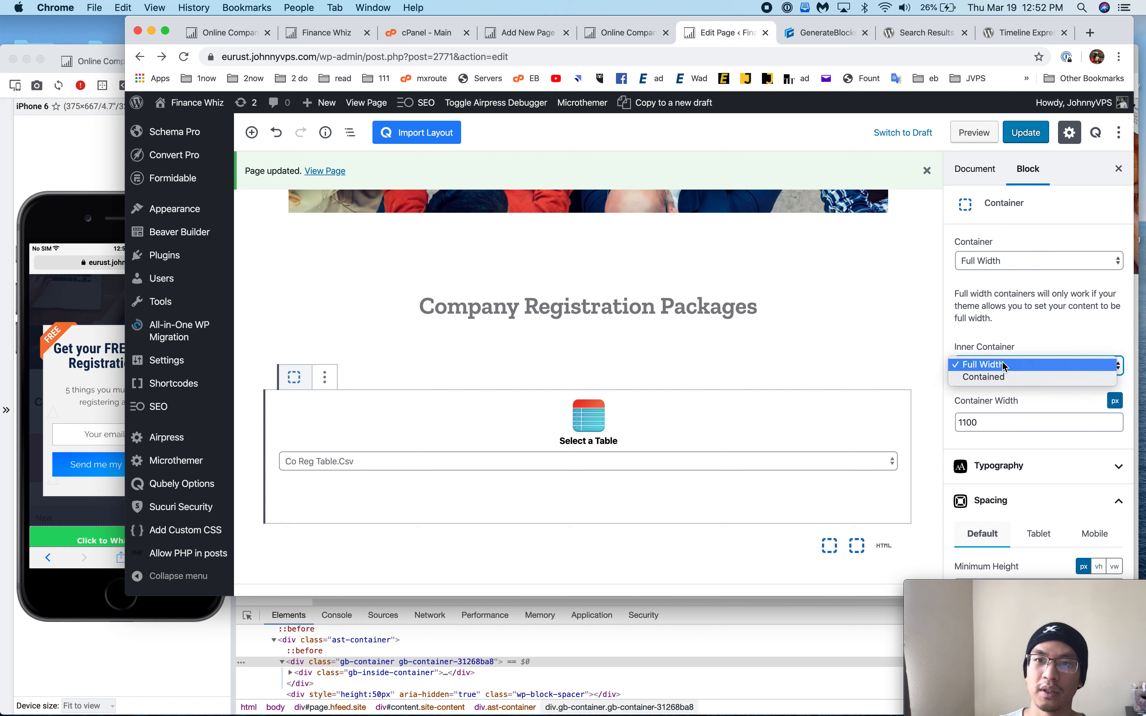
click(1003, 364)
click(1005, 261)
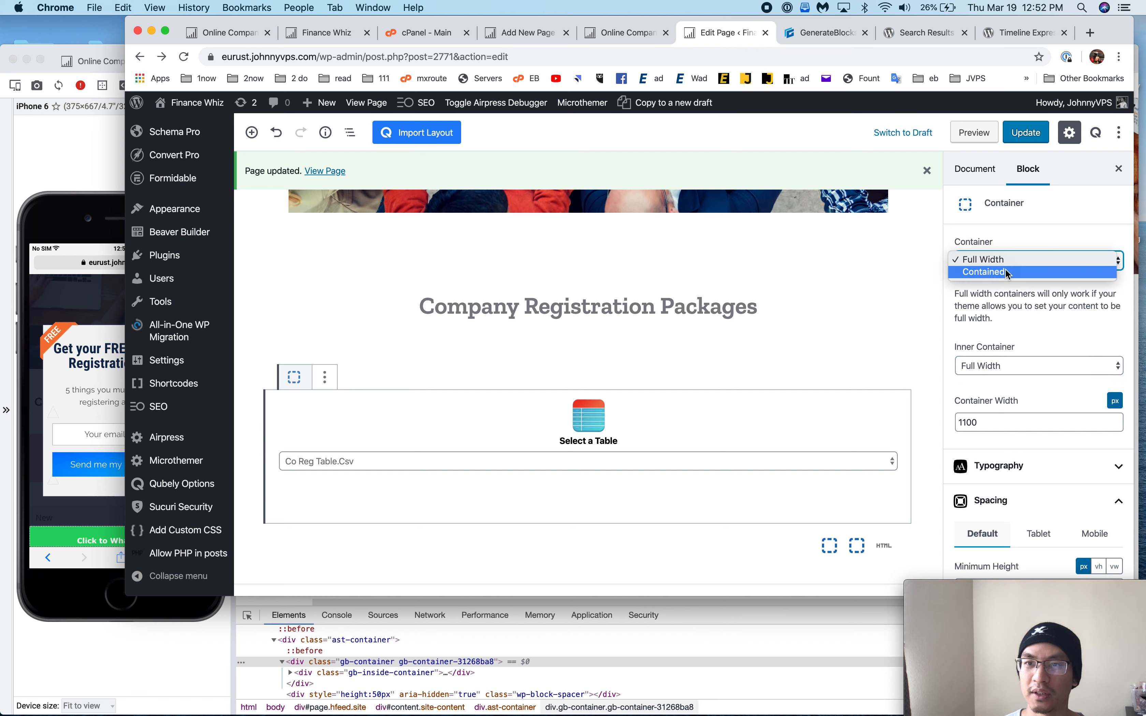
click(1006, 271)
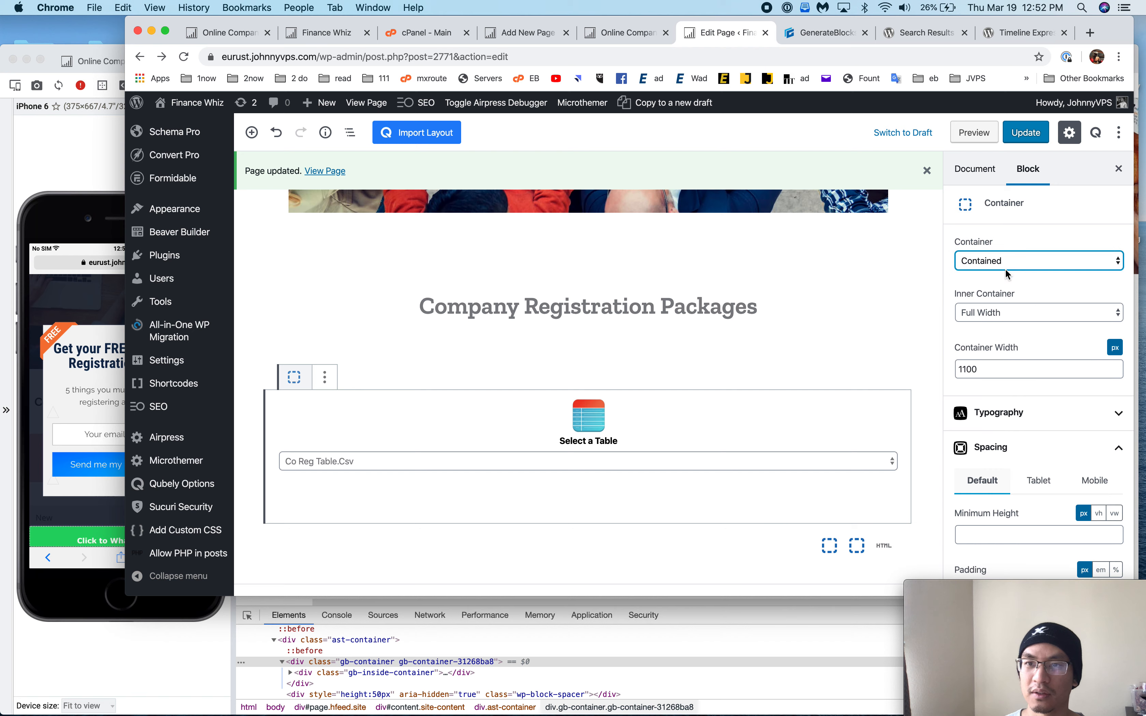
click(1007, 311)
click(1008, 312)
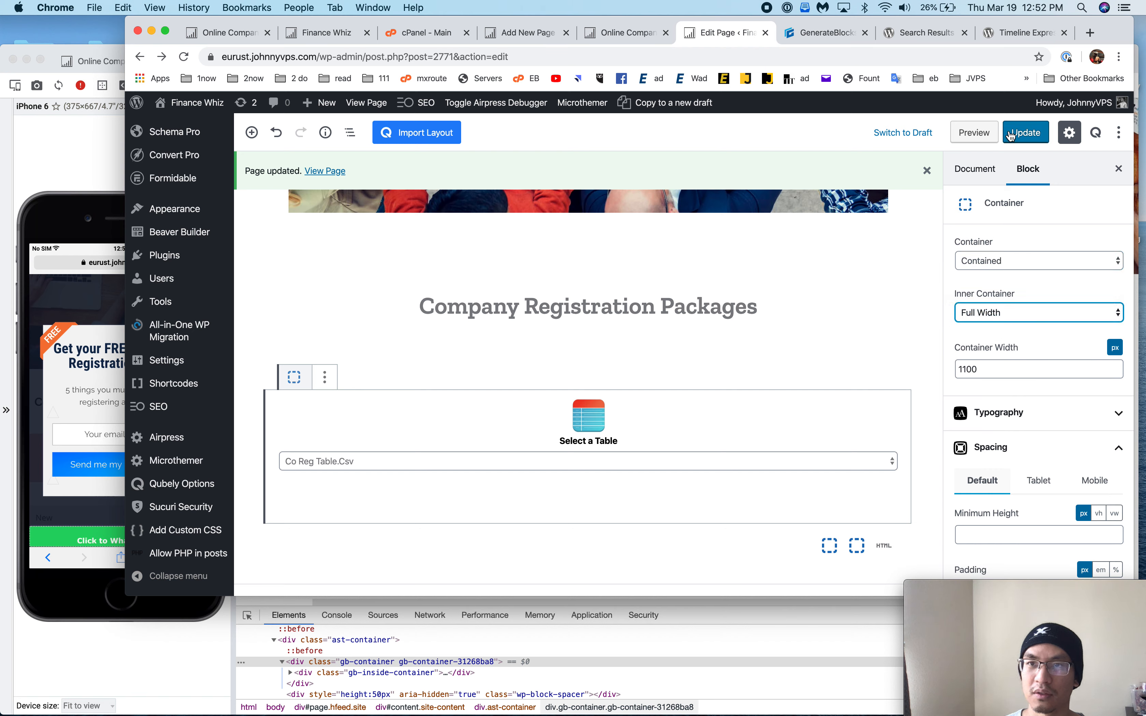
click(1026, 133)
- Reload the draft registration page in Blisk and compare its table width with the live company registration page
click(116, 166)
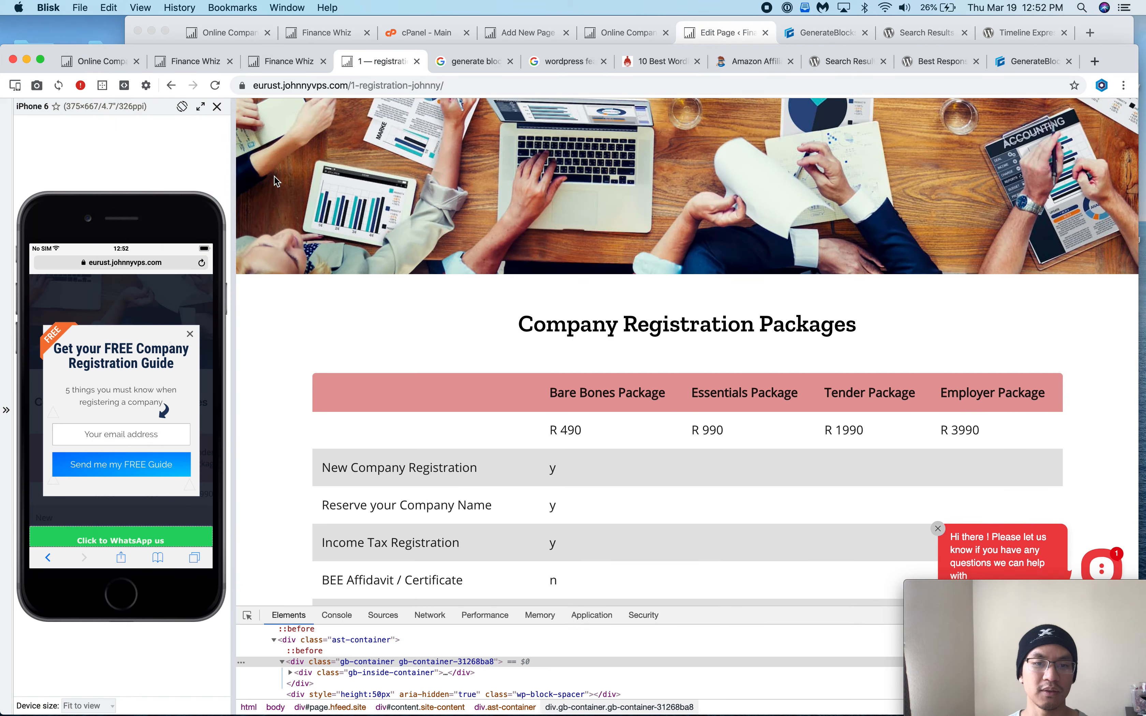
key(super+r)
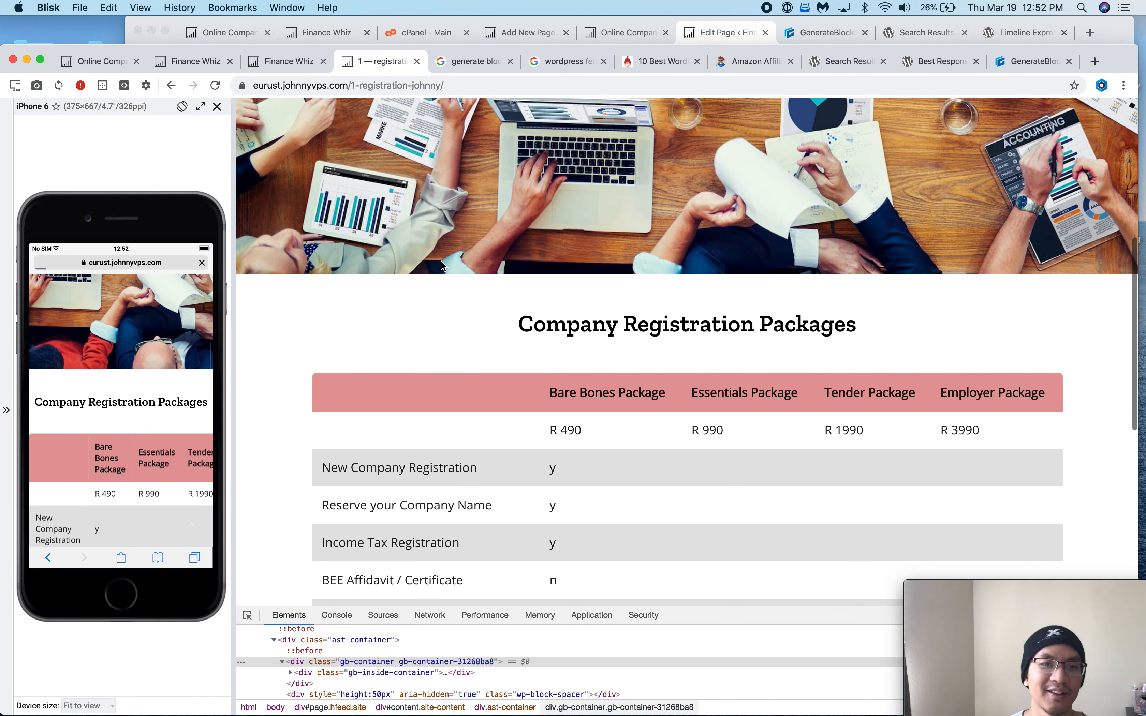
click(220, 68)
click(119, 59)
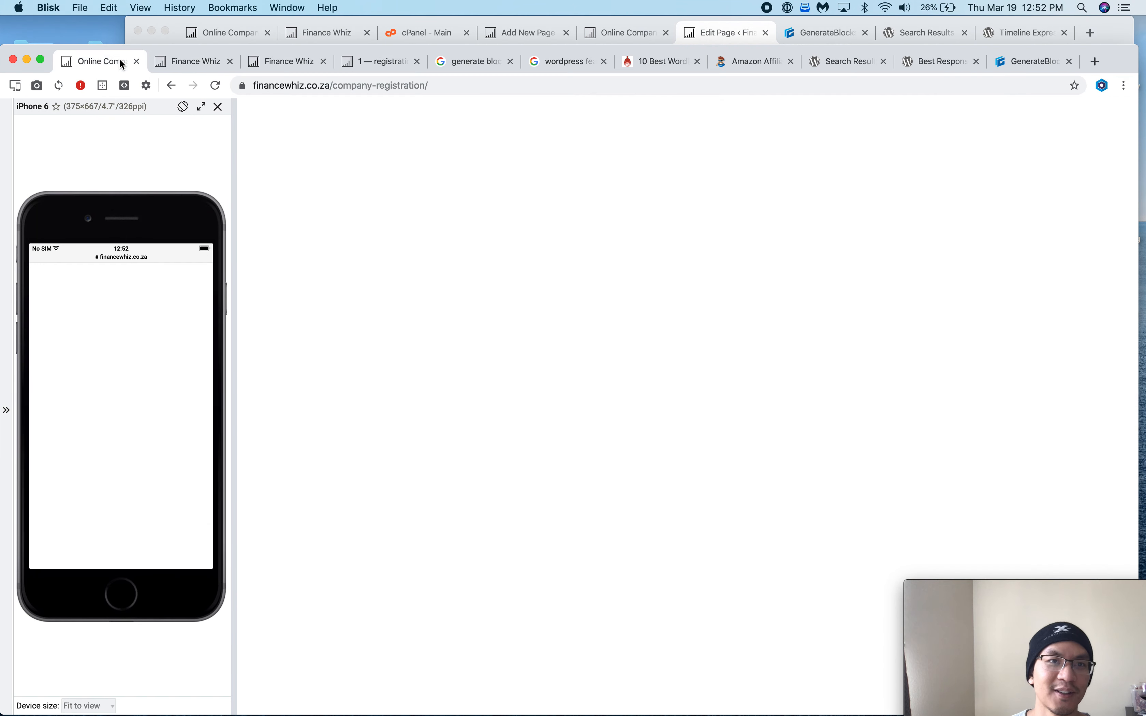
click(370, 62)
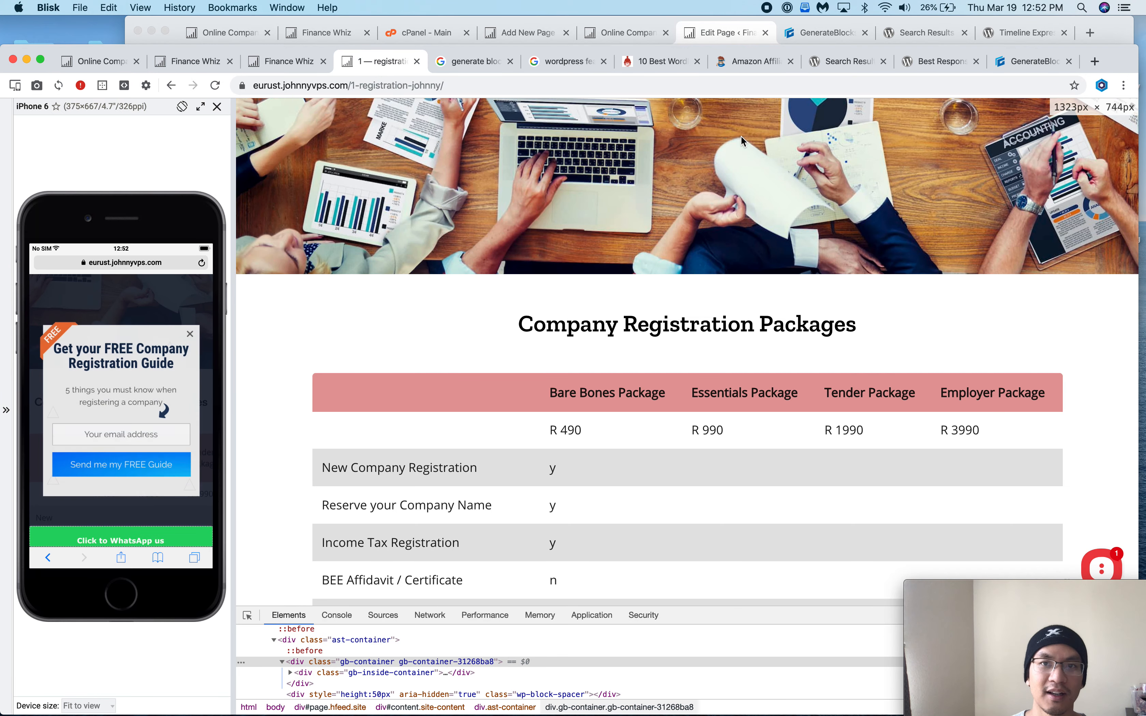
- Switch back to the editor in Chrome, set the table container's width to 1200 px and update the page
click(725, 32)
click(966, 369)
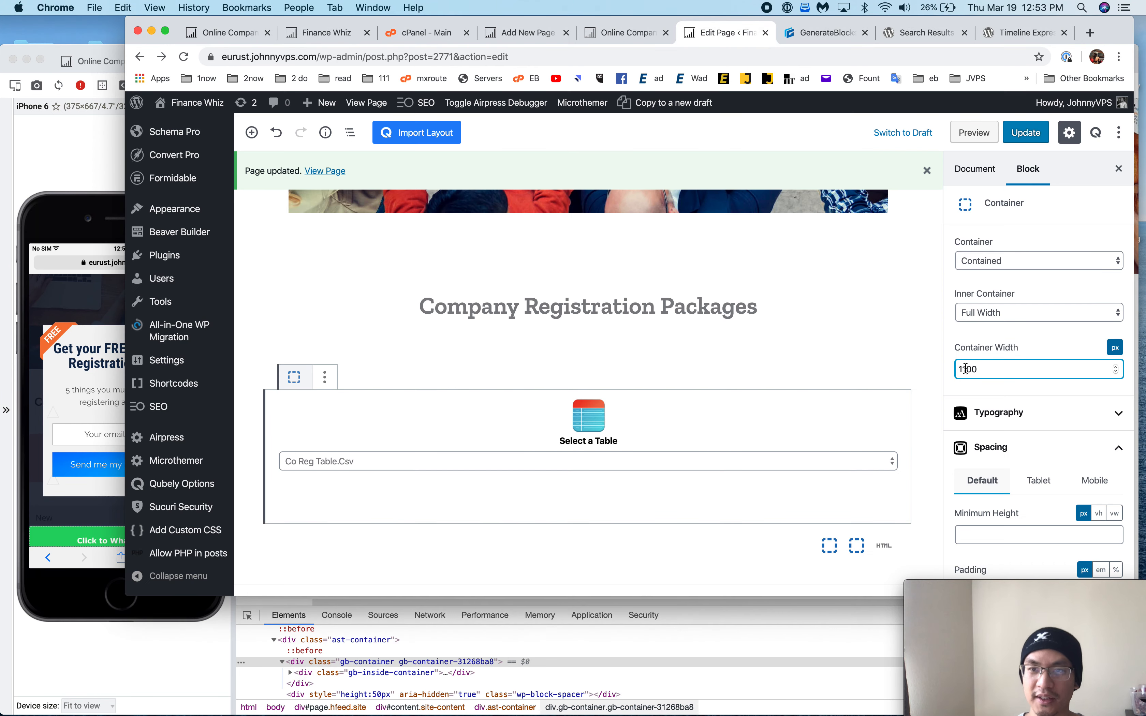
click(1026, 127)
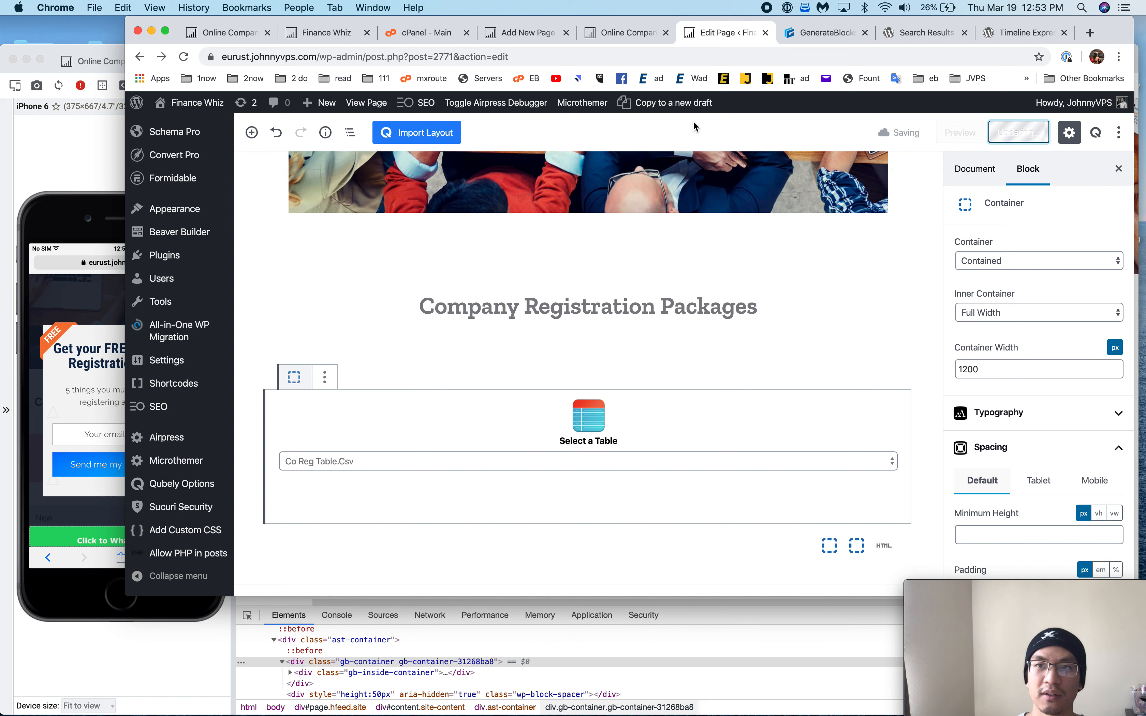
- Reload the draft page in Blisk and move the live company registration page's tab directly beside the draft's tab
click(104, 147)
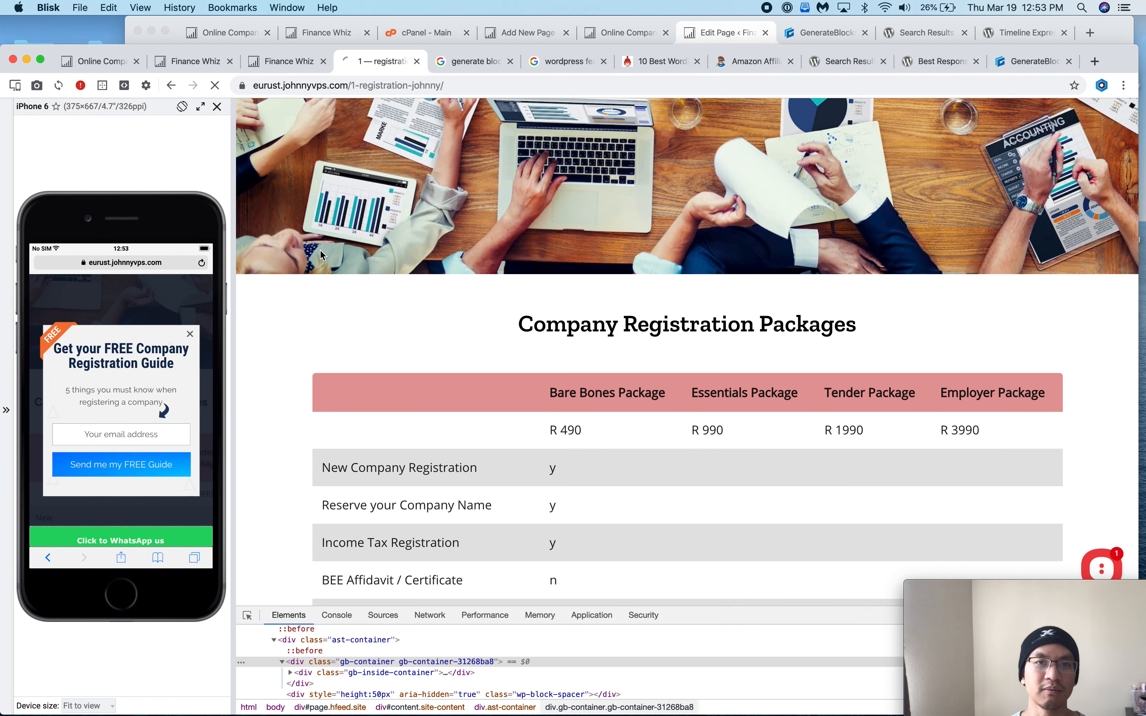
click(220, 59)
click(347, 81)
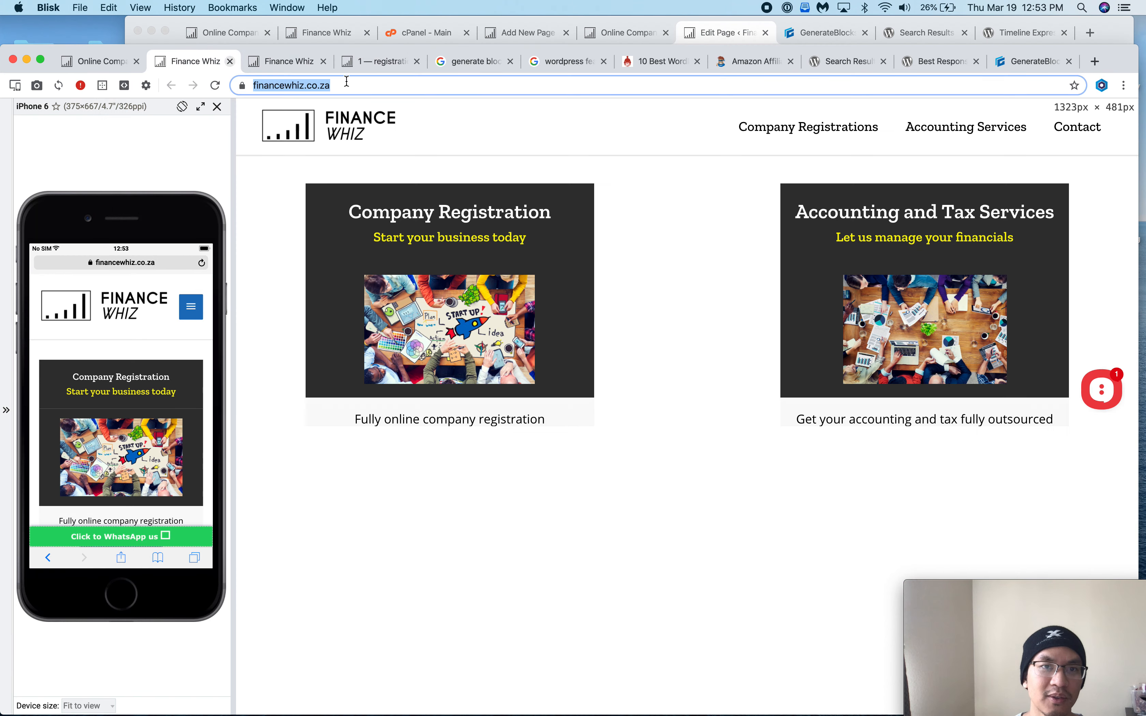
scroll(356, 307, down, 3)
click(116, 62)
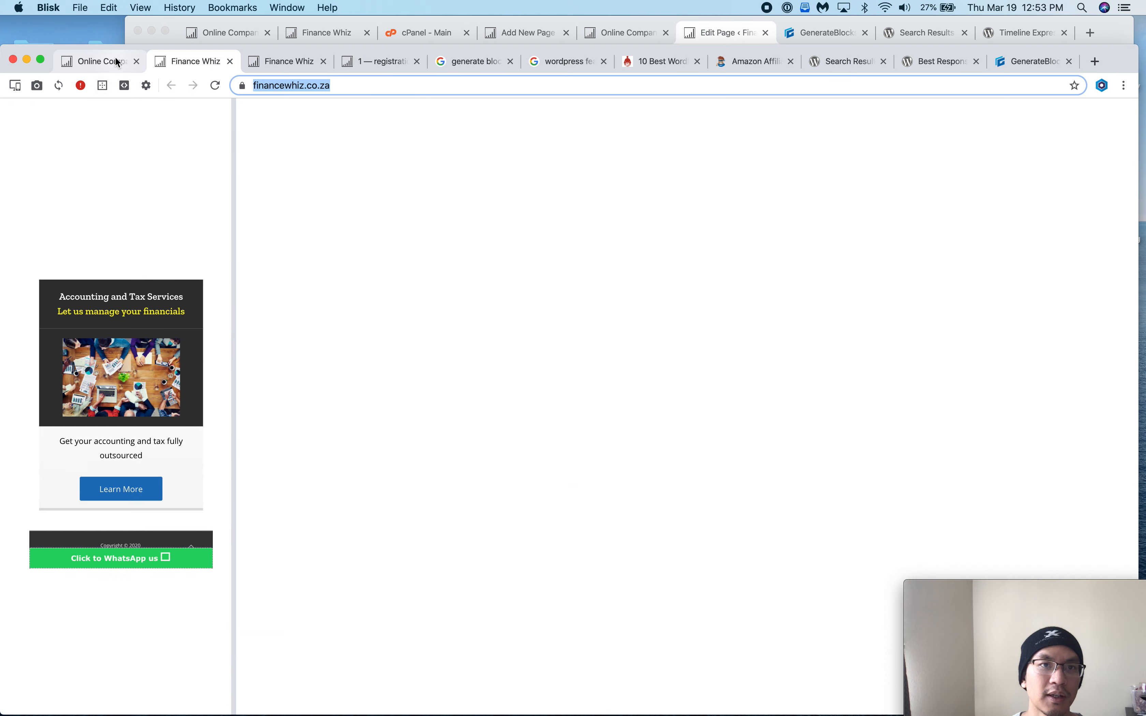
drag(118, 63, 286, 61)
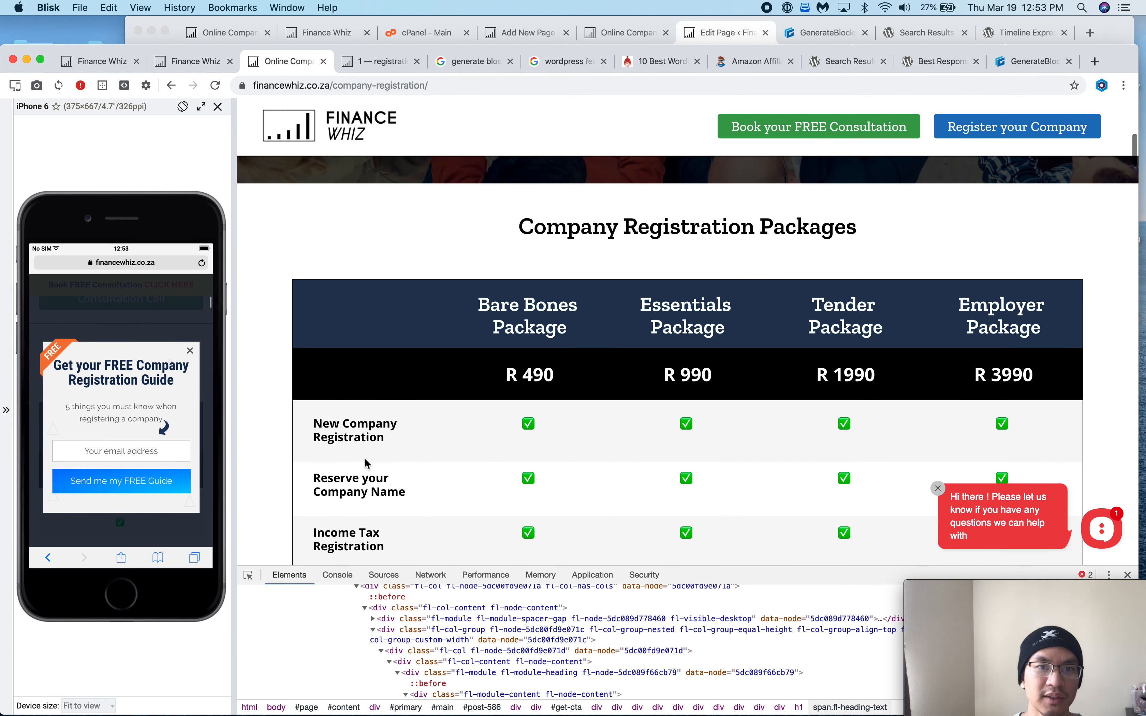
- Inspect the packages table on the live company registration page and copy its wrapper's class names, uabb-module-content uabb-pricing-table
scroll(365, 463, up, 1)
right_click(381, 469)
click(434, 438)
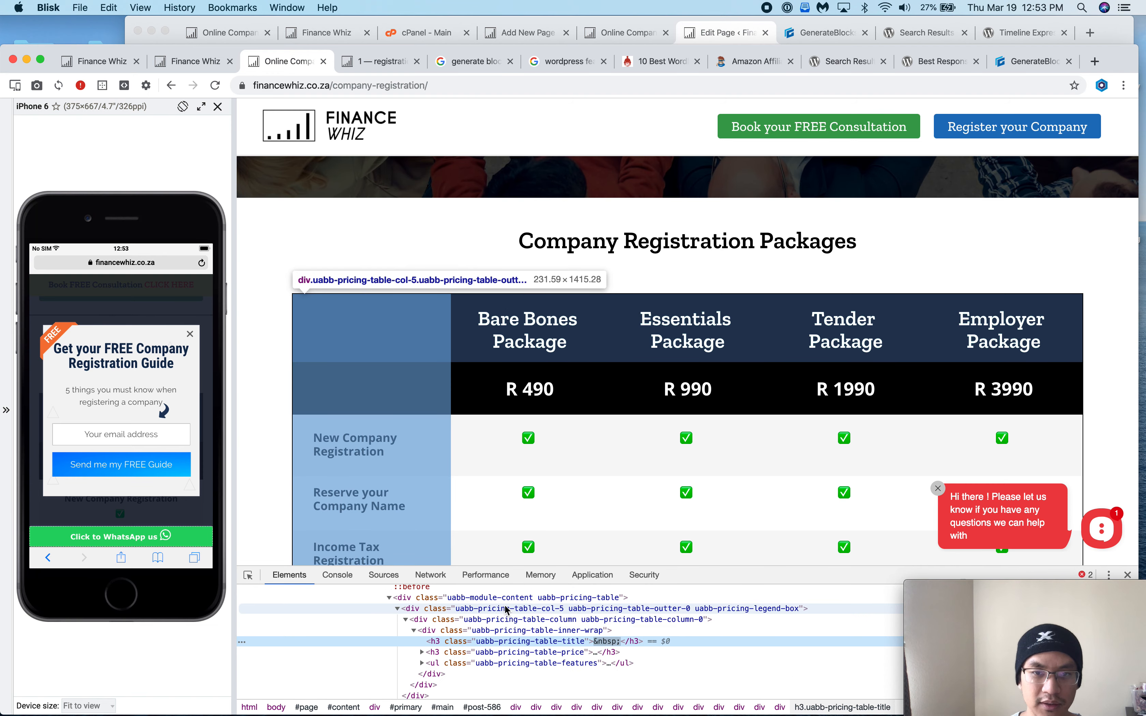
click(507, 596)
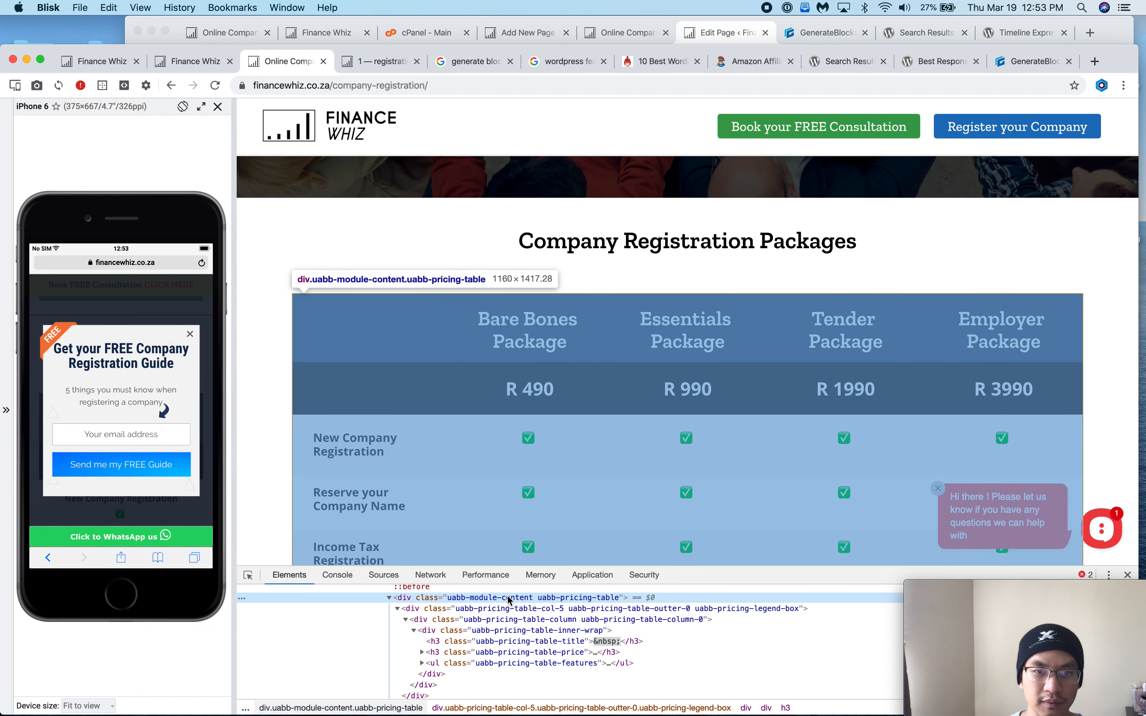
double_click(465, 600)
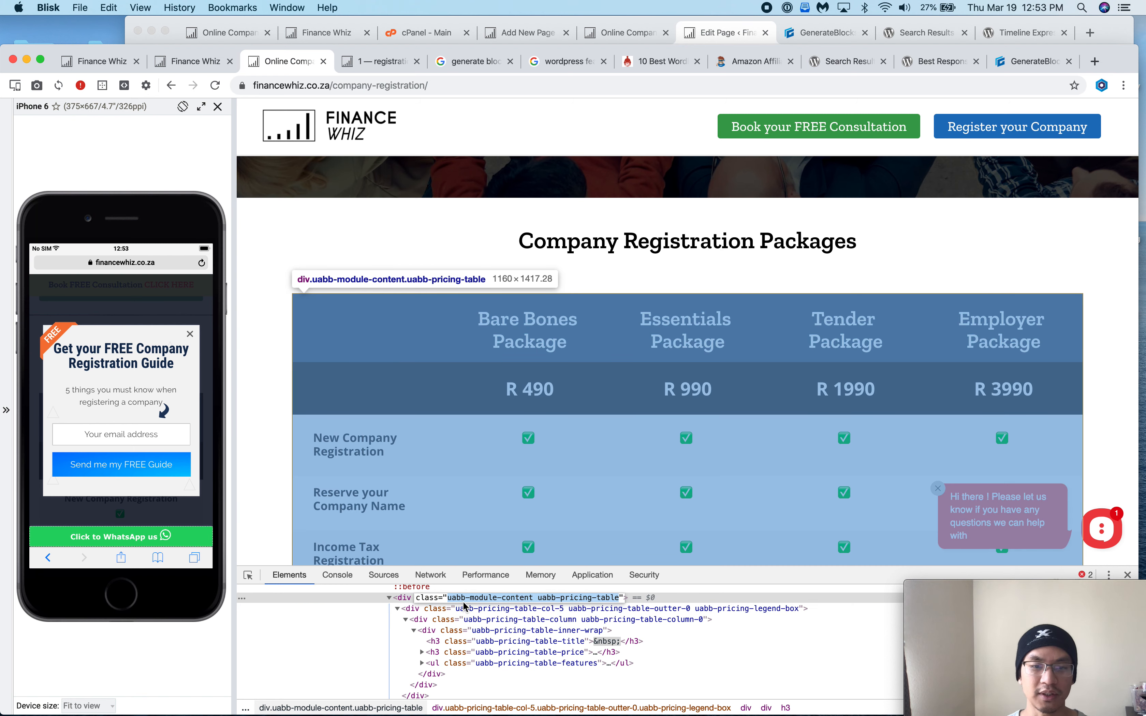
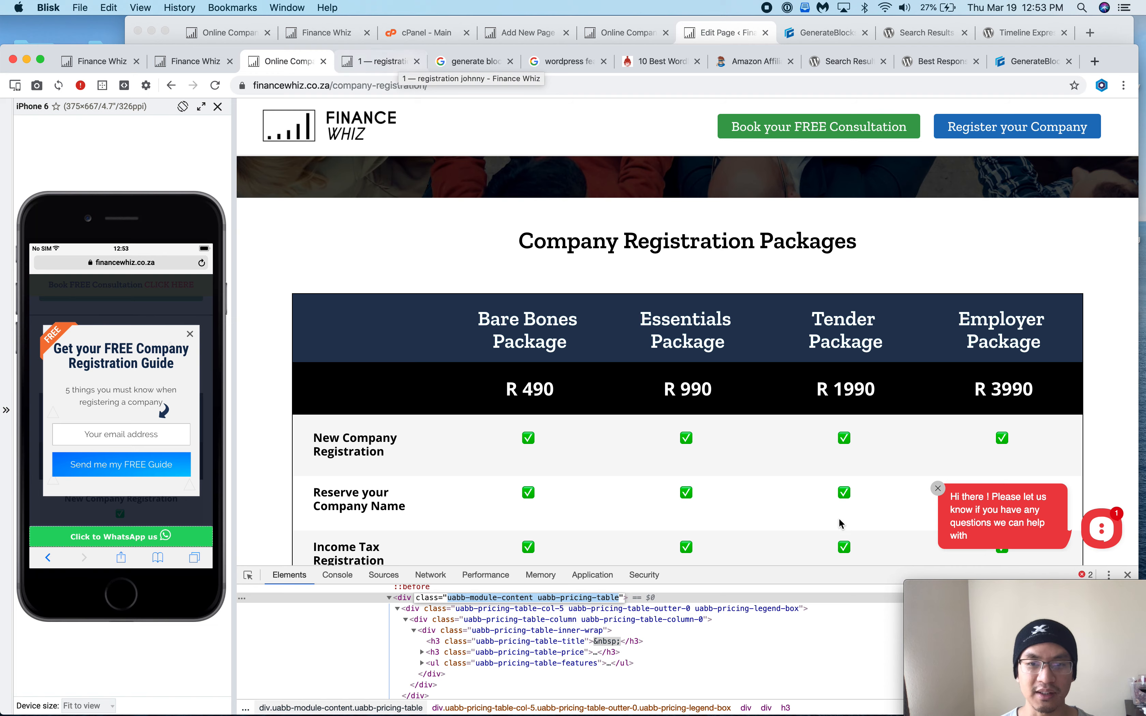
- In Chrome, try the CSS classes uabb-module-content uabb-pricing-table on the Ninja Tables block, update the page, and check the draft in Blisk
key(super+Tab)
scroll(996, 454, down, 5)
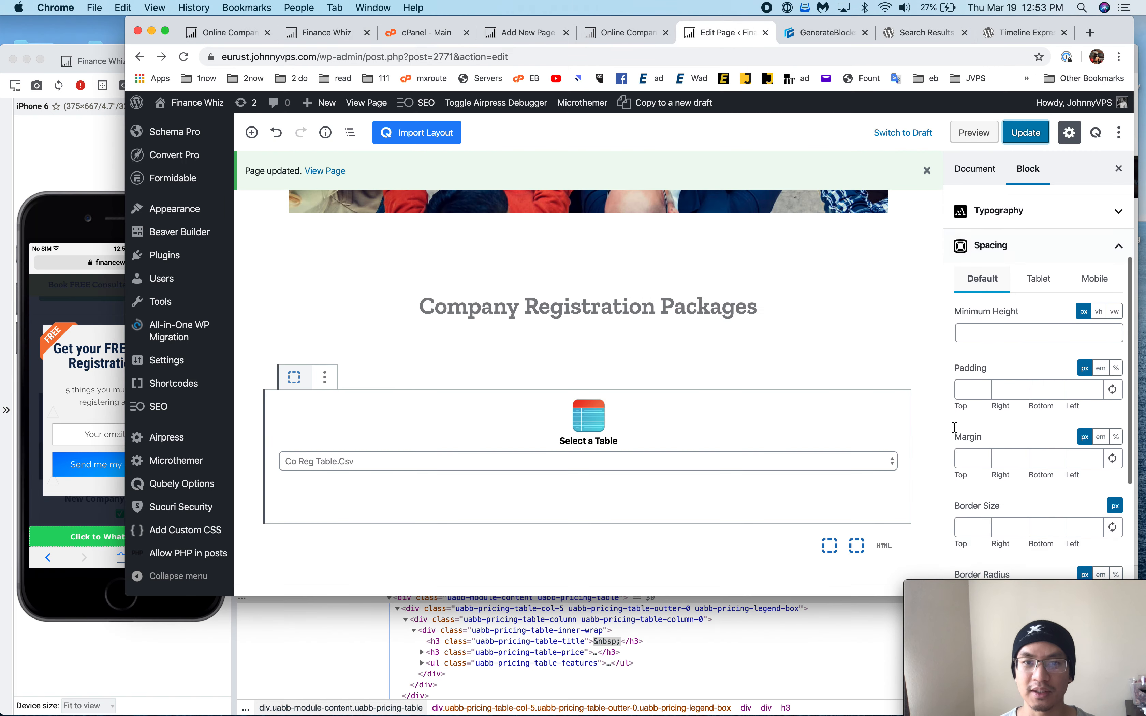
click(858, 439)
click(1042, 236)
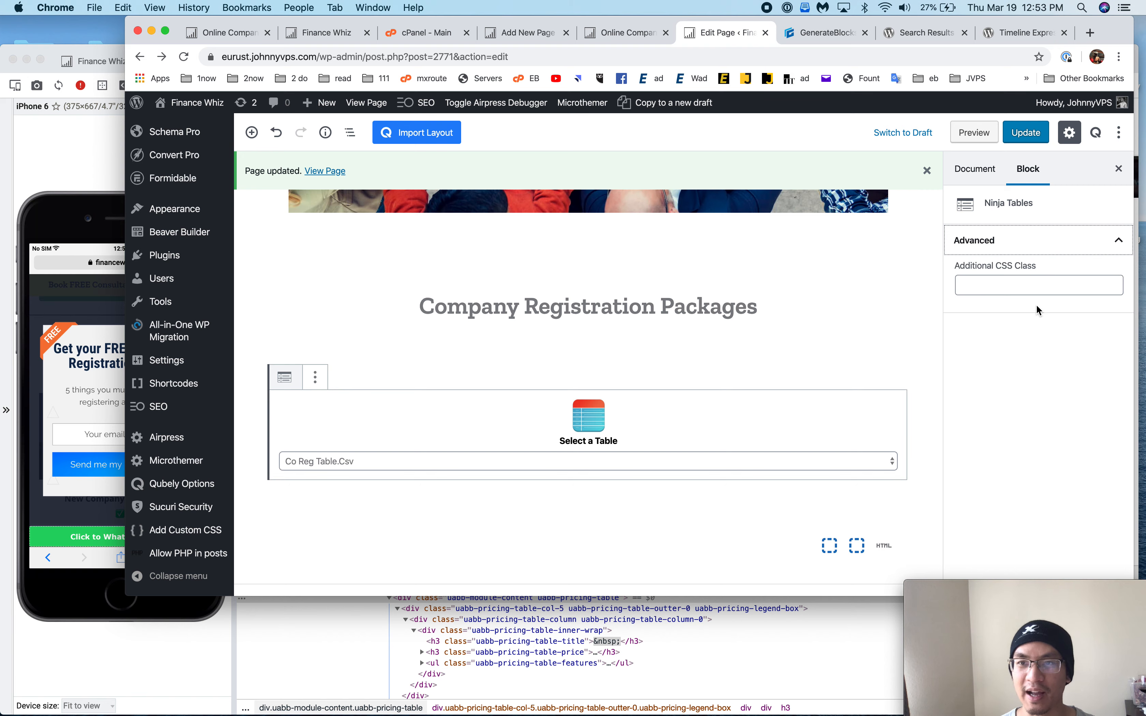
click(1038, 285)
text(uabb-module-content uabb-pricing-table)
click(1035, 136)
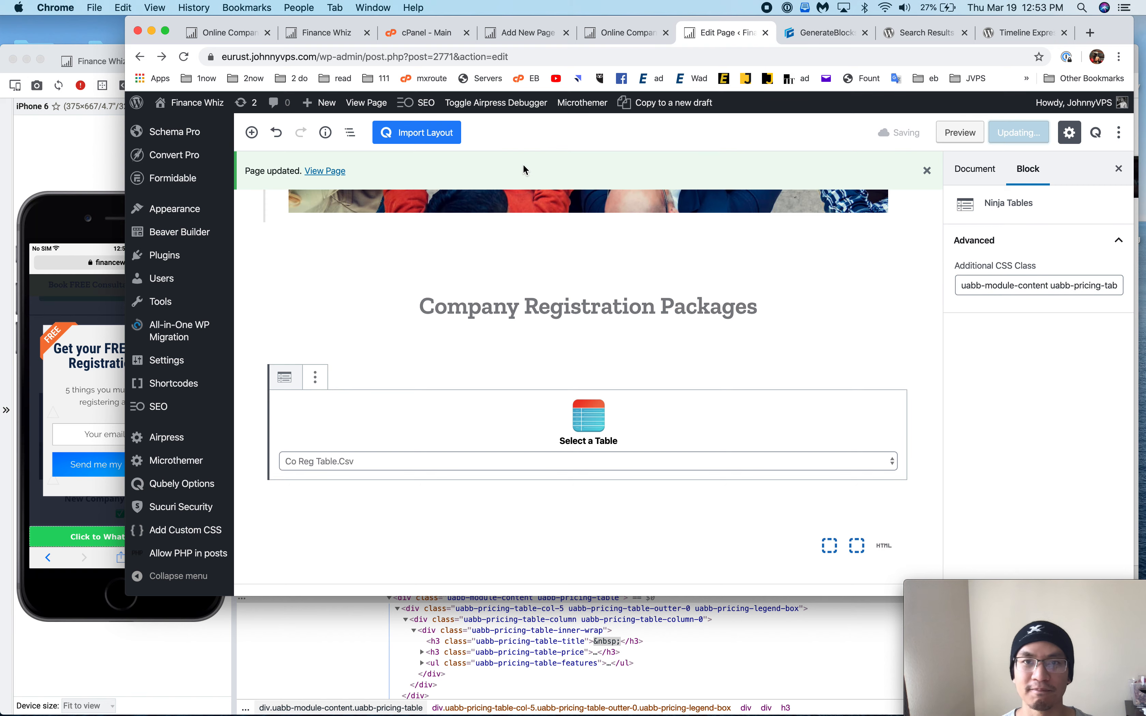
click(23, 157)
click(364, 61)
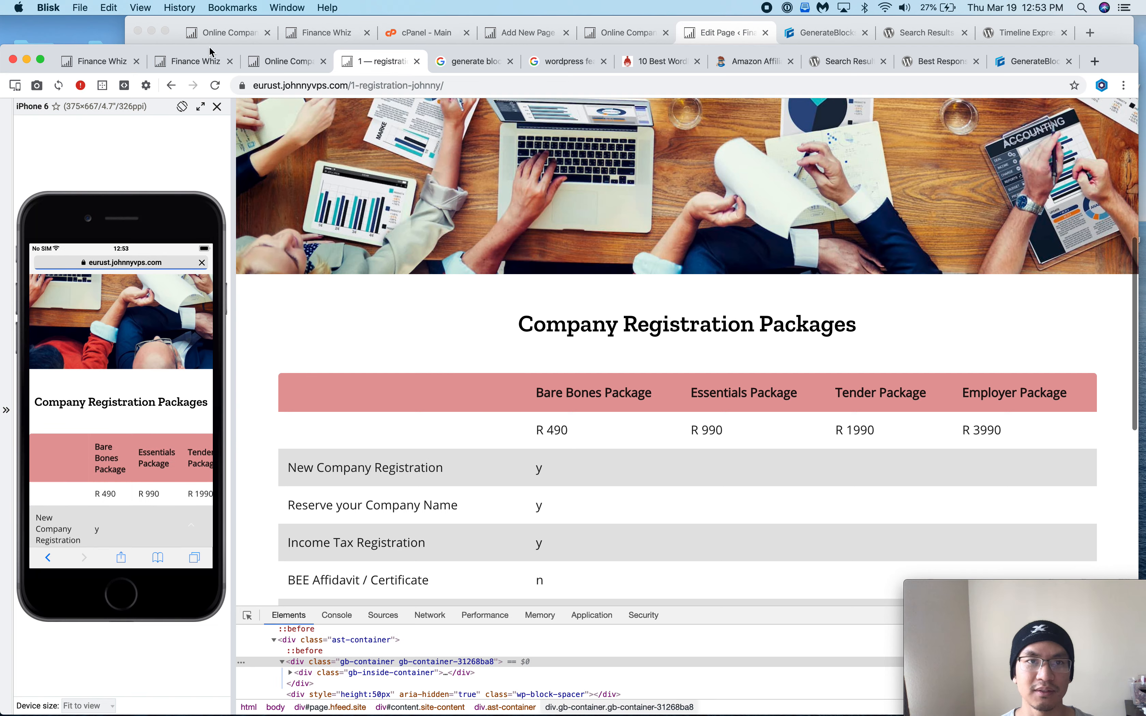
- Back in Chrome, reduce the table block's additional CSS class to uabb-pricing-table, update the page, and check the draft in Blisk
click(689, 42)
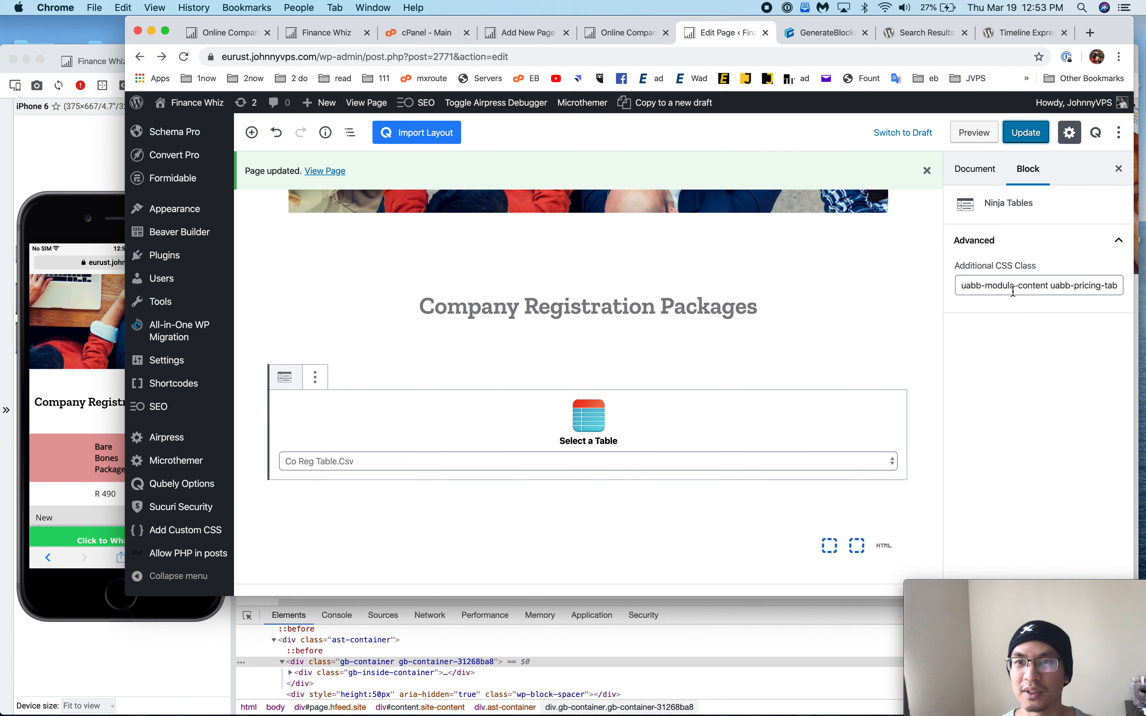
drag(1015, 286, 1052, 288)
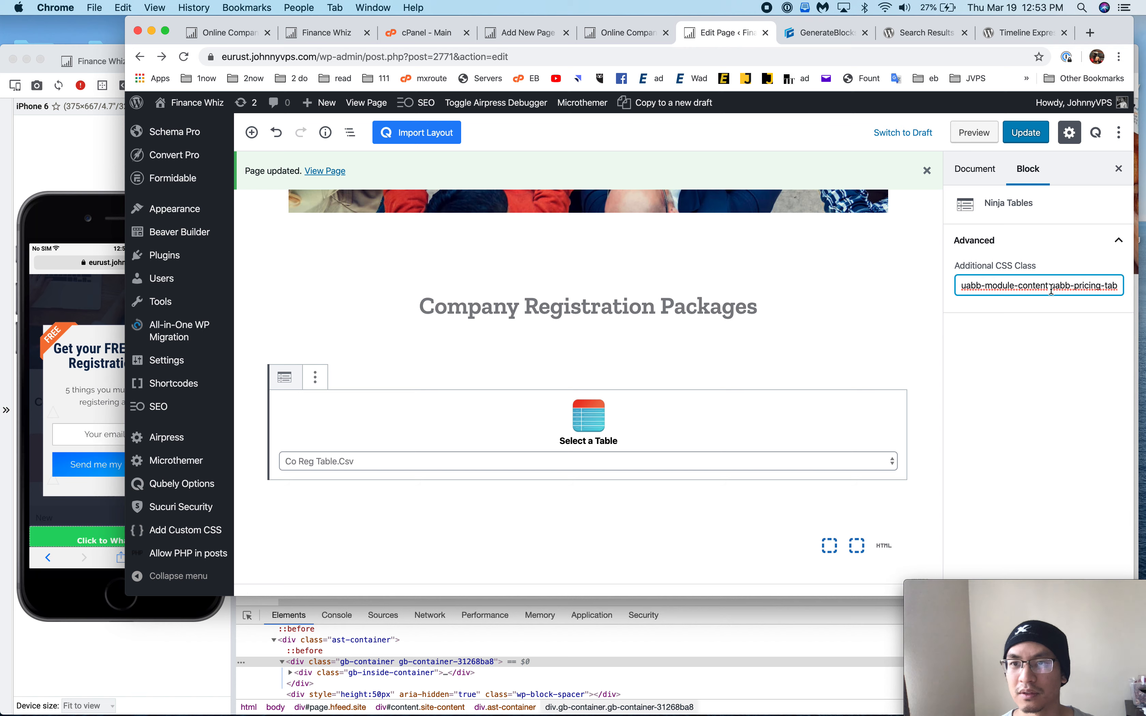
key(BackSpace)
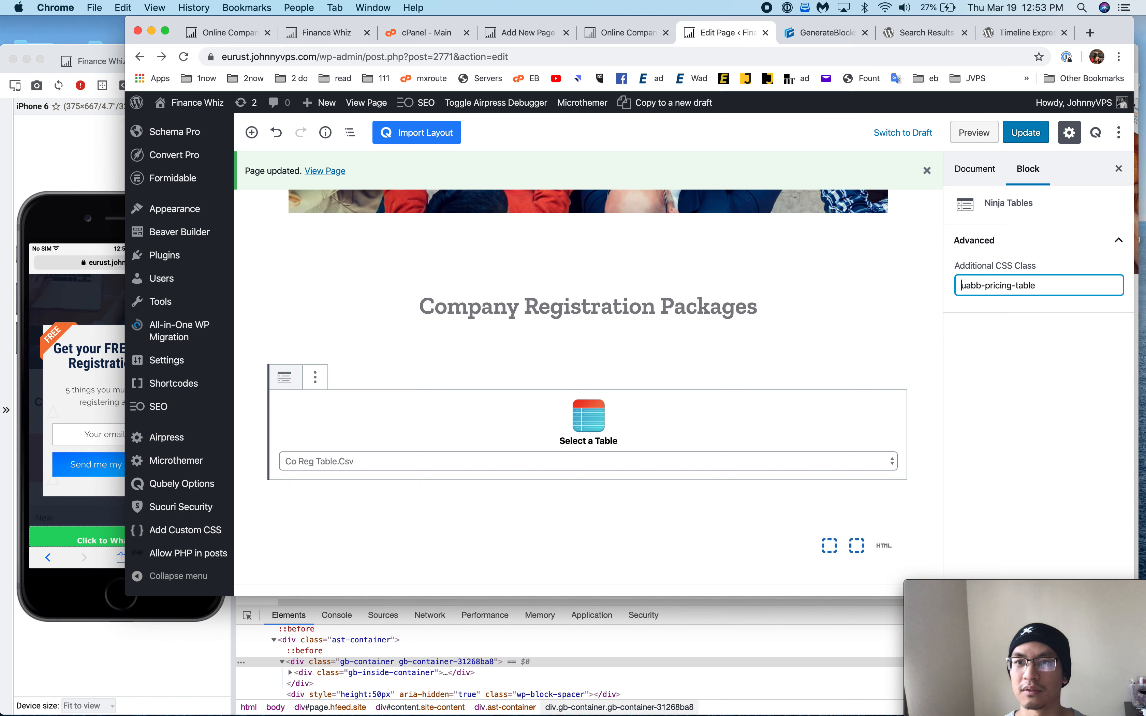
click(1022, 139)
click(106, 159)
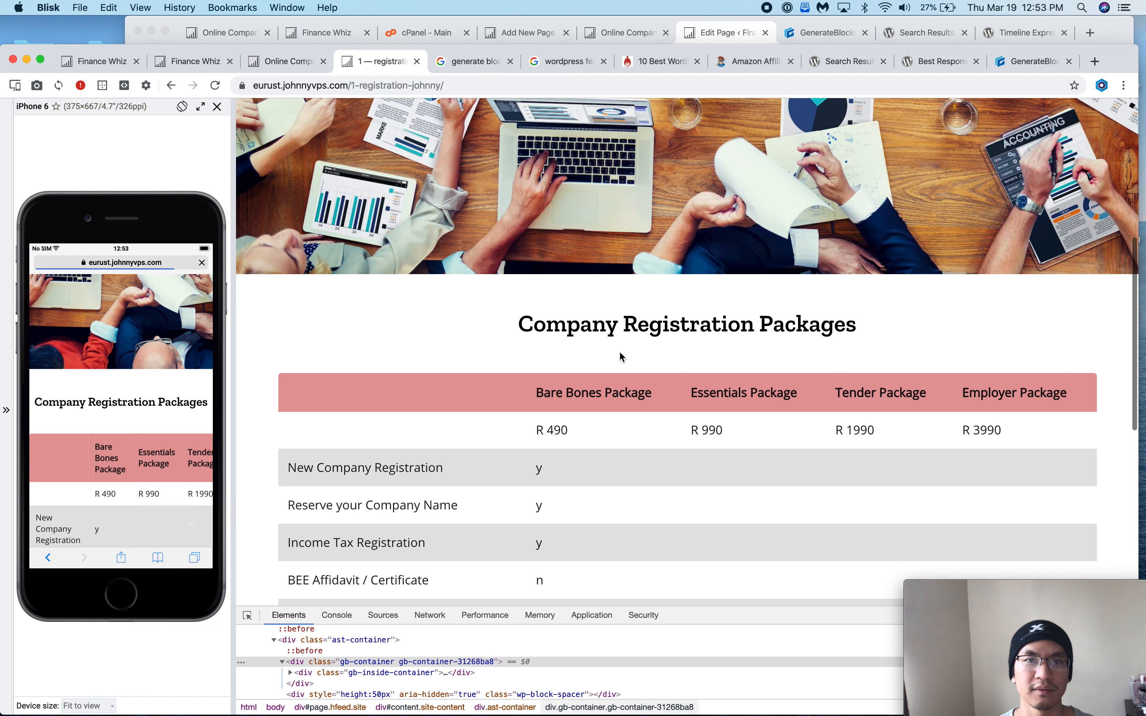
- Return to the editor in Chrome and clear the additional CSS class from the Ninja Tables block
click(728, 37)
drag(1063, 288, 880, 281)
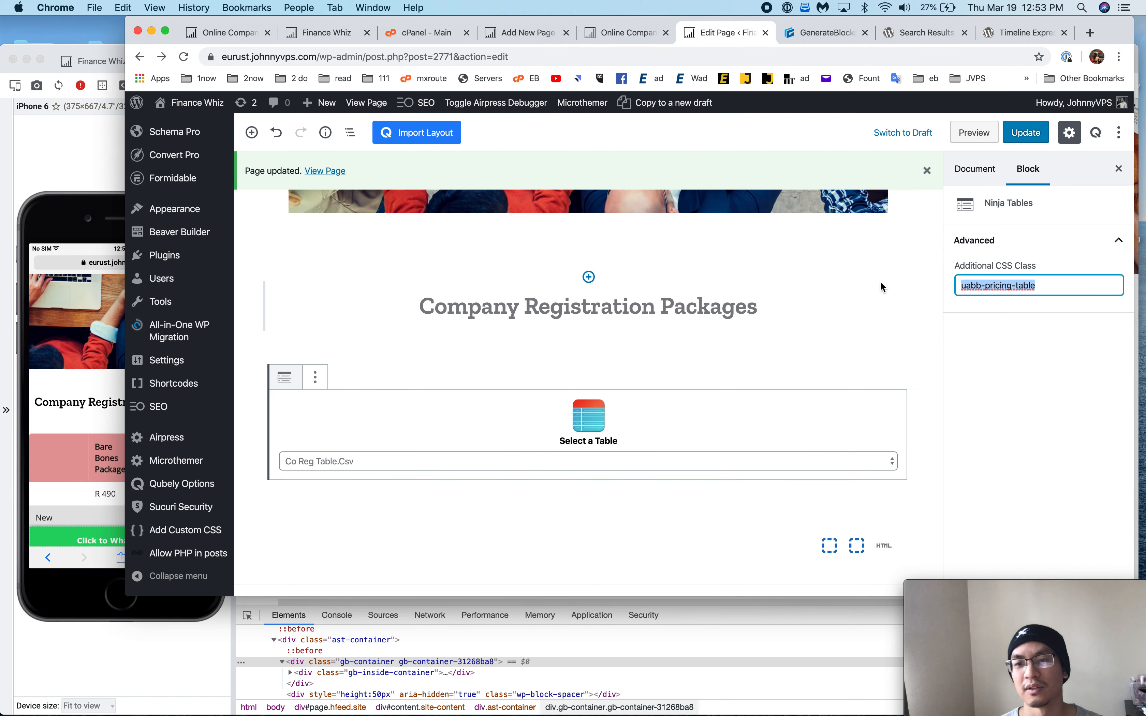
key(BackSpace)
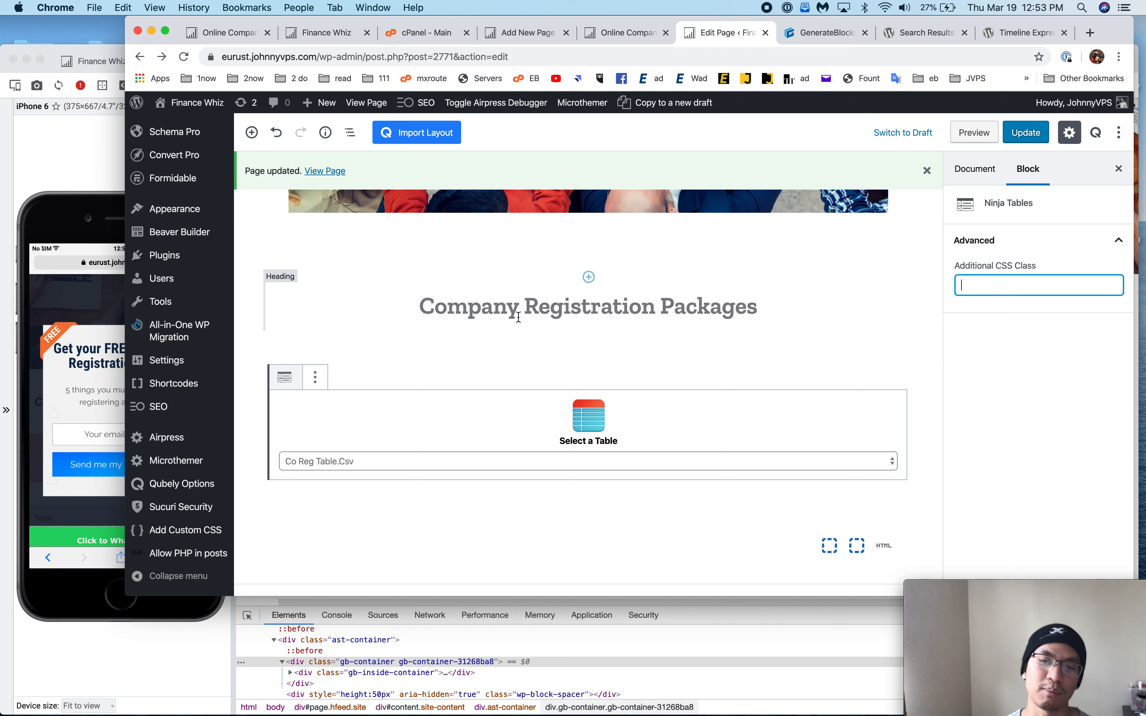
- In Blisk, view the Finance Whiz home page, and inspect the Bare Bones Package heading's markup and styles on the live company registration page
click(85, 168)
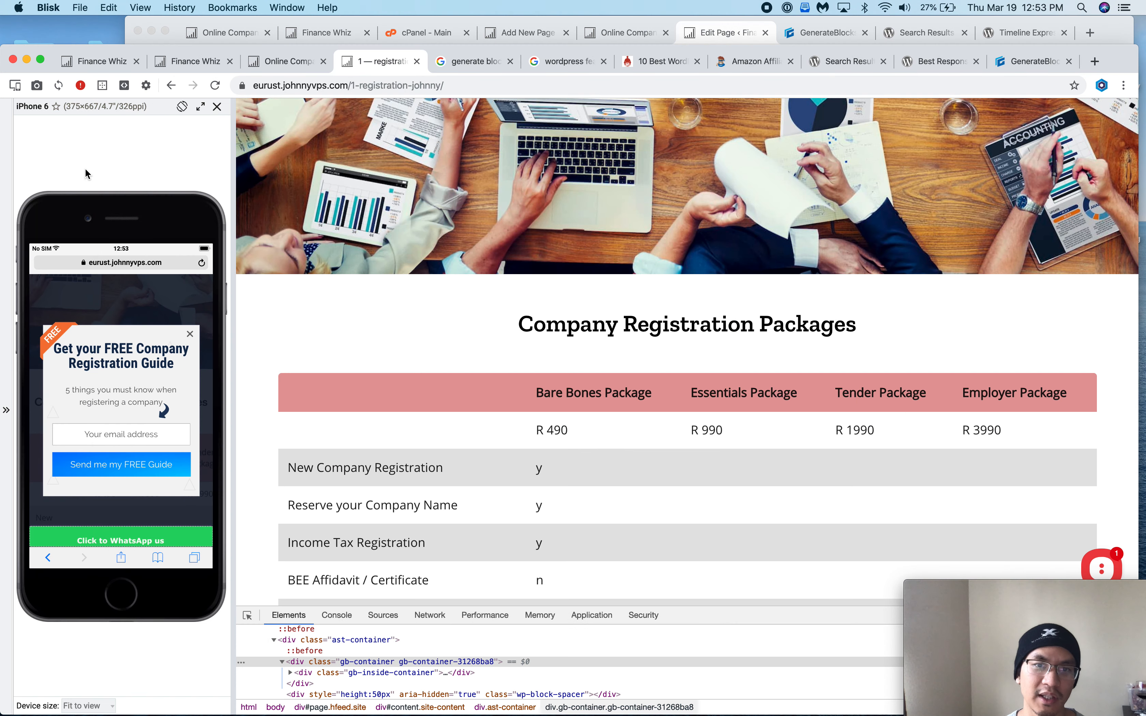
click(212, 61)
click(112, 65)
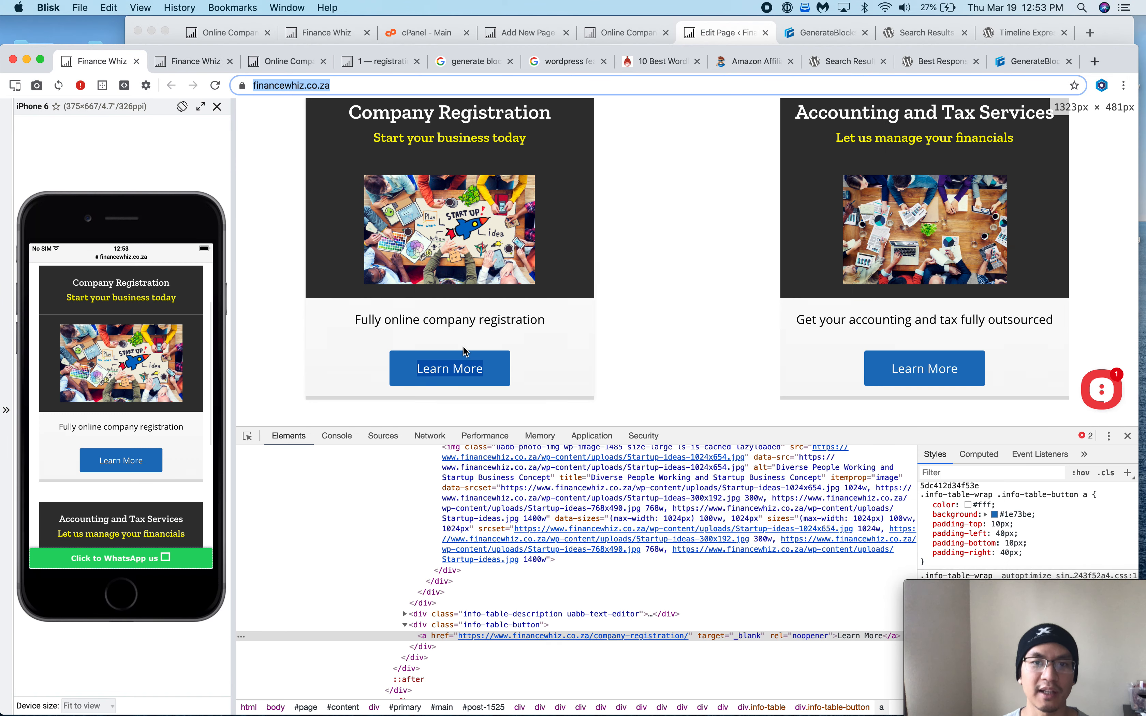
scroll(493, 285, down, 2)
scroll(493, 285, up, 5)
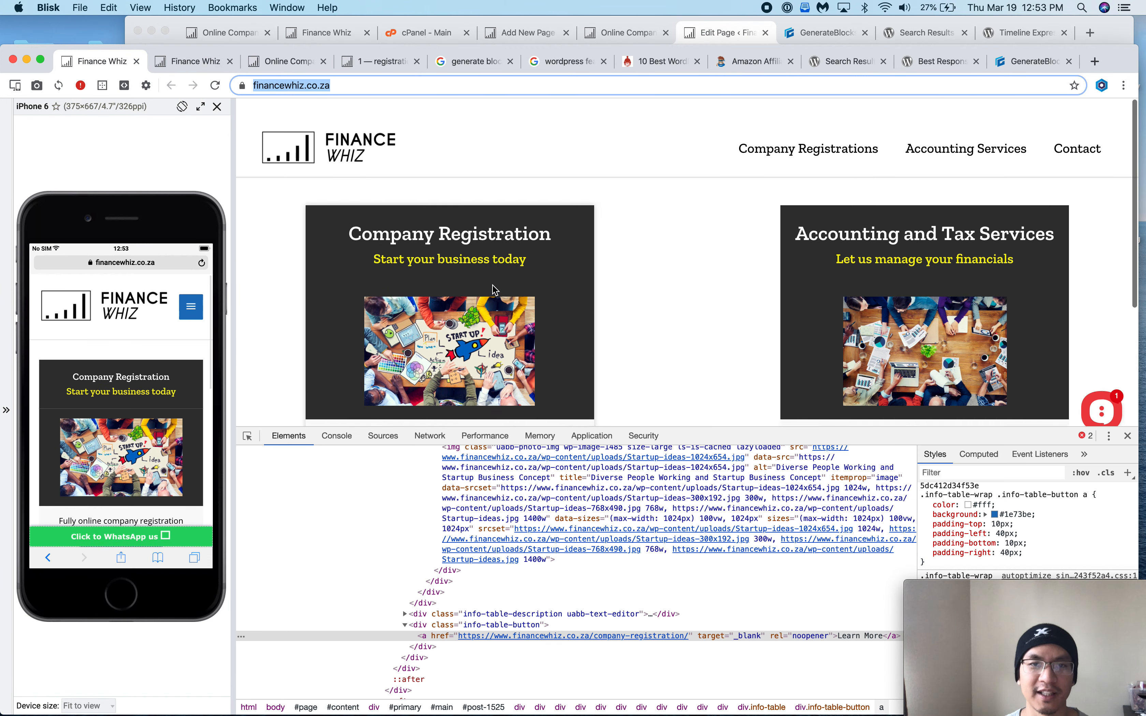
click(313, 56)
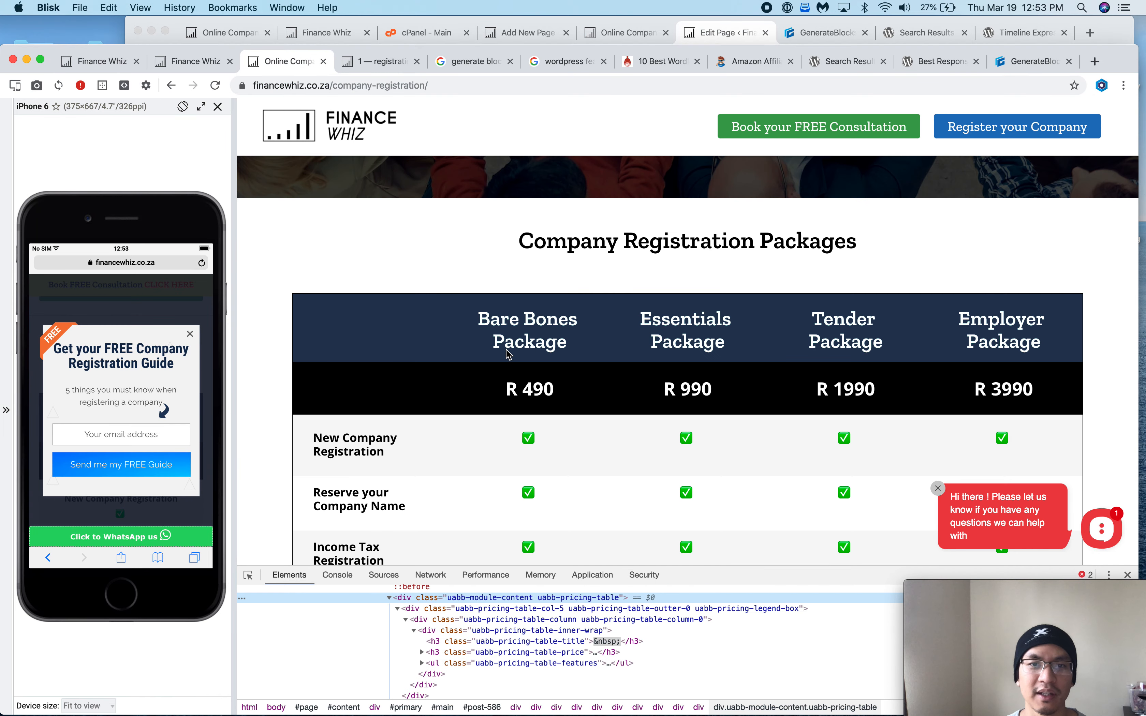
right_click(508, 355)
click(558, 425)
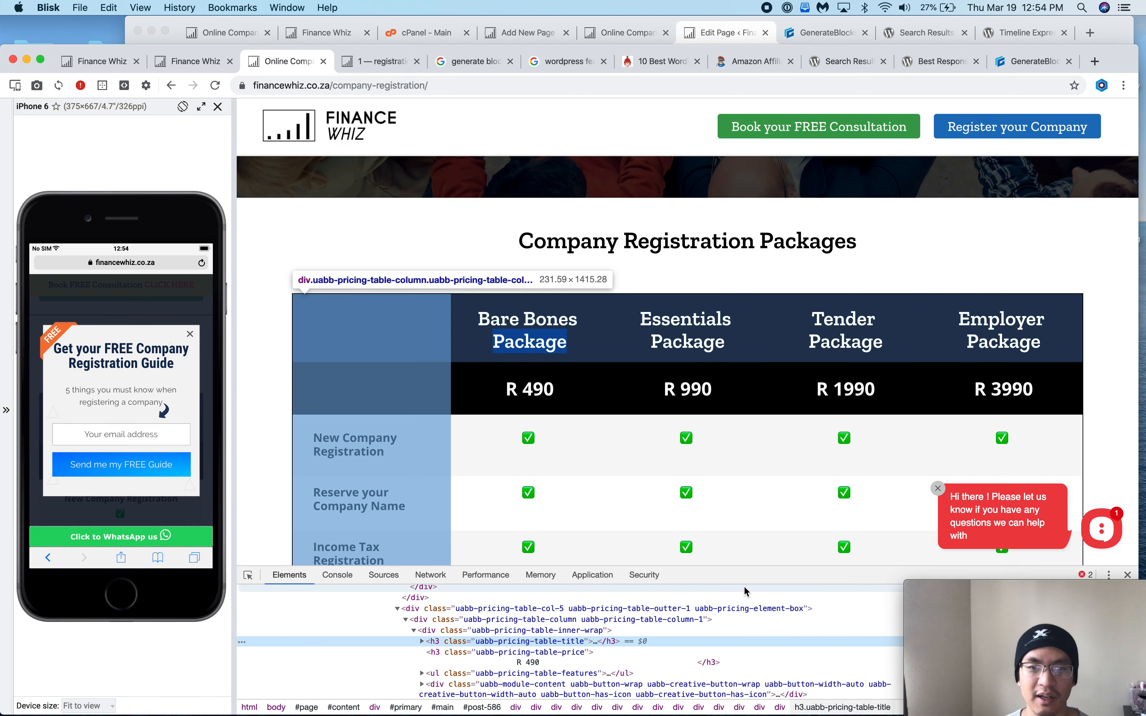
drag(750, 572, 856, 396)
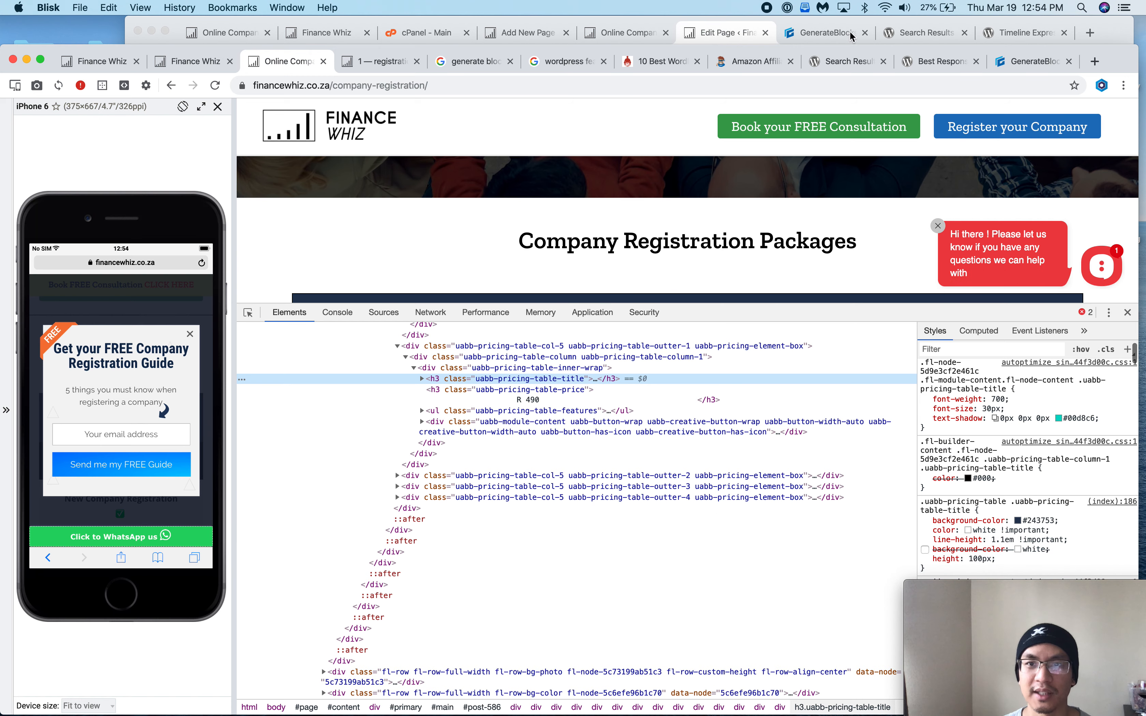
scroll(788, 379, up, 10)
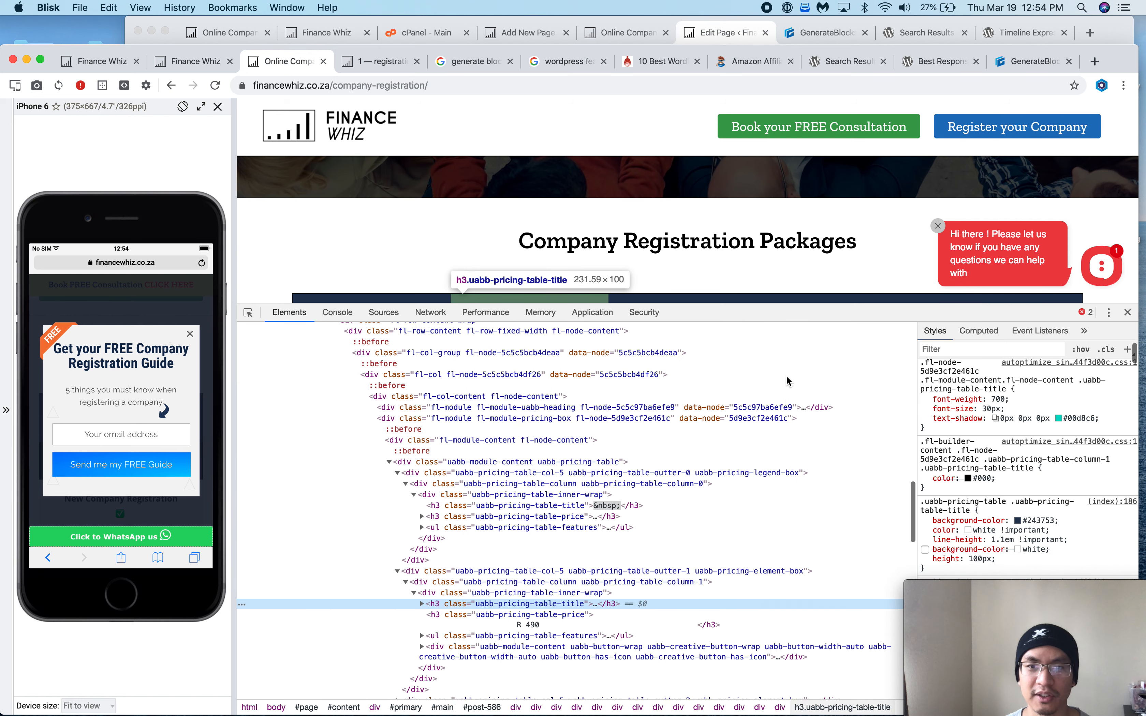
drag(800, 313, 800, 616)
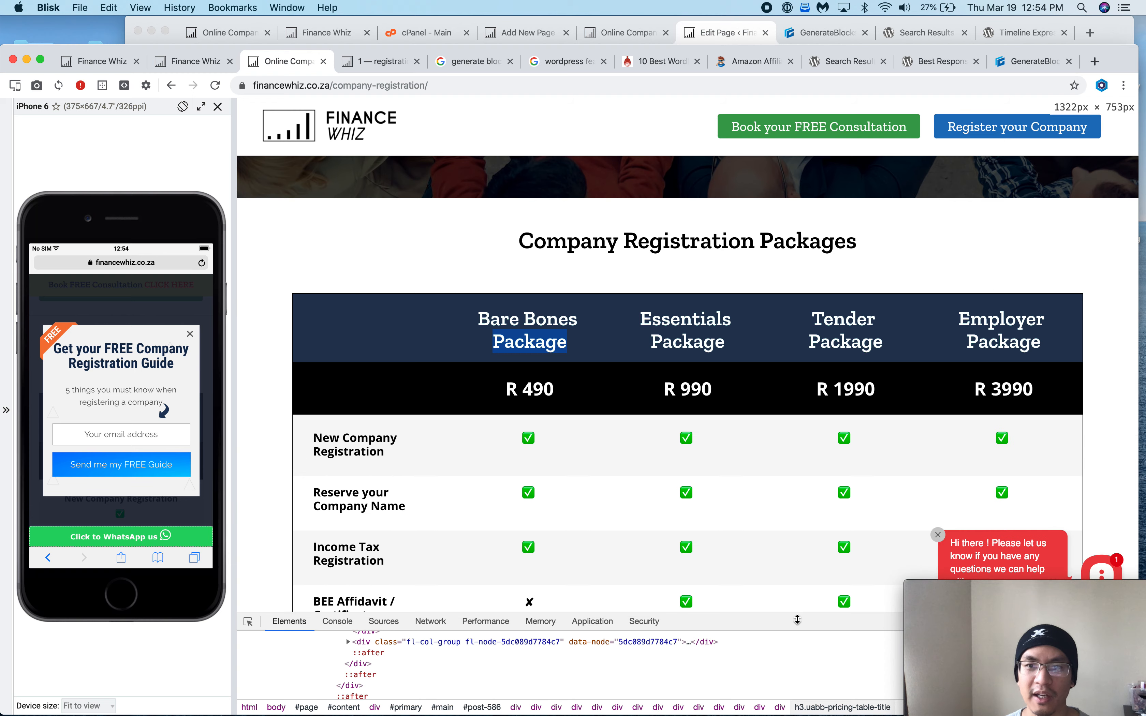
scroll(790, 433, down, 2)
- Compare the editor and draft with the live page, examining the packages table's last rows, register buttons and the quote section below it
click(720, 41)
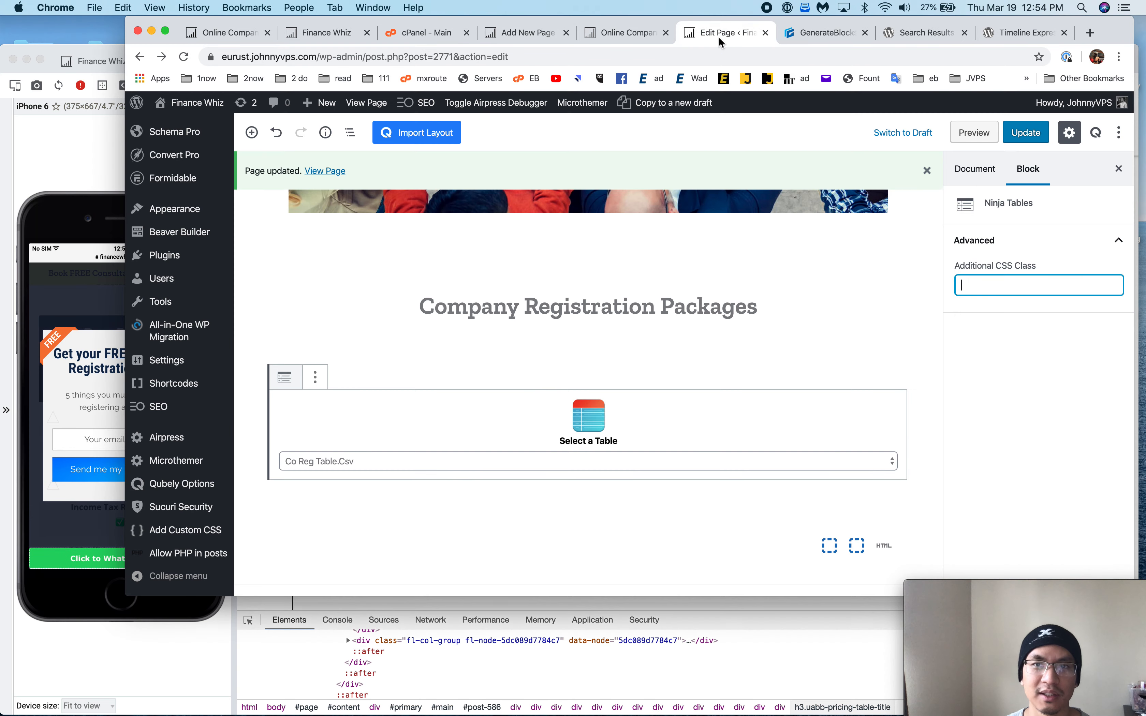
scroll(607, 291, down, 10)
scroll(606, 356, up, 12)
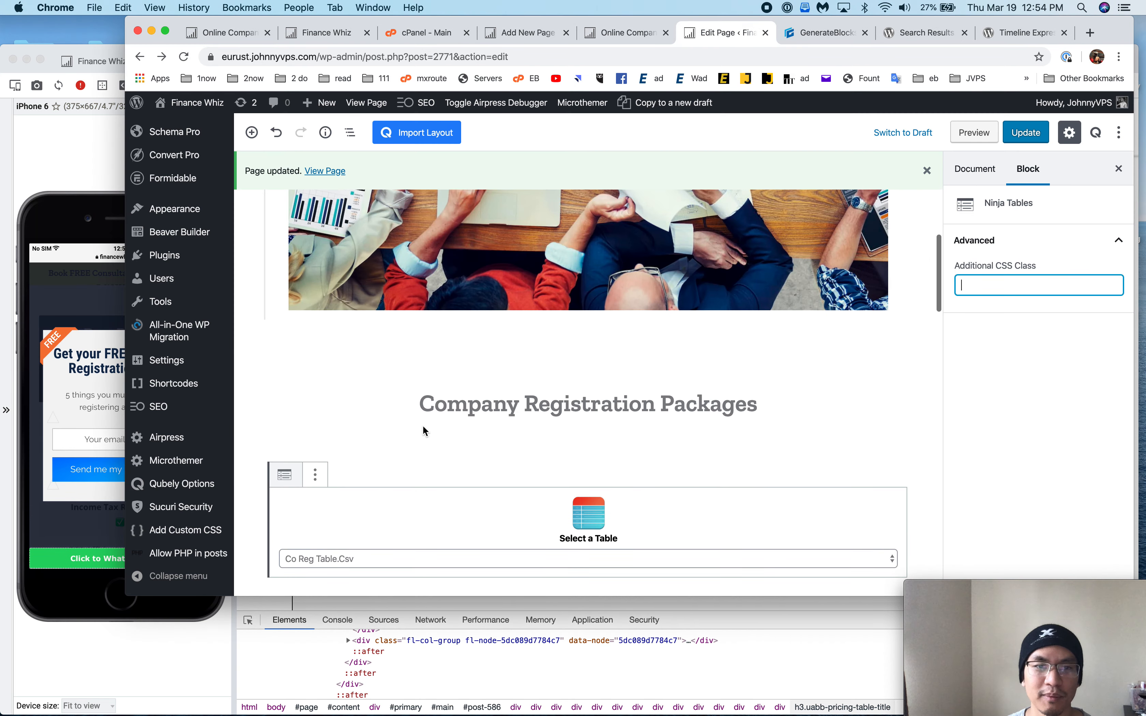
key(super+Tab)
scroll(597, 439, down, 10)
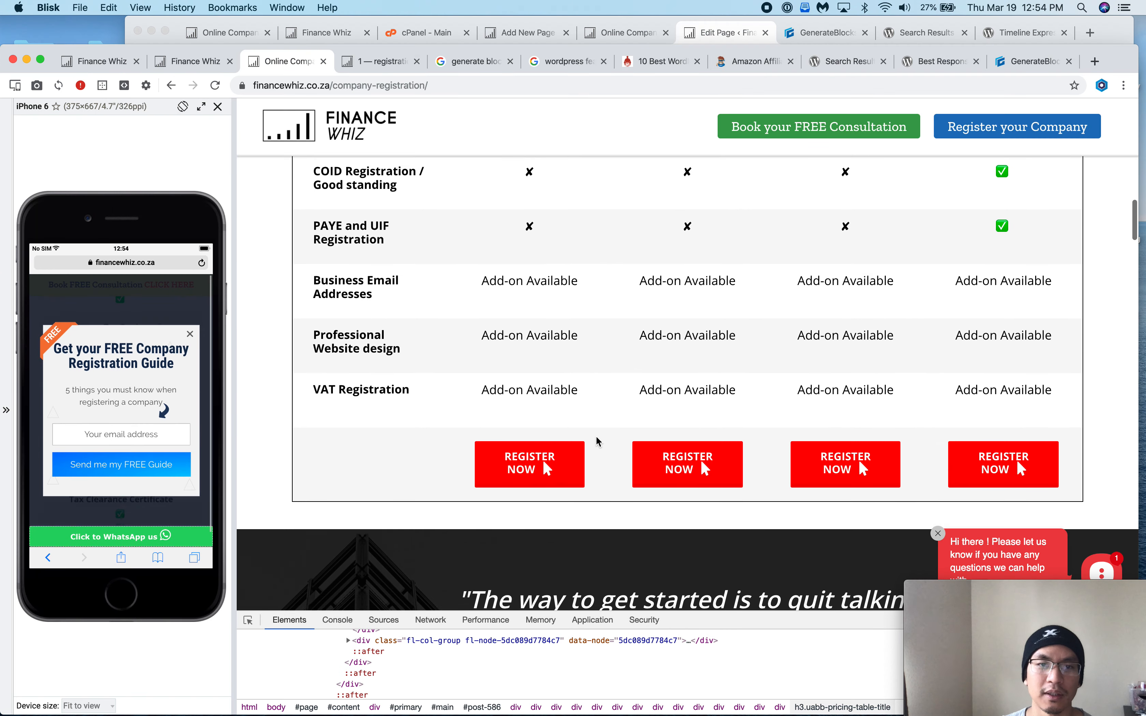
scroll(598, 439, up, 3)
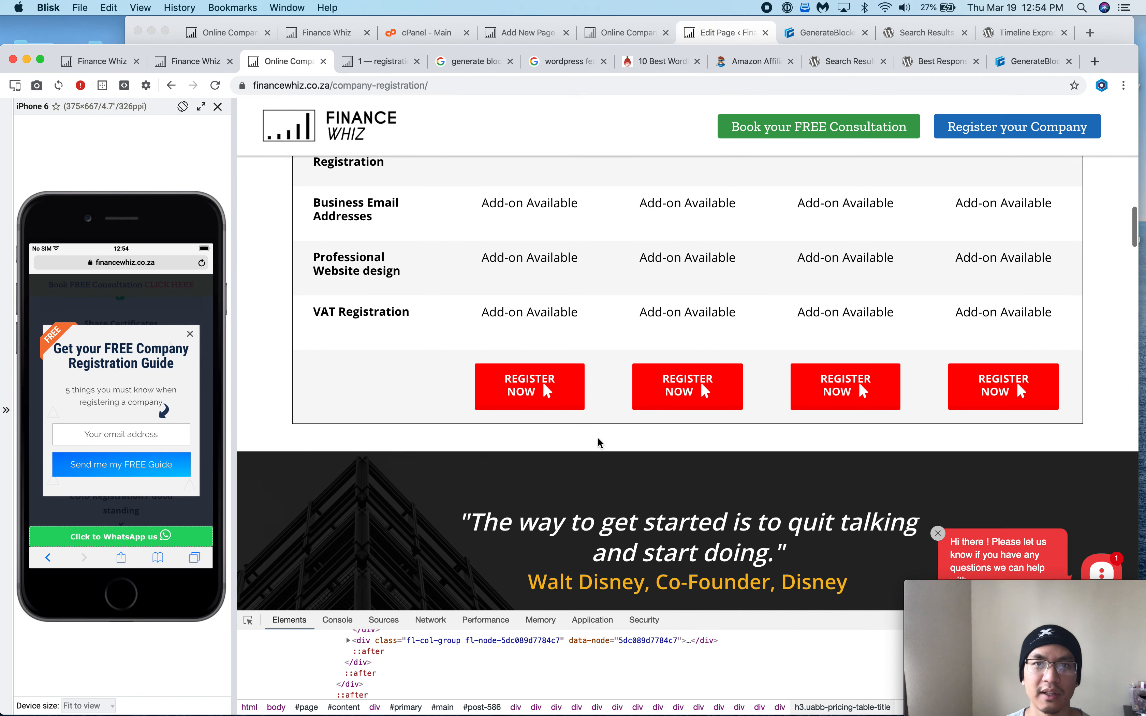
click(379, 62)
scroll(507, 360, down, 10)
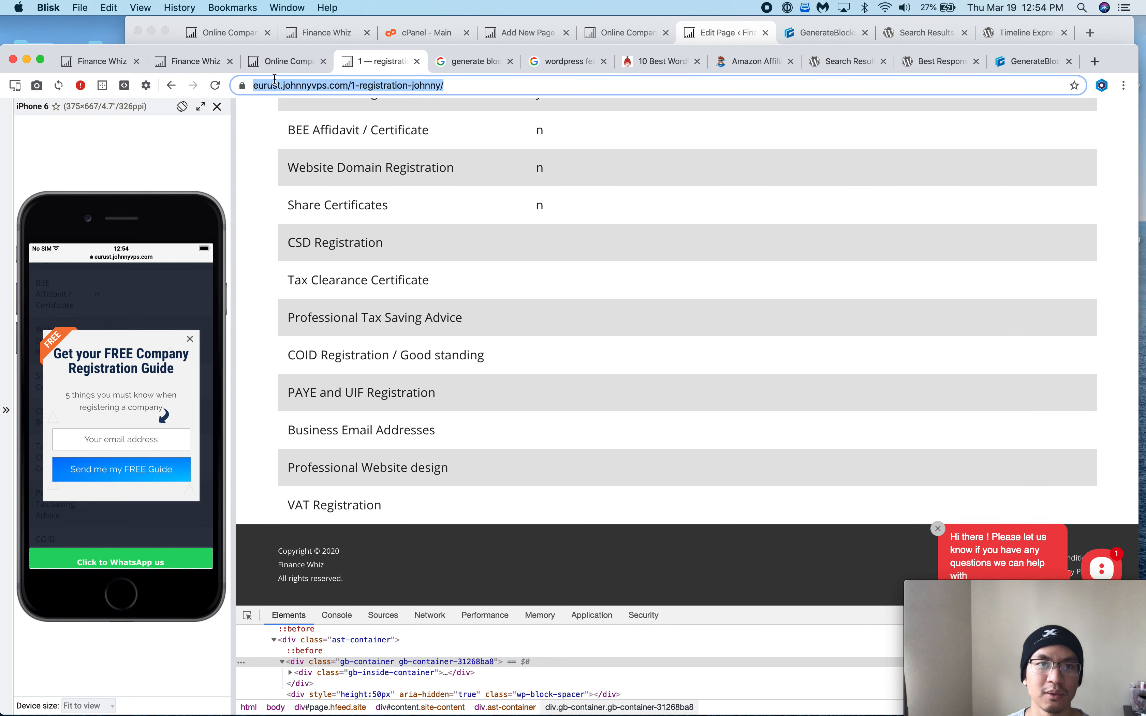
click(289, 65)
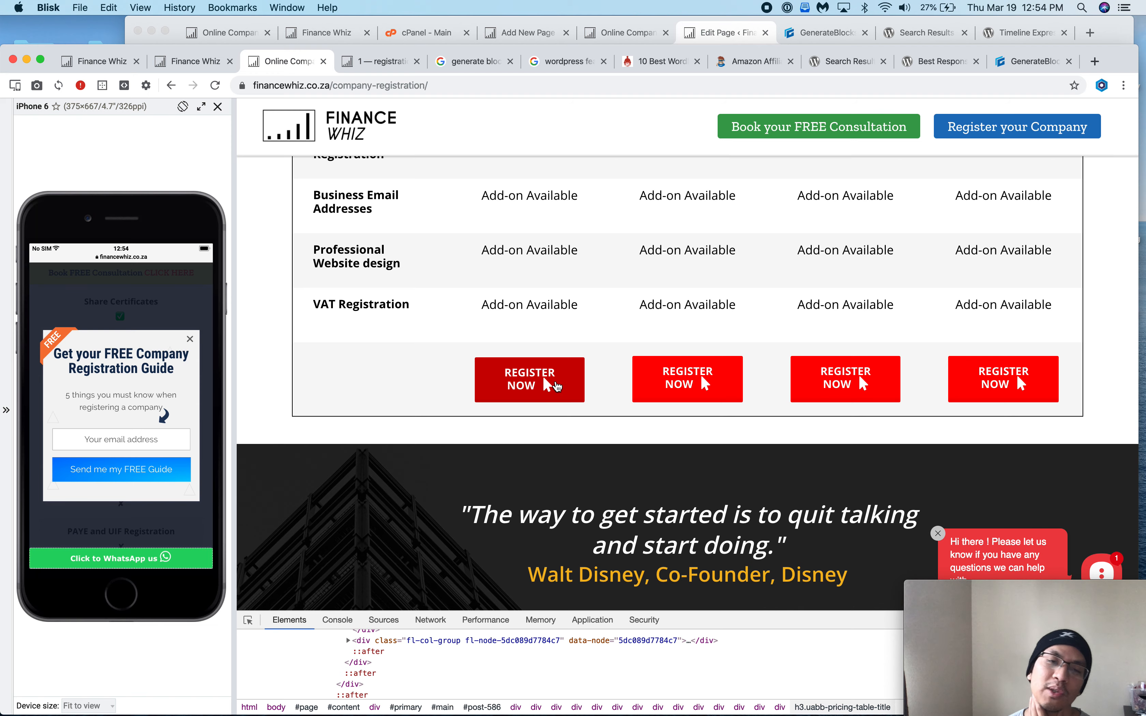
scroll(581, 345, up, 7)
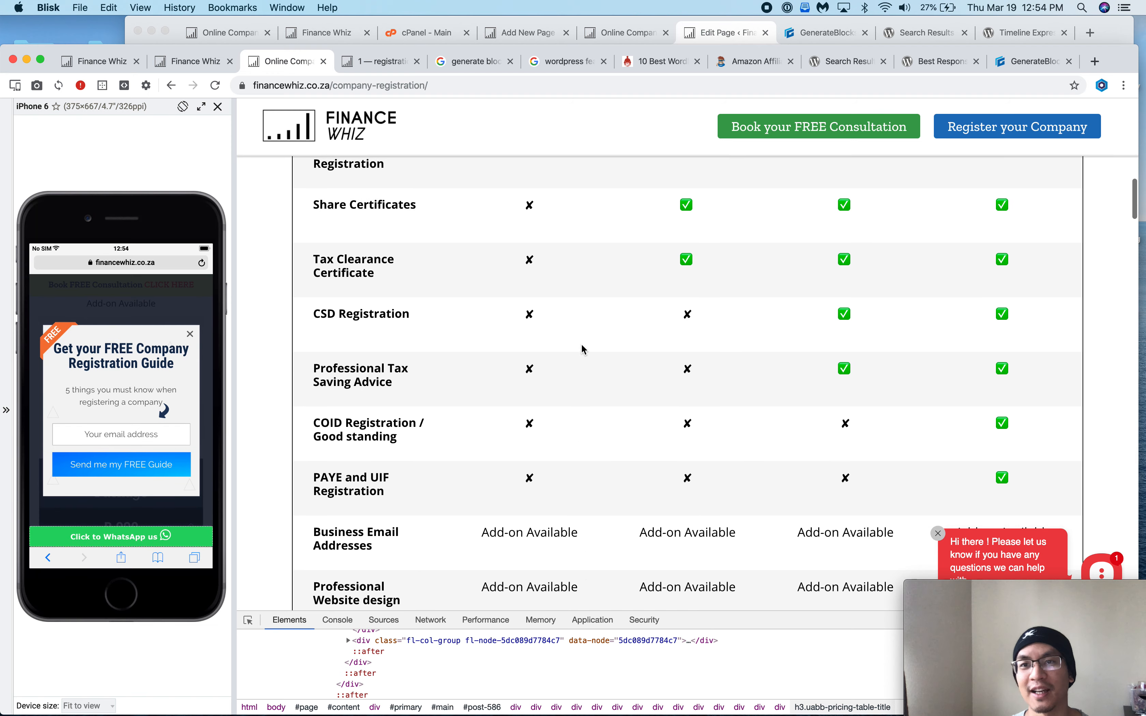
scroll(660, 178, down, 7)
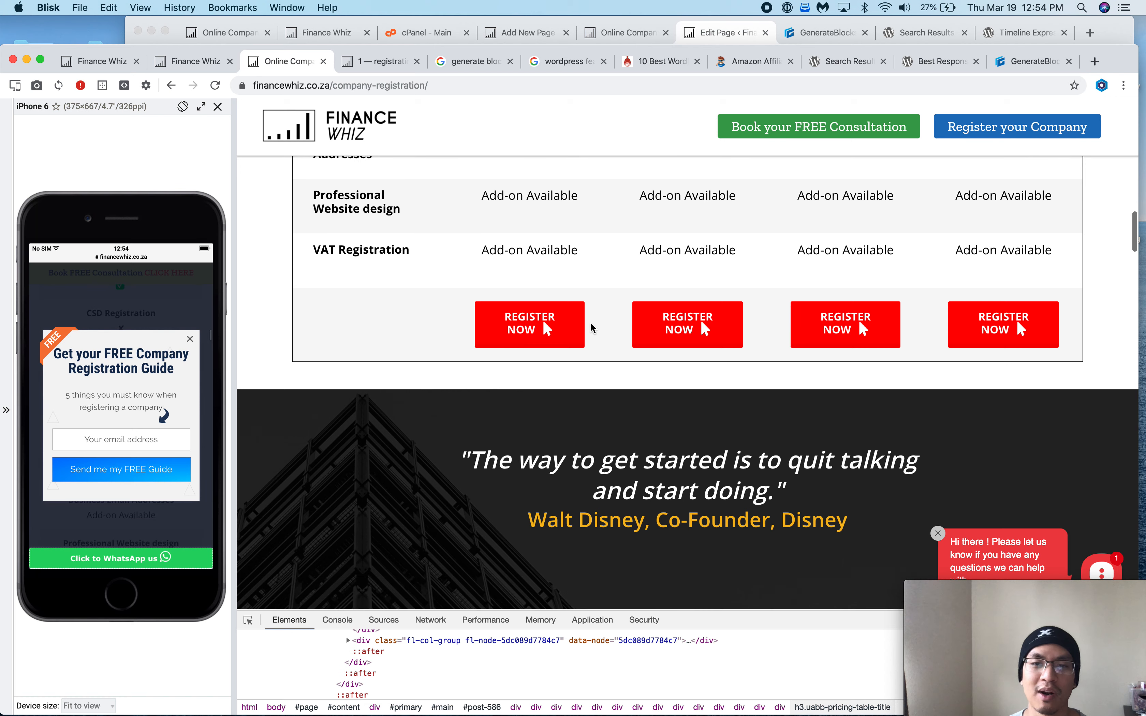
scroll(592, 326, down, 4)
scroll(591, 324, up, 1)
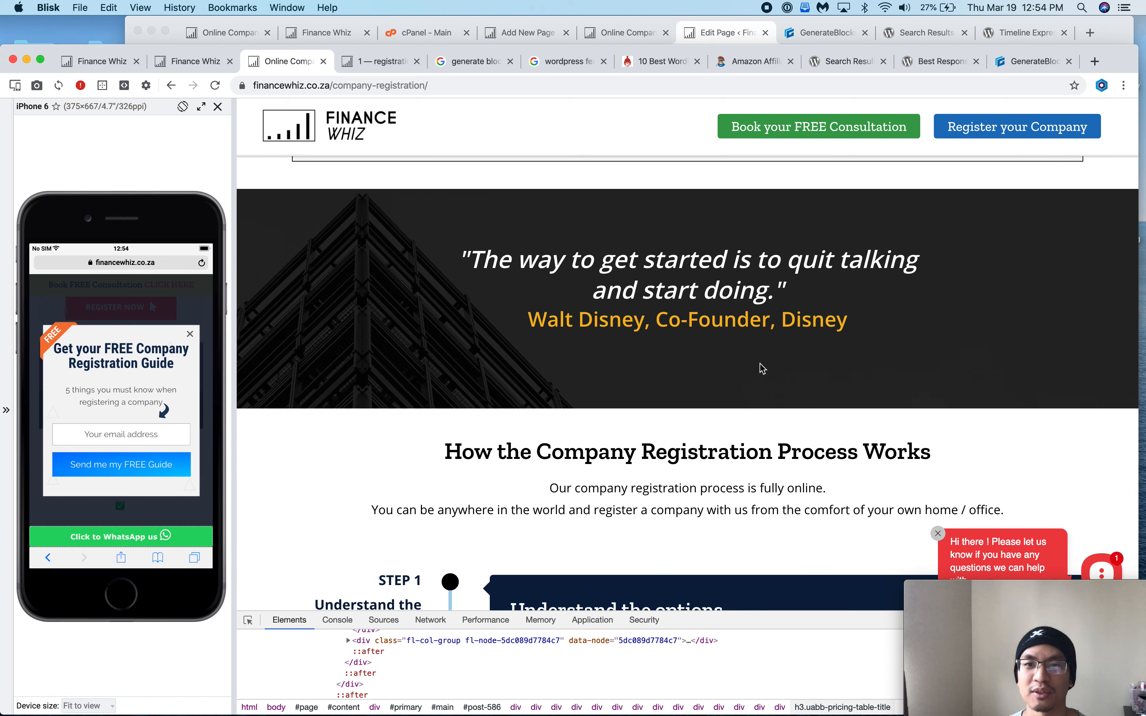
scroll(711, 284, up, 3)
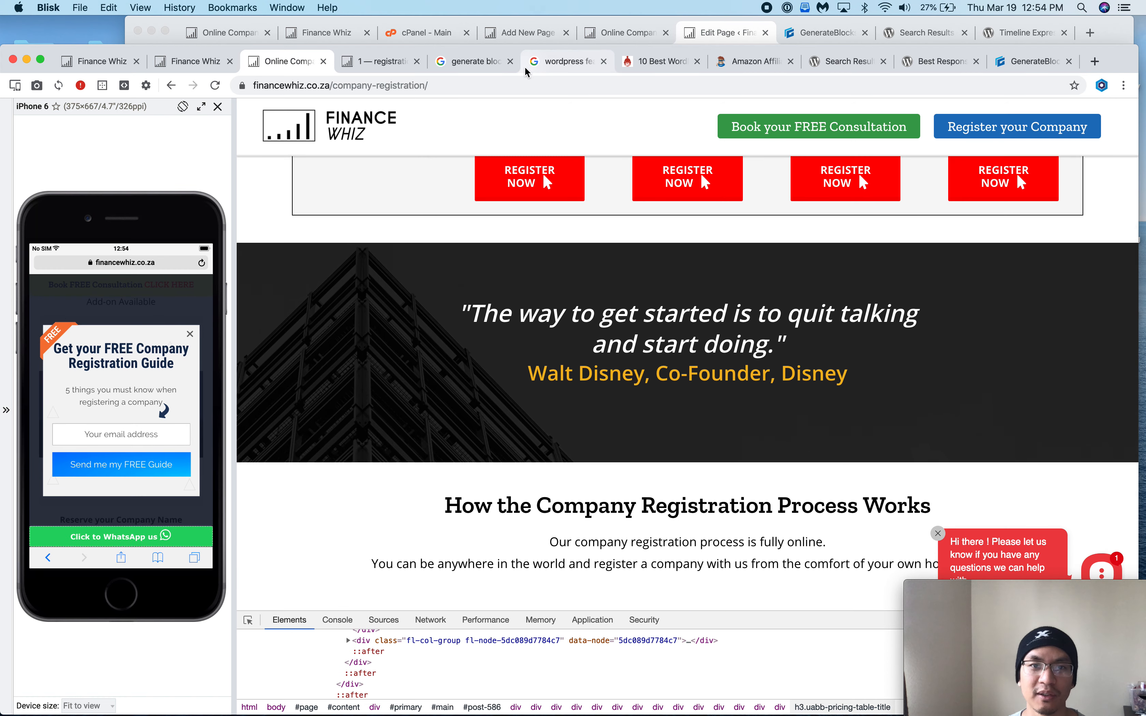
- Switch back to the editor in Chrome and add a Container block in the empty paragraph's place beneath the packages table
click(728, 38)
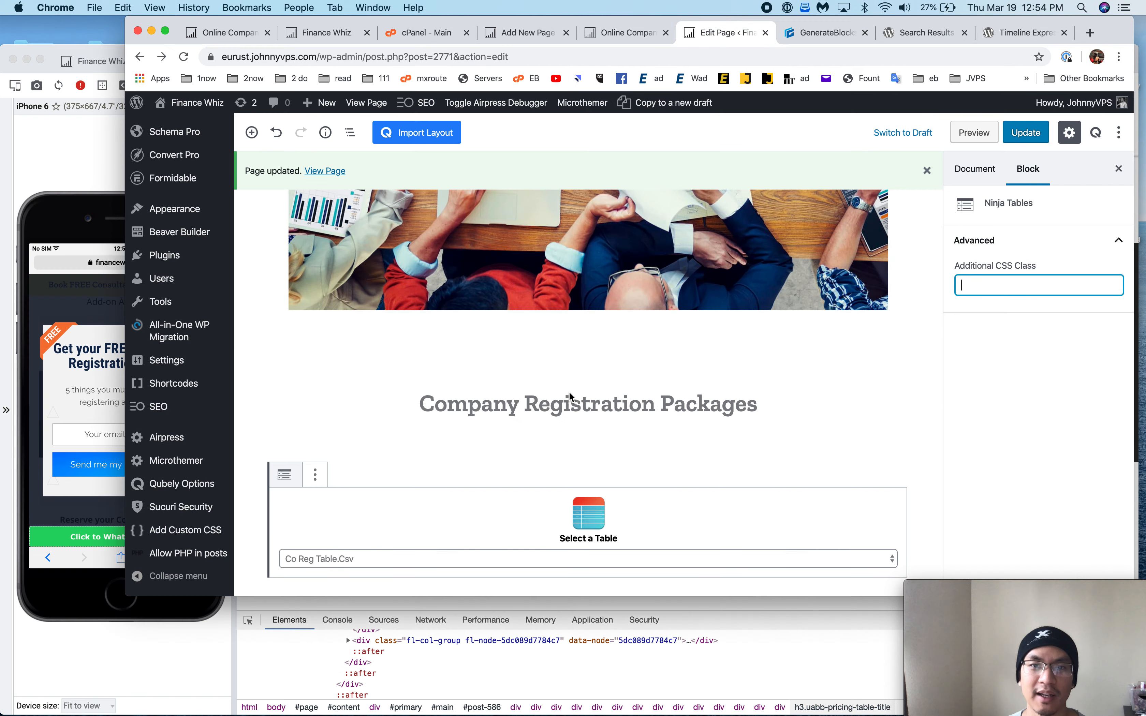
scroll(523, 493, down, 7)
click(515, 268)
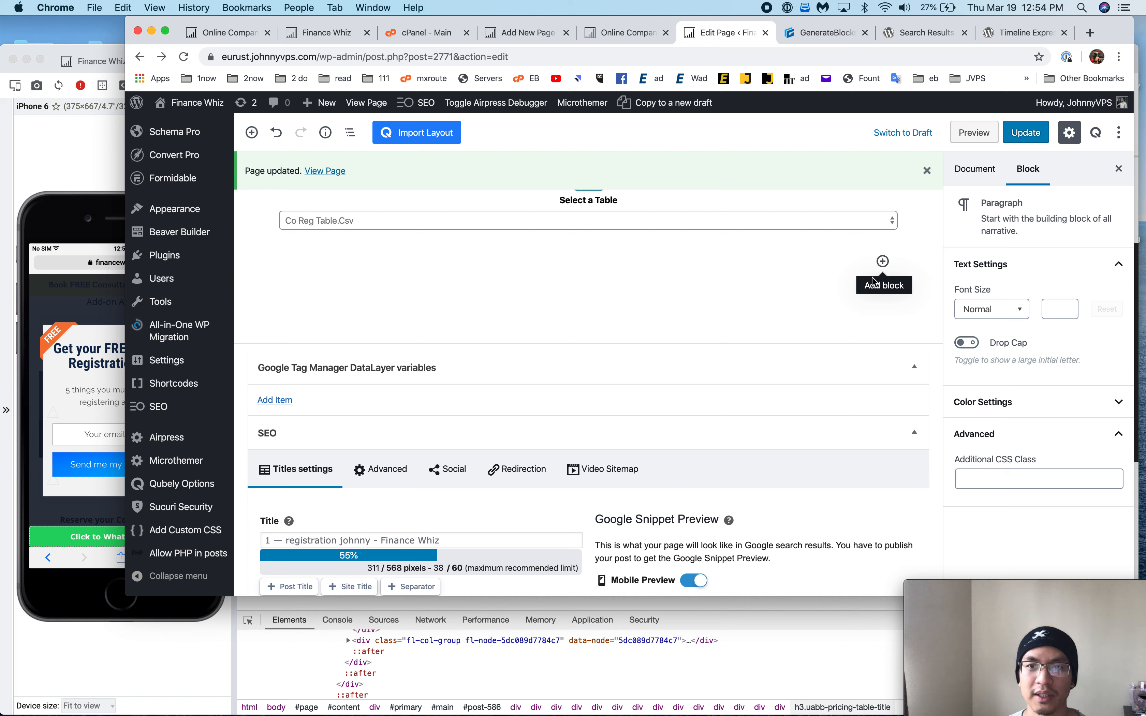
click(882, 262)
click(766, 390)
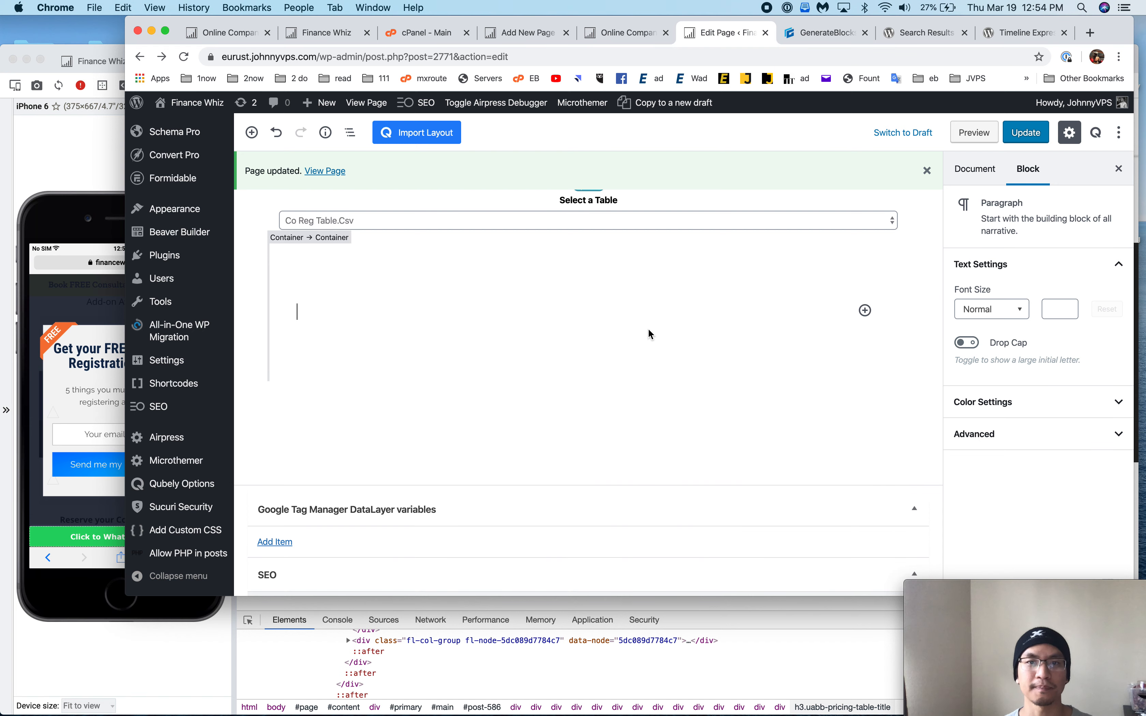
- Enter placeholder text "fsdfdsfdsf" in the container, and set its inner container to Full Width with a 1400 px container width
text(fsdfdsfdsf)
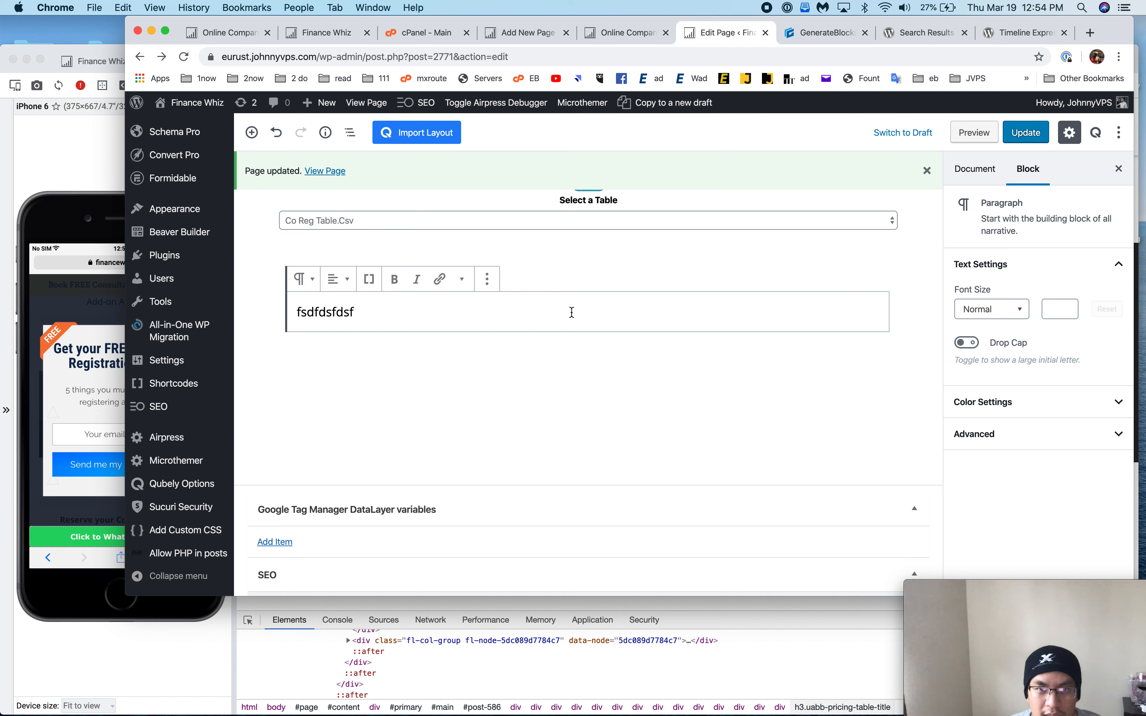
click(576, 279)
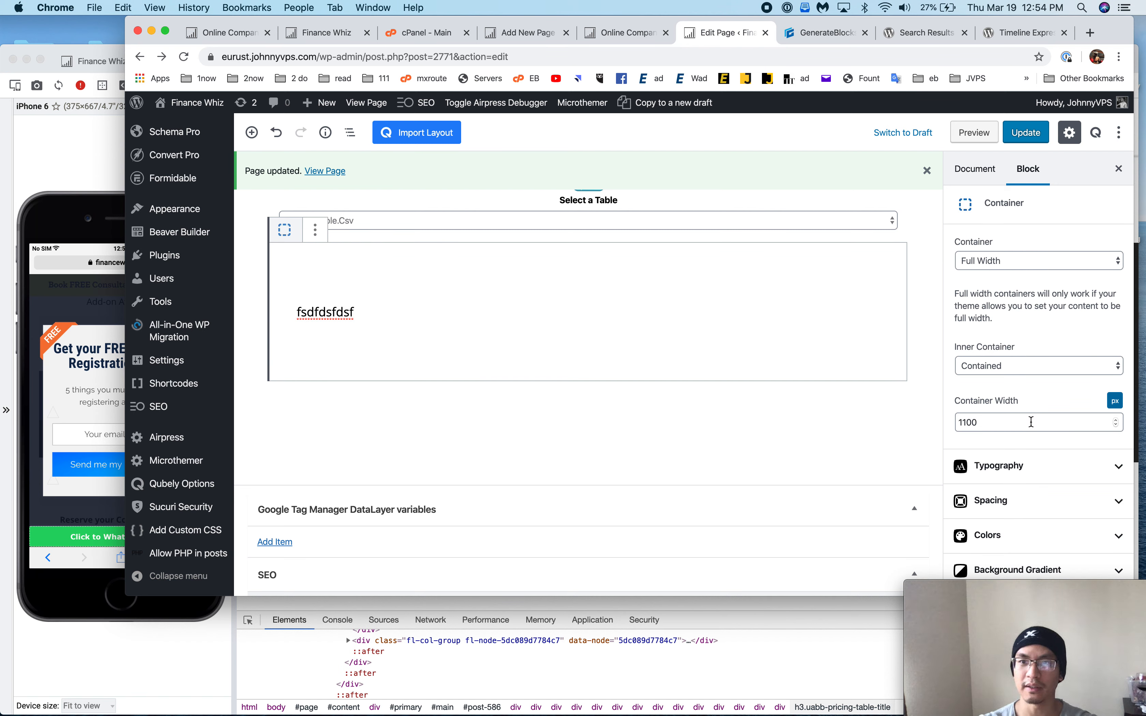
click(1000, 365)
click(998, 353)
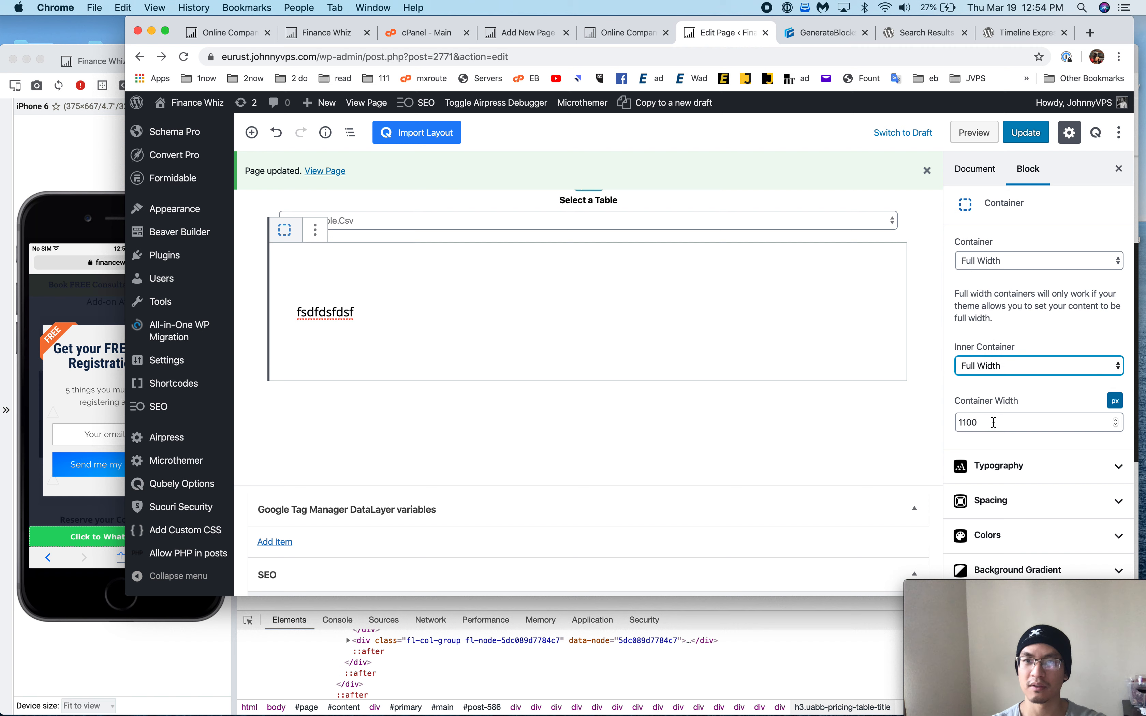
click(972, 421)
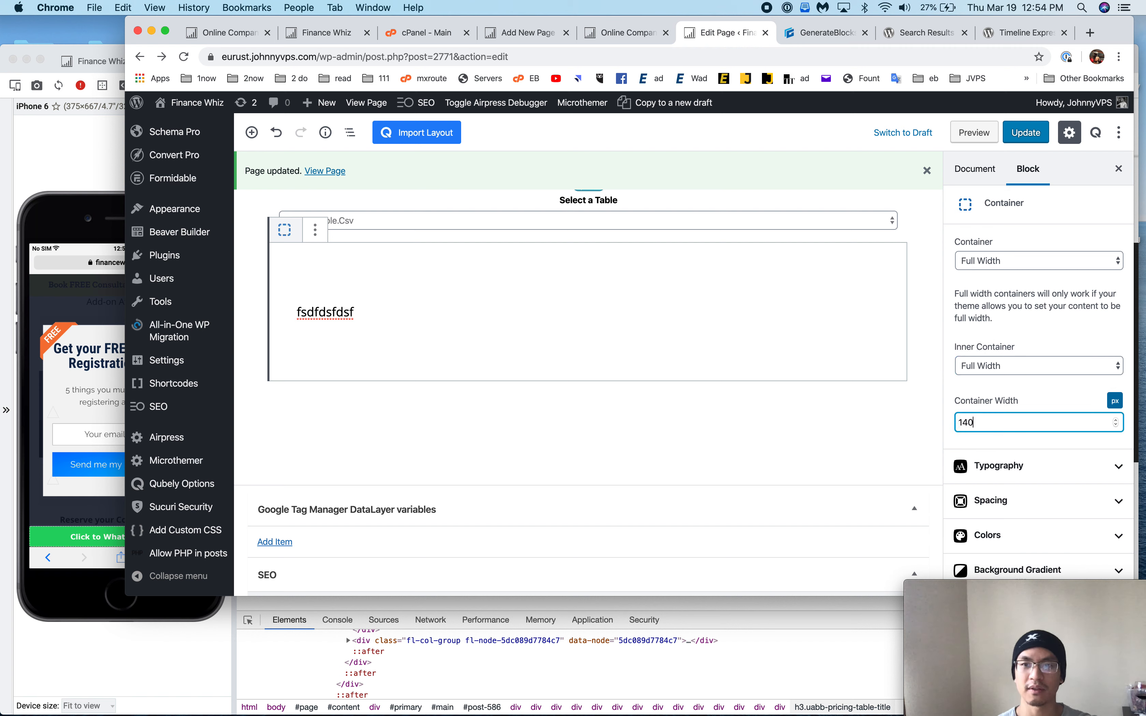
- Set 134-row-bg-free-img.png from the media library as the container's background image
scroll(1046, 380, down, 2)
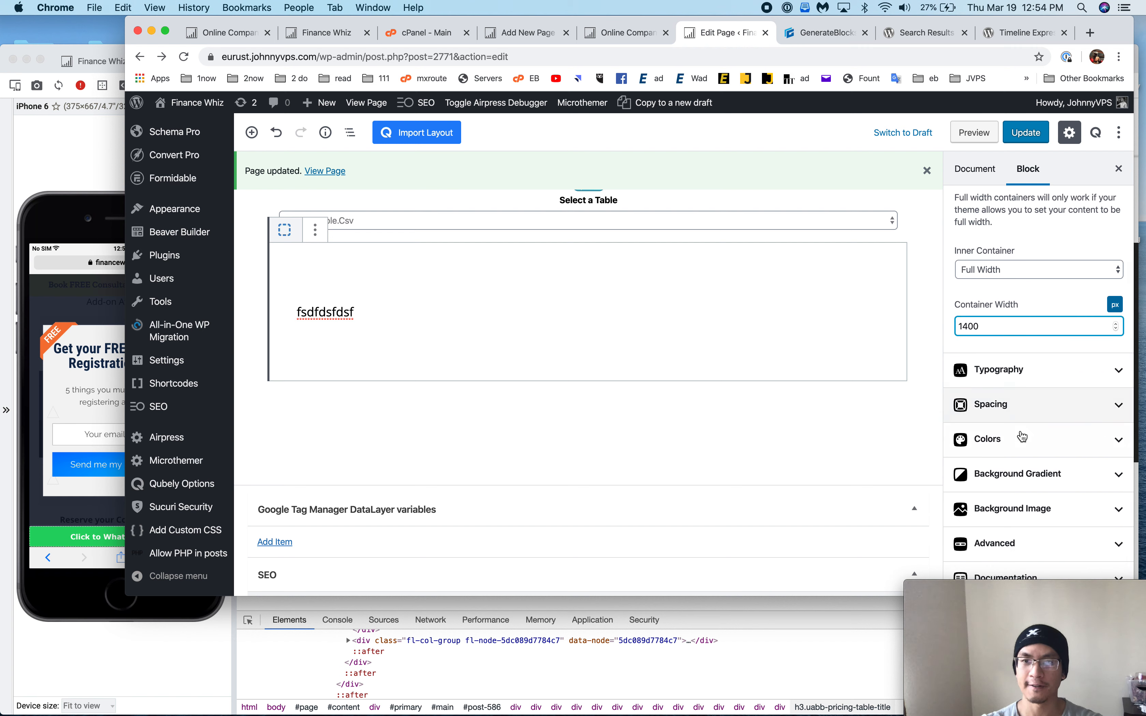
click(1029, 501)
scroll(1028, 474, down, 1)
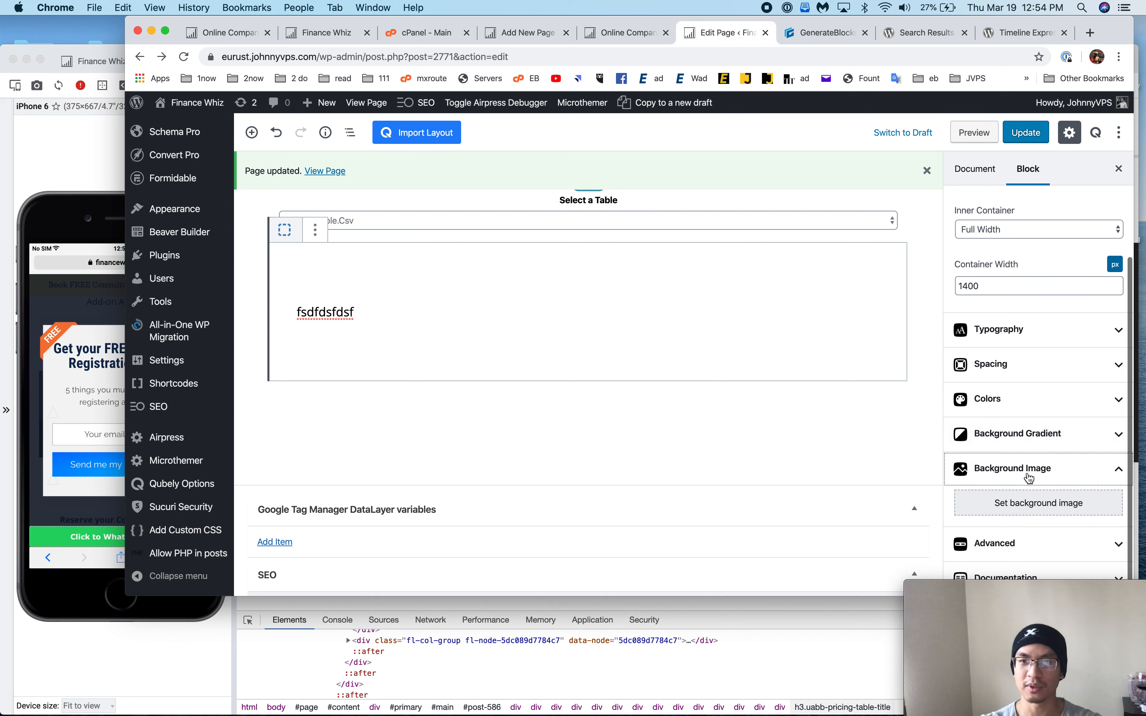
click(1025, 503)
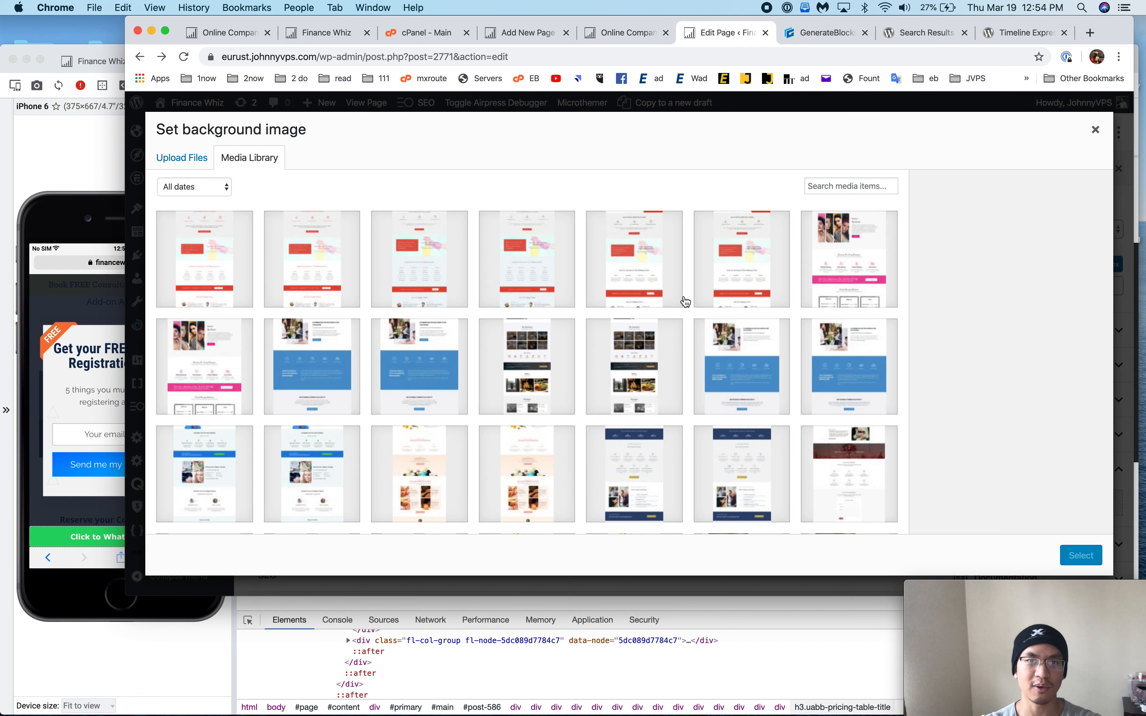
scroll(682, 302, down, 10)
scroll(713, 330, down, 15)
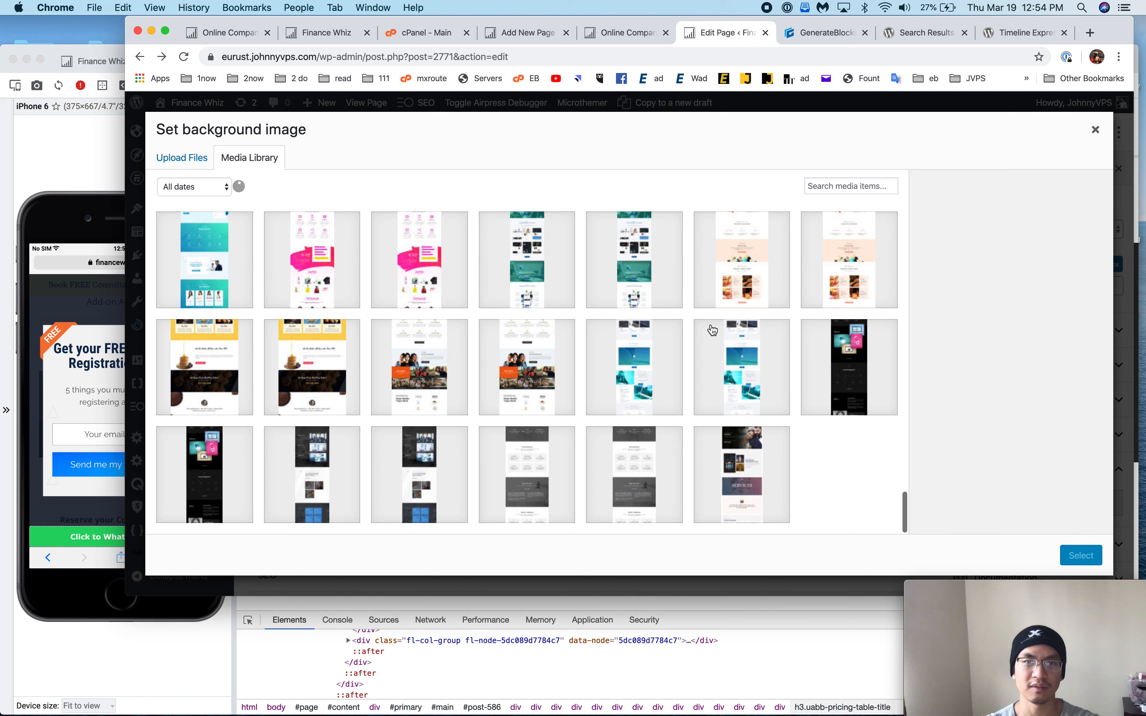
scroll(713, 331, down, 15)
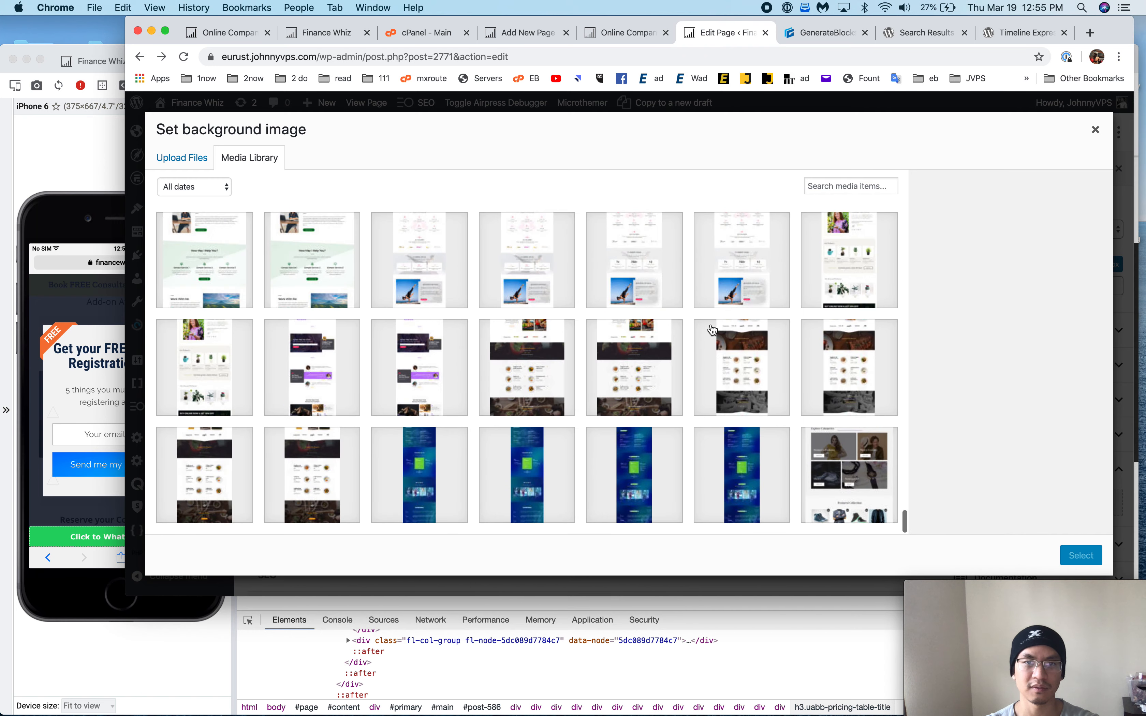
scroll(713, 330, down, 15)
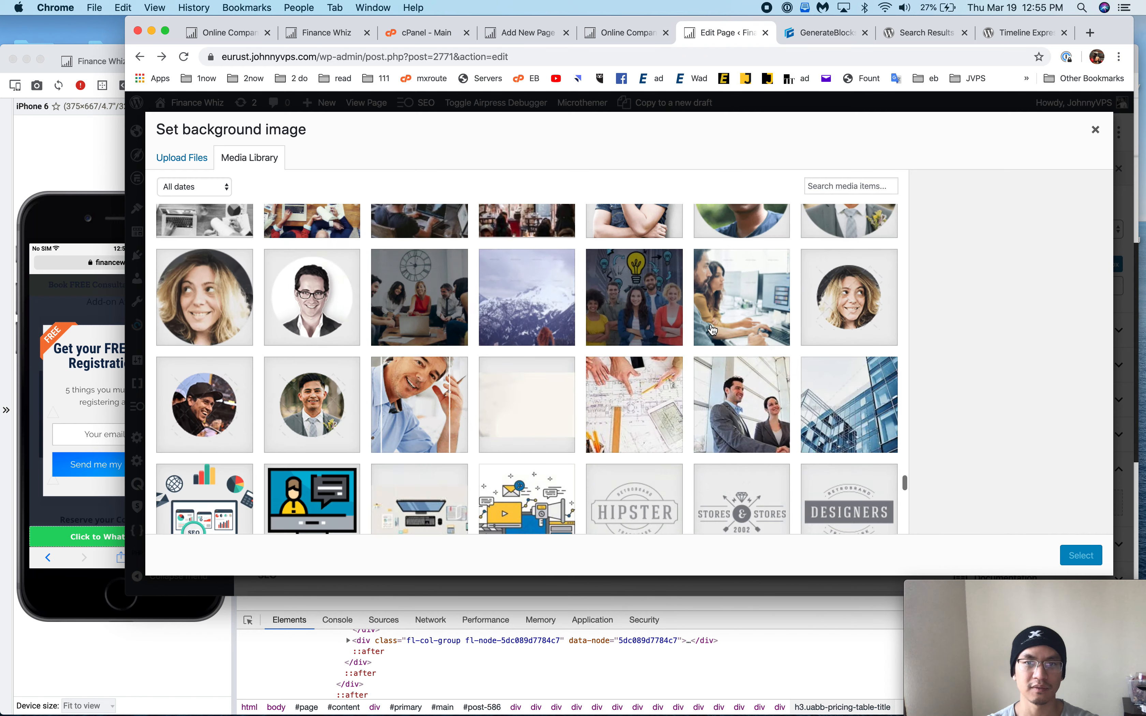
scroll(713, 330, down, 10)
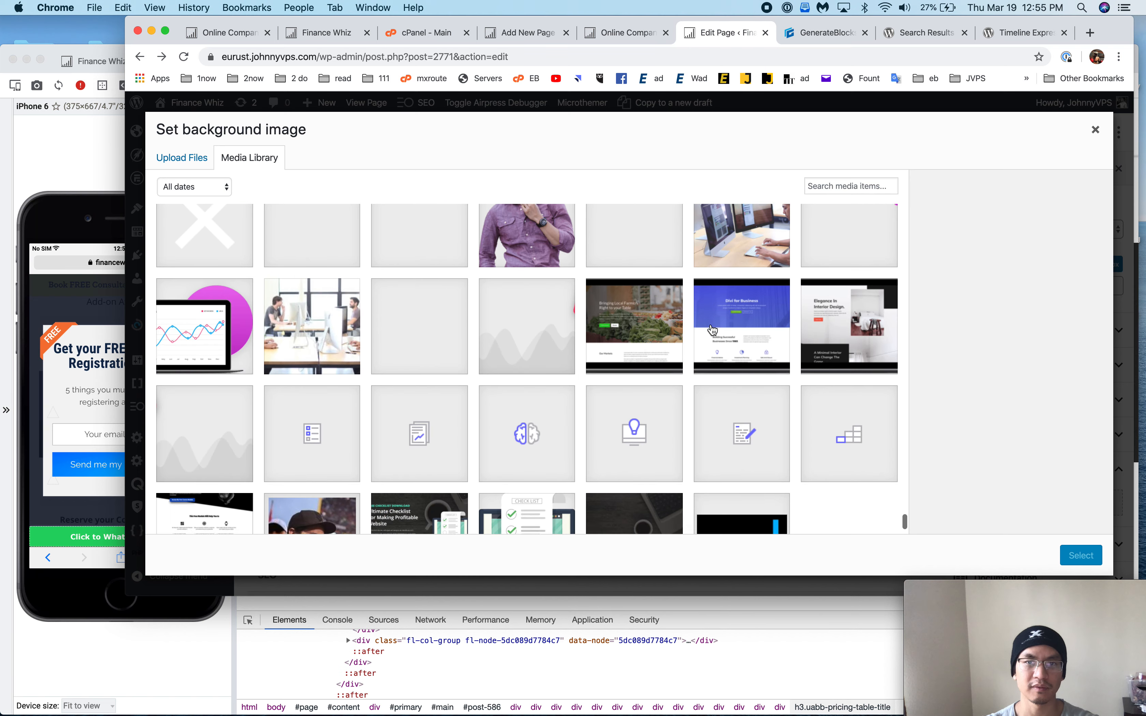
scroll(713, 331, up, 15)
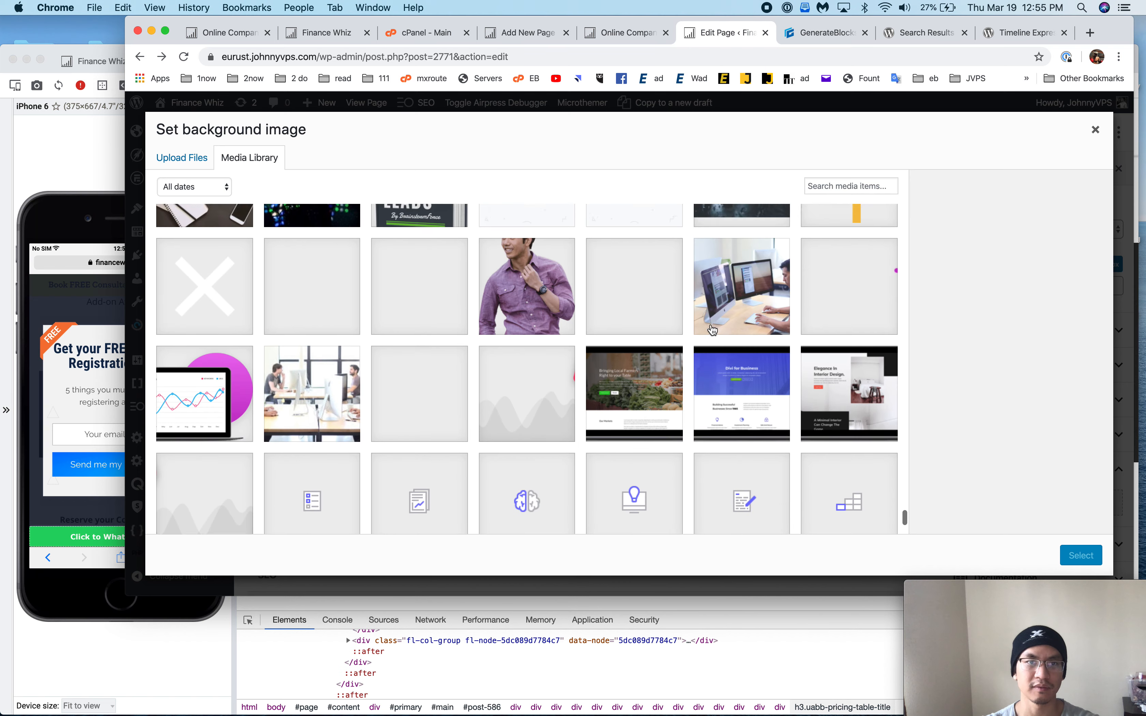
scroll(713, 330, up, 10)
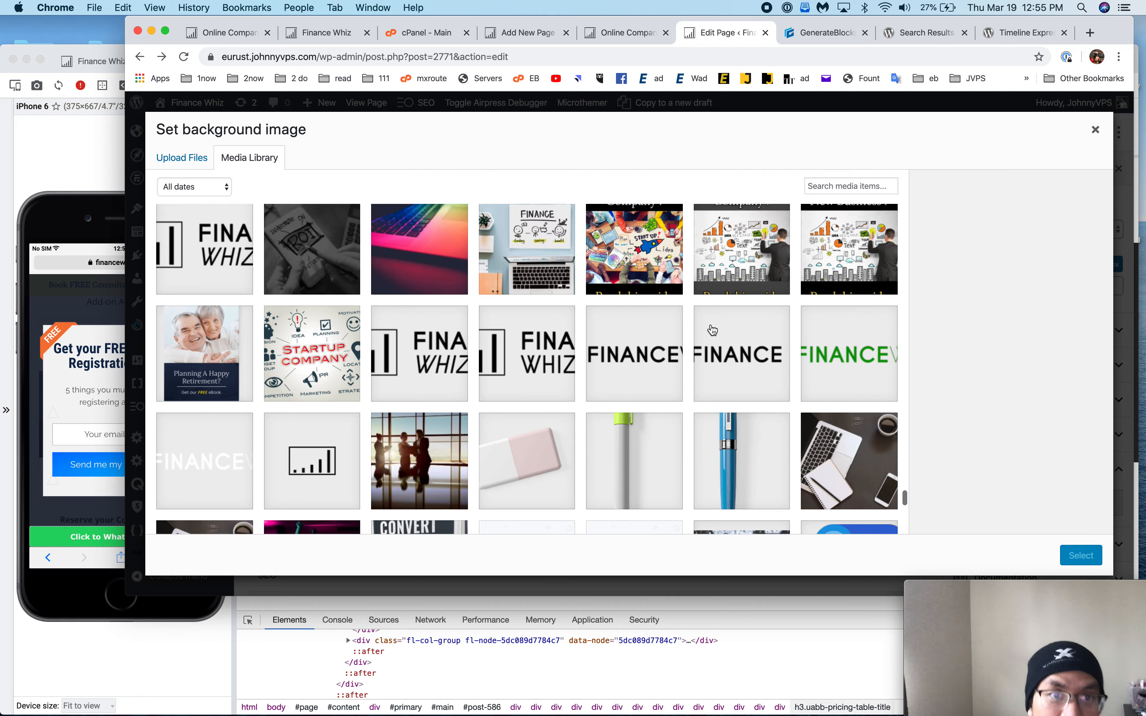
scroll(713, 331, up, 10)
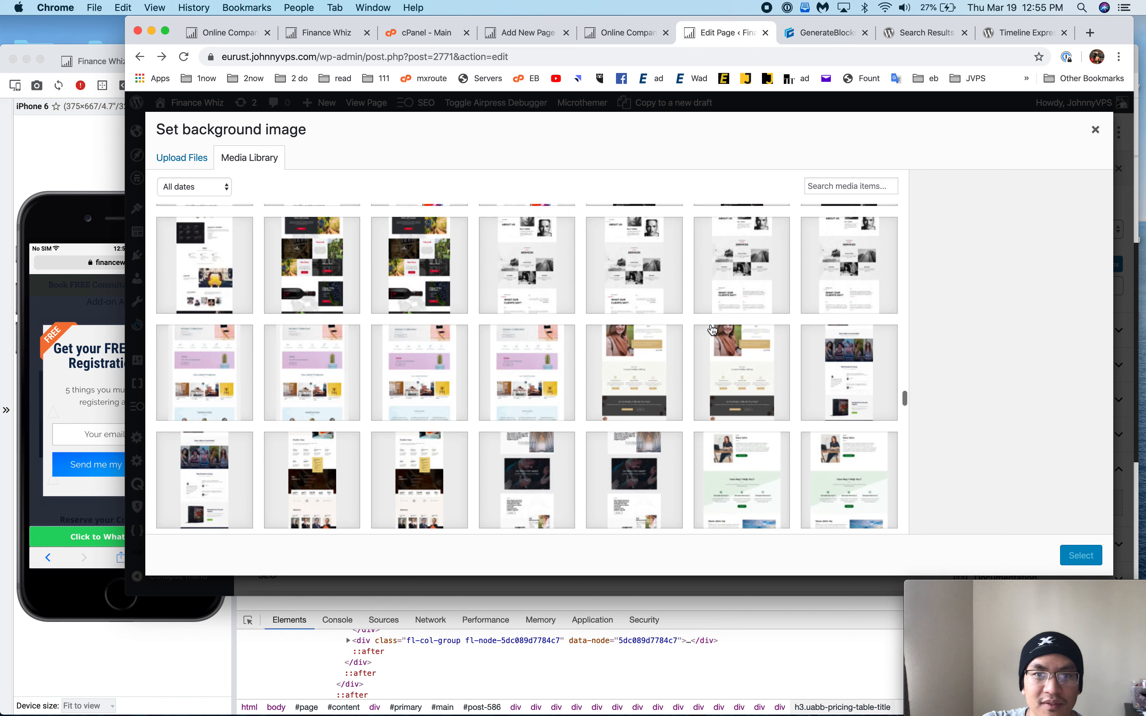
scroll(713, 330, down, 15)
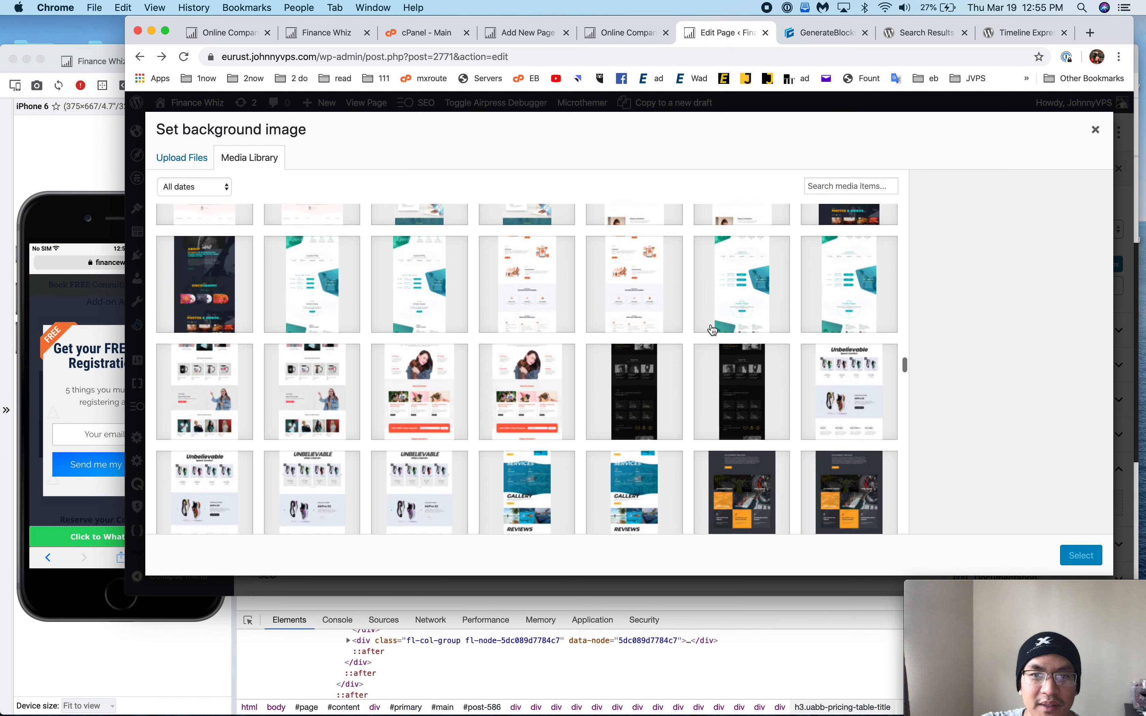
scroll(713, 331, down, 15)
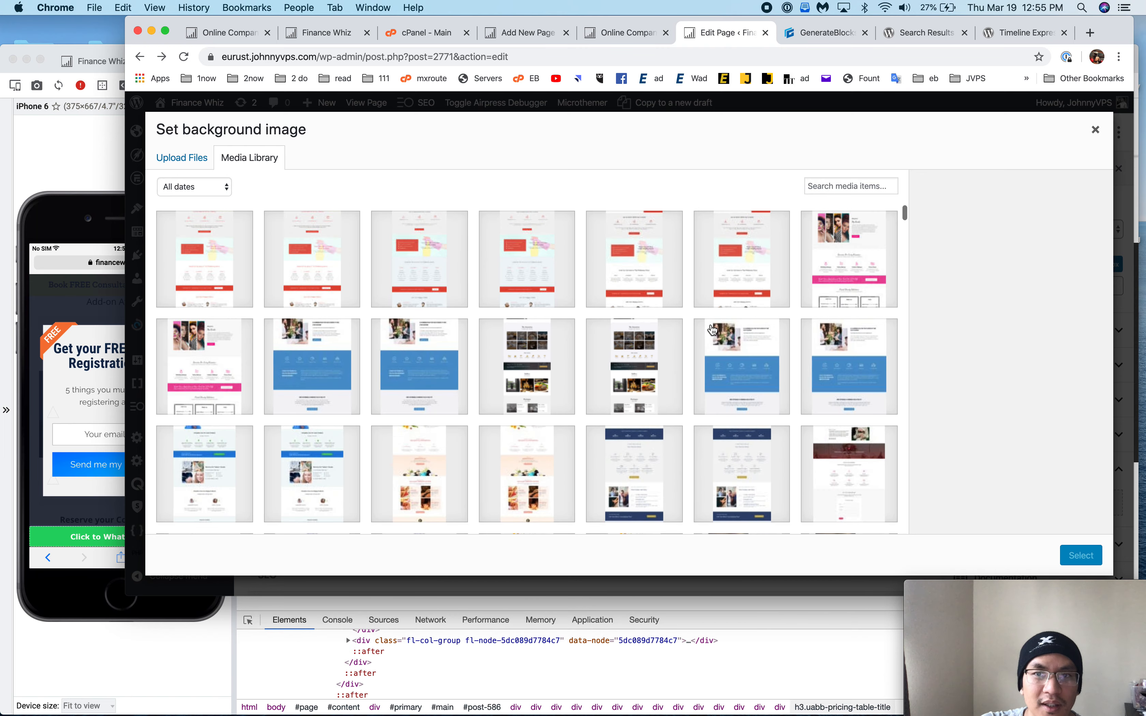
scroll(713, 330, down, 15)
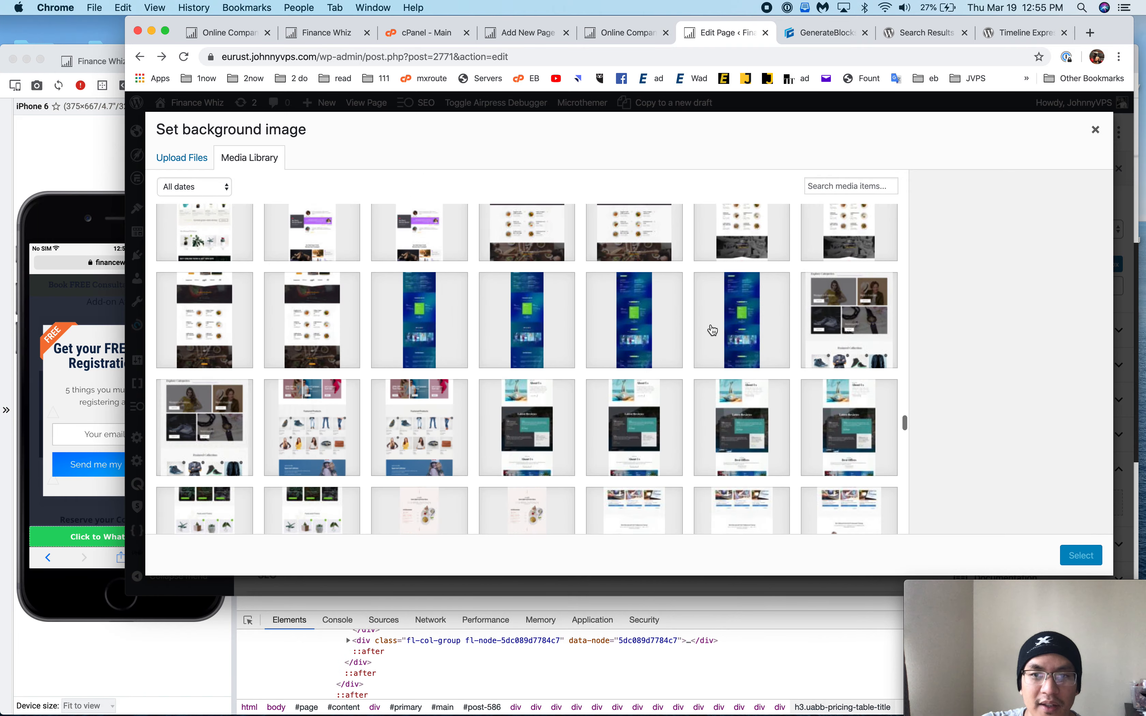
scroll(713, 330, down, 15)
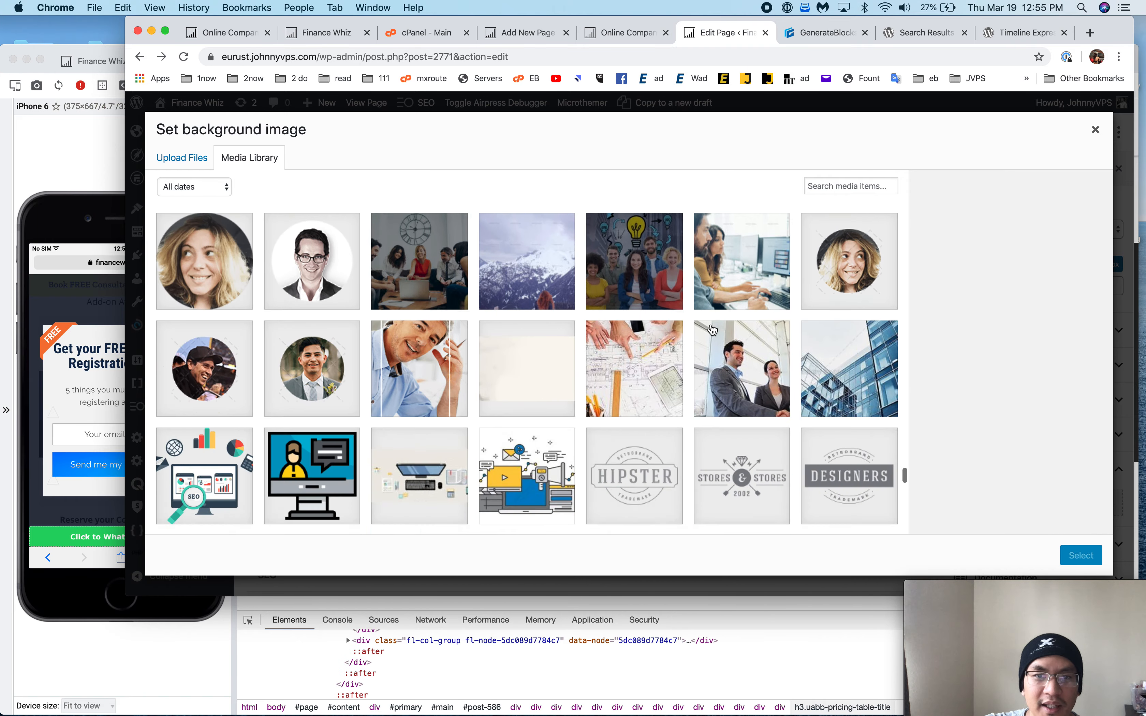
scroll(713, 330, down, 3)
click(740, 344)
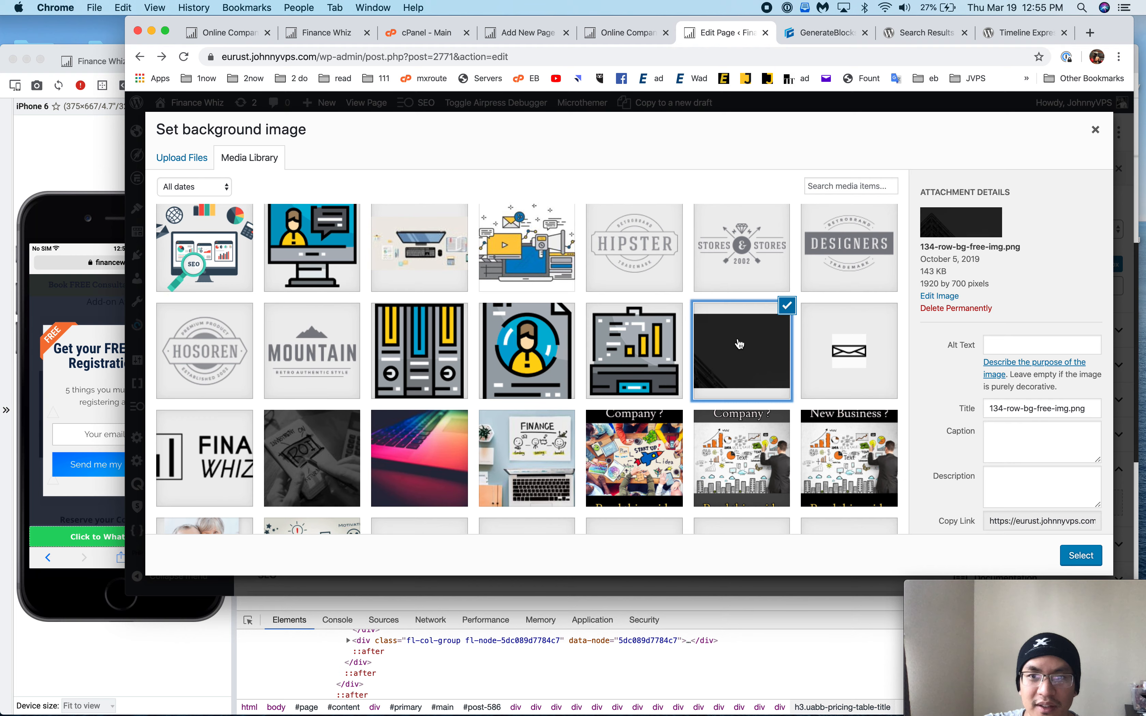
click(1071, 556)
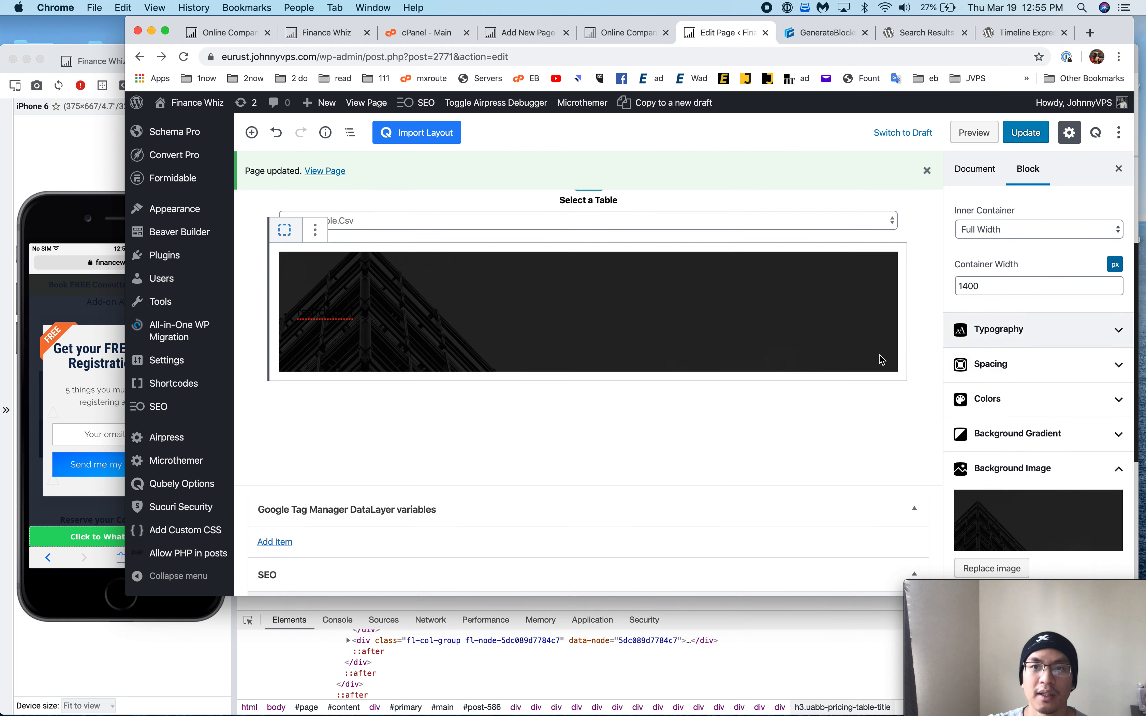
- Copy the Walt Disney quote and its attribution from the live page in Blisk, and paste both below the container's placeholder text in Chrome
mouse_move(203, 371)
click(65, 166)
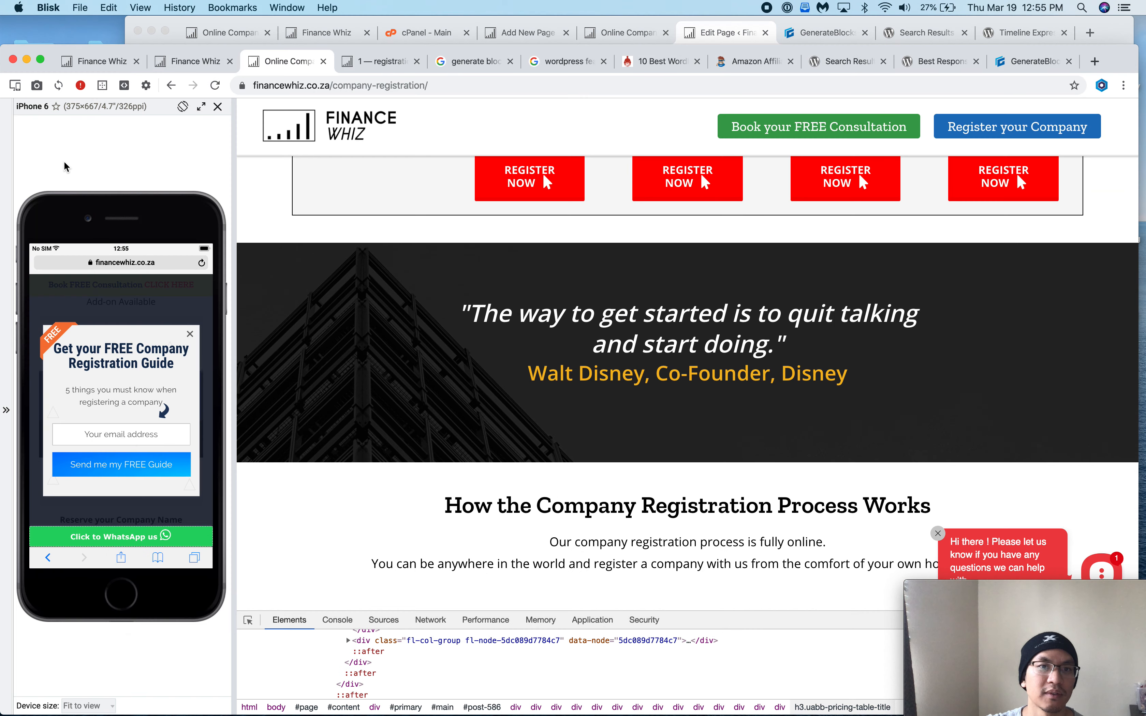
drag(462, 308, 859, 369)
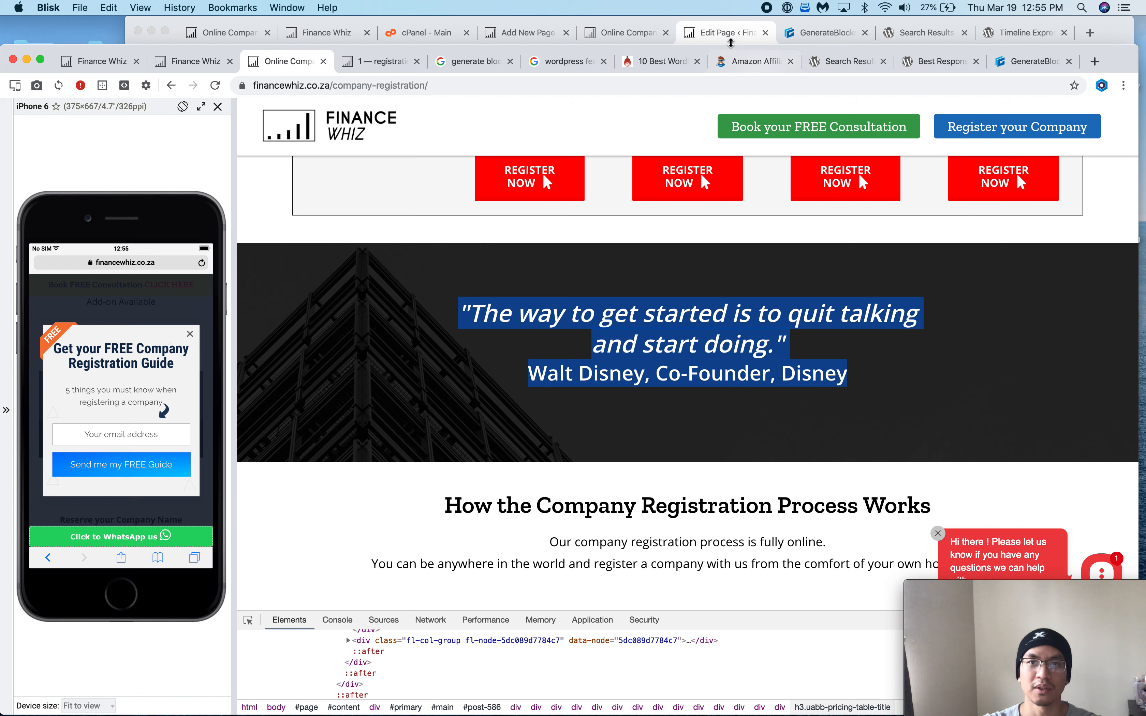
click(731, 37)
click(522, 305)
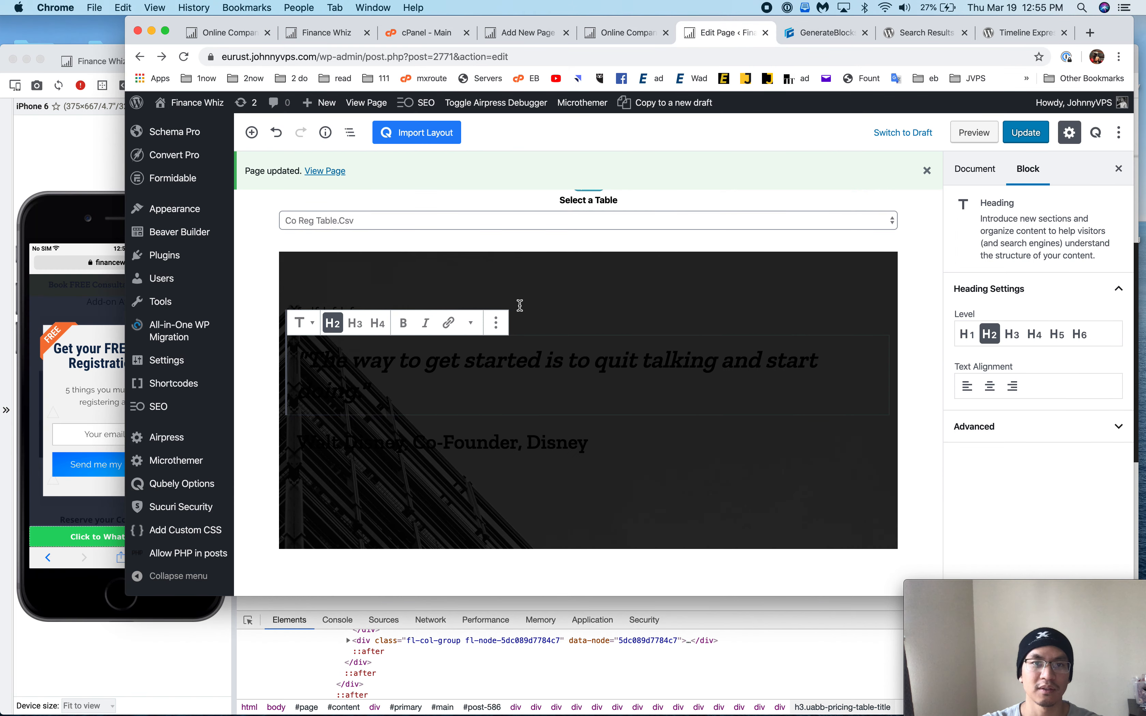
- Highlight the pasted quote heading, expand its advanced settings, and compare its look with the quote on the live page in Blisk
click(419, 353)
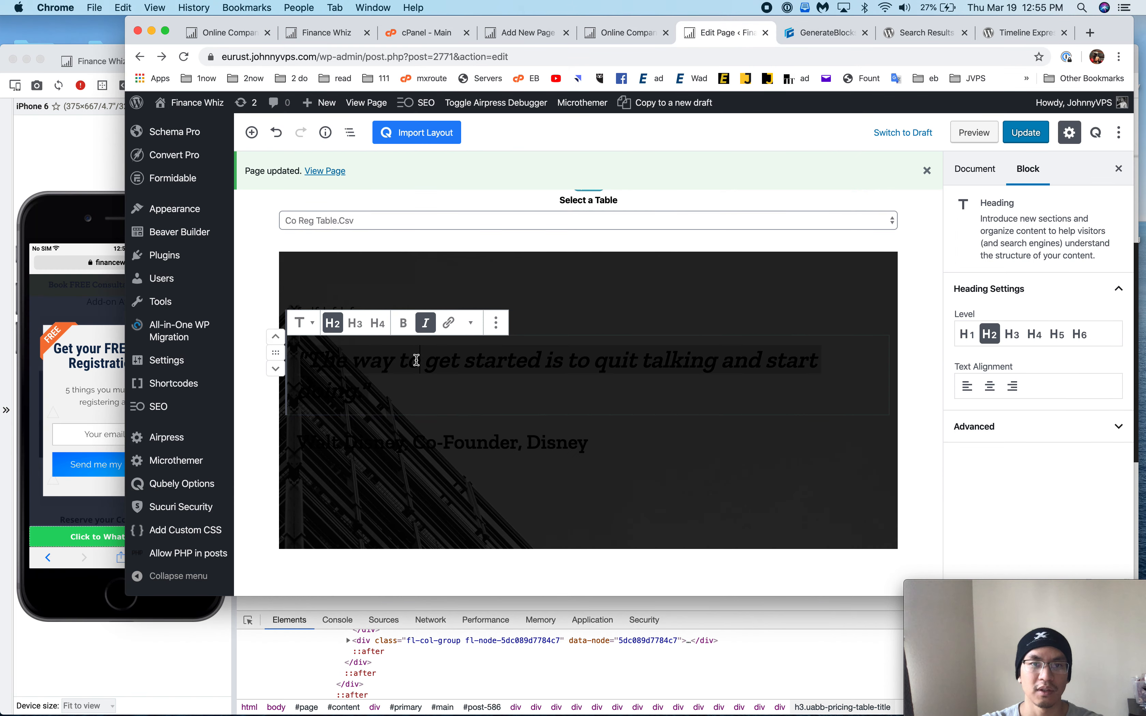
triple_click(548, 360)
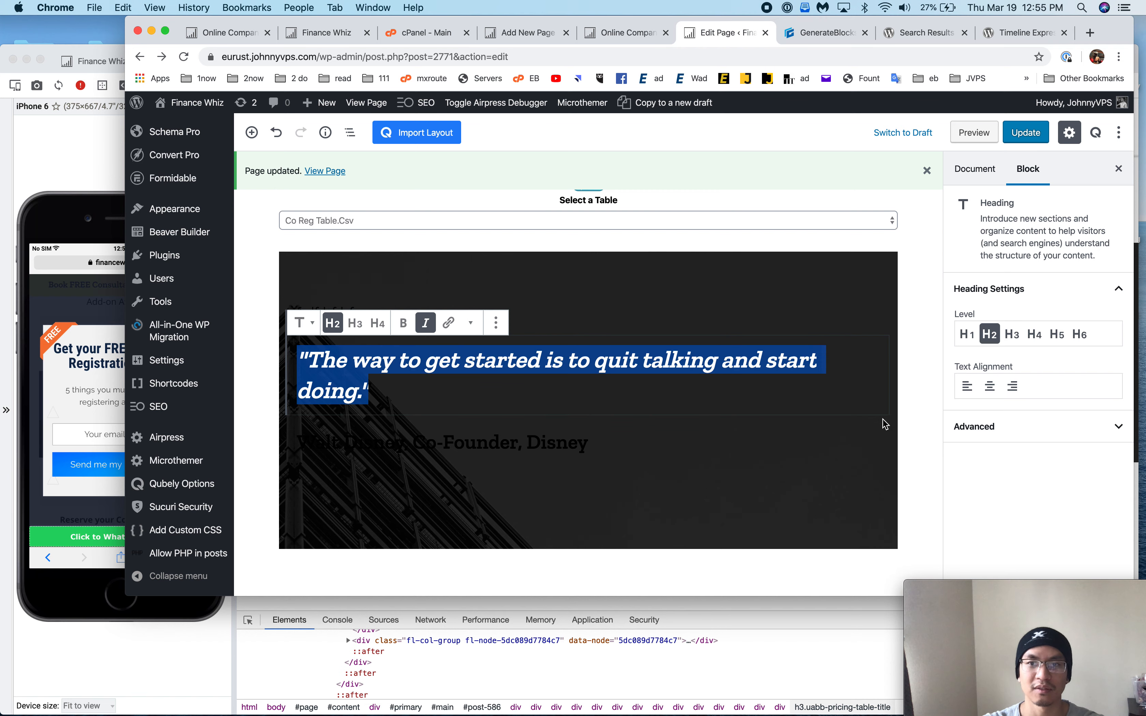
click(1030, 426)
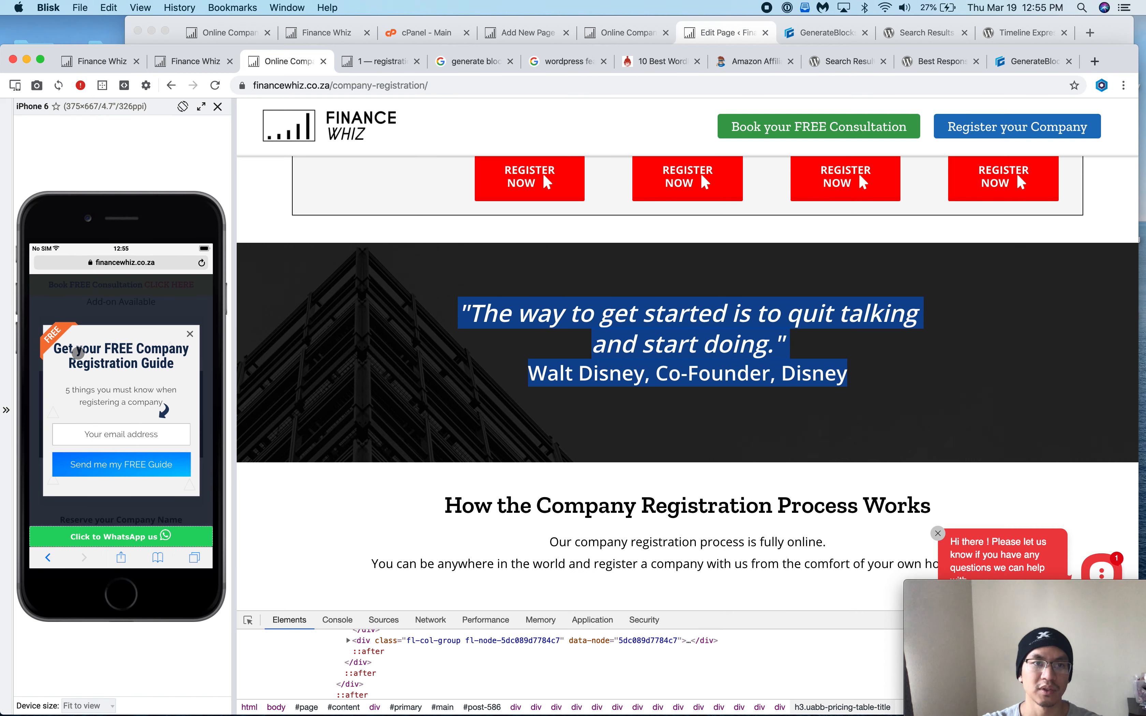
key(super+Tab)
click(560, 308)
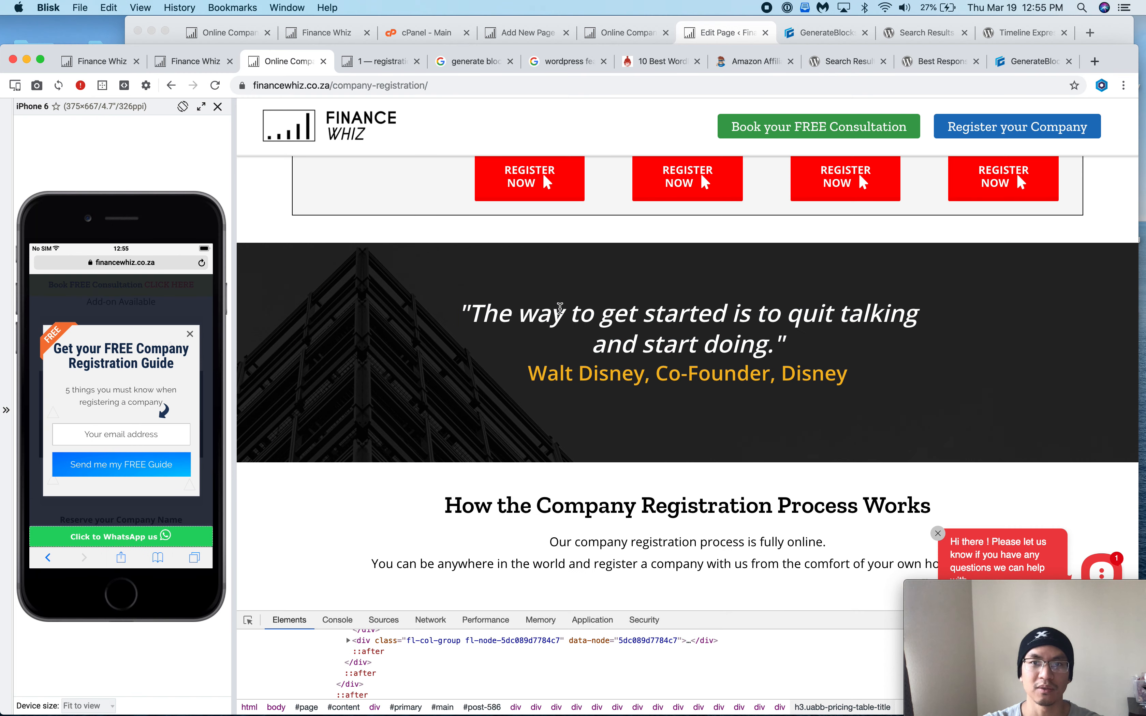
click(725, 26)
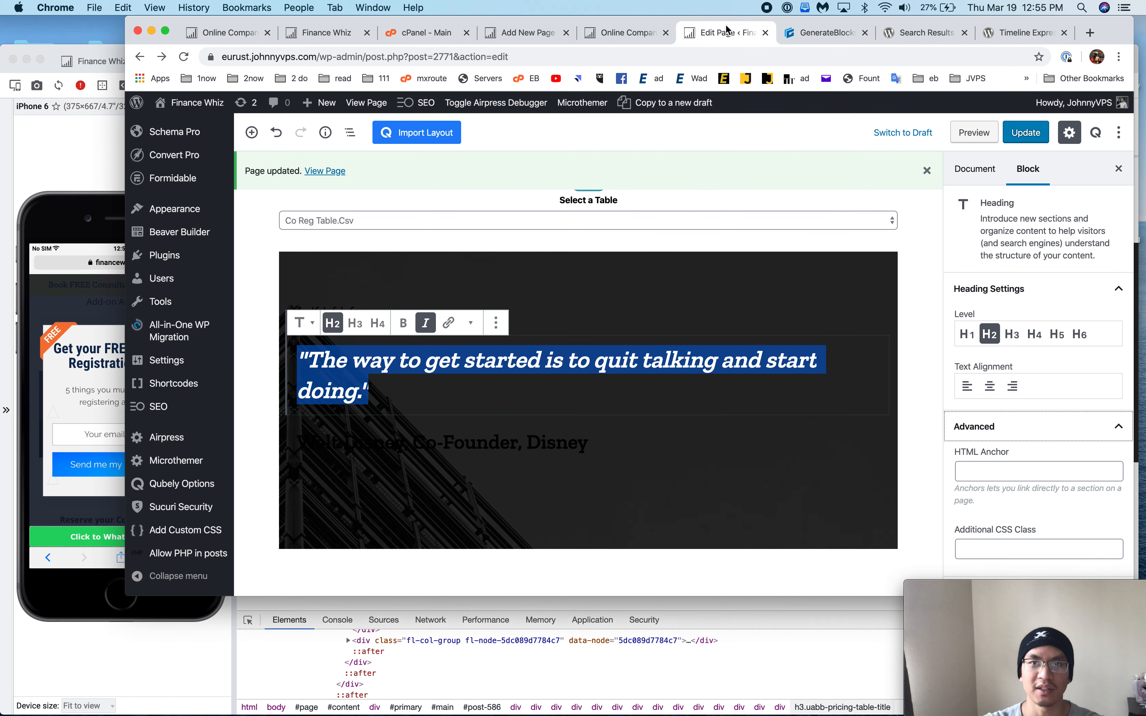
- Merge the Walt Disney attribution into the quote's H2 heading on its own line, and centre the heading text
click(447, 433)
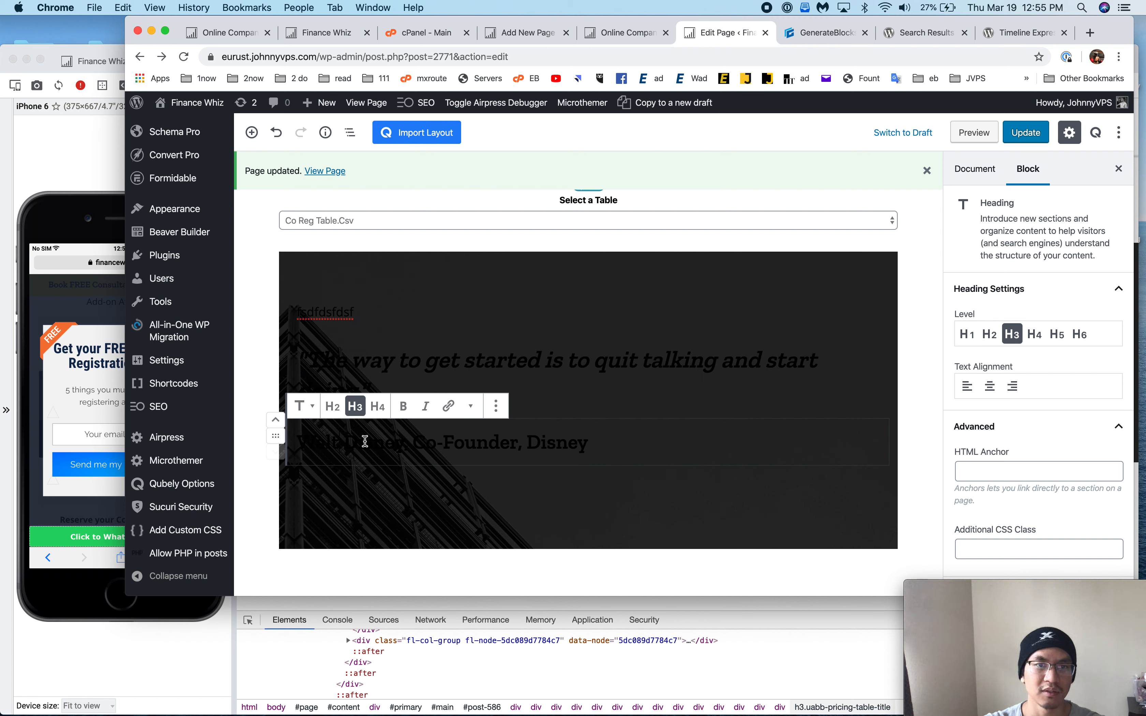
double_click(345, 440)
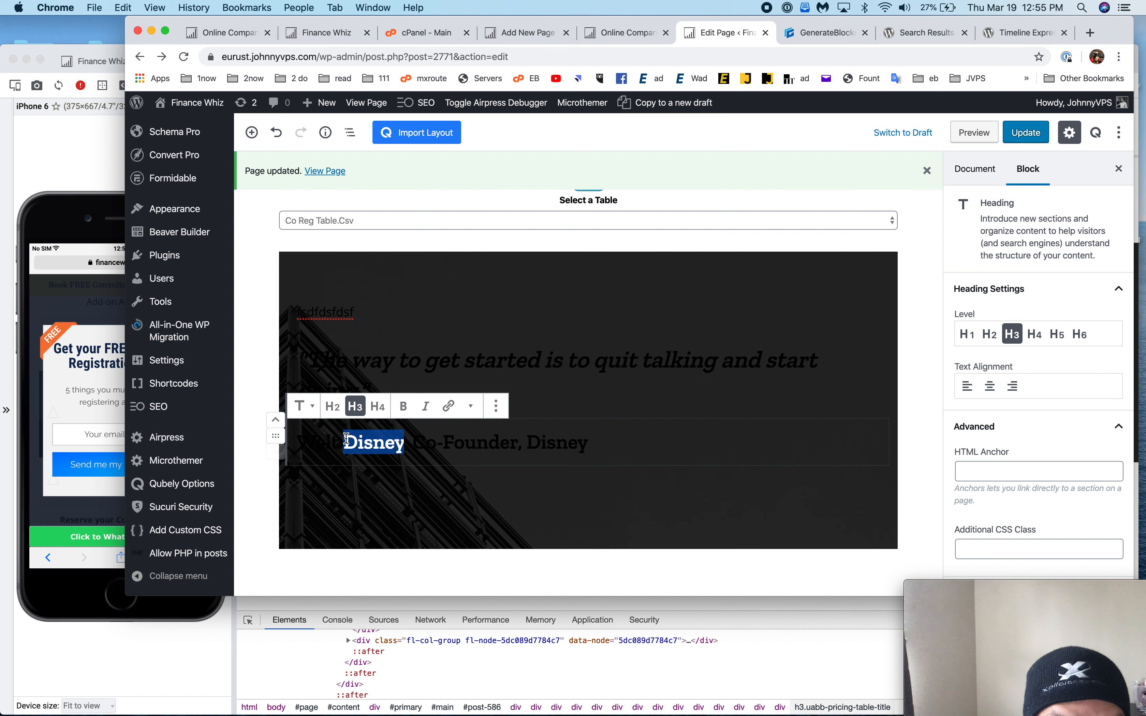
click(346, 439)
drag(319, 442, 626, 443)
click(628, 441)
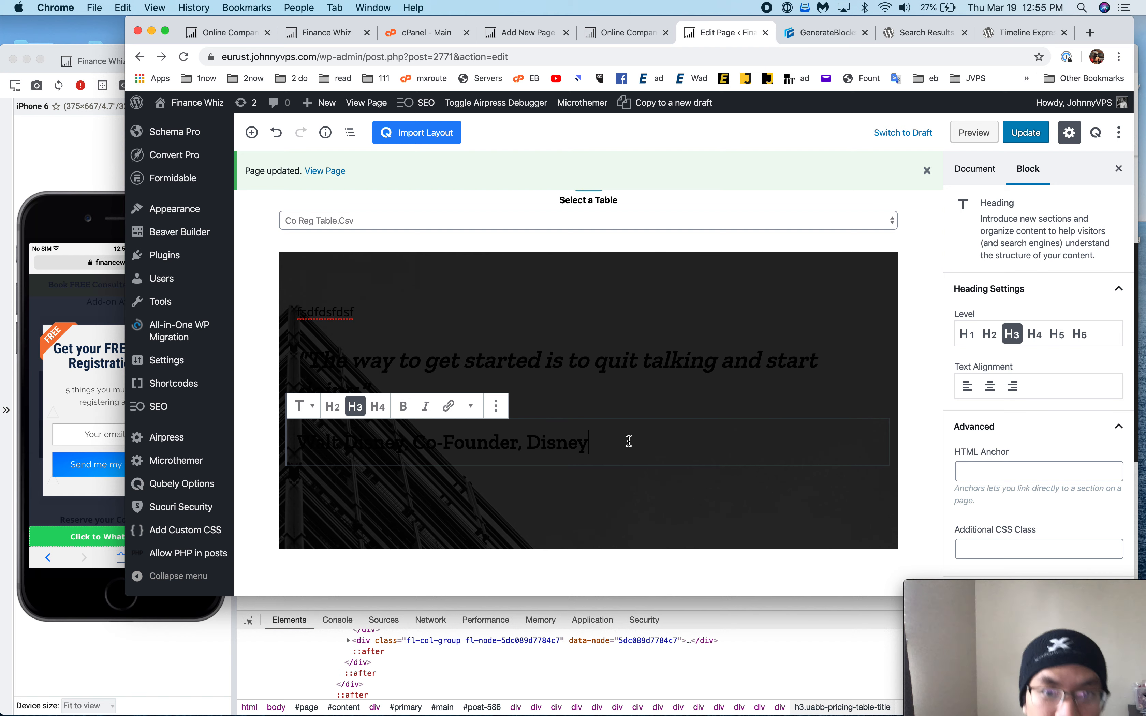
triple_click(534, 444)
click(306, 449)
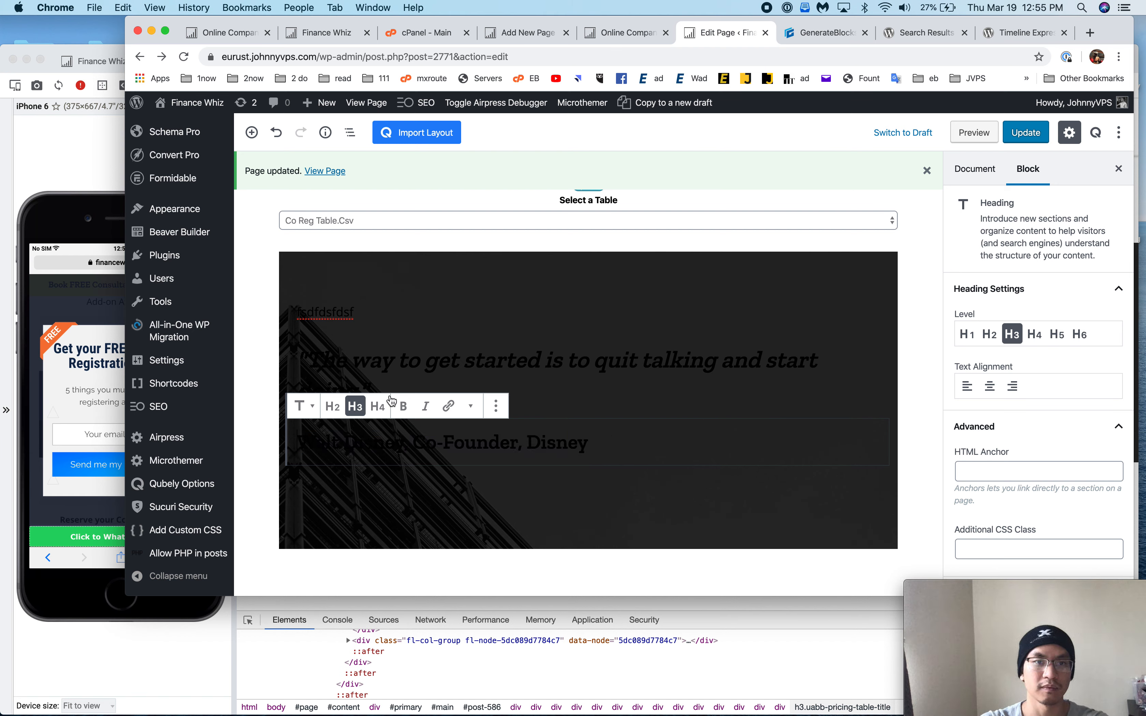
key(BackSpace)
key(shift+Return)
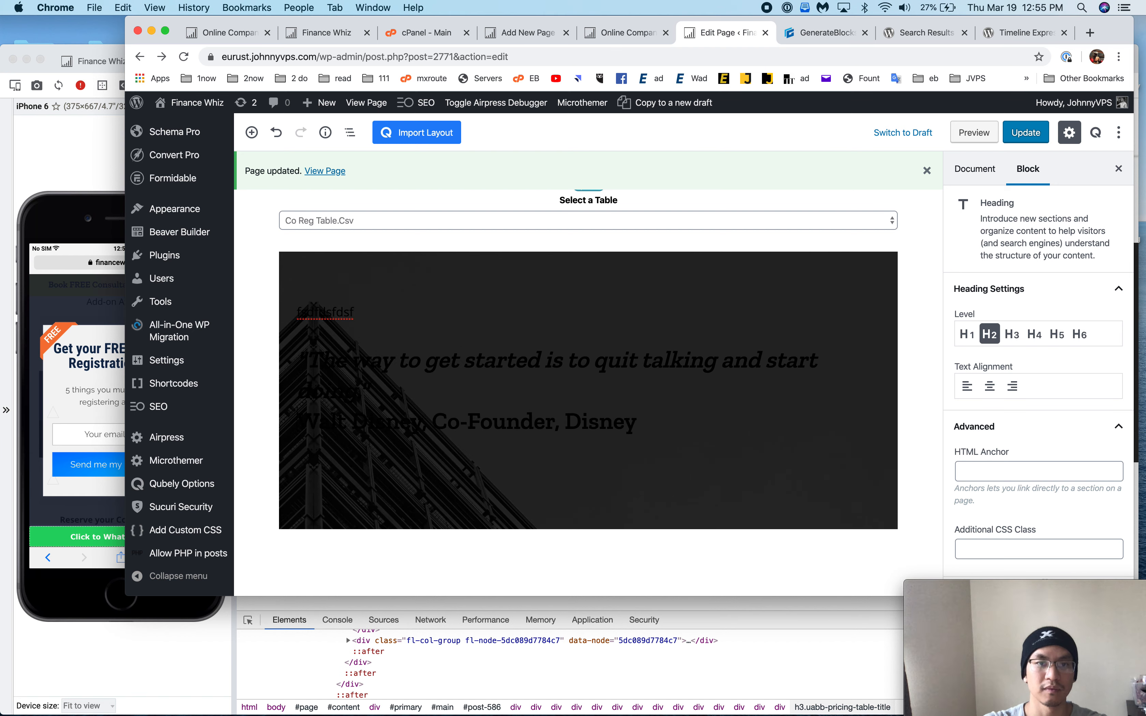
click(493, 361)
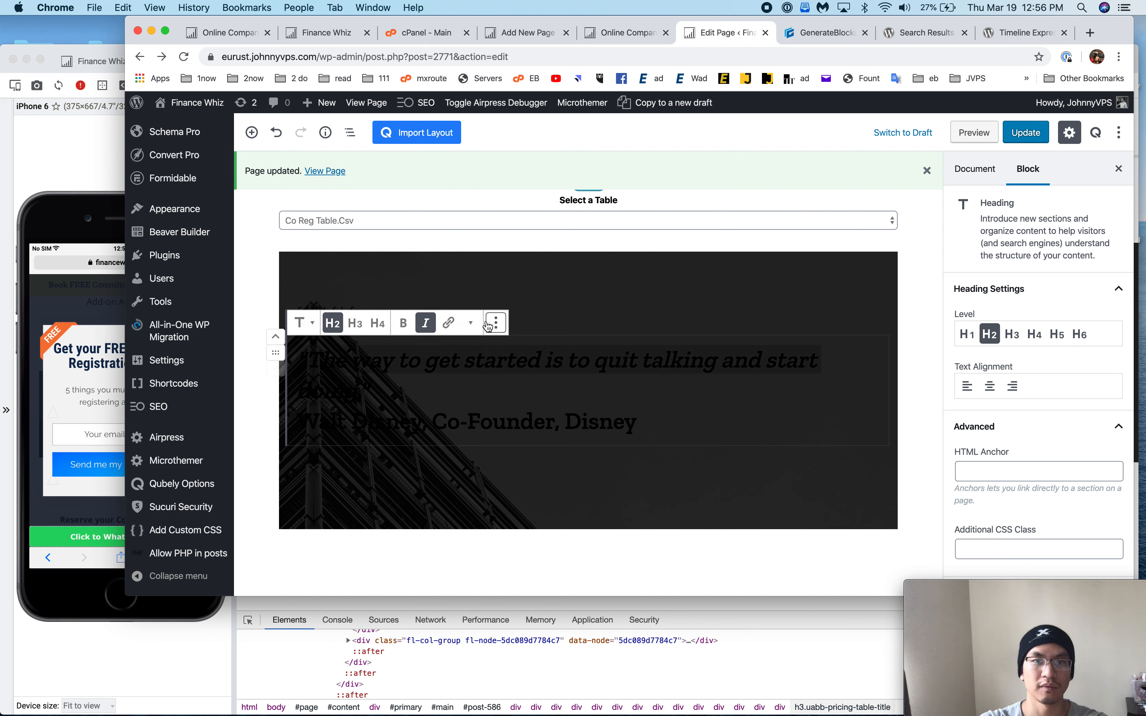
click(983, 386)
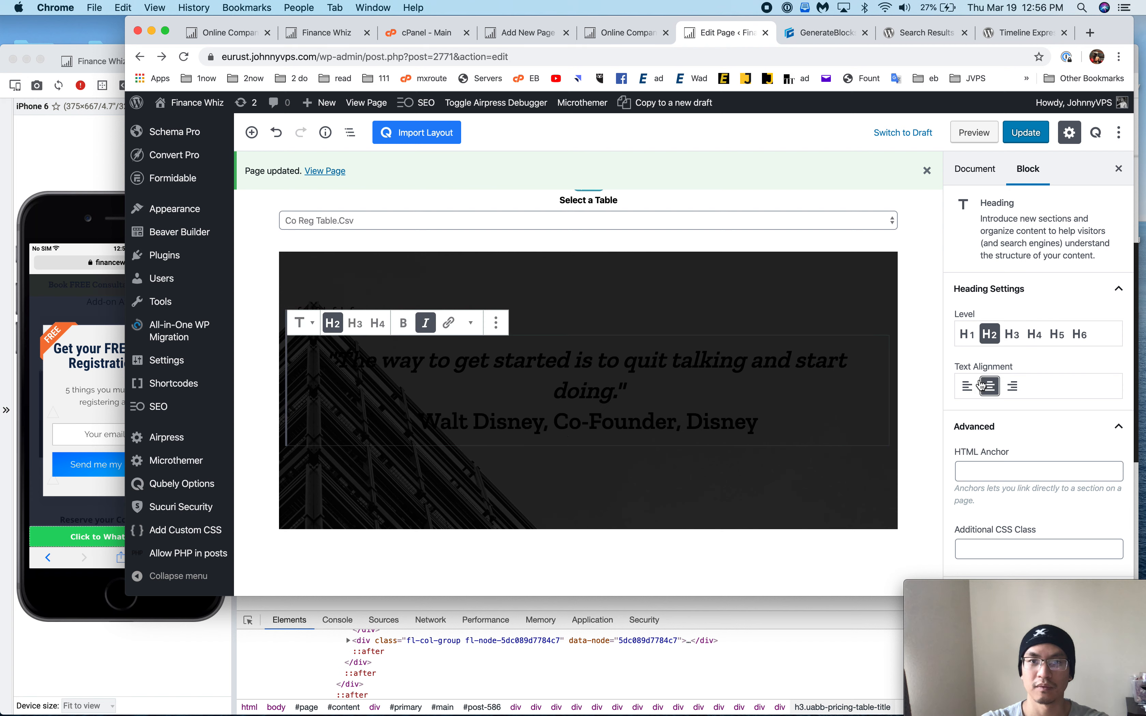
- Edit the quote heading as HTML, append ,color:#eee to its inline style after text-align:center, and save the page
click(601, 418)
click(602, 379)
click(630, 383)
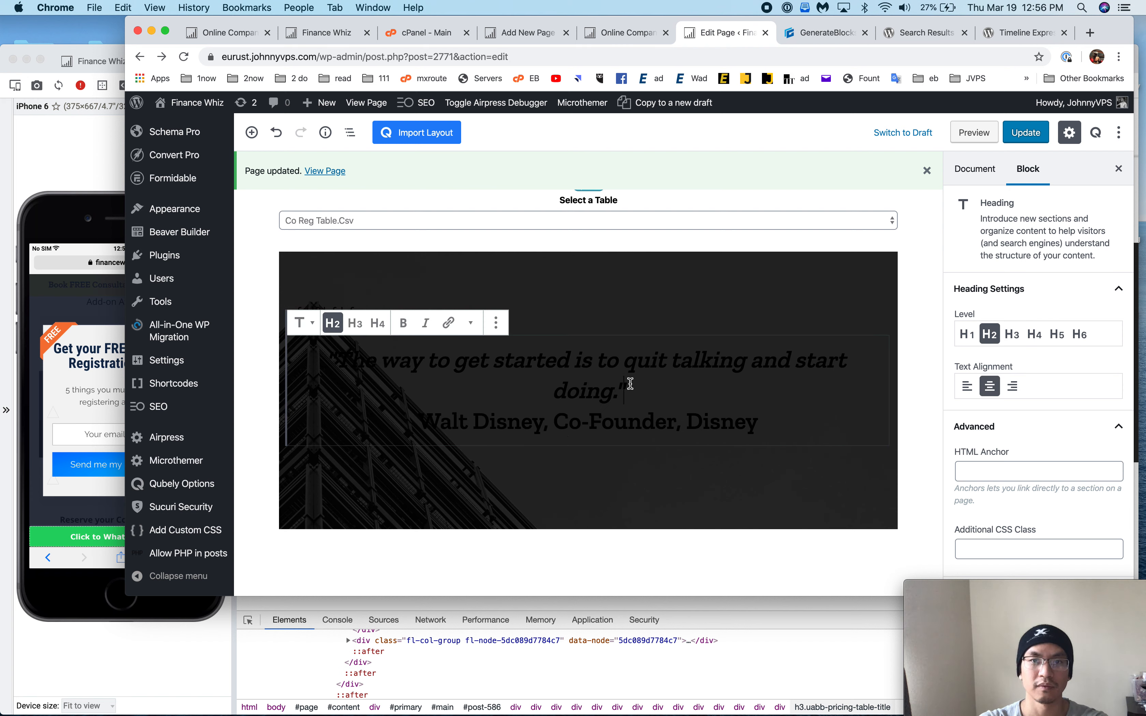
click(494, 324)
click(532, 455)
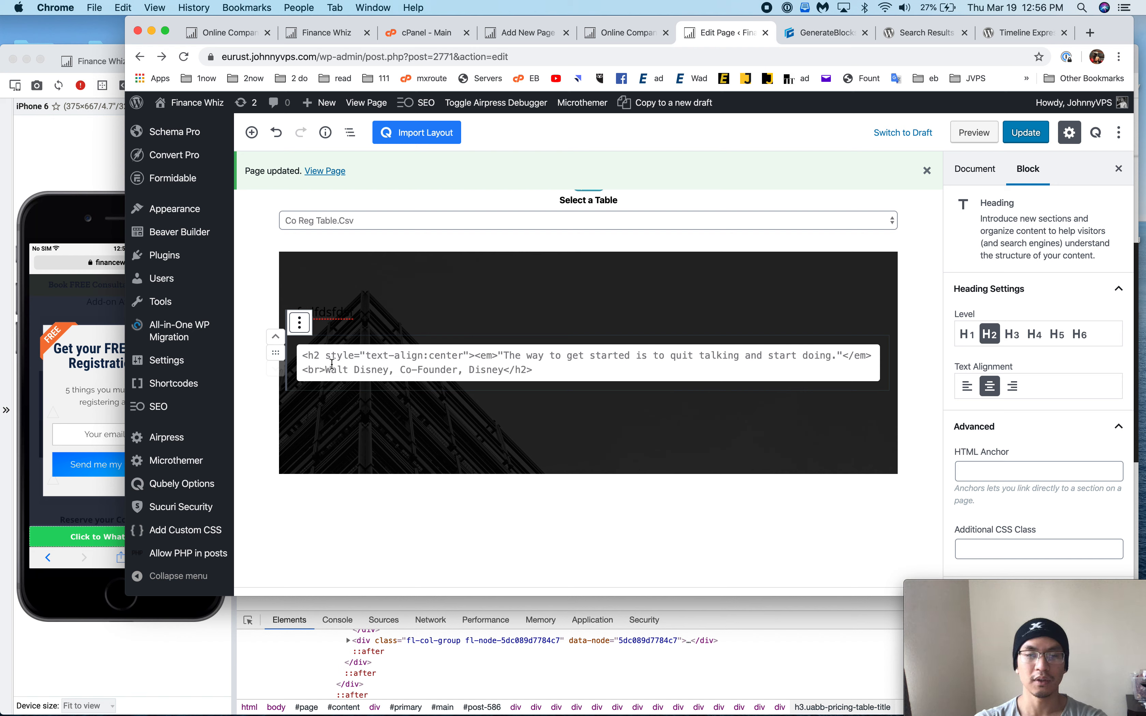
click(465, 348)
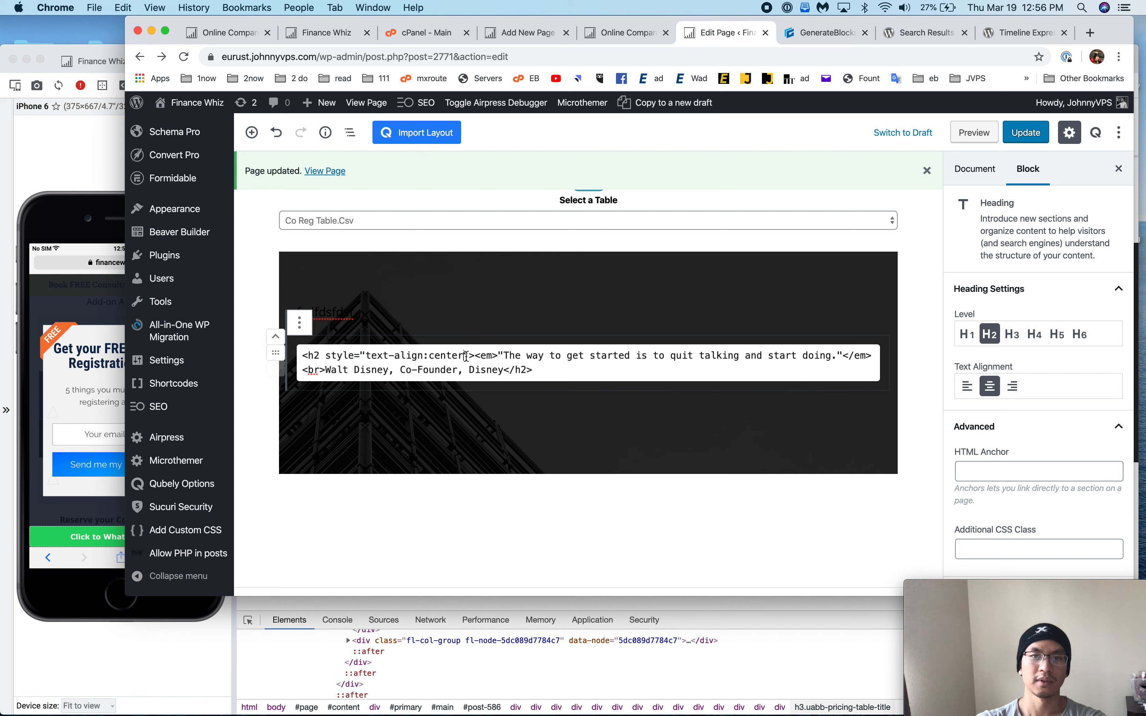
click(467, 356)
text(,color)
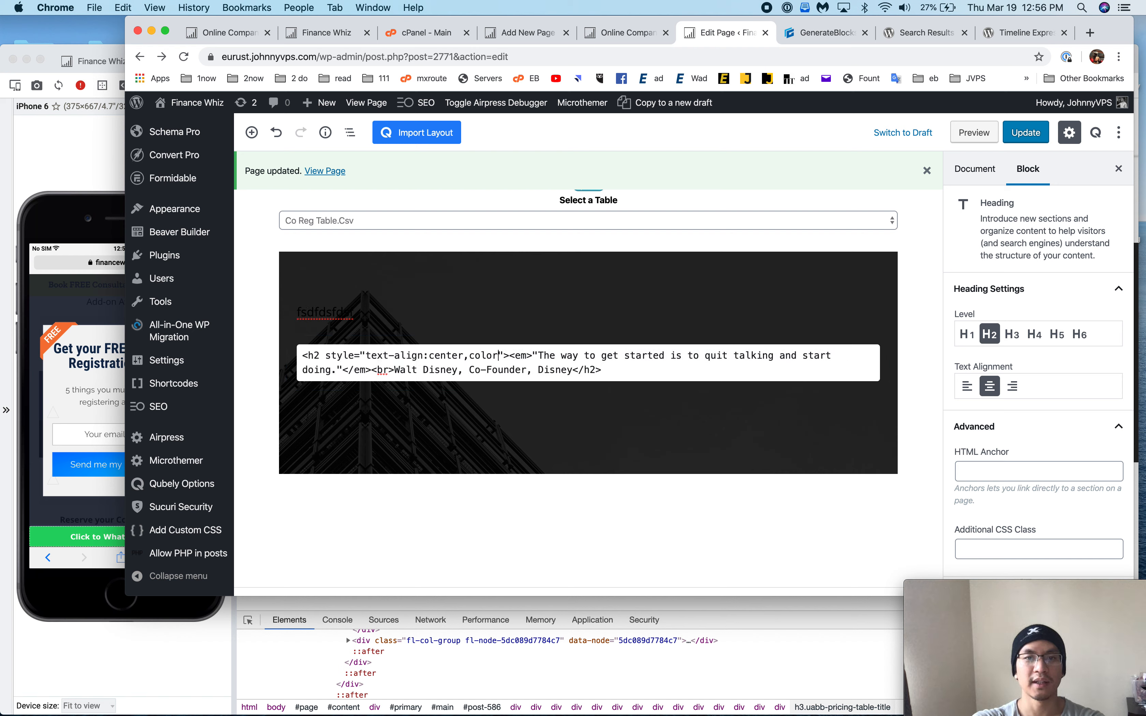
text(:)
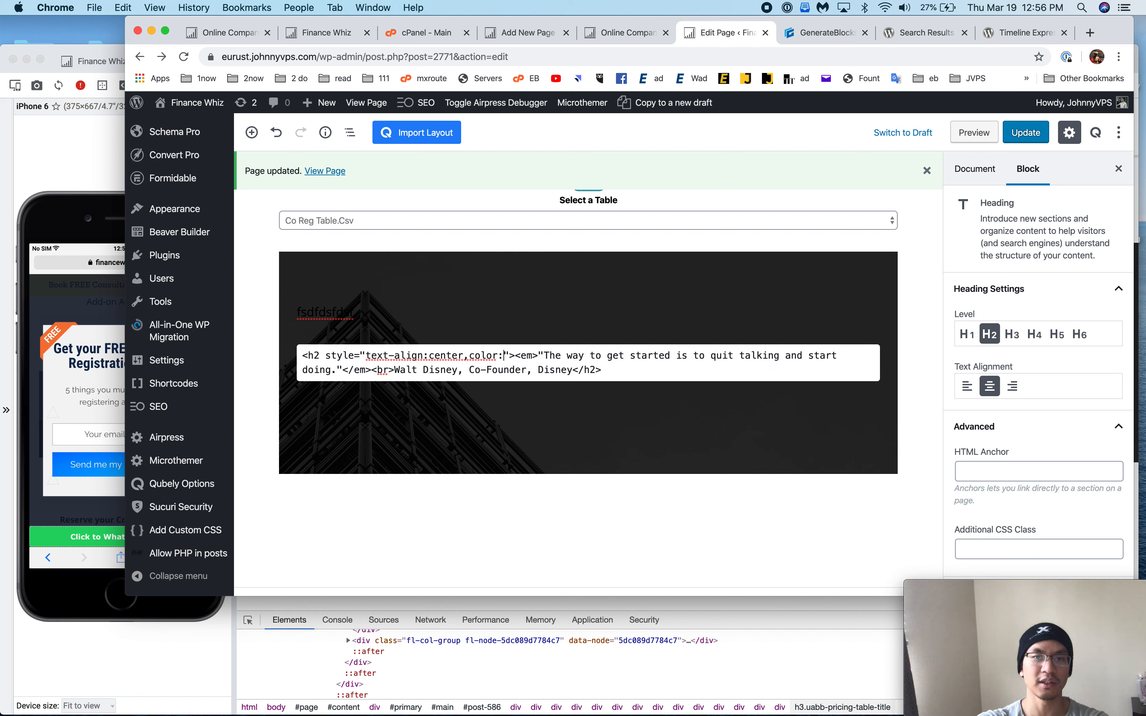
text(#)
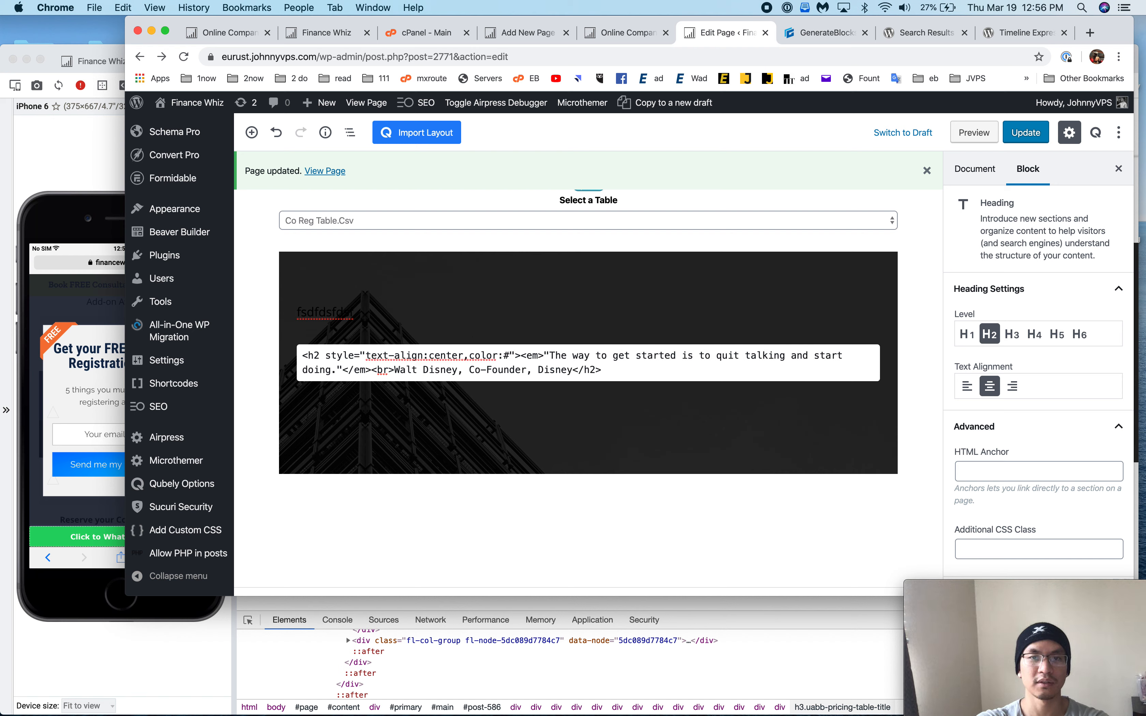
text(eee)
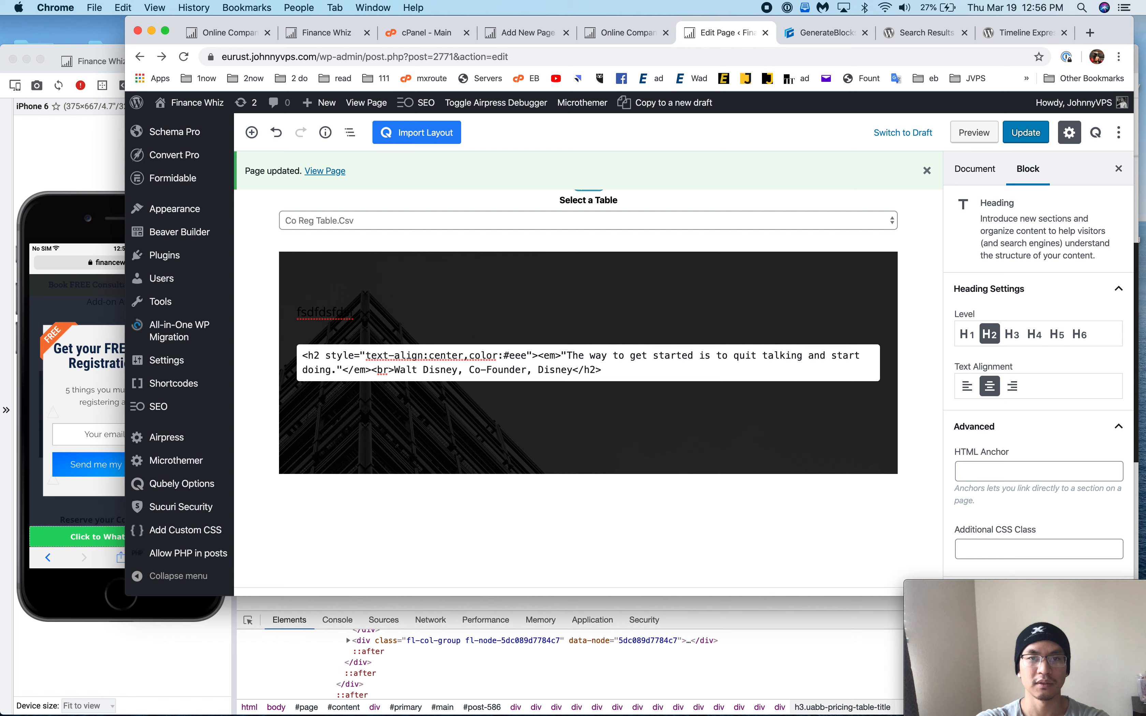
key(super+s)
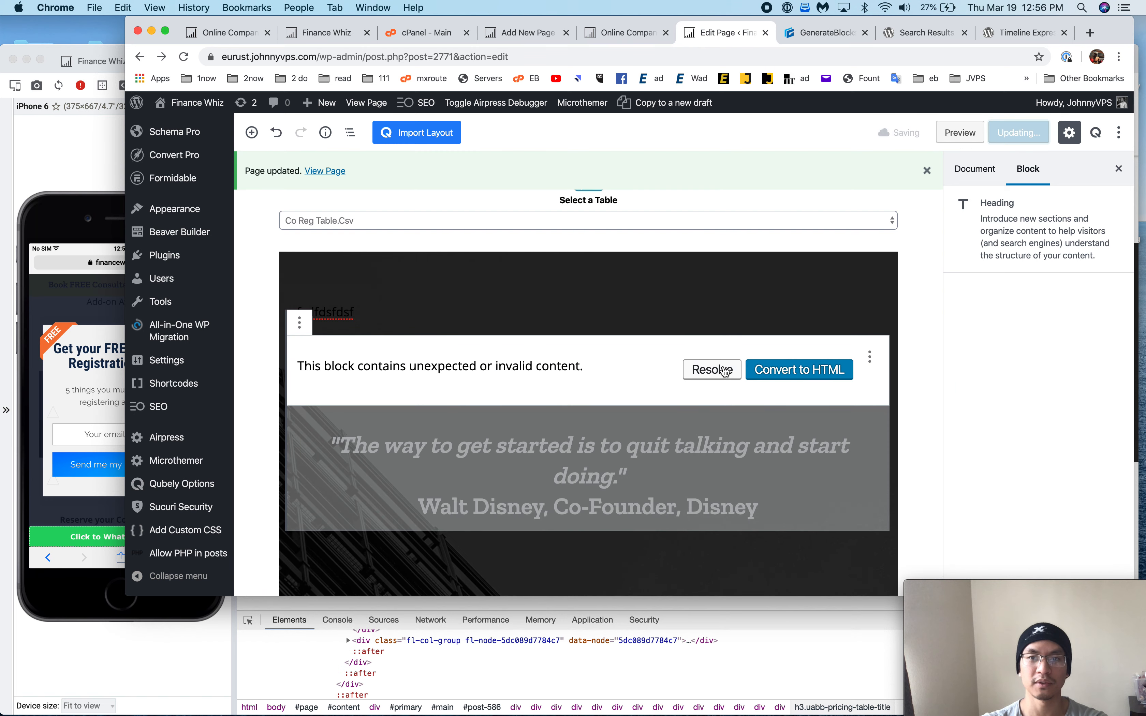
- Convert the quote heading to a Custom HTML block, extend its colour value to #eeeeee; and update the page
click(799, 369)
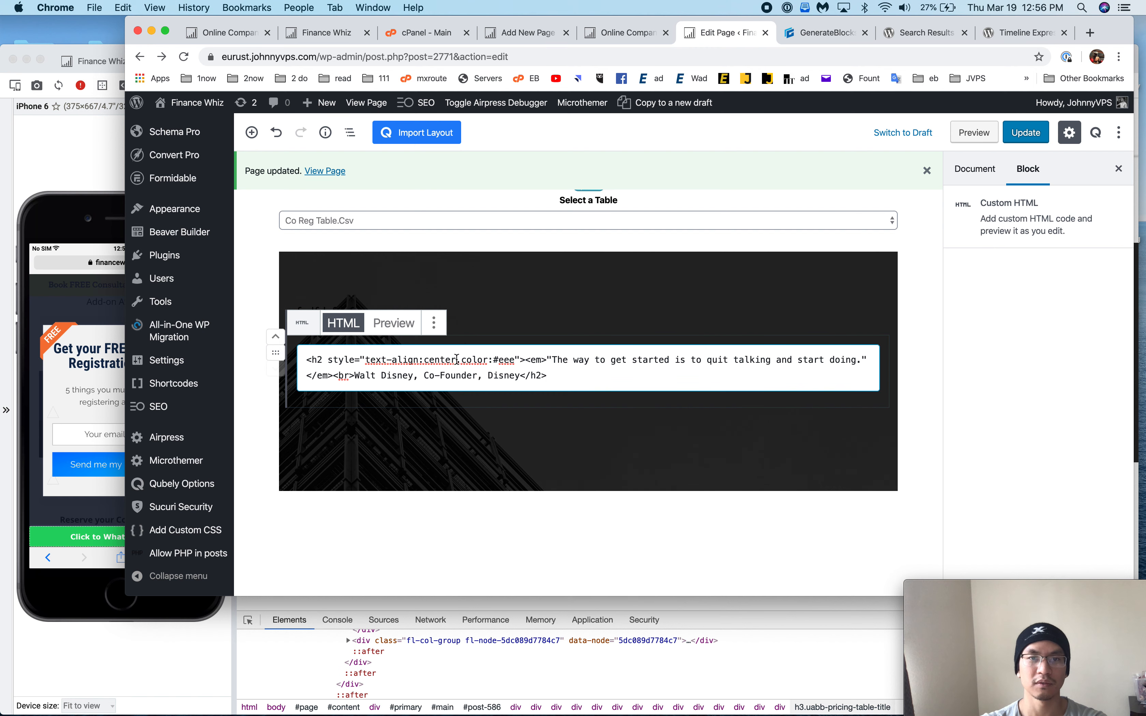
click(520, 360)
text(ee)
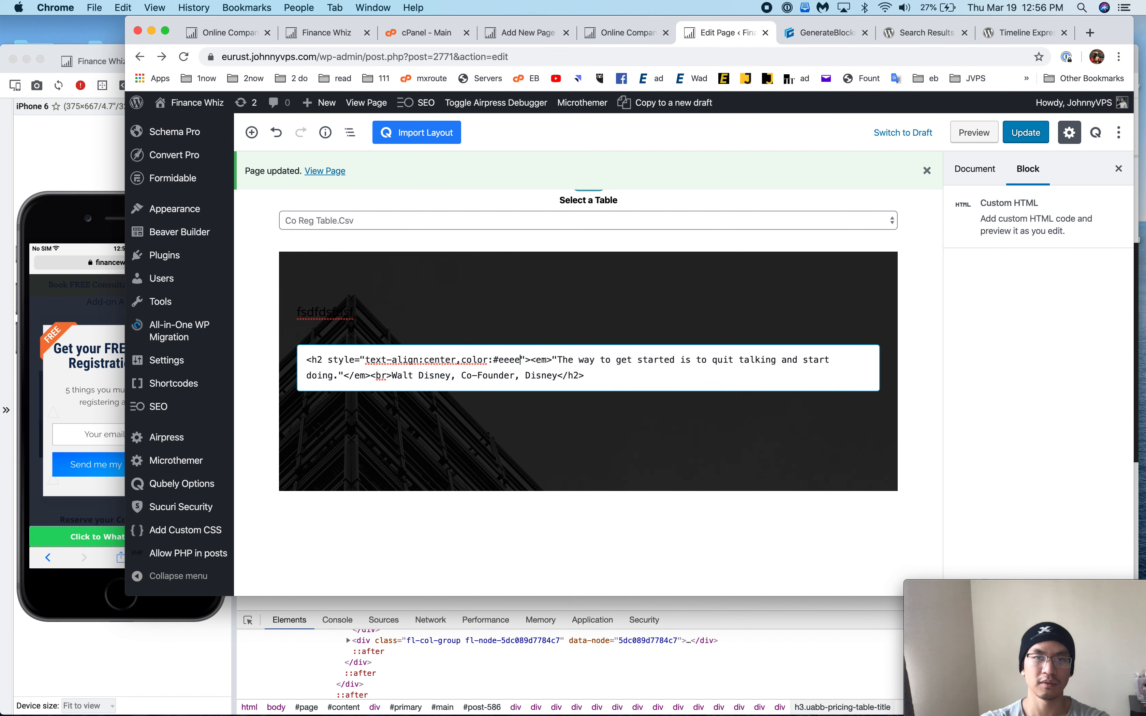
text(e;)
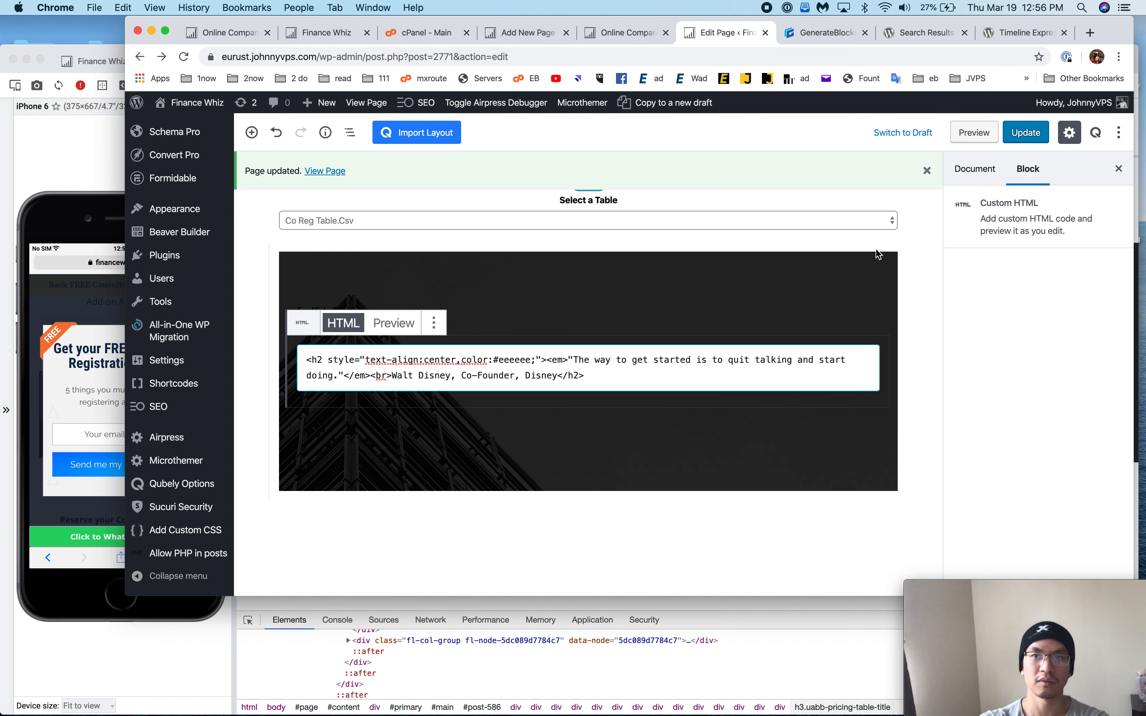
click(1036, 134)
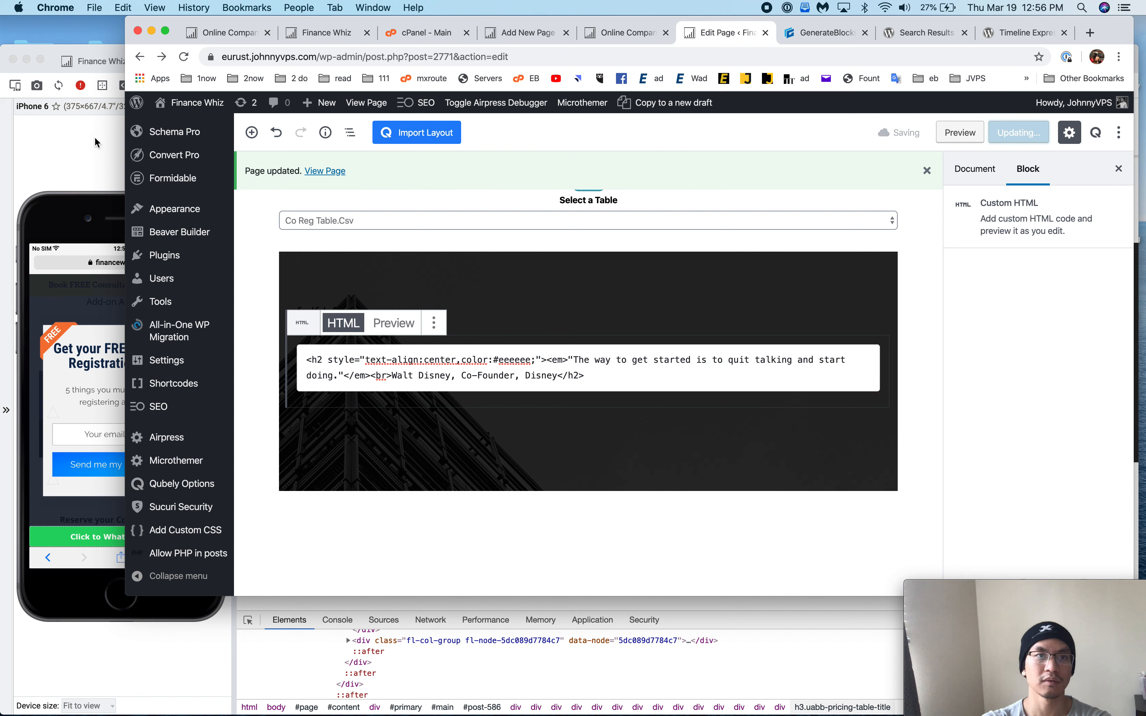
- Check the quote on the registration page in Blisk, and preview its Custom HTML block in Chrome
key(super+Tab)
click(375, 60)
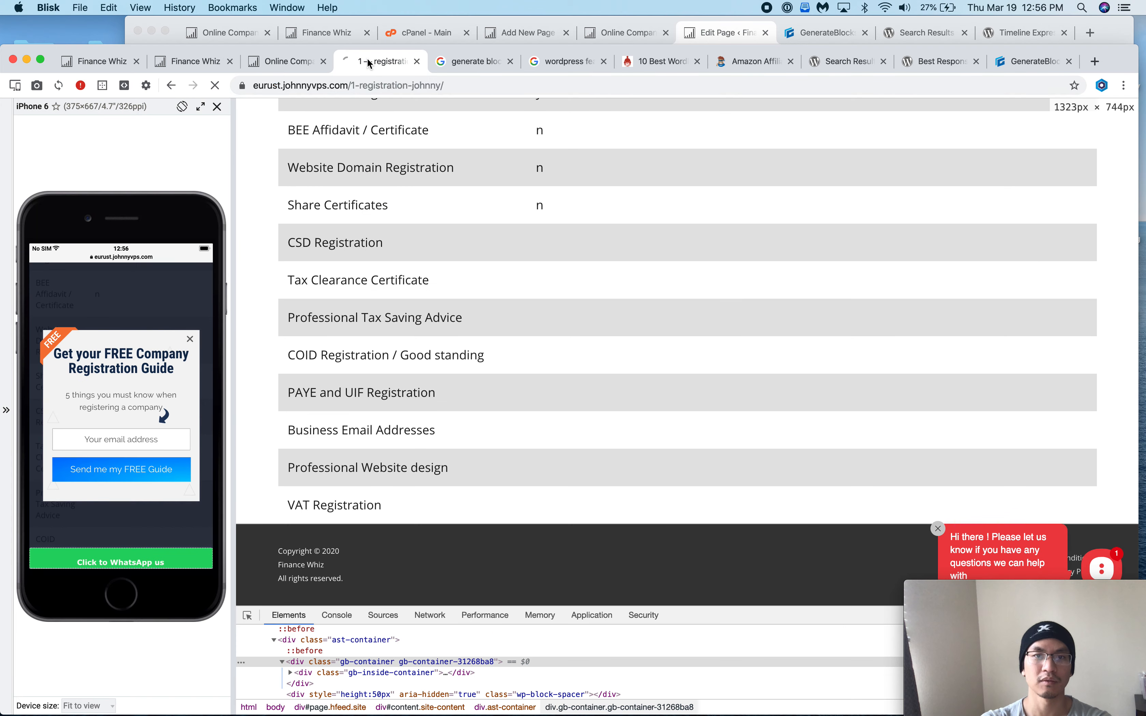
scroll(541, 311, down, 5)
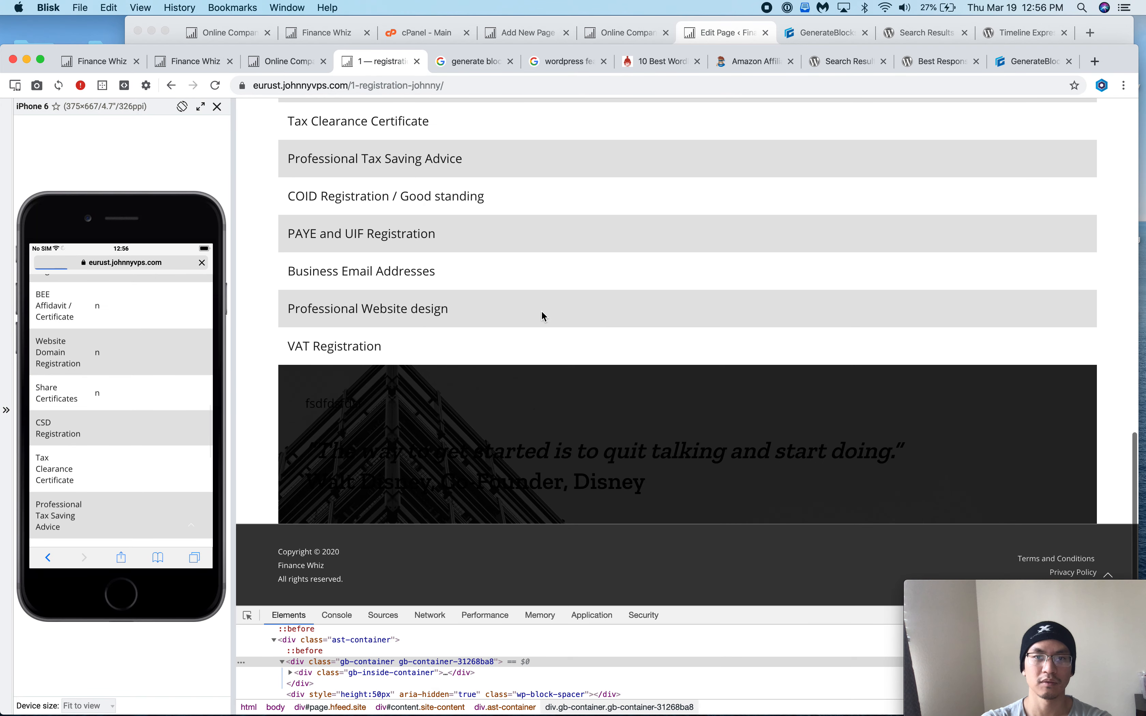
scroll(542, 311, down, 1)
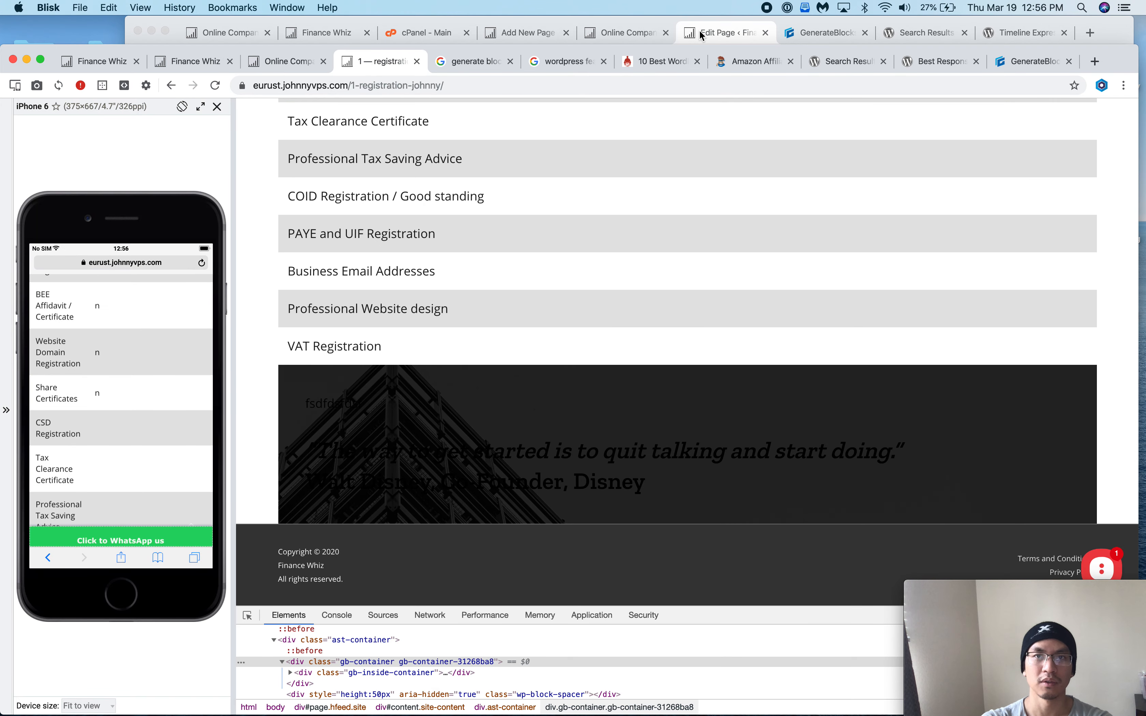
click(703, 34)
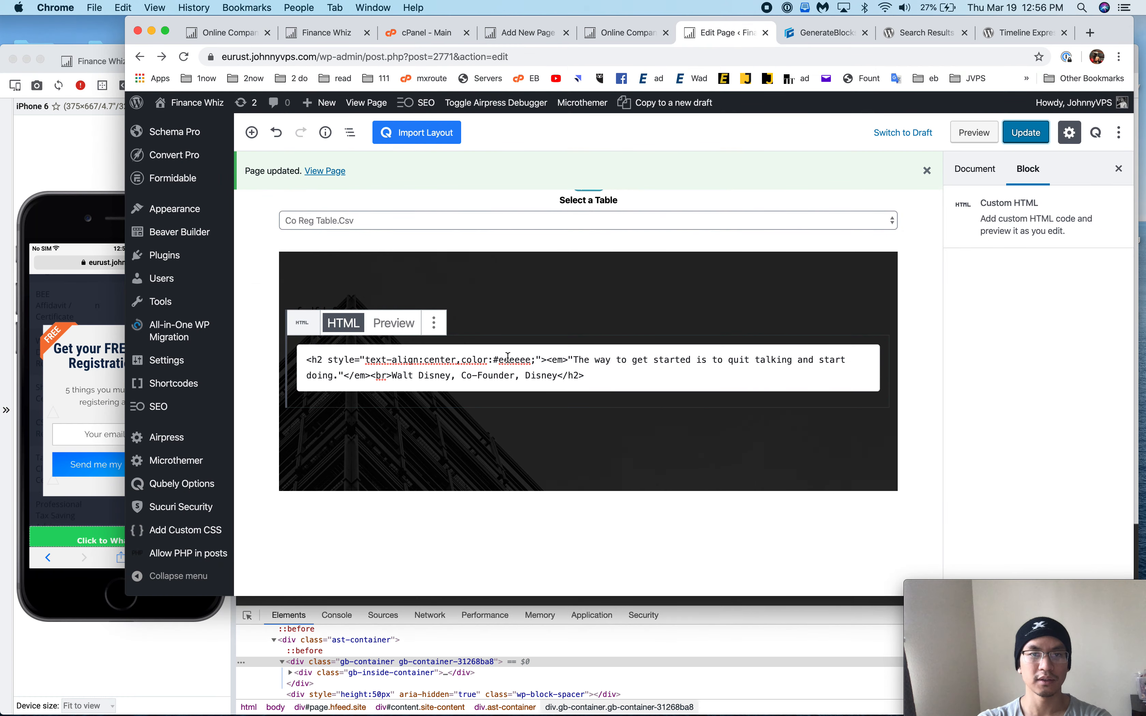
click(508, 357)
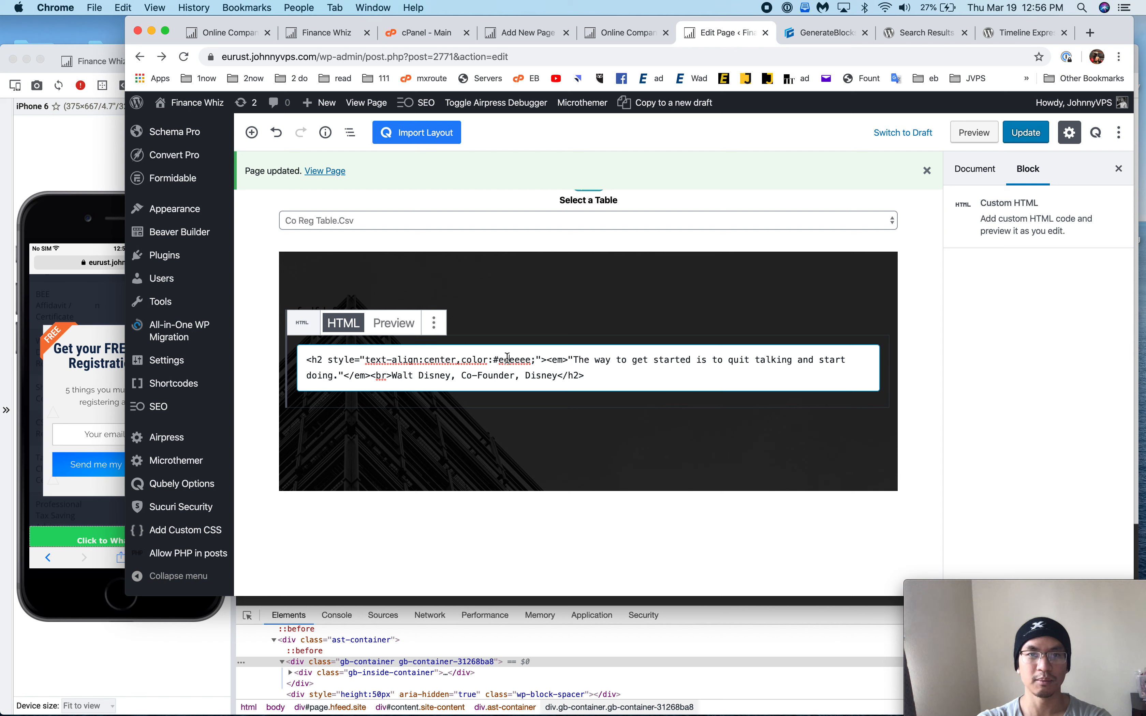
click(393, 324)
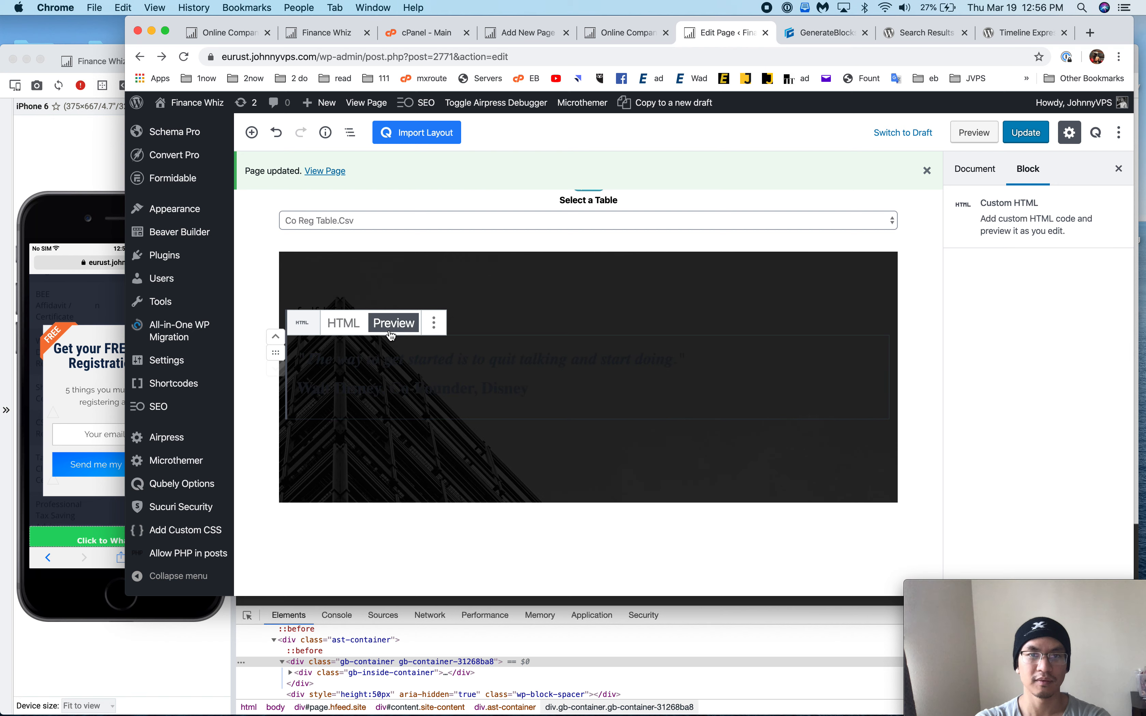
click(435, 327)
click(353, 331)
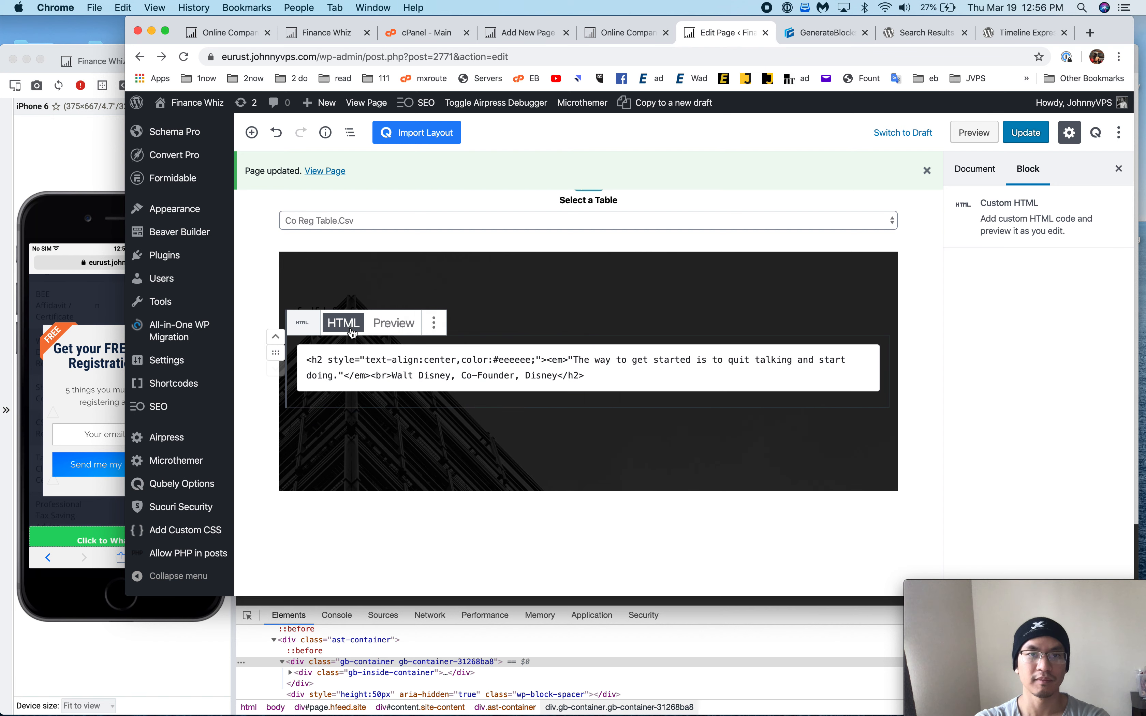
- Rename the color property to text-color in the quote's inline style and update the page
double_click(512, 361)
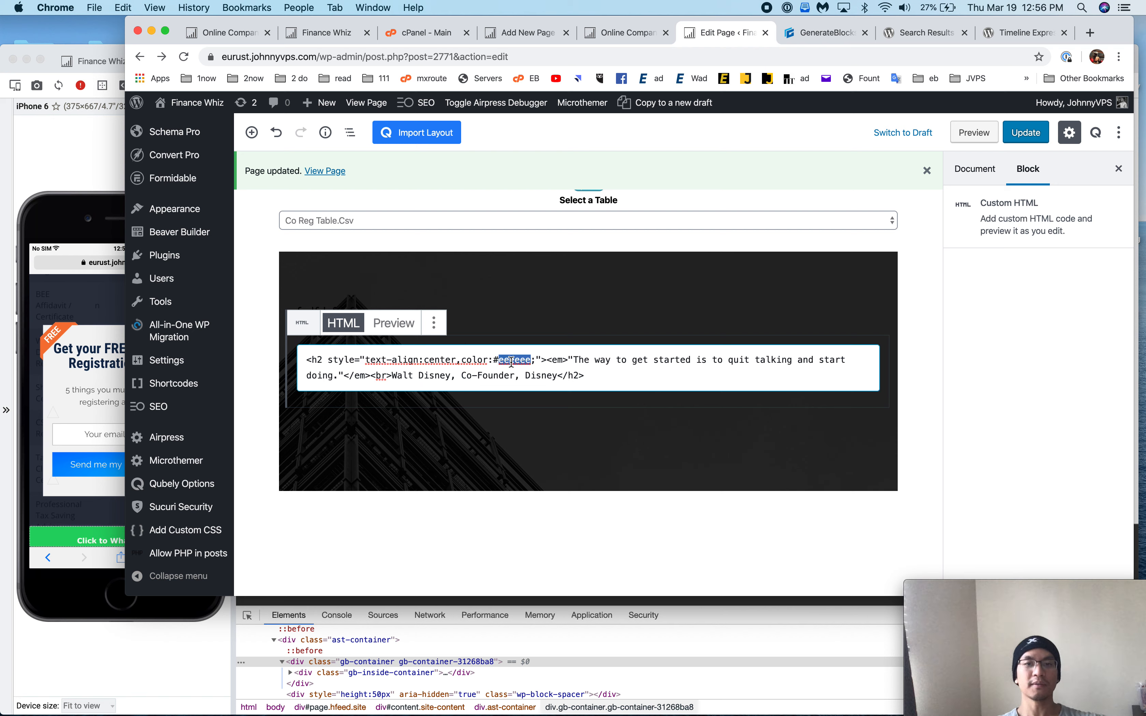
click(463, 359)
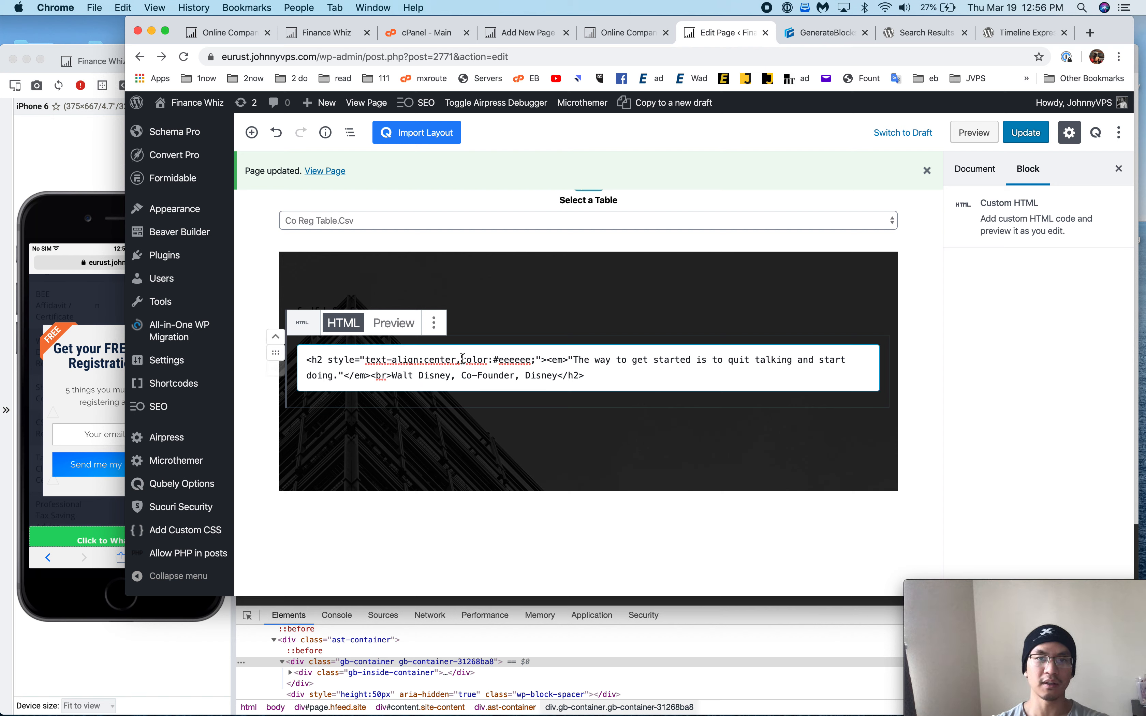
text(text-)
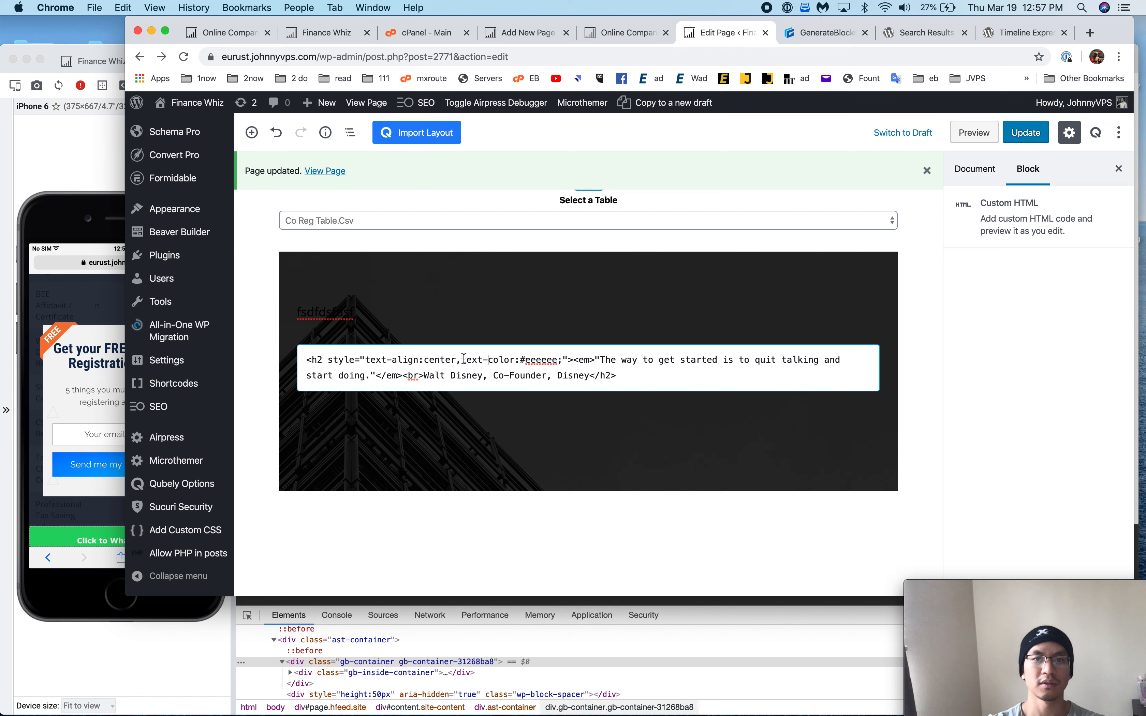
click(1023, 141)
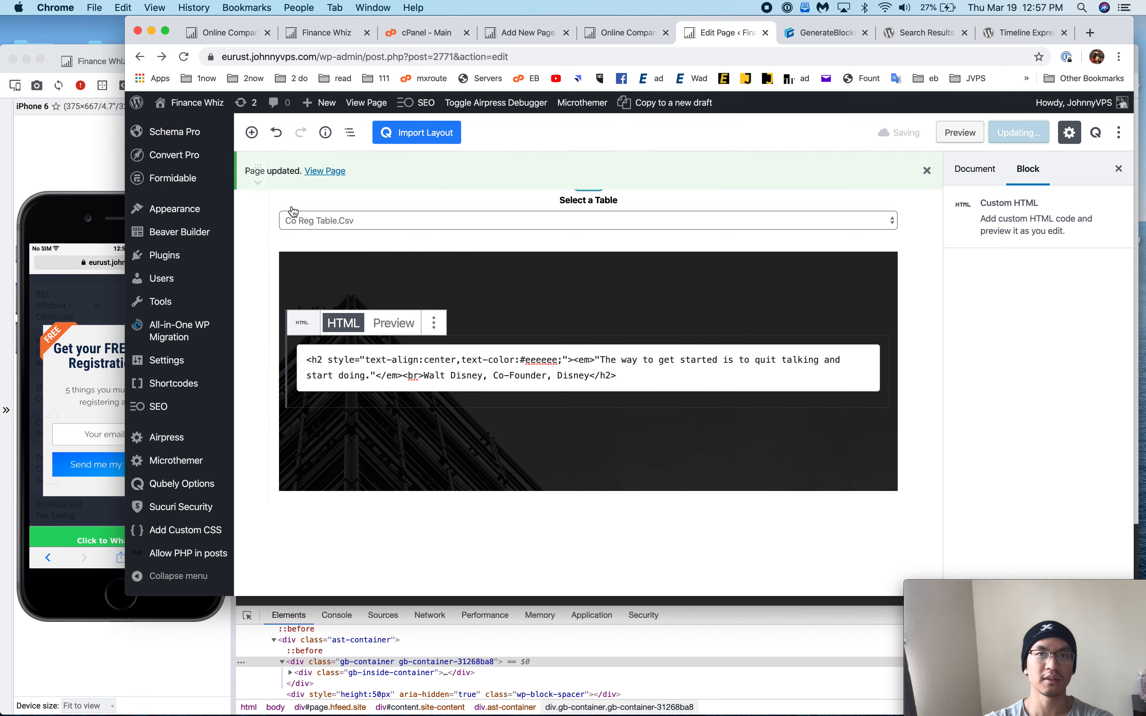
- Inspect the quote on the registration page in Blisk and examine the styles applied to its H2 element
click(28, 164)
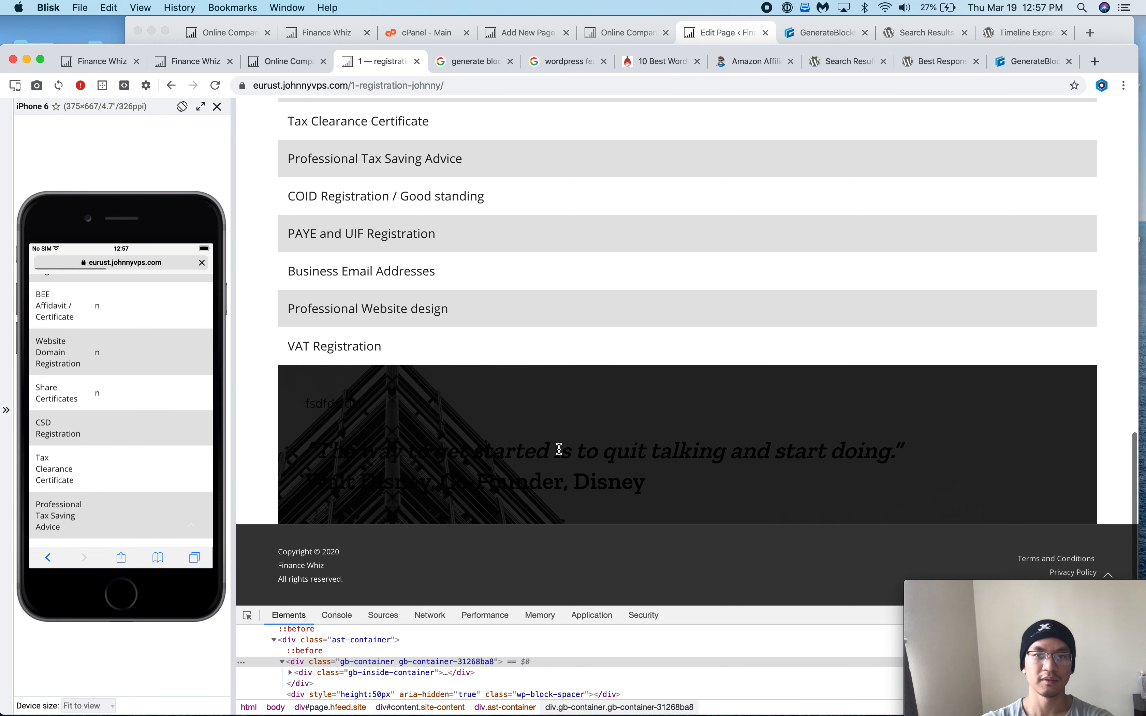
right_click(560, 450)
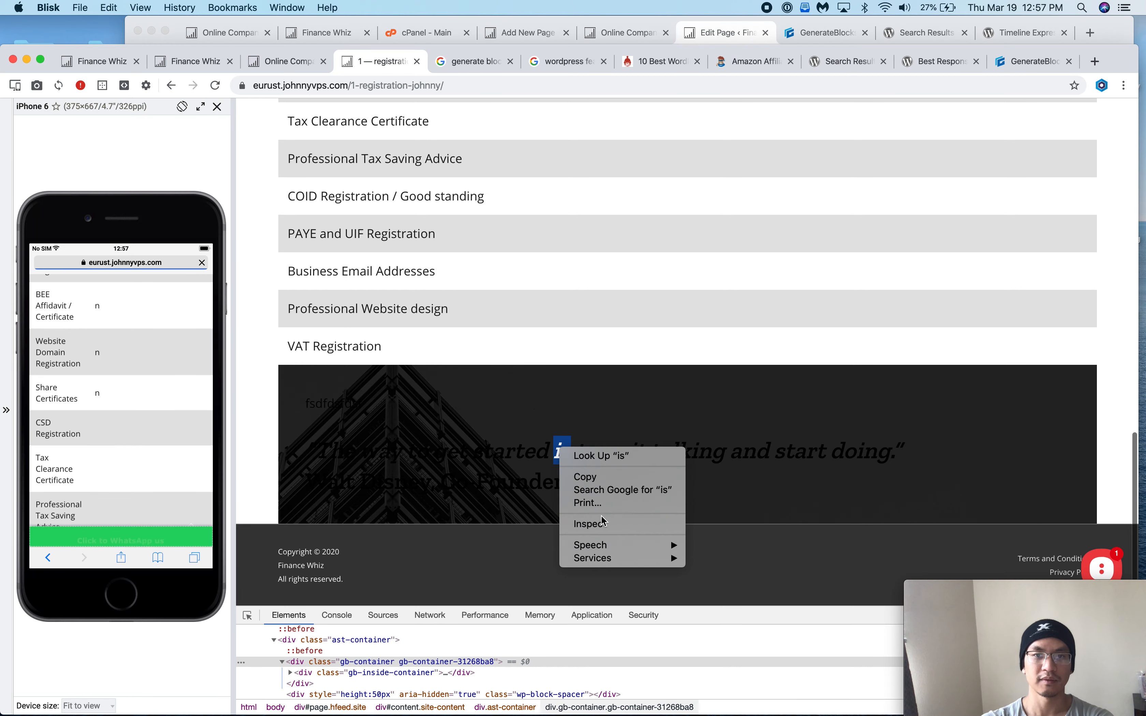
click(590, 524)
scroll(742, 389, down, 1)
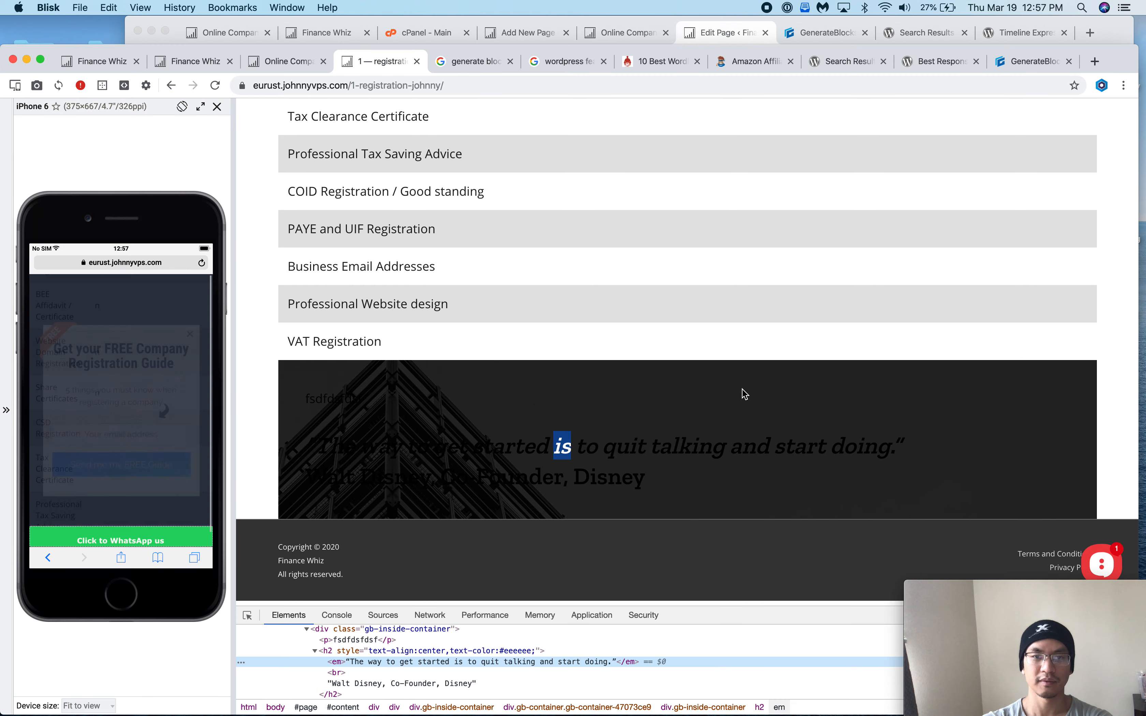
drag(690, 612, 692, 386)
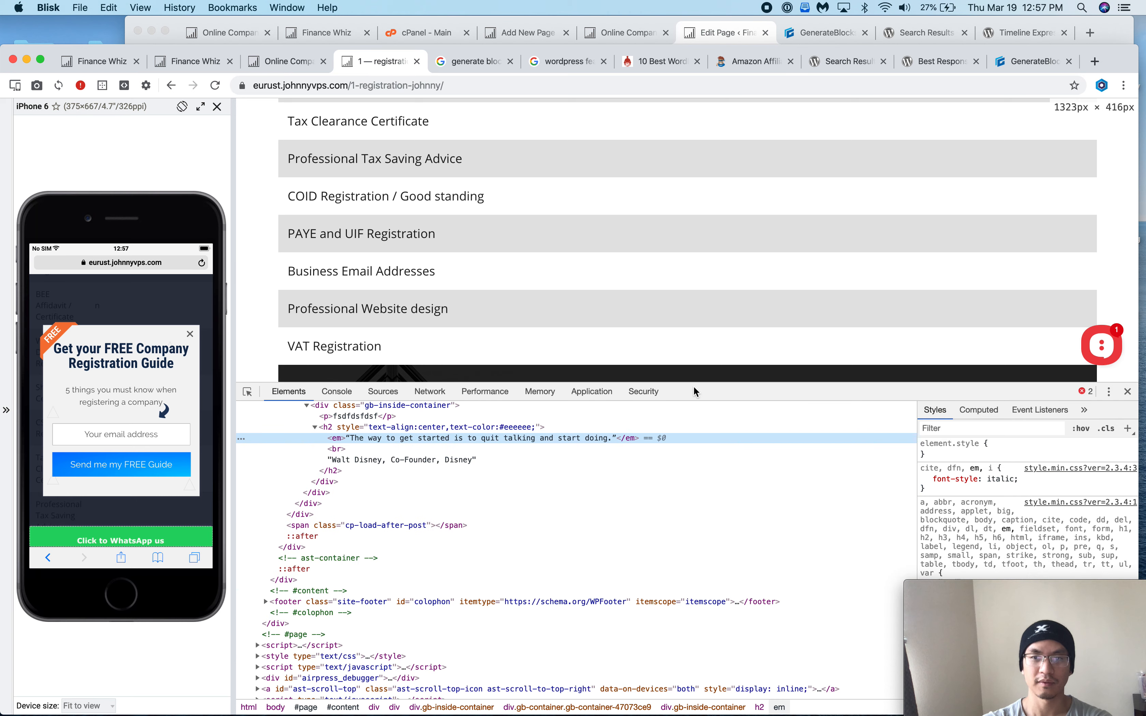
click(690, 429)
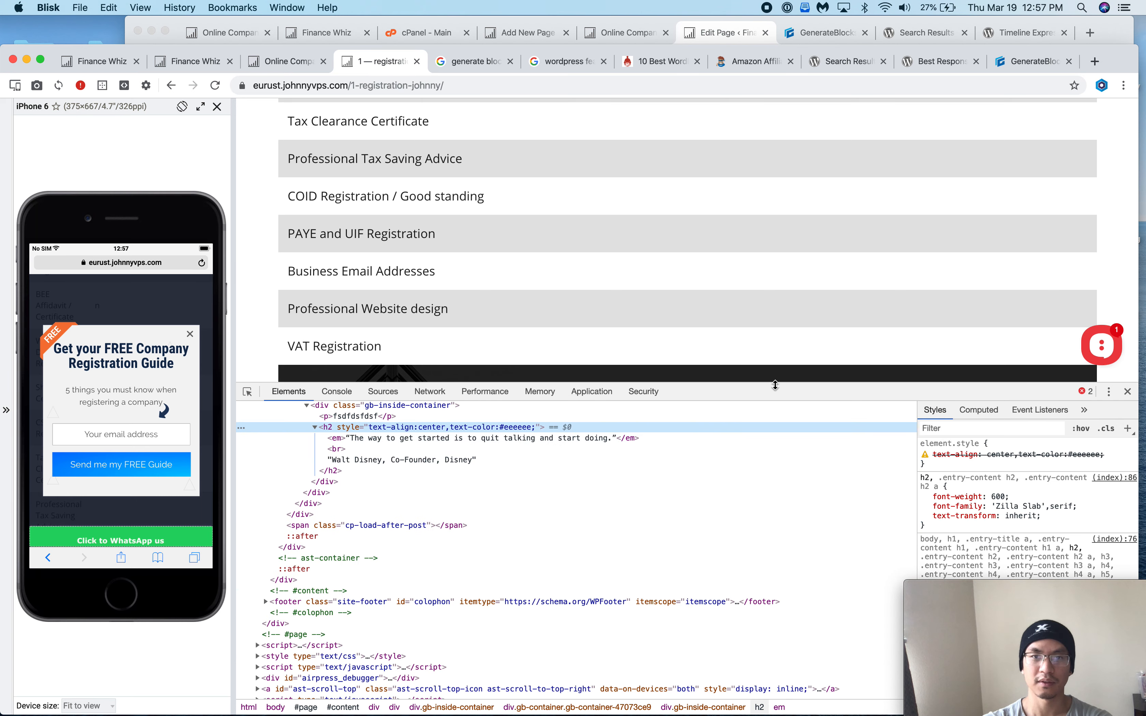
drag(775, 385, 777, 427)
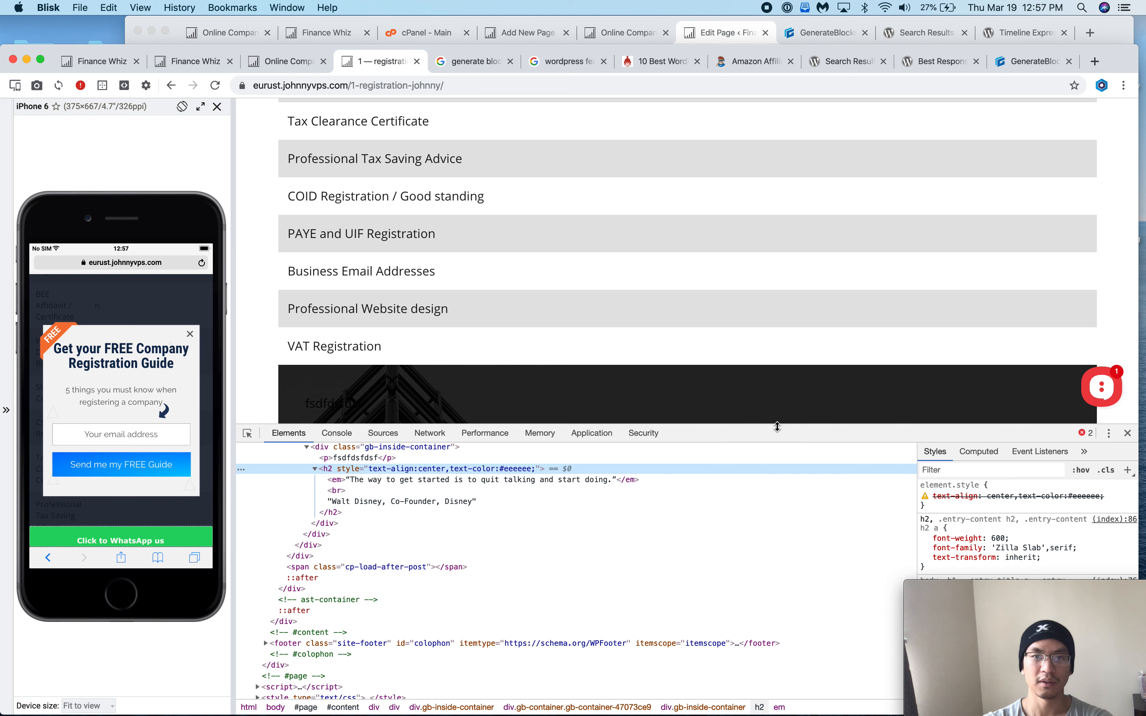
- Test a color of #fff on the quote's em element in the developer tools and check it on the page
click(734, 480)
click(1032, 520)
text(color)
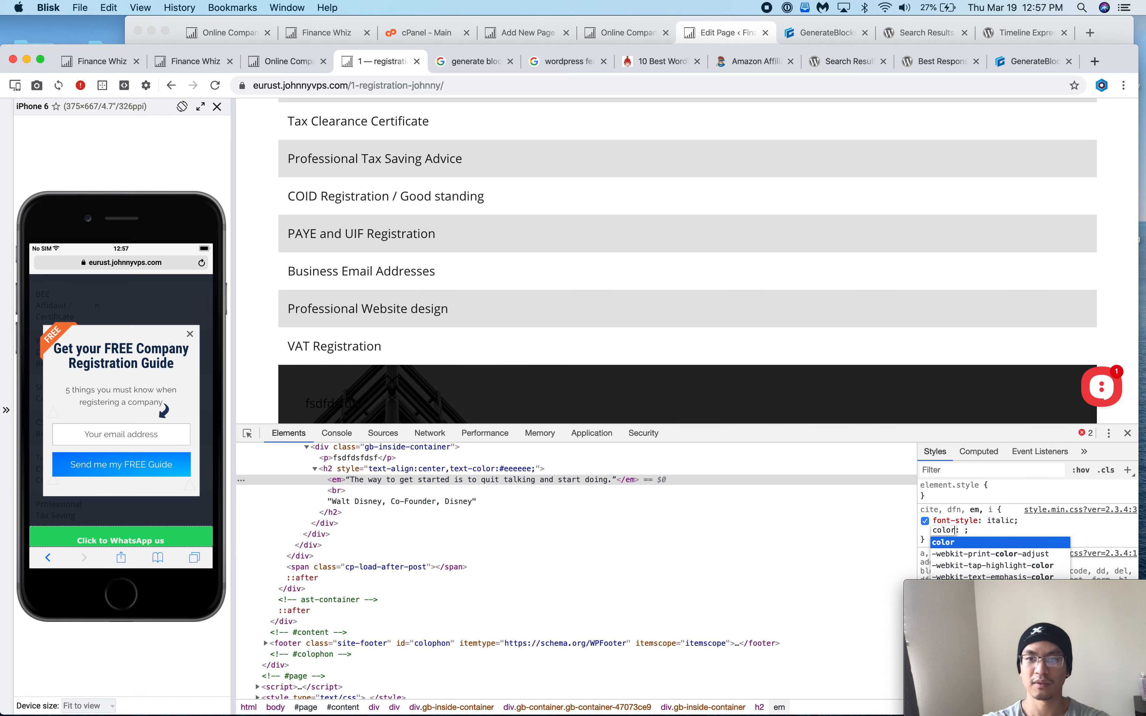
key(Tab)
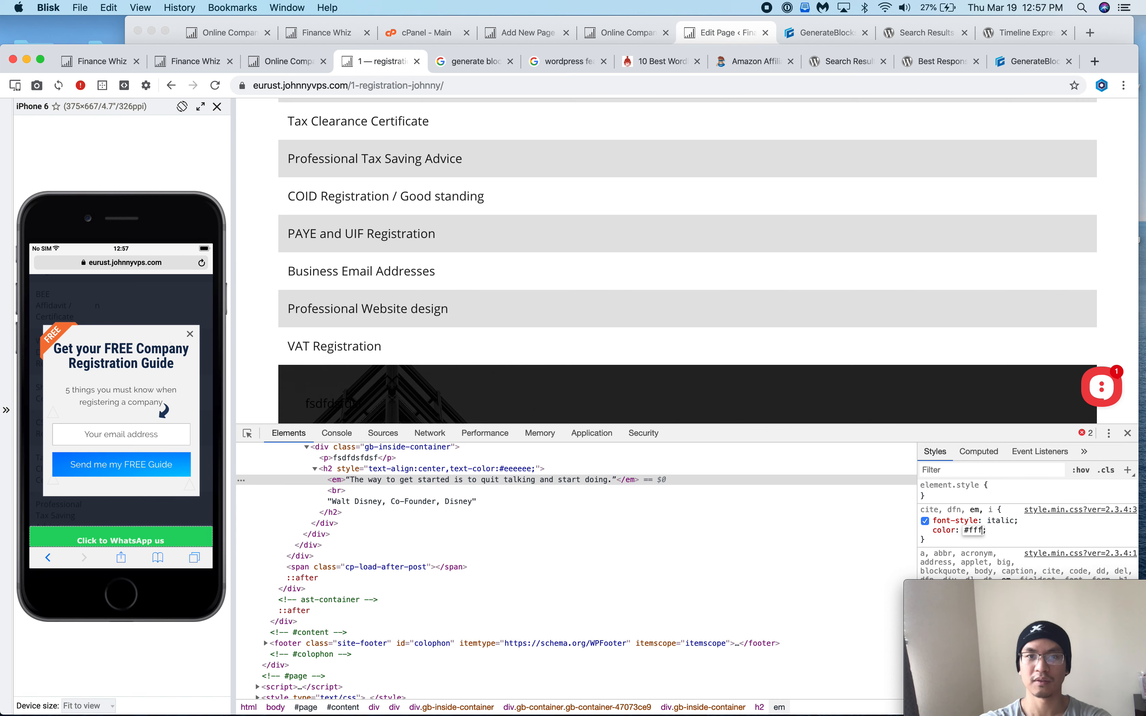
click(811, 524)
scroll(848, 326, down, 5)
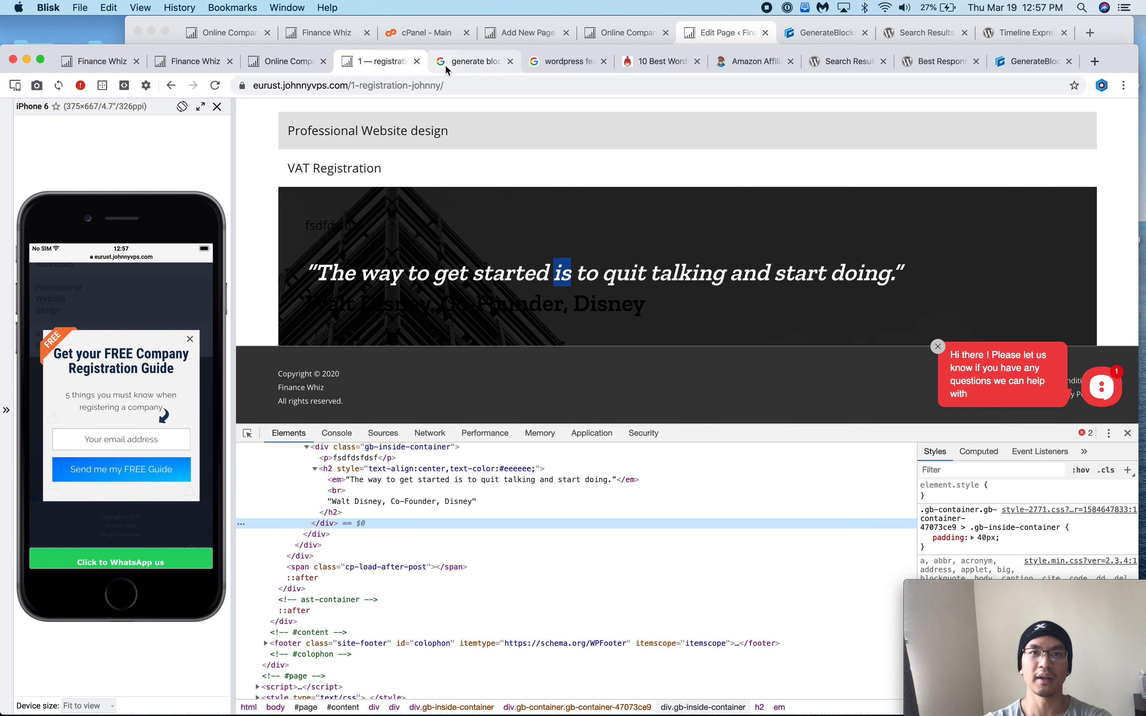
- Remove the opening and closing em tags around the quote text in the Custom HTML block in Chrome
click(737, 42)
click(452, 352)
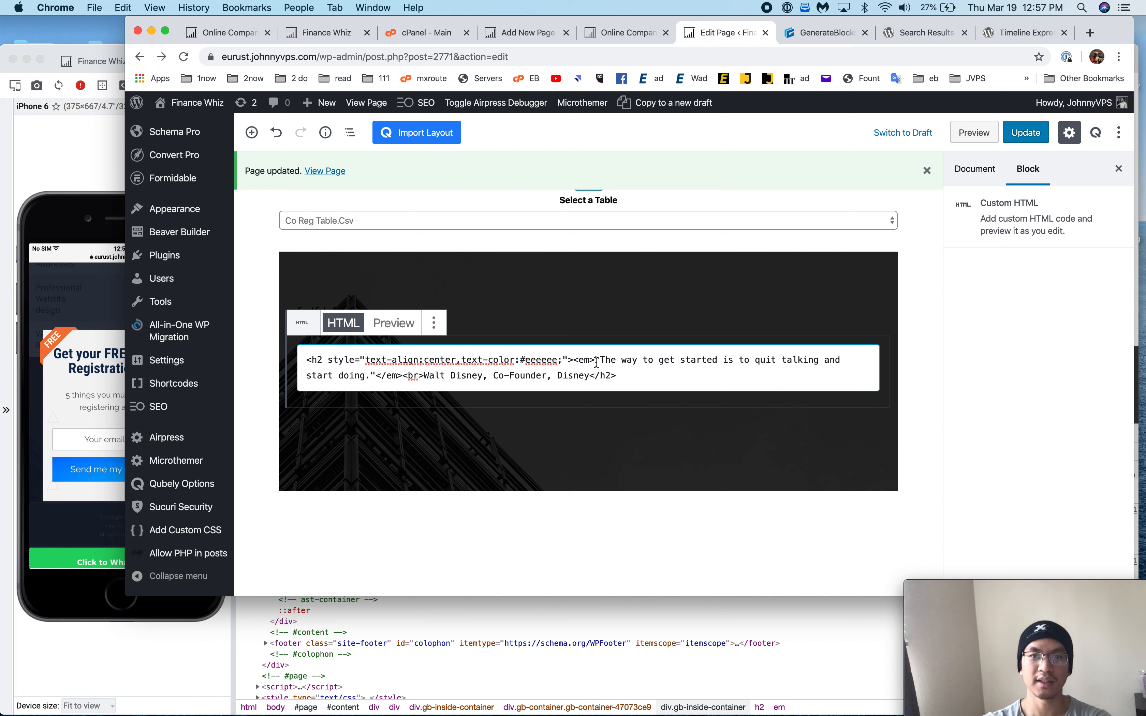
key(BackSpace)
key(BackSpace)
key(BackSpace)
key(BackSpace)
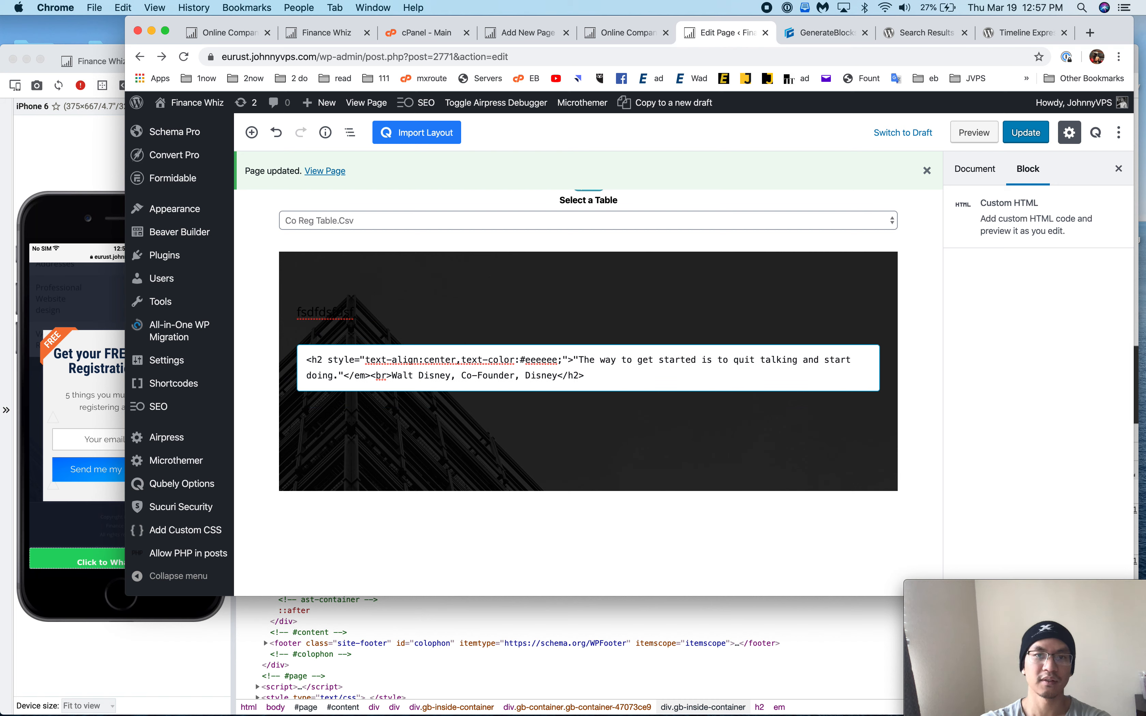
click(371, 376)
key(BackSpace)
key(BackSpace)
key(BackSpace)
key(BackSpace)
key(BackSpace)
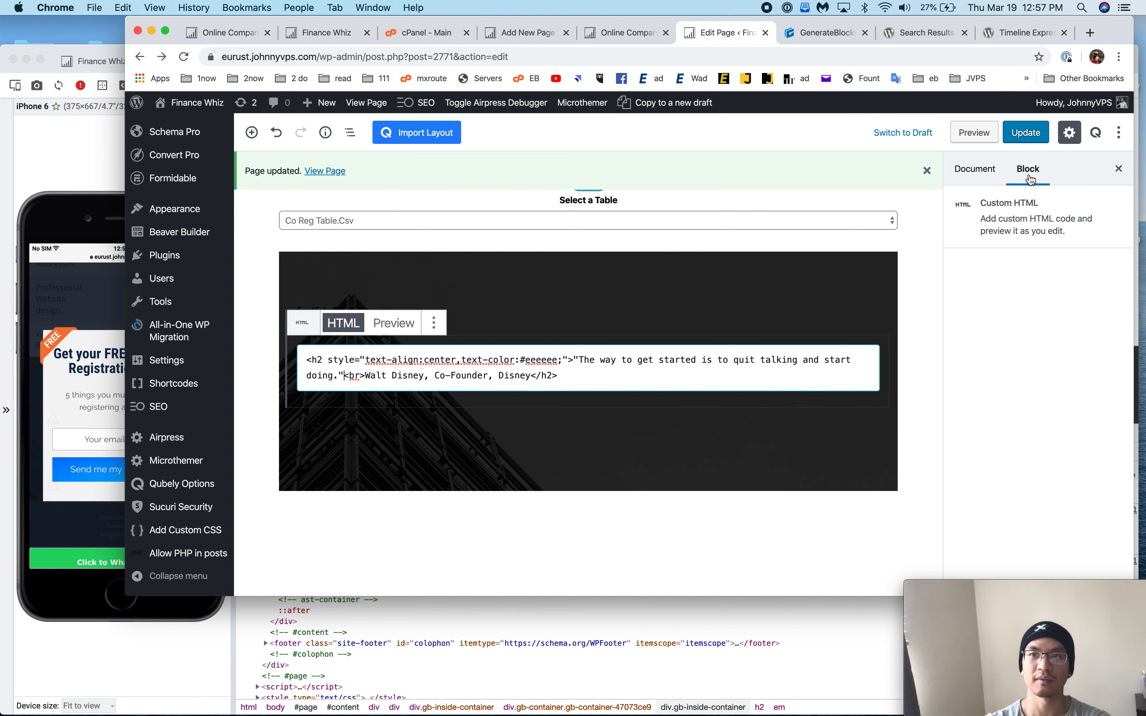
- Update the page and check the quote on the registration page in Blisk
click(1026, 132)
click(76, 150)
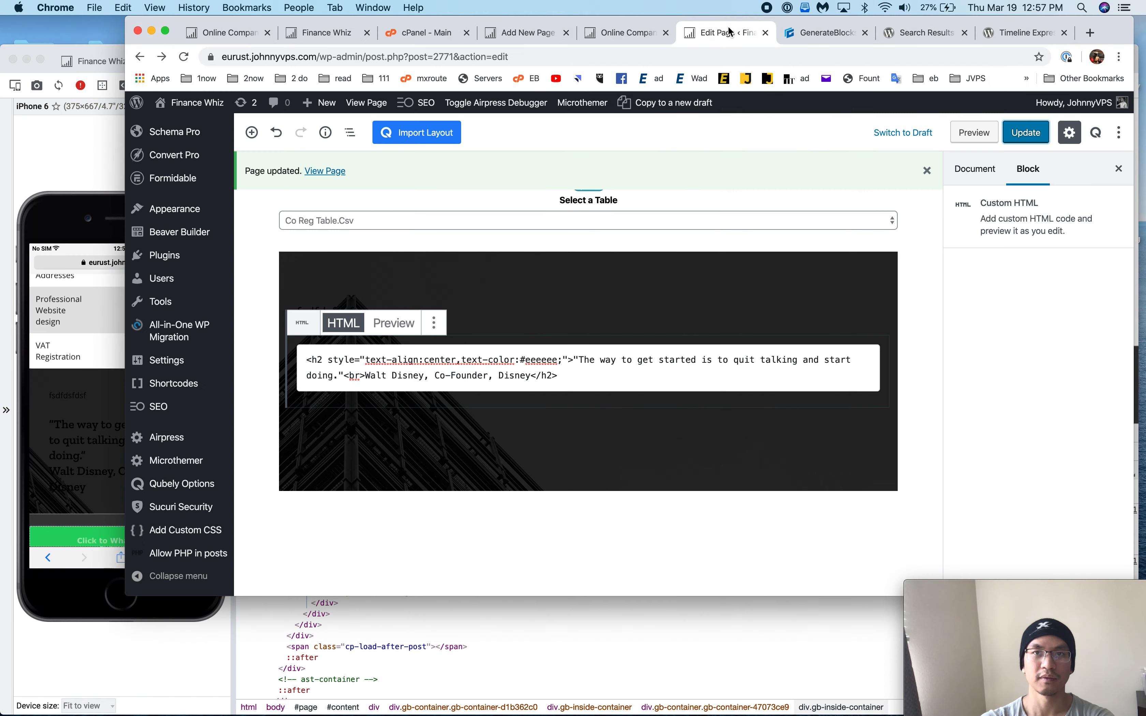
- In Chrome, rename the quote's text-color property to color in the inline style, update the page and switch to Blisk to check it
click(728, 29)
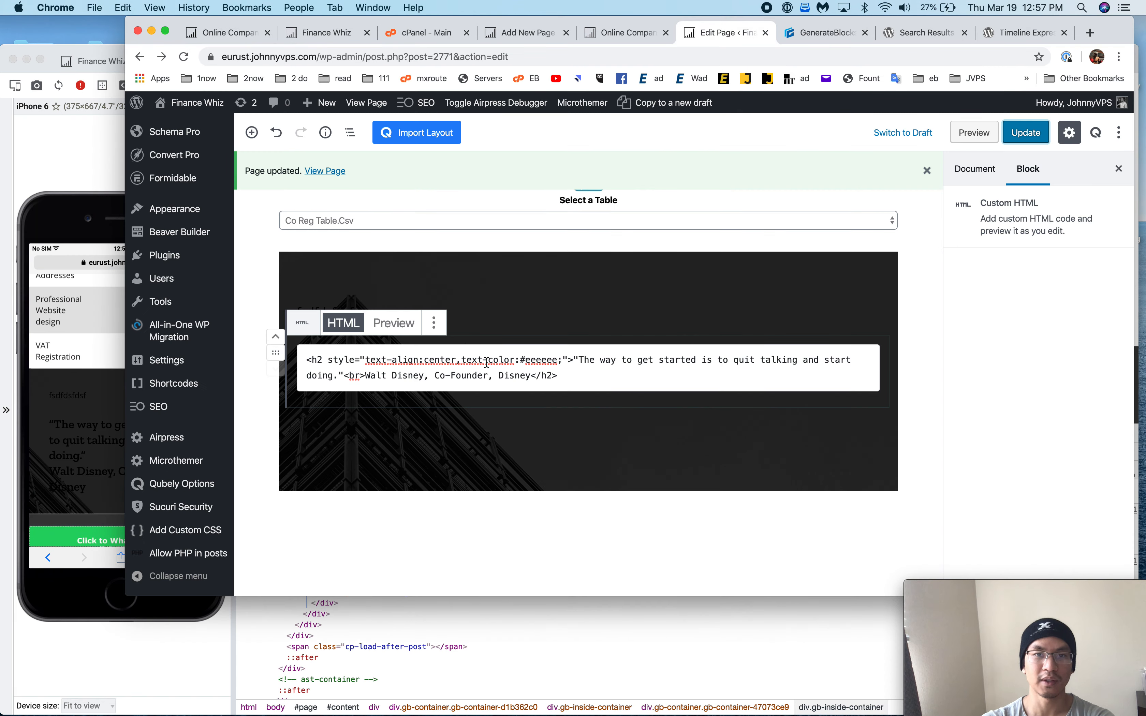
click(486, 363)
key(BackSpace)
key(BackSpace)
key(BackSpace)
key(BackSpace)
key(BackSpace)
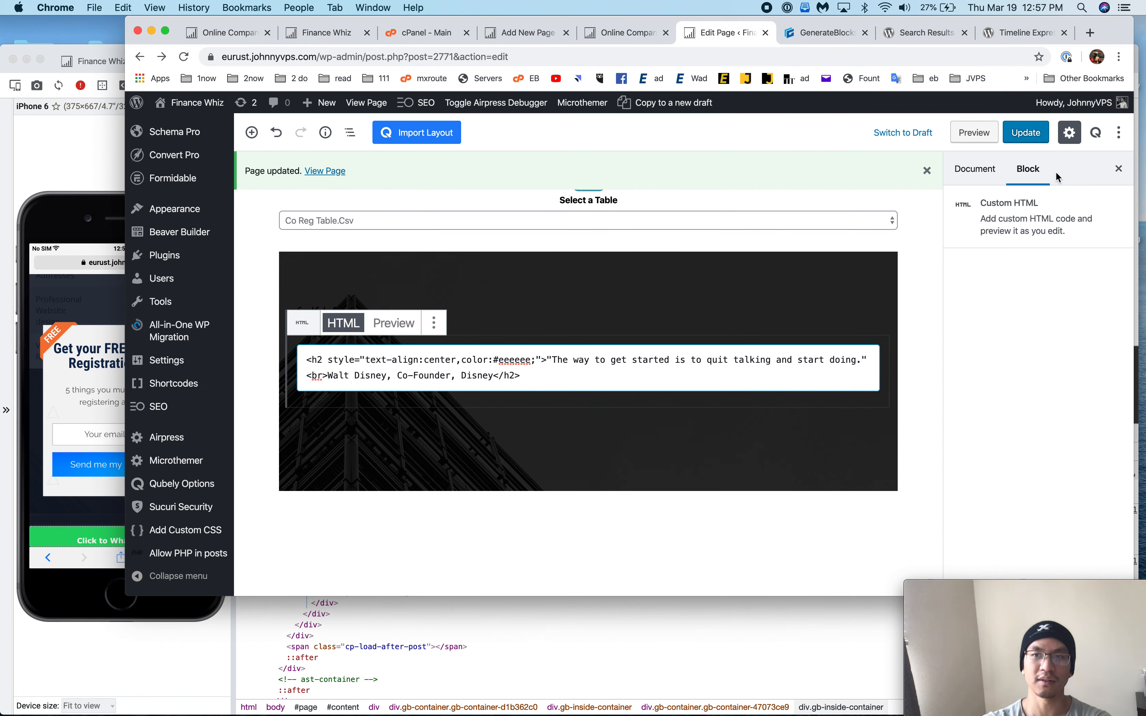
click(1026, 133)
key(super+Tab)
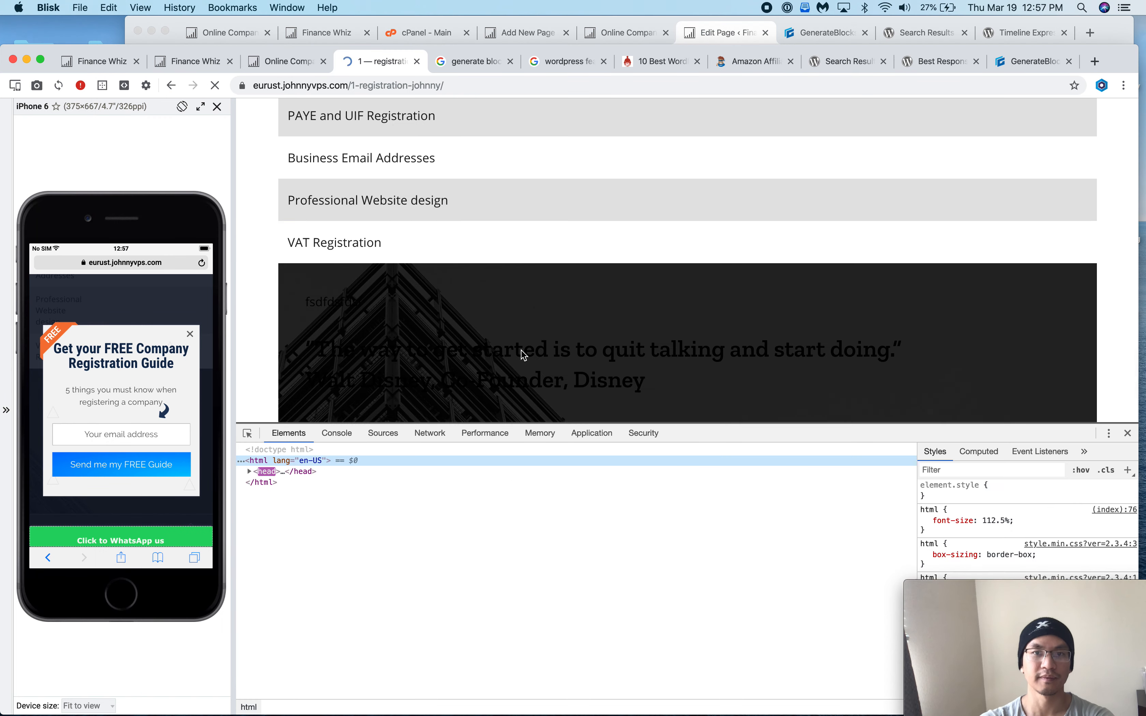
- Return to Chrome and preview the quote's Custom HTML block, ending in its code view
click(728, 32)
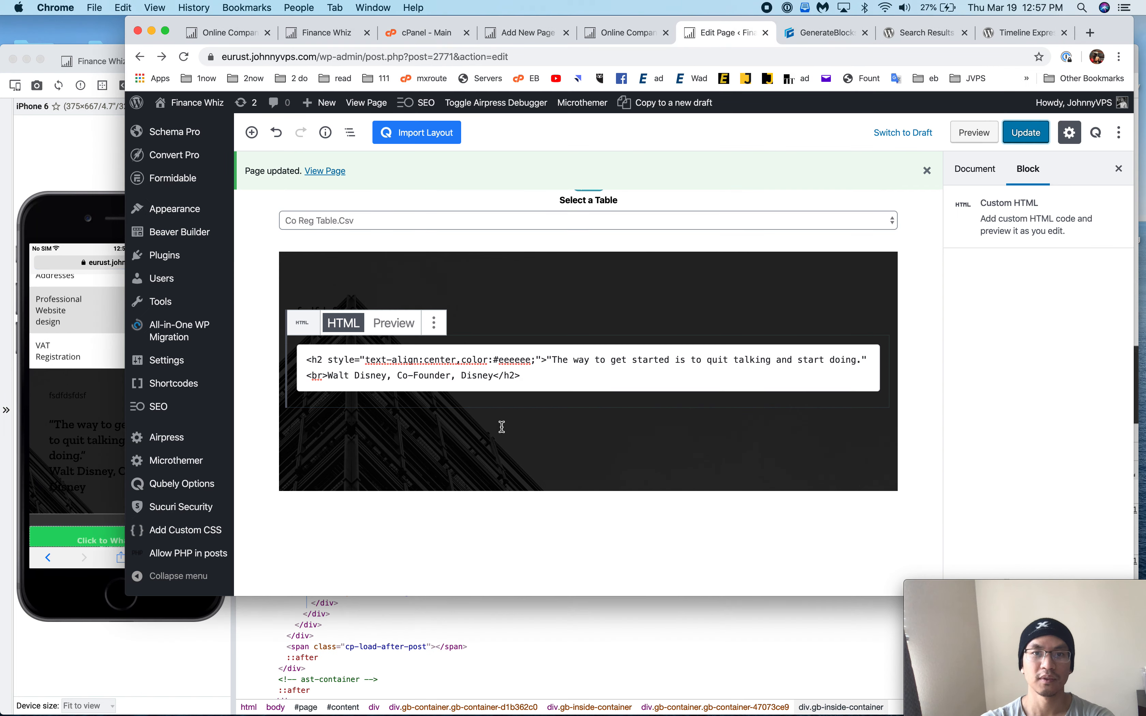
click(401, 333)
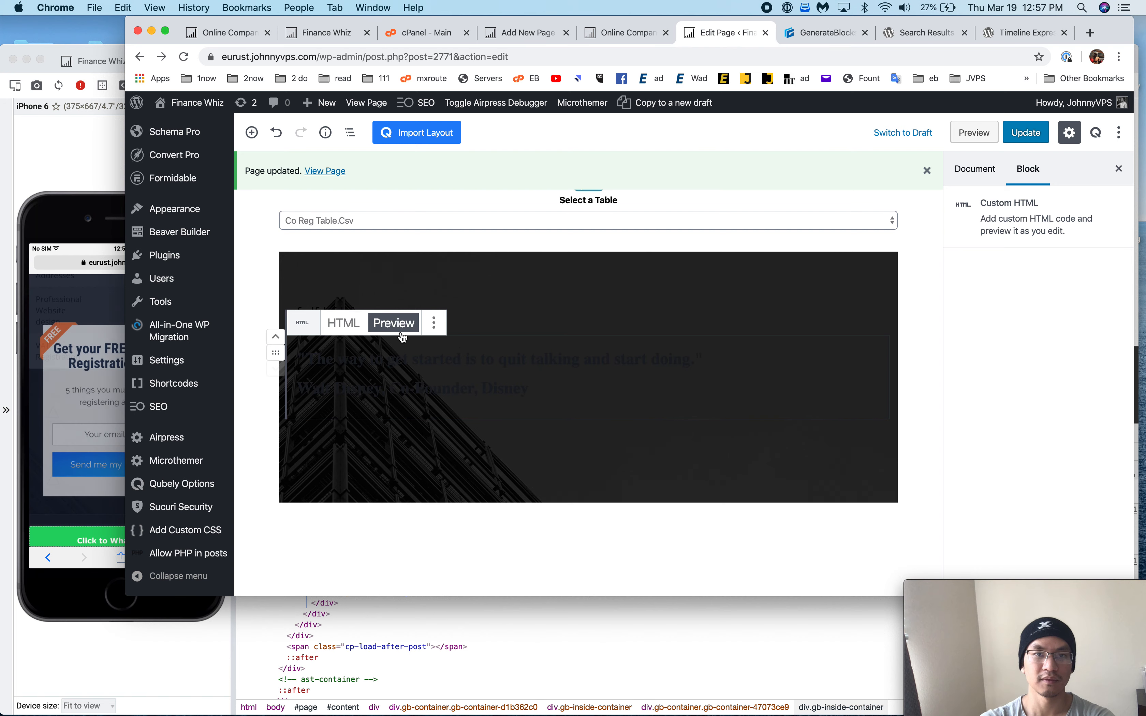
click(345, 324)
click(462, 362)
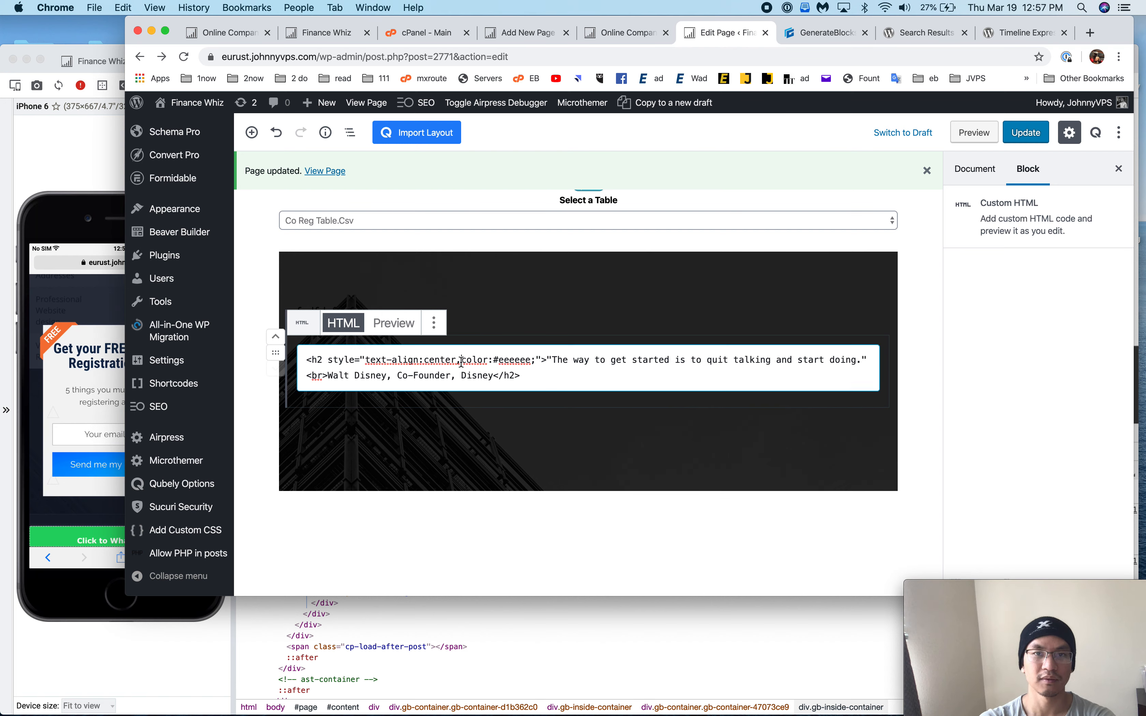
text(text)
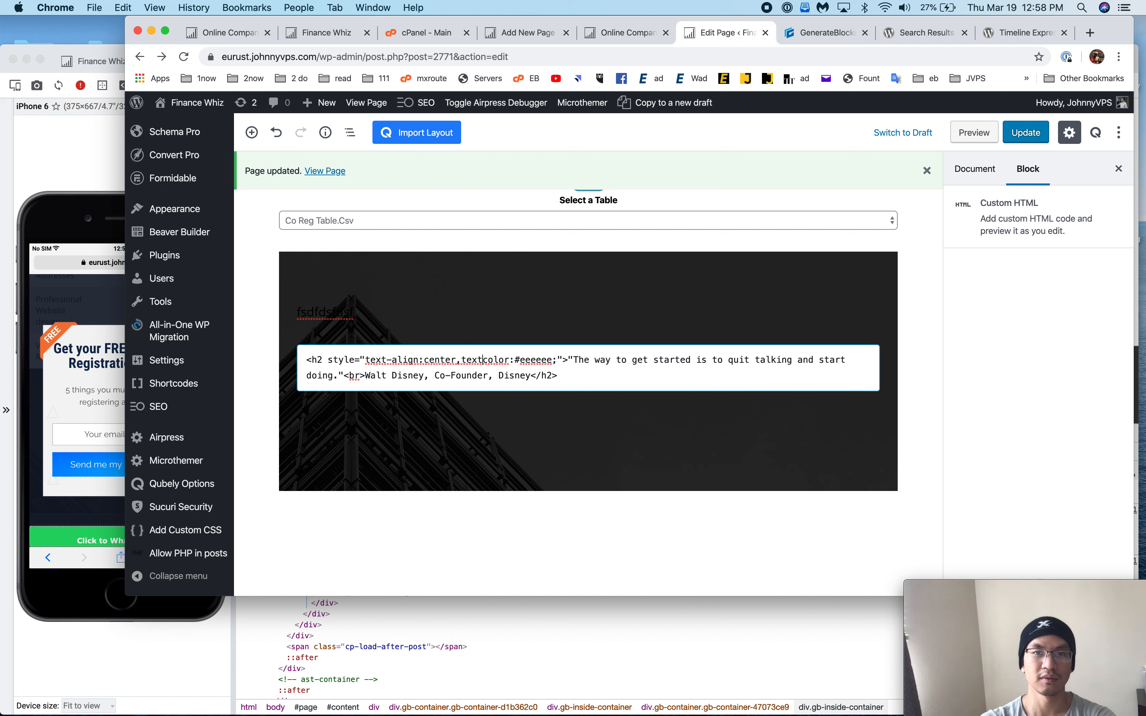
key(BackSpace)
key(BackSpace)
key(BackSpace)
key(BackSpace)
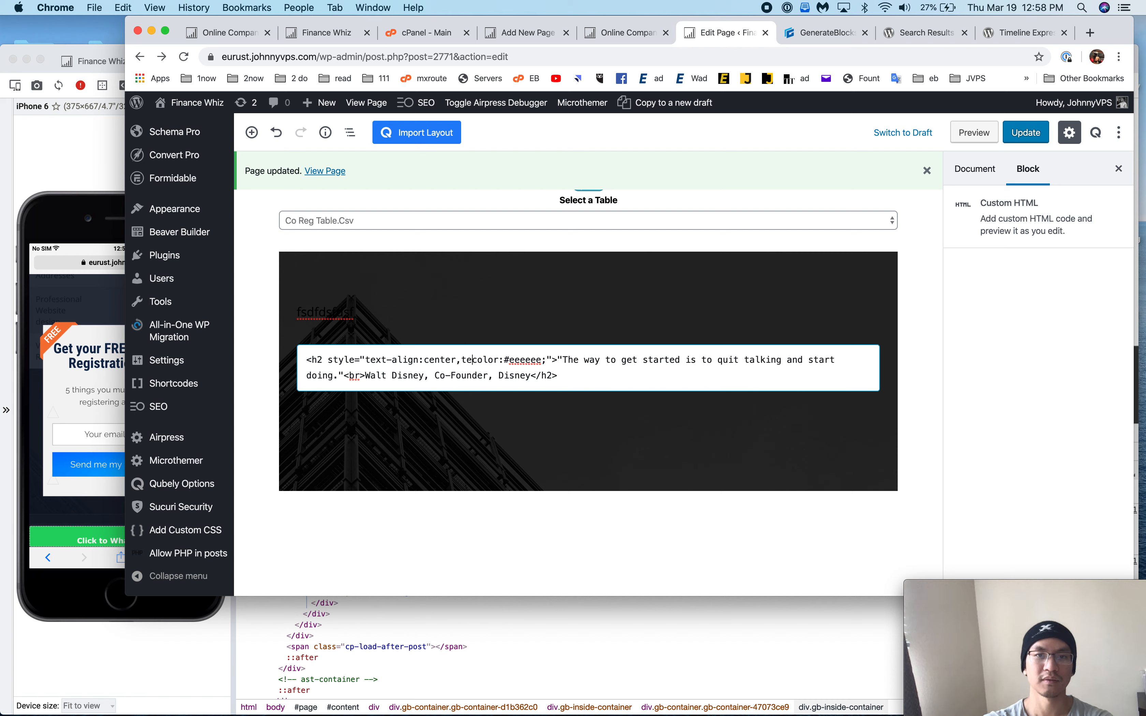
- Inspect the quote's H2 element in Blisk and examine its text node and inline style declaration
click(100, 162)
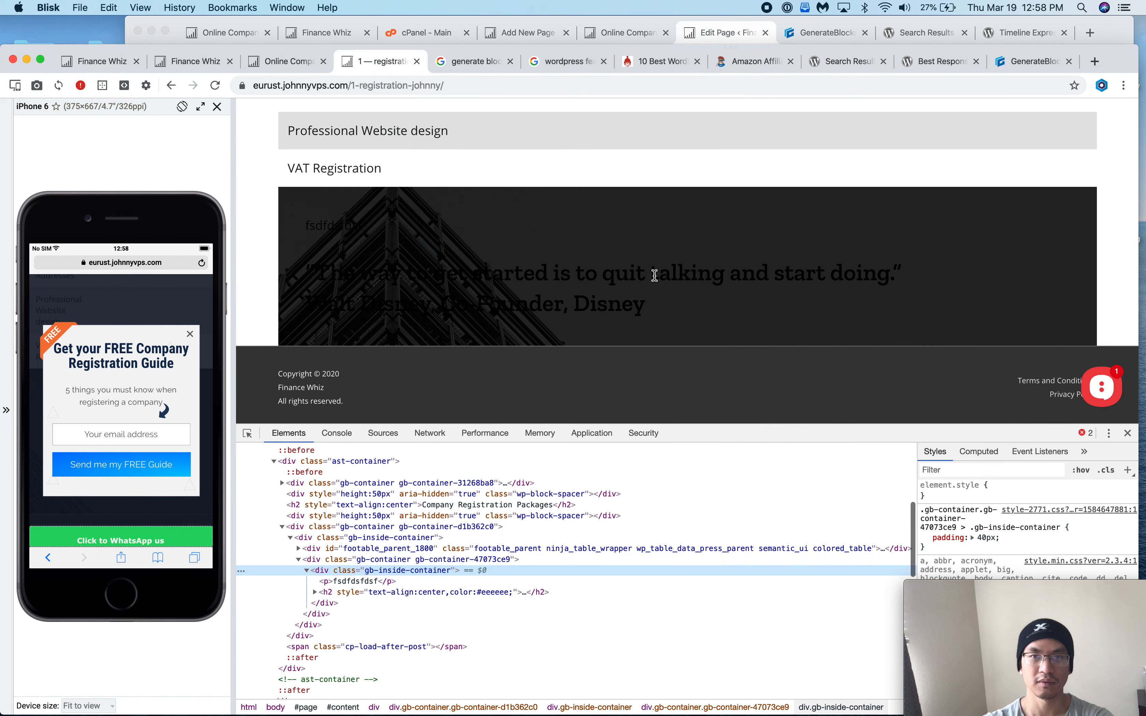
right_click(655, 276)
click(682, 349)
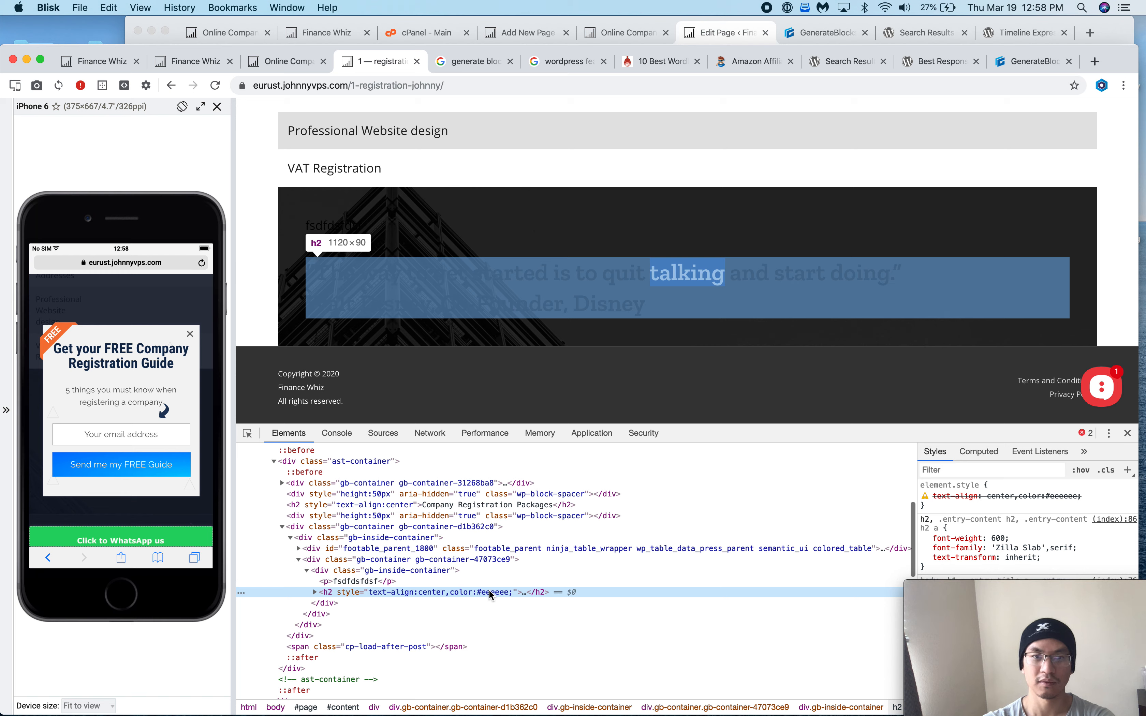
key(Right)
click(376, 603)
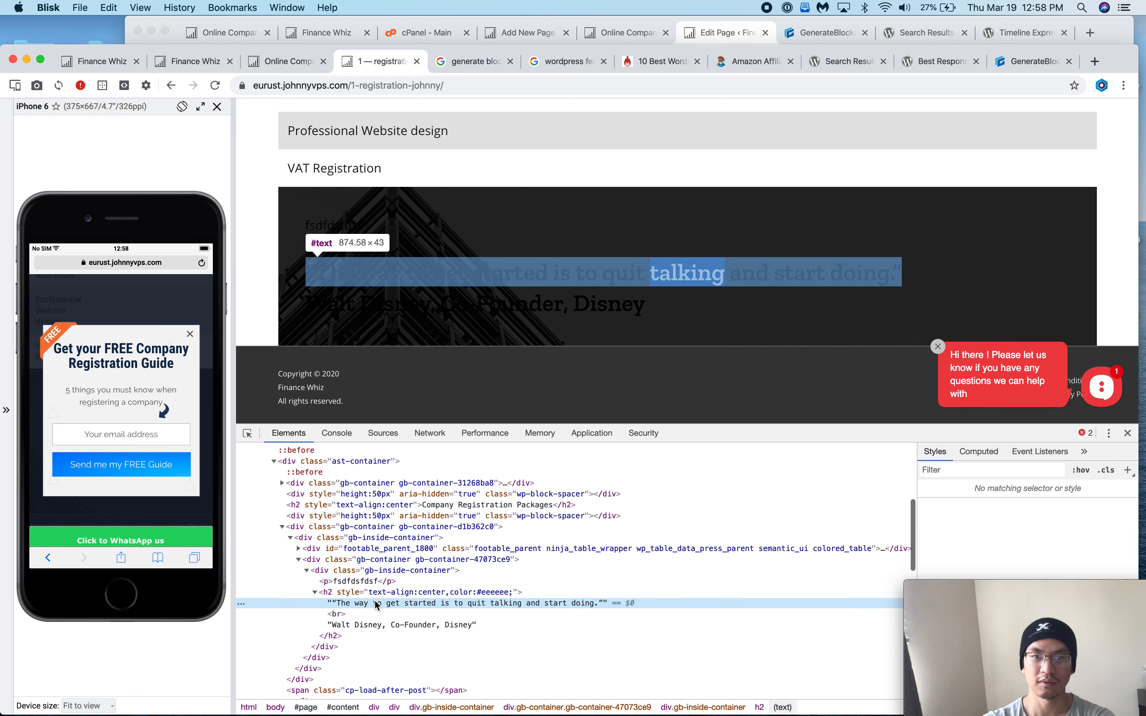
click(379, 593)
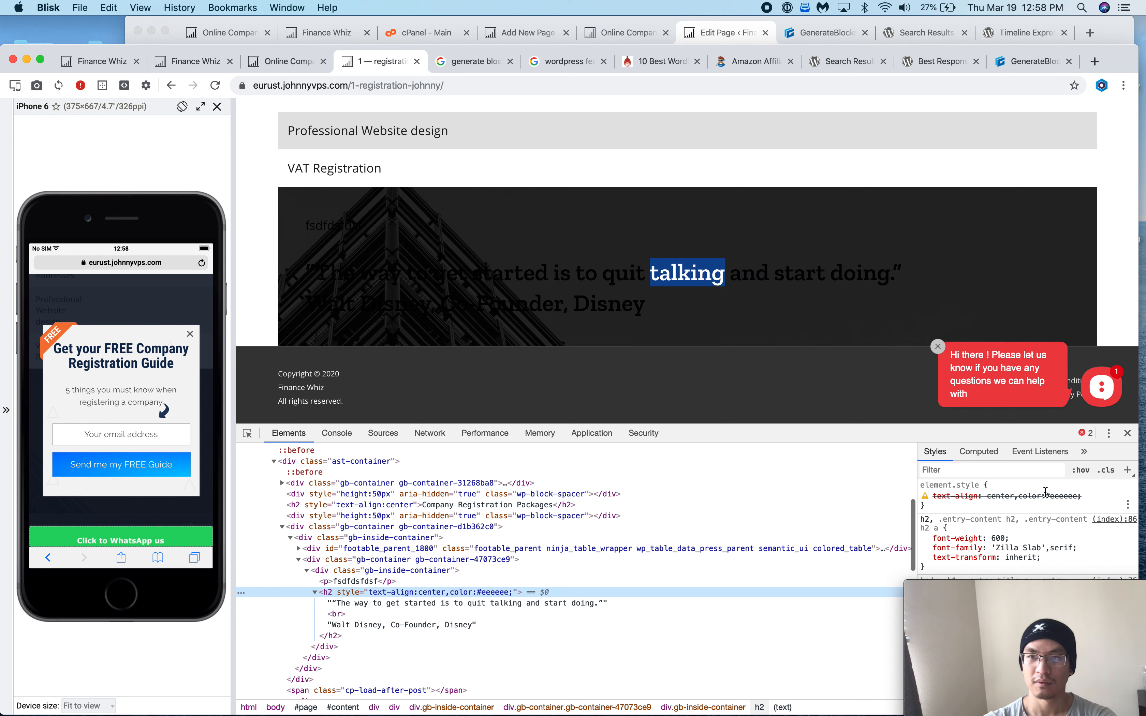
click(1063, 506)
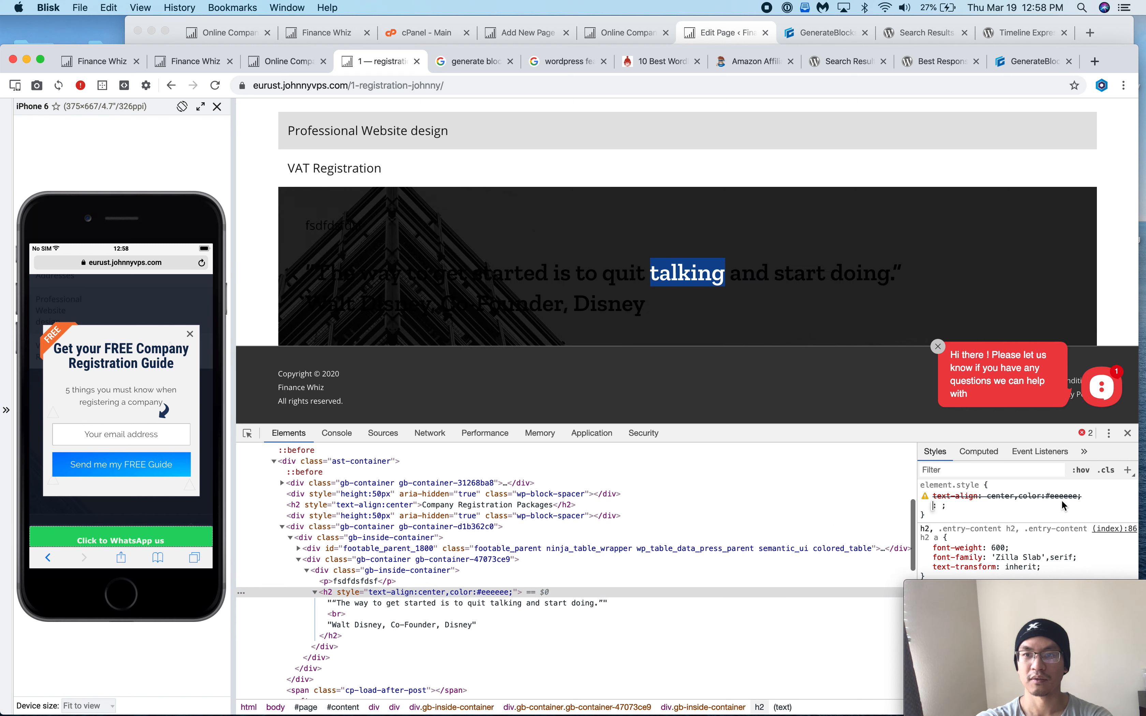
- In Chrome, replace the comma after text-align:center with a semicolon in the quote's inline style, update the page and reload it in Blisk
click(725, 37)
key(BackSpace)
text(;)
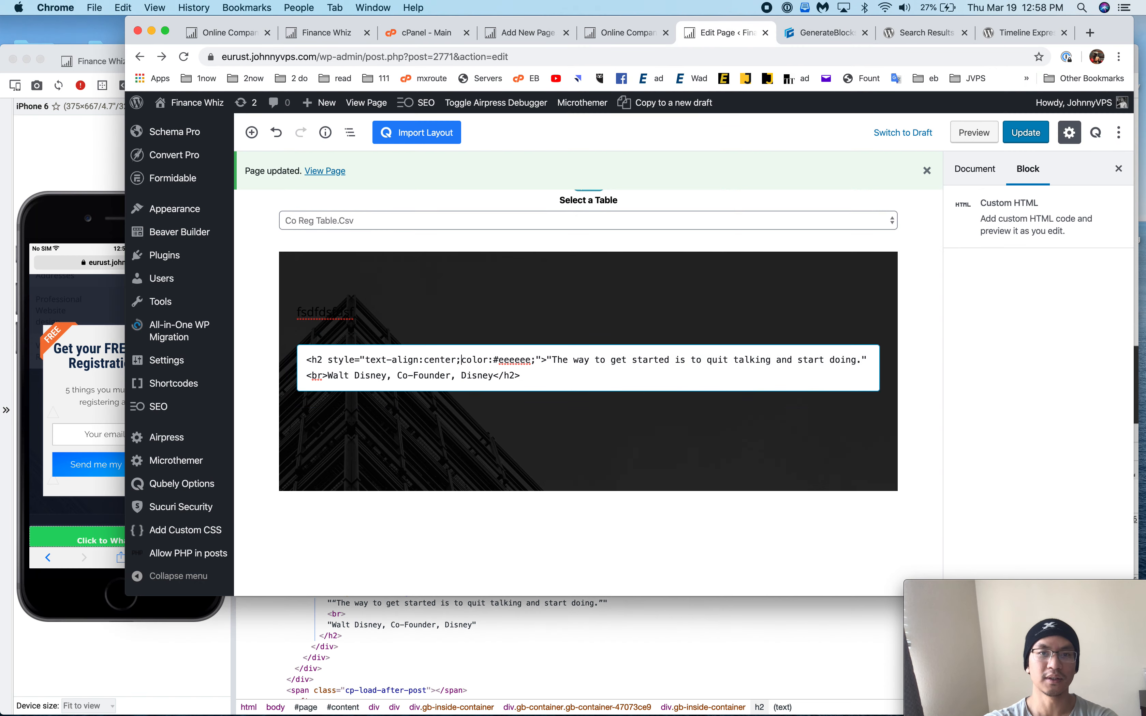
key(super+s)
click(59, 168)
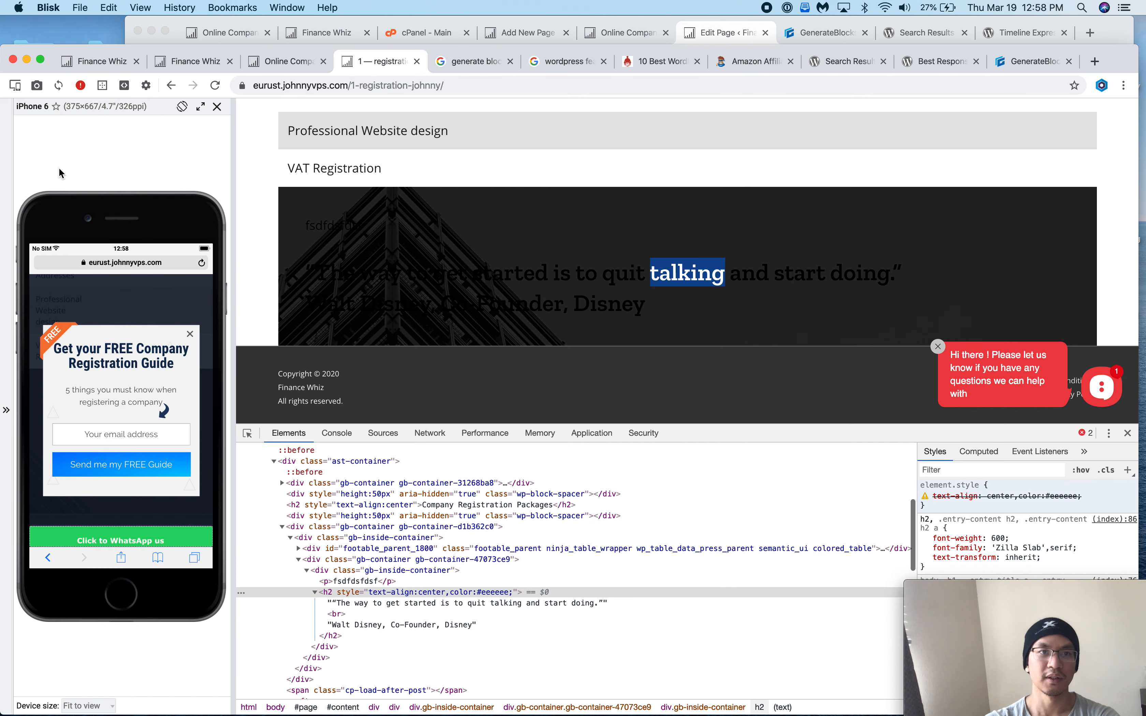
key(super+r)
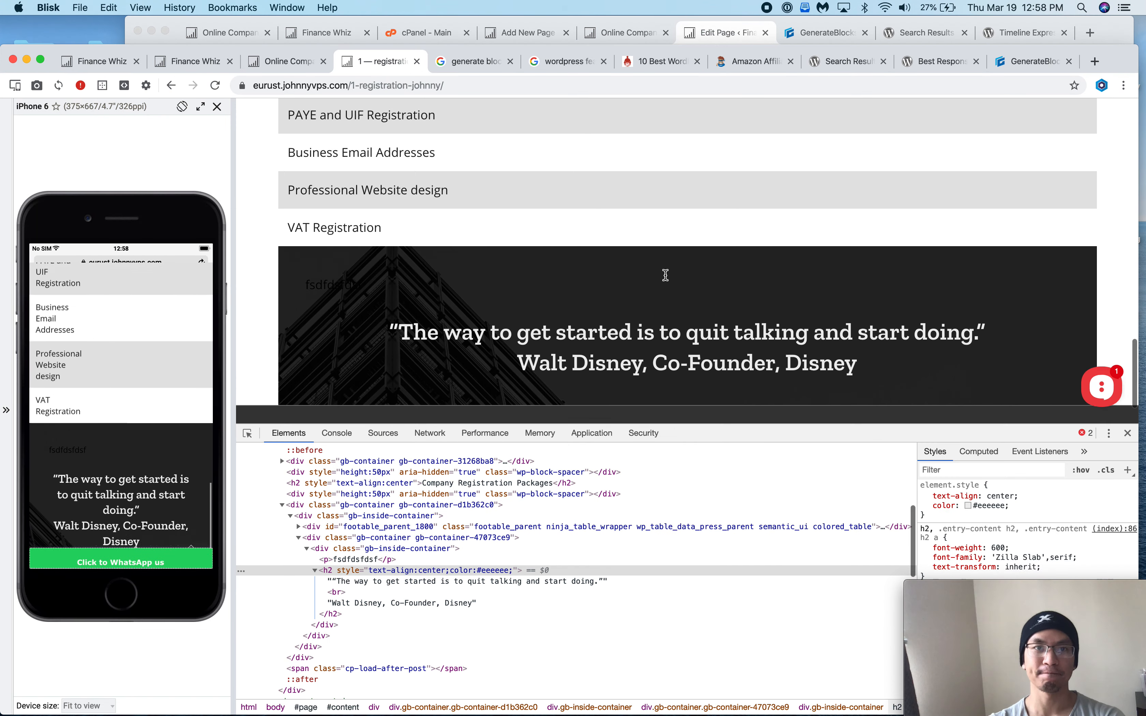
- Switch to Chrome and look over the packages container, the nested dark quote container and the blocks inside it
click(715, 34)
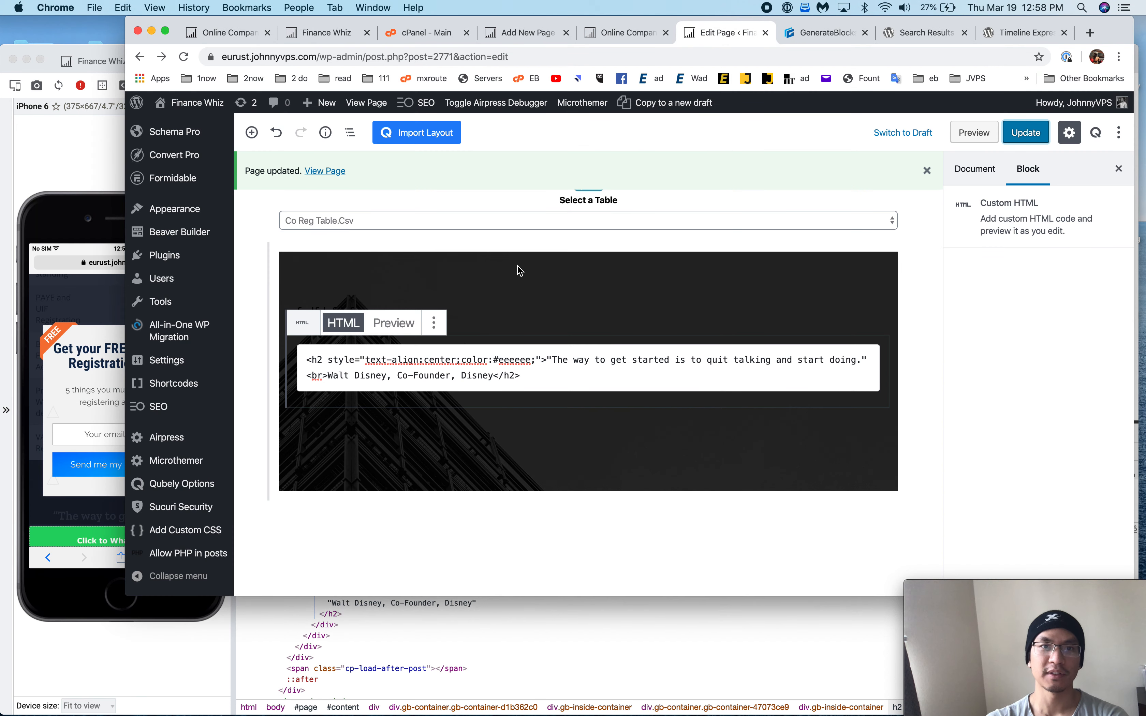
scroll(527, 327, up, 5)
scroll(534, 382, down, 3)
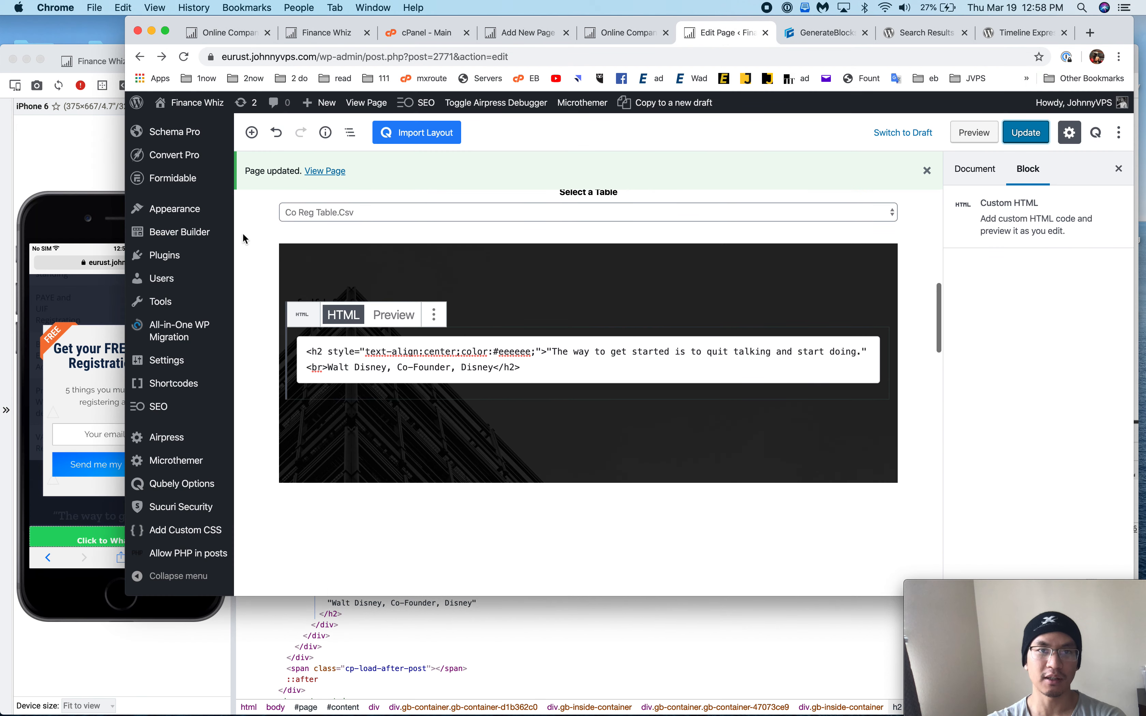
click(592, 234)
scroll(590, 284, up, 6)
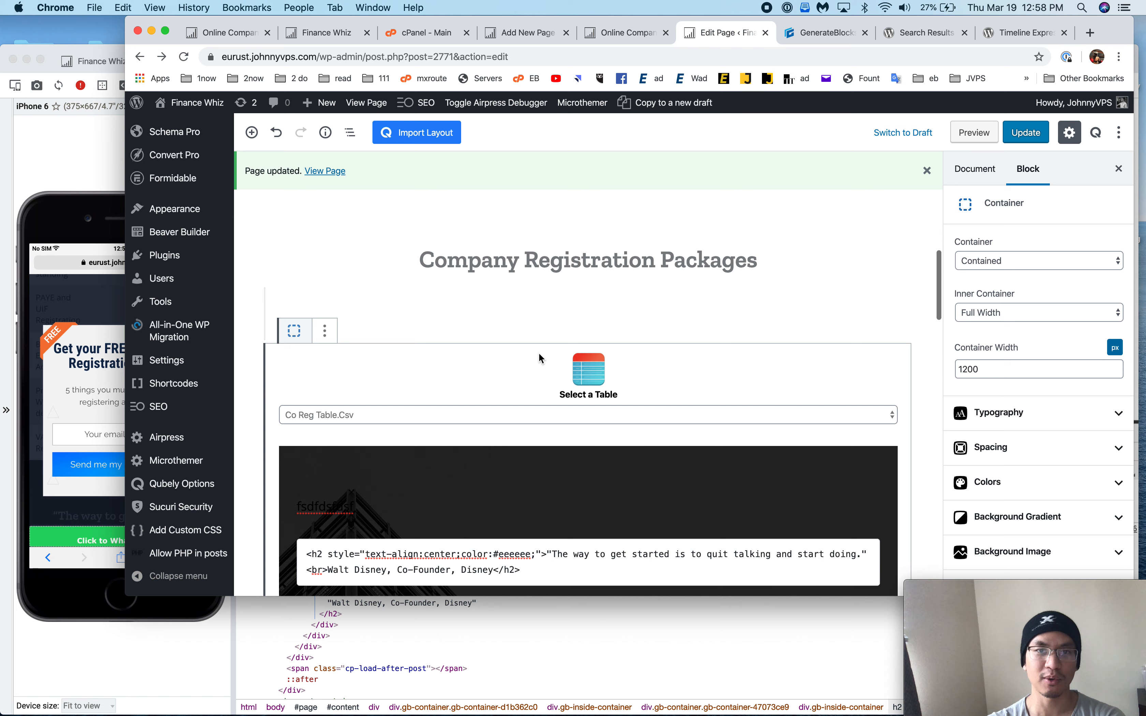
click(603, 375)
click(574, 435)
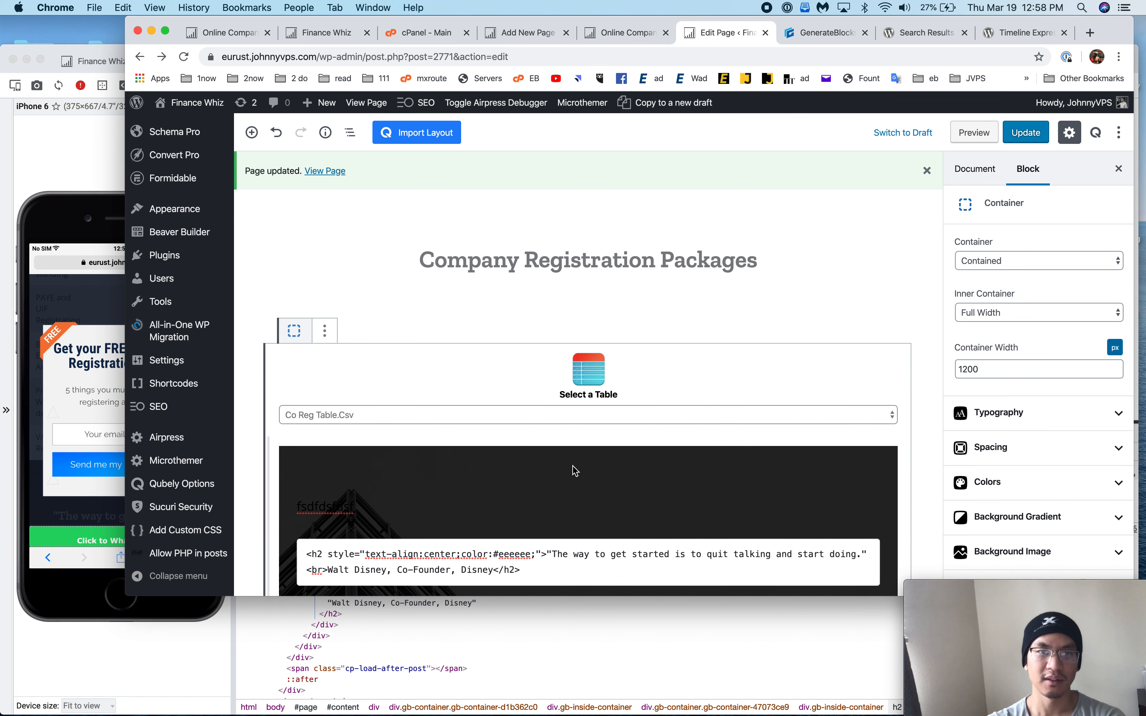
scroll(573, 466, down, 8)
click(560, 383)
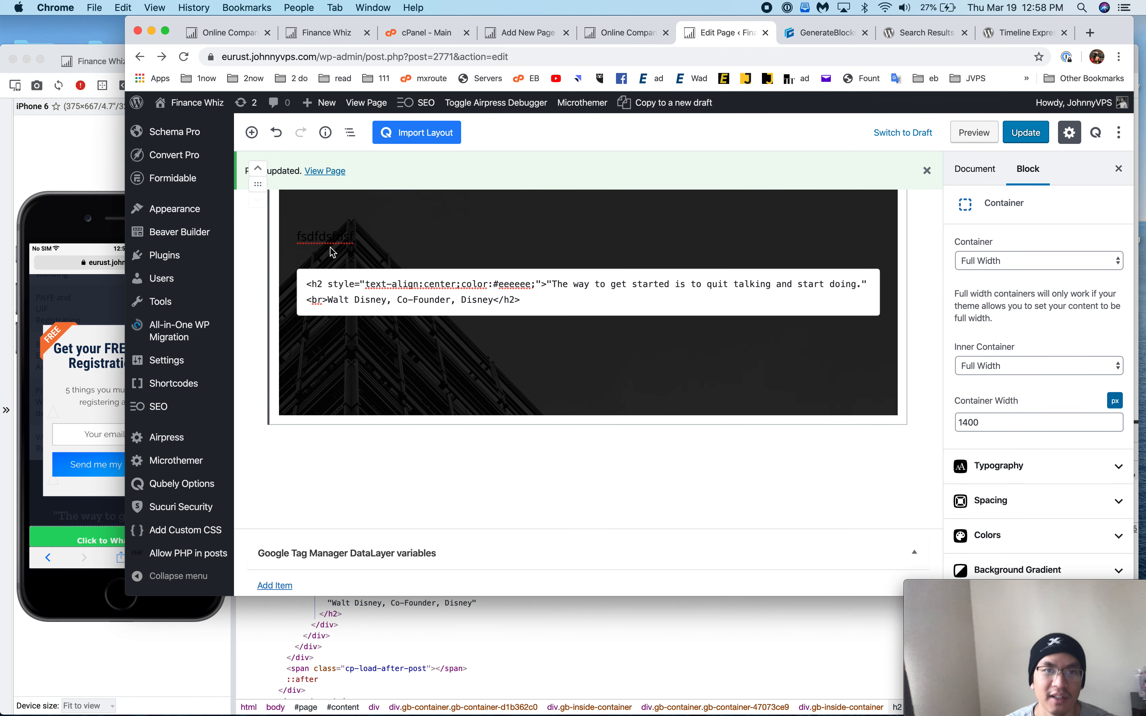
scroll(332, 250, up, 2)
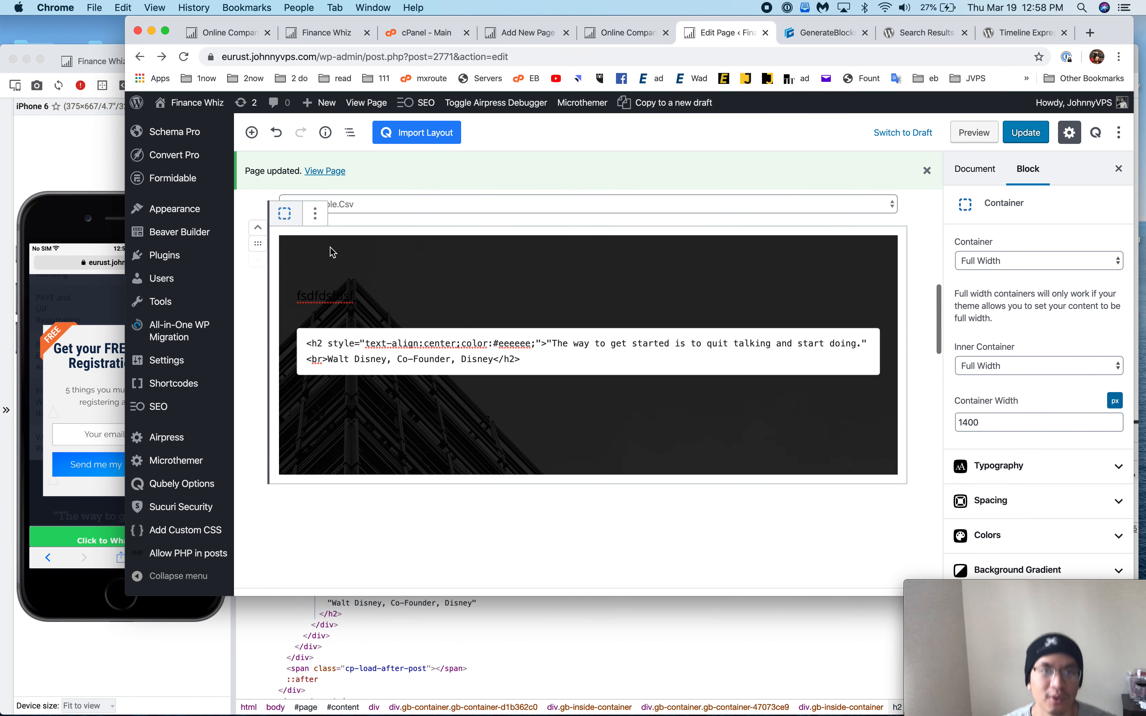
click(313, 222)
click(594, 282)
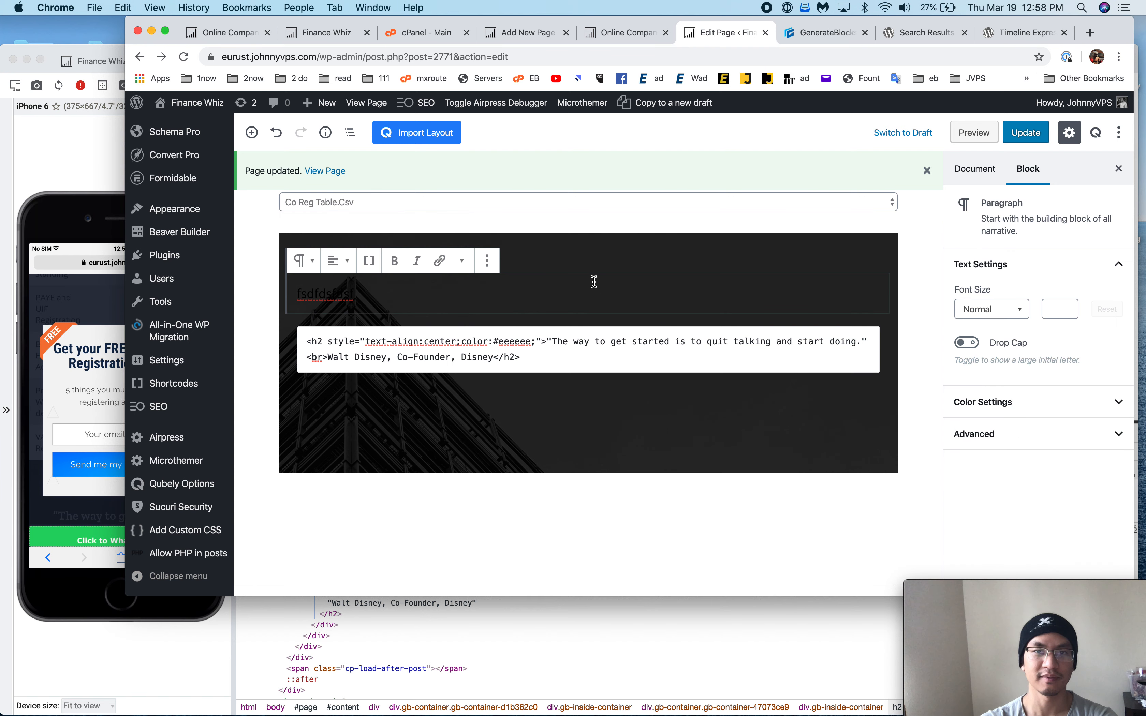
click(422, 556)
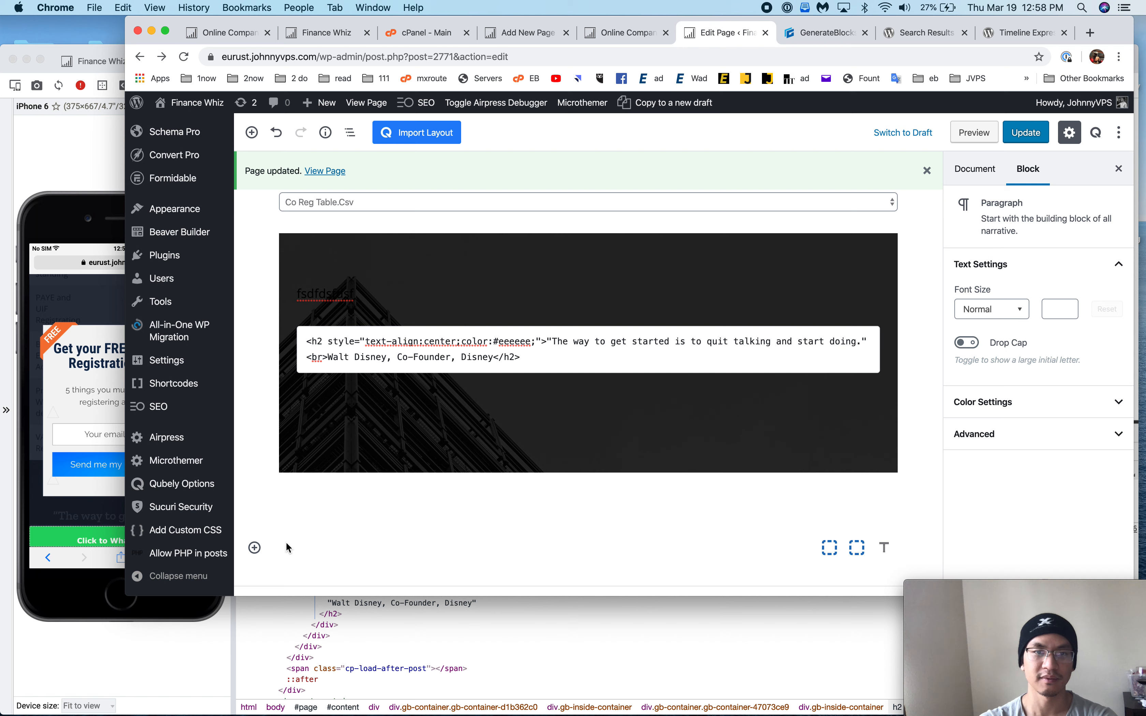
- Select the dark full-width quote container and add it to the reusable blocks
click(342, 443)
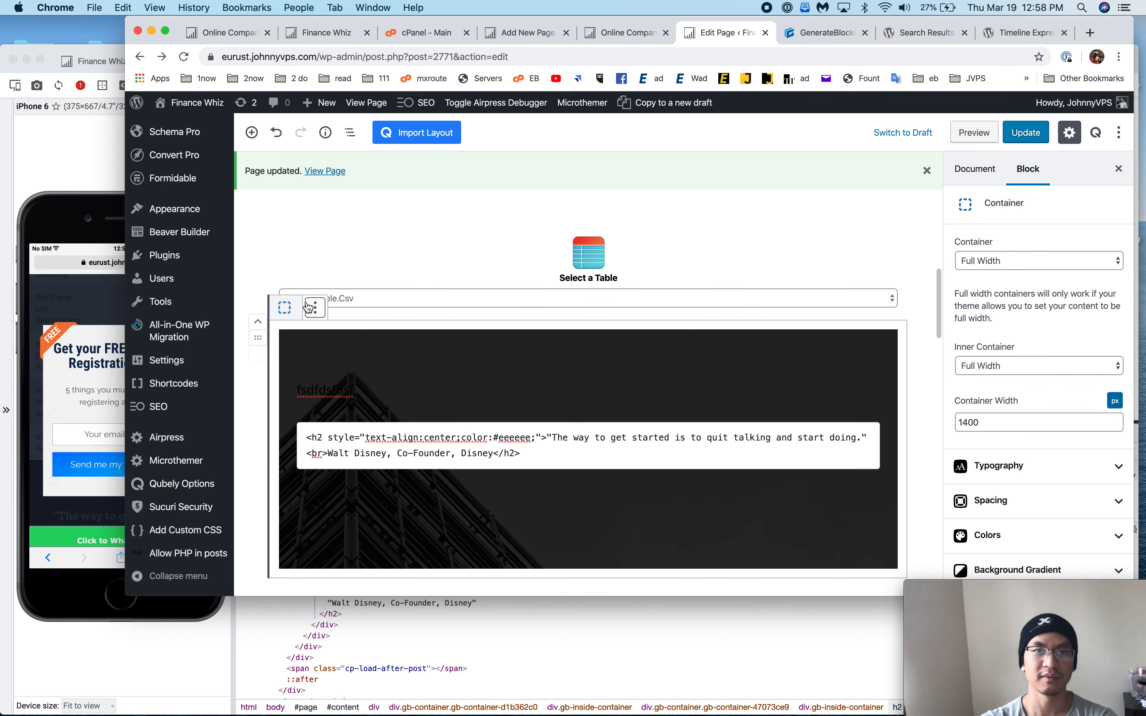
click(314, 274)
click(264, 316)
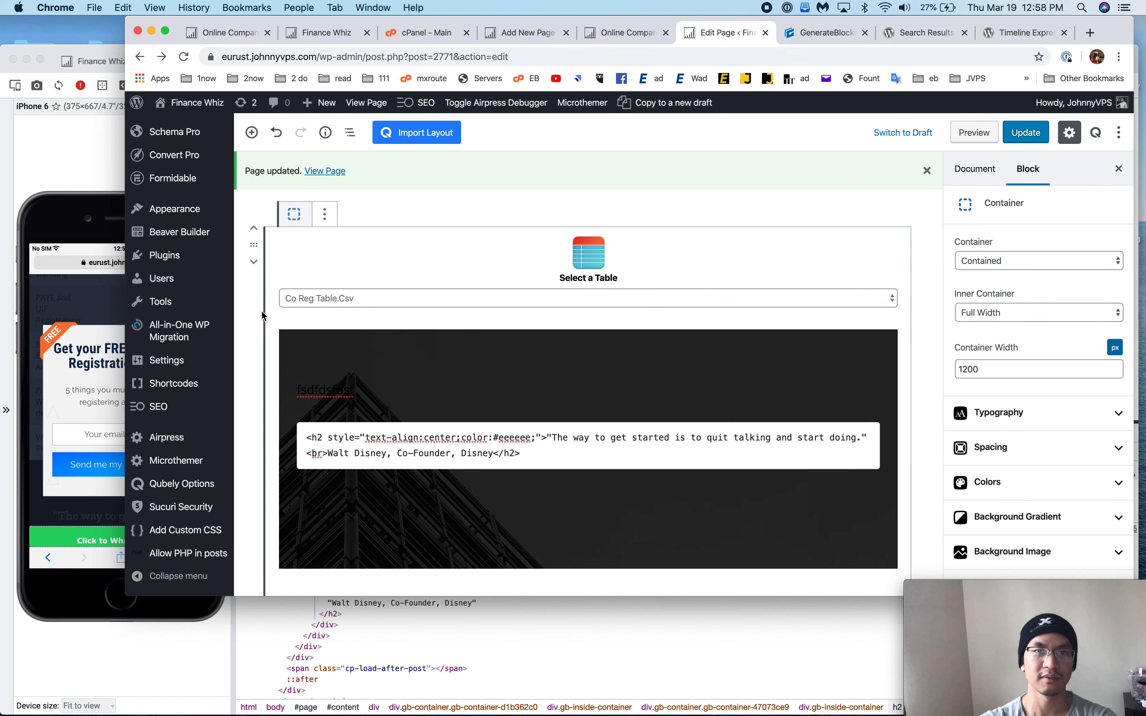
click(335, 346)
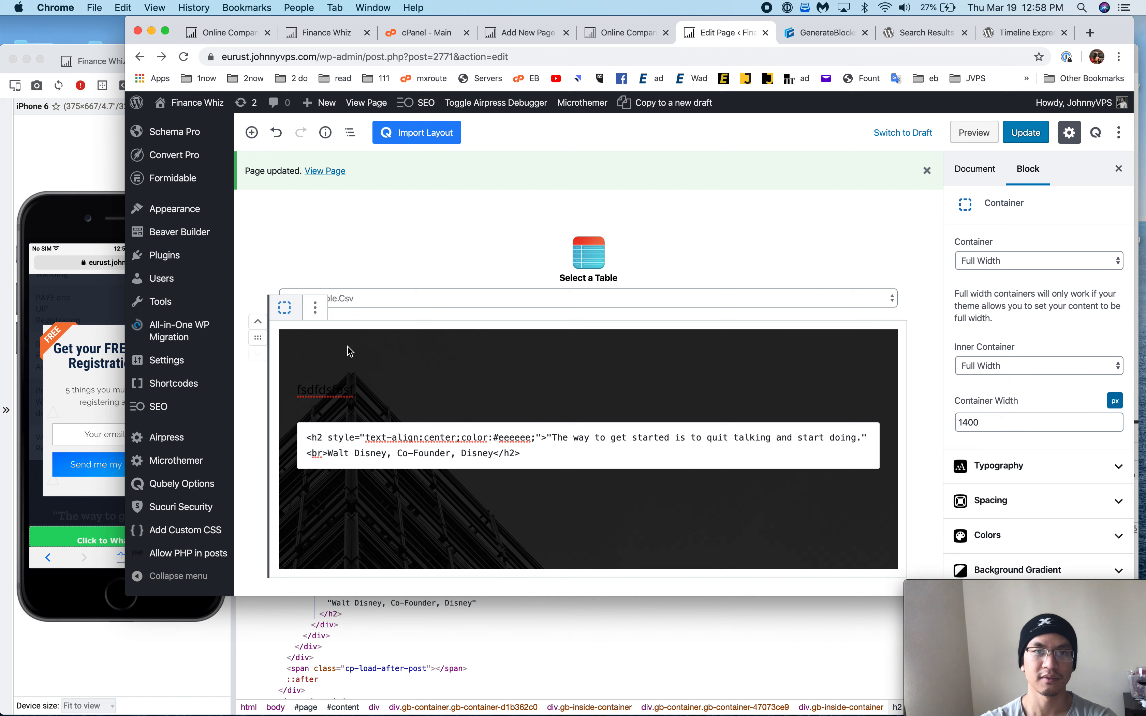
click(315, 308)
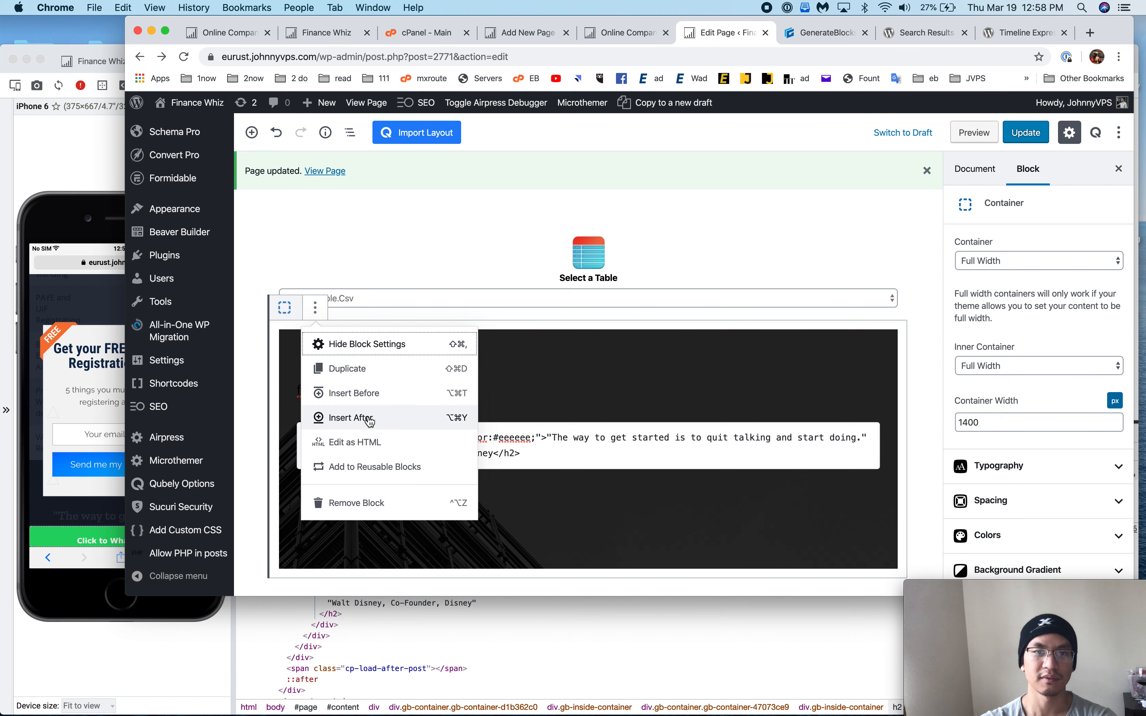
click(365, 467)
- Name the new reusable block "copy width" and save it
click(315, 308)
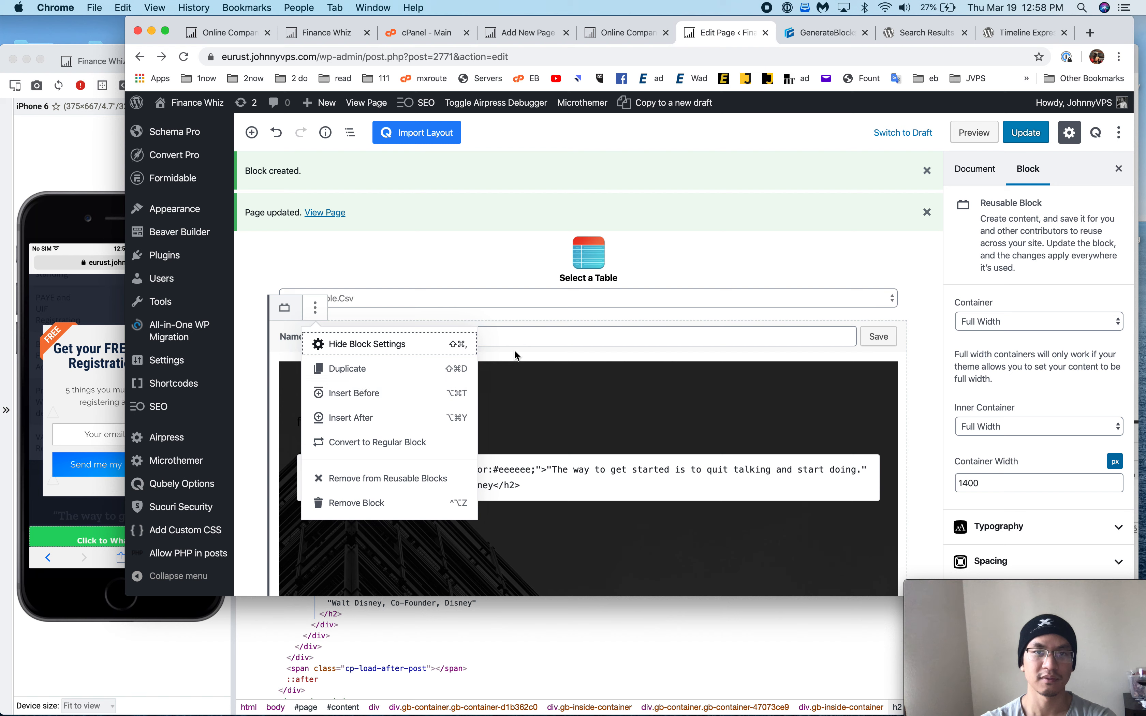
click(537, 331)
key(super+a)
text(co)
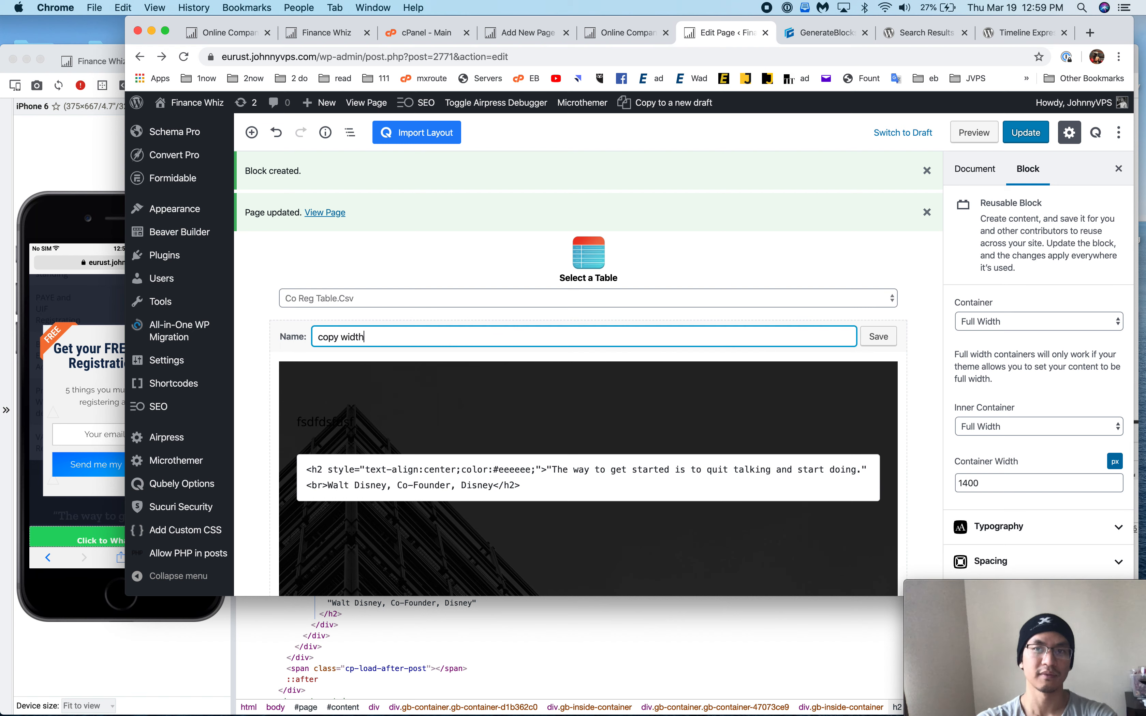
click(876, 344)
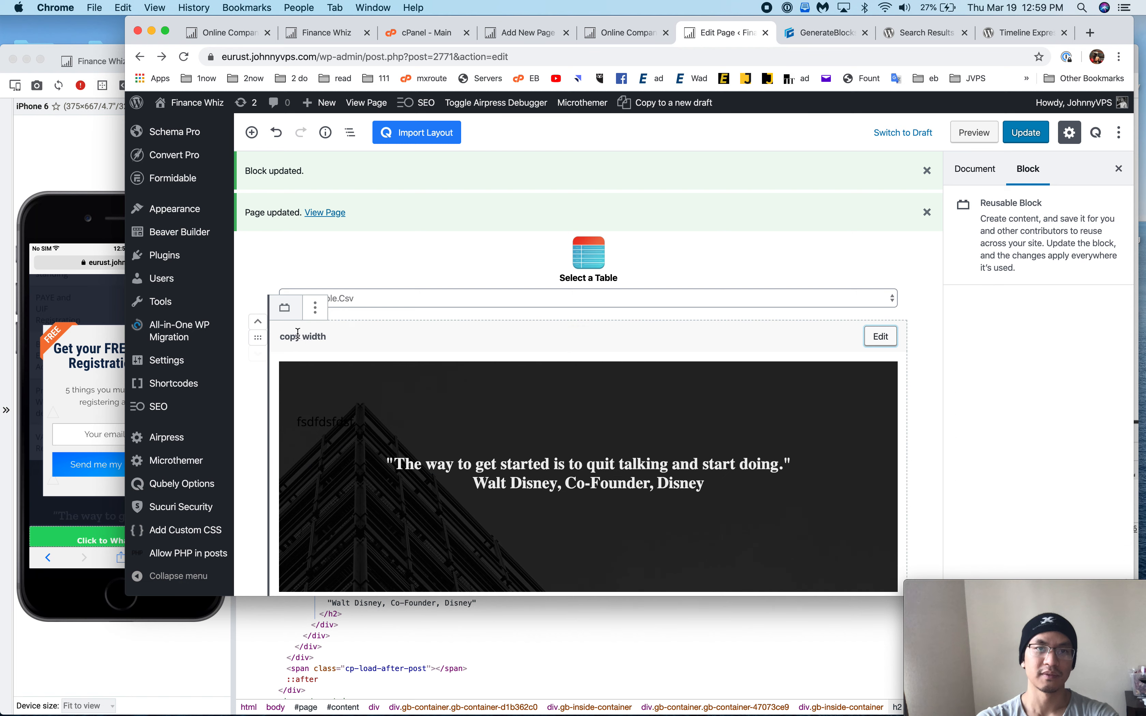
- Remove the "copy width" block from the page while keeping it as a reusable block
click(315, 308)
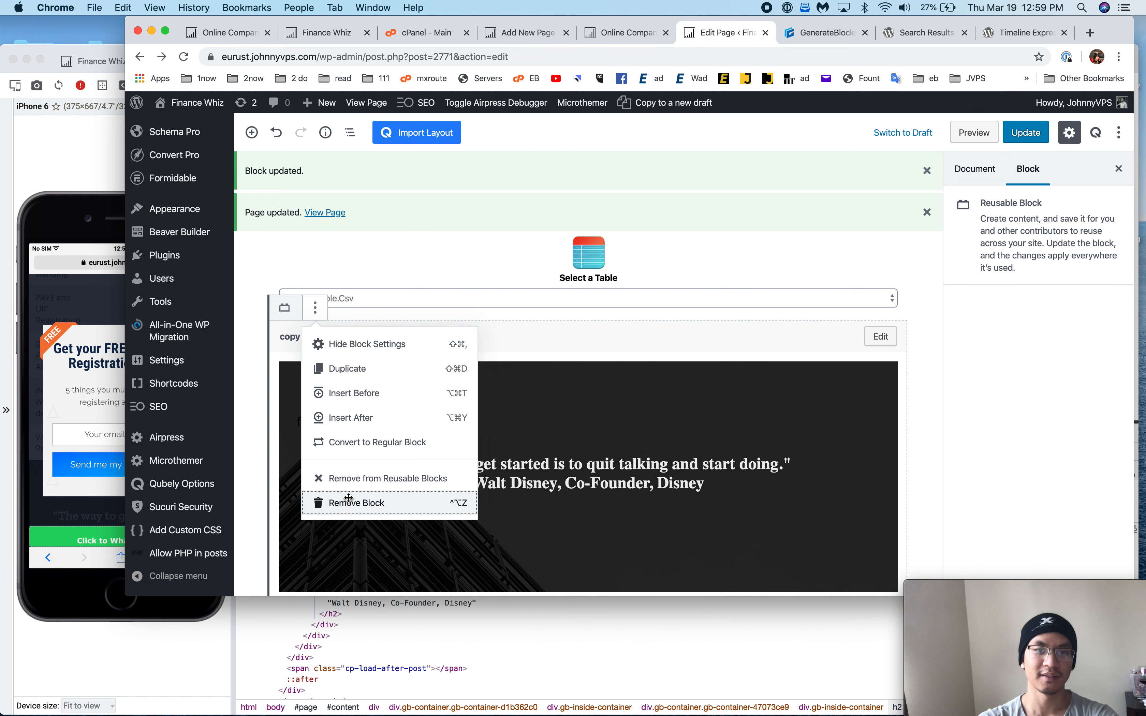
click(346, 502)
- Insert the "copy width" reusable block below the packages table, update the page and check the result in Blisk
click(431, 372)
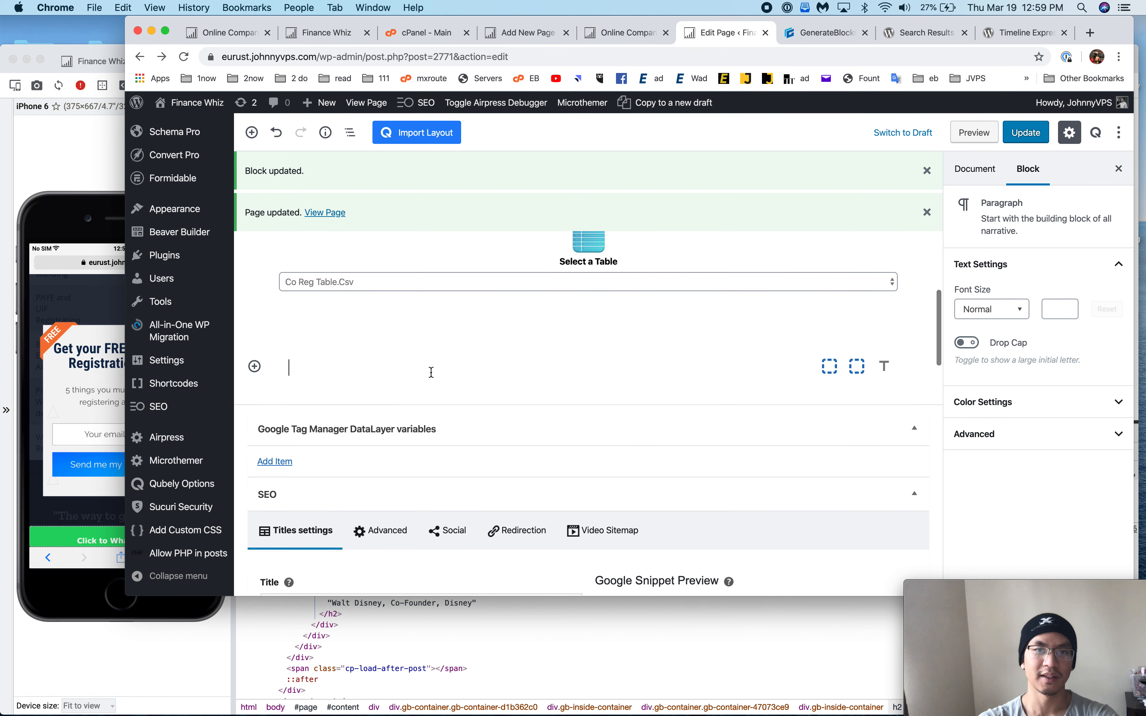
click(255, 367)
text(copy)
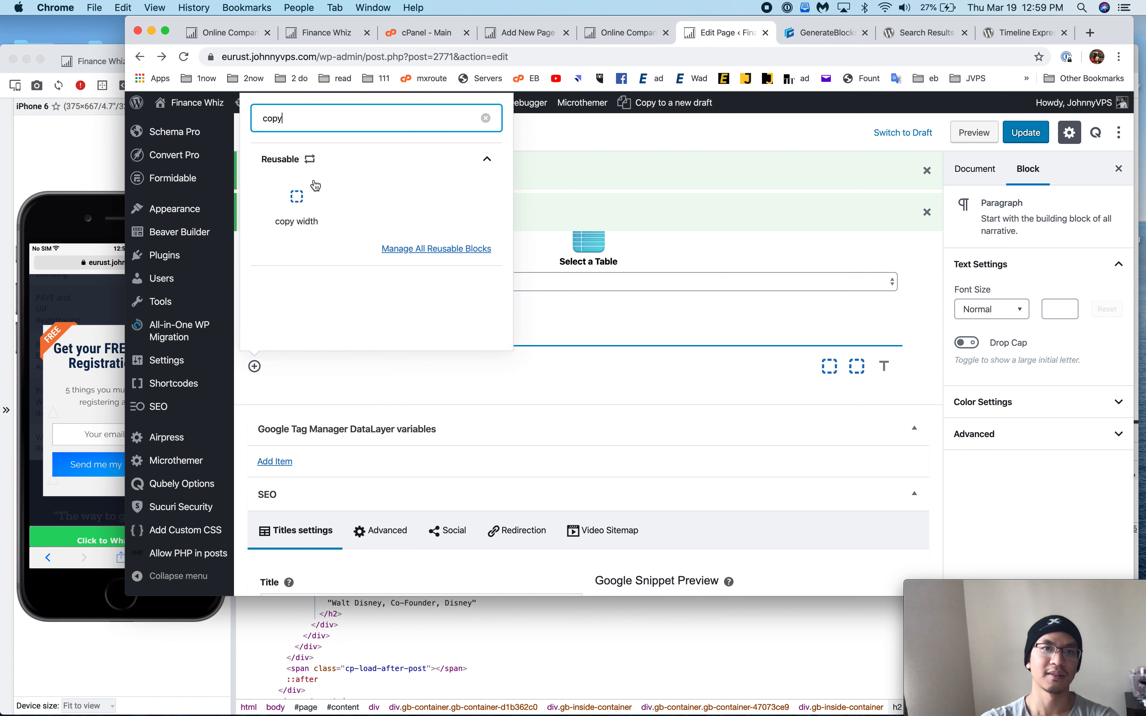
click(307, 186)
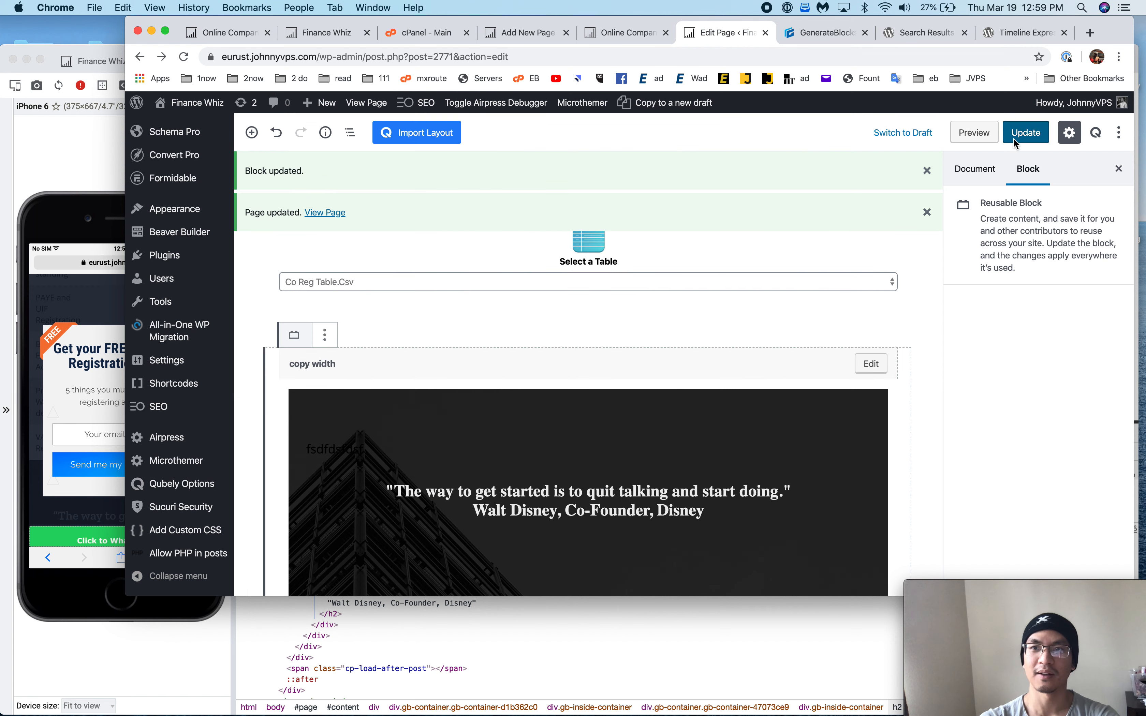
click(1025, 133)
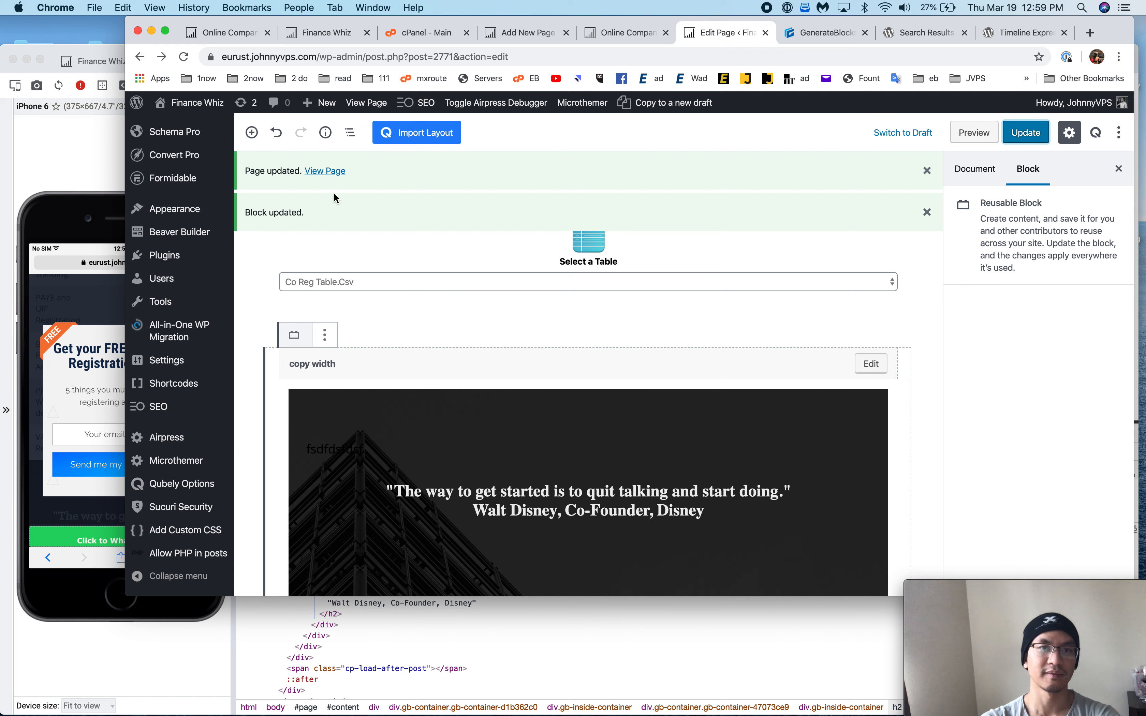
click(76, 168)
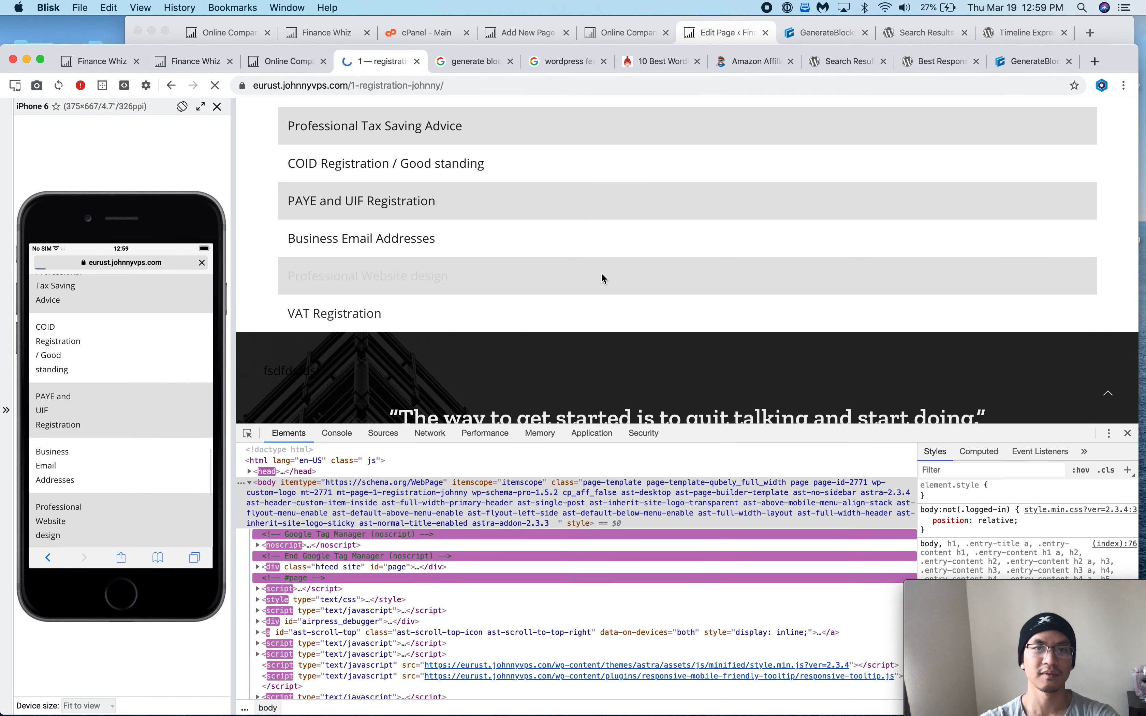
scroll(603, 273, down, 3)
scroll(602, 273, up, 2)
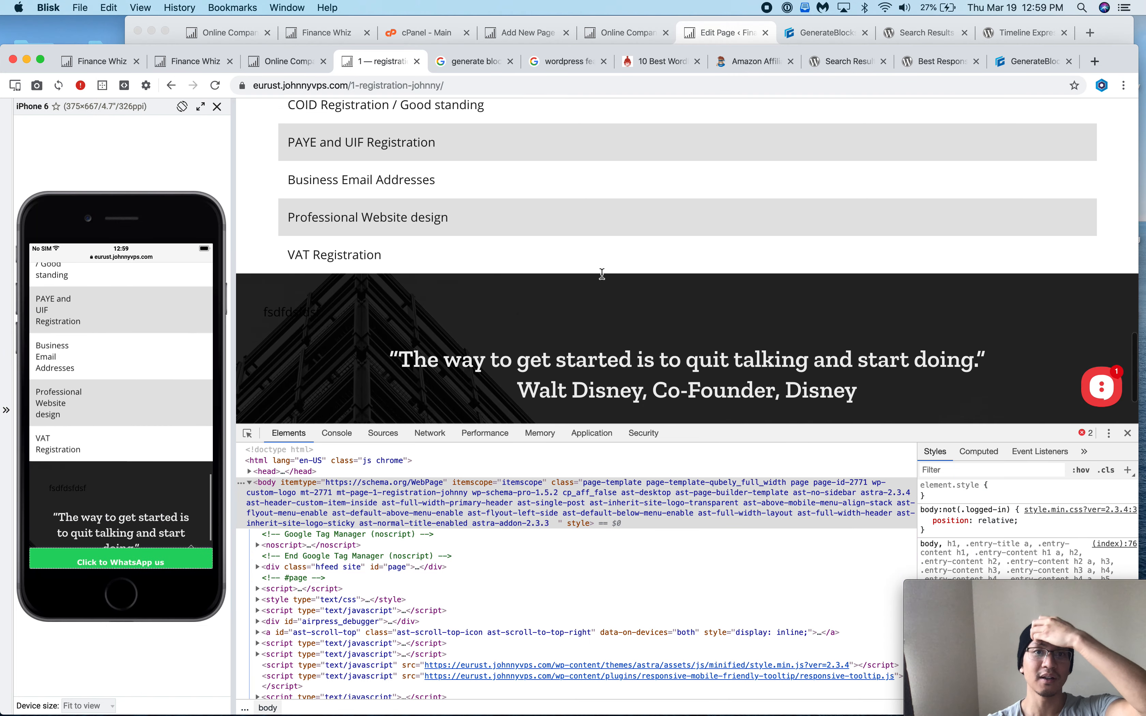
- Switch to Chrome and insert a Spacer block in the empty paragraph between the packages table and the quote block
click(717, 31)
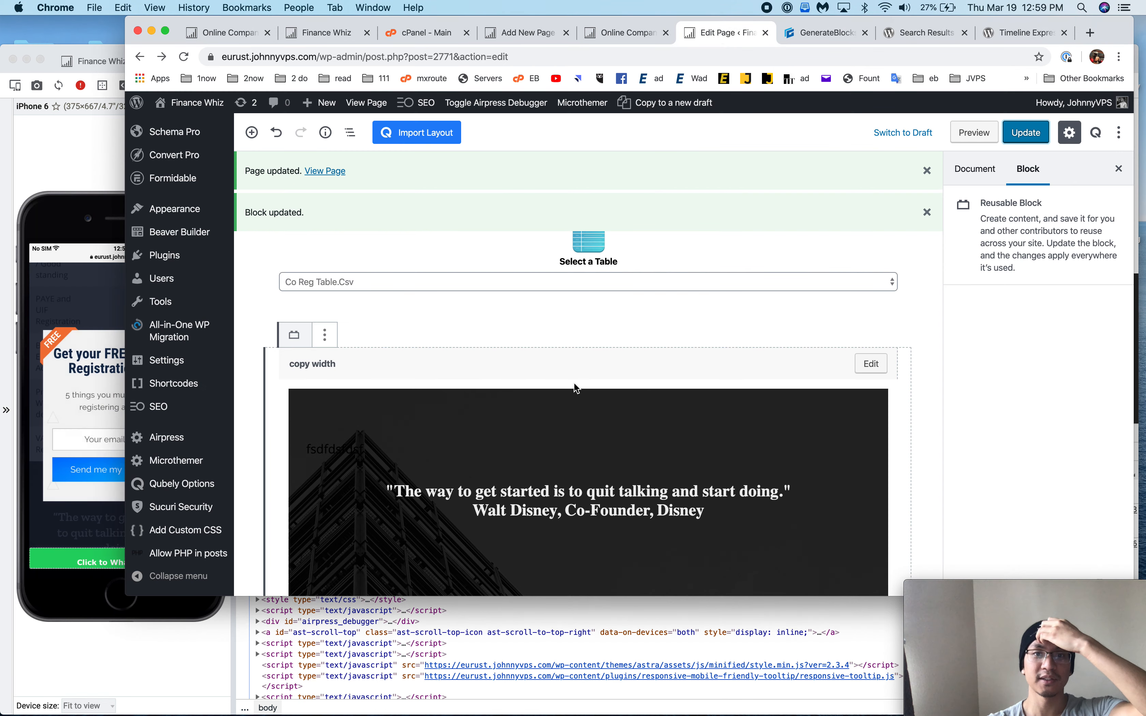
click(566, 326)
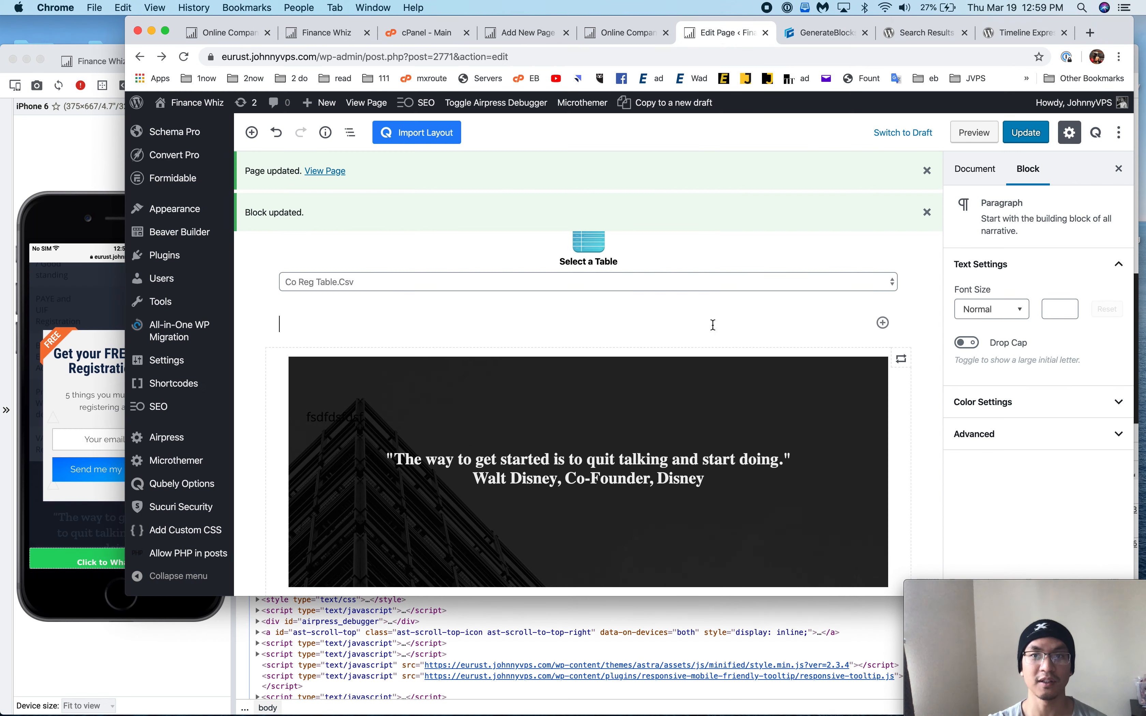
click(883, 324)
text(spacer)
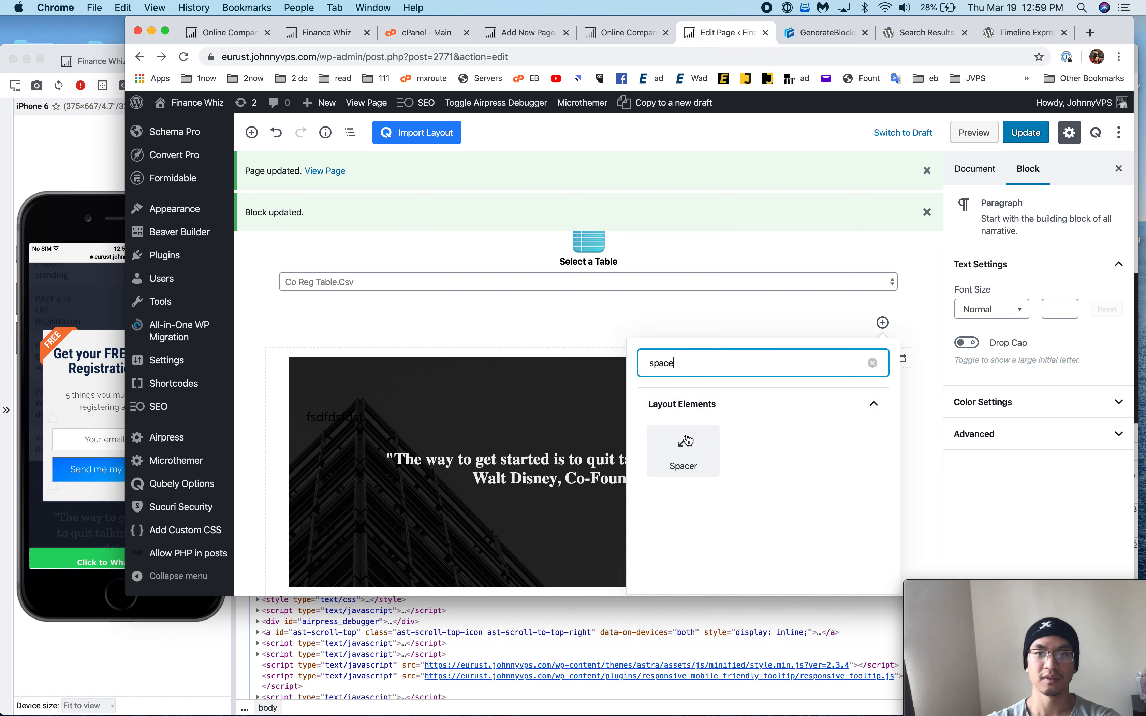
click(684, 450)
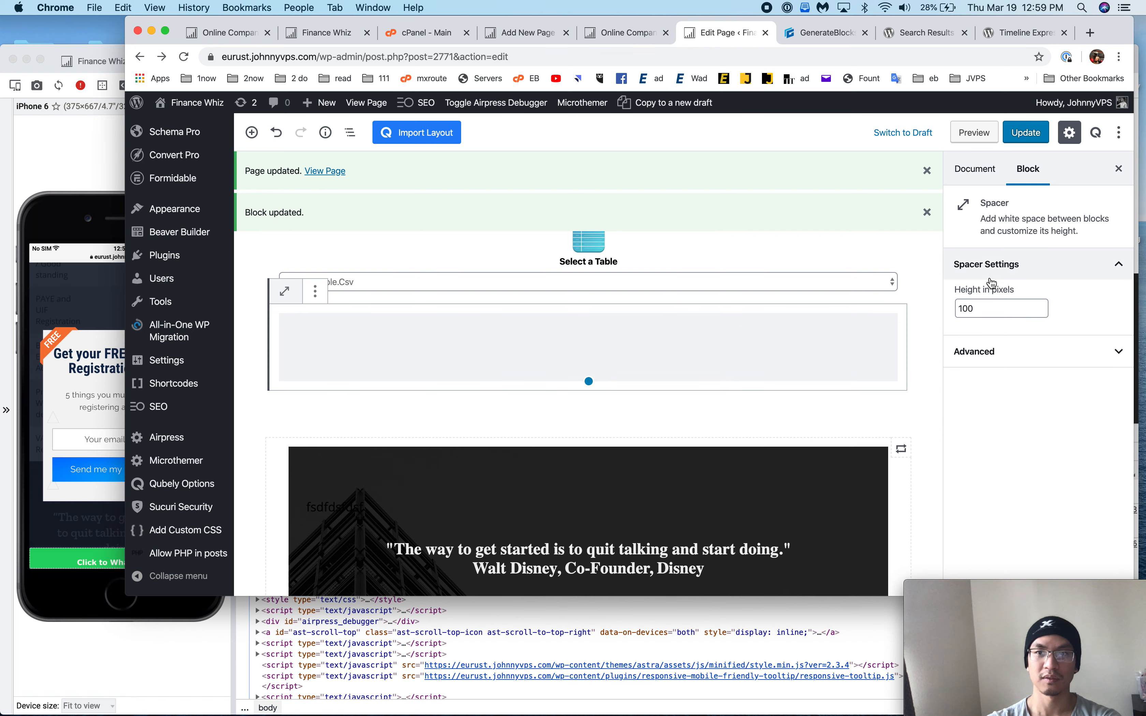
- Set the spacer's height to 50 pixels, update the page and view it in Blisk
click(992, 308)
key(BackSpace)
key(BackSpace)
key(BackSpace)
text(50)
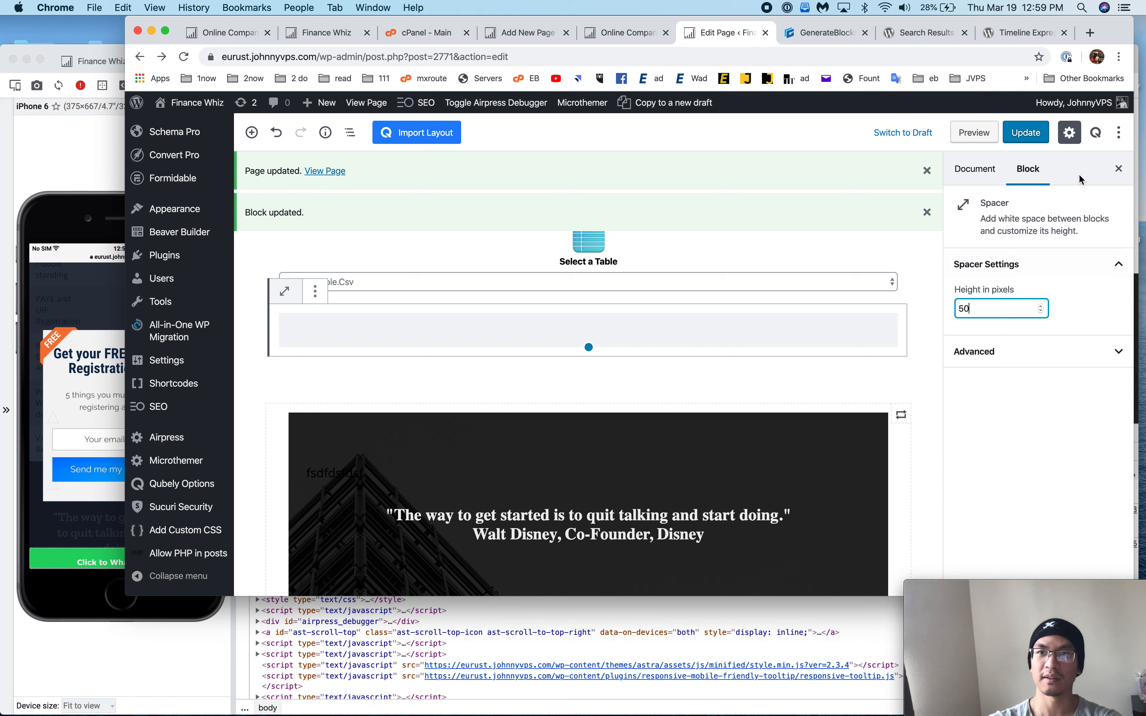
click(1026, 133)
click(112, 140)
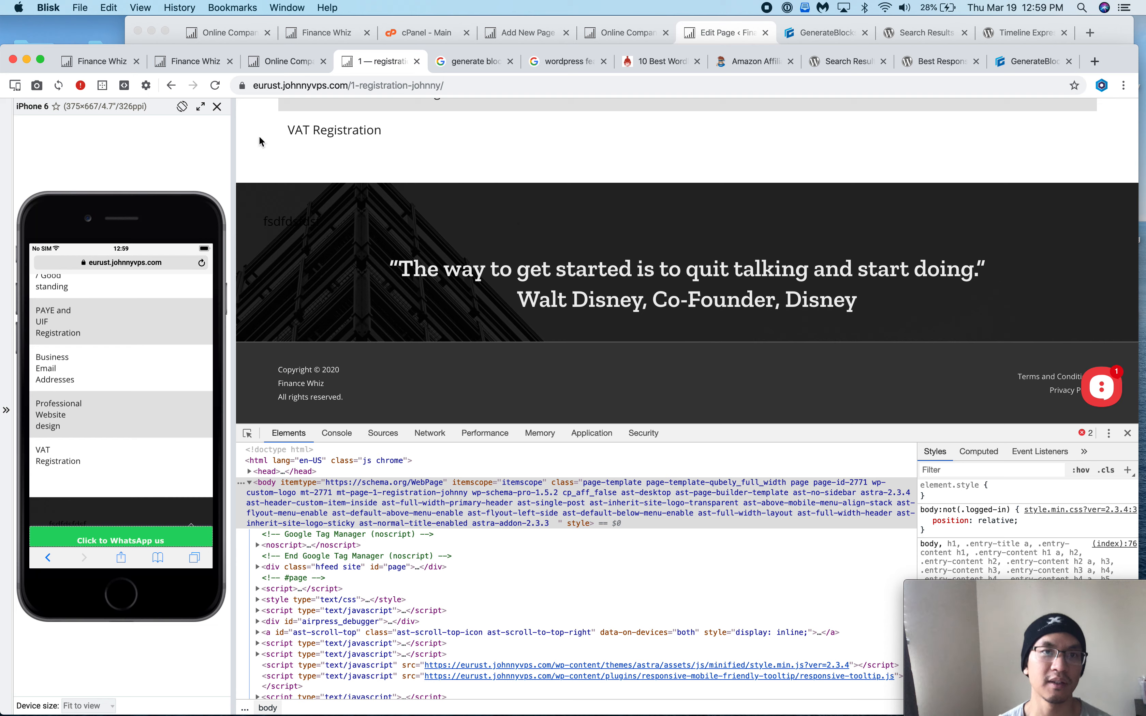
- Copy the "How the Company Registration Process Works" heading and its two intro lines from the live company registration page
click(208, 61)
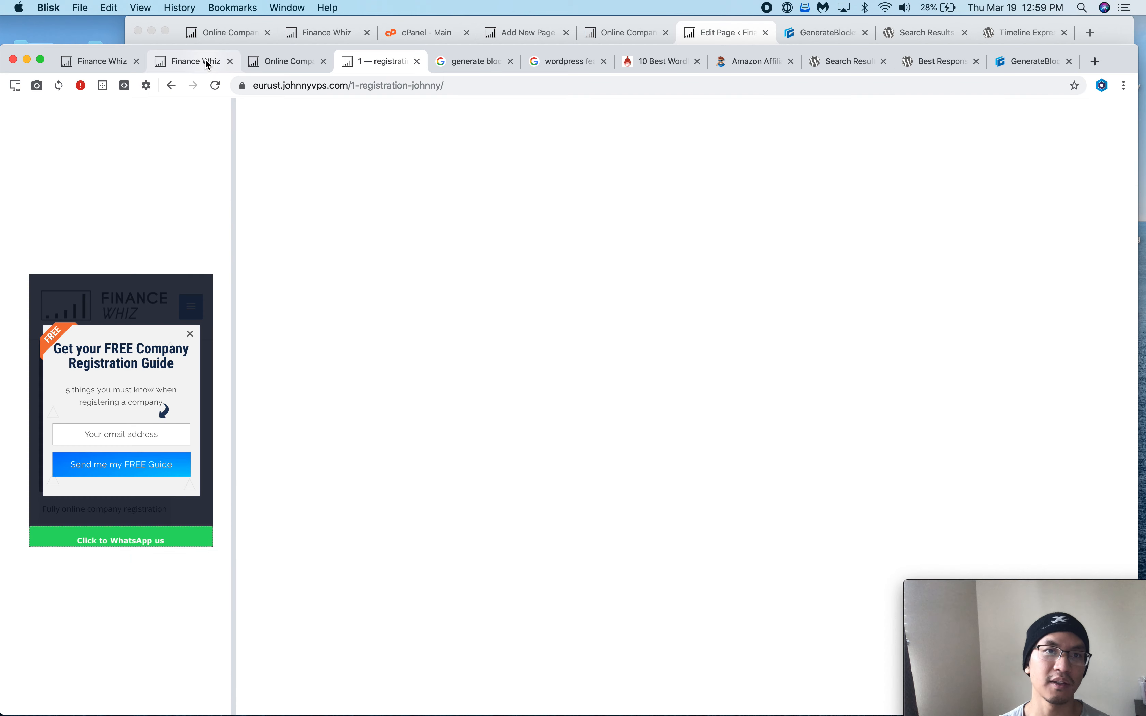
click(284, 61)
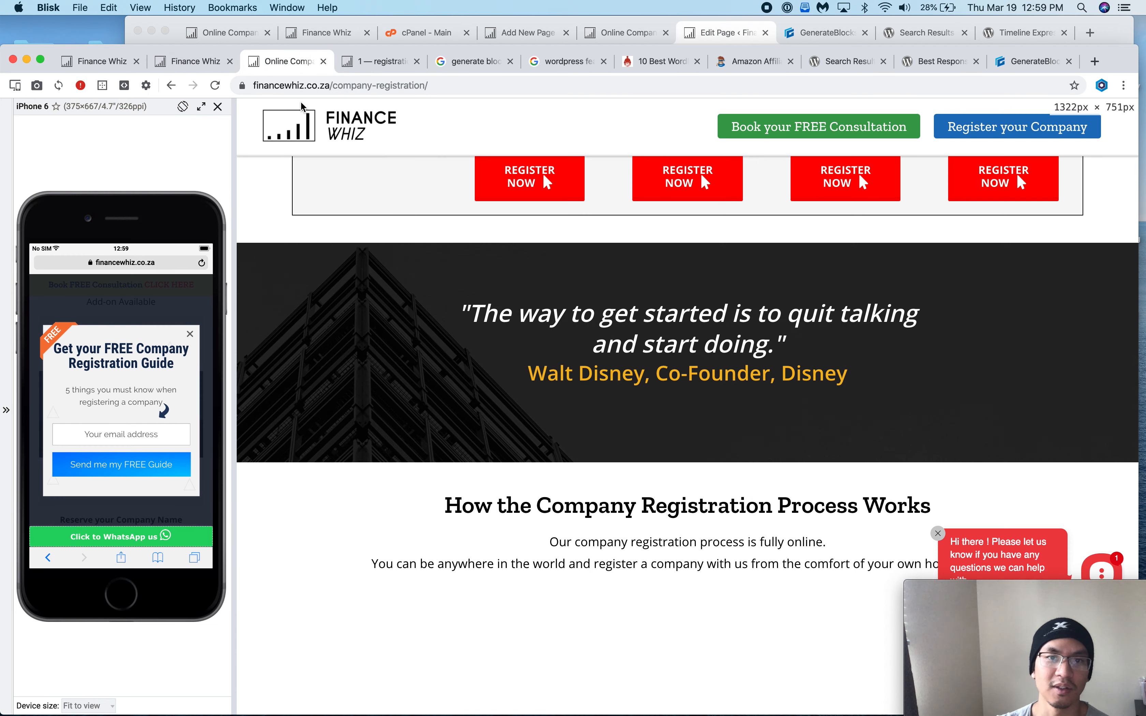
scroll(386, 388, down, 5)
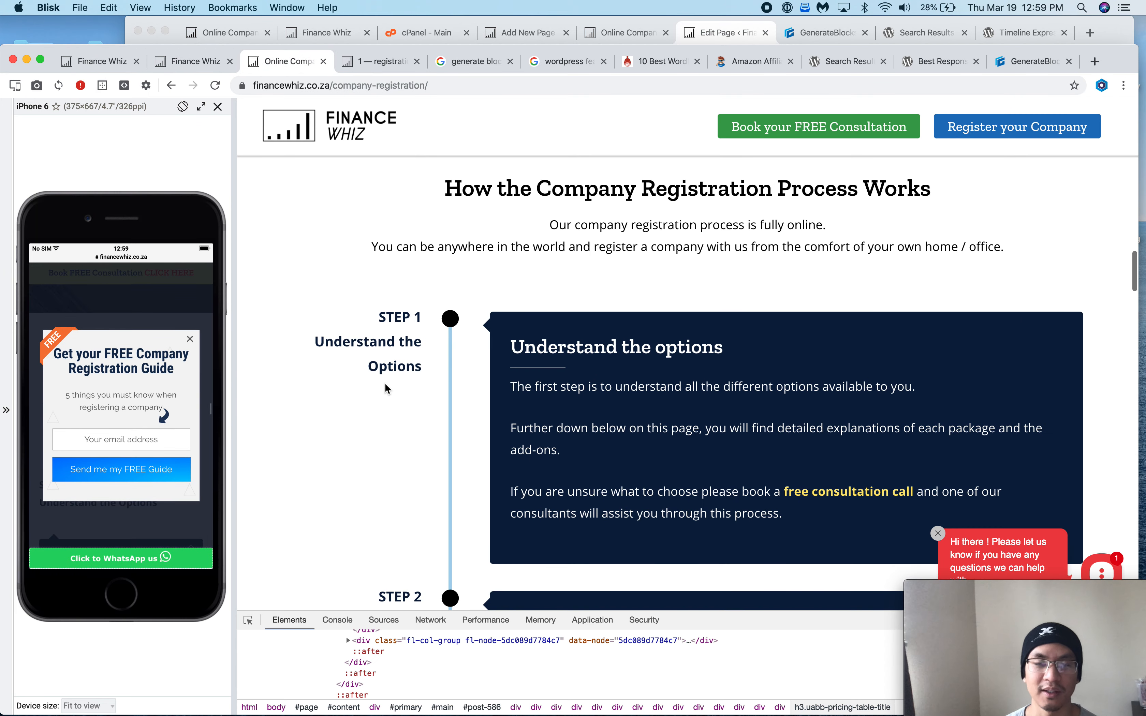
scroll(386, 389, up, 5)
scroll(385, 388, down, 5)
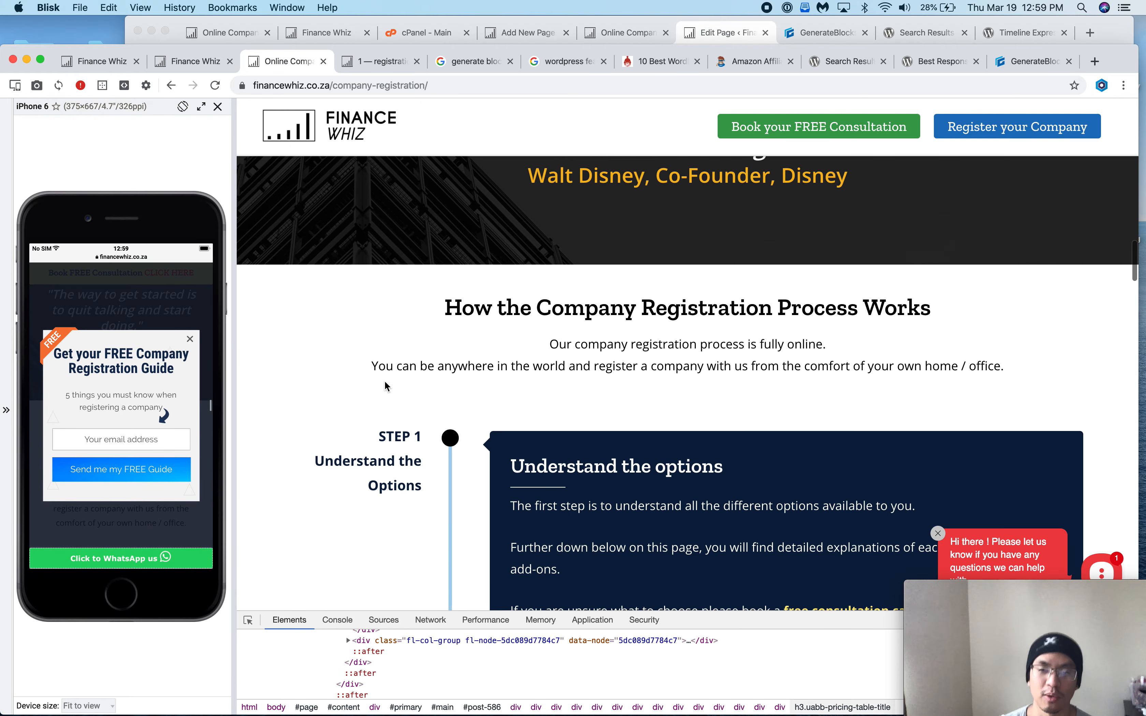
scroll(386, 386, up, 1)
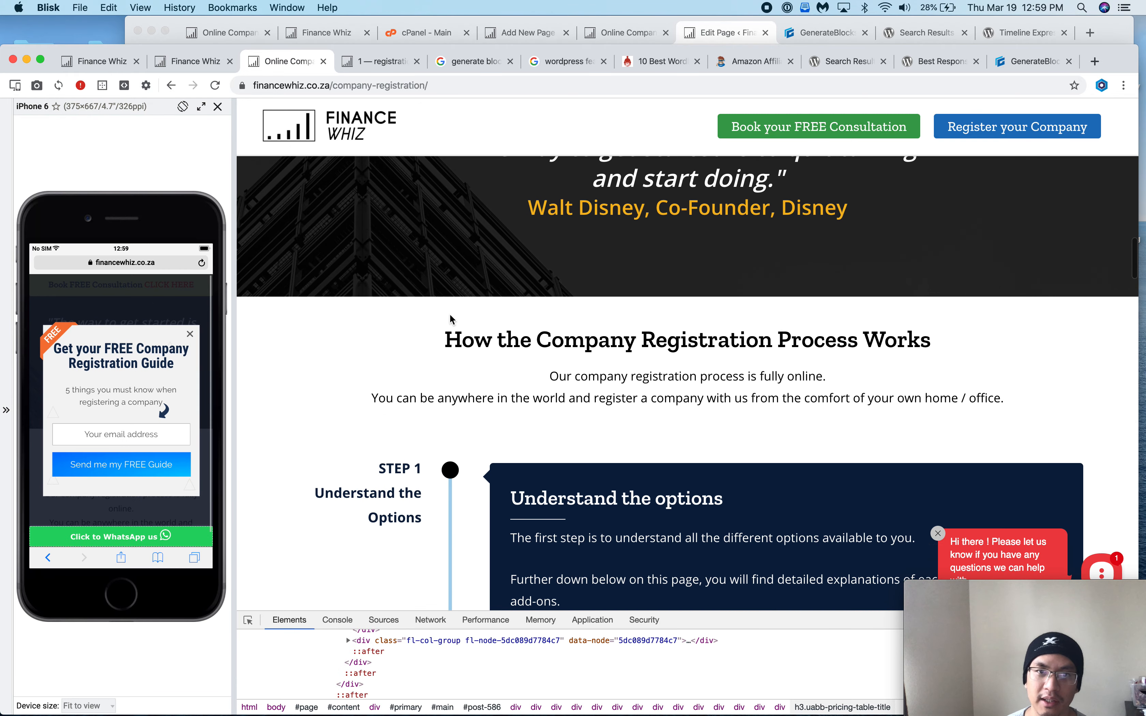
drag(445, 339, 1031, 396)
key(super+c)
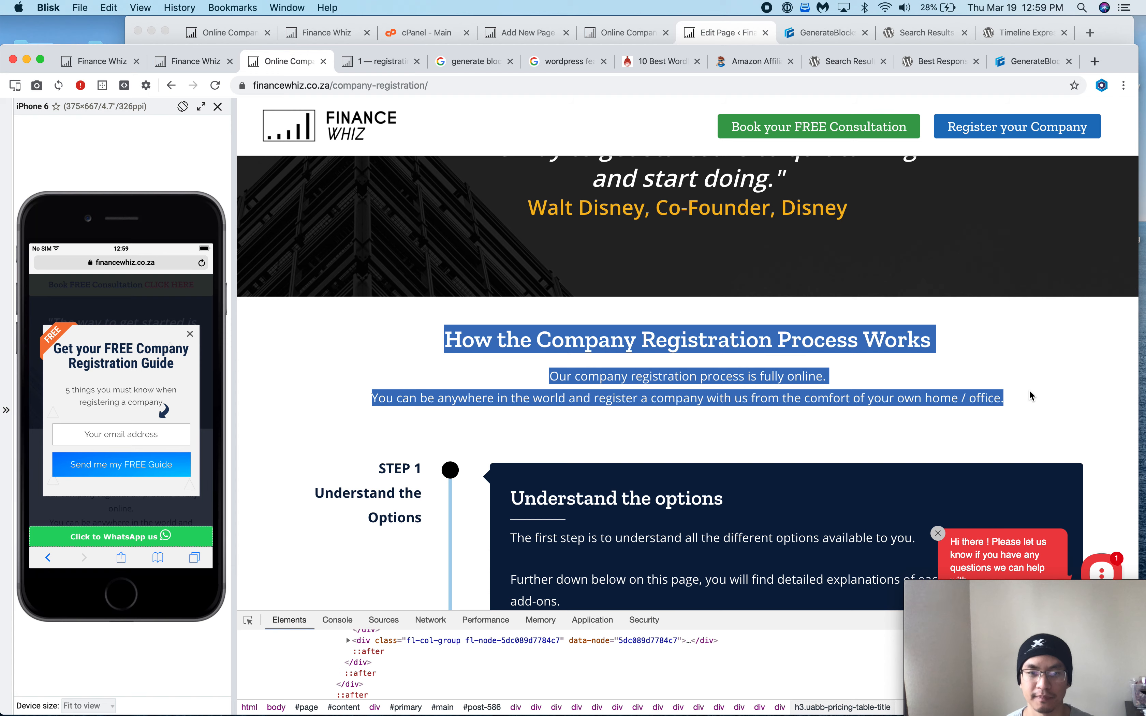
- Switch to Chrome and paste the copied heading and intro lines below the quote block
click(735, 40)
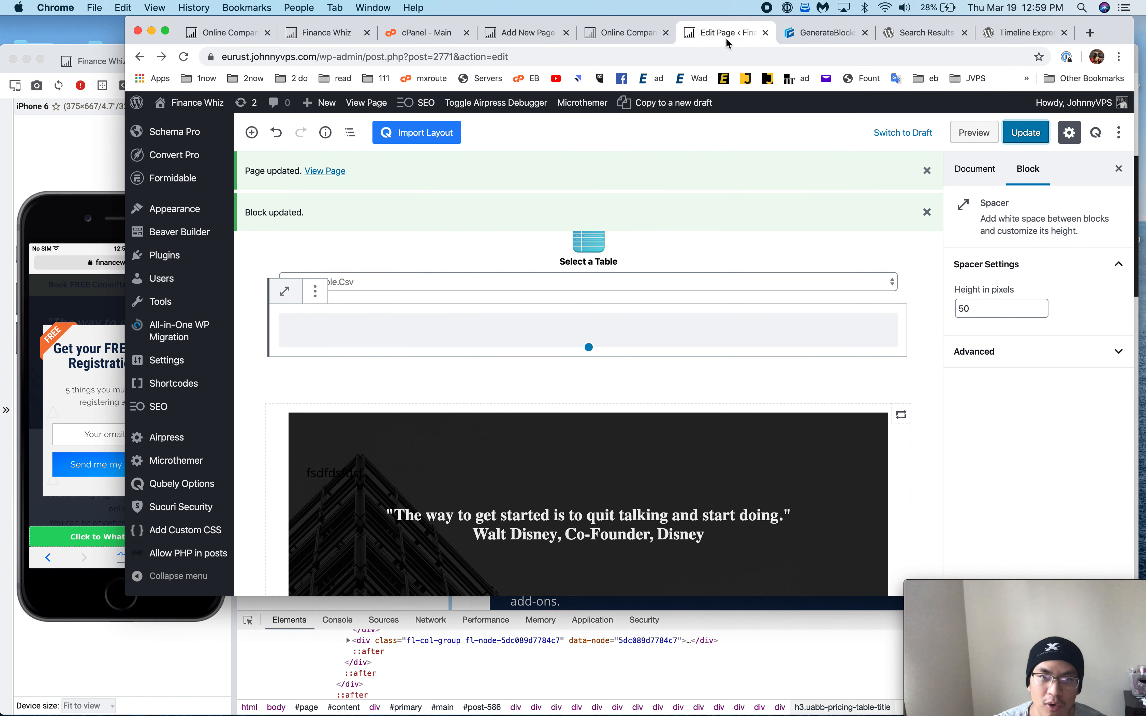
click(488, 343)
key(super+v)
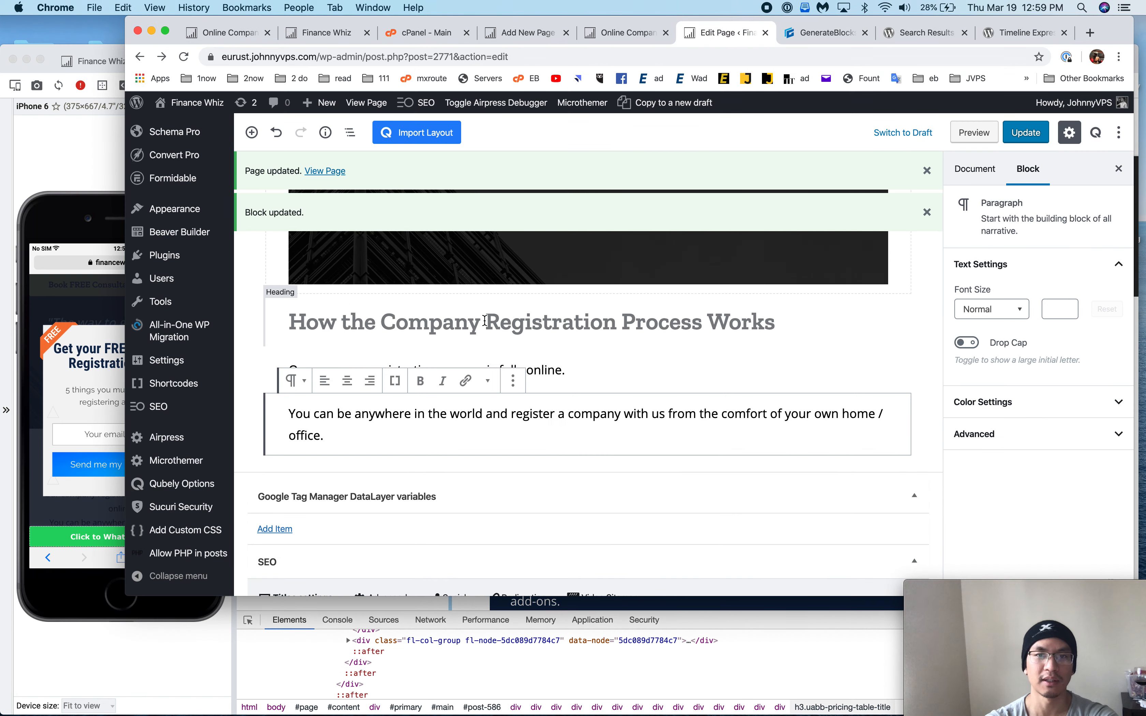
- Center the "How the Company Registration Process Works" heading and the two paragraphs beneath it
click(485, 321)
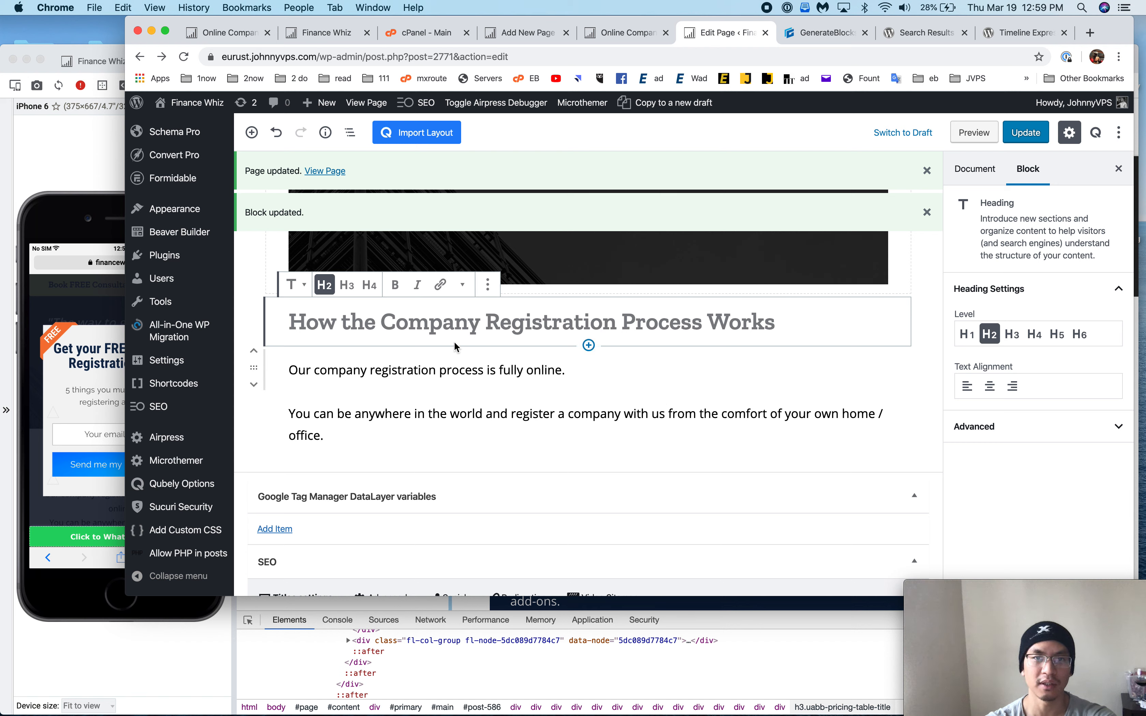
triple_click(455, 320)
click(988, 388)
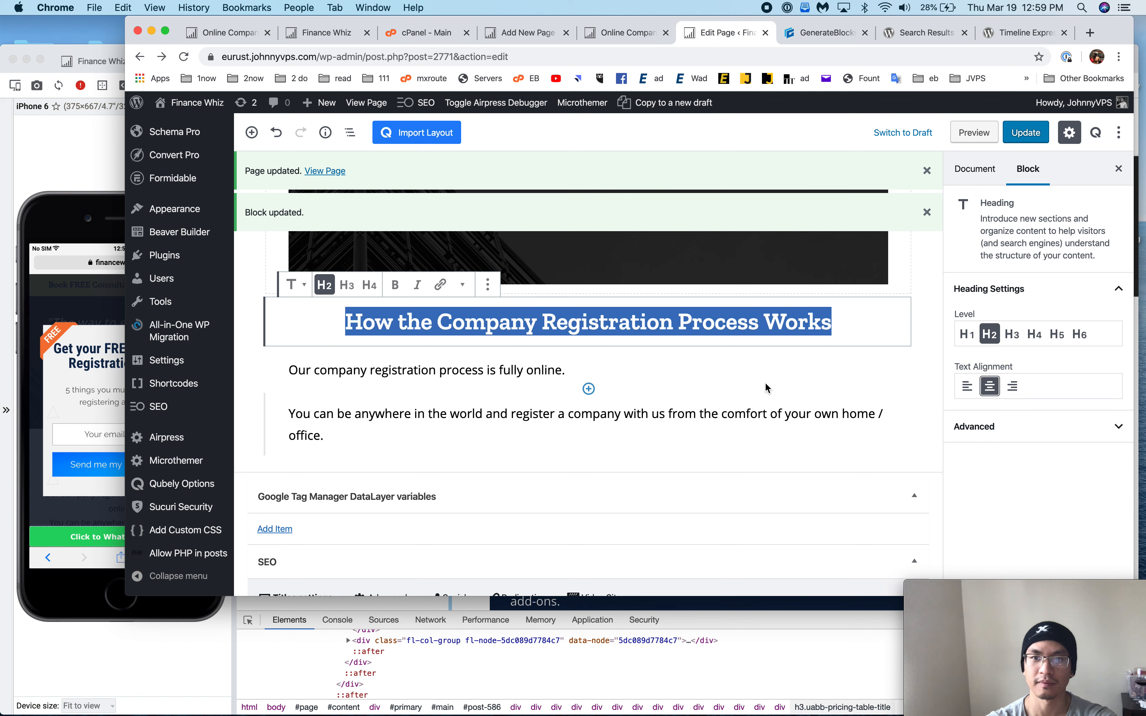
click(747, 370)
triple_click(906, 375)
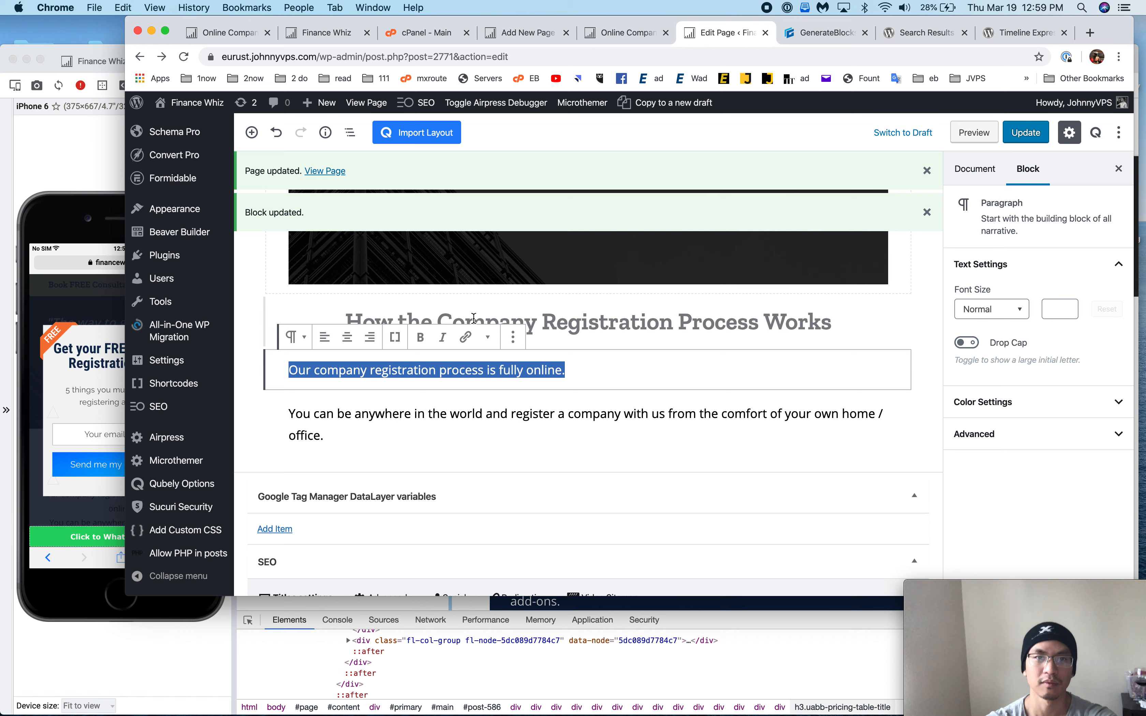
click(347, 338)
click(367, 410)
triple_click(367, 411)
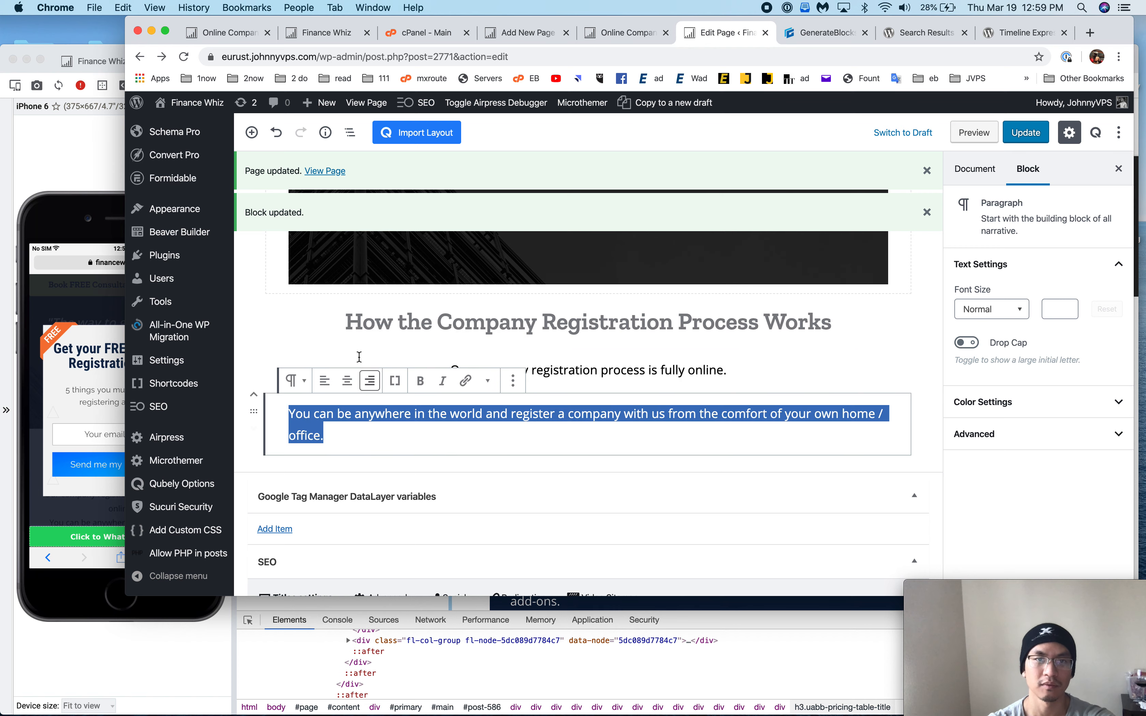
click(347, 381)
- Update the page and compare the new process section with the live company registration page in Blisk
click(1026, 133)
click(81, 179)
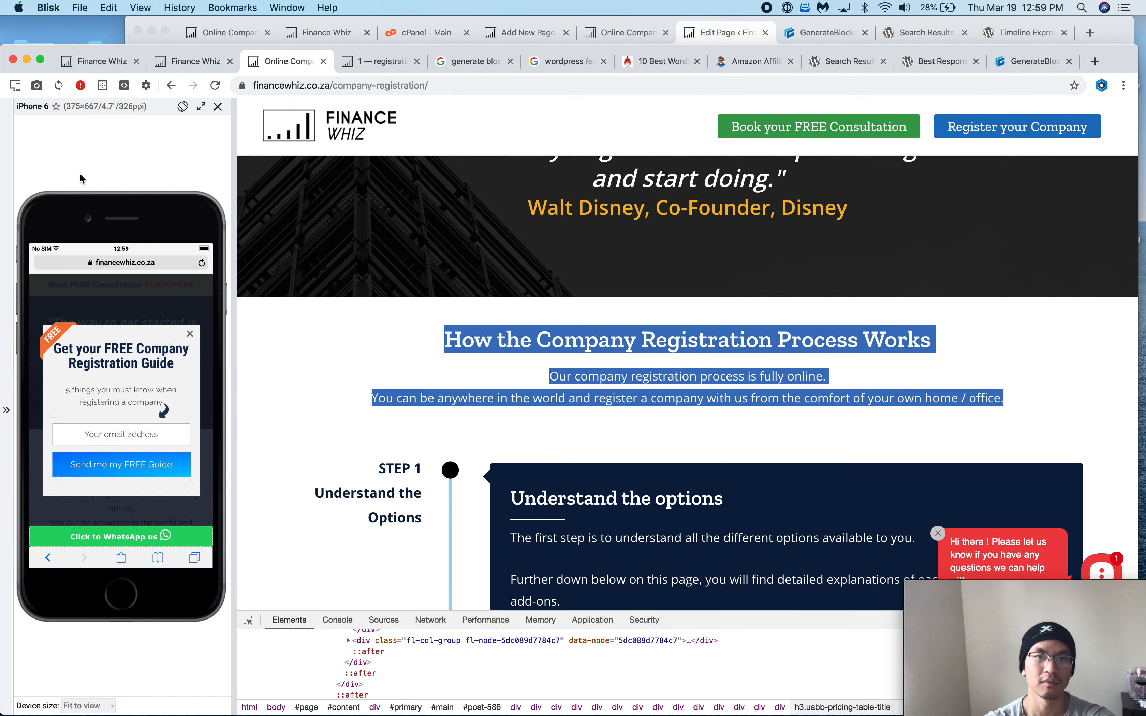
key(super+r)
click(386, 61)
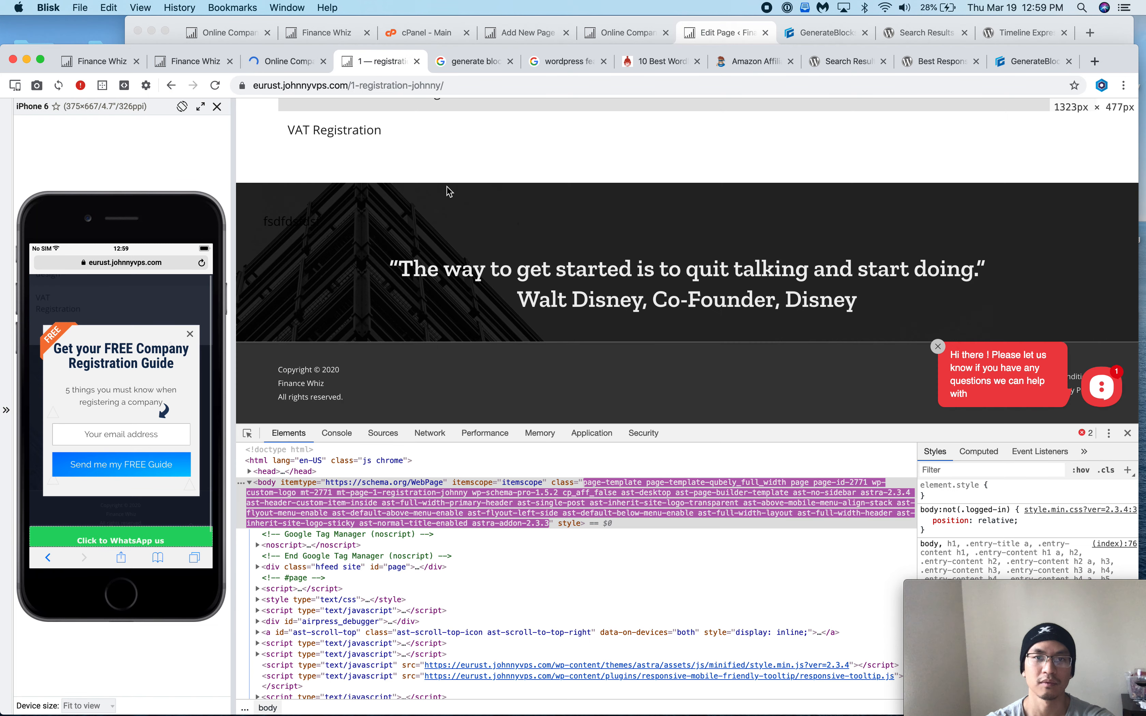
key(super+r)
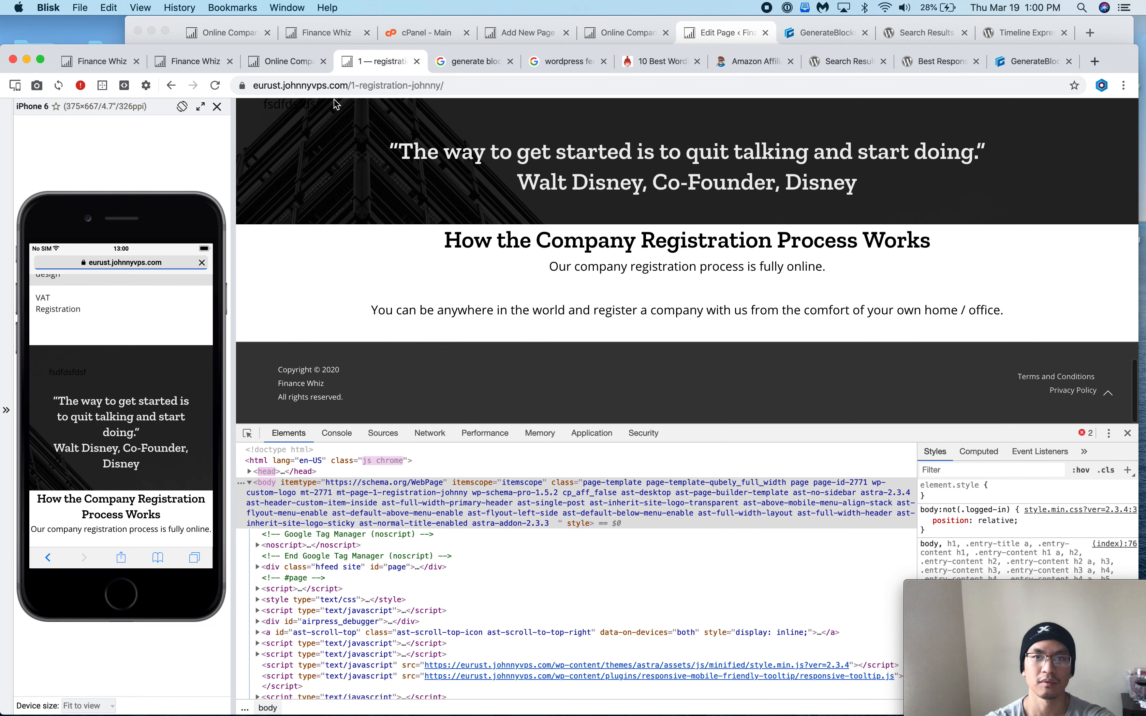
click(288, 61)
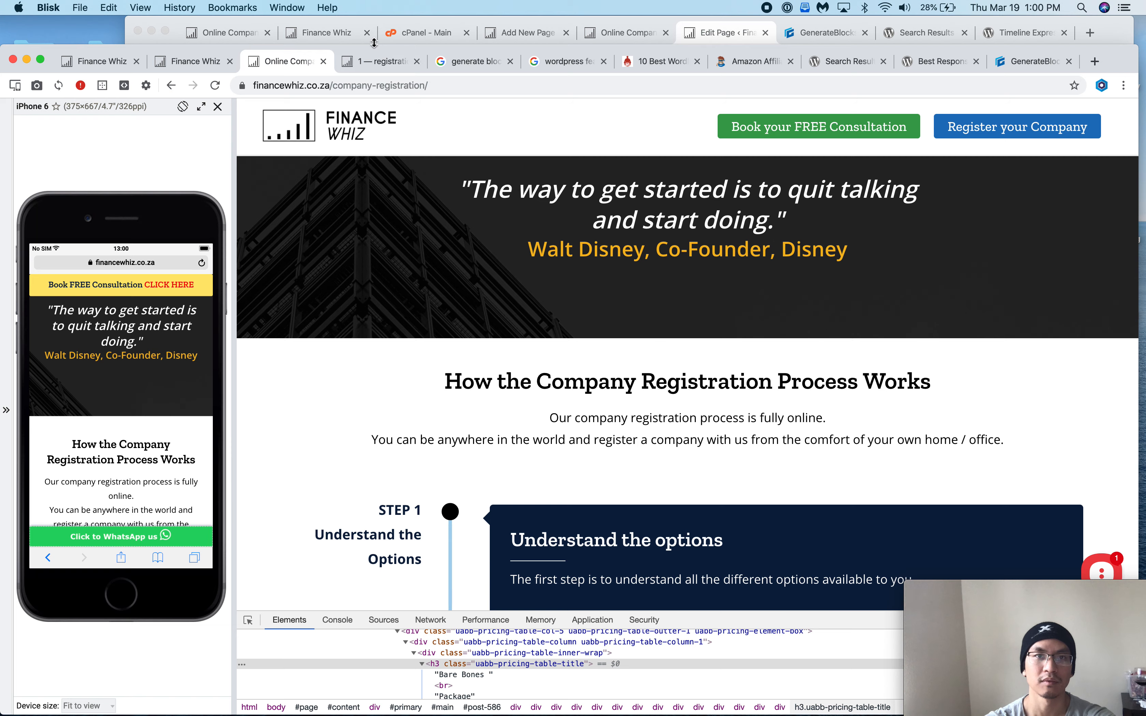
click(377, 59)
- Switch to Chrome, split the process heading before its first word and remove the empty heading block above the text
click(730, 42)
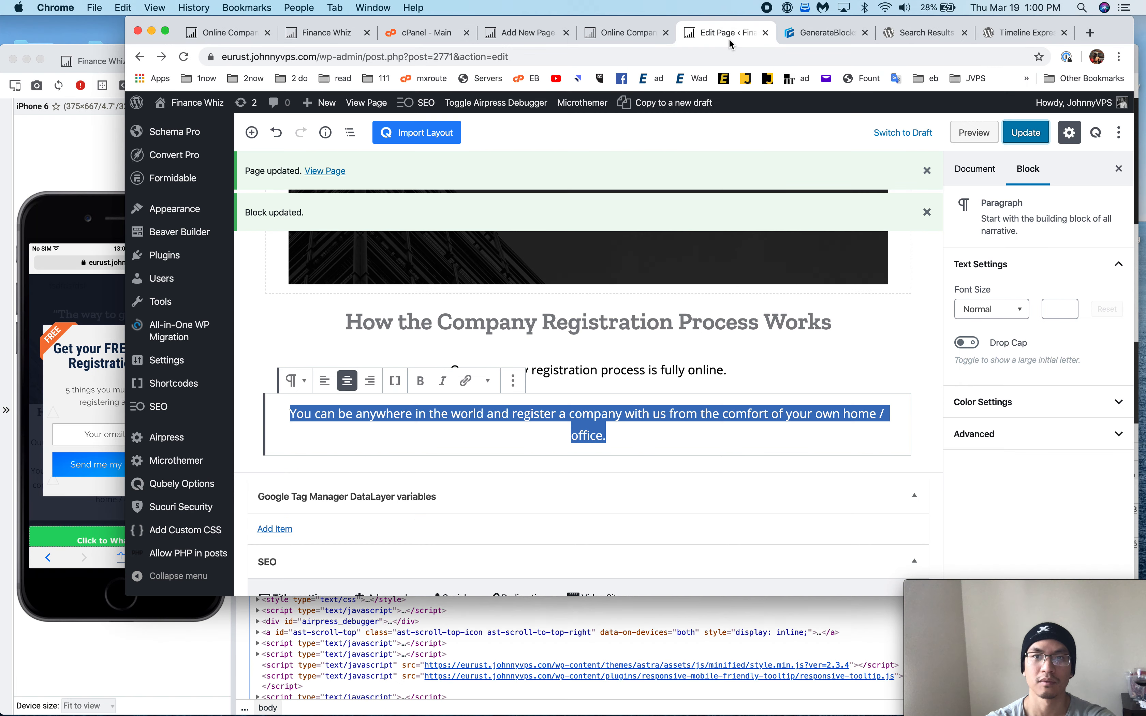
click(353, 312)
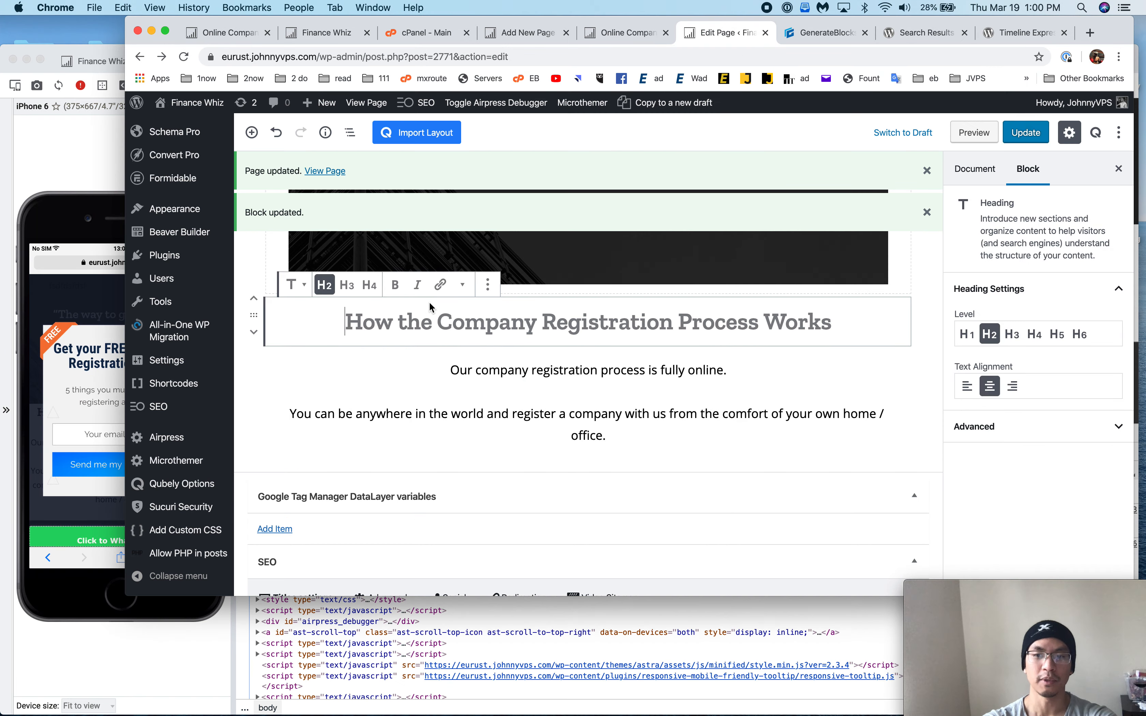
key(Return)
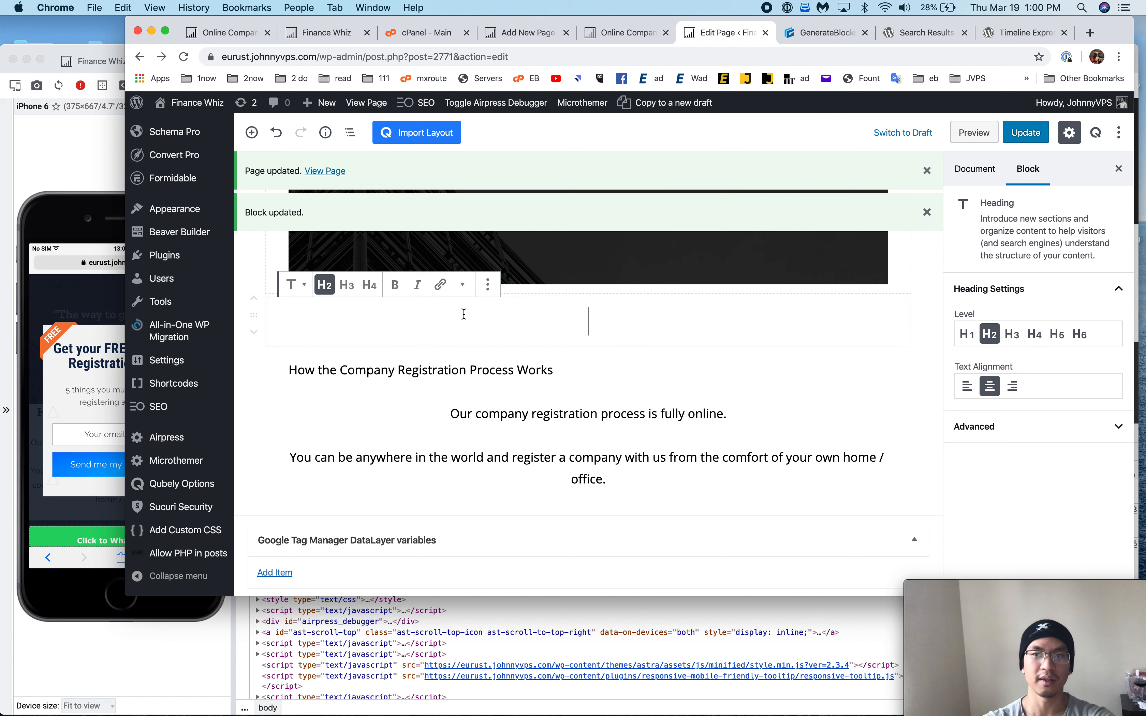
click(488, 286)
click(538, 479)
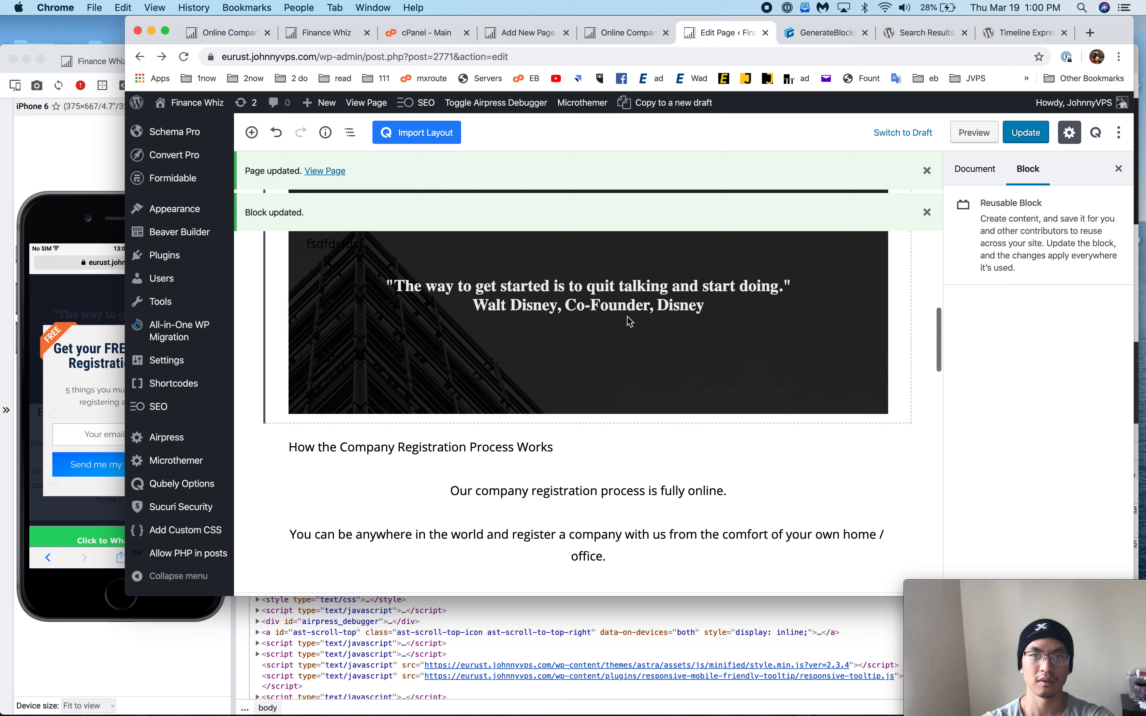
- Insert a Spacer block between the quote block and the "How the Company Registration Process Works" text
click(588, 422)
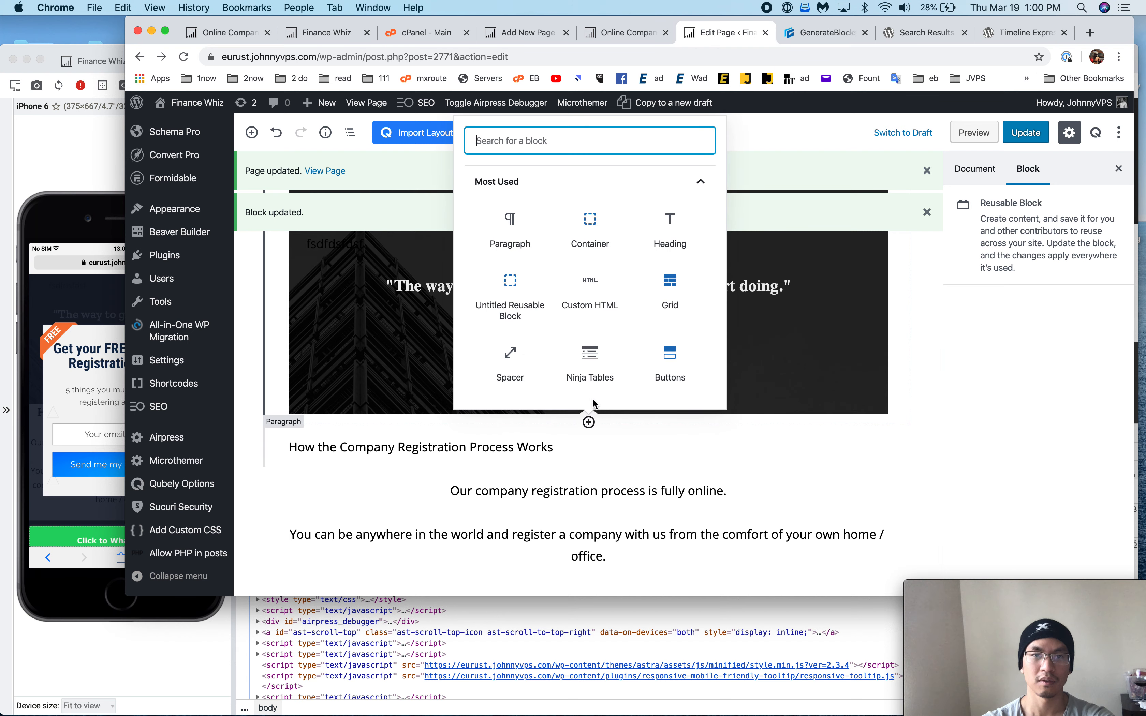
text(s)
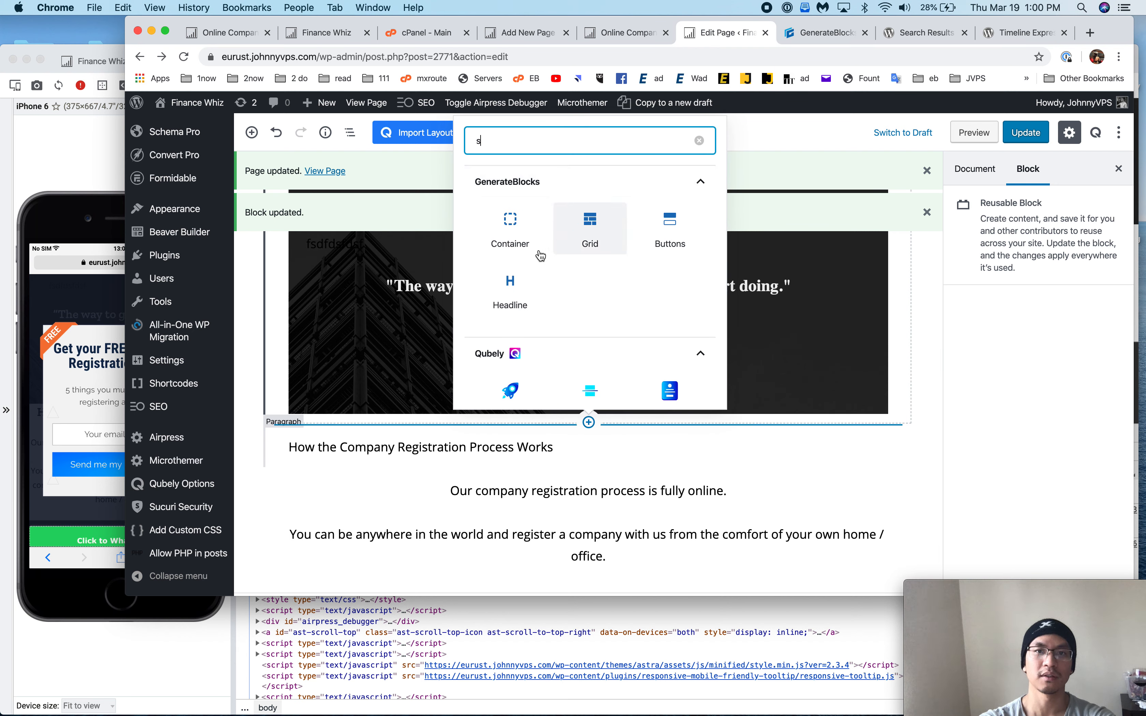
text(a)
key(BackSpace)
text(pacer)
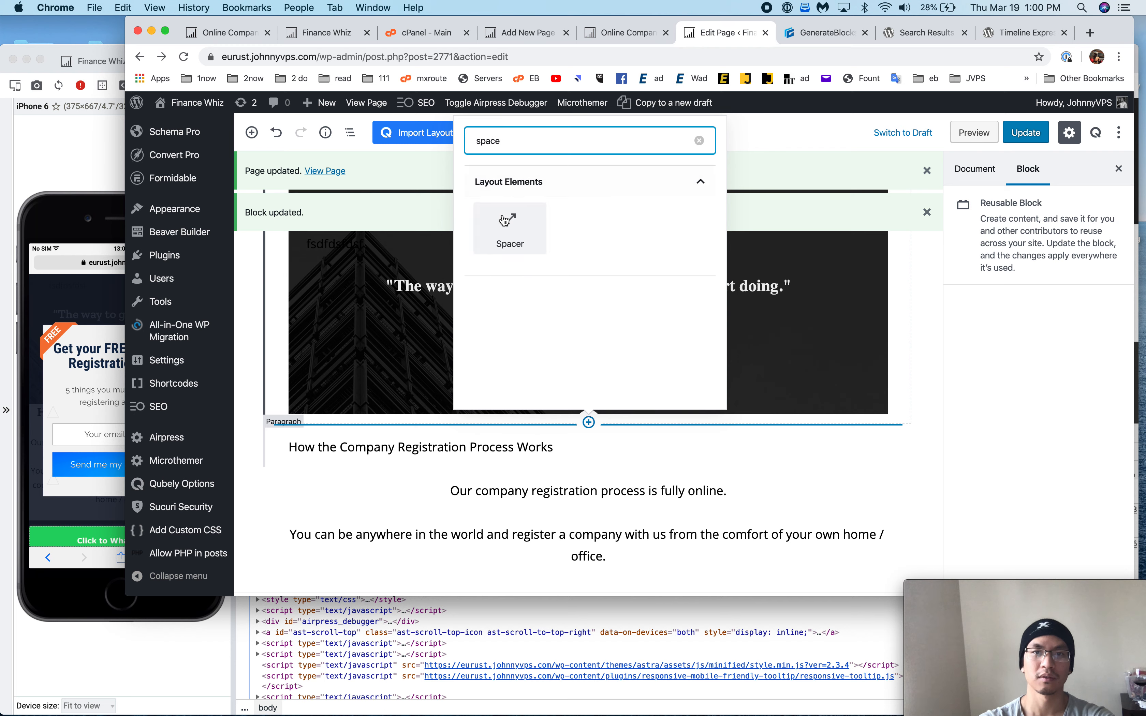
click(510, 224)
- Convert the "How the Company Registration Process Works" paragraph to a Headline block and center it
click(432, 502)
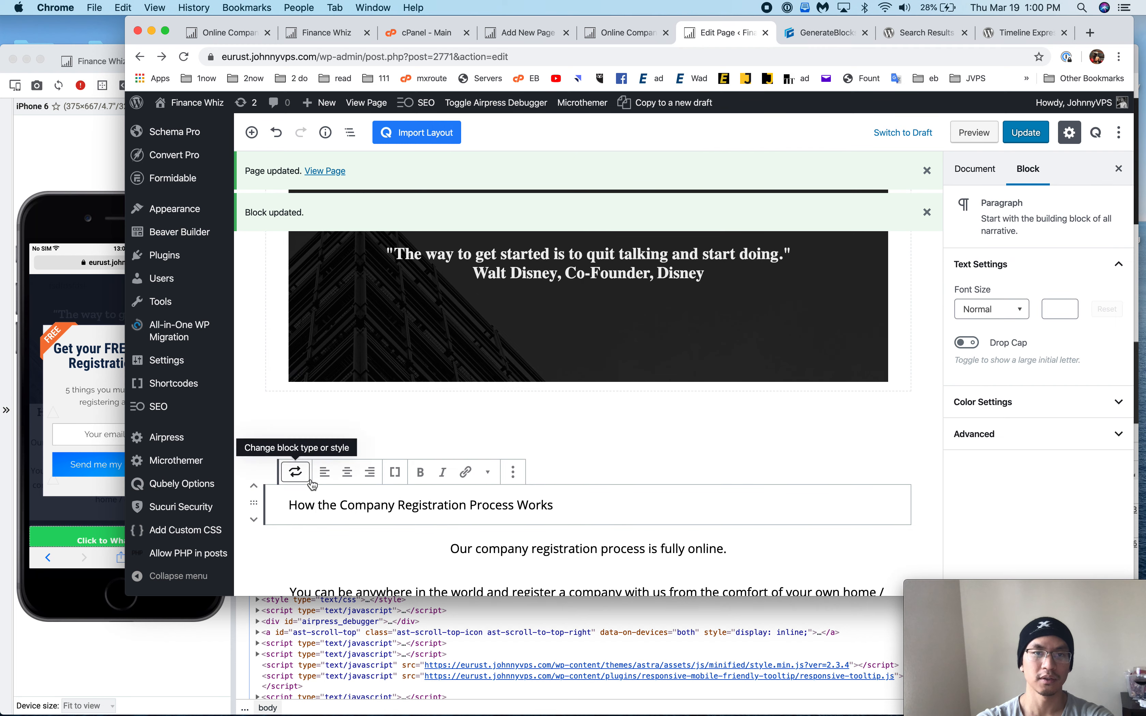
click(295, 471)
click(384, 350)
click(383, 472)
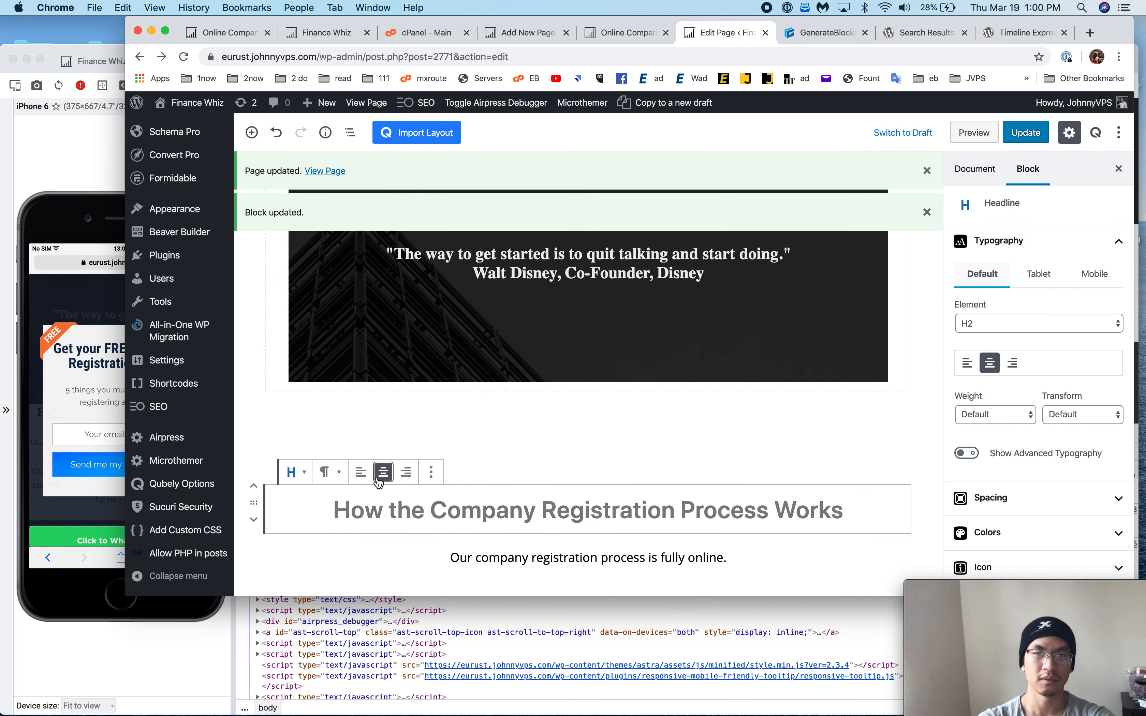
mouse_move(1074, 103)
click(1034, 134)
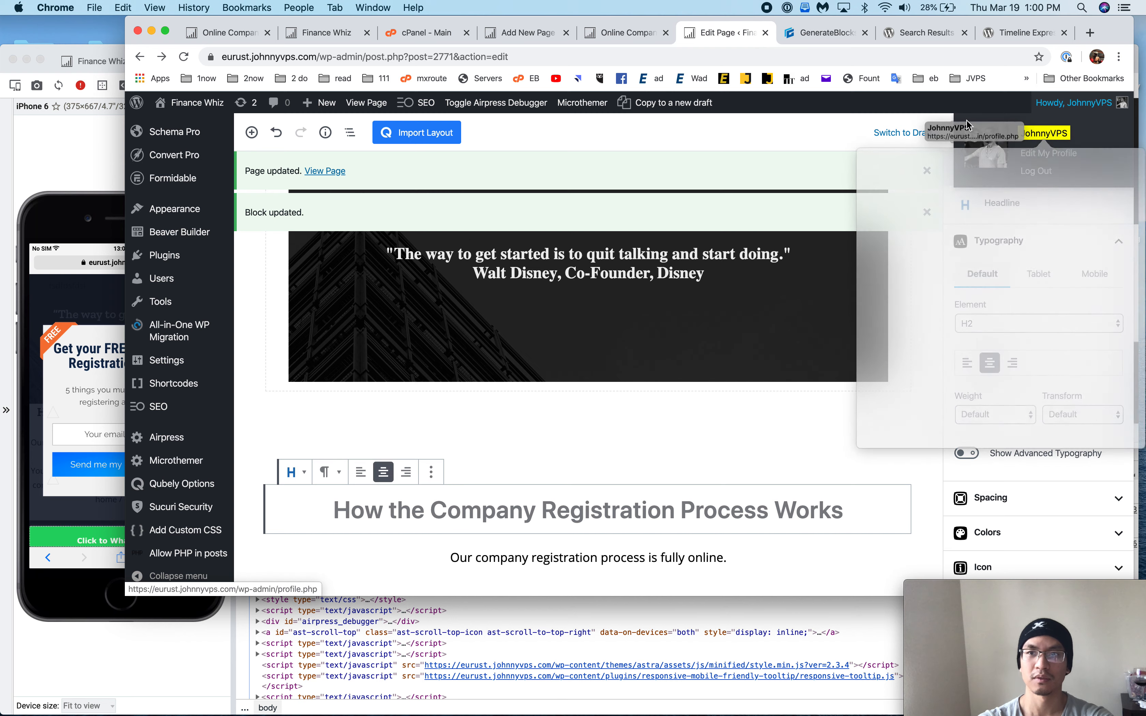
click(884, 133)
click(694, 138)
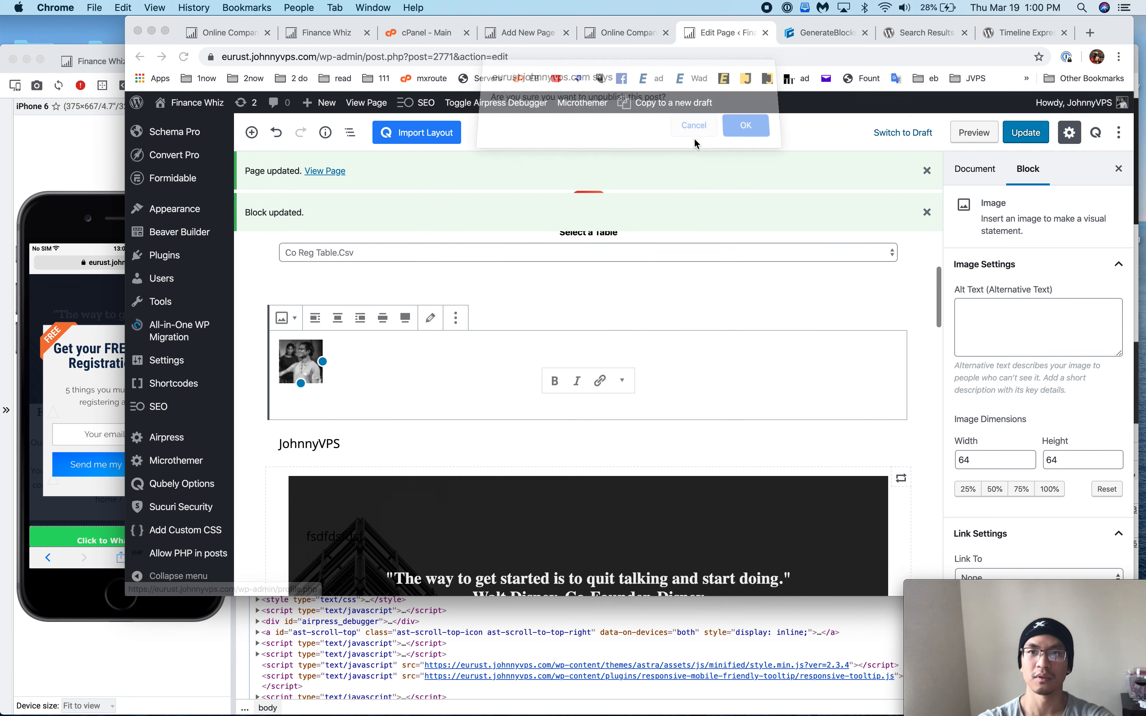
click(1024, 138)
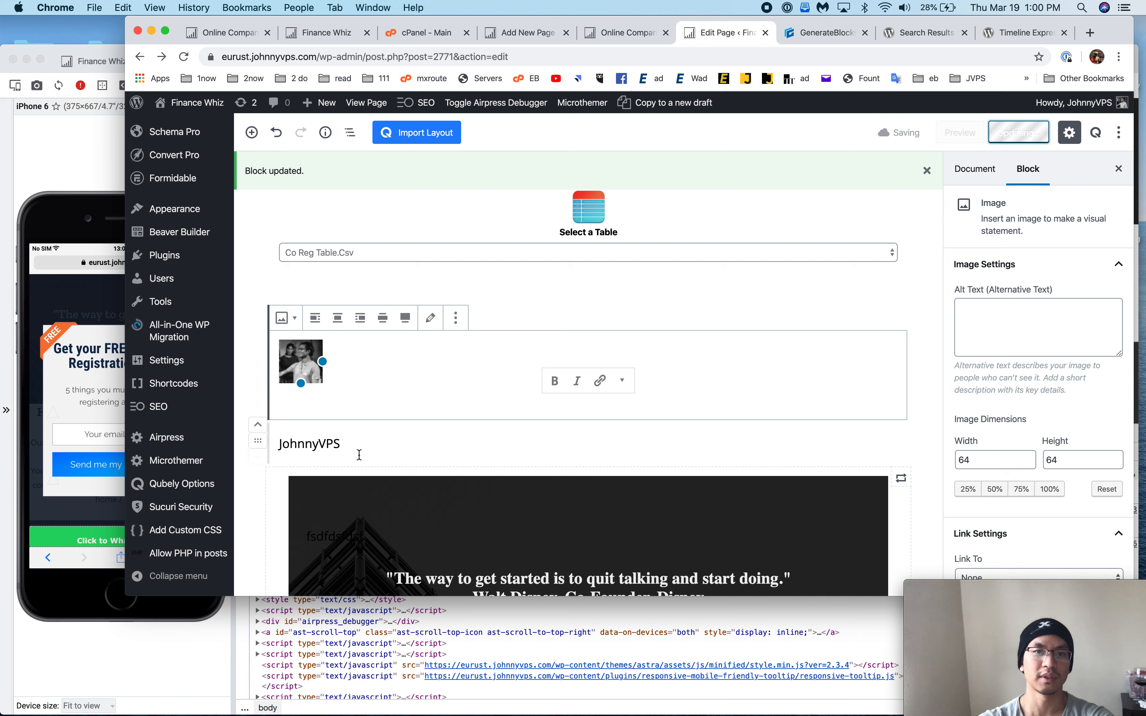
- Remove the stray account name paragraph and the avatar image block above the quote block
click(334, 454)
click(503, 390)
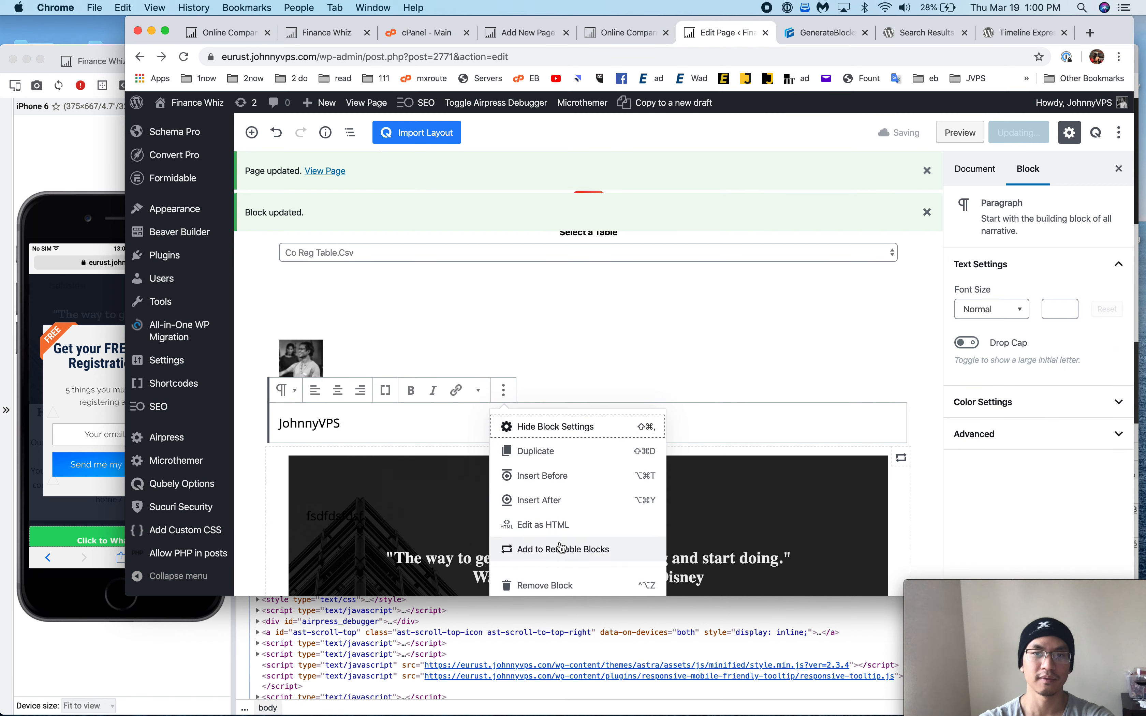
click(551, 579)
click(456, 318)
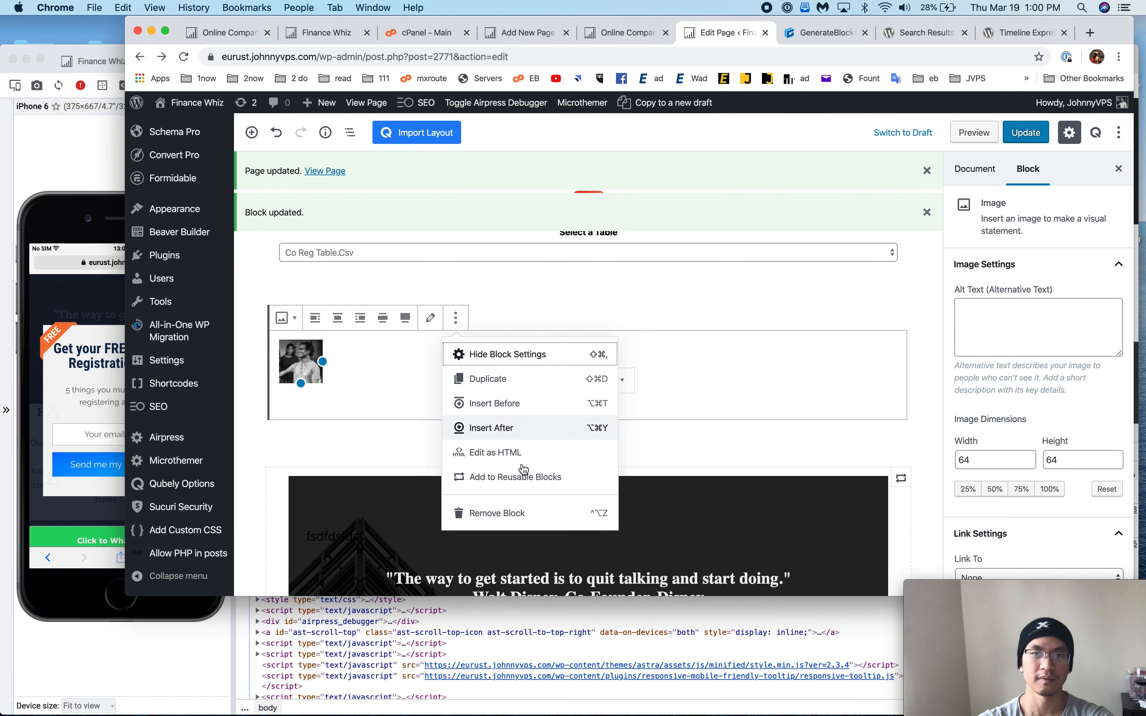
click(520, 512)
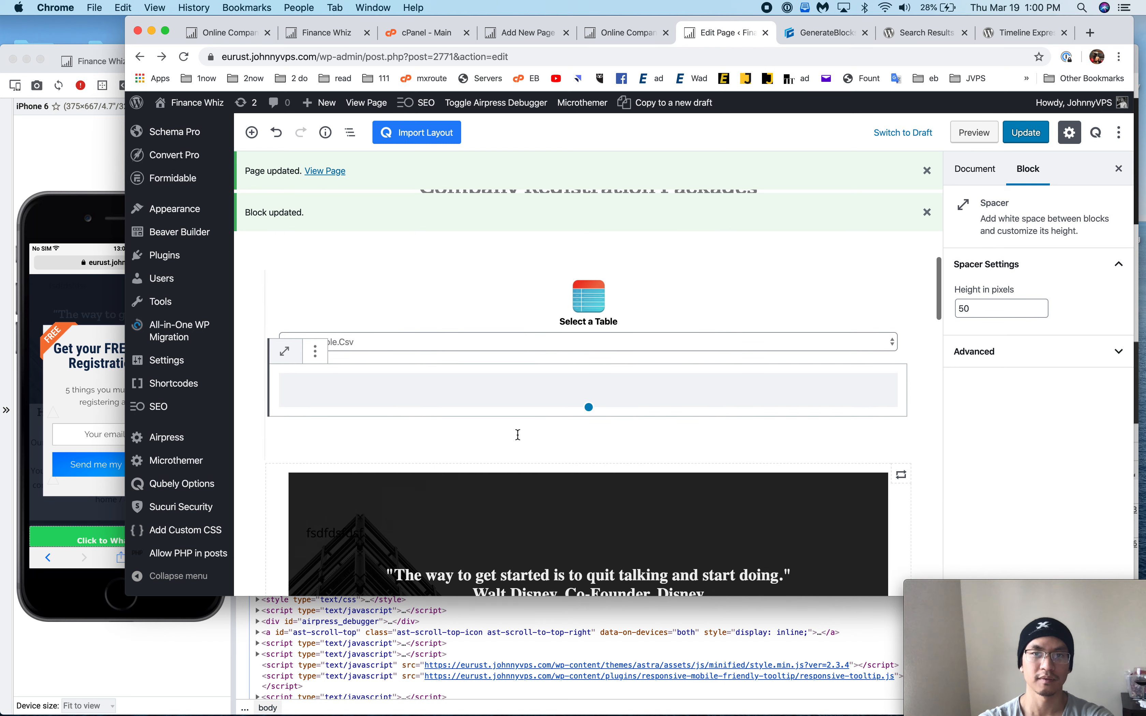
- Update the page and switch to Blisk to check the spacing around the process heading in the reloaded preview
click(518, 435)
scroll(518, 435, down, 9)
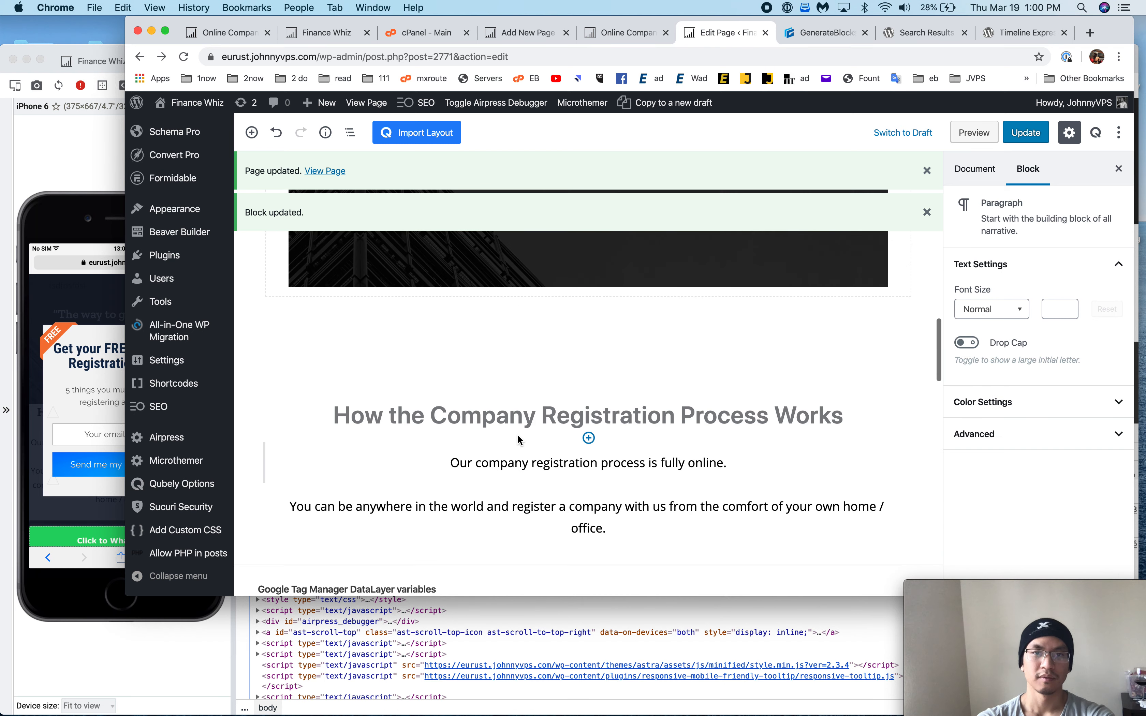
click(1024, 133)
click(48, 169)
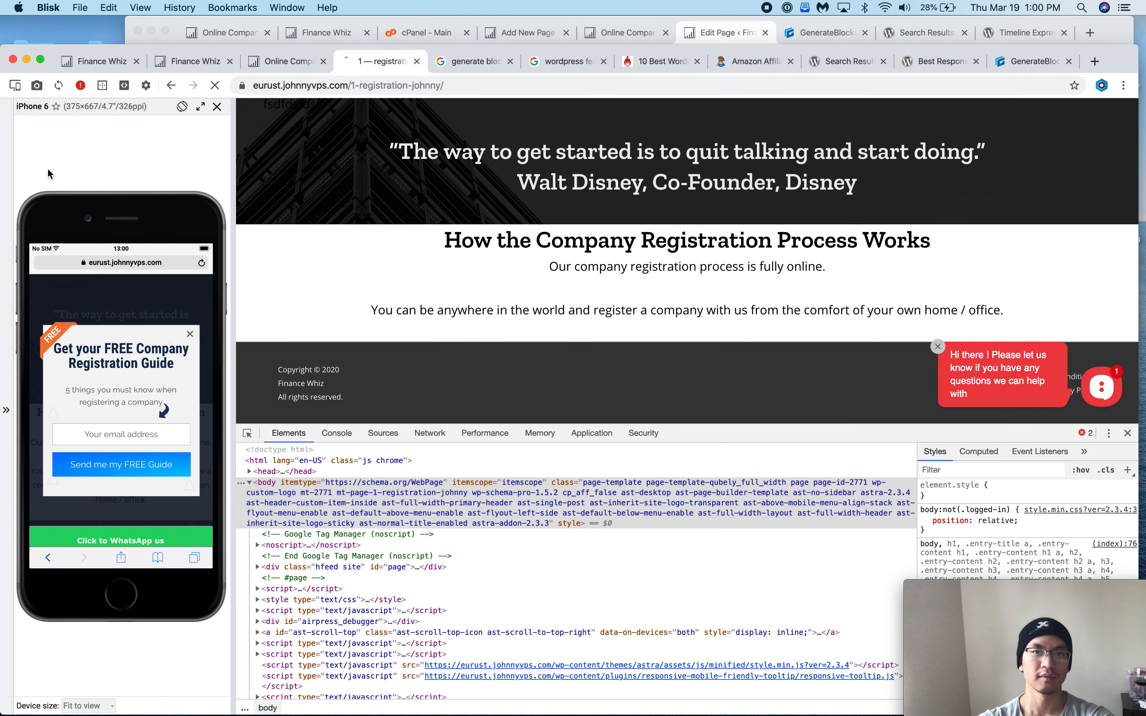
scroll(634, 255, down, 5)
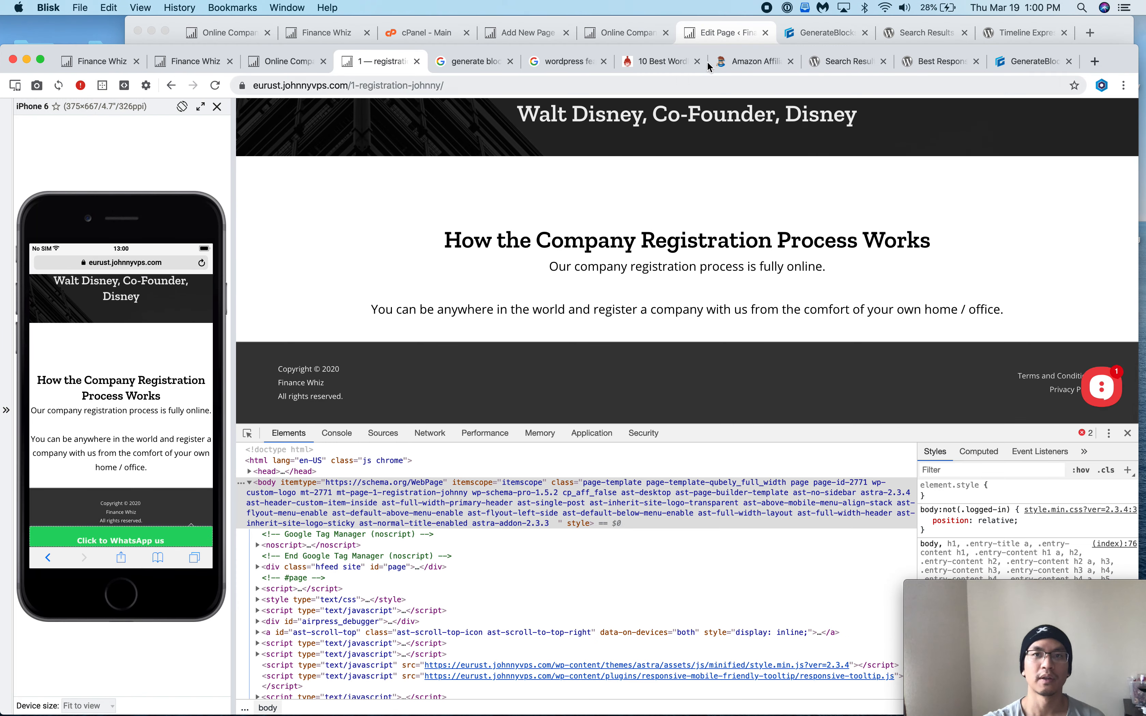
- Switch to Chrome and add an empty paragraph below the "You can be anywhere in the world" text
click(740, 40)
click(642, 526)
key(Return)
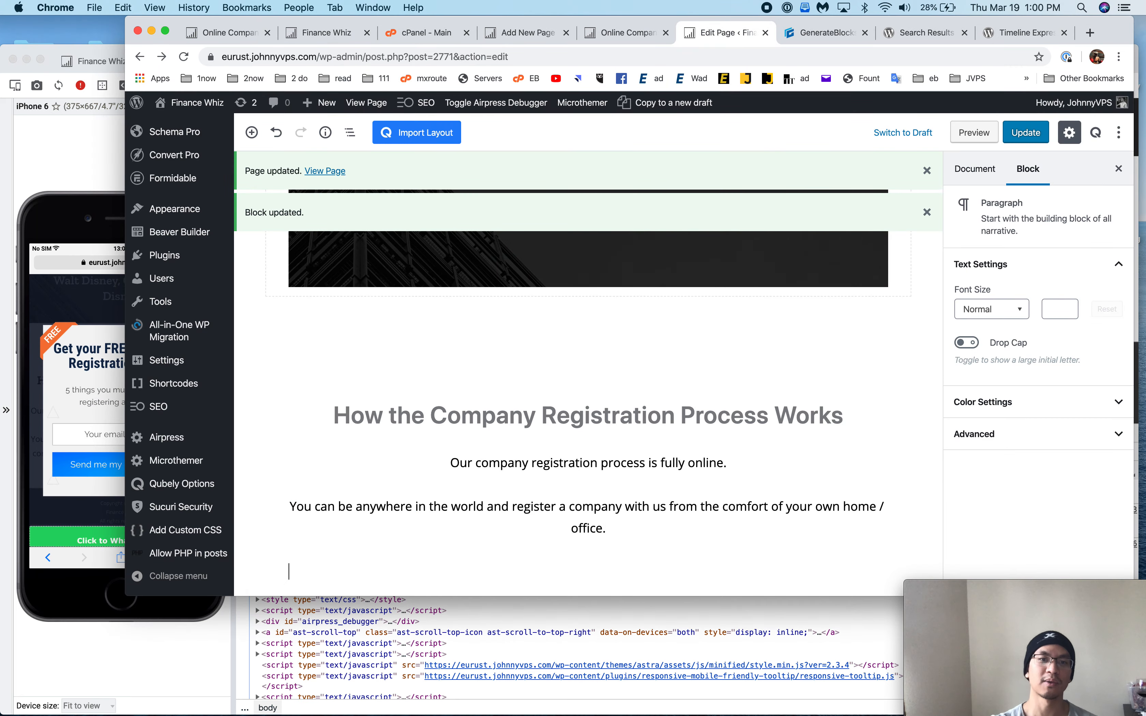
- Switch to Blisk and examine the step timeline on the live company registration page, dismissing the free guide popup in the mobile preview
click(104, 153)
click(283, 71)
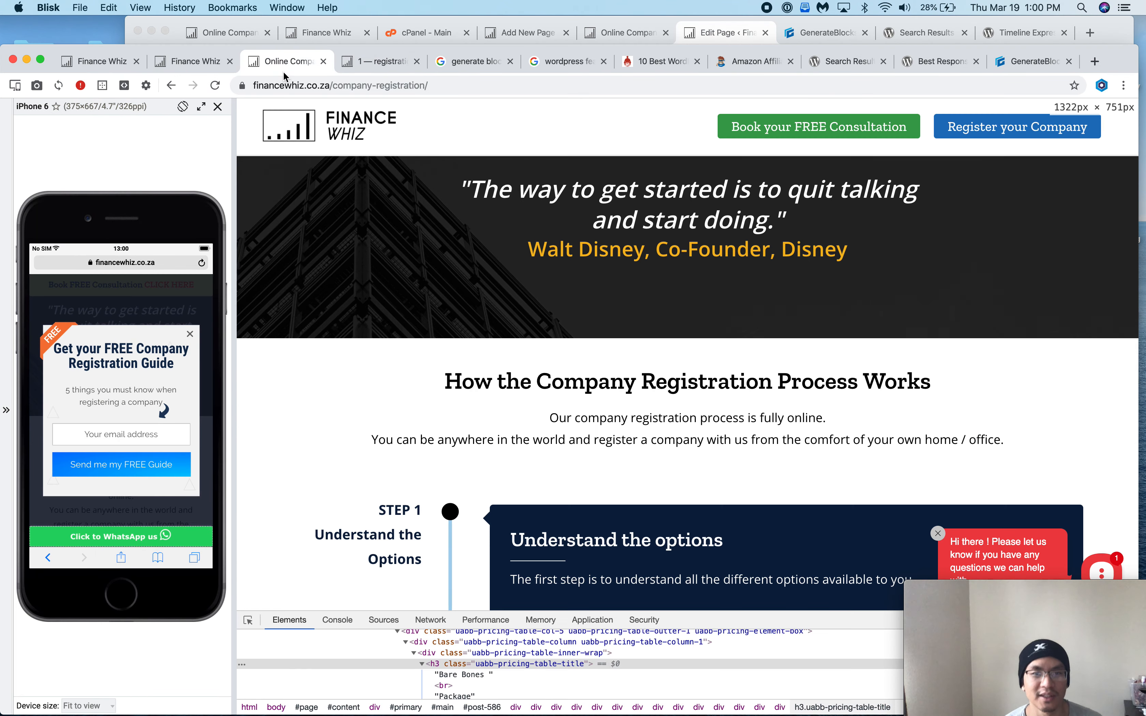
scroll(450, 226, down, 5)
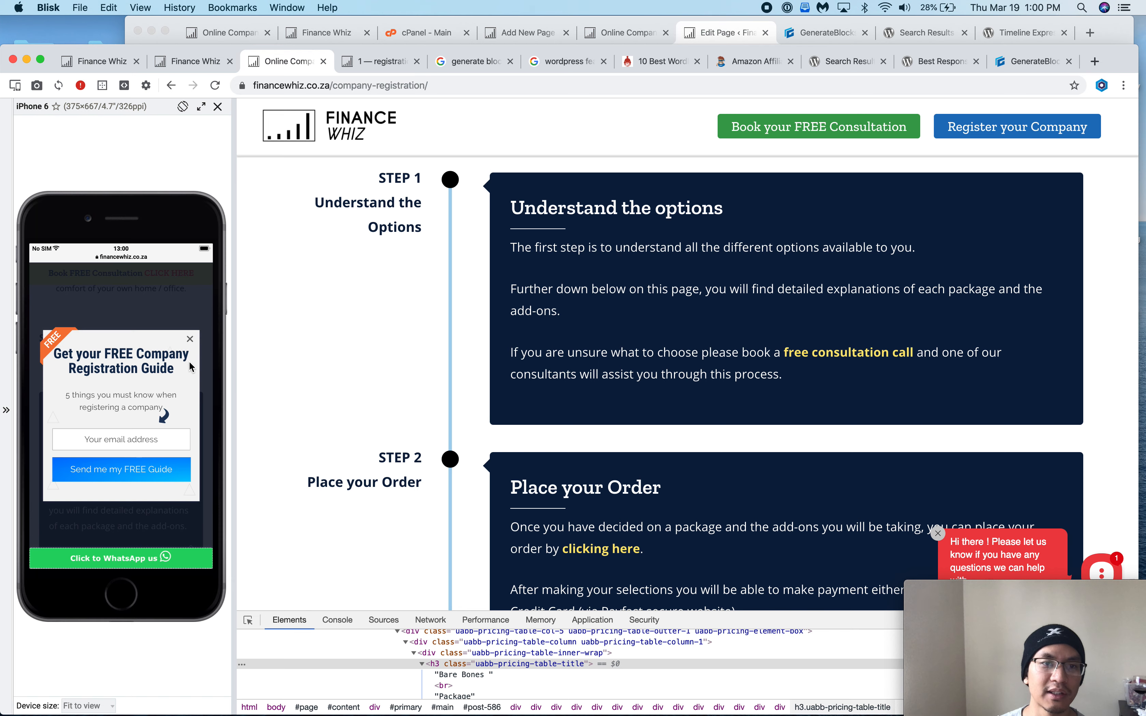
click(190, 340)
scroll(195, 344, up, 3)
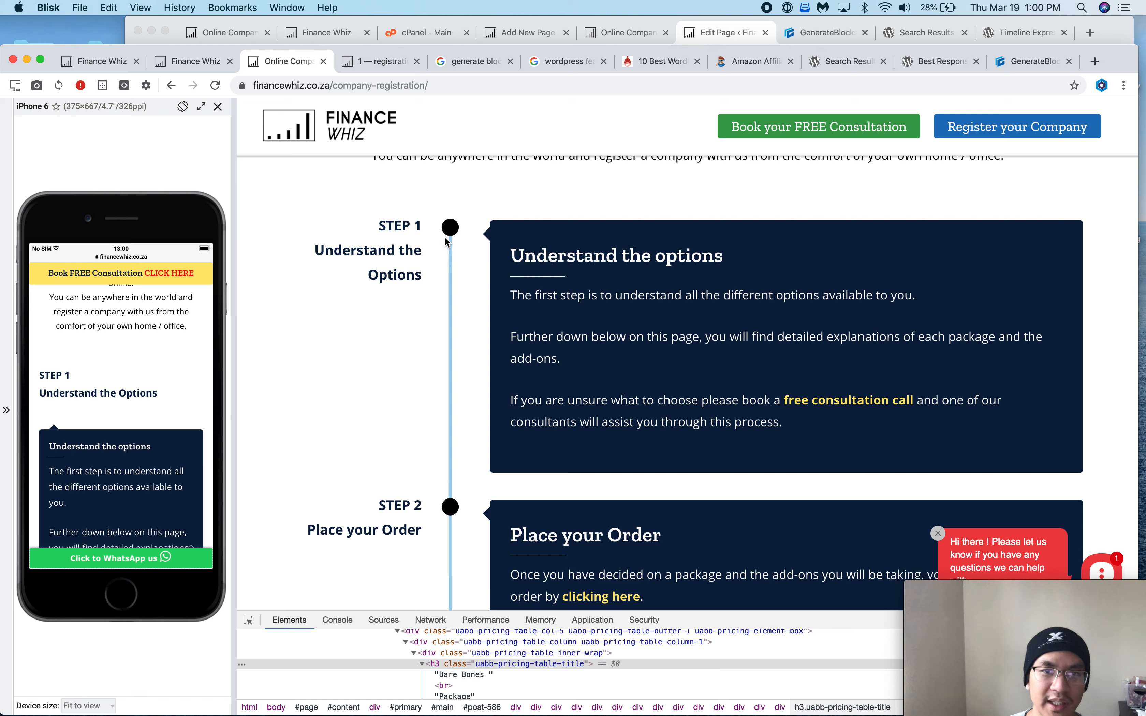
drag(445, 239, 438, 541)
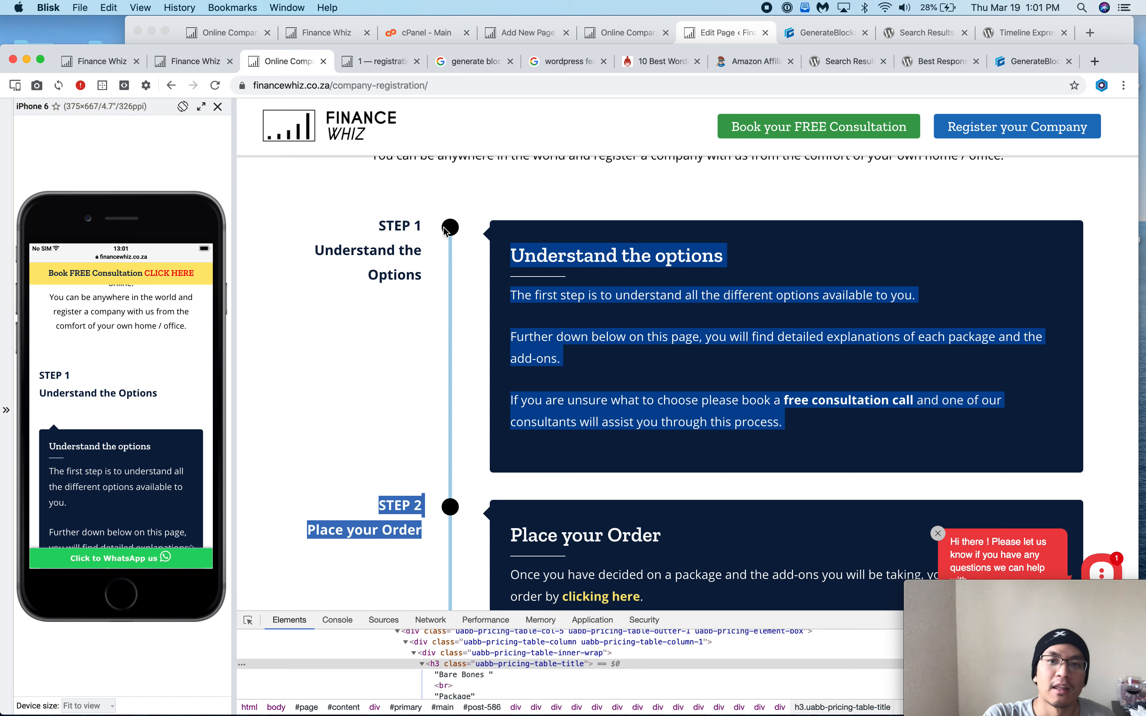
click(526, 278)
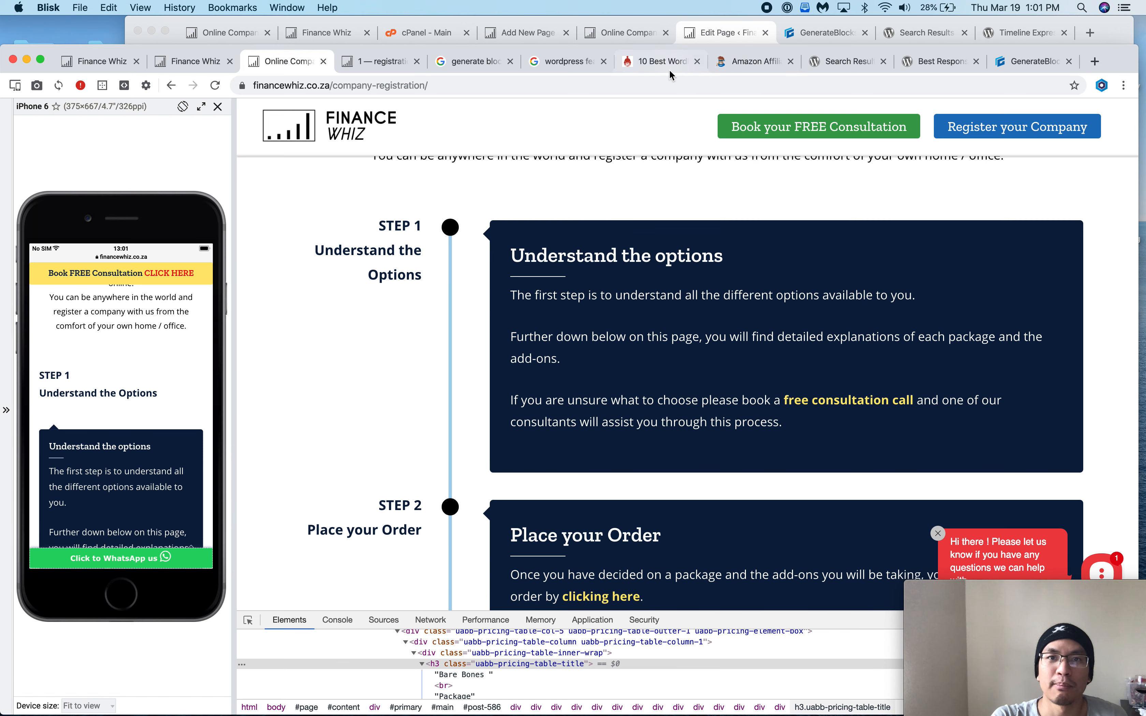
- Close the GenerateBlocks, plugin search, responsive table, Amazon affiliate and "10 Best WordPress" pages and return to the live company registration page
click(921, 61)
click(1019, 62)
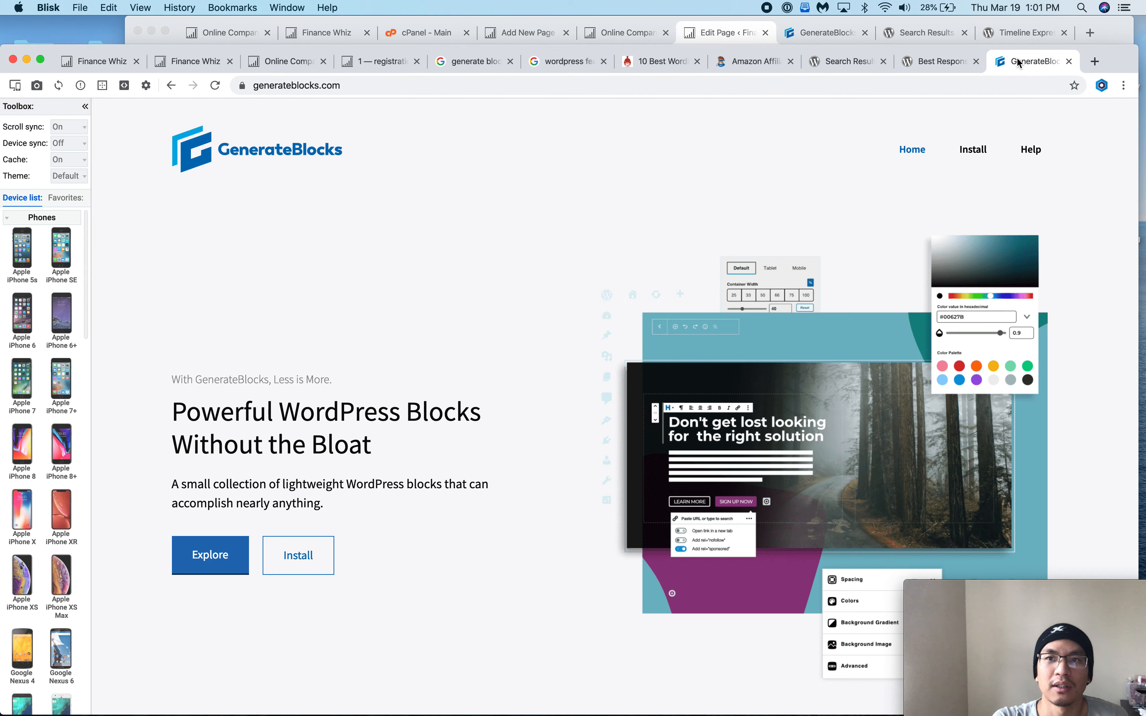
click(1069, 65)
click(1069, 64)
click(1069, 65)
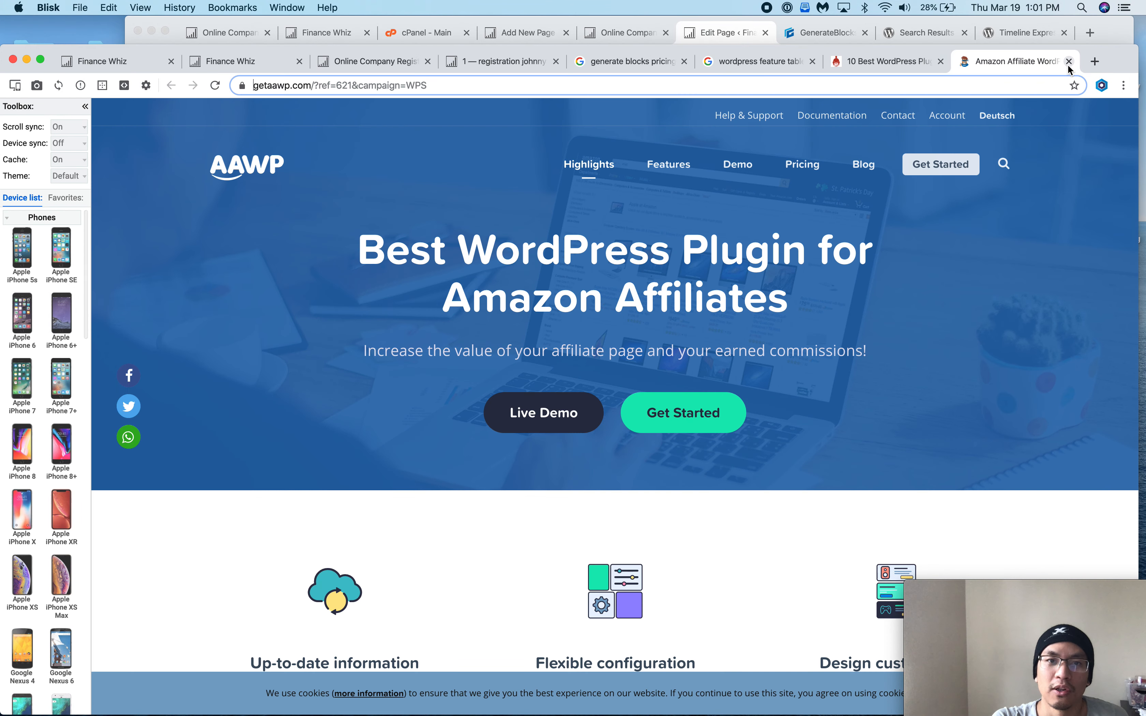
click(1069, 64)
click(1068, 64)
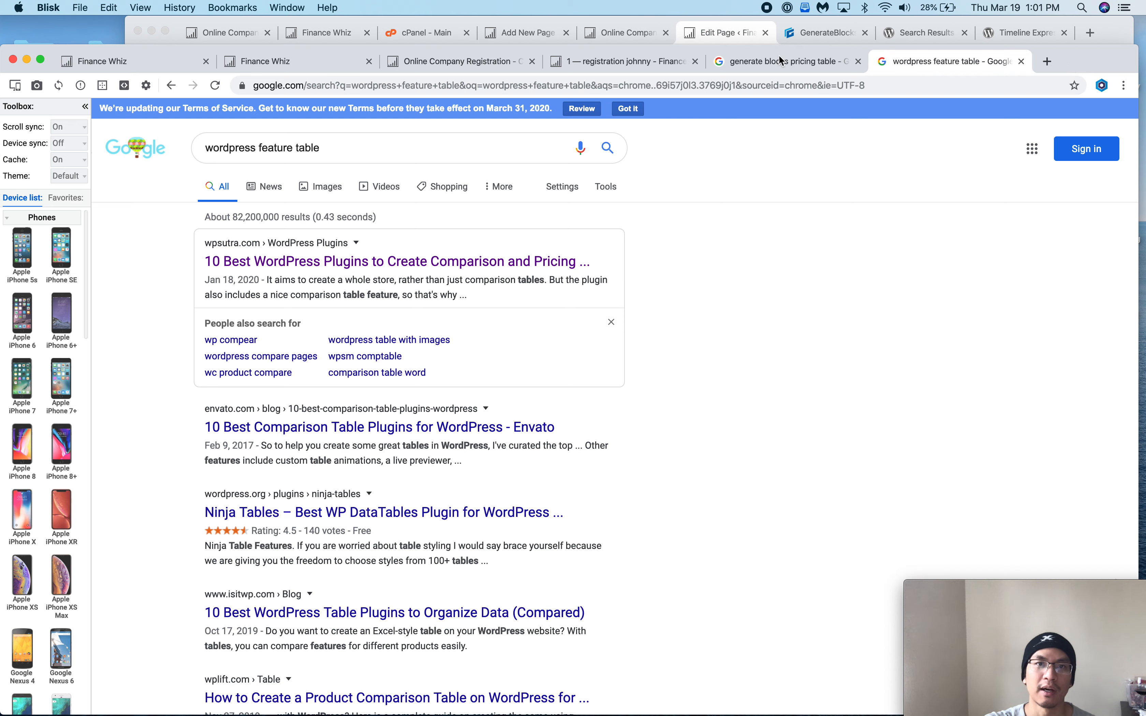
click(476, 60)
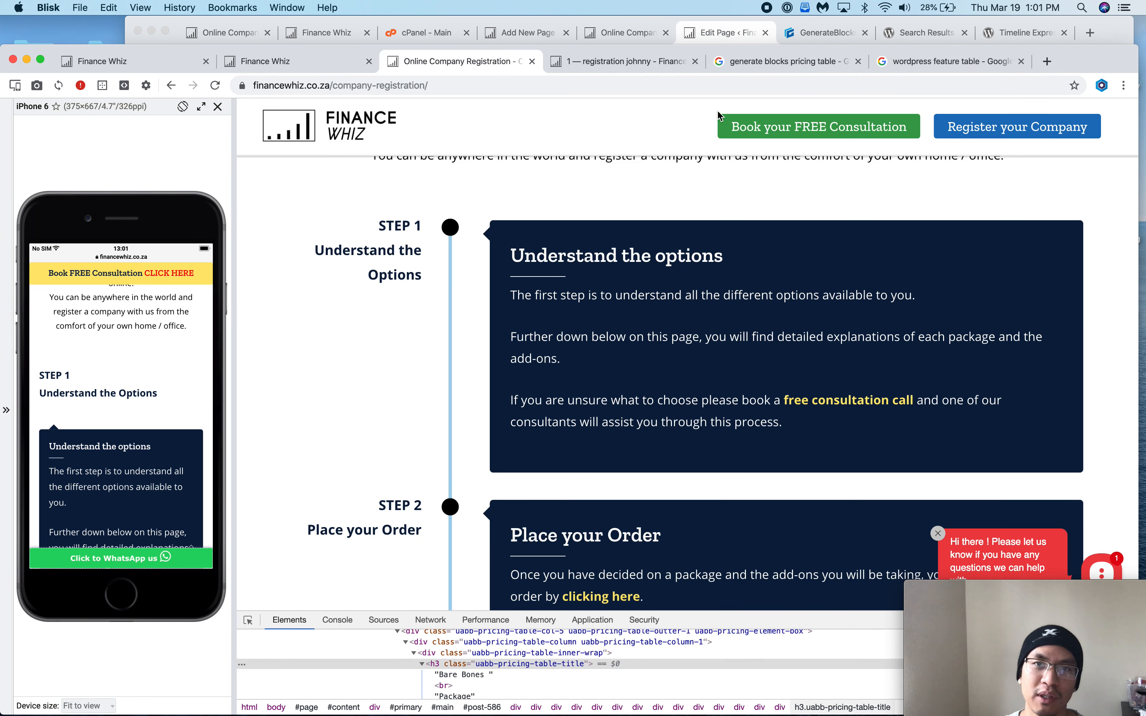
- Switch to Chrome and try a Qubely Timeline block below the process intro paragraphs
click(724, 31)
scroll(474, 522, down, 2)
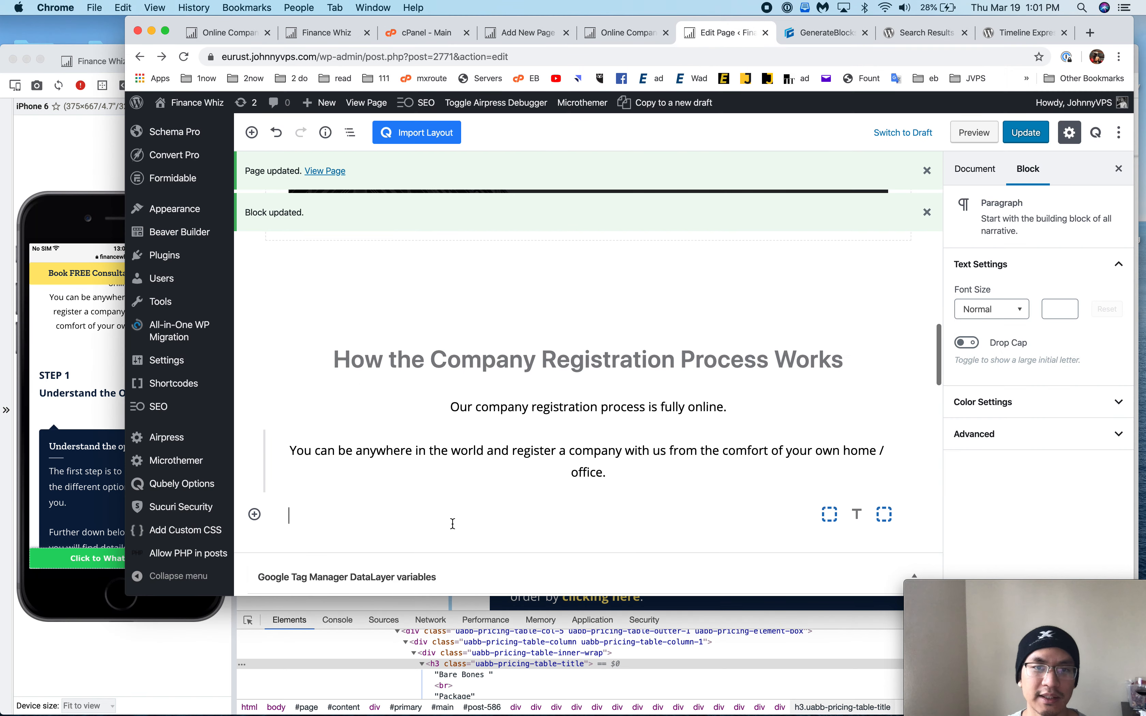
click(255, 515)
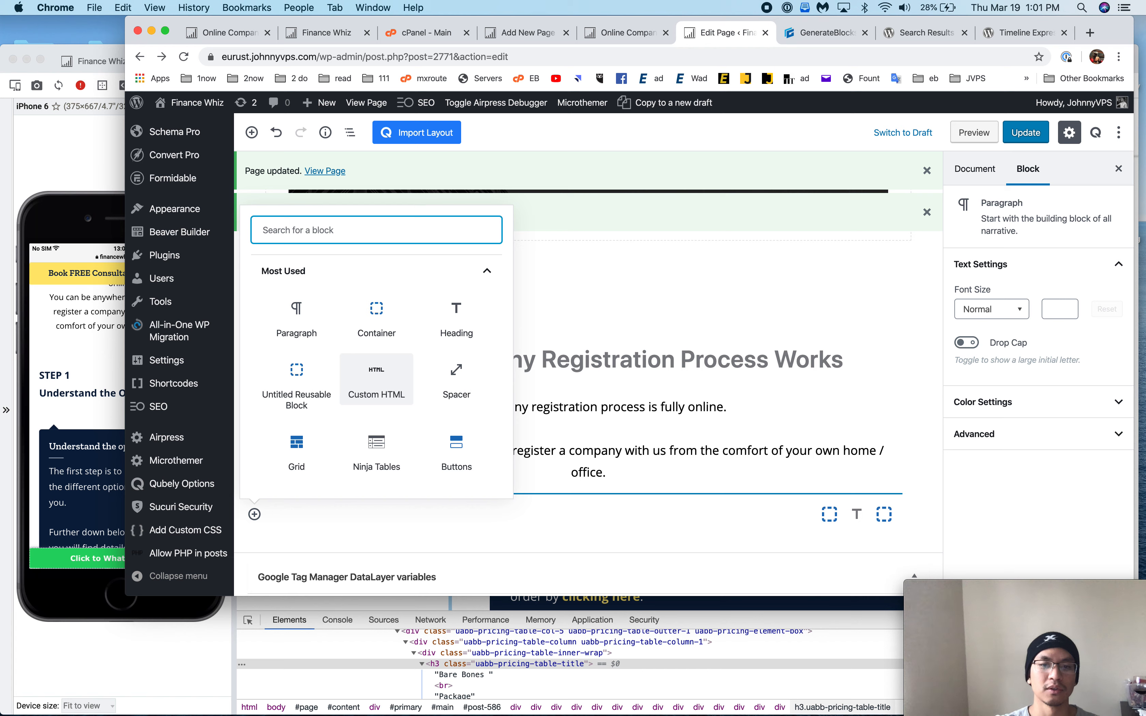
text(timeline)
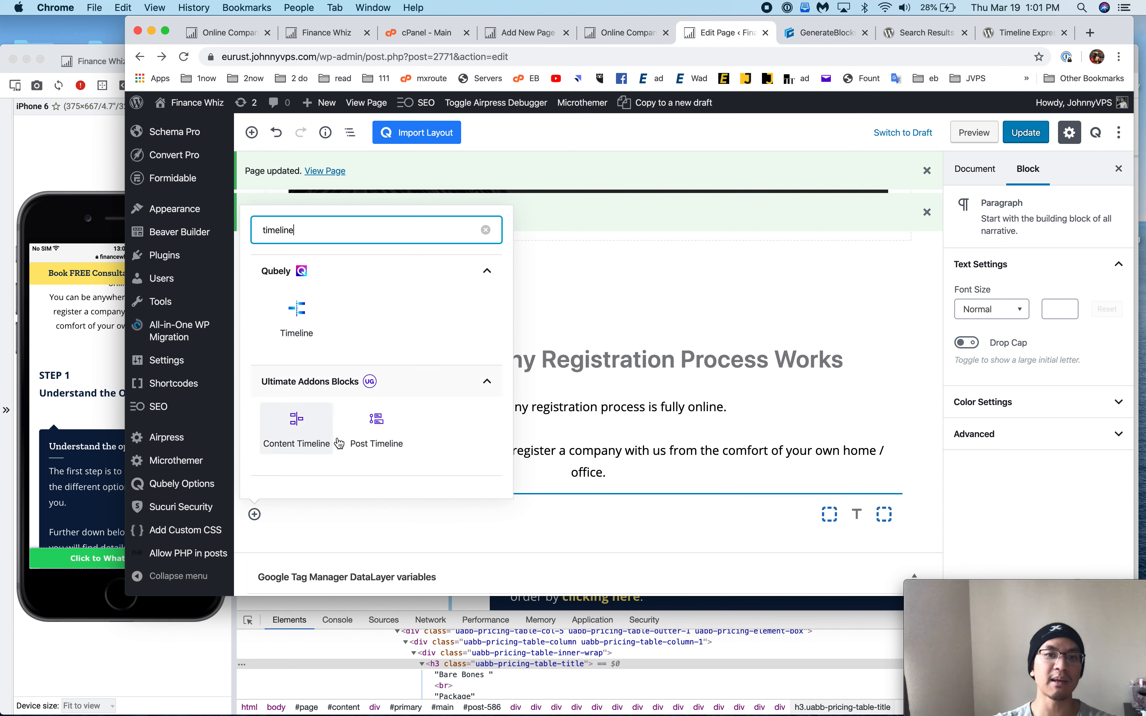
click(286, 327)
scroll(478, 414, down, 5)
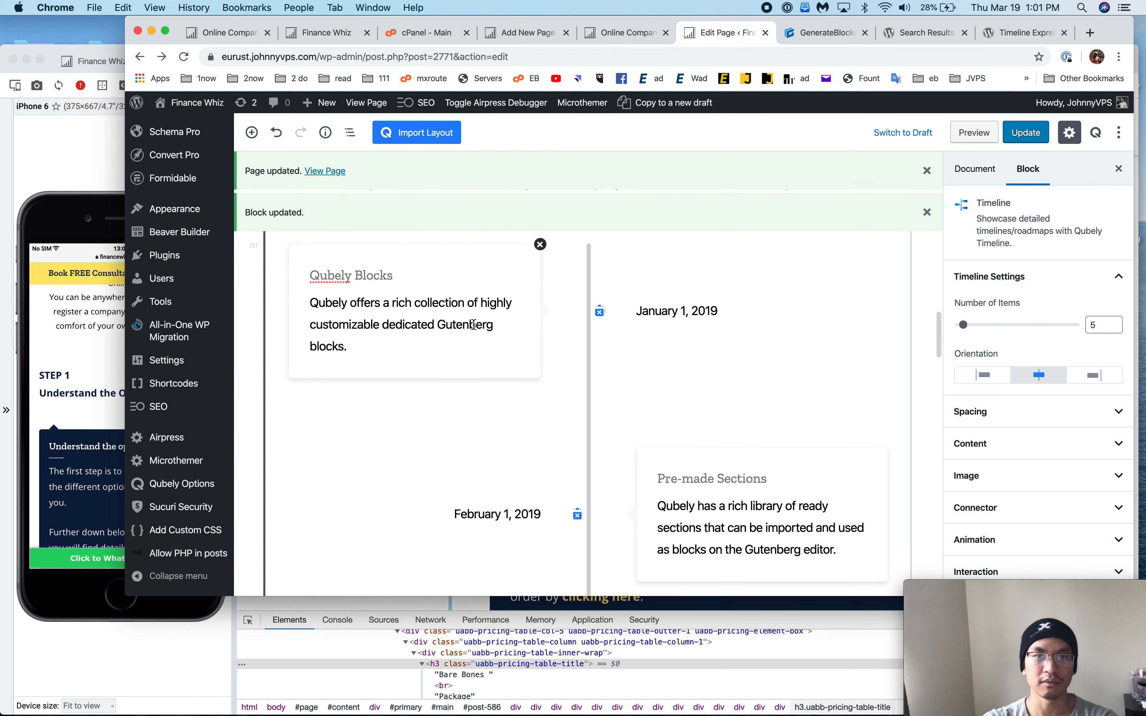
- Delete the "Qubely Blocks" timeline item and remove the whole Timeline block
click(541, 245)
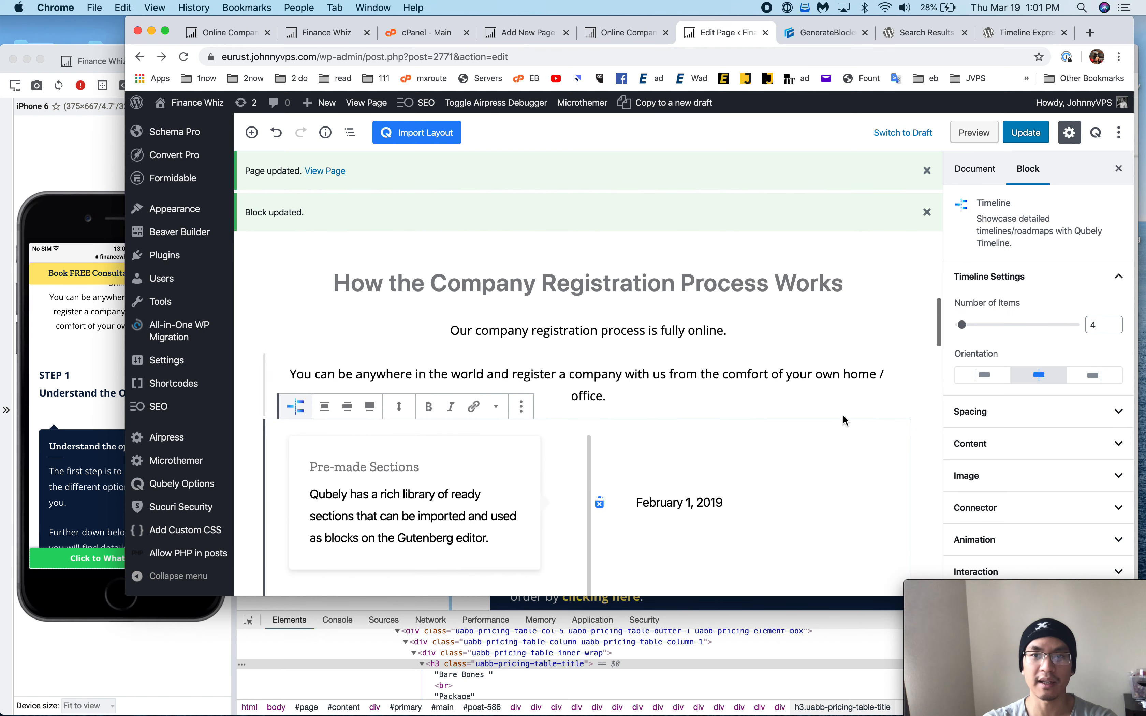
click(521, 406)
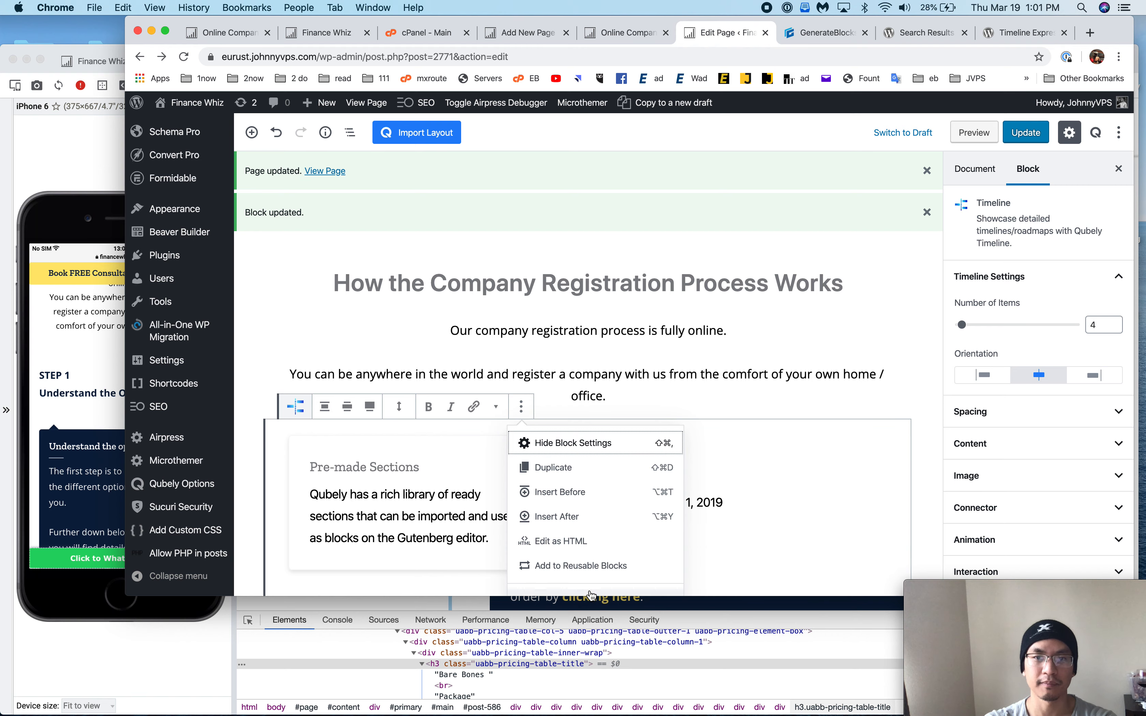
scroll(600, 516, down, 3)
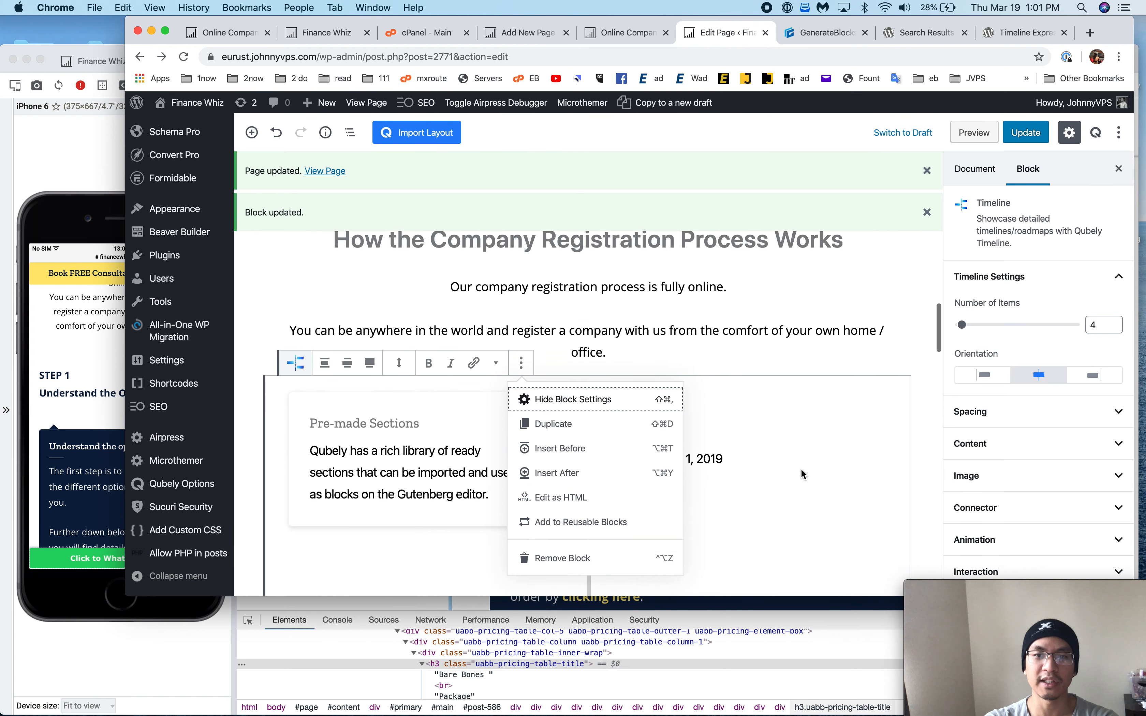
click(621, 467)
- Try an Ultimate Addons Post Timeline block below the process intro paragraphs
scroll(477, 310, up, 1)
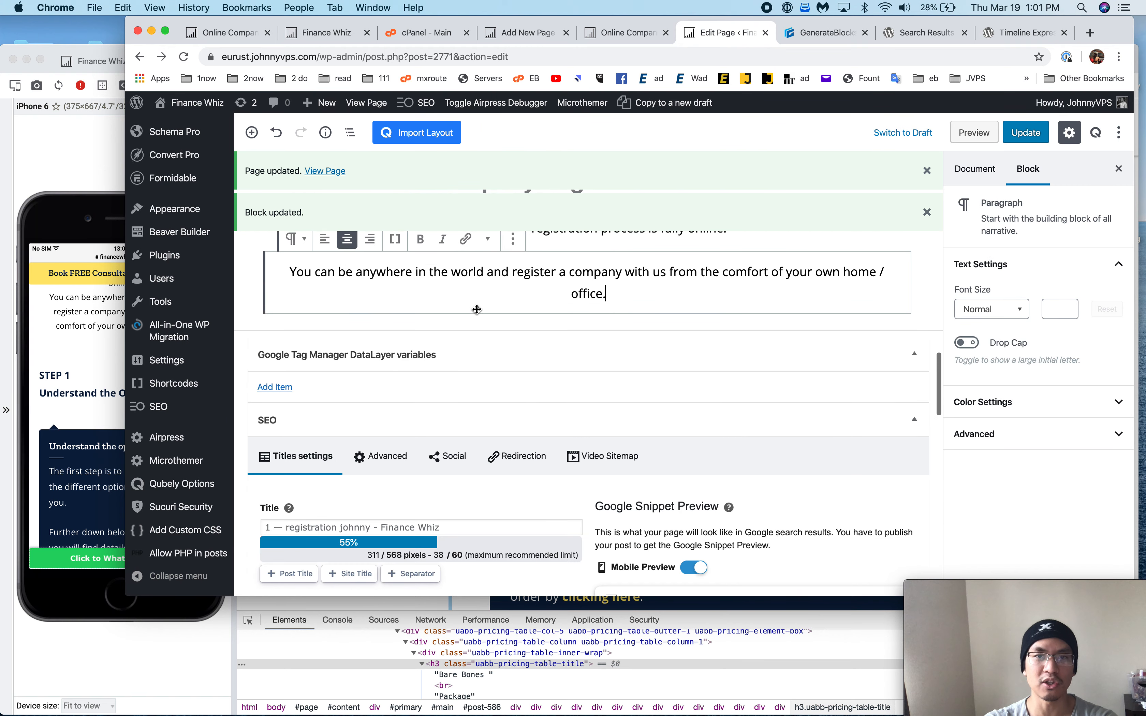
key(Return)
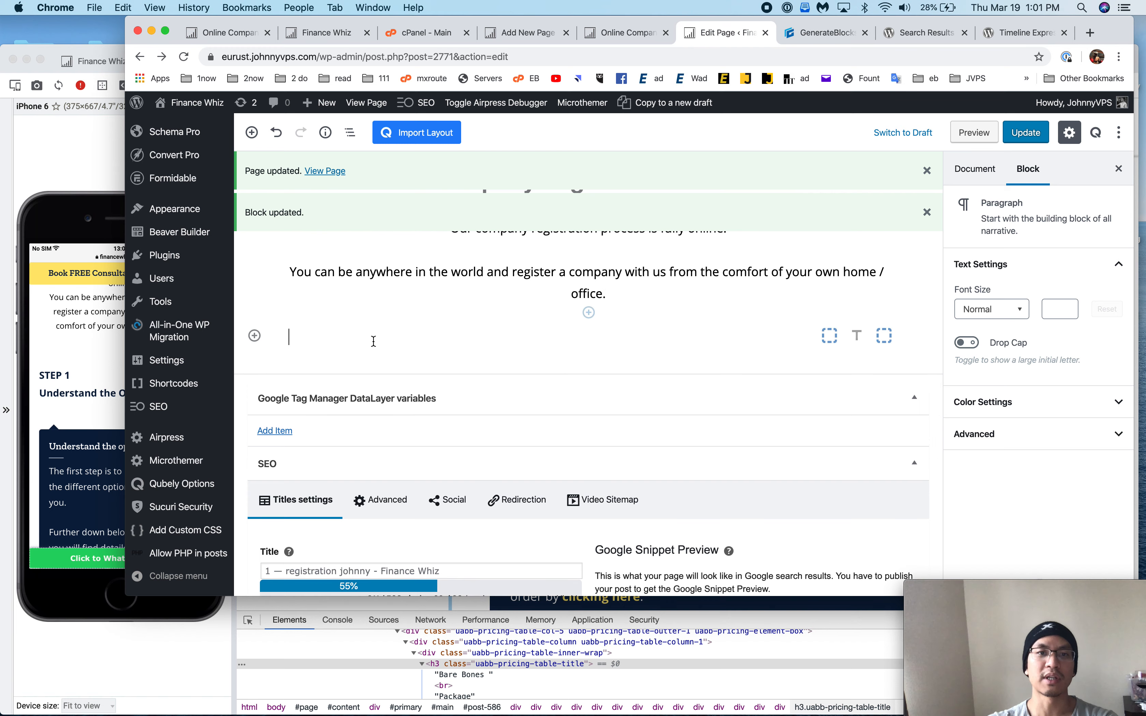
click(254, 337)
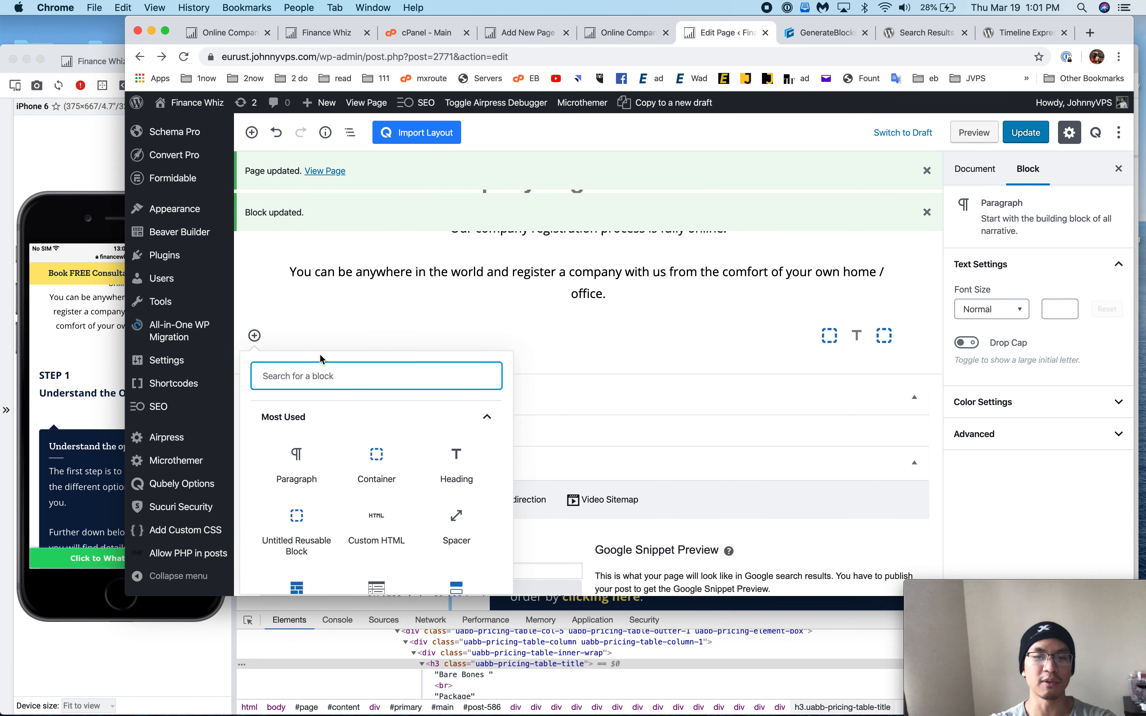
text(timeline)
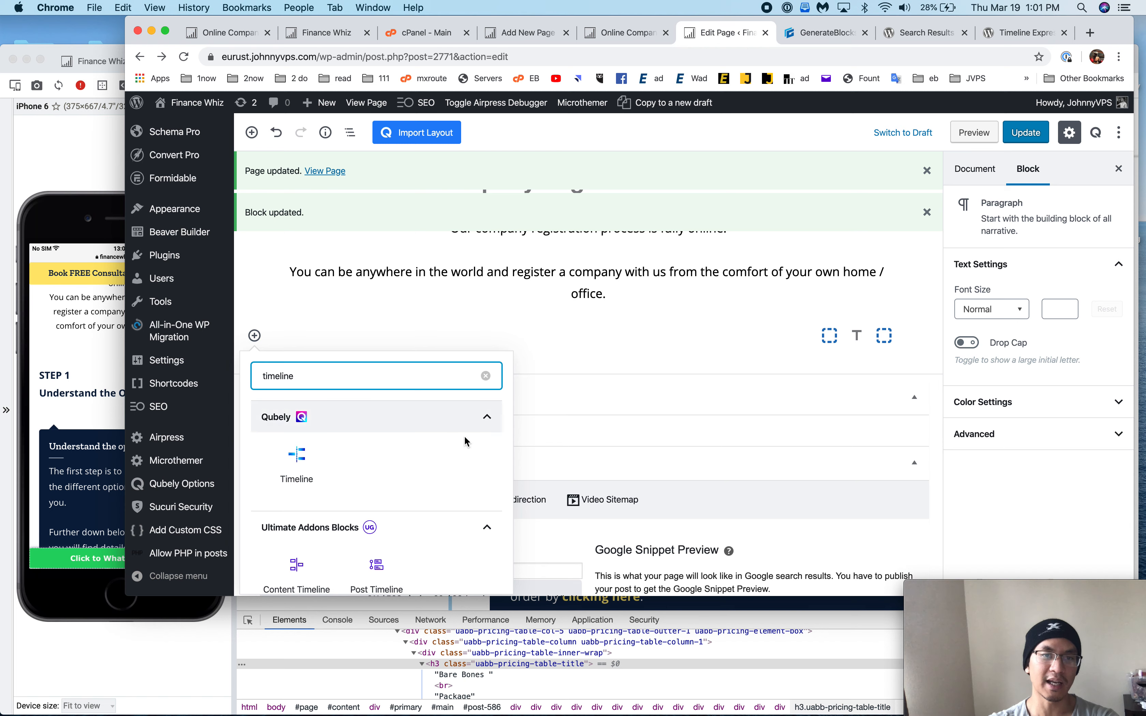
scroll(464, 440, down, 2)
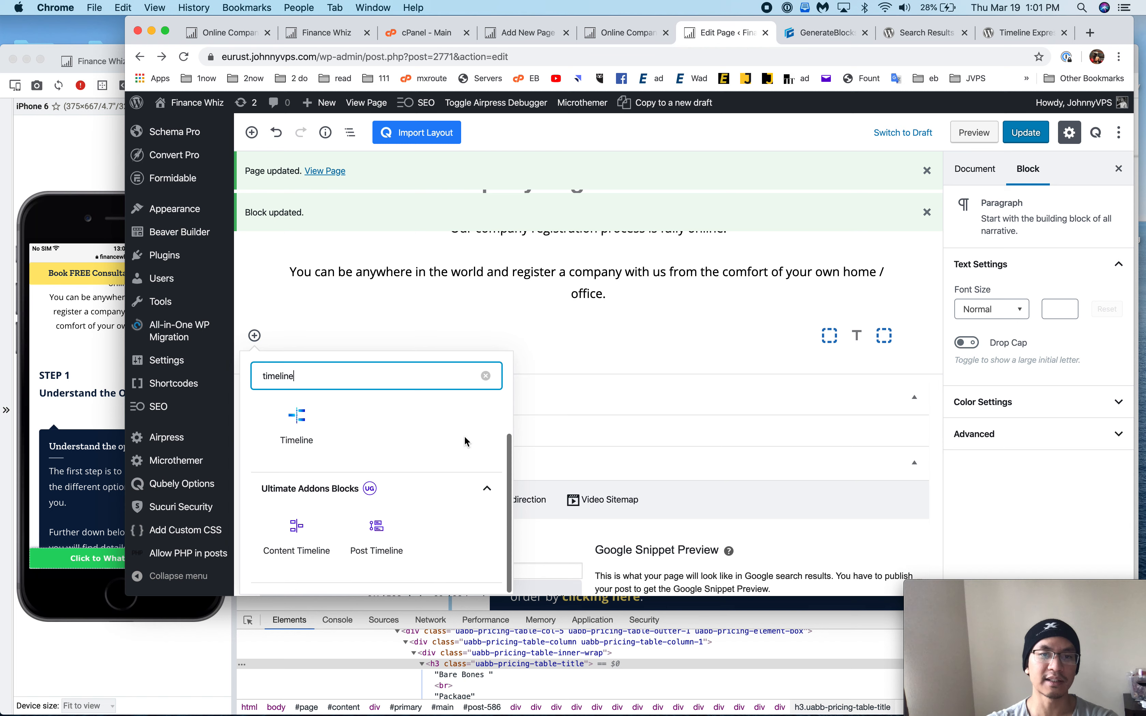
click(389, 536)
scroll(504, 450, down, 8)
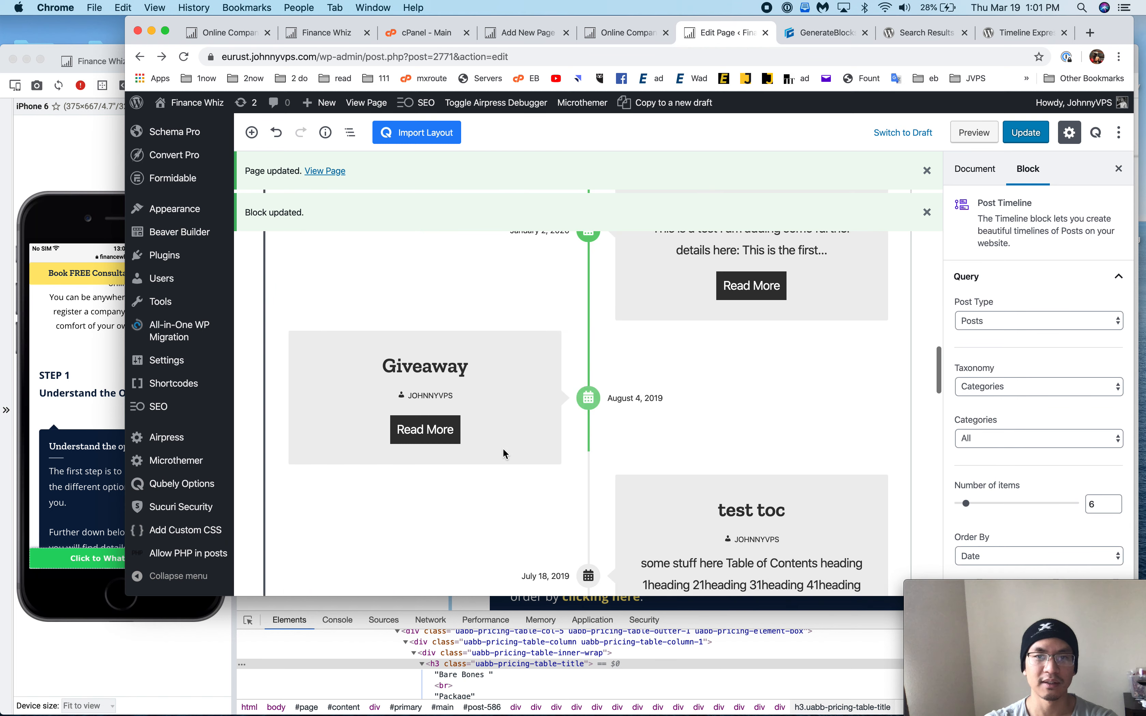
- Remove the Post Timeline block from below the process intro paragraphs
scroll(503, 454, up, 10)
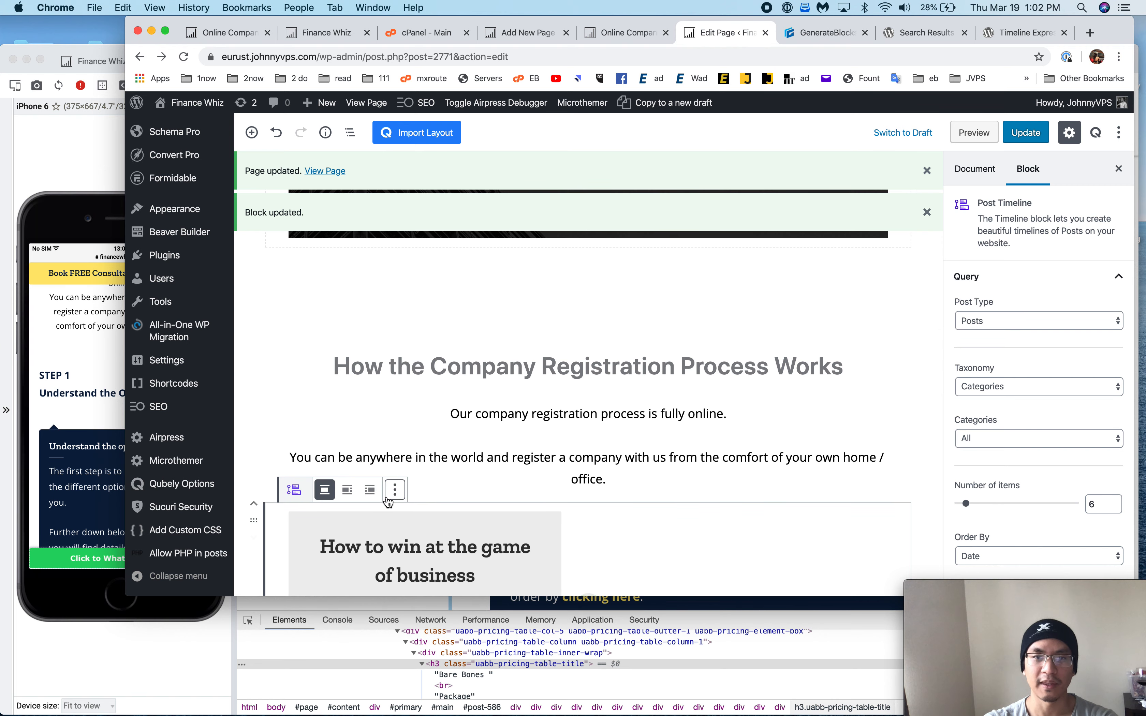
click(395, 492)
click(493, 454)
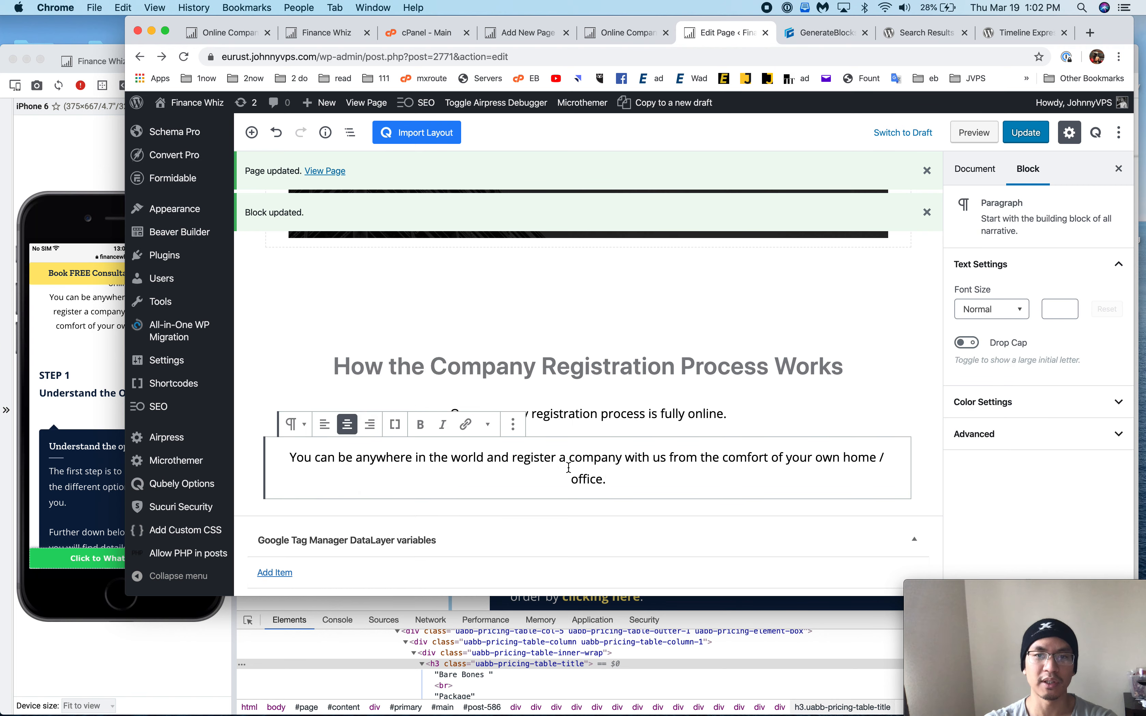
scroll(568, 468, down, 2)
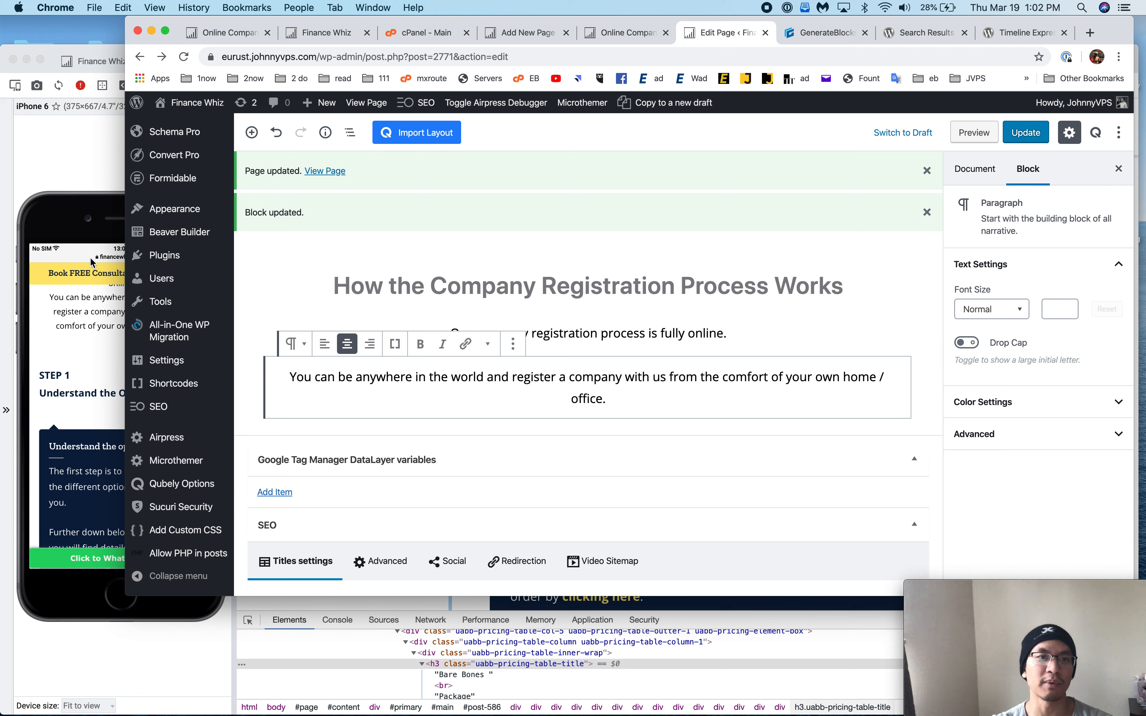
- Switch to Blisk and examine the package explanation boxes on the live company registration page, from Bare Bones to Employer Package
key(super+Tab)
scroll(251, 377, down, 3)
scroll(251, 377, down, 10)
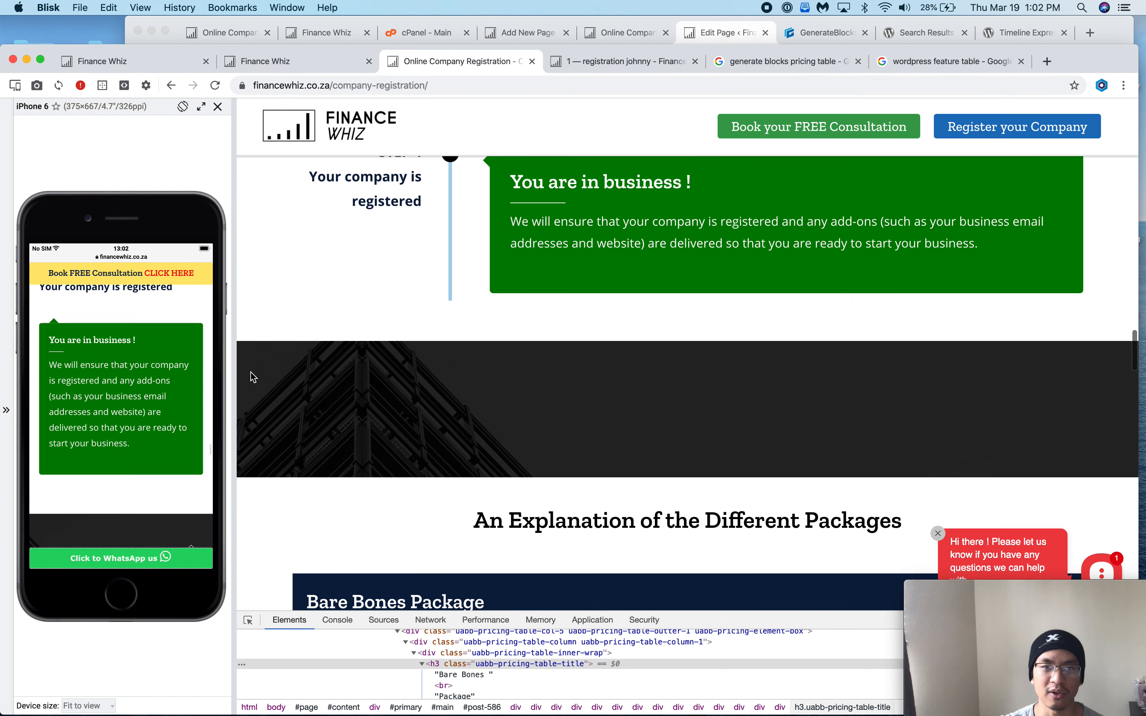
scroll(251, 373, down, 5)
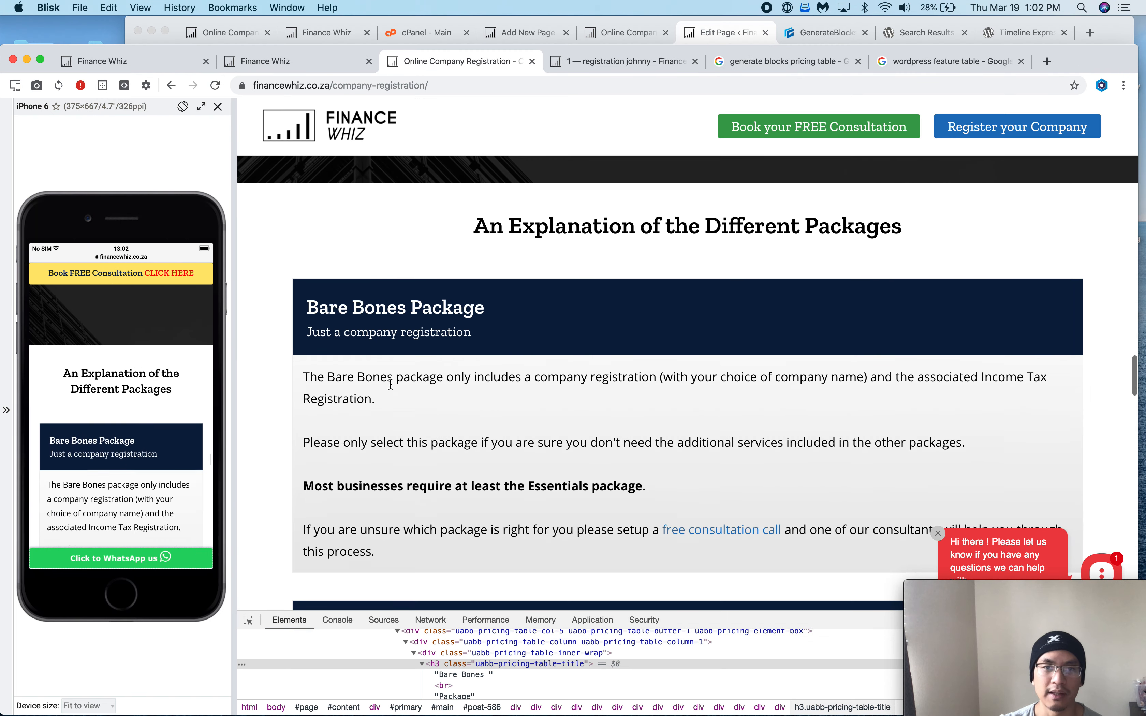
drag(352, 301, 390, 406)
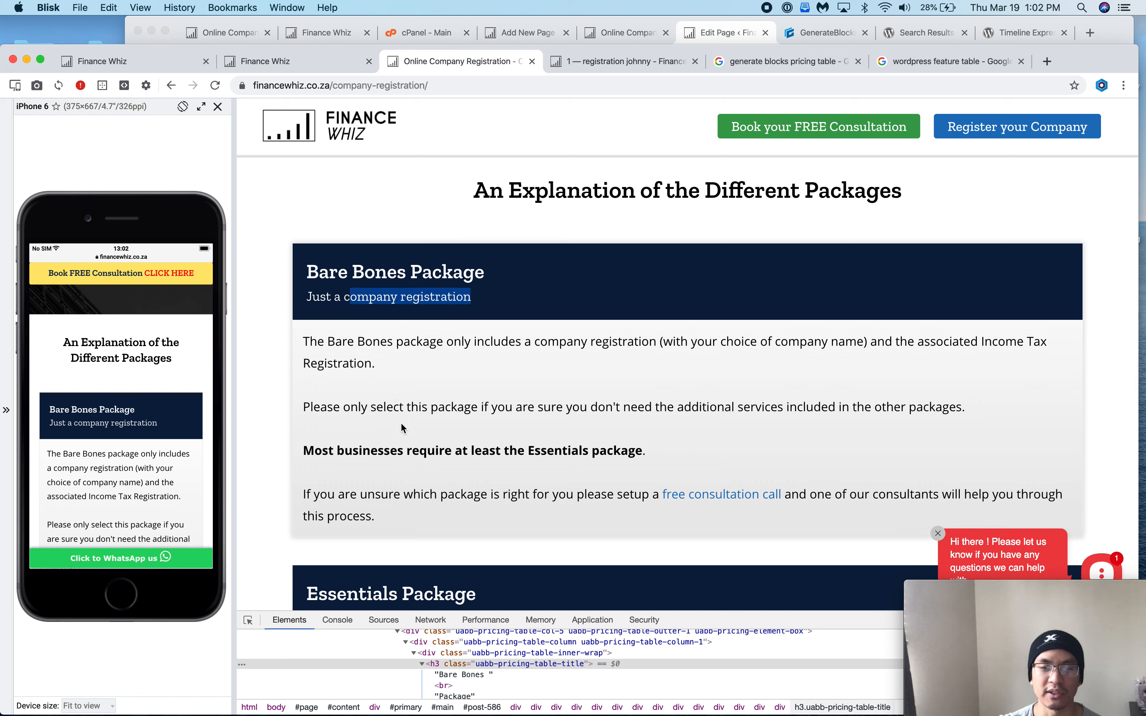
click(323, 266)
drag(309, 265, 470, 390)
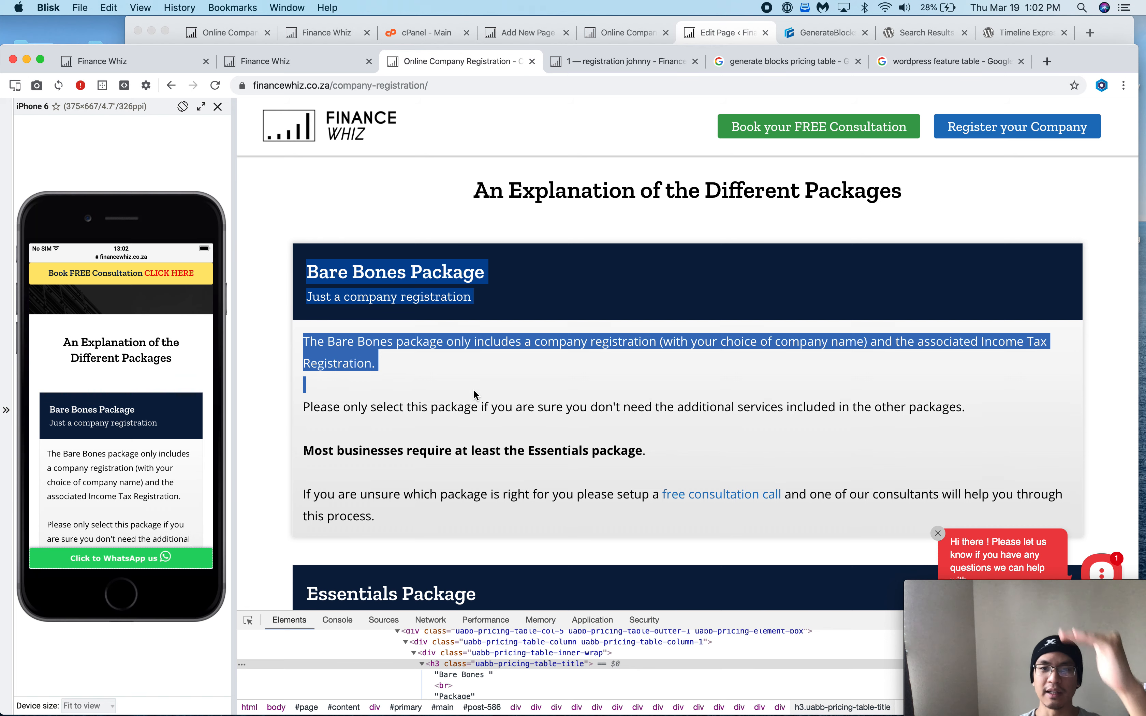
click(475, 395)
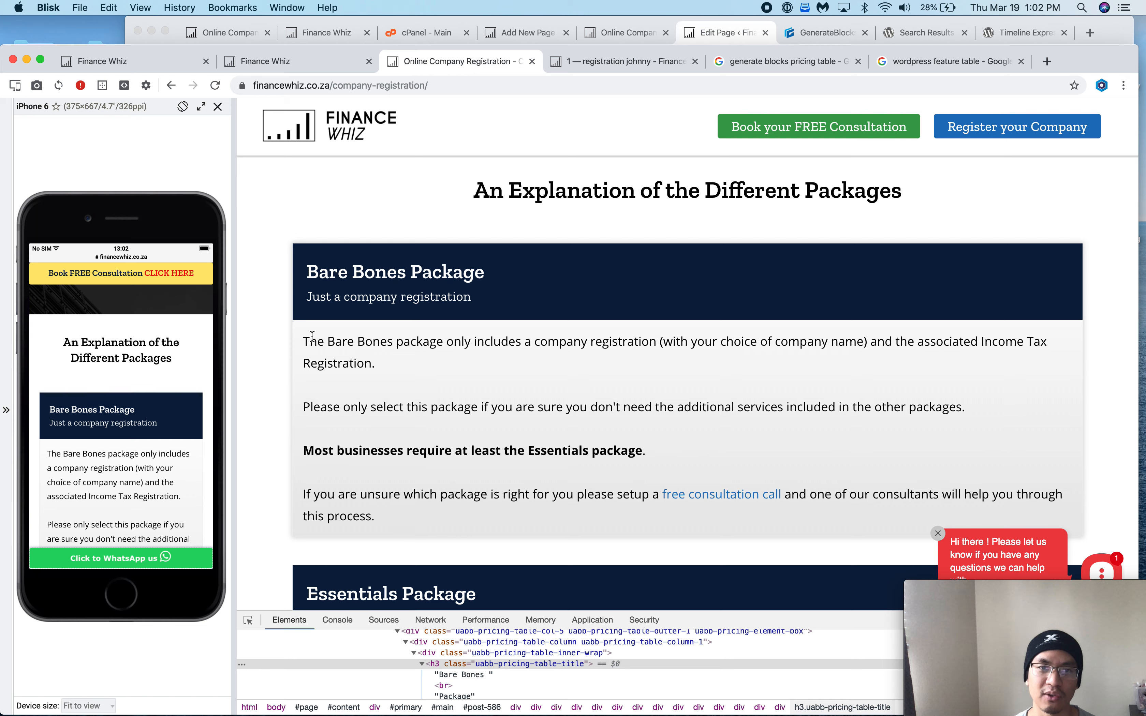
drag(312, 335, 454, 447)
scroll(450, 450, down, 15)
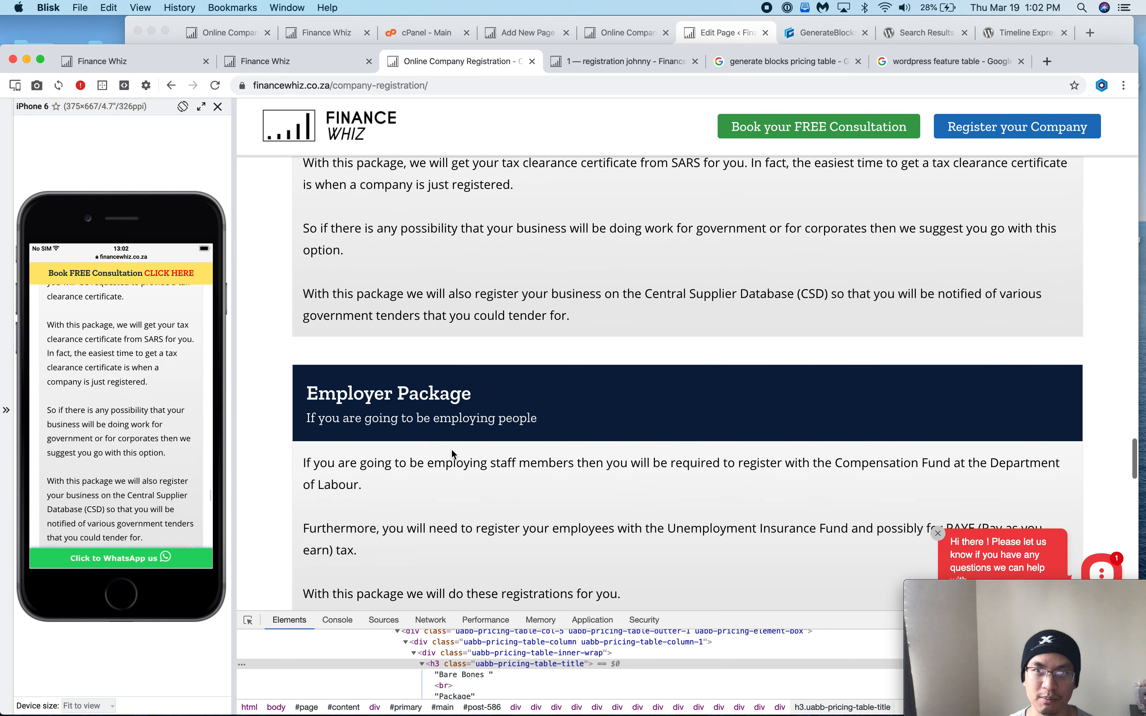
- Examine the add-on boxes, the closing quote banner and the free consultation call section of the live page
scroll(452, 454, down, 15)
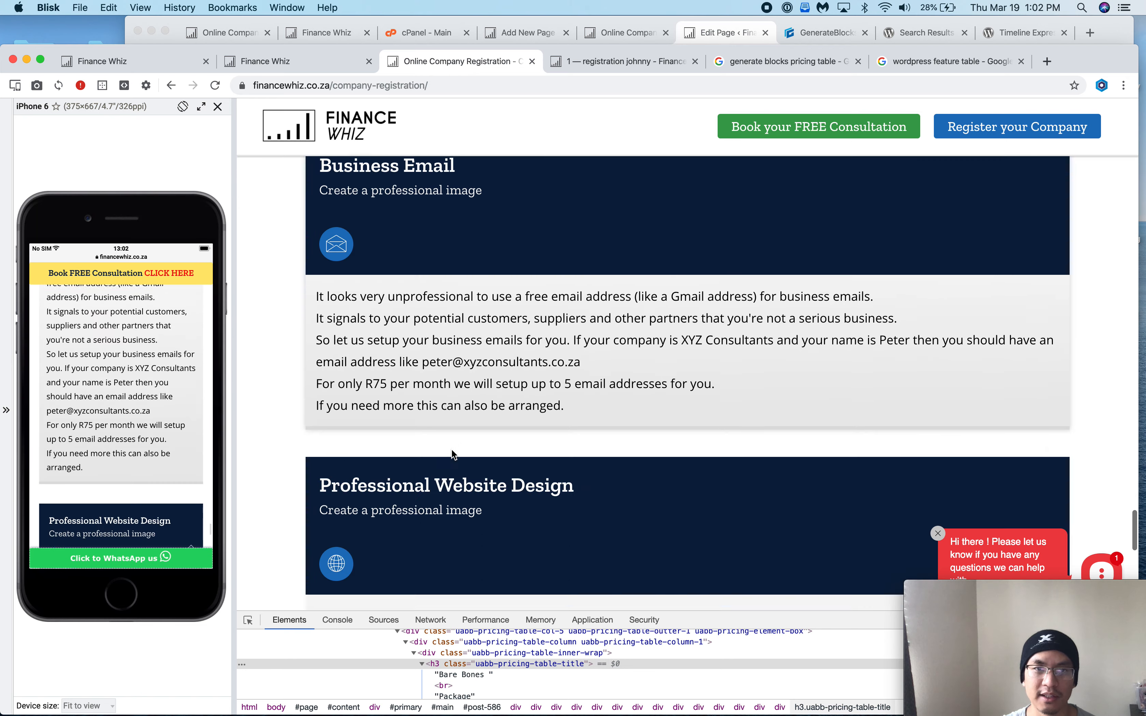
scroll(453, 455, down, 5)
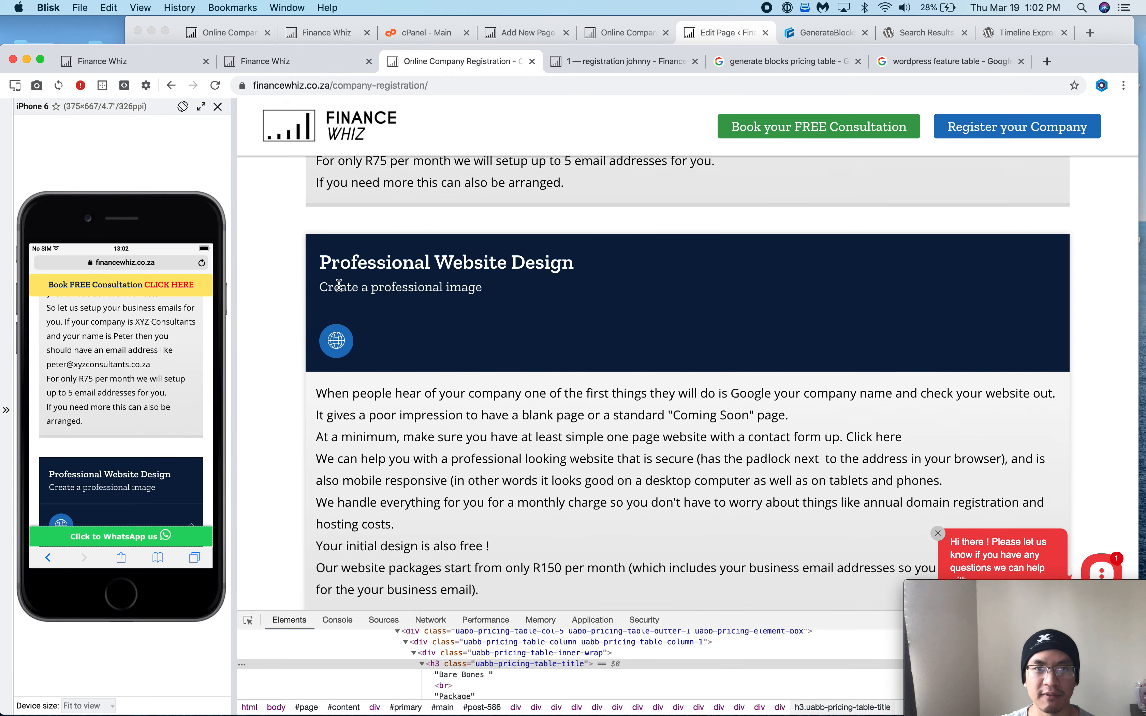
scroll(363, 377, down, 2)
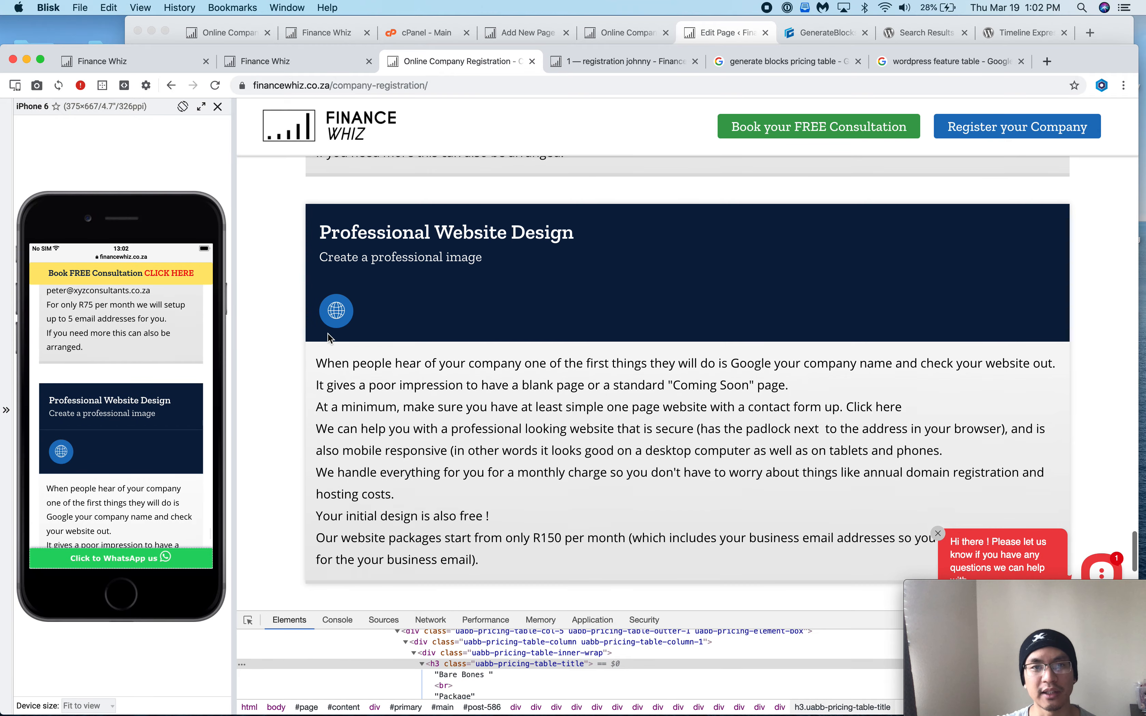
scroll(373, 326, down, 10)
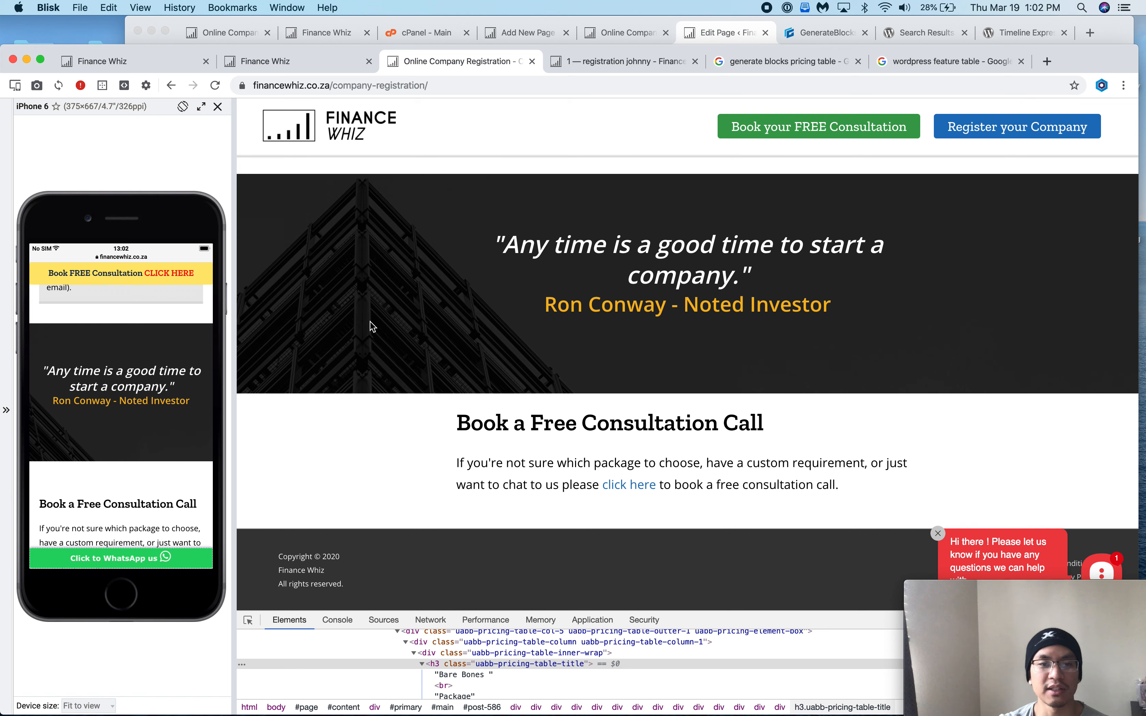
scroll(348, 184, up, 20)
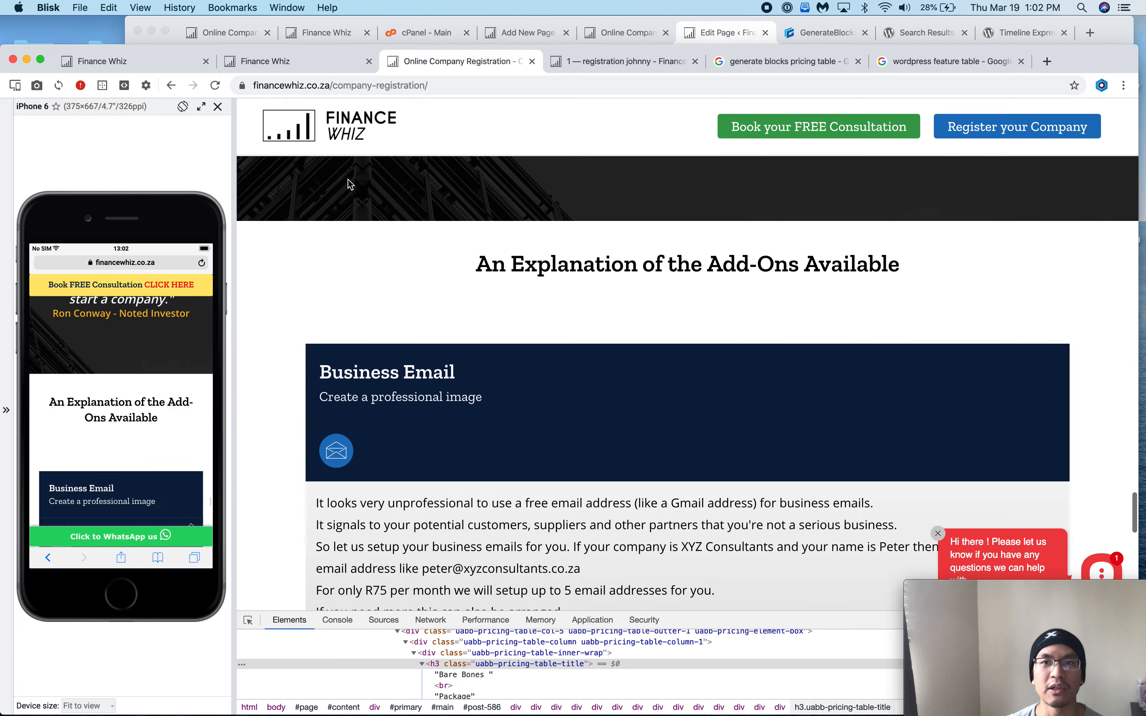
- Examine the hero section and its "Get a Free Consultation Call" form on the live page
scroll(347, 183, up, 15)
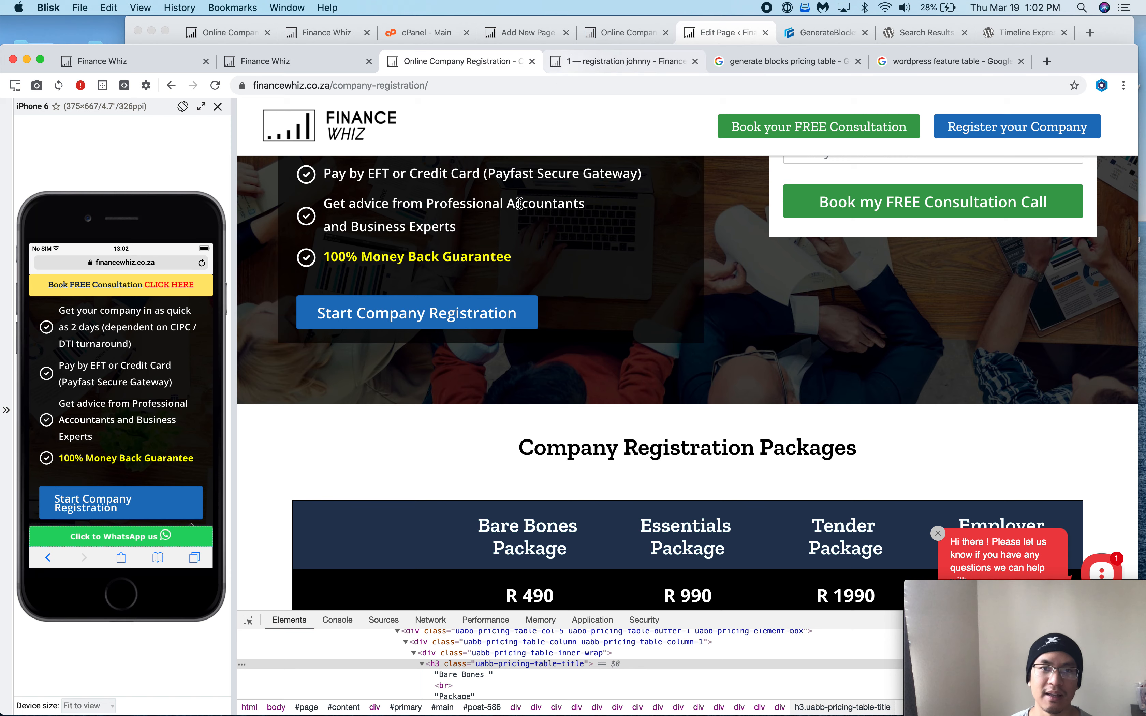
scroll(426, 261, up, 5)
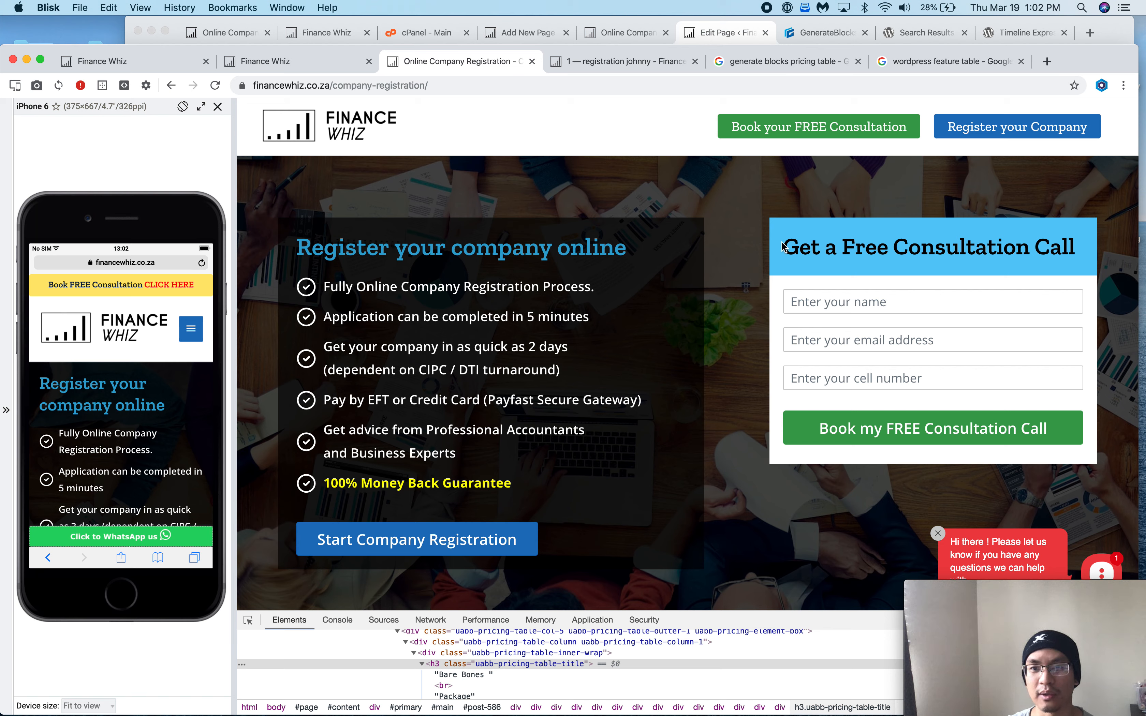
drag(783, 246, 1082, 407)
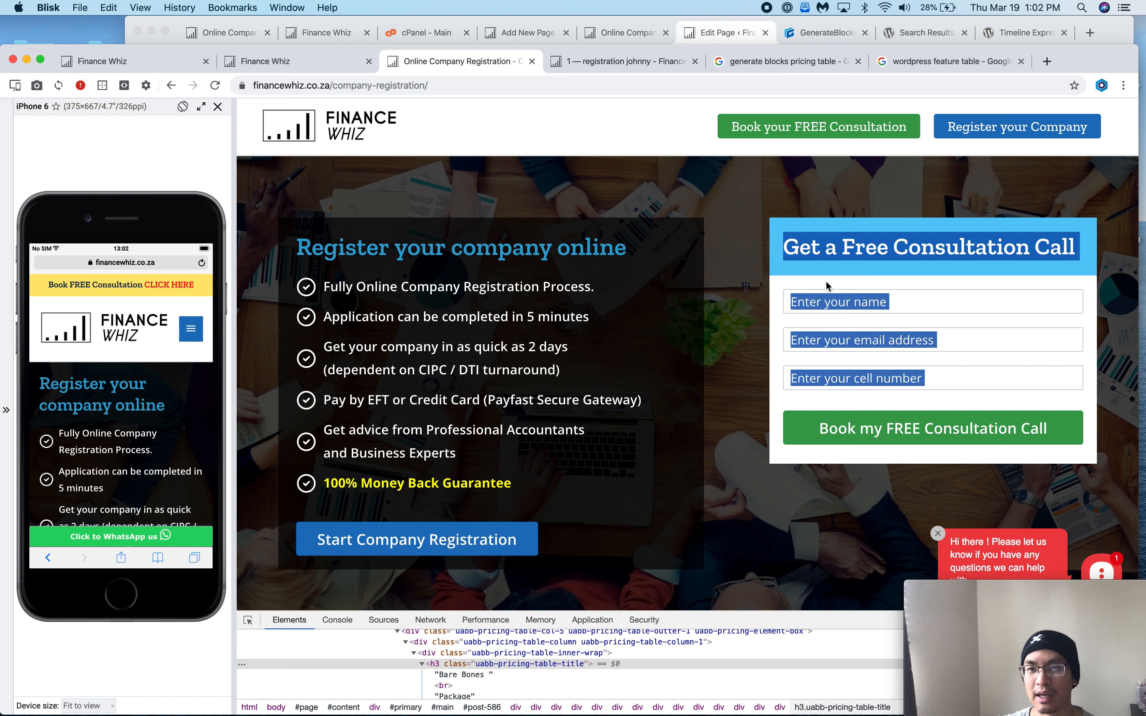
drag(827, 286, 877, 292)
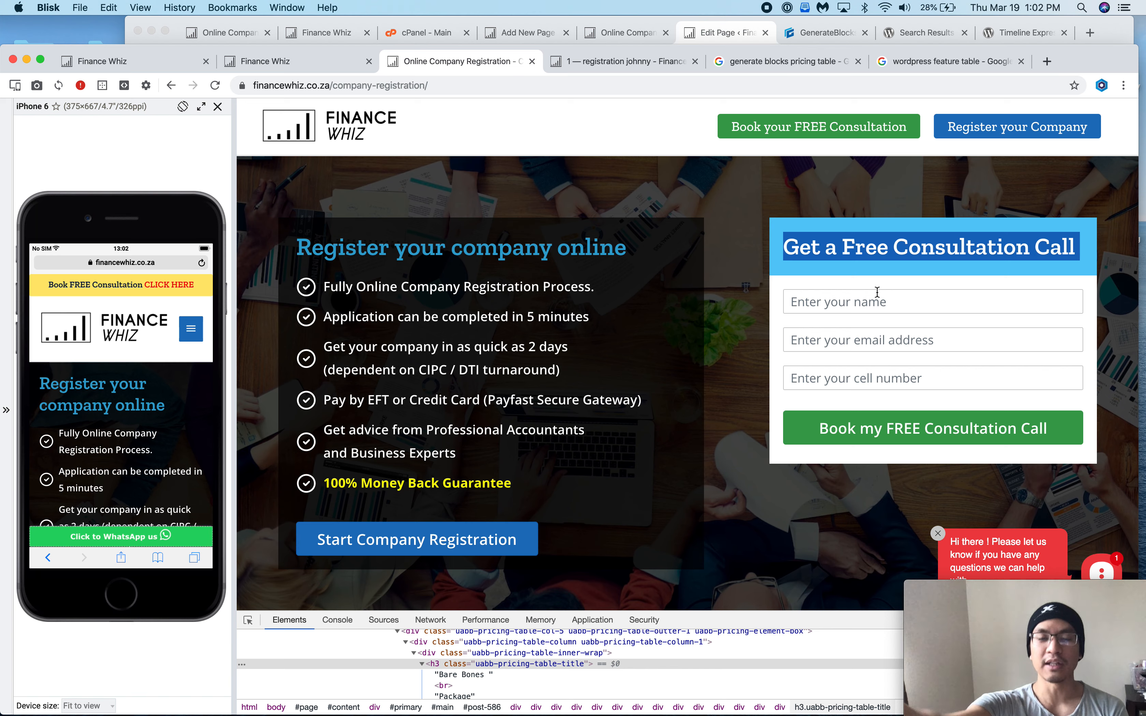
- Bring up the rebuilt "1 — registration johnny" page and decline the incoming FaceTime call
click(622, 62)
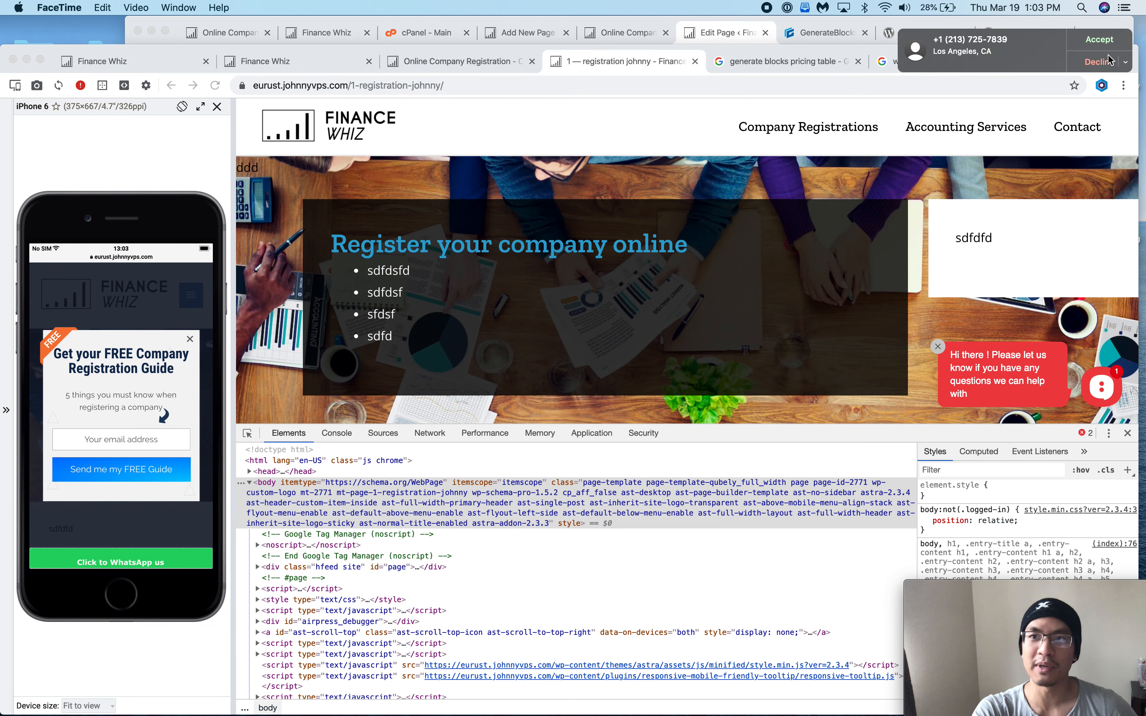
click(1097, 61)
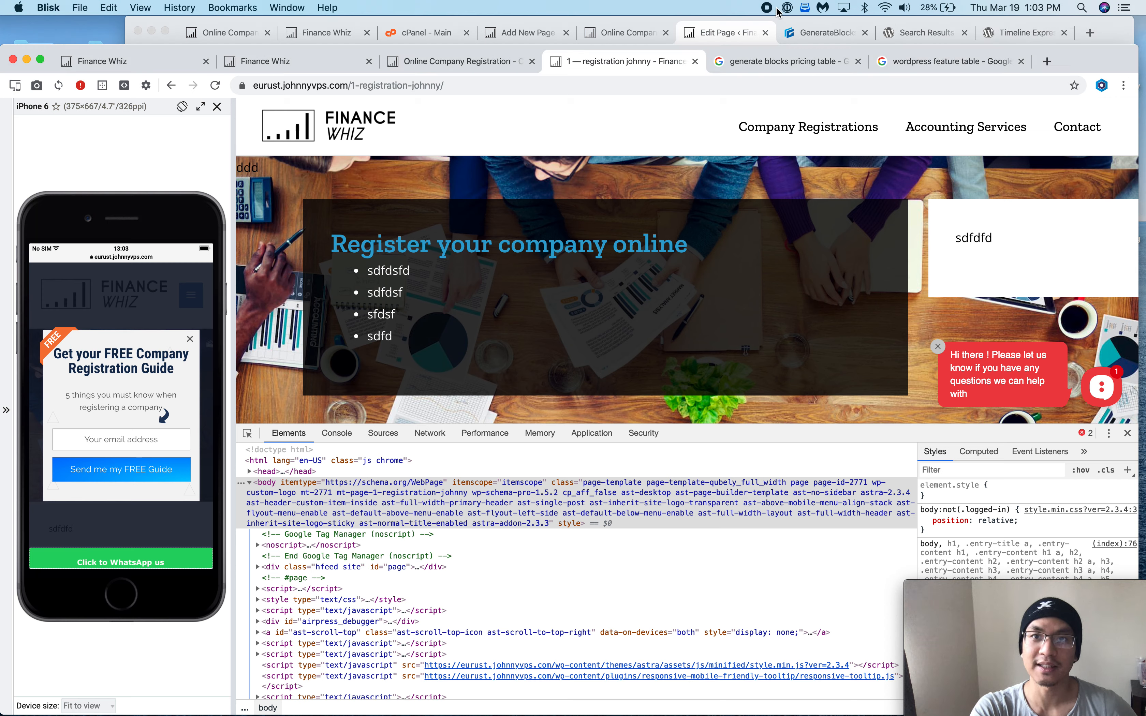